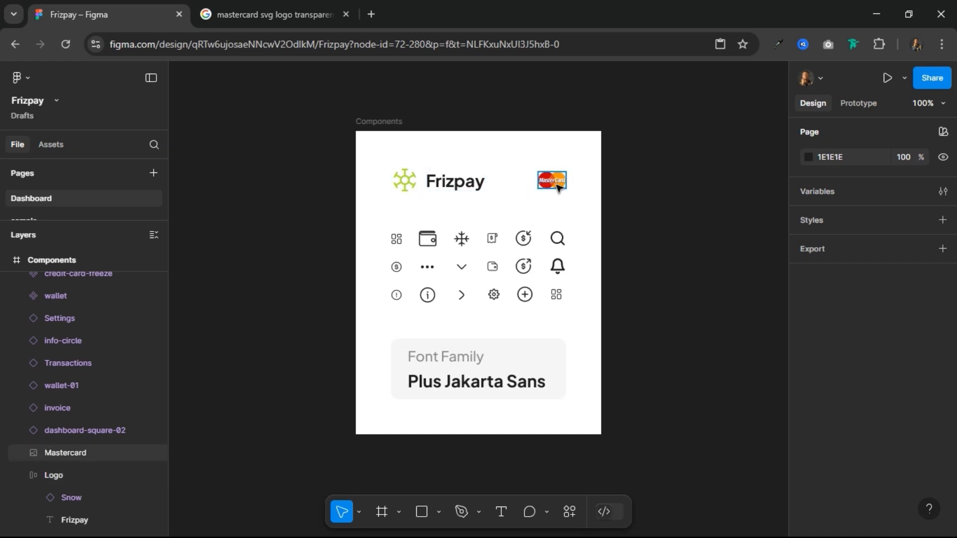
Step: Switch to the Google results for the Mastercard SVG logo and copy Wikipedia's MasterCard Logo.svg image from the image results
{"action": "left_click", "coordinate": [262, 13]}
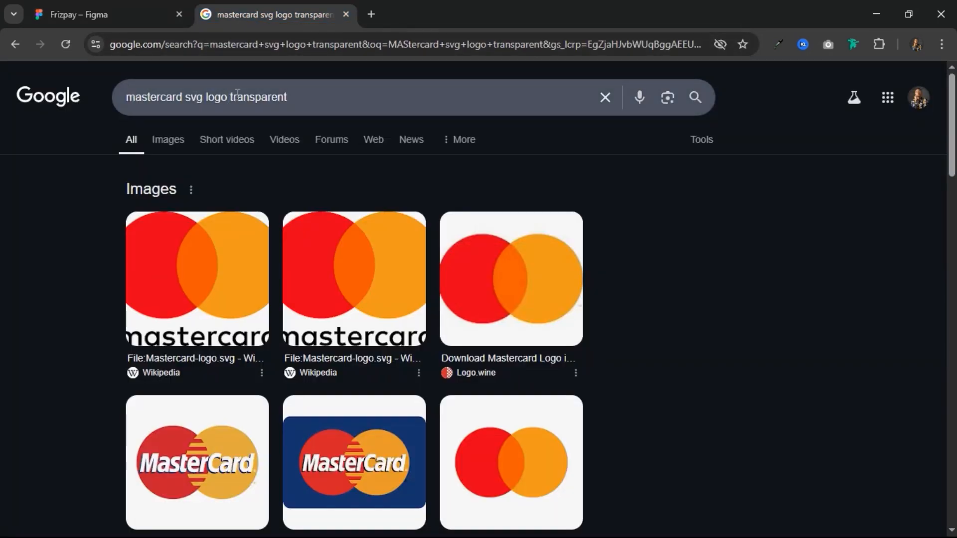
{"action": "left_click", "coordinate": [180, 142]}
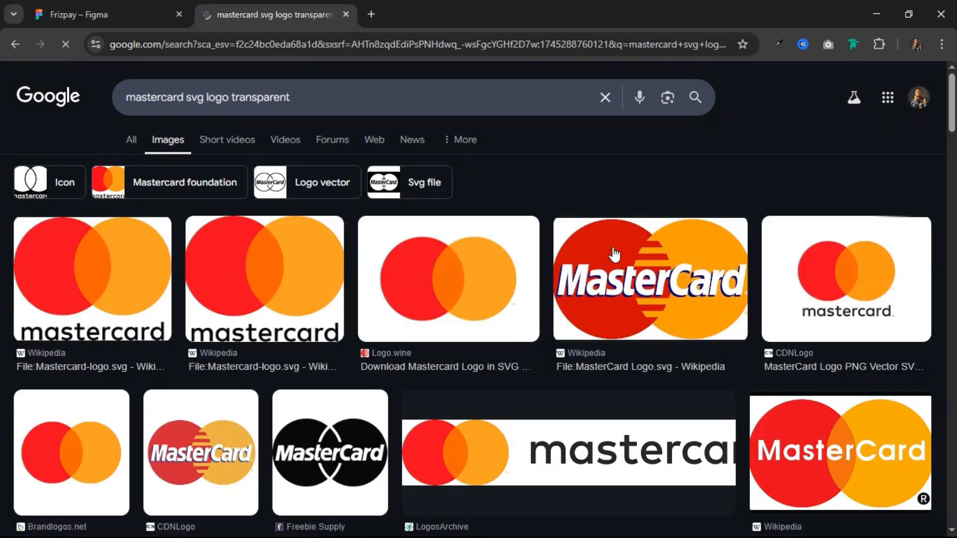
{"action": "left_click", "coordinate": [614, 254]}
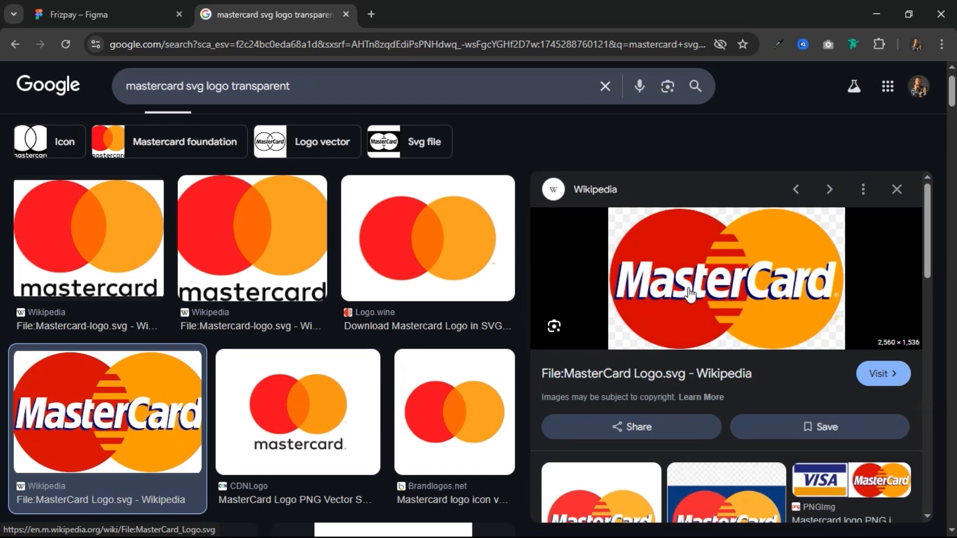
{"action": "right_click", "coordinate": [727, 277]}
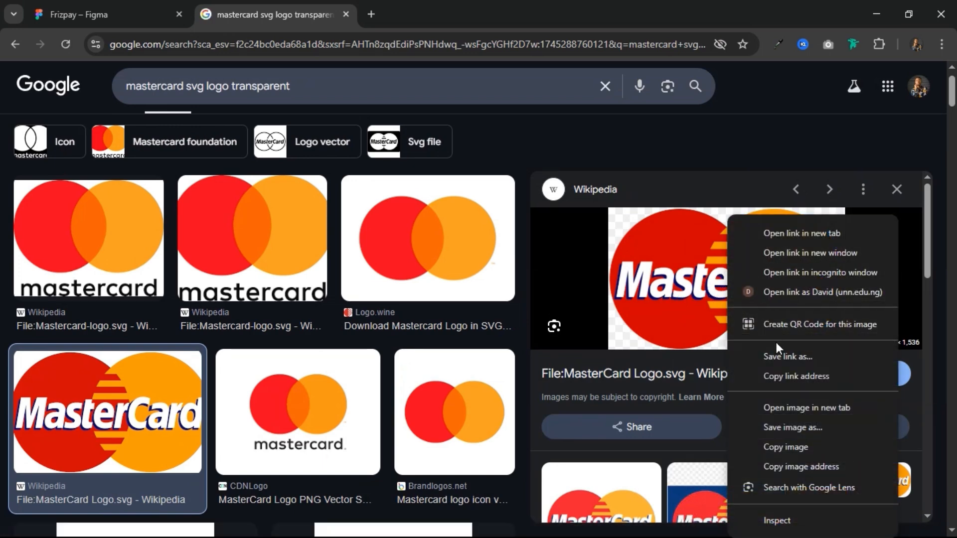
{"action": "left_click", "coordinate": [786, 447]}
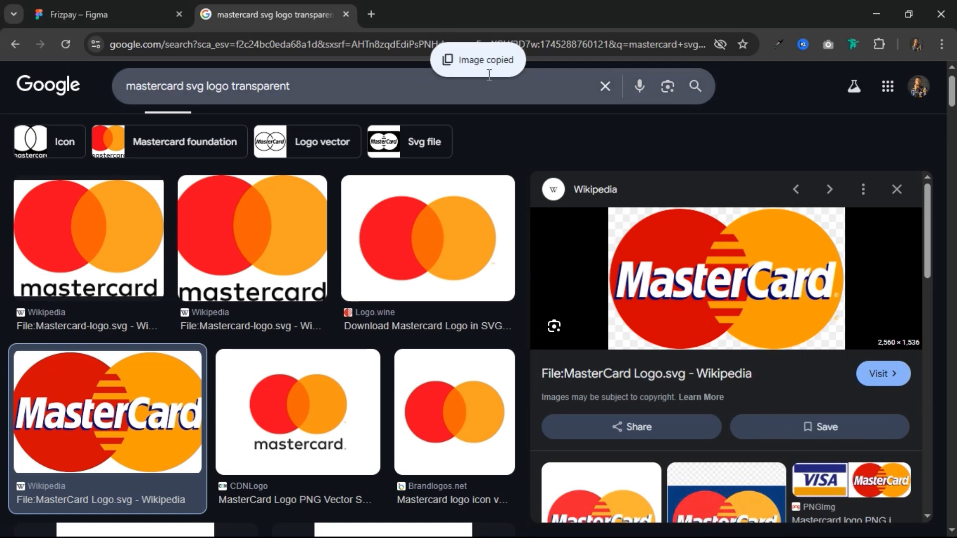
Step: Return to the Figma file and inspect the size of the Mastercard logo in the Components frame
{"action": "left_click", "coordinate": [103, 14]}
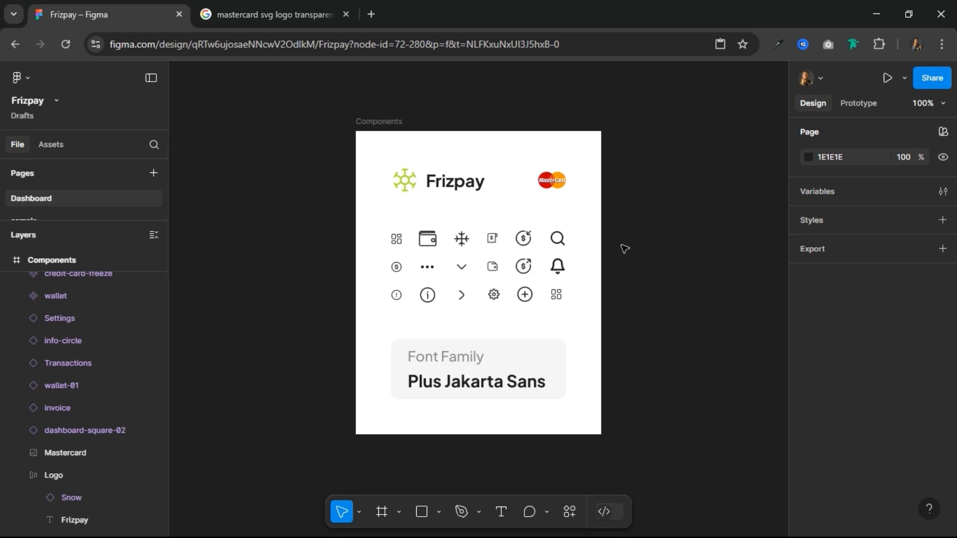
{"action": "left_click", "coordinate": [556, 178]}
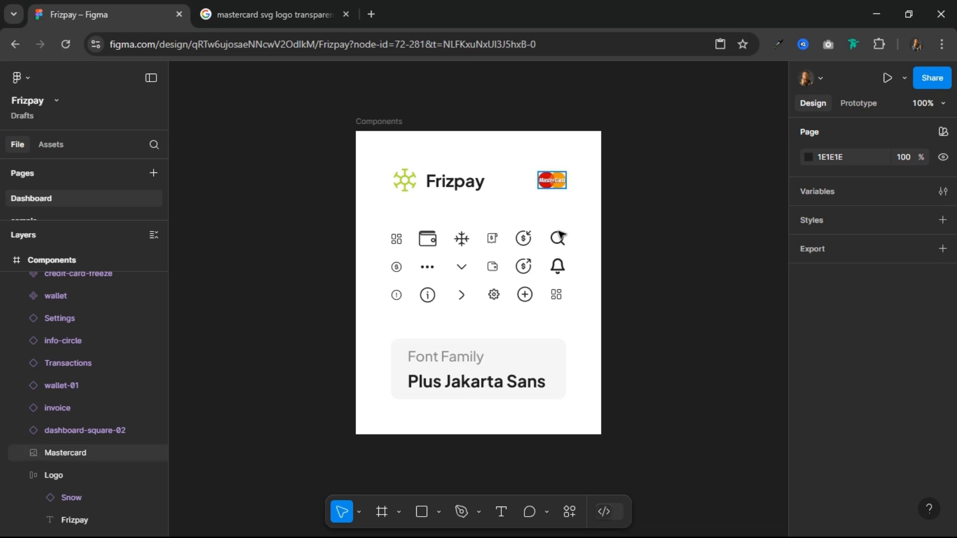
{"action": "left_click", "coordinate": [557, 185]}
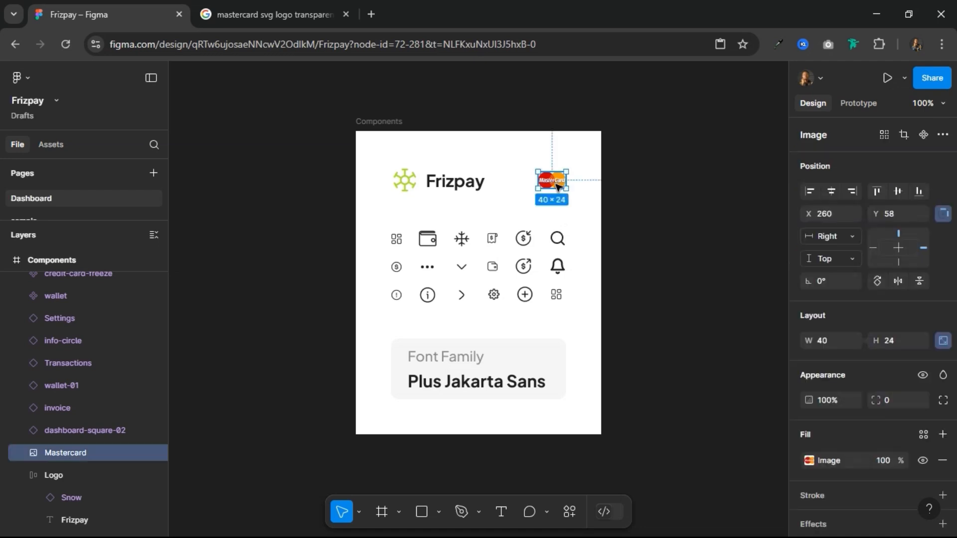
{"action": "left_click", "coordinate": [637, 214]}
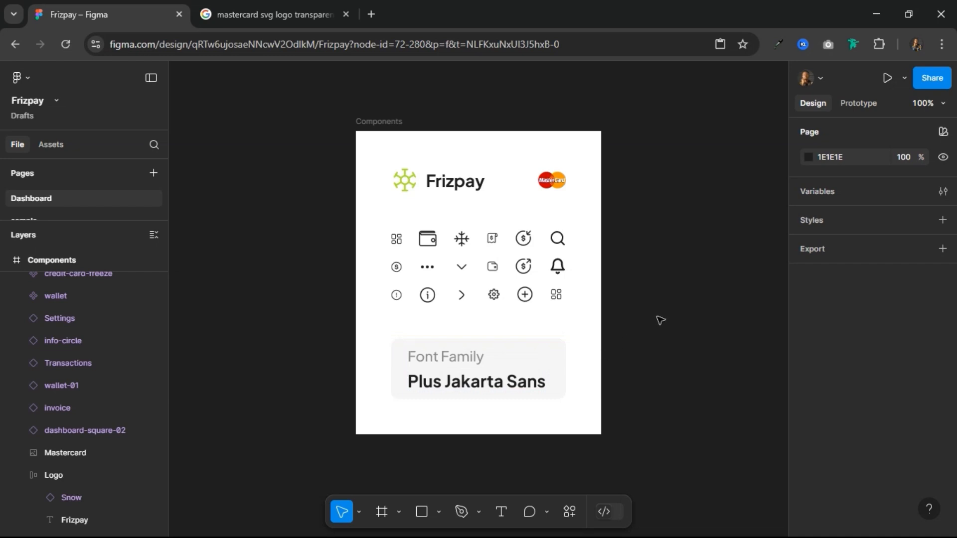
Step: Run the Foundation: Color Generator plugin and set its profile to Material
{"action": "left_click_drag", "start_coordinate": [668, 299], "coordinate": [480, 309]}
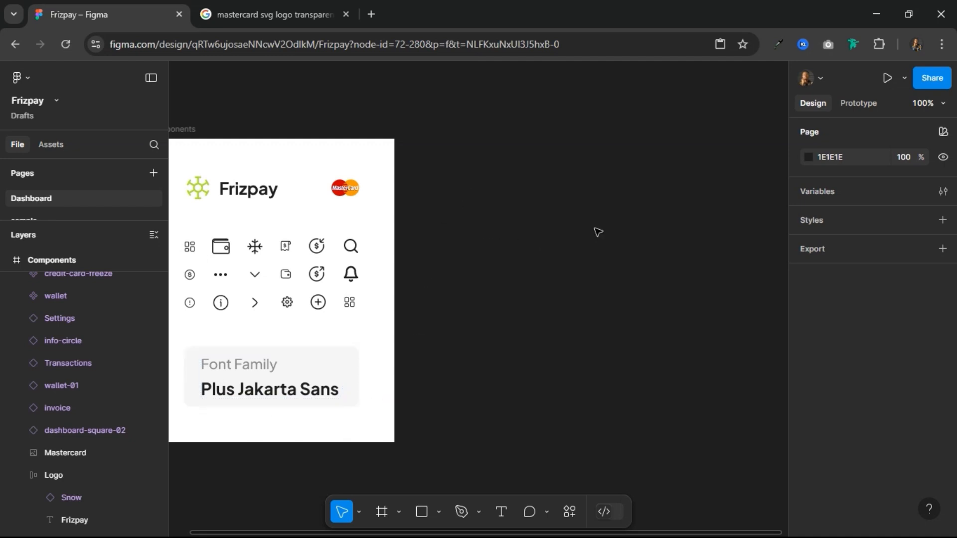
{"action": "scroll", "coordinate": [598, 227], "scroll_direction": "right", "scroll_amount": 3}
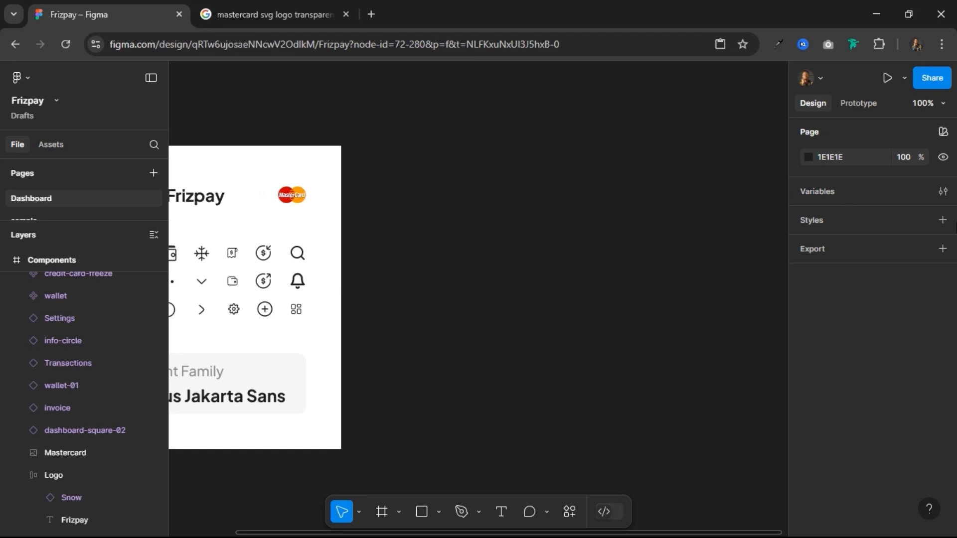
{"action": "right_click", "coordinate": [623, 202]}
{"action": "mouse_move", "coordinate": [678, 315]}
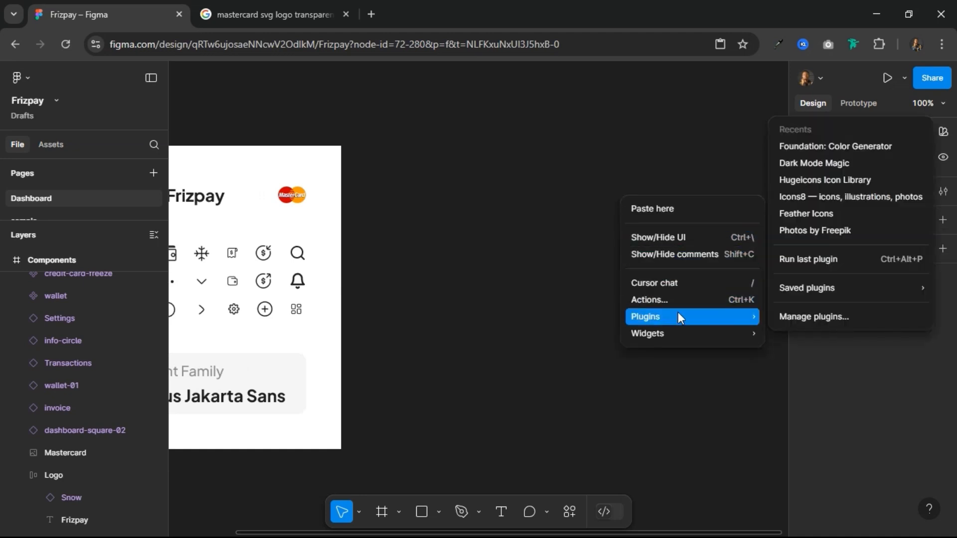
{"action": "left_click", "coordinate": [815, 148]}
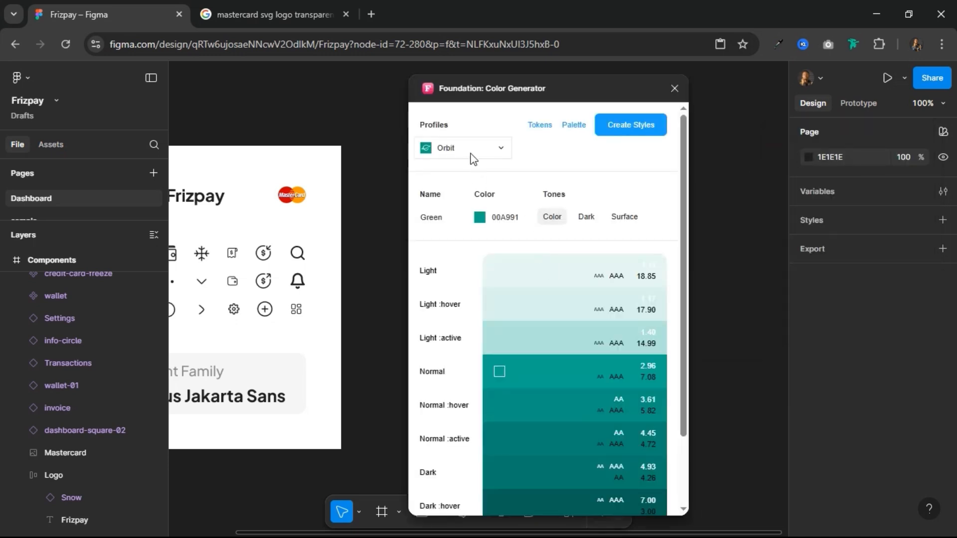
{"action": "left_click", "coordinate": [472, 155]}
{"action": "left_click", "coordinate": [477, 191]}
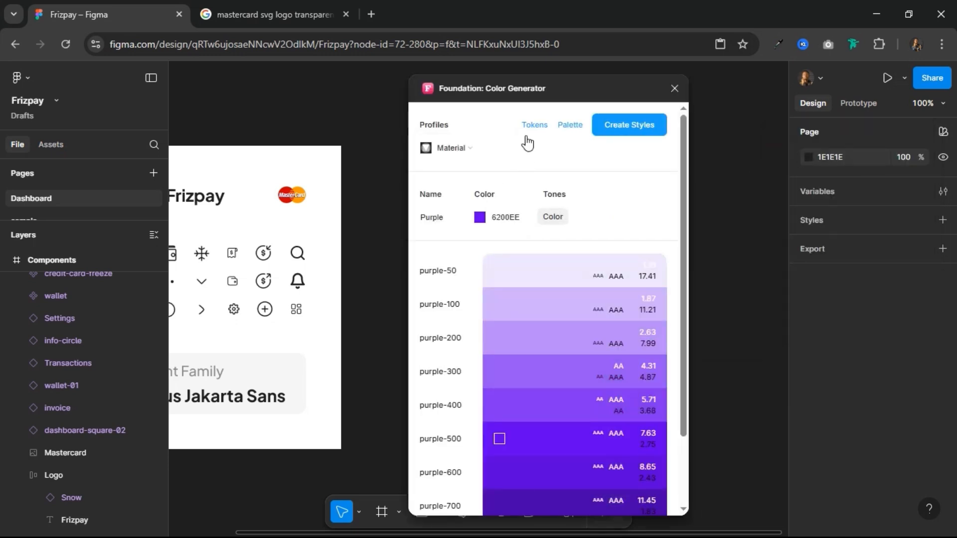
{"action": "left_click_drag", "start_coordinate": [536, 87], "coordinate": [482, 76]}
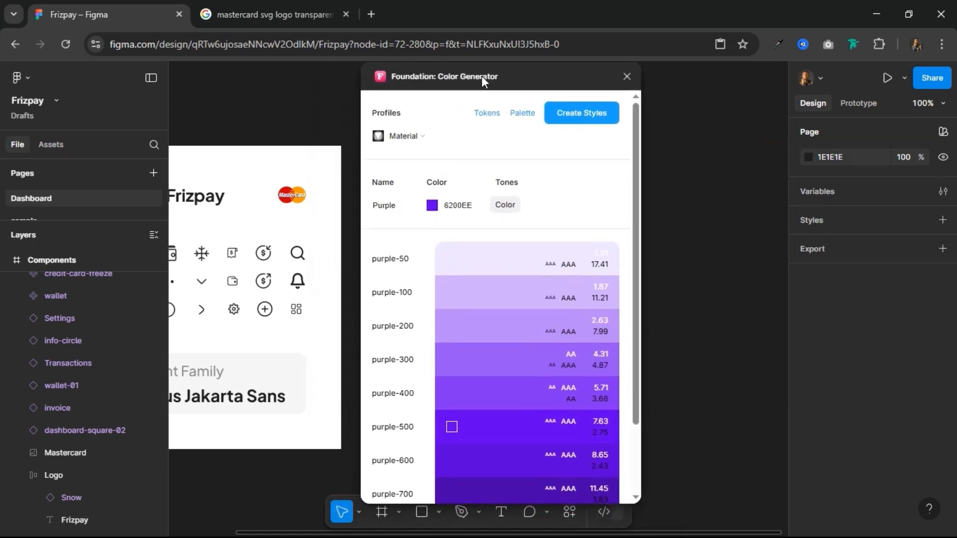
Step: Set the generator's base color to C8EF44 and create color styles from the yellow palette
{"action": "left_click", "coordinate": [473, 204]}
{"action": "double_click", "coordinate": [473, 205]}
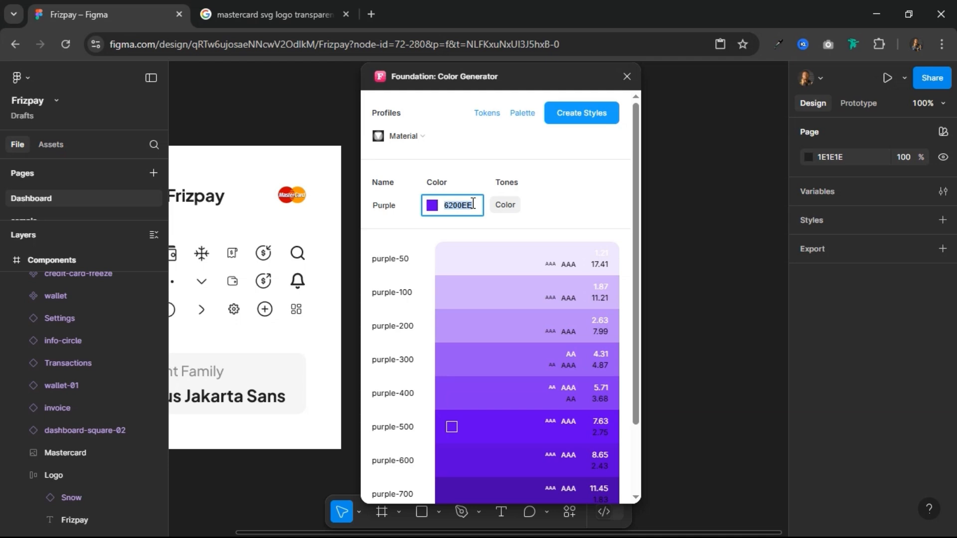
{"action": "type", "text": "C8"}
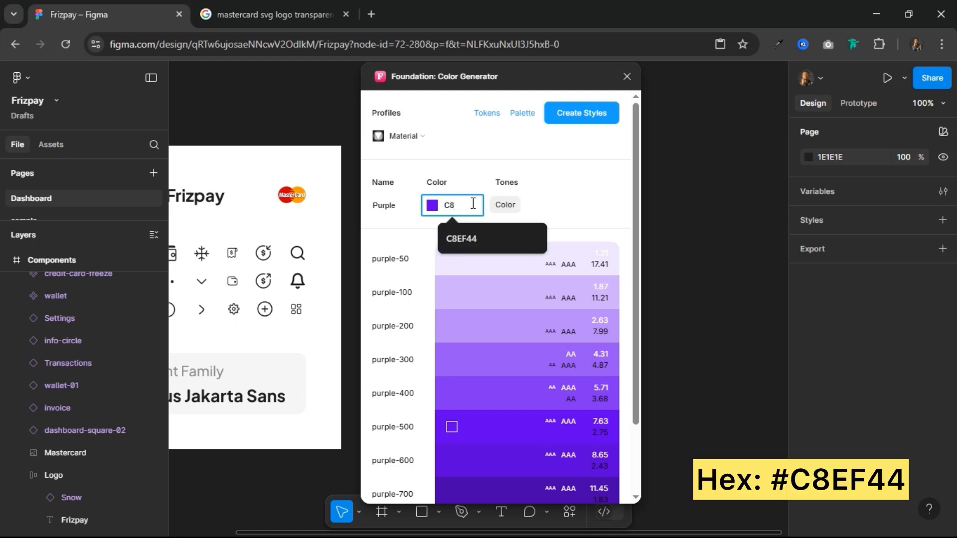
{"action": "type", "text": "EF44"}
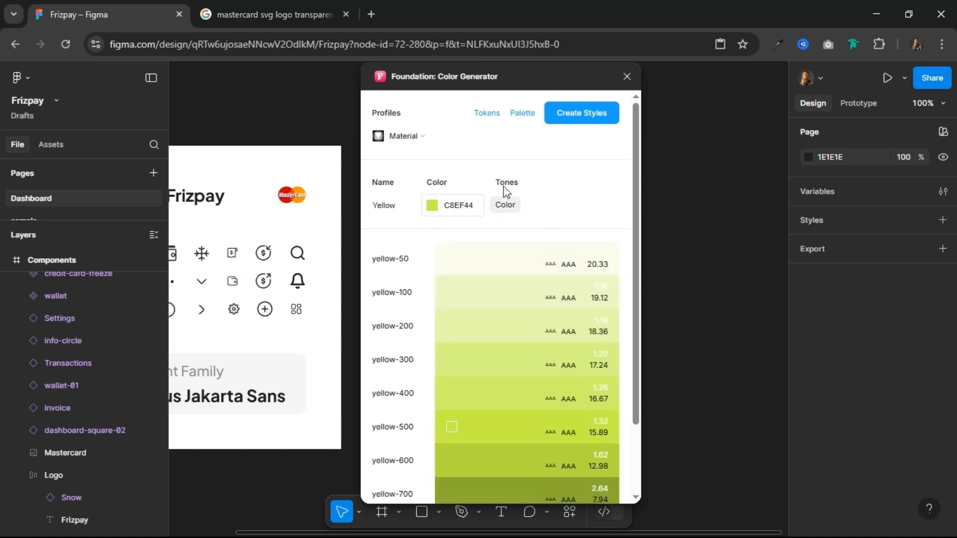
{"action": "left_click", "coordinate": [565, 113]}
Step: Set the generator's base color to 032313 and create color styles from the dark green palette
{"action": "left_click", "coordinate": [475, 207]}
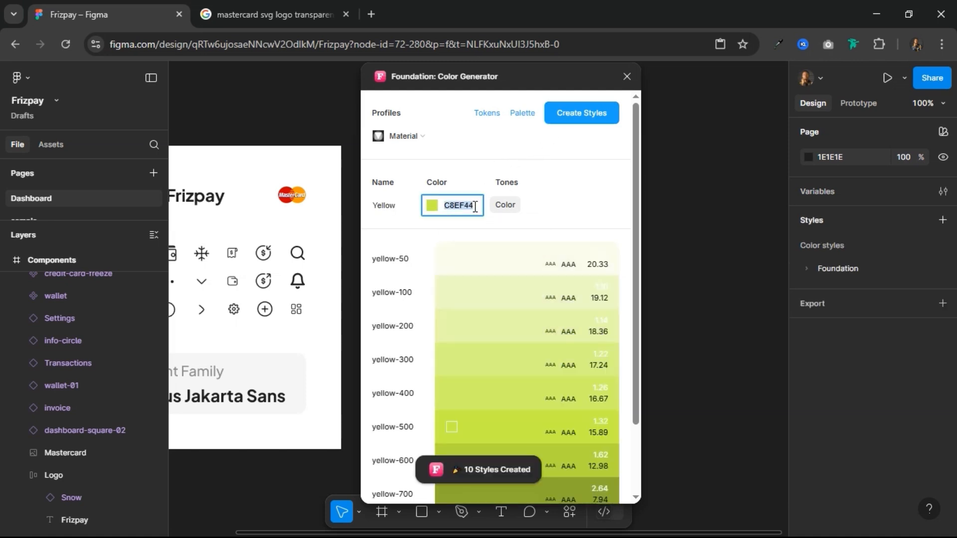
{"action": "type", "text": "03"}
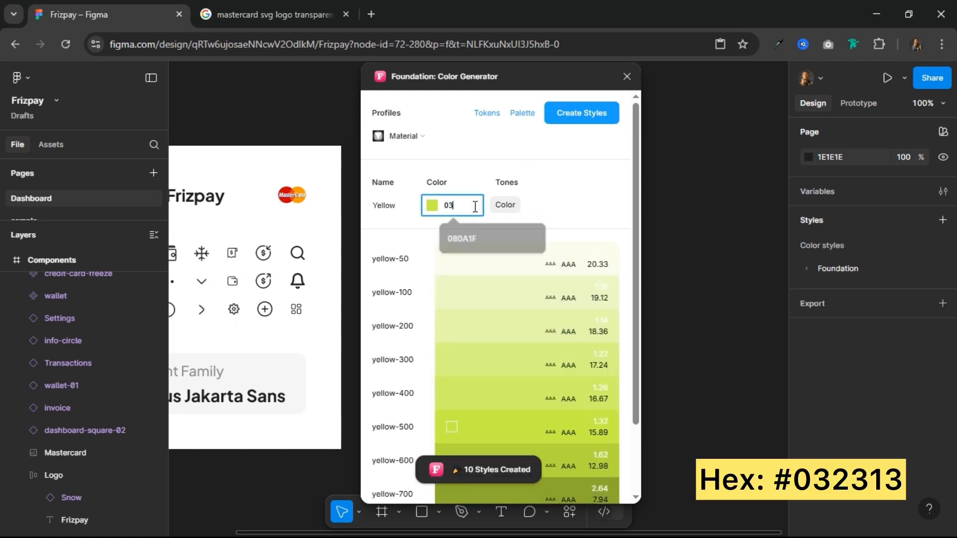
{"action": "type", "text": "2313"}
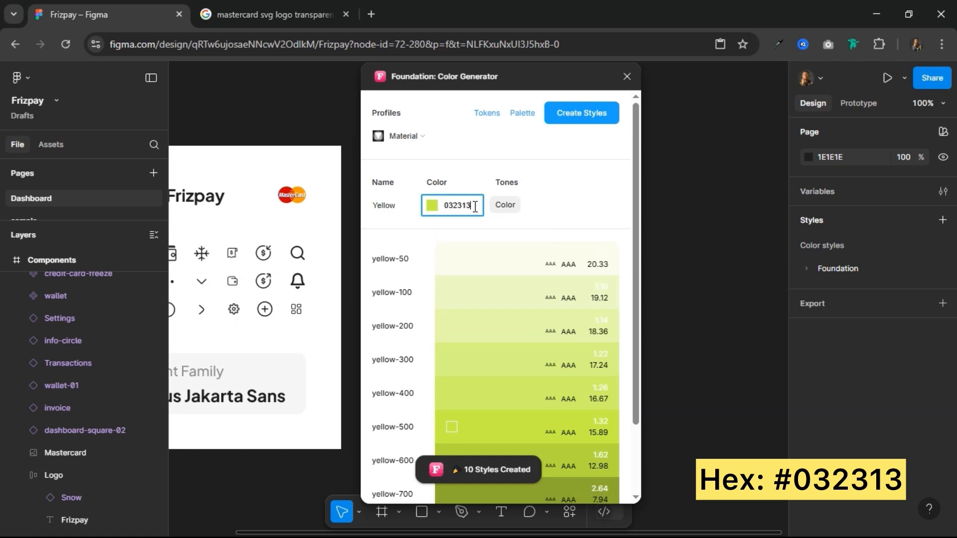
{"action": "key", "text": "Return"}
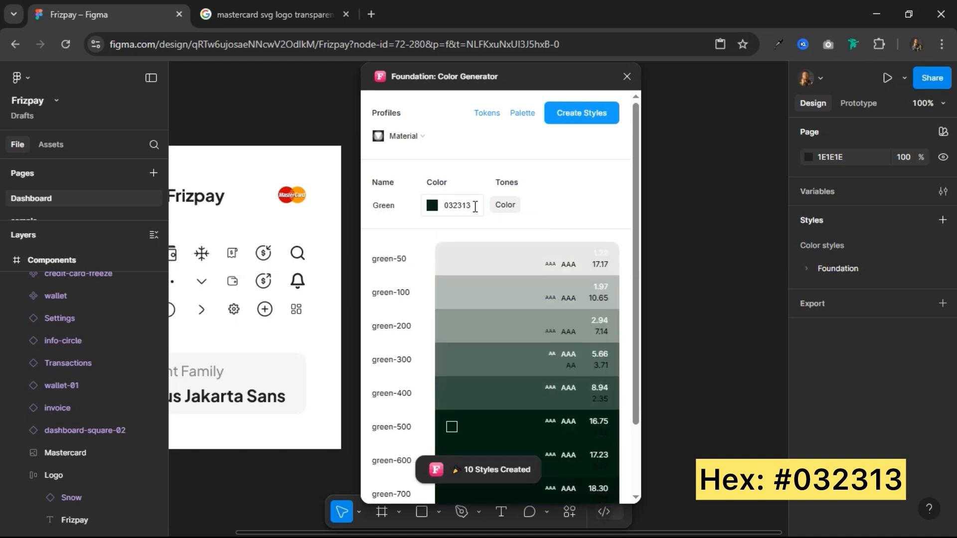
{"action": "left_click", "coordinate": [581, 112]}
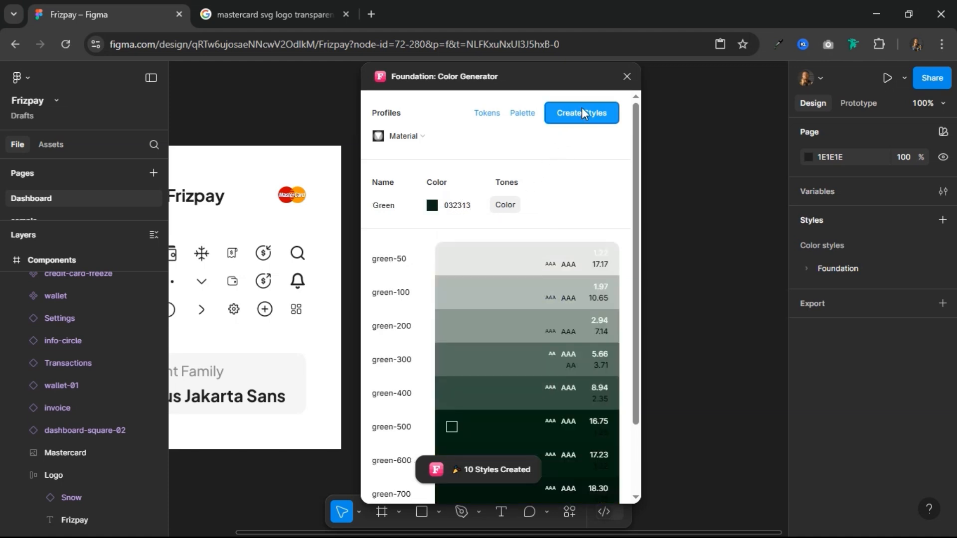
Step: Expand the Foundation color styles and check the generated yellow and dark green shades
{"action": "left_click", "coordinate": [477, 209]}
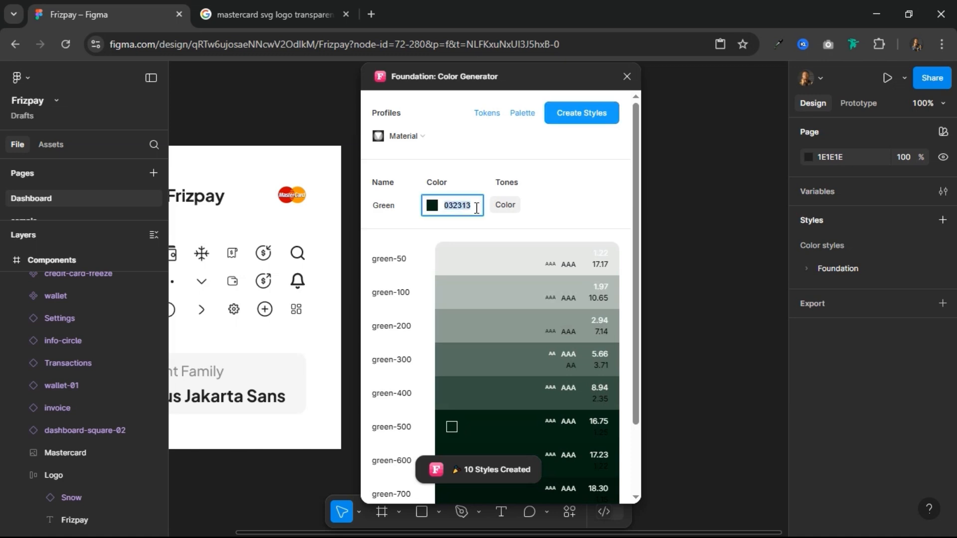
{"action": "left_click", "coordinate": [815, 265]}
{"action": "scroll", "coordinate": [846, 351], "scroll_direction": "down", "scroll_amount": 5}
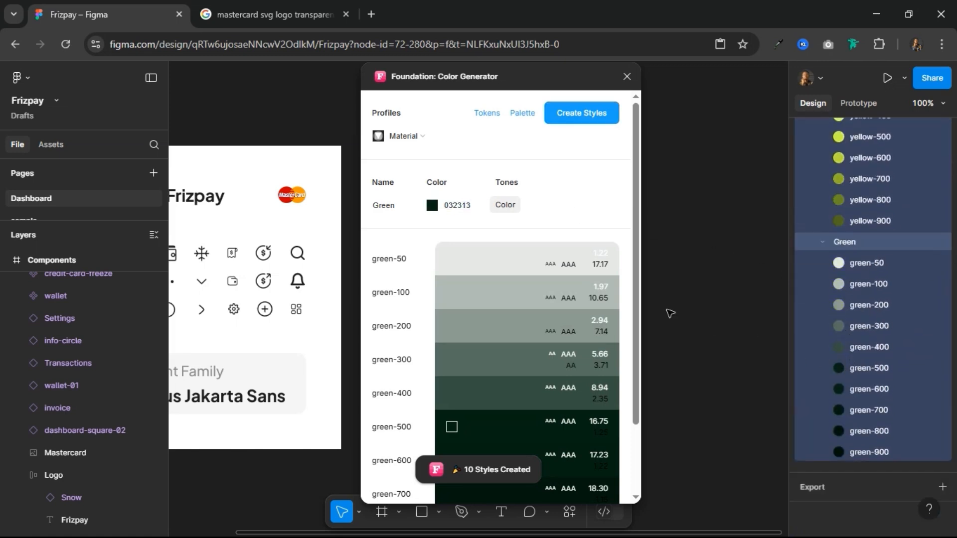
Step: Set the generator's base color to 34C070, create color styles from its green palette, and close the plugin
{"action": "left_click", "coordinate": [483, 207]}
{"action": "key", "text": "ctrl+a"}
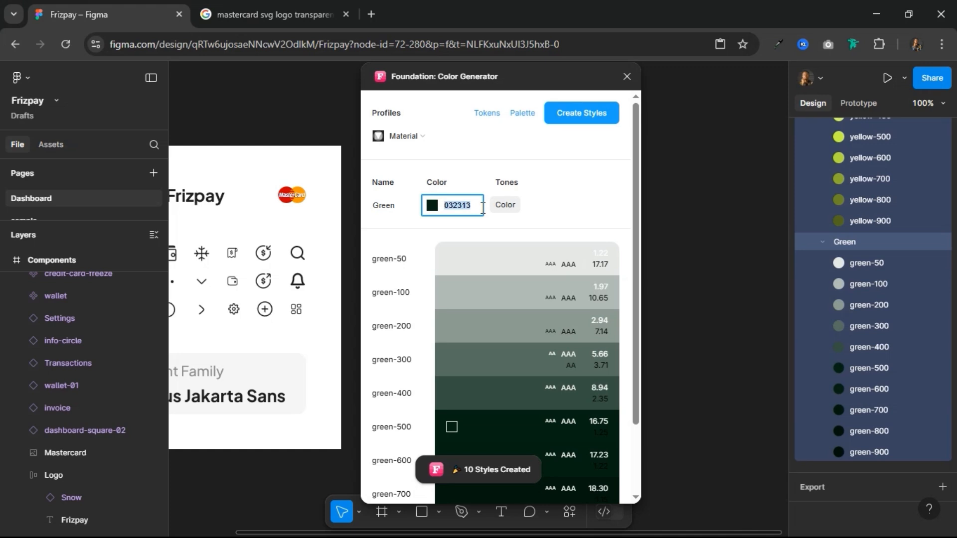
{"action": "type", "text": "34"}
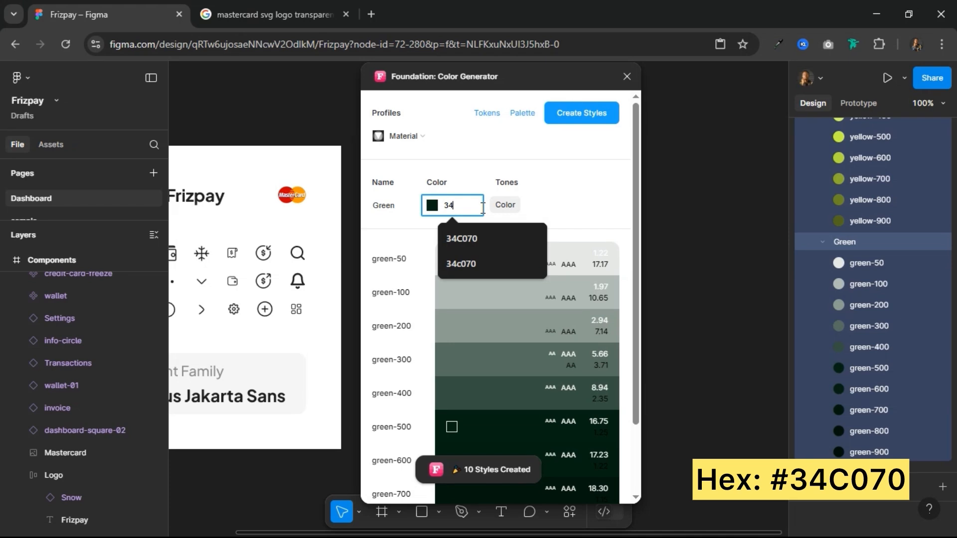
{"action": "type", "text": "C070"}
{"action": "key", "text": "Return"}
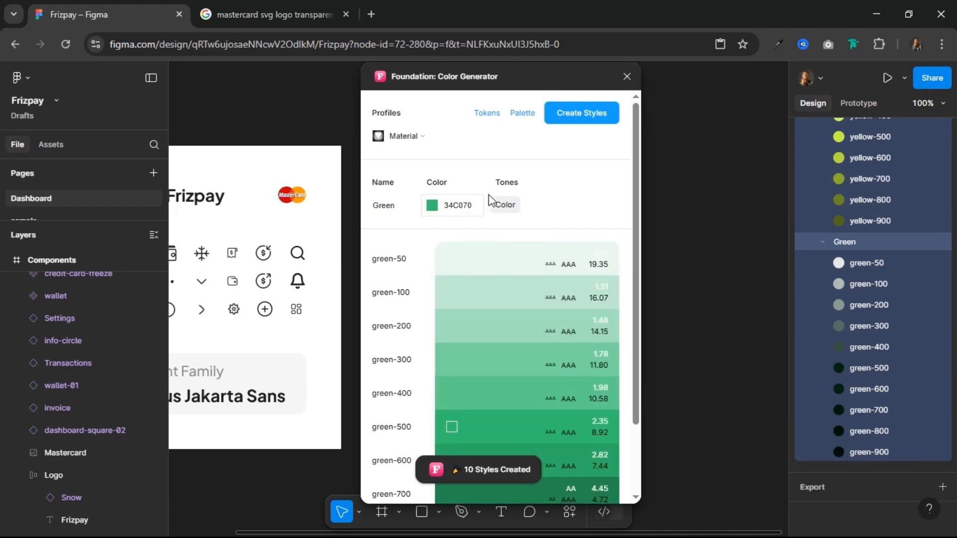
{"action": "scroll", "coordinate": [935, 468], "scroll_direction": "down", "scroll_amount": 3}
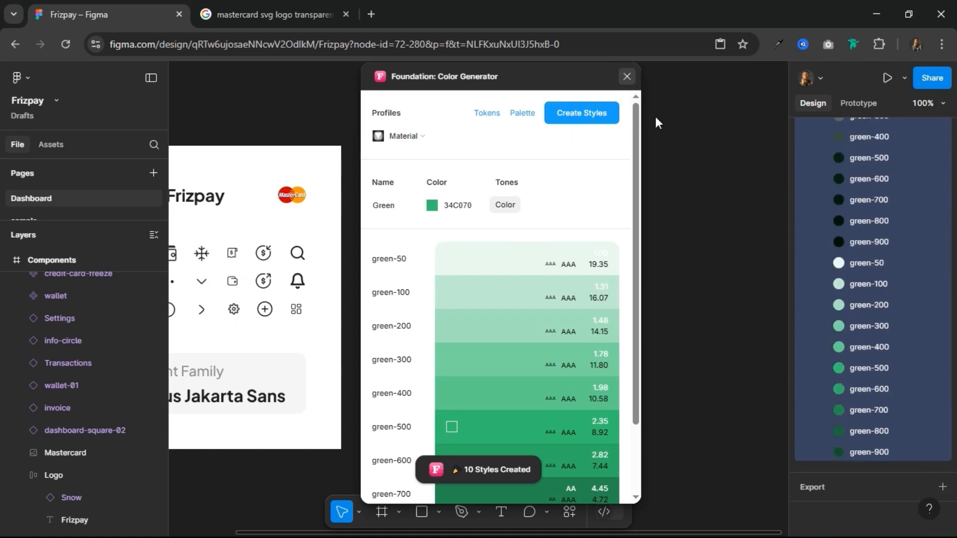
{"action": "left_click", "coordinate": [627, 77]}
Step: Collapse the Yellow and Green color style groups and their parent Foundation group
{"action": "scroll", "coordinate": [902, 192], "scroll_direction": "up", "scroll_amount": 8}
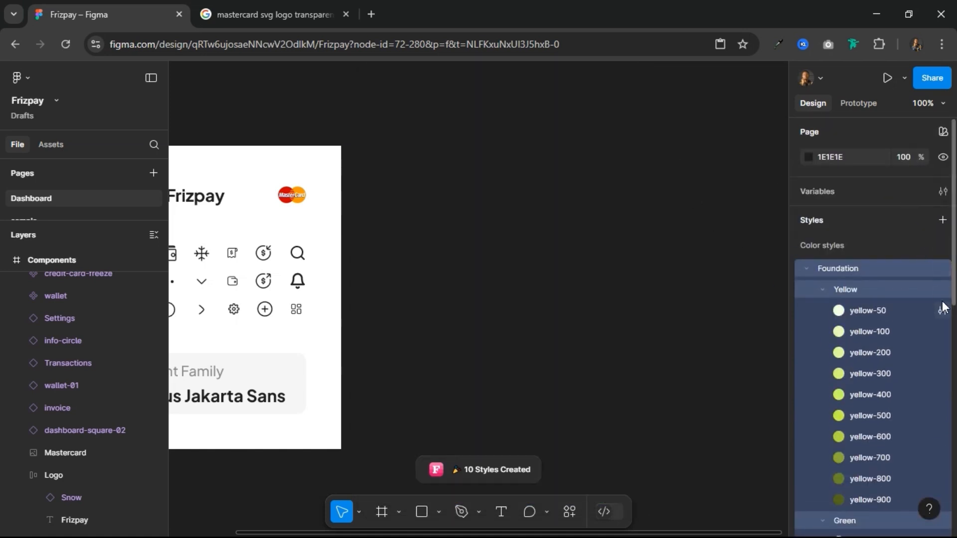
{"action": "left_click", "coordinate": [824, 292]}
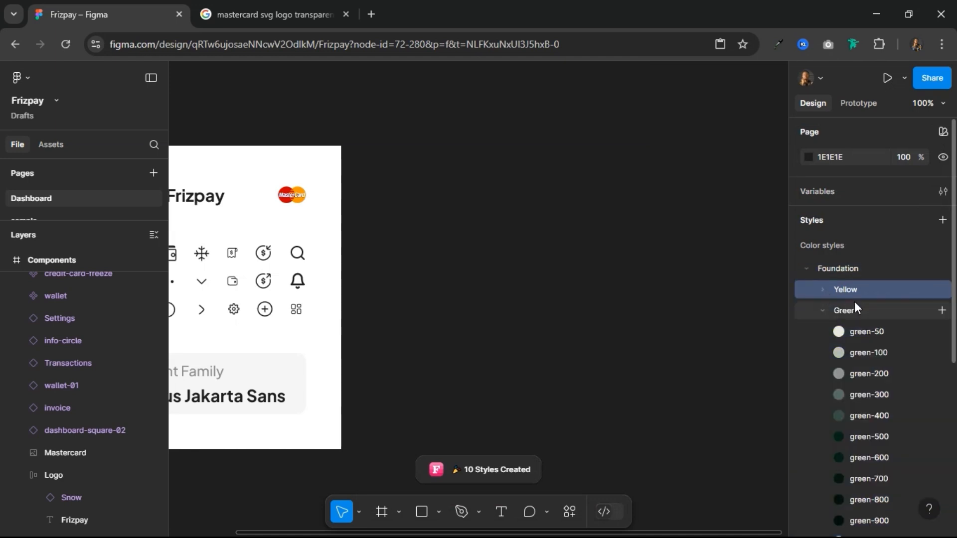
{"action": "left_click", "coordinate": [821, 310]}
{"action": "left_click", "coordinate": [811, 267]}
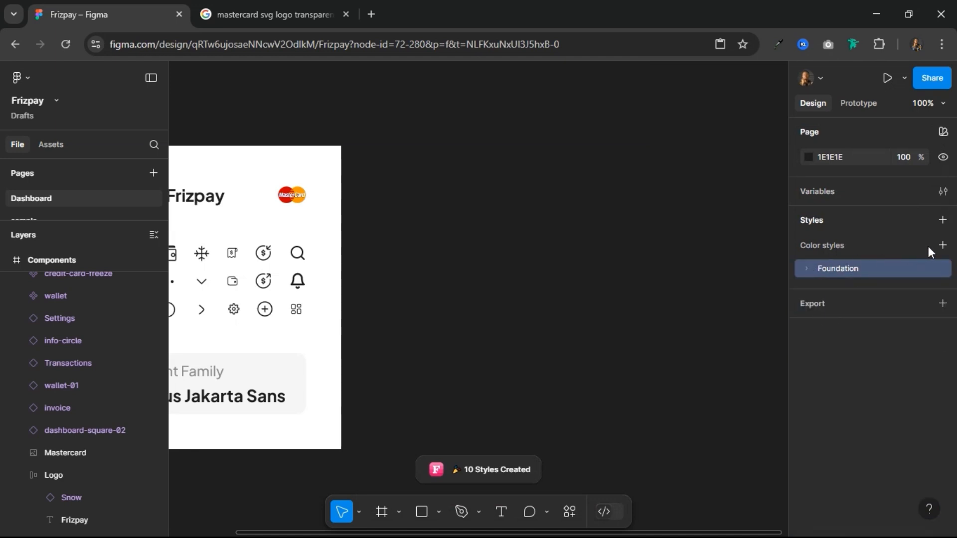
Step: Reopen the Foundation color styles, examine the shades in the Green group, and collapse the groups again
{"action": "left_click", "coordinate": [805, 267]}
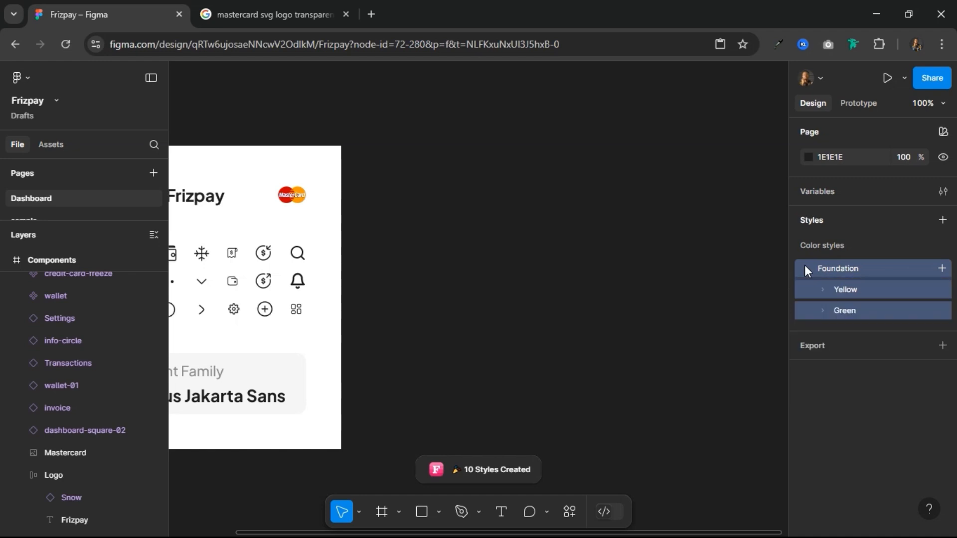
{"action": "left_click", "coordinate": [824, 292]}
{"action": "left_click", "coordinate": [824, 292]}
{"action": "left_click", "coordinate": [822, 309]}
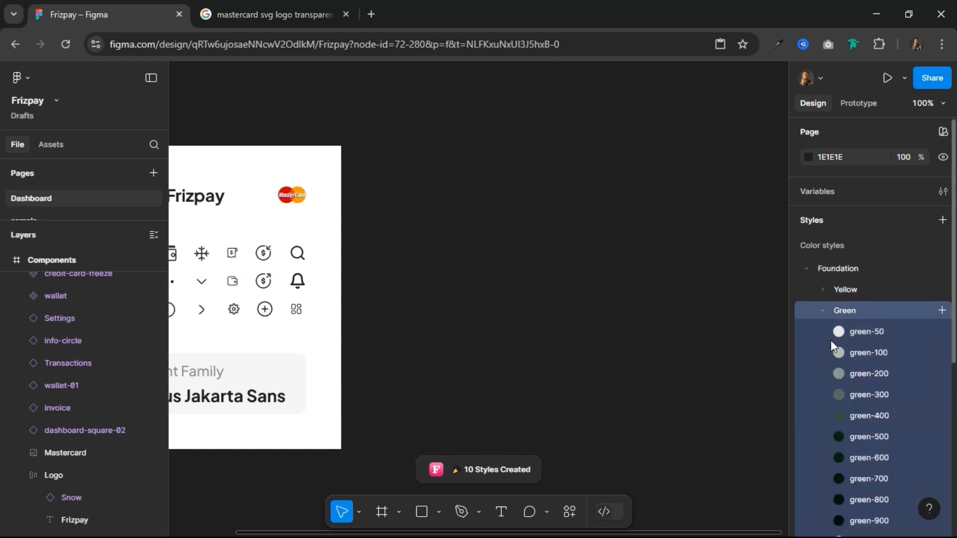
{"action": "scroll", "coordinate": [839, 396], "scroll_direction": "down", "scroll_amount": 5}
{"action": "scroll", "coordinate": [839, 397], "scroll_direction": "down", "scroll_amount": 2}
{"action": "scroll", "coordinate": [839, 396], "scroll_direction": "up", "scroll_amount": 10}
{"action": "left_click", "coordinate": [824, 310]}
{"action": "left_click", "coordinate": [808, 268]}
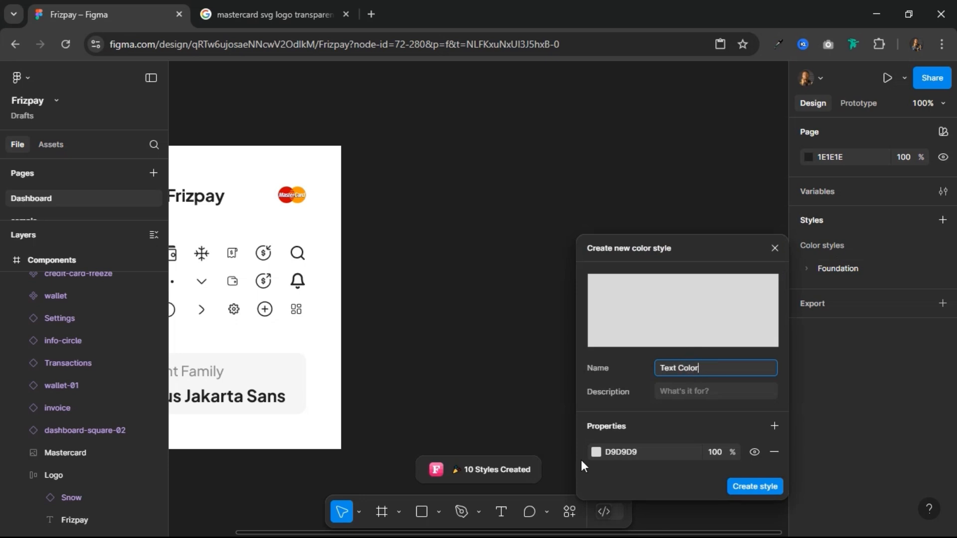
Step: Set the Text Color style to hex 1E1E1E and create the style
{"action": "left_click", "coordinate": [643, 451]}
{"action": "type", "text": "1e"}
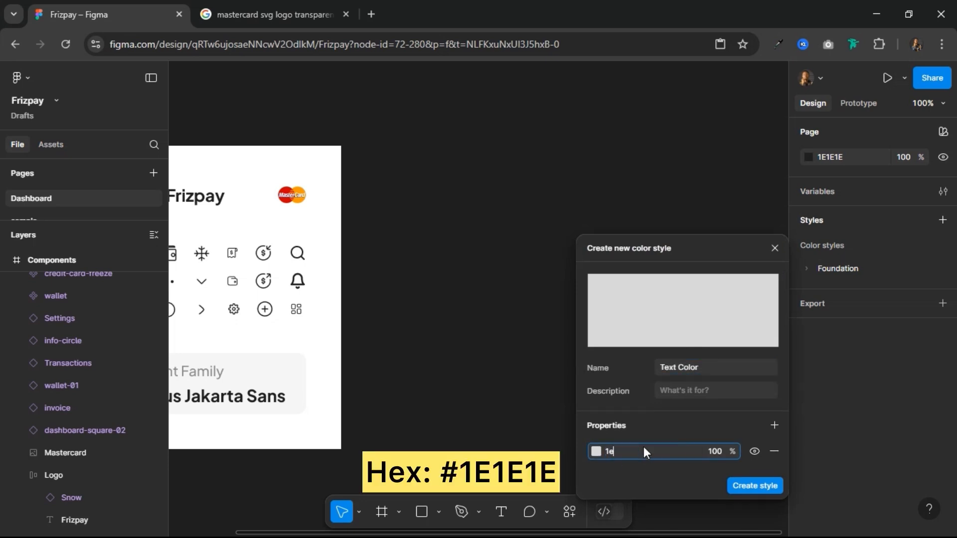
{"action": "type", "text": "1e1e"}
{"action": "key", "text": "Return"}
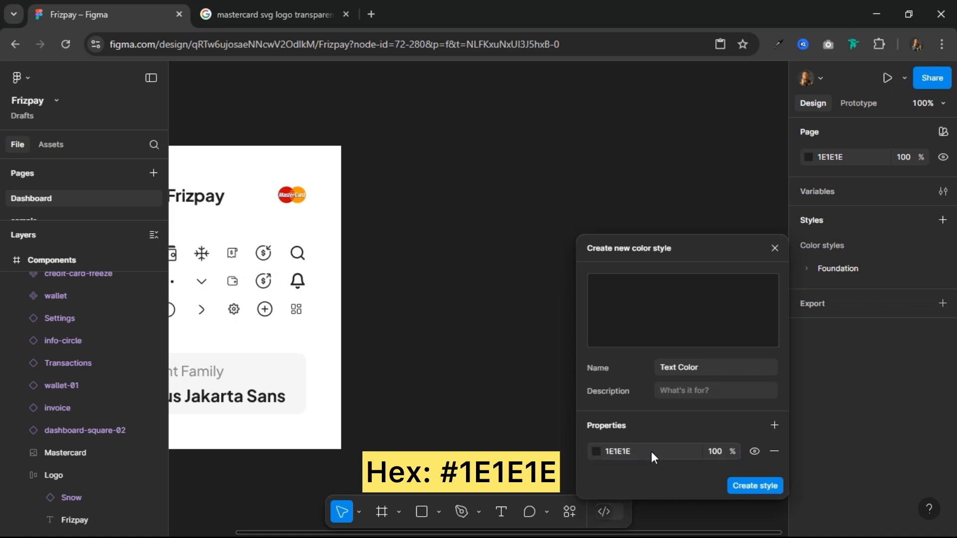
{"action": "left_click", "coordinate": [757, 486]}
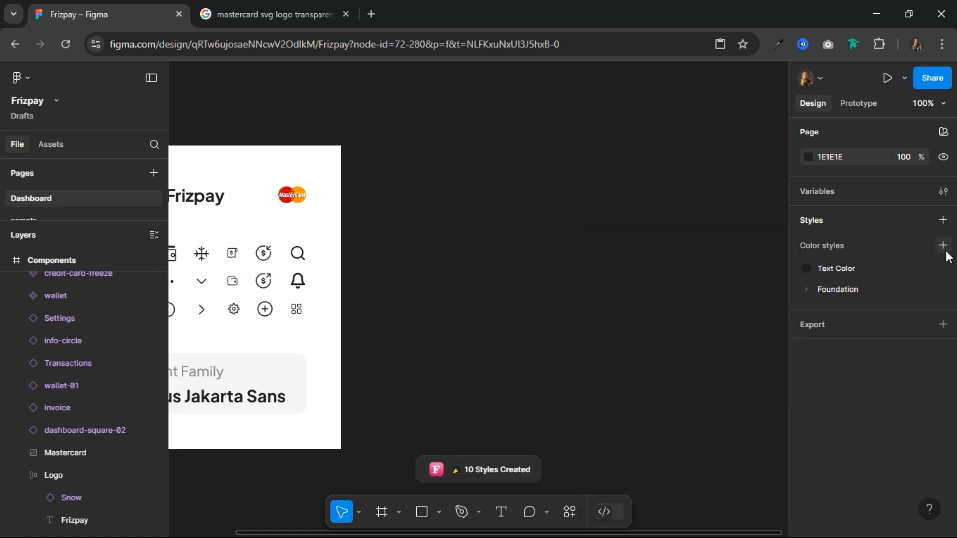
Step: Create a color style named Outline with hex E4E7EC
{"action": "left_click", "coordinate": [943, 245]}
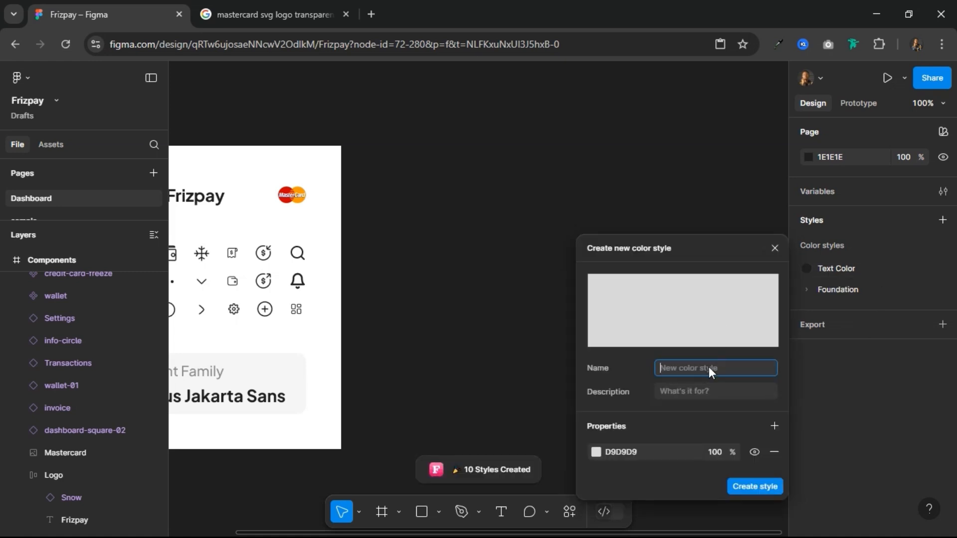
{"action": "type", "text": "Outline"}
{"action": "left_click", "coordinate": [639, 451]}
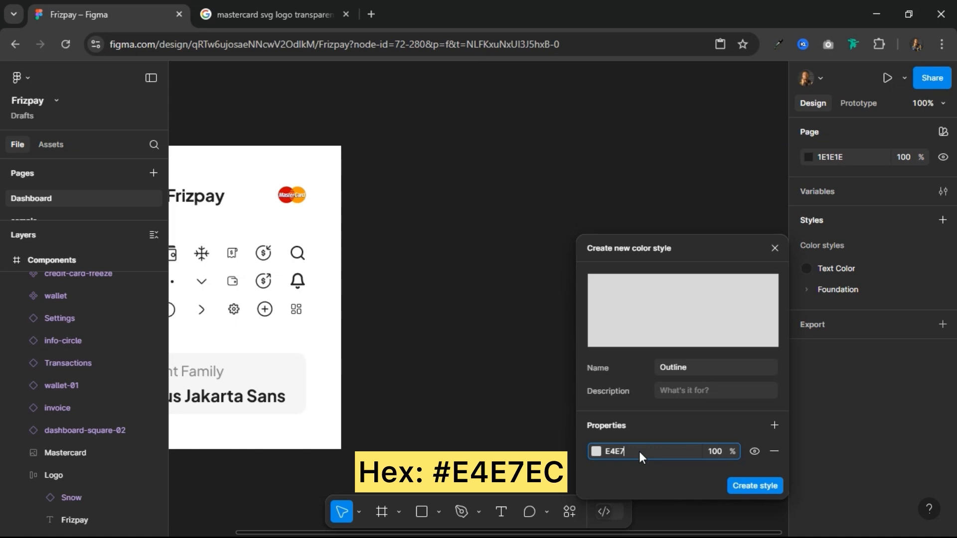
{"action": "type", "text": "E4E7EC"}
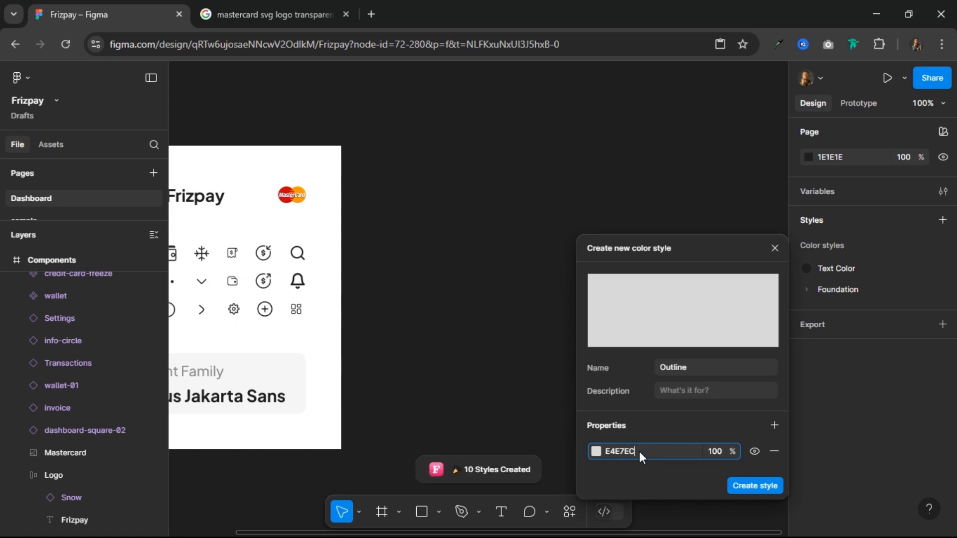
{"action": "key", "text": "Return"}
{"action": "left_click", "coordinate": [774, 487]}
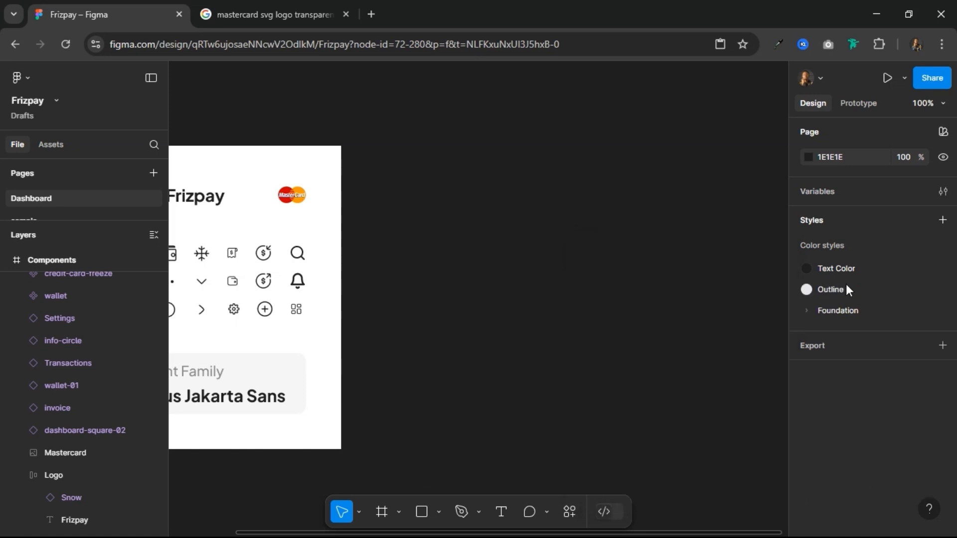
Step: Create a color style named Table Header with hex F0F2F5
{"action": "left_click", "coordinate": [943, 245]}
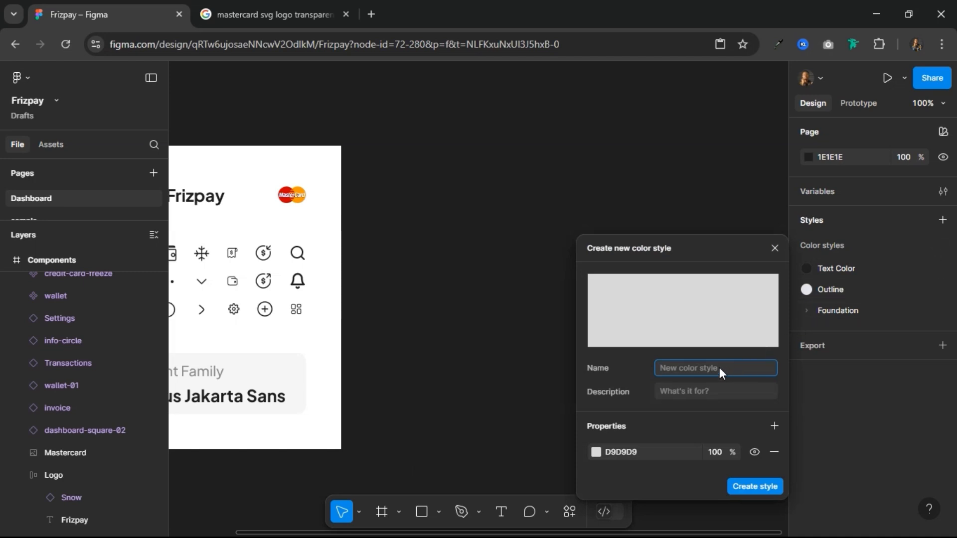
{"action": "type", "text": "Table Header"}
{"action": "left_click", "coordinate": [652, 451]}
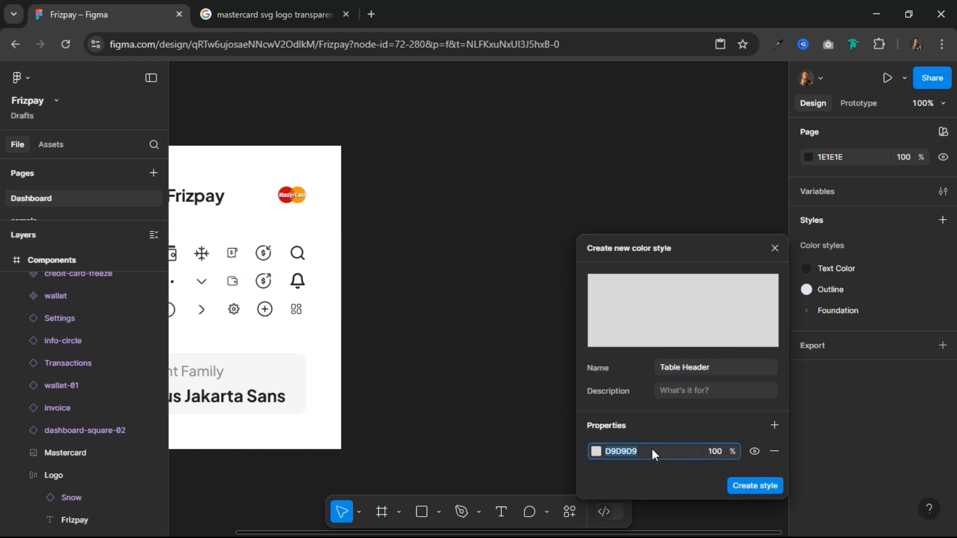
{"action": "type", "text": "F0"}
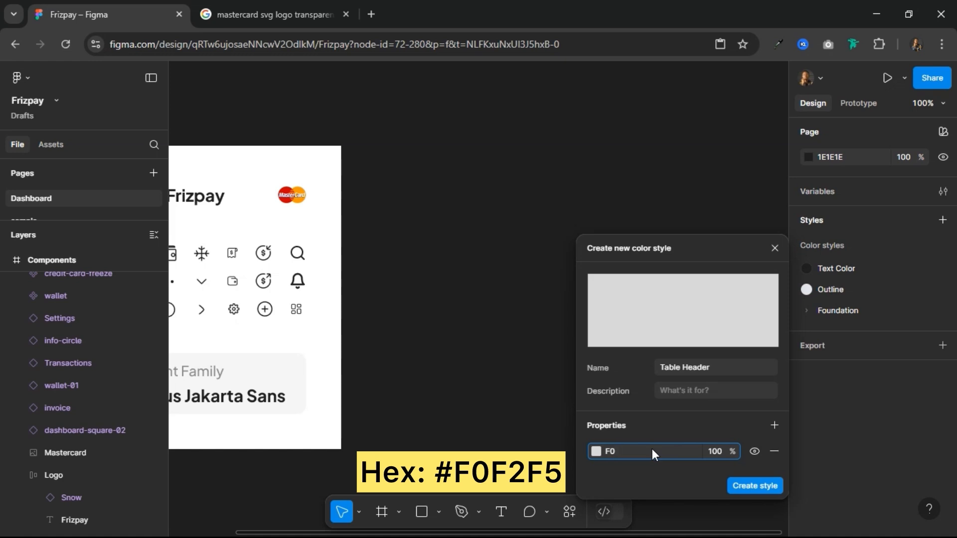
{"action": "type", "text": "F2F5"}
{"action": "key", "text": "Return"}
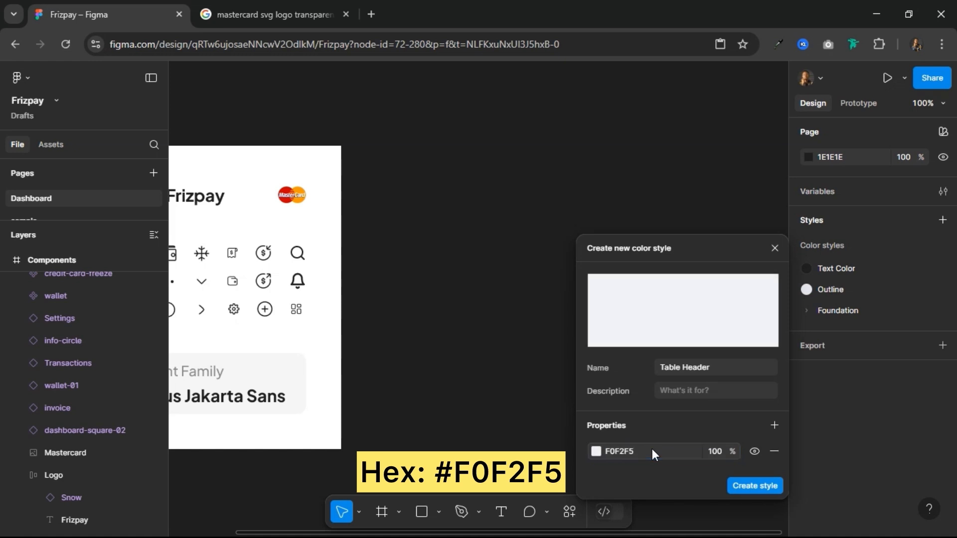
{"action": "left_click", "coordinate": [748, 486]}
Step: Create a color style named BG Color with hex F9FAFB
{"action": "left_click", "coordinate": [943, 220]}
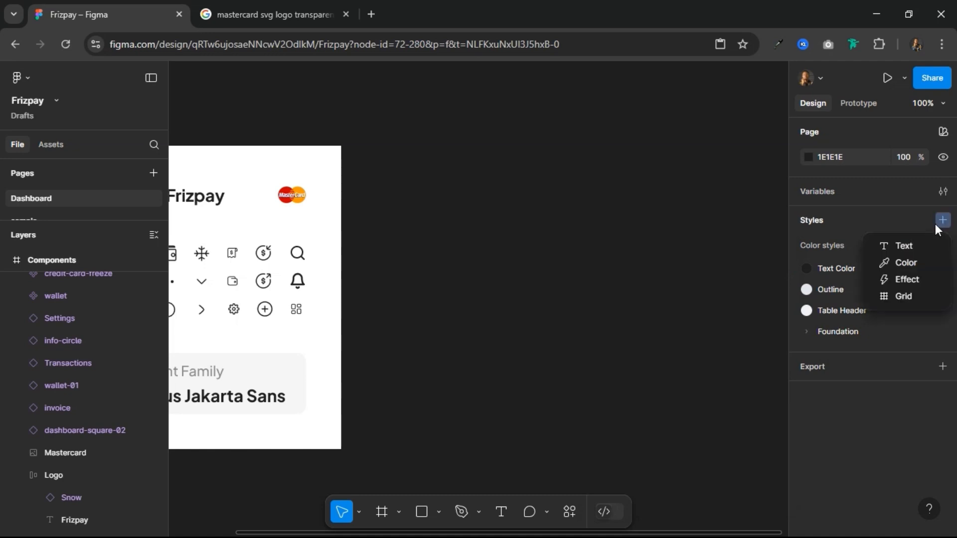
{"action": "left_click", "coordinate": [892, 262]}
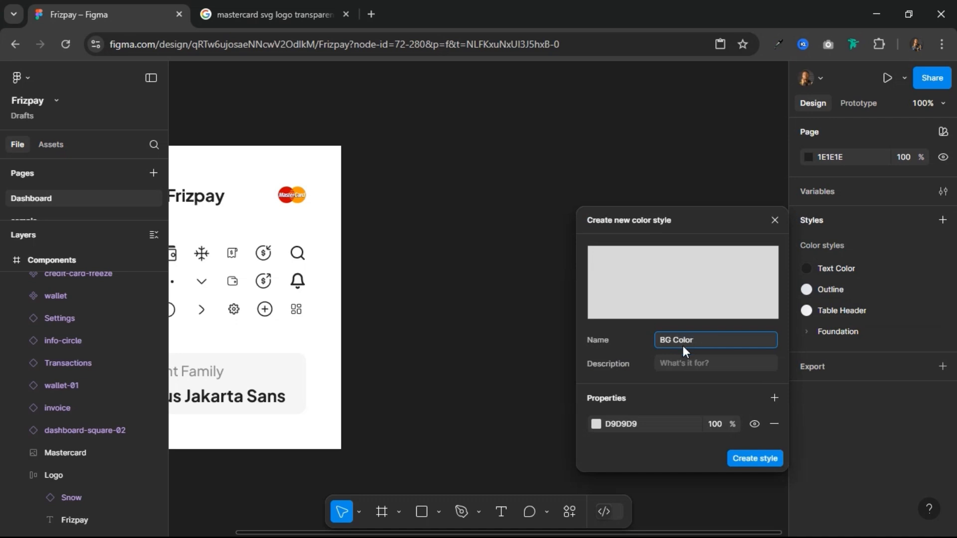
{"action": "left_click", "coordinate": [655, 425]}
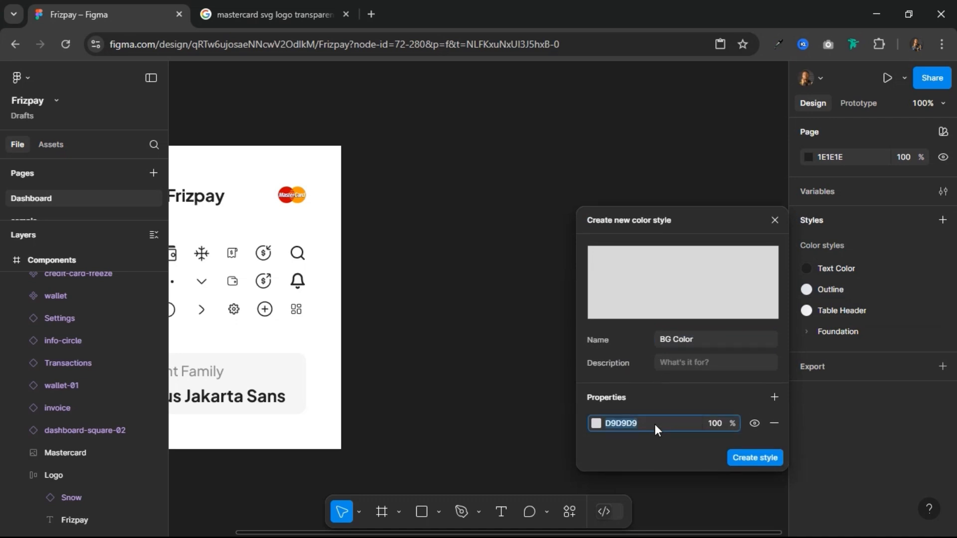
{"action": "type", "text": "f9"}
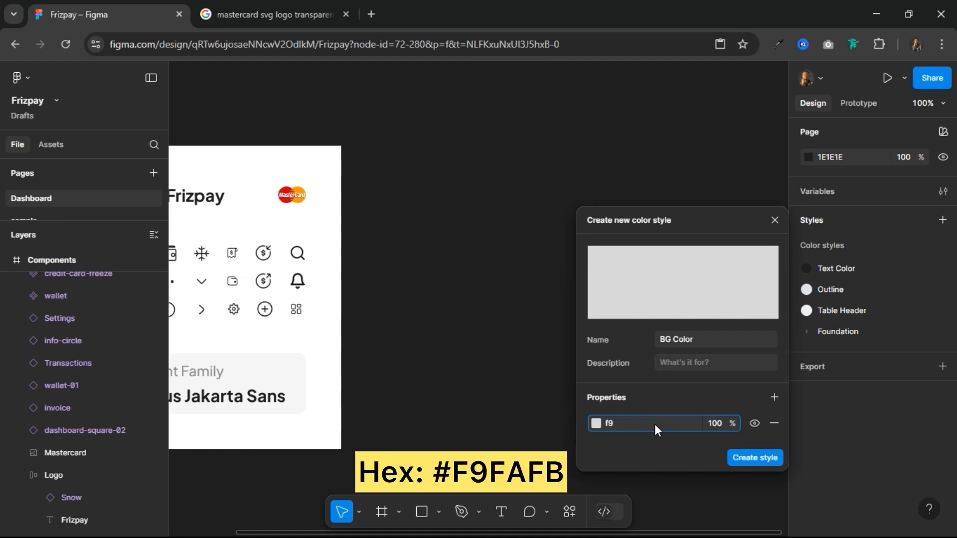
{"action": "type", "text": "fafb"}
{"action": "key", "text": "Return"}
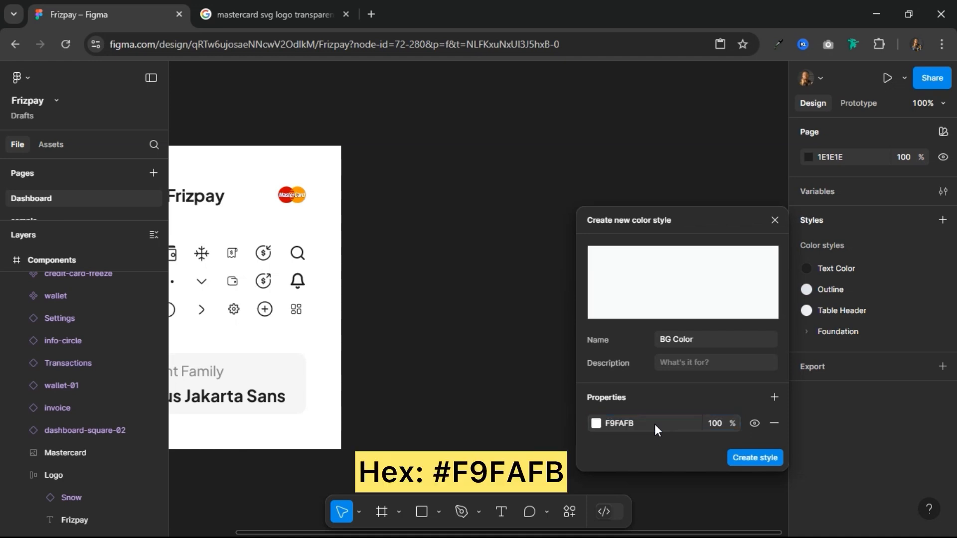
{"action": "left_click", "coordinate": [746, 459]}
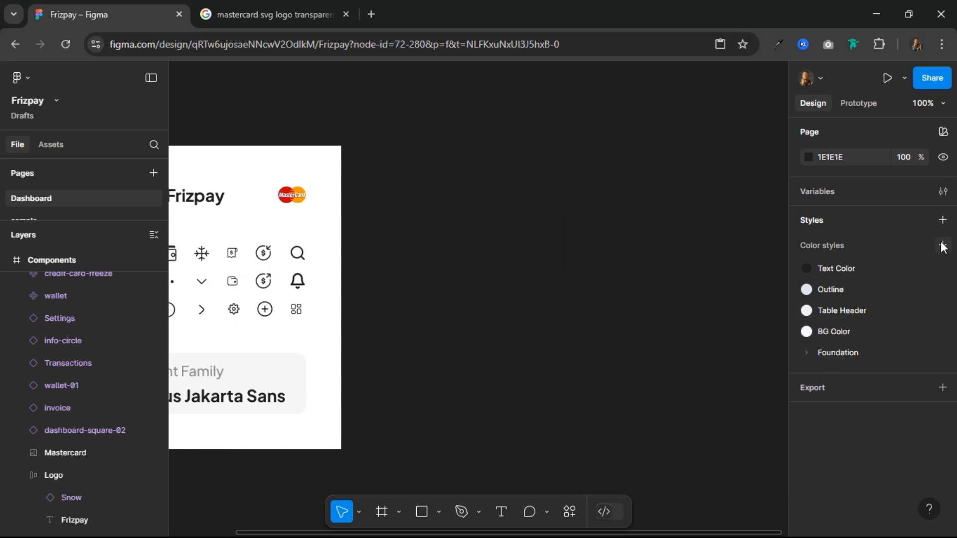
Step: Create a color style named Grey Text with hex 475367
{"action": "left_click", "coordinate": [942, 245]}
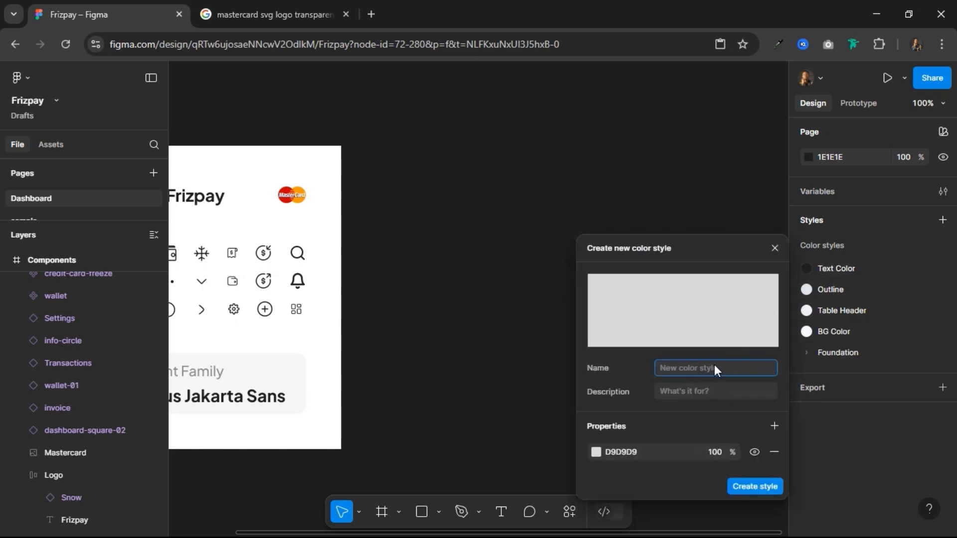
{"action": "type", "text": "Grey Text"}
{"action": "left_click", "coordinate": [644, 453]}
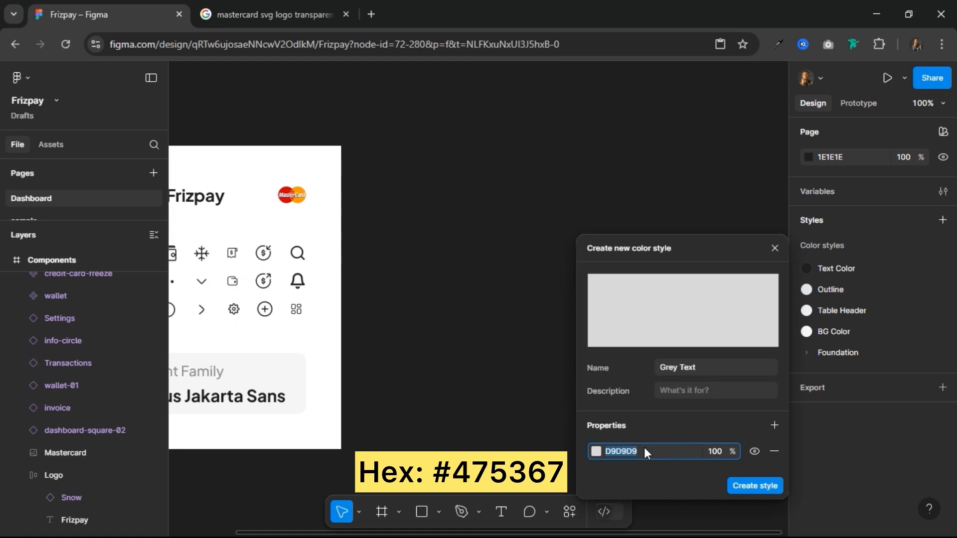
{"action": "type", "text": "475367"}
{"action": "left_click", "coordinate": [756, 485]}
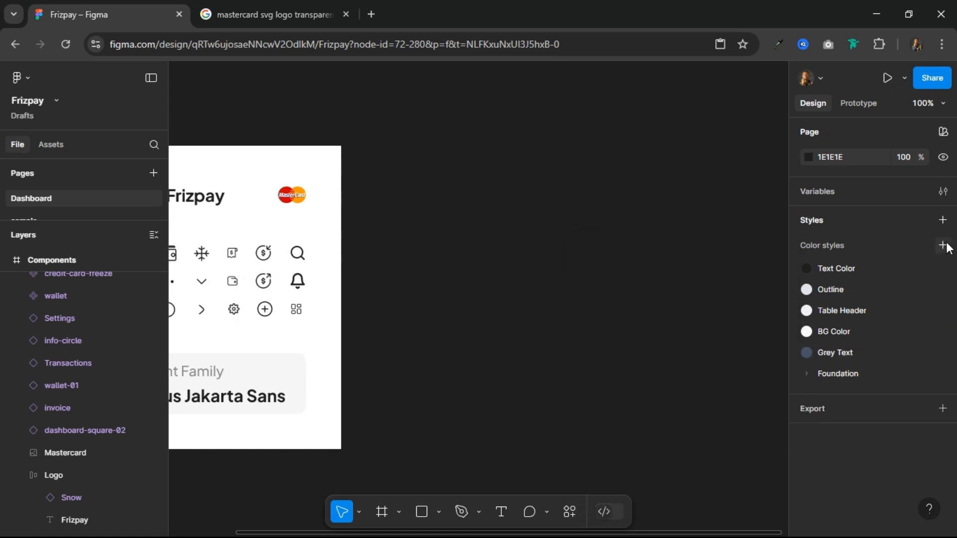
Step: Create a color style named Orange with hex FF850A
{"action": "left_click", "coordinate": [943, 245]}
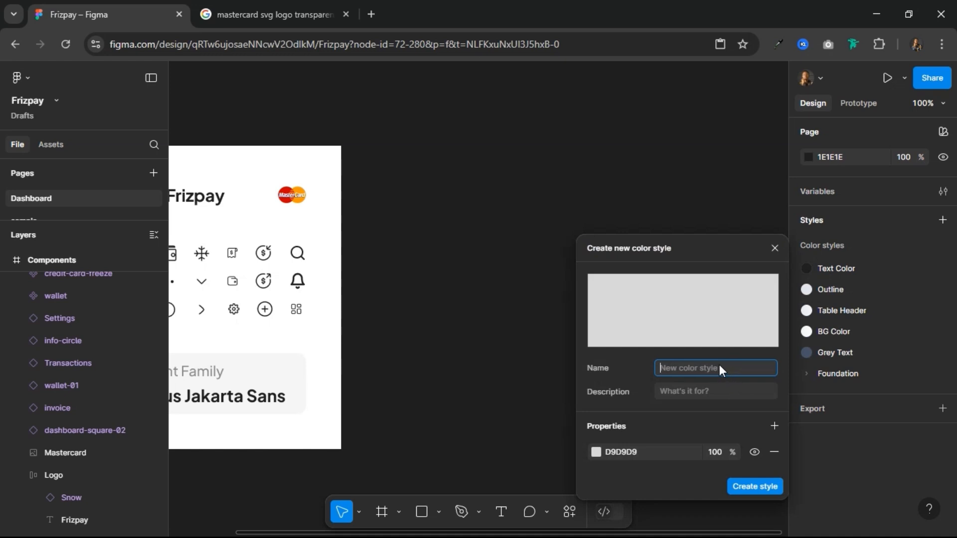
{"action": "type", "text": "Orange"}
{"action": "left_click", "coordinate": [652, 449]}
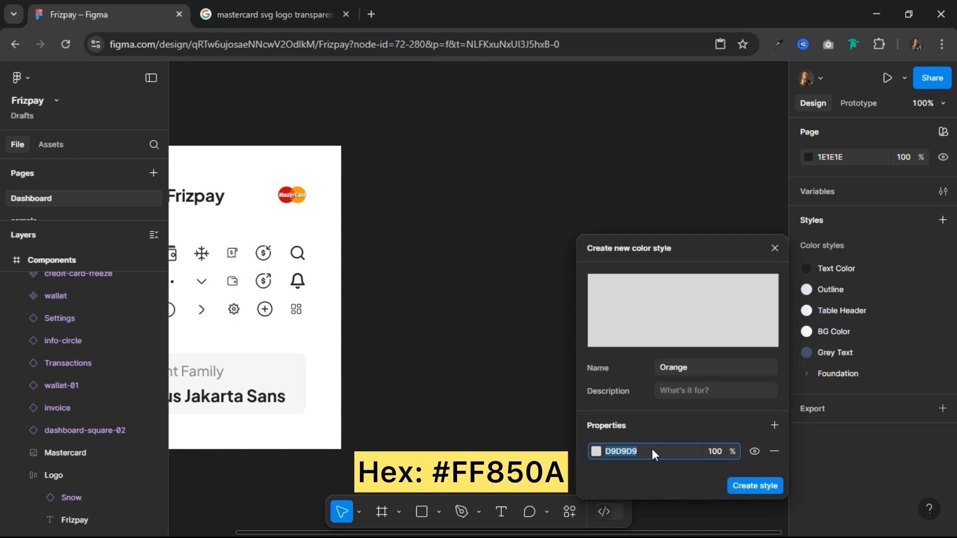
{"action": "type", "text": "ff850a"}
{"action": "key", "text": "Return"}
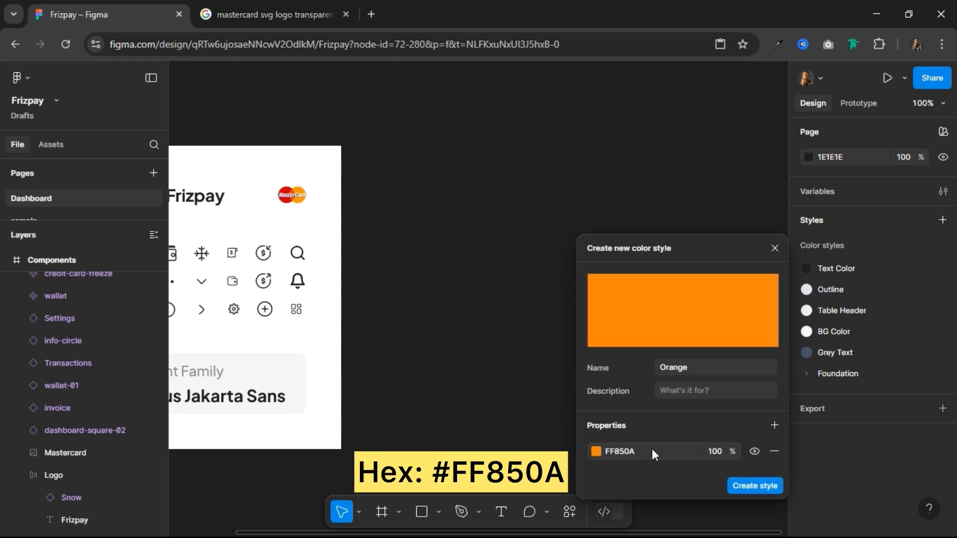
{"action": "left_click", "coordinate": [746, 487]}
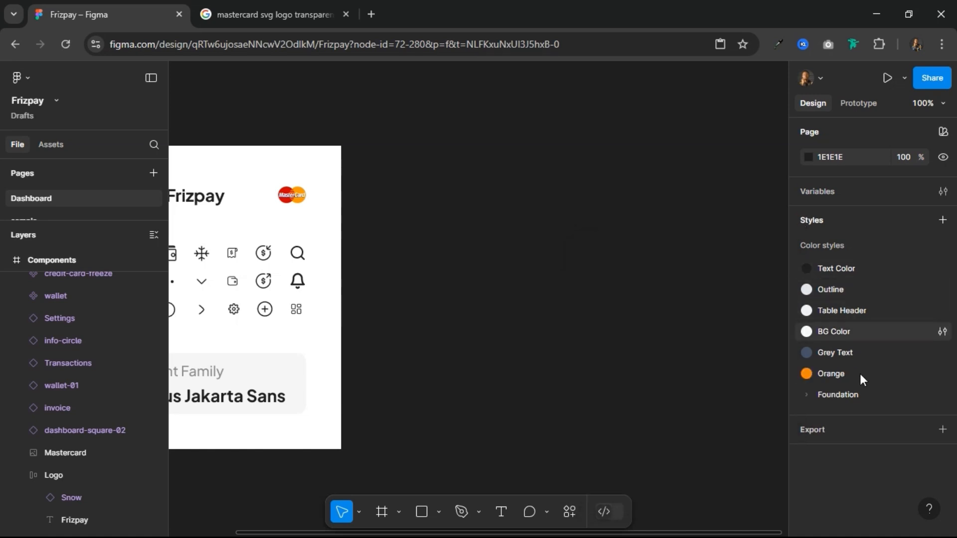
Step: Add a 1440 × 1024 desktop frame beside the Components frame and rename it Home
{"action": "scroll", "coordinate": [456, 285], "scroll_direction": "down", "scroll_amount": 4}
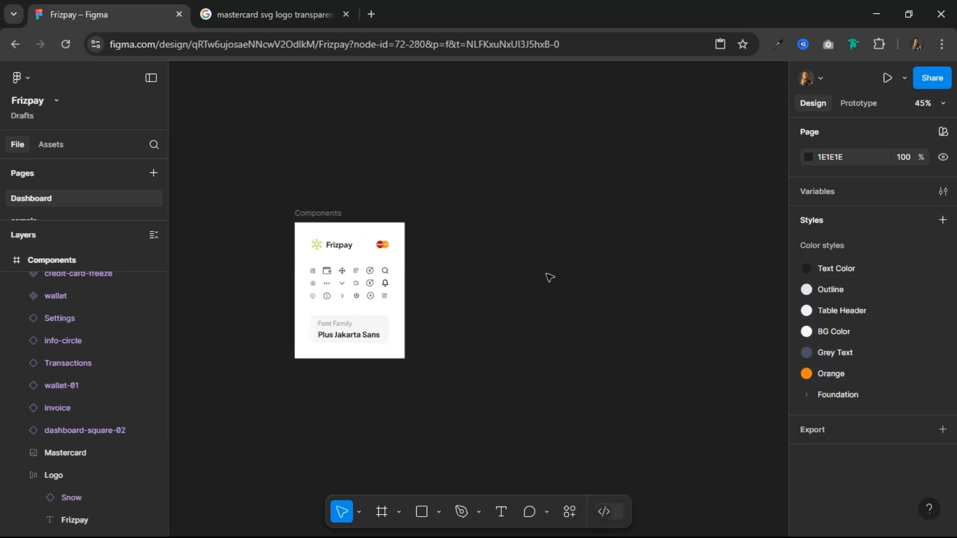
{"action": "left_click_drag", "start_coordinate": [550, 278], "coordinate": [397, 248]}
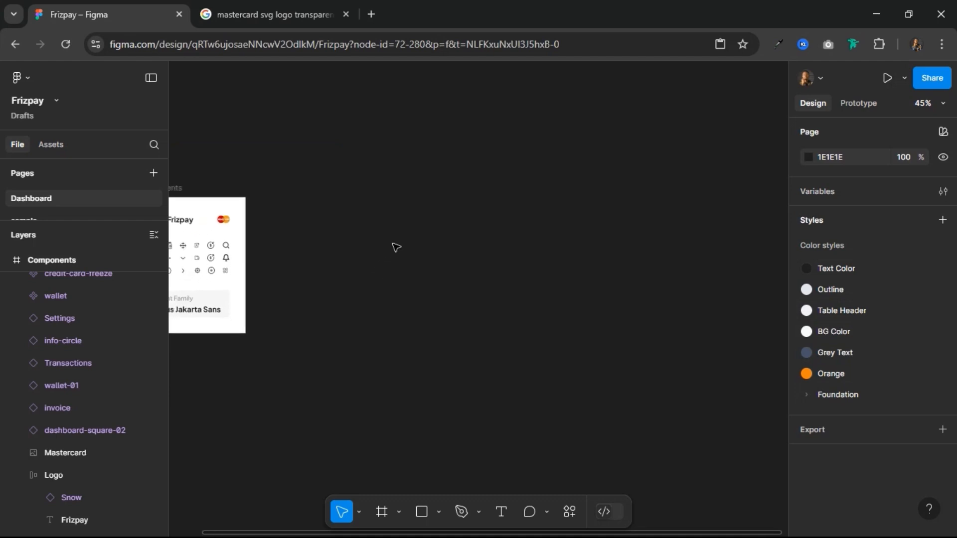
{"action": "left_click", "coordinate": [383, 513]}
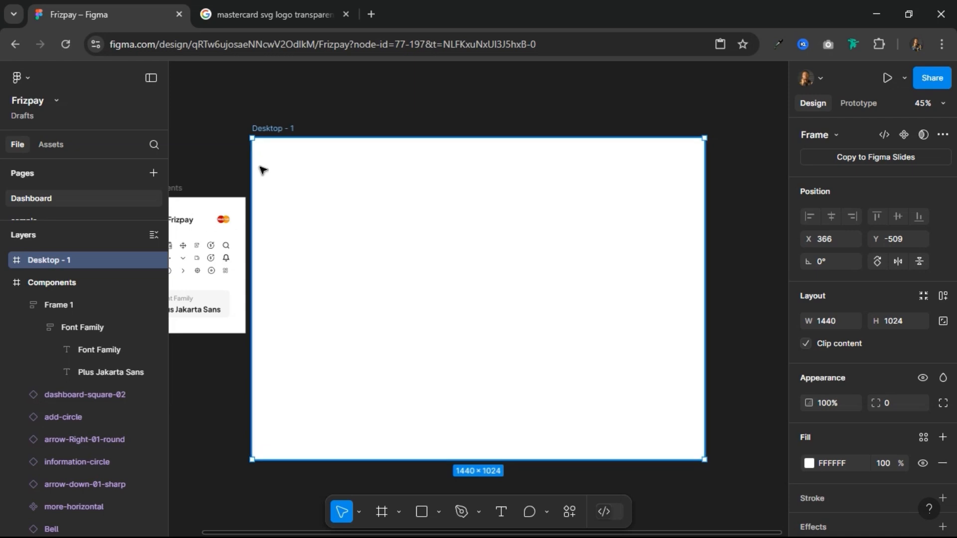
{"action": "double_click", "coordinate": [268, 128]}
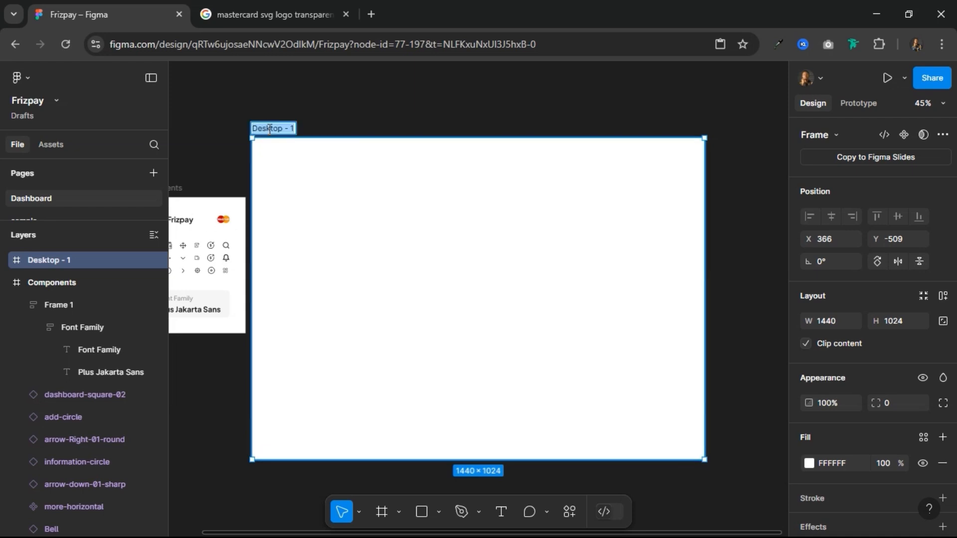
{"action": "type", "text": "Home"}
{"action": "key", "text": "Return"}
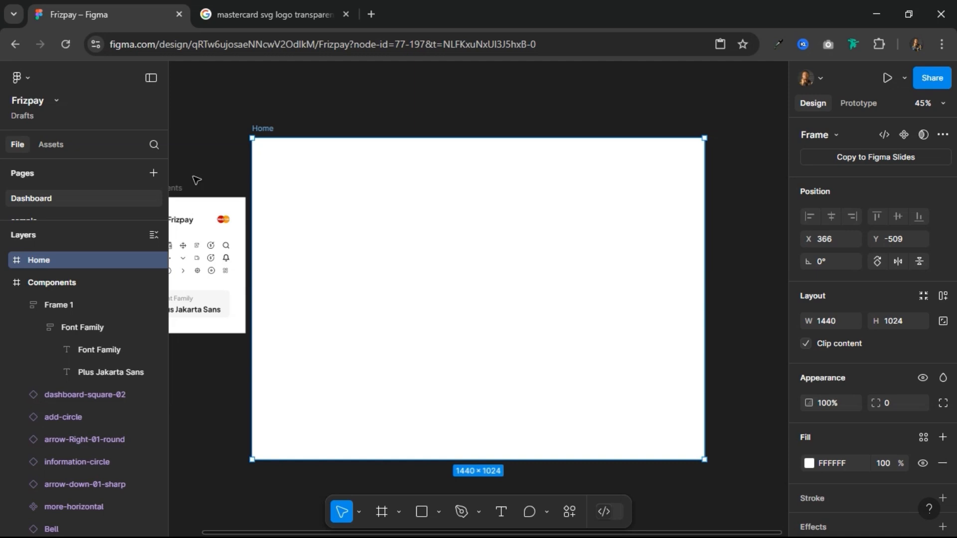
Step: Collapse the Components frame in the layer list and move it above the Home frame
{"action": "scroll", "coordinate": [270, 123], "scroll_direction": "up", "scroll_amount": 3}
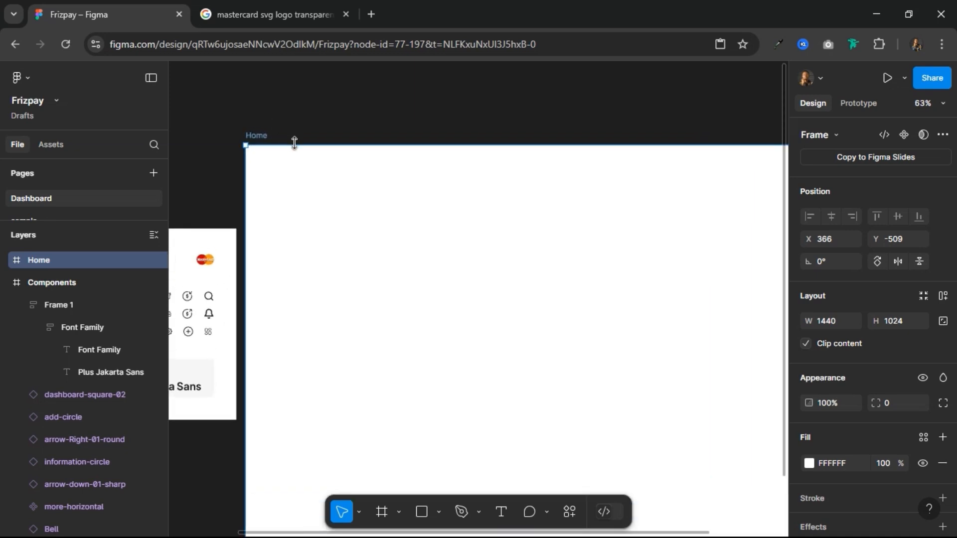
{"action": "scroll", "coordinate": [295, 143], "scroll_direction": "down", "scroll_amount": 3}
{"action": "scroll", "coordinate": [342, 122], "scroll_direction": "up", "scroll_amount": 1}
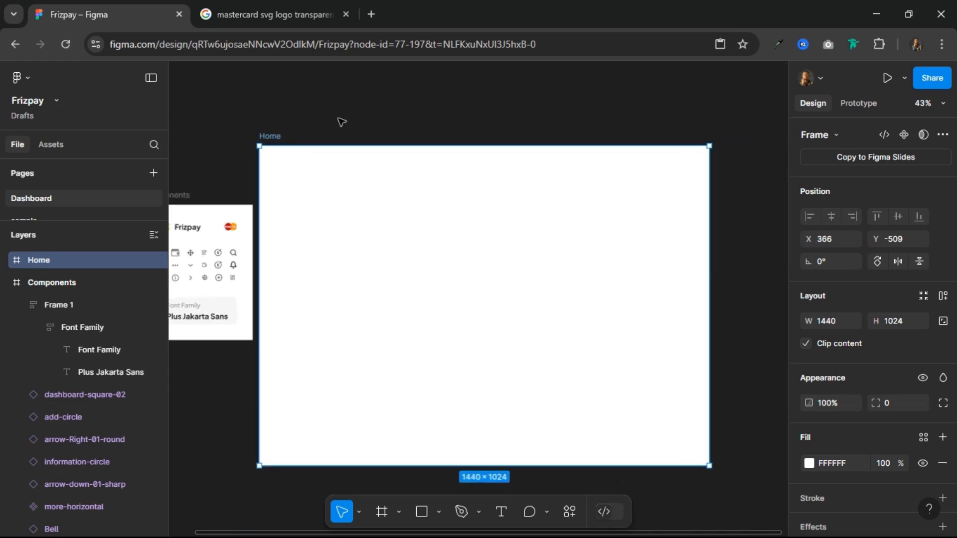
{"action": "left_click", "coordinate": [5, 282]}
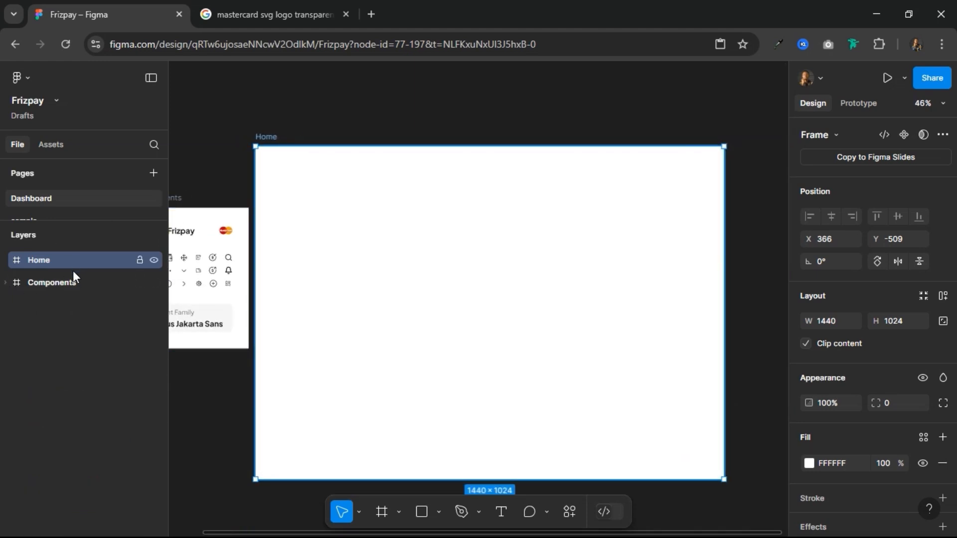
{"action": "left_click_drag", "start_coordinate": [67, 279], "coordinate": [61, 256]}
Step: Select the Home frame and apply the BG Color style to its fill
{"action": "left_click", "coordinate": [110, 288]}
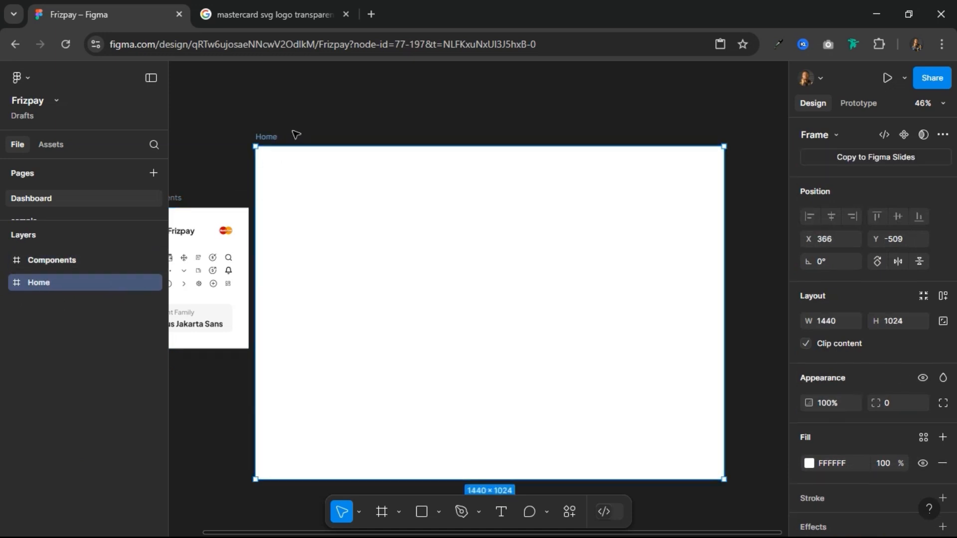
{"action": "left_click", "coordinate": [923, 438]}
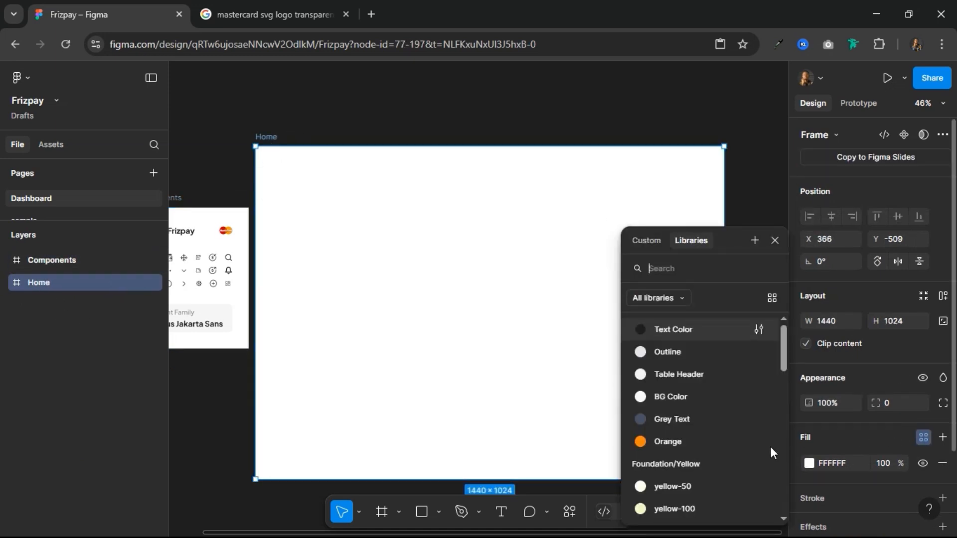
{"action": "left_click", "coordinate": [677, 397]}
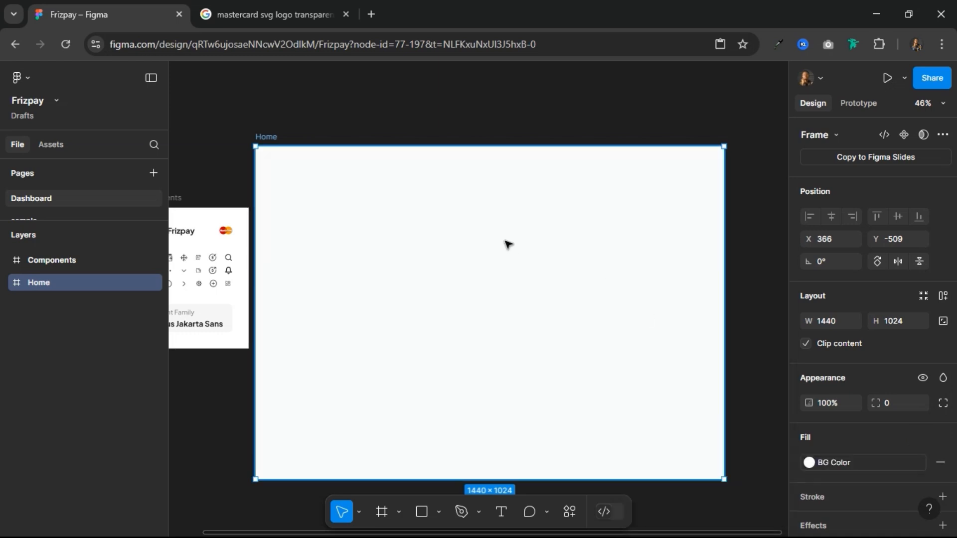
Step: Draw a full-height frame flush with the Home frame's left edge and set its width to 240
{"action": "scroll", "coordinate": [487, 228], "scroll_direction": "up", "scroll_amount": 2}
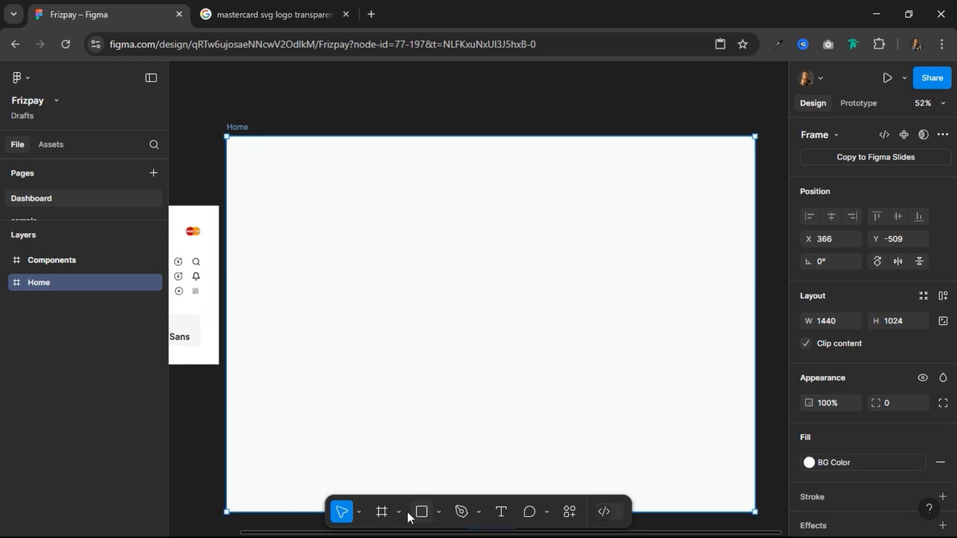
{"action": "left_click", "coordinate": [387, 514]}
{"action": "mouse_move", "coordinate": [236, 152]}
{"action": "left_mouse_down"}
{"action": "mouse_move", "coordinate": [319, 219]}
{"action": "mouse_move", "coordinate": [322, 512]}
{"action": "left_mouse_up"}
{"action": "left_click_drag", "start_coordinate": [279, 152], "coordinate": [277, 133]}
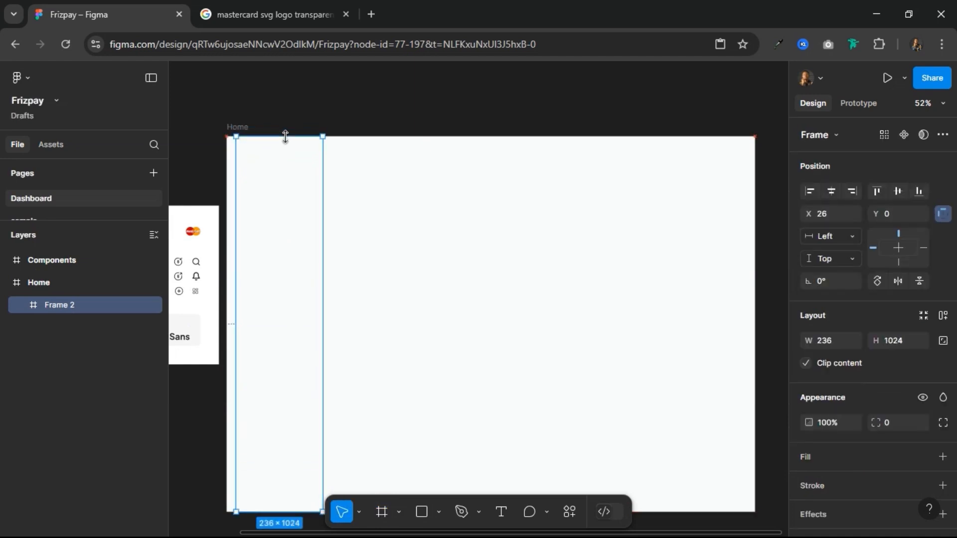
{"action": "left_click_drag", "start_coordinate": [236, 172], "coordinate": [226, 170]}
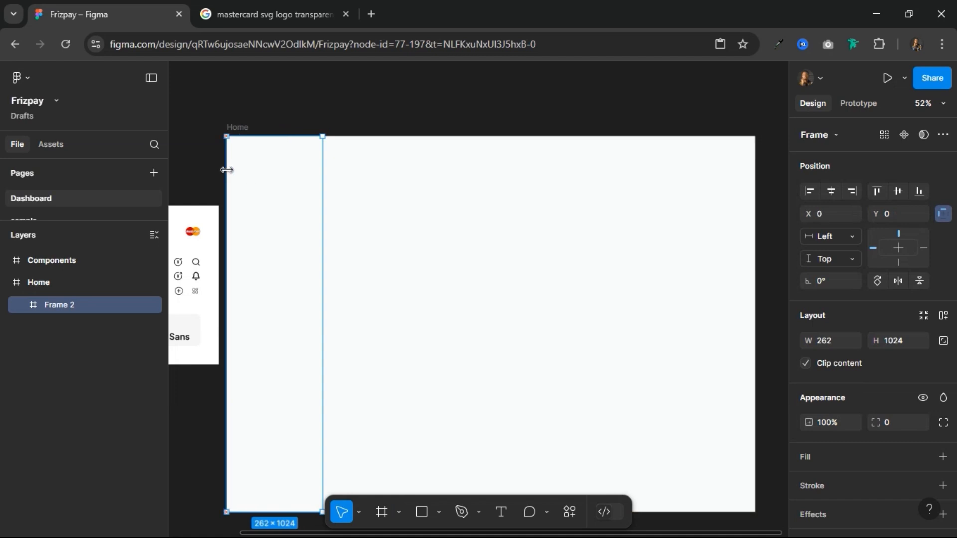
{"action": "left_click", "coordinate": [837, 343]}
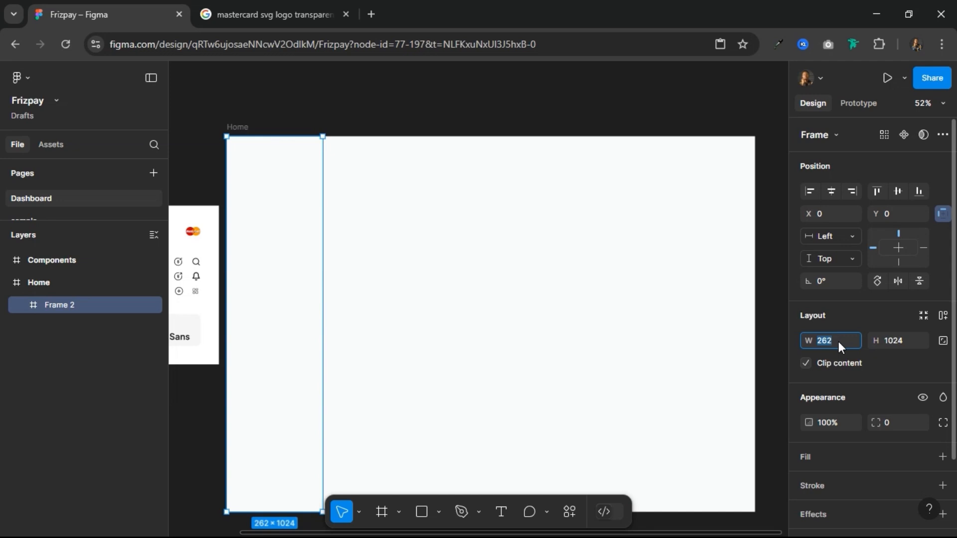
{"action": "type", "text": "240"}
{"action": "key", "text": "Return"}
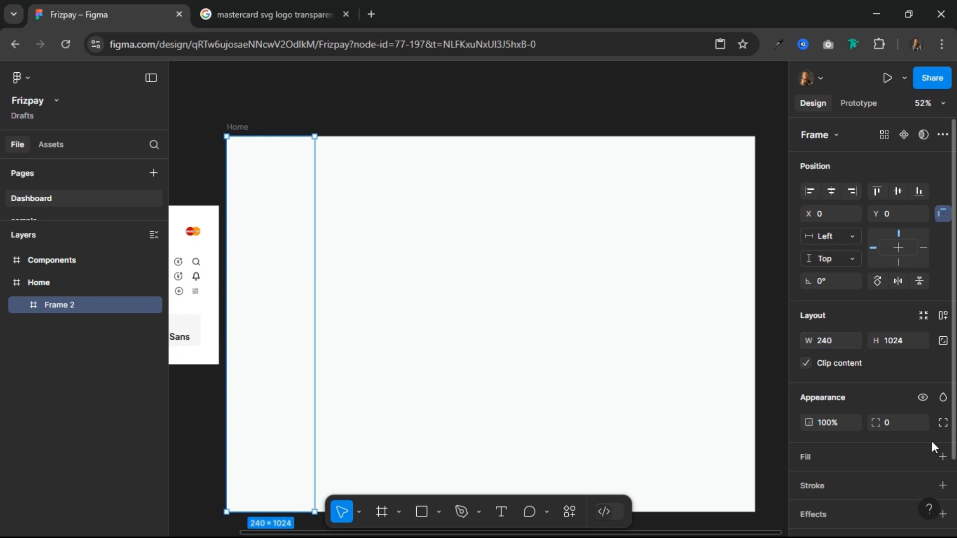
Step: Apply the Foundation/Green green-500 color style to the new left-hand frame's fill
{"action": "left_click", "coordinate": [923, 456]}
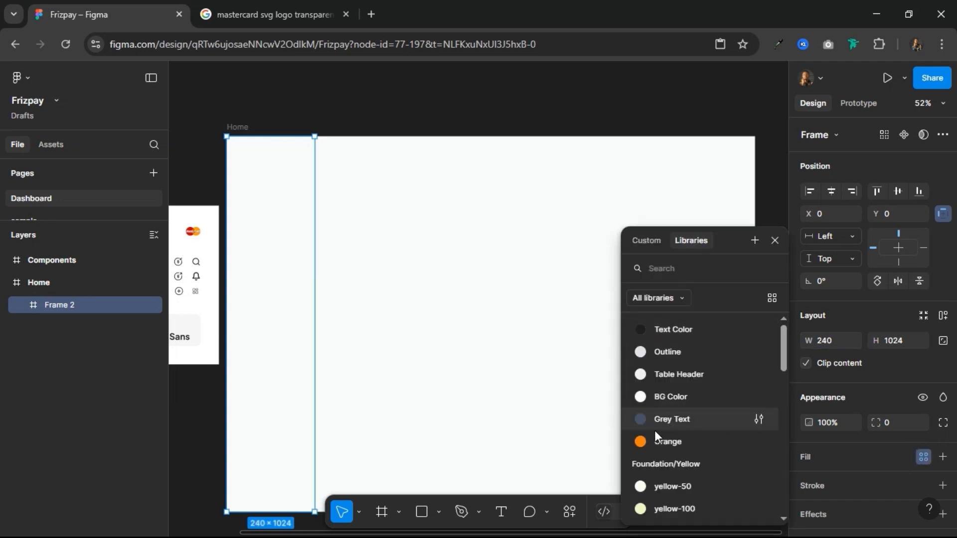
{"action": "scroll", "coordinate": [659, 439], "scroll_direction": "down", "scroll_amount": 5}
{"action": "scroll", "coordinate": [661, 446], "scroll_direction": "down", "scroll_amount": 3}
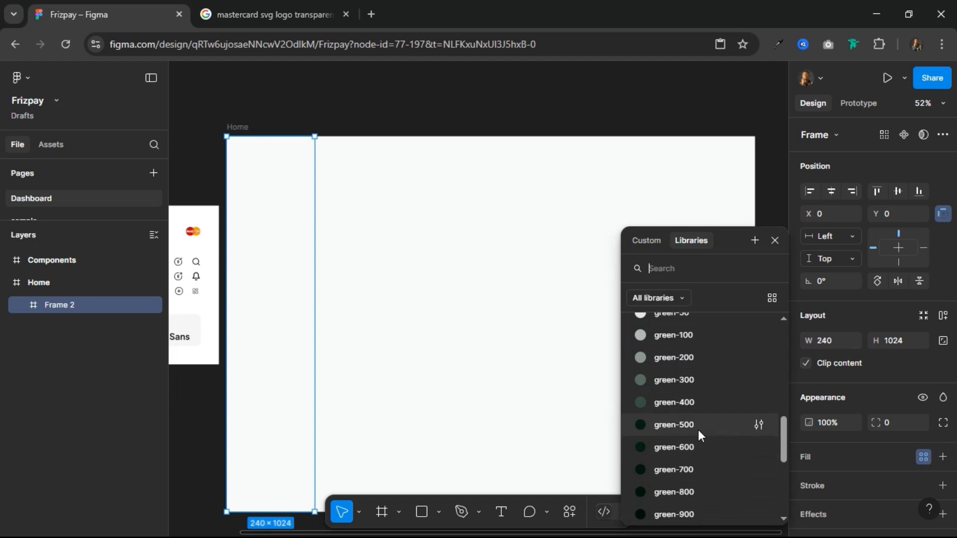
{"action": "left_click", "coordinate": [674, 425]}
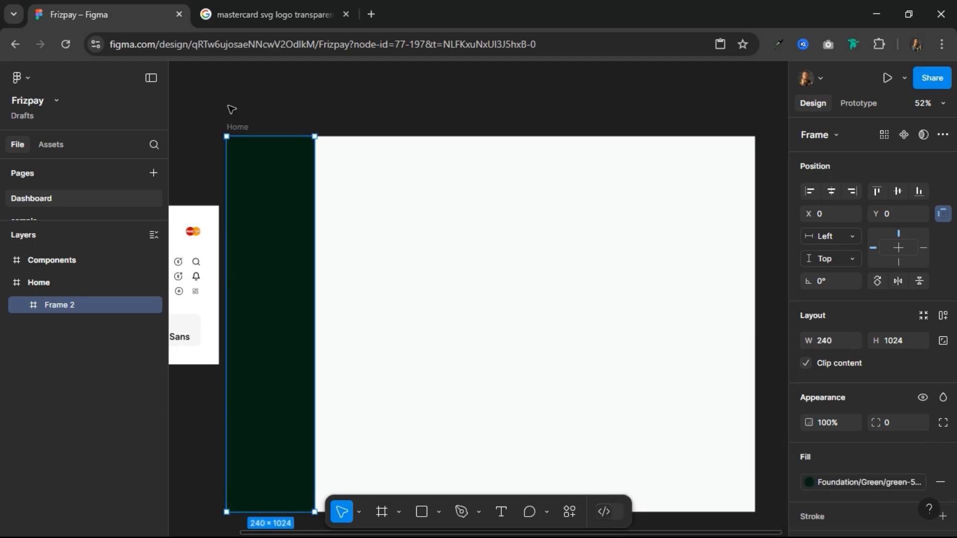
Step: Rename the dark green frame Sidebar
{"action": "double_click", "coordinate": [62, 305]}
{"action": "type", "text": "Side"}
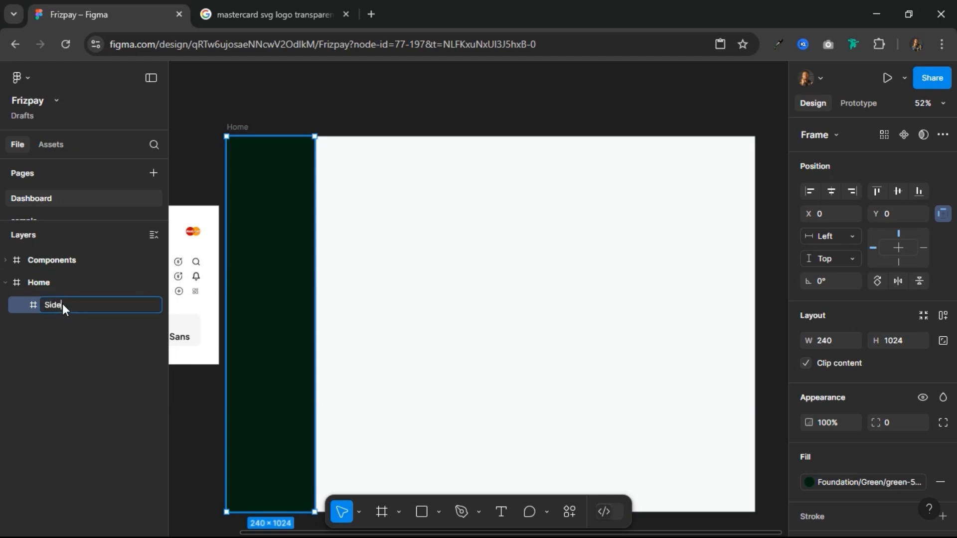
{"action": "type", "text": "bar"}
{"action": "key", "text": "Return"}
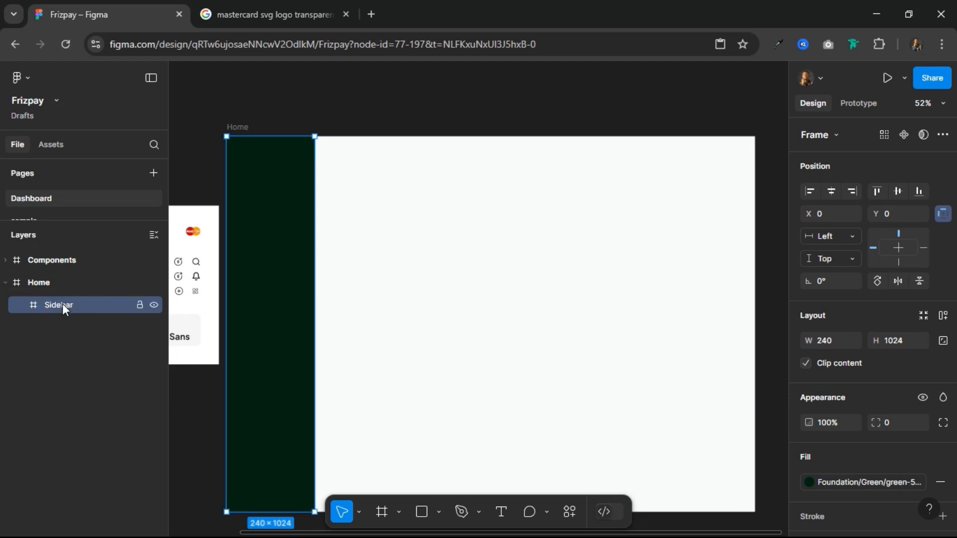
Step: Draw a second frame in Home and stretch it to fill the area right of the Sidebar, 1200 × 1024
{"action": "left_click", "coordinate": [382, 512]}
{"action": "mouse_move", "coordinate": [326, 147]}
{"action": "left_mouse_down"}
{"action": "mouse_move", "coordinate": [472, 267]}
{"action": "mouse_move", "coordinate": [668, 355]}
{"action": "mouse_move", "coordinate": [751, 367]}
{"action": "left_mouse_up"}
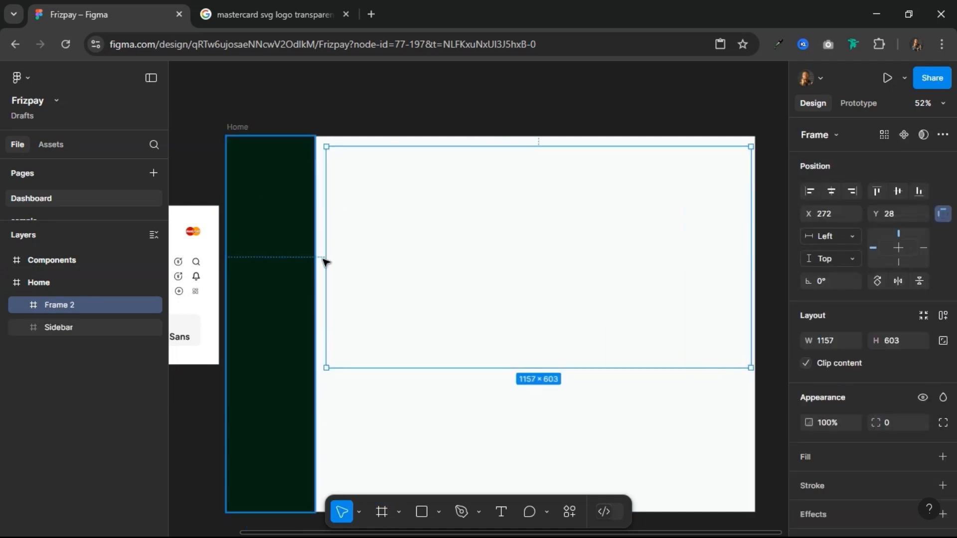
{"action": "left_click_drag", "start_coordinate": [325, 256], "coordinate": [315, 256]}
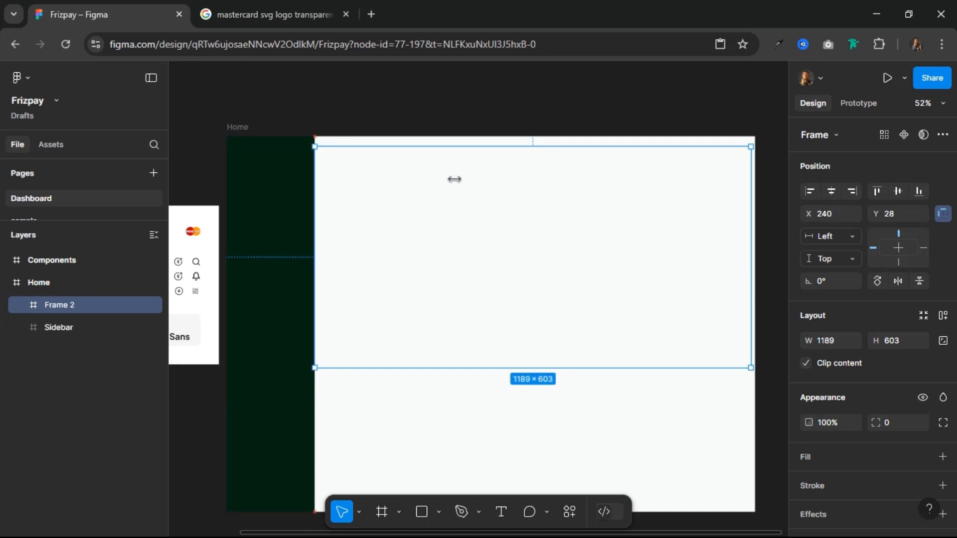
{"action": "left_click_drag", "start_coordinate": [750, 205], "coordinate": [759, 205]}
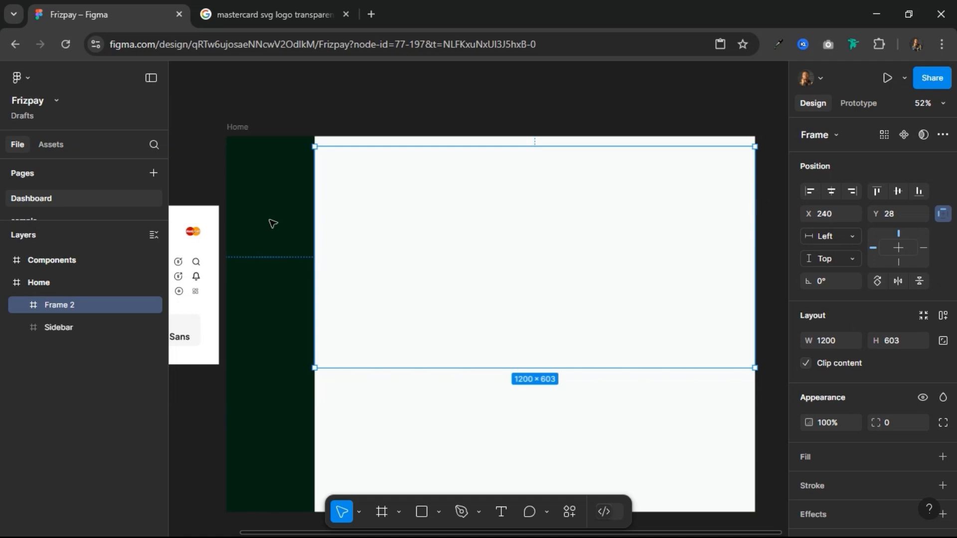
{"action": "left_click_drag", "start_coordinate": [370, 147], "coordinate": [376, 137]}
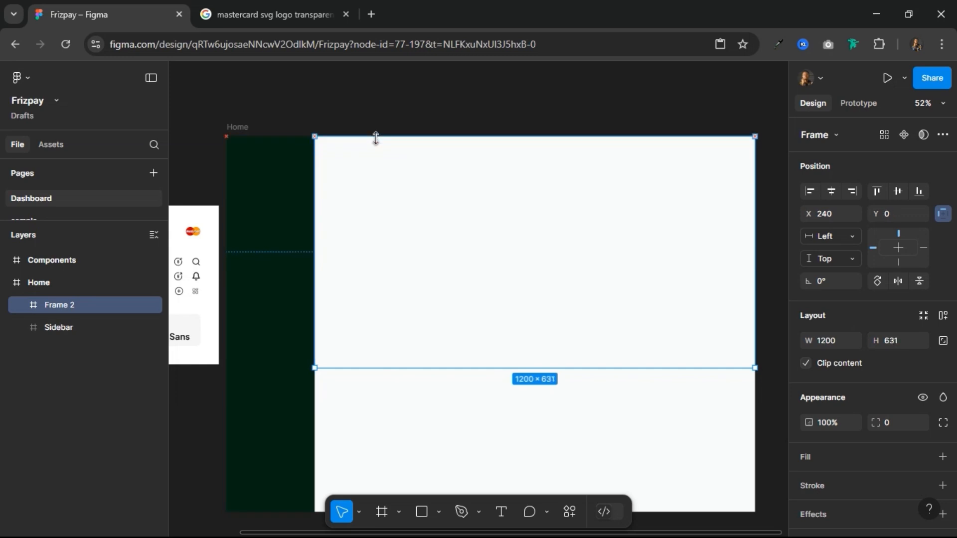
{"action": "left_click_drag", "start_coordinate": [391, 377], "coordinate": [392, 512]}
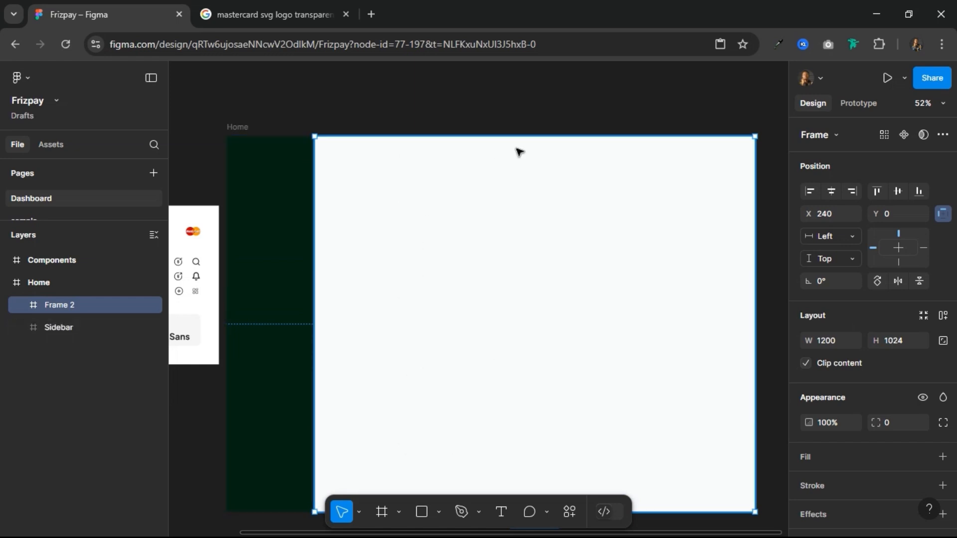
Step: Rename the new content frame Main and move Sidebar above it in the layer order
{"action": "double_click", "coordinate": [47, 302]}
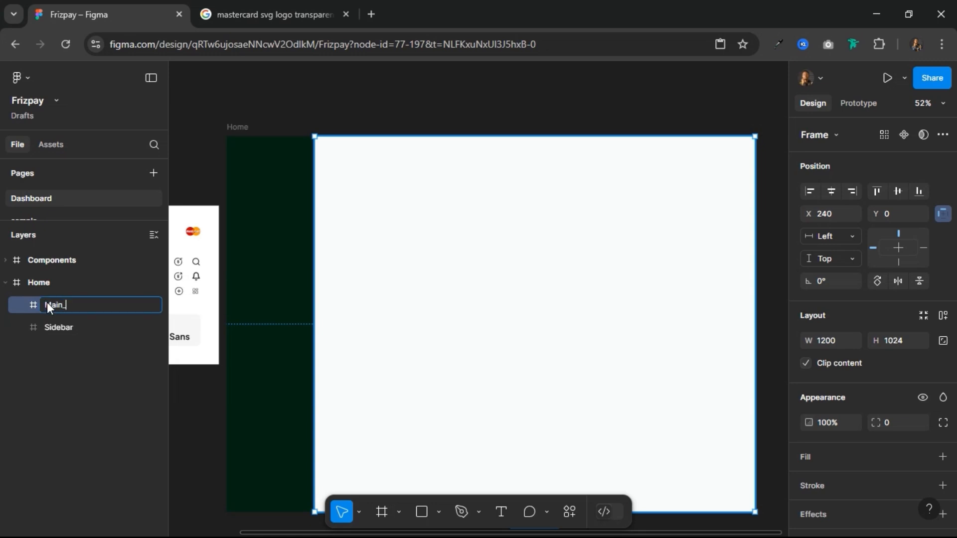
{"action": "key", "text": "Return"}
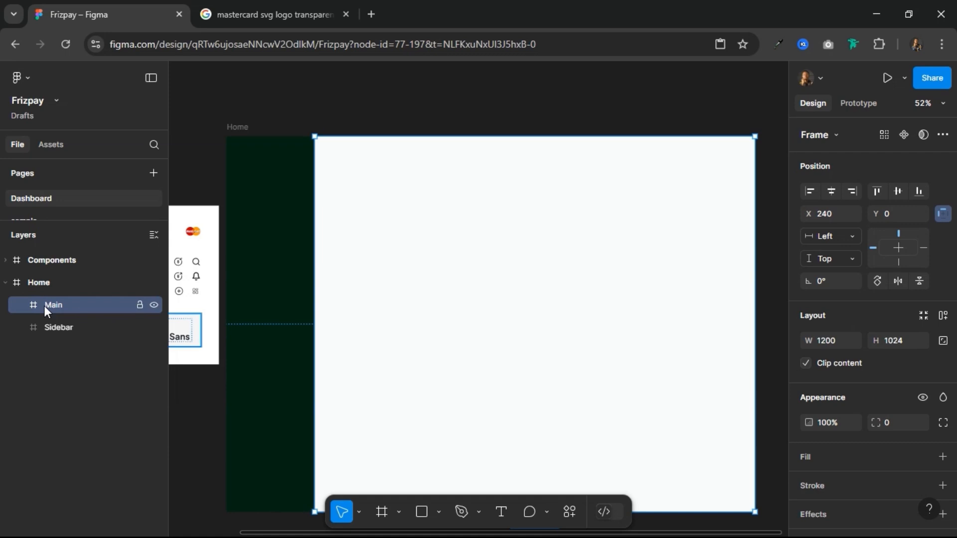
{"action": "left_click_drag", "start_coordinate": [47, 324], "coordinate": [67, 298]}
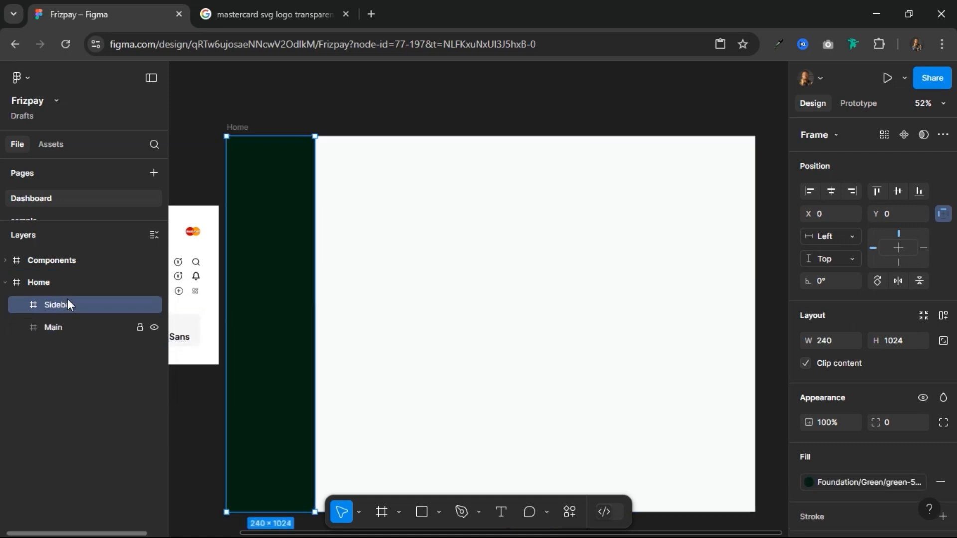
Step: Draw a full-width frame of about 1200 × 104 inside Main and align it to Main's top edge
{"action": "left_click", "coordinate": [73, 327]}
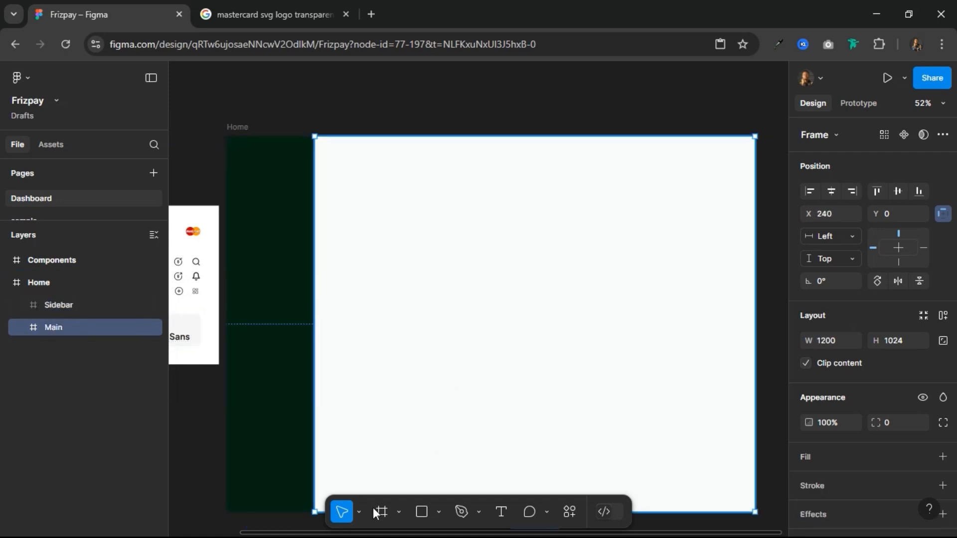
{"action": "key", "text": "f"}
{"action": "left_click_drag", "start_coordinate": [325, 205], "coordinate": [756, 243]}
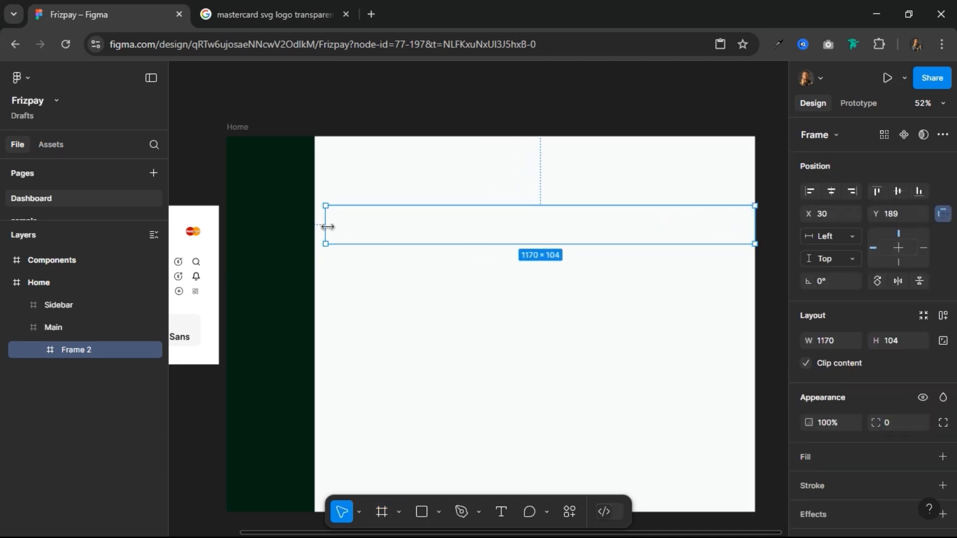
{"action": "left_click_drag", "start_coordinate": [325, 225], "coordinate": [310, 226]}
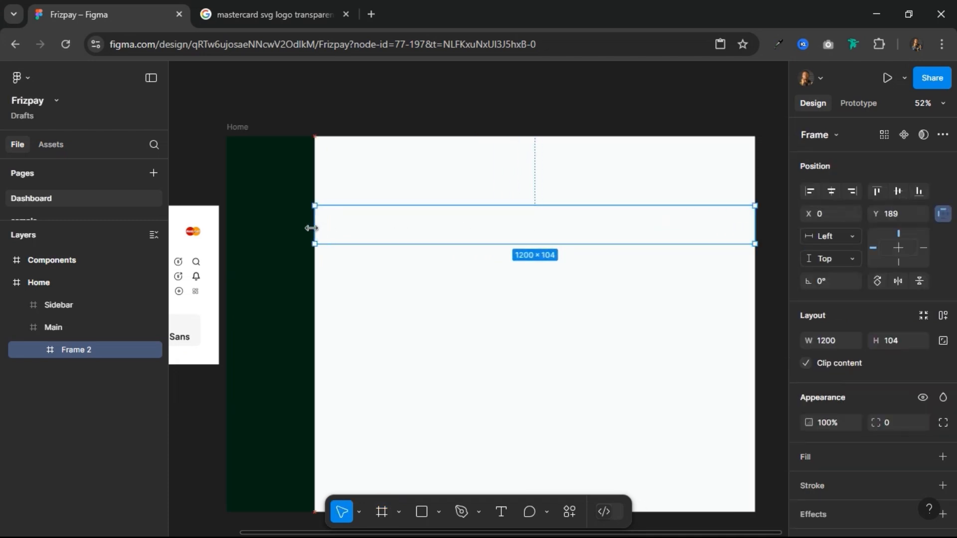
{"action": "left_click", "coordinate": [878, 191]}
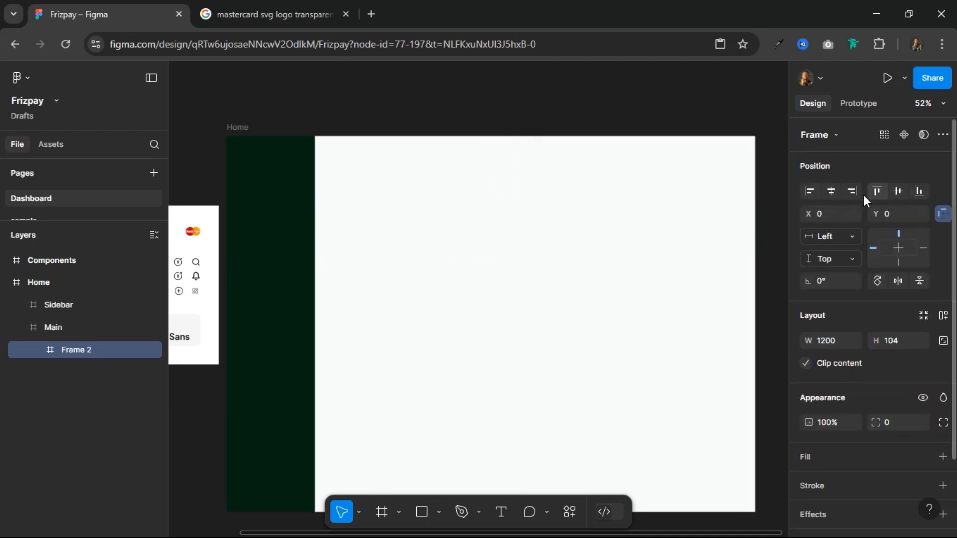
Step: Rename the header frame inside Main to Nav_bar and set its height to 80
{"action": "double_click", "coordinate": [81, 350]}
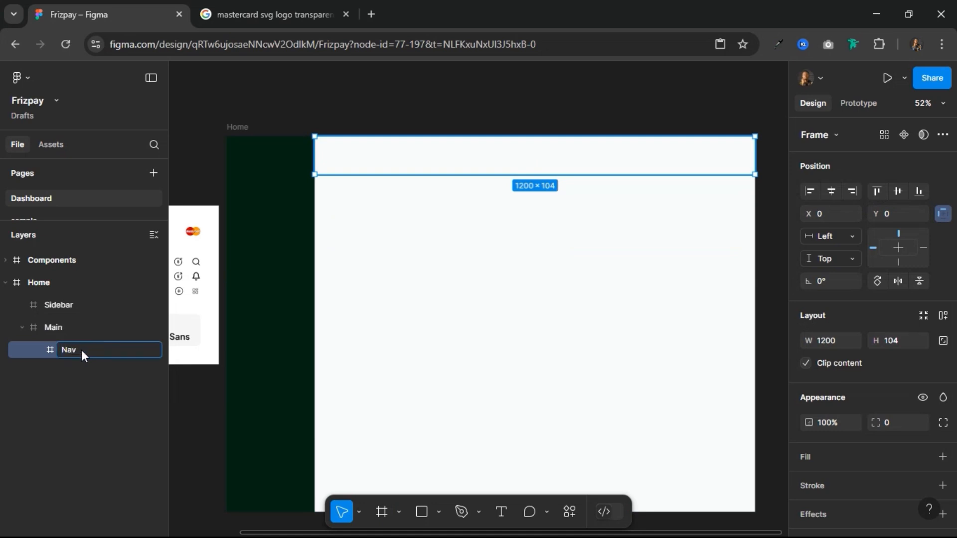
{"action": "type", "text": "Nav_bar"}
{"action": "key", "text": "Return"}
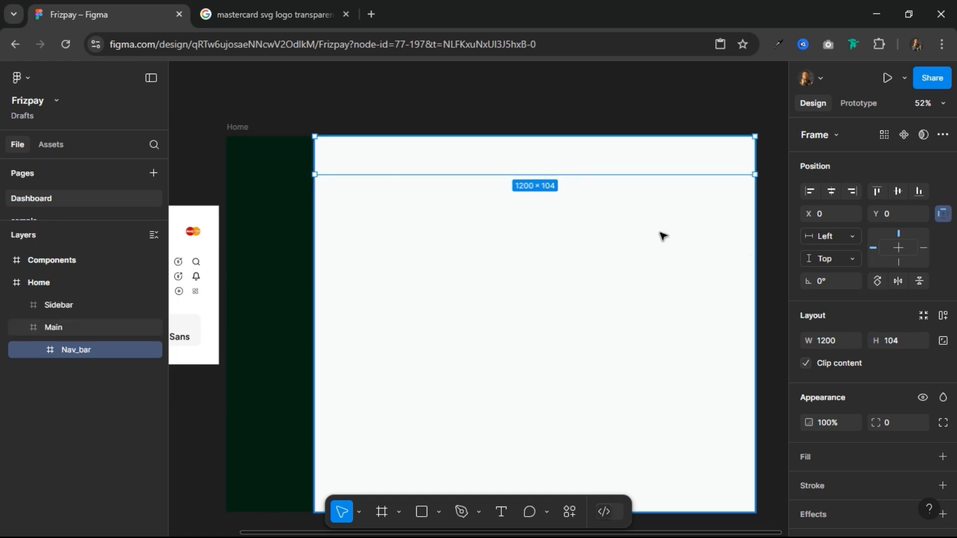
{"action": "left_click", "coordinate": [902, 344]}
{"action": "type", "text": "8"}
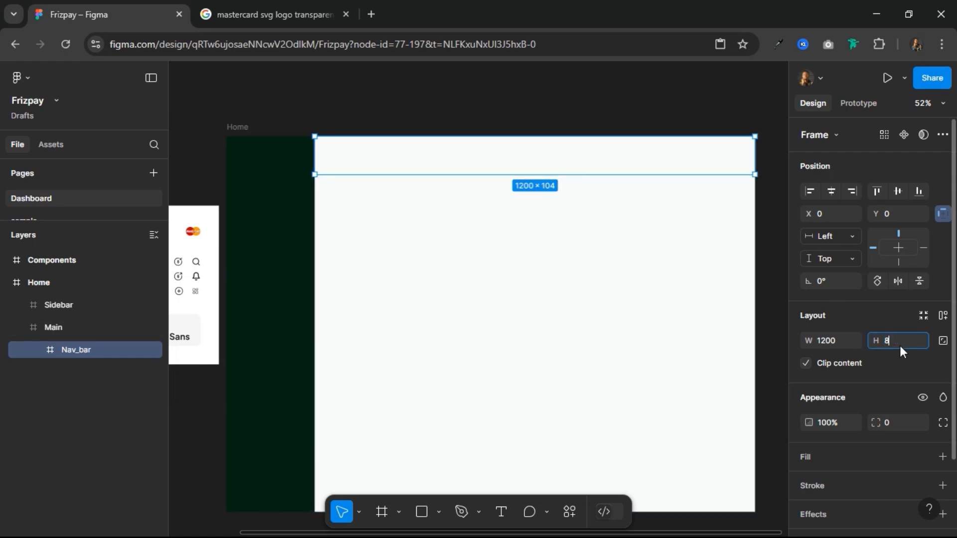
{"action": "type", "text": "0"}
{"action": "key", "text": "Return"}
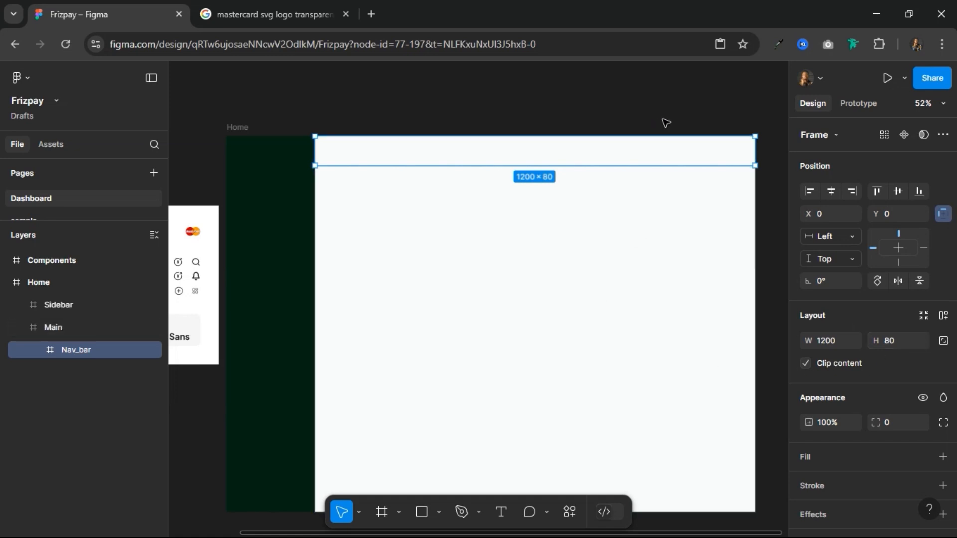
Step: Add a white FFFFFF fill to the Nav_bar frame
{"action": "scroll", "coordinate": [666, 122], "scroll_direction": "up", "scroll_amount": 3}
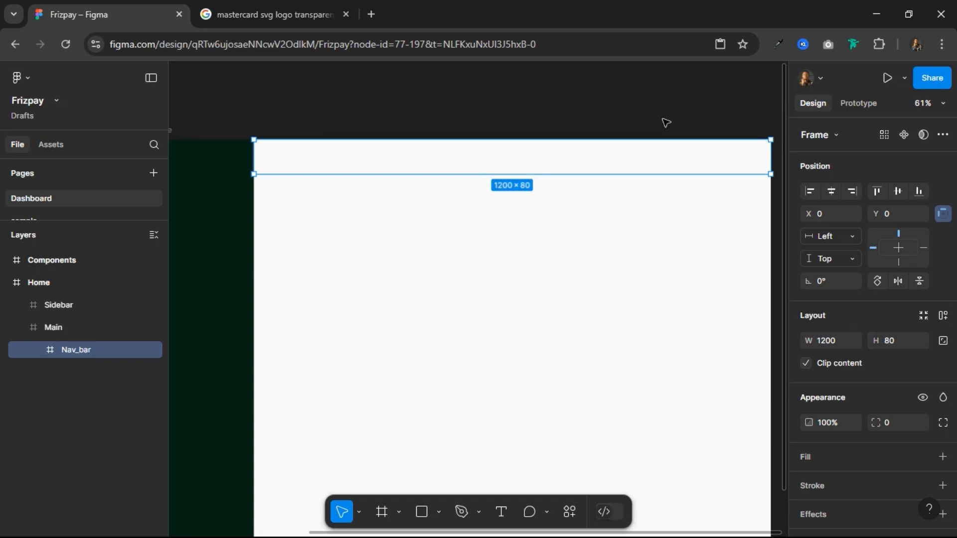
{"action": "scroll", "coordinate": [464, 177], "scroll_direction": "down", "scroll_amount": 3}
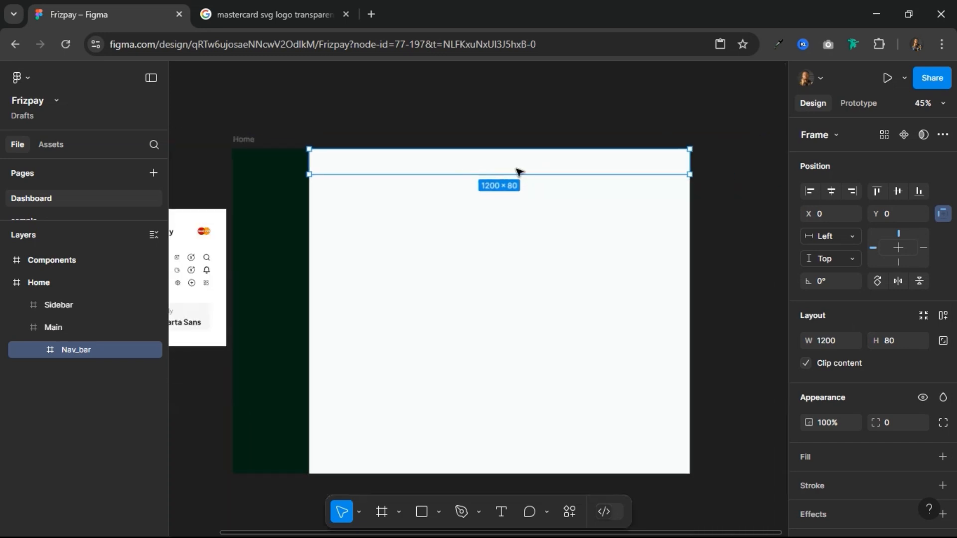
{"action": "scroll", "coordinate": [518, 172], "scroll_direction": "up", "scroll_amount": 1}
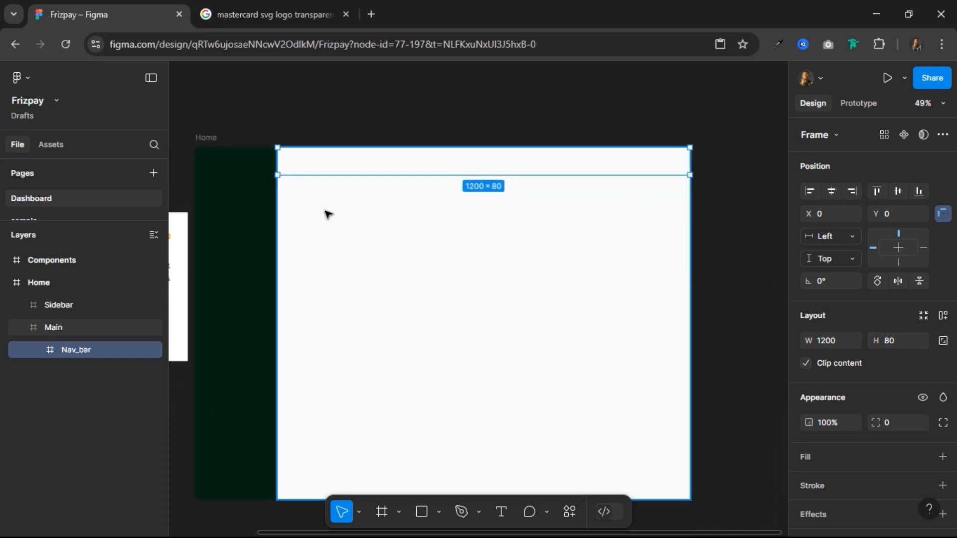
{"action": "left_click", "coordinate": [850, 453]}
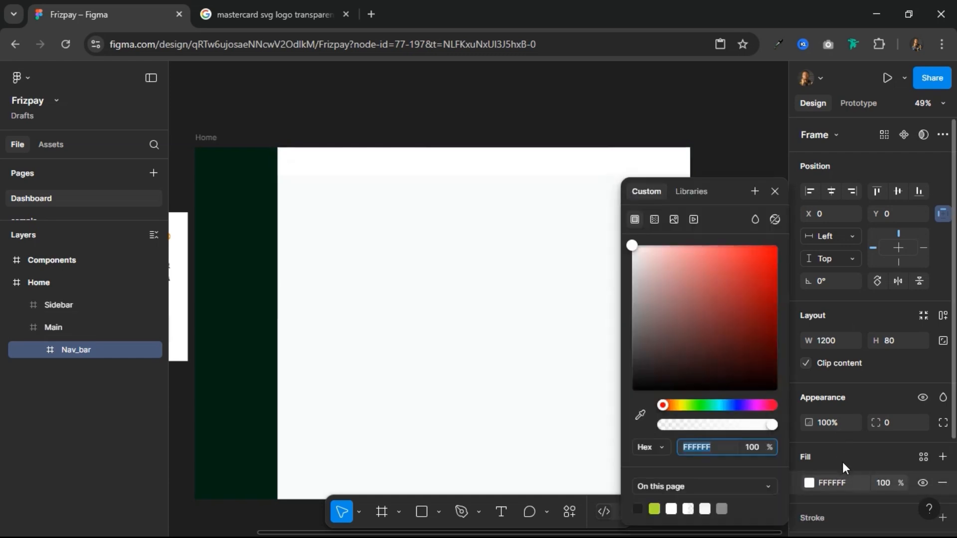
{"action": "left_click", "coordinate": [776, 190]}
Step: Add a 1 px inside stroke in the Outline color style to Nav_bar's bottom side only
{"action": "scroll", "coordinate": [868, 399], "scroll_direction": "down", "scroll_amount": 3}
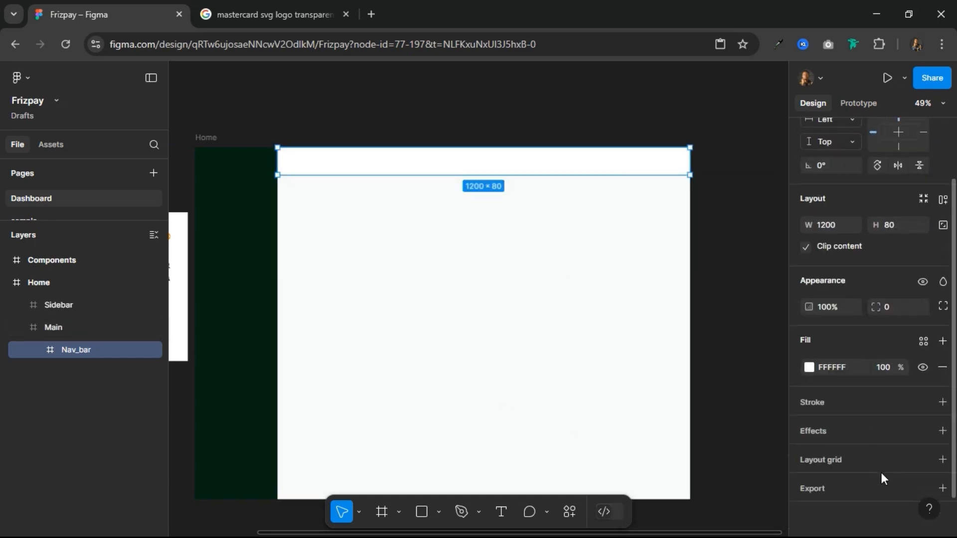
{"action": "left_click", "coordinate": [923, 401]}
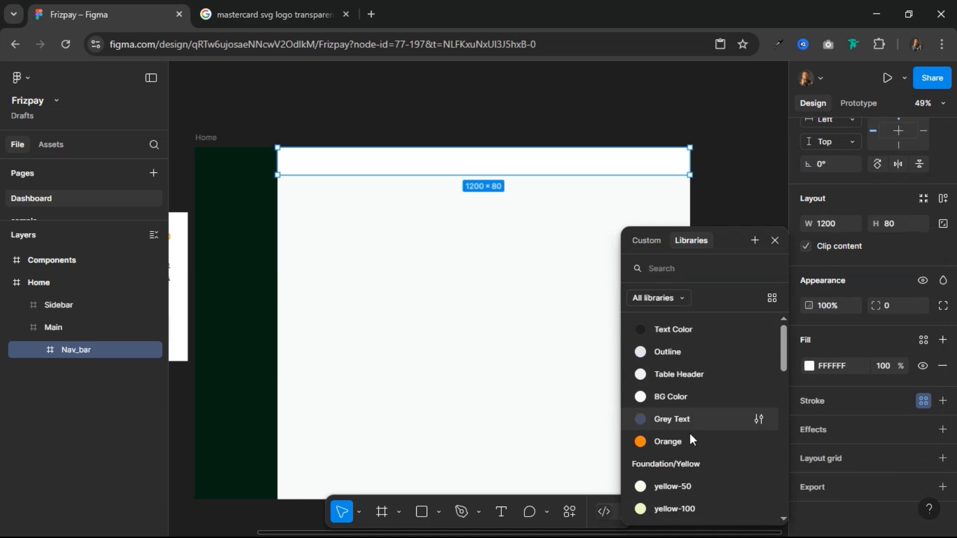
{"action": "left_click", "coordinate": [691, 351]}
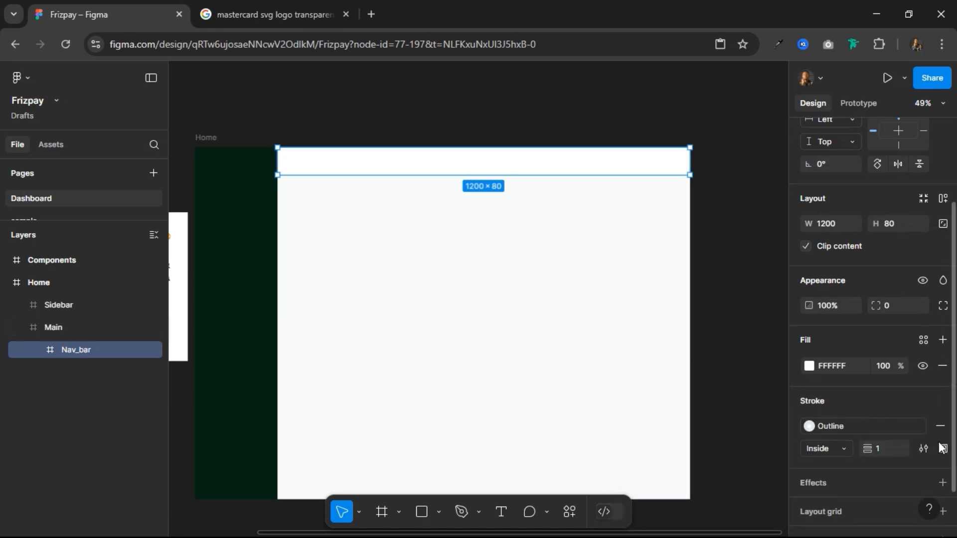
{"action": "scroll", "coordinate": [576, 128], "scroll_direction": "up", "scroll_amount": 5}
{"action": "scroll", "coordinate": [576, 128], "scroll_direction": "down", "scroll_amount": 3}
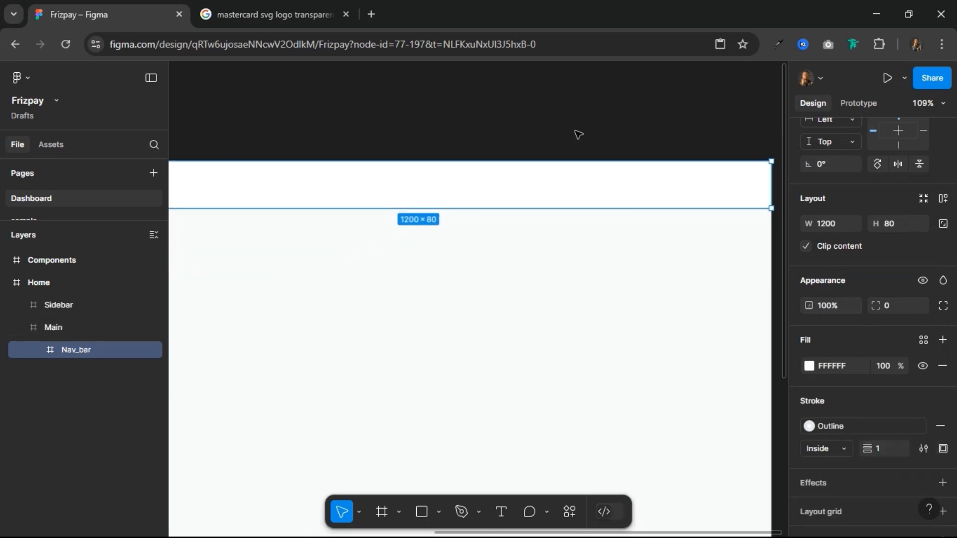
{"action": "left_click", "coordinate": [943, 449]}
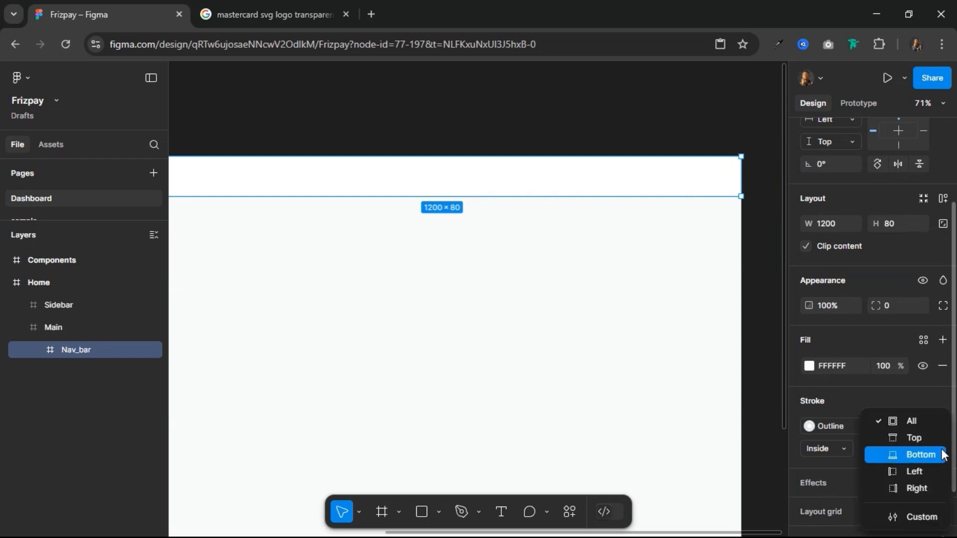
{"action": "left_click", "coordinate": [914, 455]}
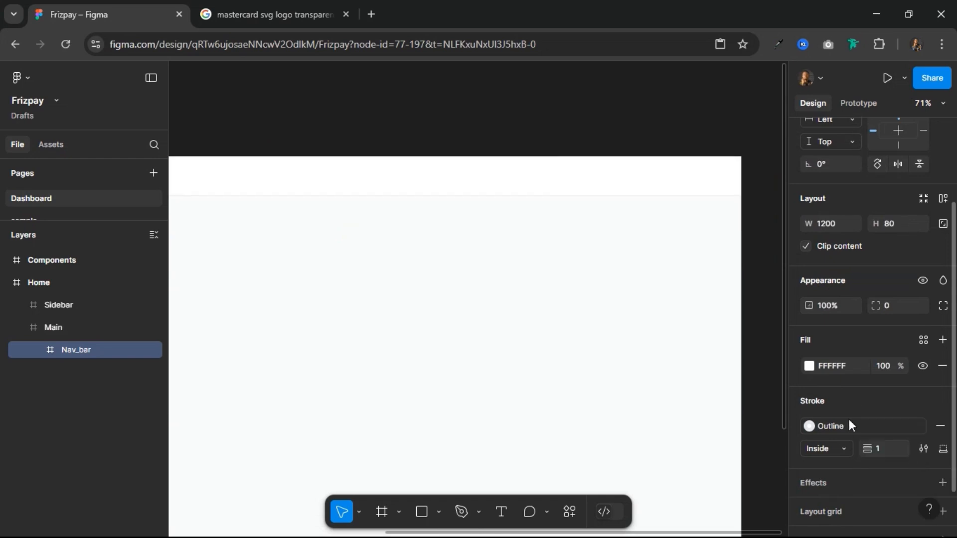
Step: Inspect the bottom border of Nav_bar against the main area at different zoom levels
{"action": "left_click", "coordinate": [464, 251]}
{"action": "left_click_drag", "start_coordinate": [314, 120], "coordinate": [435, 106]}
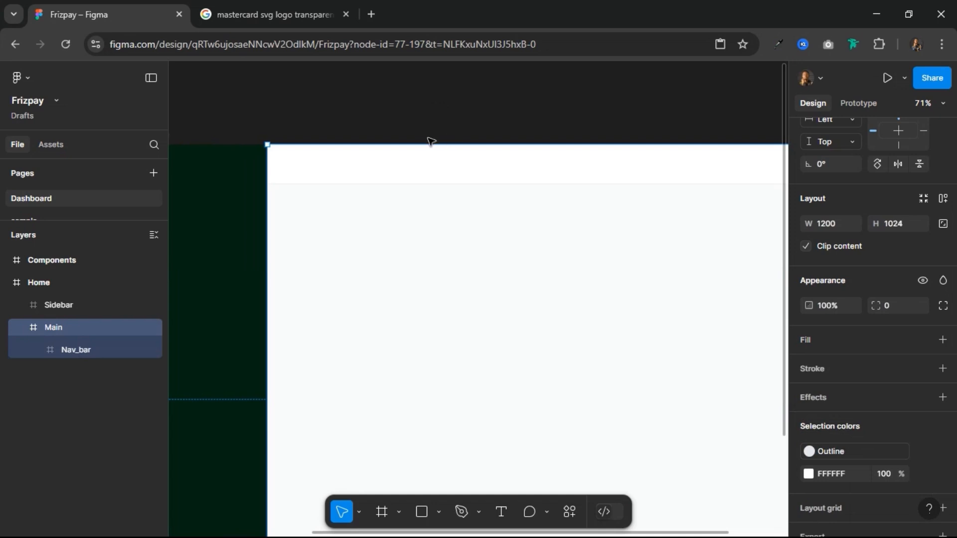
{"action": "scroll", "coordinate": [431, 142], "scroll_direction": "up", "scroll_amount": 1}
{"action": "scroll", "coordinate": [432, 142], "scroll_direction": "up", "scroll_amount": 3}
{"action": "scroll", "coordinate": [432, 142], "scroll_direction": "down", "scroll_amount": 4}
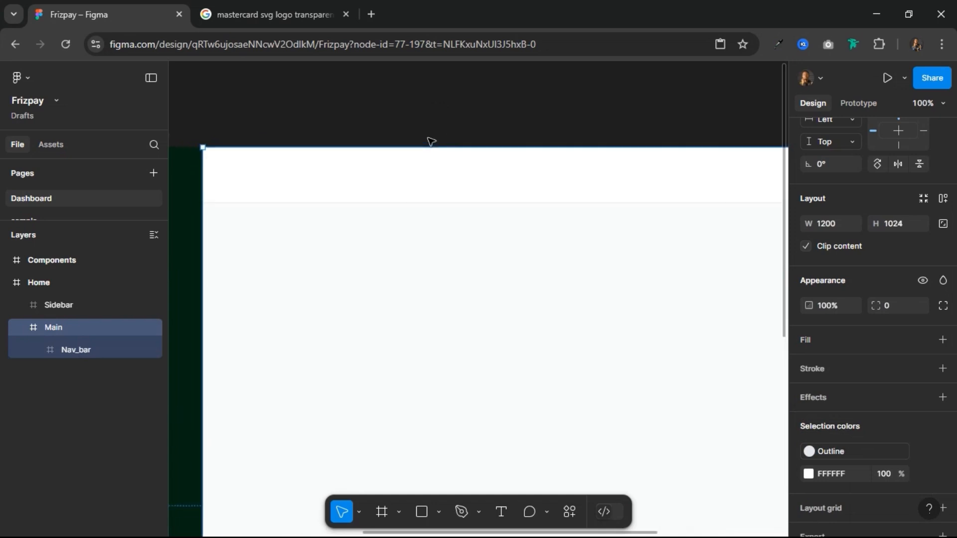
{"action": "scroll", "coordinate": [431, 142], "scroll_direction": "up", "scroll_amount": 6}
{"action": "scroll", "coordinate": [431, 142], "scroll_direction": "down", "scroll_amount": 5}
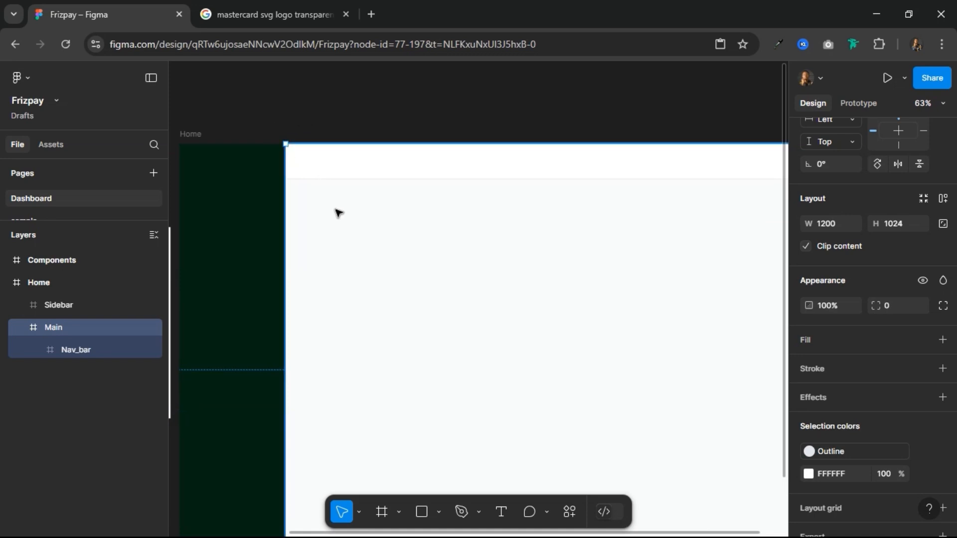
Step: Draw a frame of about 1198 × 913 inside Main, spanning from below Nav_bar to Main's bottom edge
{"action": "left_click", "coordinate": [62, 346]}
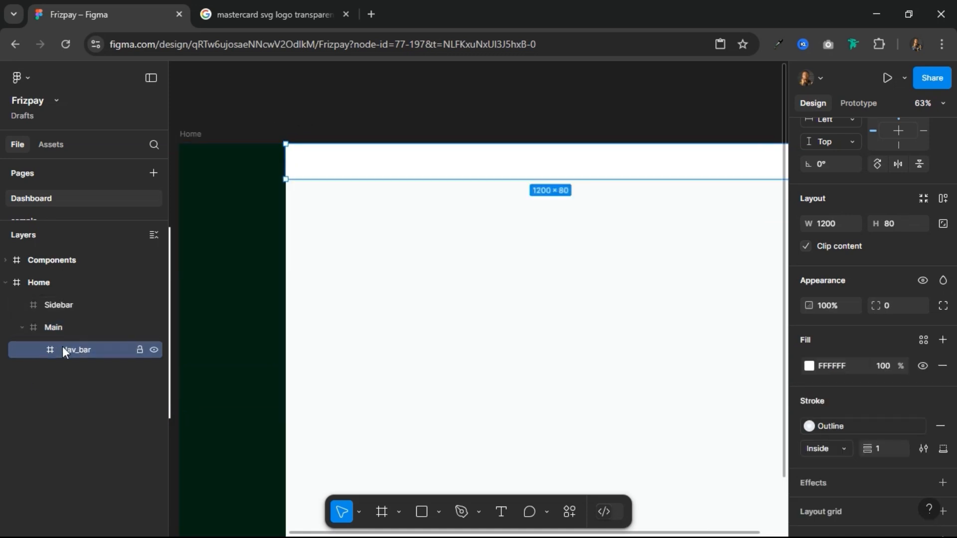
{"action": "left_click", "coordinate": [381, 511]}
{"action": "left_click_drag", "start_coordinate": [286, 193], "coordinate": [562, 354]}
{"action": "scroll", "coordinate": [600, 243], "scroll_direction": "down", "scroll_amount": 5}
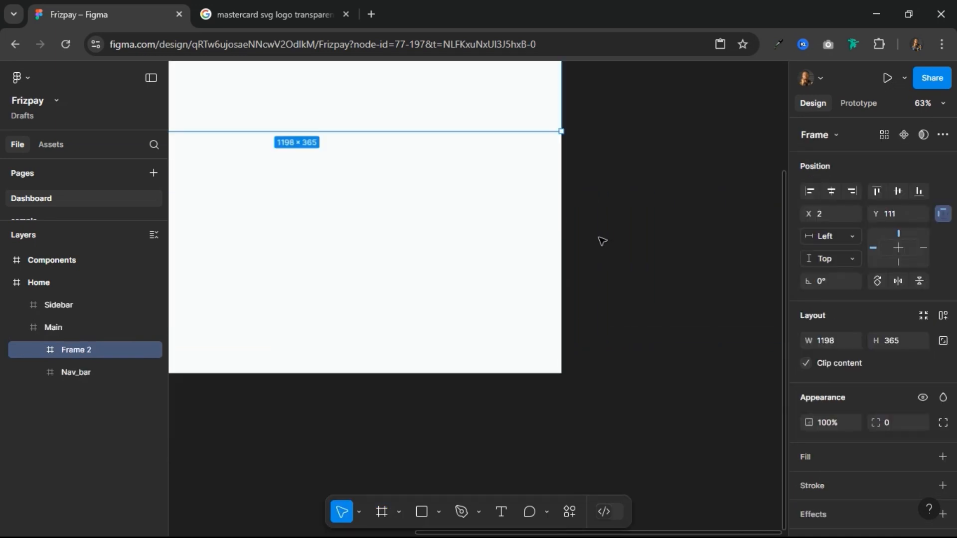
{"action": "scroll", "coordinate": [635, 203], "scroll_direction": "down", "scroll_amount": 3}
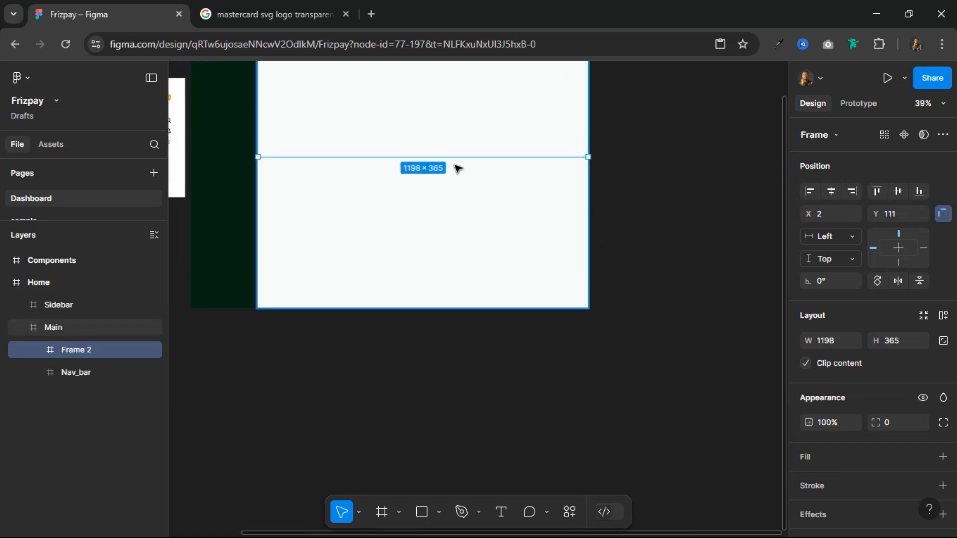
{"action": "left_click_drag", "start_coordinate": [446, 157], "coordinate": [447, 313]}
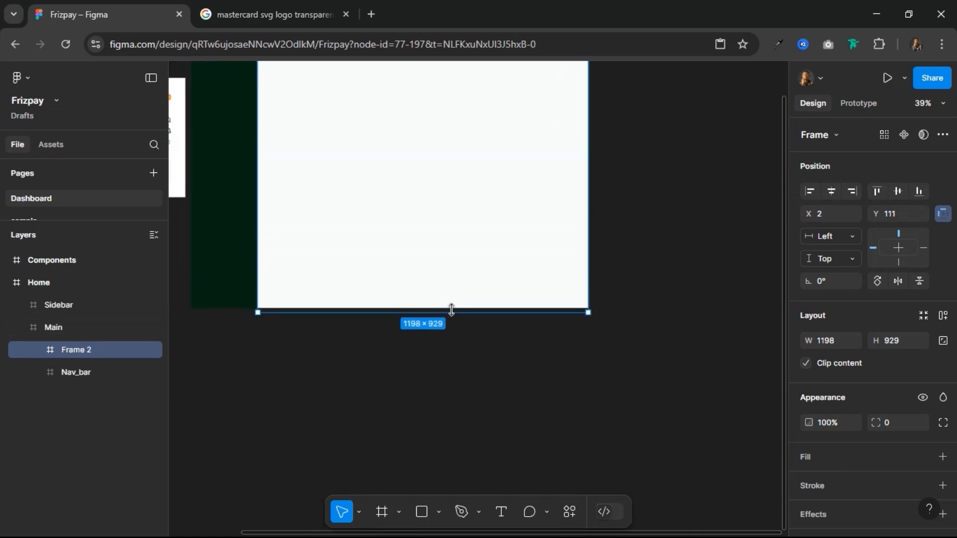
Step: Rename the new frame below Nav_bar to Content_Area
{"action": "double_click", "coordinate": [87, 351]}
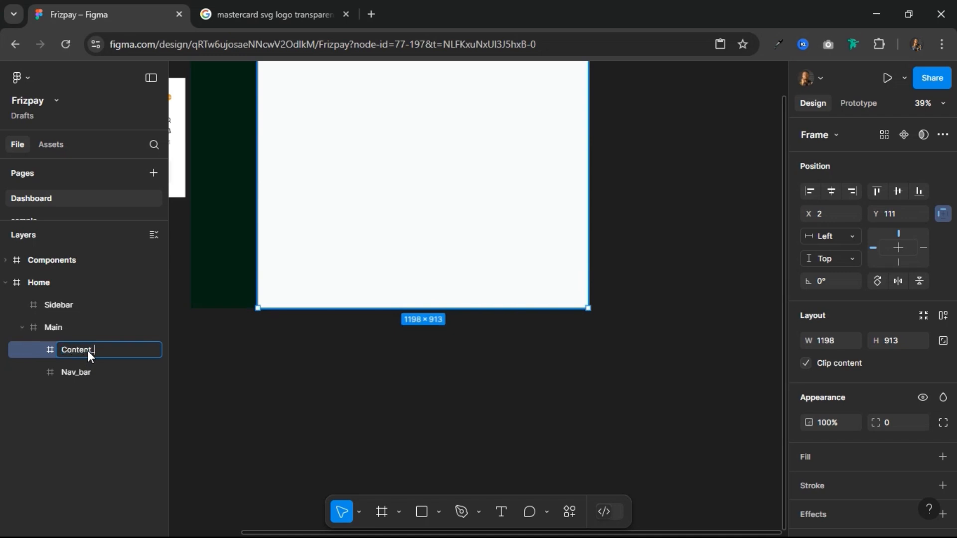
{"action": "type", "text": "Content_Area"}
{"action": "key", "text": "Return"}
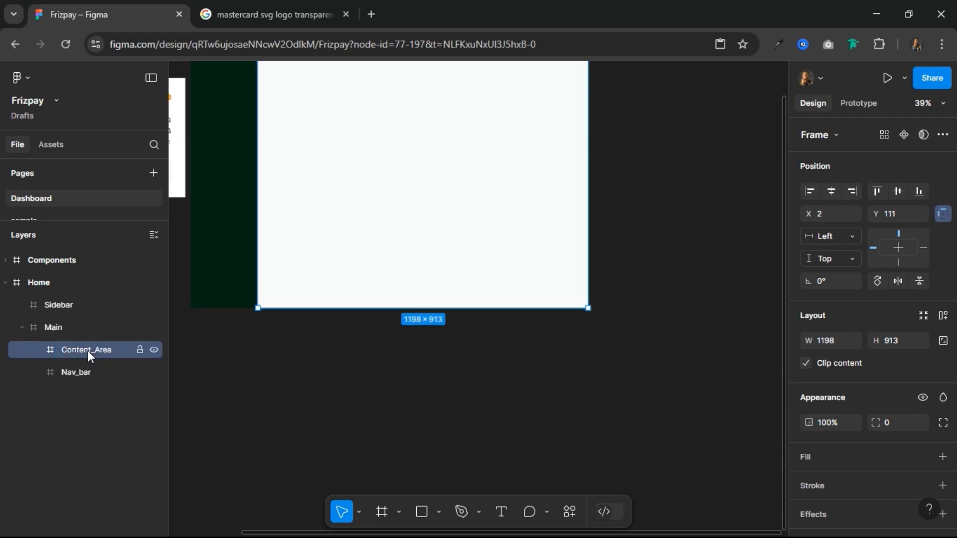
Step: Apply vertical auto layout to the Main frame
{"action": "left_click", "coordinate": [67, 327]}
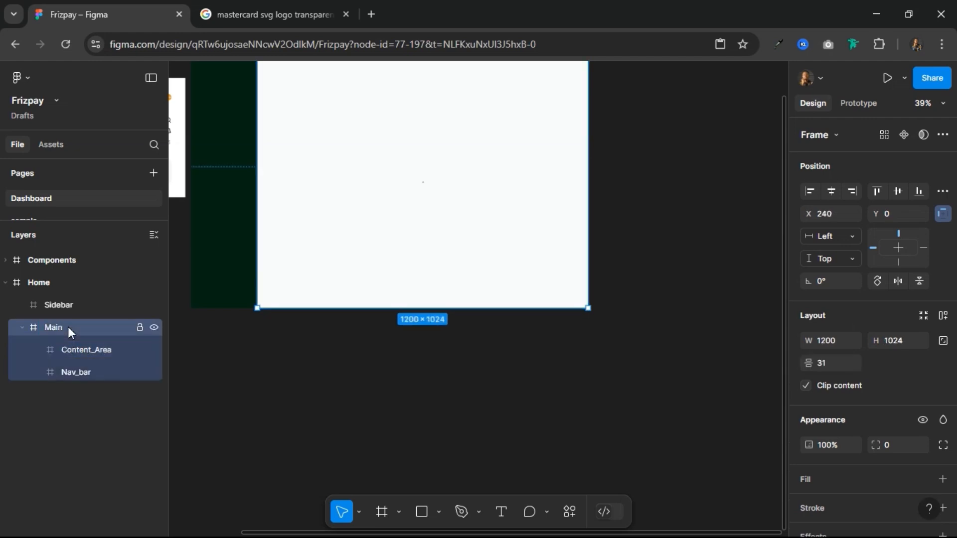
{"action": "left_click", "coordinate": [943, 315]}
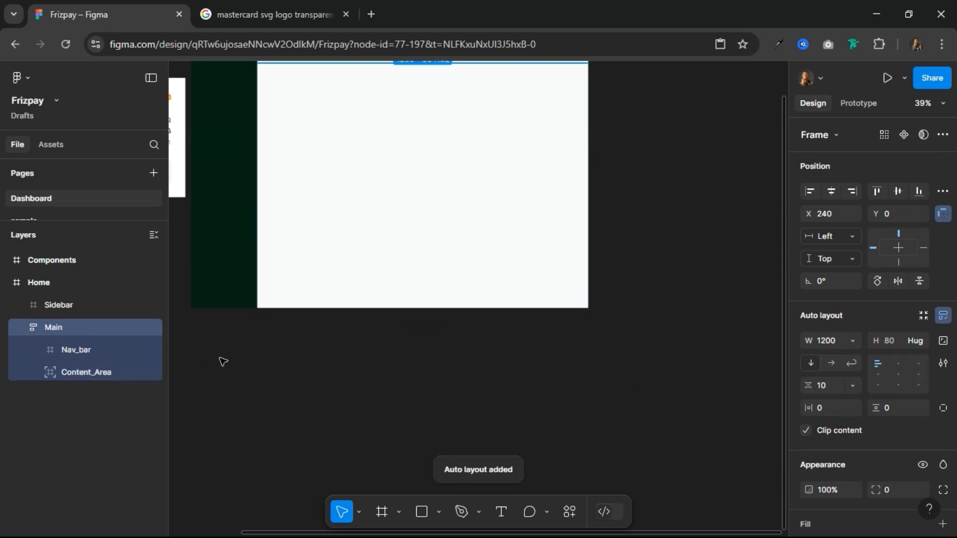
{"action": "scroll", "coordinate": [230, 354], "scroll_direction": "up", "scroll_amount": 1}
{"action": "scroll", "coordinate": [230, 354], "scroll_direction": "up", "scroll_amount": 3}
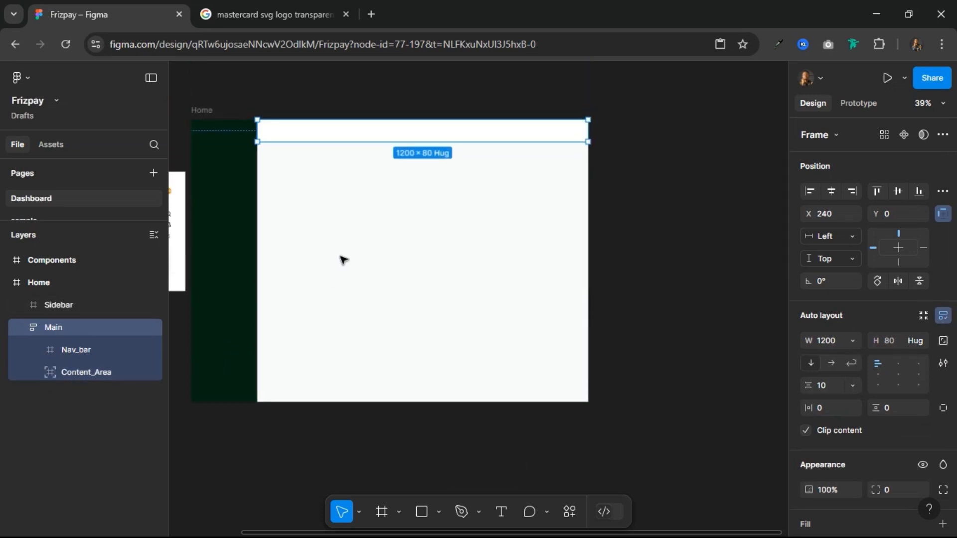
Step: Make Content_Area follow Main's auto layout instead of ignoring it, and stretch its height to 938
{"action": "left_click", "coordinate": [82, 373]}
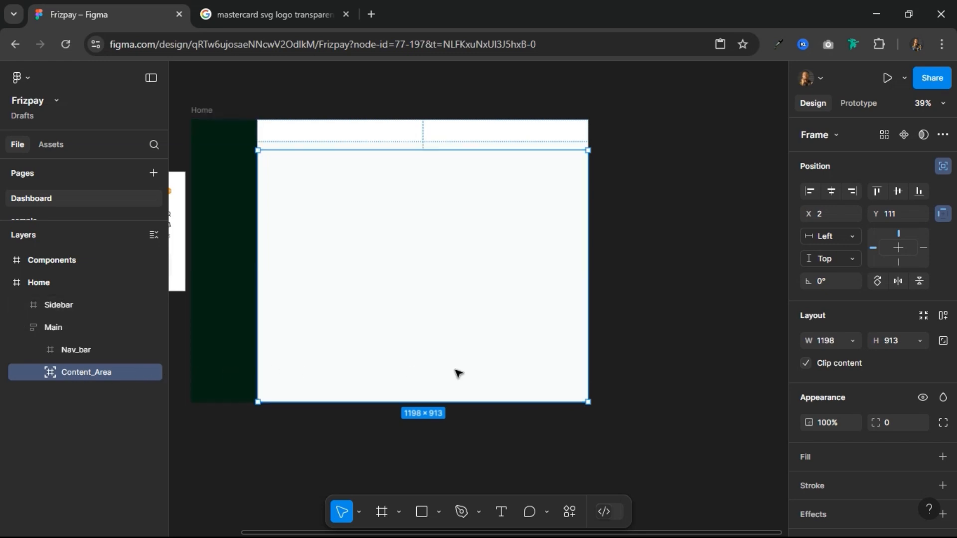
{"action": "left_click", "coordinate": [940, 167]}
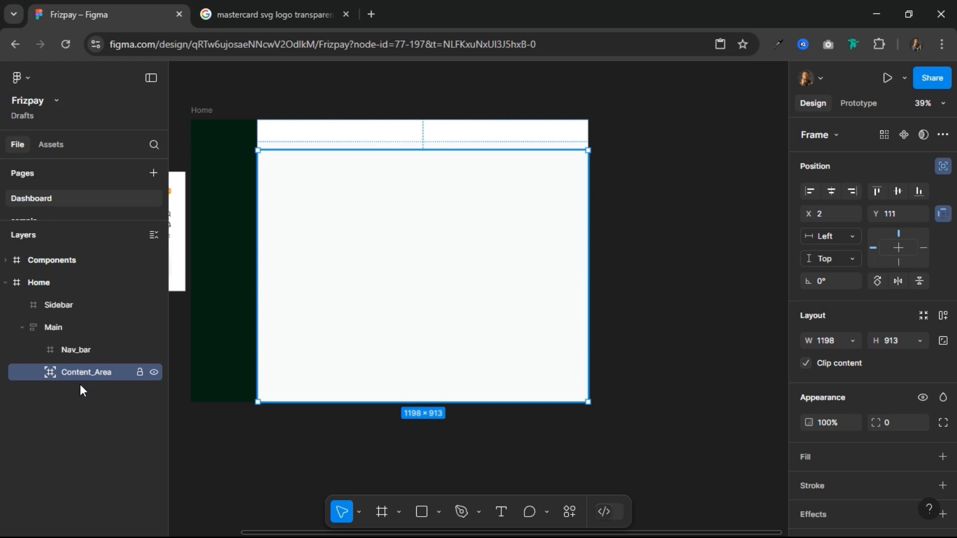
{"action": "left_click", "coordinate": [942, 166]}
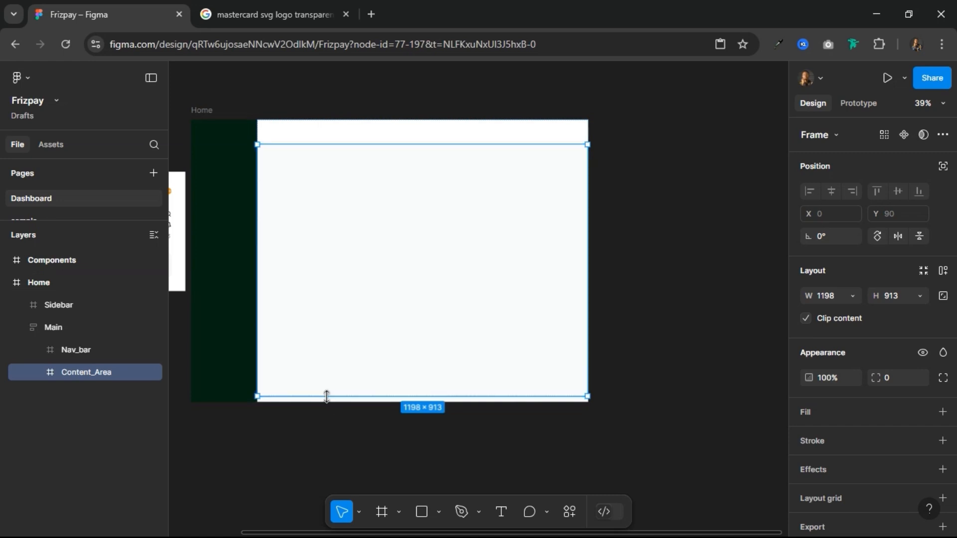
{"action": "left_click_drag", "start_coordinate": [326, 397], "coordinate": [335, 403]}
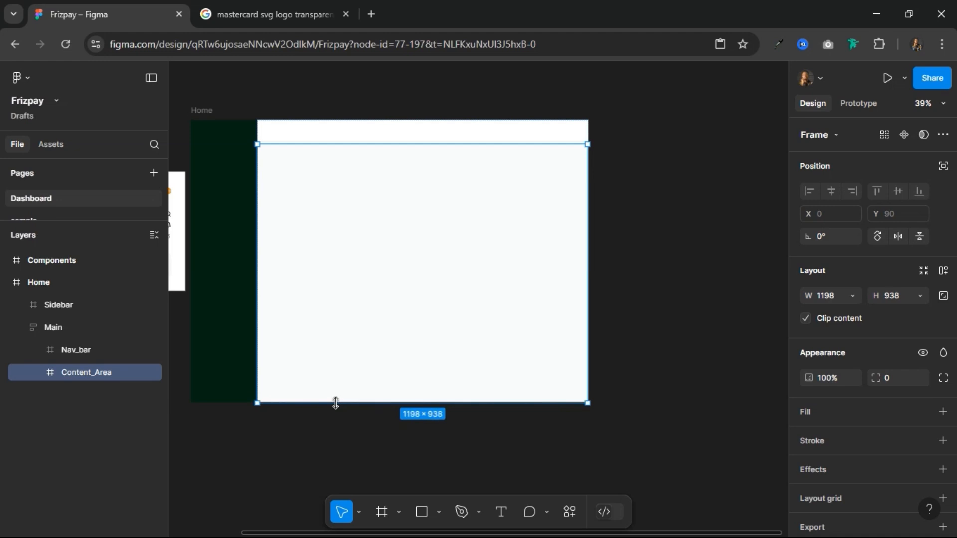
Step: Set the vertical gap between Nav_bar and Content_Area in Main's auto layout to 0
{"action": "left_click", "coordinate": [85, 351]}
{"action": "left_click", "coordinate": [79, 327]}
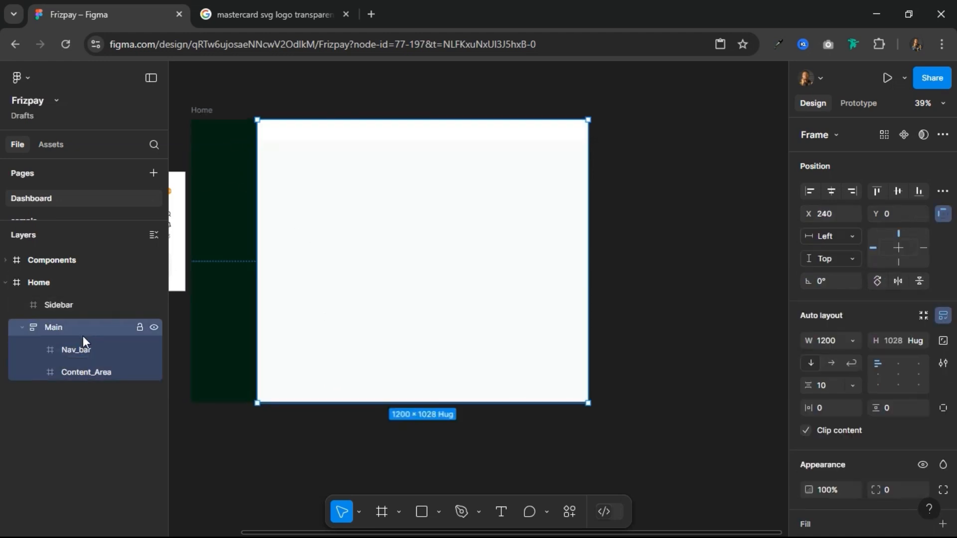
{"action": "left_click", "coordinate": [85, 374]}
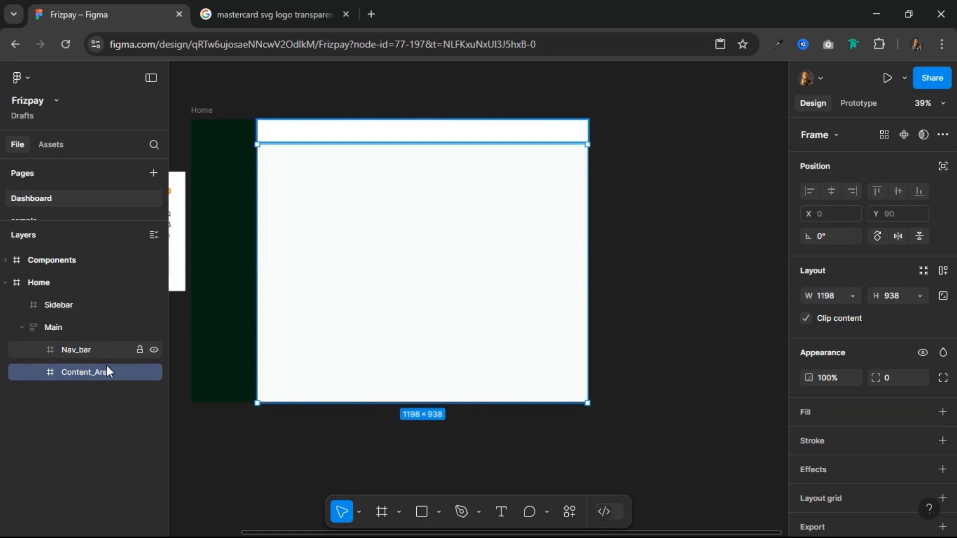
{"action": "left_click", "coordinate": [326, 124]}
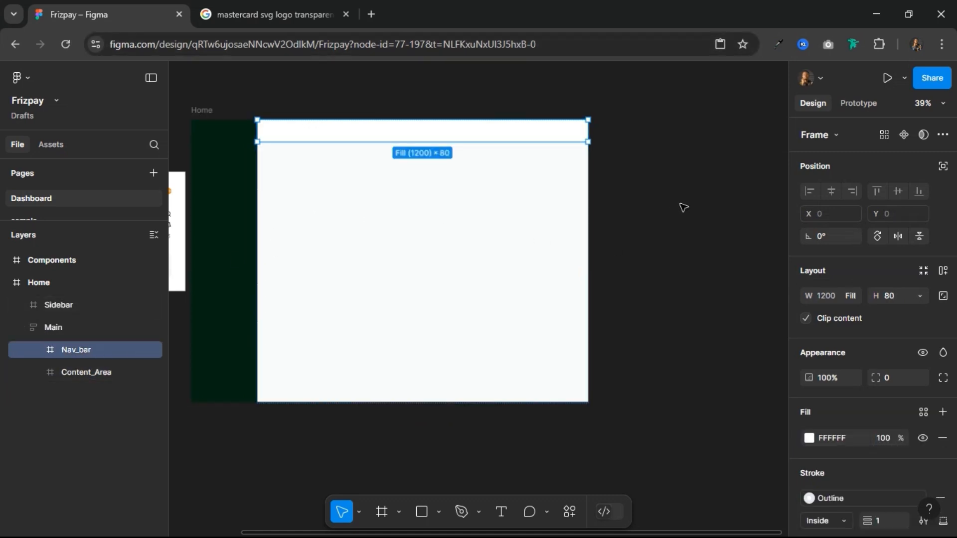
{"action": "left_click", "coordinate": [88, 374]}
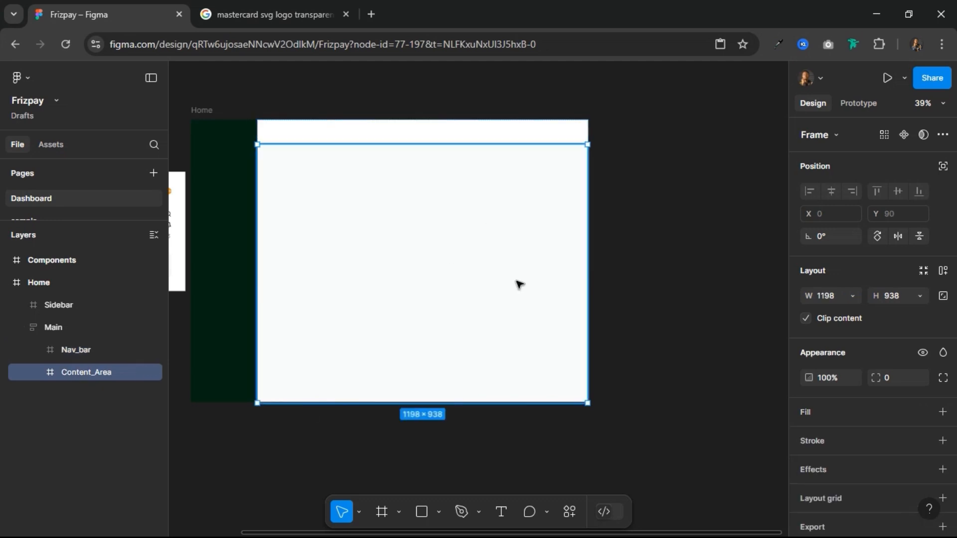
{"action": "left_click", "coordinate": [79, 327]}
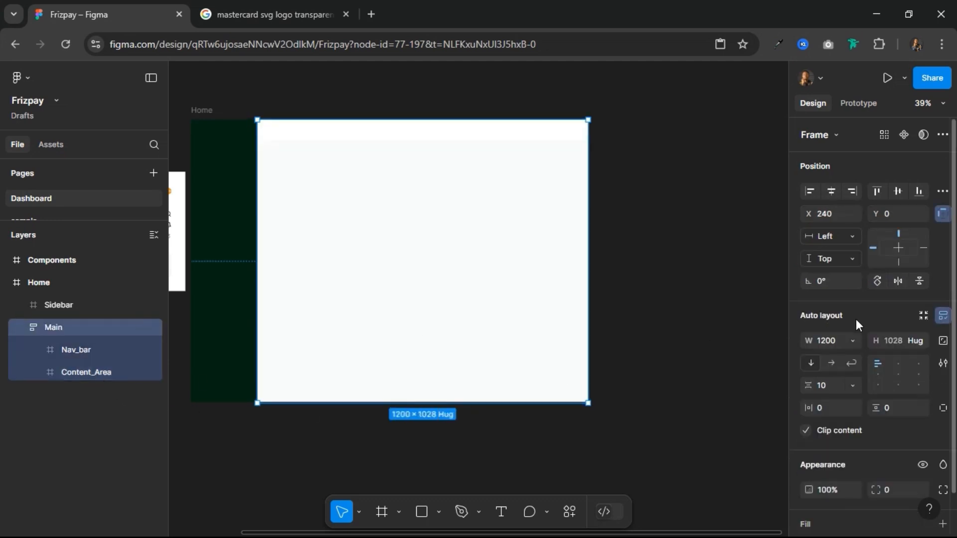
{"action": "left_click", "coordinate": [825, 381]}
{"action": "type", "text": "0"}
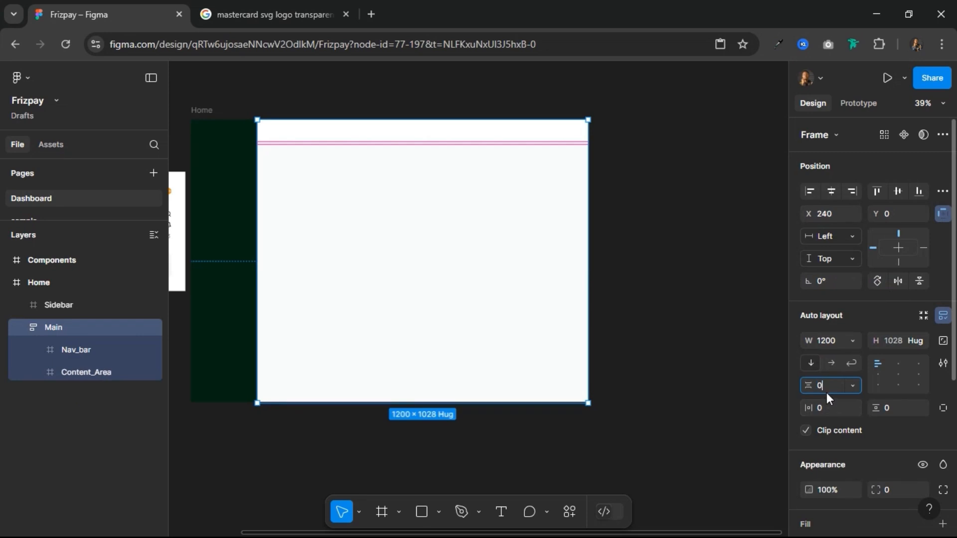
{"action": "key", "text": "Return"}
{"action": "scroll", "coordinate": [240, 134], "scroll_direction": "up", "scroll_amount": 3}
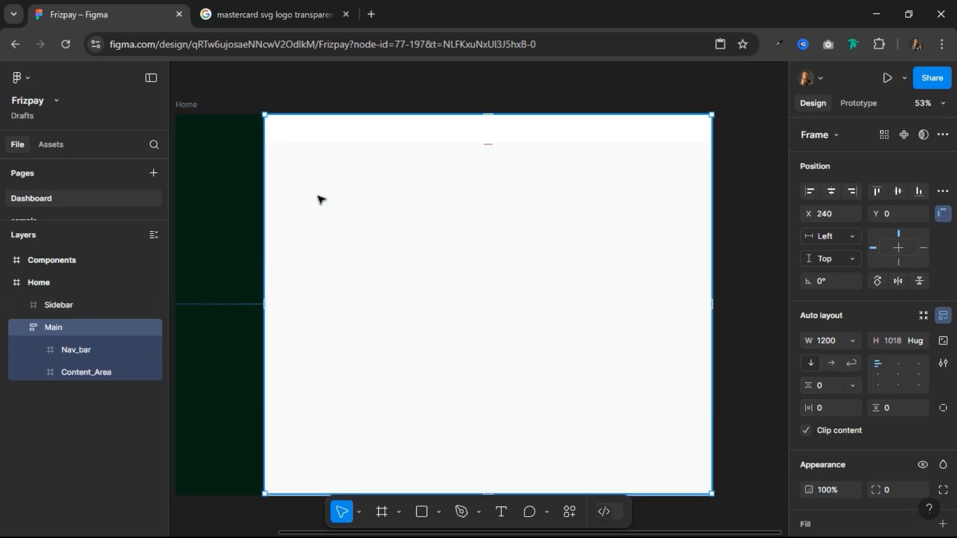
Step: Review the layer structure and layout settings of Home, Sidebar, Main, Nav_bar and Content_Area
{"action": "left_click_drag", "start_coordinate": [318, 197], "coordinate": [343, 194]}
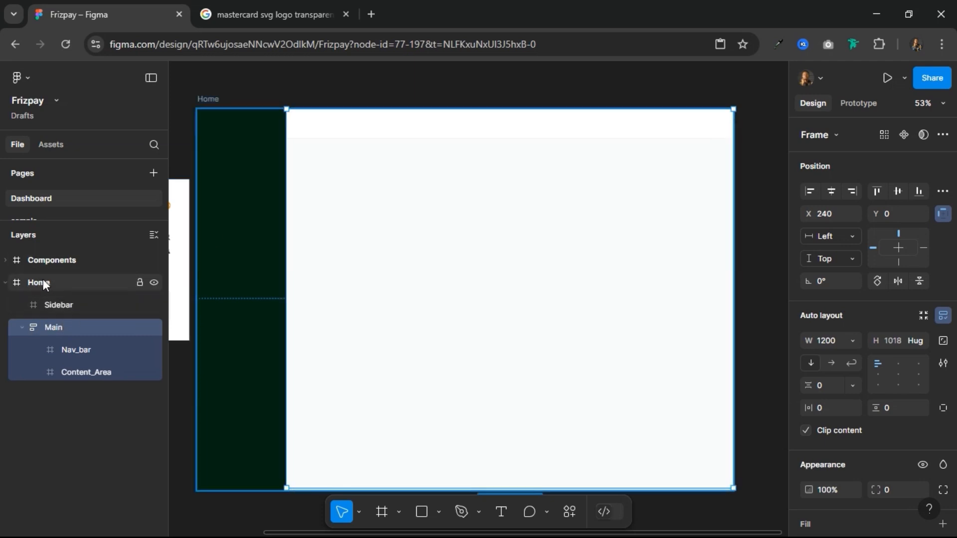
{"action": "left_click", "coordinate": [63, 283]}
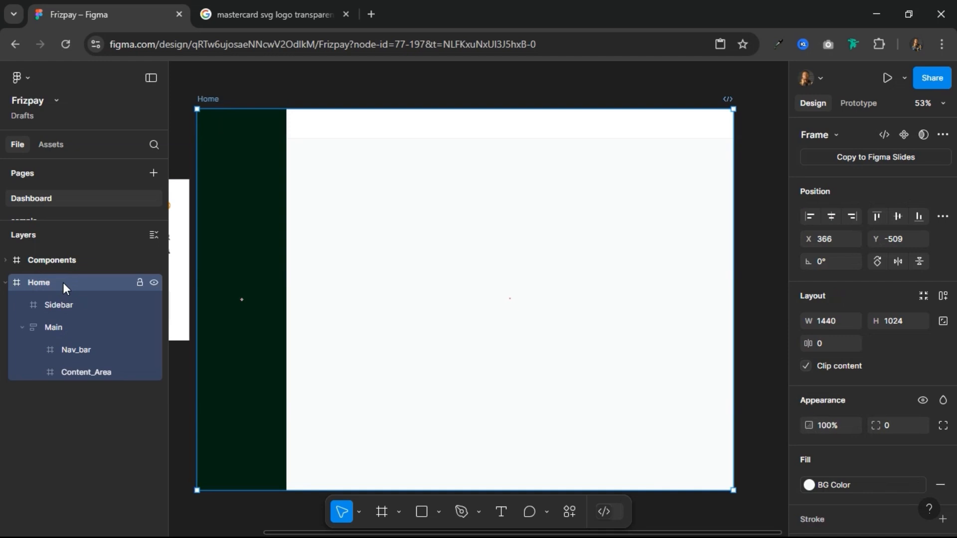
{"action": "left_click", "coordinate": [54, 307]}
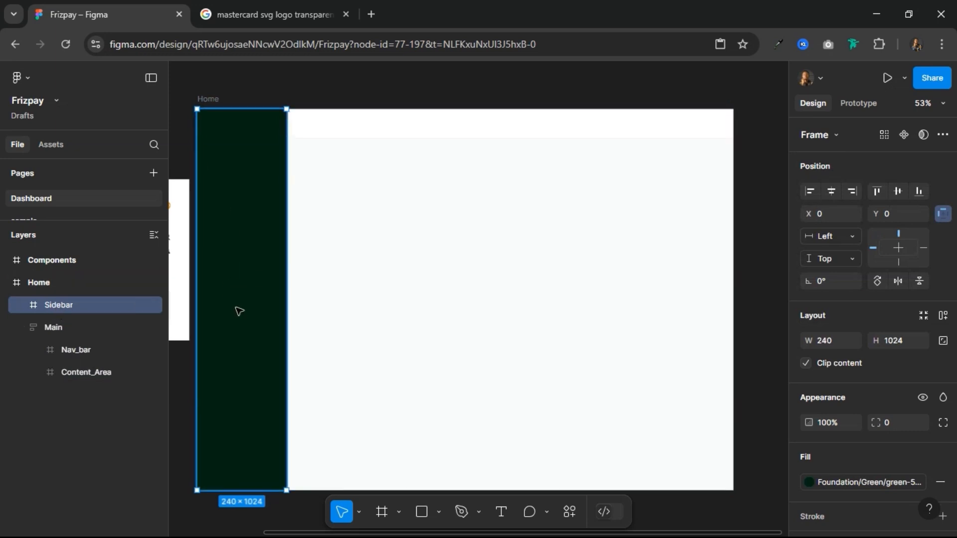
{"action": "left_click", "coordinate": [65, 332]}
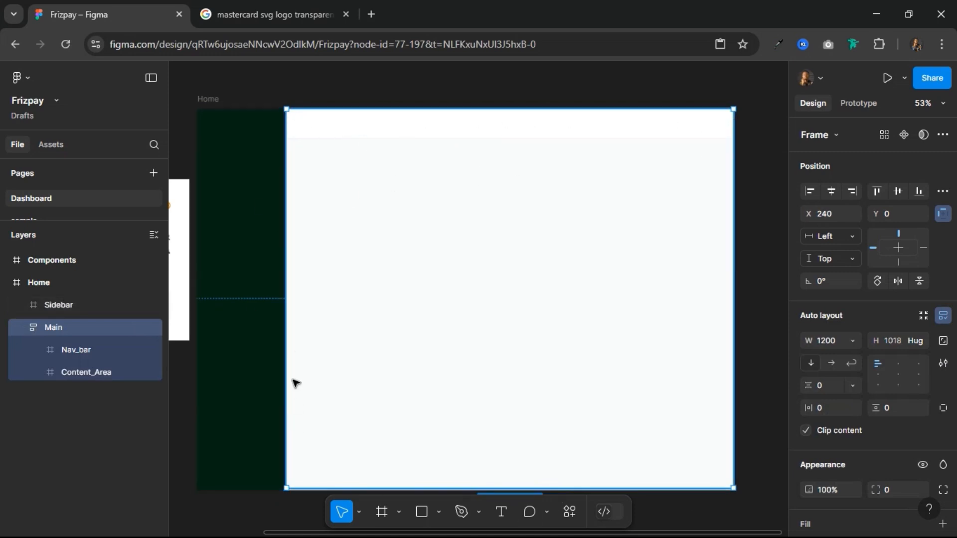
{"action": "left_click", "coordinate": [89, 352]}
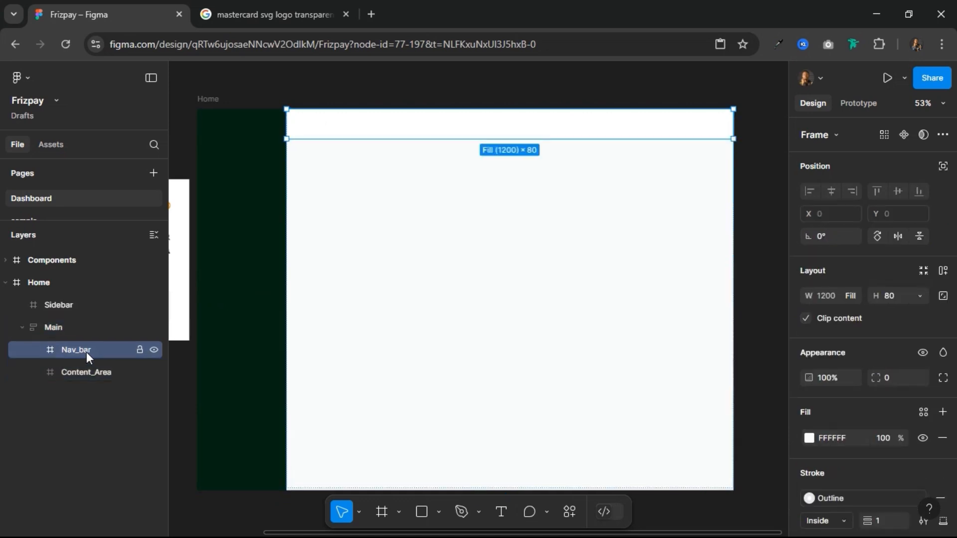
{"action": "left_click", "coordinate": [93, 378]}
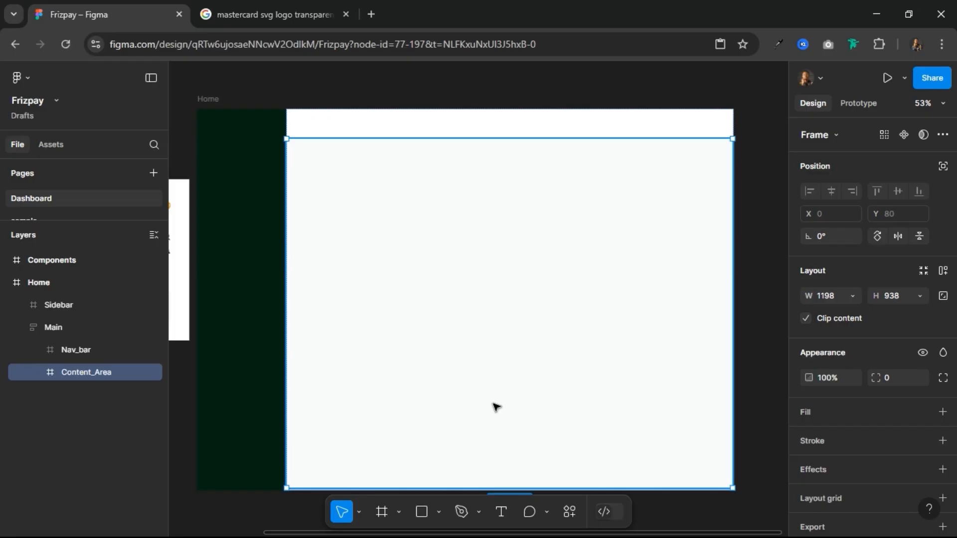
{"action": "left_click", "coordinate": [64, 333]}
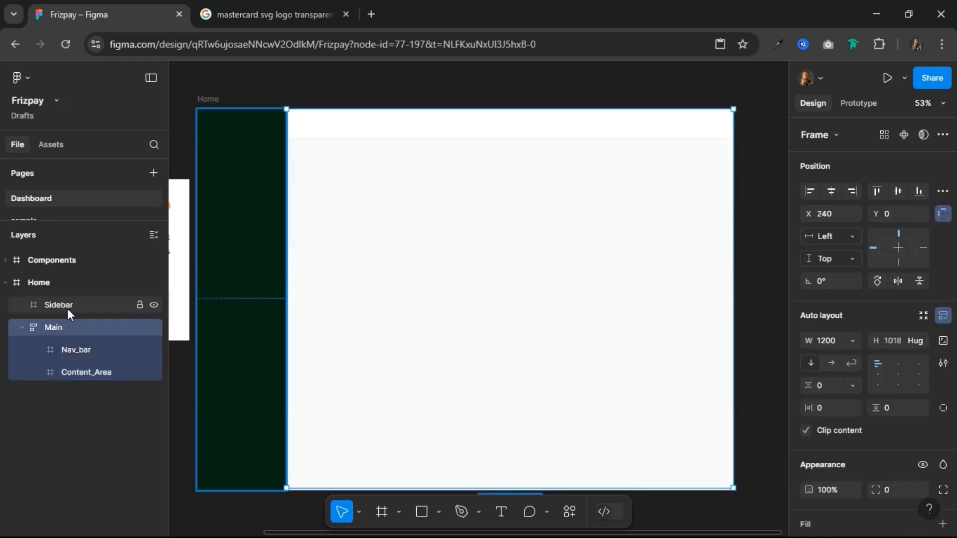
Step: Draw a frame across the full 240 width of the Sidebar near its upper edge and set its height to 80
{"action": "left_click", "coordinate": [68, 306]}
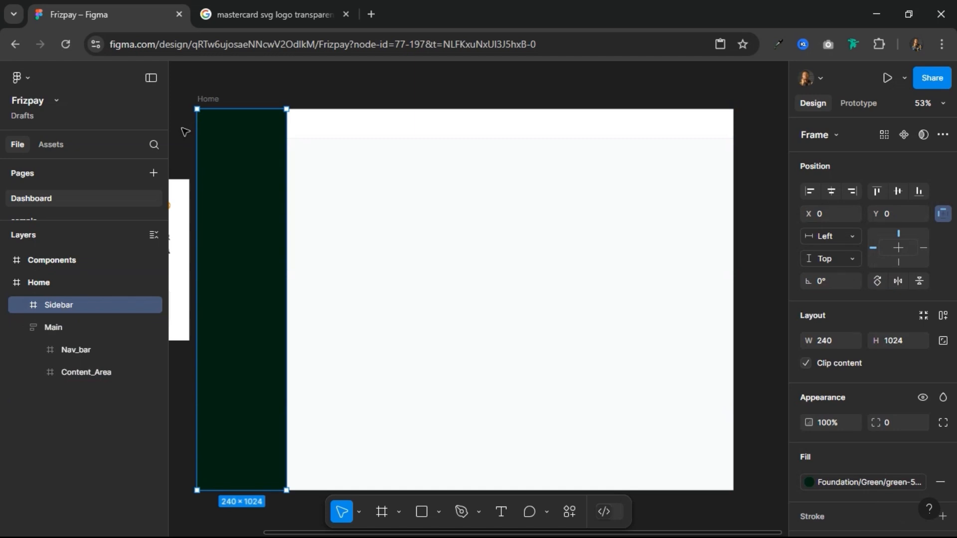
{"action": "left_click_drag", "start_coordinate": [216, 90], "coordinate": [407, 144]}
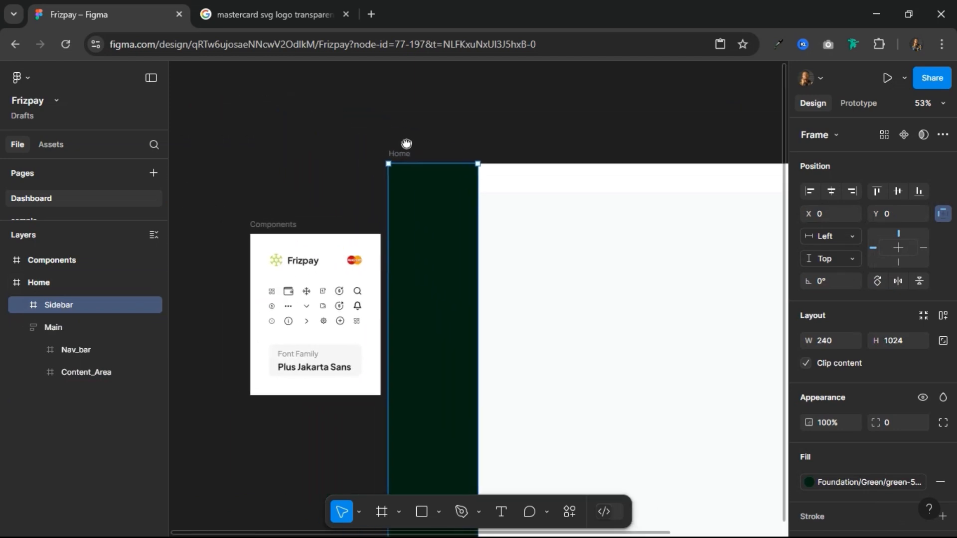
{"action": "scroll", "coordinate": [425, 160], "scroll_direction": "up", "scroll_amount": 3}
{"action": "scroll", "coordinate": [425, 165], "scroll_direction": "down", "scroll_amount": 2}
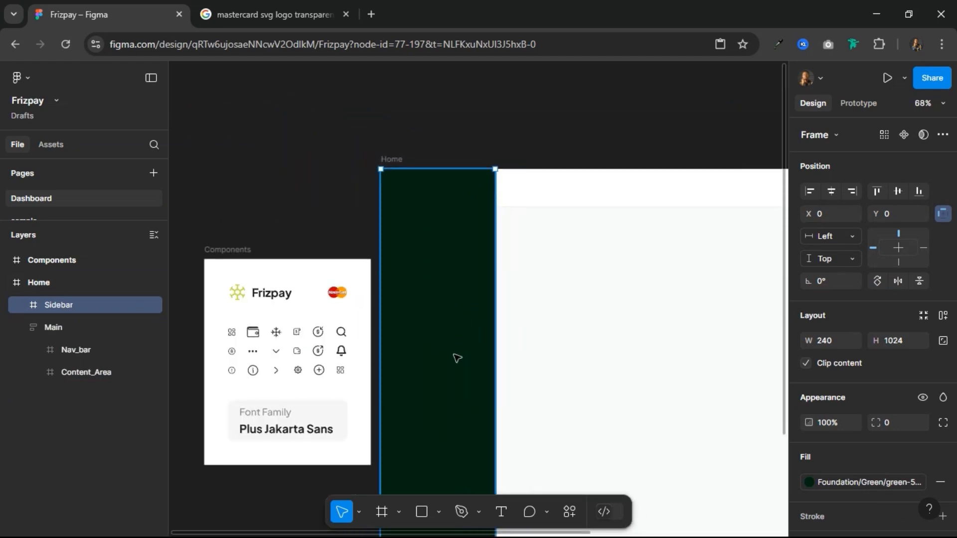
{"action": "left_click", "coordinate": [381, 512]}
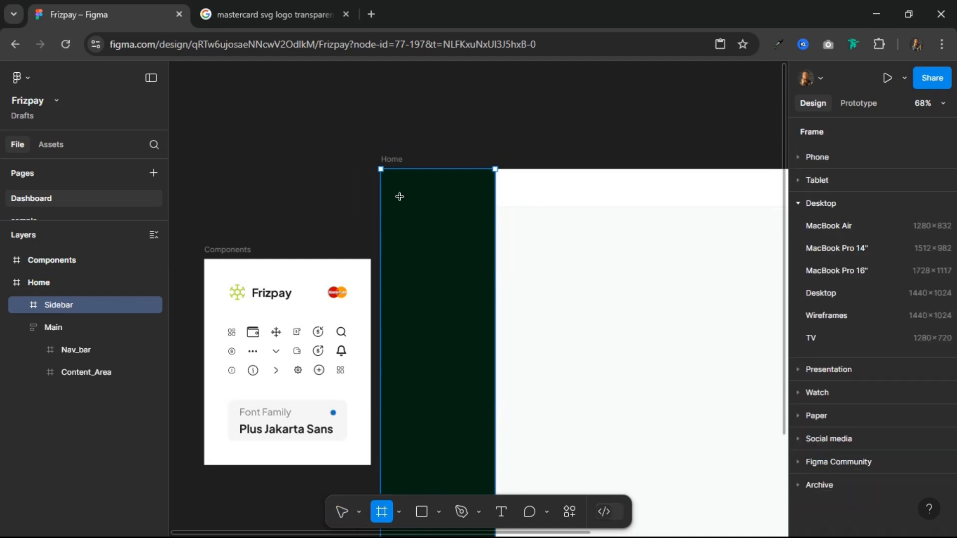
{"action": "left_click_drag", "start_coordinate": [387, 190], "coordinate": [494, 244]}
{"action": "left_click_drag", "start_coordinate": [387, 215], "coordinate": [381, 214]}
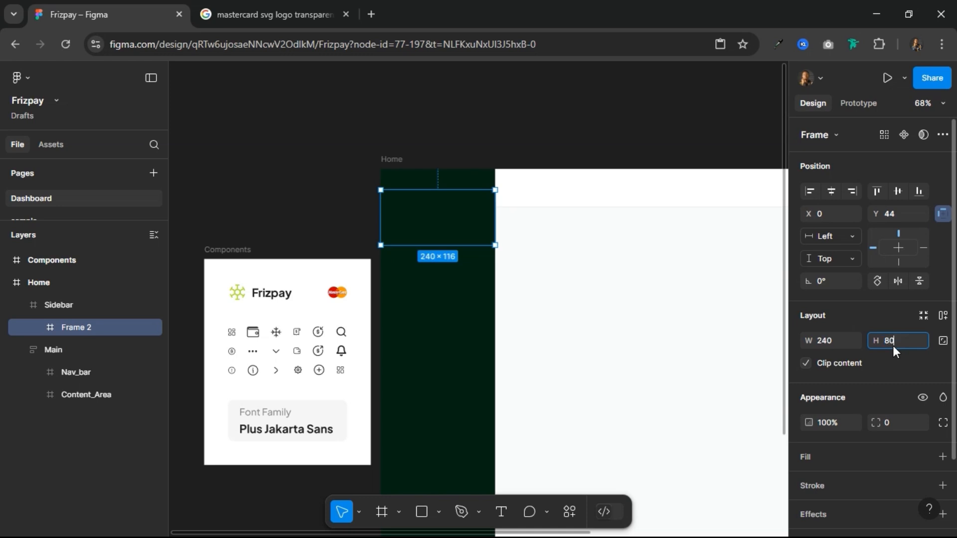
{"action": "key", "text": "Return"}
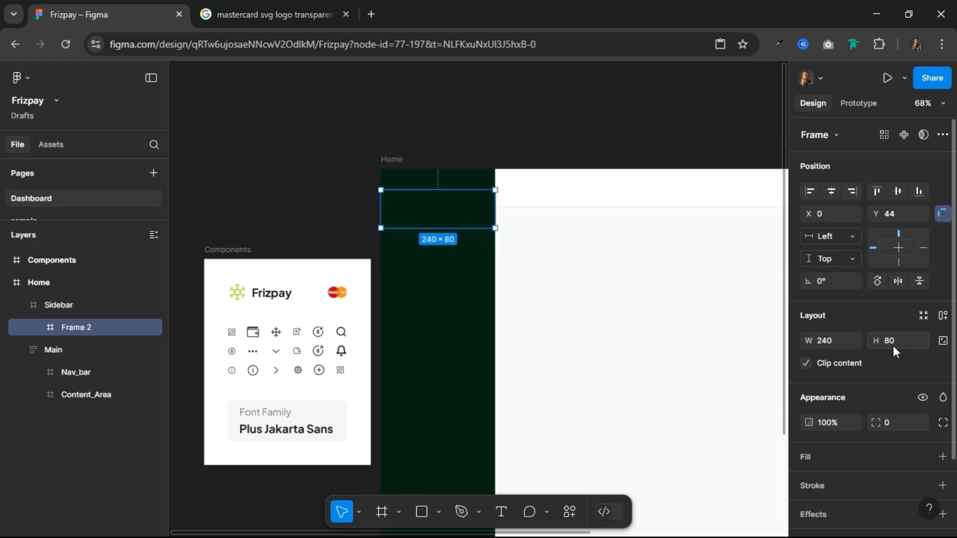
Step: Give the new sidebar frame a white FFFFFF fill and align it to the Sidebar's top edge
{"action": "left_click", "coordinate": [546, 197]}
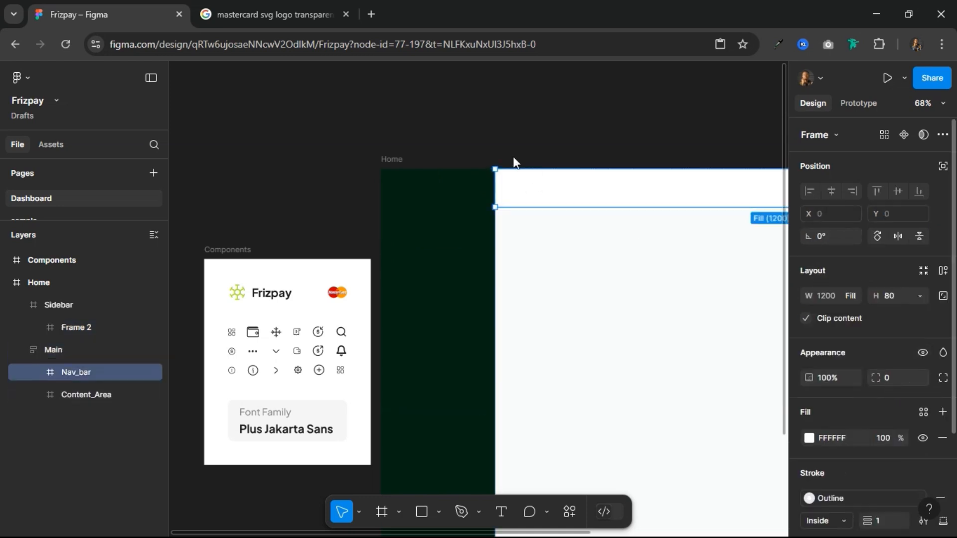
{"action": "left_click", "coordinate": [437, 207]}
{"action": "left_click", "coordinate": [438, 207]}
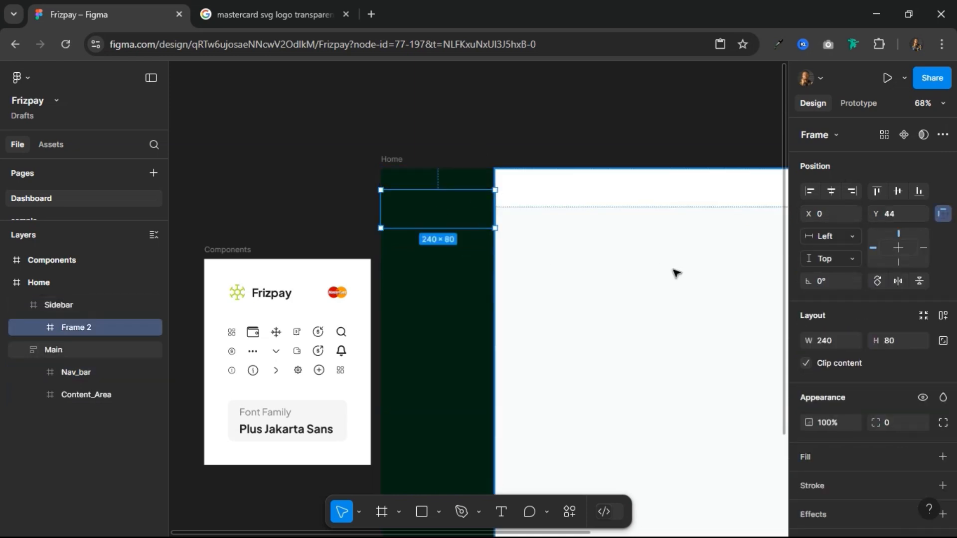
{"action": "scroll", "coordinate": [853, 426], "scroll_direction": "down", "scroll_amount": 2}
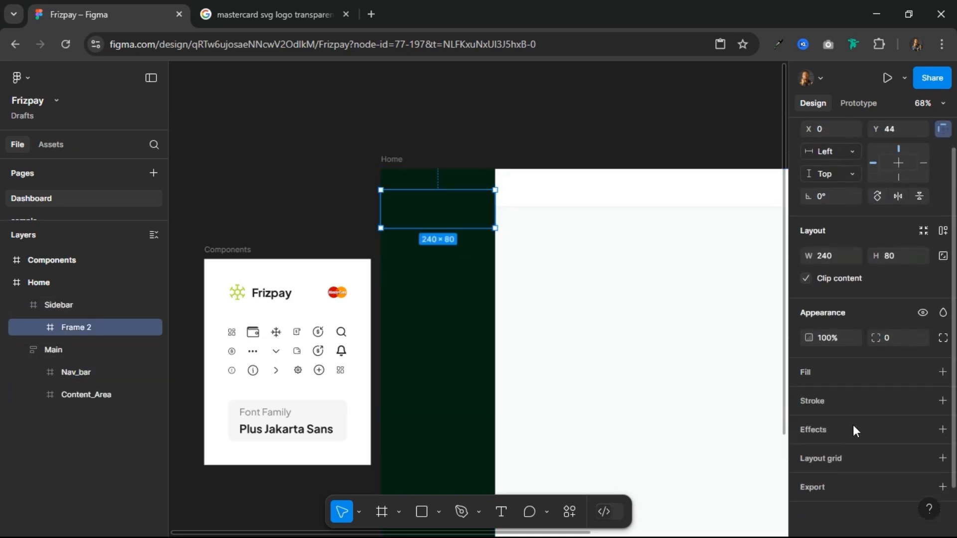
{"action": "left_click", "coordinate": [851, 371]}
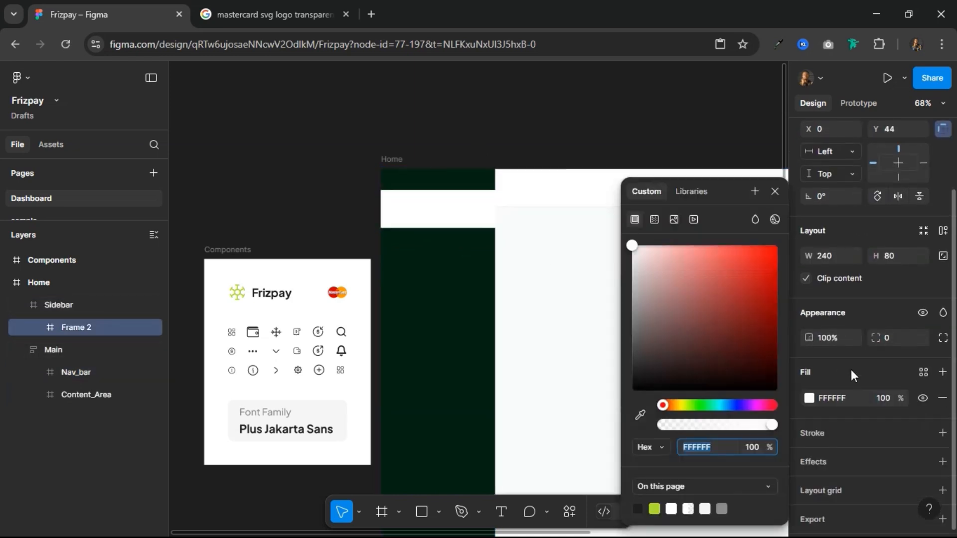
{"action": "left_click", "coordinate": [775, 192]}
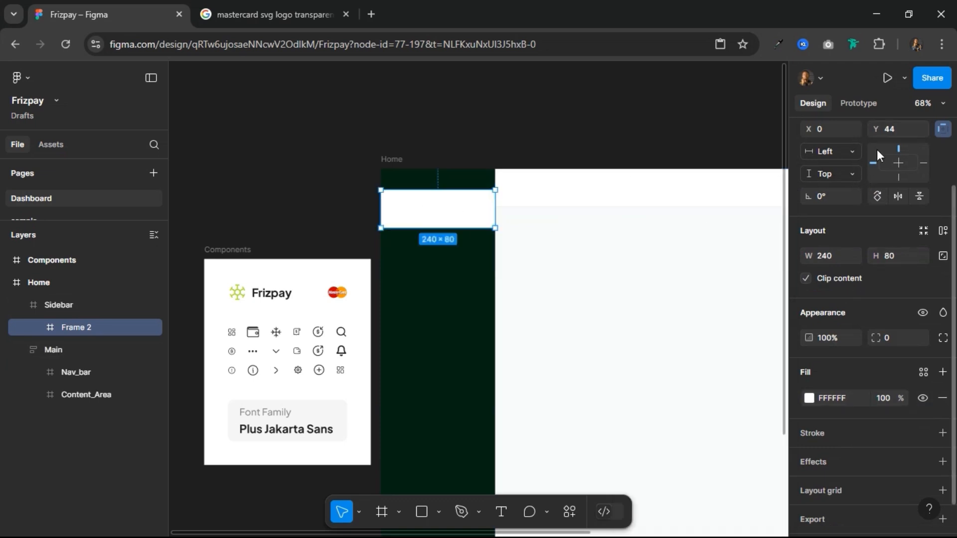
{"action": "scroll", "coordinate": [878, 151], "scroll_direction": "up", "scroll_amount": 2}
{"action": "left_click", "coordinate": [876, 190]}
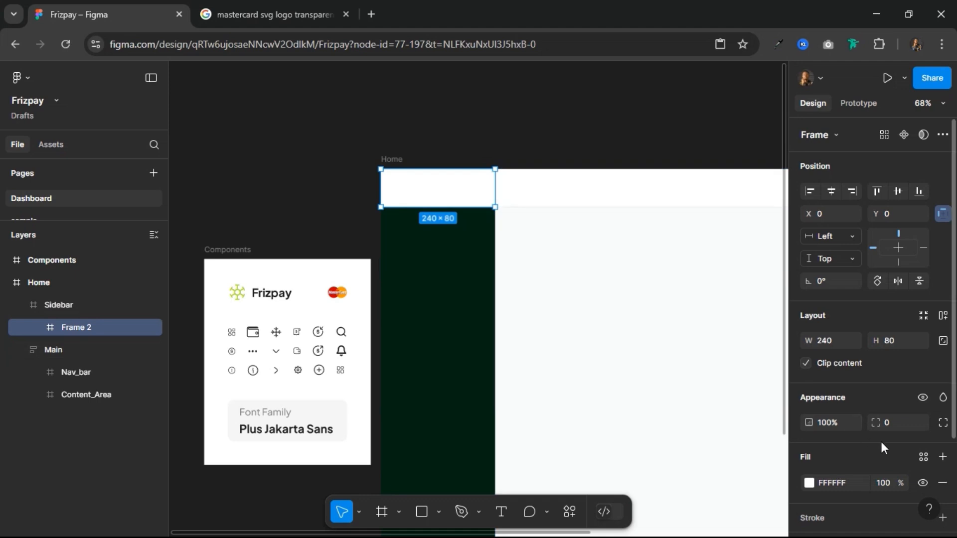
Step: Remove the new sidebar frame's fill and rename the frame as Logo
{"action": "left_click", "coordinate": [942, 483]}
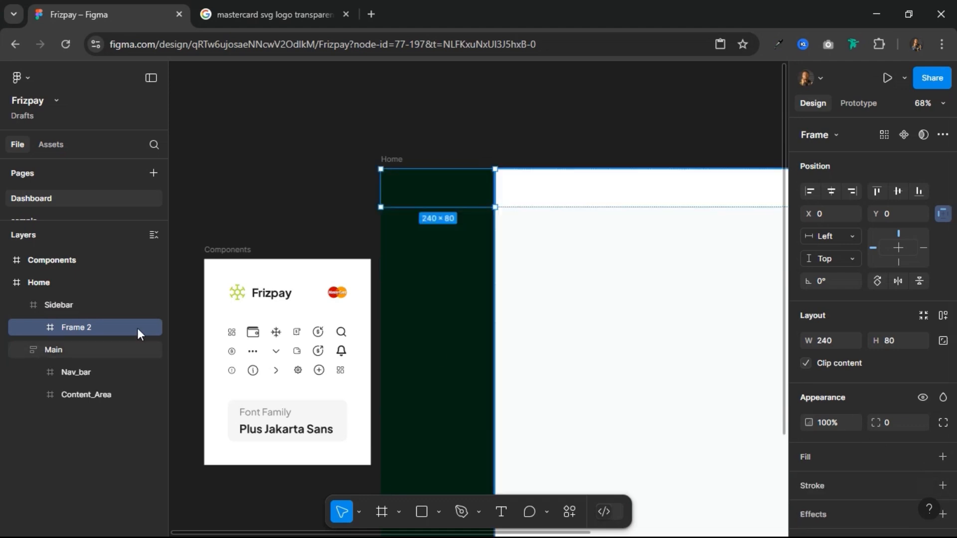
{"action": "double_click", "coordinate": [70, 325]}
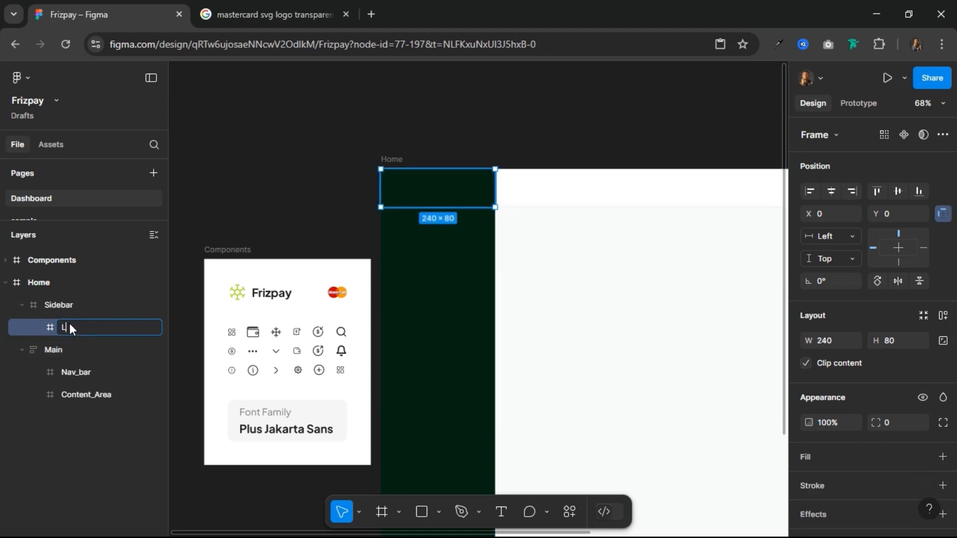
{"action": "key", "text": "Return"}
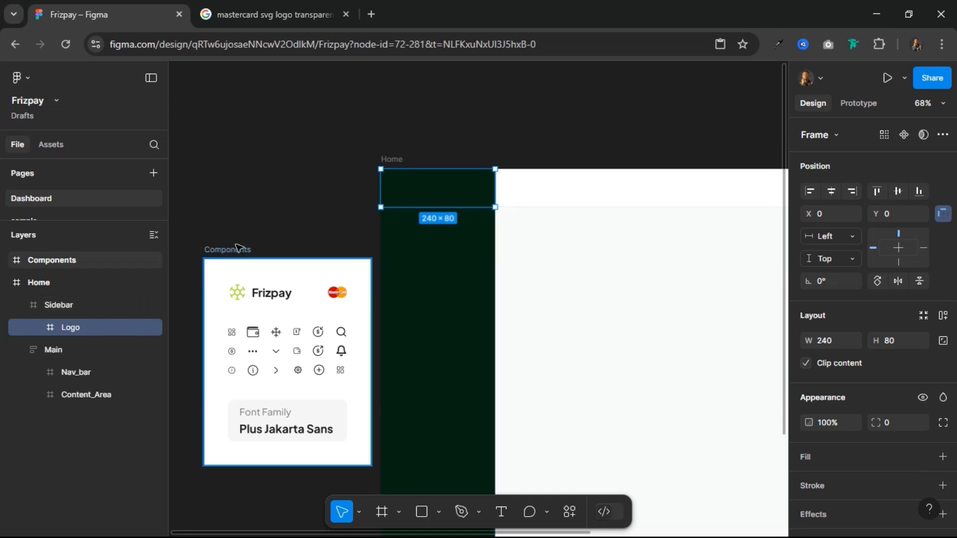
Step: Move the Components frame slightly away from Home, and copy its Frizpay logo into the Sidebar's Logo frame
{"action": "left_click_drag", "start_coordinate": [215, 245], "coordinate": [184, 239]}
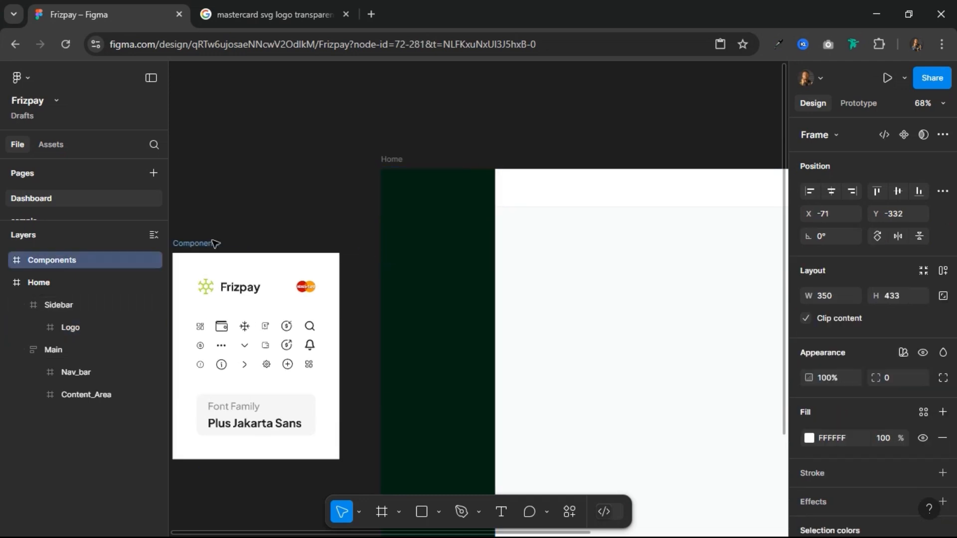
{"action": "left_click", "coordinate": [227, 291]}
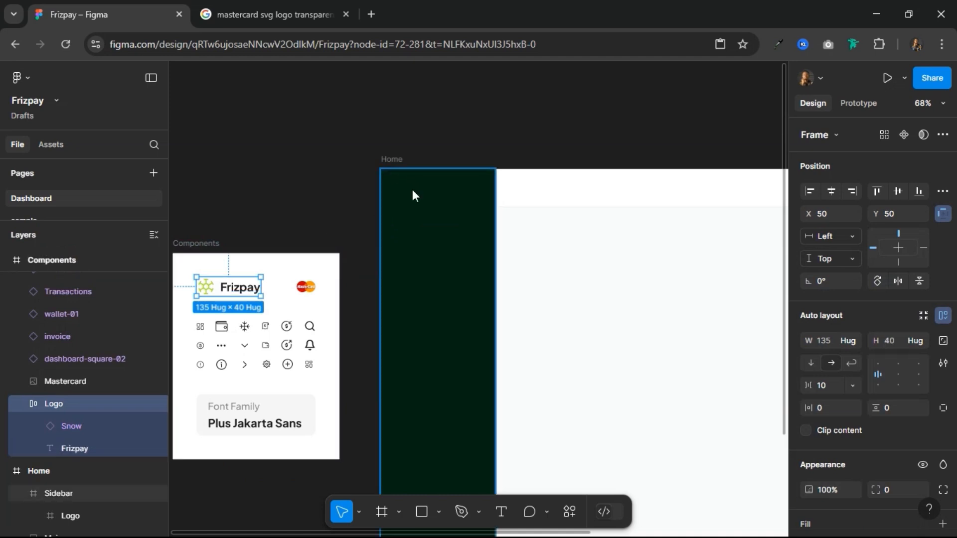
{"action": "left_click", "coordinate": [415, 192]}
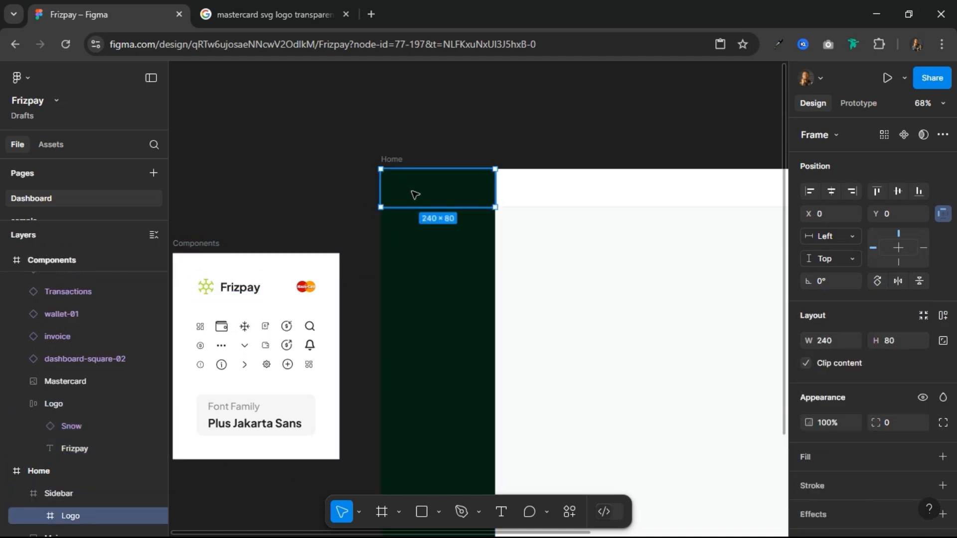
{"action": "scroll", "coordinate": [73, 471], "scroll_direction": "down", "scroll_amount": 3}
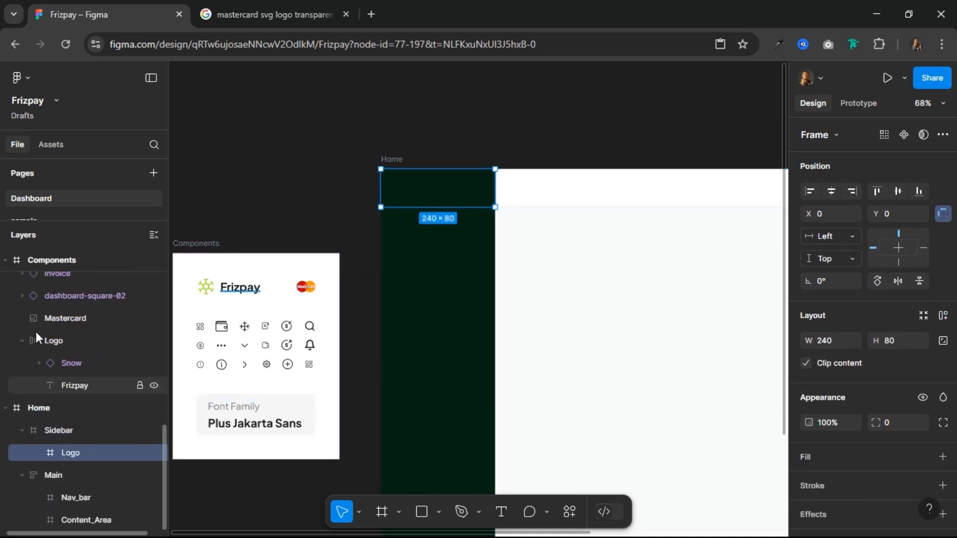
{"action": "left_click", "coordinate": [5, 260]}
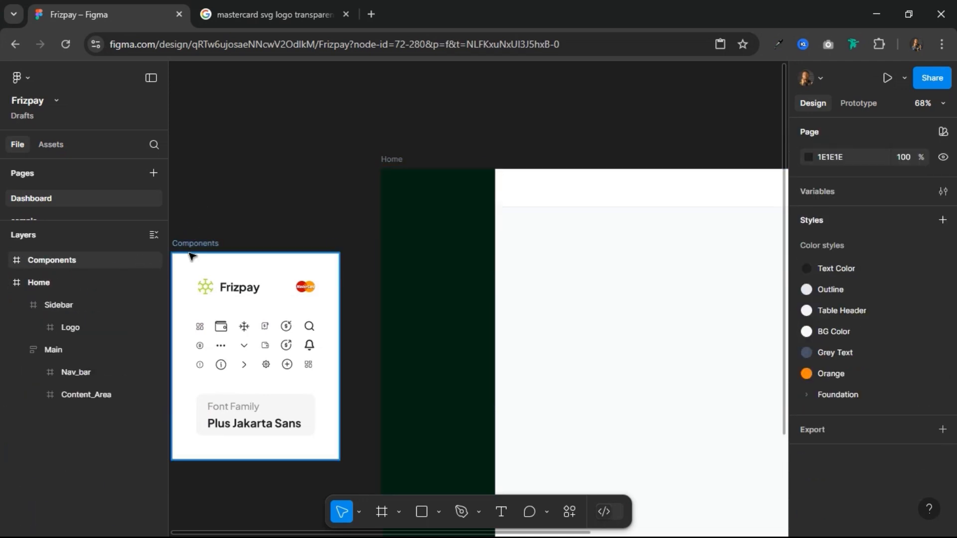
{"action": "left_click", "coordinate": [441, 190]}
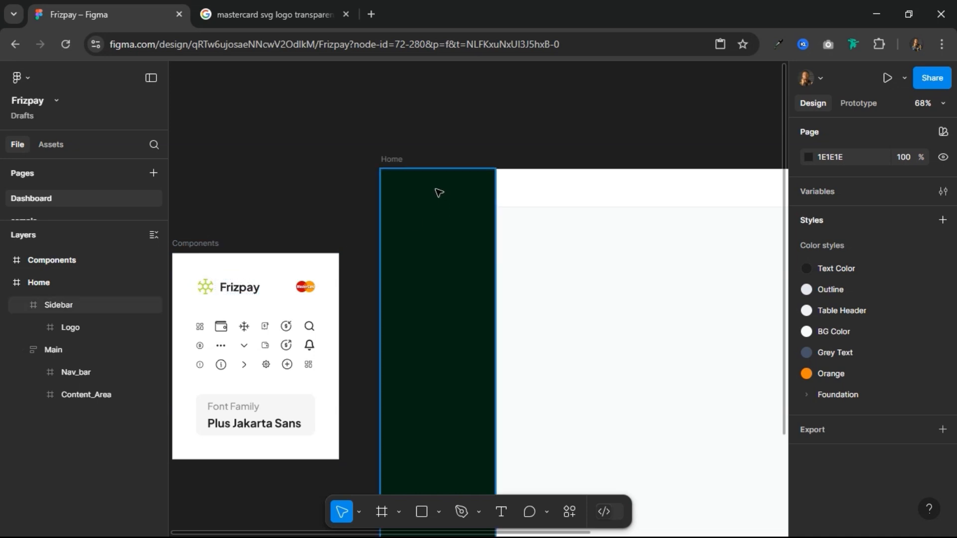
{"action": "left_click", "coordinate": [440, 192]}
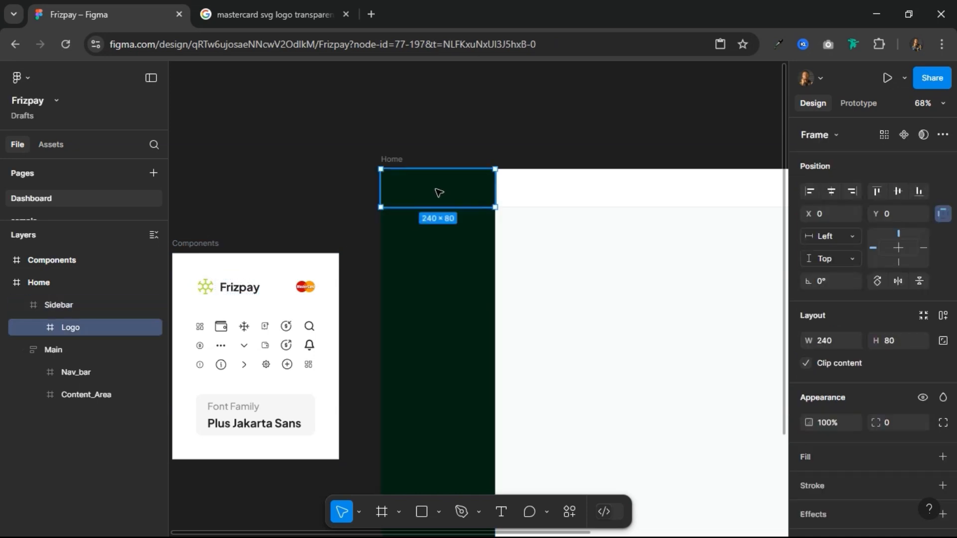
{"action": "key", "text": "ctrl+v"}
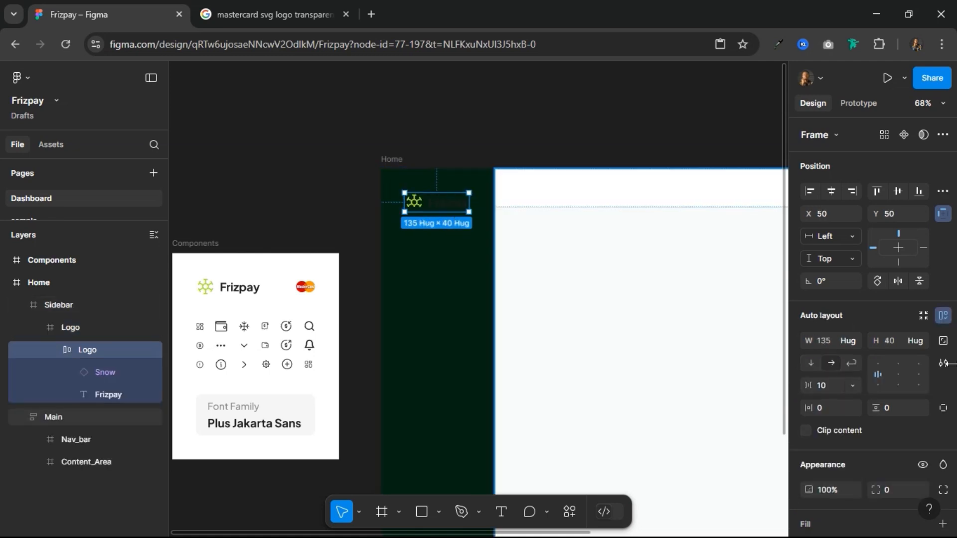
Step: Center the pasted logo vertically in the Logo frame and set its Frizpay text color to FFFFFF
{"action": "left_click", "coordinate": [897, 192]}
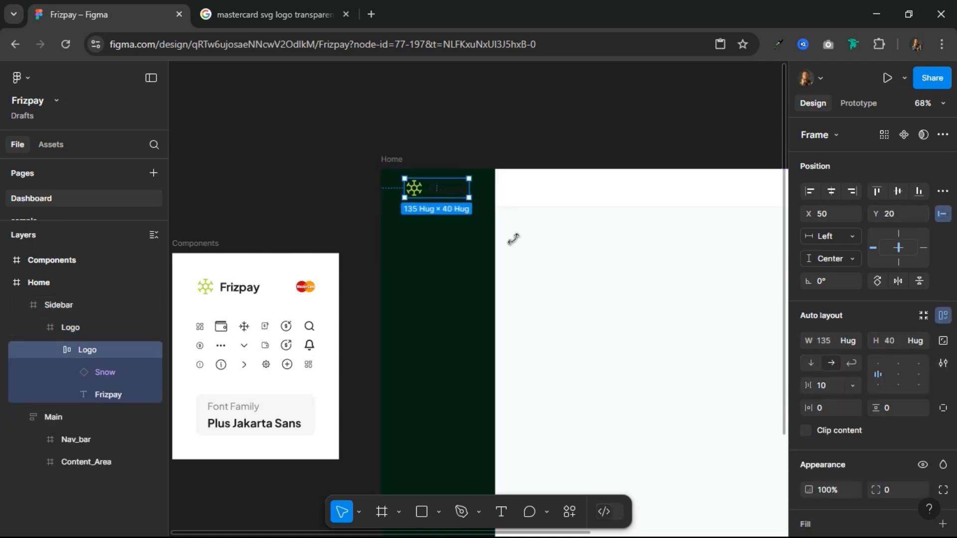
{"action": "scroll", "coordinate": [870, 406], "scroll_direction": "down", "scroll_amount": 5}
{"action": "left_click", "coordinate": [852, 424]}
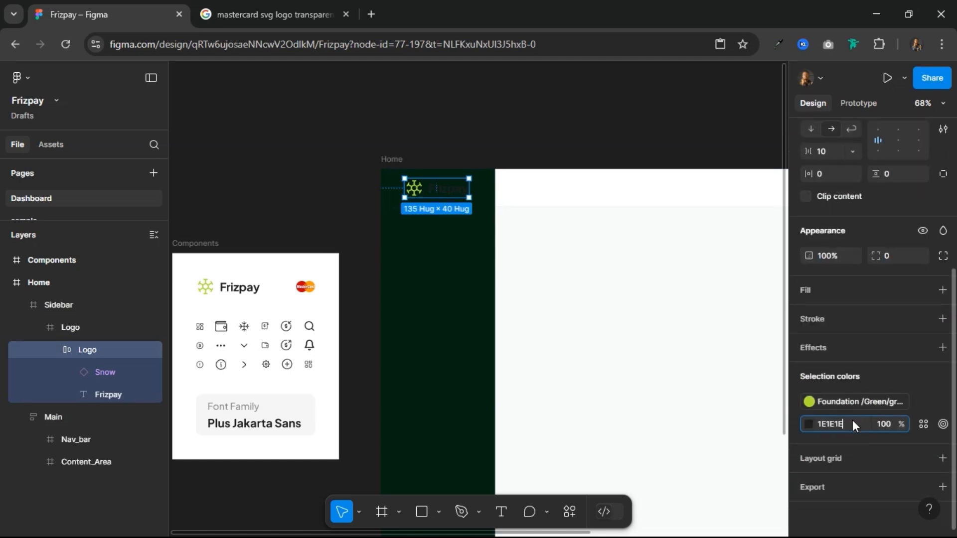
{"action": "type", "text": "fff"}
{"action": "key", "text": "Return"}
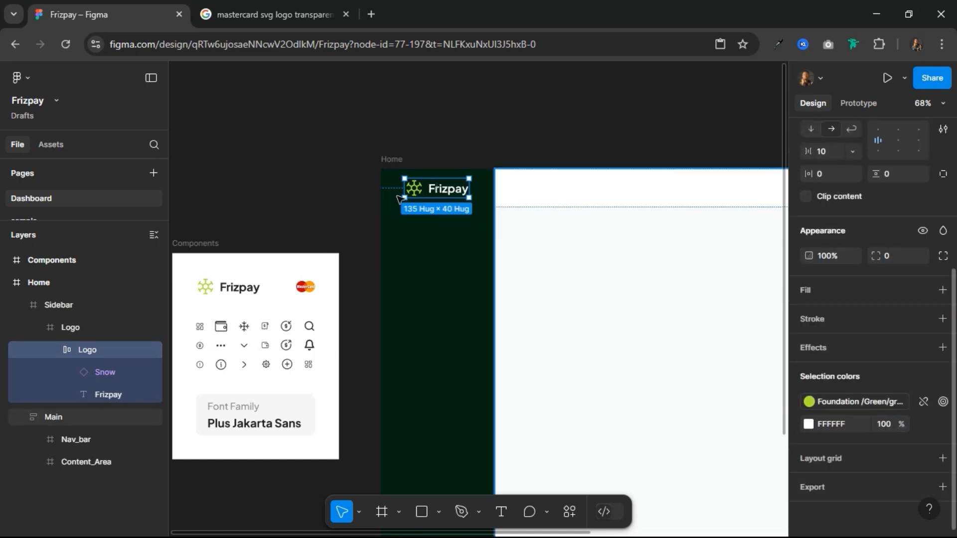
Step: Check the pasted logo's spacing inside the Logo frame and shift it 30 px to the left
{"action": "key", "text": "alt"}
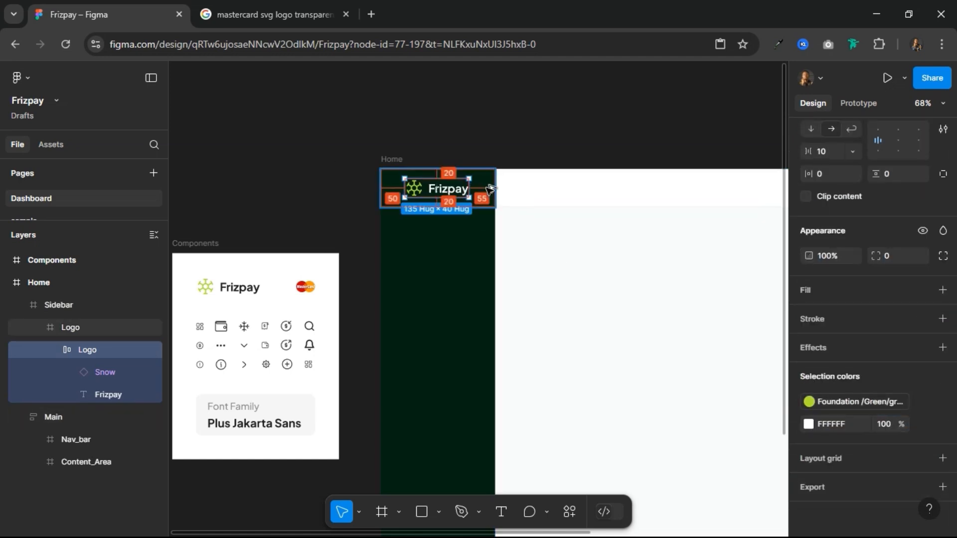
{"action": "key", "text": "shift+Left"}
{"action": "key", "text": "shift+Left"}
{"action": "key", "text": "shift+Left"}
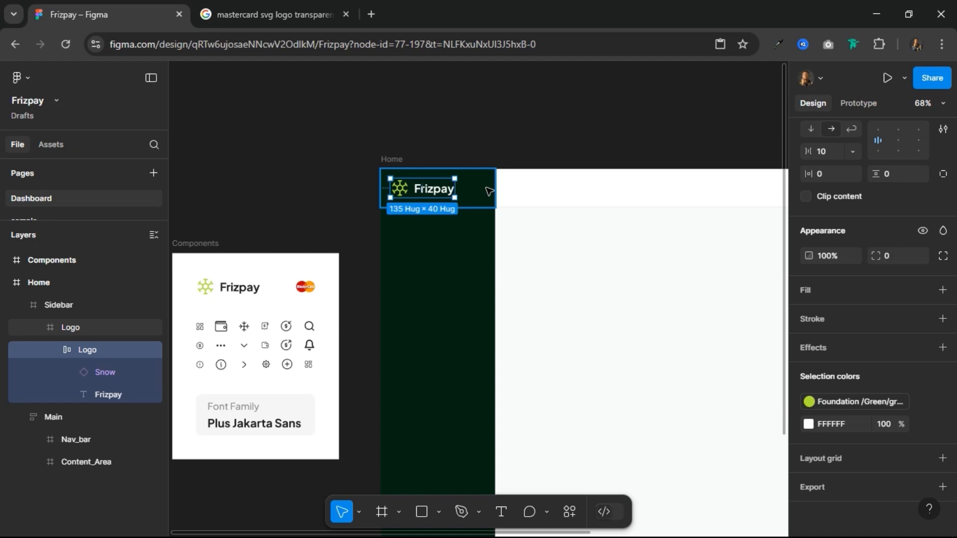
Step: Apply vertical auto layout to the Sidebar's outer Logo frame and widen it to 240
{"action": "left_click", "coordinate": [489, 191]}
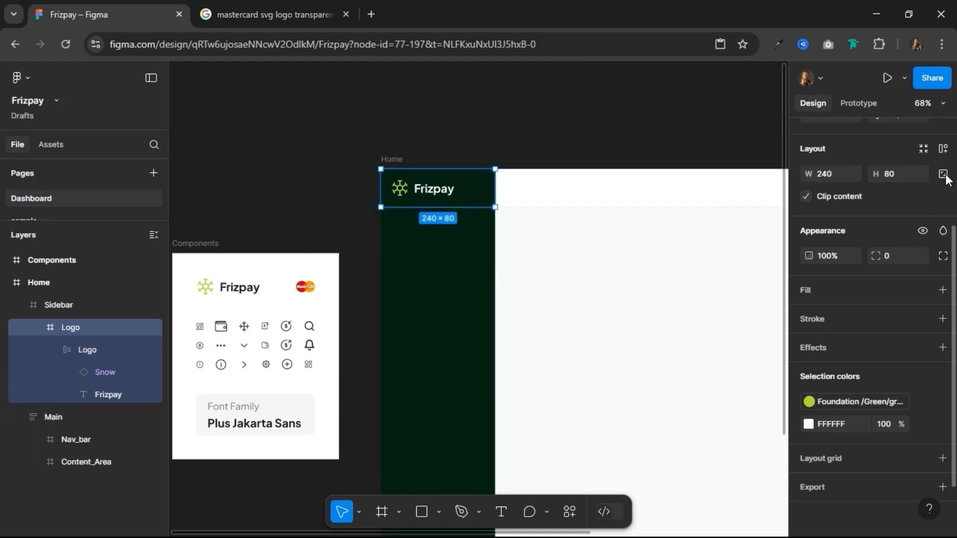
{"action": "left_click", "coordinate": [943, 149]}
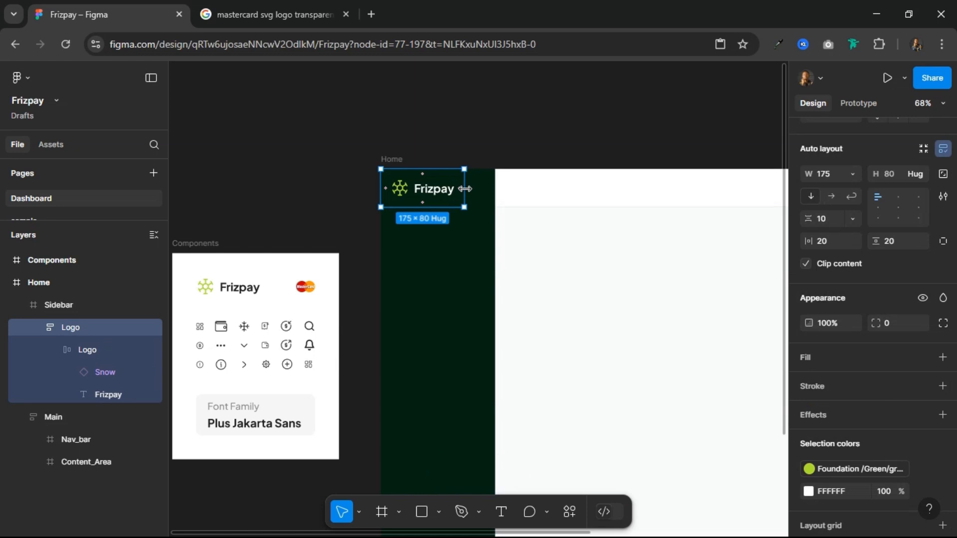
{"action": "left_click_drag", "start_coordinate": [465, 188], "coordinate": [492, 187]}
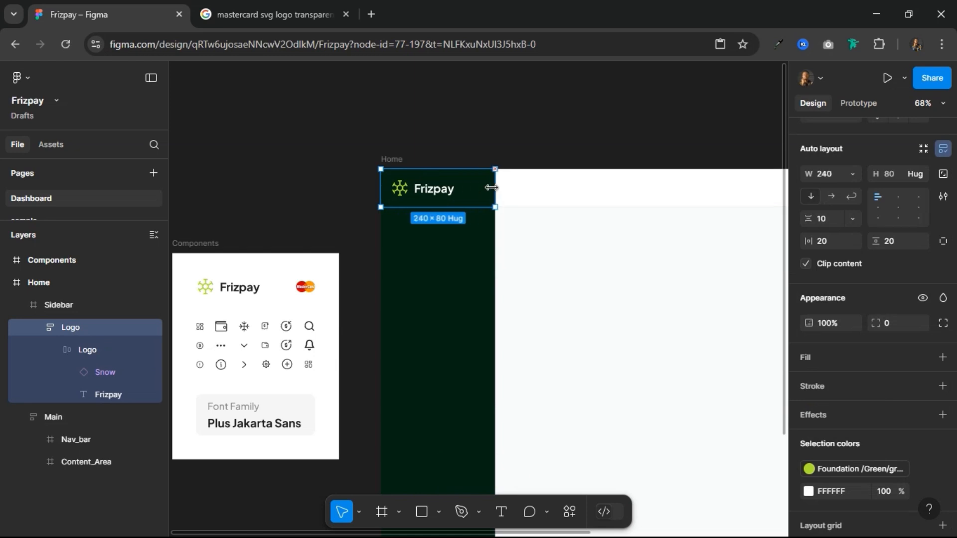
{"action": "double_click", "coordinate": [436, 191]}
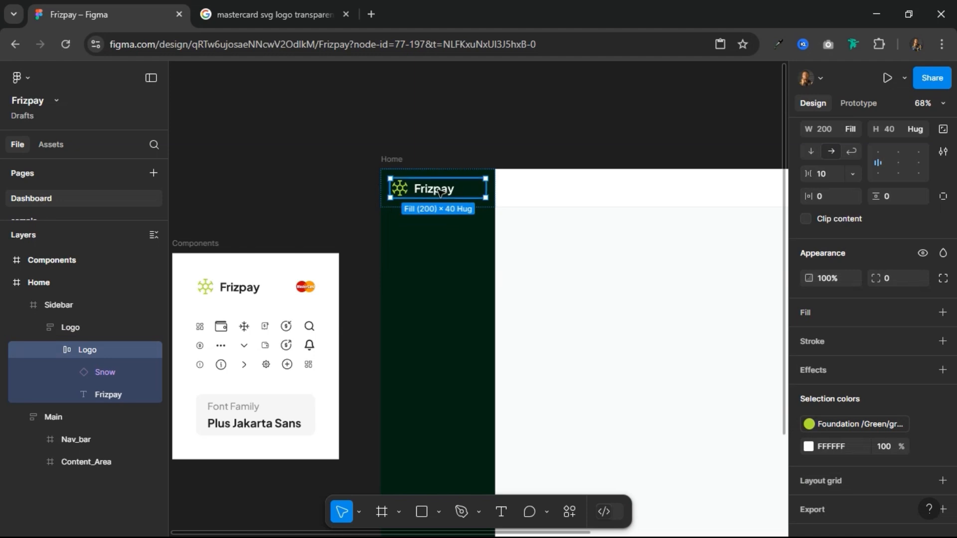
{"action": "left_click", "coordinate": [461, 170]}
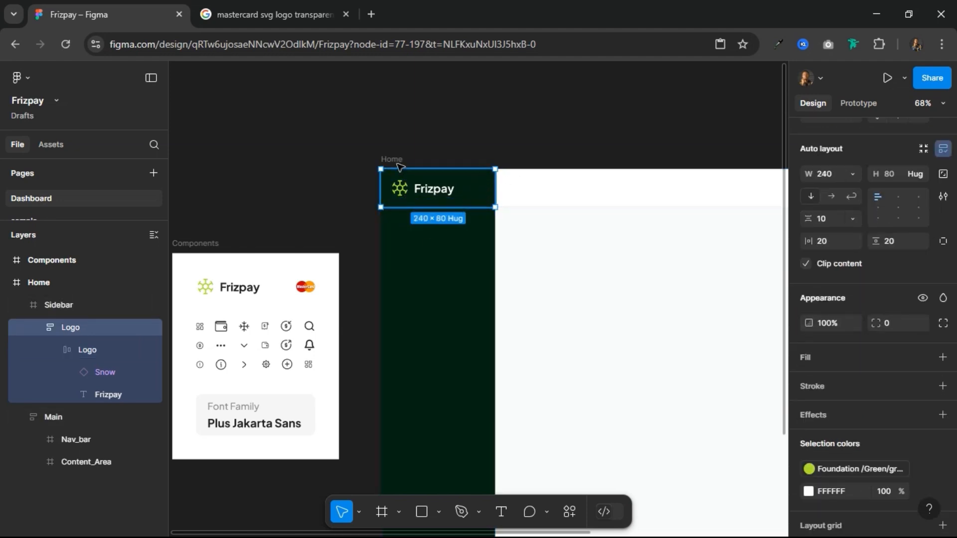
{"action": "left_click", "coordinate": [376, 152]}
{"action": "left_click_drag", "start_coordinate": [523, 184], "coordinate": [472, 178]}
{"action": "scroll", "coordinate": [471, 179], "scroll_direction": "down", "scroll_amount": 5}
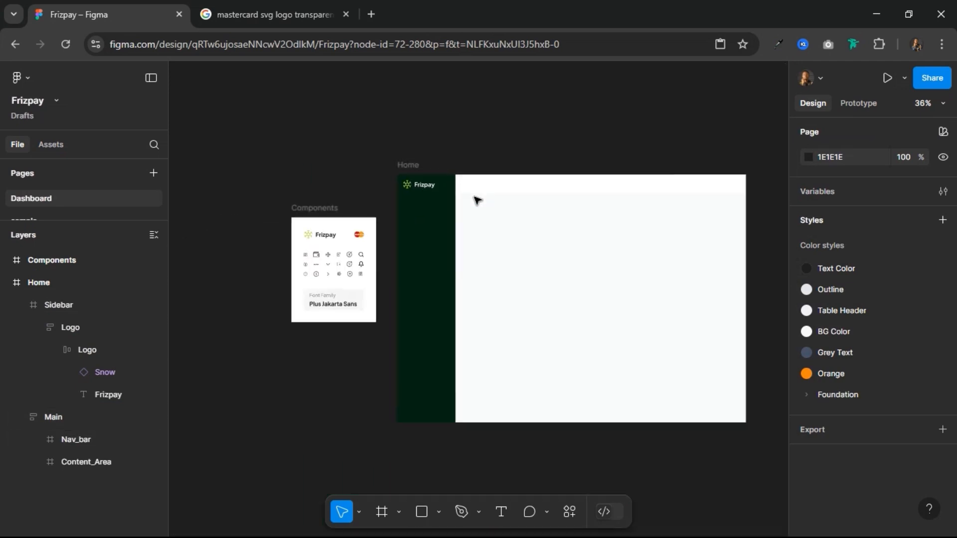
{"action": "scroll", "coordinate": [605, 241], "scroll_direction": "up", "scroll_amount": 2}
{"action": "scroll", "coordinate": [668, 196], "scroll_direction": "up", "scroll_amount": 3}
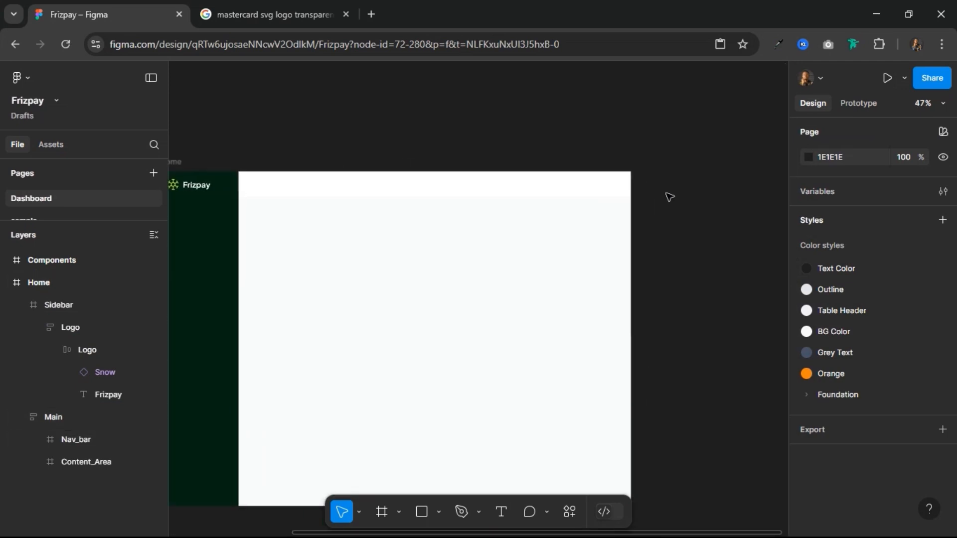
{"action": "scroll", "coordinate": [667, 204], "scroll_direction": "down", "scroll_amount": 3}
{"action": "left_click", "coordinate": [535, 262]}
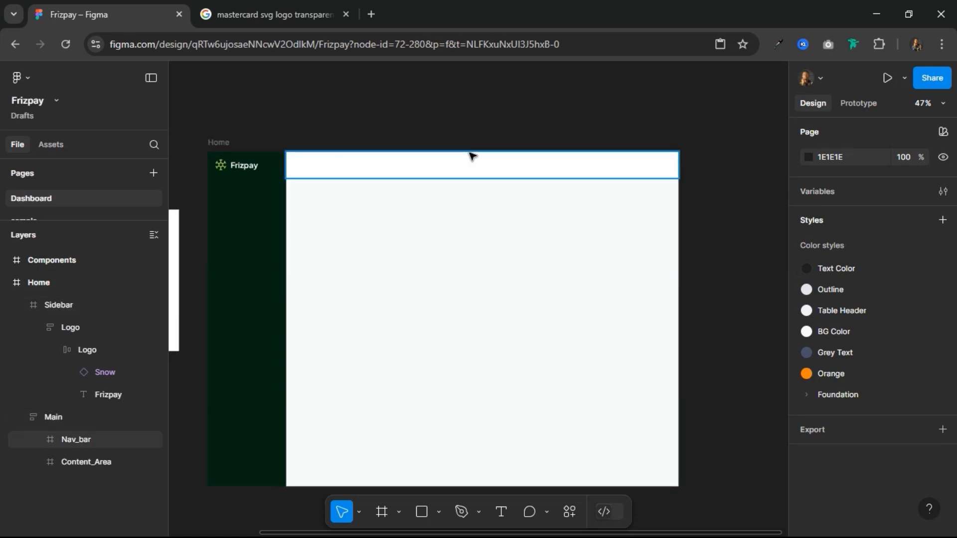
{"action": "scroll", "coordinate": [470, 156], "scroll_direction": "down", "scroll_amount": 3}
{"action": "scroll", "coordinate": [402, 160], "scroll_direction": "down", "scroll_amount": 2}
{"action": "scroll", "coordinate": [359, 144], "scroll_direction": "up", "scroll_amount": 5}
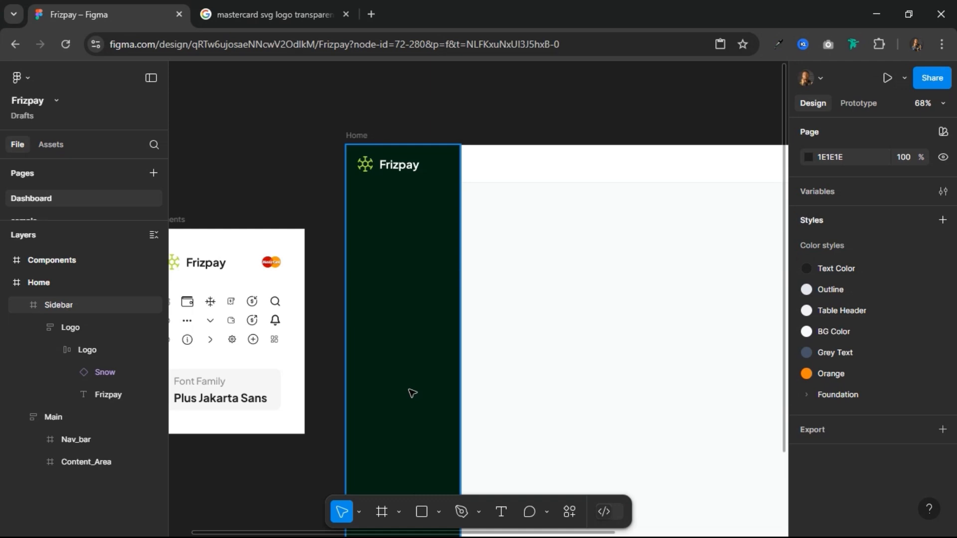
{"action": "scroll", "coordinate": [474, 242], "scroll_direction": "down", "scroll_amount": 1}
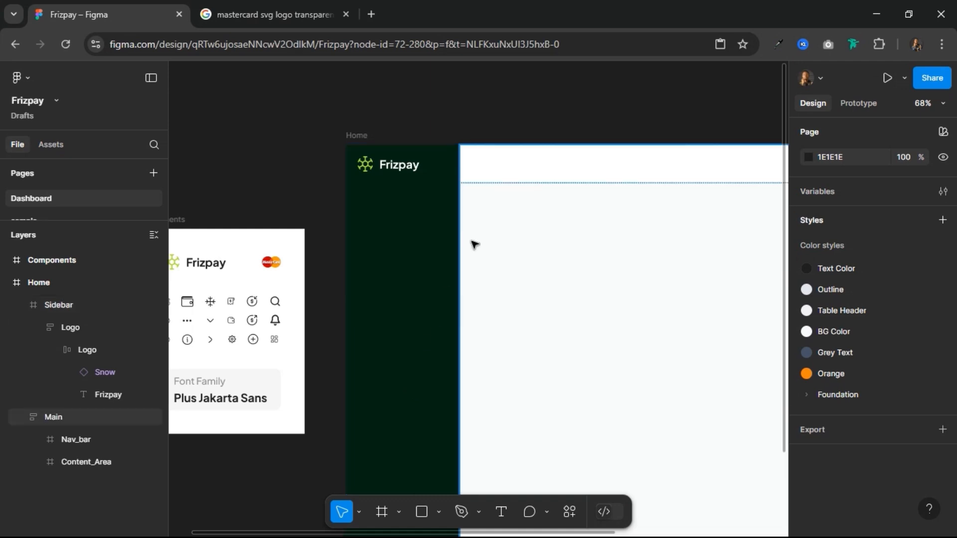
{"action": "left_click", "coordinate": [421, 260]}
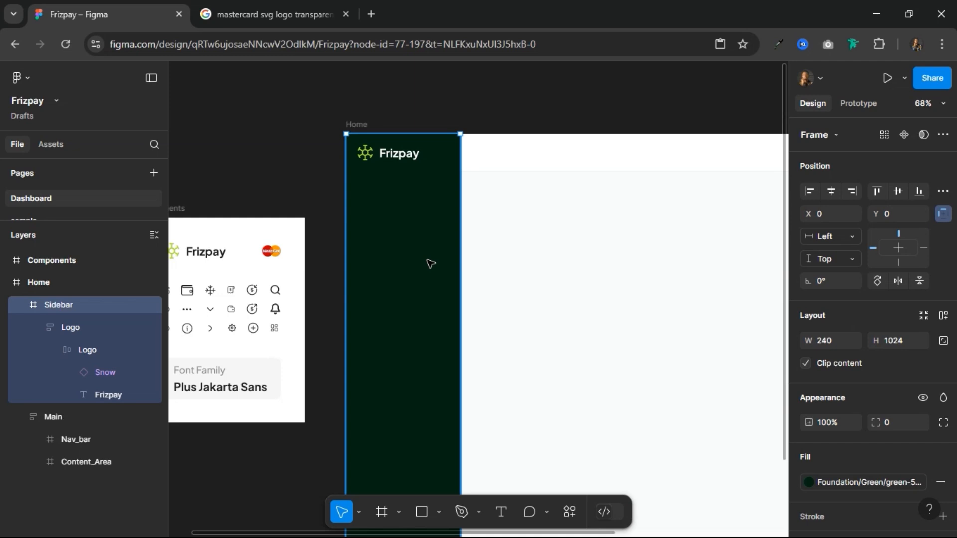
{"action": "scroll", "coordinate": [429, 263], "scroll_direction": "down", "scroll_amount": 2}
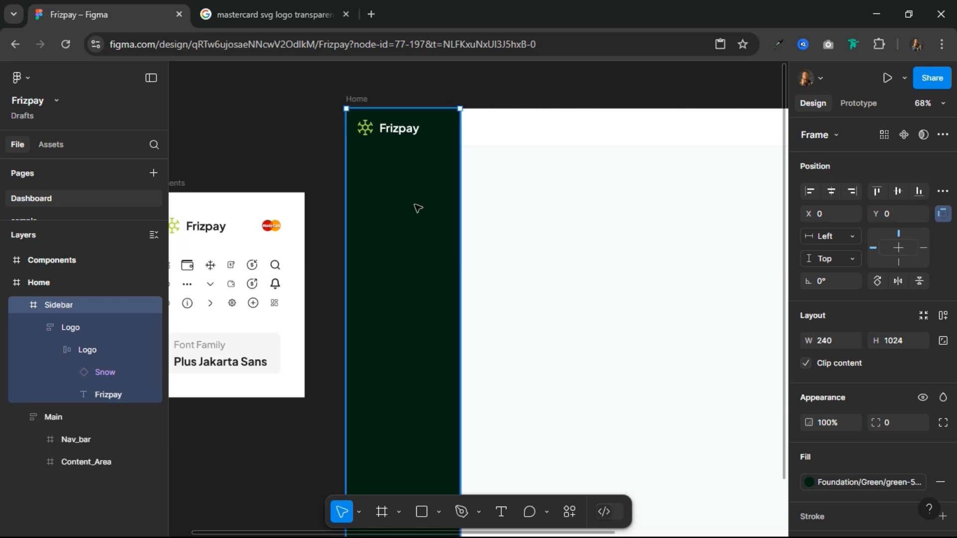
Step: Place a copy of the Components frame's dashboard-square-02 icon on the empty canvas below that frame
{"action": "scroll", "coordinate": [455, 256], "scroll_direction": "down", "scroll_amount": 3}
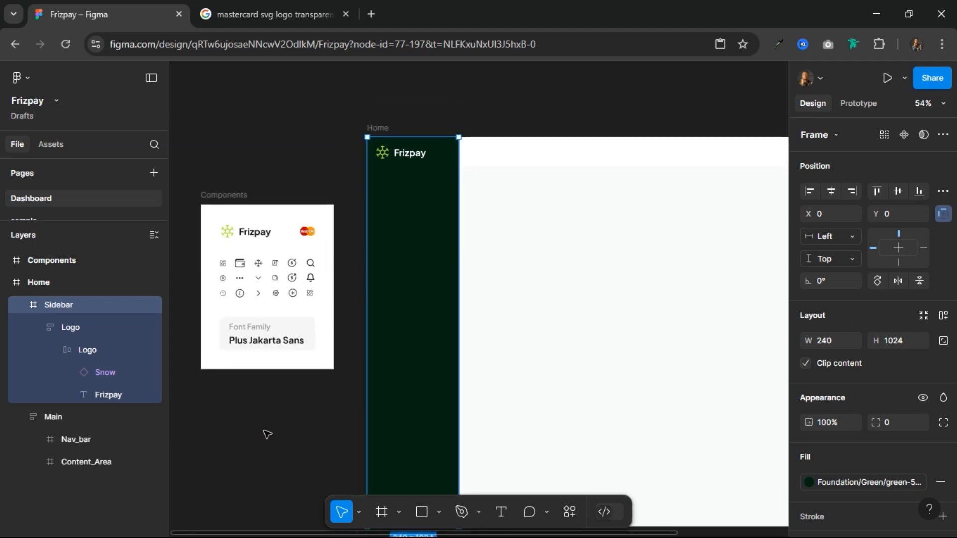
{"action": "scroll", "coordinate": [268, 433], "scroll_direction": "up", "scroll_amount": 1}
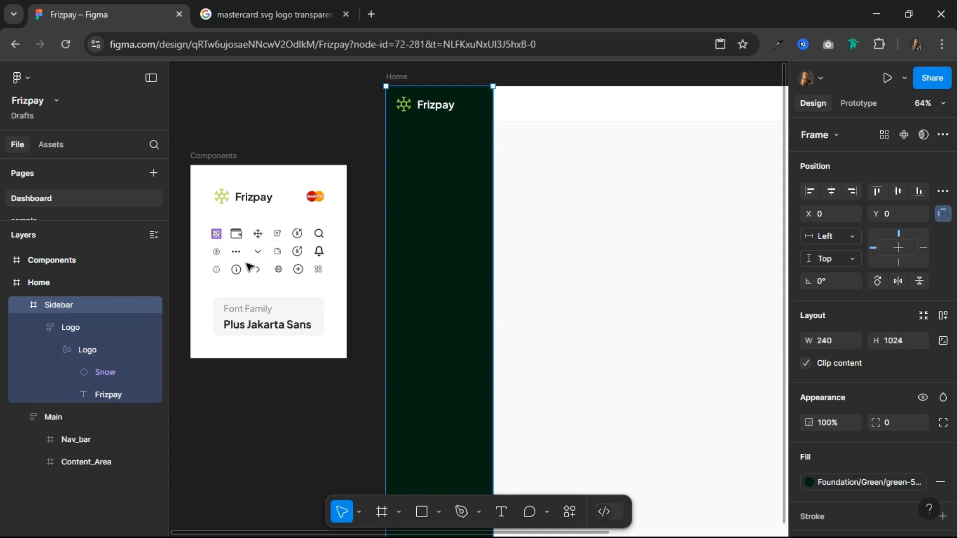
{"action": "left_click", "coordinate": [216, 233]}
{"action": "left_click_drag", "start_coordinate": [218, 235], "coordinate": [257, 398]}
{"action": "scroll", "coordinate": [252, 412], "scroll_direction": "up", "scroll_amount": 5, "text": "ctrl"}
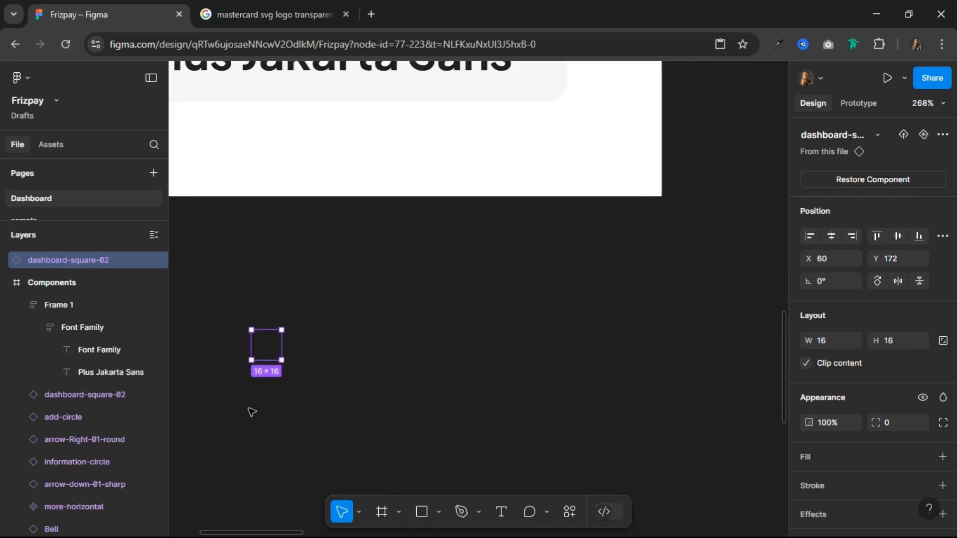
Step: Draw a frame about 124 × 45 around the copied dashboard icon and rename it Page_Link
{"action": "left_click", "coordinate": [382, 511]}
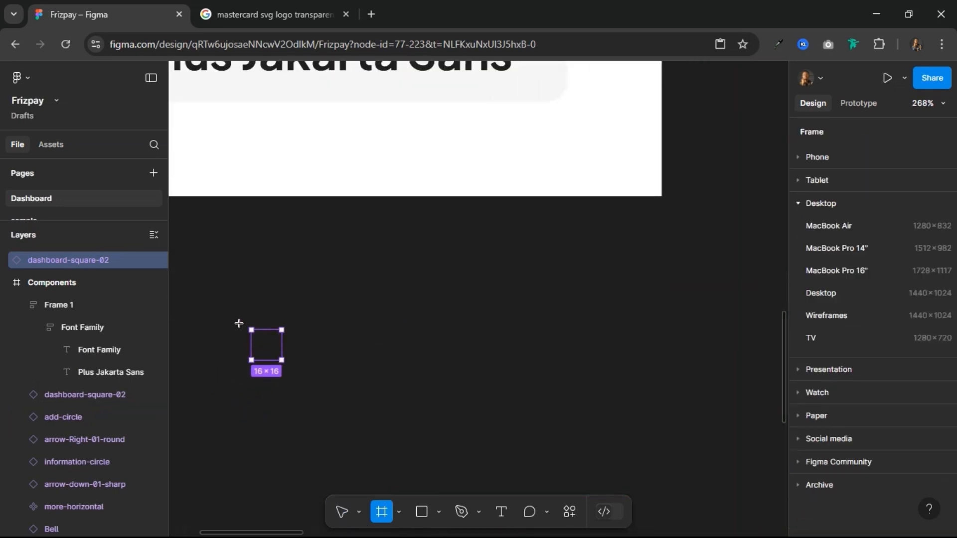
{"action": "left_click_drag", "start_coordinate": [225, 305], "coordinate": [458, 389]}
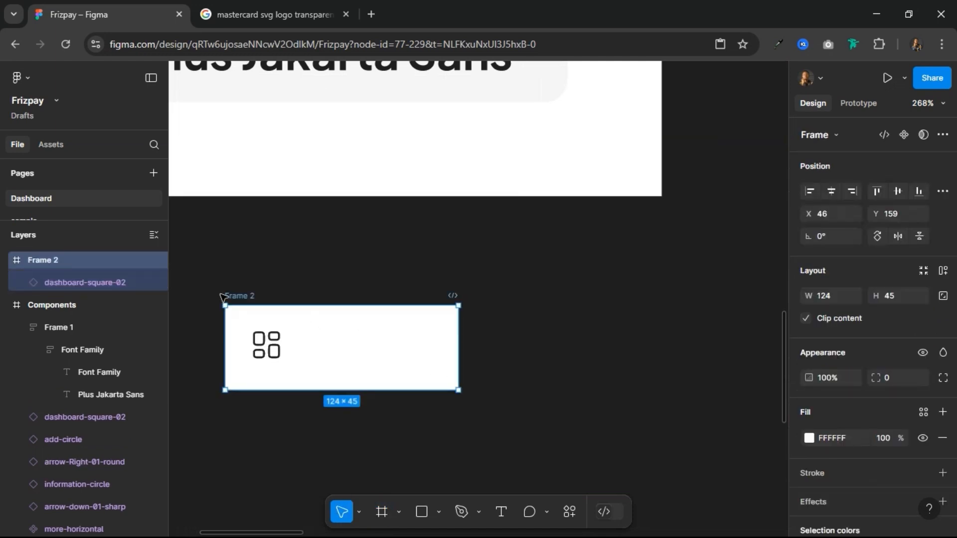
{"action": "left_click", "coordinate": [272, 349]}
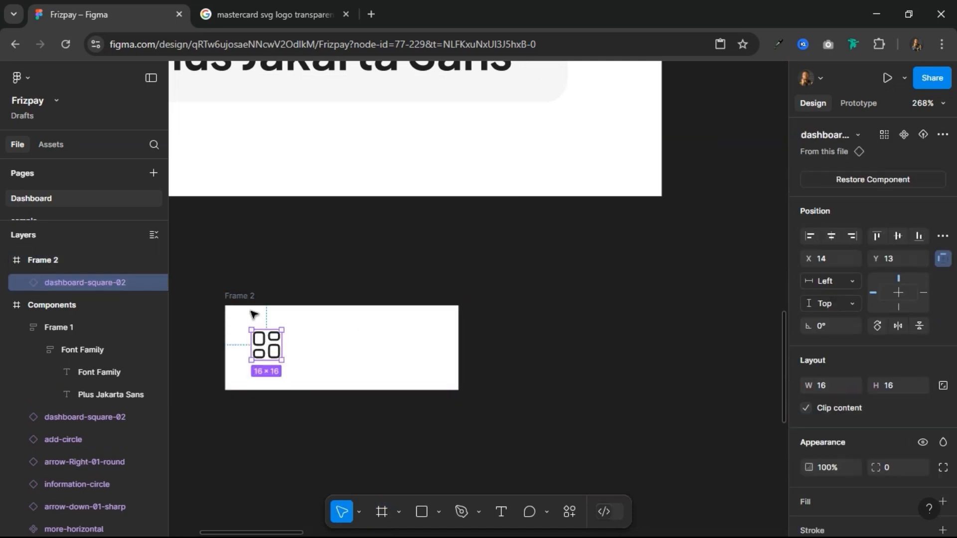
{"action": "left_click", "coordinate": [246, 297]}
{"action": "double_click", "coordinate": [246, 296]}
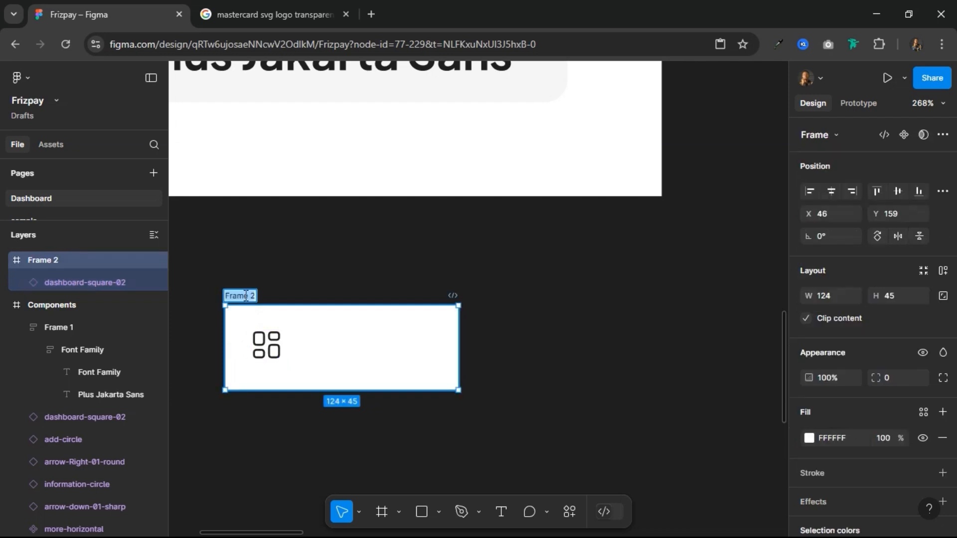
{"action": "type", "text": "Page"}
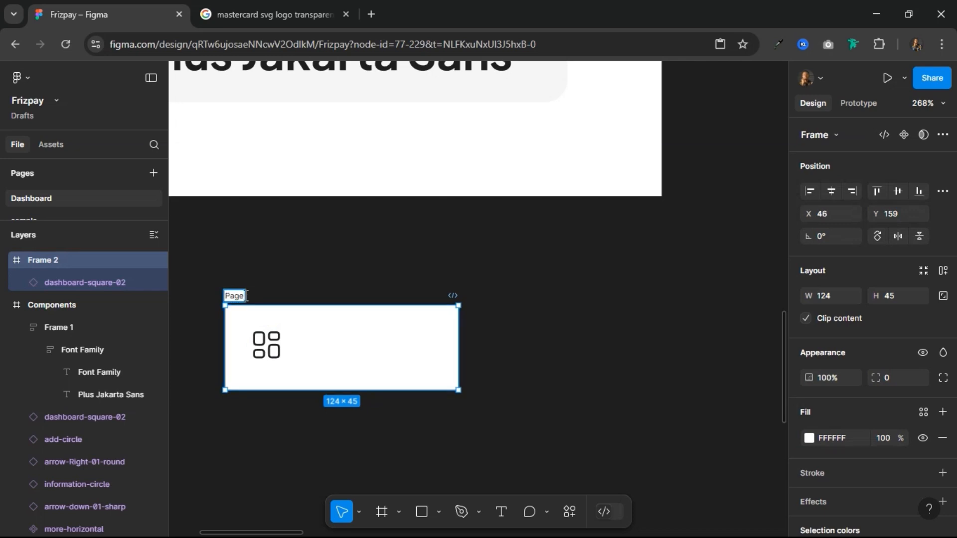
{"action": "type", "text": "_Link"}
{"action": "key", "text": "Return"}
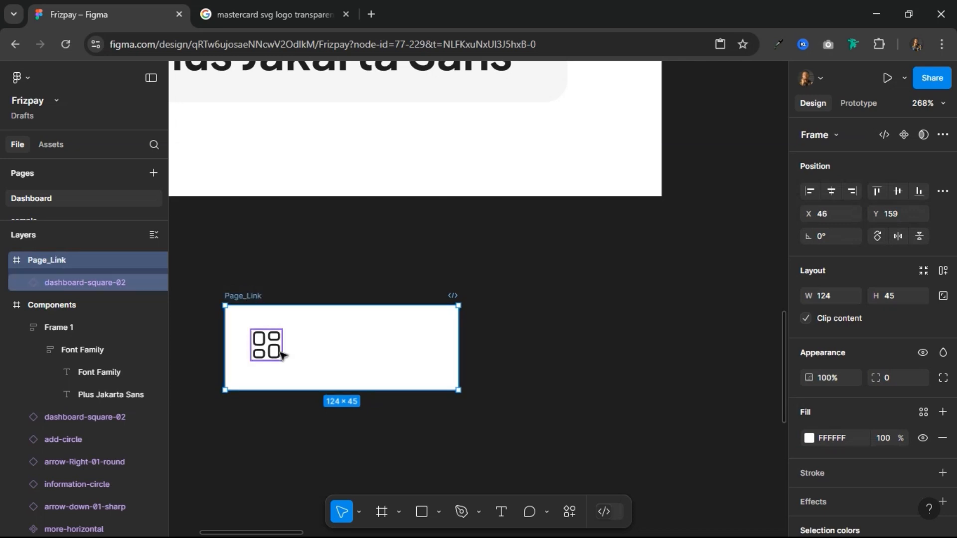
Step: Add the text "Home" beside the dashboard icon inside the Page_Link frame
{"action": "left_click", "coordinate": [501, 512]}
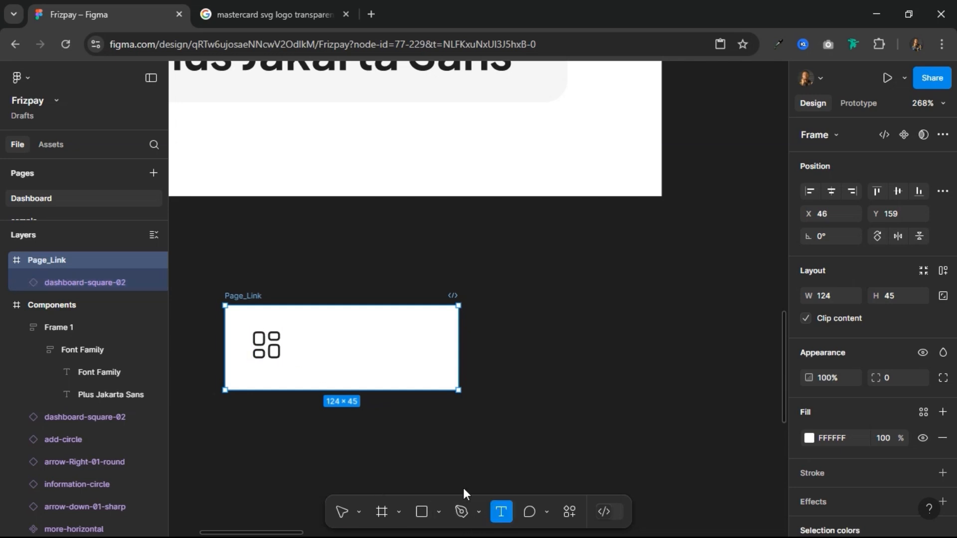
{"action": "left_click", "coordinate": [335, 373]}
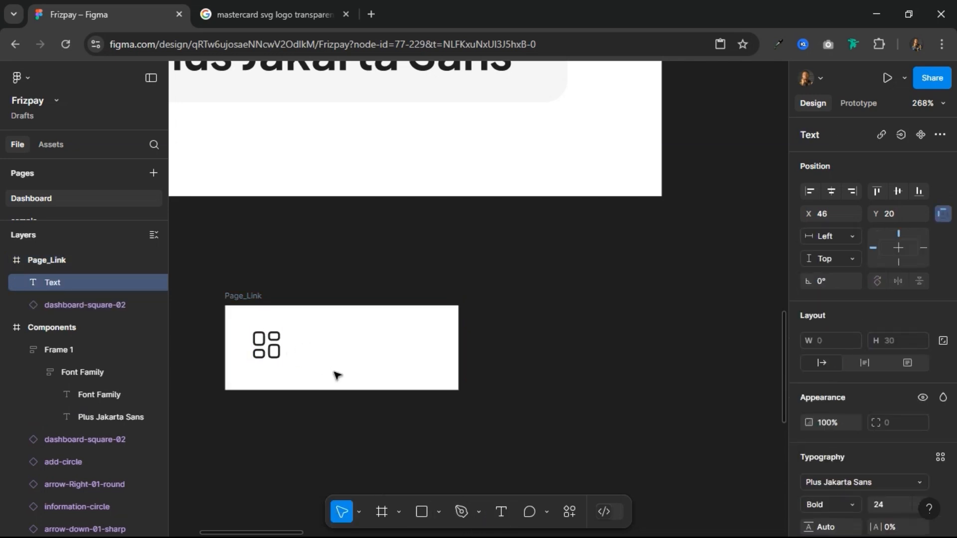
{"action": "type", "text": "Home"}
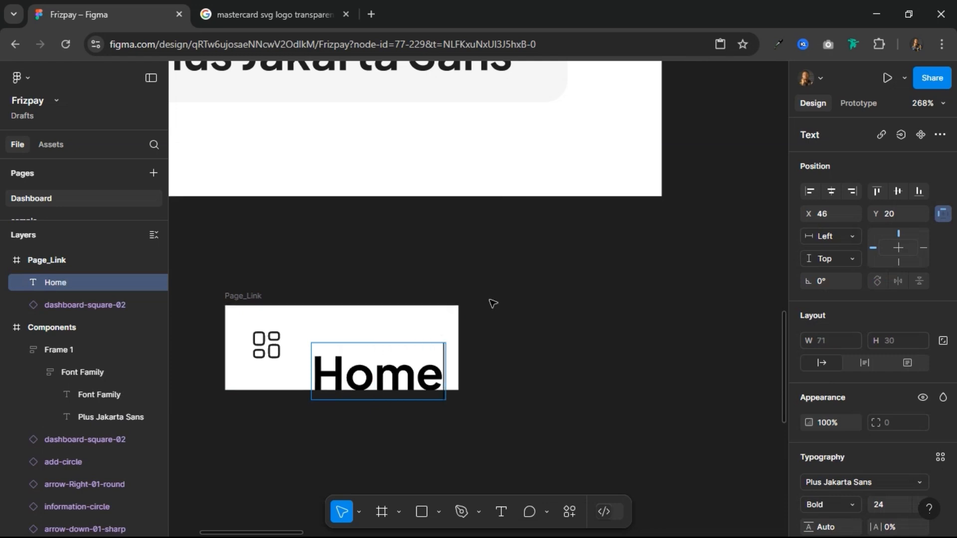
{"action": "key", "text": "Escape"}
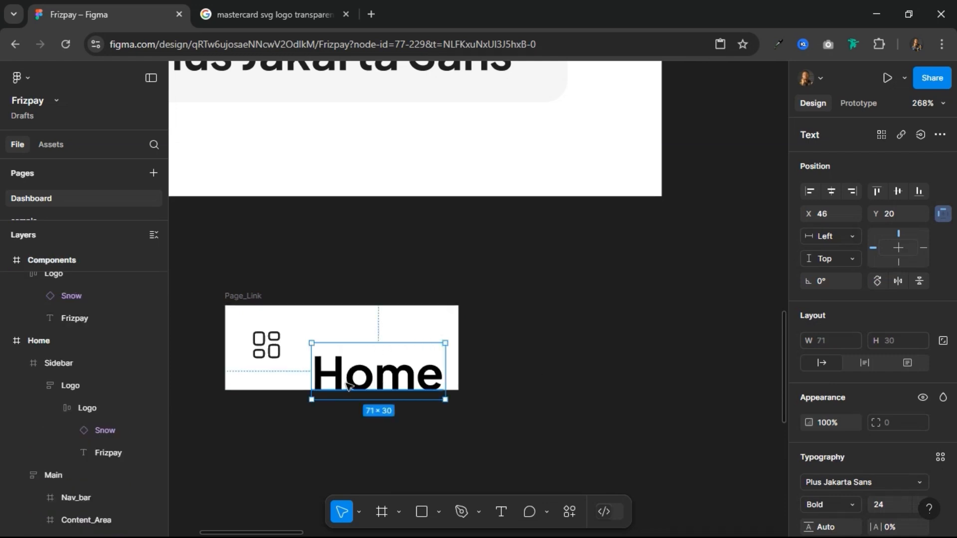
Step: Set the Home text's font size to 16 and its weight to SemiBold
{"action": "scroll", "coordinate": [857, 458], "scroll_direction": "down", "scroll_amount": 3}
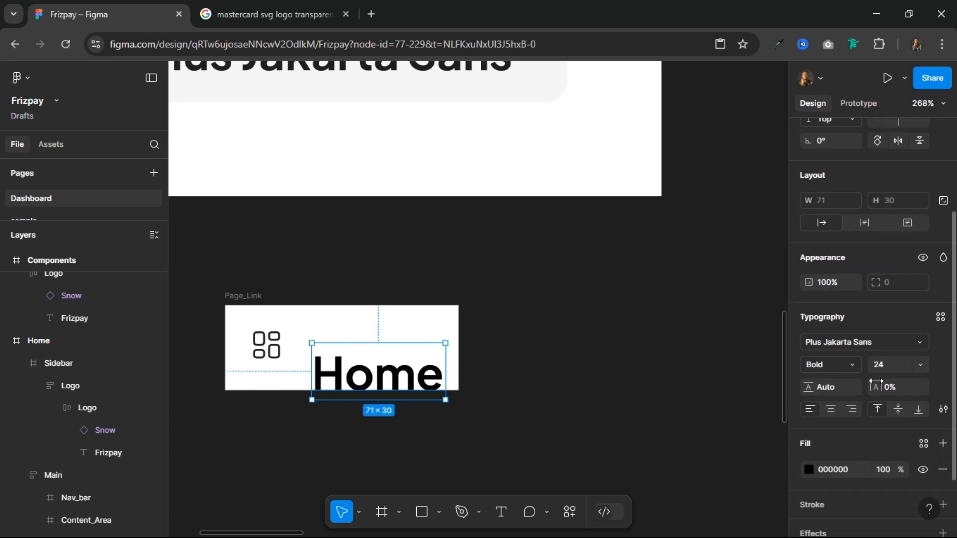
{"action": "left_click", "coordinate": [884, 363]}
{"action": "type", "text": "16"}
{"action": "key", "text": "Return"}
{"action": "left_click", "coordinate": [843, 357]}
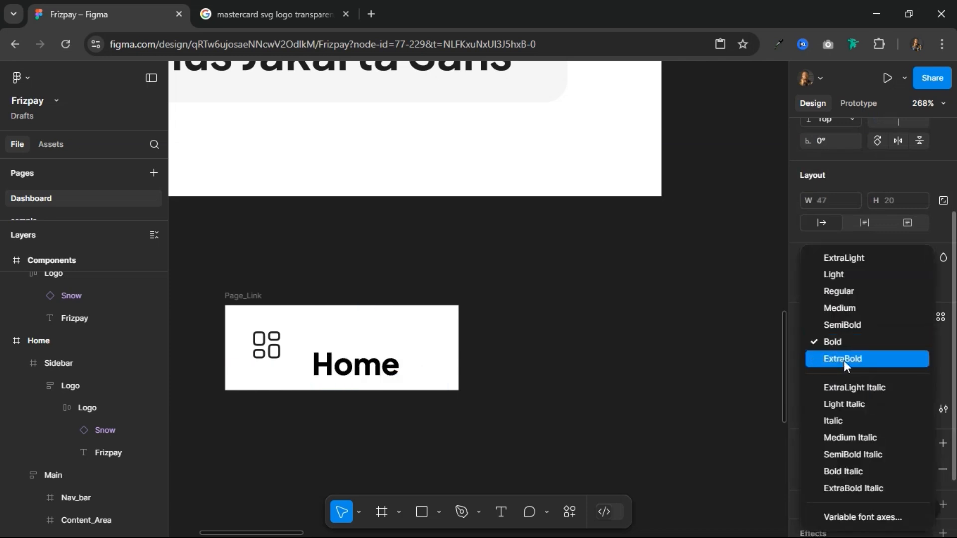
{"action": "left_click", "coordinate": [845, 326]}
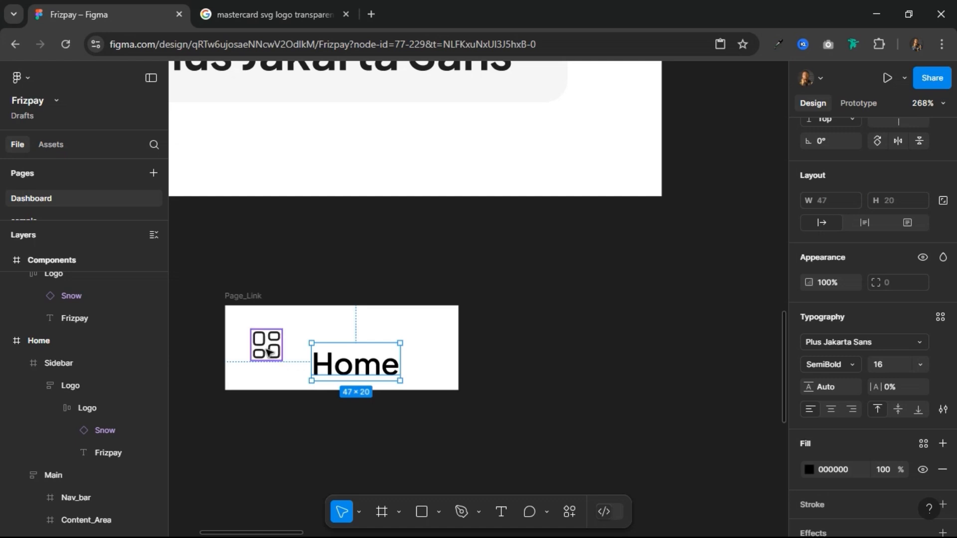
Step: Nudge the Home text to a 12 px gap from the dashboard icon and align both on their vertical centers
{"action": "key", "text": "alt"}
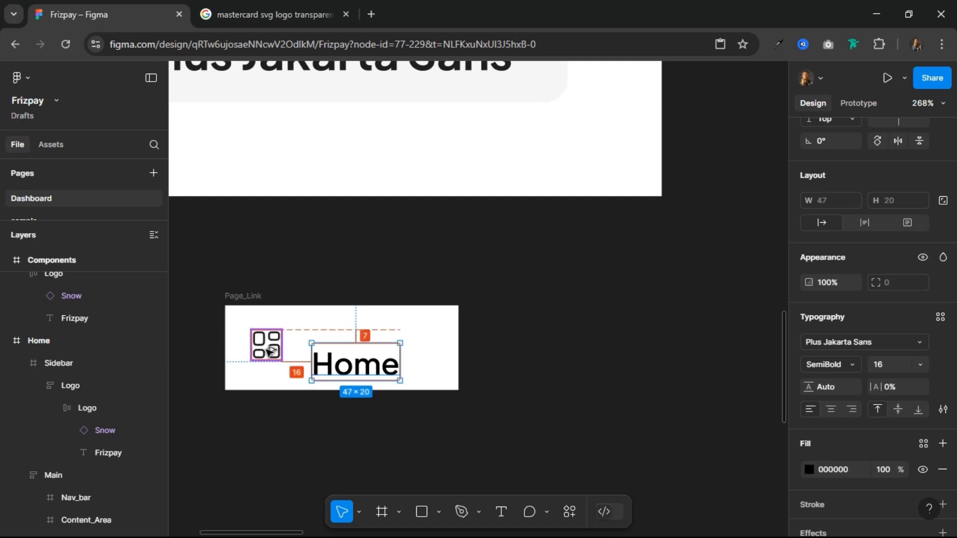
{"action": "key", "text": "Left"}
{"action": "key", "text": "Left"}
{"action": "key", "text": "Left"}
{"action": "key", "text": "Left"}
{"action": "key", "text": "Left"}
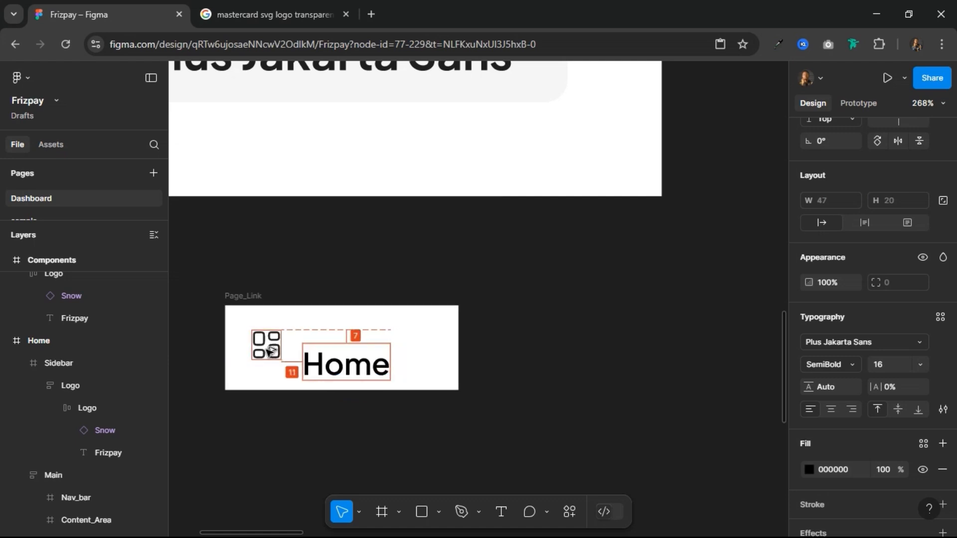
{"action": "key", "text": "Right"}
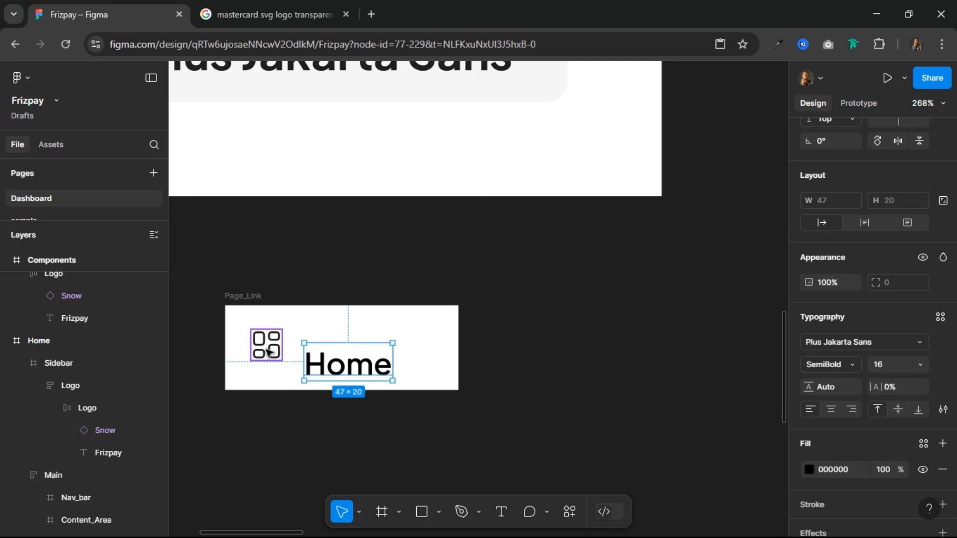
{"action": "left_click", "coordinate": [269, 352], "text": "shift"}
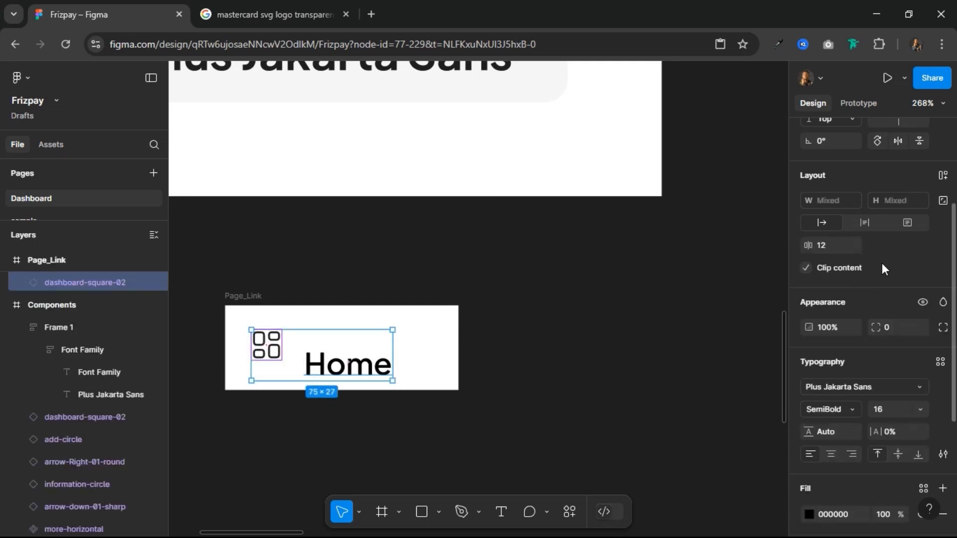
{"action": "scroll", "coordinate": [900, 200], "scroll_direction": "up", "scroll_amount": 3}
{"action": "left_click", "coordinate": [899, 208]}
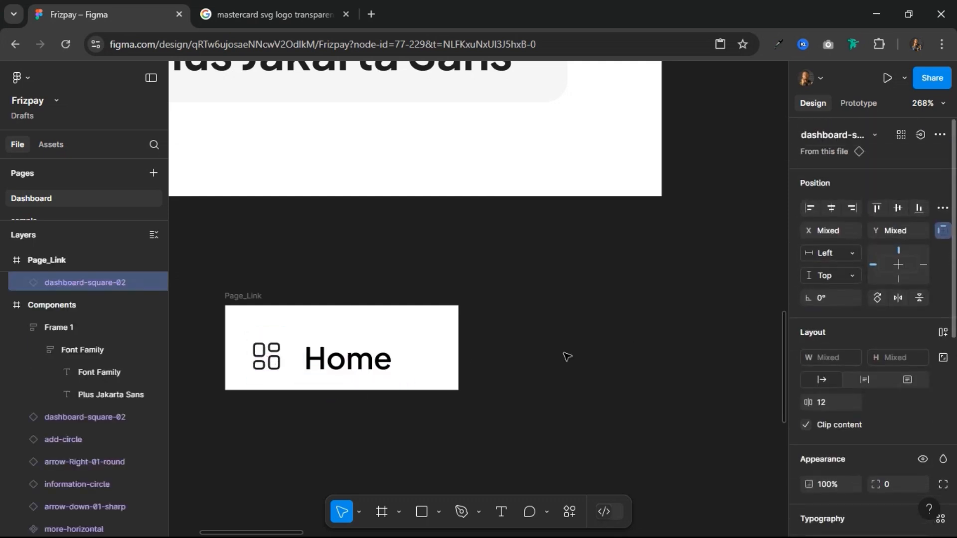
Step: Apply horizontal auto layout to the Page_Link frame with 12 vertical and 16 horizontal padding
{"action": "left_click", "coordinate": [259, 325]}
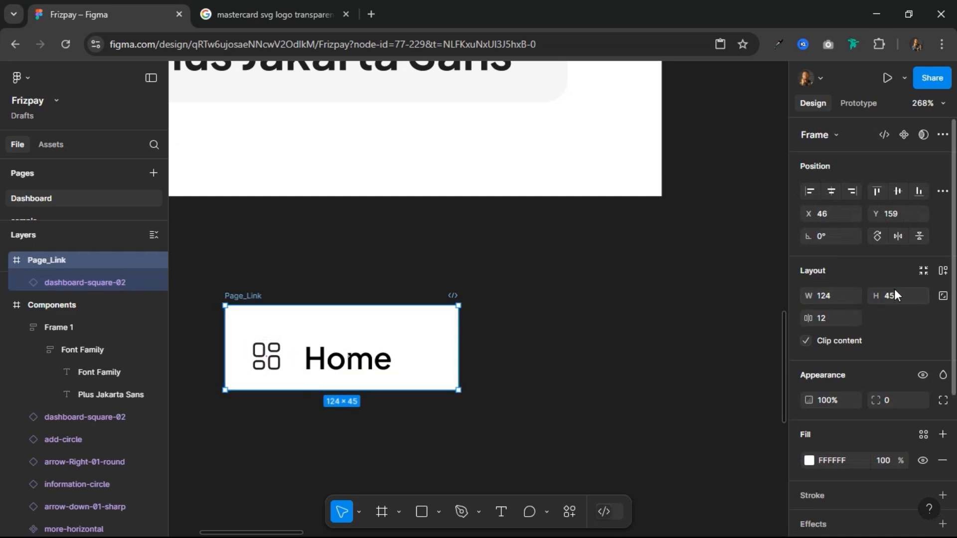
{"action": "left_click", "coordinate": [942, 272]}
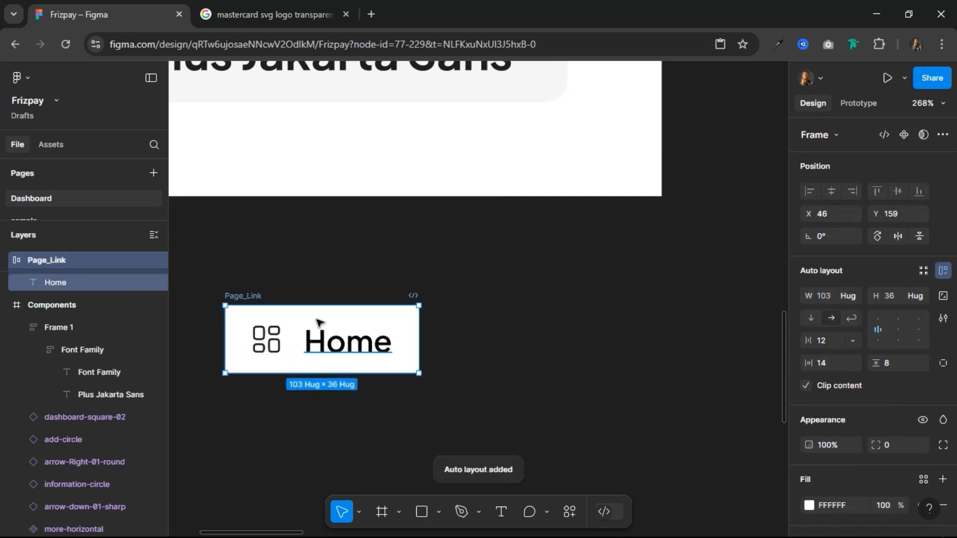
{"action": "left_click", "coordinate": [897, 358]}
{"action": "key", "text": "Return"}
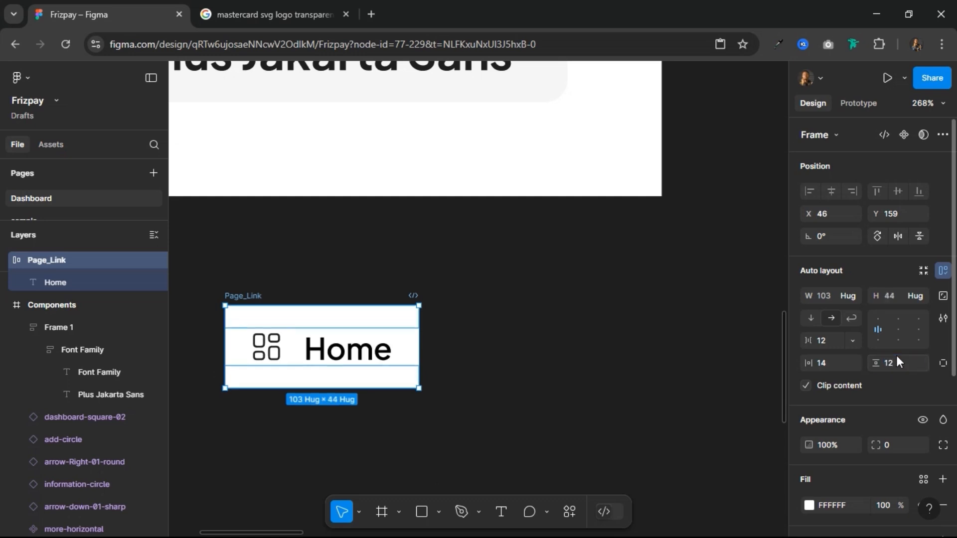
{"action": "left_click", "coordinate": [831, 364]}
{"action": "key", "text": "Return"}
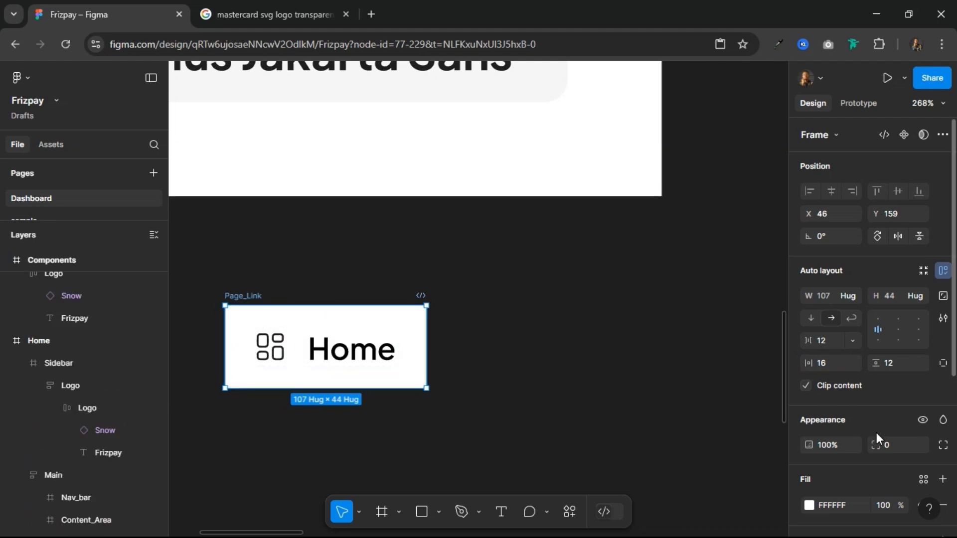
Step: Give the Page_Link frame a corner radius of 8 and move it to about X 55, Y 149
{"action": "type", "text": "8"}
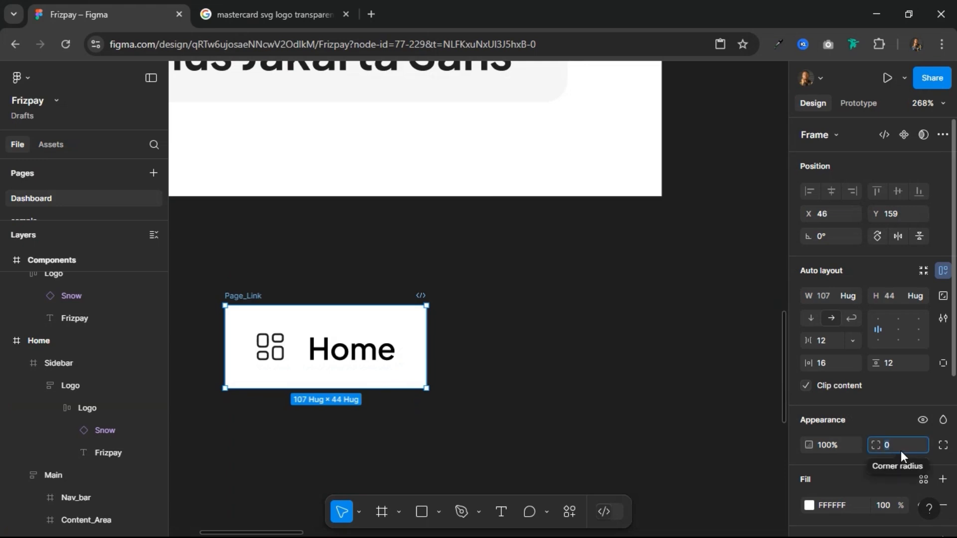
{"action": "key", "text": "Return"}
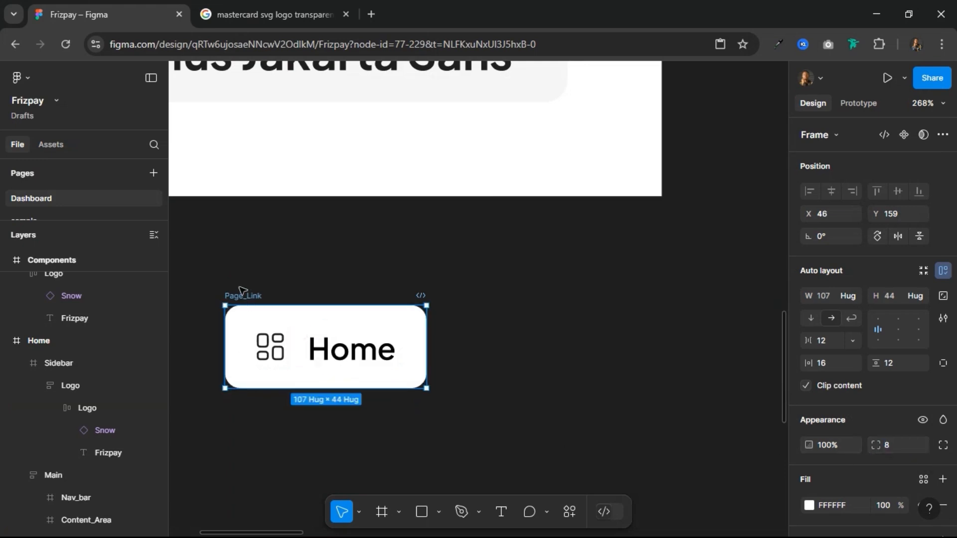
{"action": "left_click_drag", "start_coordinate": [254, 294], "coordinate": [272, 275]}
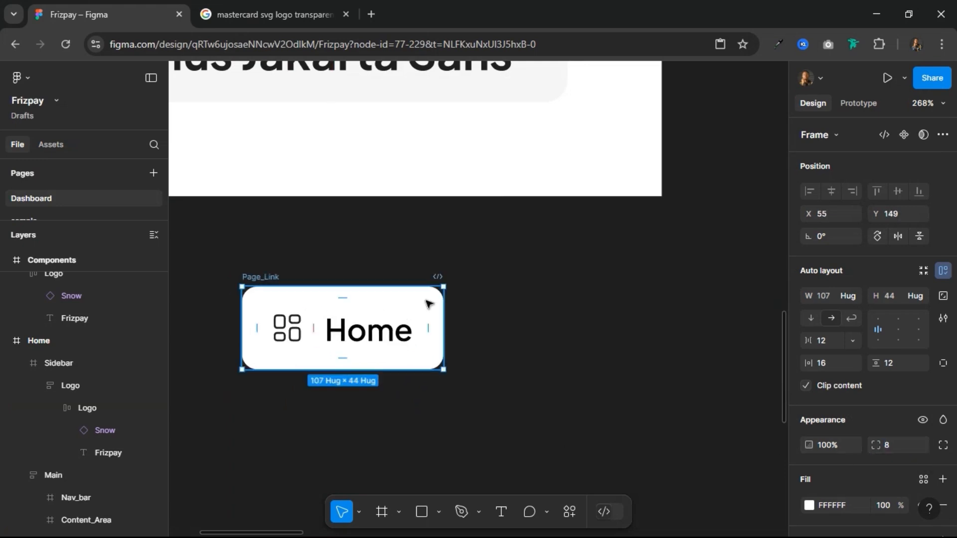
{"action": "scroll", "coordinate": [471, 337], "scroll_direction": "down", "scroll_amount": 1}
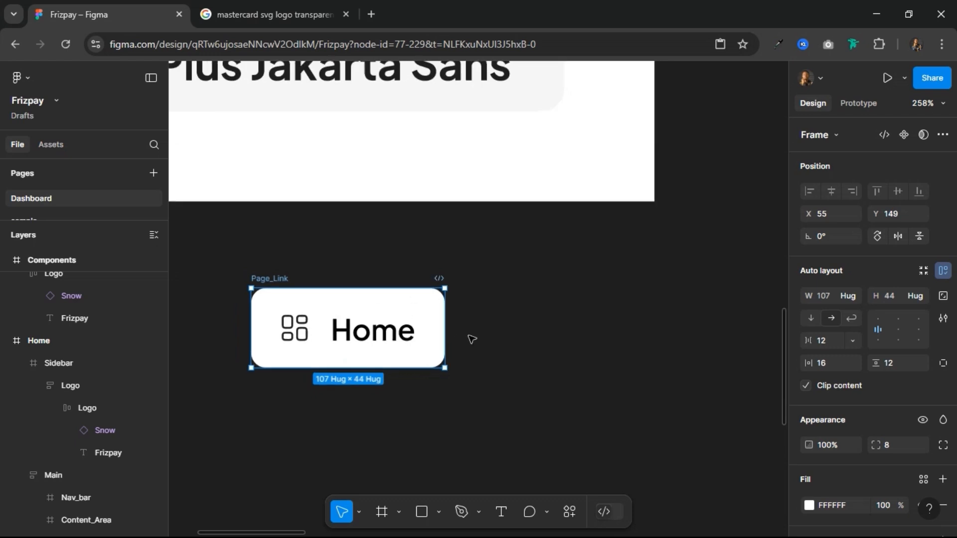
{"action": "scroll", "coordinate": [470, 338], "scroll_direction": "down", "scroll_amount": 2}
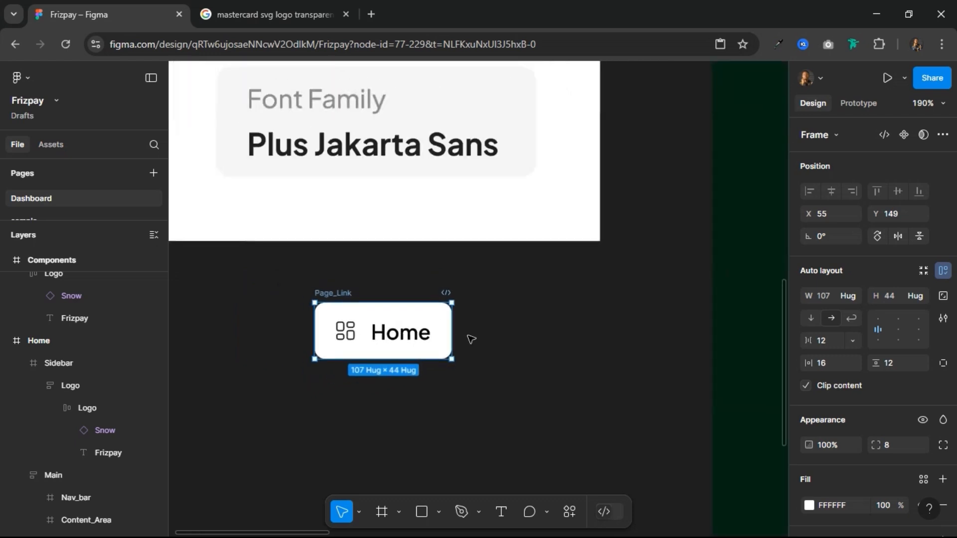
Step: Move the Page_Link frame into the sidebar below the Frizpay logo, at about X 34, Y 176
{"action": "scroll", "coordinate": [443, 413], "scroll_direction": "up", "scroll_amount": 3}
{"action": "scroll", "coordinate": [401, 443], "scroll_direction": "down", "scroll_amount": 3}
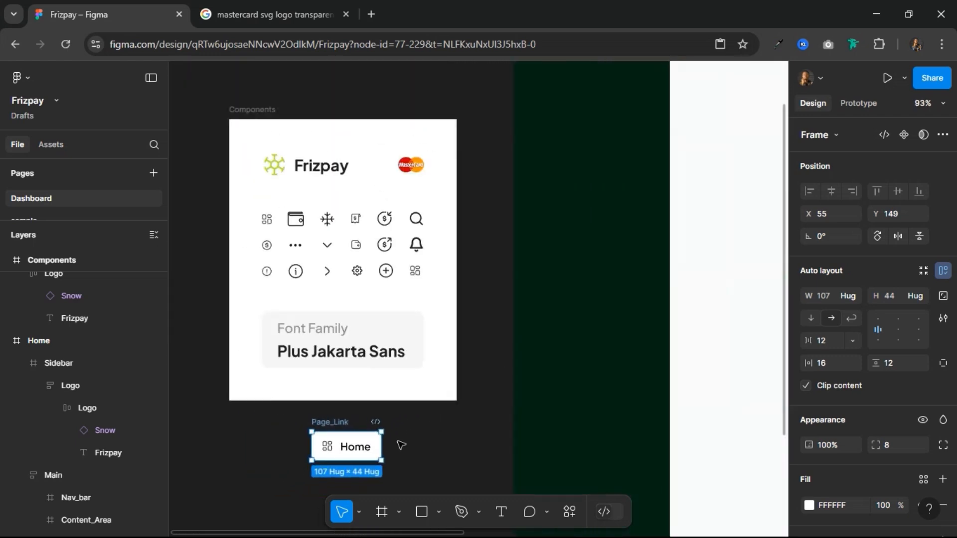
{"action": "left_click_drag", "start_coordinate": [331, 424], "coordinate": [553, 113]}
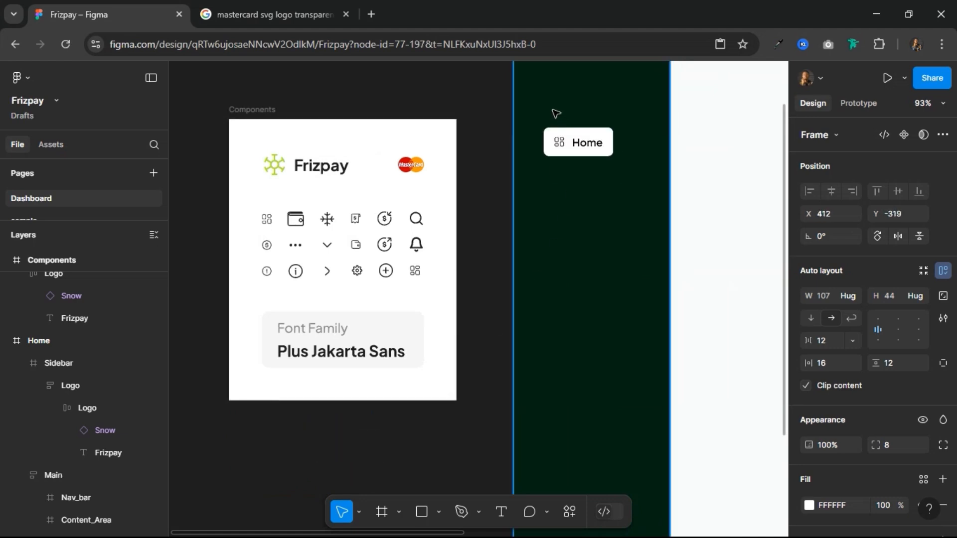
{"action": "scroll", "coordinate": [687, 149], "scroll_direction": "up", "scroll_amount": 1}
{"action": "scroll", "coordinate": [687, 148], "scroll_direction": "up", "scroll_amount": 3}
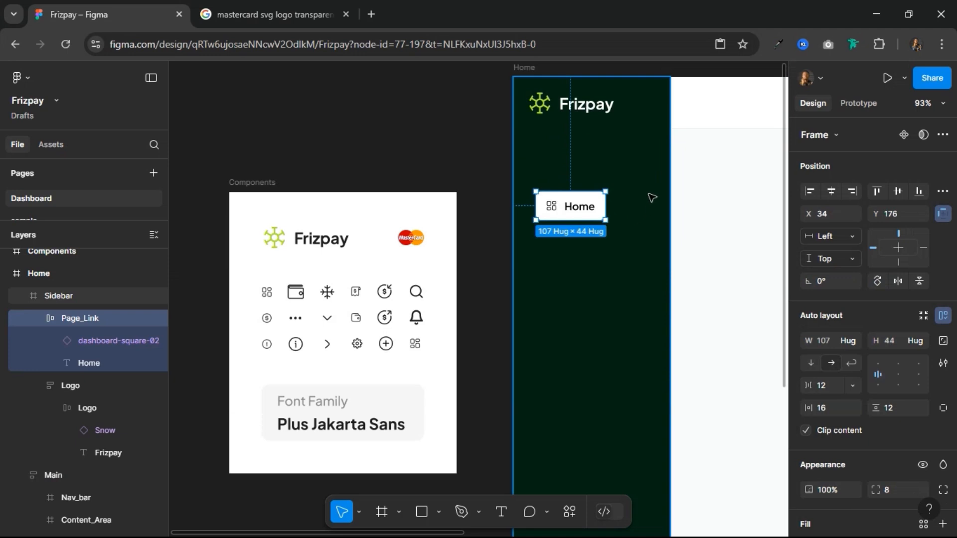
Step: Draw a frame about 240 × 308 around the sidebar's Page_Link, spanning the sidebar's width, and rename it Links
{"action": "left_click", "coordinate": [382, 512]}
{"action": "mouse_move", "coordinate": [514, 173]}
{"action": "left_mouse_down"}
{"action": "mouse_move", "coordinate": [672, 238]}
{"action": "mouse_move", "coordinate": [670, 373]}
{"action": "left_mouse_up"}
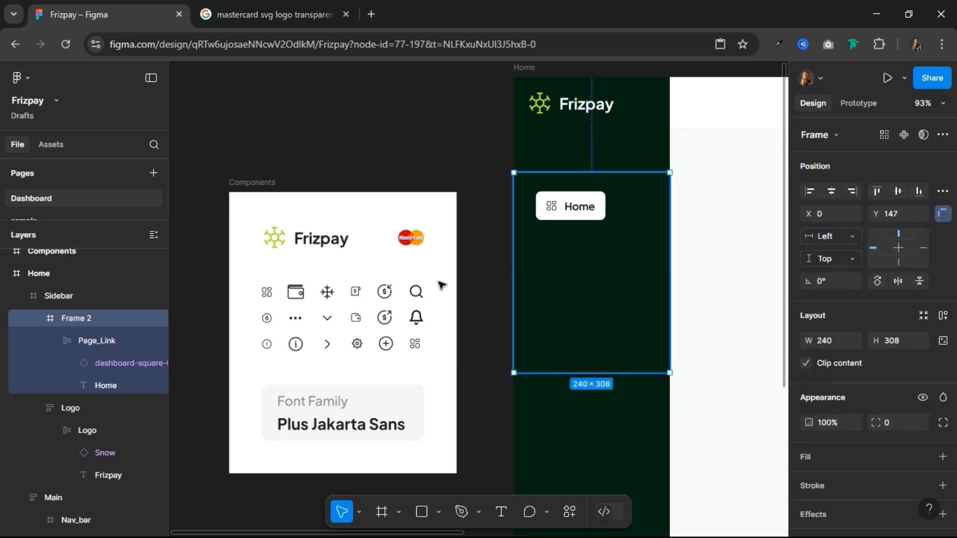
{"action": "left_click", "coordinate": [97, 341]}
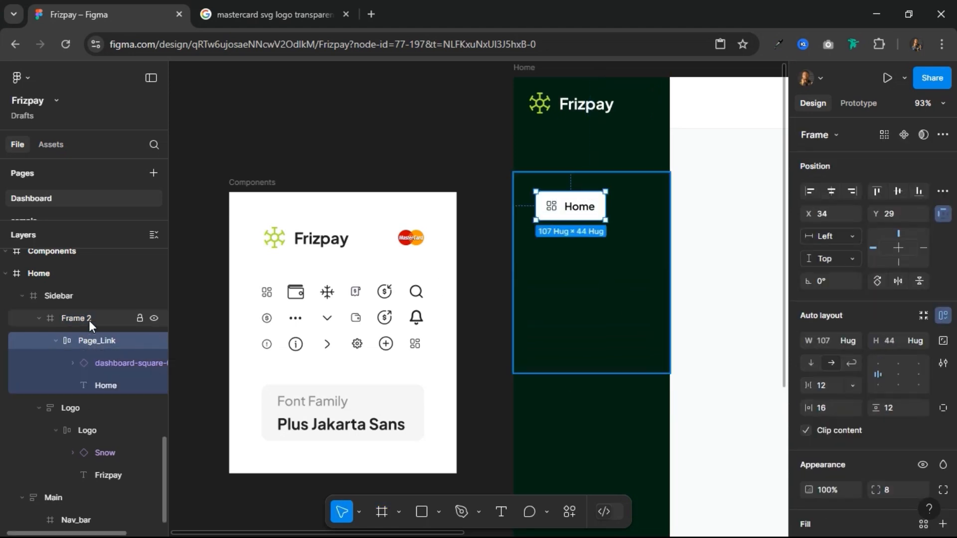
{"action": "double_click", "coordinate": [89, 321]}
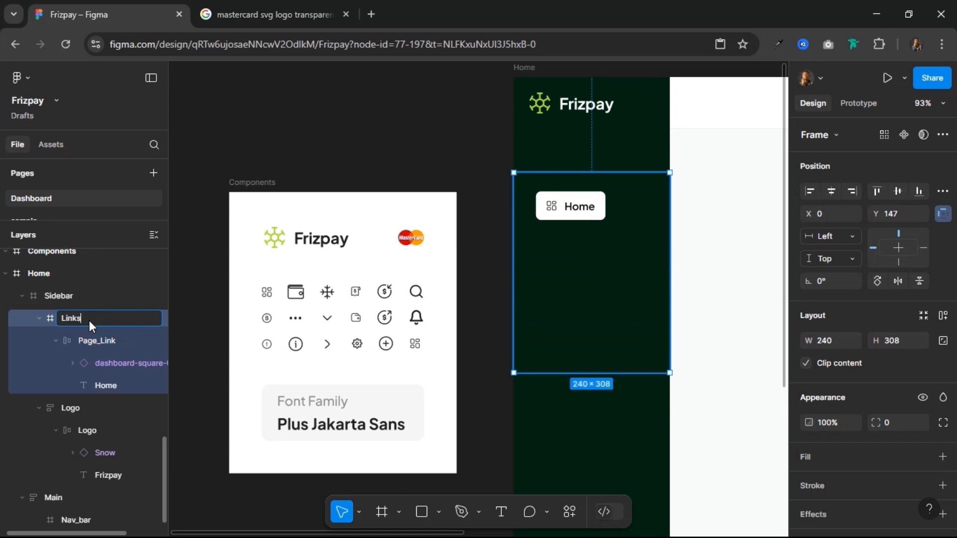
{"action": "key", "text": "Return"}
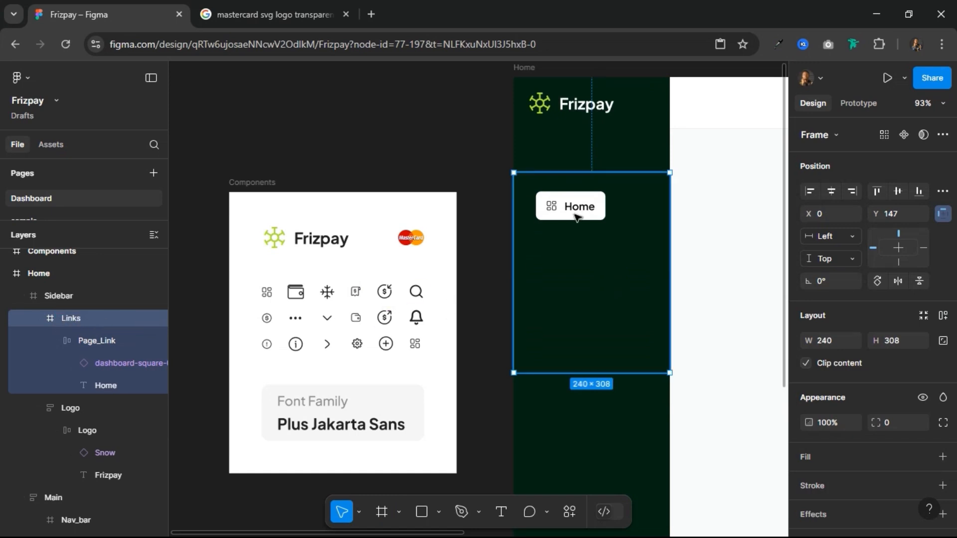
Step: Apply vertical auto layout to the Links frame, widen it to 240, and set 16 horizontal and 0 vertical padding
{"action": "left_click", "coordinate": [943, 316]}
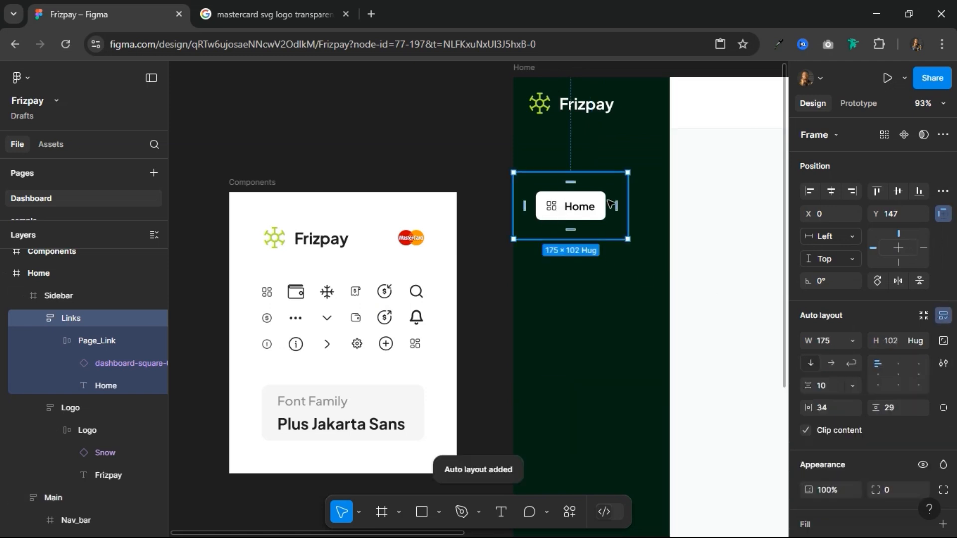
{"action": "left_click_drag", "start_coordinate": [628, 206], "coordinate": [668, 206]}
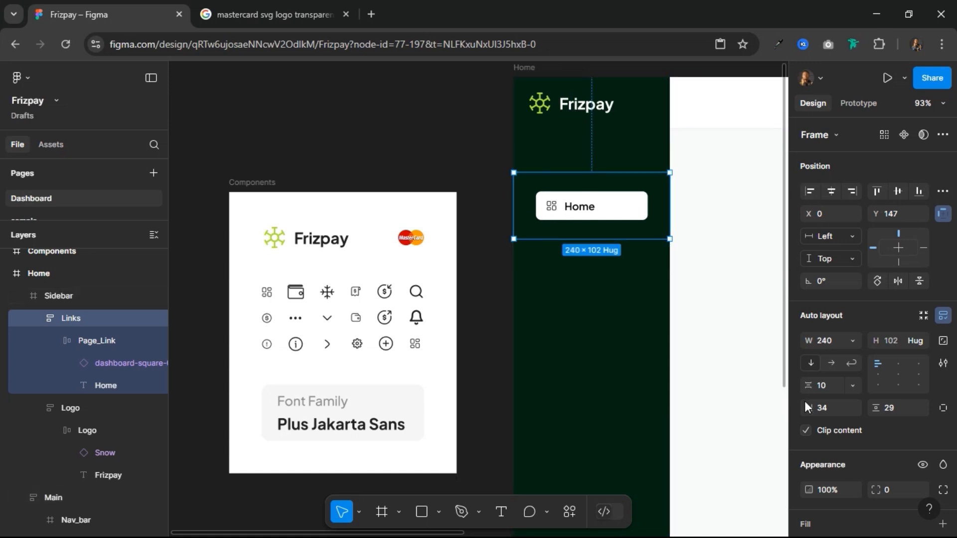
{"action": "left_click", "coordinate": [836, 409]}
{"action": "type", "text": "16"}
{"action": "key", "text": "Return"}
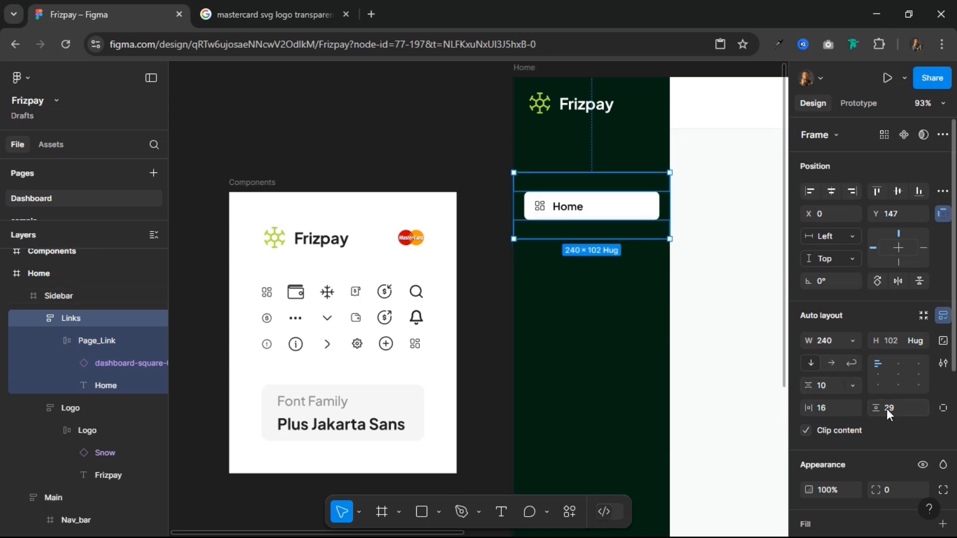
{"action": "left_click", "coordinate": [902, 409]}
{"action": "type", "text": "0"}
{"action": "key", "text": "Return"}
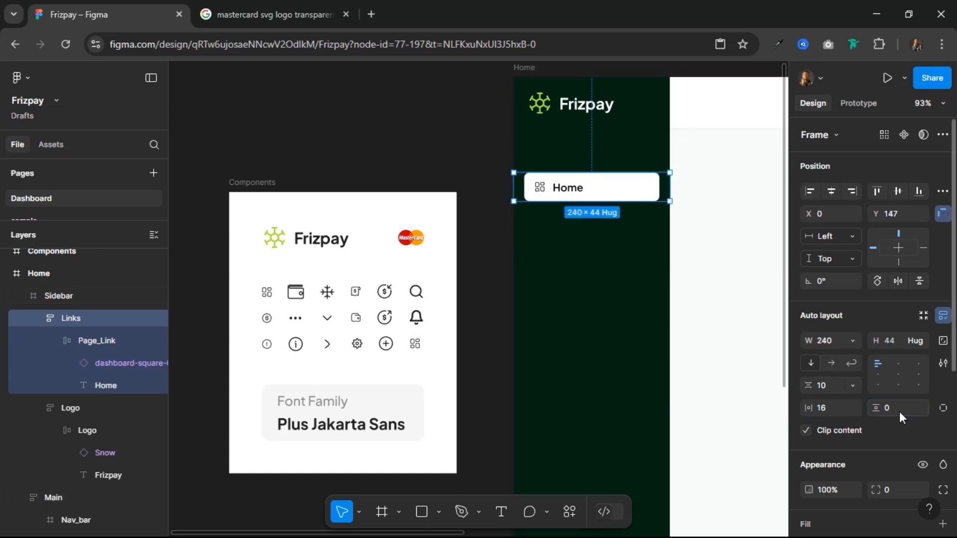
Step: Duplicate the Page_Link inside the Links frame and set the vertical gap between the links to 8
{"action": "left_click", "coordinate": [615, 194]}
{"action": "key", "text": "ctrl+d"}
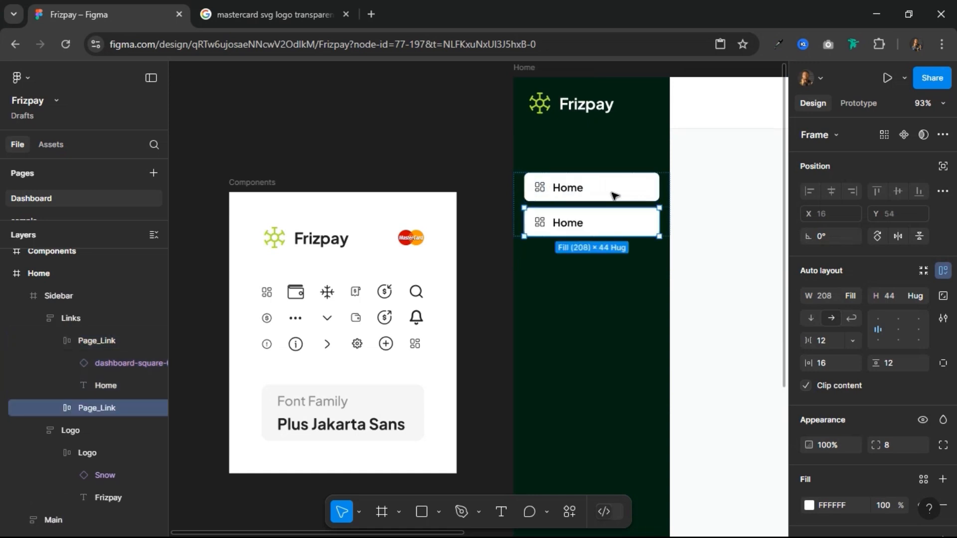
{"action": "left_click", "coordinate": [518, 194]}
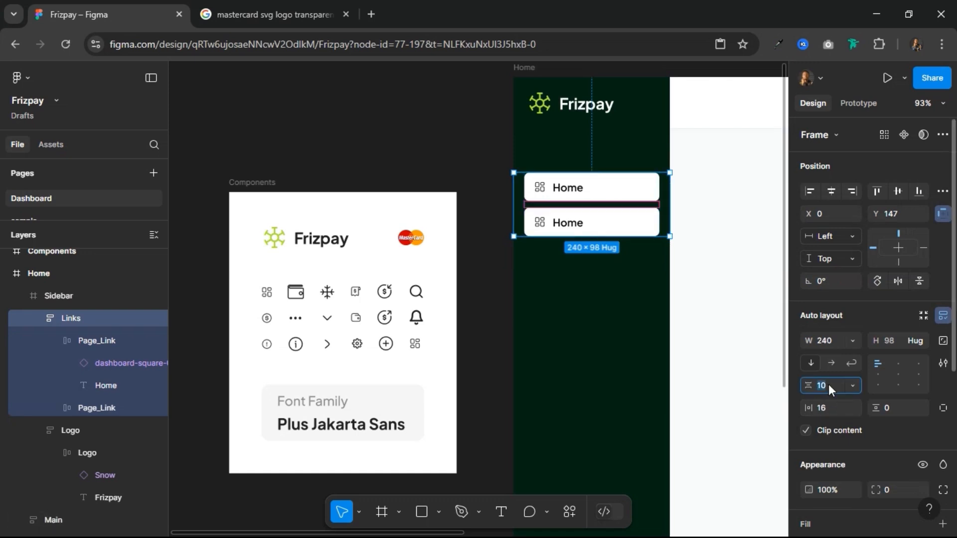
{"action": "type", "text": "8"}
{"action": "key", "text": "Return"}
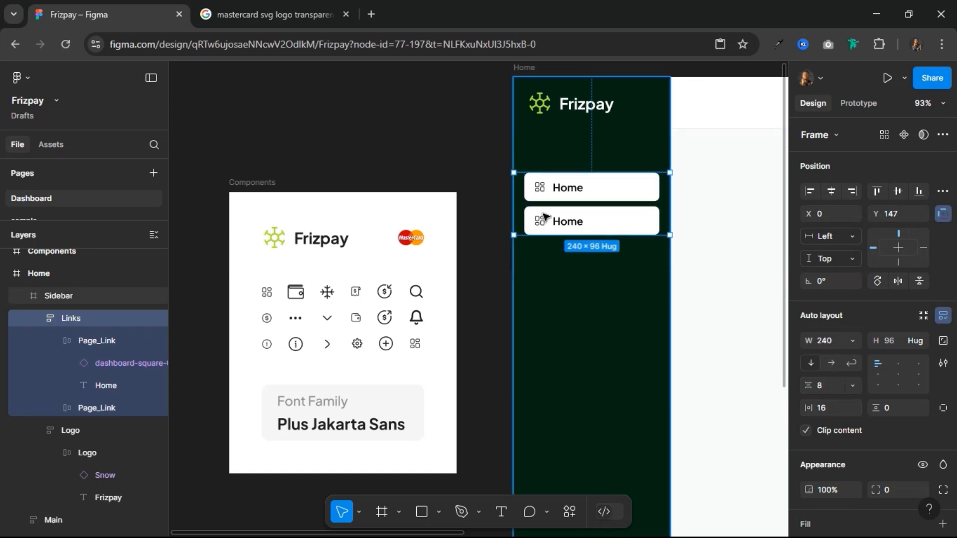
Step: Place a copy of the first Page_Link on the empty canvas above the Components frame, at about X 82, Y -509
{"action": "scroll", "coordinate": [702, 183], "scroll_direction": "right", "scroll_amount": 4}
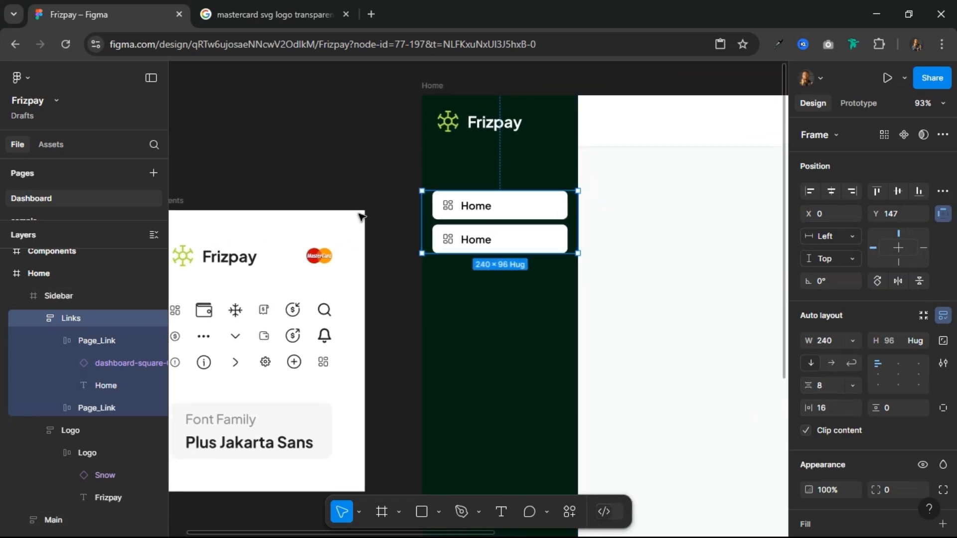
{"action": "scroll", "coordinate": [412, 227], "scroll_direction": "down", "scroll_amount": 5, "text": "ctrl"}
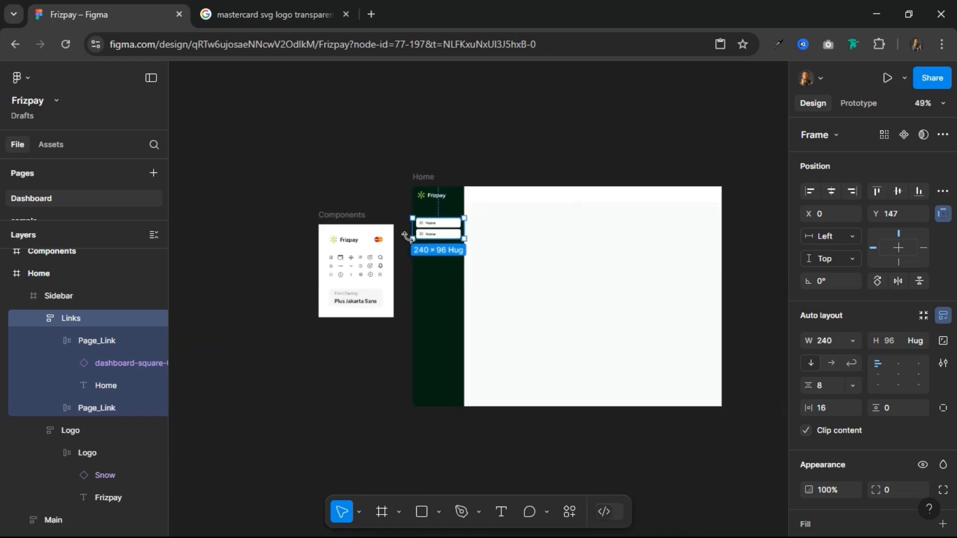
{"action": "left_click", "coordinate": [493, 144]}
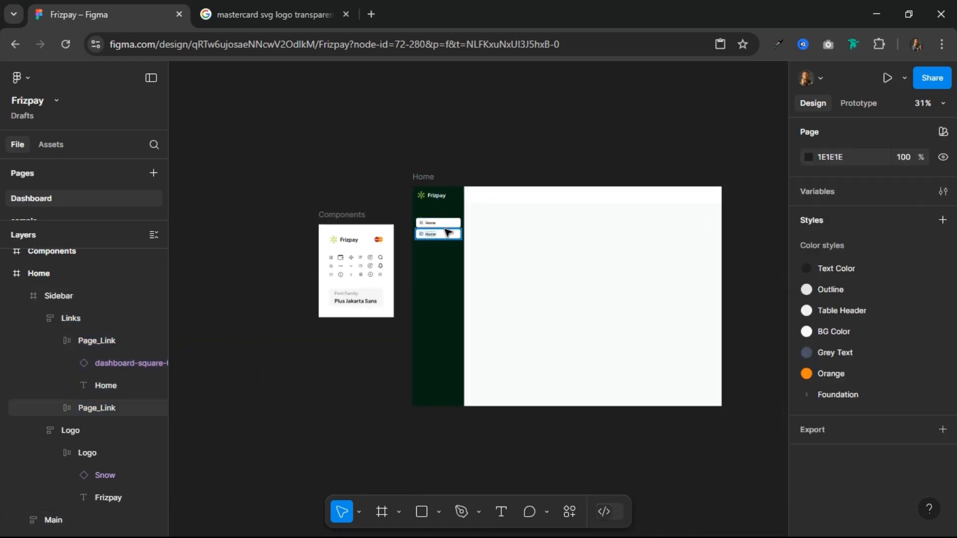
{"action": "scroll", "coordinate": [446, 232], "scroll_direction": "up", "scroll_amount": 10}
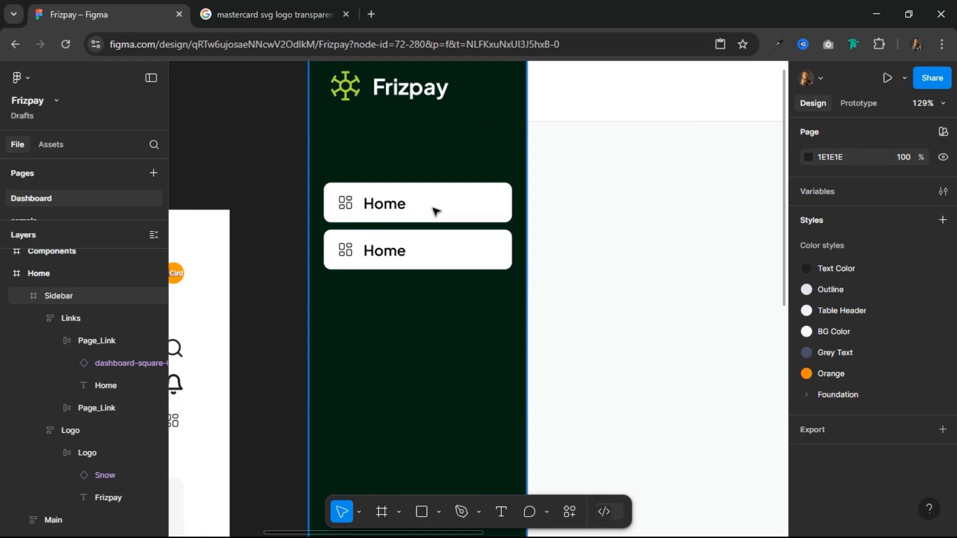
{"action": "double_click", "coordinate": [436, 211]}
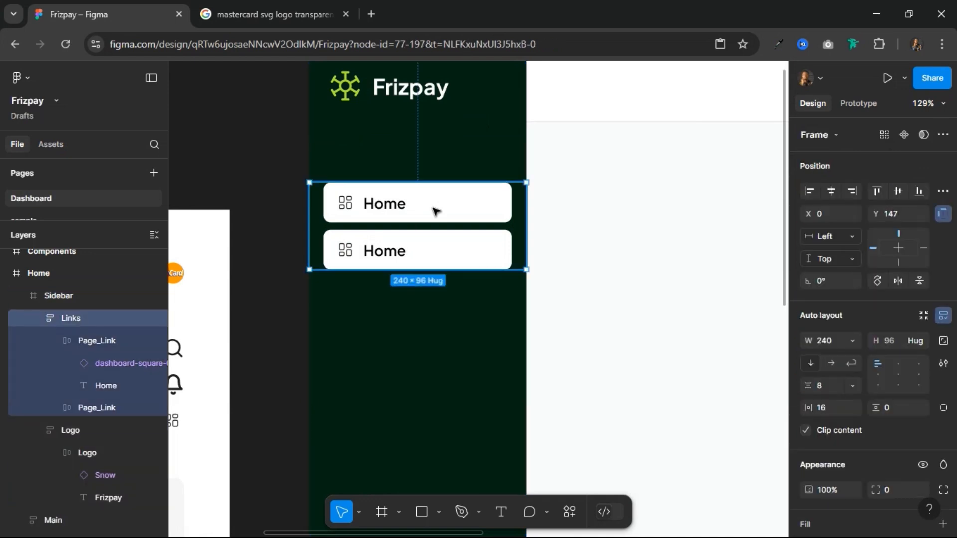
{"action": "left_click", "coordinate": [435, 210]}
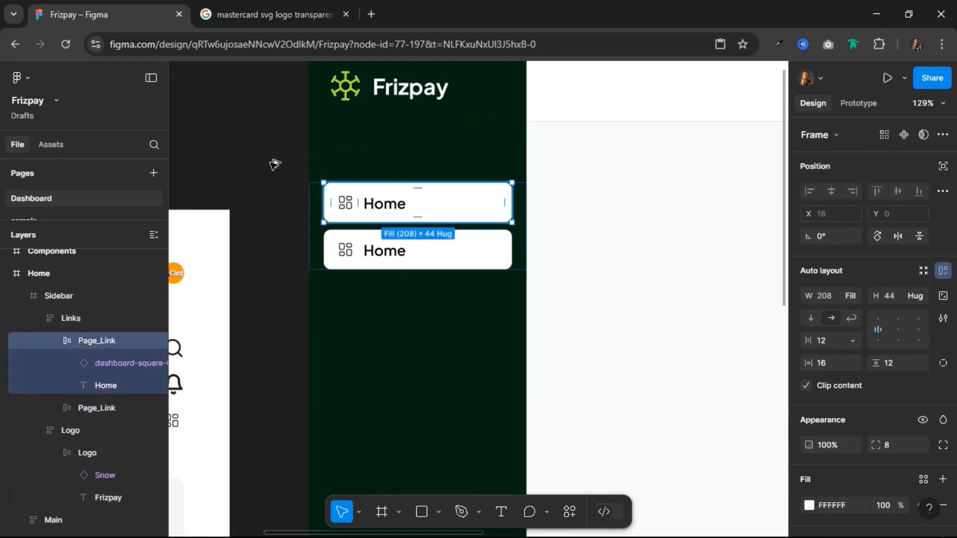
{"action": "left_click_drag", "start_coordinate": [203, 124], "coordinate": [189, 116]}
{"action": "scroll", "coordinate": [258, 198], "scroll_direction": "up", "scroll_amount": 2}
{"action": "scroll", "coordinate": [259, 199], "scroll_direction": "left", "scroll_amount": 4}
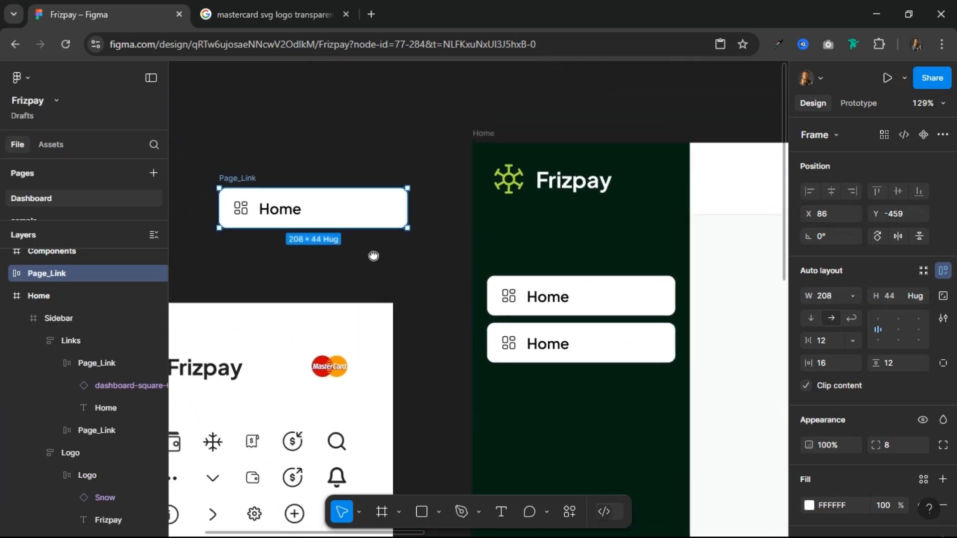
{"action": "left_click_drag", "start_coordinate": [260, 197], "coordinate": [256, 149]}
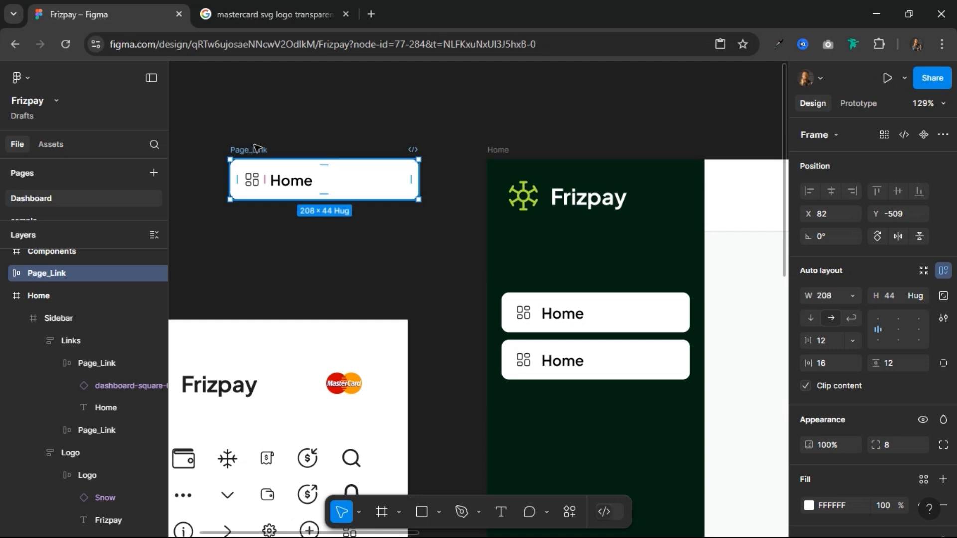
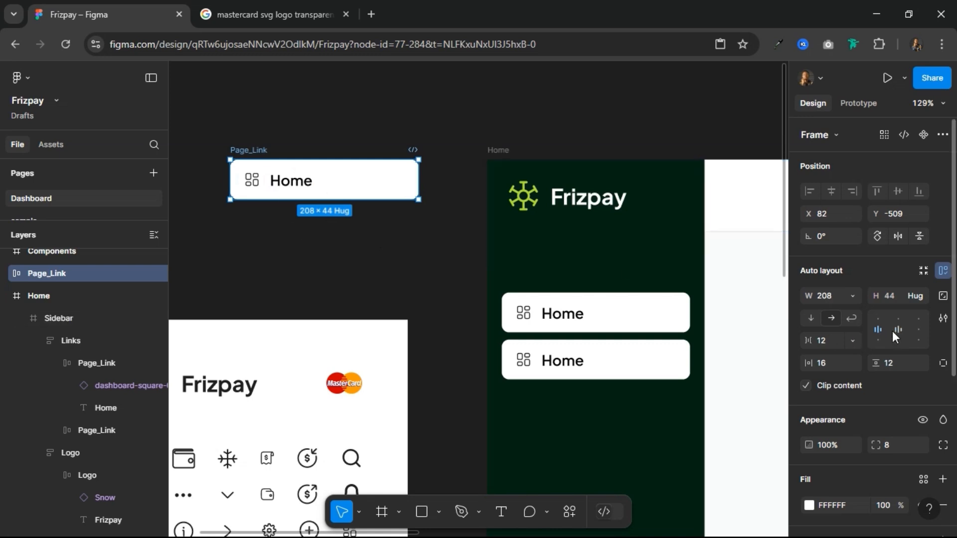
Step: Fill the Page_Link copy above the Components frame with the yellow-800 colour style
{"action": "scroll", "coordinate": [893, 331], "scroll_direction": "down", "scroll_amount": 5}
{"action": "left_click", "coordinate": [922, 270]}
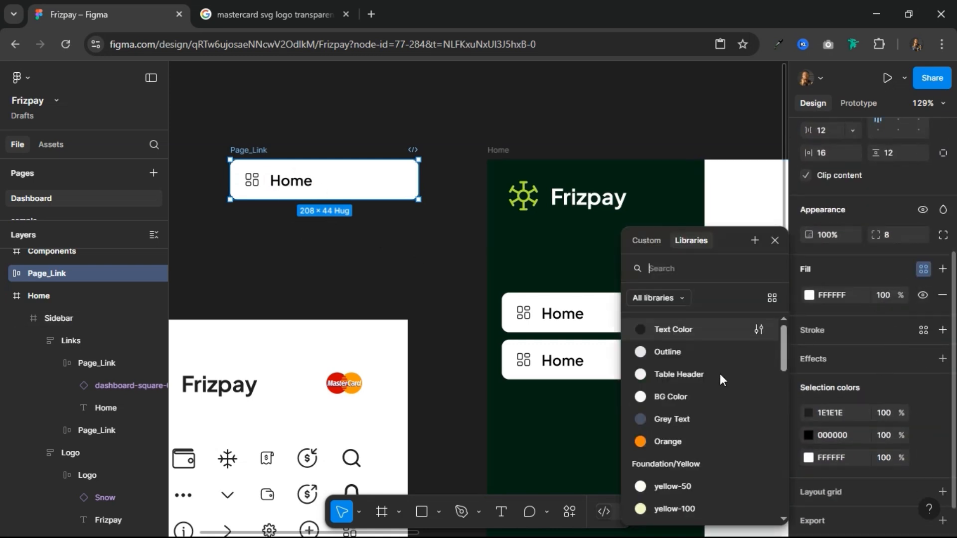
{"action": "scroll", "coordinate": [693, 404], "scroll_direction": "down", "scroll_amount": 5}
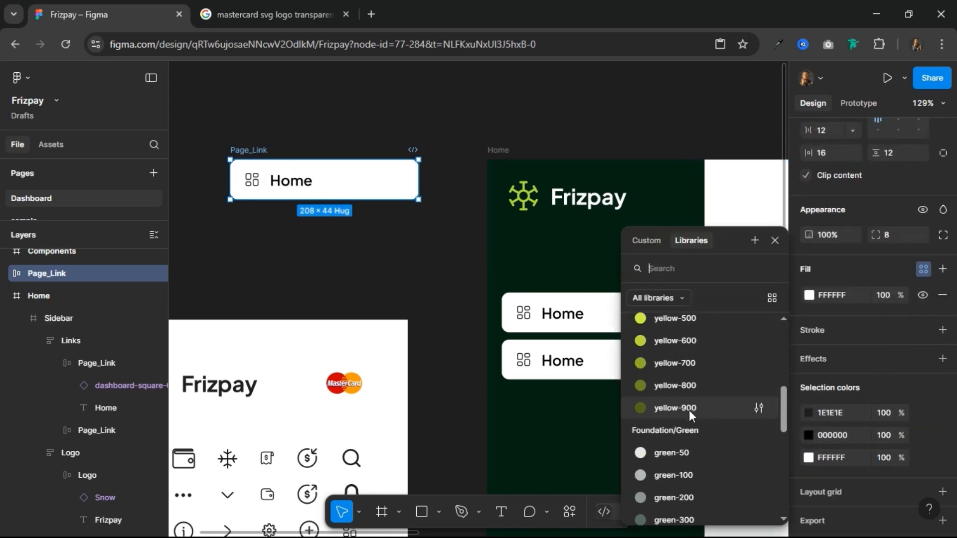
{"action": "left_click", "coordinate": [690, 413]}
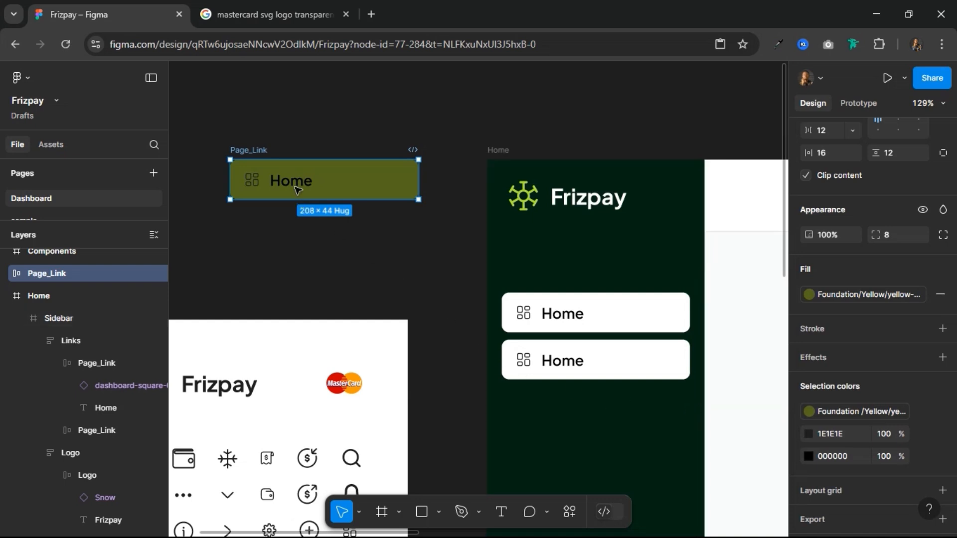
{"action": "left_click", "coordinate": [871, 411]}
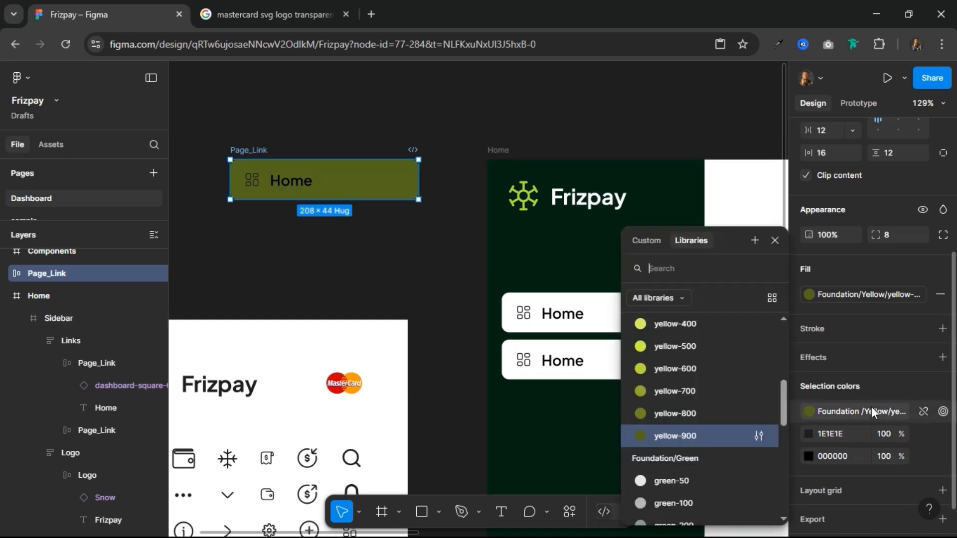
{"action": "left_click", "coordinate": [673, 414]}
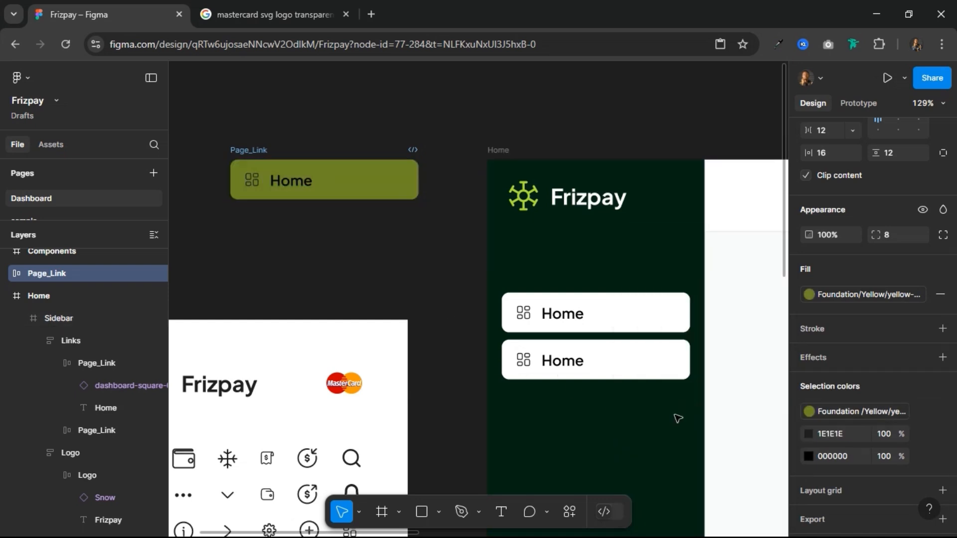
Step: Recolour the Page_Link copy's icon and Home text white, and apply the yellow-50 colour style to both
{"action": "left_click", "coordinate": [851, 438]}
{"action": "type", "text": "f"}
{"action": "key", "text": "Return"}
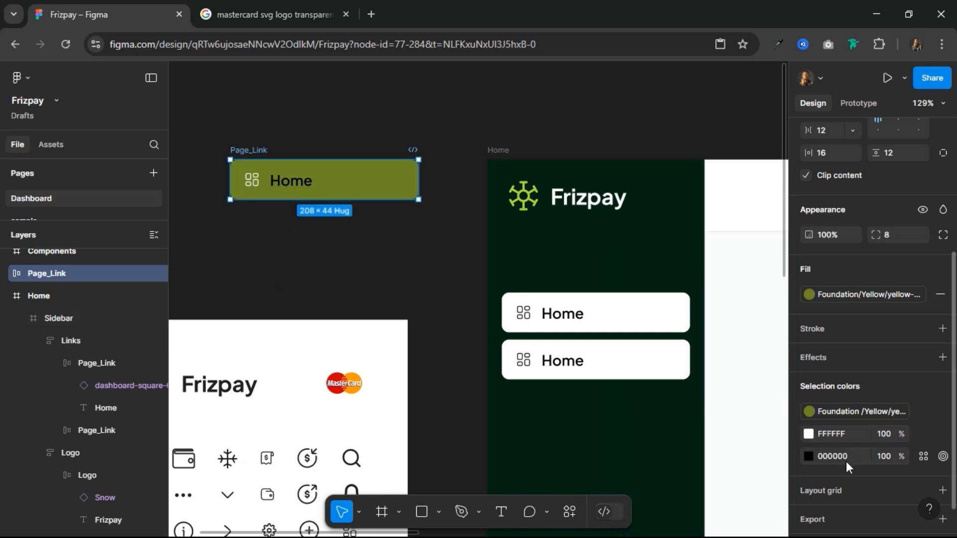
{"action": "left_click", "coordinate": [853, 458]}
{"action": "type", "text": "f"}
{"action": "key", "text": "Return"}
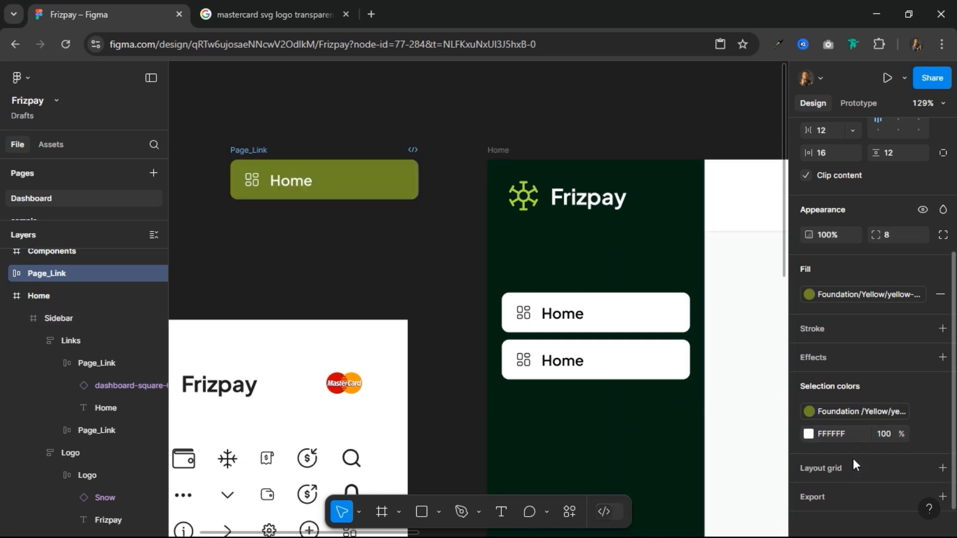
{"action": "left_click", "coordinate": [924, 434]}
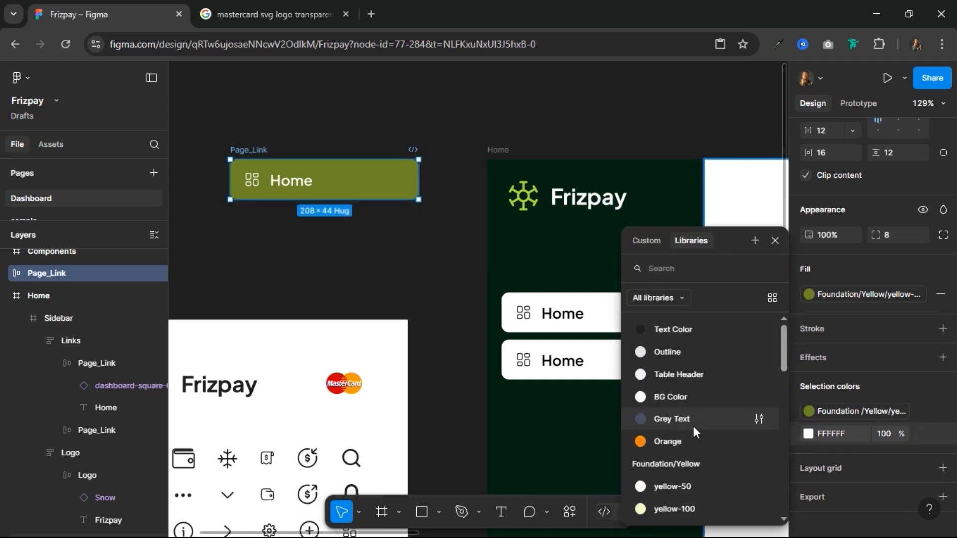
{"action": "scroll", "coordinate": [695, 429], "scroll_direction": "down", "scroll_amount": 3}
{"action": "scroll", "coordinate": [695, 433], "scroll_direction": "up", "scroll_amount": 2}
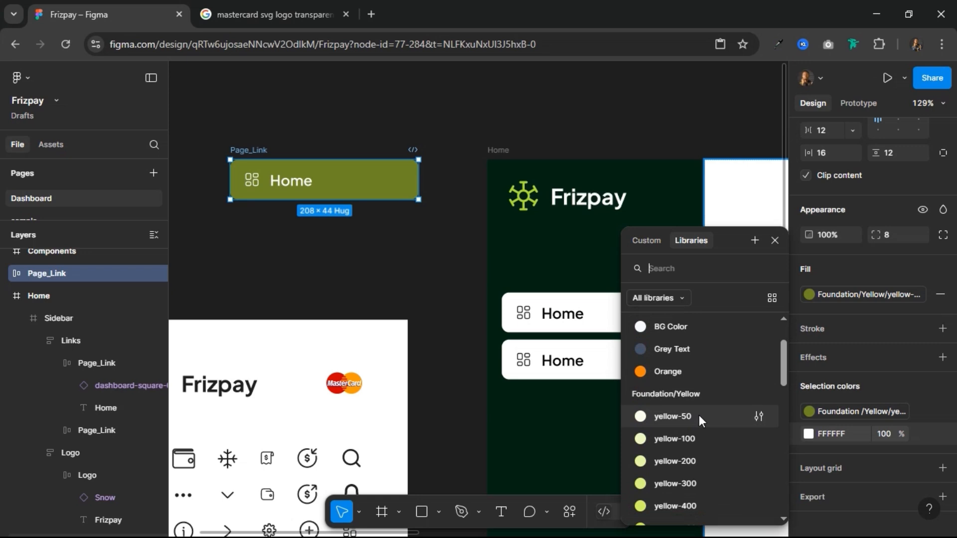
{"action": "left_click", "coordinate": [700, 417]}
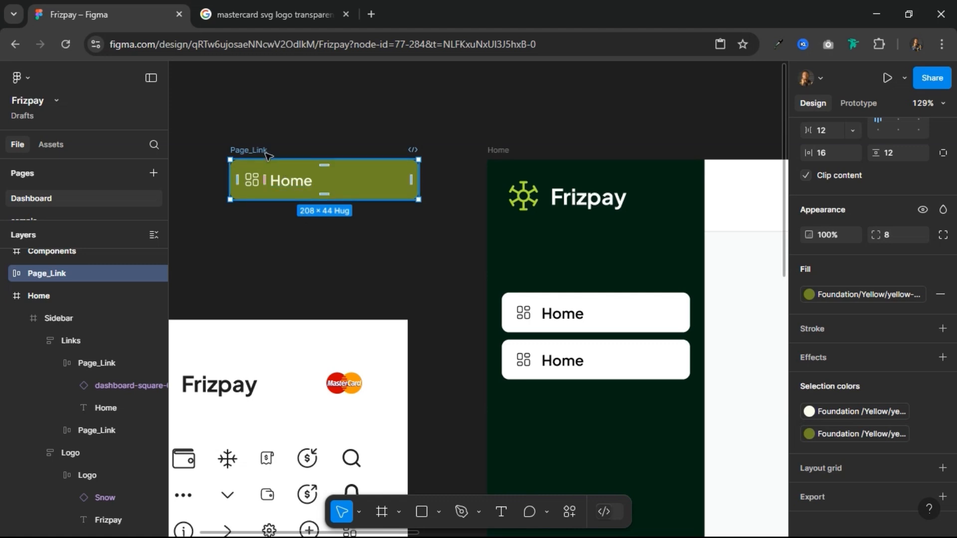
Step: Turn the Page_Link copy into a component, add a second variant below it and remove that variant's fill
{"action": "scroll", "coordinate": [918, 173], "scroll_direction": "up", "scroll_amount": 4}
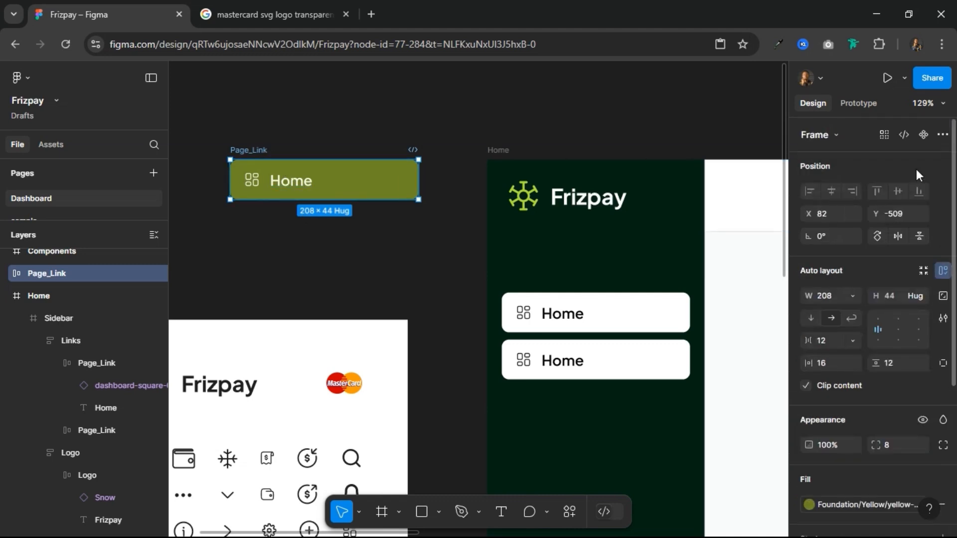
{"action": "left_click", "coordinate": [918, 131]}
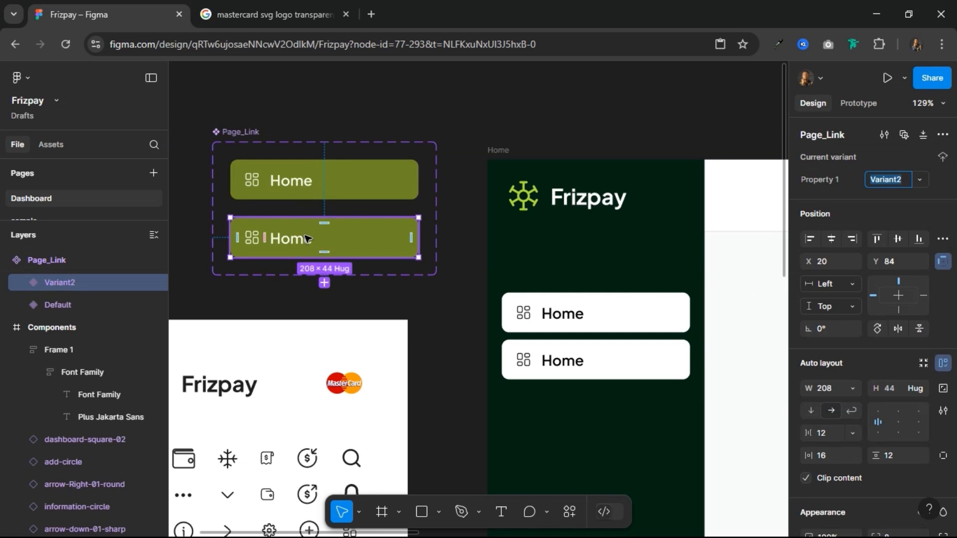
{"action": "scroll", "coordinate": [880, 374], "scroll_direction": "down", "scroll_amount": 5}
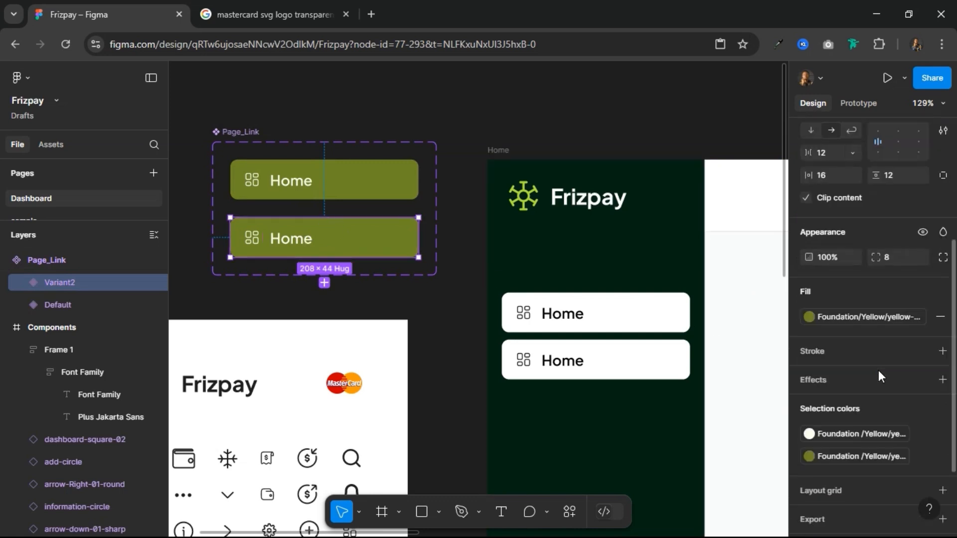
{"action": "left_click", "coordinate": [940, 318]}
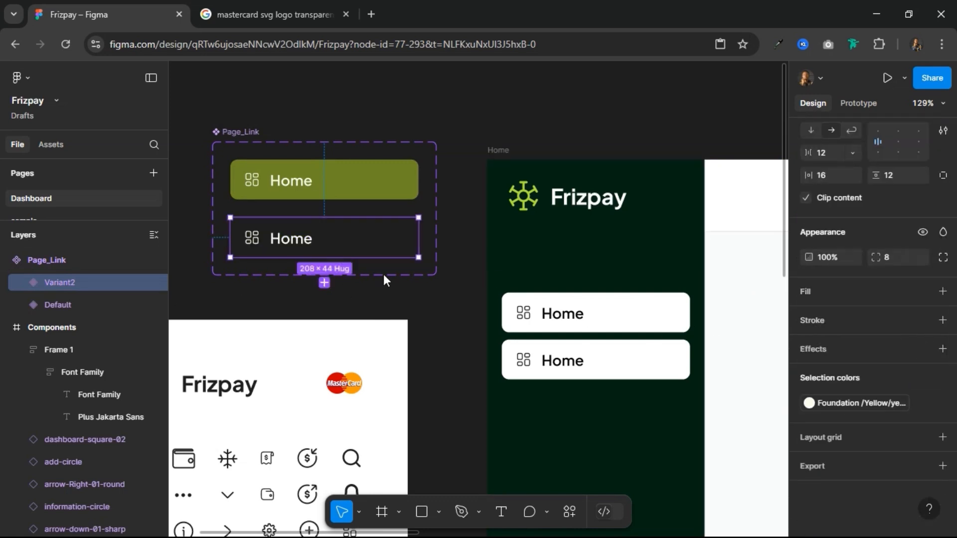
{"action": "left_click", "coordinate": [367, 188]}
{"action": "left_click", "coordinate": [366, 246]}
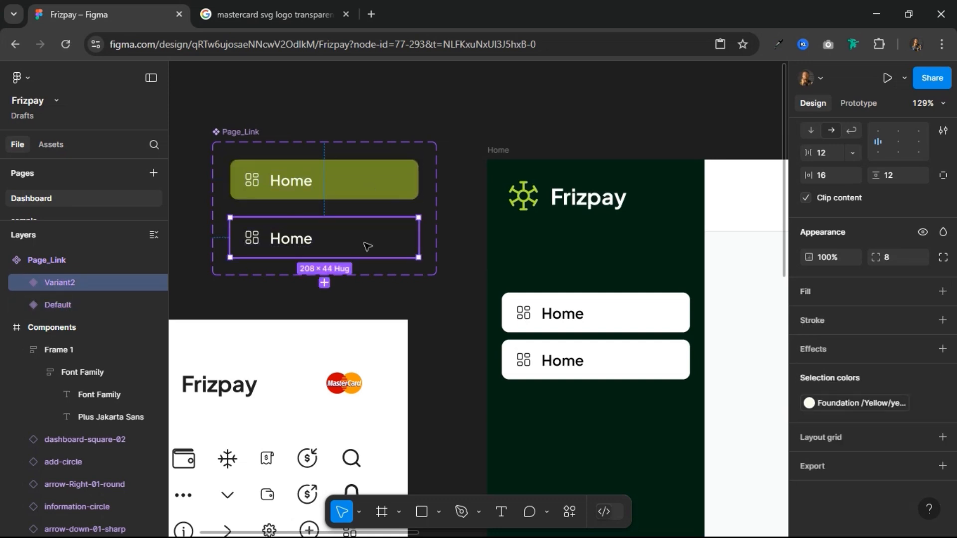
Step: Rename the olive-filled default variant of the Page_Link component to Active
{"action": "left_click", "coordinate": [357, 183]}
{"action": "double_click", "coordinate": [66, 306]}
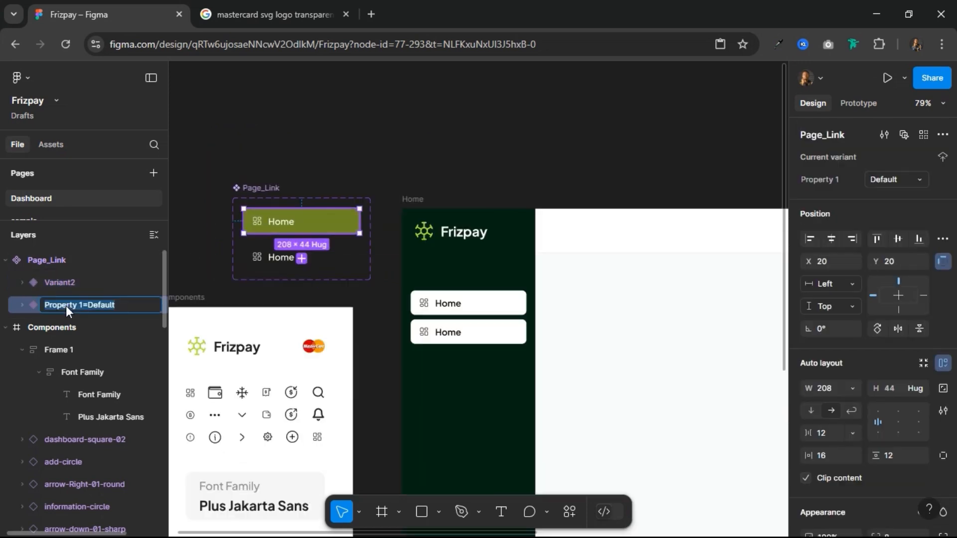
{"action": "key", "text": "Right"}
{"action": "key", "text": "BackSpace"}
{"action": "key", "text": "BackSpace"}
{"action": "key", "text": "BackSpace"}
{"action": "key", "text": "BackSpace"}
{"action": "key", "text": "BackSpace"}
{"action": "key", "text": "BackSpace"}
{"action": "key", "text": "BackSpace"}
{"action": "type", "text": "Active"}
{"action": "key", "text": "Return"}
Step: Rename the unfilled Page_Link variant to Inactive and reorder the layers so Active sits above it
{"action": "left_click", "coordinate": [76, 283]}
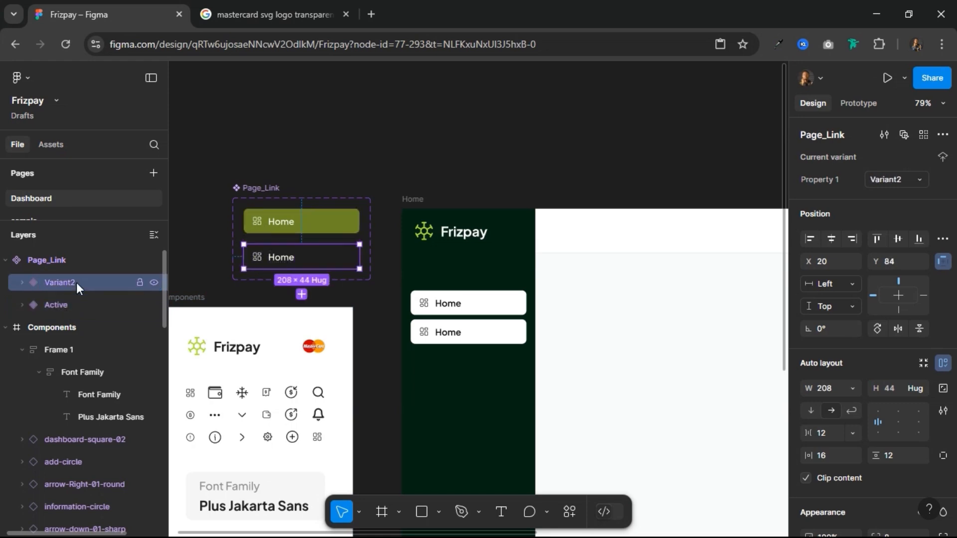
{"action": "double_click", "coordinate": [77, 282]}
{"action": "key", "text": "Right"}
{"action": "key", "text": "BackSpace"}
{"action": "key", "text": "BackSpace"}
{"action": "key", "text": "BackSpace"}
{"action": "key", "text": "BackSpace"}
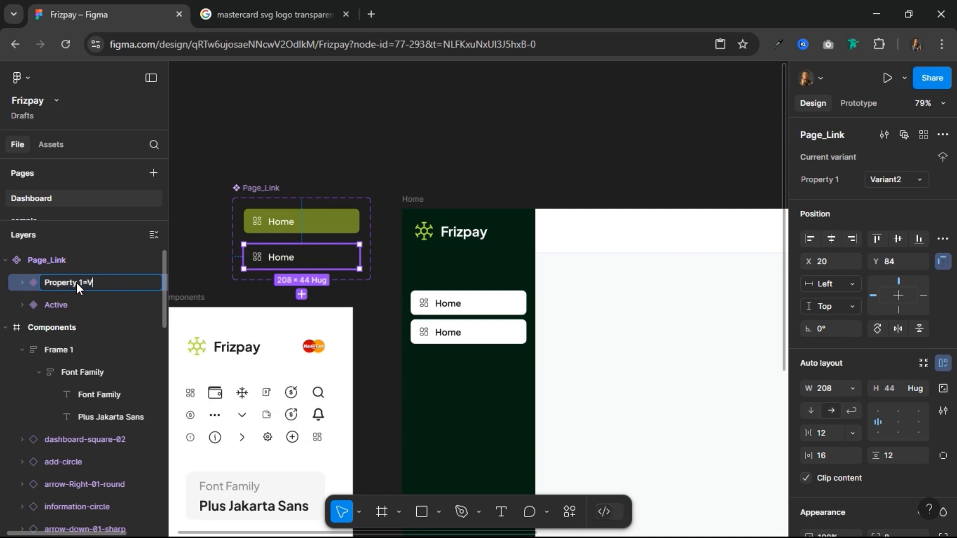
{"action": "type", "text": "Inactive"}
{"action": "key", "text": "Return"}
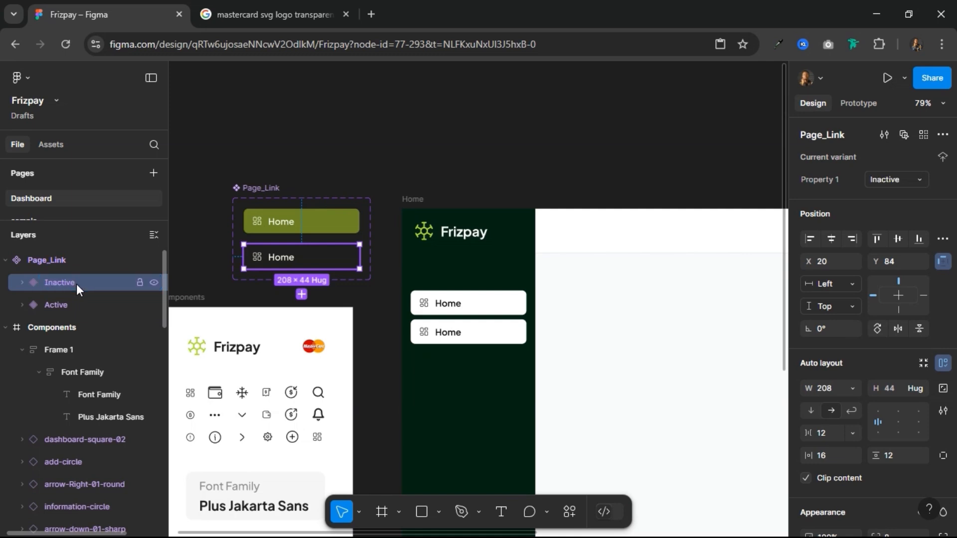
{"action": "left_click_drag", "start_coordinate": [75, 307], "coordinate": [85, 270]}
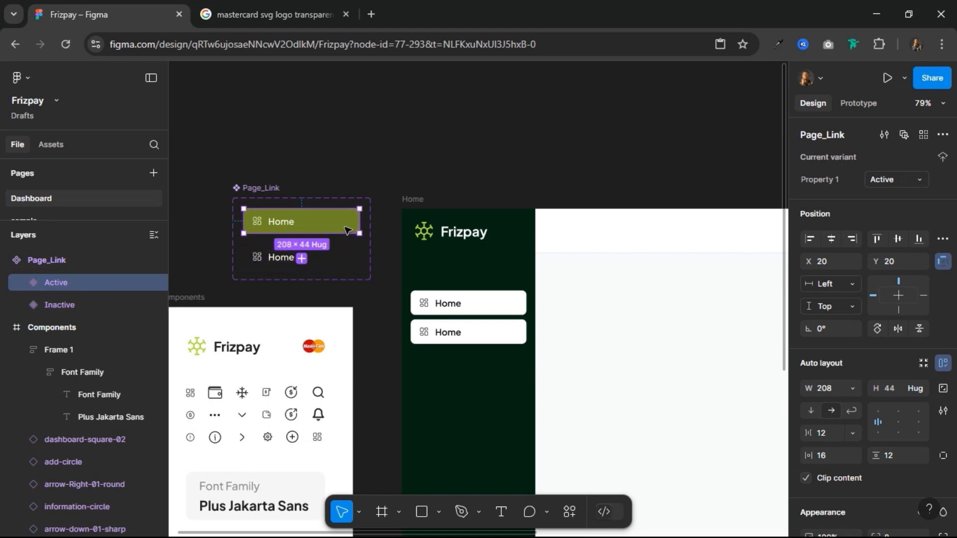
Step: Replace both white page links in the sidebar with copies of the Active Page_Link variant
{"action": "left_click", "coordinate": [470, 301]}
{"action": "double_click", "coordinate": [468, 301]}
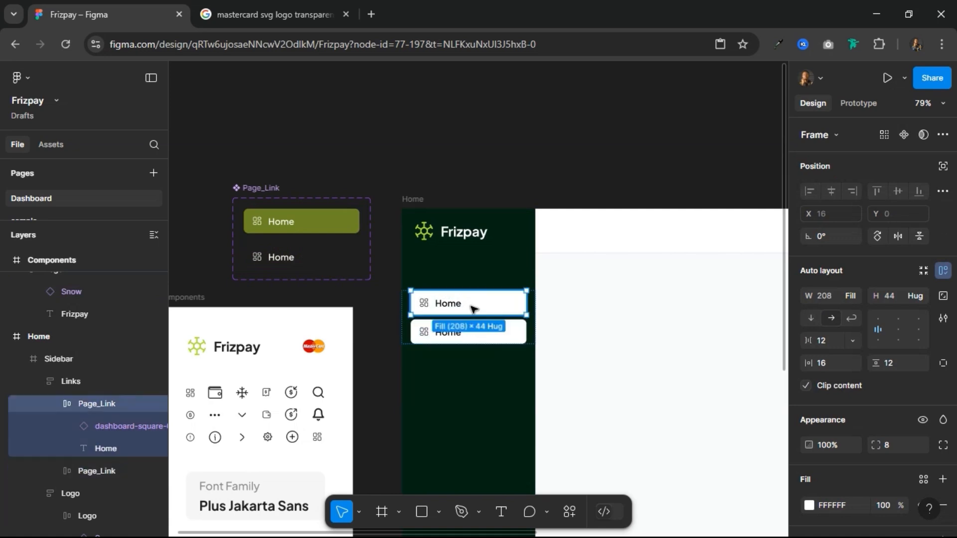
{"action": "right_click", "coordinate": [471, 307]}
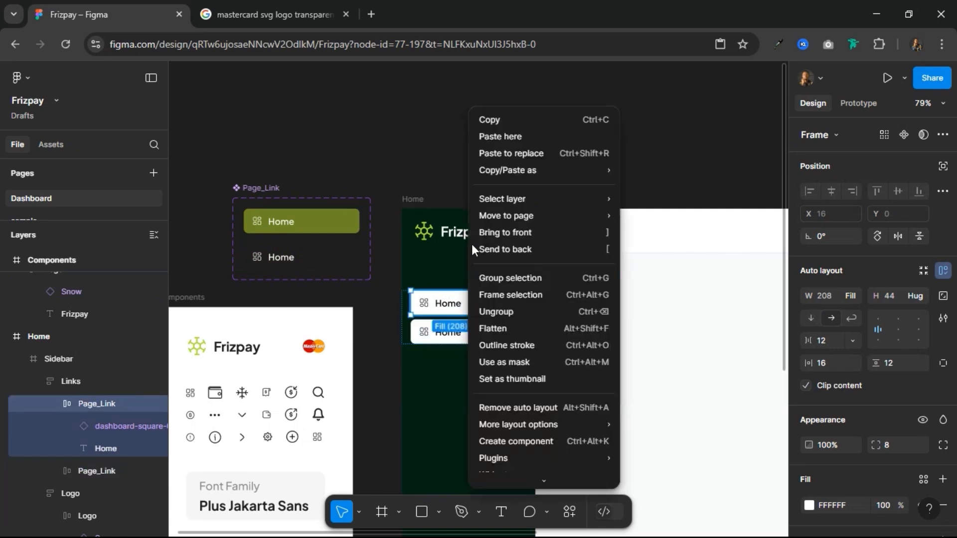
{"action": "left_click", "coordinate": [501, 156]}
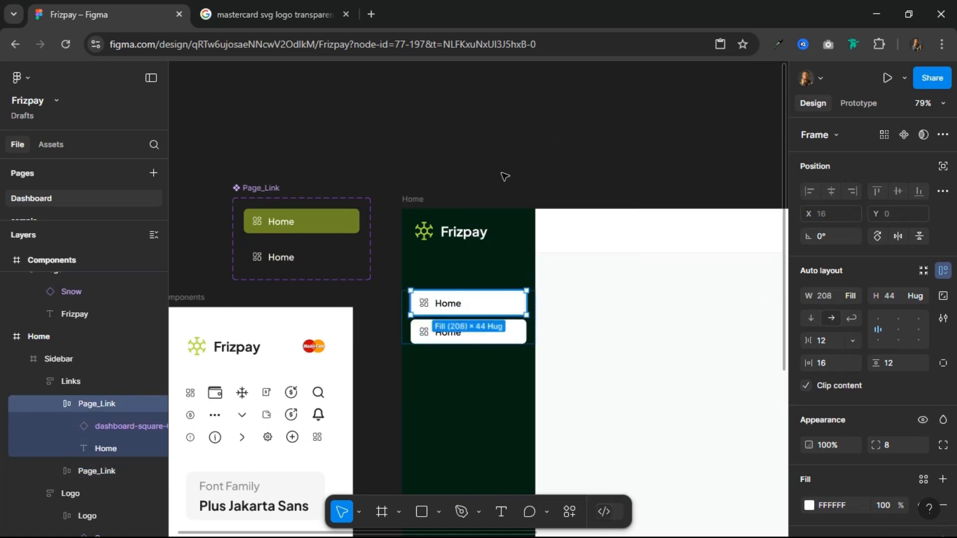
{"action": "left_click", "coordinate": [507, 338]}
{"action": "right_click", "coordinate": [507, 337]}
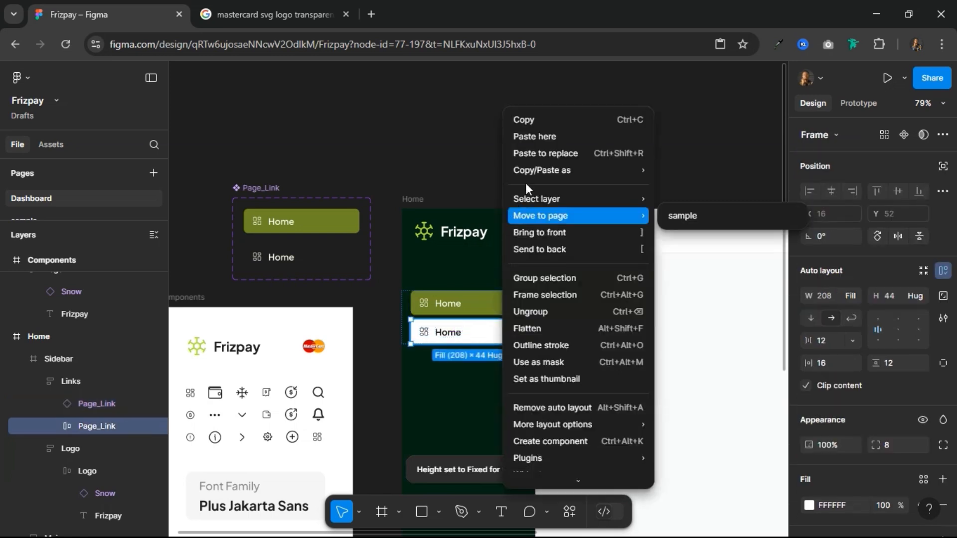
{"action": "left_click", "coordinate": [530, 154]}
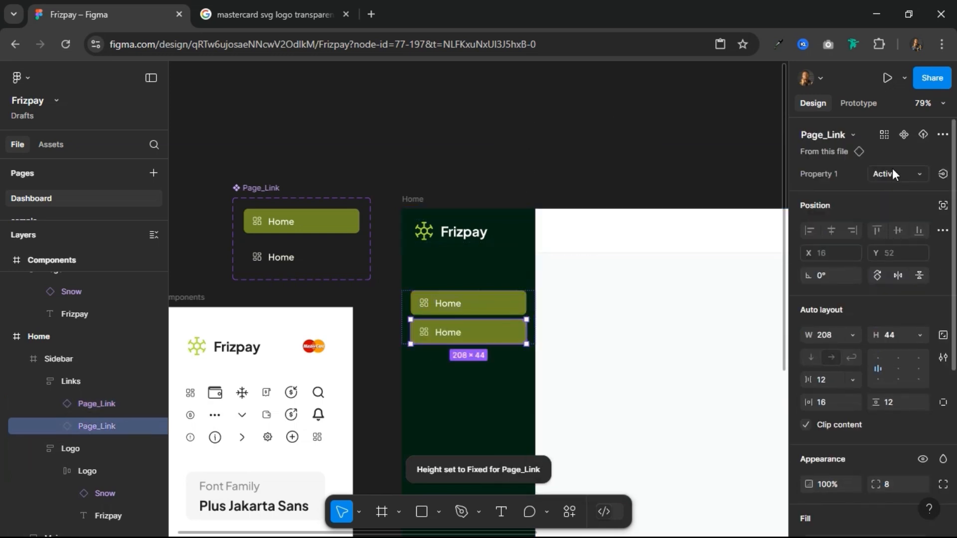
Step: Switch the sidebar's second Page_Link instance to the Inactive variant
{"action": "left_click", "coordinate": [891, 171]}
{"action": "left_click", "coordinate": [896, 171]}
{"action": "left_click", "coordinate": [870, 178]}
{"action": "left_click", "coordinate": [849, 190]}
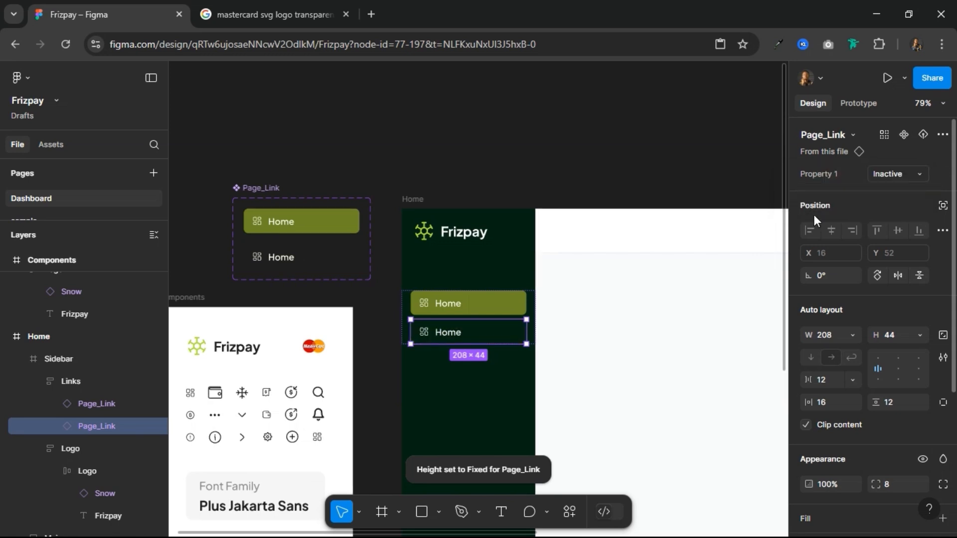
Step: Duplicate the Inactive Page_Link five times inside the Links frame, for seven sidebar links in total
{"action": "key", "text": "ctrl+d"}
{"action": "key", "text": "ctrl+d"}
{"action": "key", "text": "ctrl+d"}
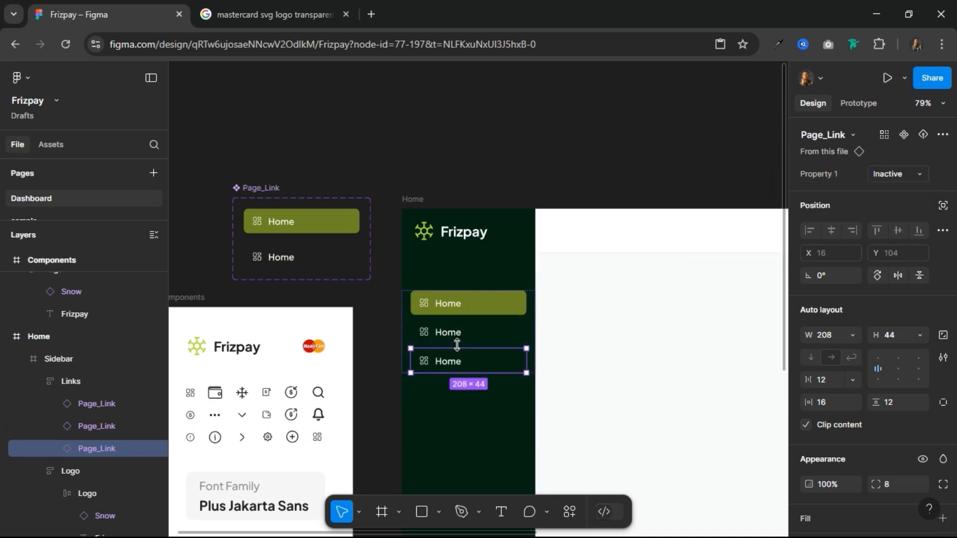
{"action": "key", "text": "ctrl+d"}
{"action": "key", "text": "ctrl+d"}
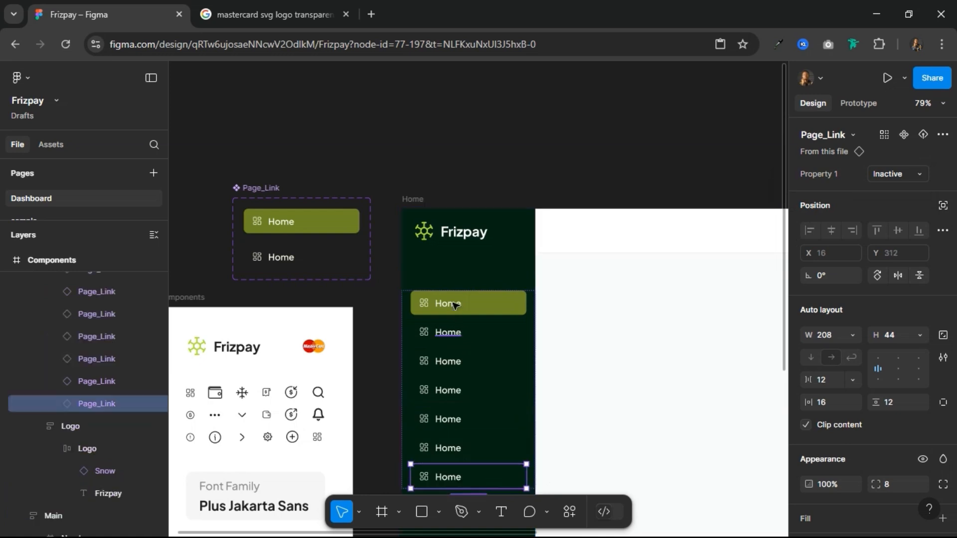
Step: Move the Page_Link component set to about X -55, Y -534, above the Components frame
{"action": "left_click", "coordinate": [299, 192]}
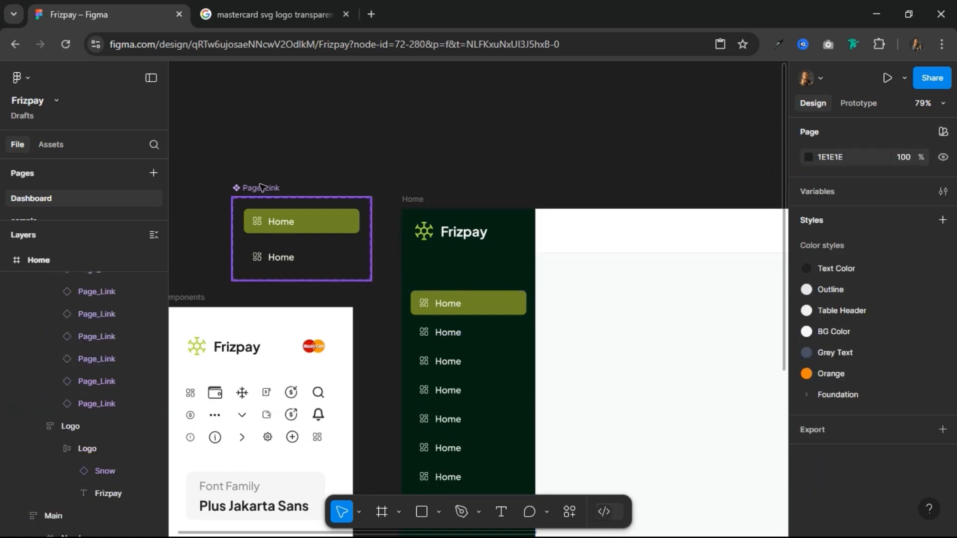
{"action": "left_click_drag", "start_coordinate": [260, 187], "coordinate": [195, 184]}
{"action": "scroll", "coordinate": [410, 199], "scroll_direction": "down", "scroll_amount": 3}
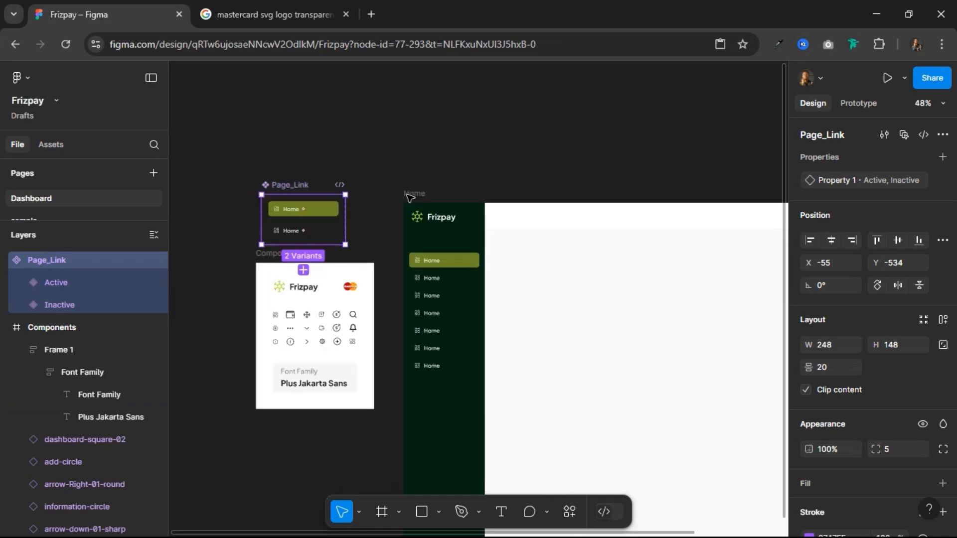
Step: Apply vertical auto layout to the Sidebar frame and set the gap between the Logo and Links frames to 24
{"action": "left_click_drag", "start_coordinate": [611, 174], "coordinate": [427, 106]}
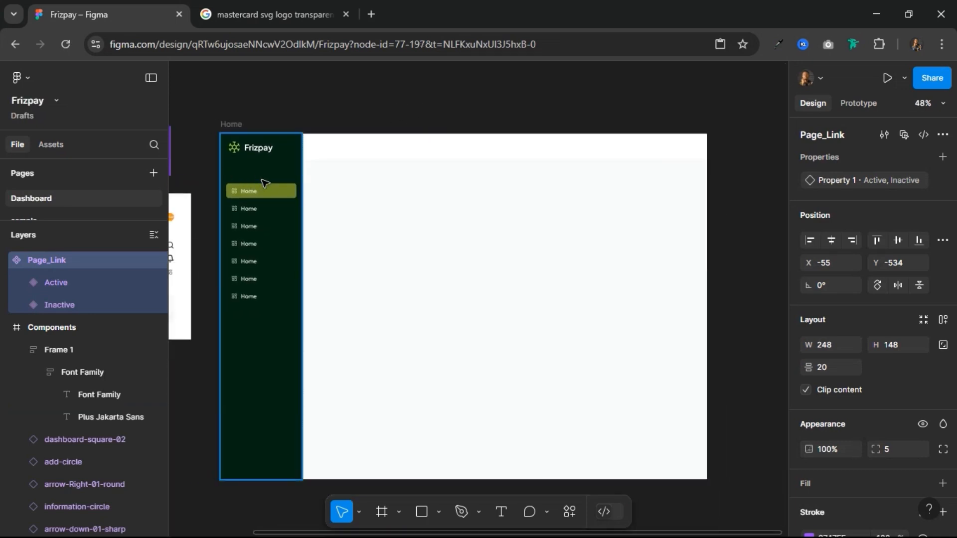
{"action": "left_click", "coordinate": [280, 175]}
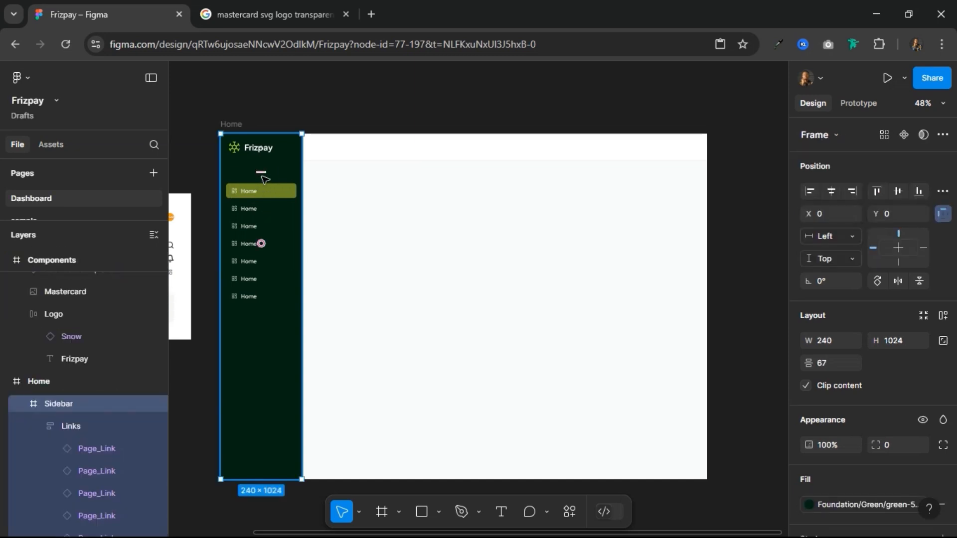
{"action": "left_click", "coordinate": [943, 315]}
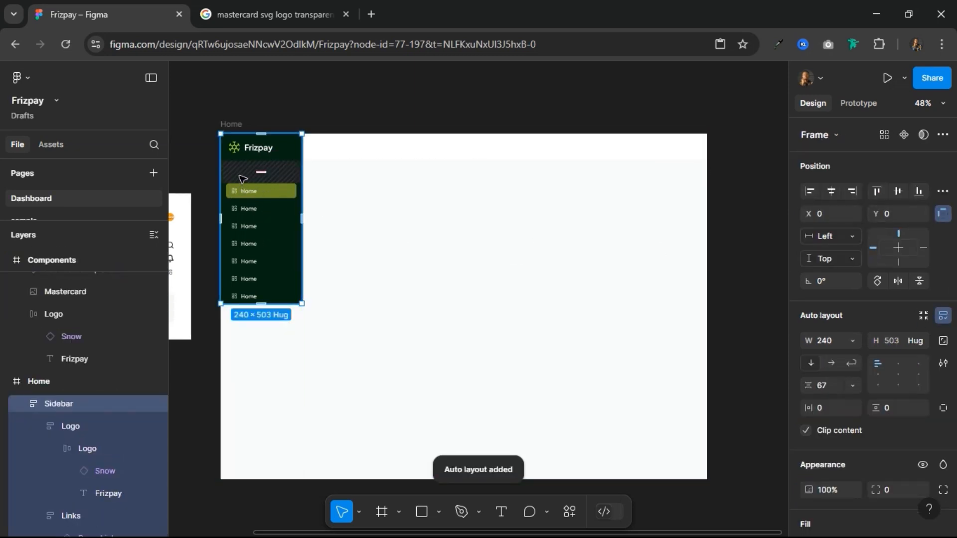
{"action": "left_click", "coordinate": [260, 172]}
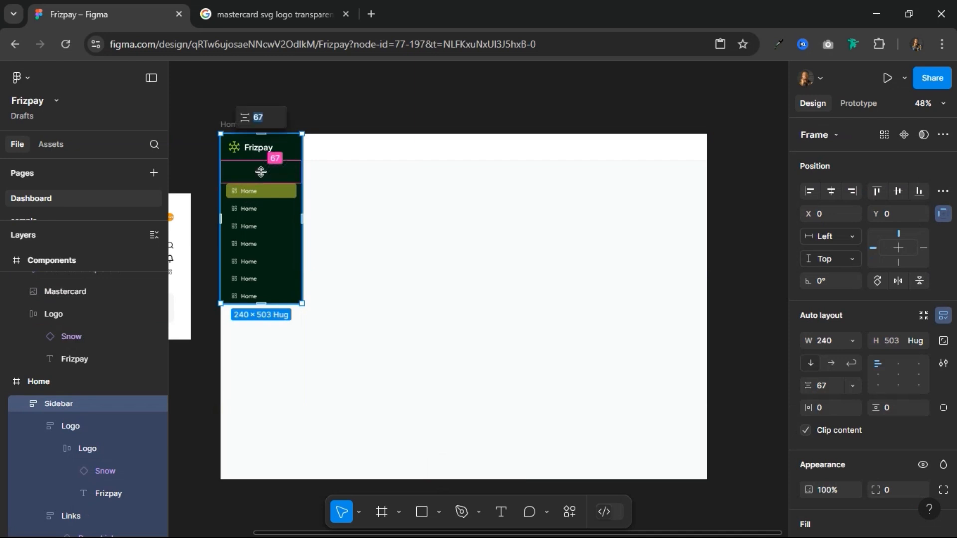
{"action": "type", "text": "24"}
{"action": "key", "text": "Return"}
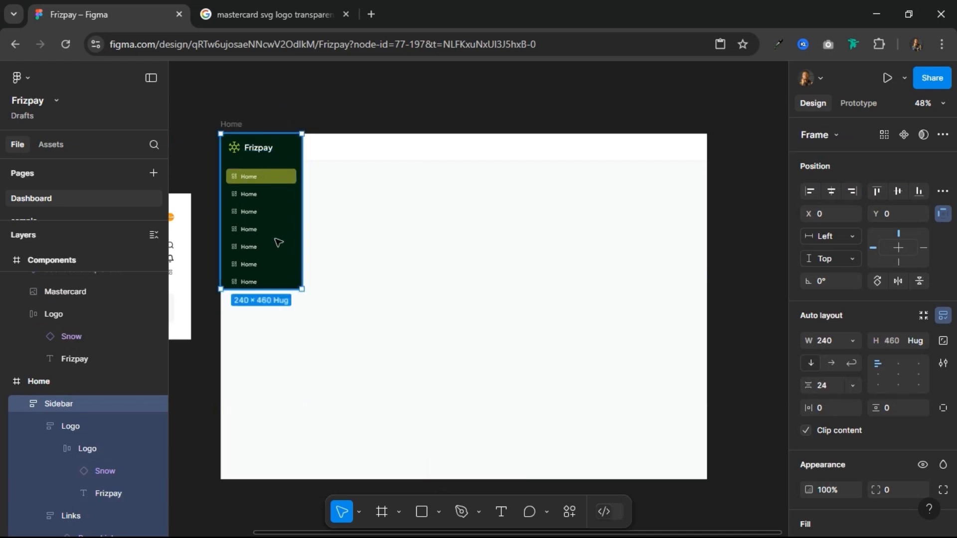
Step: Stretch the Sidebar frame to a height of 1024 and change the second link's text to "Invoices"
{"action": "left_click_drag", "start_coordinate": [274, 395], "coordinate": [283, 478]}
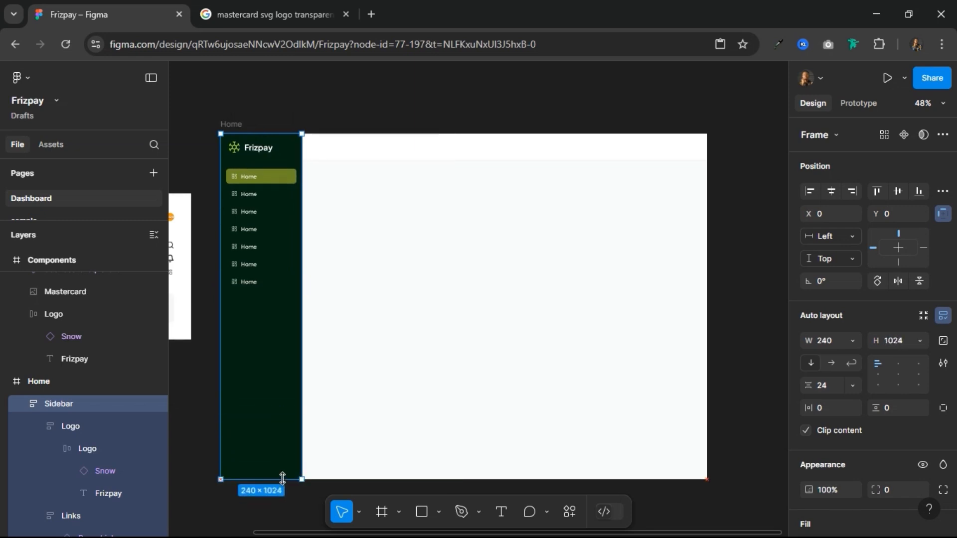
{"action": "scroll", "coordinate": [220, 163], "scroll_direction": "up", "scroll_amount": 5}
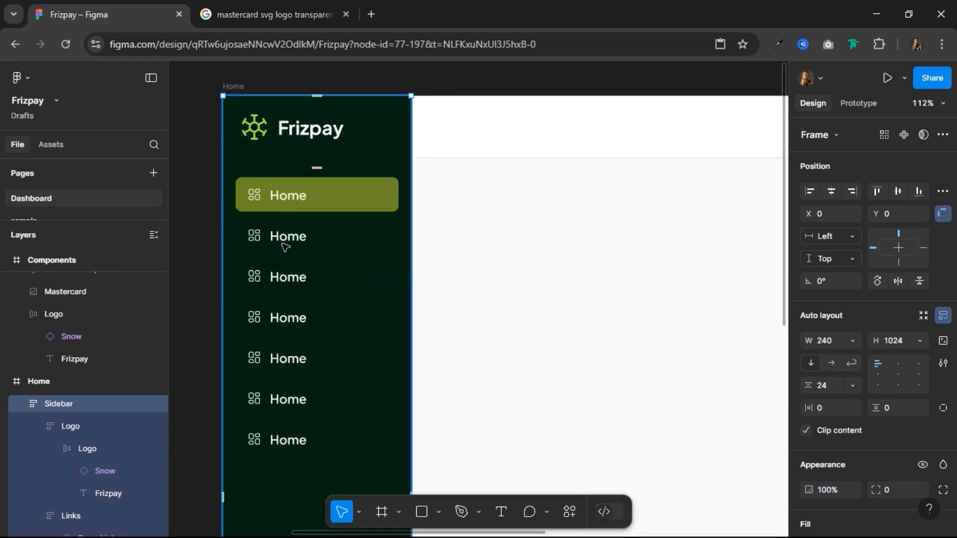
{"action": "double_click", "coordinate": [286, 240]}
{"action": "double_click", "coordinate": [291, 239]}
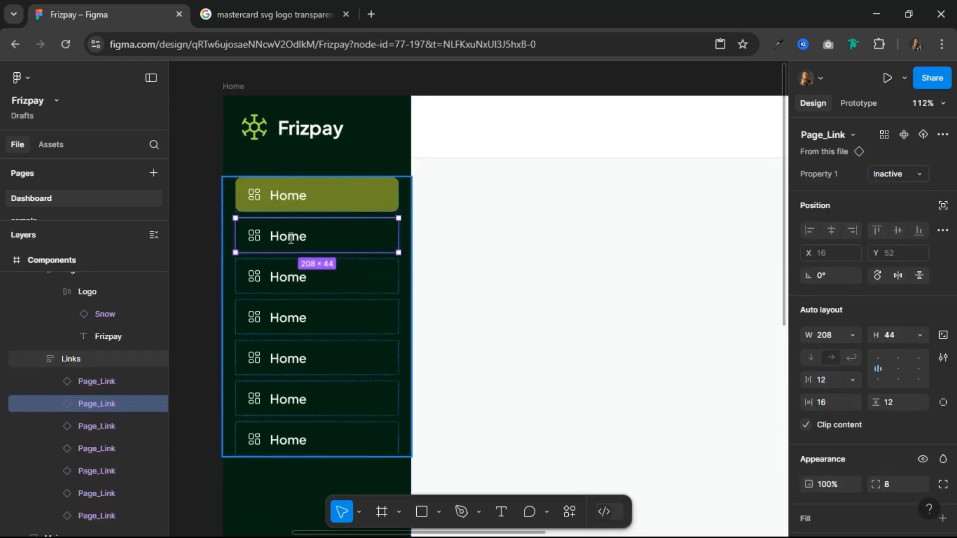
{"action": "double_click", "coordinate": [291, 238]}
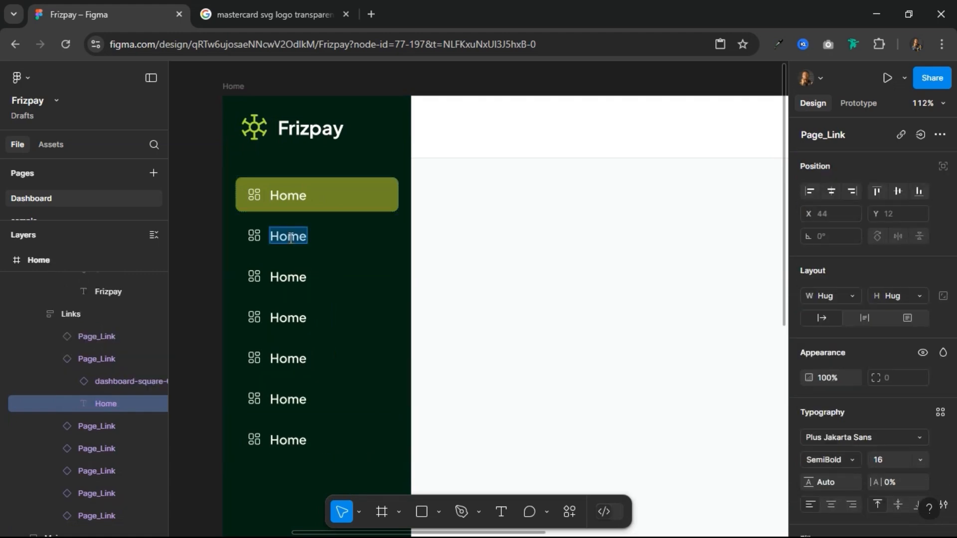
{"action": "type", "text": "Invoices"}
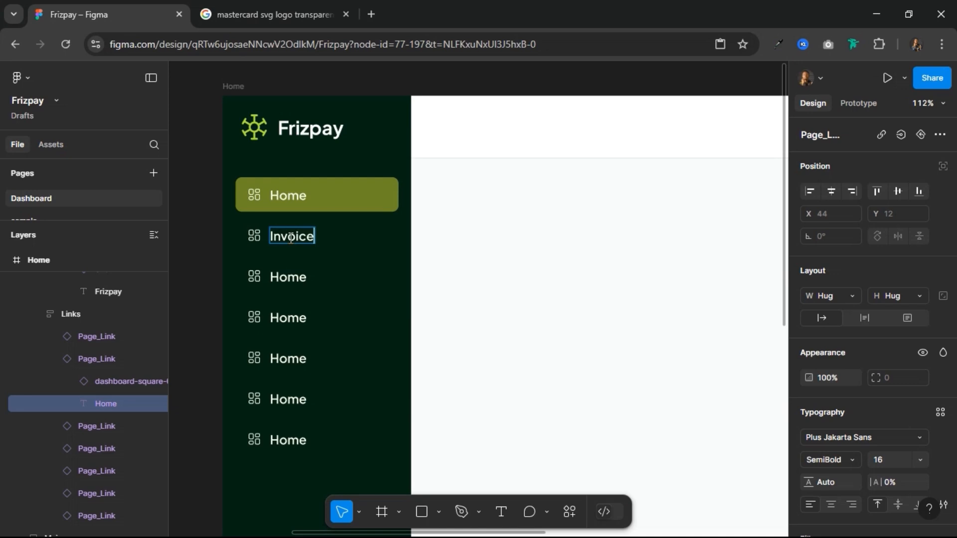
Step: Change the third sidebar link's text to "My Wallet" and the fourth's to "Transactions"
{"action": "left_click", "coordinate": [297, 283]}
{"action": "double_click", "coordinate": [299, 282]}
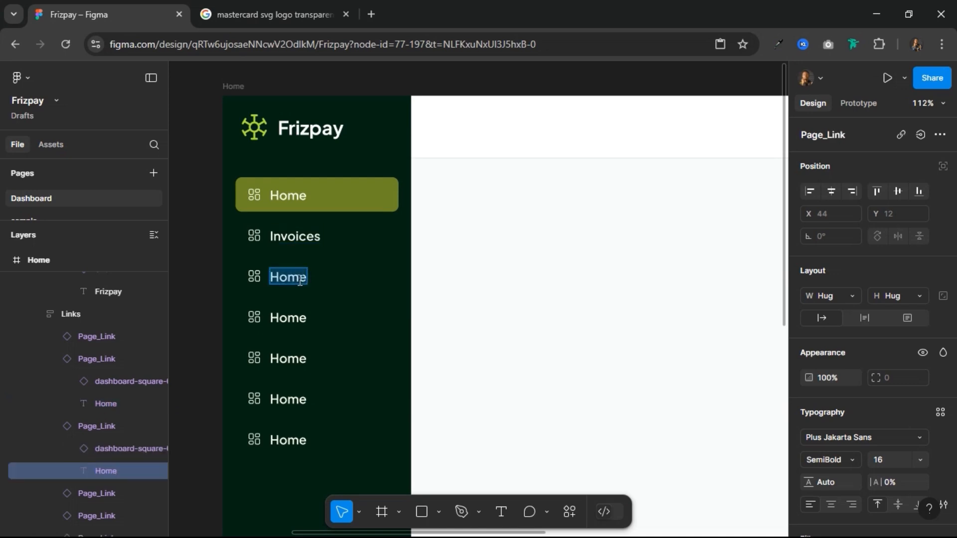
{"action": "type", "text": "My Wallet"}
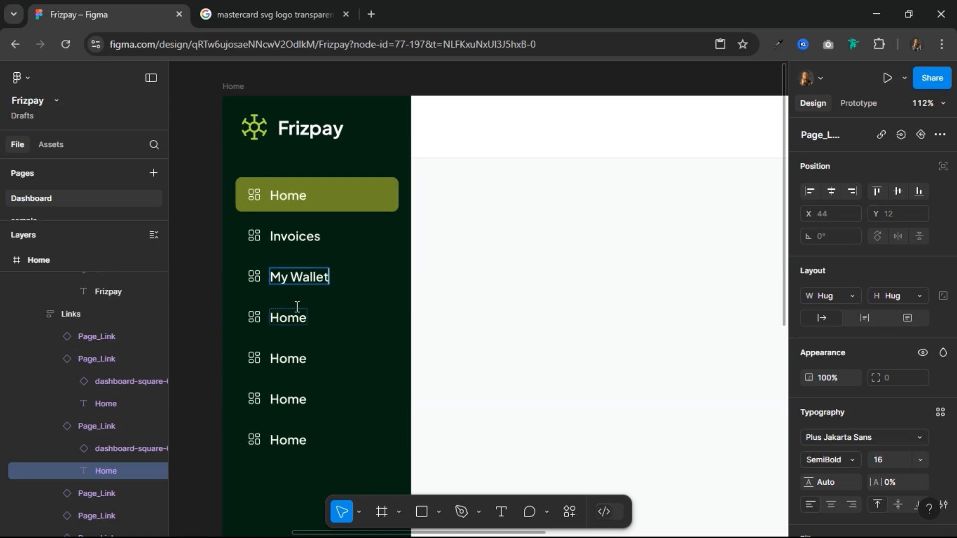
{"action": "type", "text": "s"}
{"action": "key", "text": "BackSpace"}
{"action": "left_click", "coordinate": [293, 320]}
{"action": "double_click", "coordinate": [292, 320]}
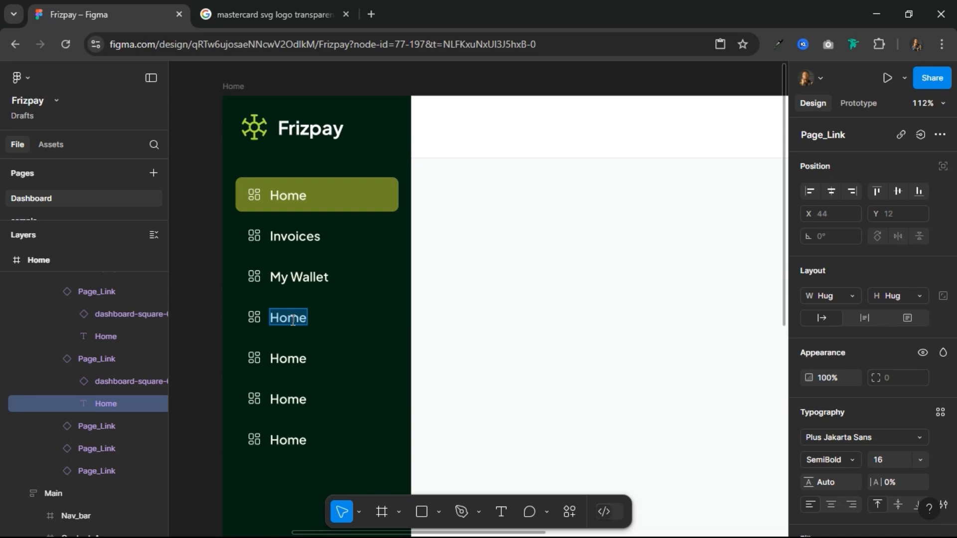
{"action": "type", "text": "Transac"}
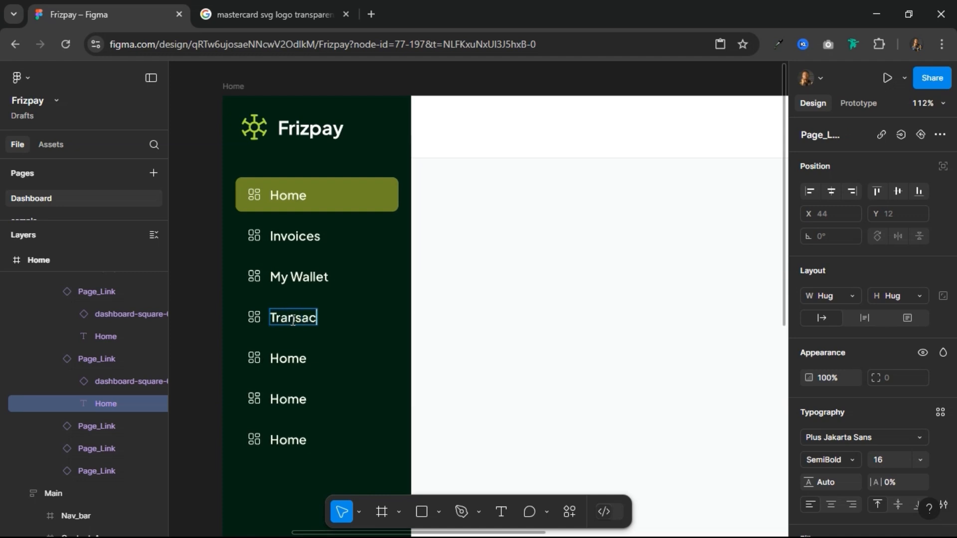
{"action": "type", "text": "tions"}
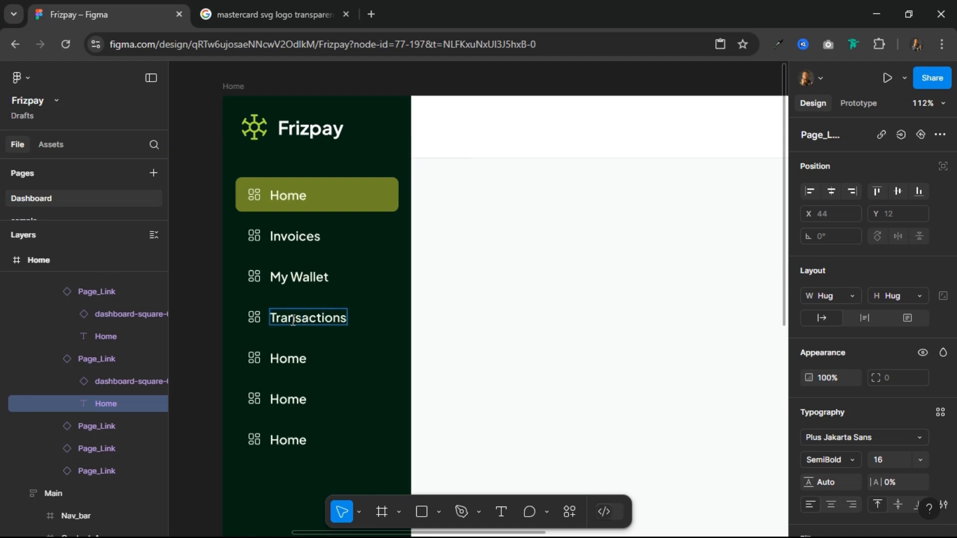
Step: Change the fifth and sixth sidebar links' text to "Support" and "Settings", and delete the seventh Page_Link
{"action": "double_click", "coordinate": [290, 357]}
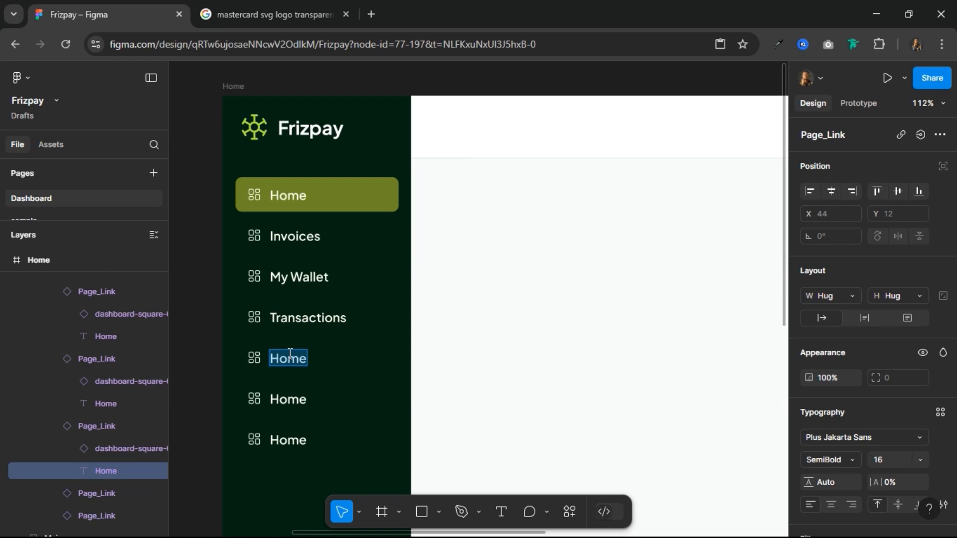
{"action": "type", "text": "Support"}
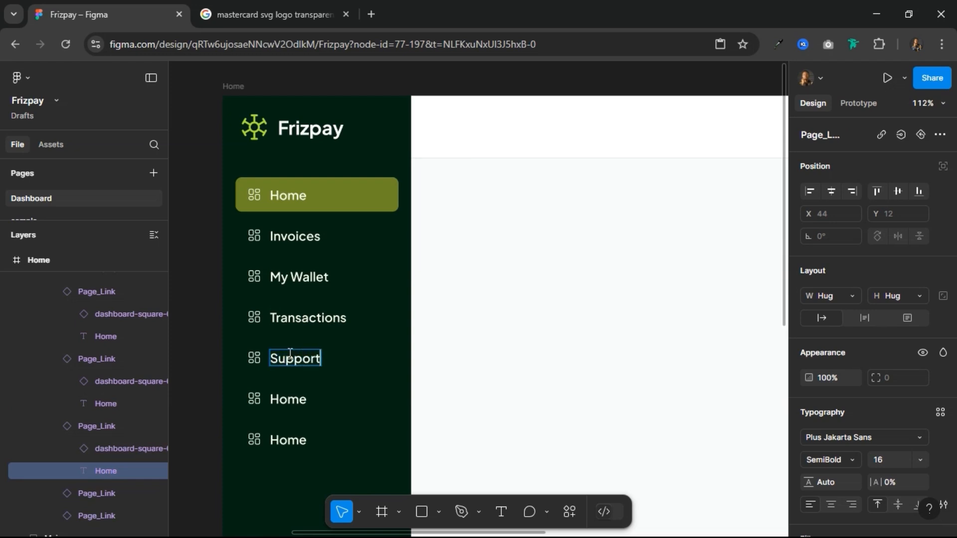
{"action": "double_click", "coordinate": [292, 402]}
{"action": "type", "text": "Settings"}
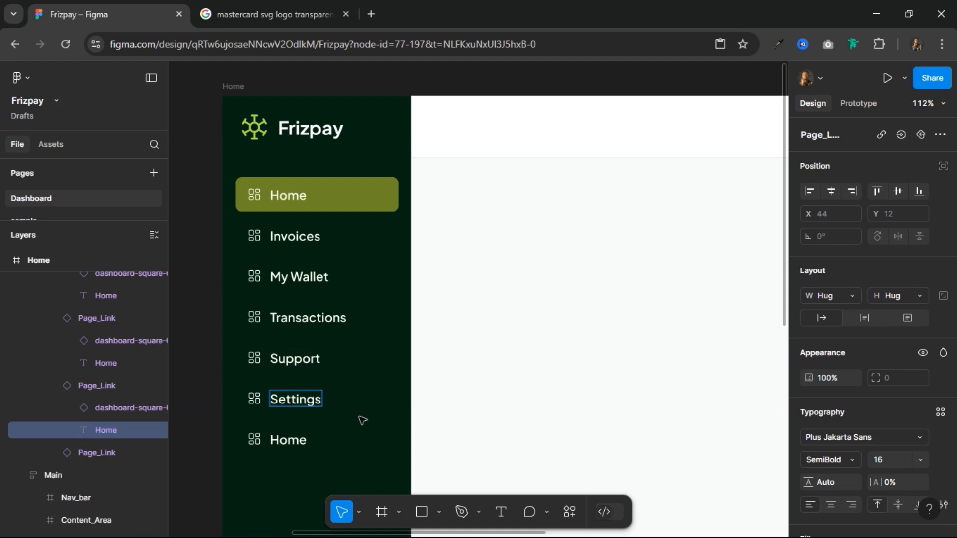
{"action": "left_click", "coordinate": [318, 434]}
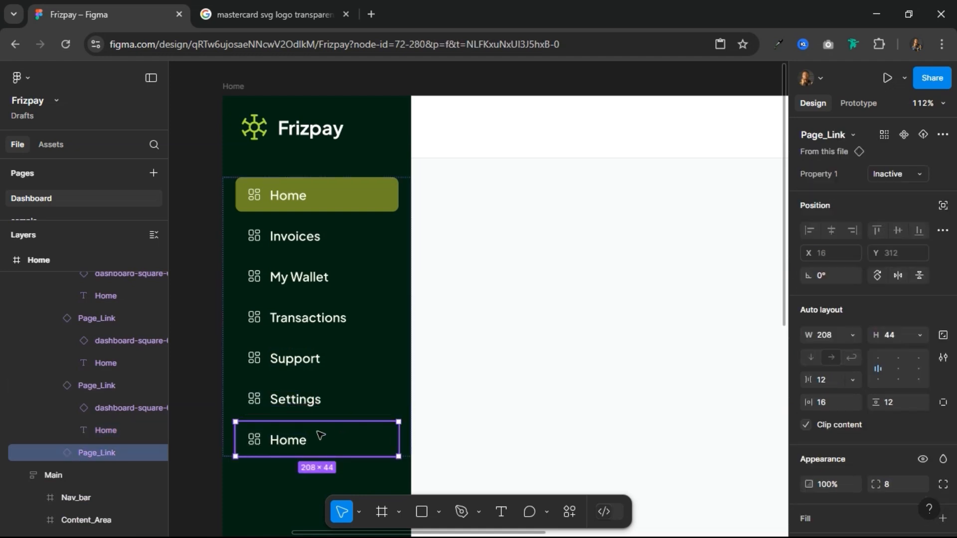
{"action": "key", "text": "Delete"}
{"action": "scroll", "coordinate": [391, 269], "scroll_direction": "down", "scroll_amount": 3}
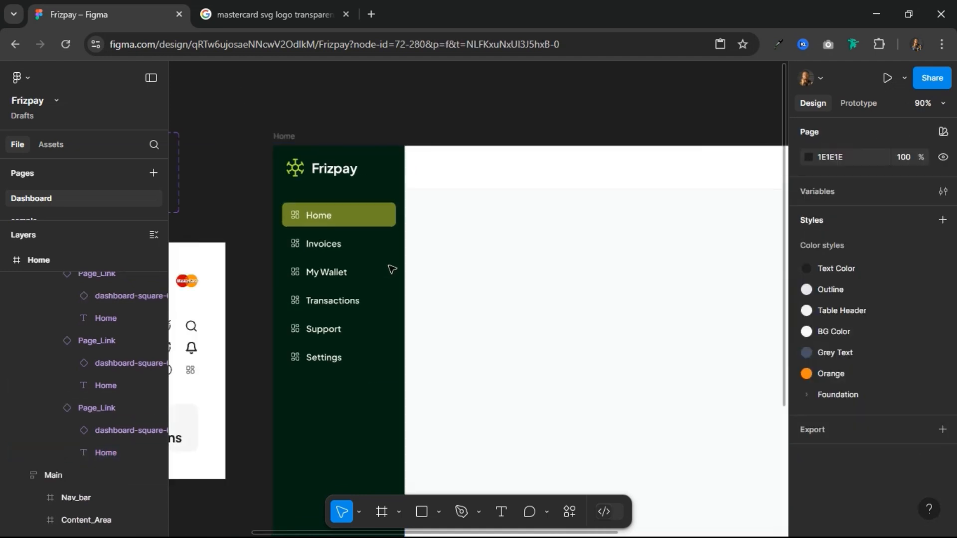
{"action": "scroll", "coordinate": [392, 269], "scroll_direction": "down", "scroll_amount": 5}
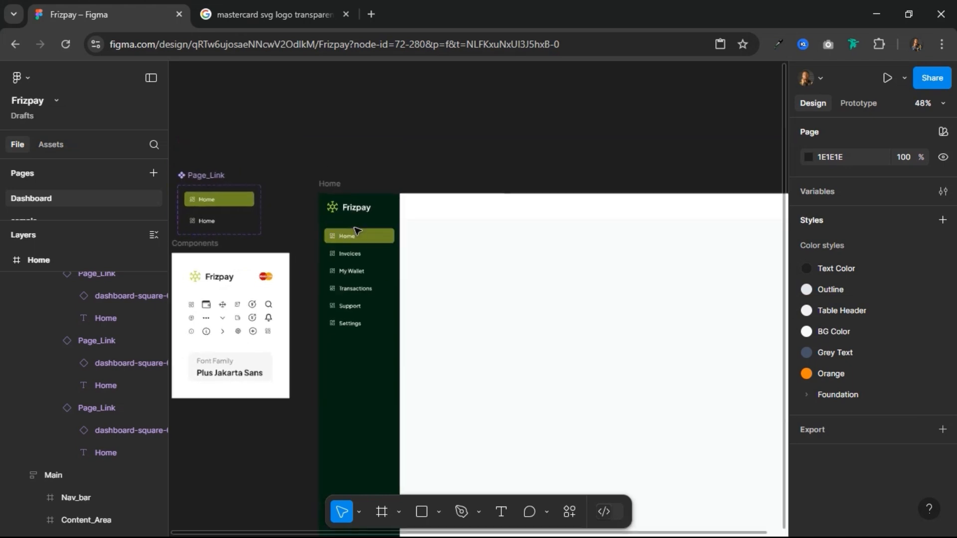
{"action": "scroll", "coordinate": [357, 230], "scroll_direction": "up", "scroll_amount": 1}
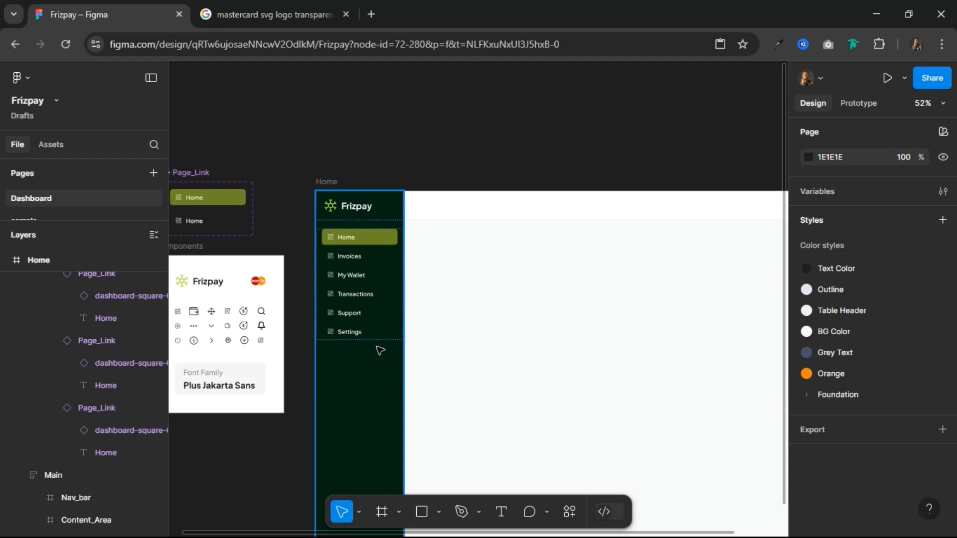
{"action": "scroll", "coordinate": [384, 344], "scroll_direction": "down", "scroll_amount": 2}
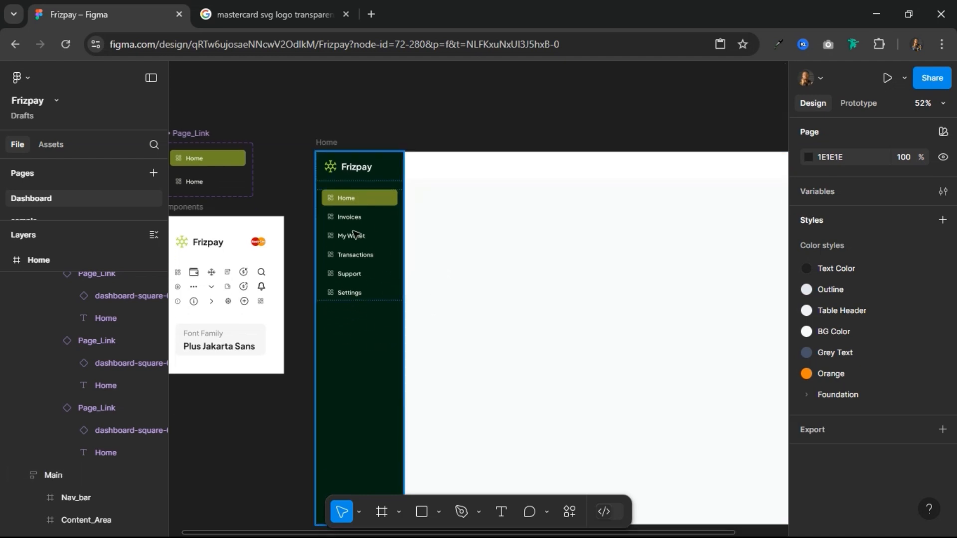
{"action": "scroll", "coordinate": [354, 233], "scroll_direction": "up", "scroll_amount": 5}
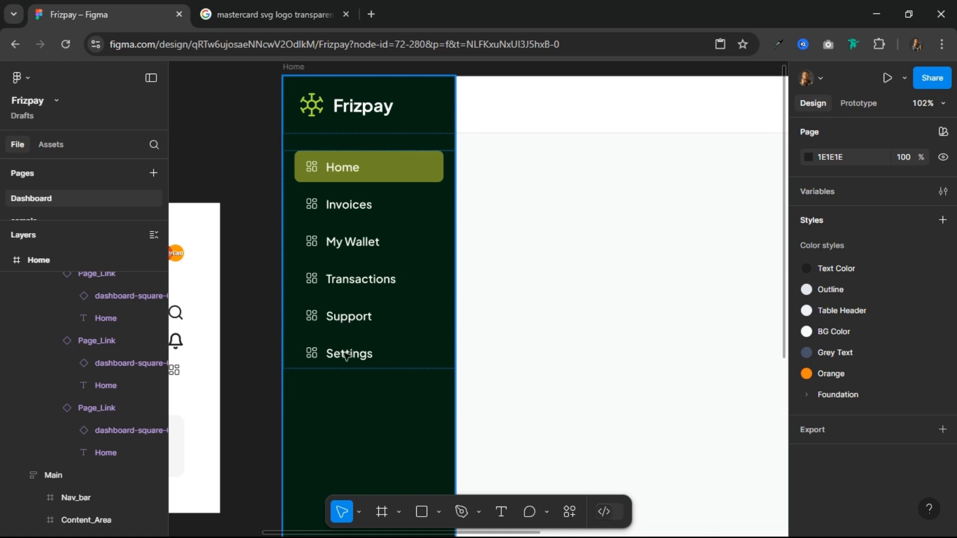
{"action": "scroll", "coordinate": [374, 317], "scroll_direction": "down", "scroll_amount": 5}
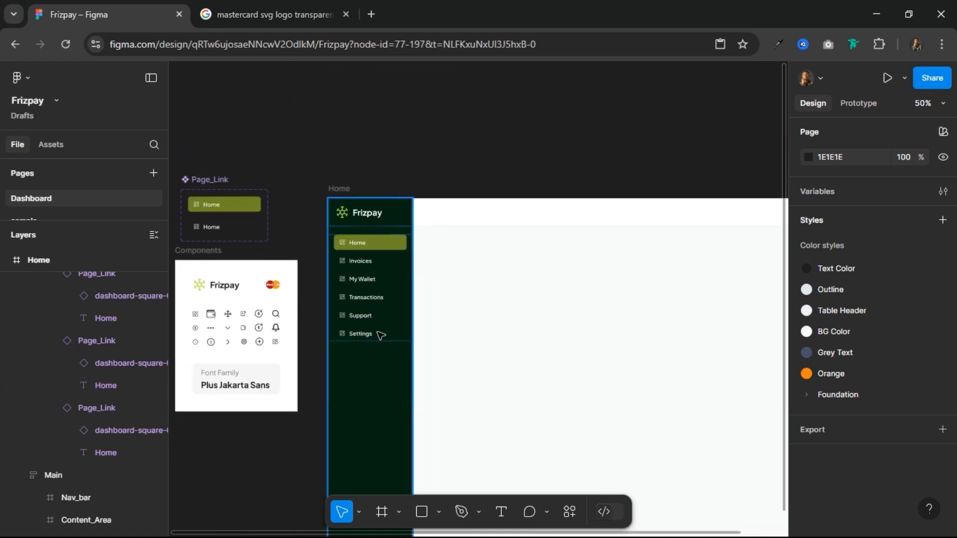
Step: Place a copy of the Sidebar outside the Home frame at about X -381, Y -534 and make it a component
{"action": "left_click", "coordinate": [381, 335]}
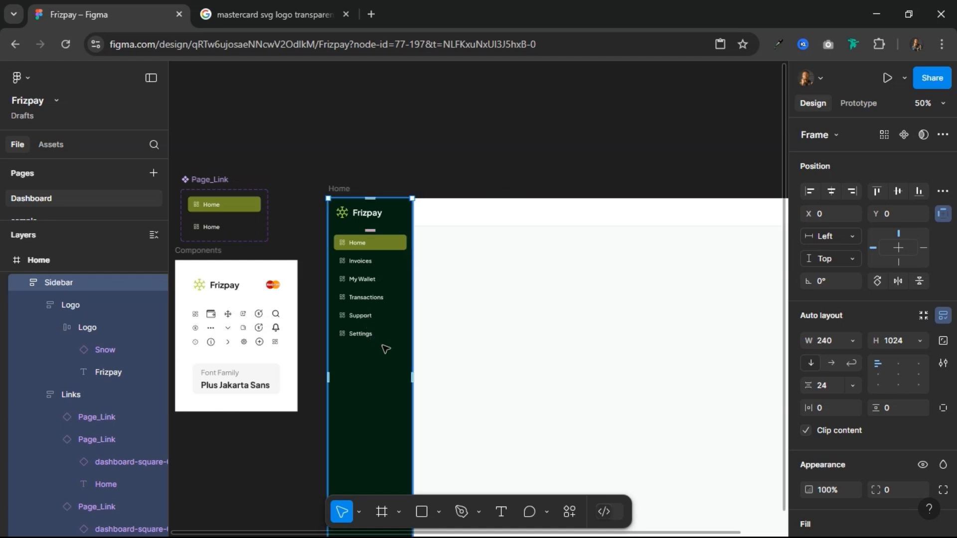
{"action": "left_click_drag", "start_coordinate": [402, 342], "coordinate": [576, 324]}
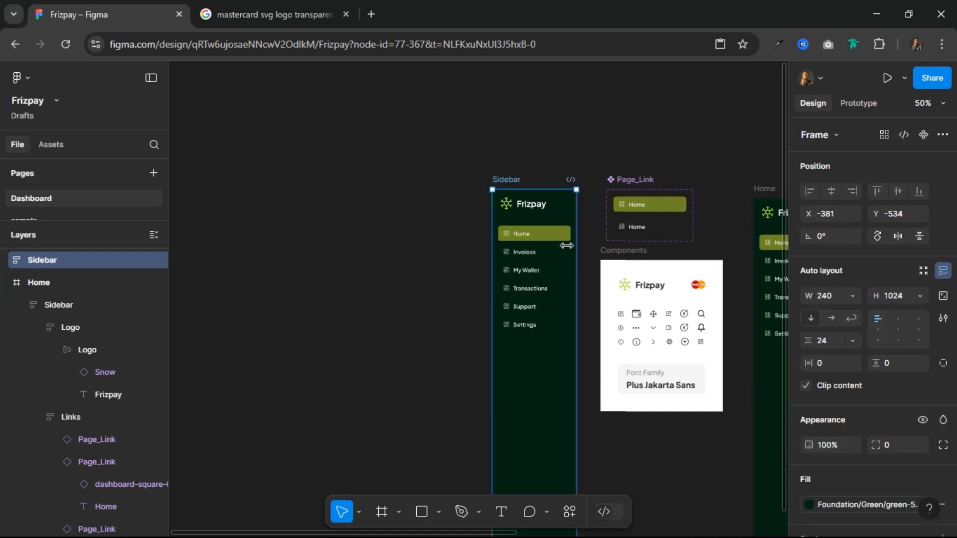
{"action": "scroll", "coordinate": [548, 170], "scroll_direction": "right", "scroll_amount": 5}
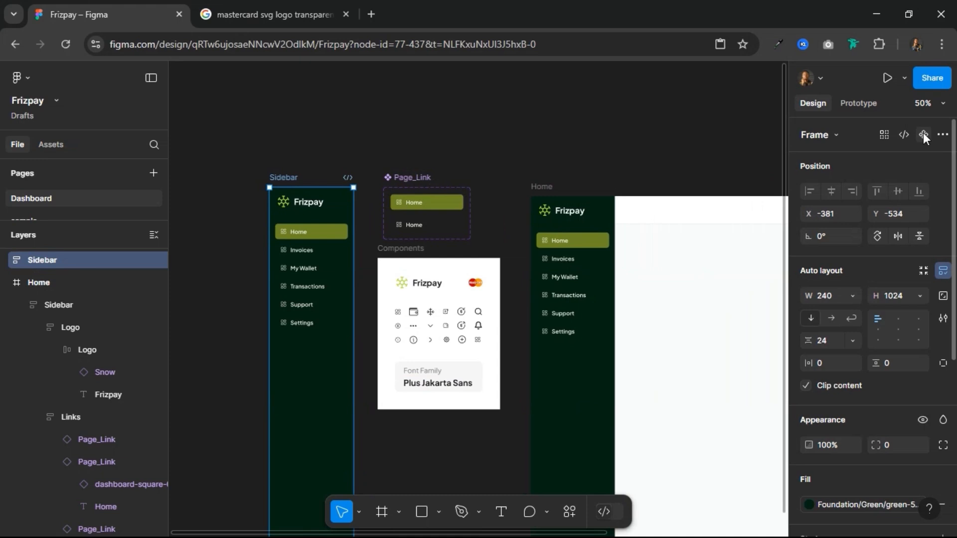
{"action": "left_click", "coordinate": [923, 133]}
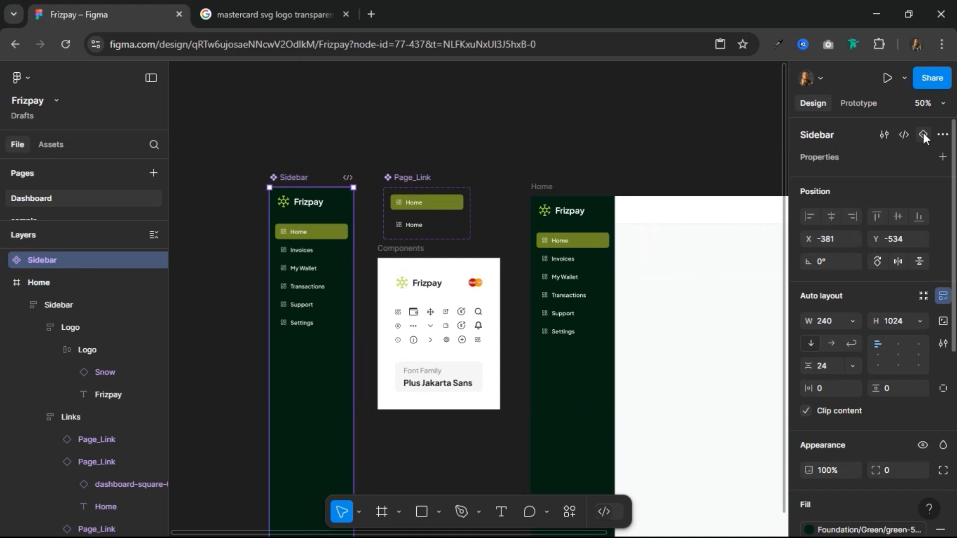
Step: Copy the Sidebar component and paste it to replace the Home frame's original sidebar with an instance
{"action": "right_click", "coordinate": [301, 180]}
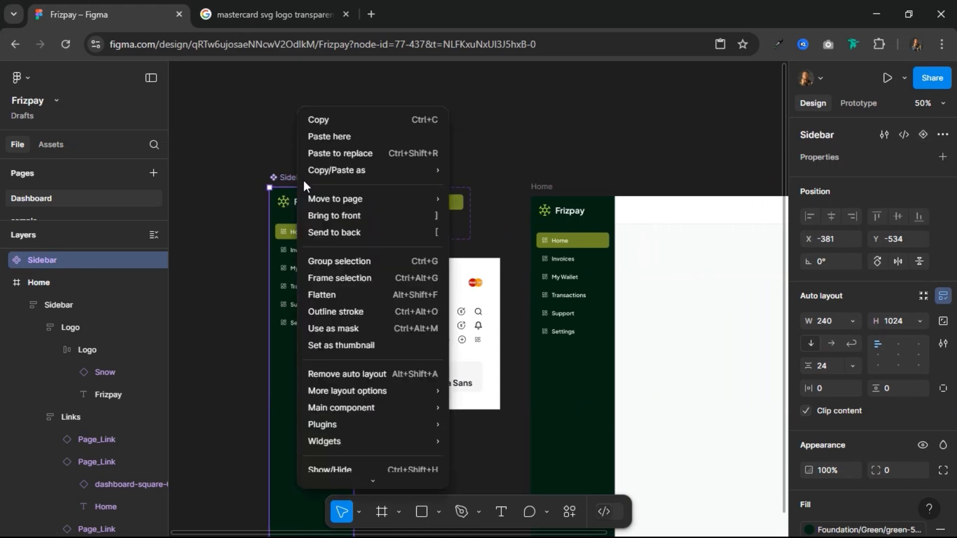
{"action": "left_click", "coordinate": [352, 119]}
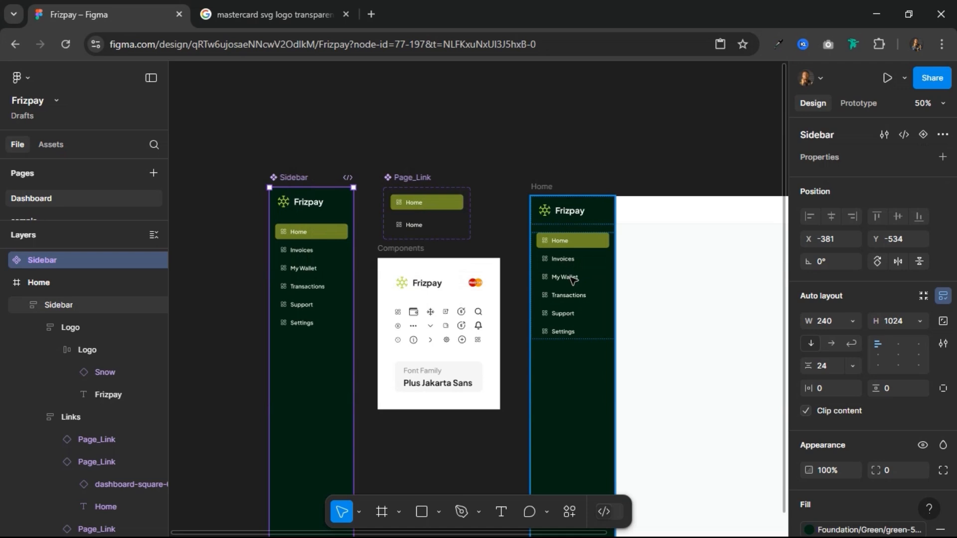
{"action": "left_click", "coordinate": [573, 279]}
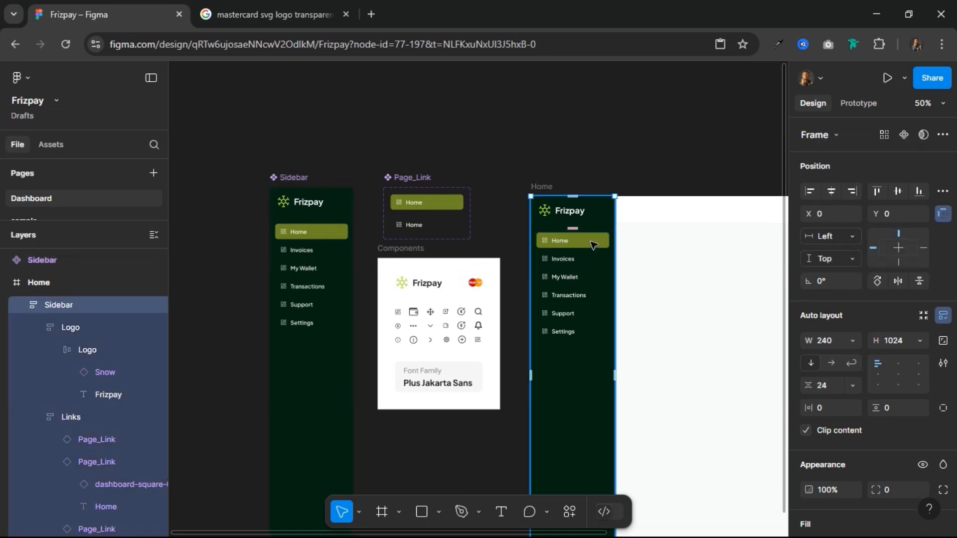
{"action": "right_click", "coordinate": [573, 242]}
{"action": "left_click", "coordinate": [611, 151]}
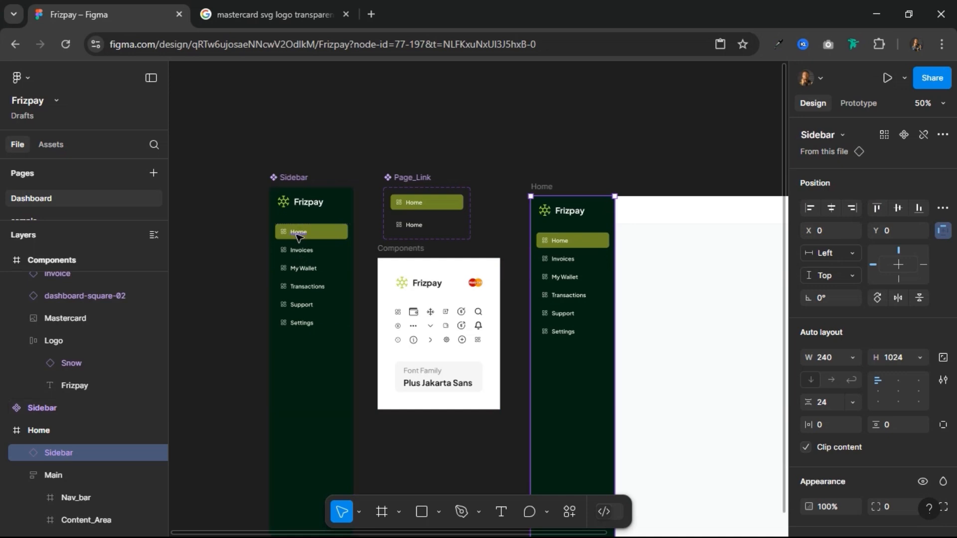
Step: Swap the Invoices link's dashboard-square-02 icon in the main Sidebar component for the invoice icon
{"action": "scroll", "coordinate": [298, 235], "scroll_direction": "up", "scroll_amount": 2}
{"action": "scroll", "coordinate": [298, 235], "scroll_direction": "up", "scroll_amount": 1}
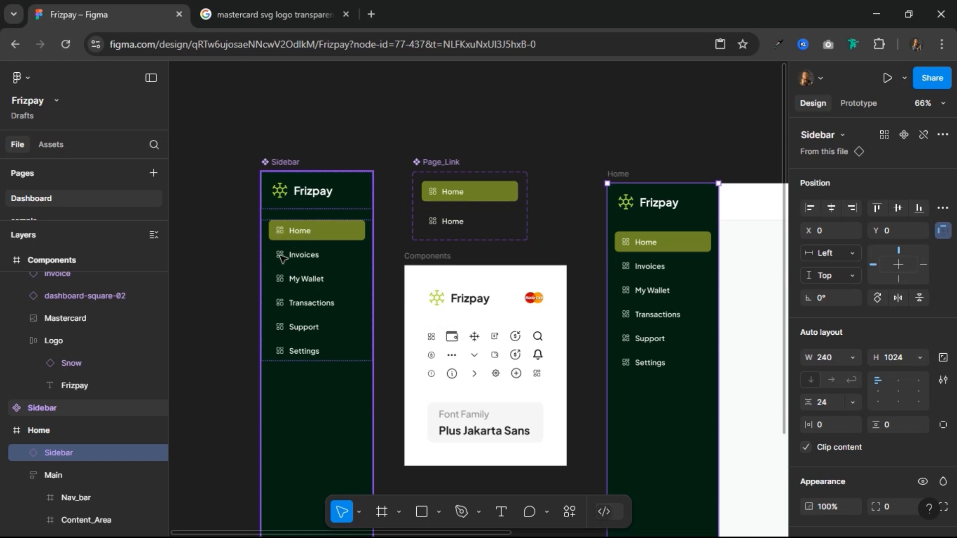
{"action": "left_click", "coordinate": [280, 255]}
{"action": "scroll", "coordinate": [280, 255], "scroll_direction": "up", "scroll_amount": 3}
{"action": "double_click", "coordinate": [280, 255]}
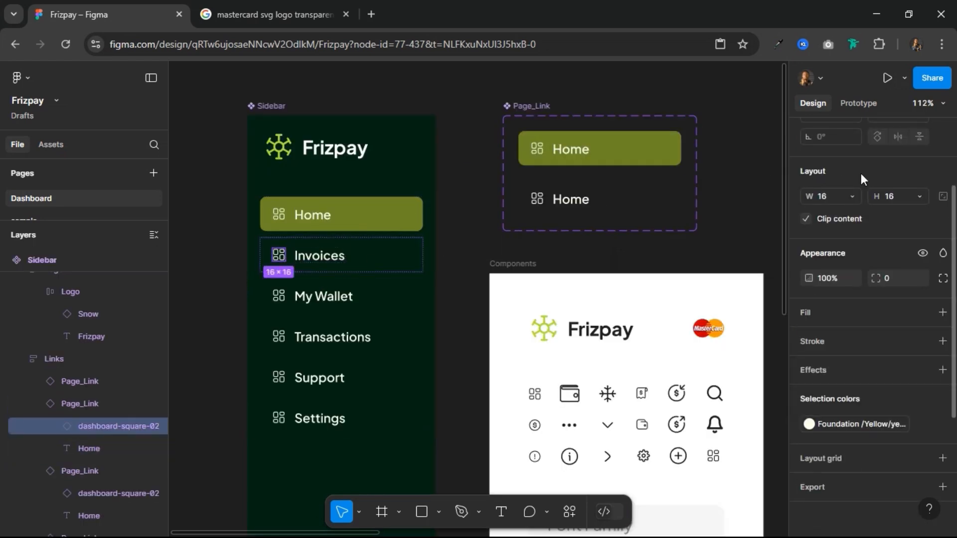
{"action": "scroll", "coordinate": [877, 177], "scroll_direction": "up", "scroll_amount": 3}
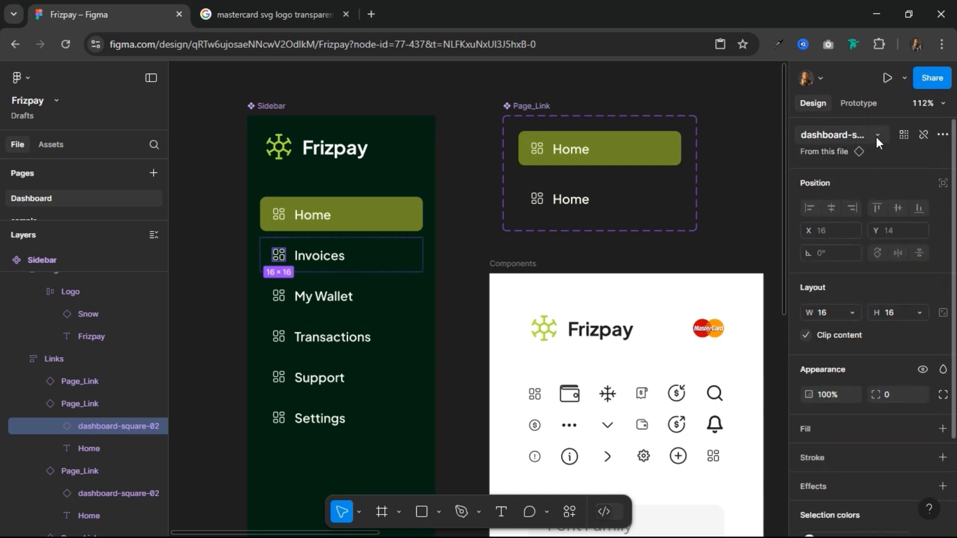
{"action": "left_click", "coordinate": [877, 140]}
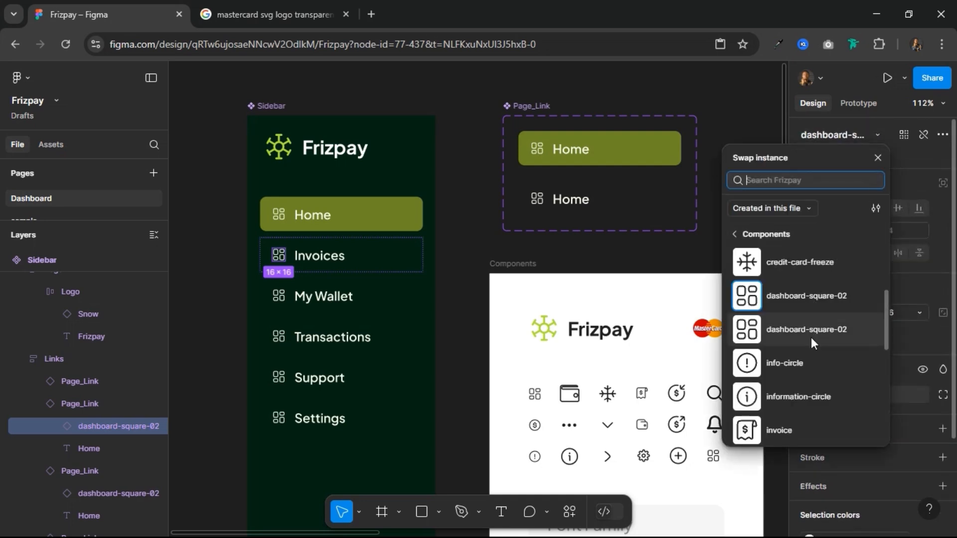
{"action": "scroll", "coordinate": [811, 337], "scroll_direction": "down", "scroll_amount": 2}
{"action": "left_click", "coordinate": [789, 360]}
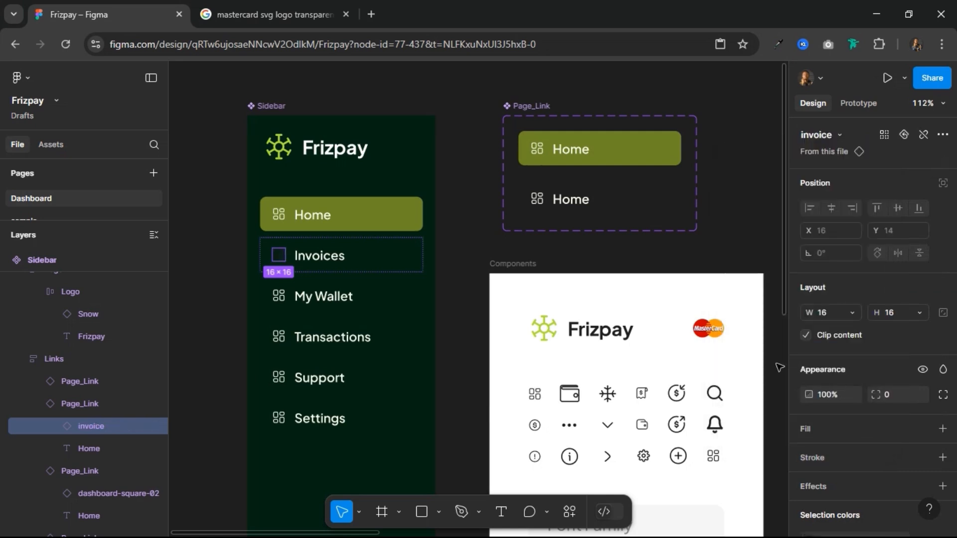
Step: Apply the Foundation/Yellow yellow-50 color style to the Invoices link's icon in the main Sidebar component
{"action": "scroll", "coordinate": [842, 381], "scroll_direction": "down", "scroll_amount": 2}
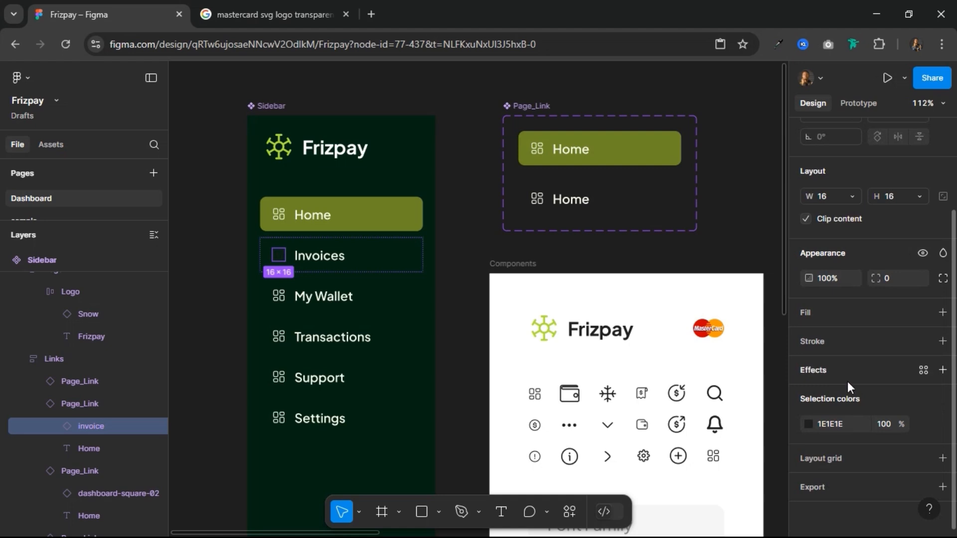
{"action": "left_click", "coordinate": [924, 424]}
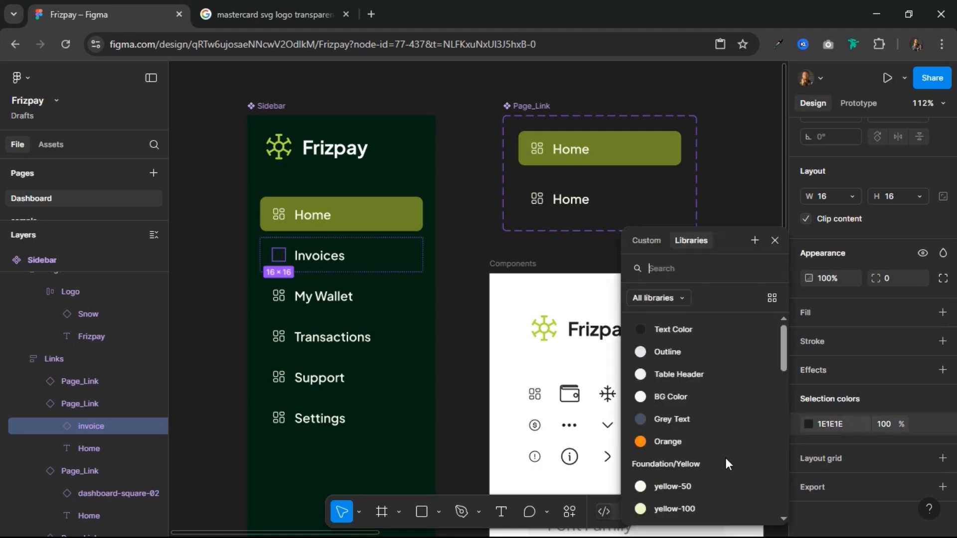
{"action": "left_click", "coordinate": [702, 478]}
Step: Swap the My Wallet link's dashboard-square-02 icon in the main Sidebar component for the wallet-01 icon
{"action": "left_click", "coordinate": [278, 297]}
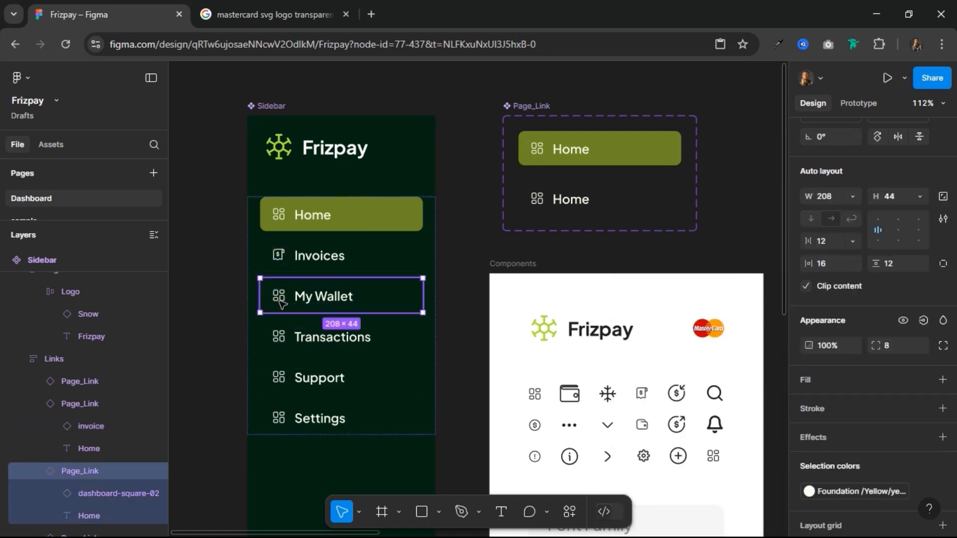
{"action": "left_click", "coordinate": [278, 296]}
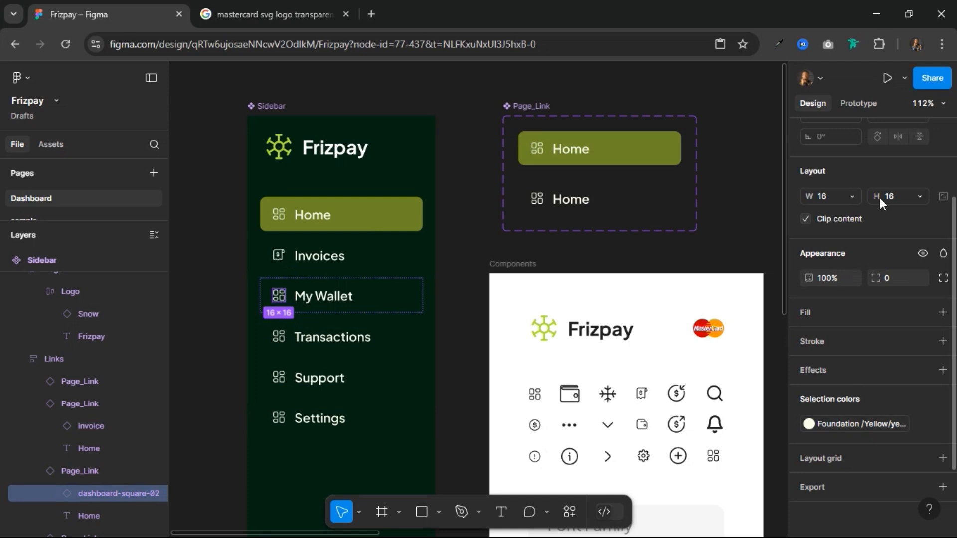
{"action": "scroll", "coordinate": [880, 199], "scroll_direction": "up", "scroll_amount": 3}
{"action": "left_click", "coordinate": [869, 134]}
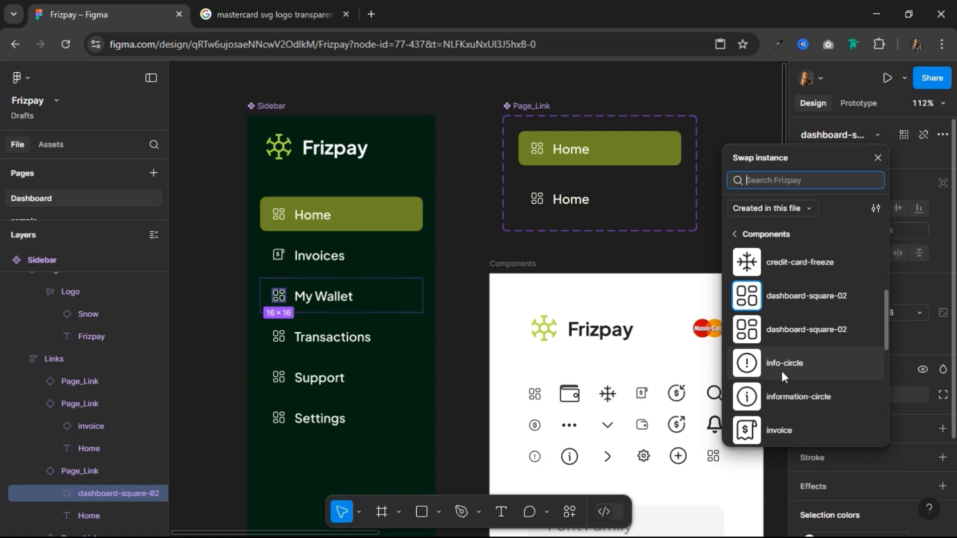
{"action": "scroll", "coordinate": [782, 376], "scroll_direction": "down", "scroll_amount": 5}
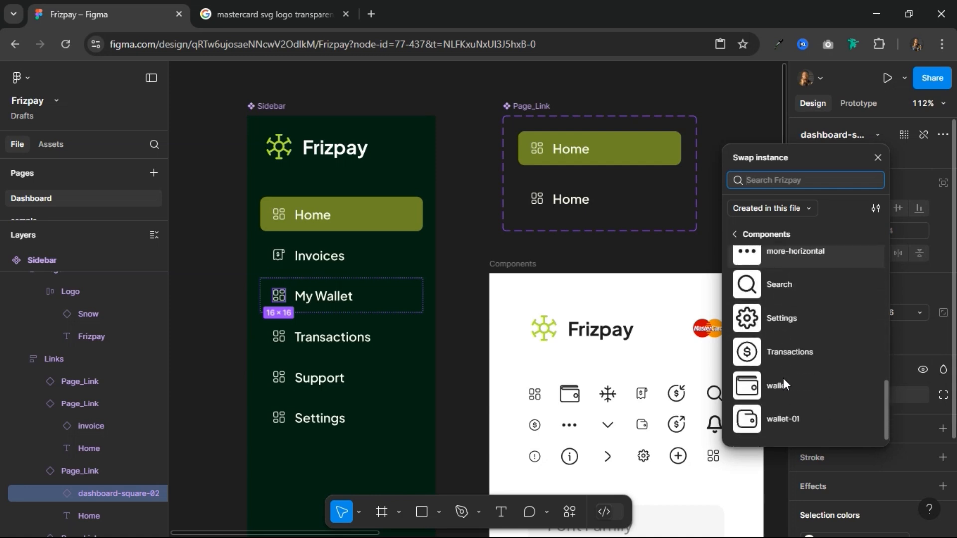
{"action": "left_click", "coordinate": [783, 415]}
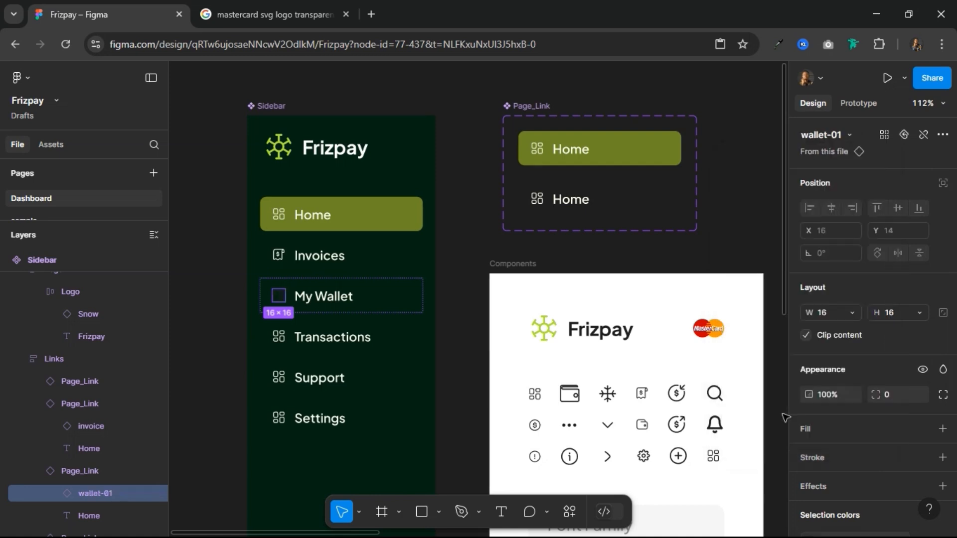
Step: Recolor the My Wallet link's wallet-01 icon with the Foundation/Yellow yellow-50 style
{"action": "scroll", "coordinate": [847, 409], "scroll_direction": "down", "scroll_amount": 3}
{"action": "left_click", "coordinate": [922, 424]}
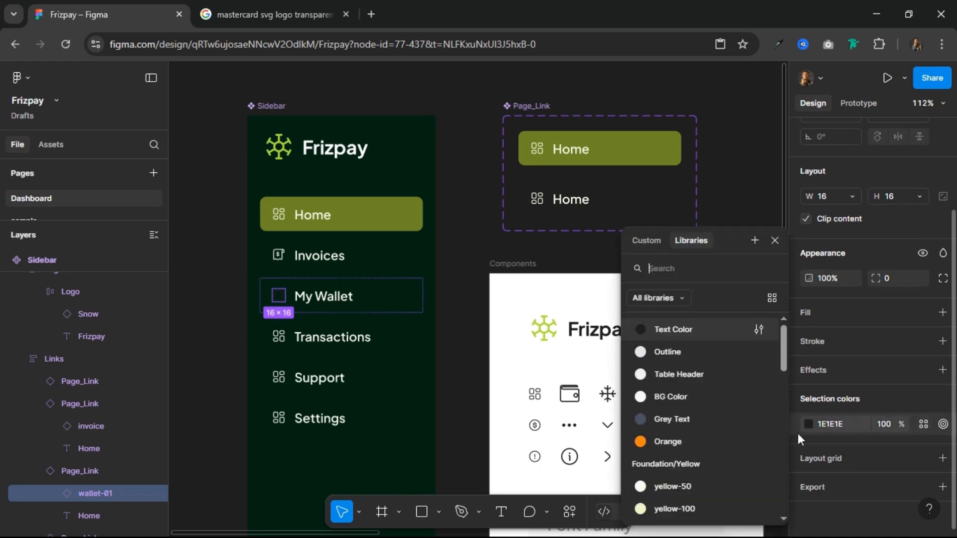
{"action": "left_click", "coordinate": [678, 488]}
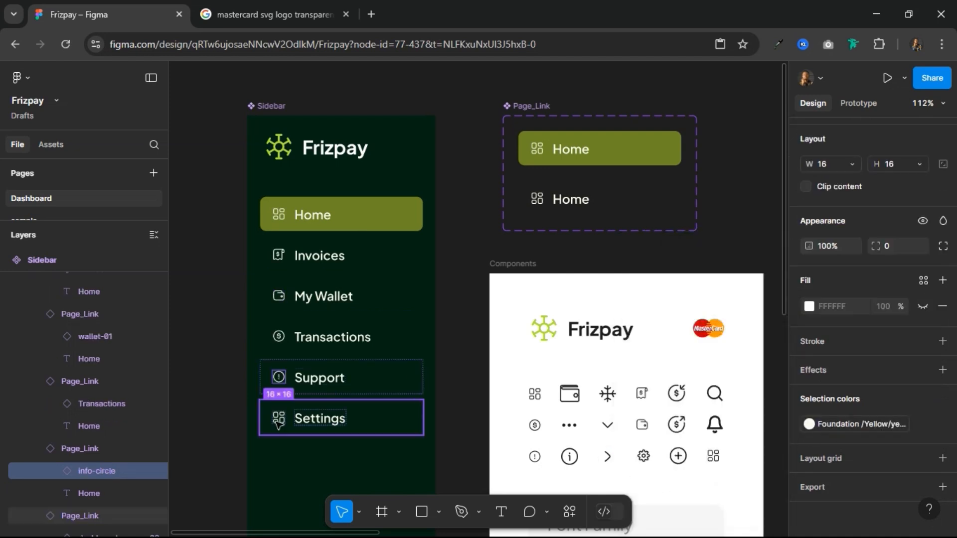
Step: Swap the Settings link's dashboard-square-02 icon in the main Sidebar component for the Settings gear icon
{"action": "left_click", "coordinate": [344, 418]}
{"action": "left_click", "coordinate": [278, 418]}
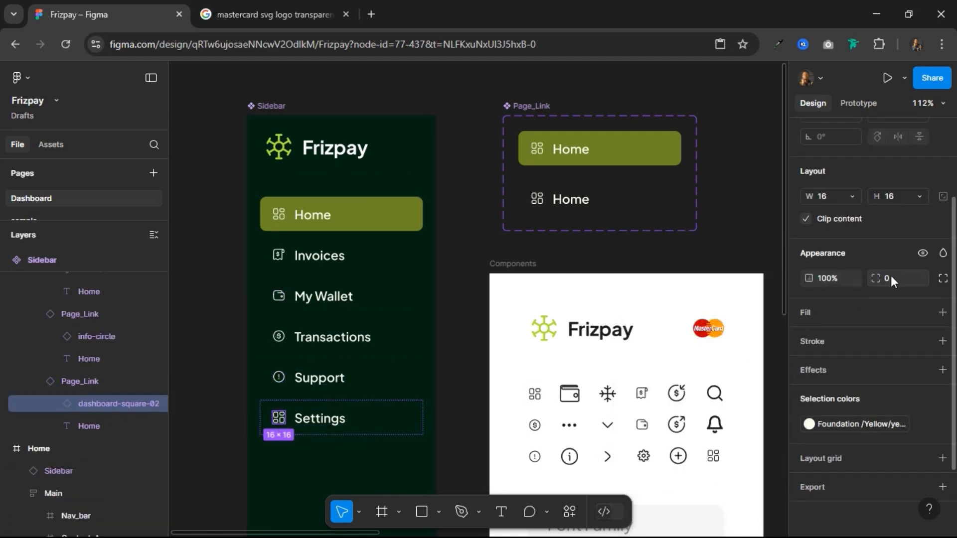
{"action": "scroll", "coordinate": [882, 279], "scroll_direction": "up", "scroll_amount": 3}
{"action": "left_click", "coordinate": [876, 135]}
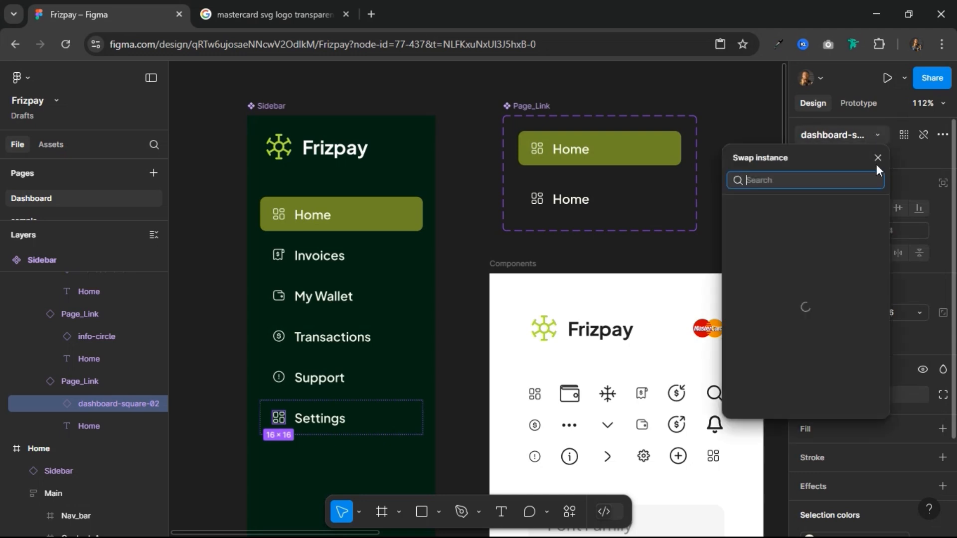
{"action": "scroll", "coordinate": [801, 358], "scroll_direction": "down", "scroll_amount": 1}
{"action": "scroll", "coordinate": [802, 369], "scroll_direction": "down", "scroll_amount": 1}
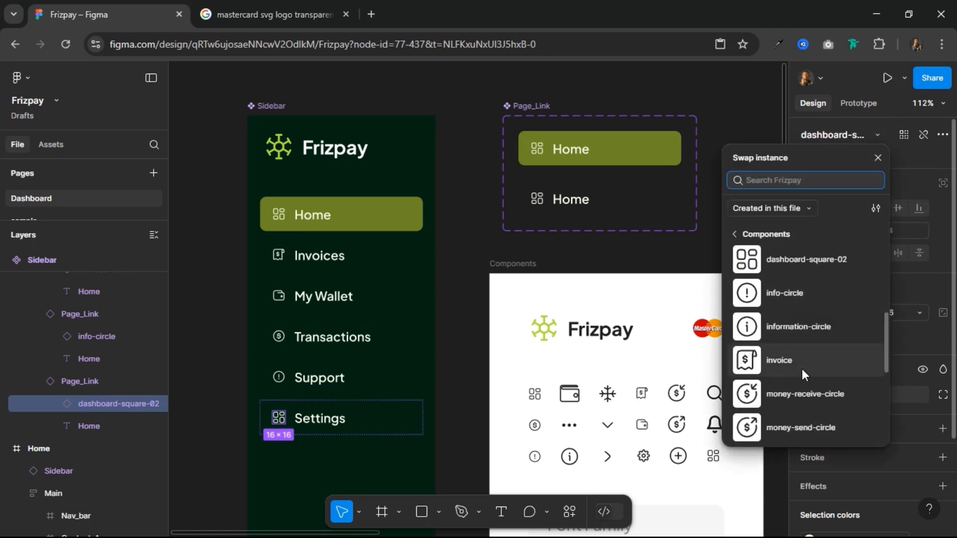
{"action": "scroll", "coordinate": [803, 373], "scroll_direction": "down", "scroll_amount": 5}
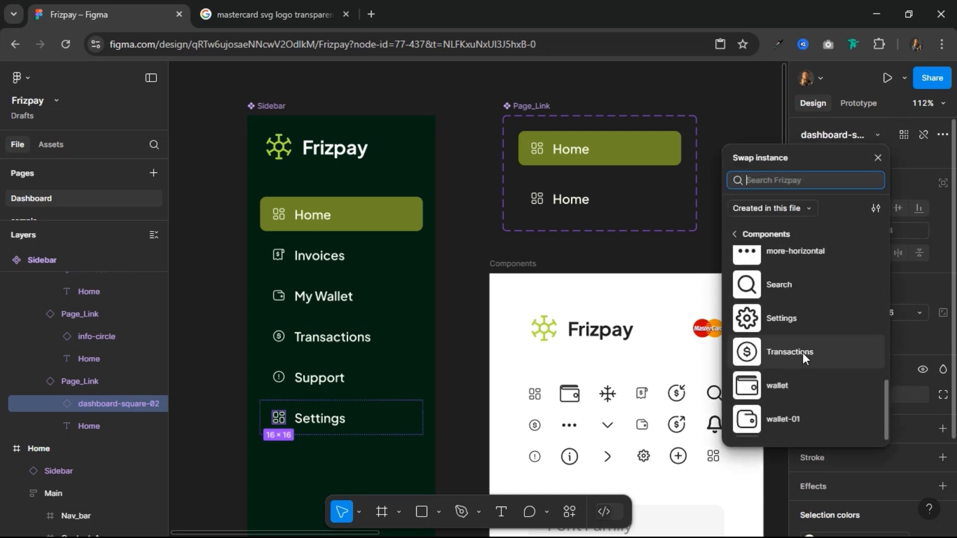
{"action": "left_click", "coordinate": [795, 321]}
Step: Recolor the Settings link's gear icon with the Foundation/Yellow yellow-50 style and deselect it
{"action": "scroll", "coordinate": [912, 439], "scroll_direction": "down", "scroll_amount": 3}
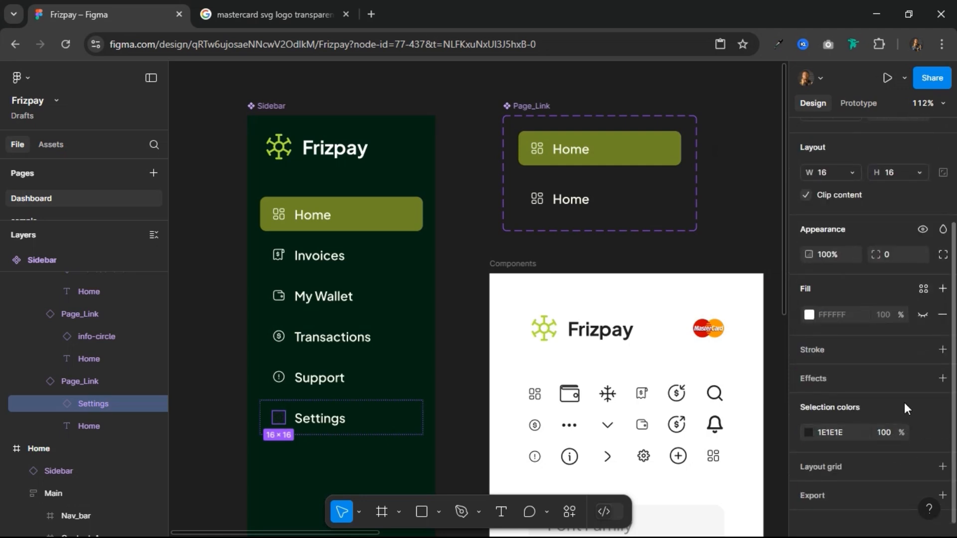
{"action": "left_click", "coordinate": [922, 432]}
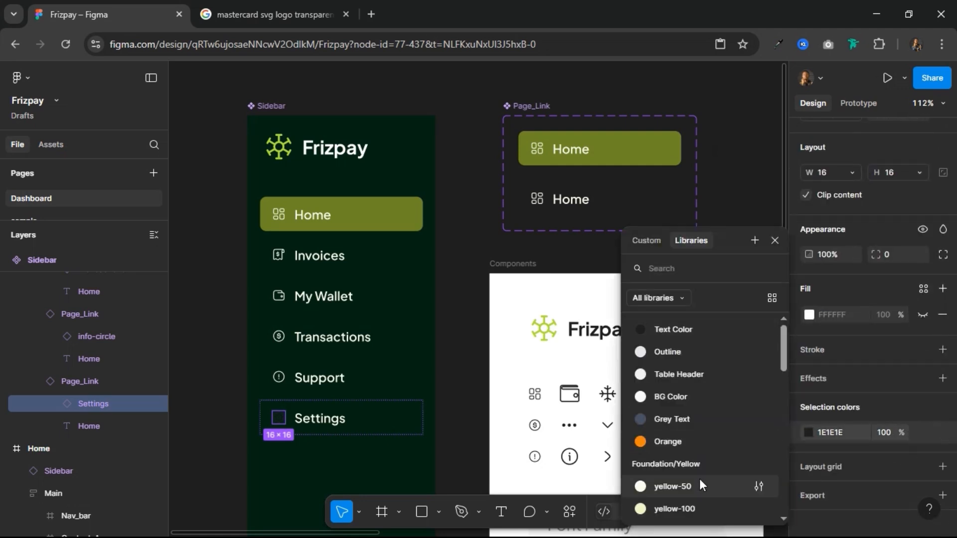
{"action": "left_click", "coordinate": [699, 481]}
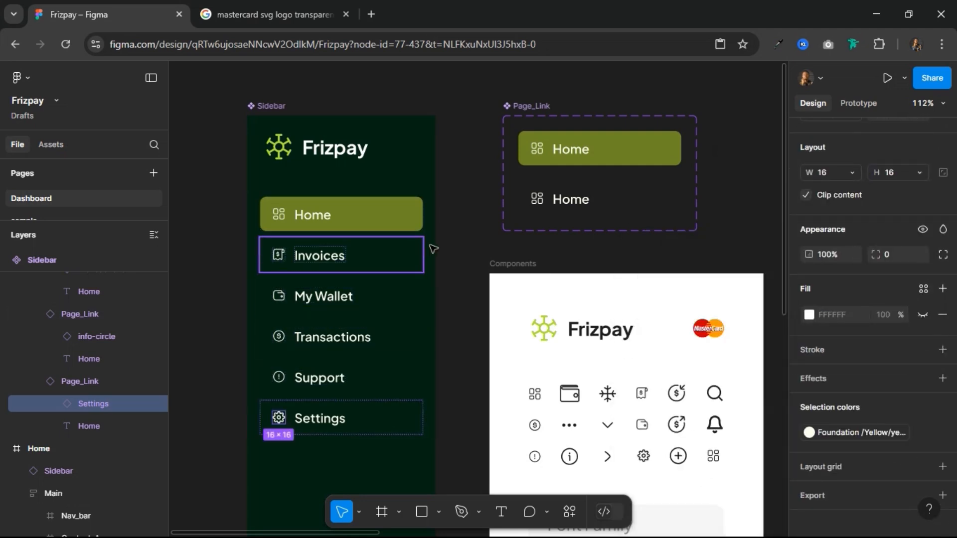
{"action": "left_click", "coordinate": [457, 225]}
Step: Compare the link icons in the main Sidebar component with those in the Home frame's sidebar instance
{"action": "scroll", "coordinate": [457, 225], "scroll_direction": "down", "scroll_amount": 5}
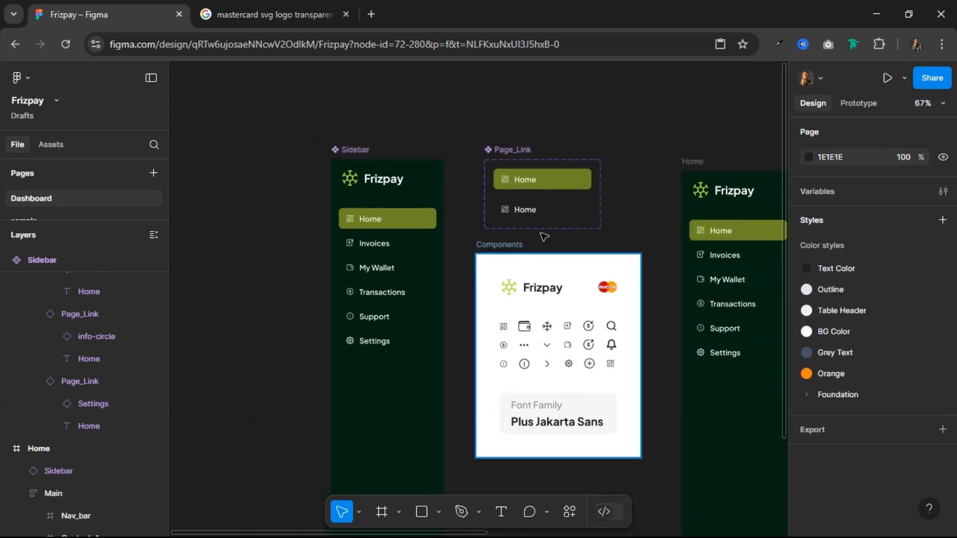
{"action": "left_click_drag", "start_coordinate": [641, 220], "coordinate": [469, 229]}
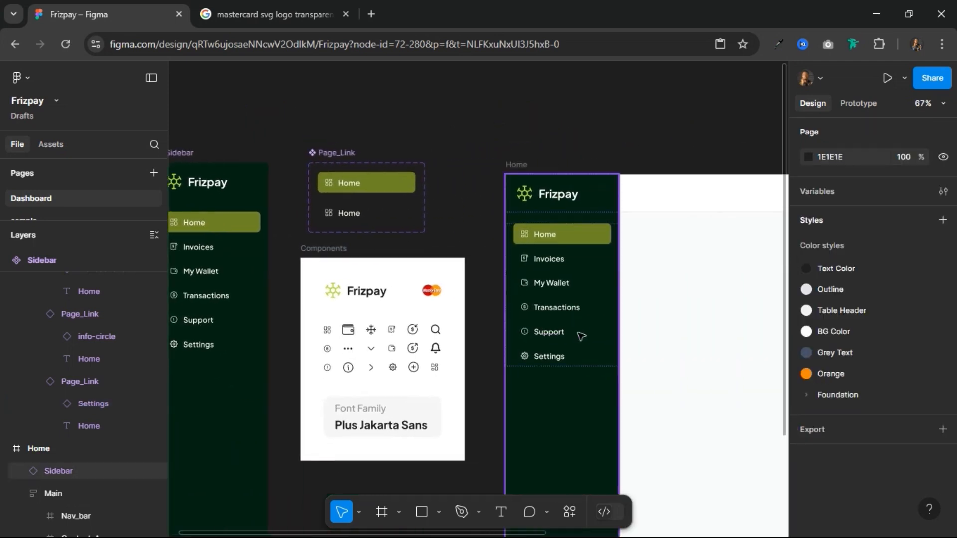
{"action": "scroll", "coordinate": [586, 320], "scroll_direction": "up", "scroll_amount": 3}
{"action": "scroll", "coordinate": [585, 316], "scroll_direction": "down", "scroll_amount": 3}
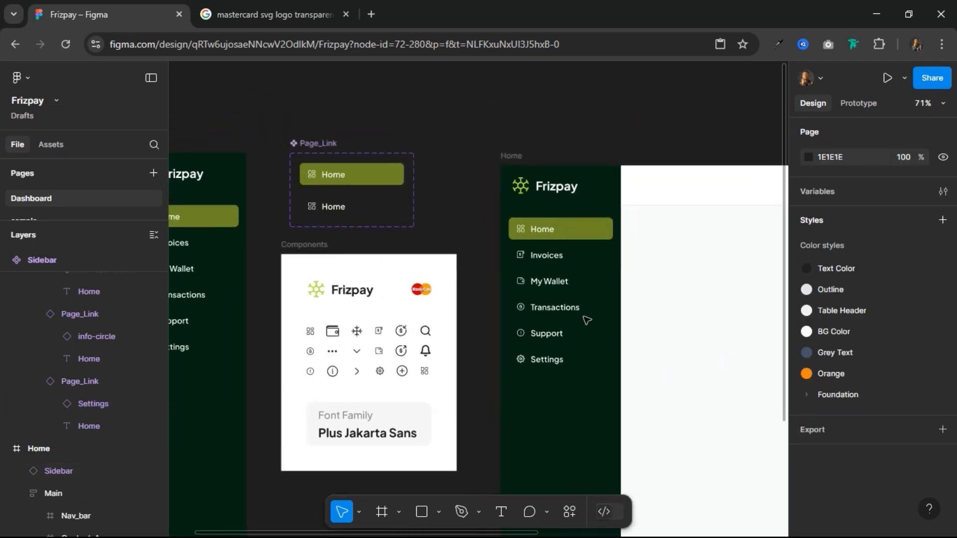
{"action": "left_click_drag", "start_coordinate": [471, 329], "coordinate": [576, 331]}
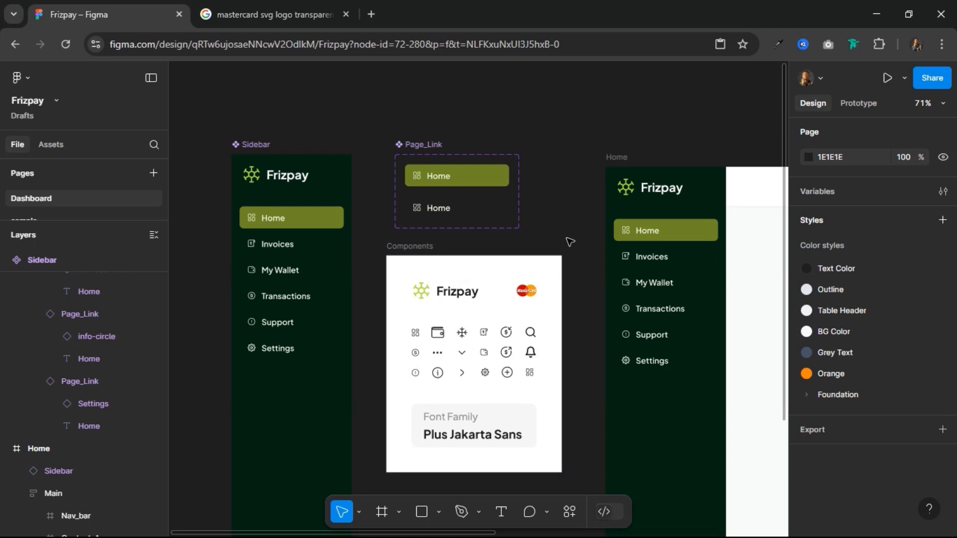
{"action": "left_click_drag", "start_coordinate": [564, 239], "coordinate": [284, 228]}
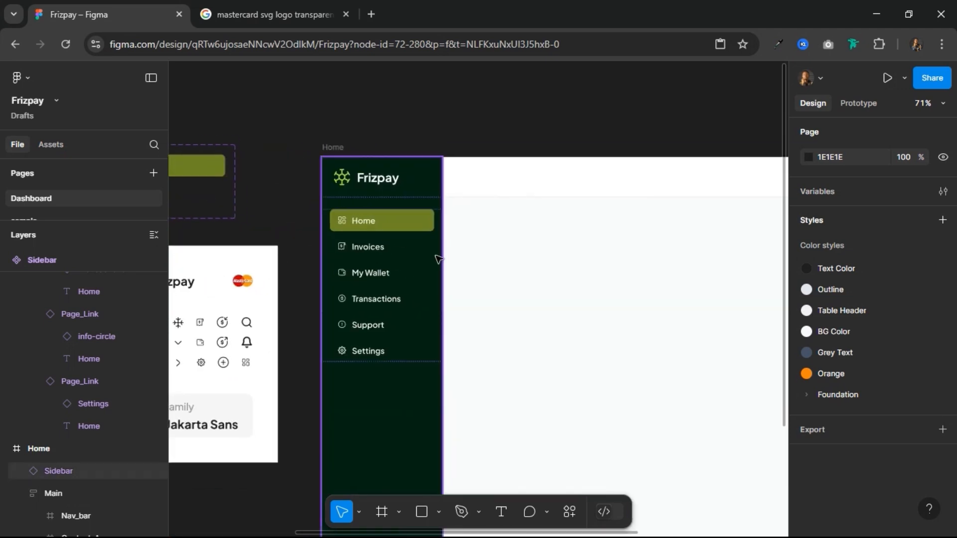
{"action": "scroll", "coordinate": [396, 263], "scroll_direction": "down", "scroll_amount": 2}
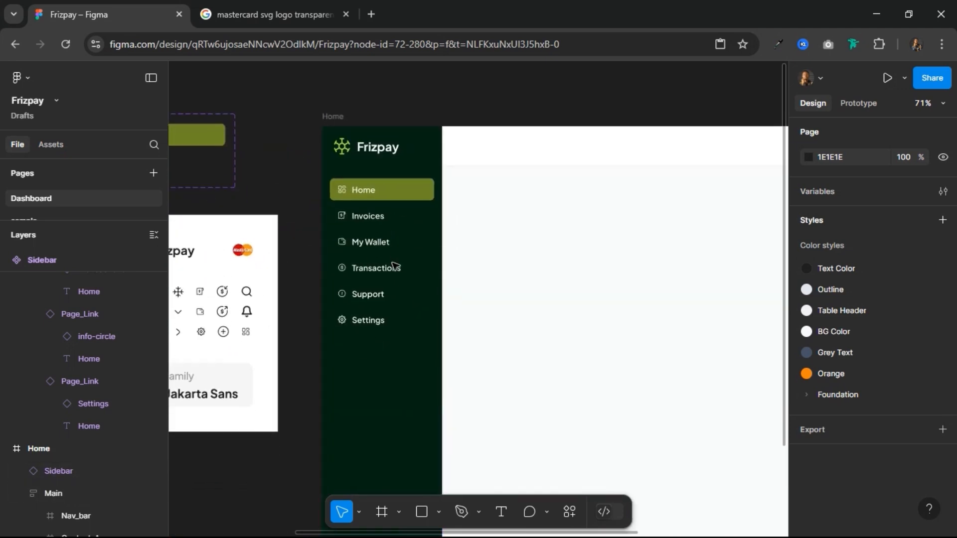
{"action": "scroll", "coordinate": [395, 266], "scroll_direction": "down", "scroll_amount": 5}
{"action": "scroll", "coordinate": [395, 265], "scroll_direction": "up", "scroll_amount": 10}
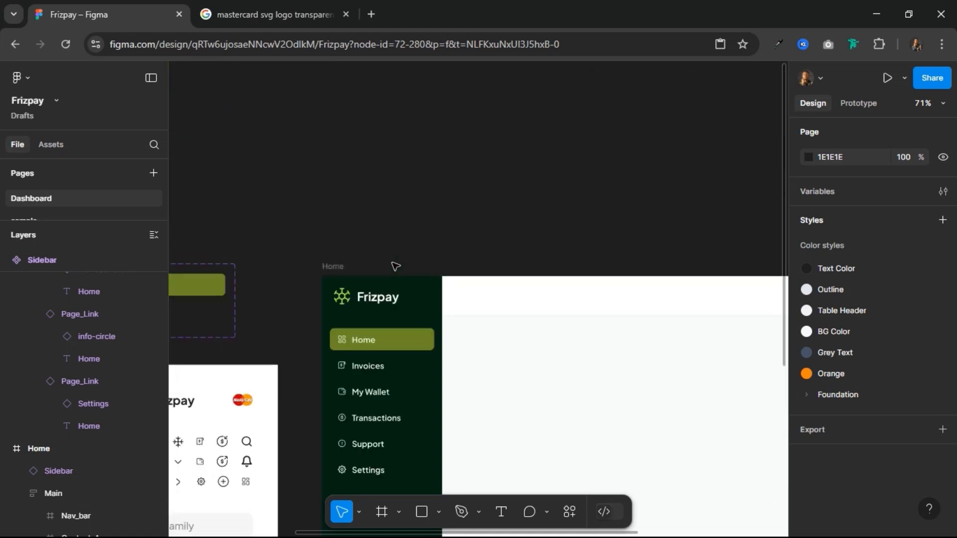
{"action": "scroll", "coordinate": [396, 266], "scroll_direction": "down", "scroll_amount": 5}
{"action": "scroll", "coordinate": [517, 245], "scroll_direction": "right", "scroll_amount": 5}
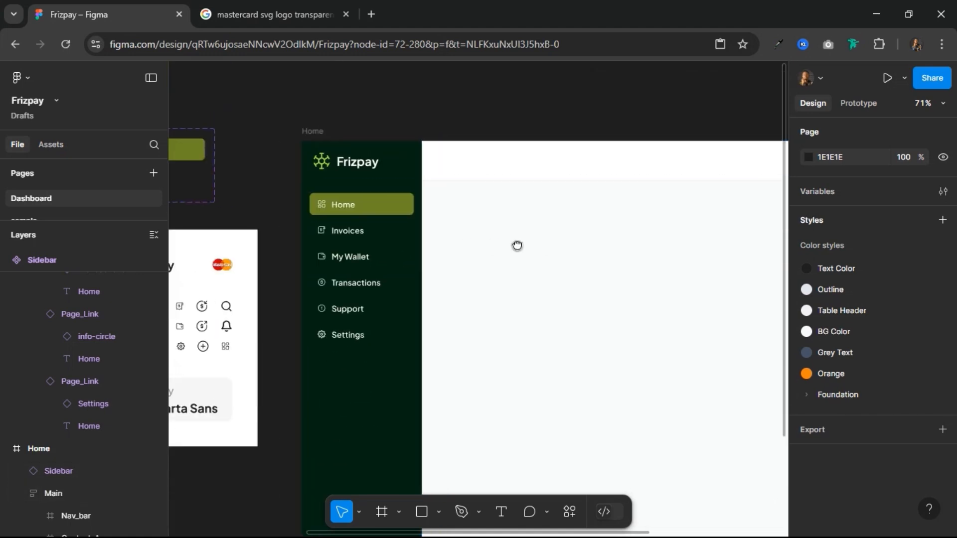
Step: Duplicate the Home frame's Nav_bar and place the copy above the frame at about X 586, Y -907
{"action": "scroll", "coordinate": [420, 274], "scroll_direction": "up", "scroll_amount": 1}
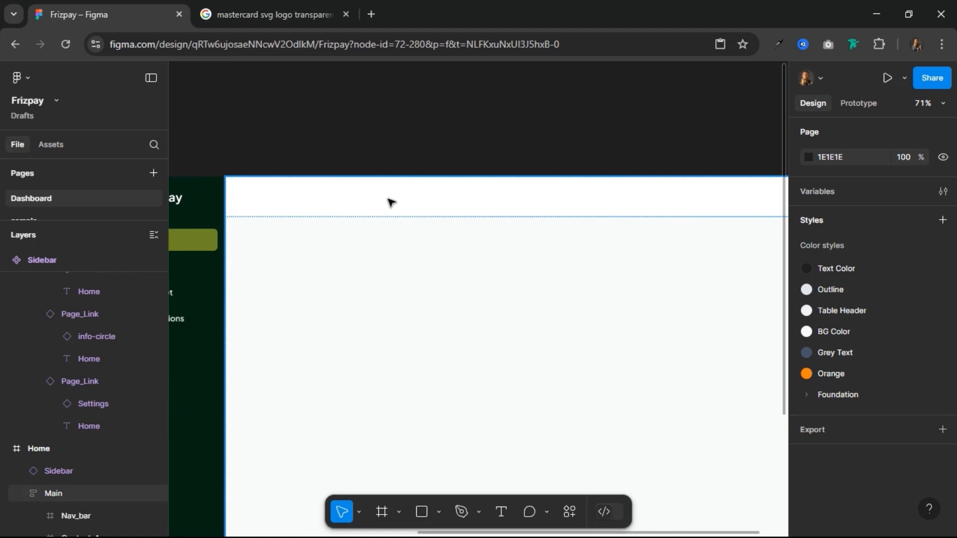
{"action": "scroll", "coordinate": [389, 200], "scroll_direction": "down", "scroll_amount": 3}
{"action": "scroll", "coordinate": [391, 200], "scroll_direction": "up", "scroll_amount": 2}
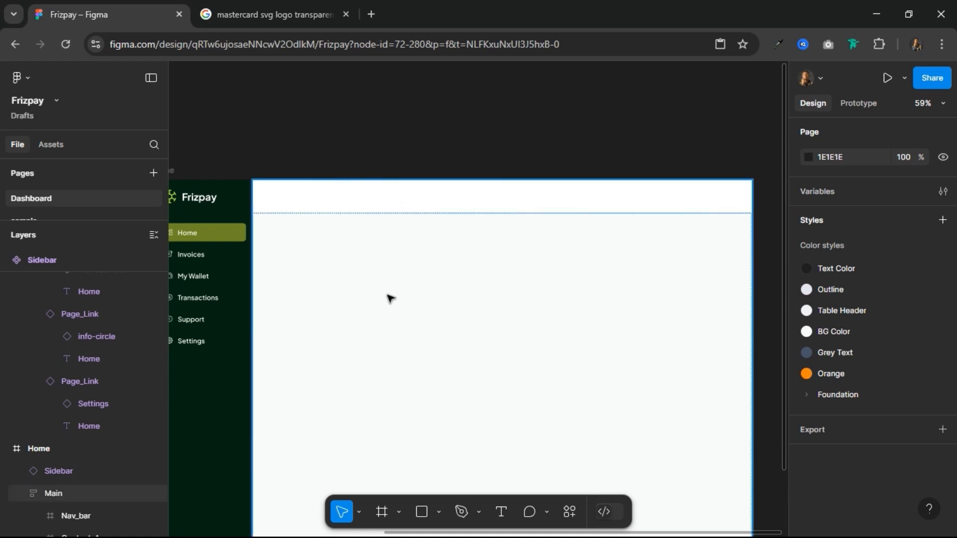
{"action": "scroll", "coordinate": [357, 149], "scroll_direction": "up", "scroll_amount": 3}
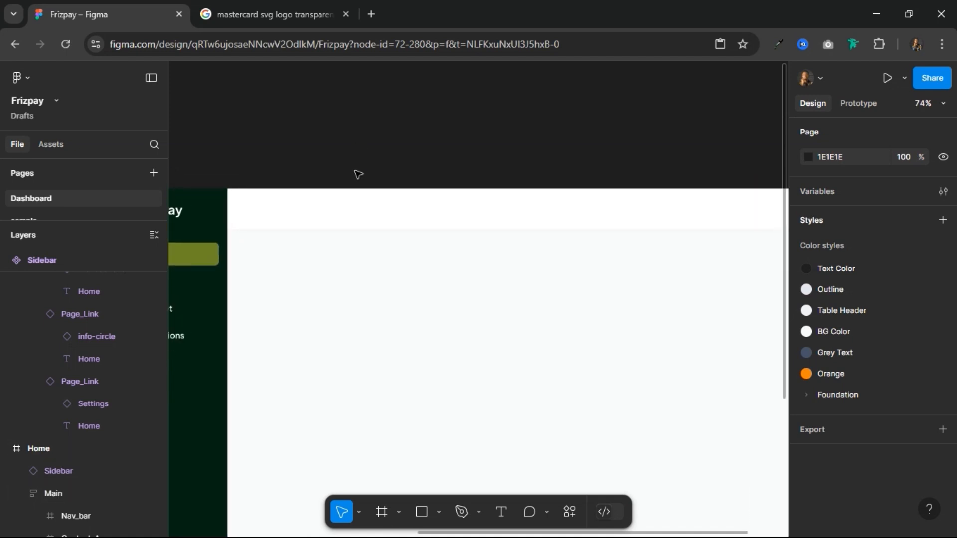
{"action": "left_click", "coordinate": [326, 219]}
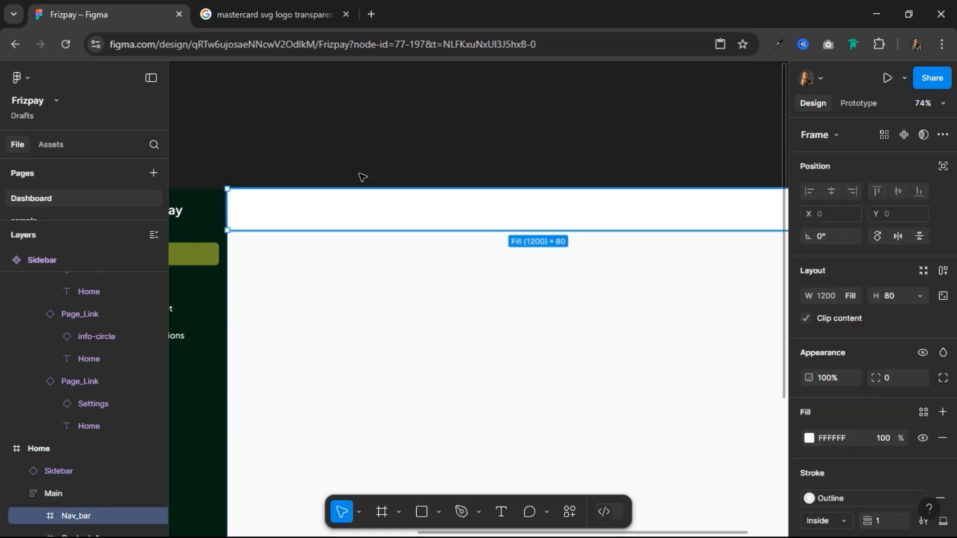
{"action": "left_click", "coordinate": [338, 109]}
{"action": "scroll", "coordinate": [335, 110], "scroll_direction": "up", "scroll_amount": 5}
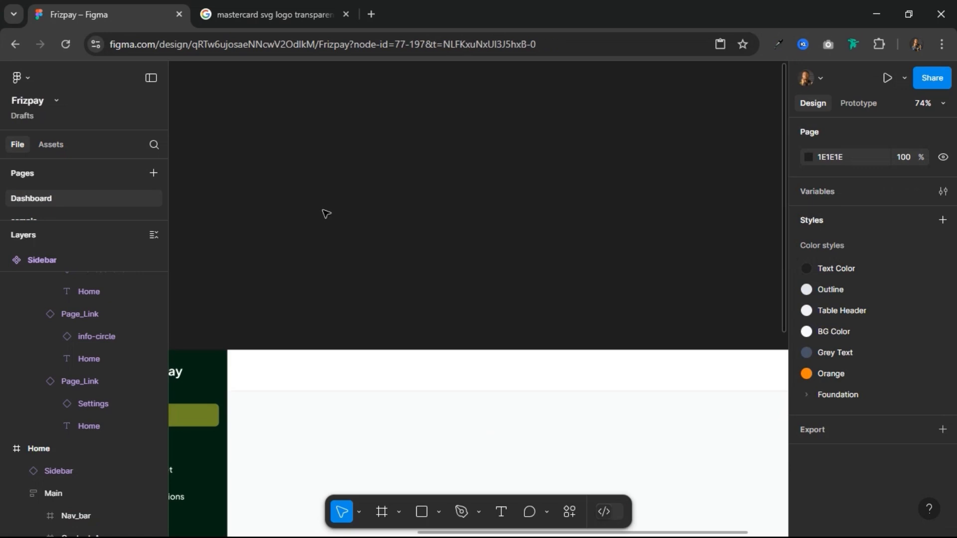
{"action": "key", "text": "ctrl+v"}
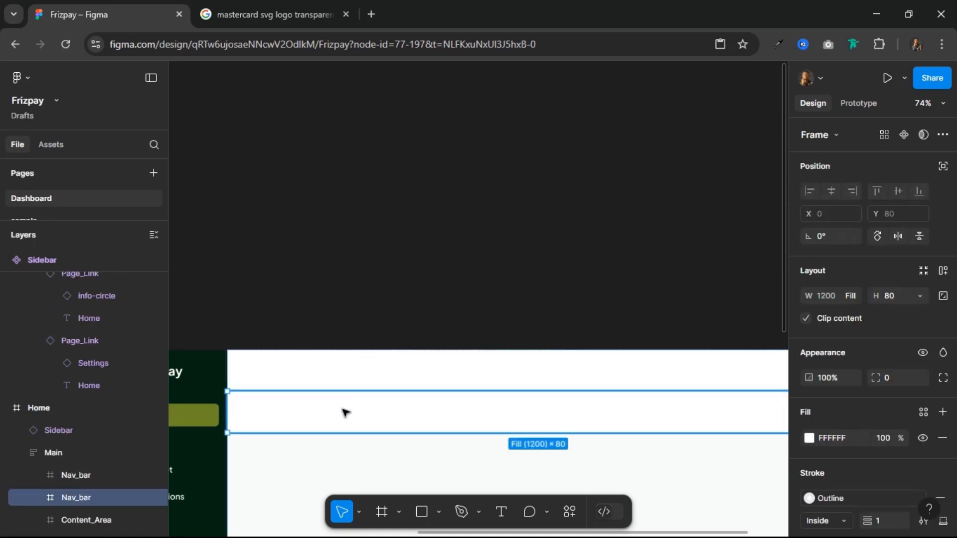
{"action": "left_click_drag", "start_coordinate": [335, 196], "coordinate": [335, 170]}
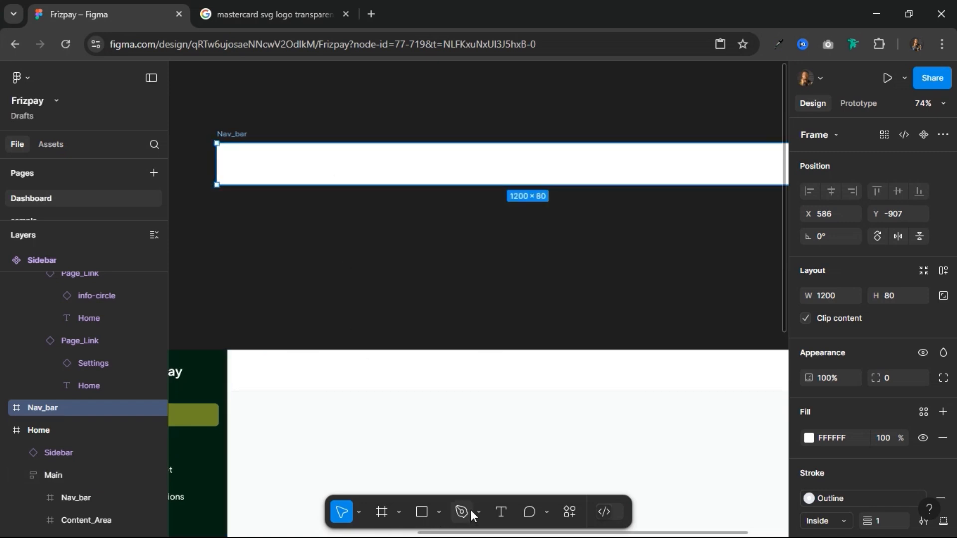
Step: Add the text "Dashboard" inside the separate Nav_bar copy at about X 76, Y 41
{"action": "left_click", "coordinate": [507, 510]}
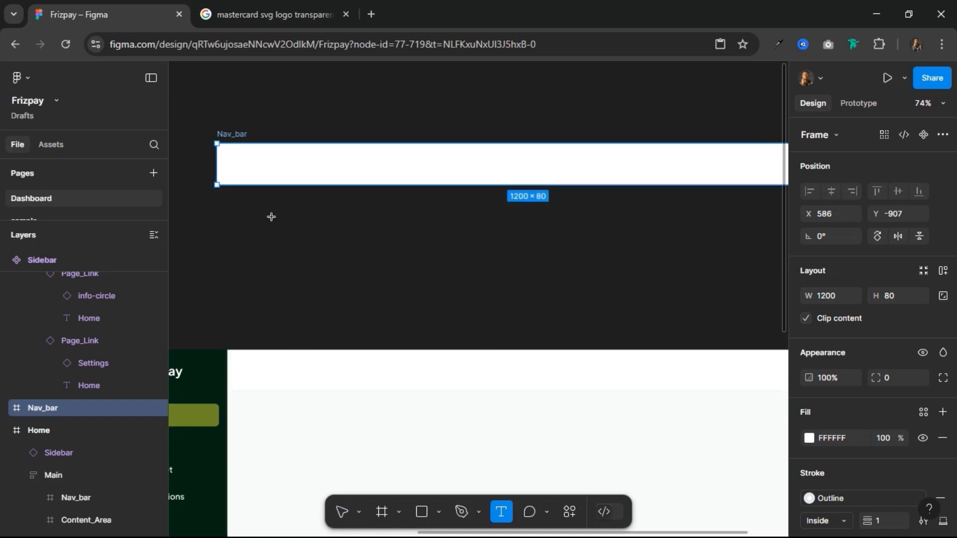
{"action": "left_click", "coordinate": [308, 179]}
{"action": "type", "text": "DAshboard"}
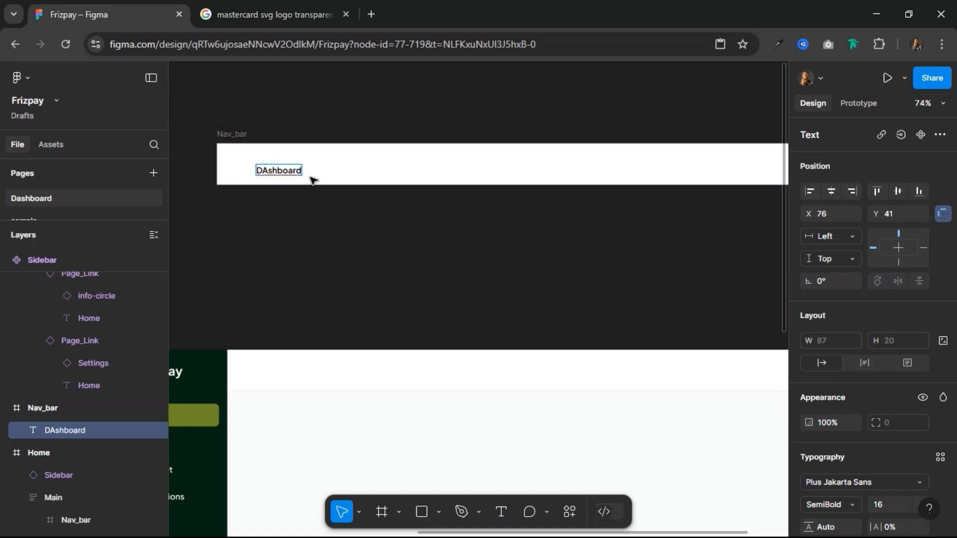
{"action": "key", "text": "ctrl+a"}
{"action": "type", "text": "Dashboard"}
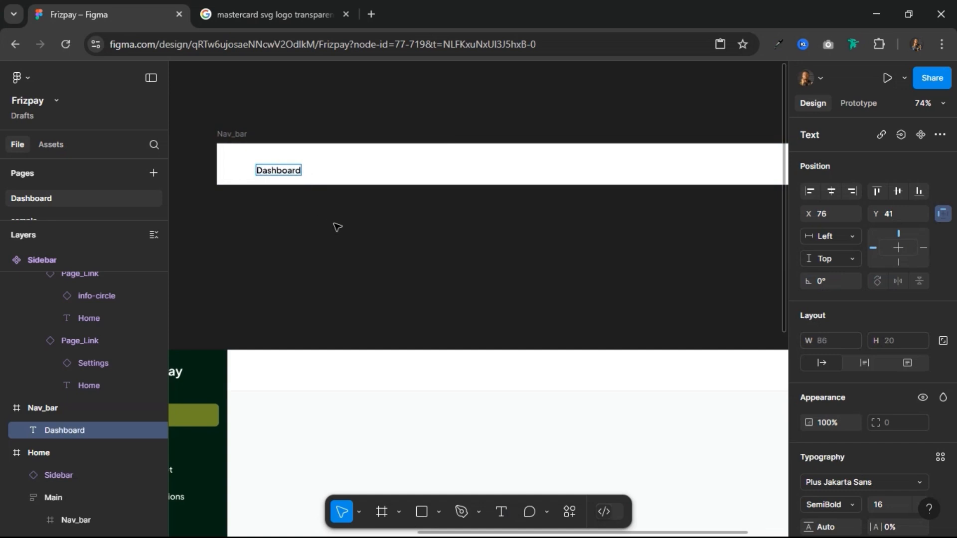
{"action": "key", "text": "Escape"}
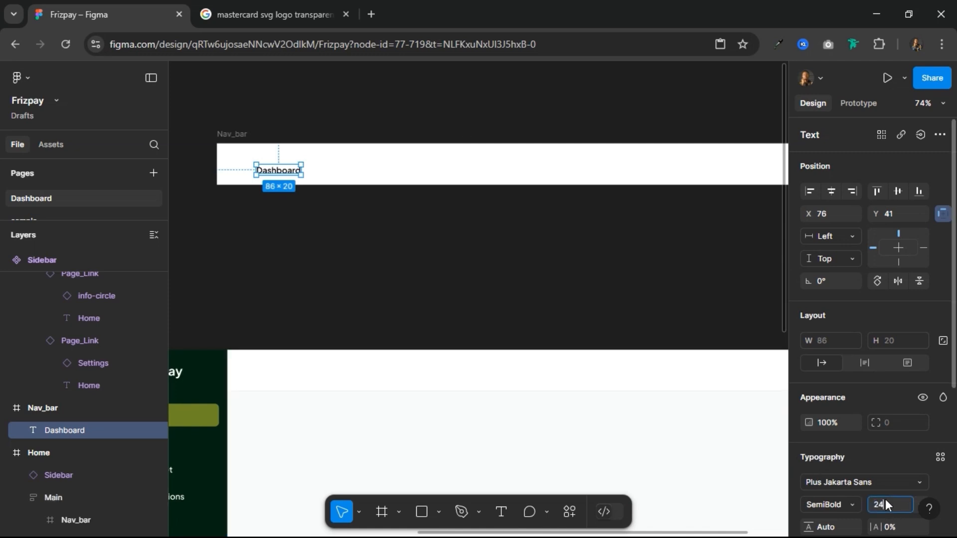
Step: Set the Dashboard title's font size to 24 and position it vertically centred in the Nav_bar at X 24
{"action": "key", "text": "Return"}
{"action": "left_click", "coordinate": [898, 191]}
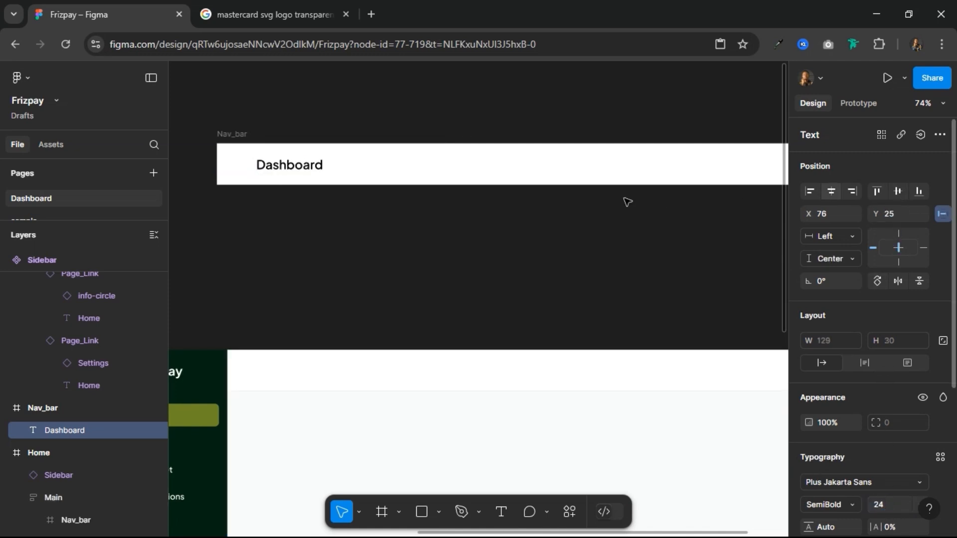
{"action": "key", "text": "alt"}
{"action": "key", "text": "alt+Left"}
{"action": "key", "text": "alt+Left"}
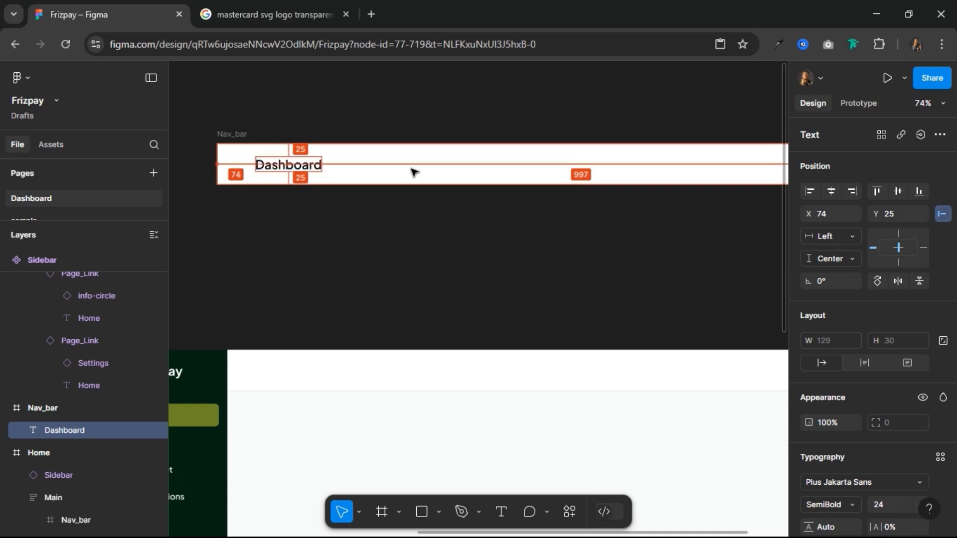
{"action": "key", "text": "alt+shift+Left"}
{"action": "key", "text": "alt+shift+Left"}
{"action": "key", "text": "alt+shift+Left"}
{"action": "key", "text": "alt+shift+Left"}
{"action": "key", "text": "alt+shift+Left"}
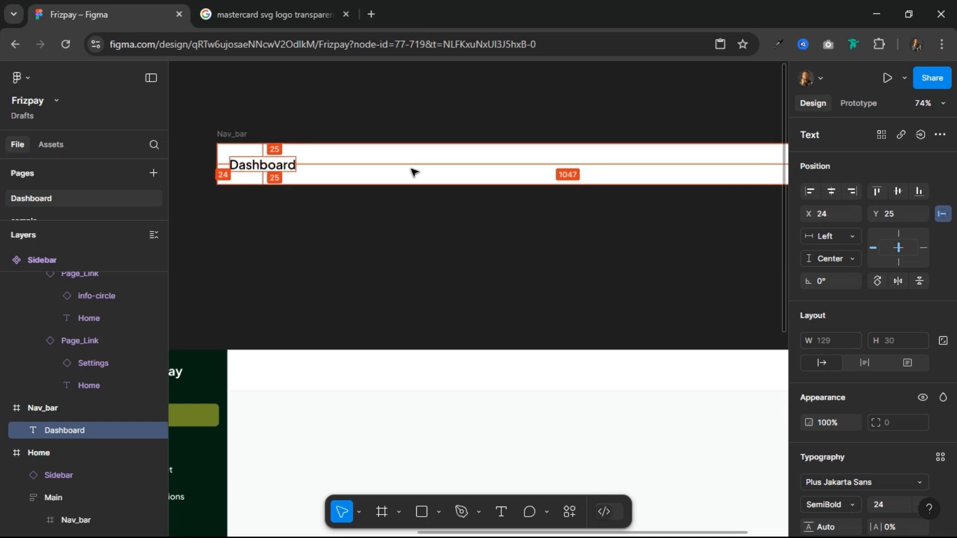
Step: Change the Dashboard title's font weight to Bold
{"action": "scroll", "coordinate": [423, 235], "scroll_direction": "down", "scroll_amount": 1, "text": "ctrl"}
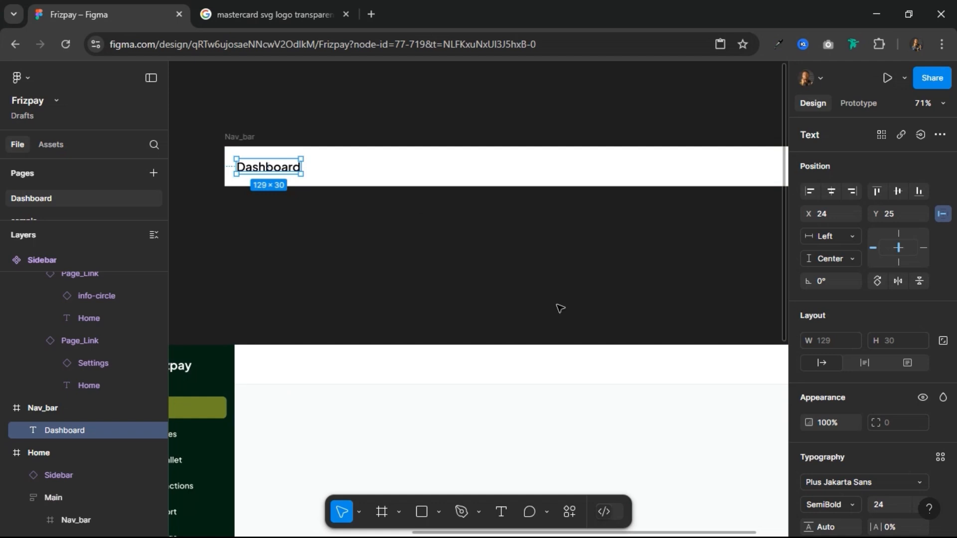
{"action": "left_click", "coordinate": [857, 506]}
{"action": "left_click", "coordinate": [839, 341]}
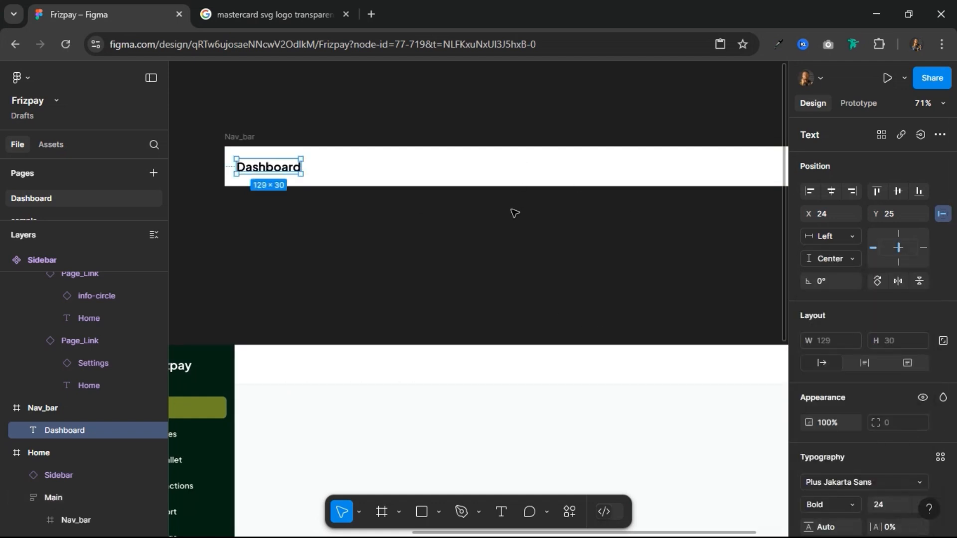
Step: Draw a 49 × 49 frame inside the separate Nav_bar at about X 769, Y 21
{"action": "left_click_drag", "start_coordinate": [548, 204], "coordinate": [401, 264]}
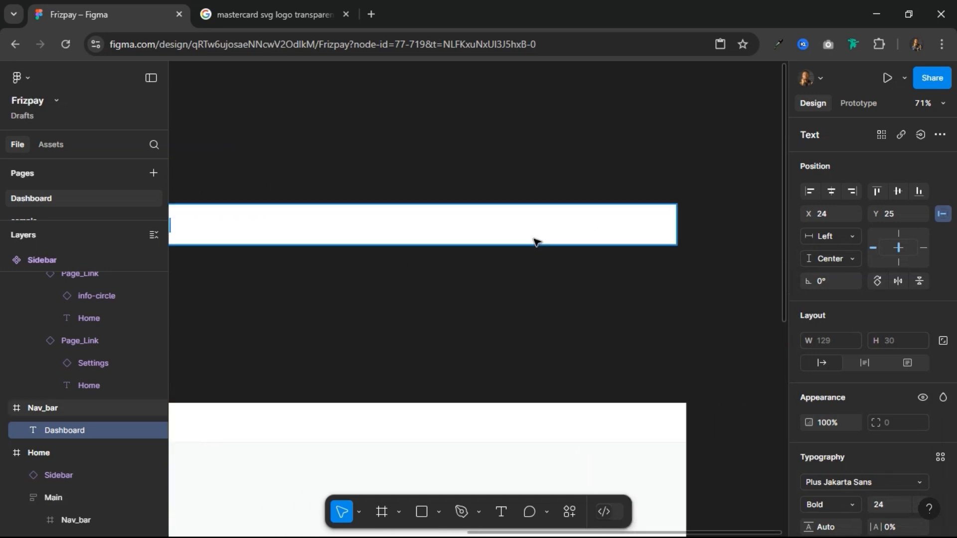
{"action": "scroll", "coordinate": [534, 242], "scroll_direction": "up", "scroll_amount": 2}
{"action": "left_click", "coordinate": [383, 519]}
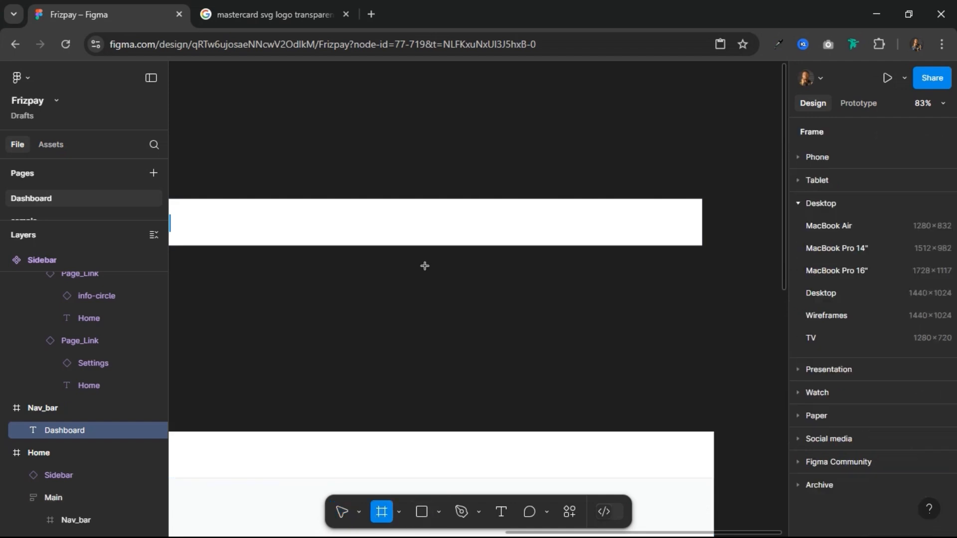
{"action": "left_click_drag", "start_coordinate": [449, 211], "coordinate": [478, 240]}
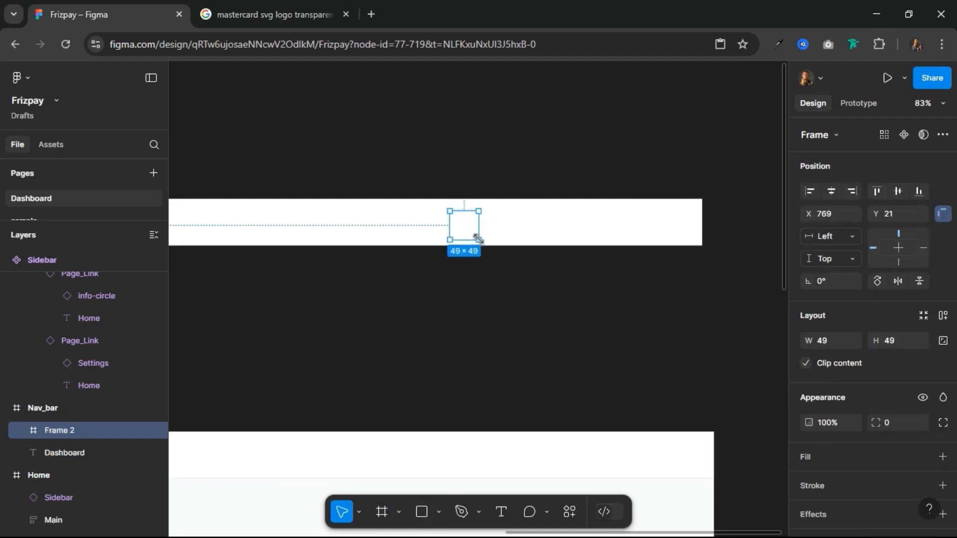
Step: Give the small square frame a corner radius of 100 and a stroke using the Outline color style
{"action": "left_click", "coordinate": [895, 422]}
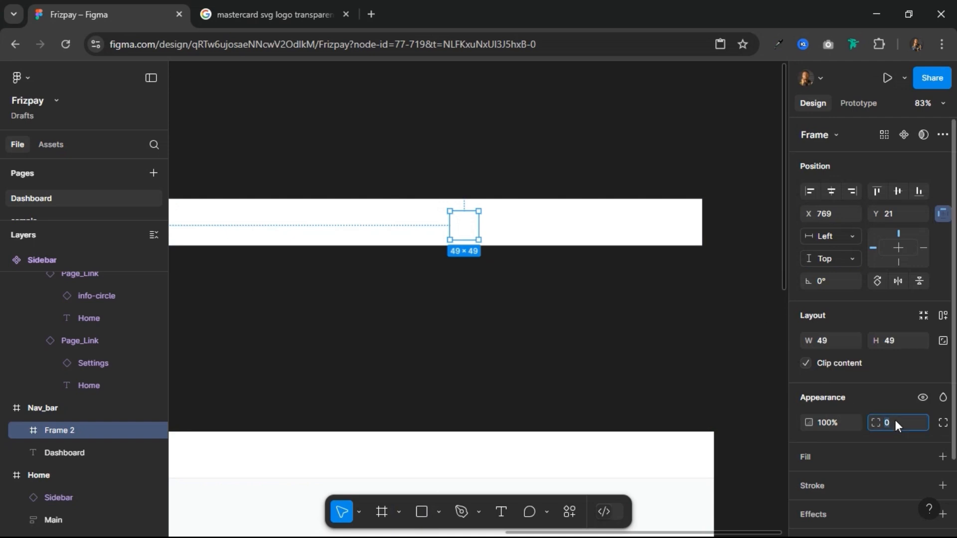
{"action": "type", "text": "100"}
{"action": "key", "text": "Return"}
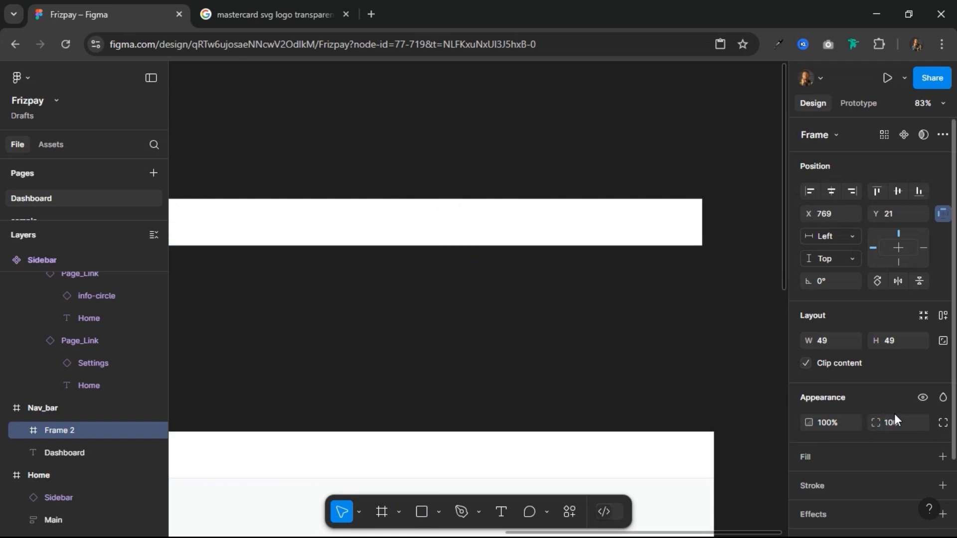
{"action": "scroll", "coordinate": [880, 414], "scroll_direction": "down", "scroll_amount": 2}
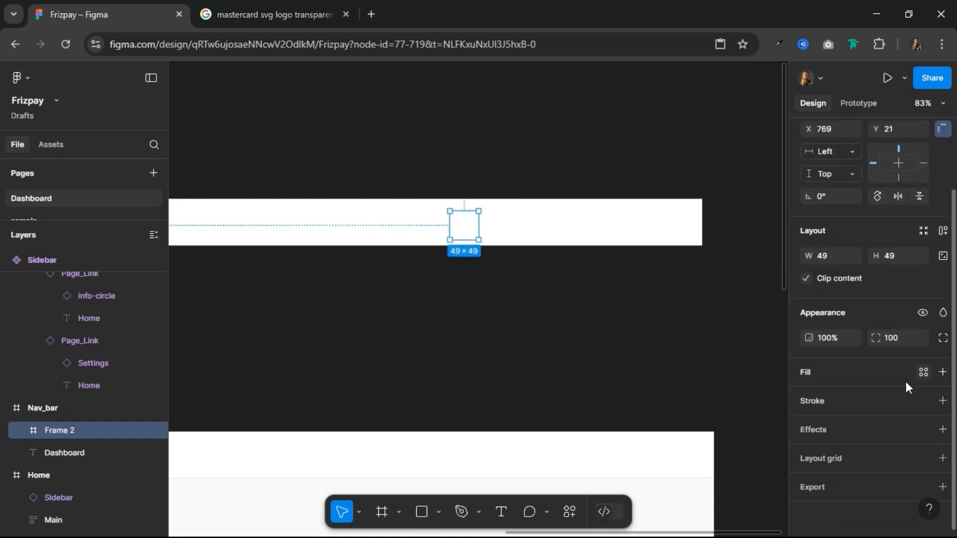
{"action": "left_click", "coordinate": [920, 403]}
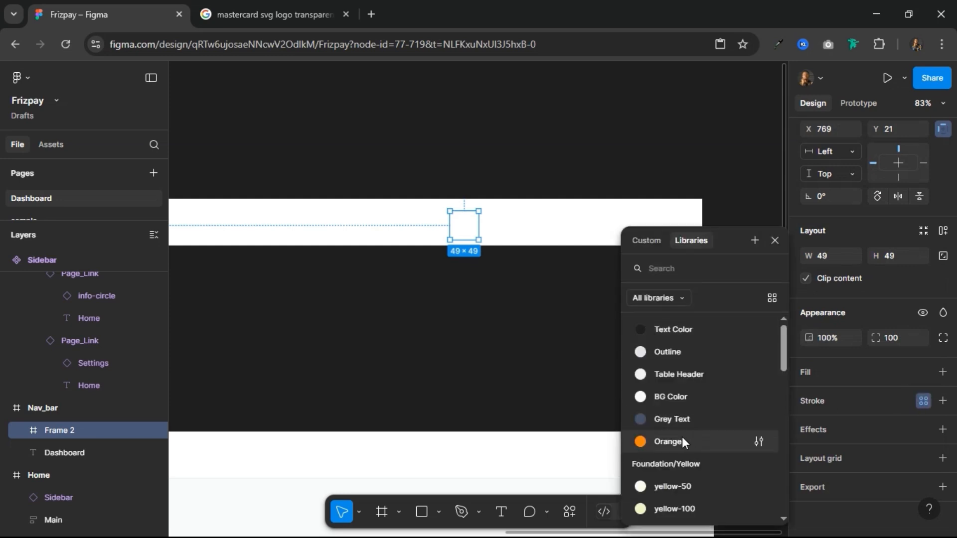
{"action": "left_click", "coordinate": [686, 351]}
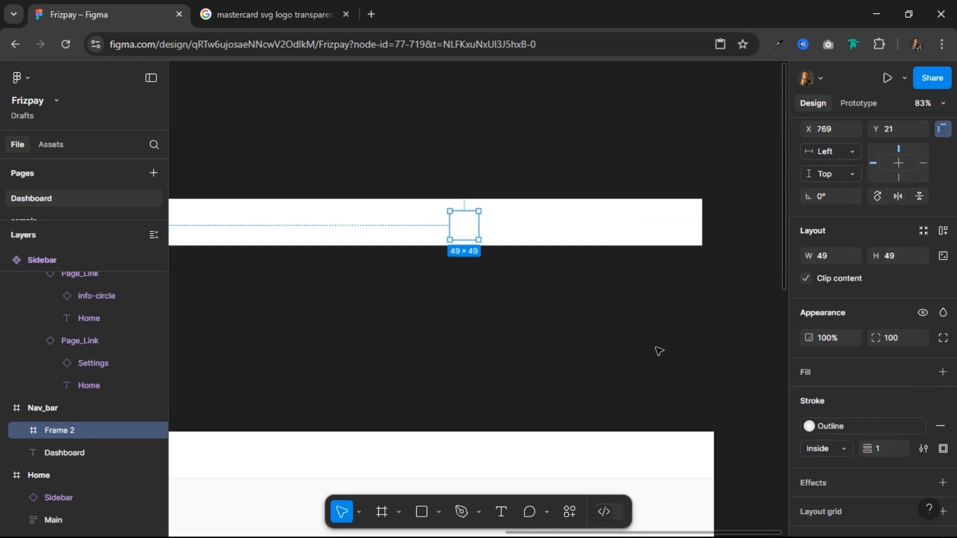
{"action": "scroll", "coordinate": [463, 230], "scroll_direction": "up", "scroll_amount": 3}
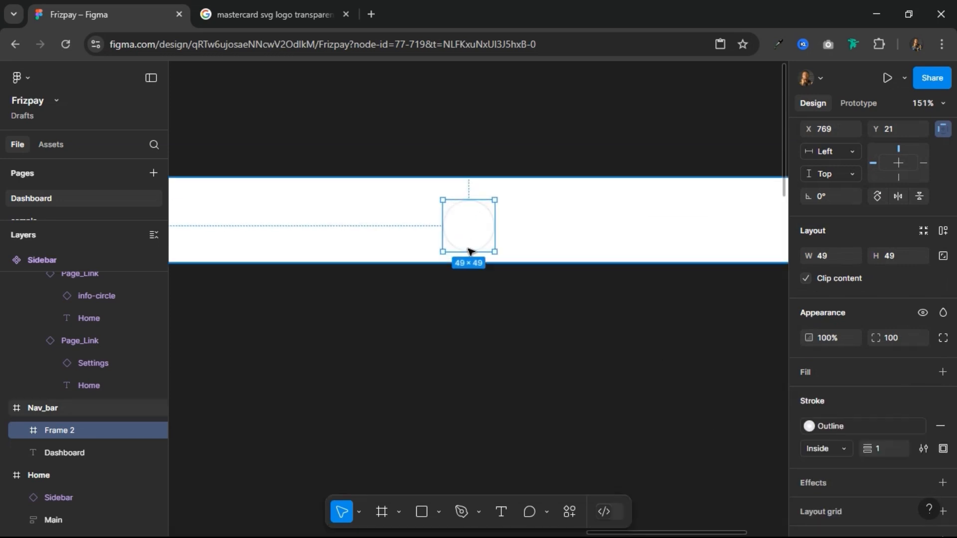
Step: Copy the wallet icon from the Components frame into the circular frame in the Nav_bar
{"action": "scroll", "coordinate": [469, 246], "scroll_direction": "down", "scroll_amount": 6}
{"action": "scroll", "coordinate": [324, 292], "scroll_direction": "left", "scroll_amount": 5}
{"action": "scroll", "coordinate": [324, 293], "scroll_direction": "down", "scroll_amount": 1}
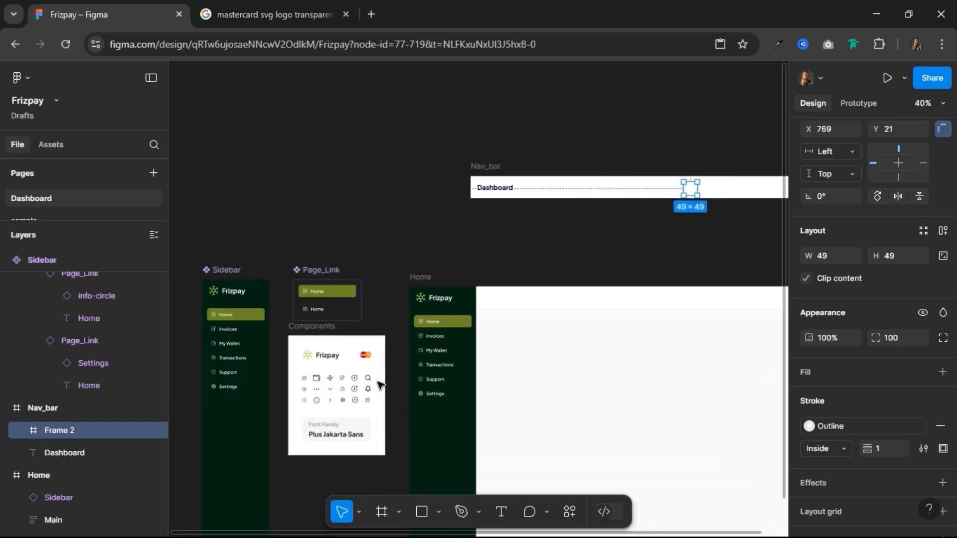
{"action": "left_click", "coordinate": [317, 378]}
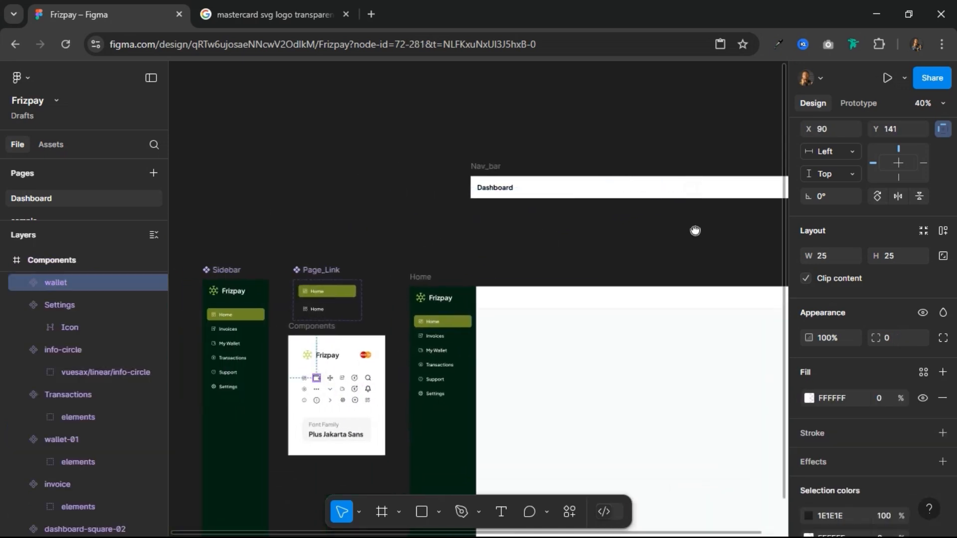
{"action": "scroll", "coordinate": [445, 254], "scroll_direction": "right", "scroll_amount": 6}
{"action": "scroll", "coordinate": [444, 254], "scroll_direction": "up", "scroll_amount": 1}
{"action": "scroll", "coordinate": [486, 238], "scroll_direction": "up", "scroll_amount": 5}
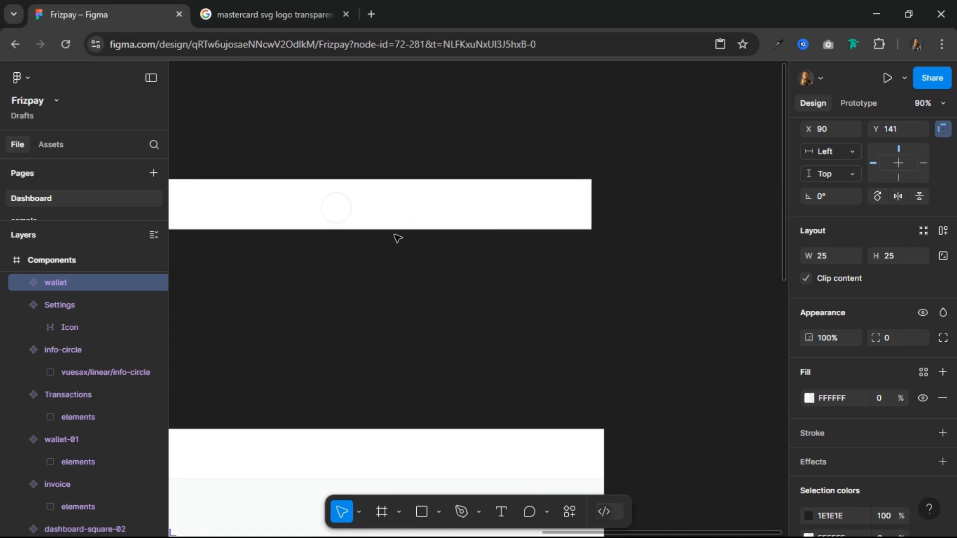
{"action": "left_click", "coordinate": [335, 209]}
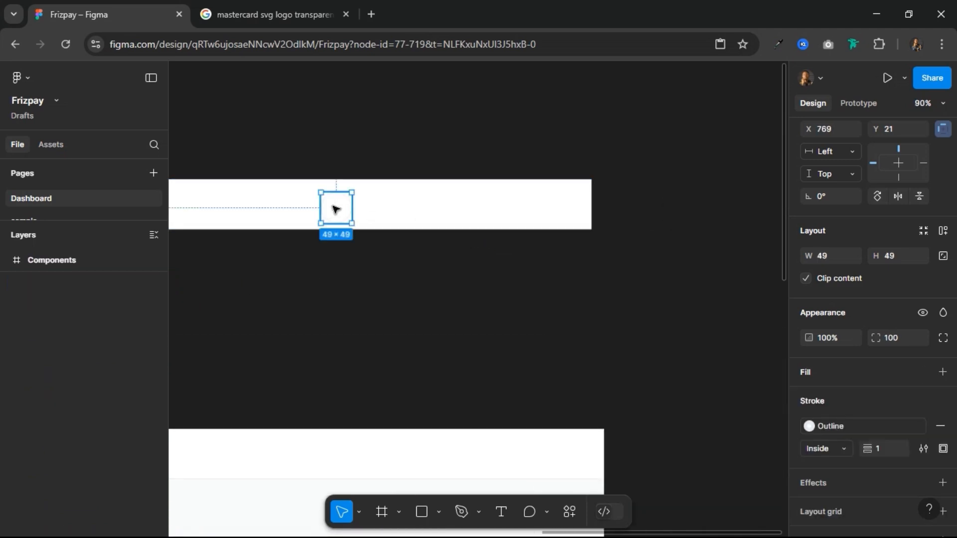
{"action": "key", "text": "ctrl+v"}
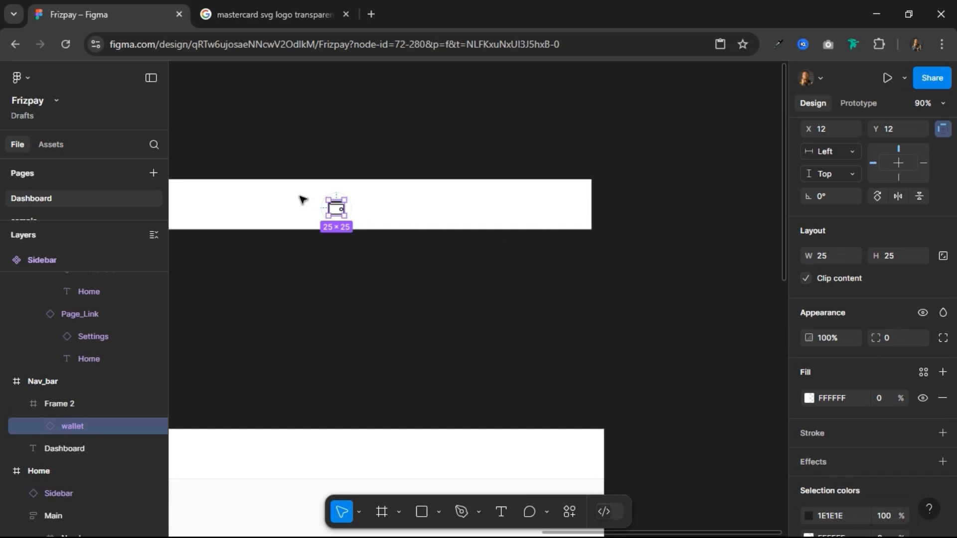
Step: Scale the wallet icon inside the circular frame to 24 × 24
{"action": "left_click", "coordinate": [316, 203]}
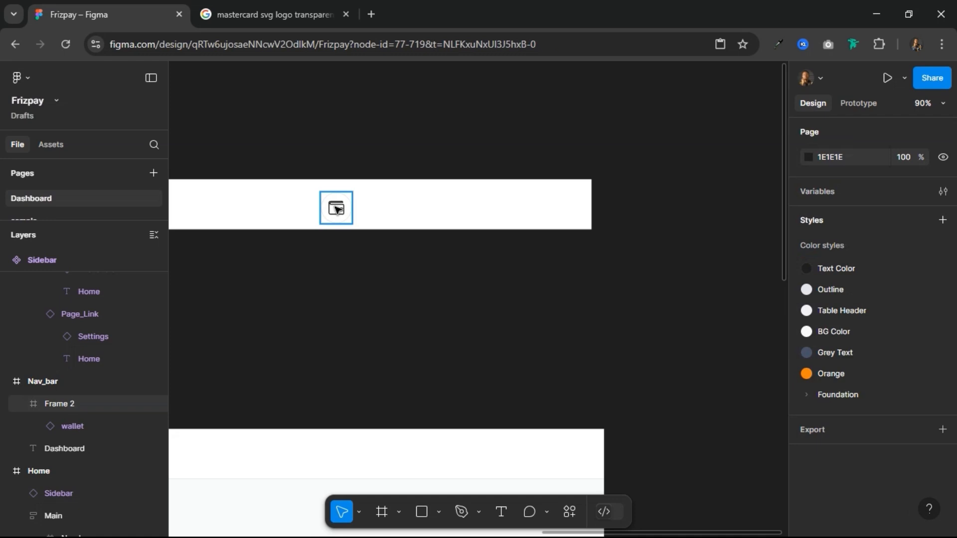
{"action": "left_click", "coordinate": [338, 209]}
{"action": "left_click", "coordinate": [338, 209]}
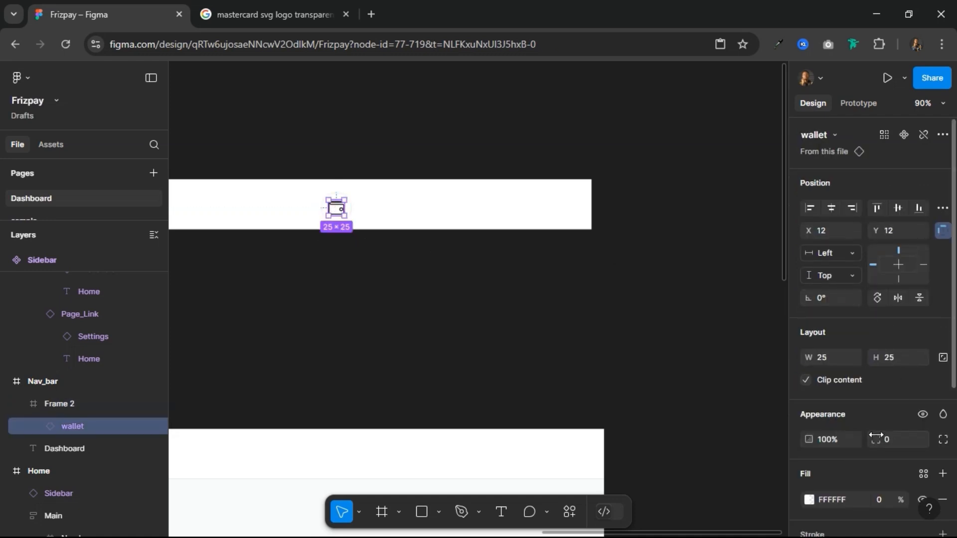
{"action": "key", "text": "k"}
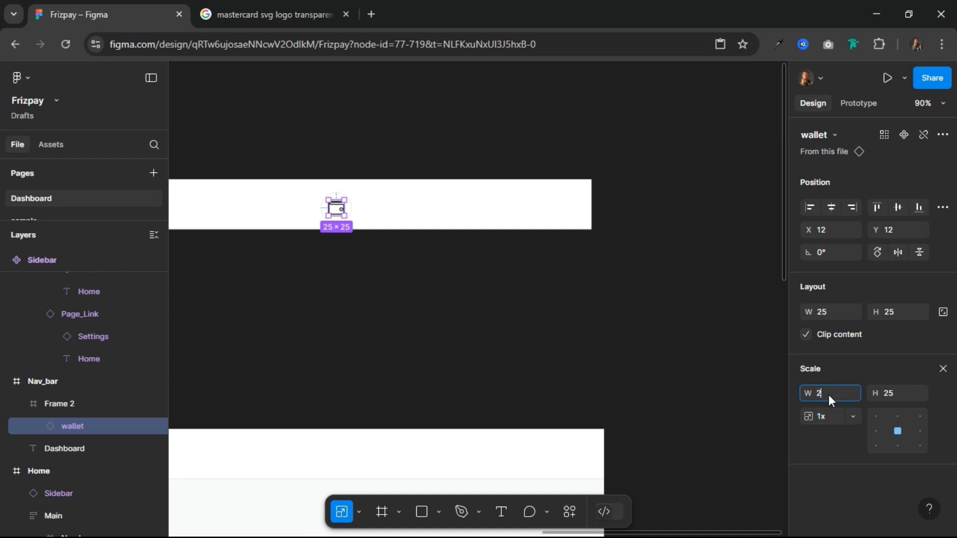
{"action": "key", "text": "Return"}
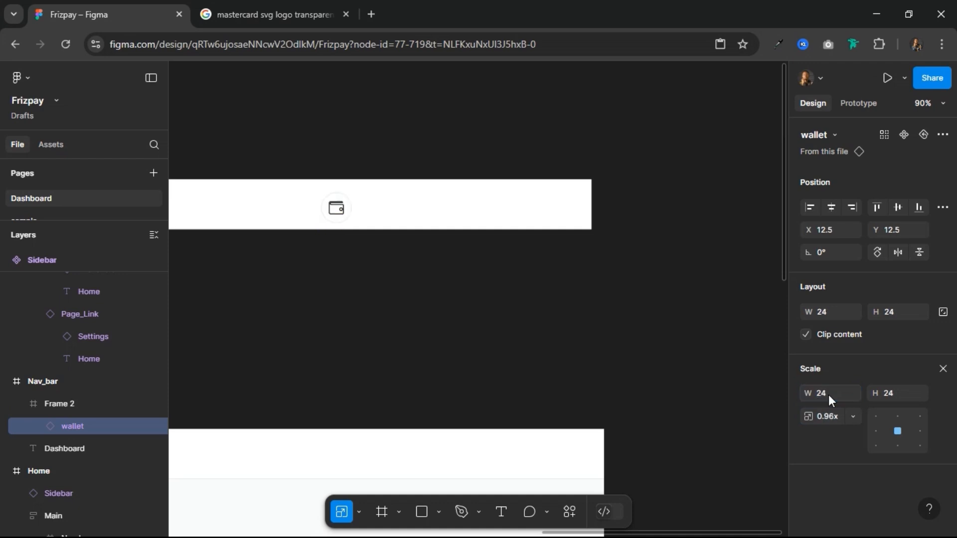
Step: Move the wallet circle farther along the Nav_bar to Y 16 and duplicate it beside itself at about X 914, Y 16
{"action": "left_click", "coordinate": [300, 210]}
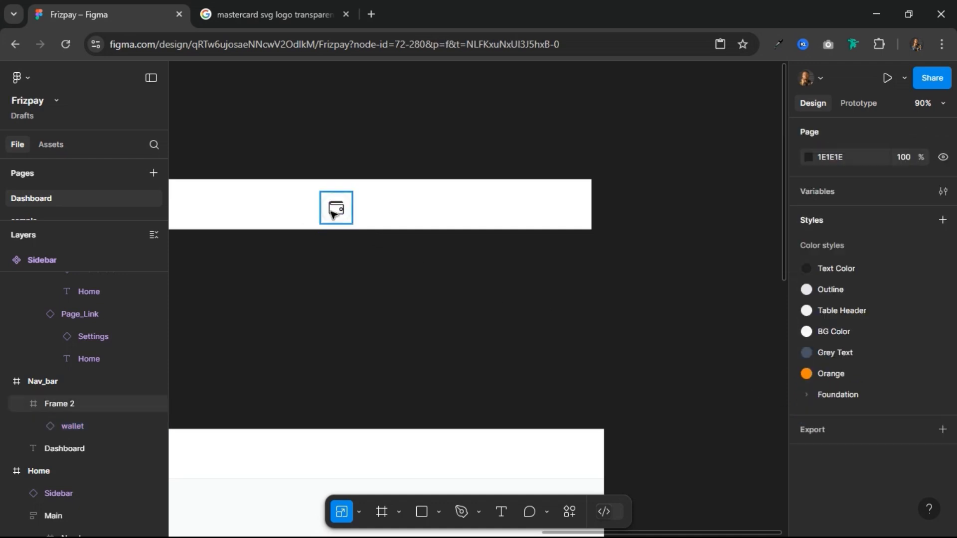
{"action": "left_click", "coordinate": [337, 209]}
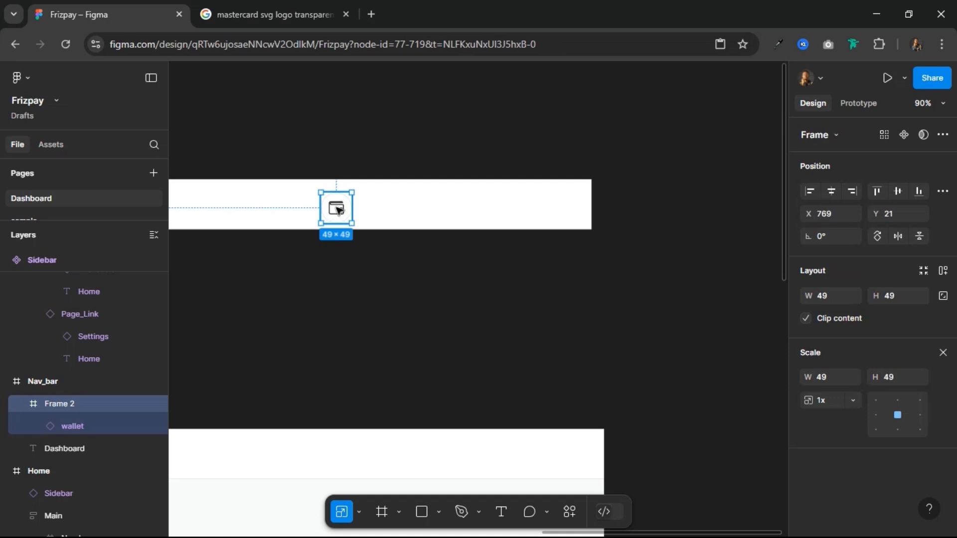
{"action": "left_click_drag", "start_coordinate": [343, 210], "coordinate": [429, 205]}
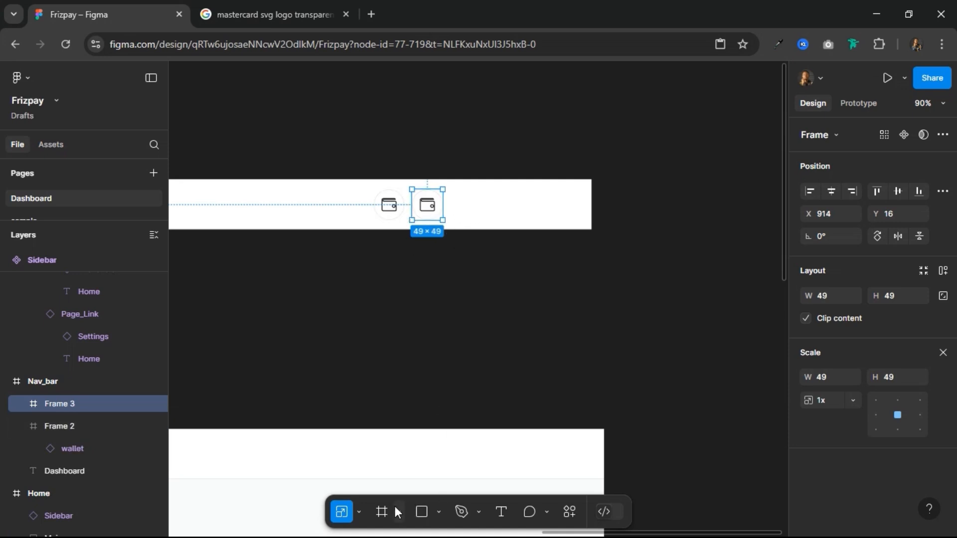
Step: Draw a frame of about 209 × 49 to the right of the second wallet circle at about X 975, Y 16
{"action": "left_click", "coordinate": [382, 512]}
{"action": "left_click_drag", "start_coordinate": [450, 194], "coordinate": [581, 219]}
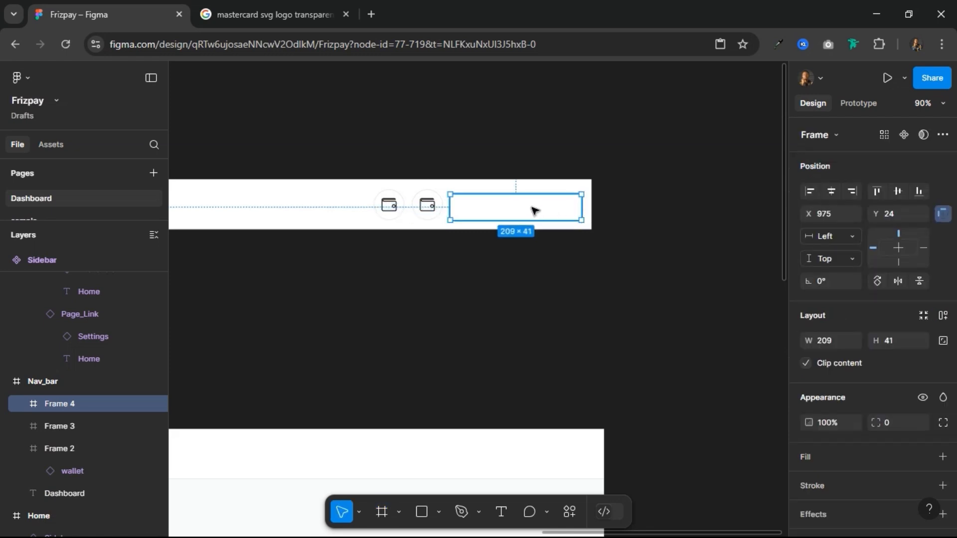
{"action": "scroll", "coordinate": [443, 205], "scroll_direction": "up", "scroll_amount": 3}
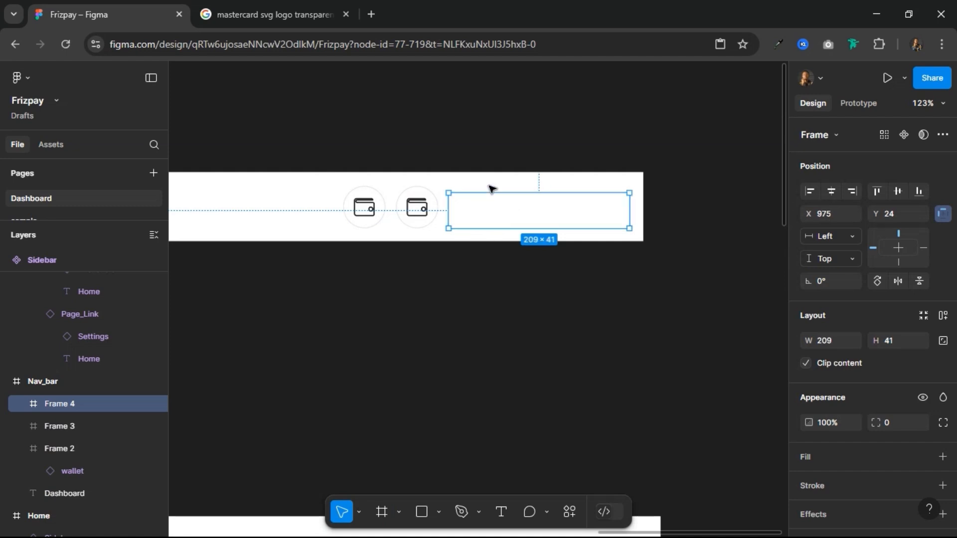
{"action": "left_click_drag", "start_coordinate": [489, 190], "coordinate": [494, 186]}
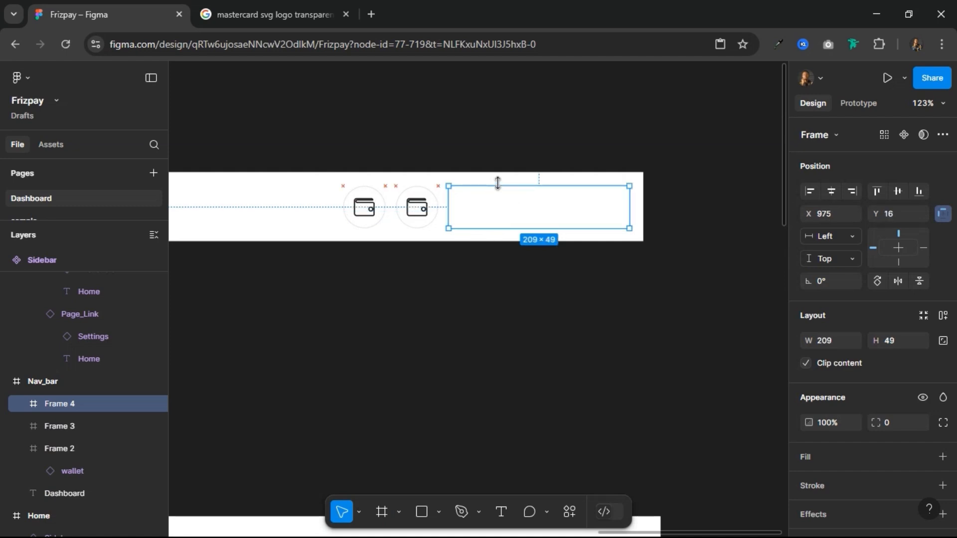
Step: Scale both wallet circles together to a height of 48
{"action": "left_click", "coordinate": [414, 215]}
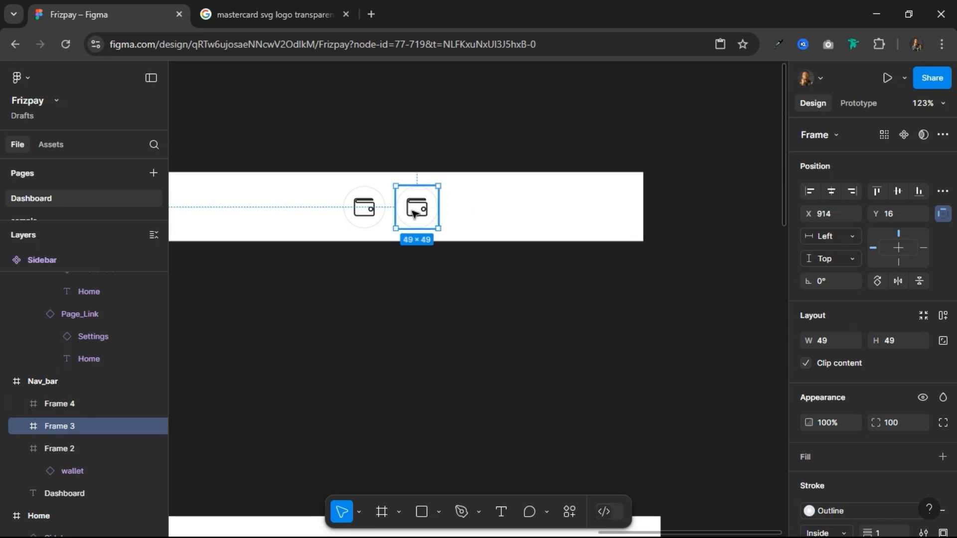
{"action": "left_click", "coordinate": [371, 216], "text": "shift"}
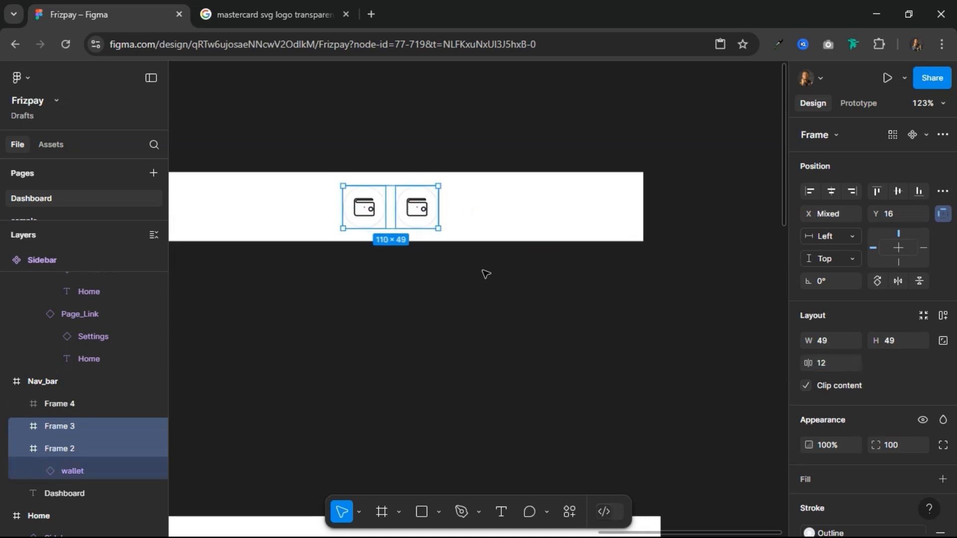
{"action": "key", "text": "k"}
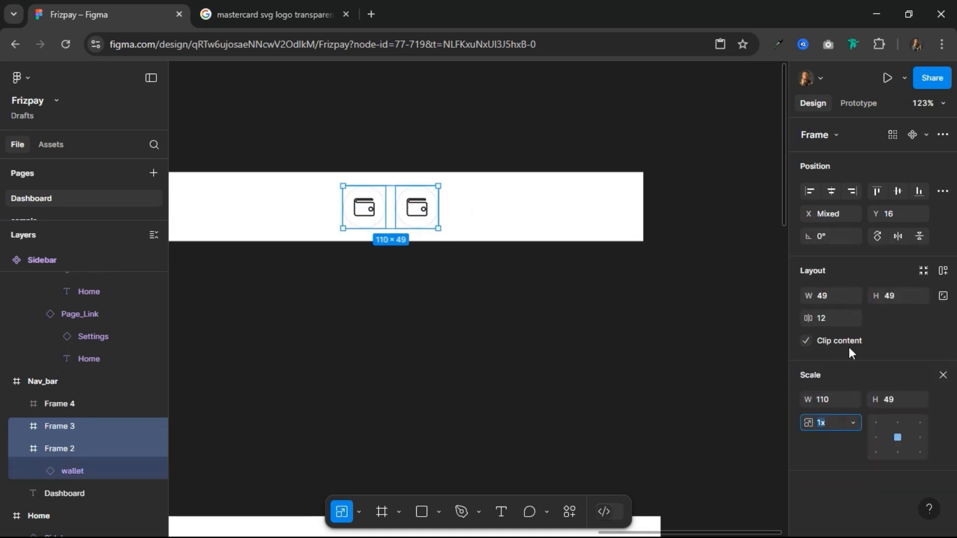
{"action": "left_click", "coordinate": [844, 400]}
{"action": "left_click", "coordinate": [896, 398]}
{"action": "type", "text": "48"}
{"action": "key", "text": "Return"}
Step: Set the height of the empty frame beside the wallet circles to 48
{"action": "left_click", "coordinate": [530, 215]}
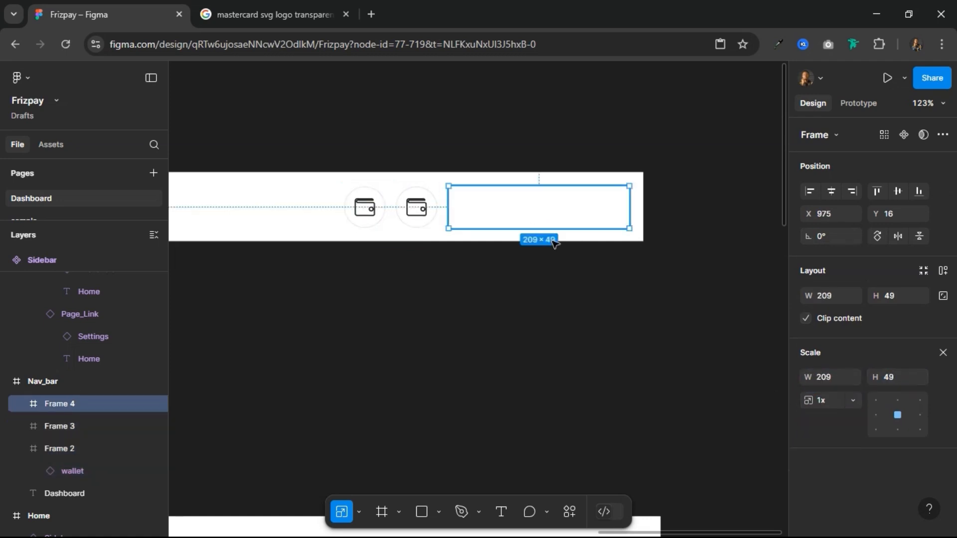
{"action": "left_click", "coordinate": [944, 352]}
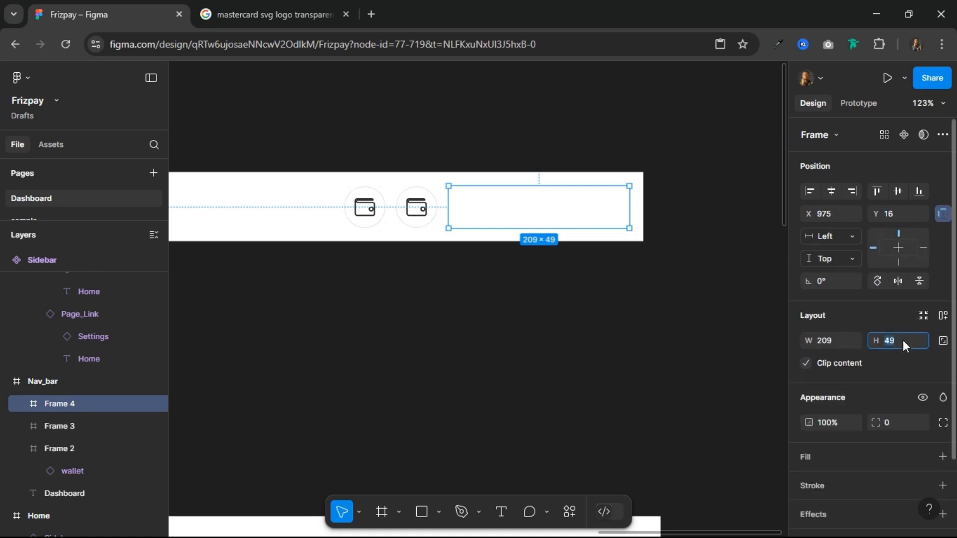
{"action": "left_click", "coordinate": [904, 341]}
{"action": "type", "text": "48"}
{"action": "key", "text": "Return"}
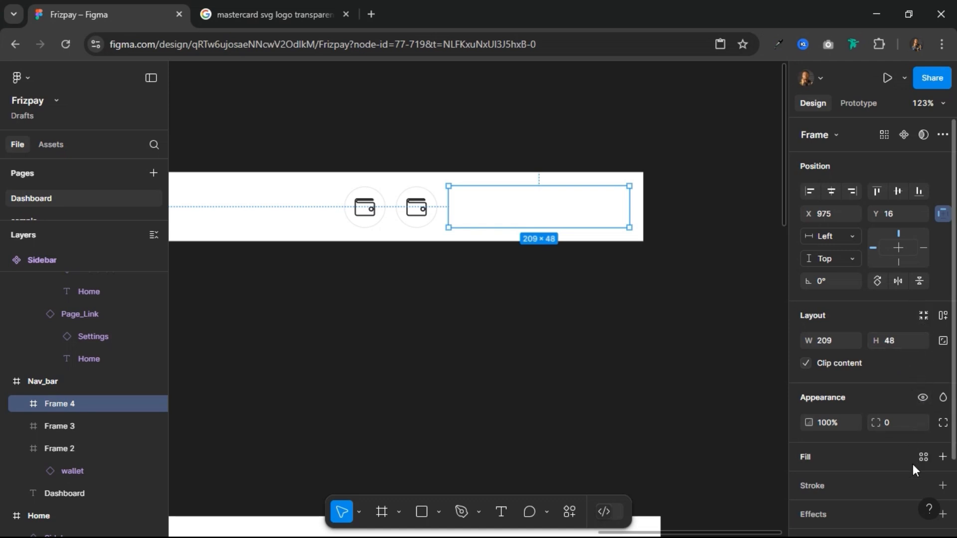
Step: Apply the Outline colour style as the empty frame's stroke and set its corner radius to 100
{"action": "left_click", "coordinate": [923, 486]}
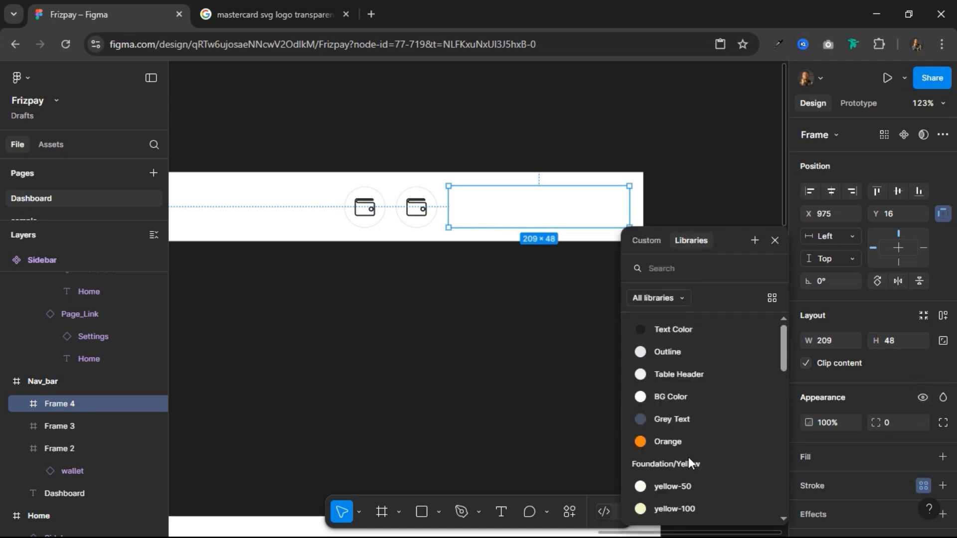
{"action": "left_click", "coordinate": [670, 351]}
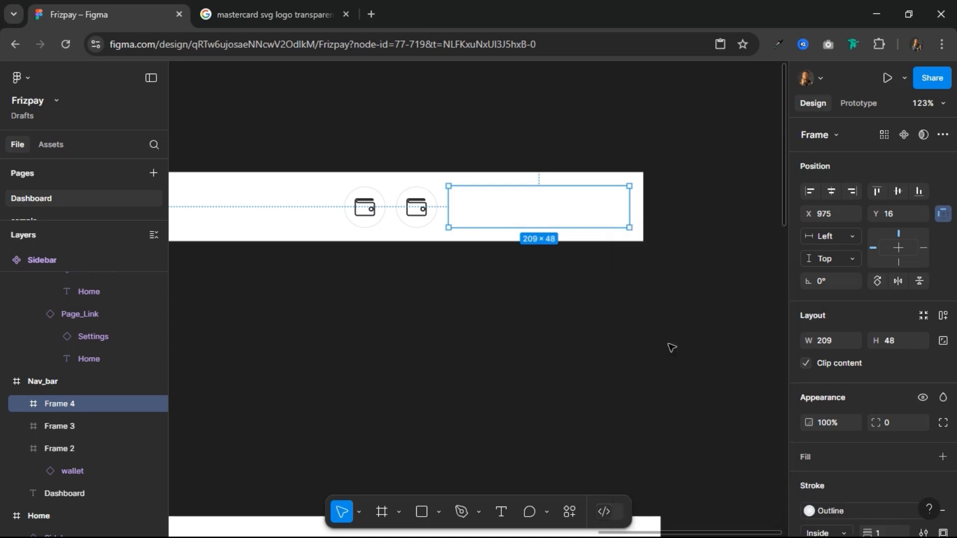
{"action": "left_click", "coordinate": [900, 418]}
{"action": "type", "text": "100"}
{"action": "key", "text": "Return"}
Step: Wrap both wallet circles and the empty rounded frame in one auto layout frame and rename it User Profile & Icons
{"action": "left_click", "coordinate": [413, 210], "text": "shift"}
{"action": "left_click", "coordinate": [360, 204], "text": "shift"}
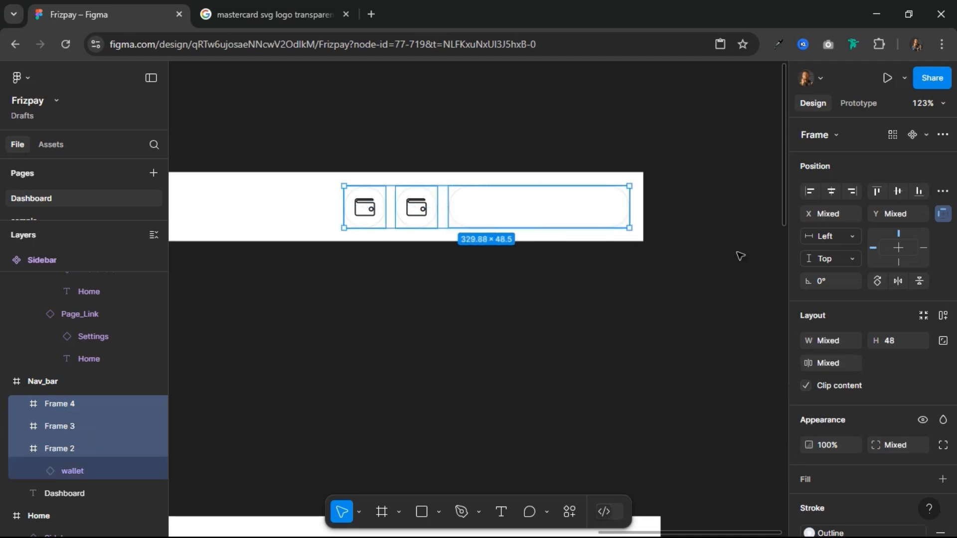
{"action": "left_click", "coordinate": [944, 317]}
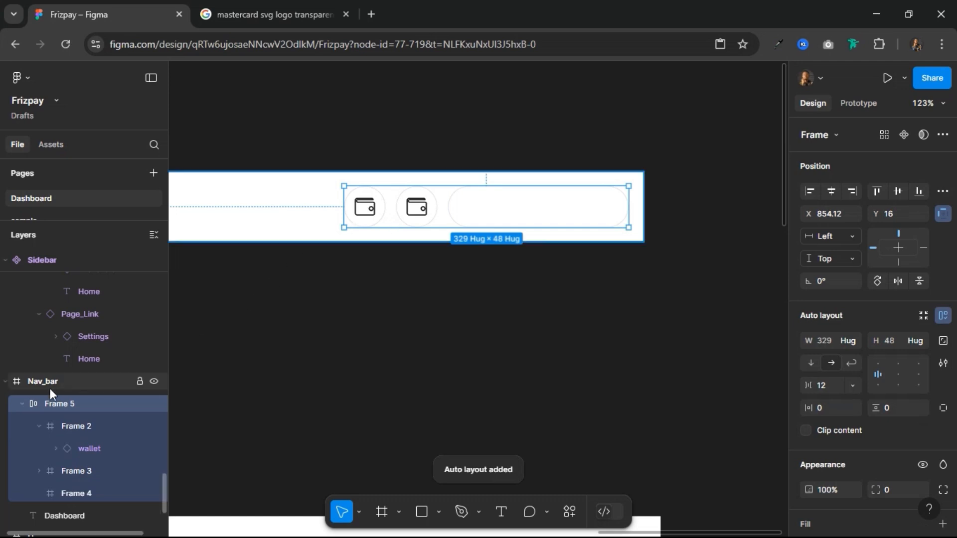
{"action": "double_click", "coordinate": [56, 402]}
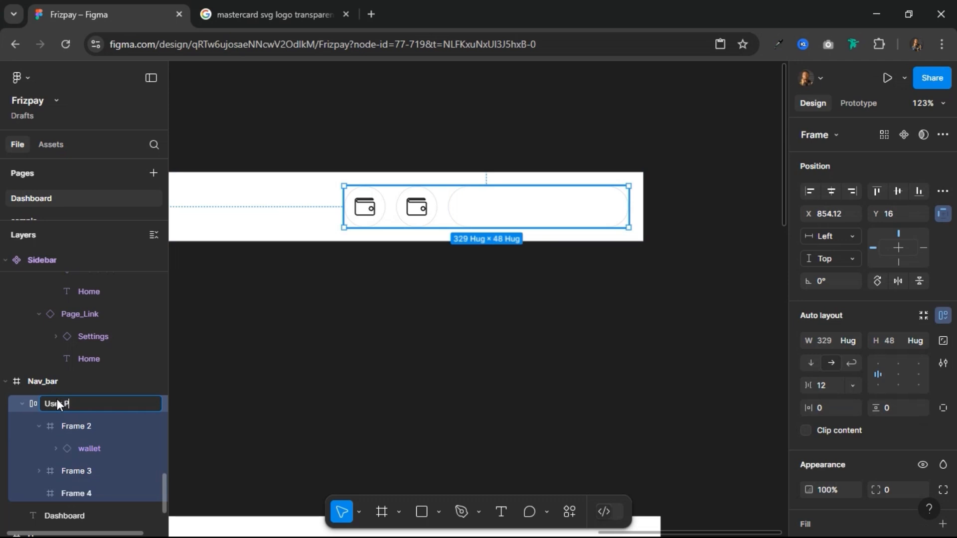
{"action": "type", "text": "User Profile & Icons"}
{"action": "key", "text": "Return"}
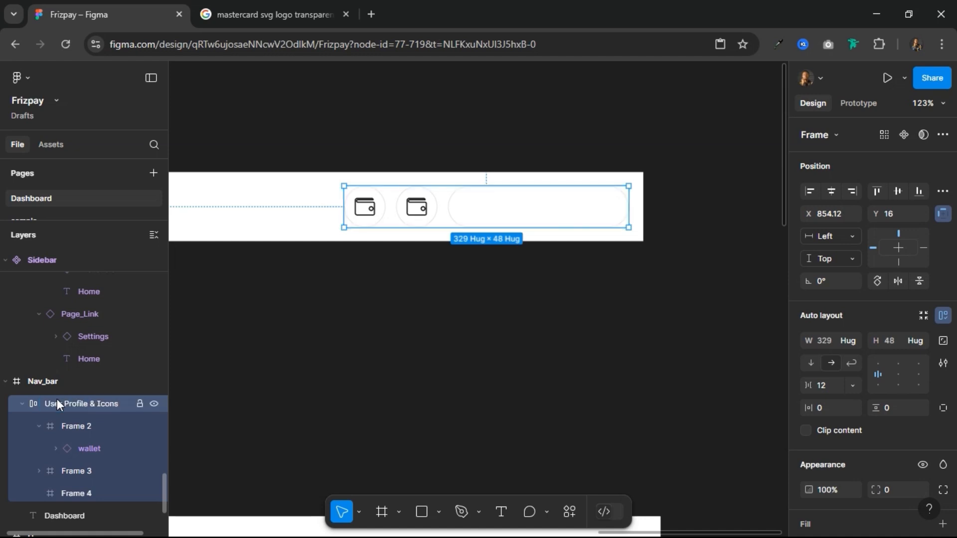
Step: Rename both wallet circle frames to Icon and the empty rounded frame to User Profile
{"action": "left_click", "coordinate": [78, 432]}
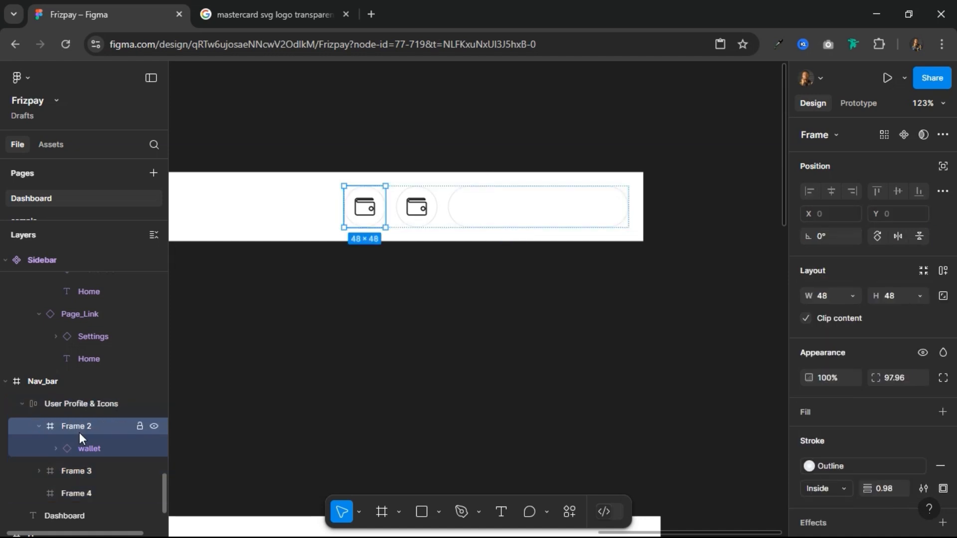
{"action": "double_click", "coordinate": [88, 428]}
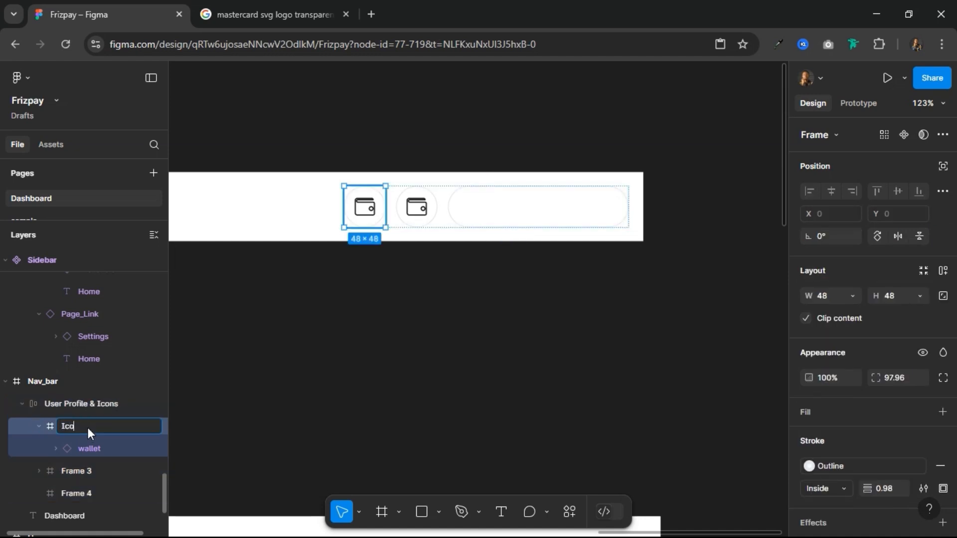
{"action": "type", "text": "Icon"}
{"action": "key", "text": "Return"}
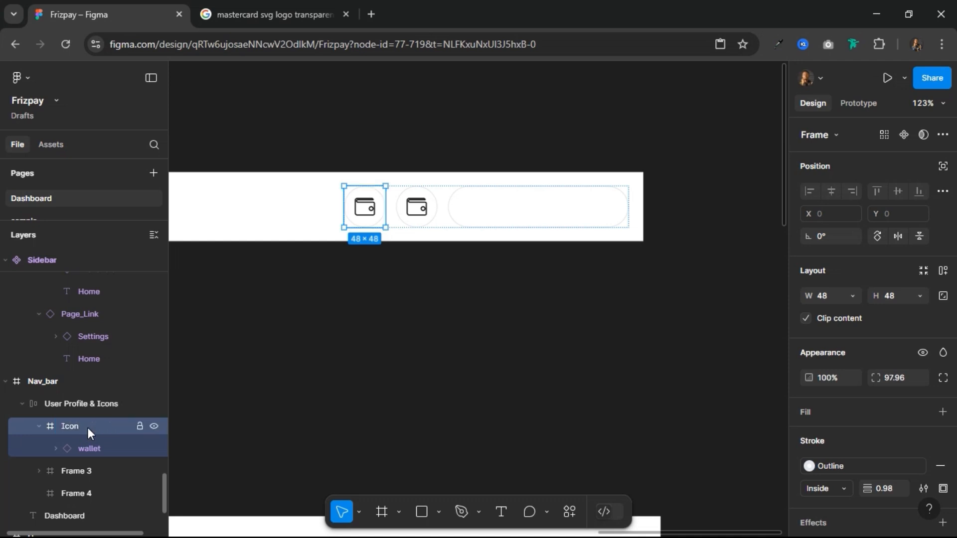
{"action": "left_click", "coordinate": [67, 472]}
{"action": "double_click", "coordinate": [68, 473]}
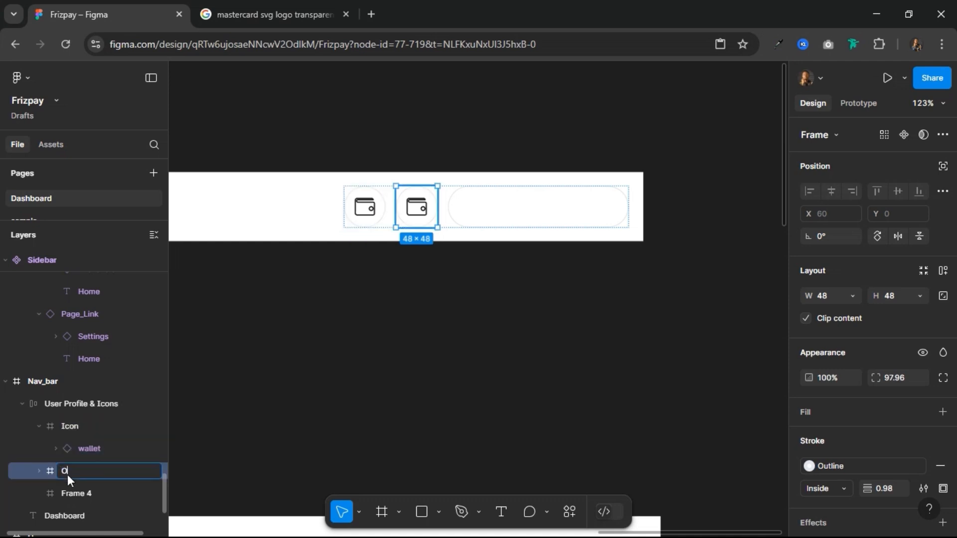
{"action": "key", "text": "Return"}
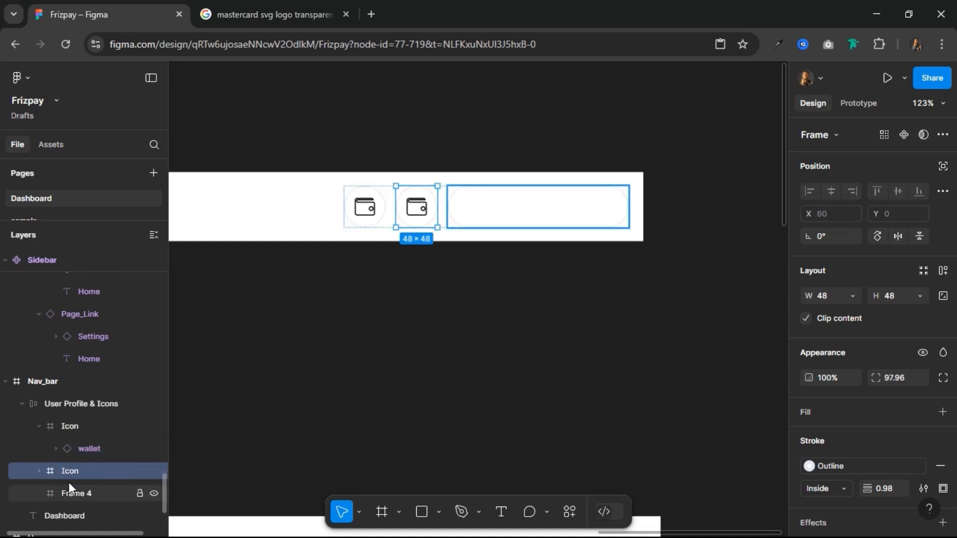
{"action": "double_click", "coordinate": [81, 492]}
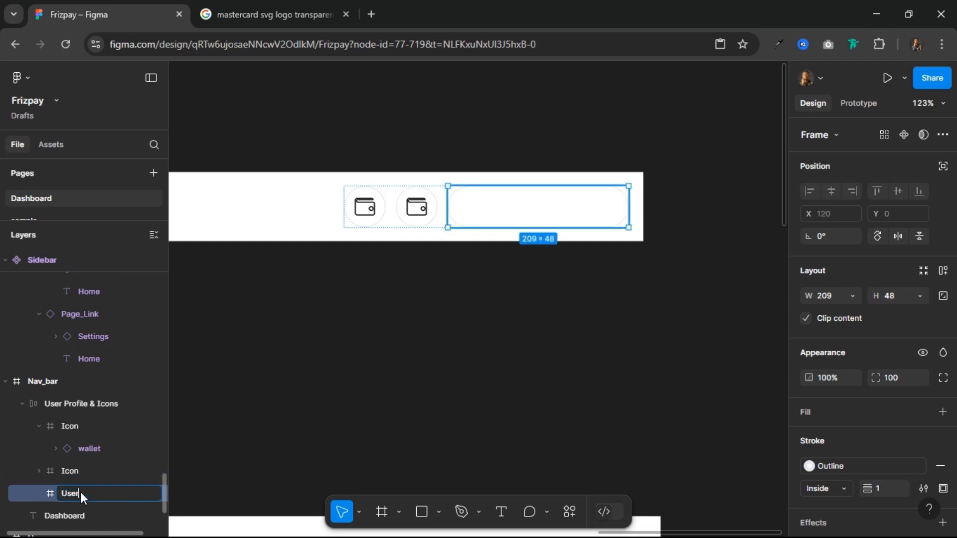
{"action": "key", "text": "Return"}
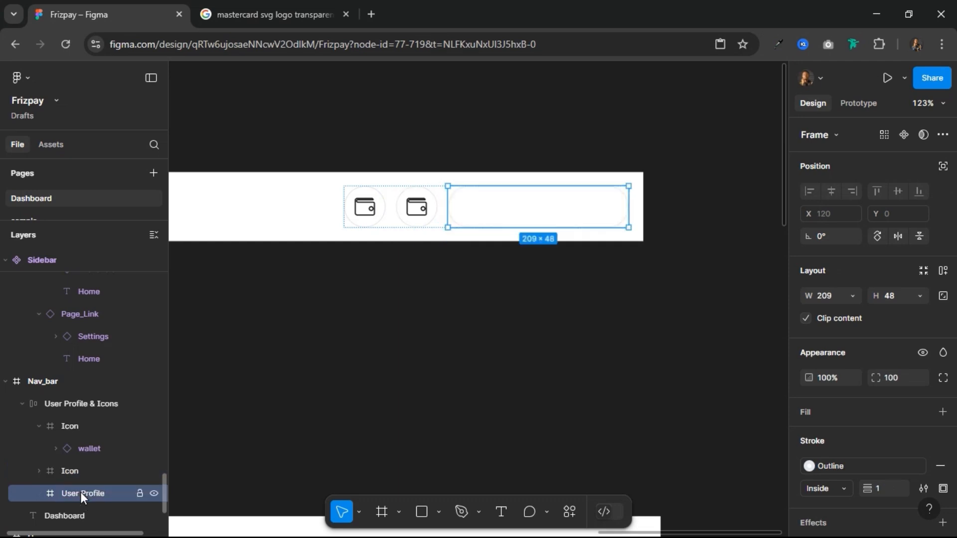
Step: Swap the wallet instance in the first circle for the Search component and scale it to 24 × 24
{"action": "left_click", "coordinate": [363, 210]}
{"action": "left_click", "coordinate": [363, 210]}
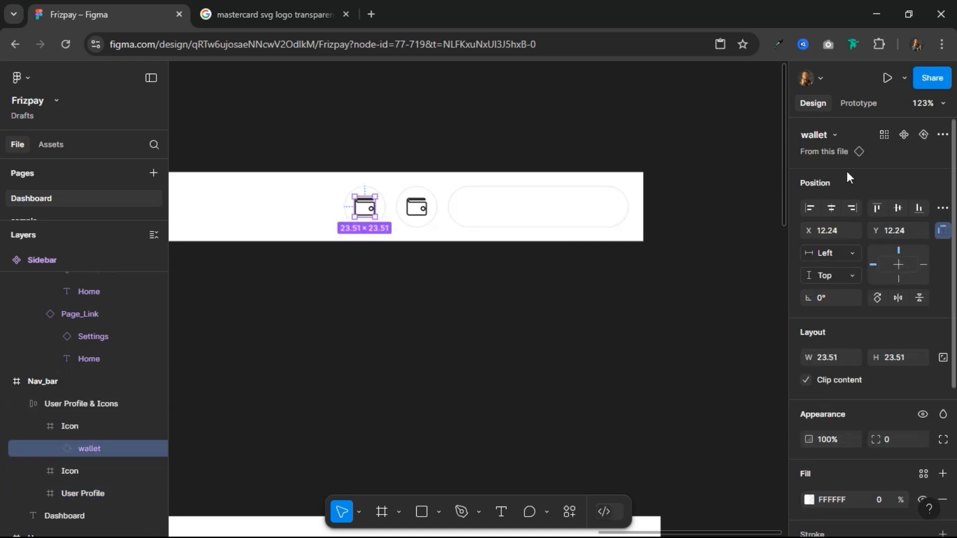
{"action": "left_click", "coordinate": [834, 135]}
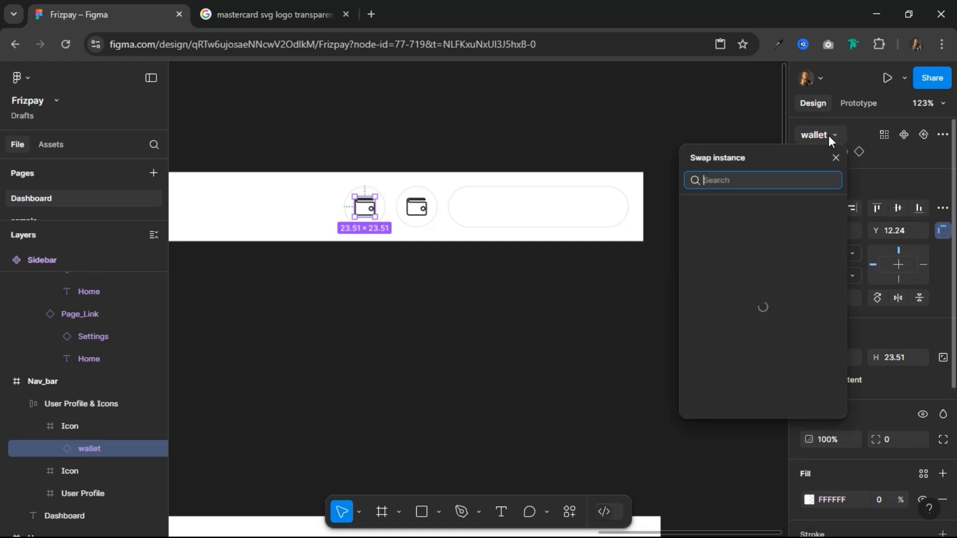
{"action": "left_click", "coordinate": [747, 290]}
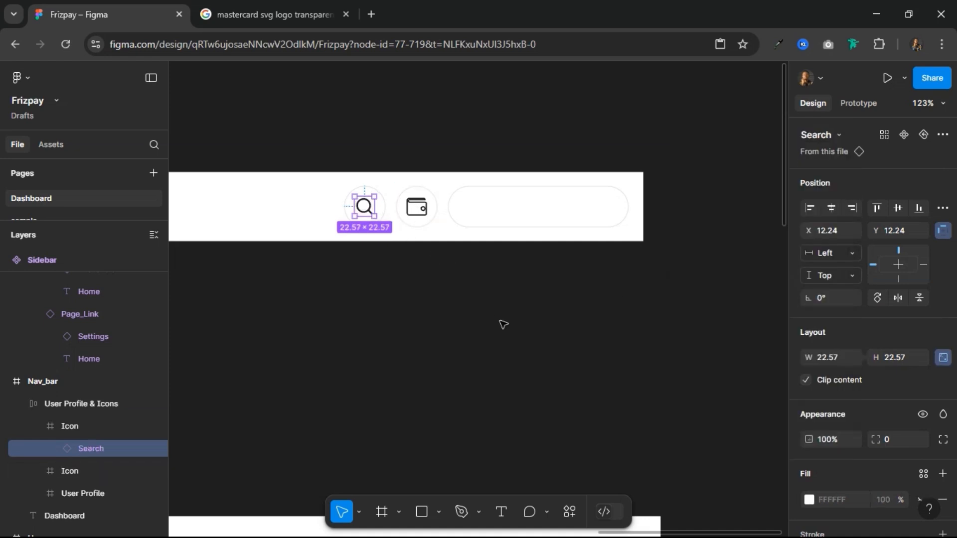
{"action": "key", "text": "k"}
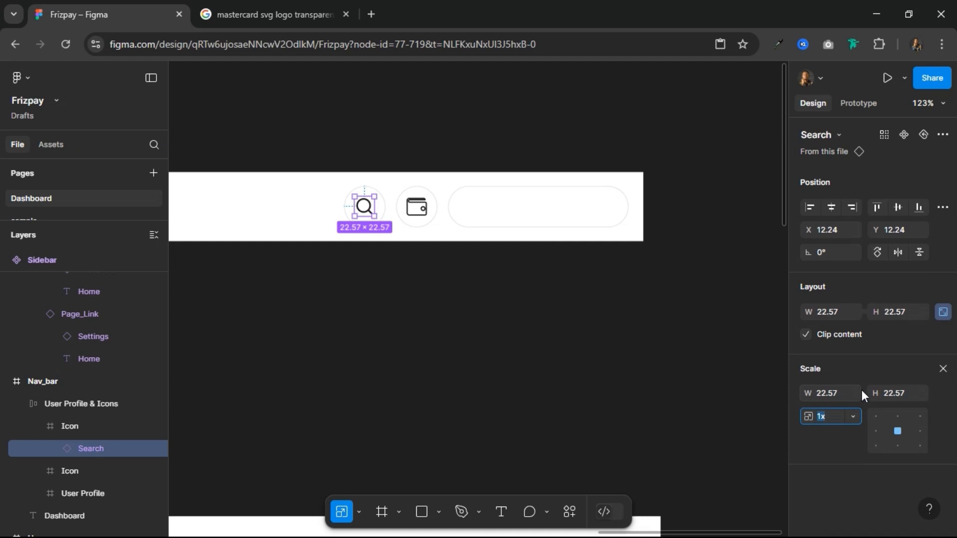
{"action": "left_click", "coordinate": [840, 397]}
{"action": "key", "text": "Return"}
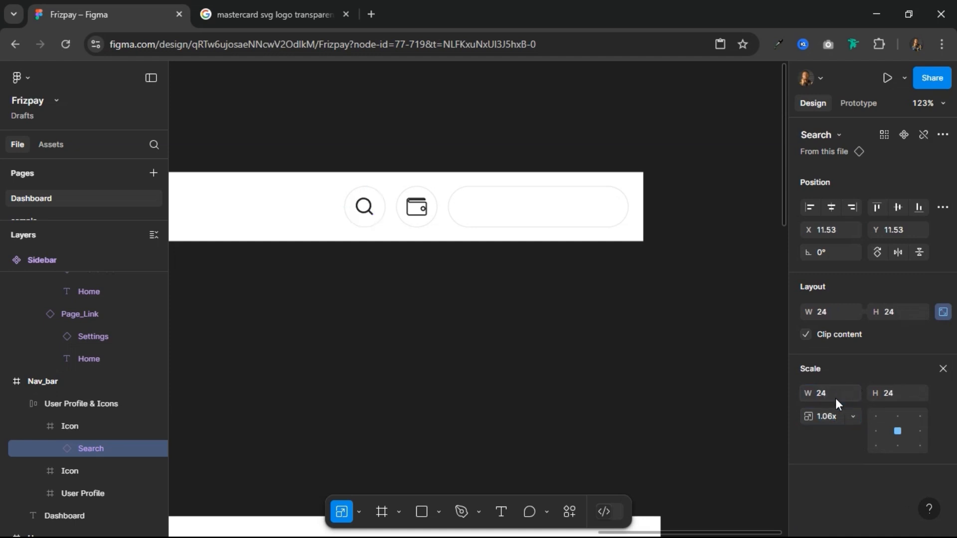
Step: Scale the wallet icon inside the second circle to a height of 24
{"action": "left_click", "coordinate": [413, 214]}
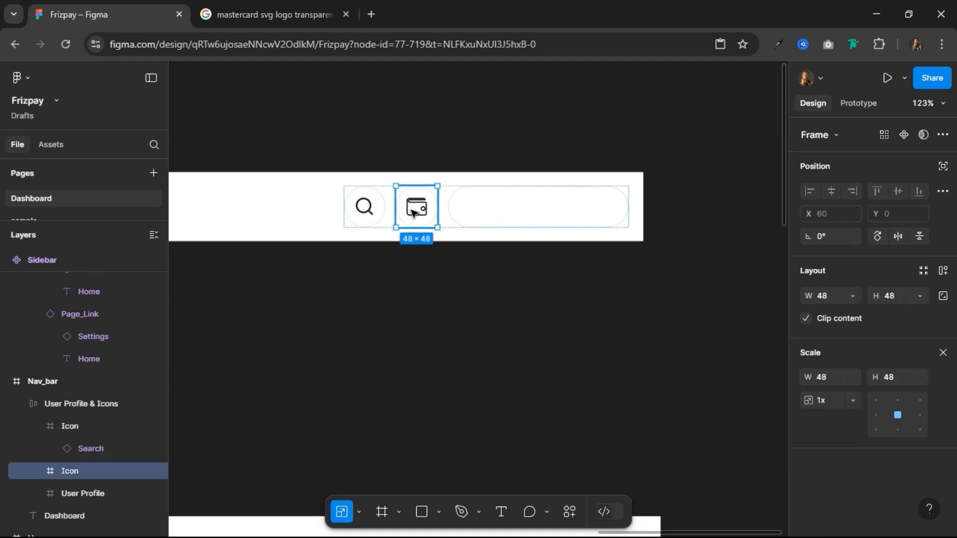
{"action": "double_click", "coordinate": [414, 211]}
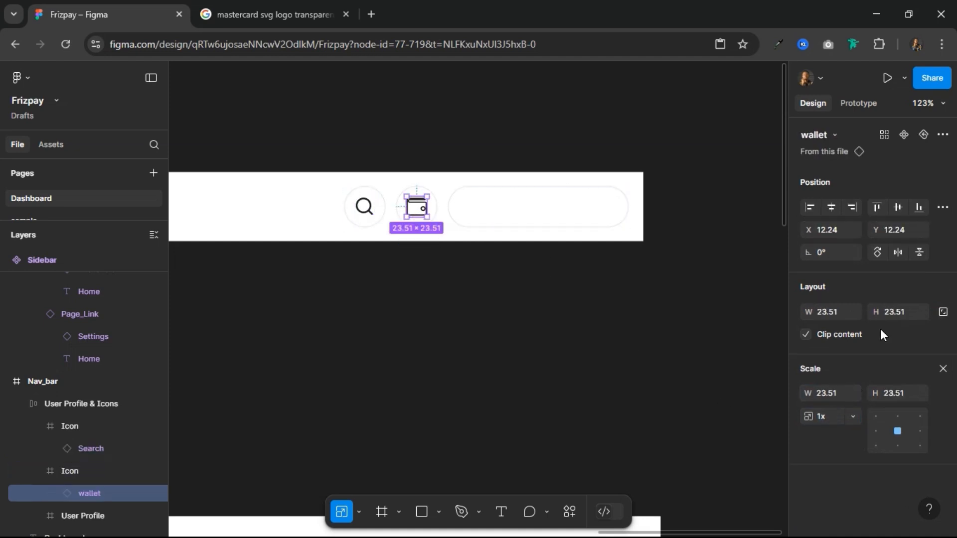
{"action": "left_click", "coordinate": [905, 396]}
{"action": "type", "text": "24"}
{"action": "key", "text": "Return"}
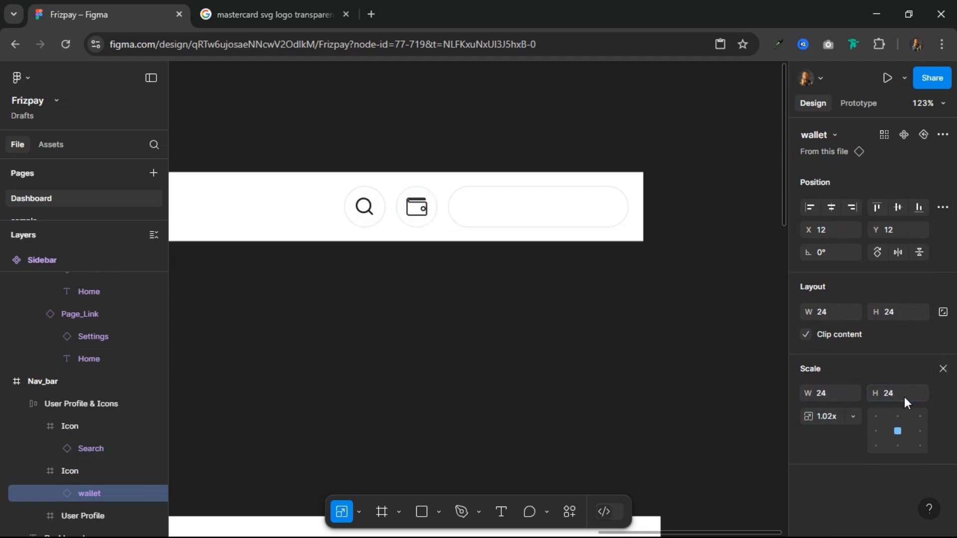
{"action": "left_click", "coordinate": [942, 368]}
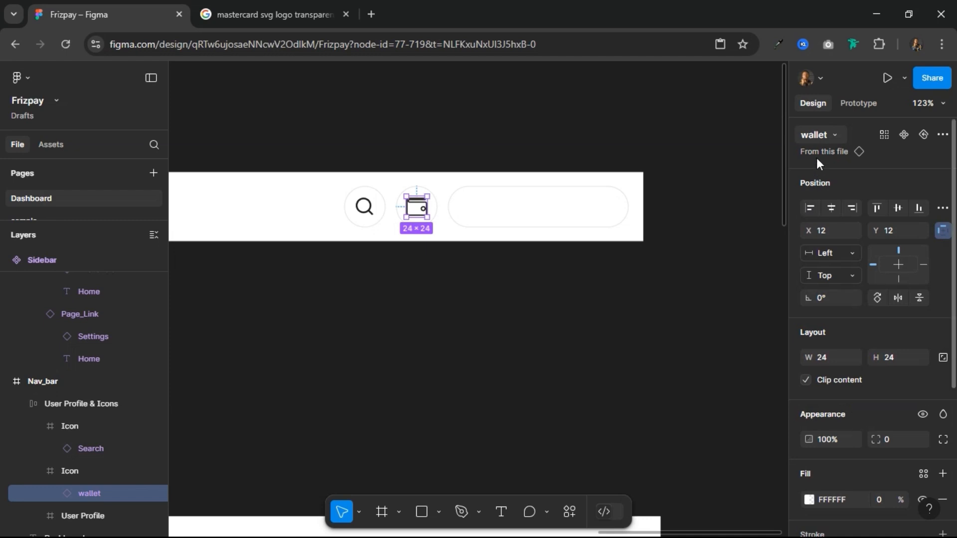
Step: Swap the second circle's wallet instance for the Bell component and scale it to a height of 24
{"action": "left_click", "coordinate": [815, 134]}
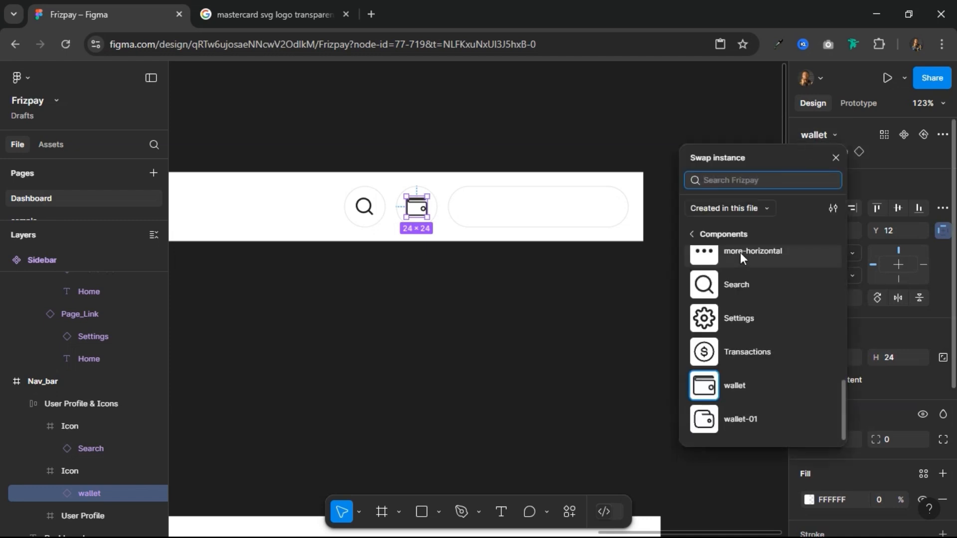
{"action": "scroll", "coordinate": [747, 293], "scroll_direction": "up", "scroll_amount": 3}
{"action": "scroll", "coordinate": [747, 294], "scroll_direction": "up", "scroll_amount": 6}
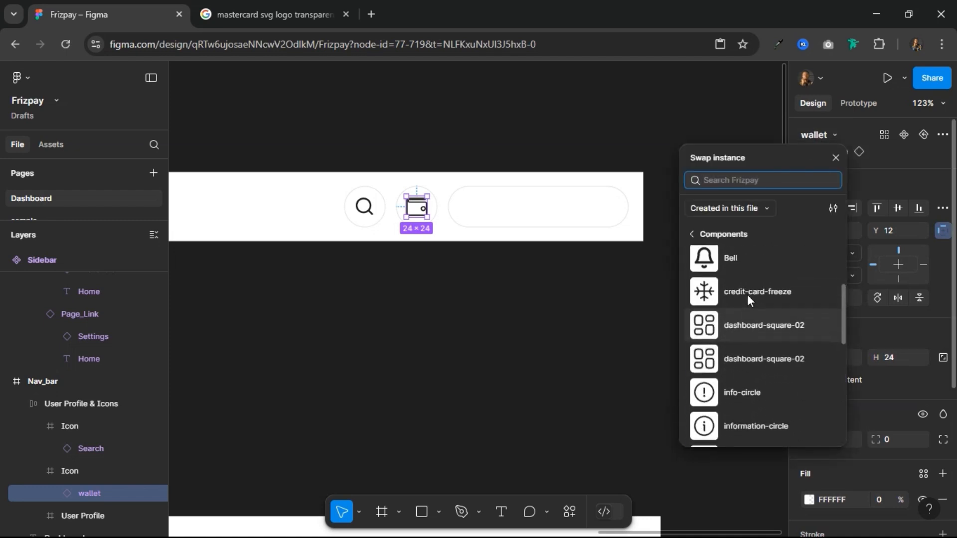
{"action": "left_click", "coordinate": [730, 369]}
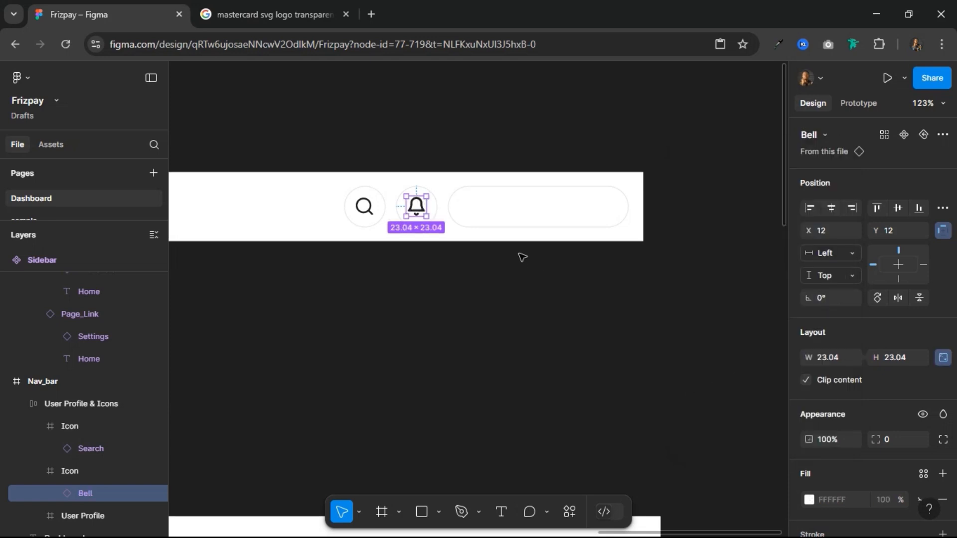
{"action": "key", "text": "k"}
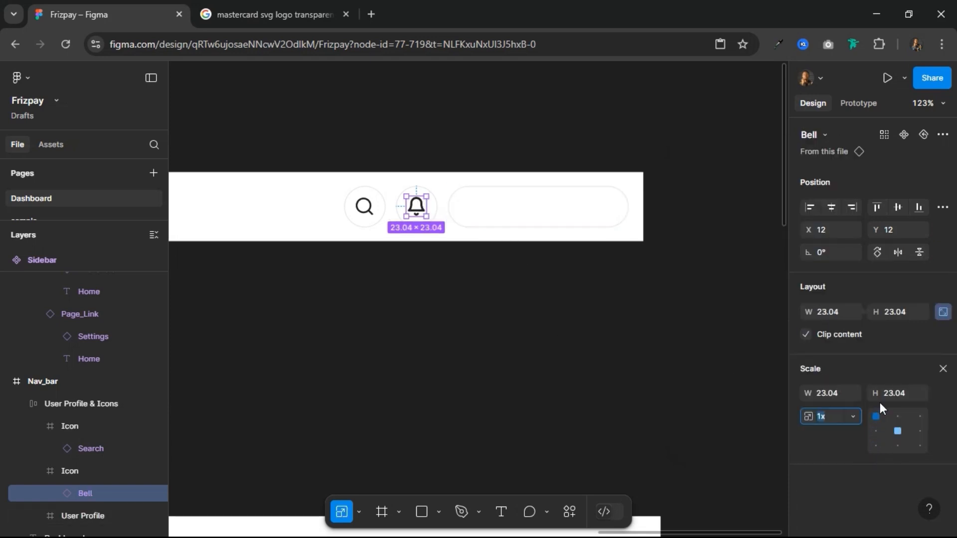
{"action": "left_click", "coordinate": [896, 393]}
{"action": "type", "text": "24"}
{"action": "key", "text": "Return"}
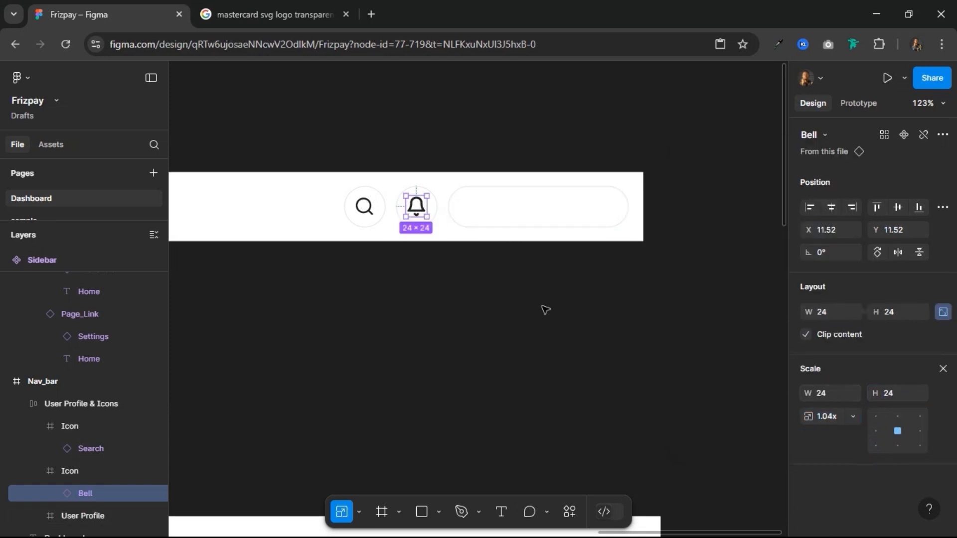
Step: Draw a circle of about 34 × 34 with the Ellipse tool inside the User Profile frame at about X 17, Y 8
{"action": "left_click", "coordinate": [497, 205]}
{"action": "scroll", "coordinate": [498, 205], "scroll_direction": "up", "scroll_amount": 3}
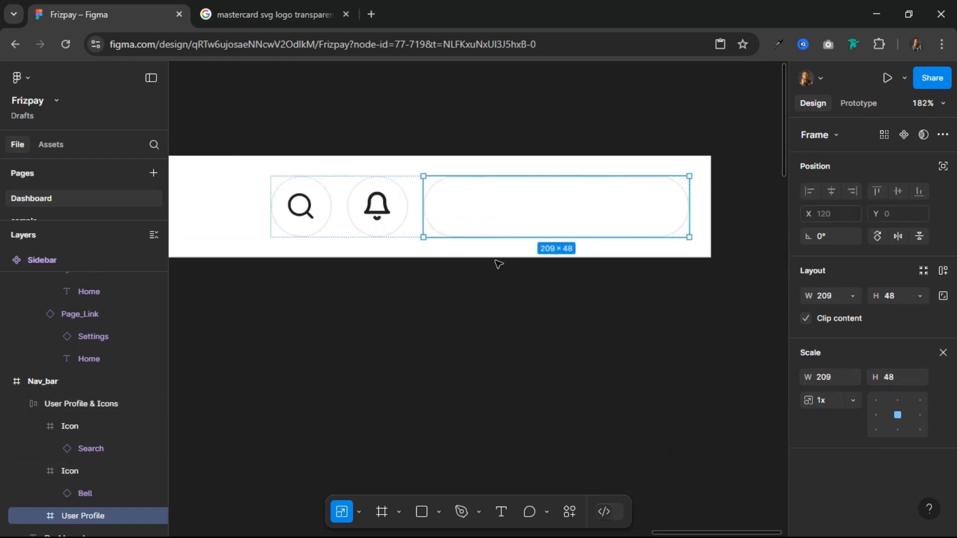
{"action": "left_click", "coordinate": [428, 511]}
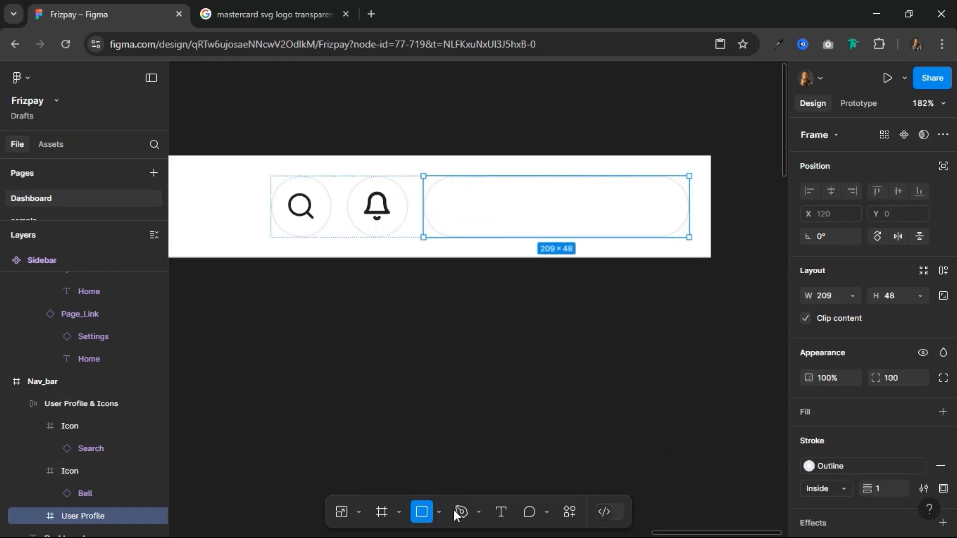
{"action": "left_click", "coordinate": [438, 512]}
{"action": "left_click", "coordinate": [432, 427]}
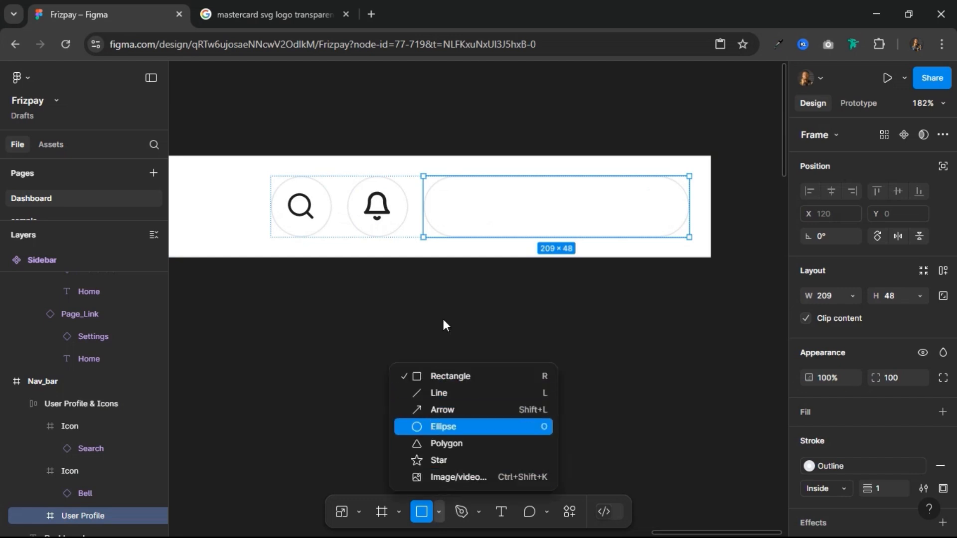
{"action": "left_click_drag", "start_coordinate": [445, 186], "coordinate": [488, 230]}
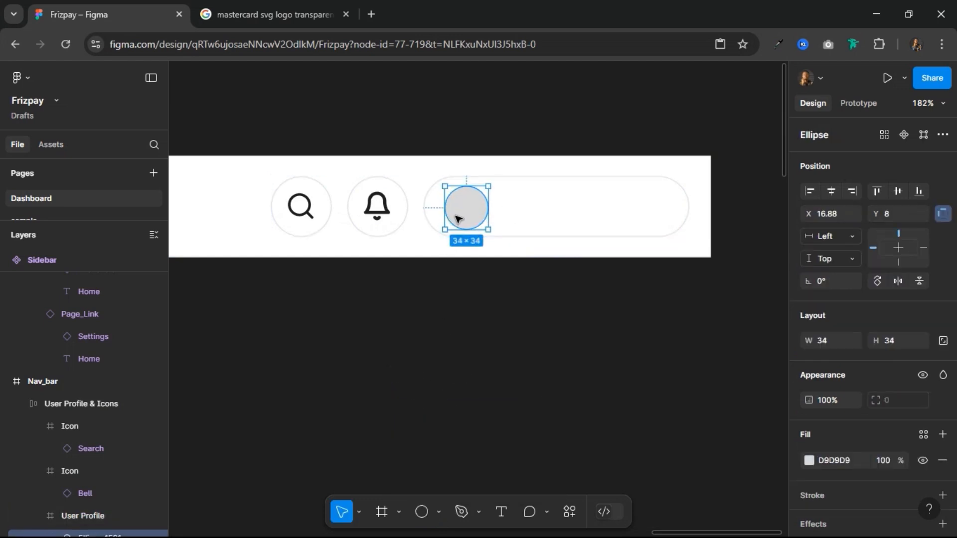
Step: Check the grey circle's spacing within the User Profile frame and nudge it left to about X 12
{"action": "key", "text": "alt"}
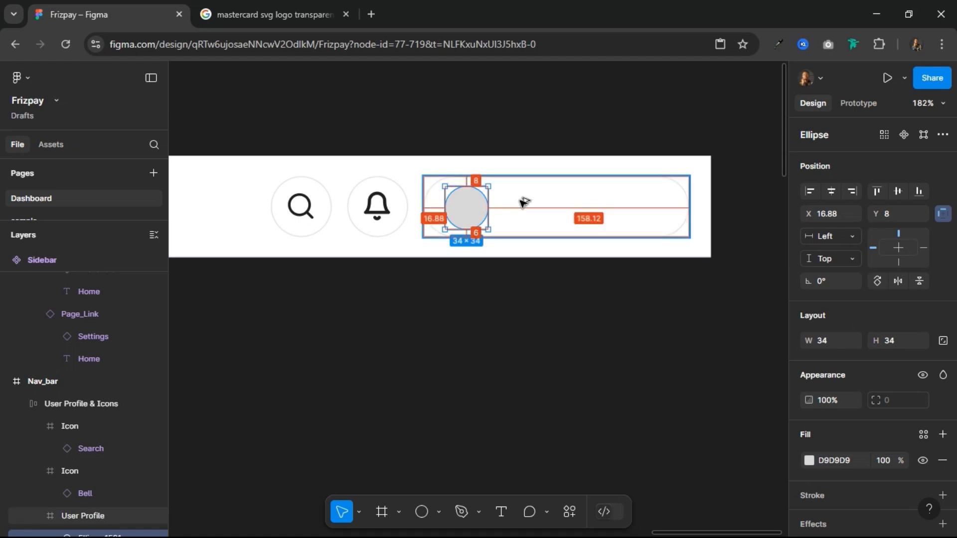
{"action": "key", "text": "Left"}
{"action": "key", "text": "Left"}
{"action": "key", "text": "Left"}
{"action": "key", "text": "Left"}
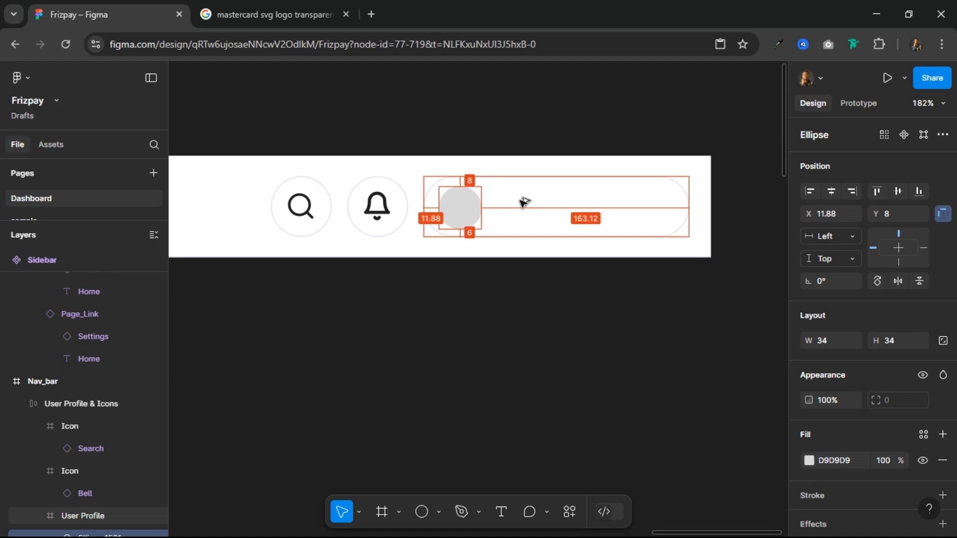
{"action": "key", "text": "Escape"}
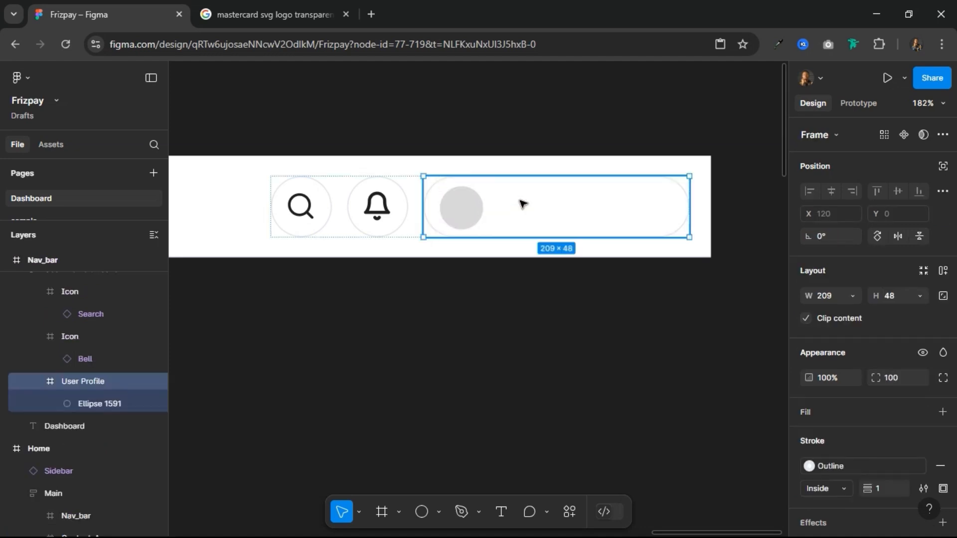
Step: Add a text layer with the user's full name beside the grey circle in User Profile and set its font size to 14
{"action": "left_click", "coordinate": [501, 512]}
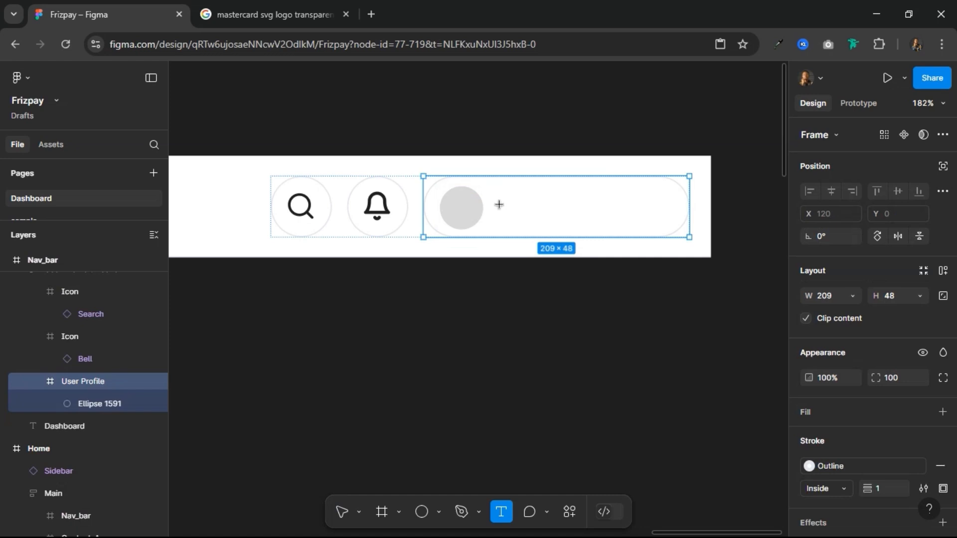
{"action": "left_click", "coordinate": [538, 214]}
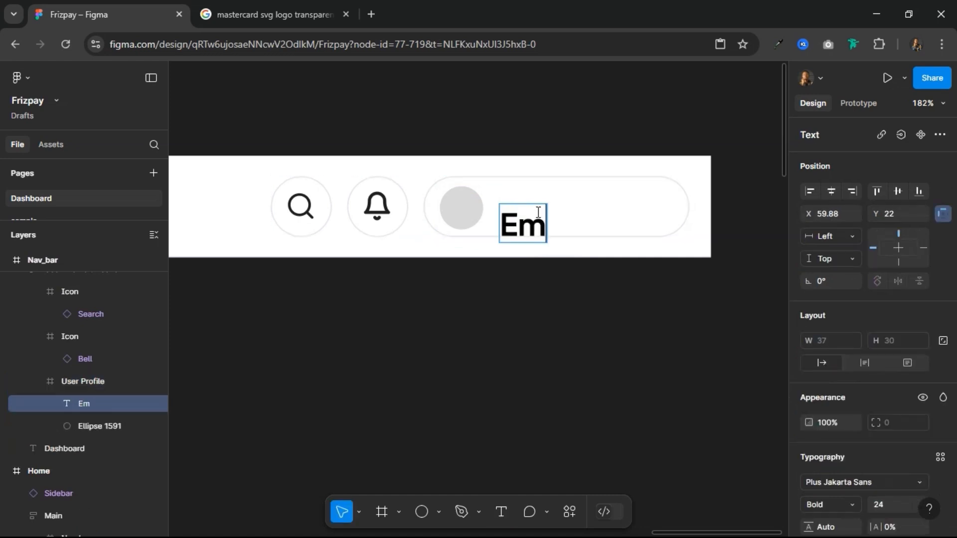
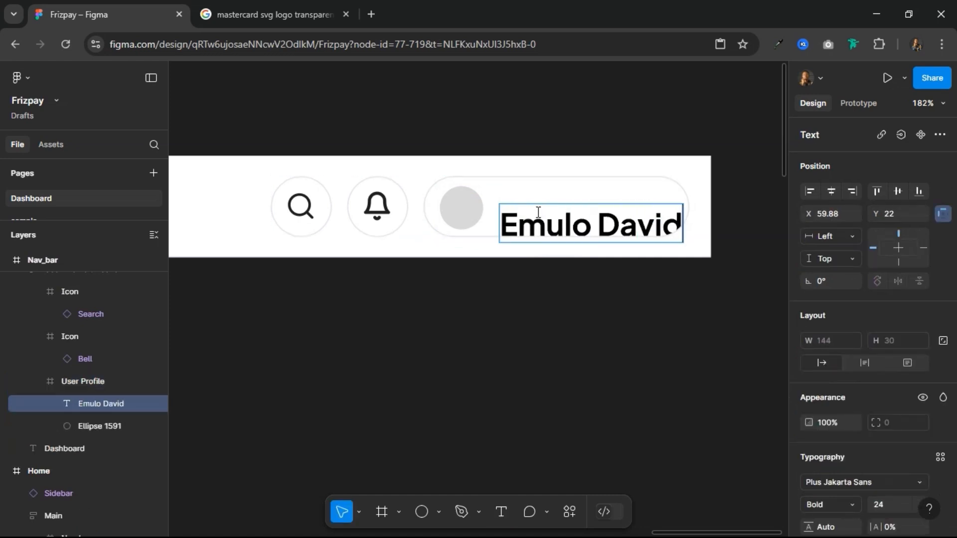
{"action": "key", "text": "Escape"}
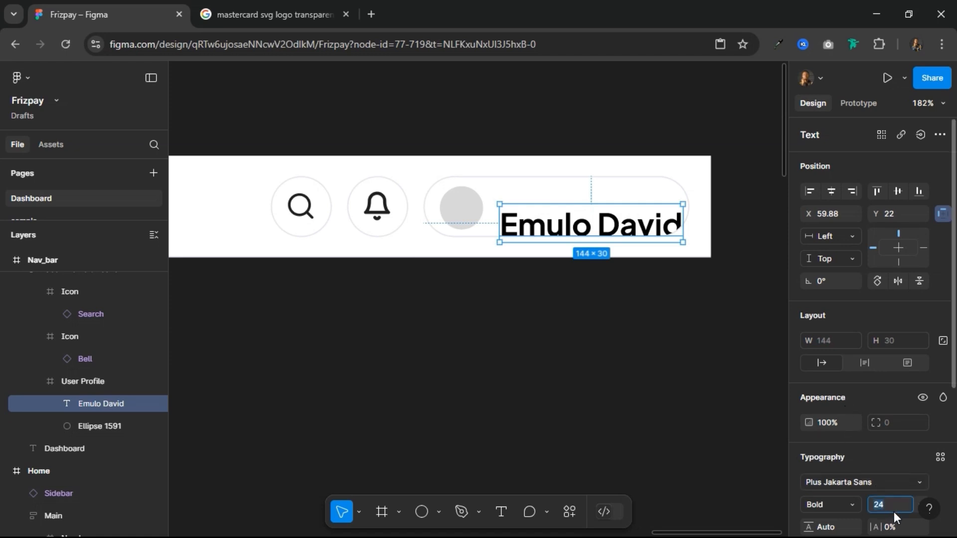
{"action": "key", "text": "Return"}
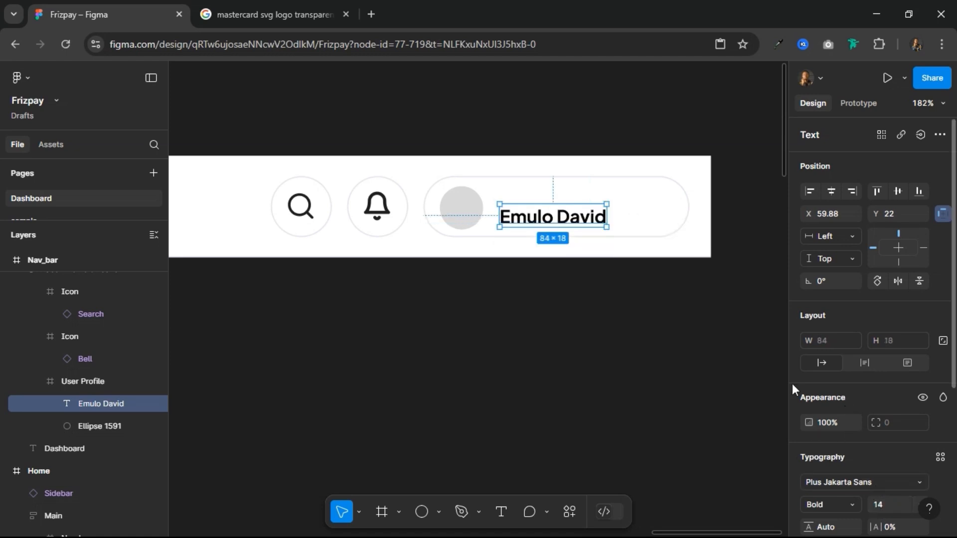
Step: Apply auto layout to the User Profile frame, aligned left and vertically centred, with a gap of 12 between items
{"action": "left_click", "coordinate": [531, 192]}
{"action": "left_click", "coordinate": [943, 271]}
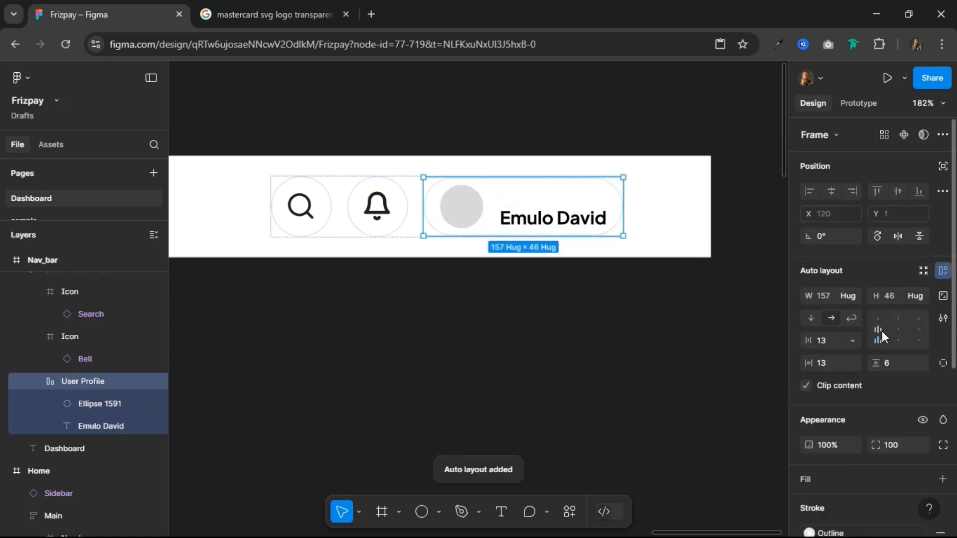
{"action": "left_click", "coordinate": [880, 331]}
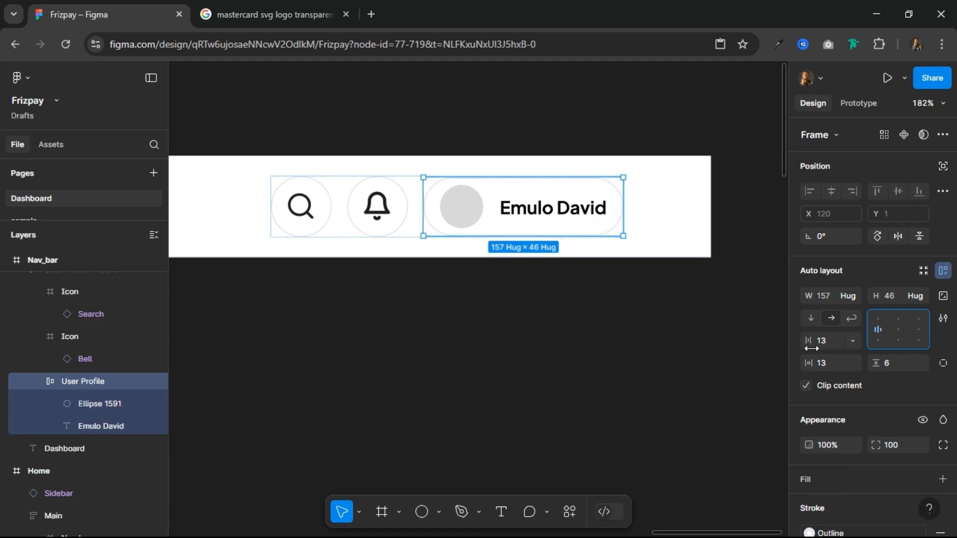
{"action": "left_click", "coordinate": [830, 340]}
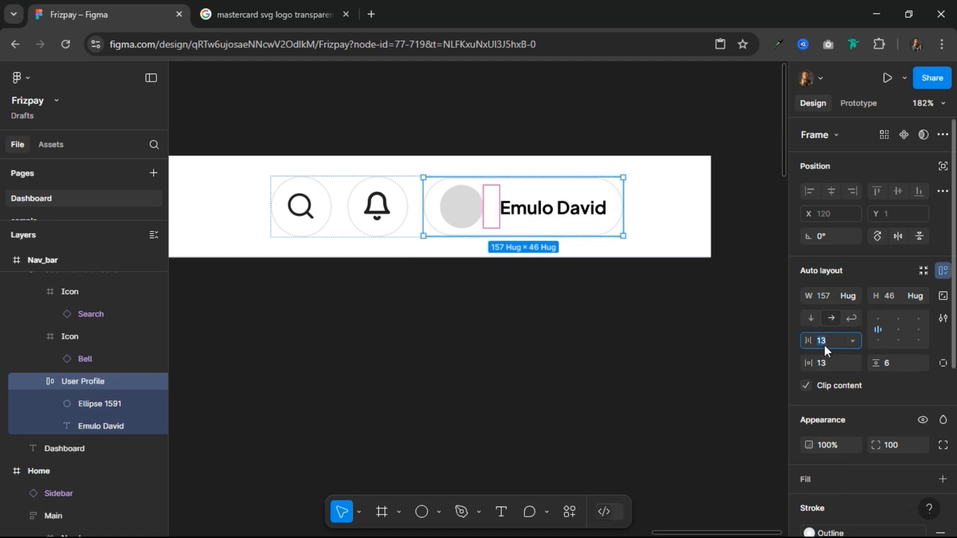
{"action": "type", "text": "8"}
{"action": "key", "text": "Return"}
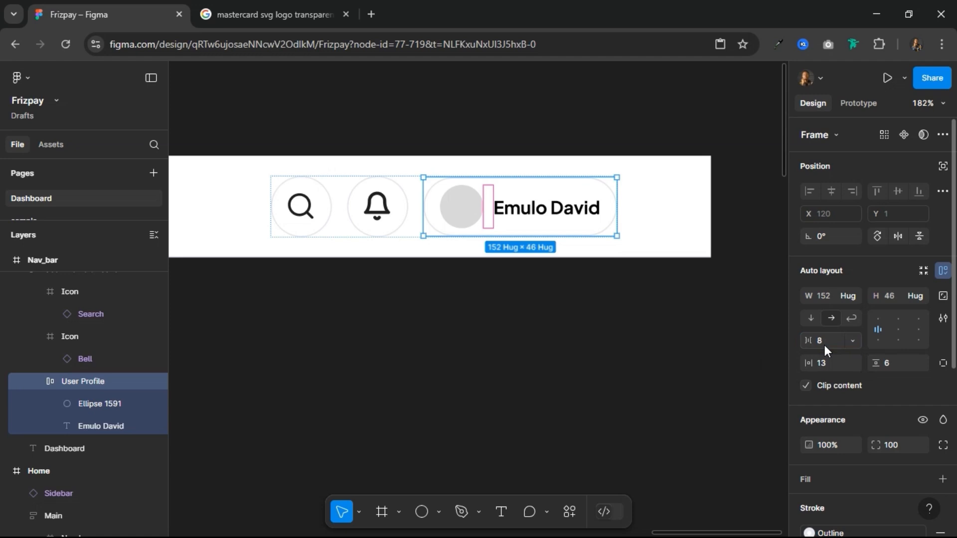
{"action": "left_click", "coordinate": [824, 345]}
{"action": "type", "text": "12"}
{"action": "key", "text": "Return"}
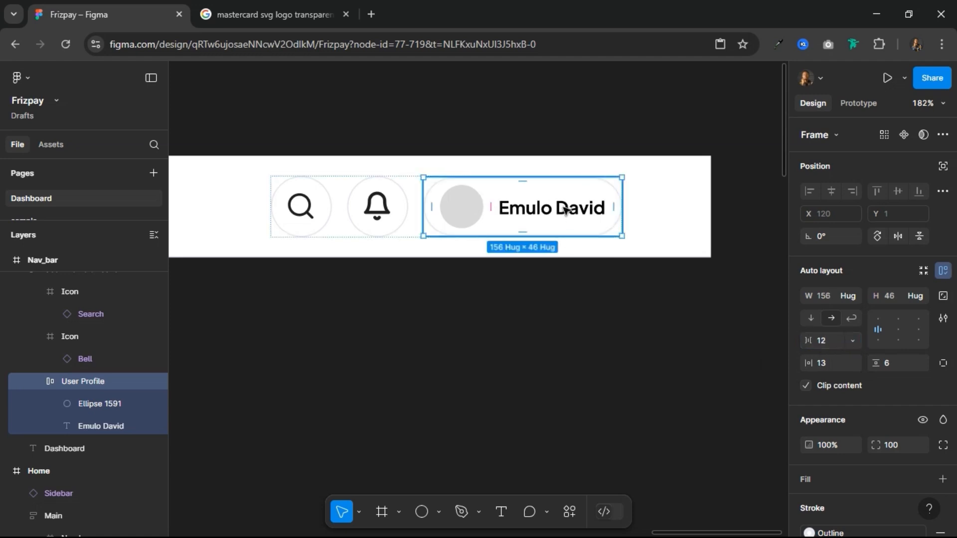
Step: Duplicate the name text in User Profile and replace the duplicate with a copy of the Bell icon
{"action": "left_click", "coordinate": [539, 212]}
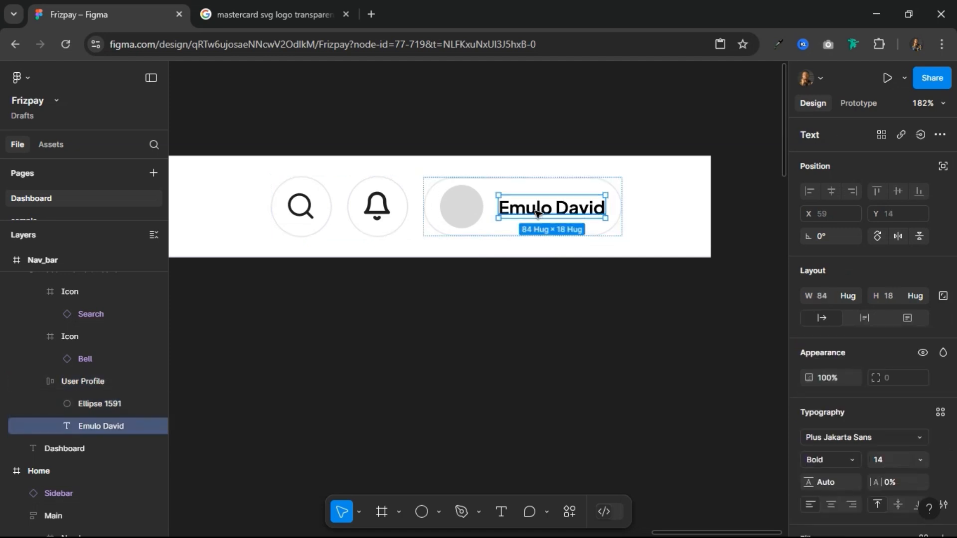
{"action": "left_click", "coordinate": [378, 209]}
{"action": "double_click", "coordinate": [377, 210]}
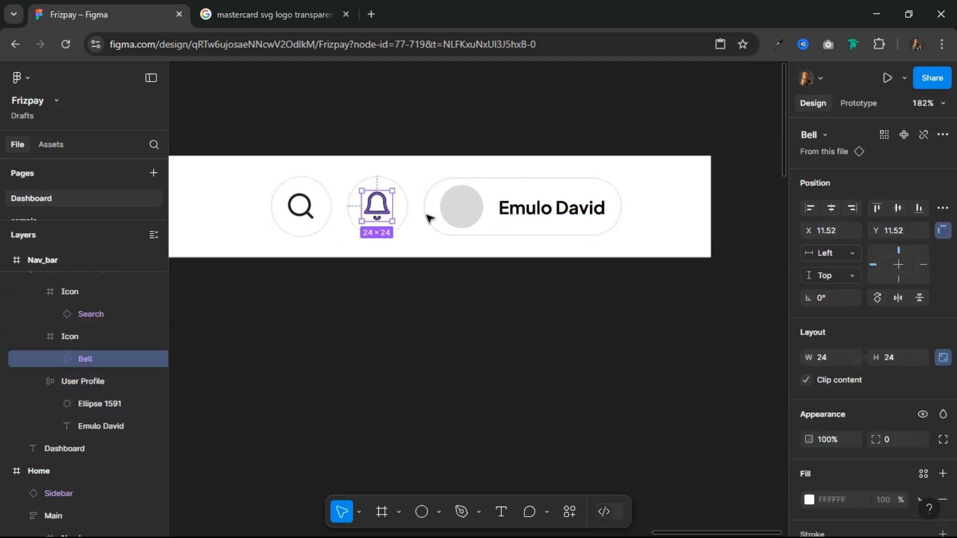
{"action": "left_click", "coordinate": [548, 210]}
{"action": "left_click", "coordinate": [548, 209]}
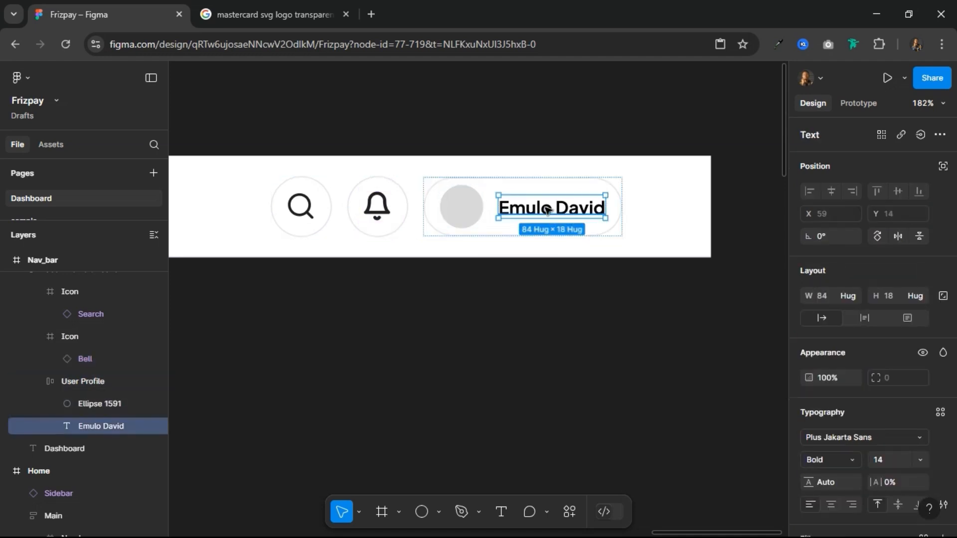
{"action": "key", "text": "ctrl+d"}
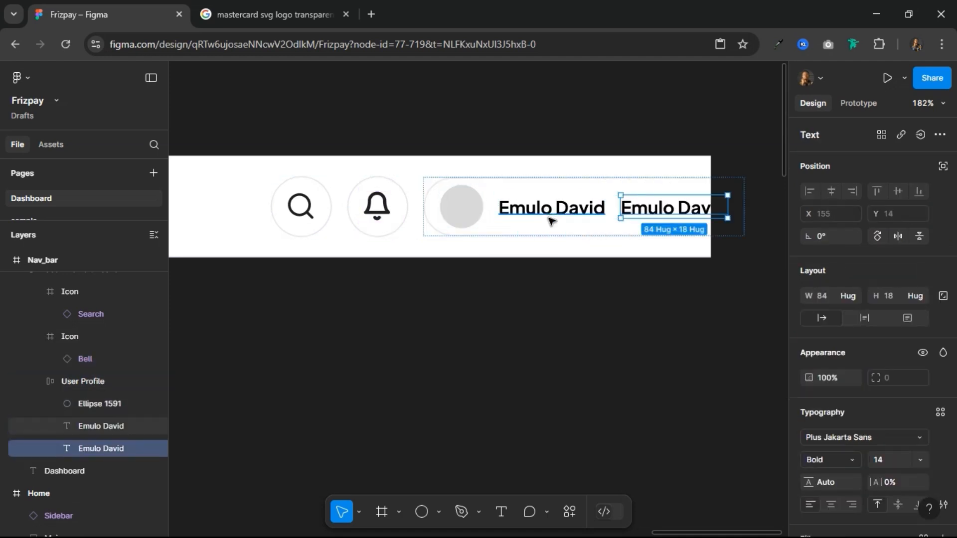
{"action": "right_click", "coordinate": [667, 202]}
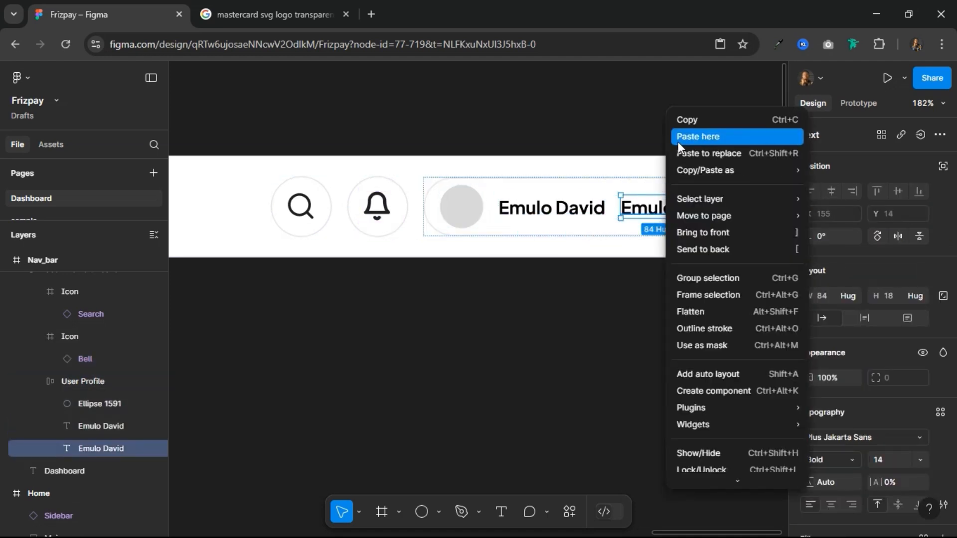
{"action": "left_click", "coordinate": [690, 154]}
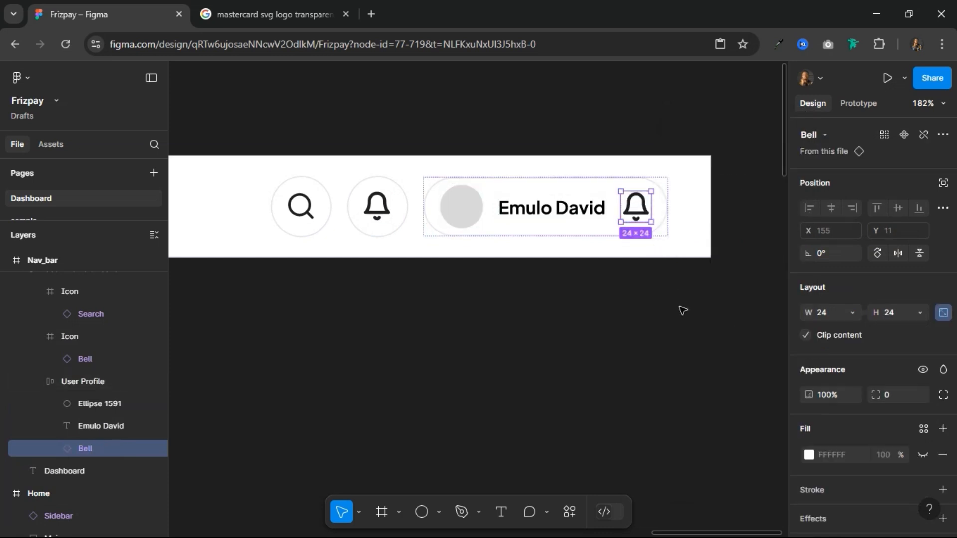
Step: Scale the Bell icon beside the name text to a height of 16
{"action": "key", "text": "k"}
{"action": "left_click", "coordinate": [892, 393]}
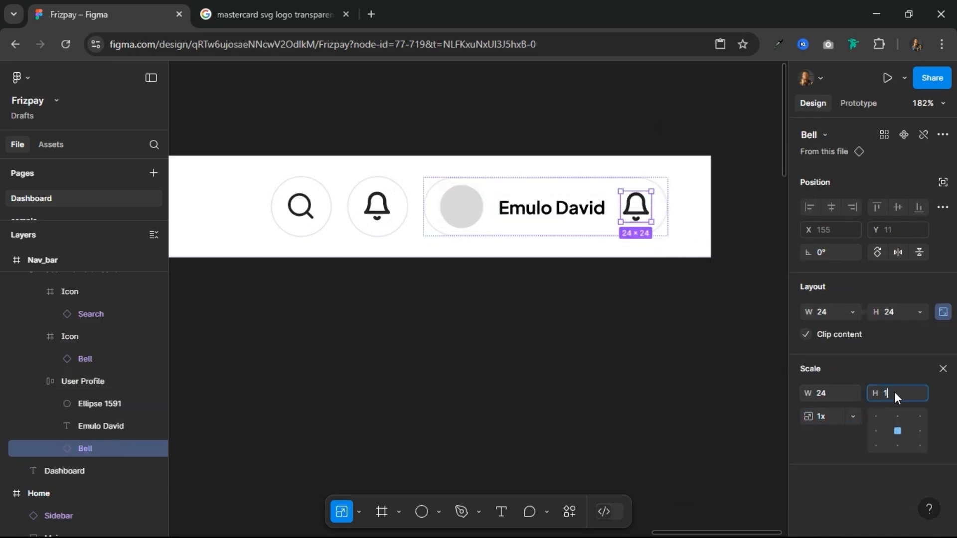
{"action": "key", "text": "Return"}
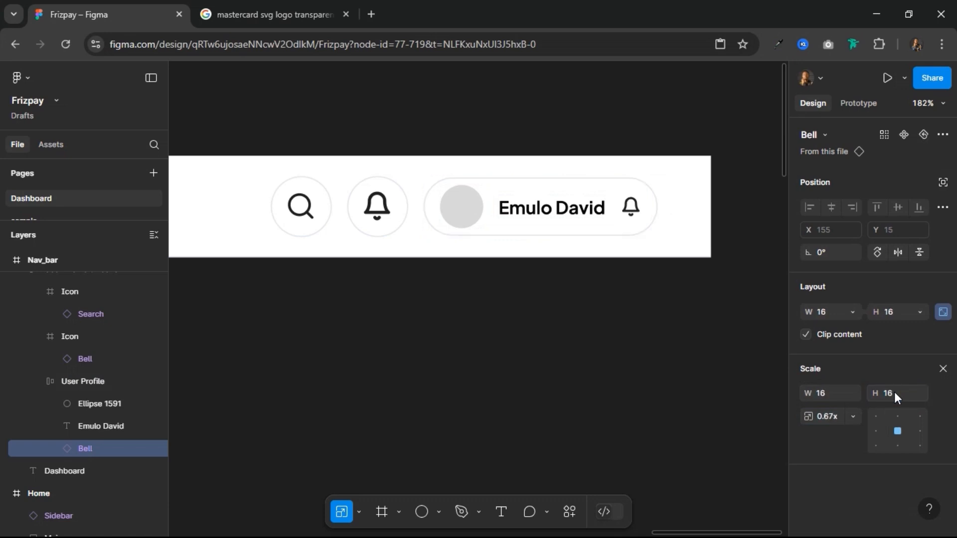
Step: Swap the small Bell instance in User Profile for the arrow-down-01-sharp component
{"action": "left_click", "coordinate": [828, 136]}
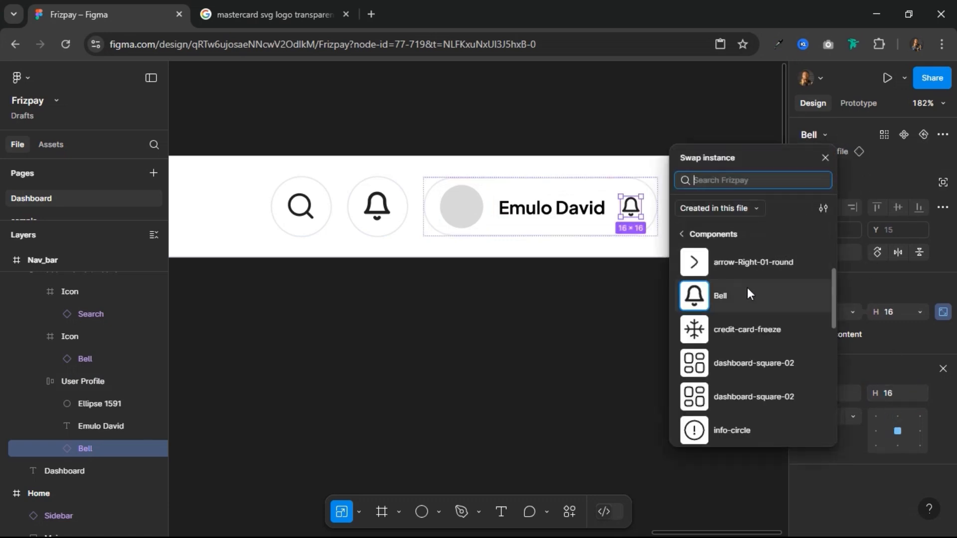
{"action": "scroll", "coordinate": [738, 314], "scroll_direction": "down", "scroll_amount": 1}
{"action": "scroll", "coordinate": [734, 324], "scroll_direction": "down", "scroll_amount": 6}
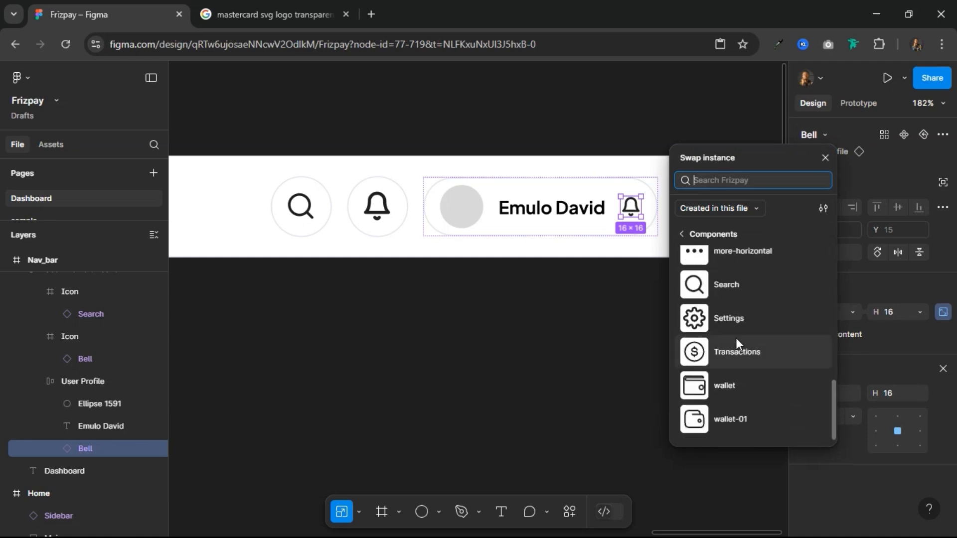
{"action": "scroll", "coordinate": [735, 340], "scroll_direction": "up", "scroll_amount": 8}
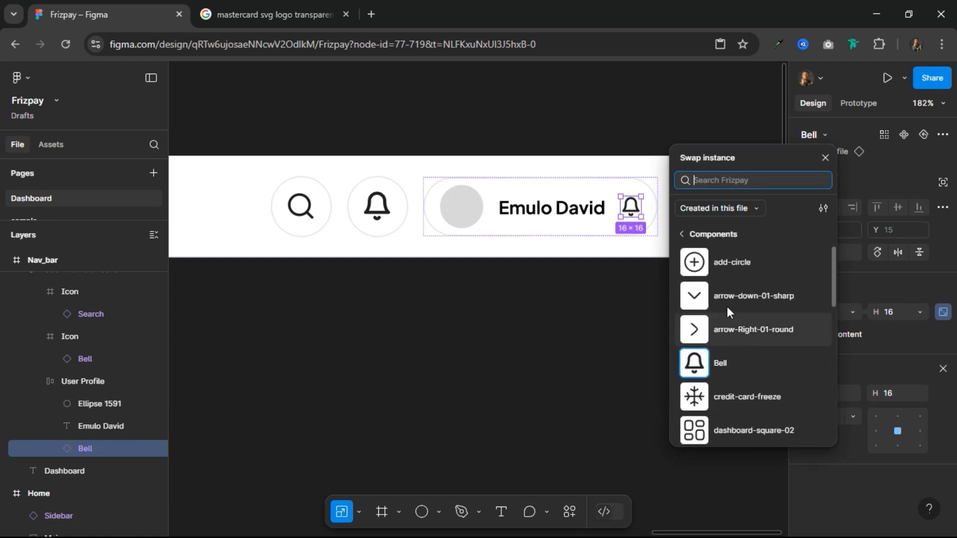
{"action": "left_click", "coordinate": [728, 297]}
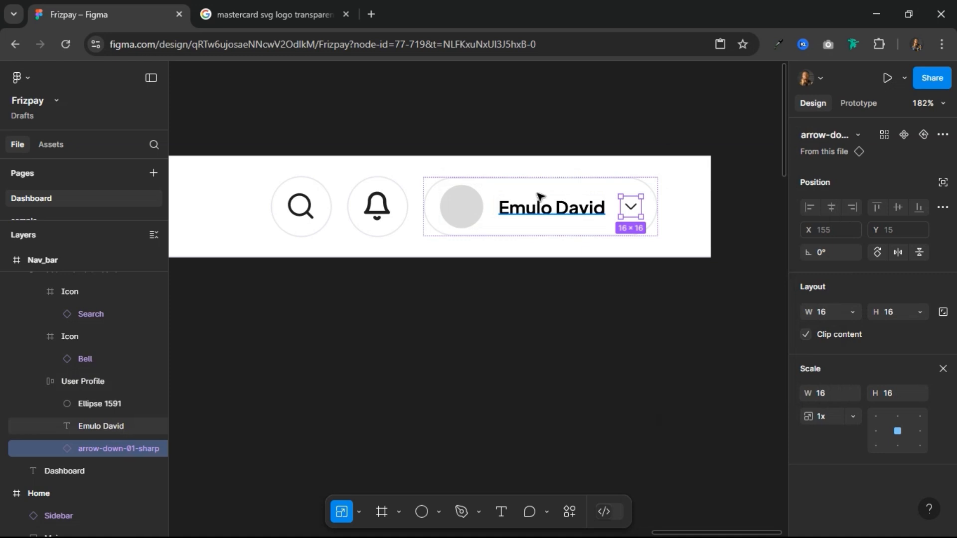
Step: Fill the grey circle with a portrait of a man in a dark shirt found by searching "avatar" in the Unsplash plugin
{"action": "left_click", "coordinate": [460, 209]}
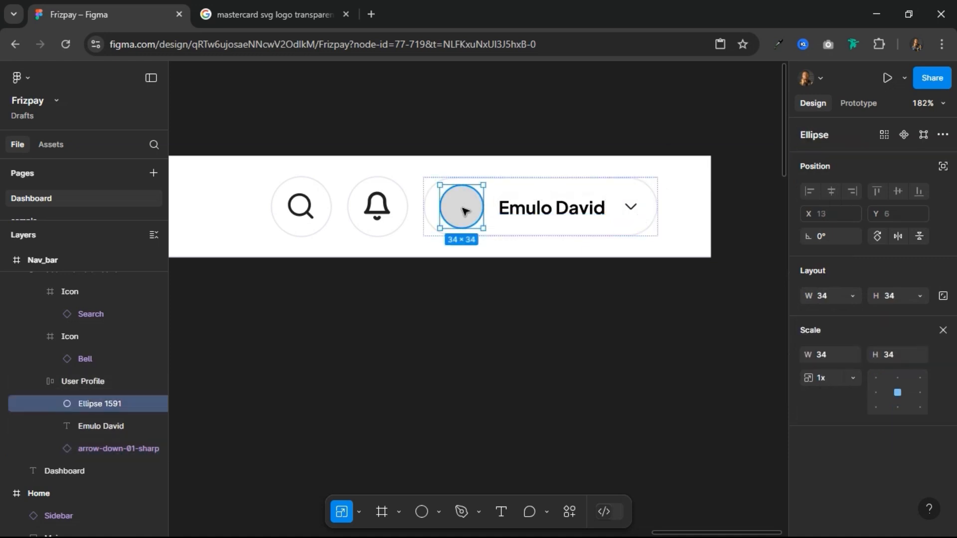
{"action": "right_click", "coordinate": [459, 209]}
{"action": "mouse_move", "coordinate": [565, 407]}
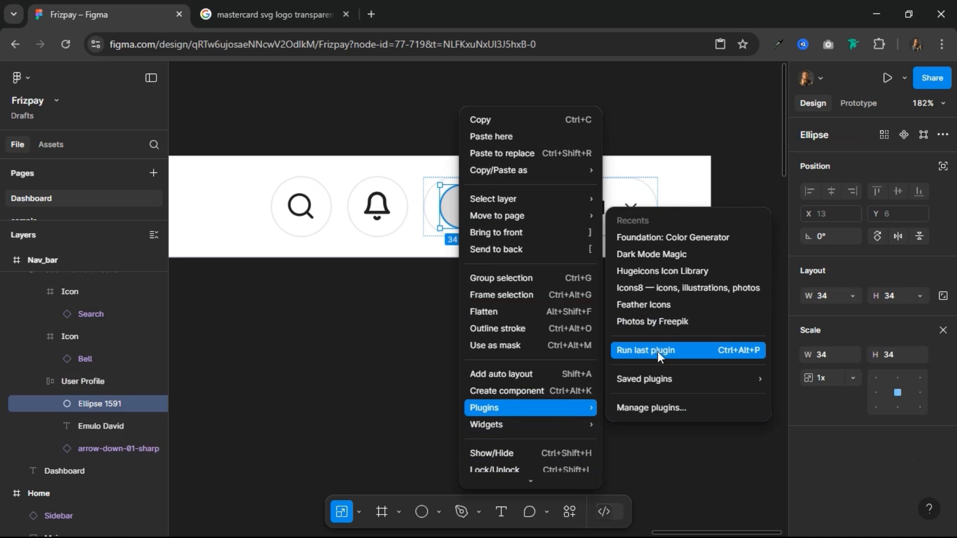
{"action": "mouse_move", "coordinate": [643, 379]}
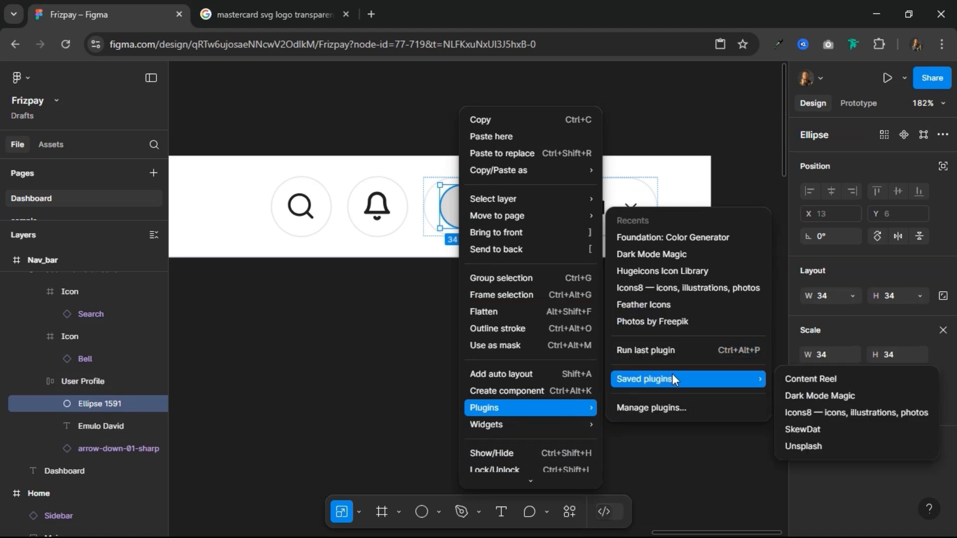
{"action": "left_click", "coordinate": [807, 446]}
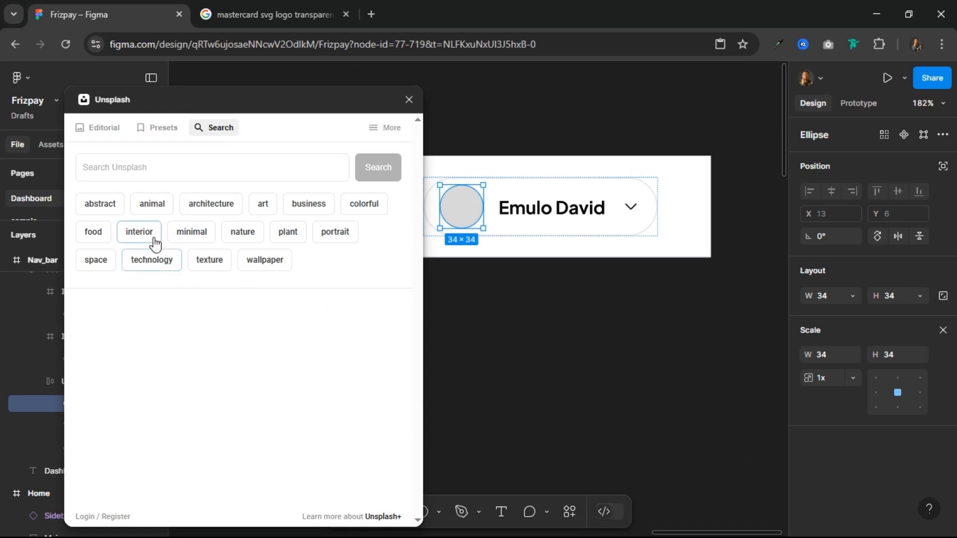
{"action": "left_click", "coordinate": [141, 171]}
{"action": "type", "text": "avatar"}
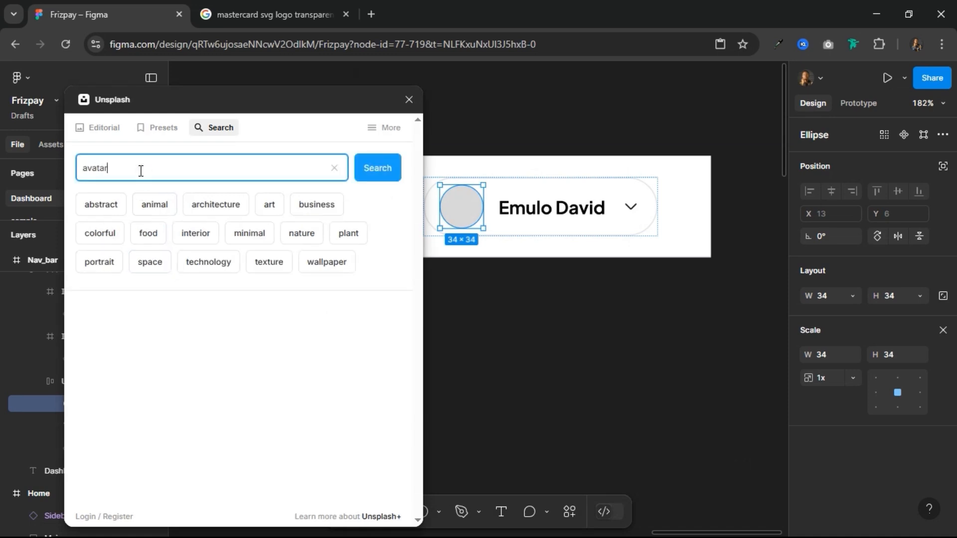
{"action": "key", "text": "Return"}
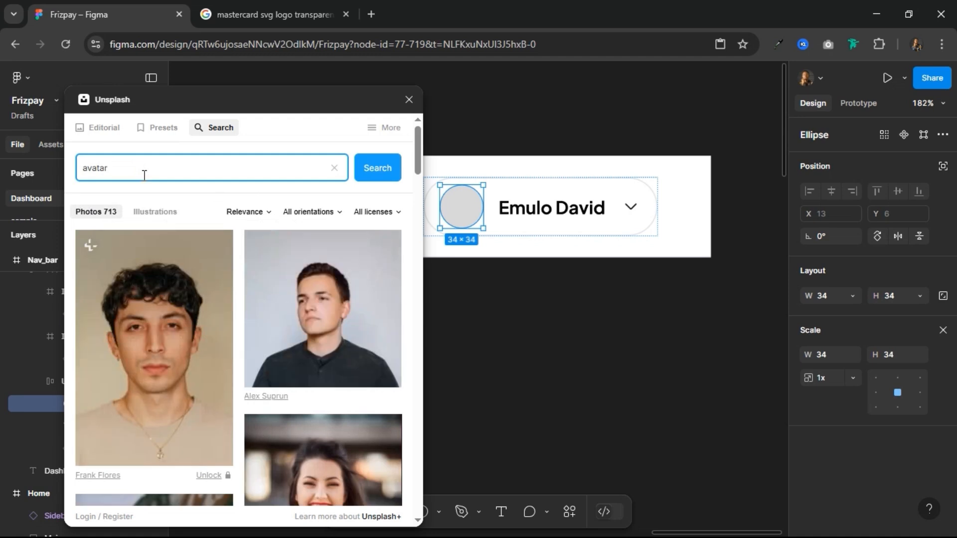
{"action": "left_click", "coordinate": [299, 285]}
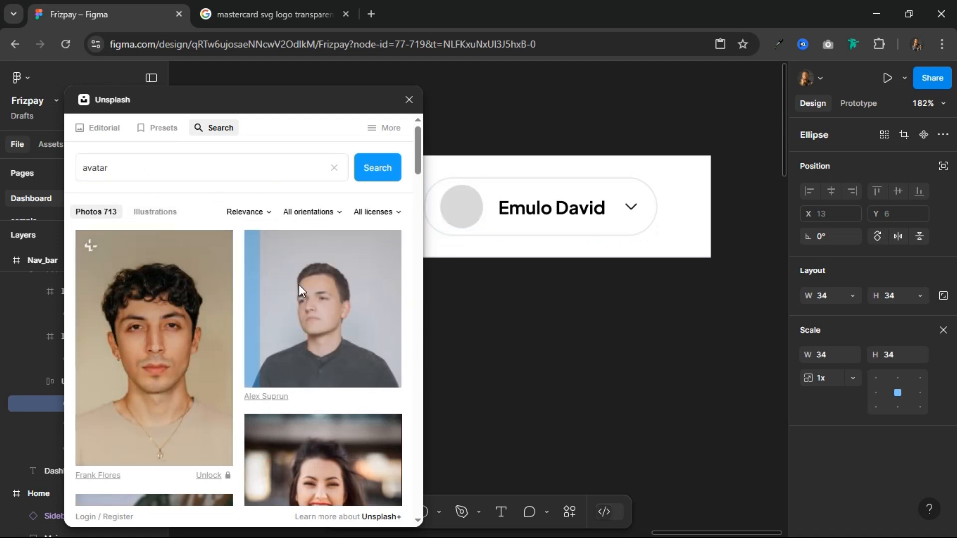
{"action": "left_click", "coordinate": [409, 100]}
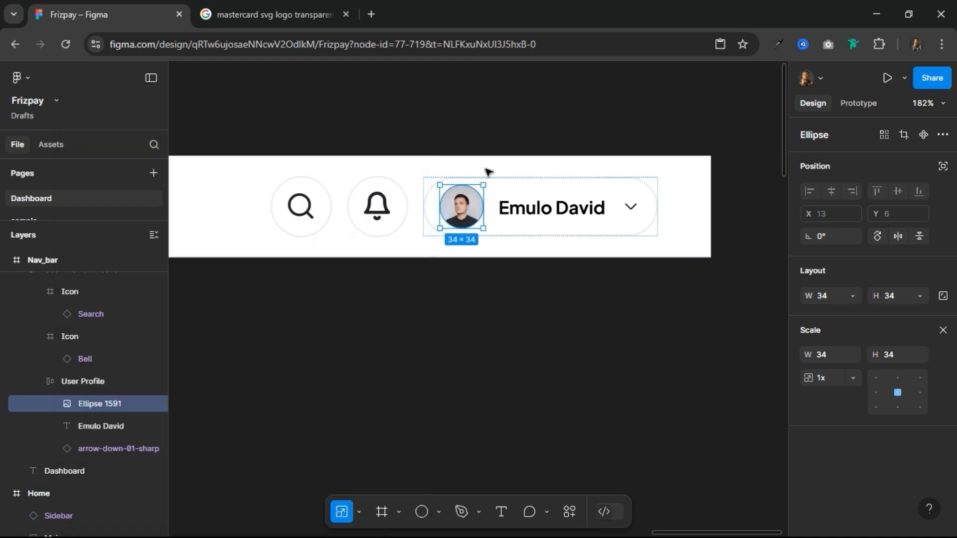
Step: Set the User Profile frame's auto layout padding to 8 vertically and 12 horizontally
{"action": "left_click", "coordinate": [513, 193]}
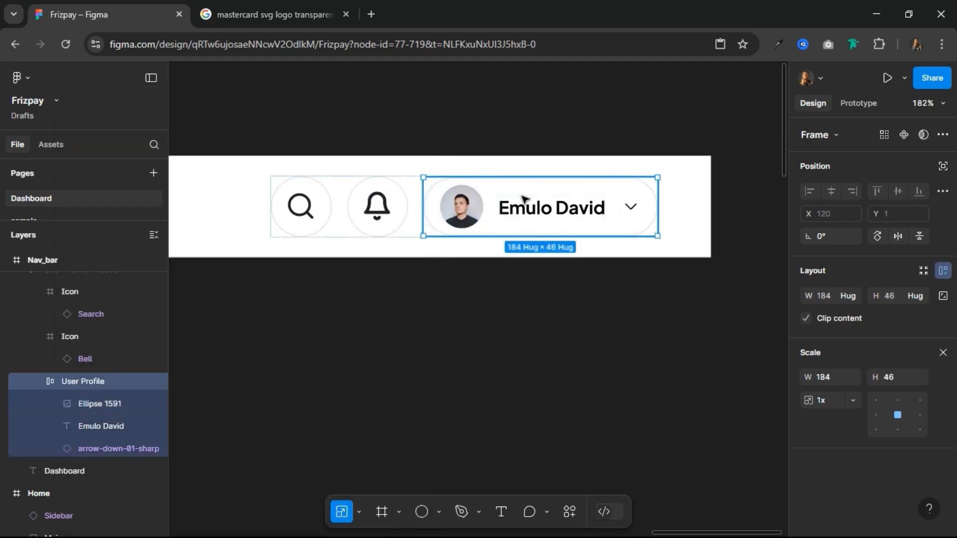
{"action": "left_click", "coordinate": [941, 354]}
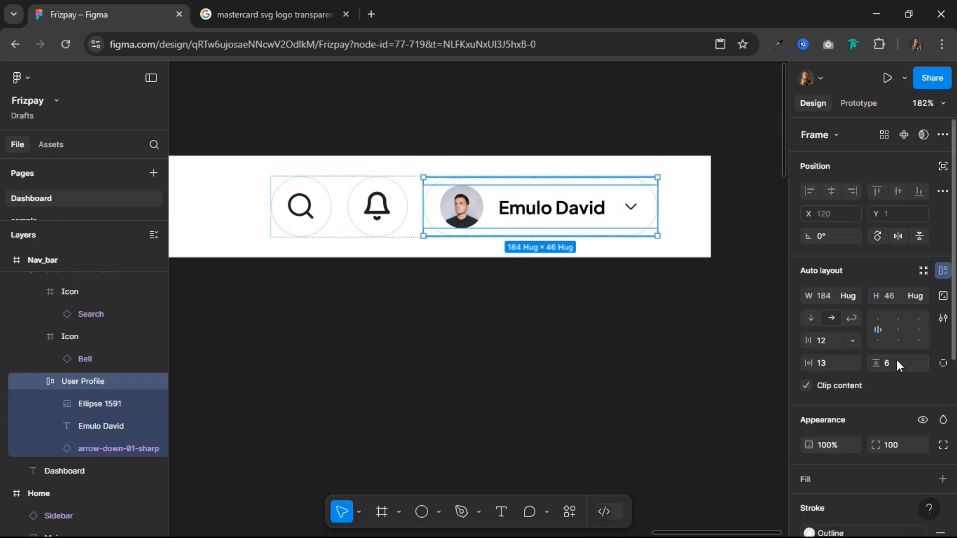
{"action": "left_click", "coordinate": [897, 364]}
{"action": "type", "text": "8"}
{"action": "key", "text": "Return"}
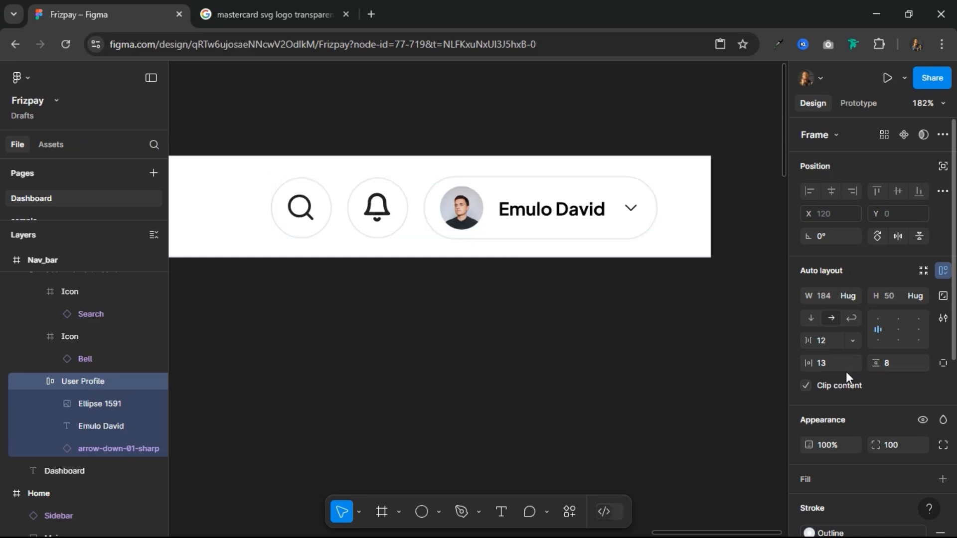
{"action": "key", "text": "Return"}
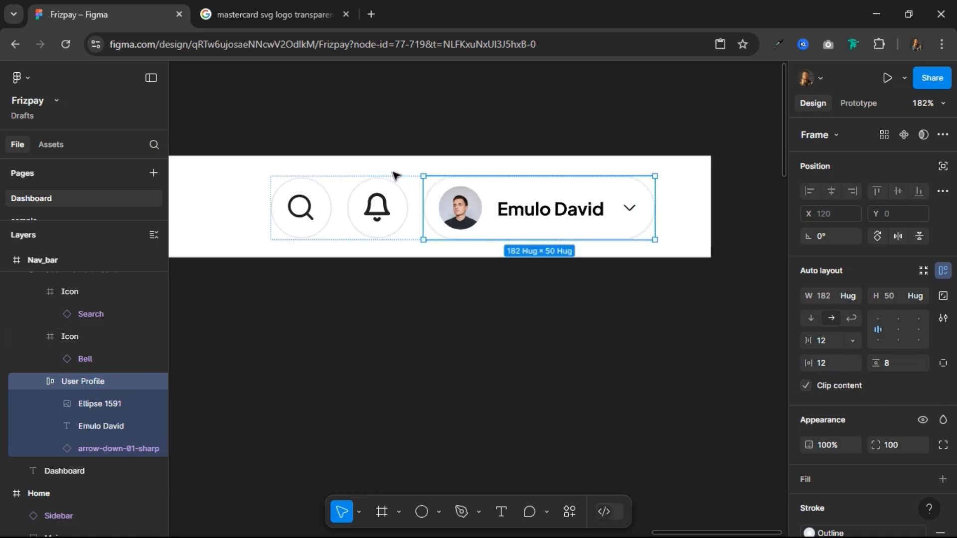
{"action": "scroll", "coordinate": [500, 177], "scroll_direction": "down", "scroll_amount": 5}
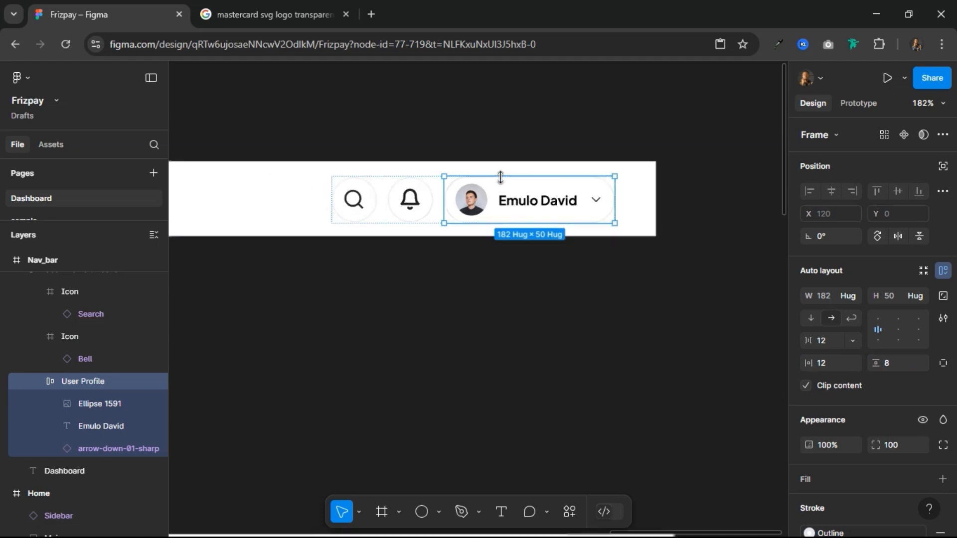
Step: Add auto layout to the Nav_bar frame and set its right padding to 40
{"action": "left_click_drag", "start_coordinate": [357, 148], "coordinate": [487, 182]}
{"action": "left_click", "coordinate": [227, 195]}
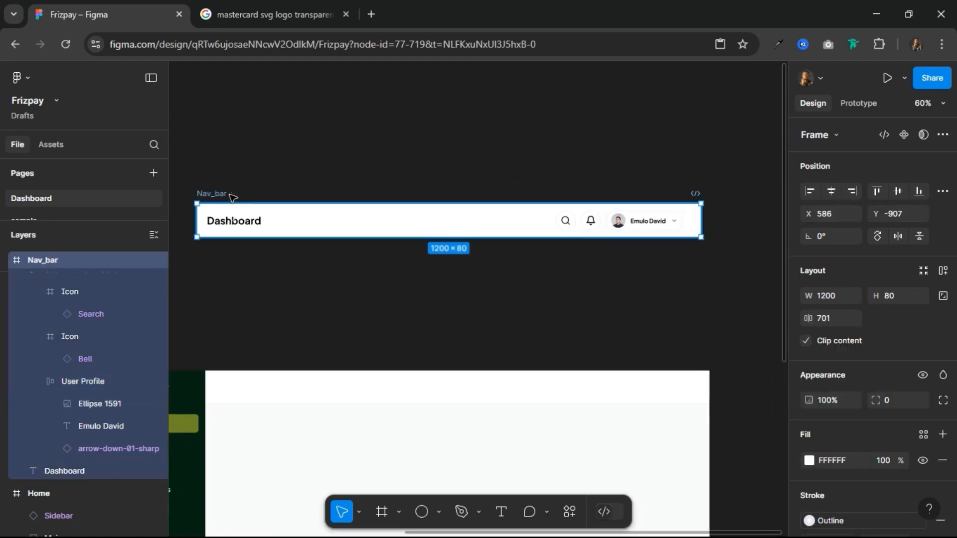
{"action": "left_click", "coordinate": [943, 271]}
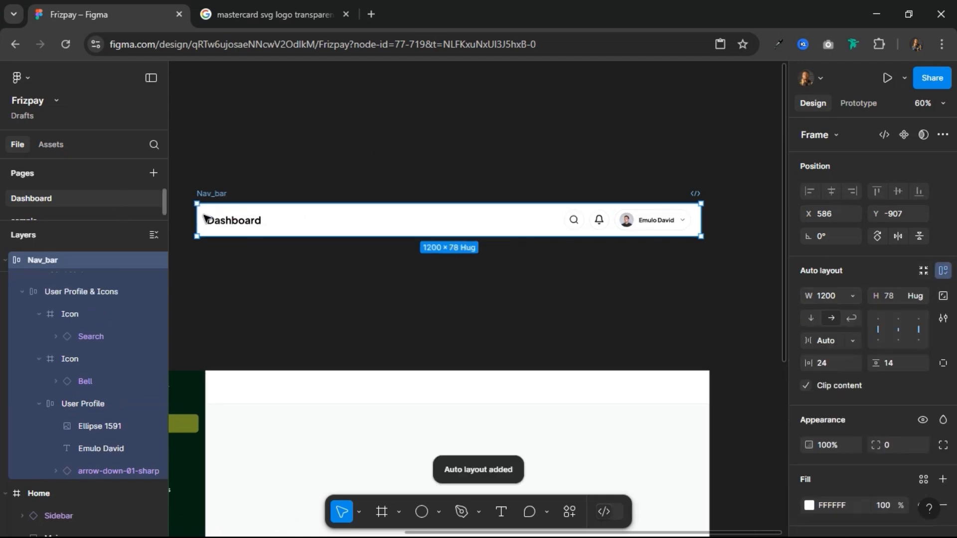
{"action": "left_click", "coordinate": [943, 364]}
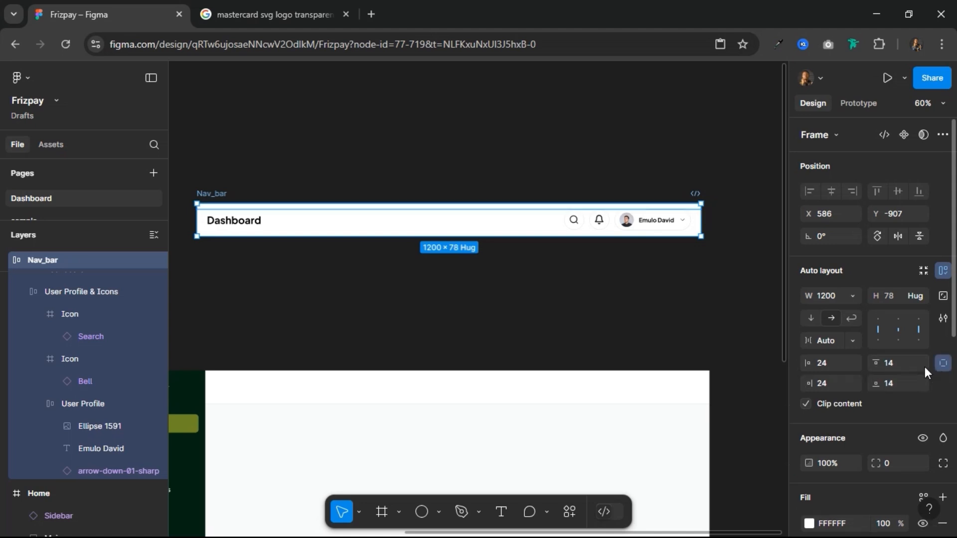
{"action": "left_click", "coordinate": [832, 384]}
{"action": "type", "text": "40"}
{"action": "key", "text": "Return"}
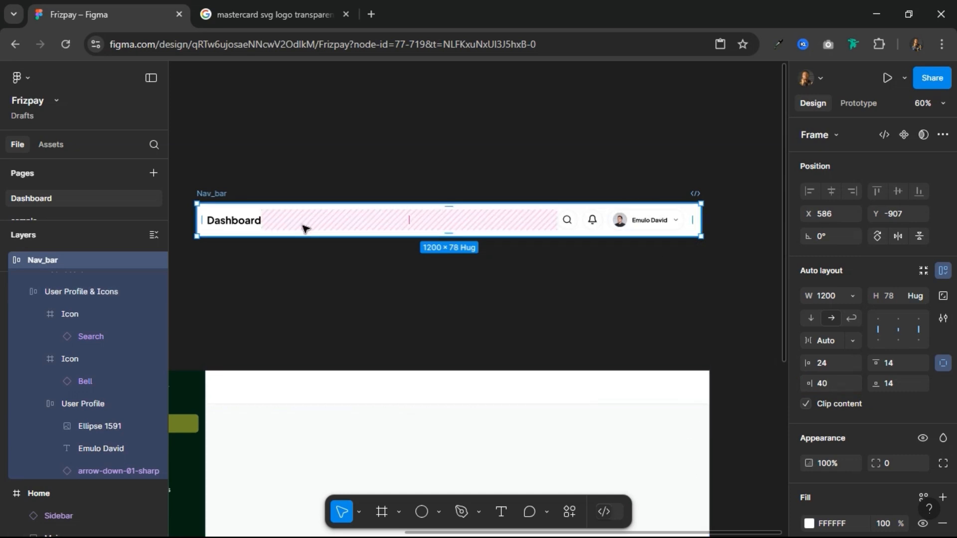
Step: Fix the Nav_bar frame's height at 80 and turn the frame into a component
{"action": "left_click", "coordinate": [245, 223]}
{"action": "left_click", "coordinate": [200, 202]}
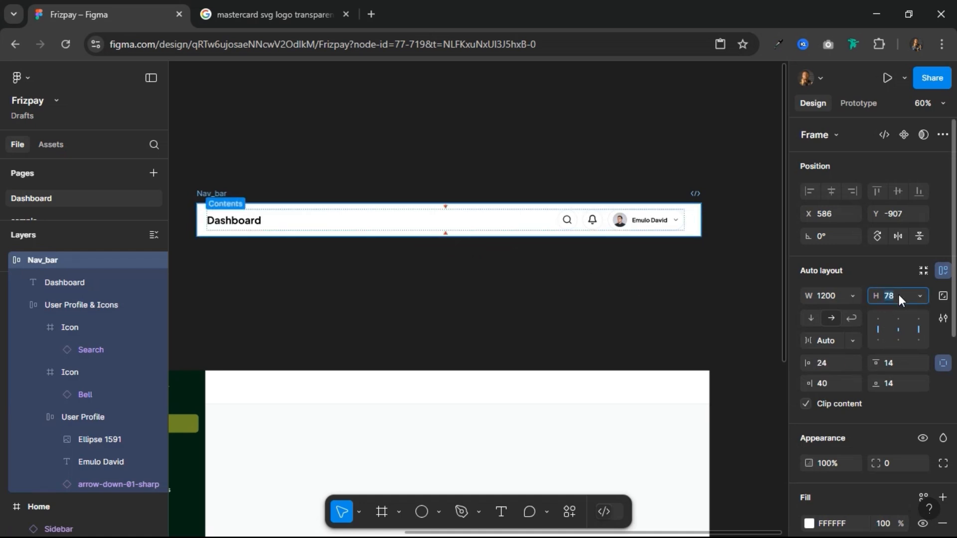
{"action": "key", "text": "Return"}
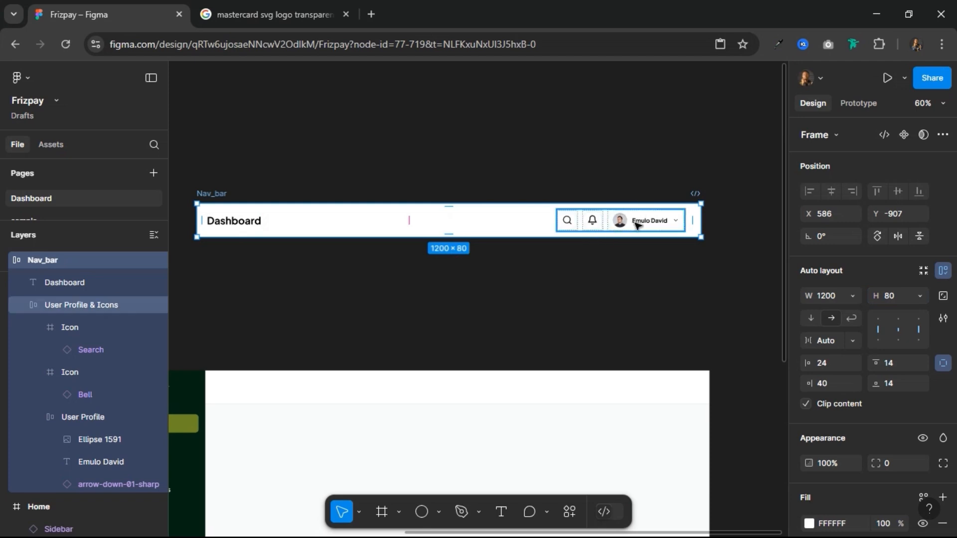
{"action": "scroll", "coordinate": [640, 223], "scroll_direction": "up", "scroll_amount": 5}
{"action": "scroll", "coordinate": [639, 223], "scroll_direction": "down", "scroll_amount": 6}
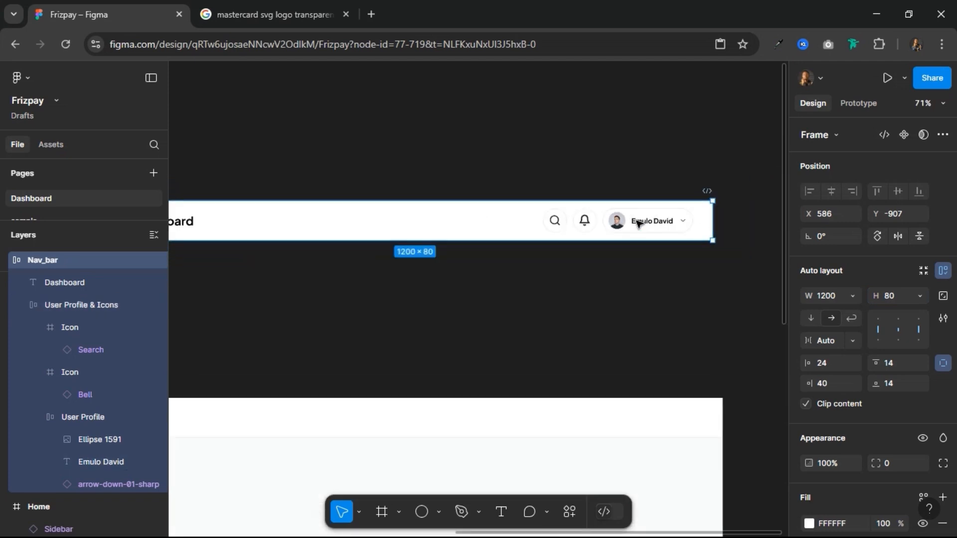
{"action": "scroll", "coordinate": [640, 223], "scroll_direction": "up", "scroll_amount": 1}
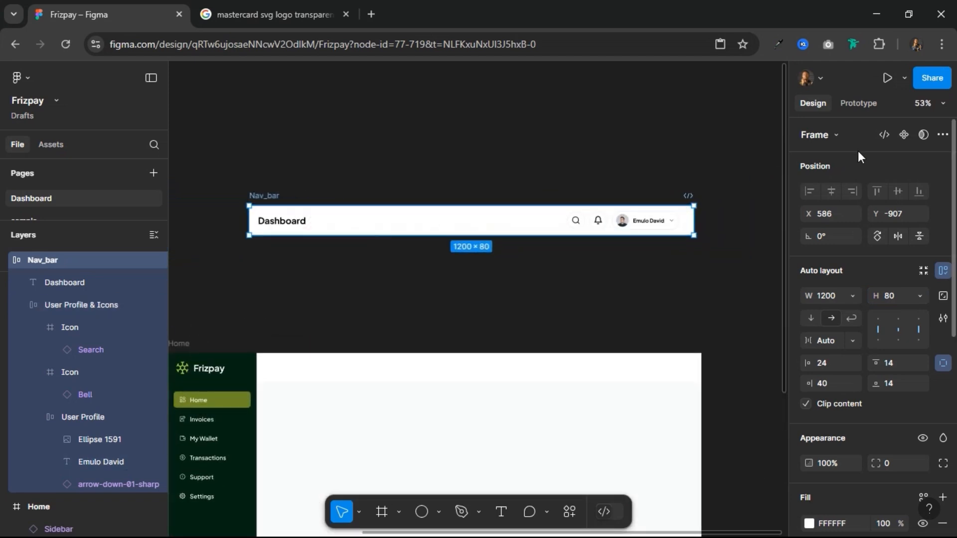
{"action": "left_click", "coordinate": [904, 135]}
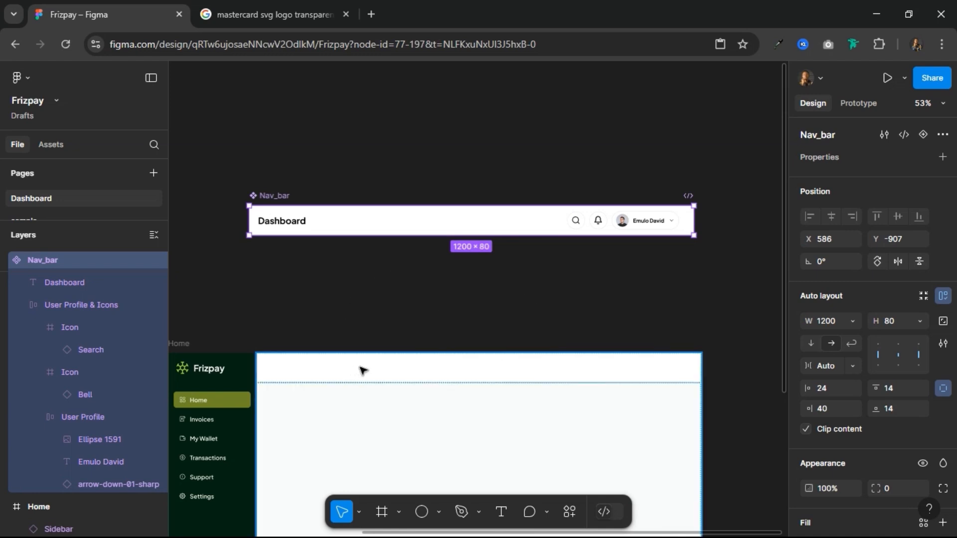
{"action": "left_click", "coordinate": [362, 371]}
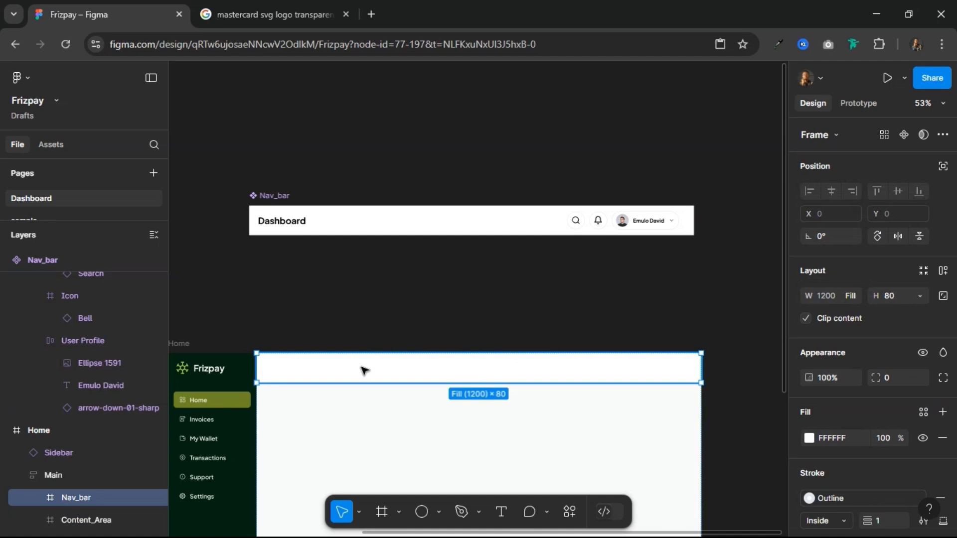
{"action": "right_click", "coordinate": [363, 370]}
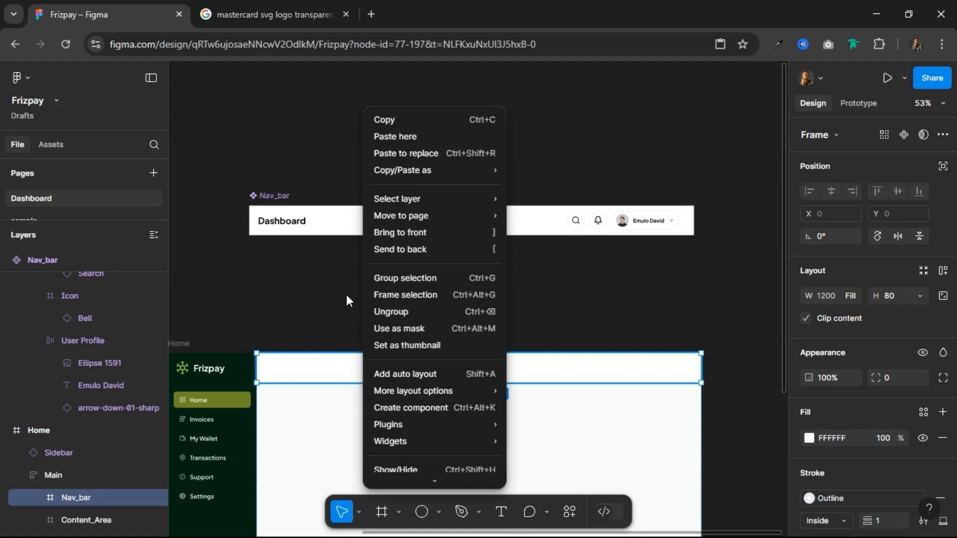
{"action": "left_click", "coordinate": [270, 194]}
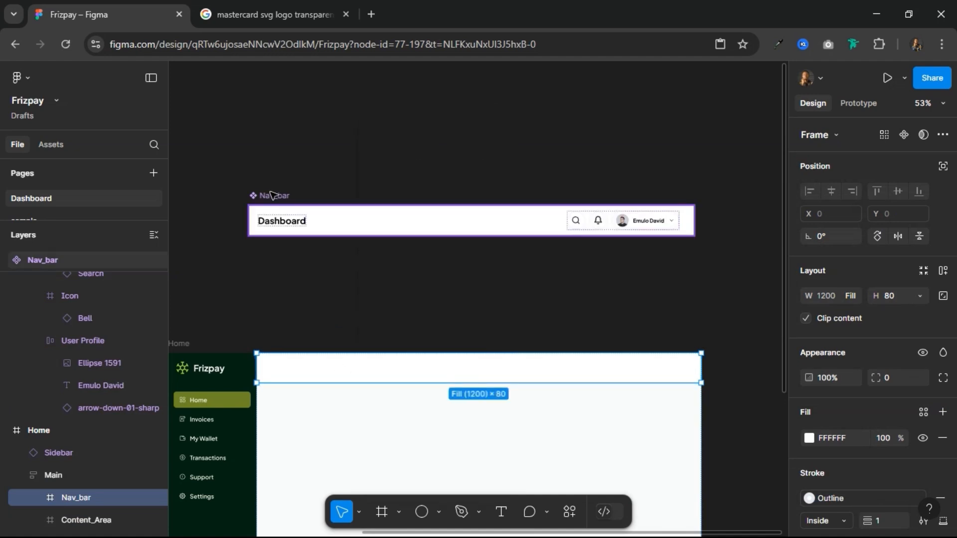
Step: Copy the Nav_bar component and paste it to replace the empty Nav_bar frame inside Home's Main frame
{"action": "right_click", "coordinate": [283, 212]}
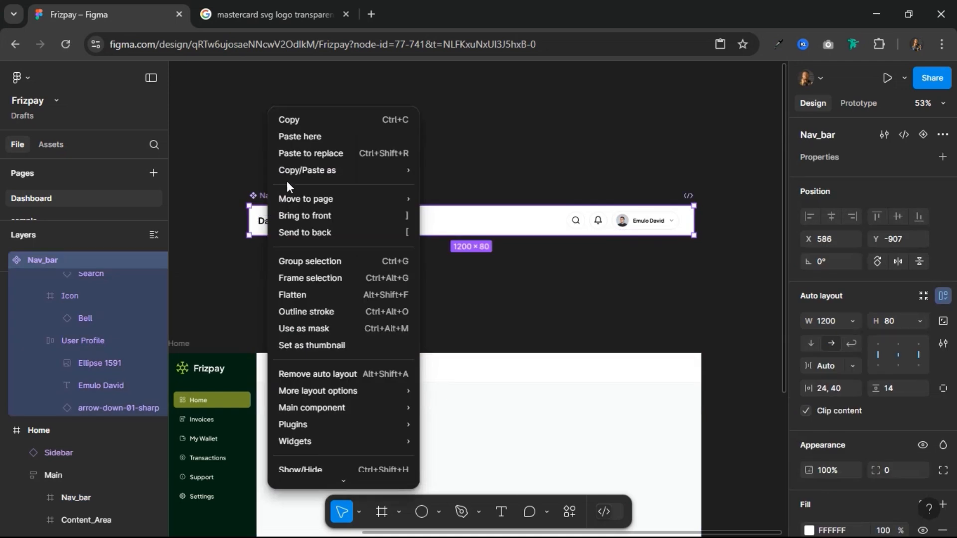
{"action": "left_click", "coordinate": [299, 122]}
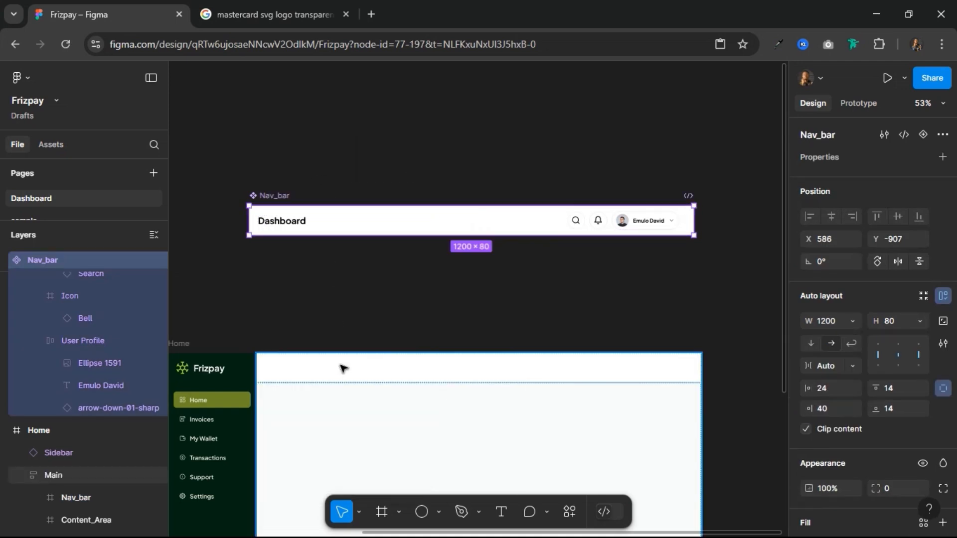
{"action": "left_click", "coordinate": [345, 368]}
{"action": "double_click", "coordinate": [345, 368]}
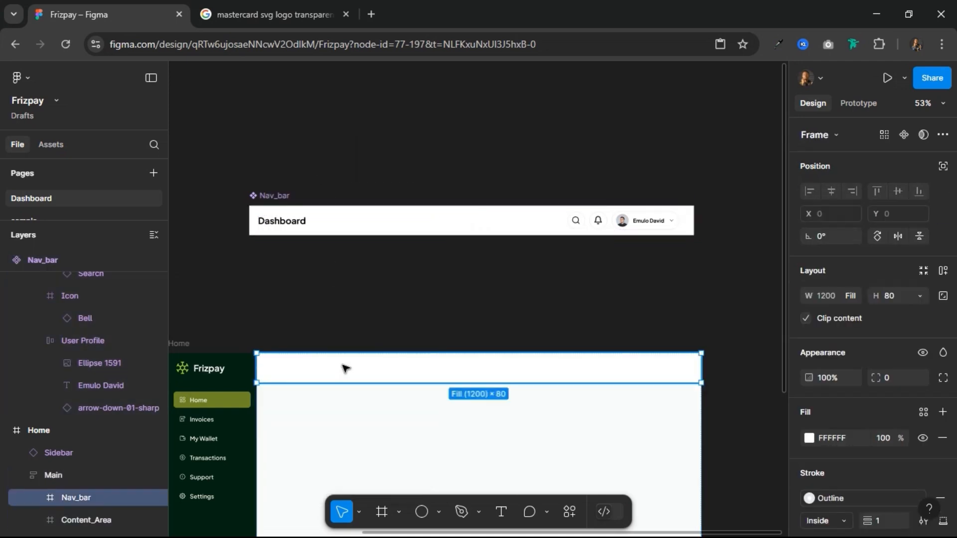
{"action": "right_click", "coordinate": [345, 368]}
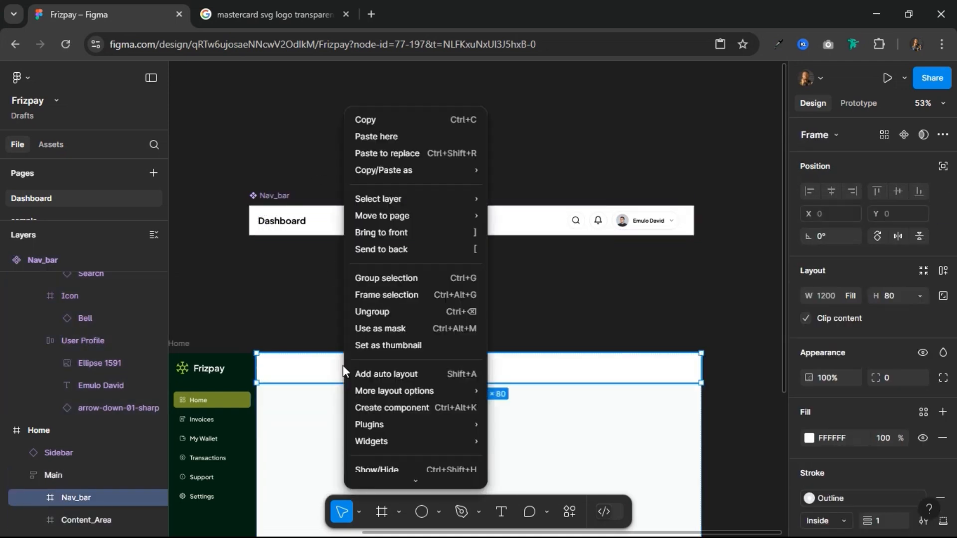
{"action": "left_click", "coordinate": [373, 154]}
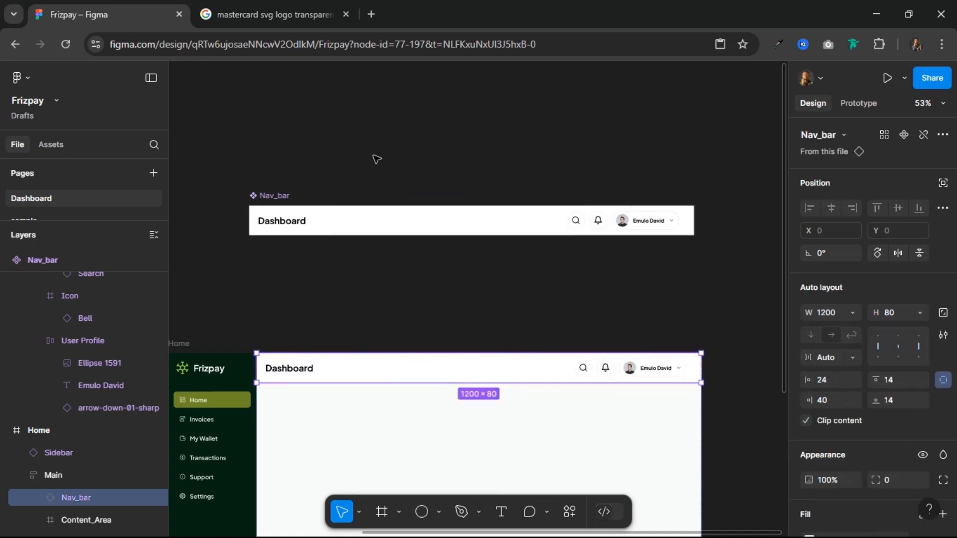
{"action": "left_click", "coordinate": [355, 318]}
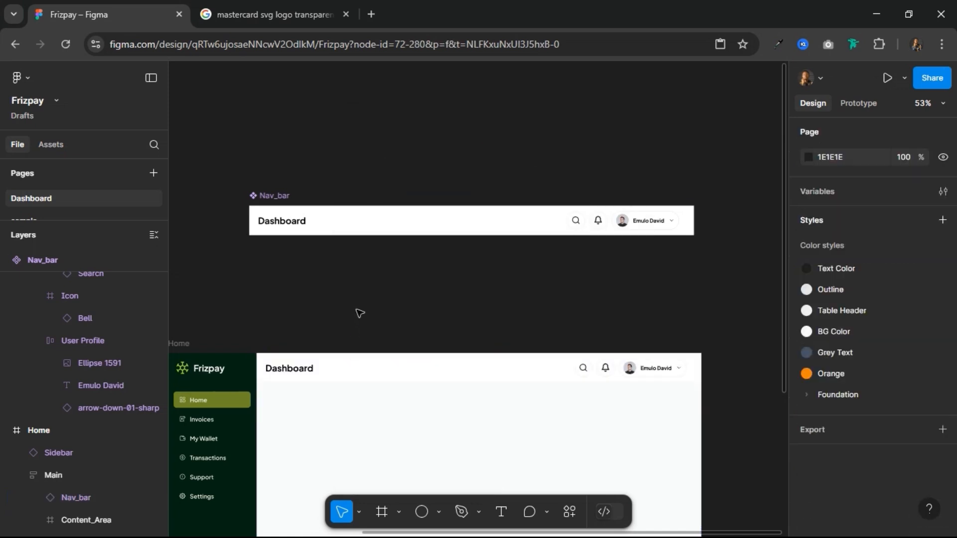
Step: Move the main Nav_bar component above the Sidebar and Page_Link components, with its right edge aligned to Page_Link's
{"action": "scroll", "coordinate": [360, 316], "scroll_direction": "down", "scroll_amount": 5}
{"action": "scroll", "coordinate": [360, 316], "scroll_direction": "down", "scroll_amount": 1}
{"action": "scroll", "coordinate": [359, 318], "scroll_direction": "down", "scroll_amount": 5}
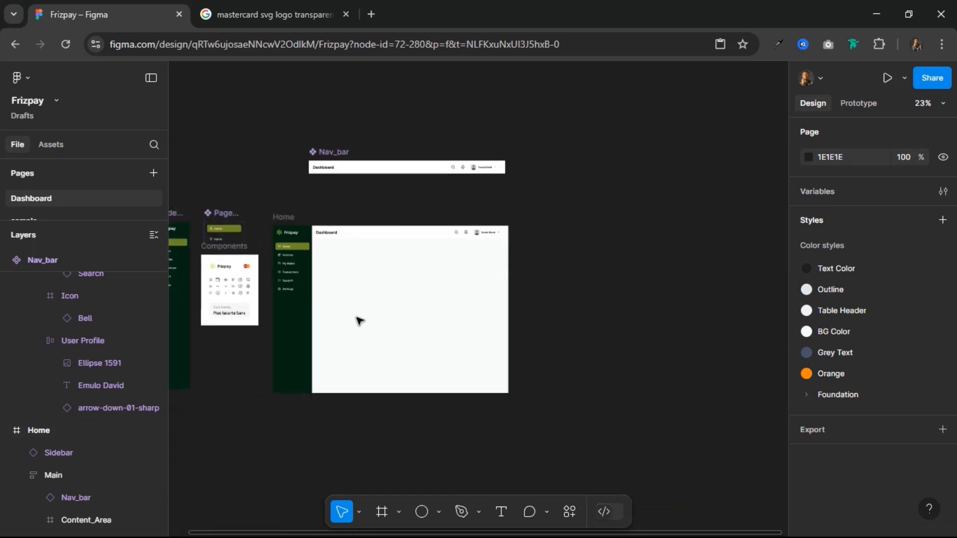
{"action": "scroll", "coordinate": [358, 320], "scroll_direction": "up", "scroll_amount": 3}
{"action": "scroll", "coordinate": [358, 320], "scroll_direction": "up", "scroll_amount": 2}
{"action": "scroll", "coordinate": [362, 339], "scroll_direction": "down", "scroll_amount": 6}
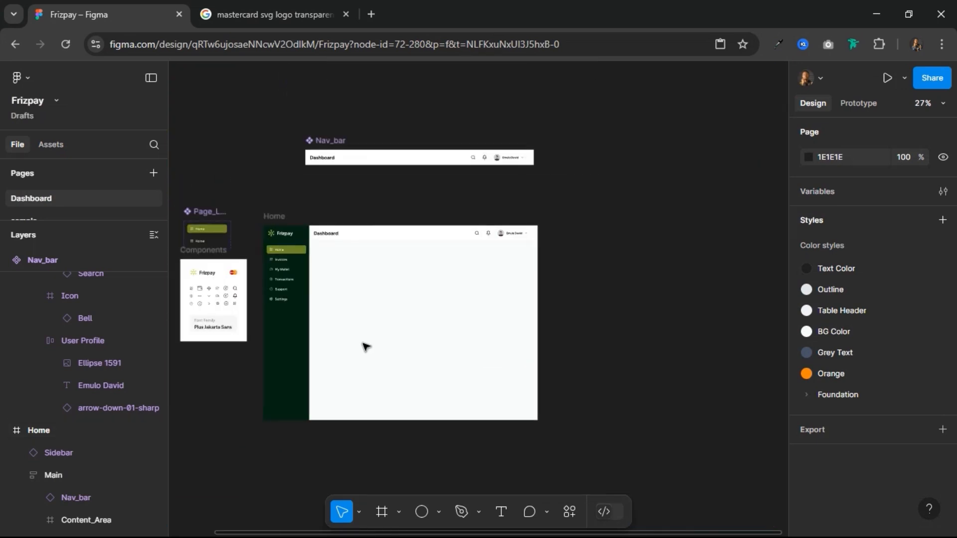
{"action": "scroll", "coordinate": [360, 332], "scroll_direction": "up", "scroll_amount": 2}
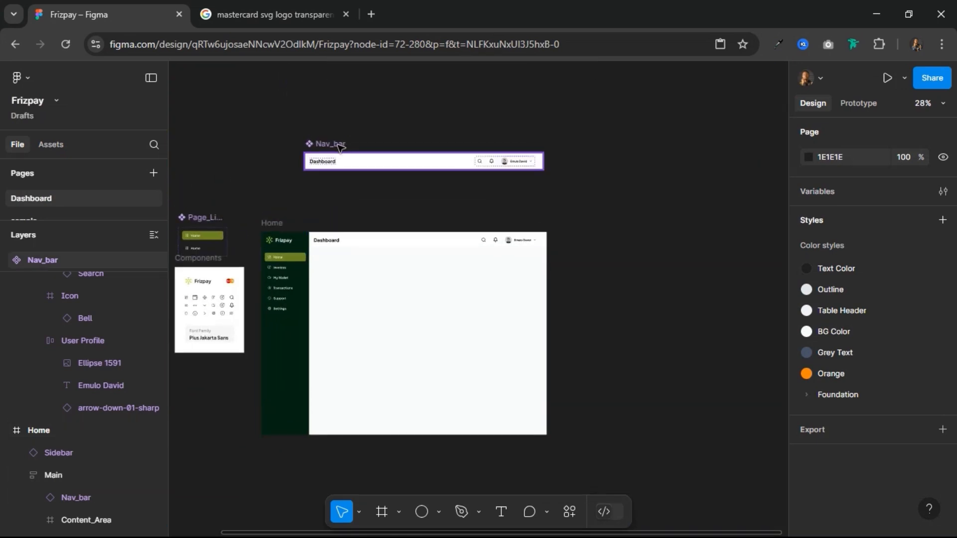
{"action": "scroll", "coordinate": [387, 204], "scroll_direction": "left", "scroll_amount": 5}
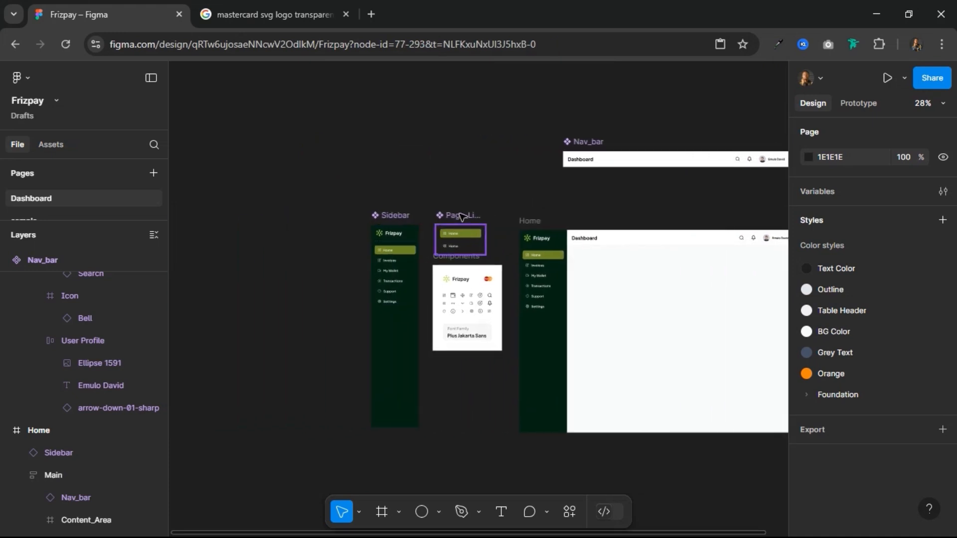
{"action": "left_click", "coordinate": [393, 218], "text": "shift"}
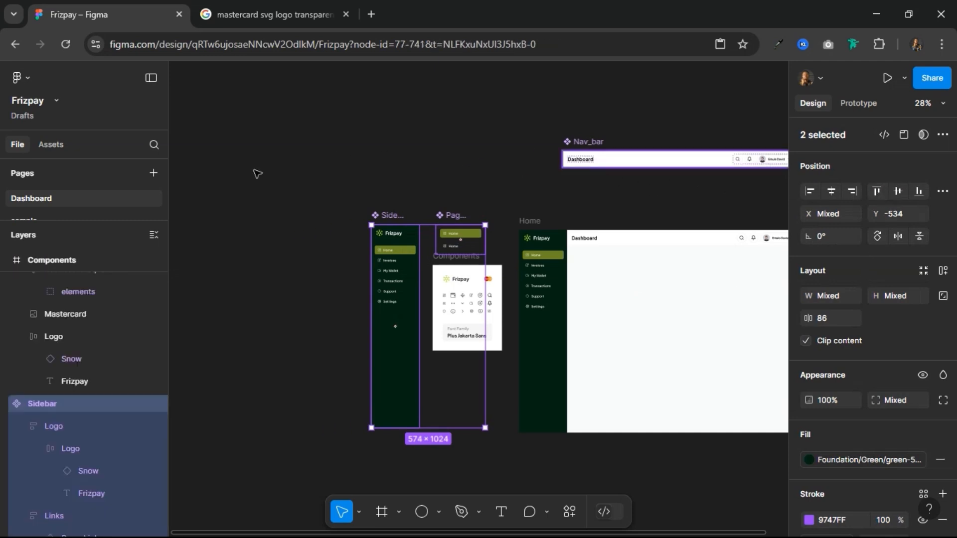
{"action": "left_click_drag", "start_coordinate": [235, 180], "coordinate": [271, 181]}
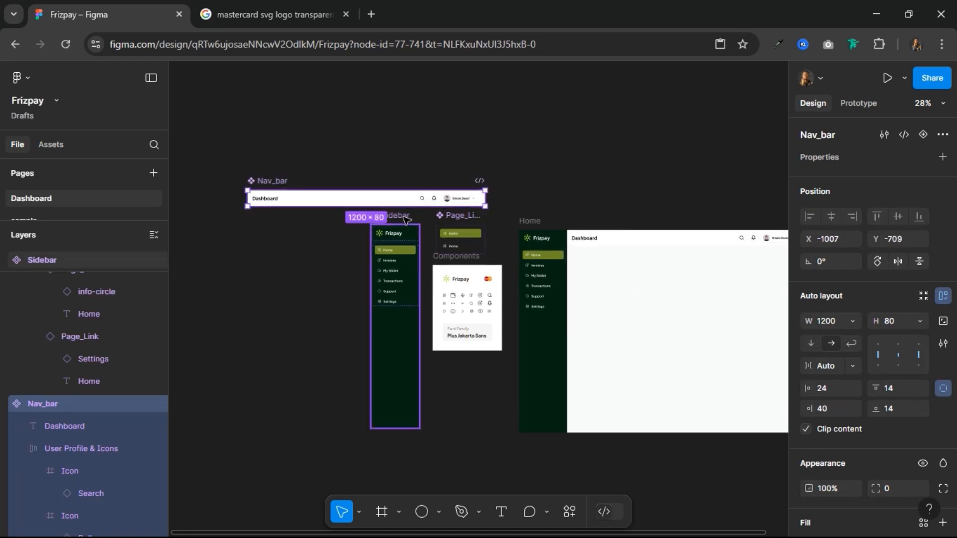
Step: Nudge the Nav_bar component up until its gap to the Sidebar component is 100
{"action": "key", "text": "alt"}
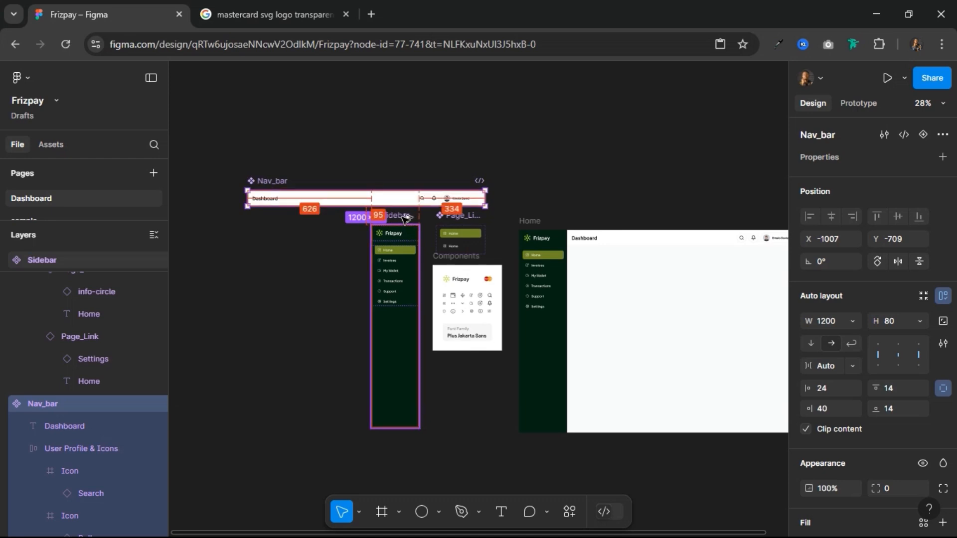
{"action": "key", "text": "Up"}
{"action": "key", "text": "Up"}
{"action": "key", "text": "Up"}
{"action": "key", "text": "Up"}
{"action": "key", "text": "Up"}
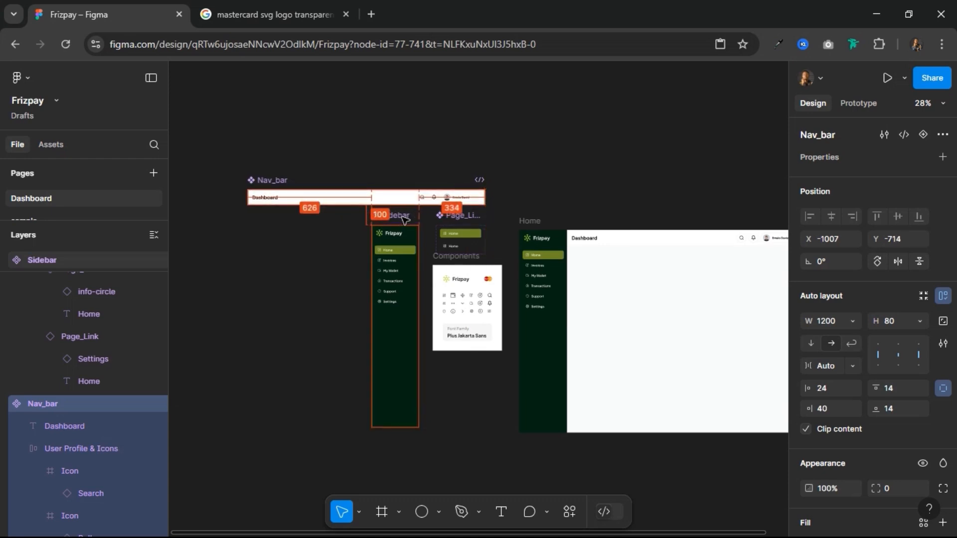
{"action": "left_click", "coordinate": [582, 170]}
Step: Examine the Home frame's layout with the Sidebar and the Nav_bar instance in place
{"action": "left_click_drag", "start_coordinate": [542, 169], "coordinate": [362, 184]}
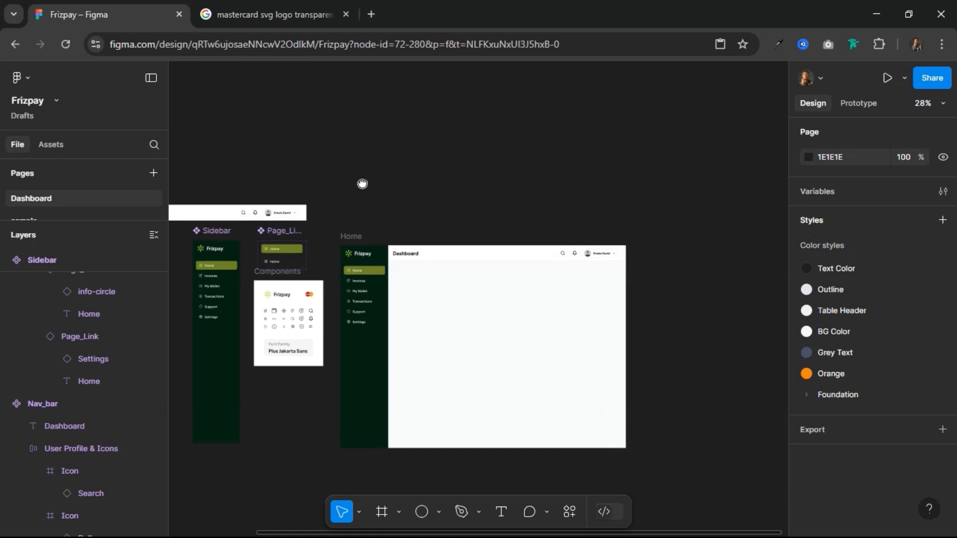
{"action": "left_click", "coordinate": [323, 239]}
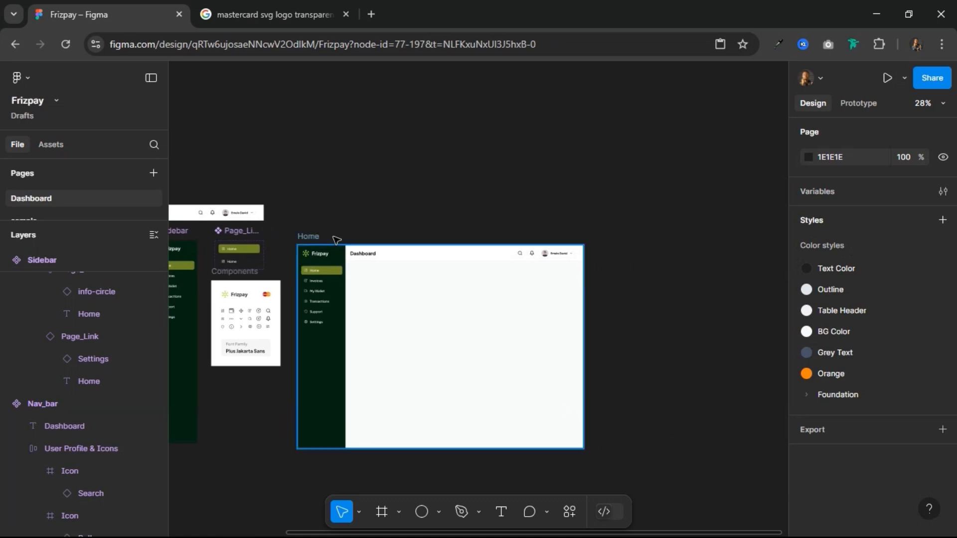
{"action": "left_click", "coordinate": [427, 241]}
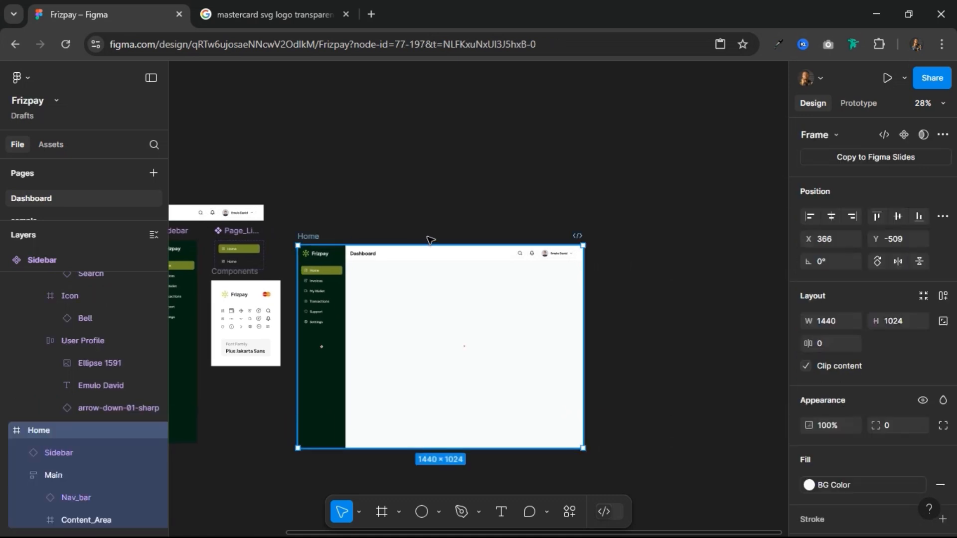
{"action": "left_click_drag", "start_coordinate": [431, 241], "coordinate": [428, 201]}
{"action": "left_click", "coordinate": [374, 206]}
{"action": "scroll", "coordinate": [583, 224], "scroll_direction": "up", "scroll_amount": 3}
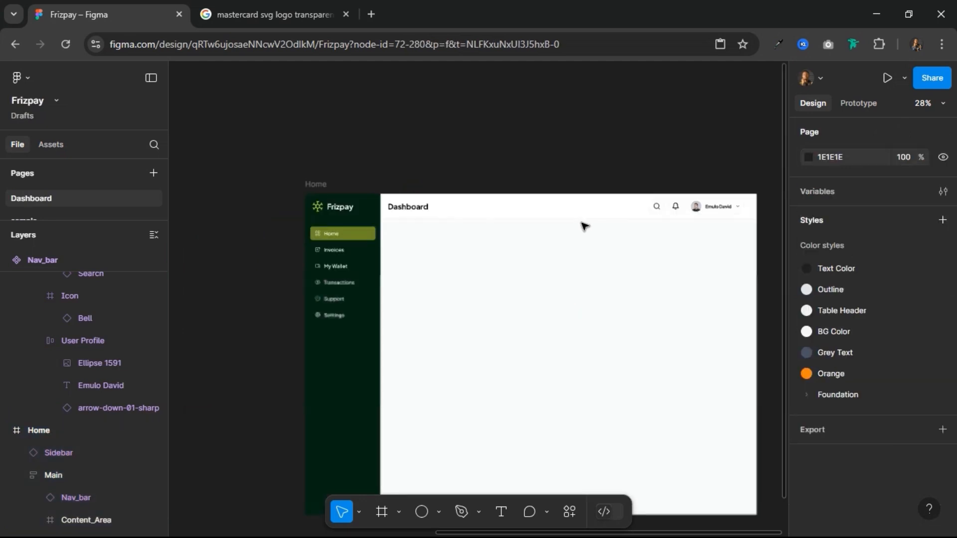
{"action": "scroll", "coordinate": [583, 224], "scroll_direction": "up", "scroll_amount": 4}
{"action": "left_click_drag", "start_coordinate": [553, 253], "coordinate": [498, 198]}
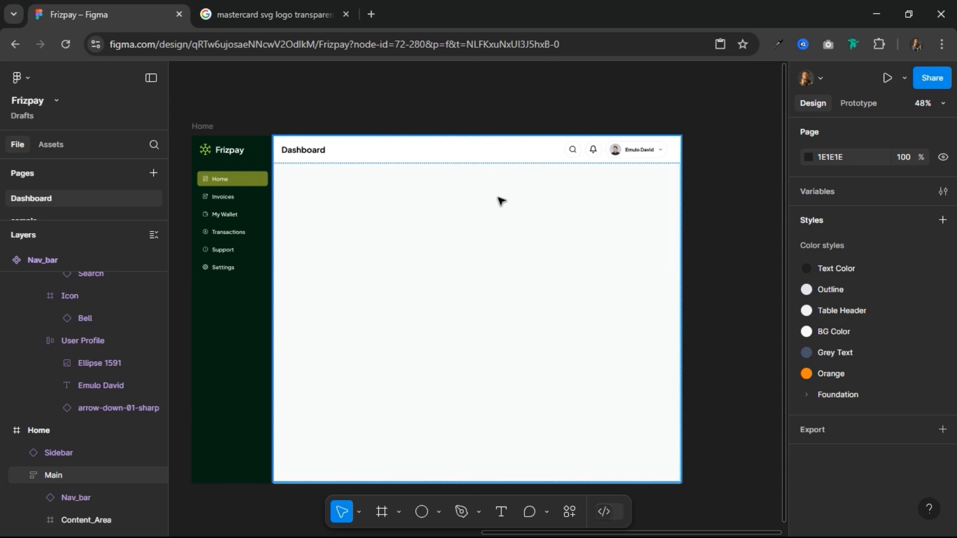
{"action": "scroll", "coordinate": [335, 143], "scroll_direction": "up", "scroll_amount": 3}
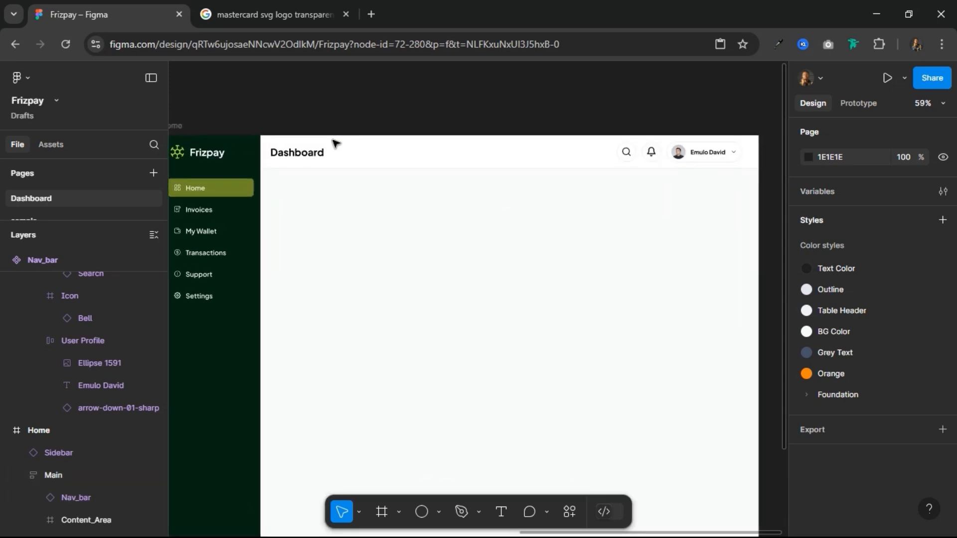
{"action": "scroll", "coordinate": [335, 143], "scroll_direction": "down", "scroll_amount": 2}
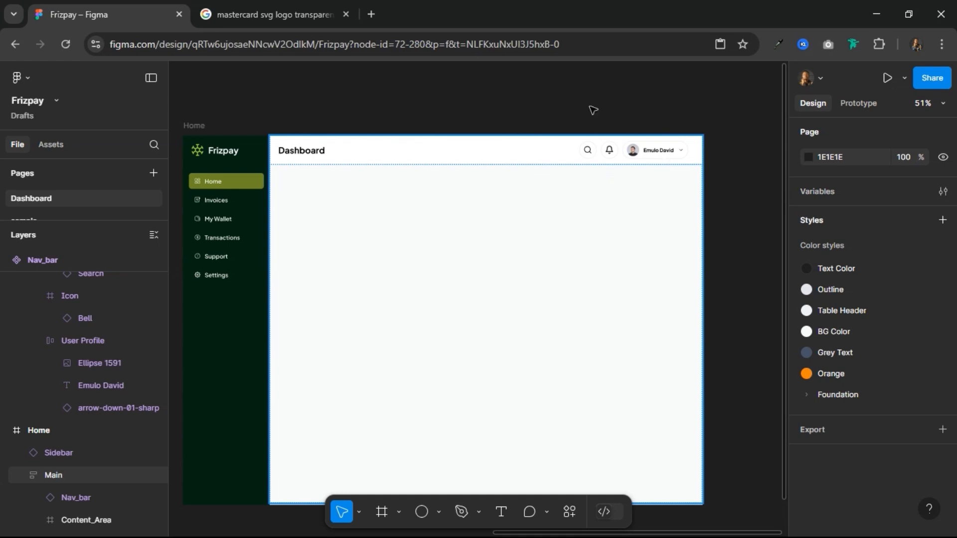
Step: Add a text layer in the Content_Area frame reading "Welcome Back," followed by the profile owner's first name and an exclamation mark
{"action": "scroll", "coordinate": [391, 175], "scroll_direction": "up", "scroll_amount": 3, "text": "ctrl"}
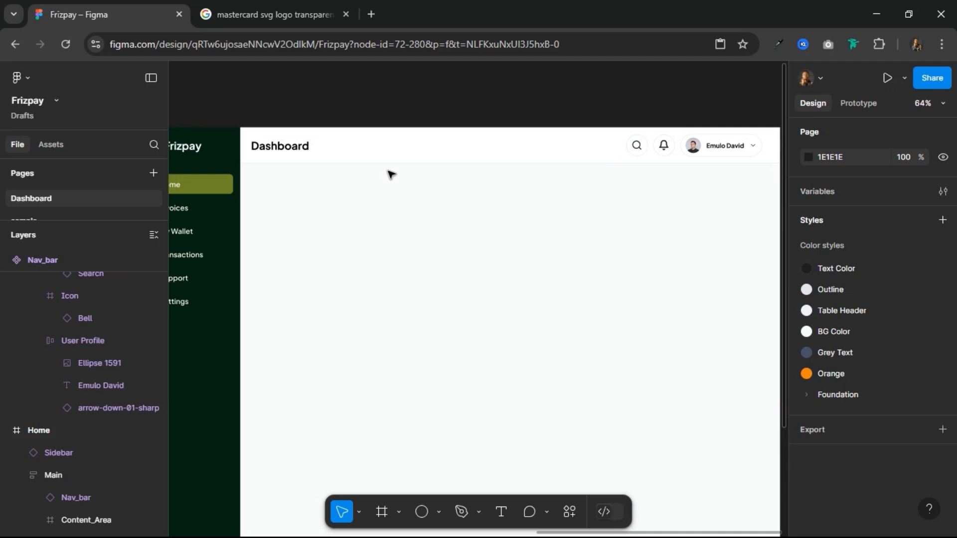
{"action": "left_click", "coordinate": [501, 513]}
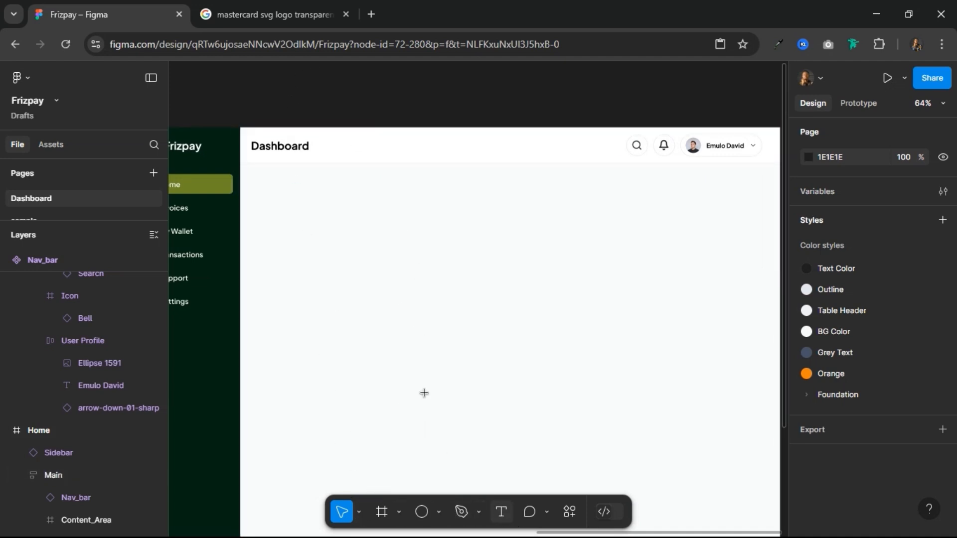
{"action": "left_click", "coordinate": [379, 214]}
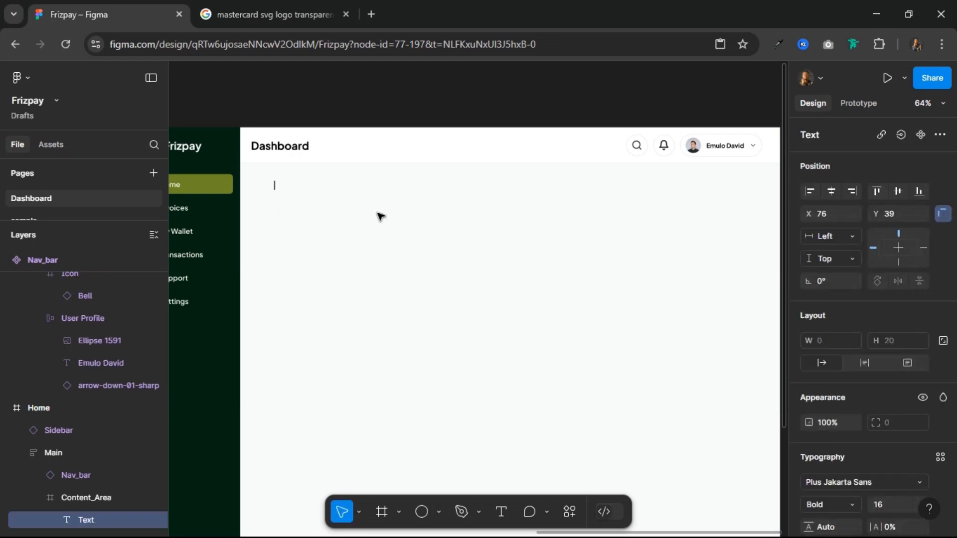
{"action": "type", "text": "Welcome"}
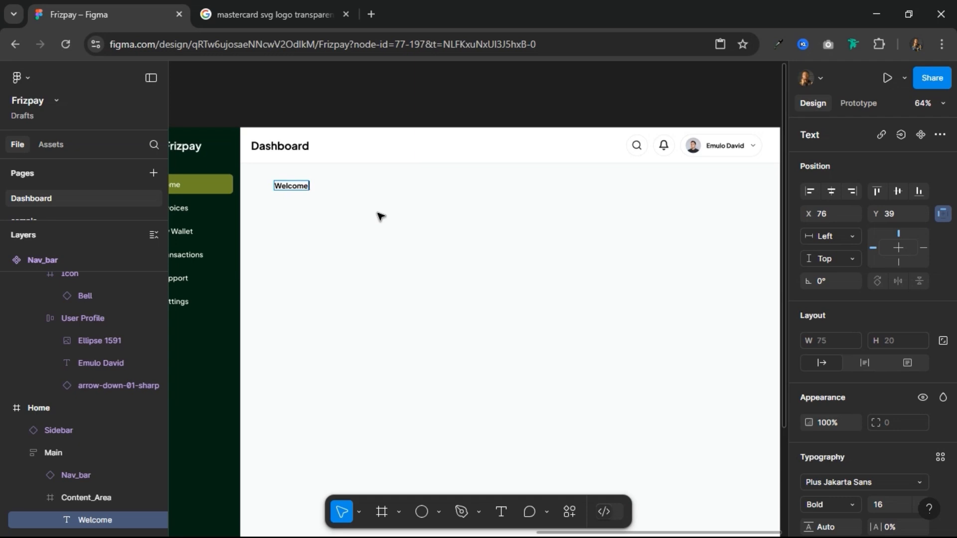
{"action": "type", "text": " Back, David!"}
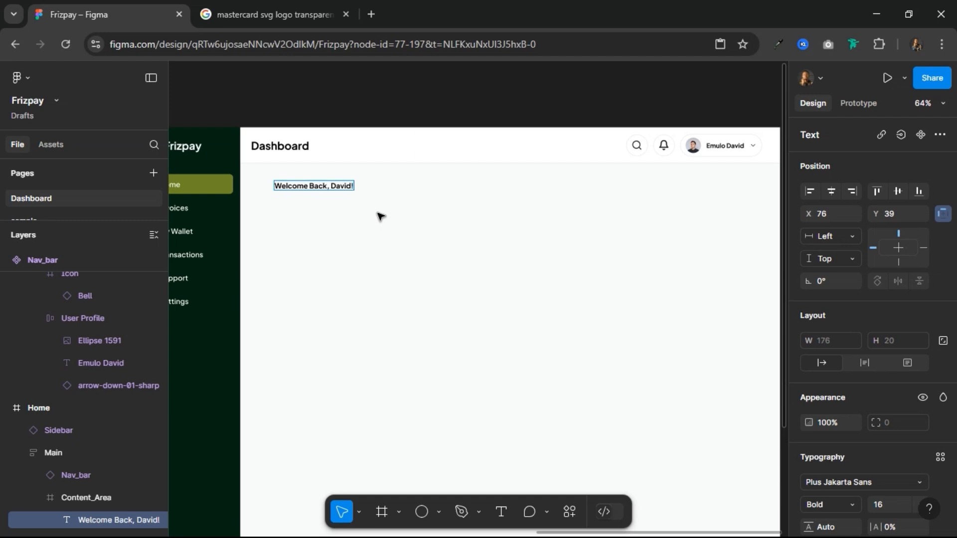
{"action": "key", "text": "Escape"}
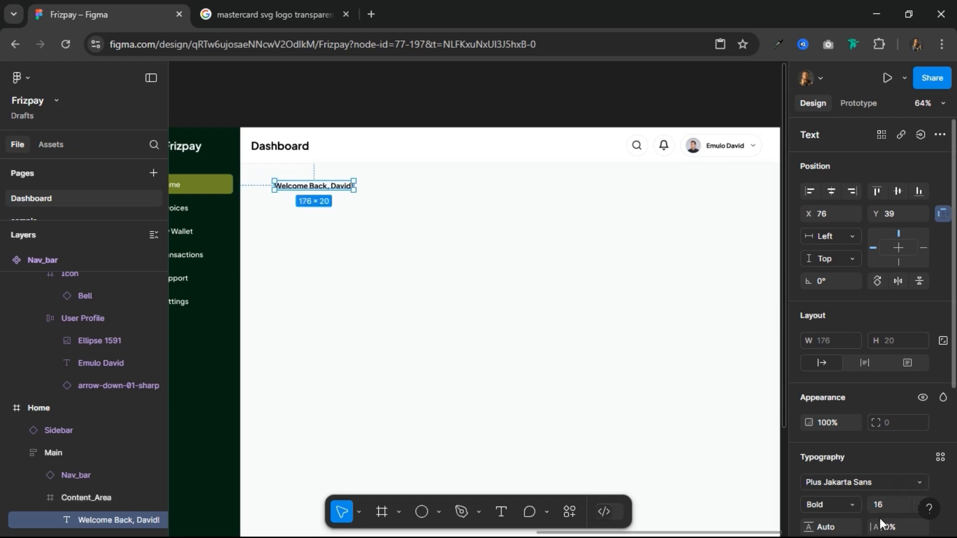
Step: Set the welcome heading's font size to 24 and its weight to SemiBold
{"action": "type", "text": "24"}
{"action": "key", "text": "Return"}
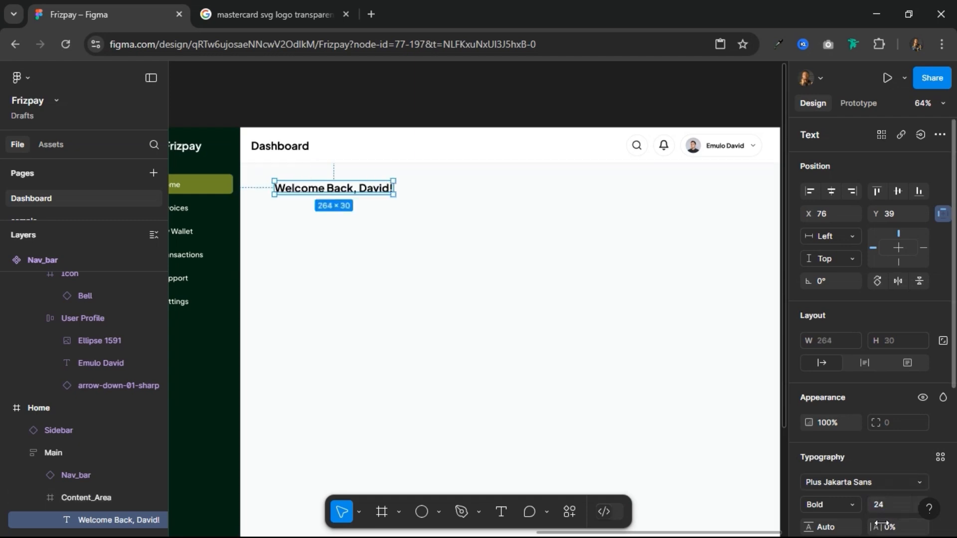
{"action": "left_click", "coordinate": [854, 505]}
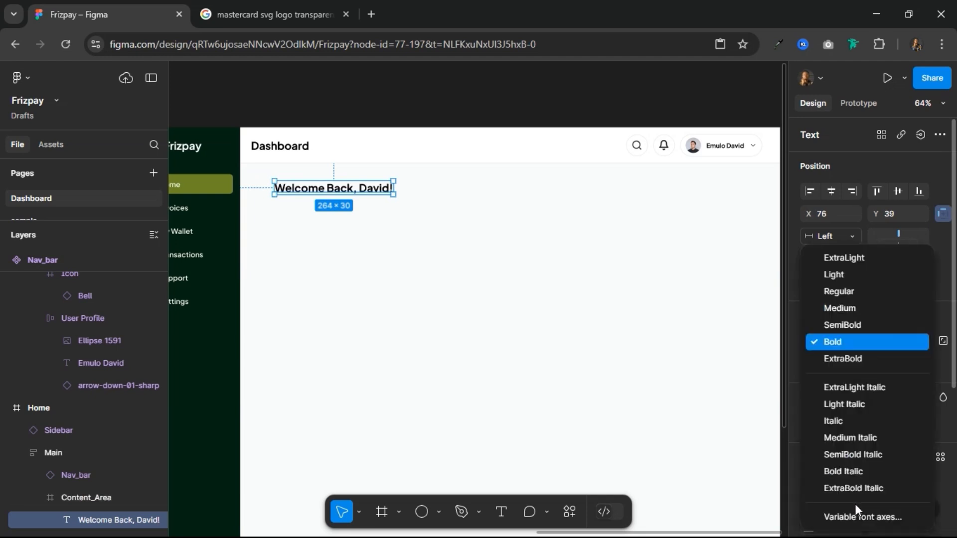
{"action": "left_click", "coordinate": [842, 325]}
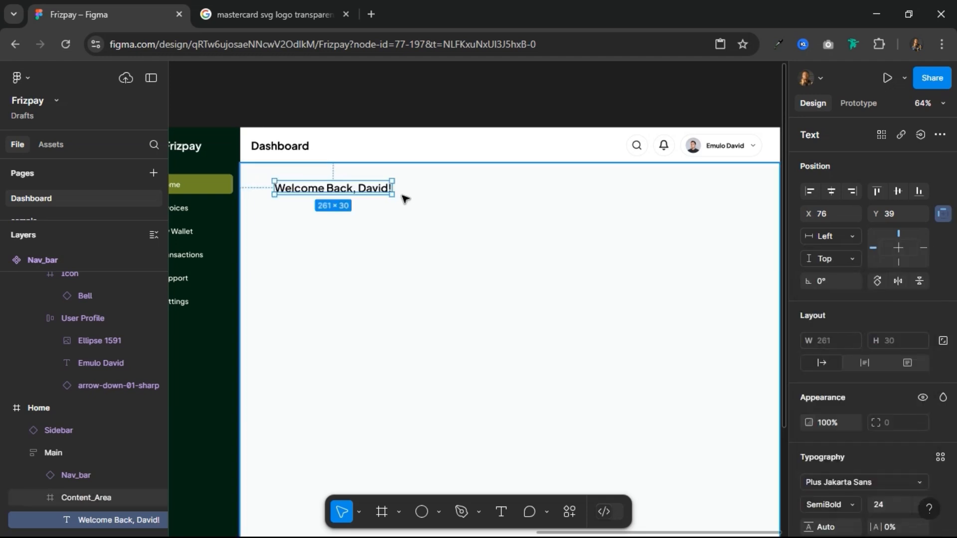
Step: Nudge the welcome heading left until its distance from the Content_Area's left edge is 24
{"action": "key", "text": "alt"}
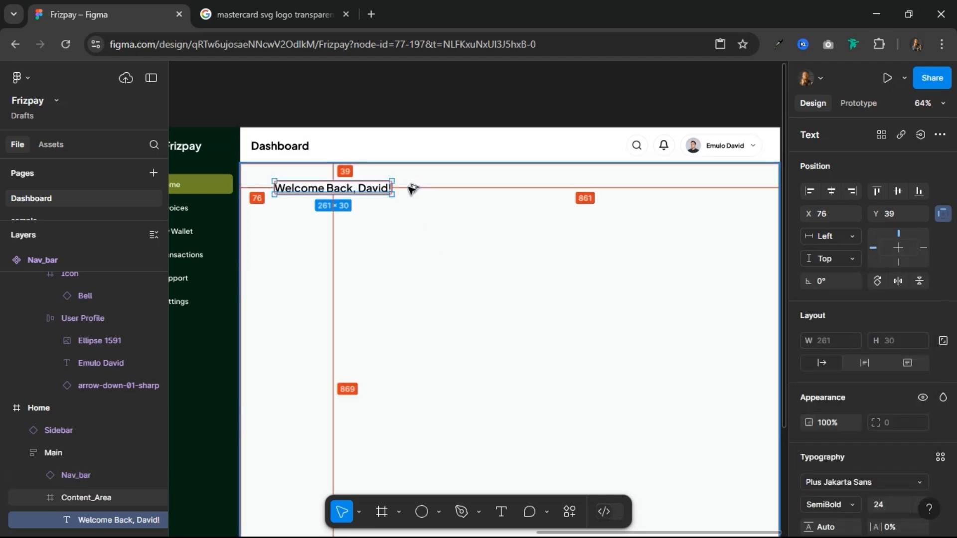
{"action": "key", "text": "Left"}
{"action": "key", "text": "Left"}
{"action": "key", "text": "Left"}
{"action": "key", "text": "Left"}
{"action": "key", "text": "Left"}
{"action": "key", "text": "Left"}
{"action": "key", "text": "Left"}
{"action": "key", "text": "Left"}
{"action": "key", "text": "Left"}
{"action": "key", "text": "Left"}
{"action": "key", "text": "Left"}
{"action": "key", "text": "Left"}
{"action": "key", "text": "Left"}
{"action": "key", "text": "Left"}
{"action": "key", "text": "Left"}
{"action": "key", "text": "Left"}
{"action": "key", "text": "Left"}
{"action": "key", "text": "Left"}
{"action": "key", "text": "Left"}
{"action": "key", "text": "Left"}
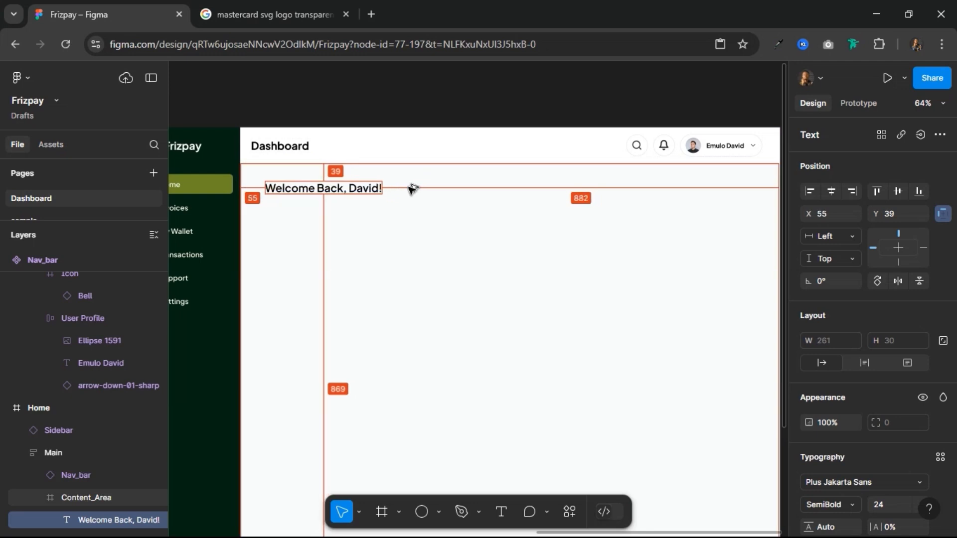
{"action": "key", "text": "Left"}
{"action": "key", "text": "Left"}
{"action": "key", "text": "Left"}
{"action": "key", "text": "Left"}
{"action": "key", "text": "Left"}
{"action": "key", "text": "Left"}
{"action": "key", "text": "Left"}
{"action": "key", "text": "Left"}
{"action": "key", "text": "Left"}
{"action": "key", "text": "Left"}
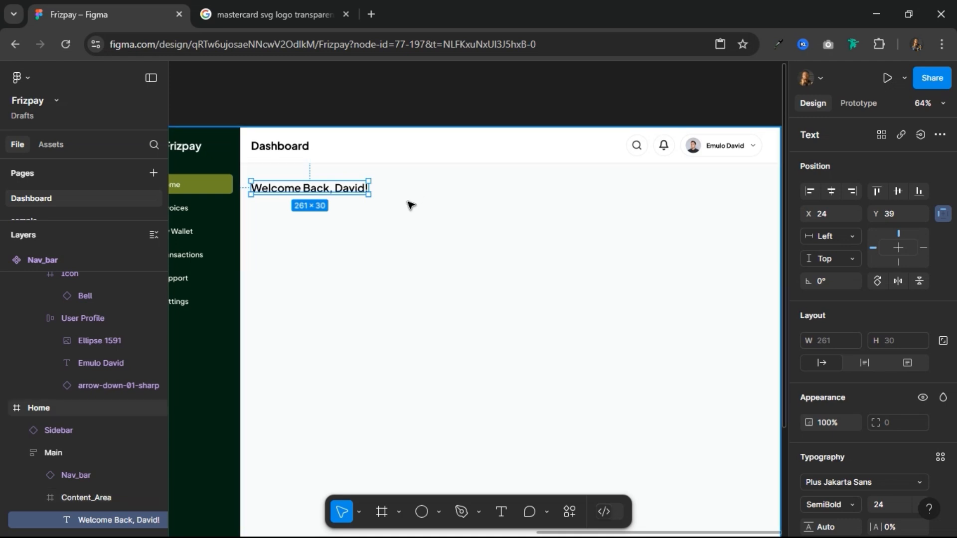
Step: Add a text layer reading "Text" on the empty canvas above the Home frame
{"action": "scroll", "coordinate": [407, 200], "scroll_direction": "down", "scroll_amount": 3}
{"action": "left_click", "coordinate": [421, 114]}
{"action": "scroll", "coordinate": [421, 114], "scroll_direction": "up", "scroll_amount": 3}
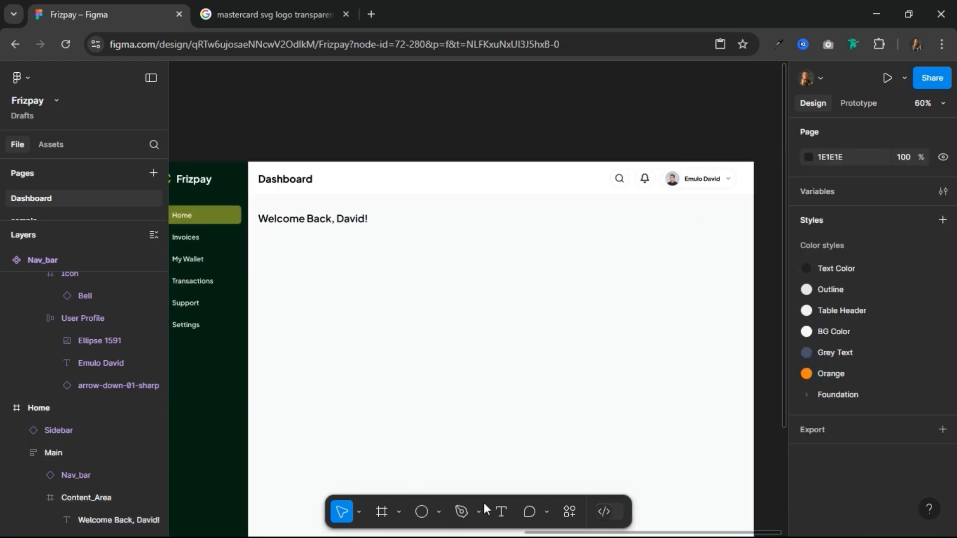
{"action": "left_click", "coordinate": [500, 508]}
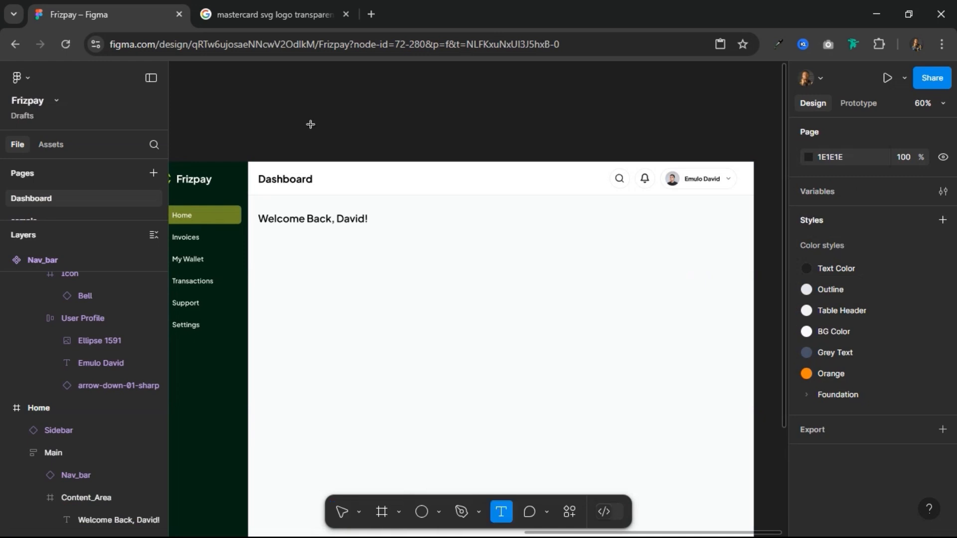
{"action": "left_click", "coordinate": [383, 163]}
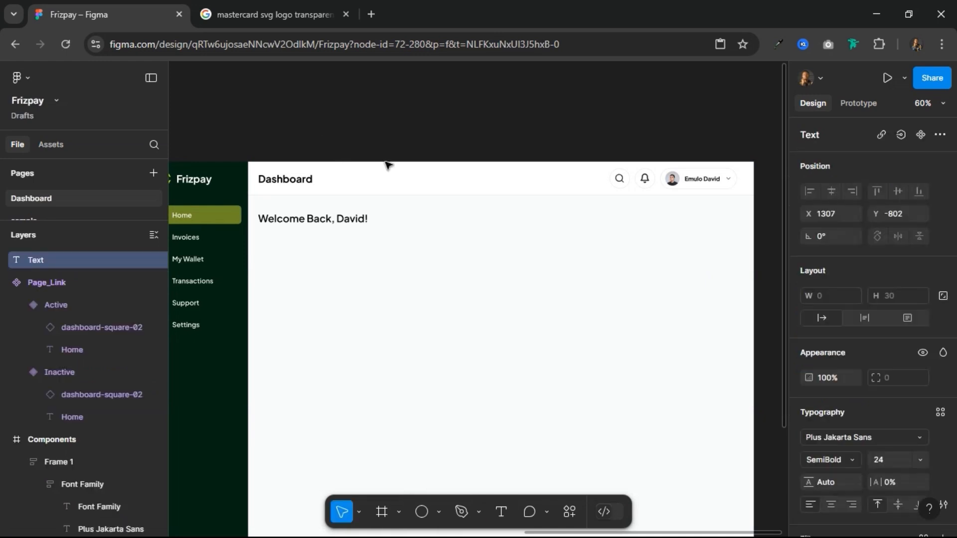
{"action": "type", "text": "Tetx"}
{"action": "key", "text": "BackSpace"}
{"action": "key", "text": "BackSpace"}
{"action": "type", "text": "xtA"}
{"action": "key", "text": "BackSpace"}
{"action": "key", "text": "Escape"}
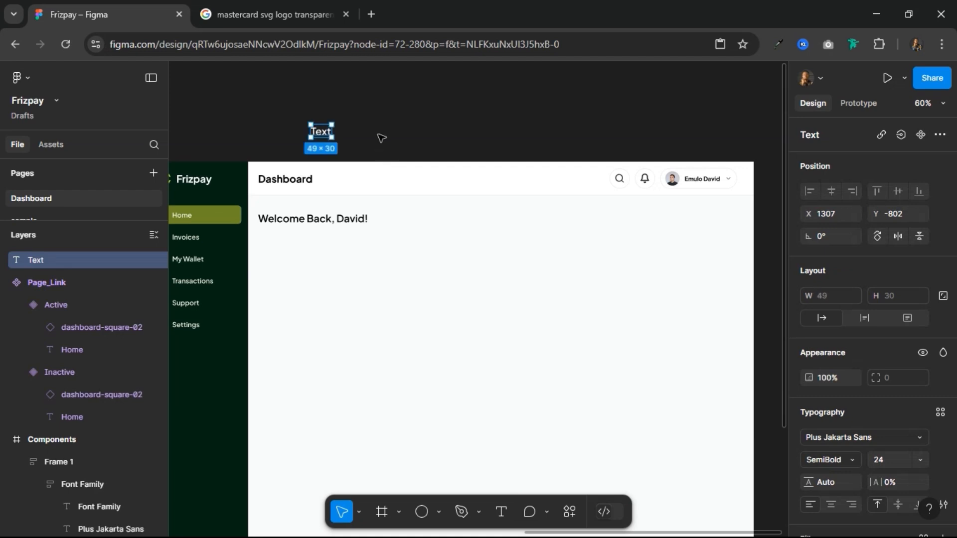
Step: Wrap the "Text" layer in an auto layout frame and rename the frame Button
{"action": "key", "text": "shift+a"}
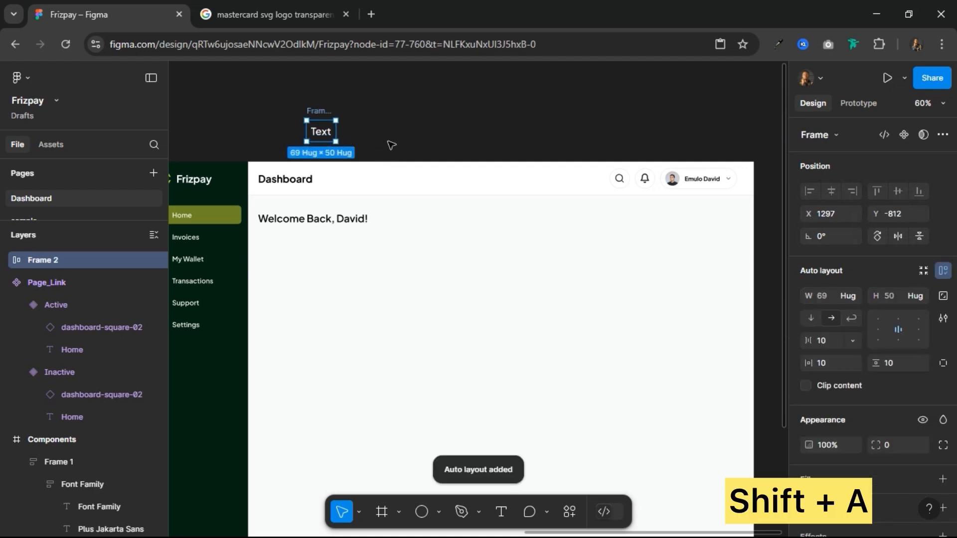
{"action": "double_click", "coordinate": [314, 111]}
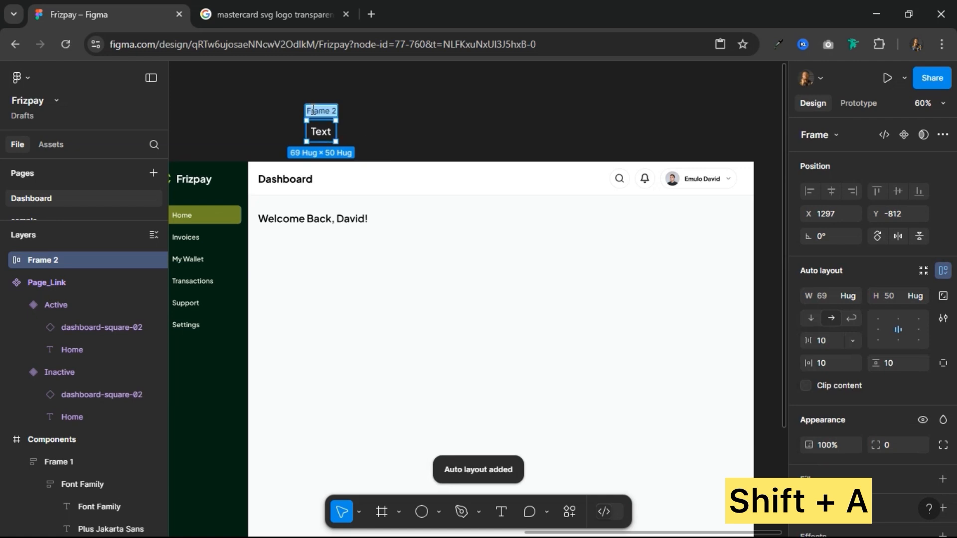
{"action": "type", "text": "Button"}
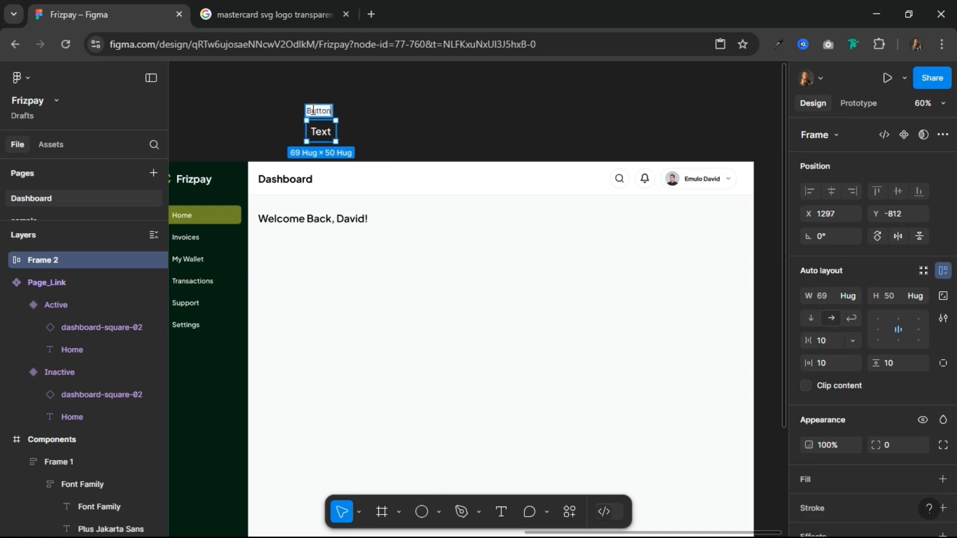
{"action": "key", "text": "Return"}
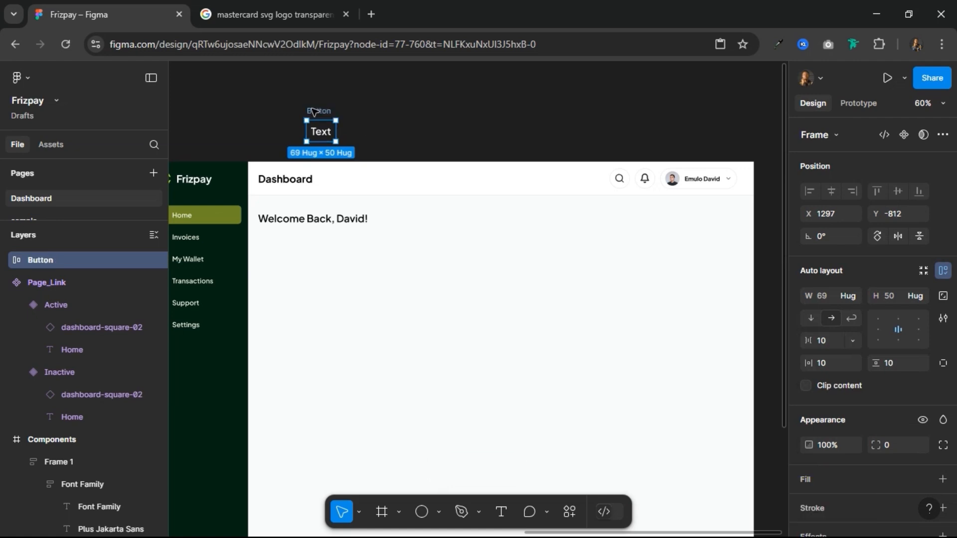
Step: Set the Button frame's vertical padding to 12 and horizontal padding to 24
{"action": "left_click", "coordinate": [901, 364]}
{"action": "key", "text": "Return"}
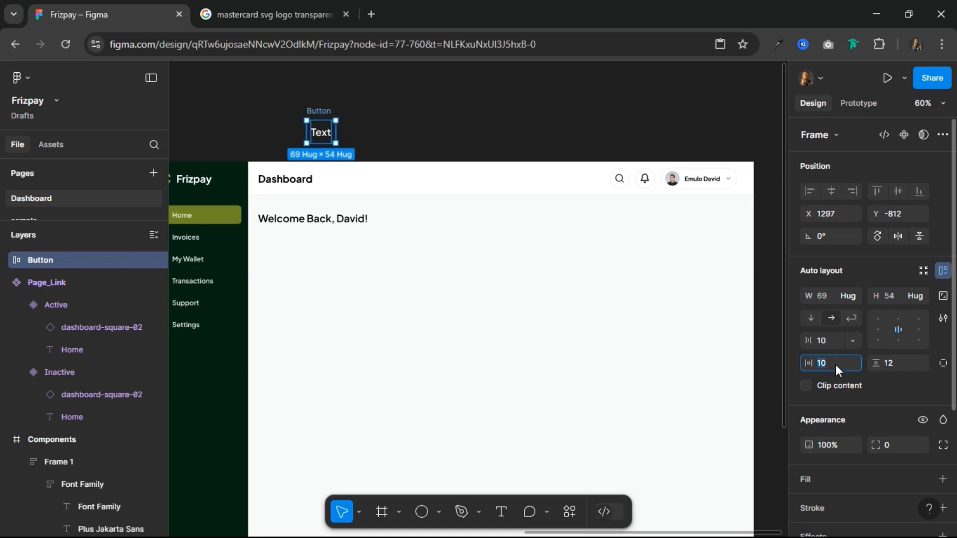
{"action": "key", "text": "Return"}
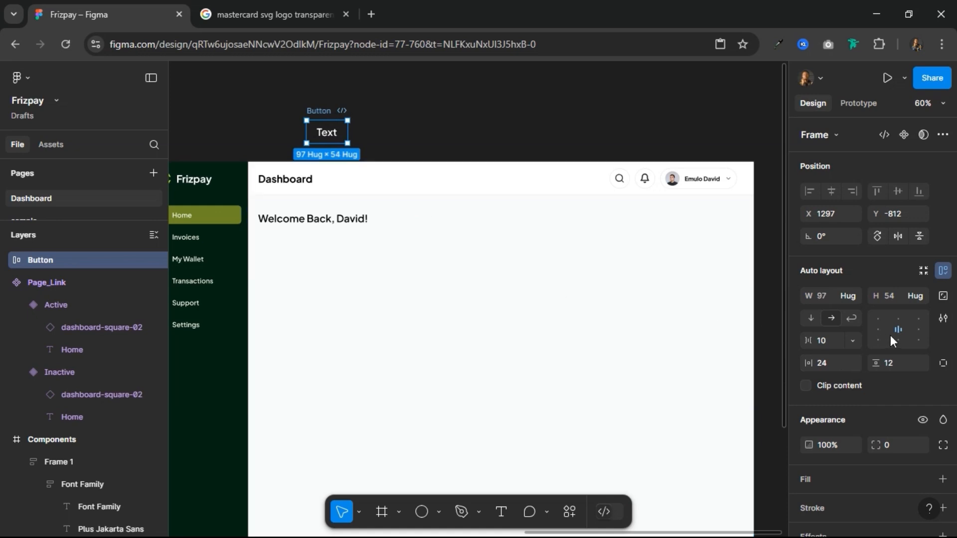
Step: Fill the Button frame with the bright lime color style from the Foundation/Yellow group
{"action": "scroll", "coordinate": [873, 419], "scroll_direction": "down", "scroll_amount": 3}
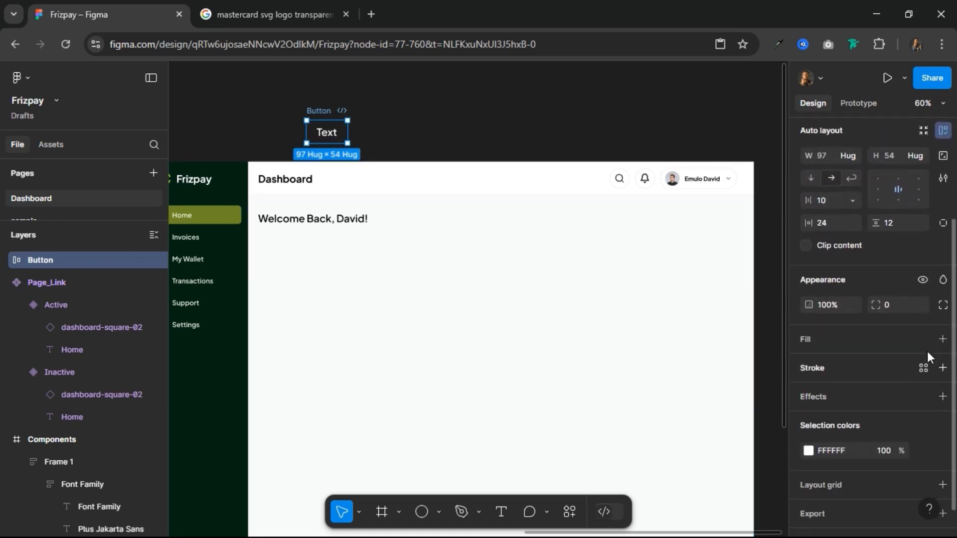
{"action": "left_click", "coordinate": [923, 339]}
{"action": "scroll", "coordinate": [745, 403], "scroll_direction": "down", "scroll_amount": 7}
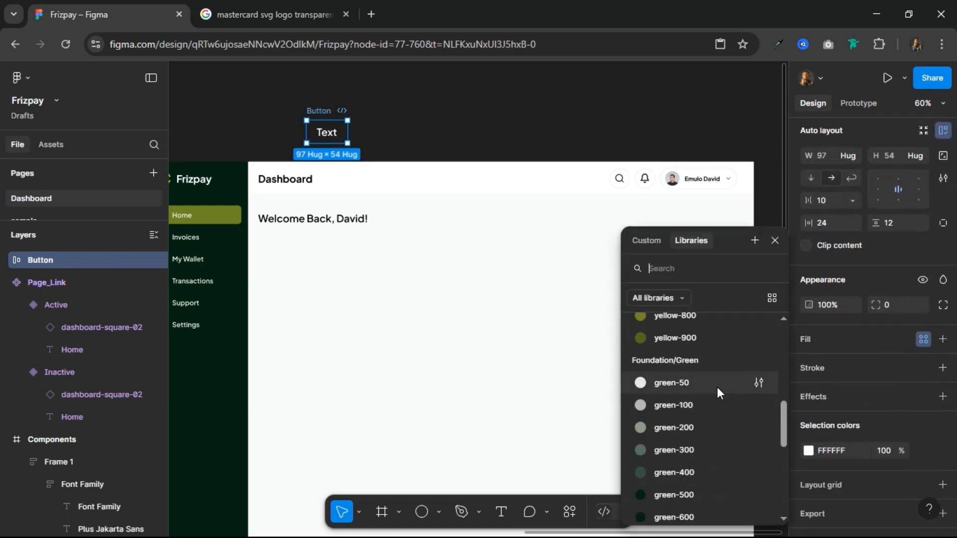
{"action": "scroll", "coordinate": [703, 396], "scroll_direction": "up", "scroll_amount": 6}
{"action": "left_click", "coordinate": [693, 391]}
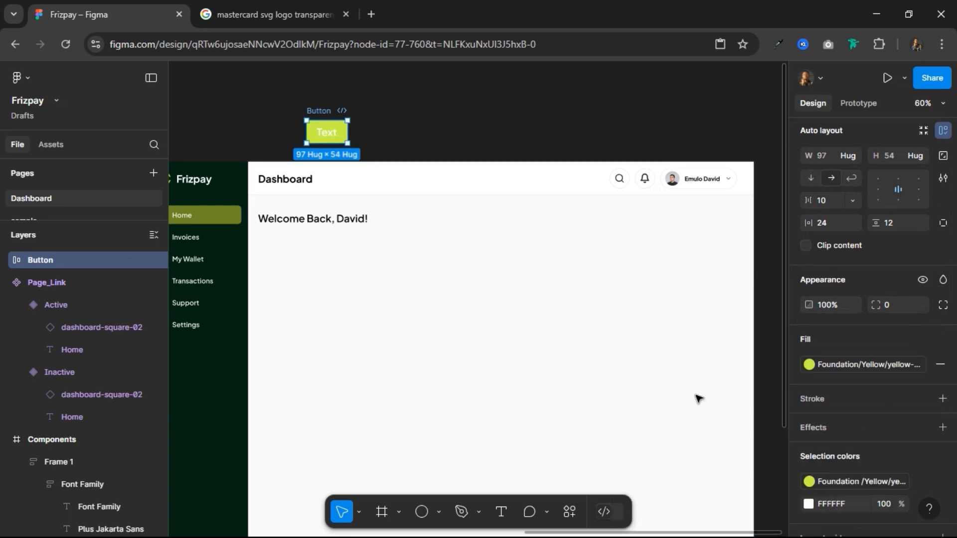
Step: Change the Button label's color from white to the Foundation/Green green-500 style
{"action": "scroll", "coordinate": [907, 476], "scroll_direction": "down", "scroll_amount": 3}
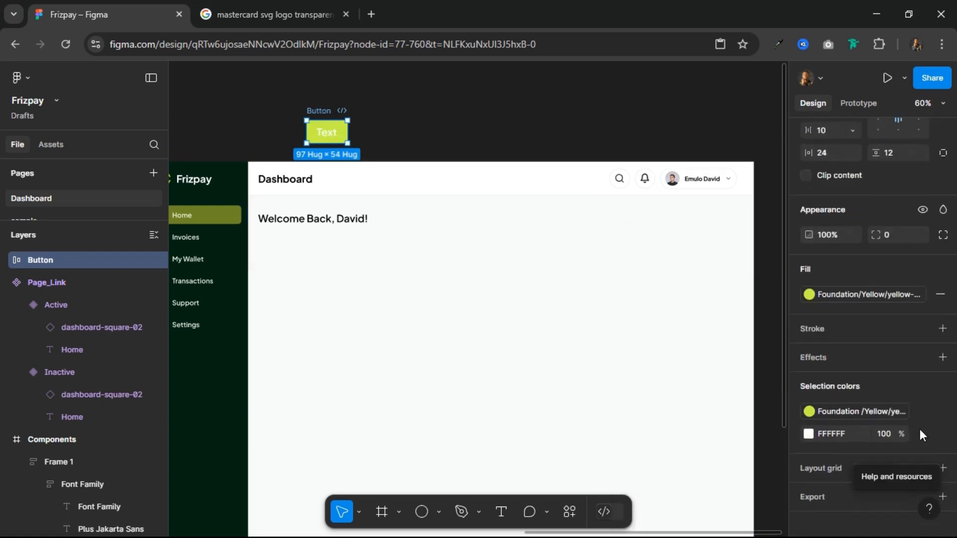
{"action": "left_click", "coordinate": [919, 429]}
{"action": "scroll", "coordinate": [632, 447], "scroll_direction": "down", "scroll_amount": 3}
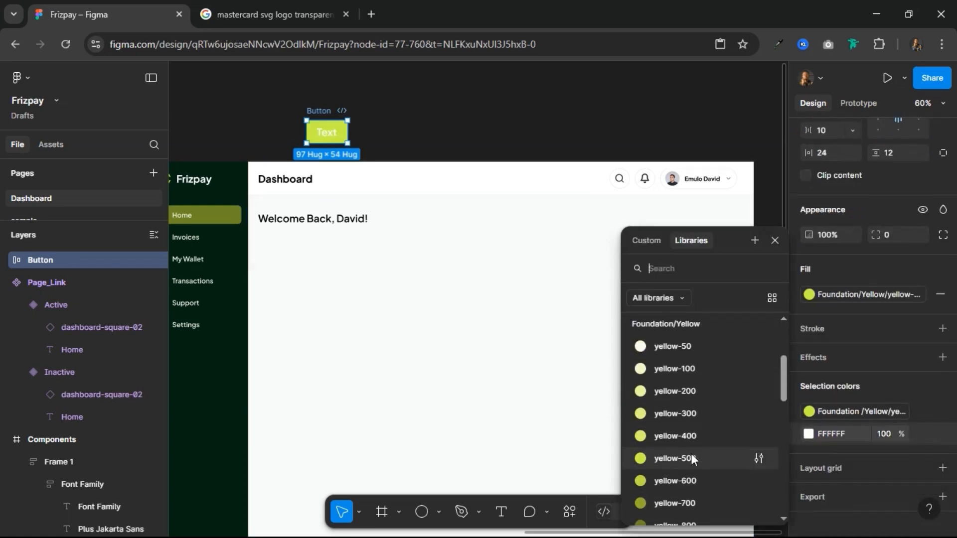
{"action": "scroll", "coordinate": [692, 450], "scroll_direction": "down", "scroll_amount": 1}
{"action": "scroll", "coordinate": [692, 450], "scroll_direction": "up", "scroll_amount": 4}
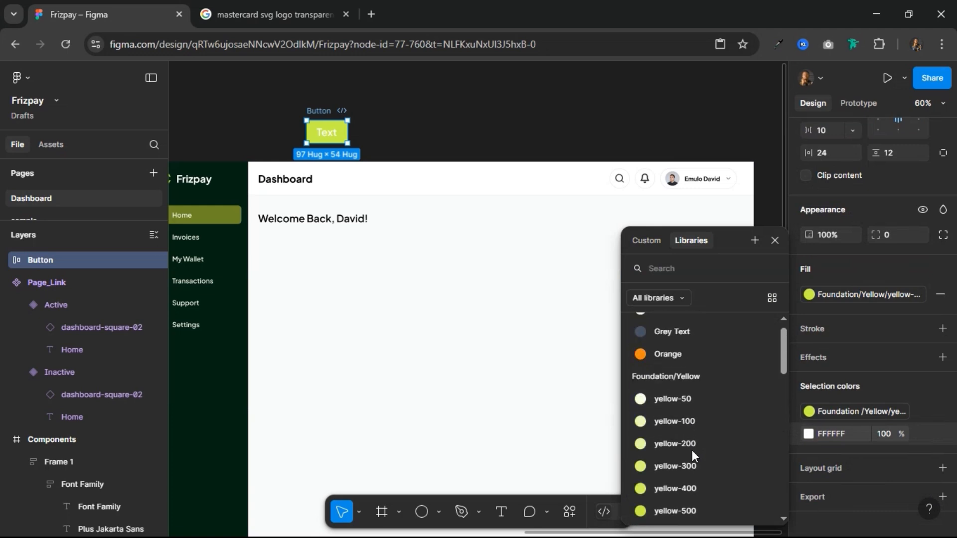
{"action": "scroll", "coordinate": [694, 429], "scroll_direction": "down", "scroll_amount": 8}
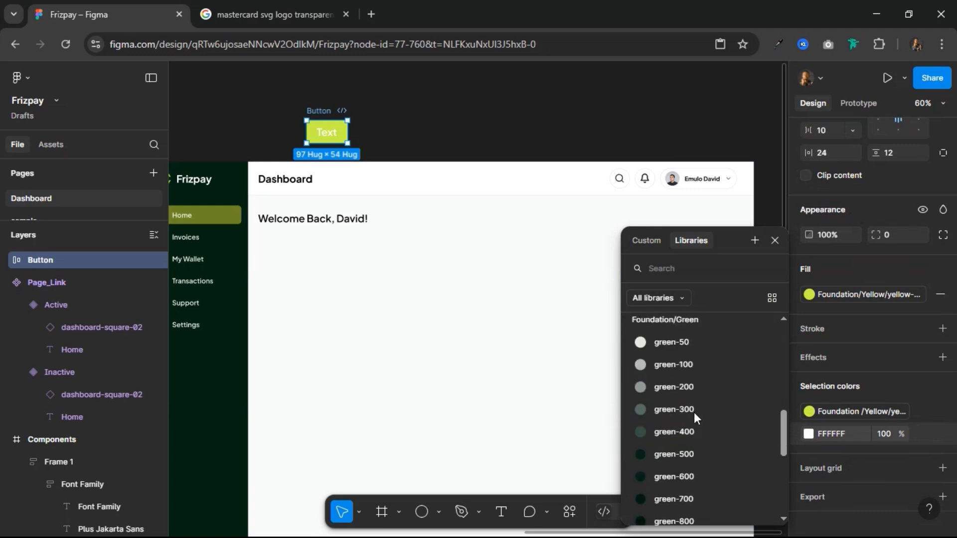
{"action": "left_click", "coordinate": [689, 426]}
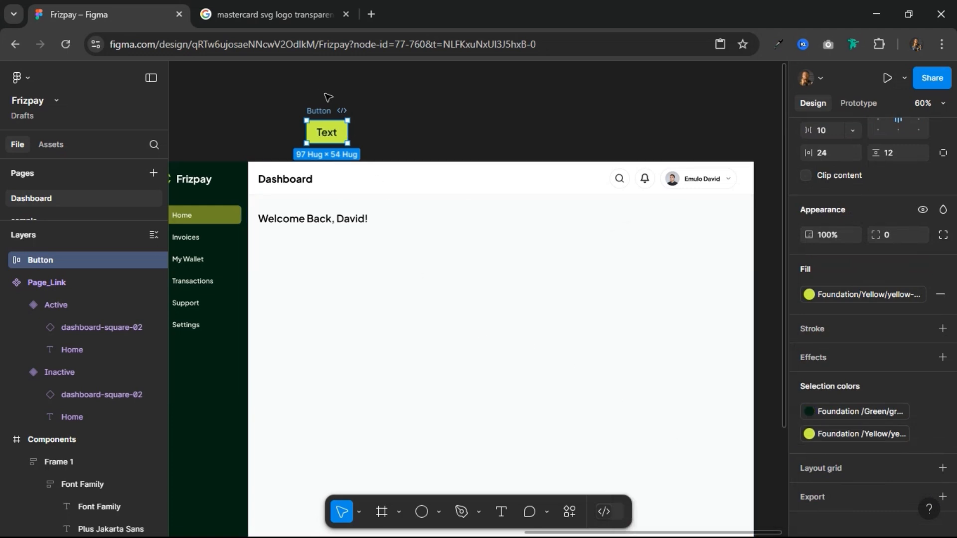
Step: Set the Button frame's corner radius to 12
{"action": "scroll", "coordinate": [827, 271], "scroll_direction": "up", "scroll_amount": 3}
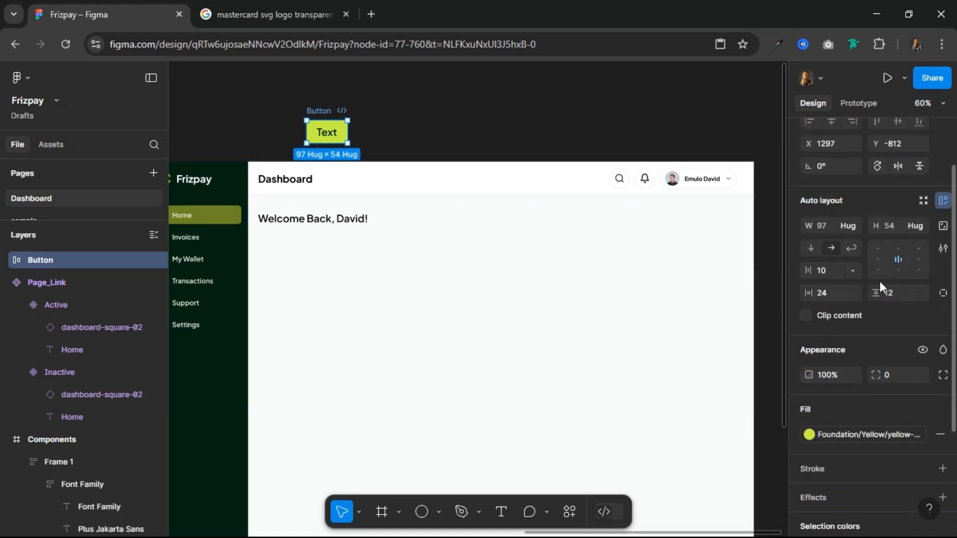
{"action": "type", "text": "12"}
{"action": "key", "text": "Return"}
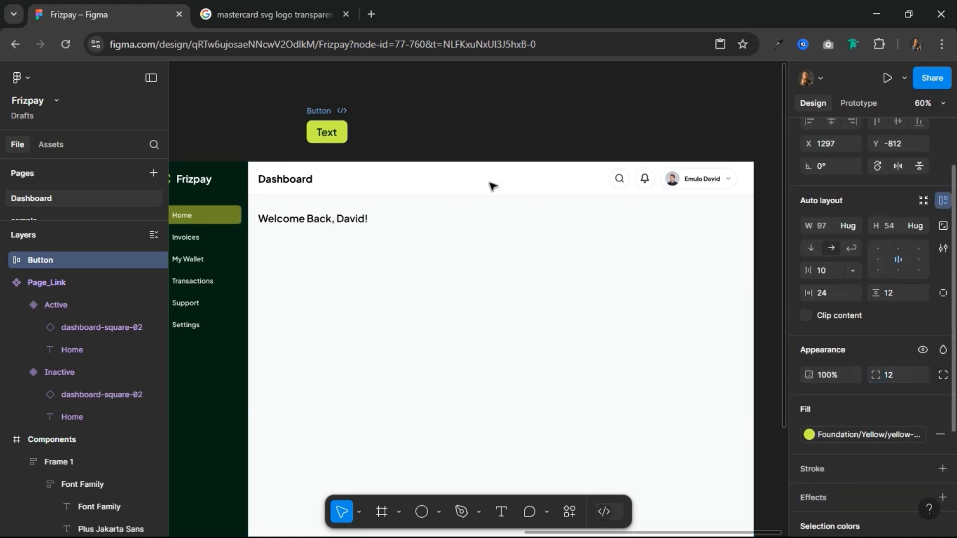
Step: Set the Button label's font size to 16 with SemiBold weight
{"action": "double_click", "coordinate": [329, 137]}
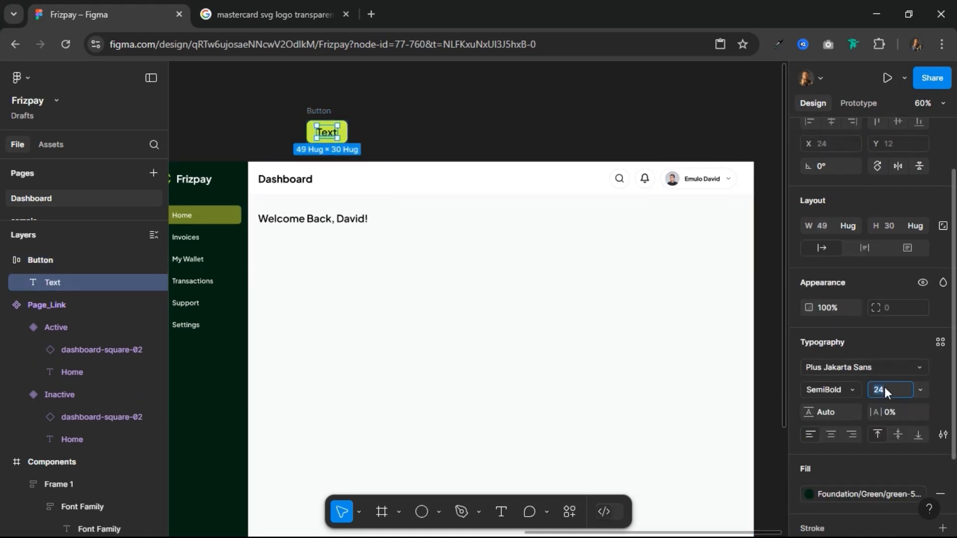
{"action": "left_click", "coordinate": [885, 389]}
{"action": "type", "text": "16"}
{"action": "key", "text": "Return"}
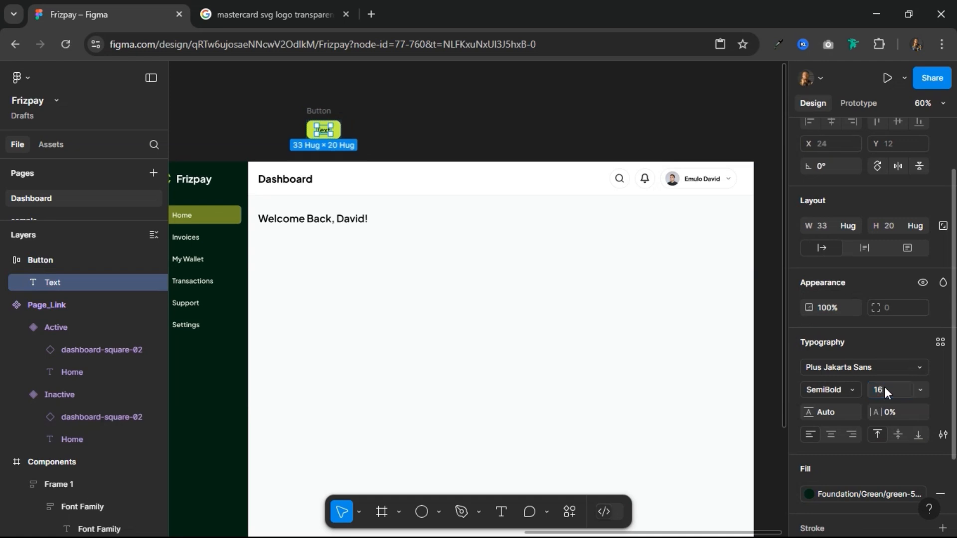
{"action": "left_click", "coordinate": [853, 391]}
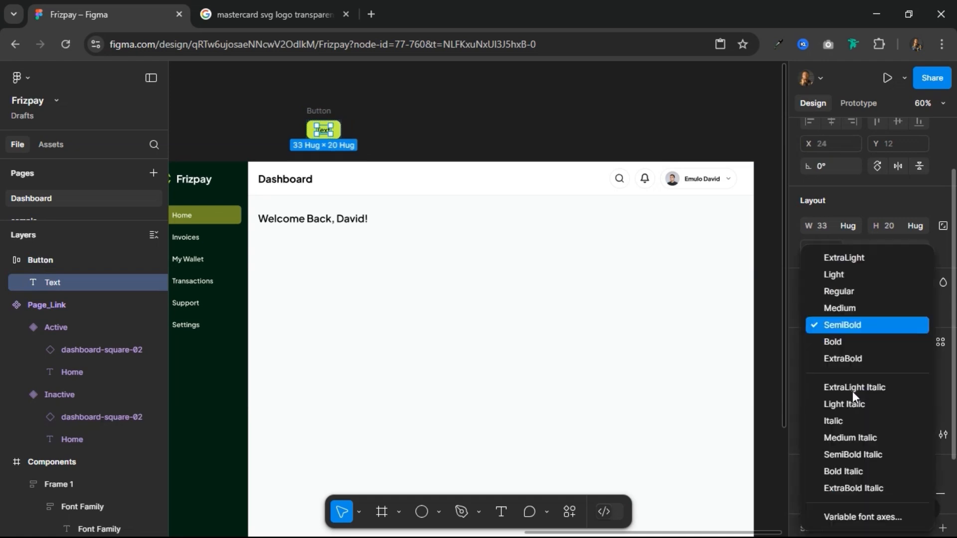
{"action": "left_click", "coordinate": [842, 325]}
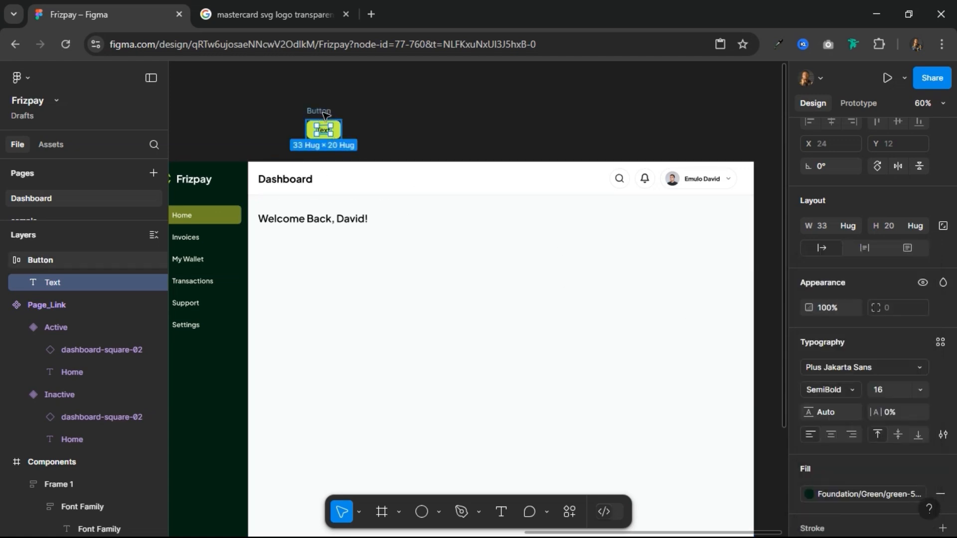
Step: Move the Button frame slightly higher above the Home frame, convert it to a component and add a second variant
{"action": "left_click", "coordinate": [323, 111]}
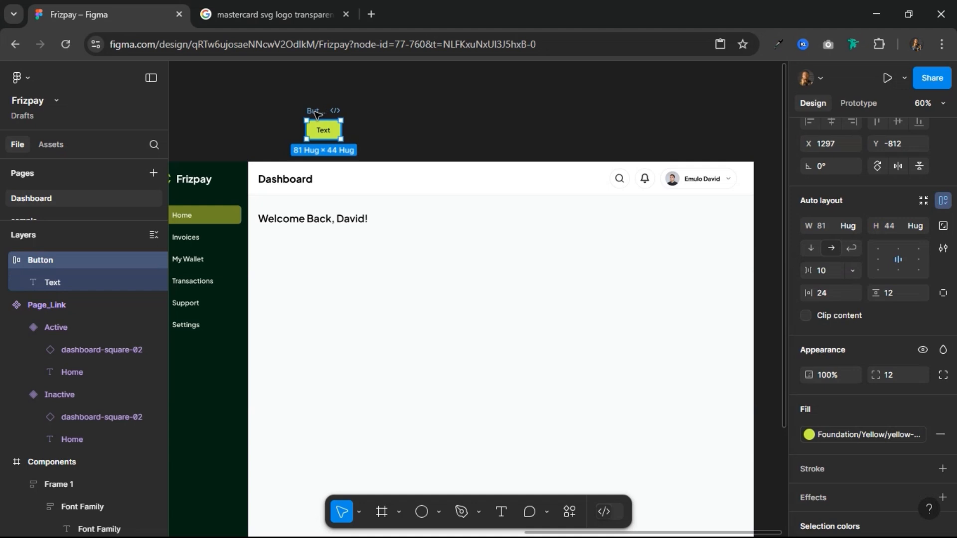
{"action": "left_click_drag", "start_coordinate": [314, 112], "coordinate": [311, 95]}
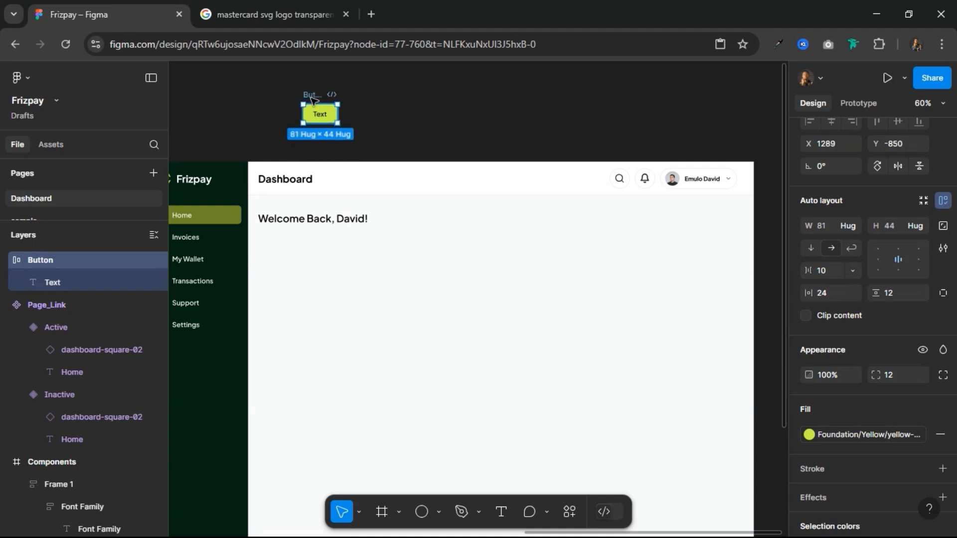
{"action": "scroll", "coordinate": [902, 154], "scroll_direction": "up", "scroll_amount": 3}
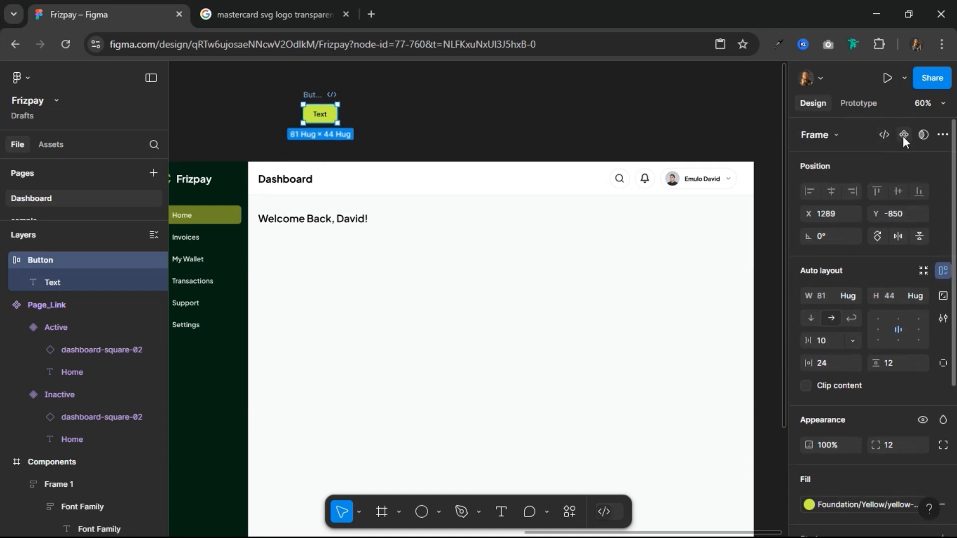
{"action": "left_click", "coordinate": [904, 135]}
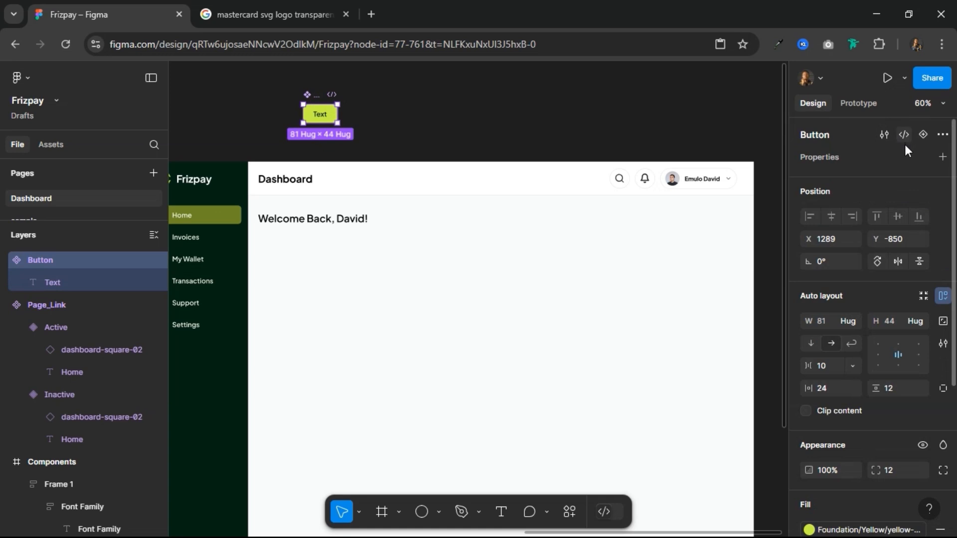
{"action": "left_click", "coordinate": [316, 88]}
{"action": "left_click", "coordinate": [321, 84]}
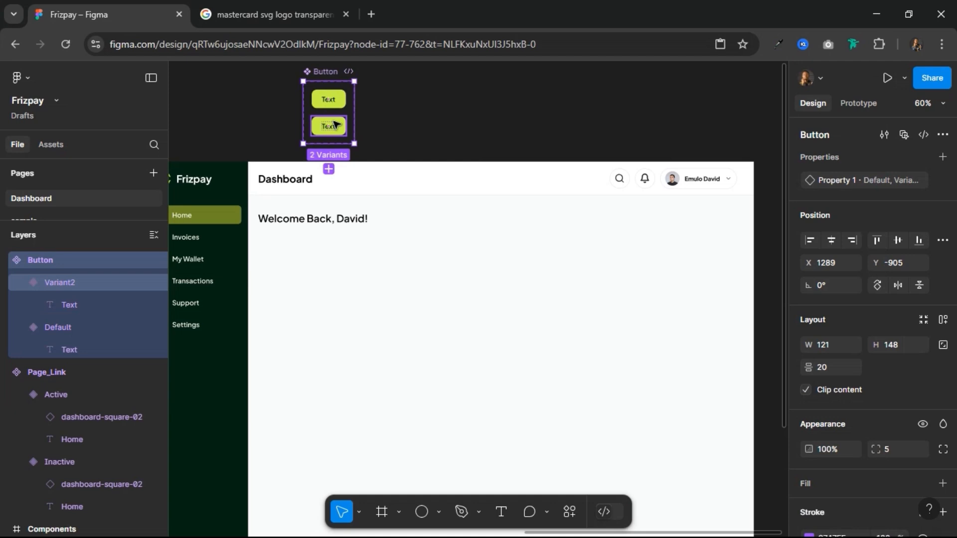
Step: Remove the fill from the Button's Variant2 and give it a Foundation/Green green-500 stroke
{"action": "left_click", "coordinate": [335, 124]}
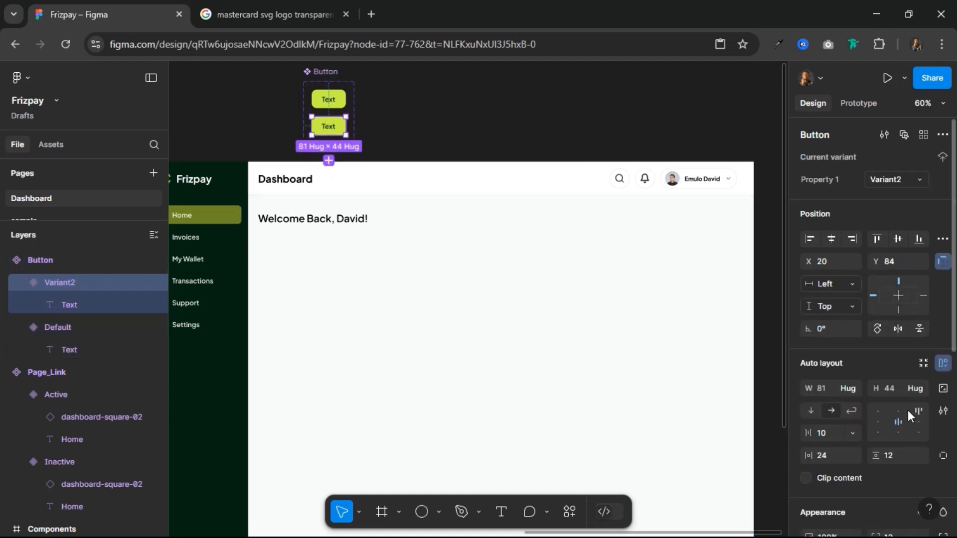
{"action": "scroll", "coordinate": [893, 394], "scroll_direction": "down", "scroll_amount": 4}
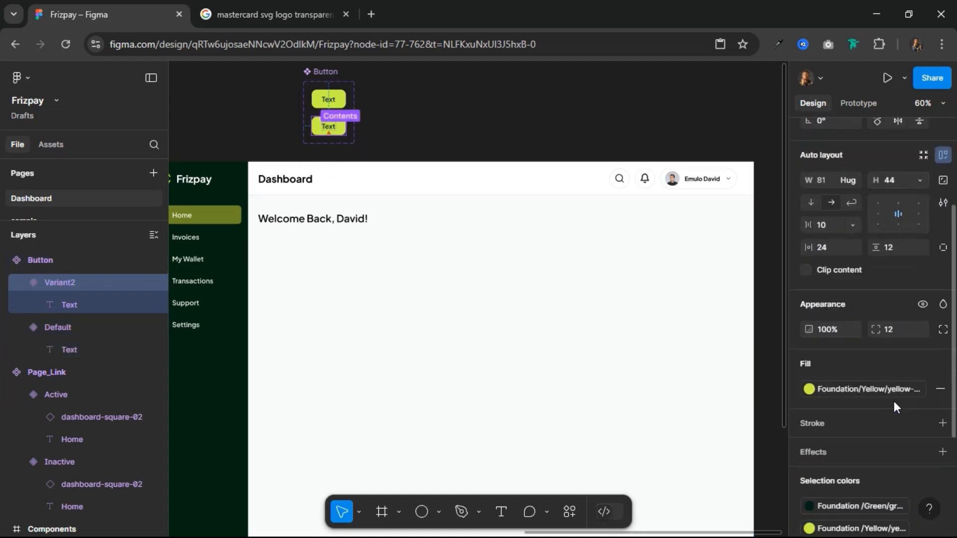
{"action": "left_click", "coordinate": [939, 389]}
{"action": "left_click", "coordinate": [922, 390]}
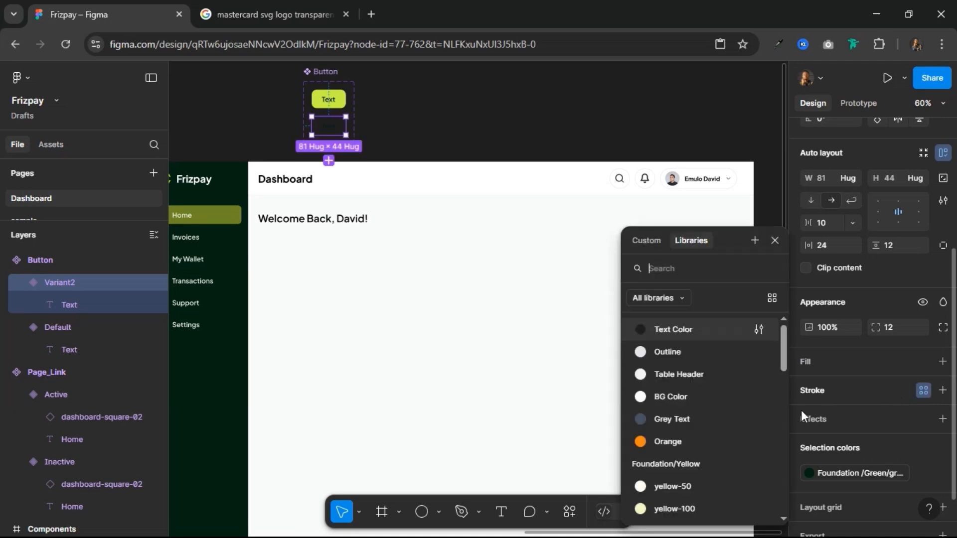
{"action": "scroll", "coordinate": [713, 429], "scroll_direction": "down", "scroll_amount": 6}
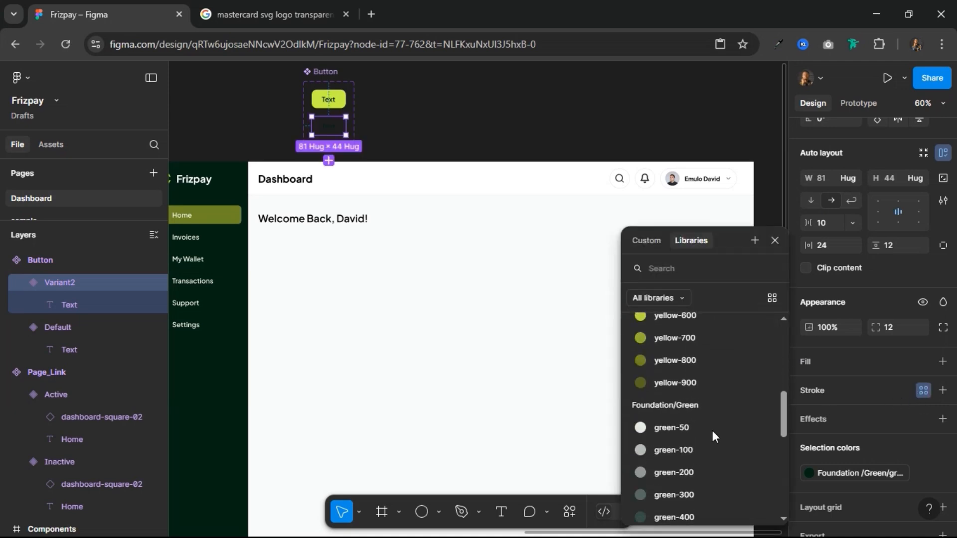
{"action": "scroll", "coordinate": [711, 429], "scroll_direction": "down", "scroll_amount": 3}
{"action": "left_click", "coordinate": [708, 399]}
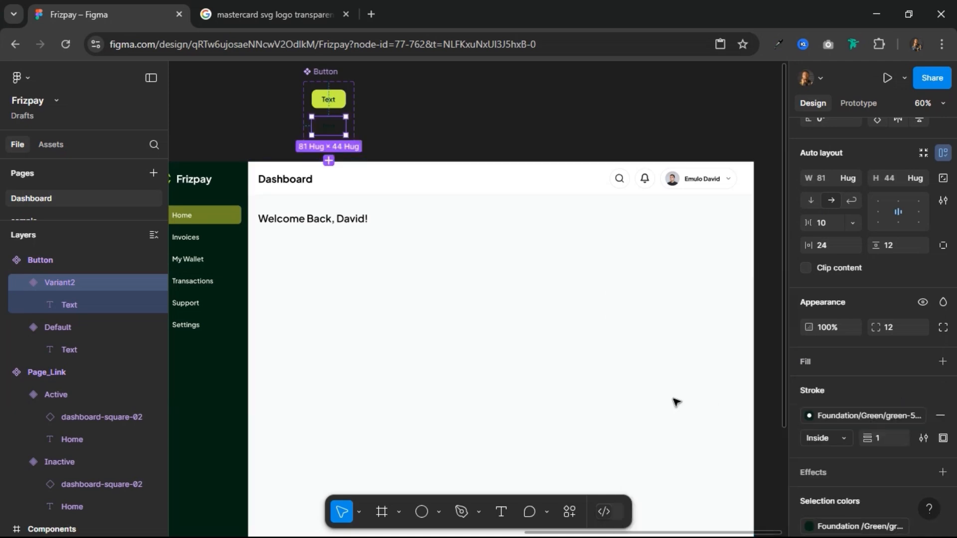
Step: Place the Button component set over the light content area to inspect the outlined variant, and return it above the Home frame
{"action": "left_click", "coordinate": [322, 71]}
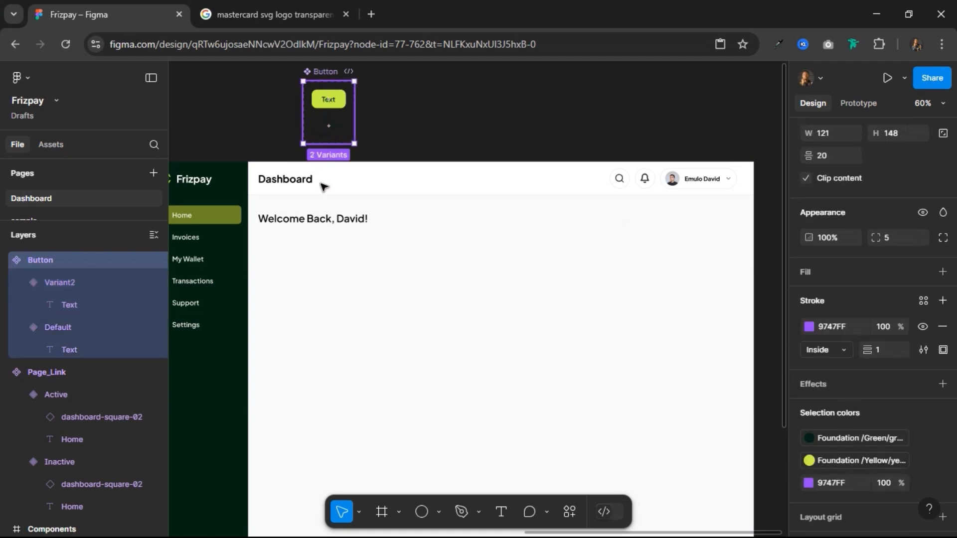
{"action": "left_click_drag", "start_coordinate": [323, 186], "coordinate": [336, 217]}
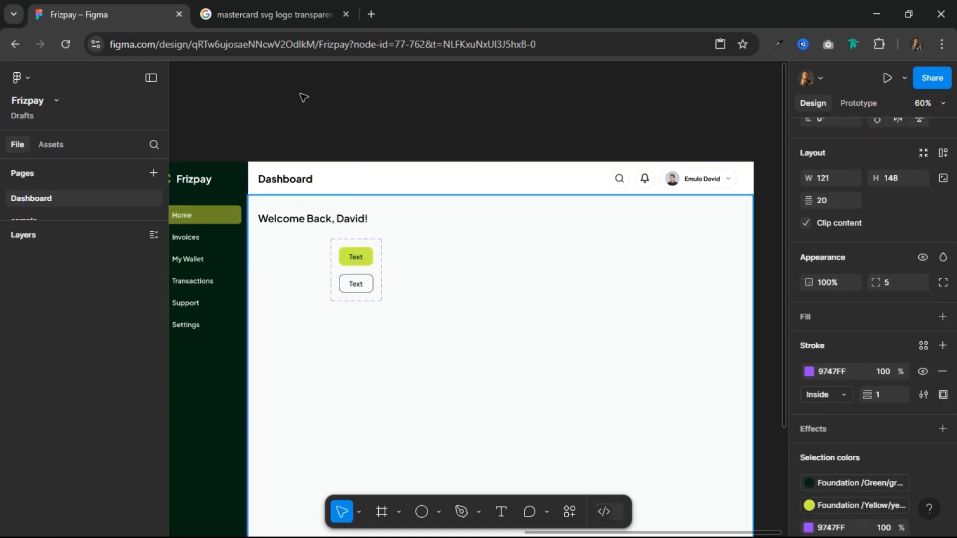
{"action": "left_click_drag", "start_coordinate": [301, 95], "coordinate": [317, 104]}
Step: Copy the Default variant of the Button and paste it into the Content_Area frame
{"action": "left_click", "coordinate": [318, 106]}
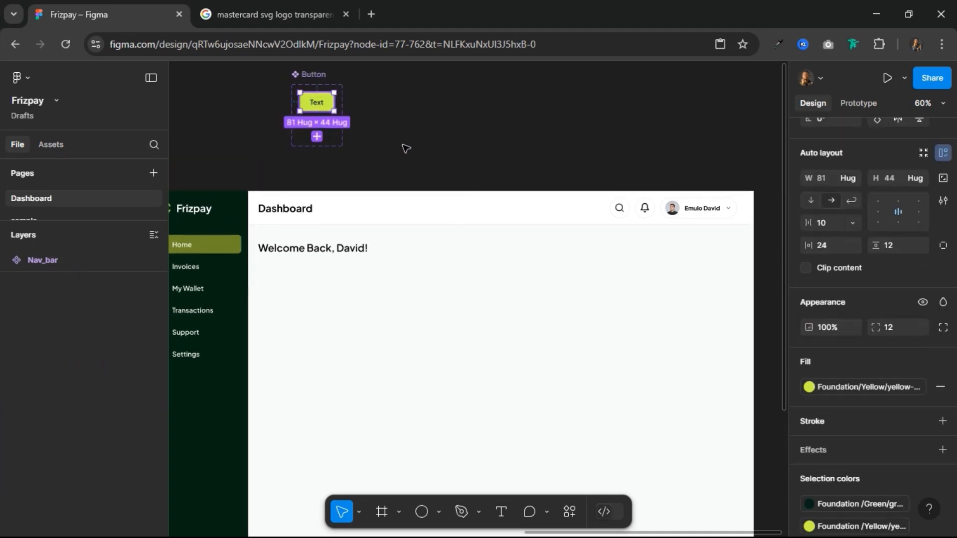
{"action": "double_click", "coordinate": [363, 251]}
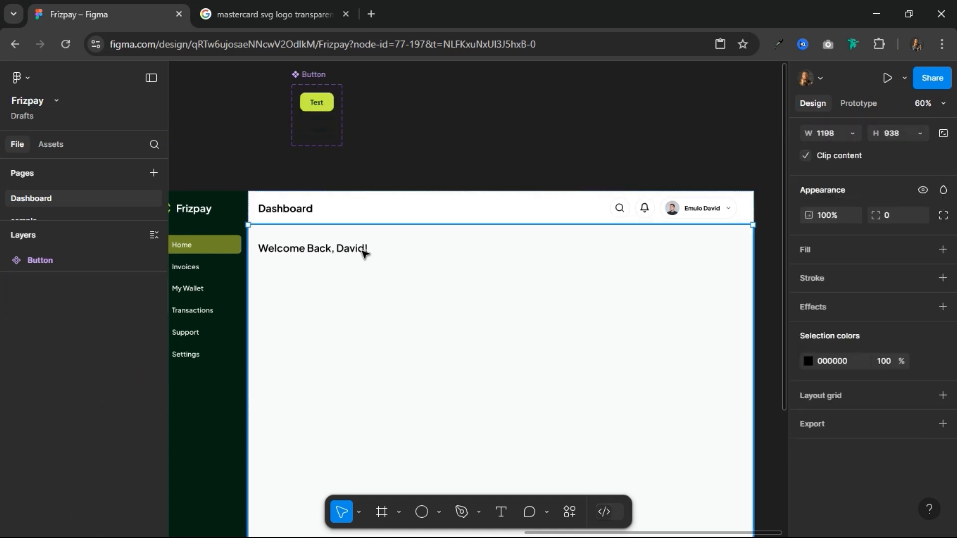
{"action": "left_click", "coordinate": [364, 254]}
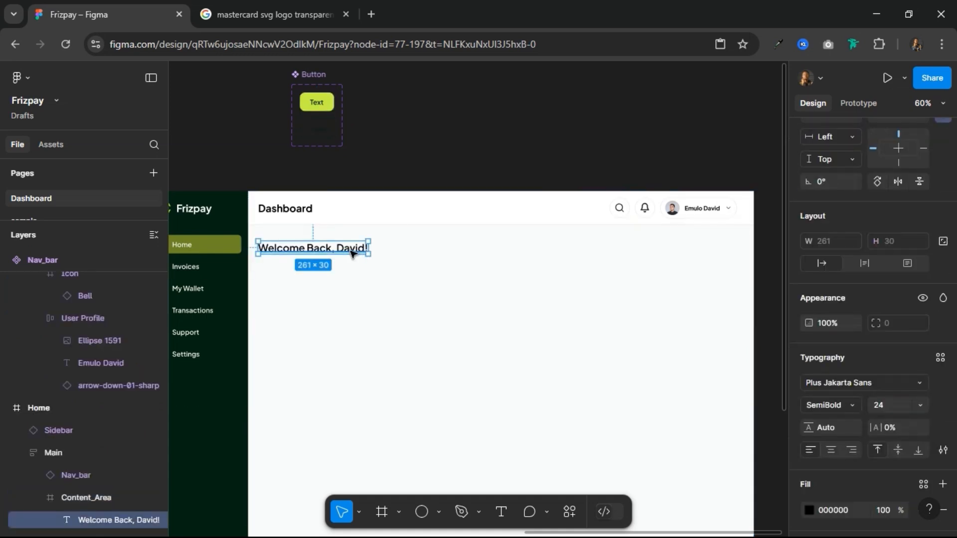
{"action": "left_click", "coordinate": [474, 248]}
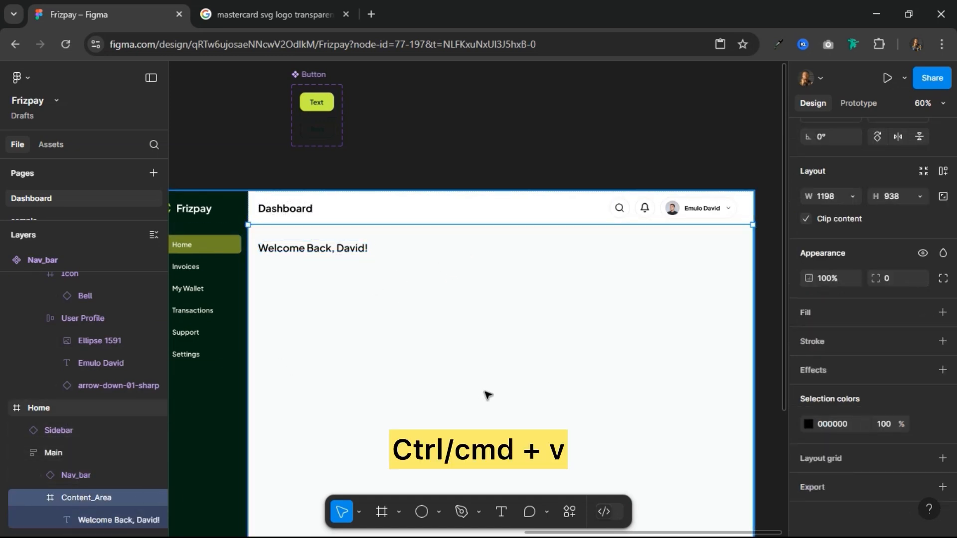
{"action": "key", "text": "ctrl+v"}
Step: Place the pasted button level with the welcome heading, 32 px below the content area's top and close to its right edge
{"action": "left_click_drag", "start_coordinate": [273, 243], "coordinate": [721, 251]}
{"action": "key", "text": "alt"}
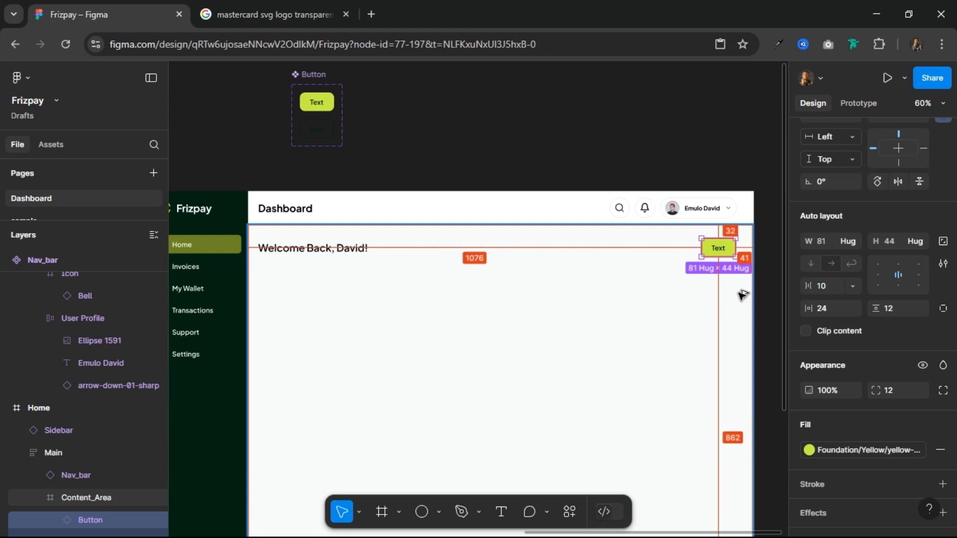
{"action": "key", "text": "Right"}
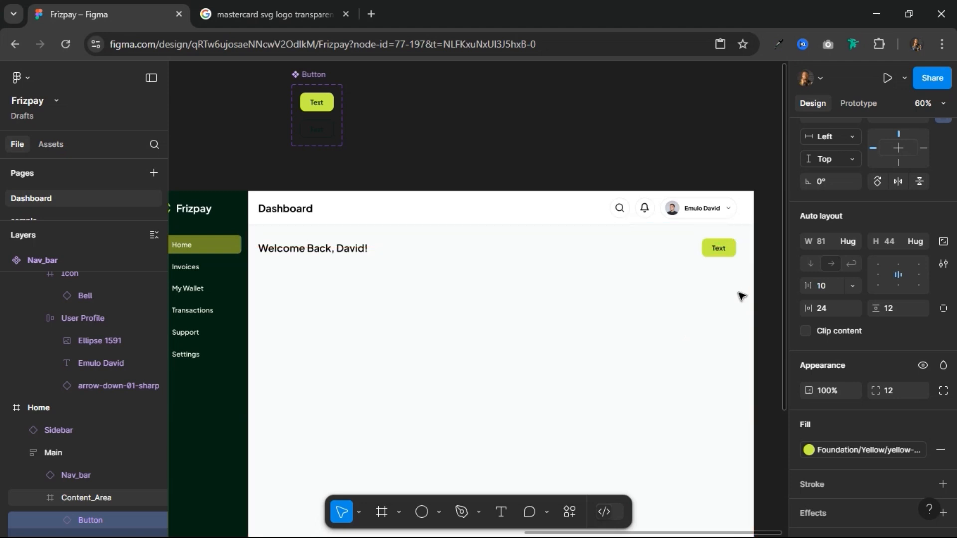
{"action": "key", "text": "alt"}
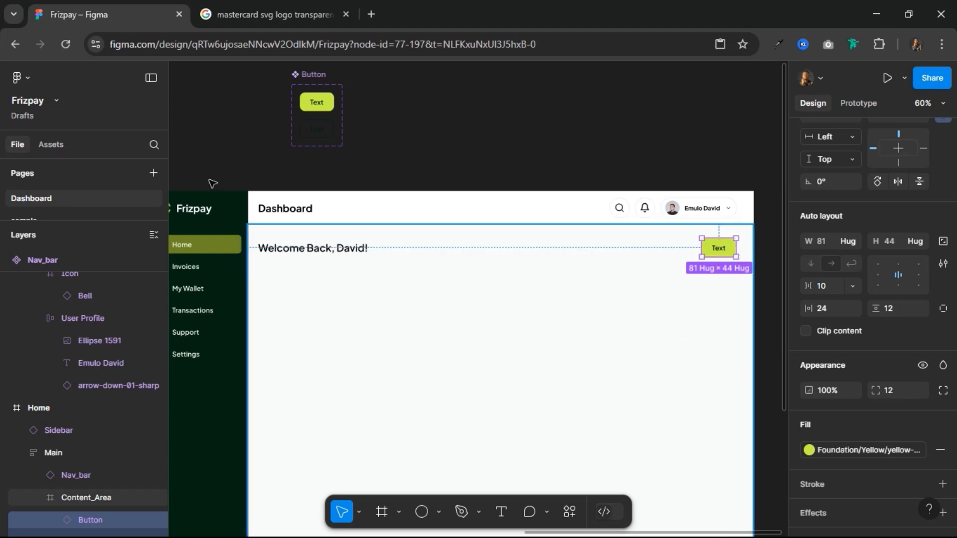
Step: Wrap the welcome heading and the button together in a horizontal auto layout frame
{"action": "left_click", "coordinate": [318, 253], "text": "shift"}
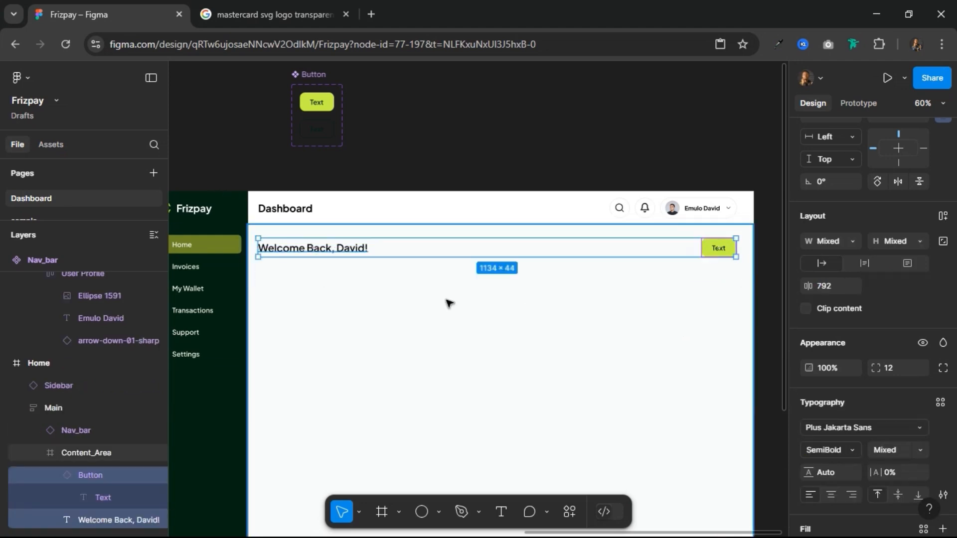
{"action": "left_click", "coordinate": [943, 217]}
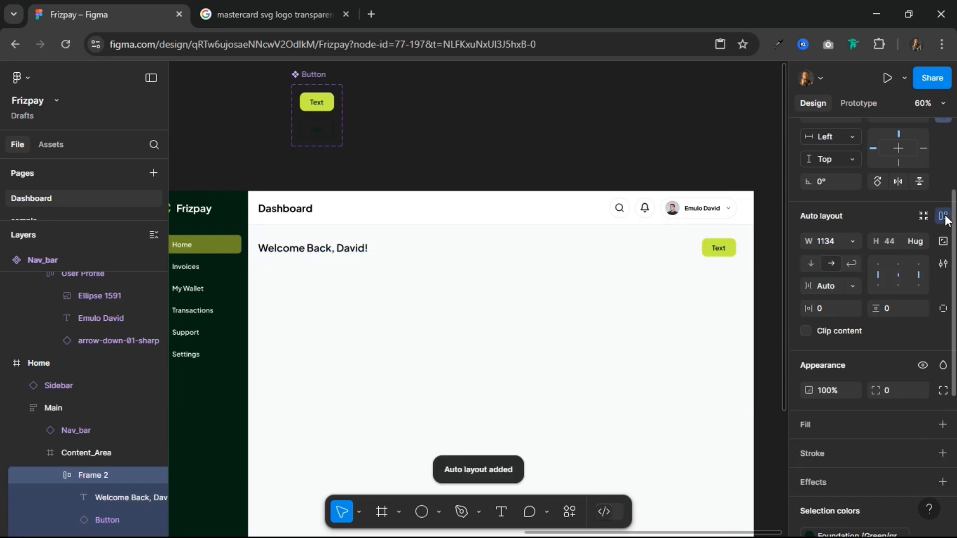
Step: Change the label of the button in the welcome row to "Send Money"
{"action": "double_click", "coordinate": [722, 250]}
{"action": "double_click", "coordinate": [721, 250]}
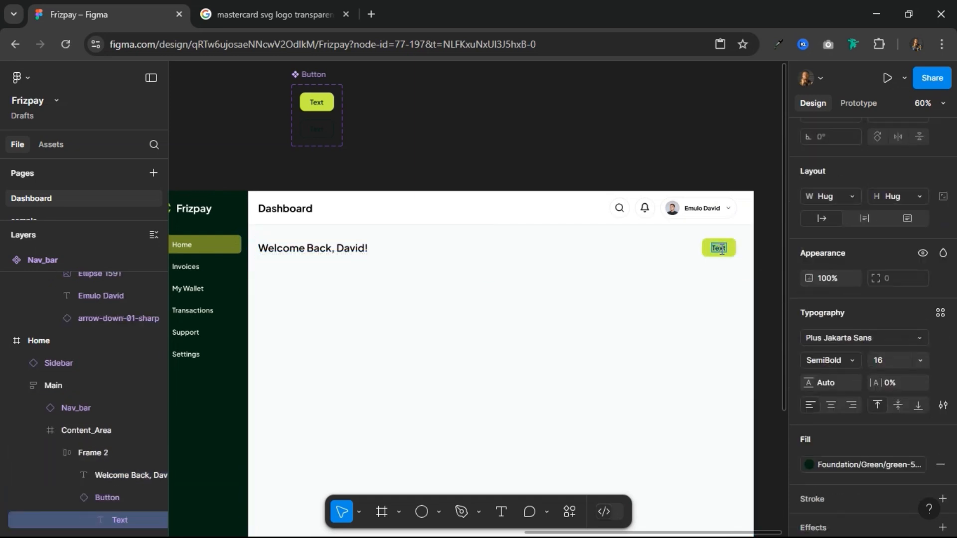
{"action": "type", "text": "Send Money"}
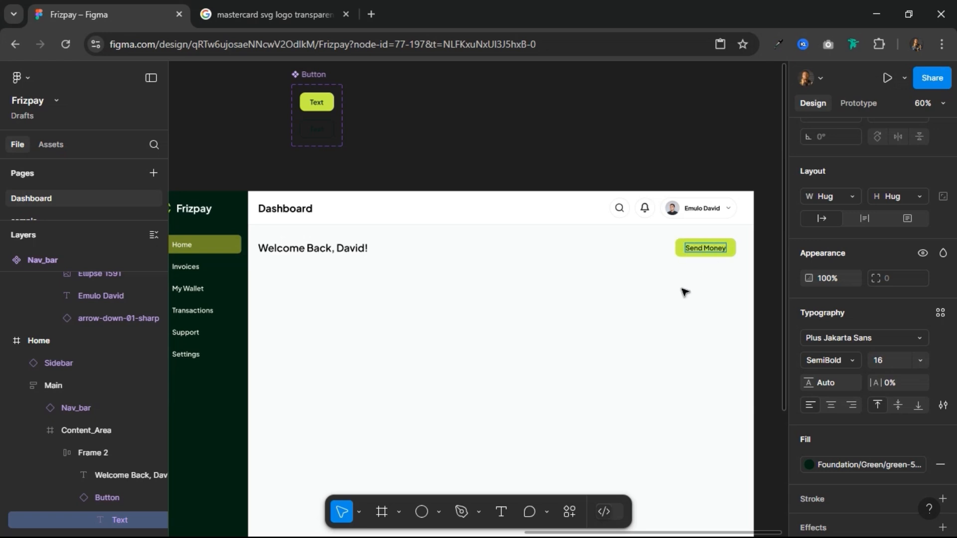
{"action": "key", "text": "Escape"}
{"action": "key", "text": "Escape"}
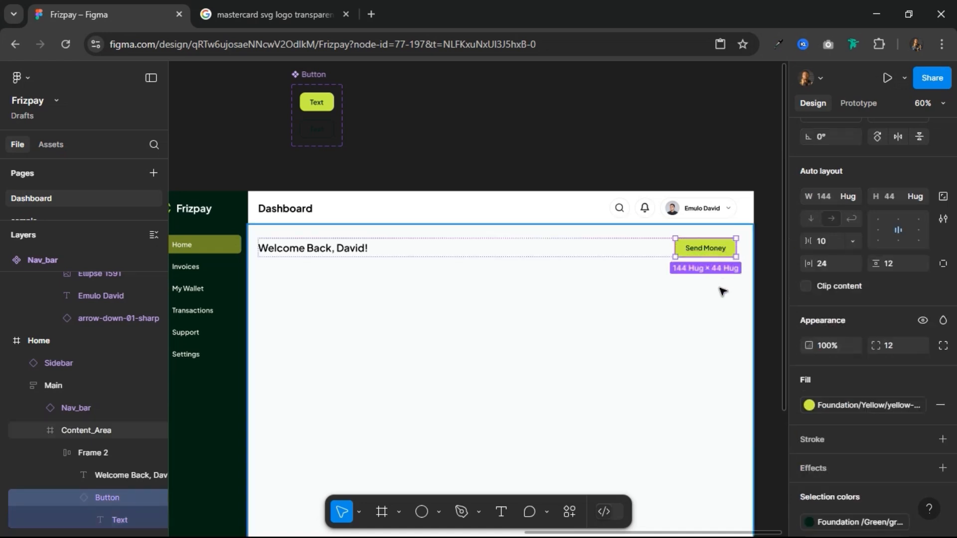
Step: Duplicate the Send Money button and switch the copy nearer the heading to the outlined Variant2
{"action": "key", "text": "ctrl+d"}
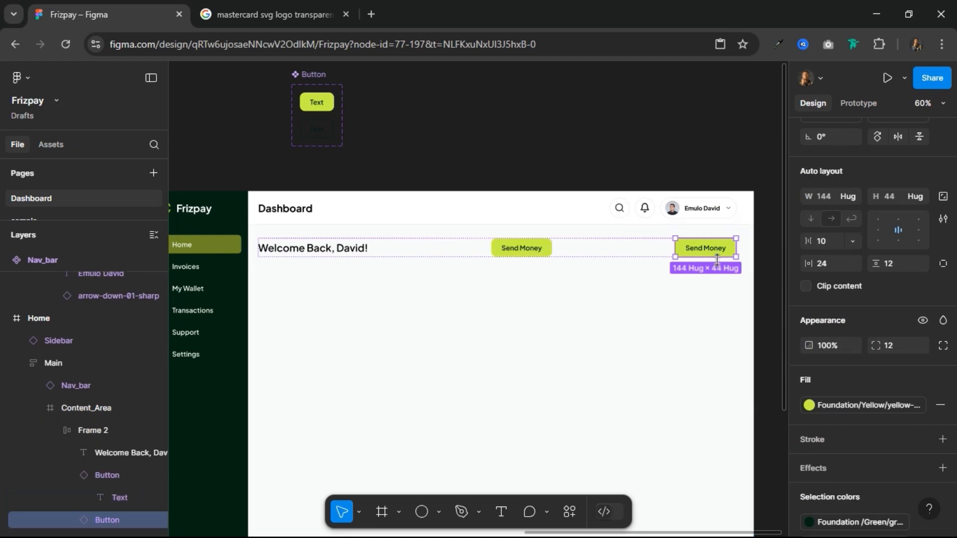
{"action": "left_click", "coordinate": [524, 250]}
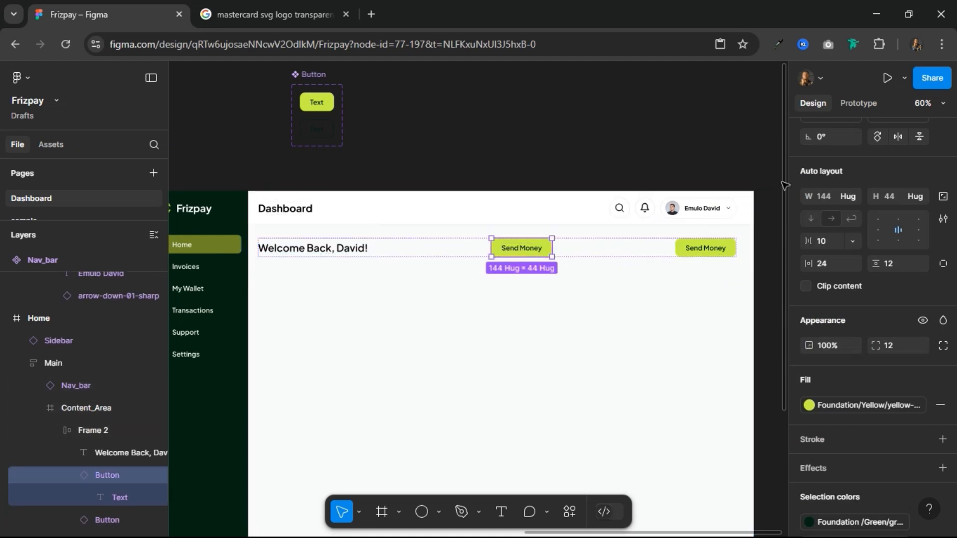
{"action": "scroll", "coordinate": [884, 163], "scroll_direction": "up", "scroll_amount": 1}
{"action": "scroll", "coordinate": [887, 170], "scroll_direction": "up", "scroll_amount": 3}
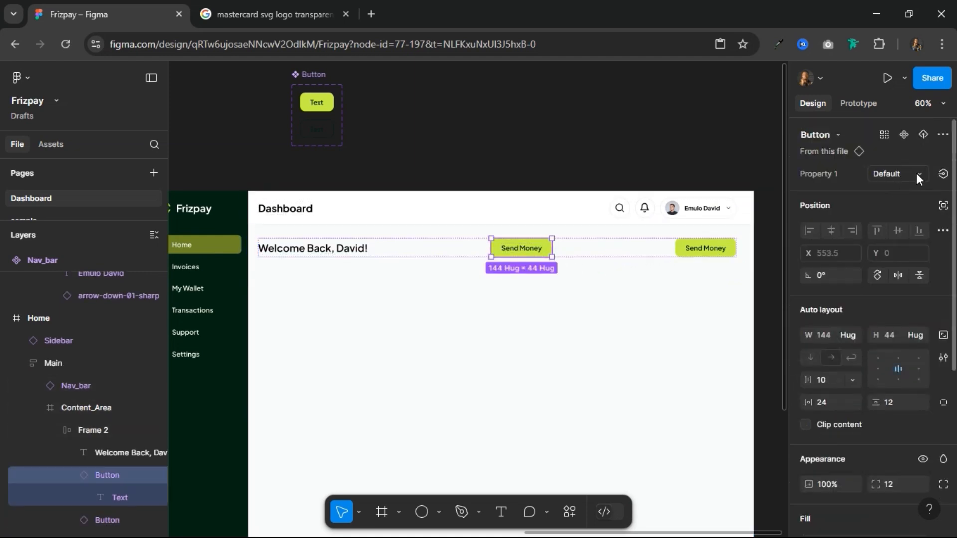
{"action": "left_click", "coordinate": [916, 175]}
{"action": "left_click", "coordinate": [876, 191]}
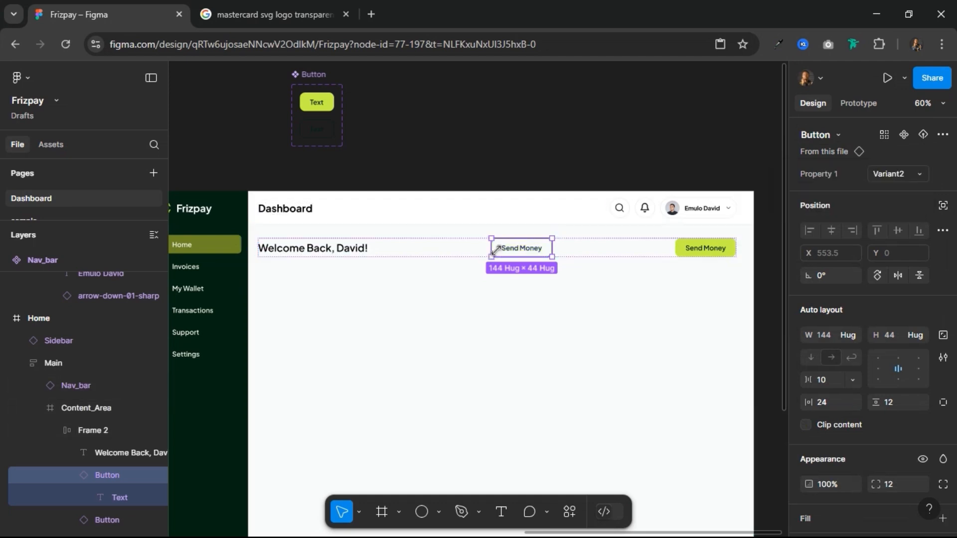
Step: Change the outlined button's label to "Receive"
{"action": "double_click", "coordinate": [512, 247]}
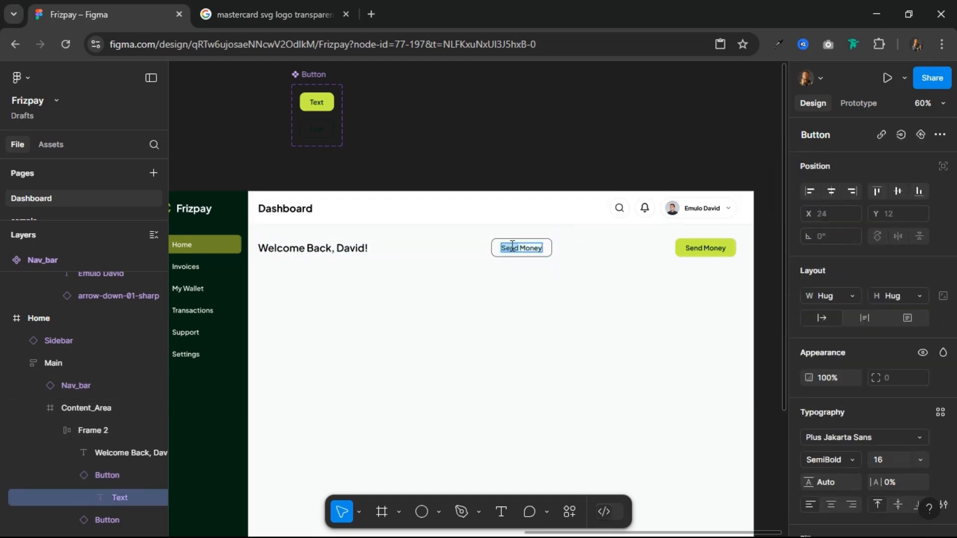
{"action": "type", "text": "Rec"}
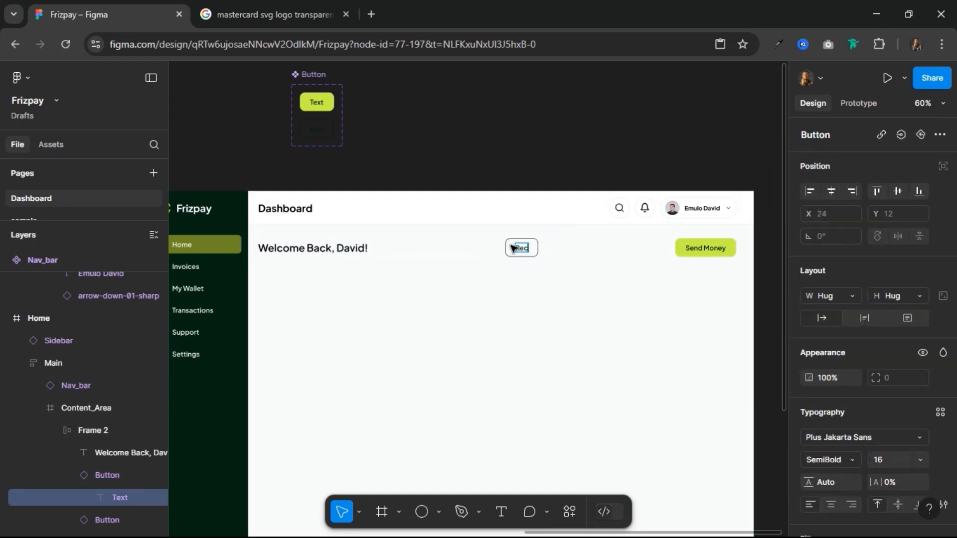
{"action": "type", "text": "eive Money"}
{"action": "key", "text": "BackSpace"}
{"action": "key", "text": "BackSpace"}
{"action": "key", "text": "BackSpace"}
{"action": "key", "text": "BackSpace"}
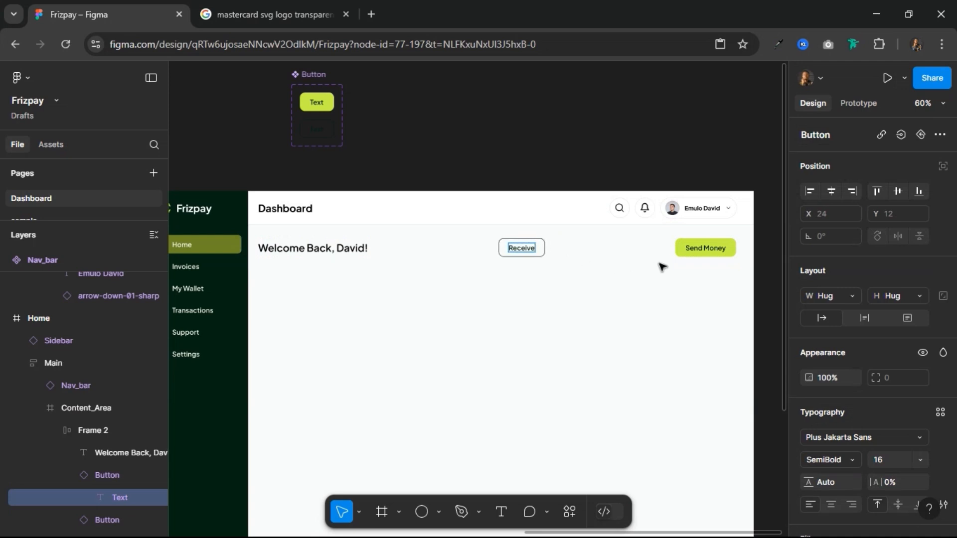
Step: Shorten the label of the filled button in the welcome row to "Send"
{"action": "left_click", "coordinate": [721, 246]}
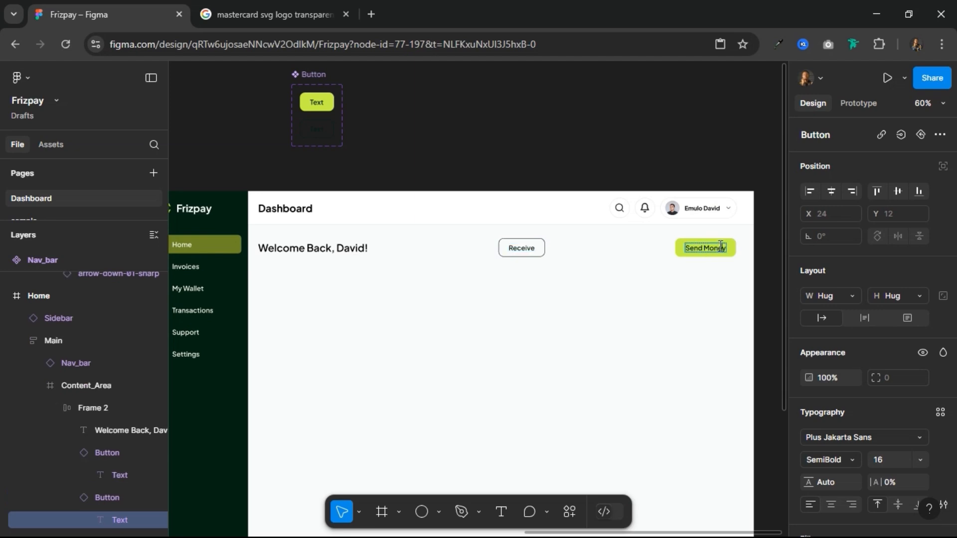
{"action": "key", "text": "BackSpace"}
{"action": "key", "text": "BackSpace"}
{"action": "key", "text": "BackSpace"}
{"action": "key", "text": "BackSpace"}
{"action": "key", "text": "BackSpace"}
{"action": "key", "text": "BackSpace"}
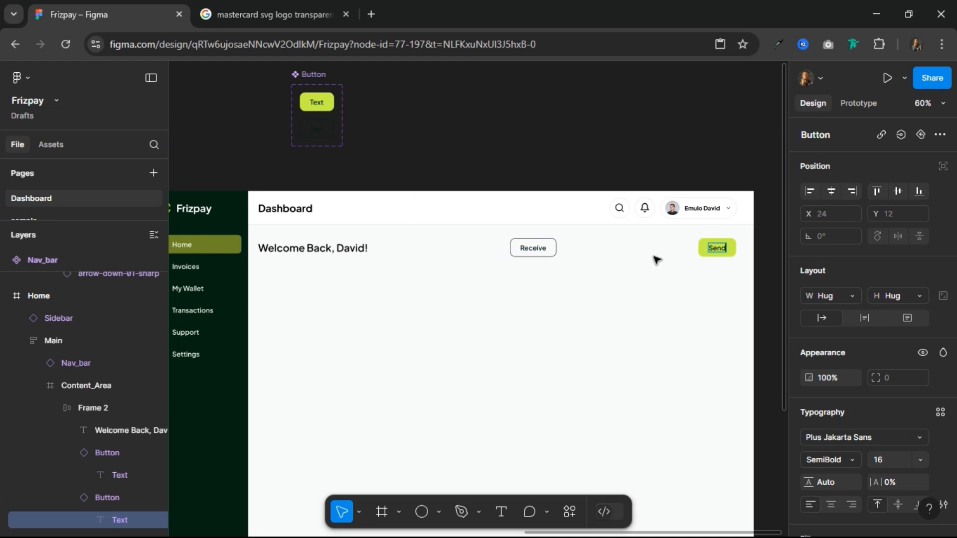
{"action": "left_click", "coordinate": [661, 254]}
Step: Wrap the Receive and Send buttons in a horizontal auto layout frame with a gap of 12 and hugging width
{"action": "left_click", "coordinate": [551, 255]}
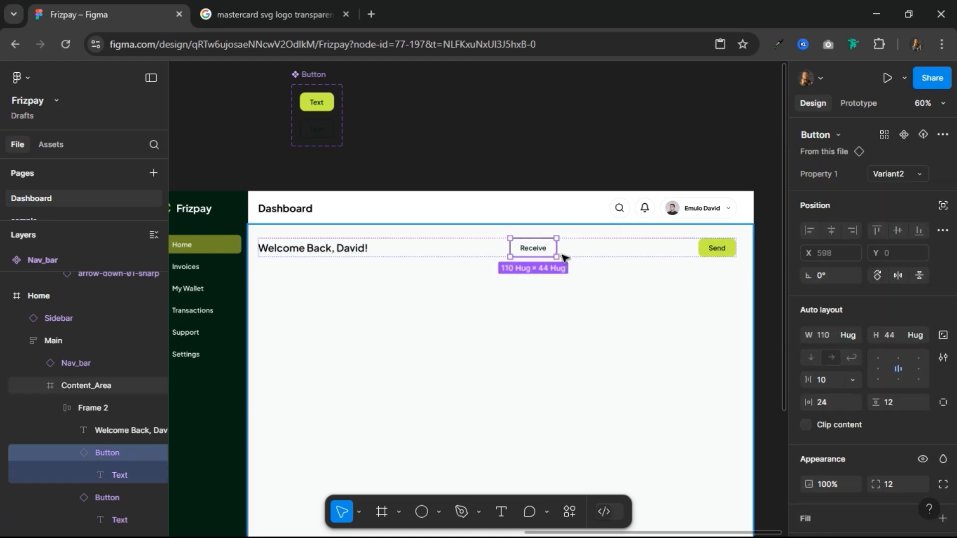
{"action": "left_click", "coordinate": [709, 249], "text": "shift"}
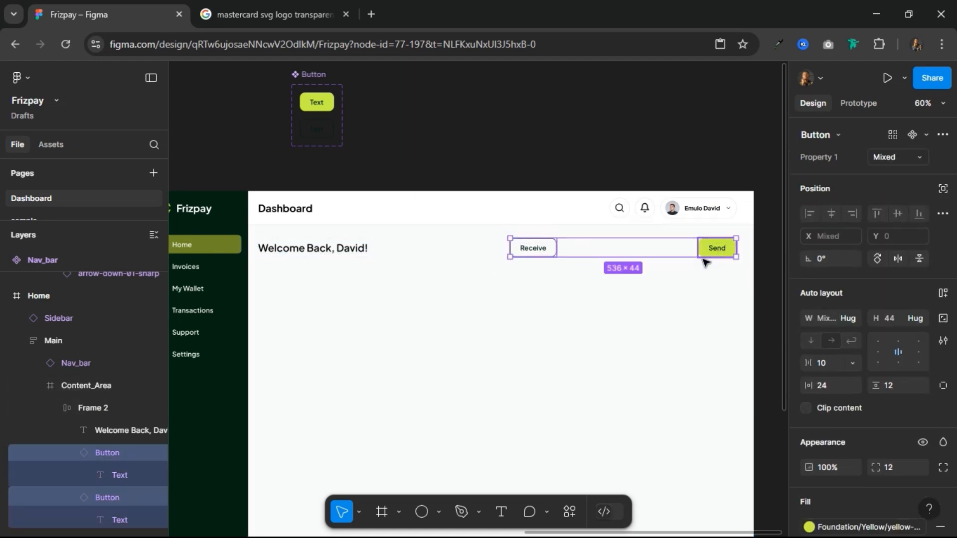
{"action": "left_click", "coordinate": [942, 294]}
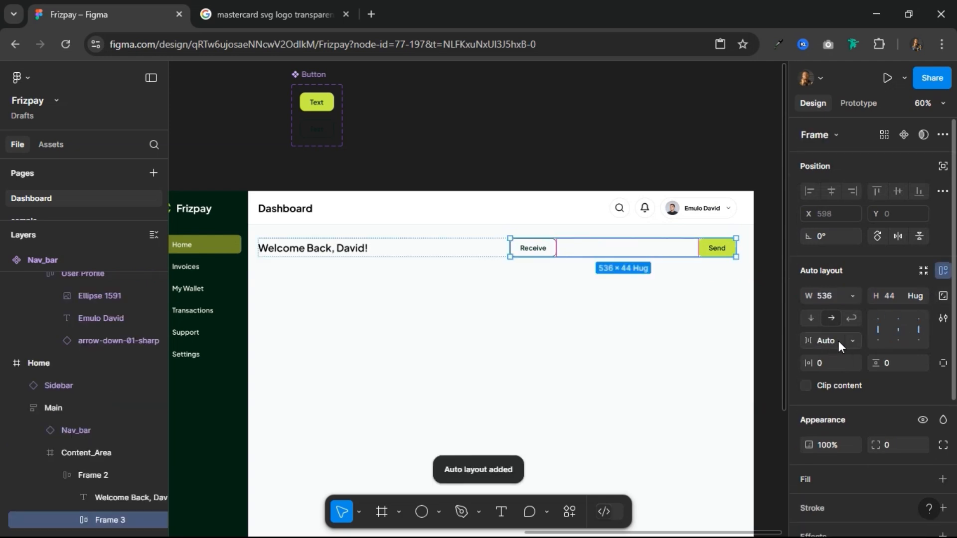
{"action": "key", "text": "Return"}
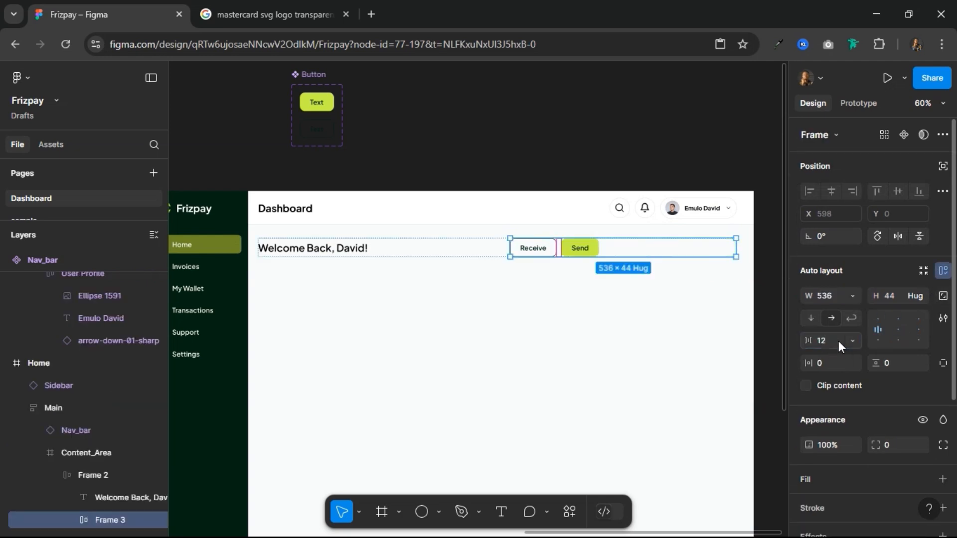
{"action": "left_click", "coordinate": [851, 295]}
{"action": "left_click", "coordinate": [851, 312]}
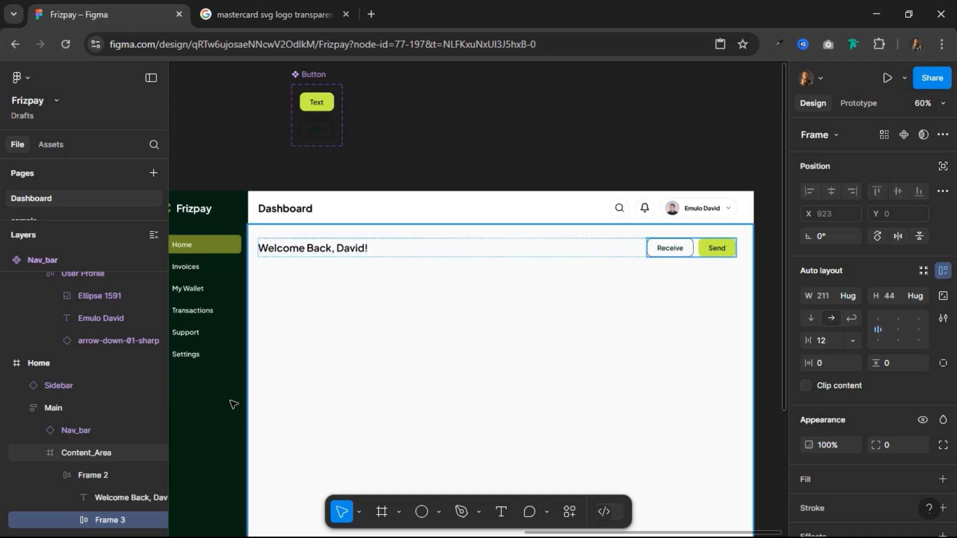
Step: Rename the frame around the two buttons as "Button" and collapse its layers
{"action": "double_click", "coordinate": [110, 519]}
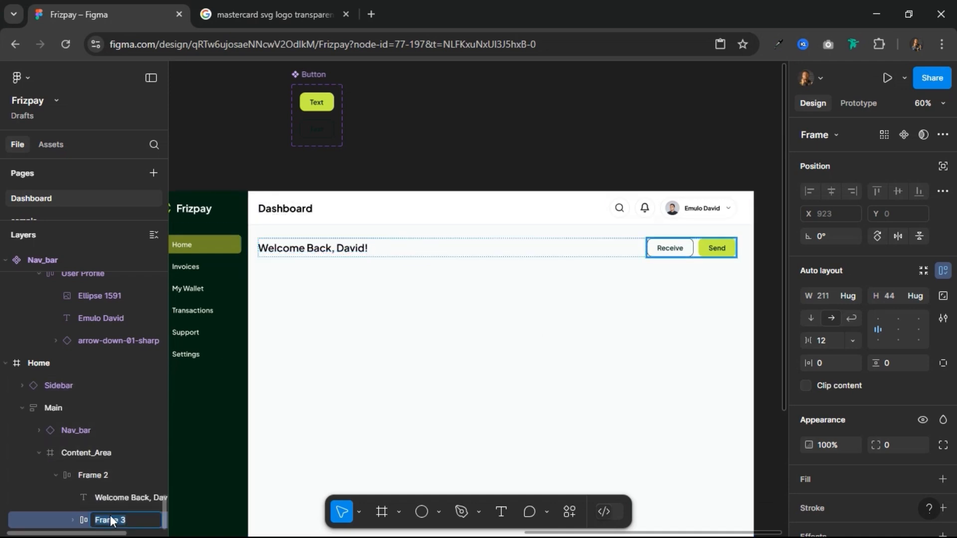
{"action": "type", "text": "Button"}
{"action": "key", "text": "Return"}
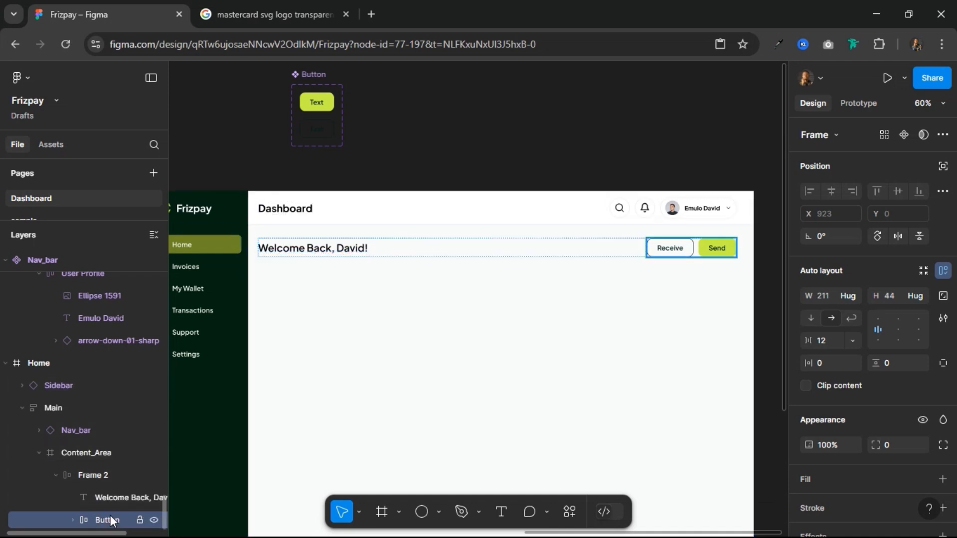
{"action": "left_click", "coordinate": [73, 523]}
{"action": "scroll", "coordinate": [104, 493], "scroll_direction": "down", "scroll_amount": 2}
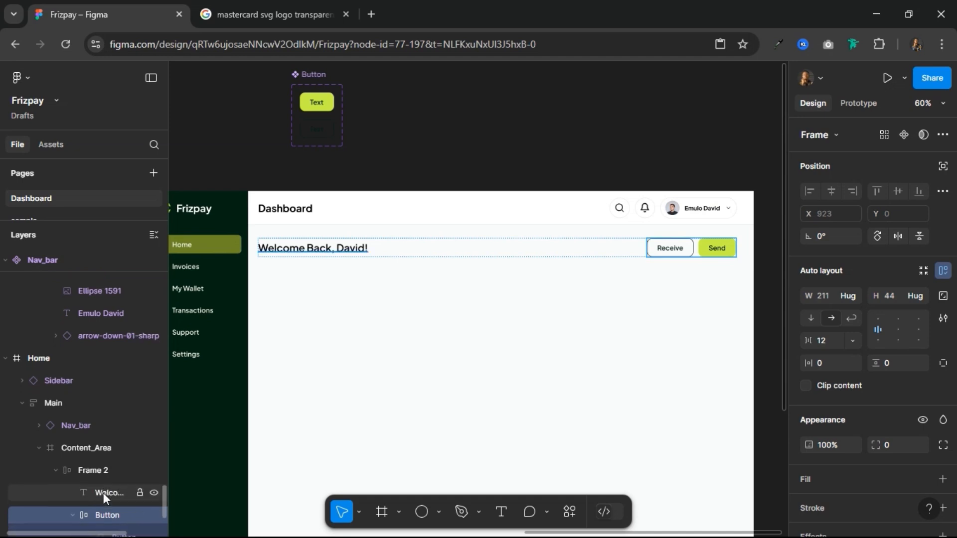
{"action": "left_click", "coordinate": [89, 453]}
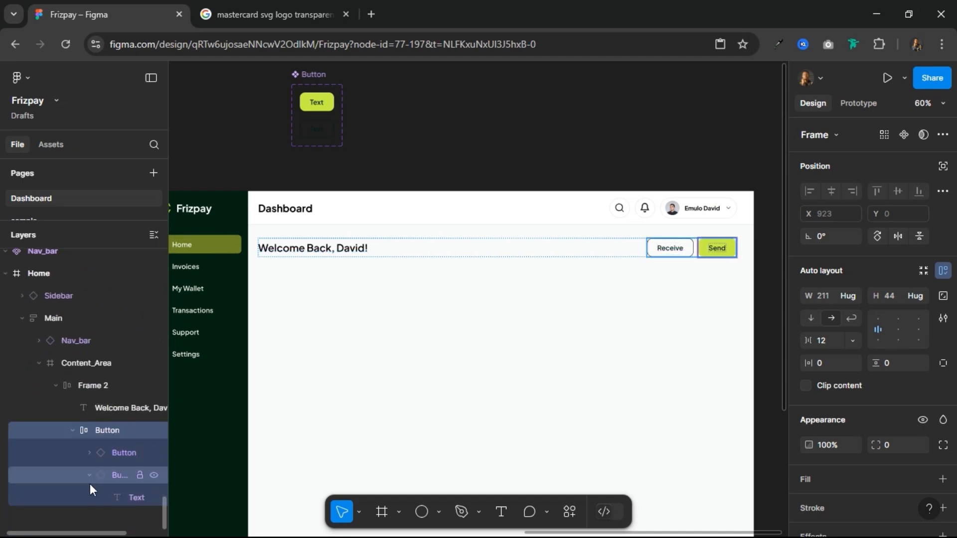
{"action": "left_click", "coordinate": [89, 476]}
{"action": "left_click", "coordinate": [70, 427]}
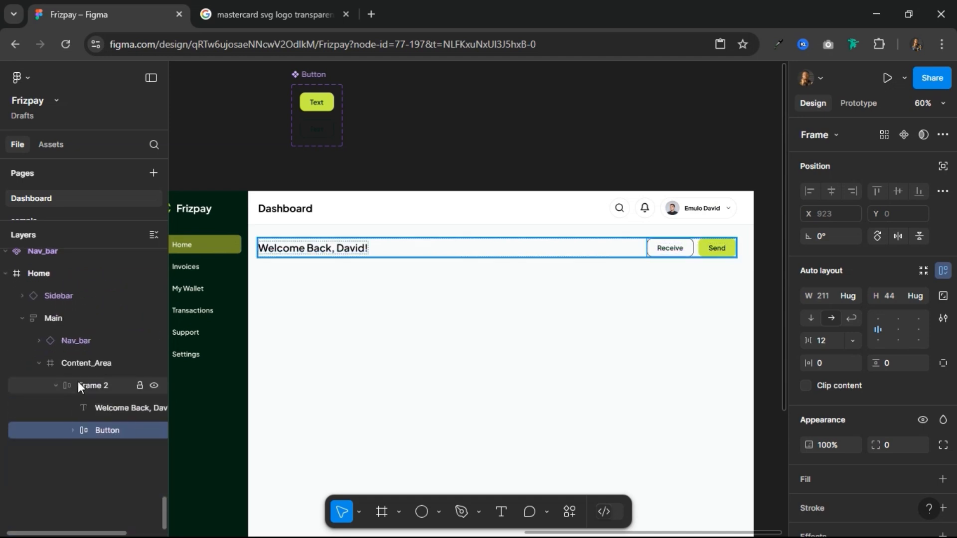
Step: Rename the frame holding the welcome heading and the buttons as "Greetings_&_Buttons"
{"action": "left_click", "coordinate": [78, 382]}
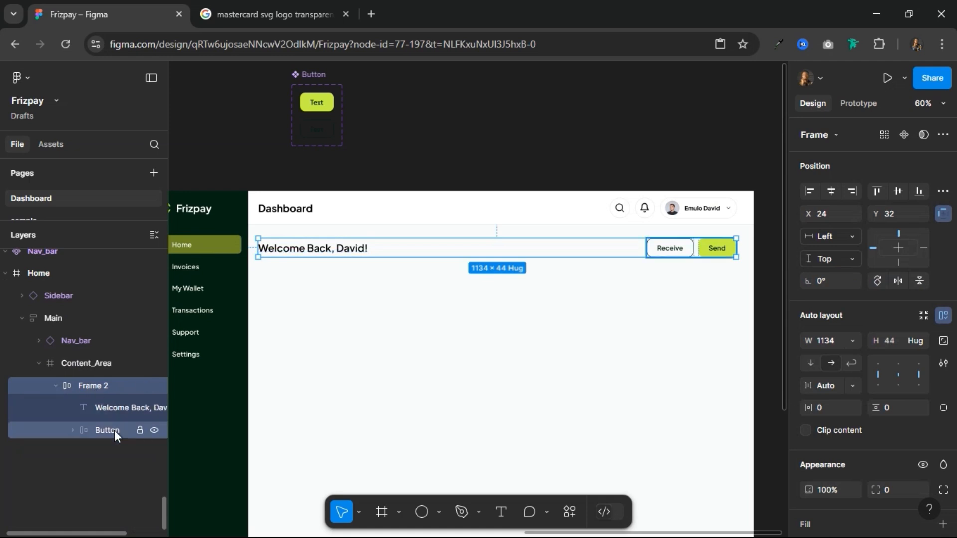
{"action": "double_click", "coordinate": [102, 387]}
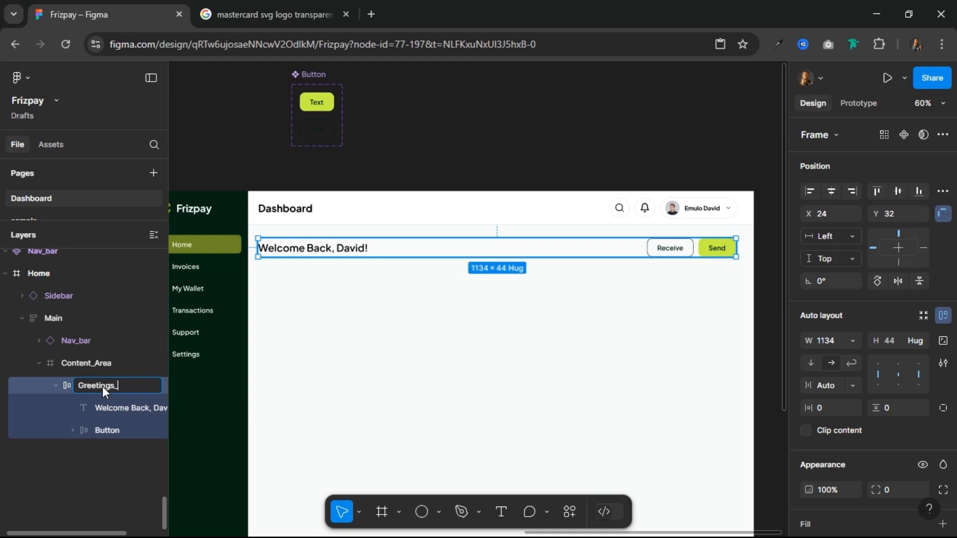
{"action": "type", "text": "Greetings_&_Buttons"}
{"action": "key", "text": "Return"}
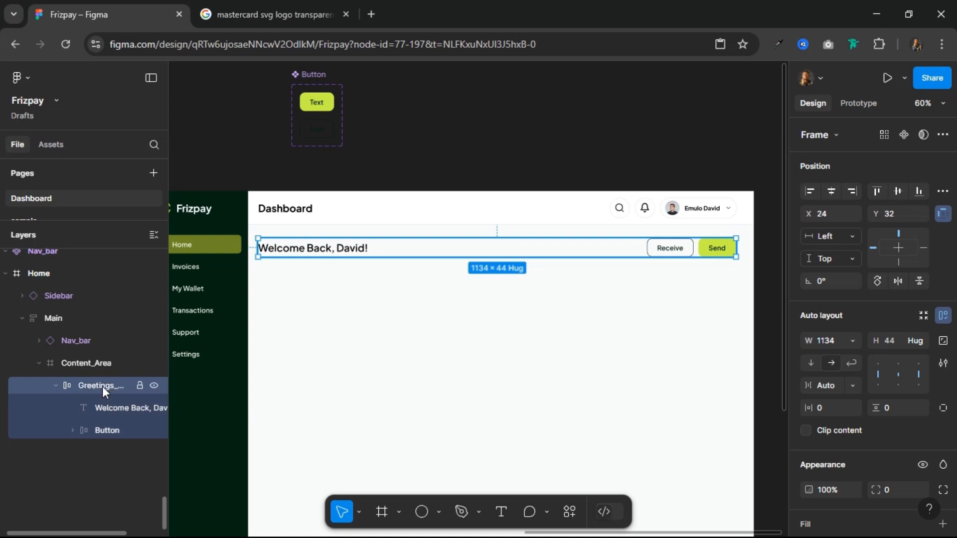
Step: Move the greetings row up to Y 24 so it sits 24 px below the navigation bar
{"action": "key", "text": "alt"}
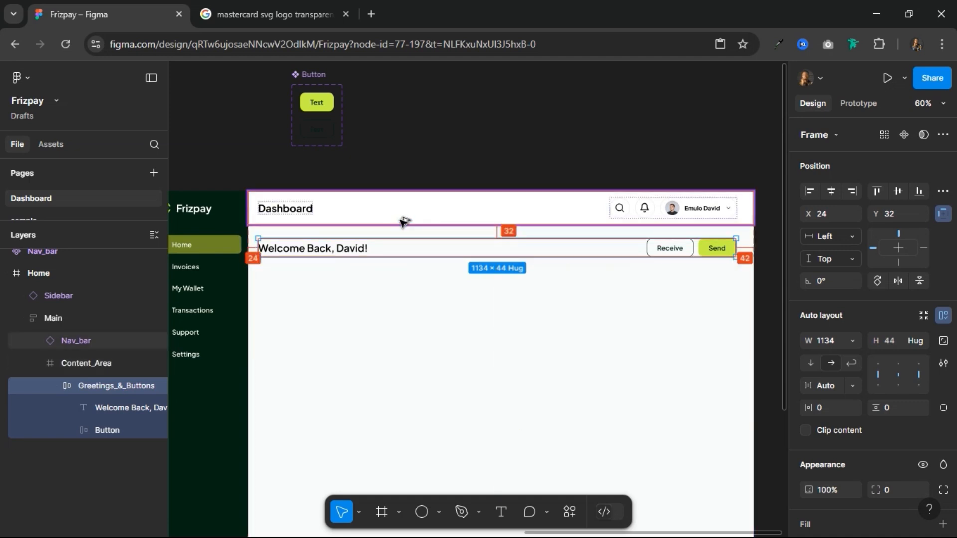
{"action": "key", "text": "Up"}
{"action": "key", "text": "Up"}
{"action": "key", "text": "Up"}
{"action": "key", "text": "Up"}
{"action": "key", "text": "Up"}
{"action": "key", "text": "Up"}
{"action": "key", "text": "Up"}
{"action": "key", "text": "Up"}
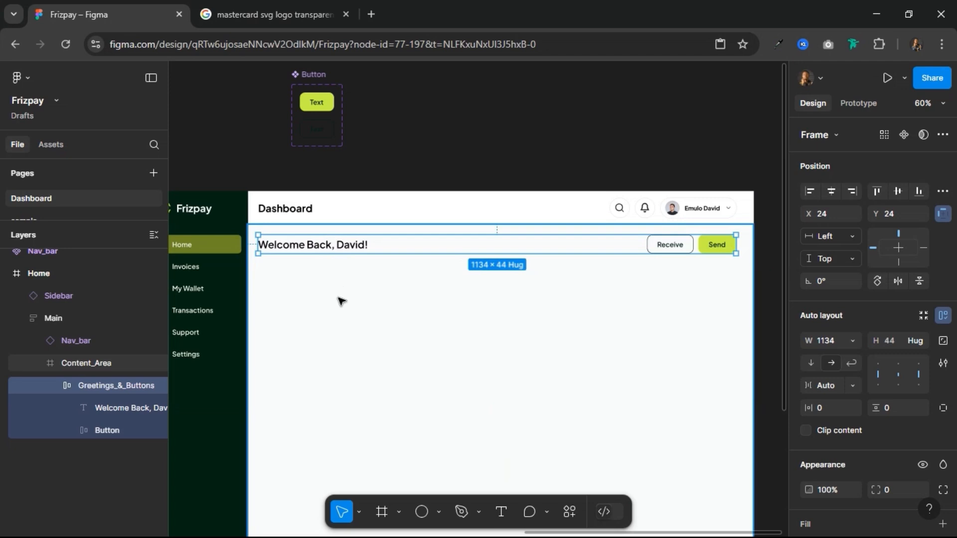
Step: Move the Button component set from above the Home frame to just below the Components frame
{"action": "scroll", "coordinate": [387, 318], "scroll_direction": "down", "scroll_amount": 1}
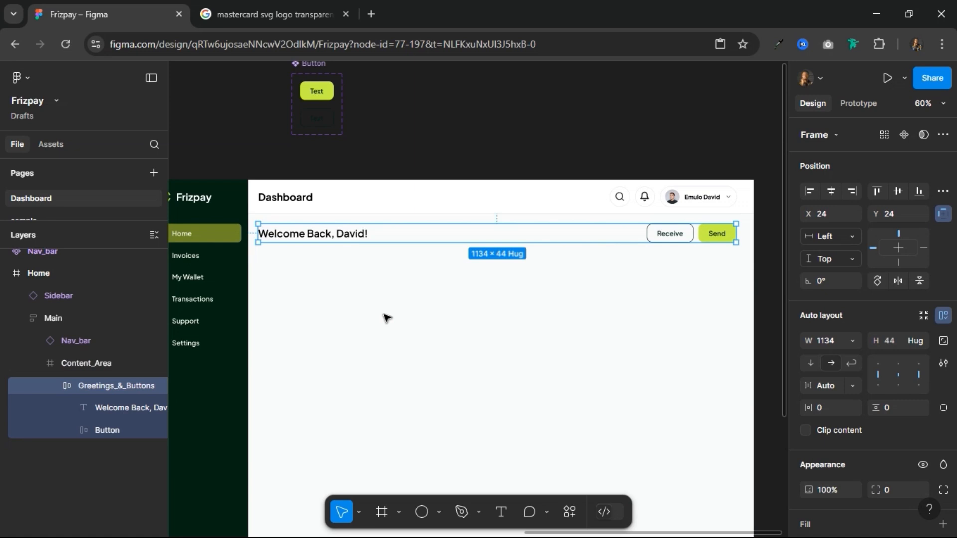
{"action": "scroll", "coordinate": [387, 318], "scroll_direction": "down", "scroll_amount": 3}
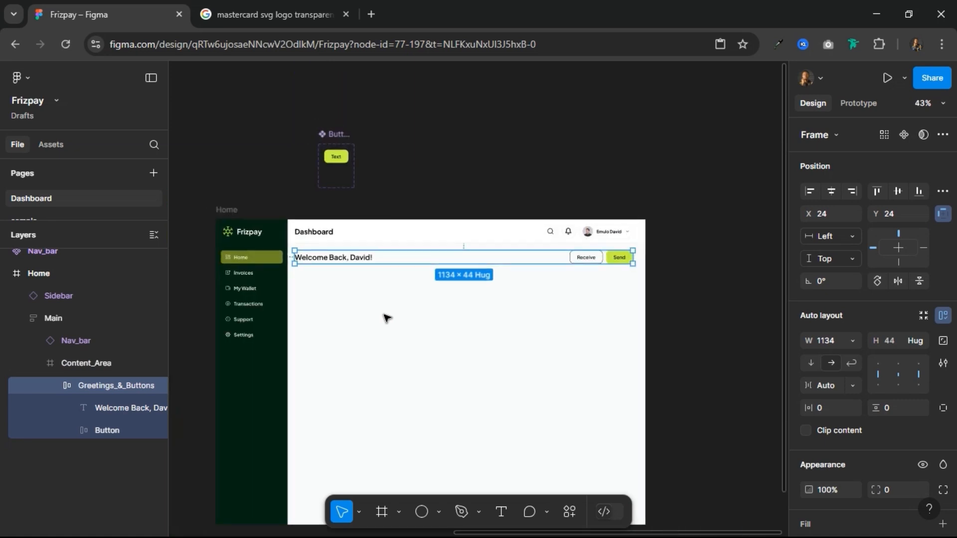
{"action": "left_click", "coordinate": [502, 189]}
{"action": "scroll", "coordinate": [504, 192], "scroll_direction": "down", "scroll_amount": 5}
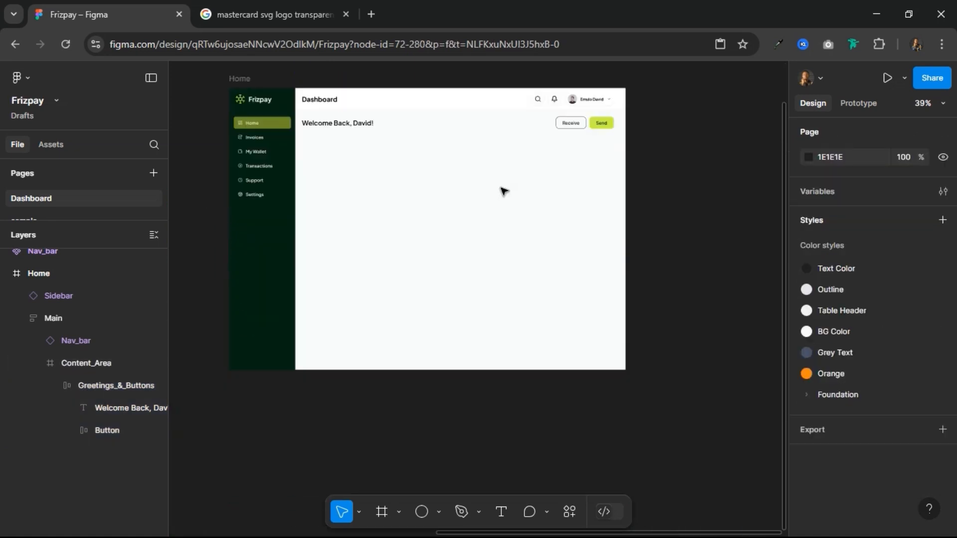
{"action": "scroll", "coordinate": [338, 121], "scroll_direction": "up", "scroll_amount": 3}
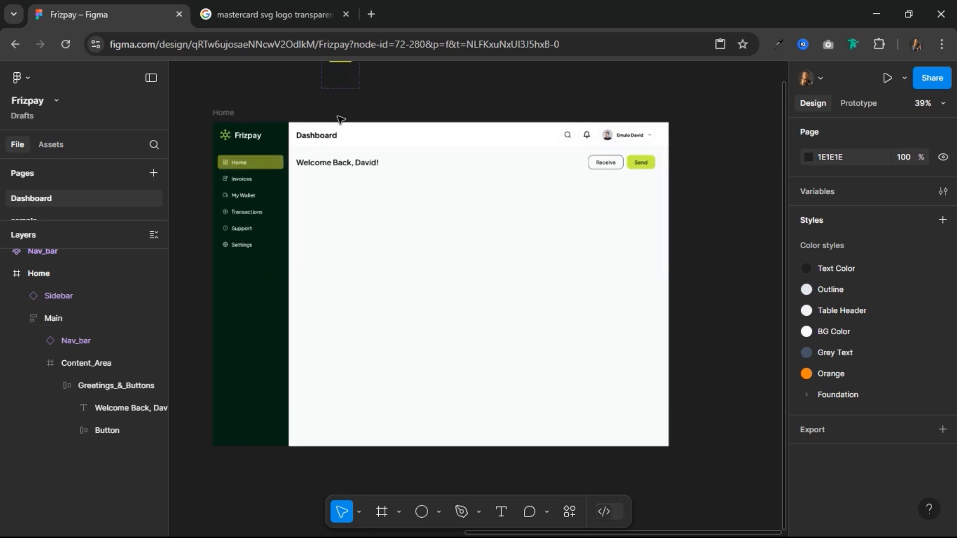
{"action": "scroll", "coordinate": [368, 165], "scroll_direction": "down", "scroll_amount": 5}
{"action": "scroll", "coordinate": [360, 148], "scroll_direction": "up", "scroll_amount": 1}
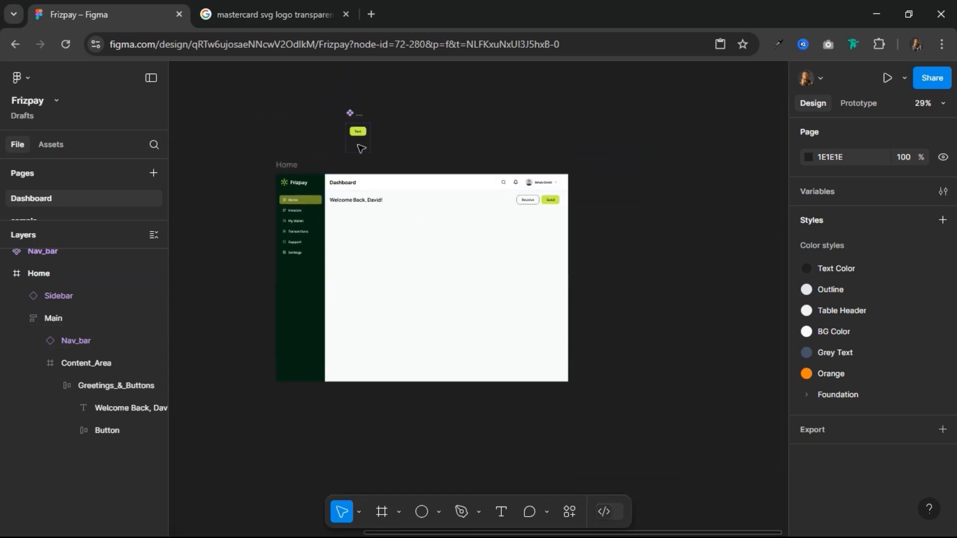
{"action": "left_click_drag", "start_coordinate": [399, 168], "coordinate": [623, 205]}
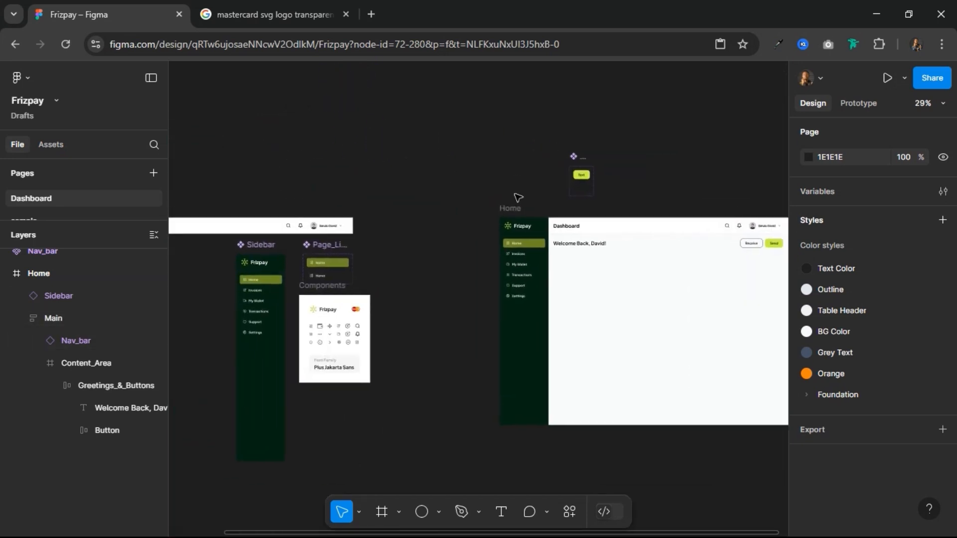
{"action": "left_click", "coordinate": [575, 155]}
{"action": "left_click_drag", "start_coordinate": [504, 191], "coordinate": [312, 389]}
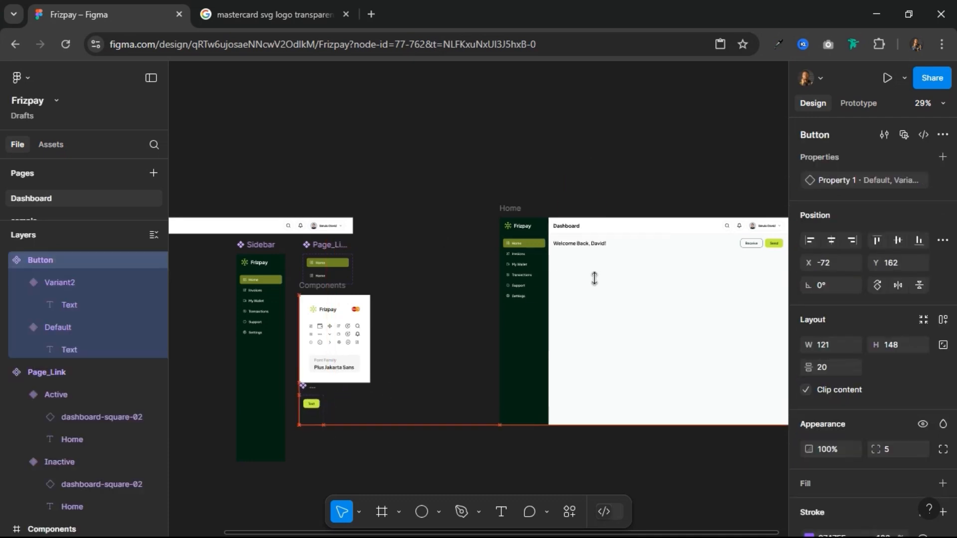
Step: Draw a frame about 276 × 85 in the content area below the welcome heading
{"action": "scroll", "coordinate": [522, 275], "scroll_direction": "up", "scroll_amount": 5}
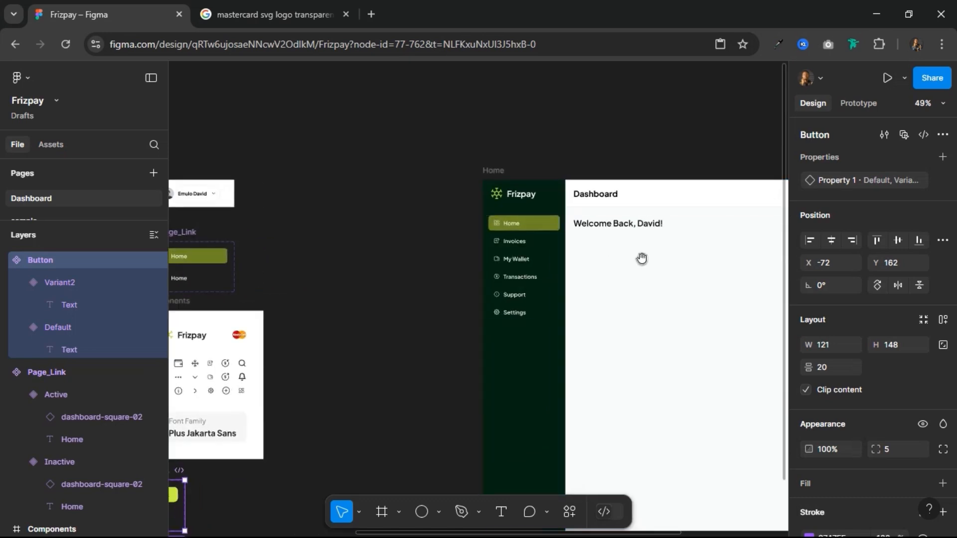
{"action": "left_click_drag", "start_coordinate": [664, 249], "coordinate": [390, 224]}
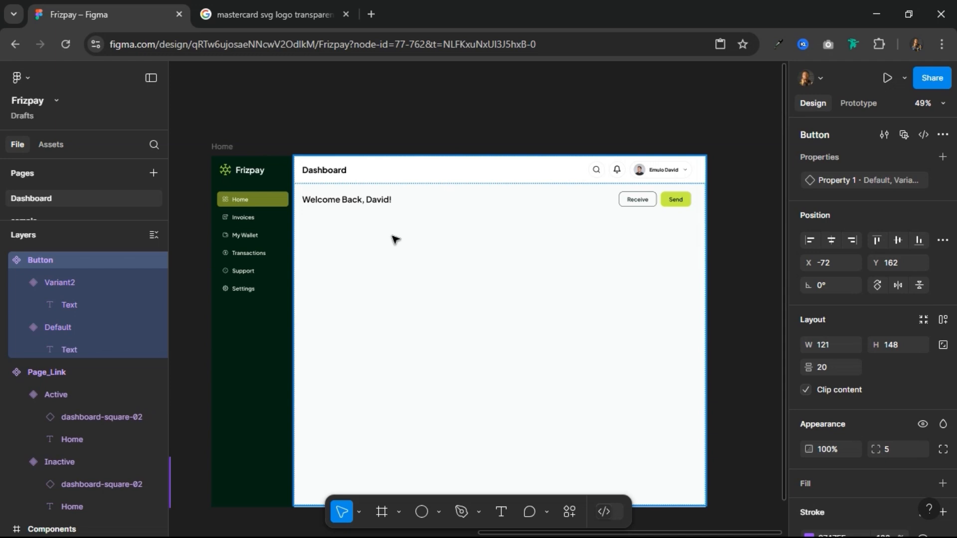
{"action": "left_click", "coordinate": [381, 512]}
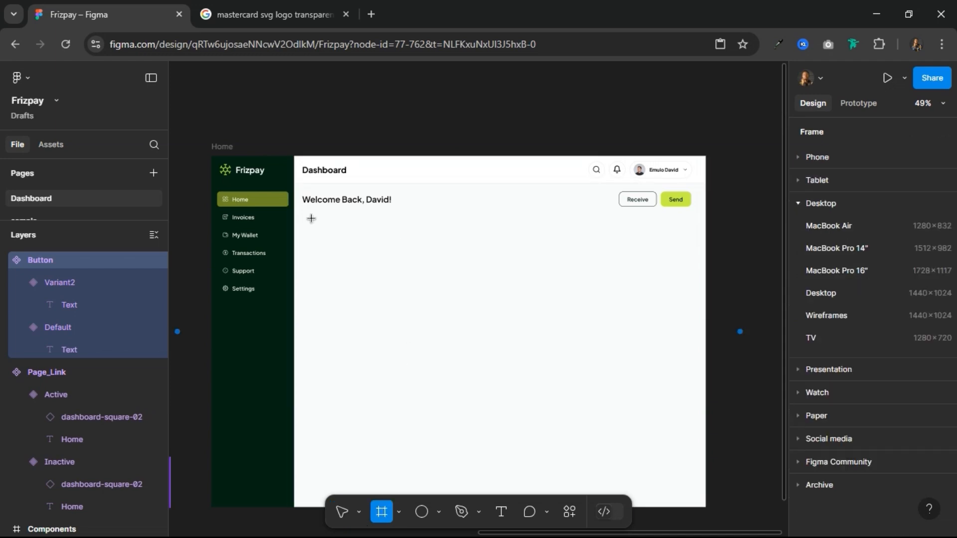
{"action": "left_click_drag", "start_coordinate": [307, 214], "coordinate": [402, 243]}
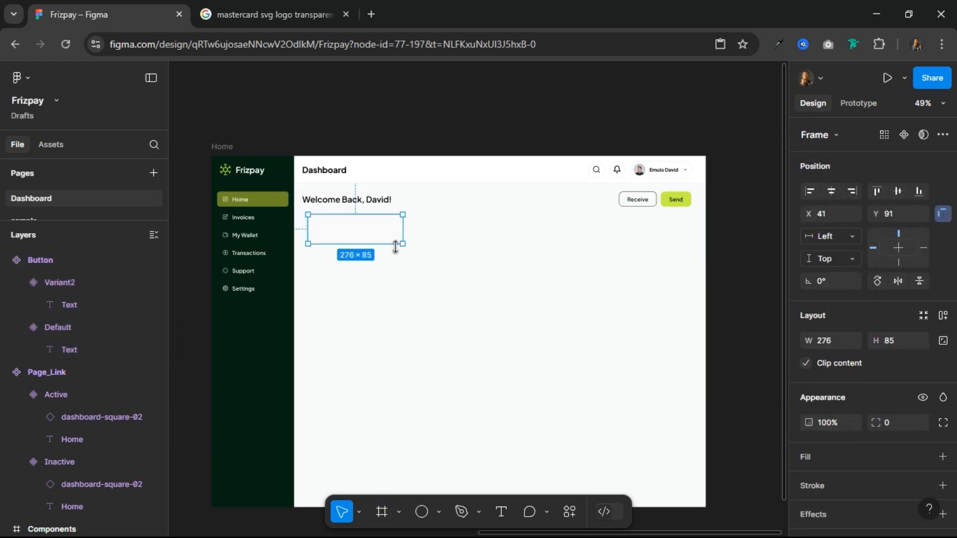
Step: Position the new frame at X 24, Y 92, aligned with the greetings row and 24 px below it
{"action": "key", "text": "alt"}
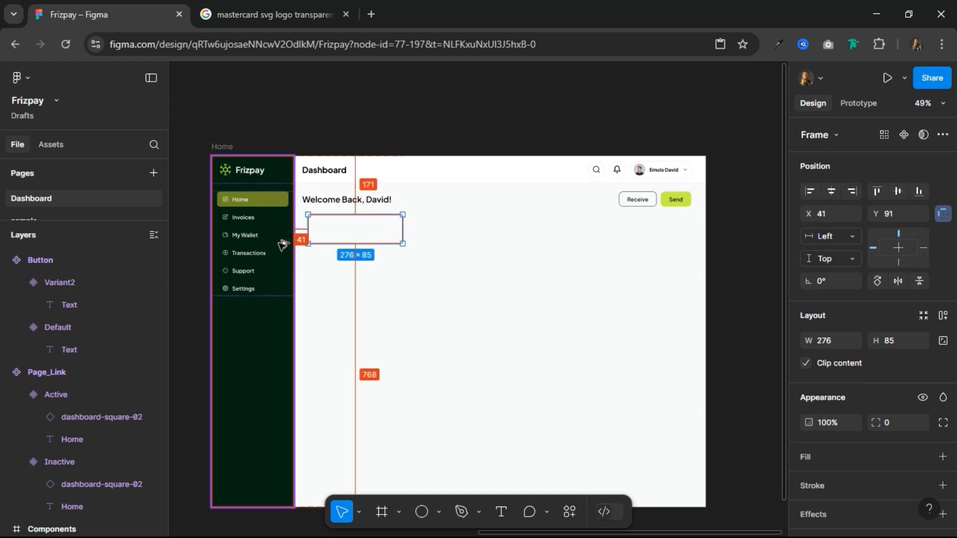
{"action": "key", "text": "Right"}
{"action": "key", "text": "Right"}
{"action": "key", "text": "Right"}
{"action": "key", "text": "shift+Left"}
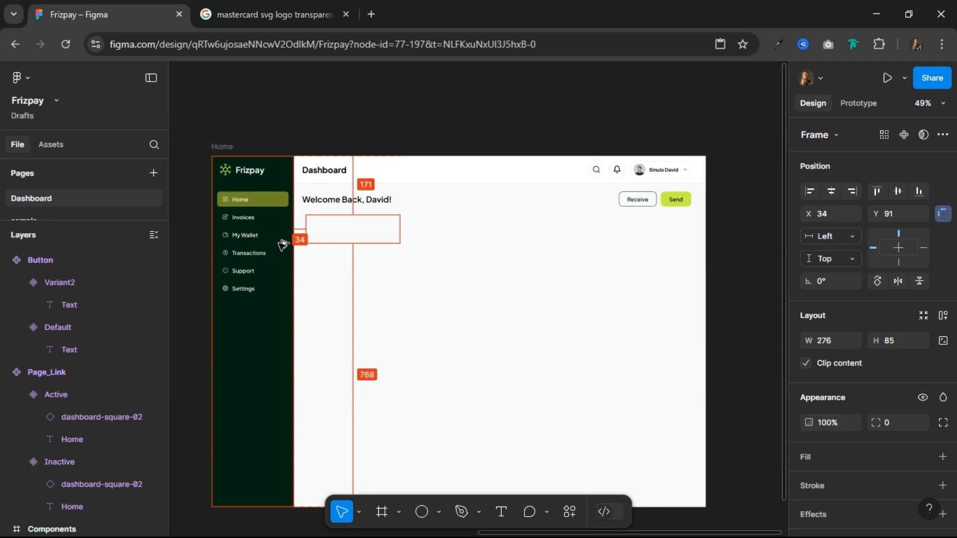
{"action": "key", "text": "shift+Left"}
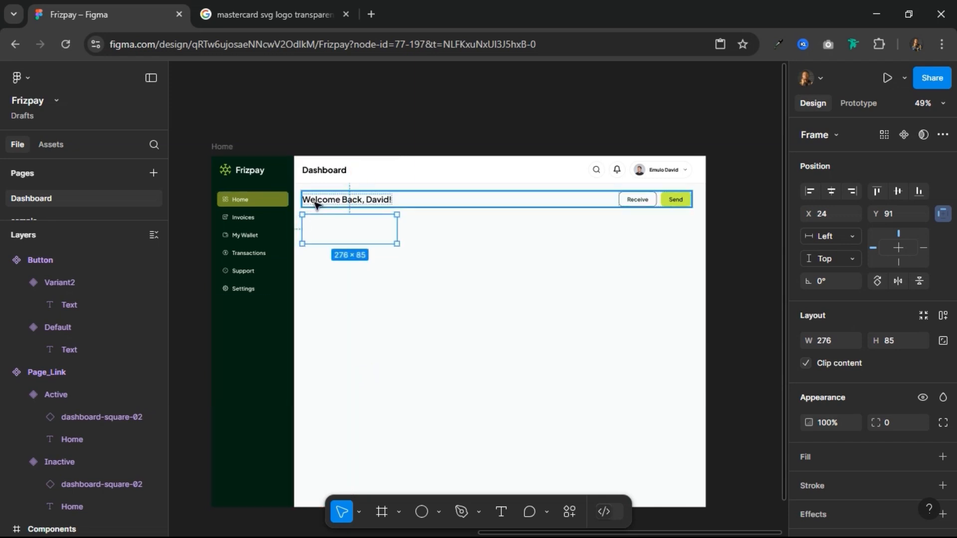
{"action": "key", "text": "alt"}
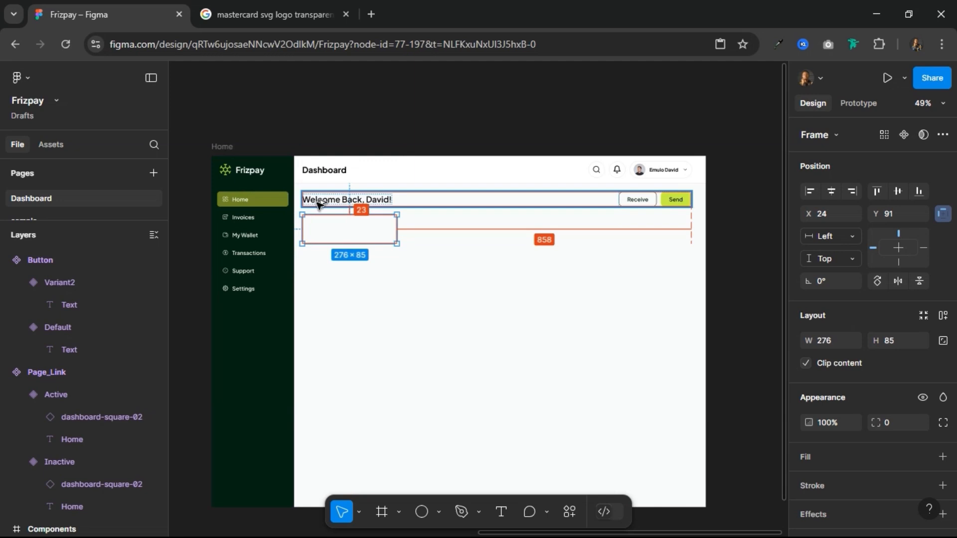
{"action": "key", "text": "Down"}
{"action": "key", "text": "alt"}
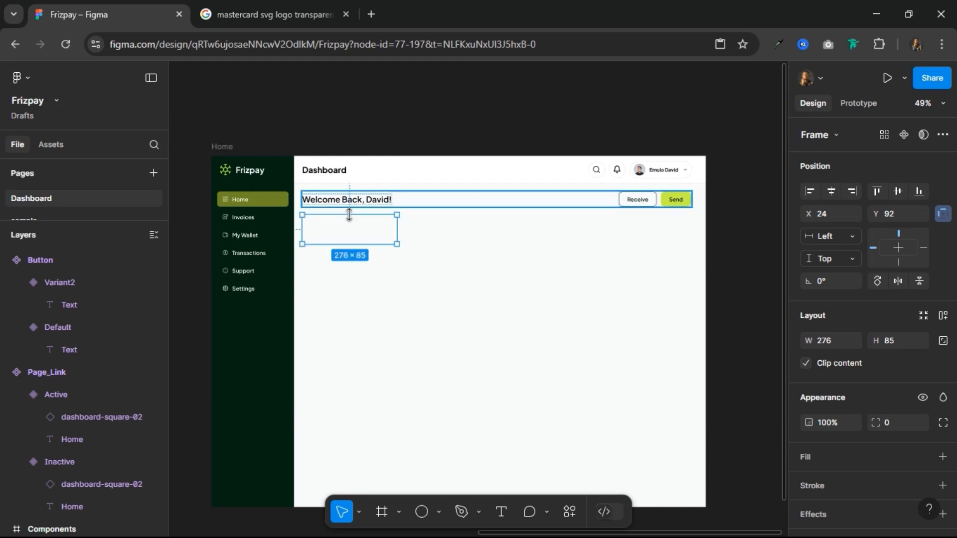
Step: Fill the new card frame with the Foundation/Green green-500 library colour and set its corner radius to 16
{"action": "scroll", "coordinate": [323, 235], "scroll_direction": "up", "scroll_amount": 5}
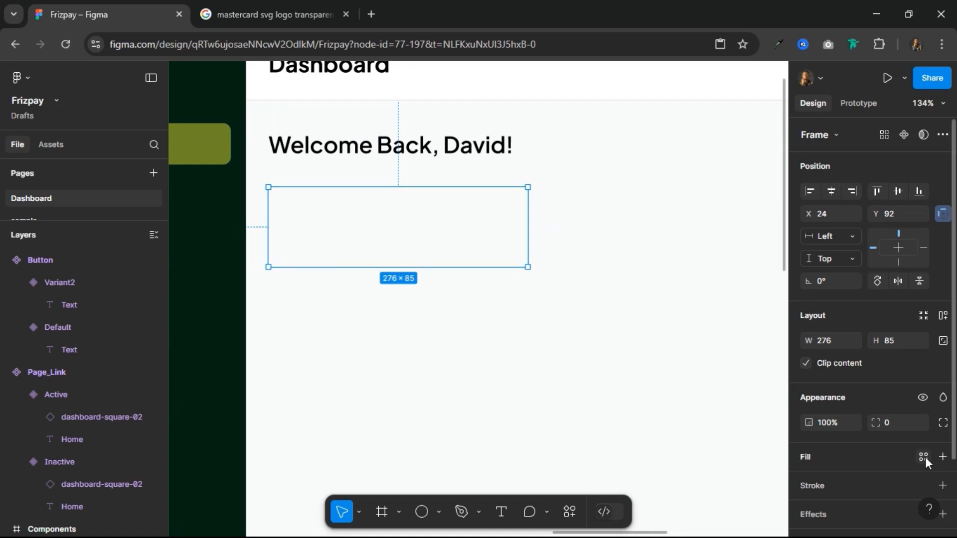
{"action": "left_click", "coordinate": [924, 456]}
{"action": "scroll", "coordinate": [696, 466], "scroll_direction": "down", "scroll_amount": 7}
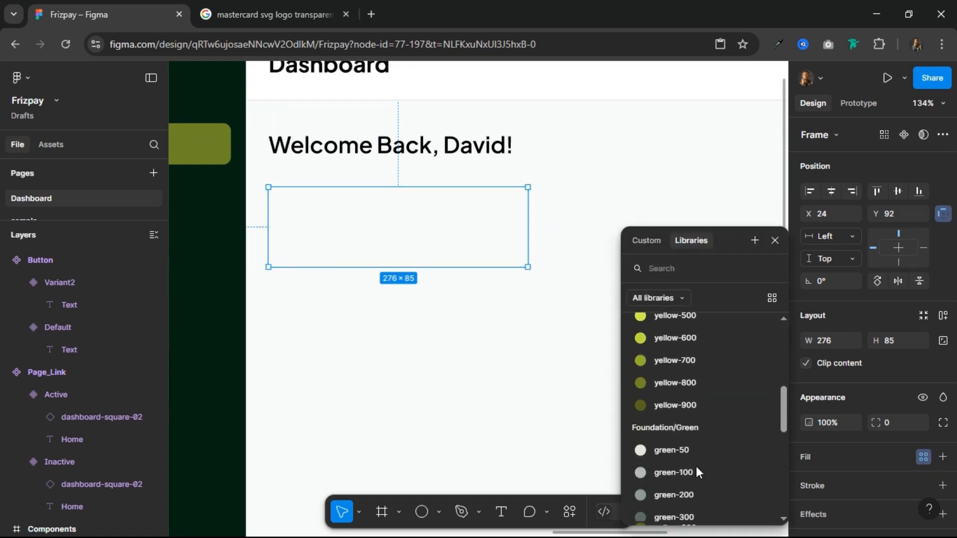
{"action": "left_click", "coordinate": [694, 493]}
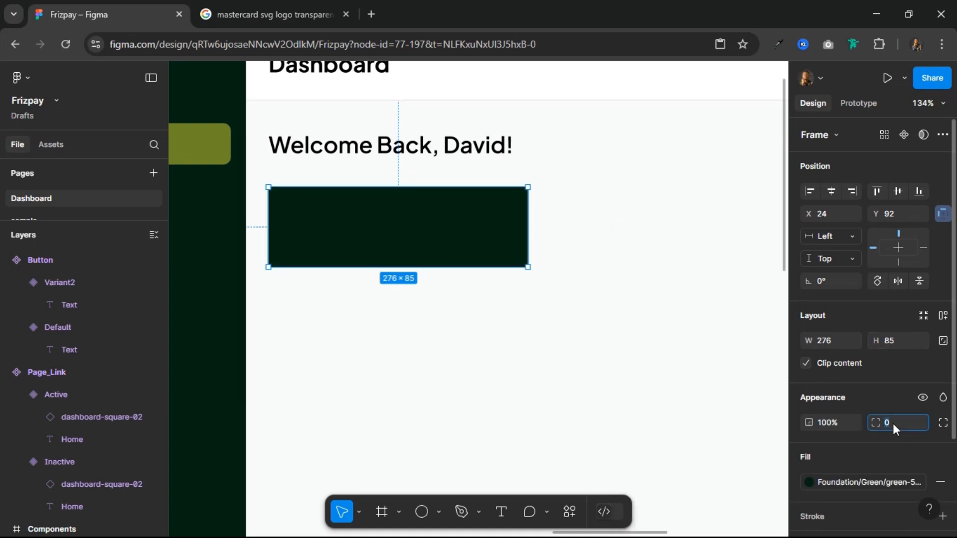
{"action": "type", "text": "16"}
{"action": "key", "text": "Return"}
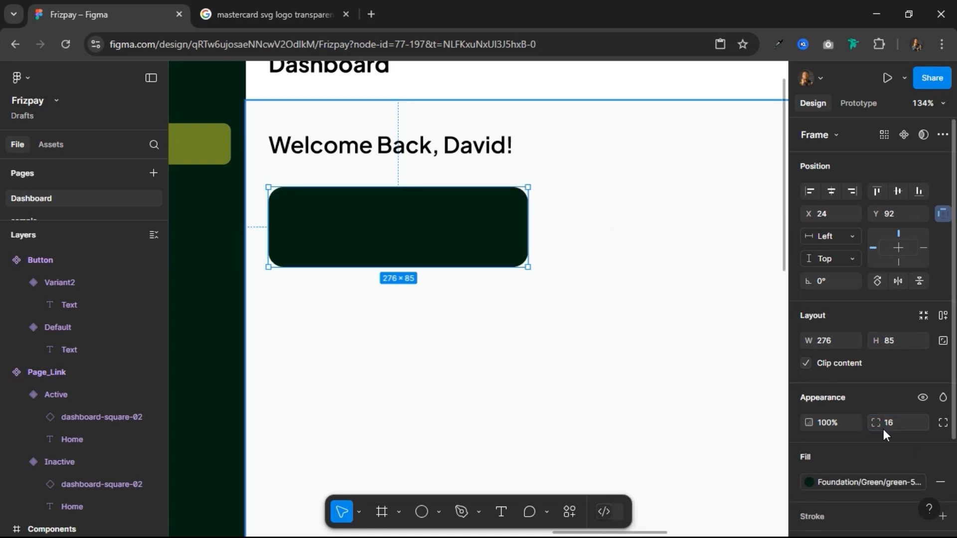
Step: Draw an icon frame about 55 × 48 inside the dark green card near its left edge and set its corner radius to 8
{"action": "left_click", "coordinate": [388, 514]}
{"action": "left_click_drag", "start_coordinate": [288, 202], "coordinate": [340, 247]}
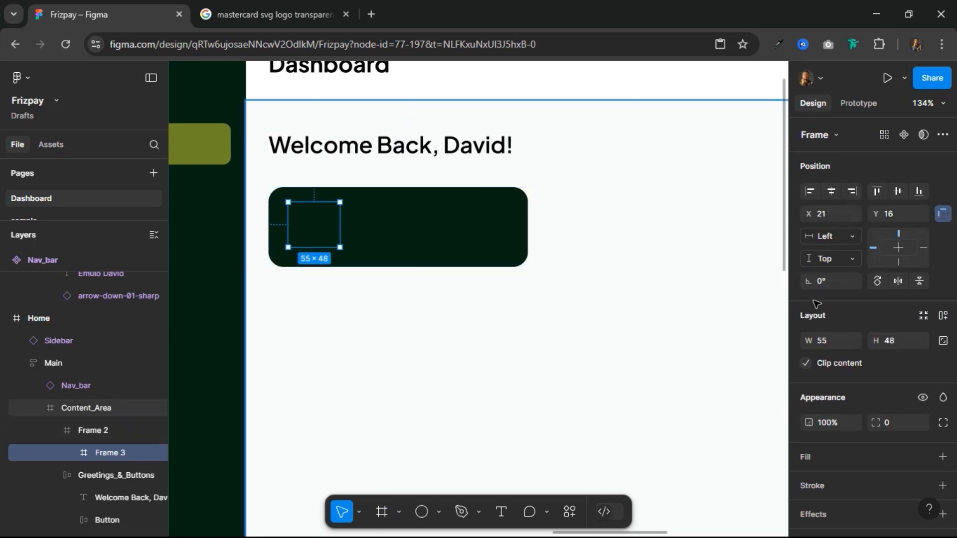
{"action": "left_click", "coordinate": [893, 424]}
{"action": "type", "text": "8"}
{"action": "key", "text": "Return"}
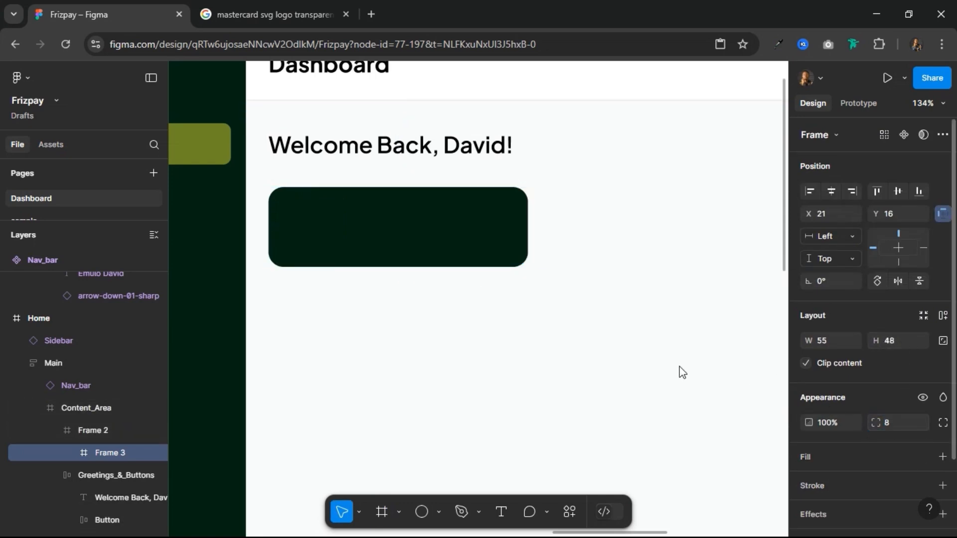
Step: Give the small icon frame a white FFFFFF fill at 12% opacity
{"action": "left_click", "coordinate": [848, 459]}
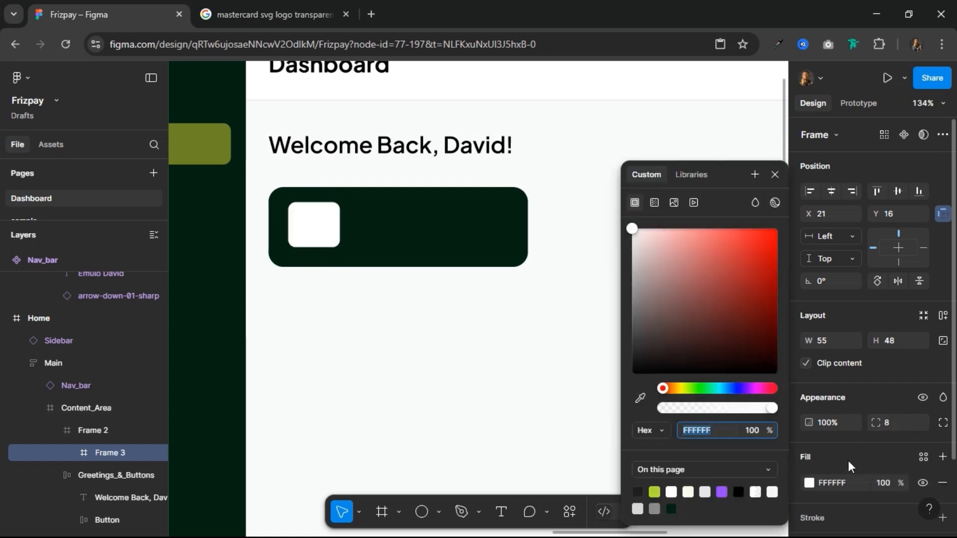
{"action": "left_click", "coordinate": [898, 485]}
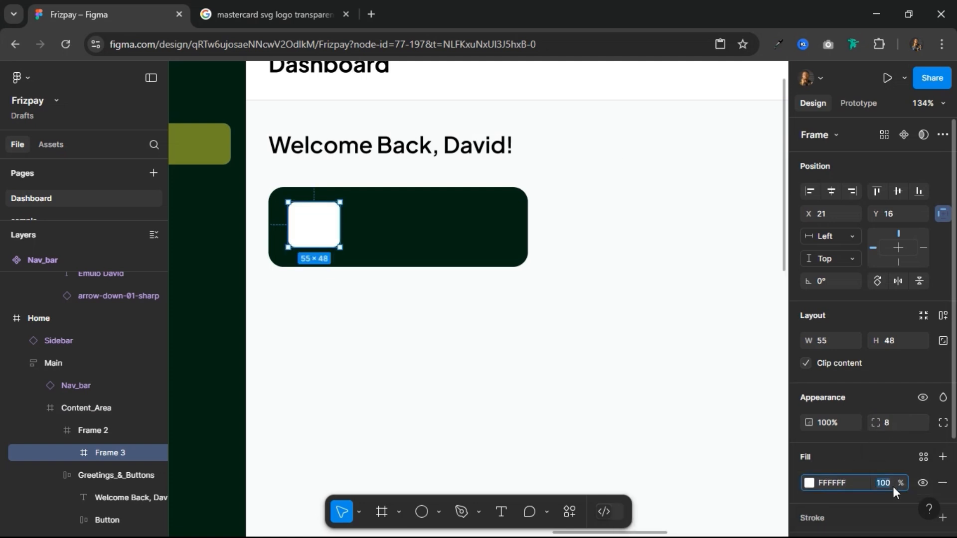
{"action": "type", "text": "12"}
{"action": "key", "text": "Return"}
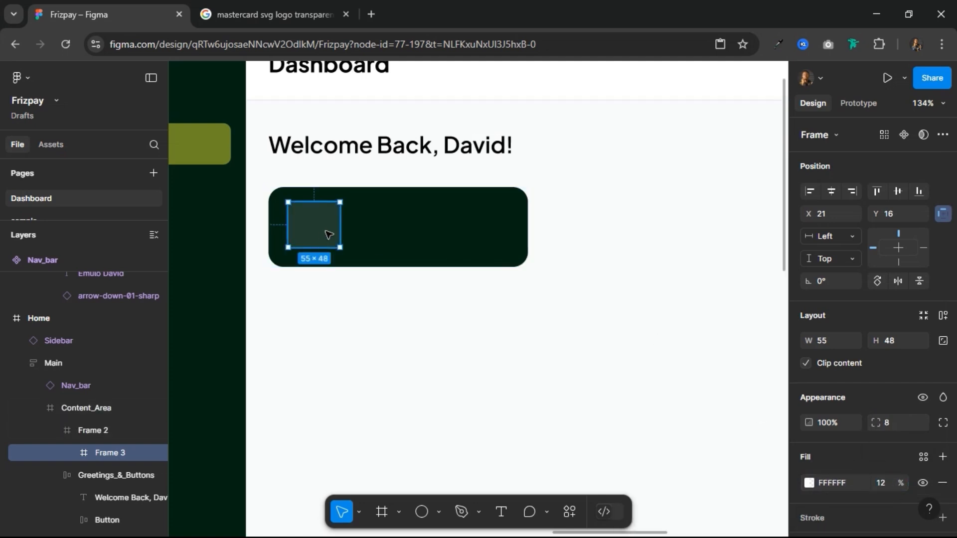
Step: Add the text "Wallet Balance" inside the card to the right of the icon frame
{"action": "left_click", "coordinate": [395, 211]}
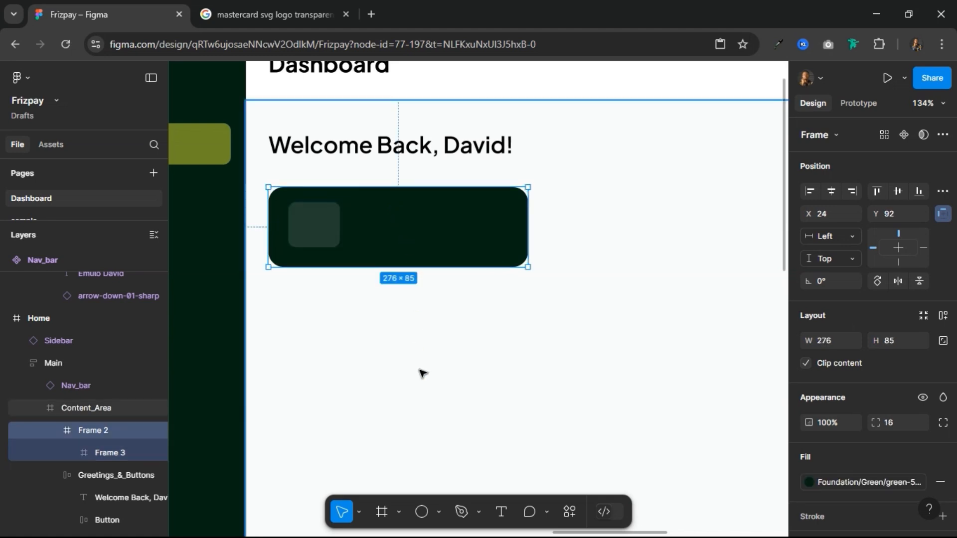
{"action": "left_click", "coordinate": [501, 512]}
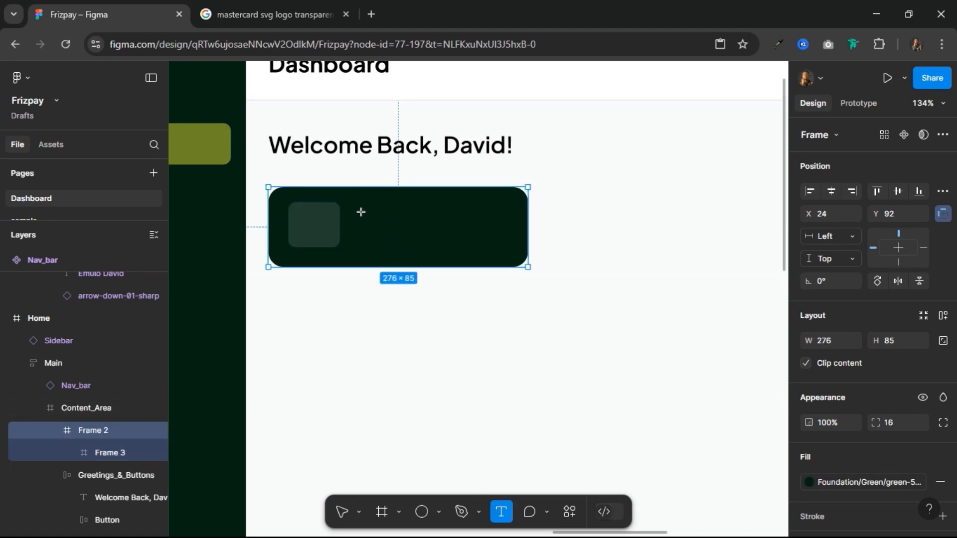
{"action": "left_click", "coordinate": [416, 240]}
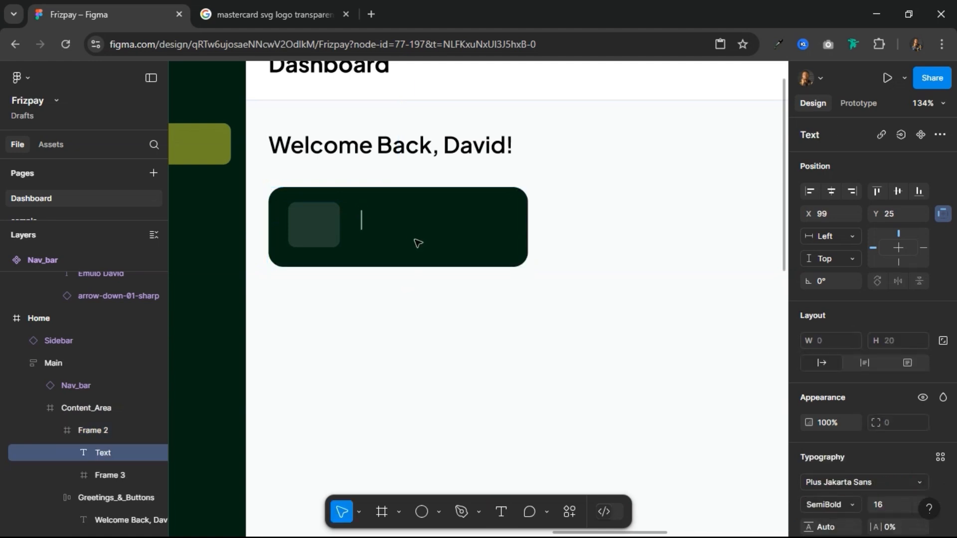
{"action": "type", "text": "Wallet"}
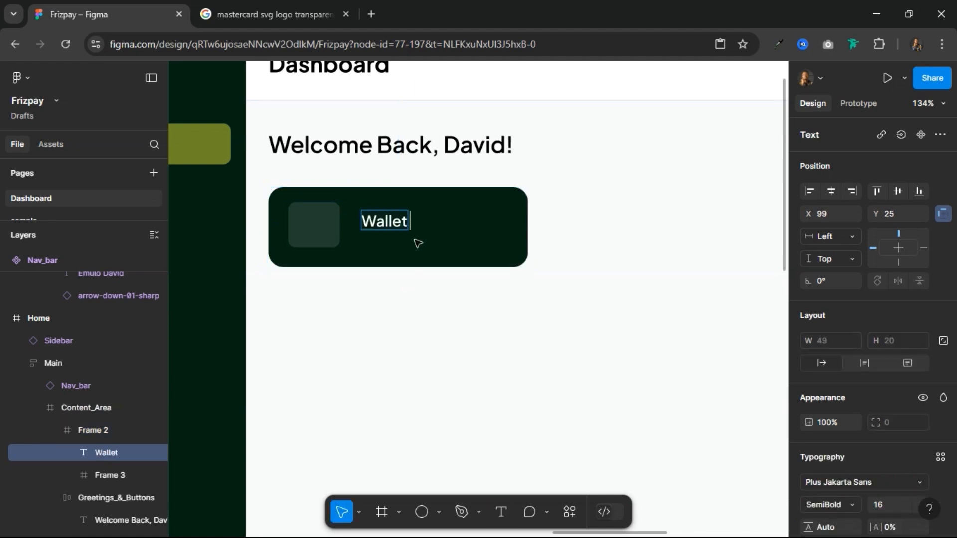
{"action": "type", "text": " Balance"}
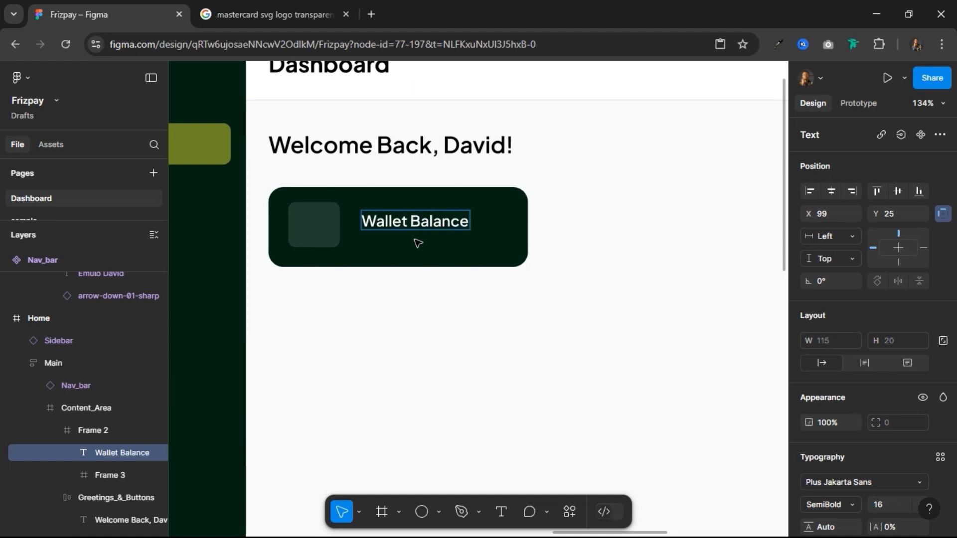
{"action": "key", "text": "Escape"}
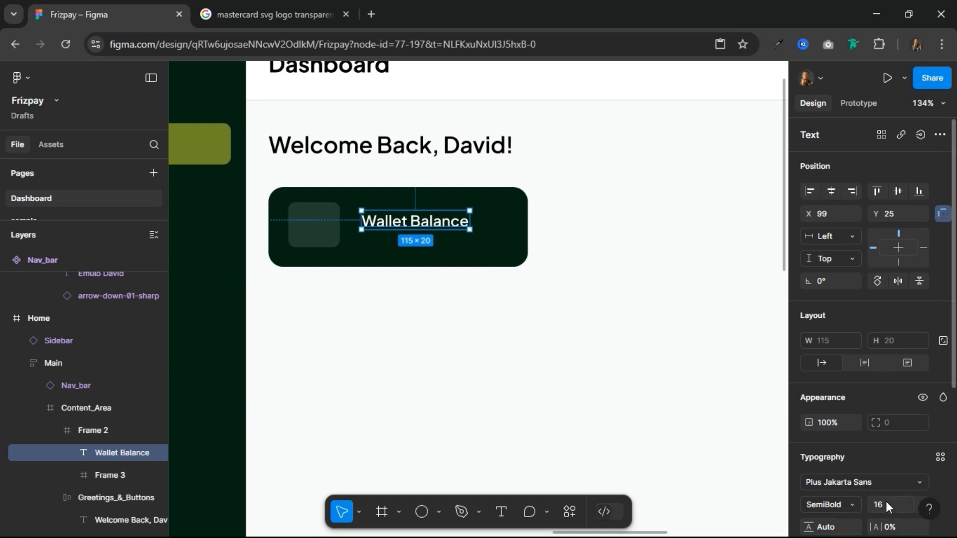
Step: Set the Wallet Balance text to size 12 in Regular weight and shift it closer to the icon frame at X 86
{"action": "key", "text": "Return"}
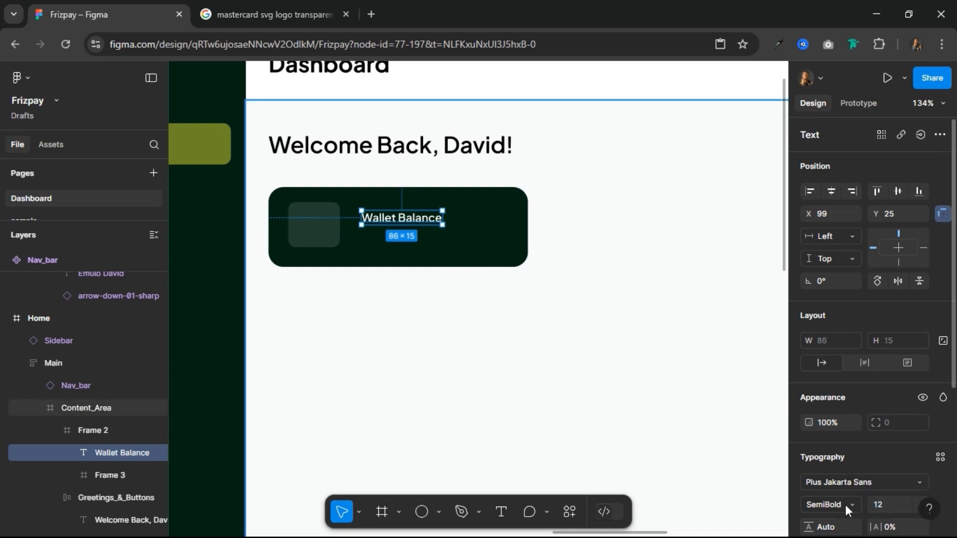
{"action": "left_click", "coordinate": [870, 490]}
{"action": "left_click", "coordinate": [855, 502]}
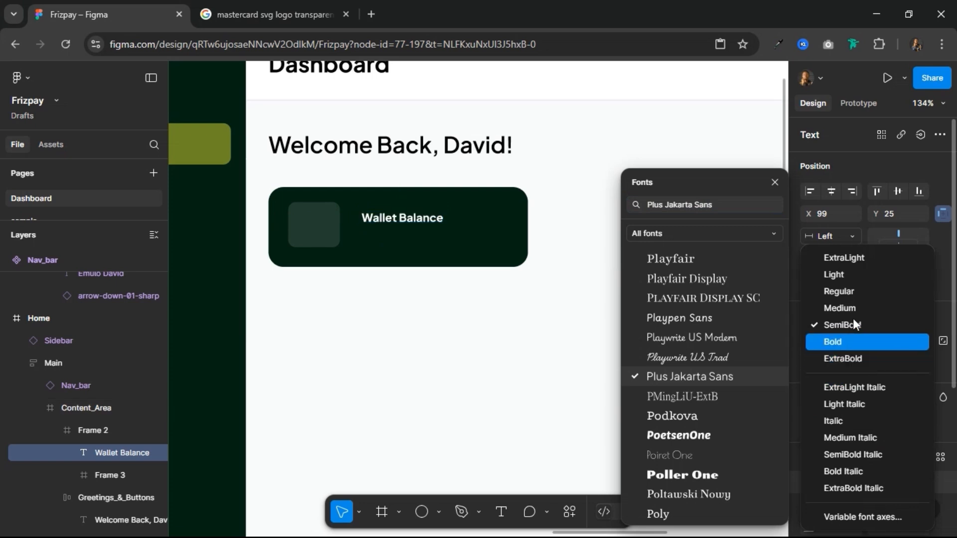
{"action": "left_click", "coordinate": [851, 294]}
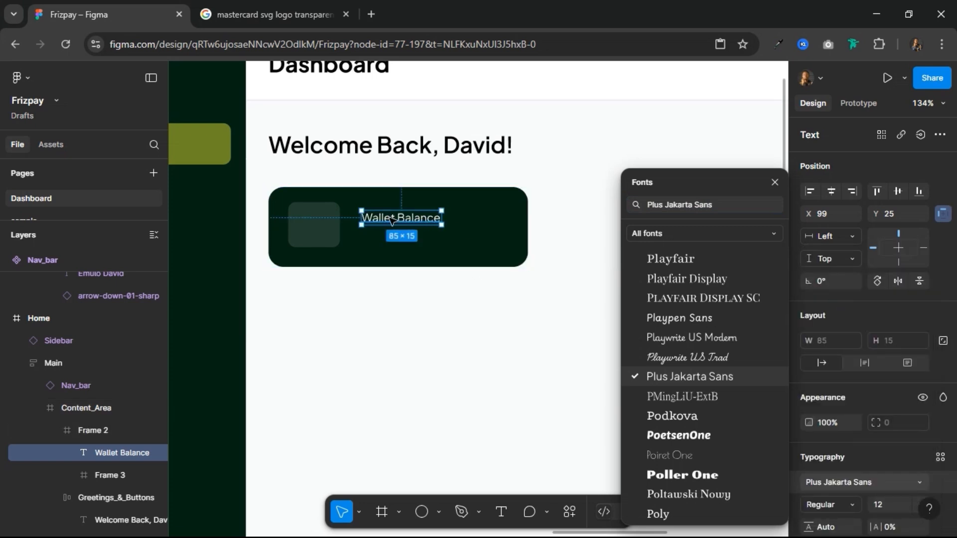
{"action": "left_click_drag", "start_coordinate": [384, 219], "coordinate": [371, 220]}
{"action": "left_click", "coordinate": [774, 183]}
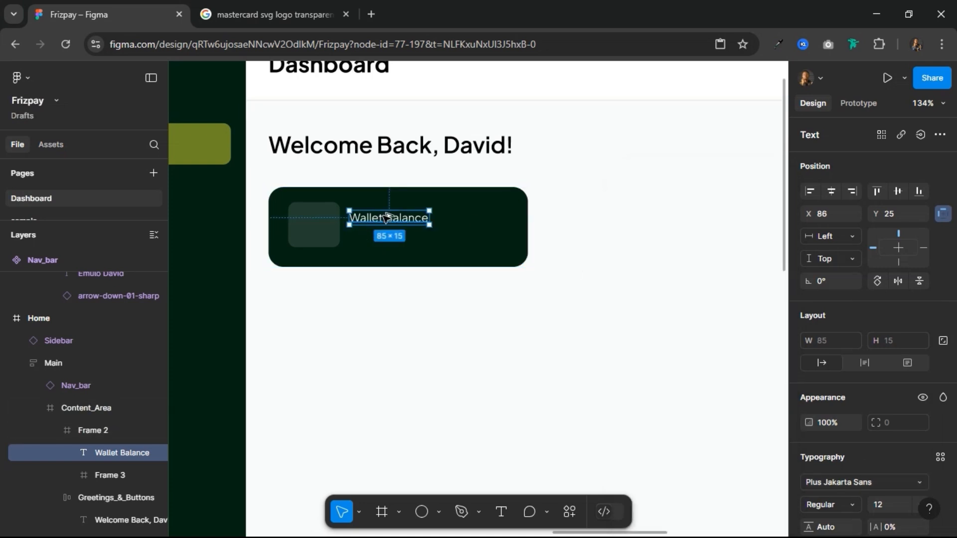
Step: Duplicate the Wallet Balance text just below itself and change the copy to "$4,390.51"
{"action": "left_click_drag", "start_coordinate": [387, 218], "coordinate": [389, 241]}
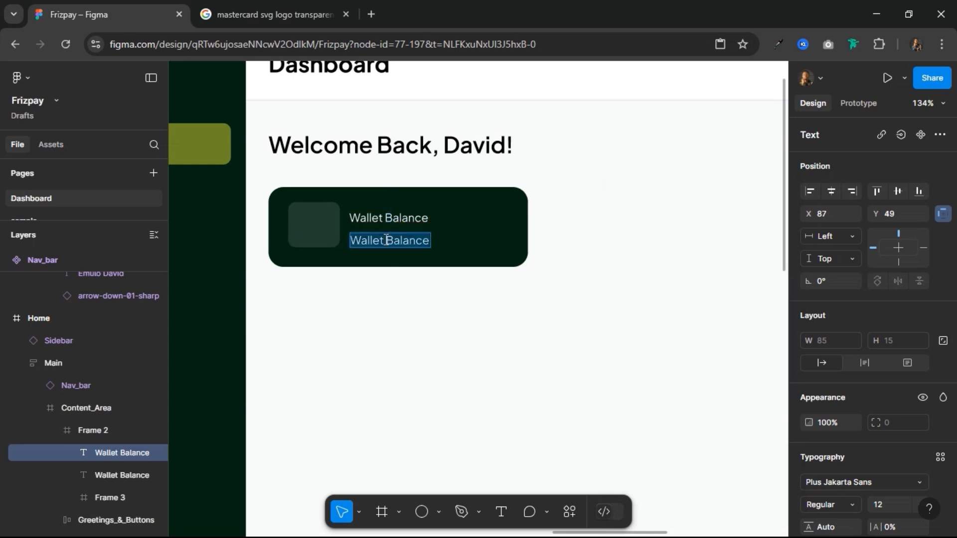
{"action": "type", "text": "$"}
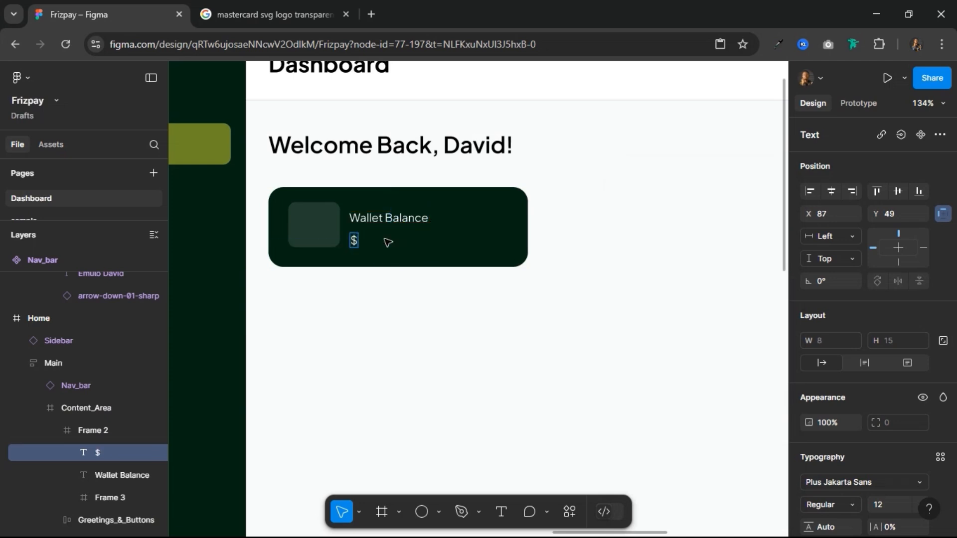
{"action": "type", "text": "4,390"}
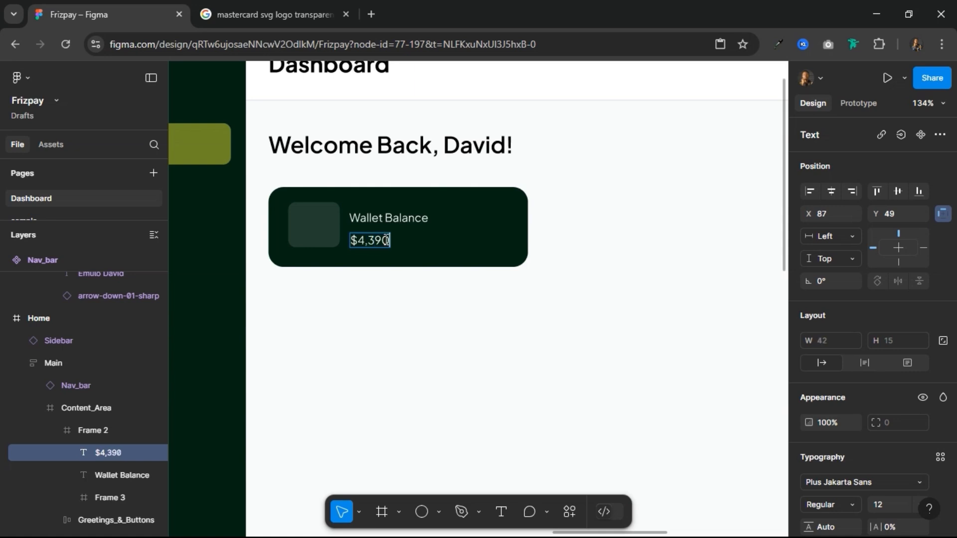
{"action": "type", "text": ".51"}
{"action": "key", "text": "Escape"}
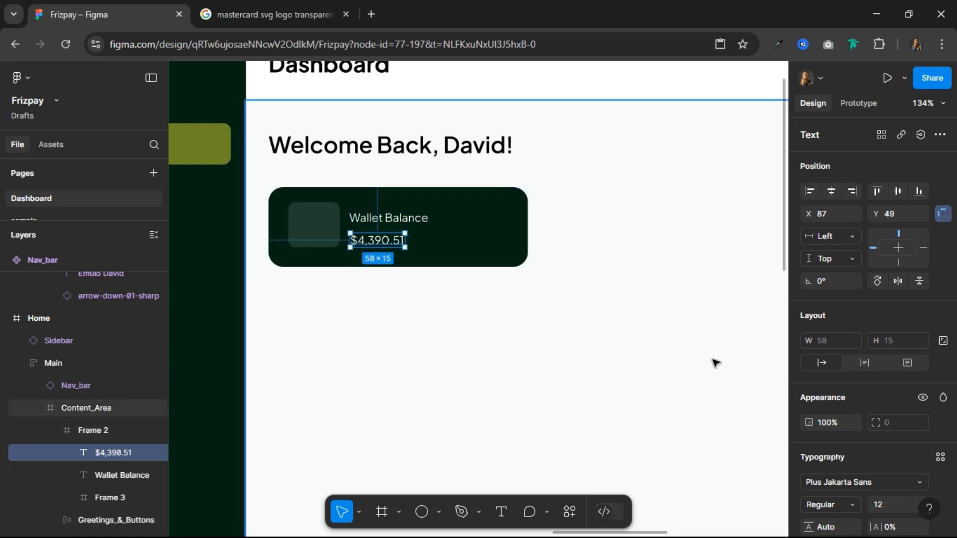
Step: Set the $4,390.51 amount to font size 20 in Bold weight
{"action": "scroll", "coordinate": [842, 444], "scroll_direction": "down", "scroll_amount": 3}
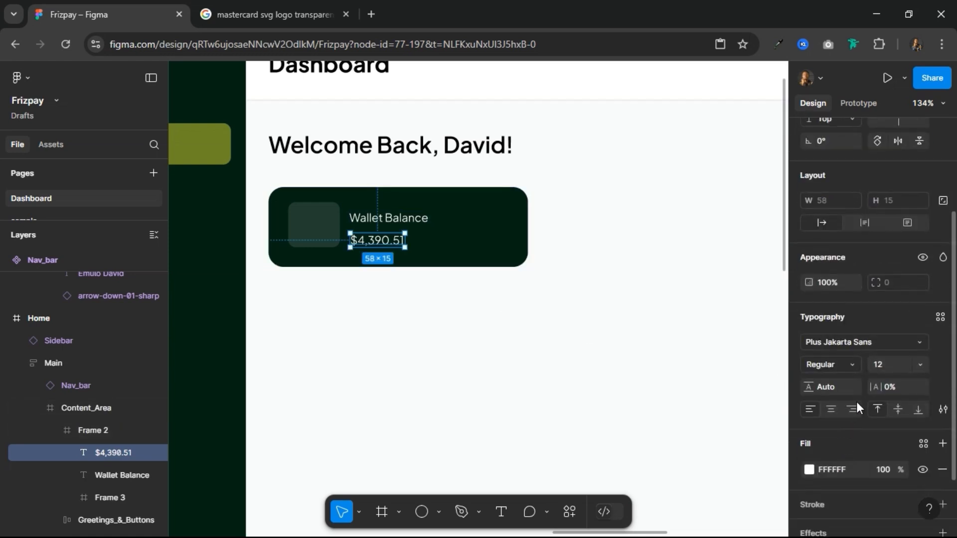
{"action": "left_click", "coordinate": [887, 362]}
{"action": "type", "text": "20"}
{"action": "key", "text": "Return"}
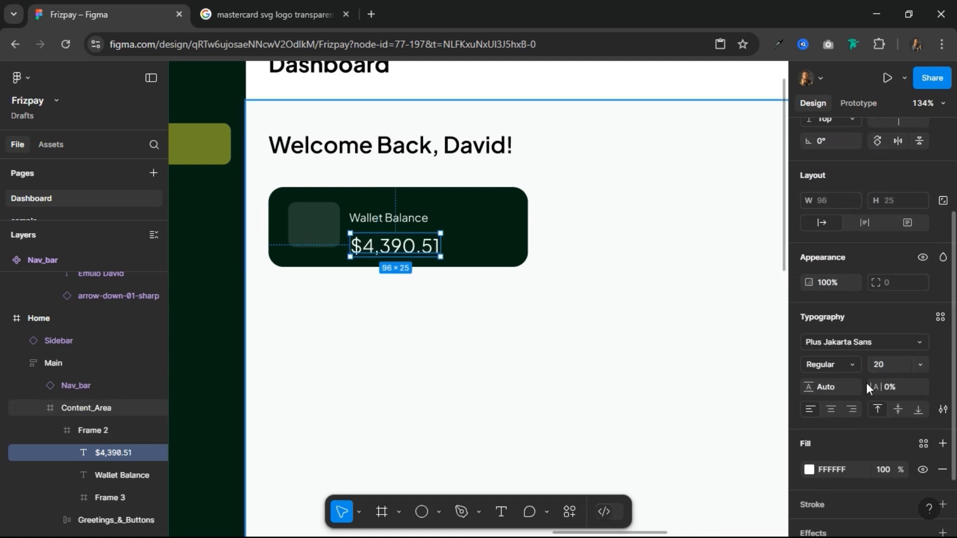
{"action": "left_click", "coordinate": [859, 360]}
{"action": "left_click", "coordinate": [856, 342]}
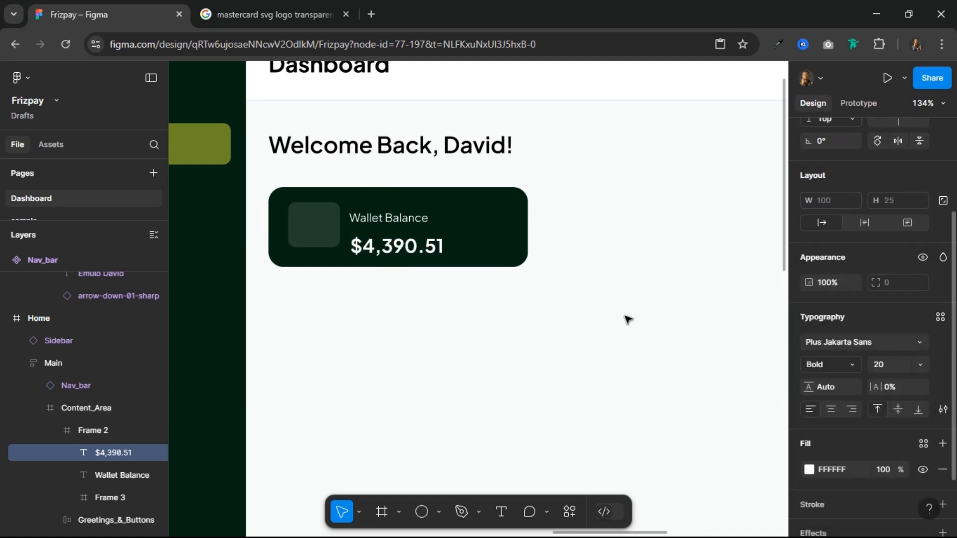
Step: Combine the Wallet Balance label and the amount in a vertical auto layout with a gap of 4
{"action": "left_click", "coordinate": [410, 220], "text": "shift"}
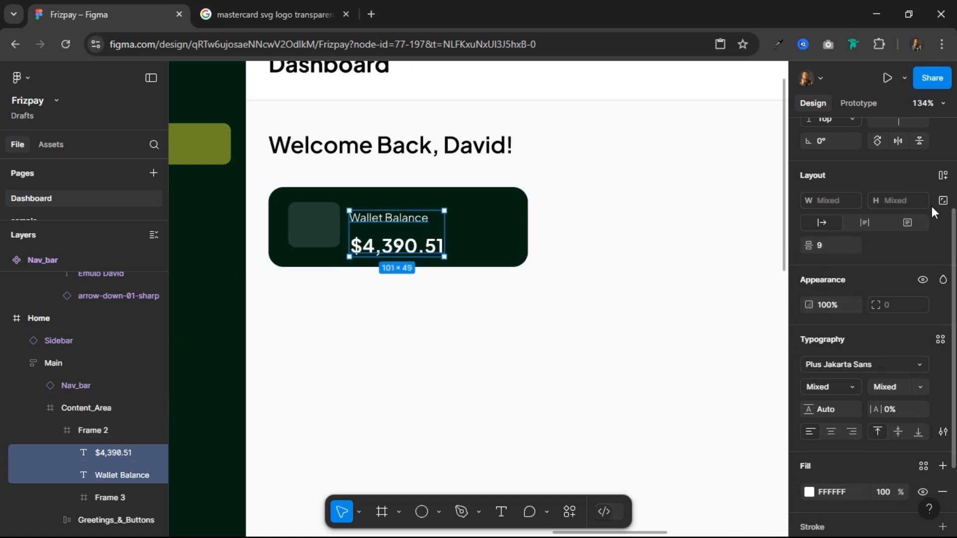
{"action": "left_click", "coordinate": [942, 316]}
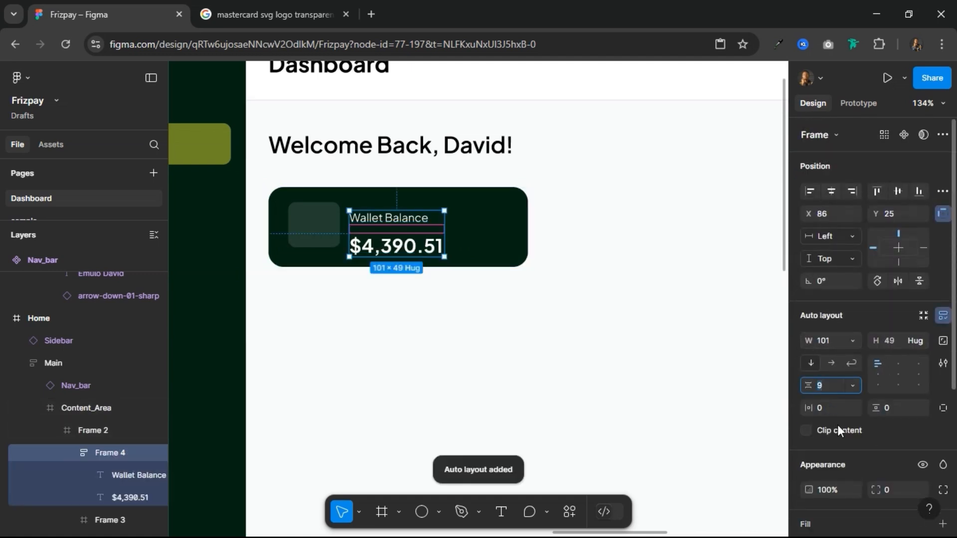
{"action": "type", "text": "8"}
{"action": "key", "text": "Return"}
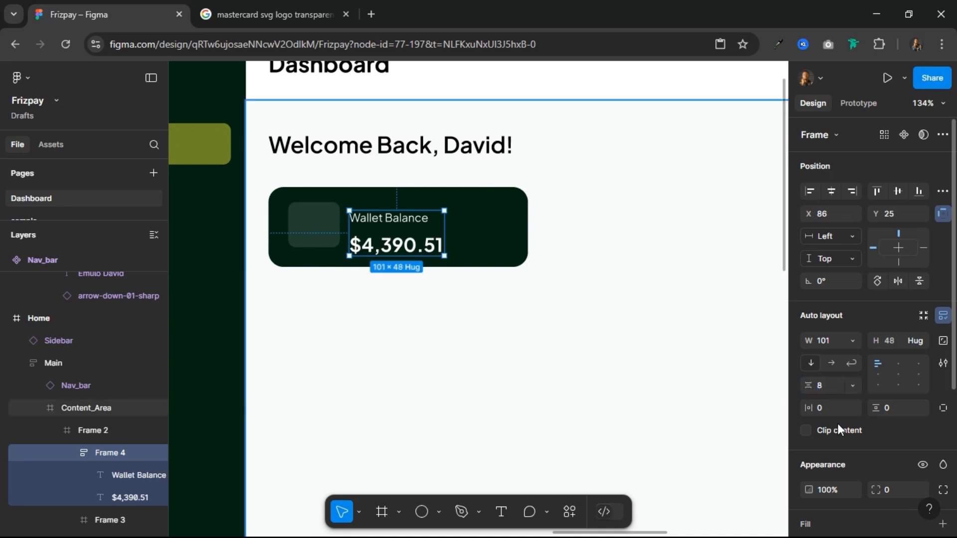
{"action": "left_click", "coordinate": [831, 388]}
{"action": "type", "text": "4"}
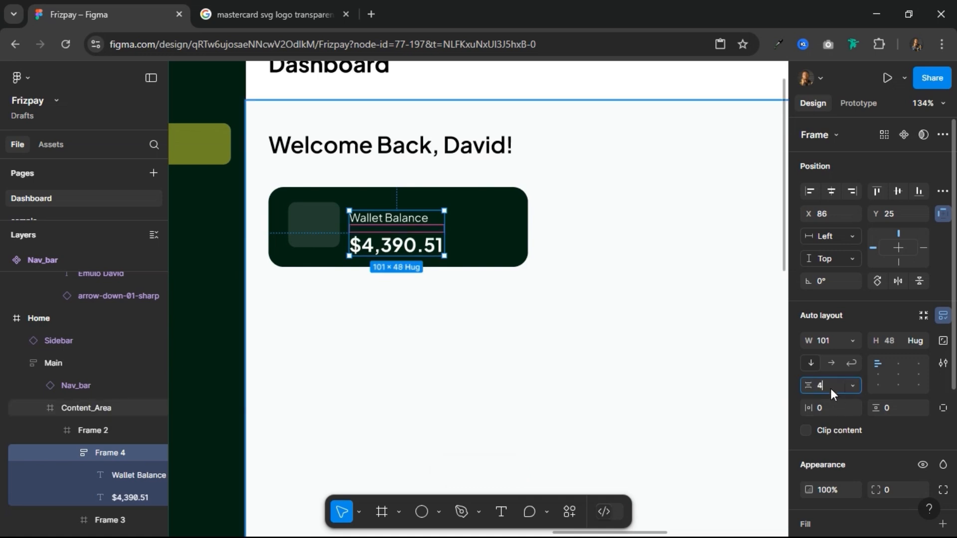
{"action": "key", "text": "Return"}
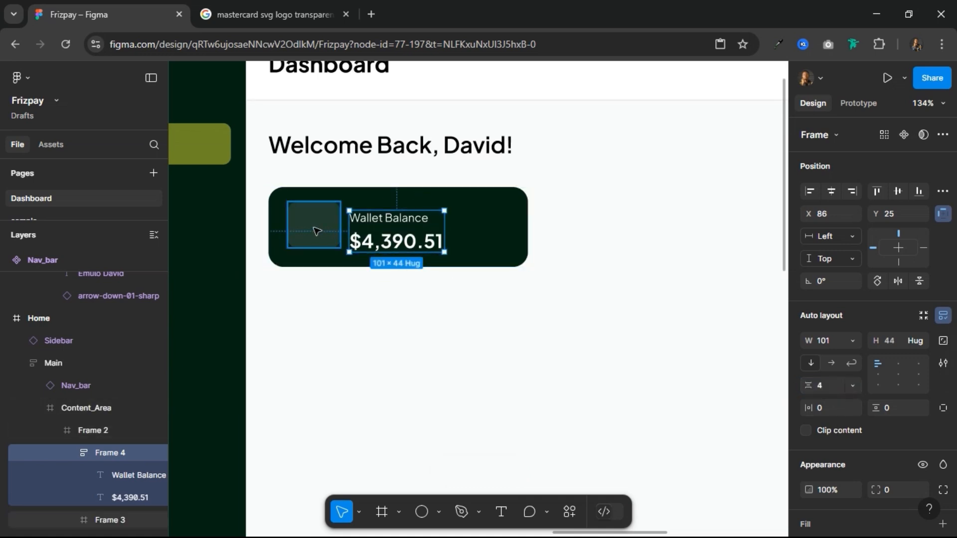
{"action": "left_click", "coordinate": [317, 231], "text": "shift"}
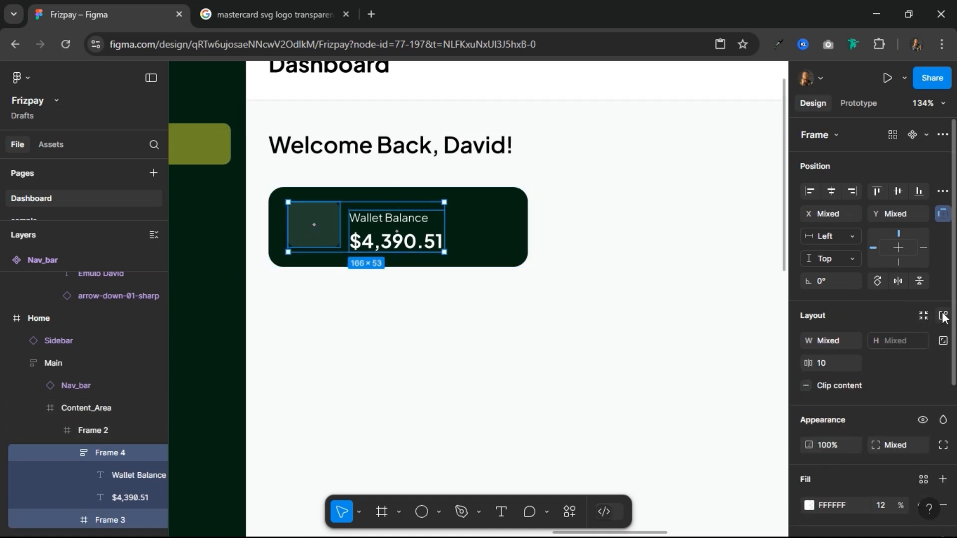
{"action": "key", "text": "ctrl+z"}
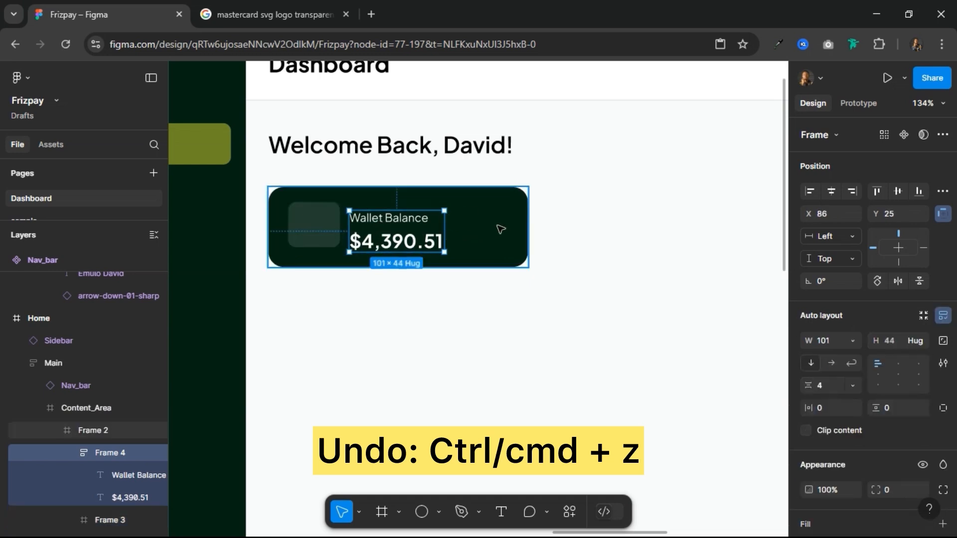
{"action": "key", "text": "ctrl+z"}
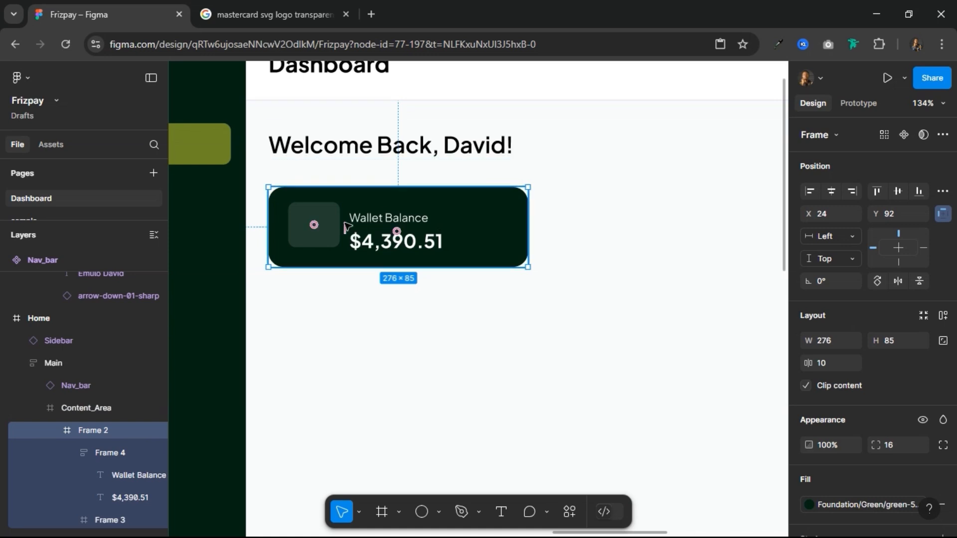
Step: Apply horizontal auto layout to the whole card containing the icon frame and the wallet balance texts
{"action": "left_click", "coordinate": [943, 317]}
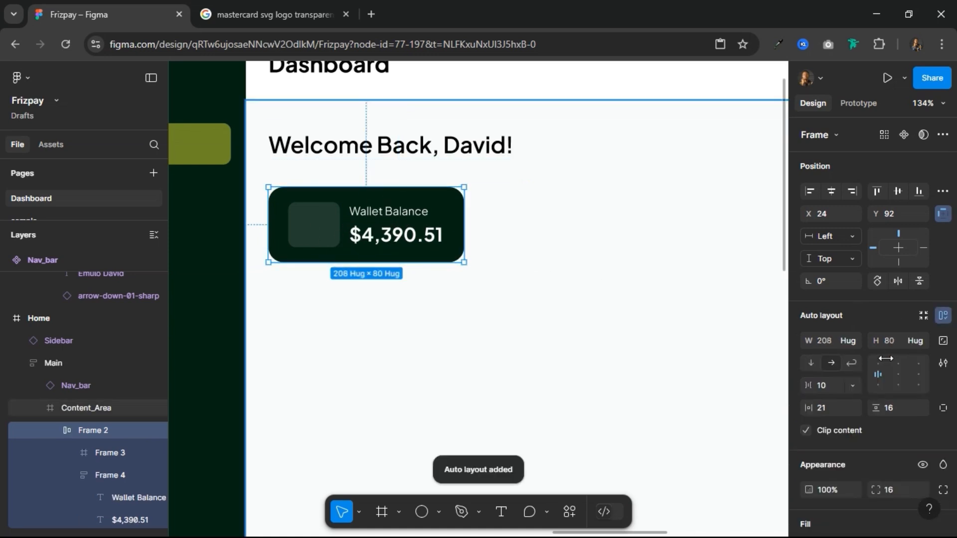
Step: Set the Wallet Balance card's item gap to 12 and widen the card to about 261
{"action": "left_click", "coordinate": [828, 387]}
{"action": "type", "text": "12"}
{"action": "key", "text": "Return"}
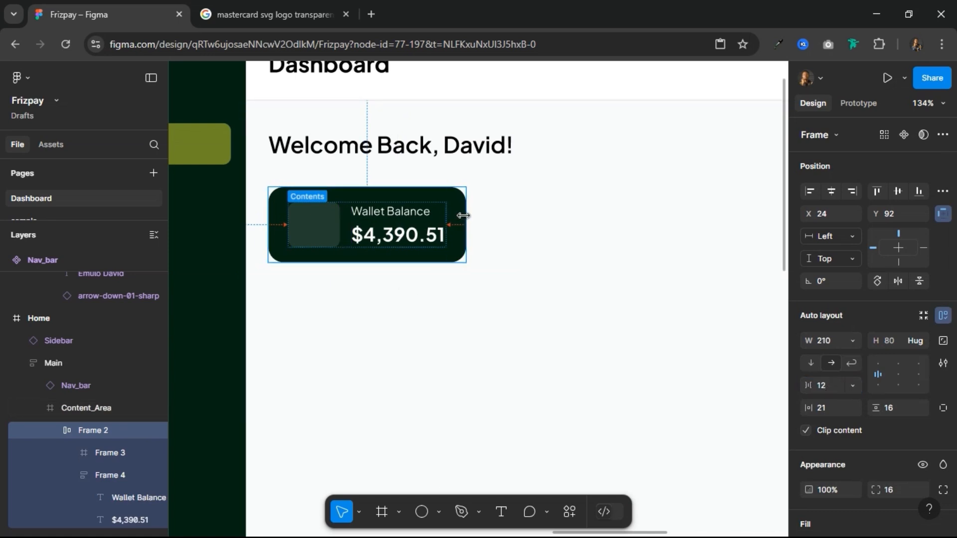
{"action": "left_click_drag", "start_coordinate": [464, 215], "coordinate": [514, 217]}
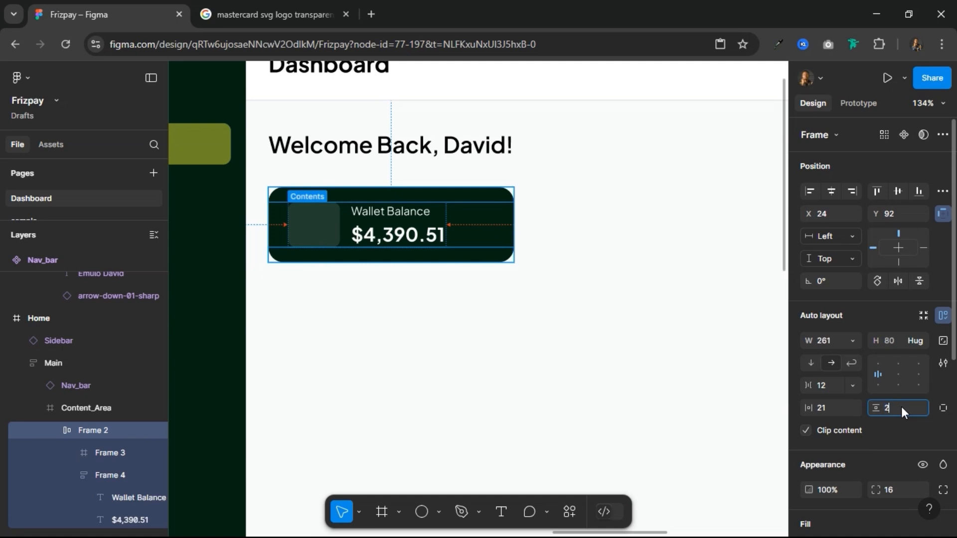
Step: Set both the vertical and horizontal padding of the Wallet Balance card to 20
{"action": "type", "text": "0"}
{"action": "key", "text": "Return"}
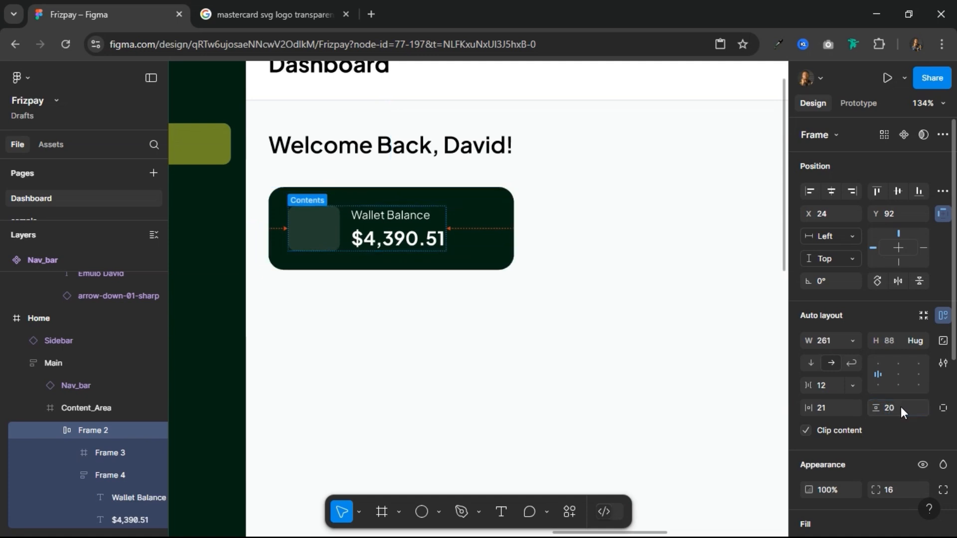
{"action": "left_click", "coordinate": [832, 408]}
{"action": "type", "text": "20"}
{"action": "key", "text": "Return"}
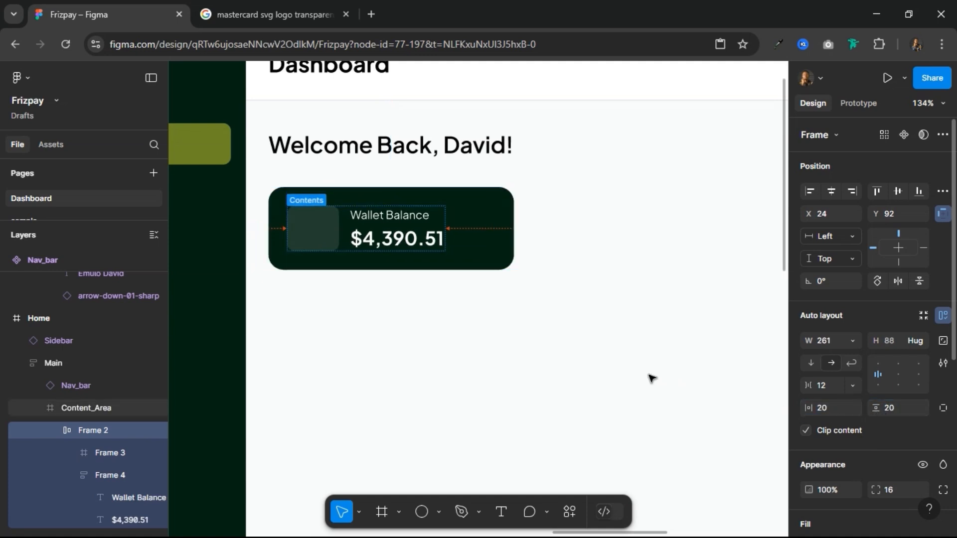
Step: Copy the wallet icon from the Components frame and paste it into the Wallet Balance card's icon frame
{"action": "left_click", "coordinate": [301, 227]}
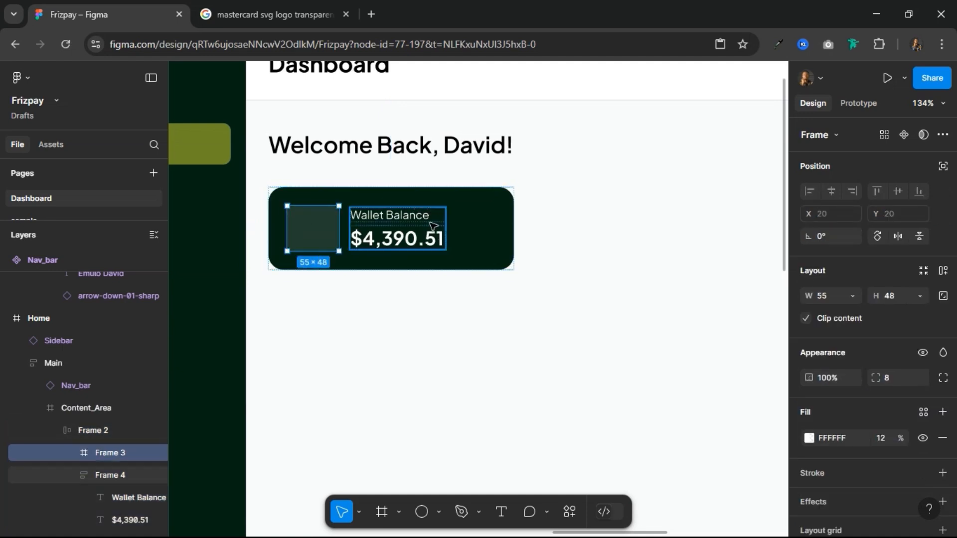
{"action": "key", "text": "alt"}
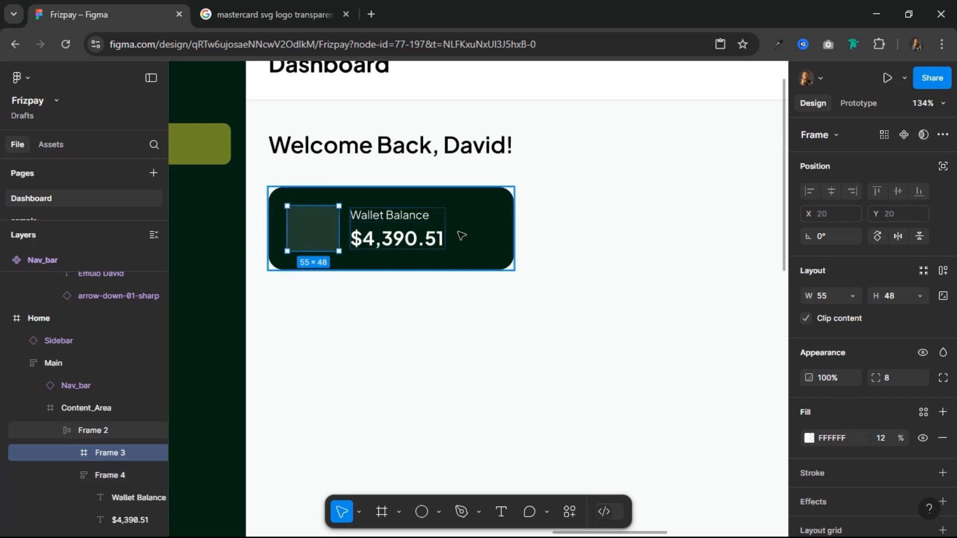
{"action": "left_click", "coordinate": [485, 222]}
{"action": "key", "text": "minus"}
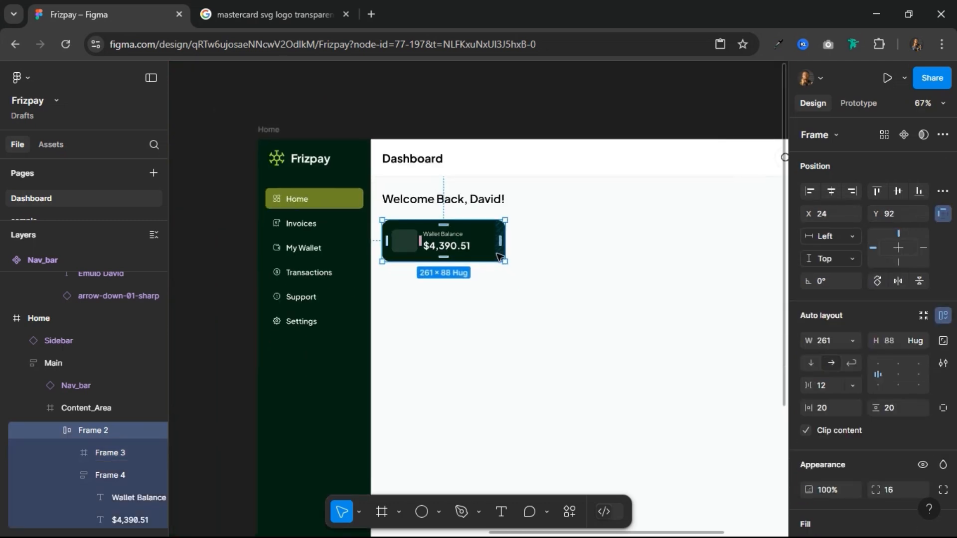
{"action": "scroll", "coordinate": [499, 257], "scroll_direction": "down", "scroll_amount": 2}
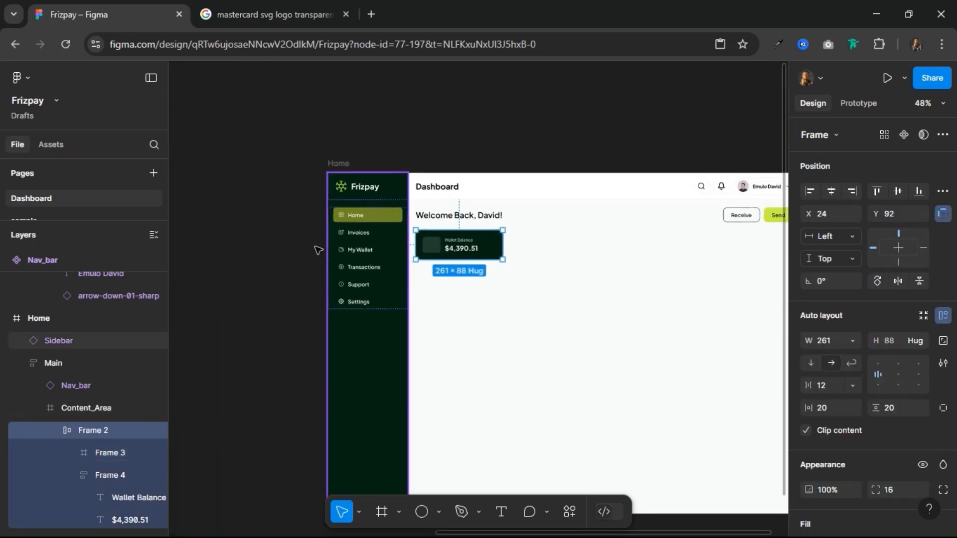
{"action": "left_click", "coordinate": [296, 239]}
{"action": "left_click_drag", "start_coordinate": [296, 239], "coordinate": [507, 252]}
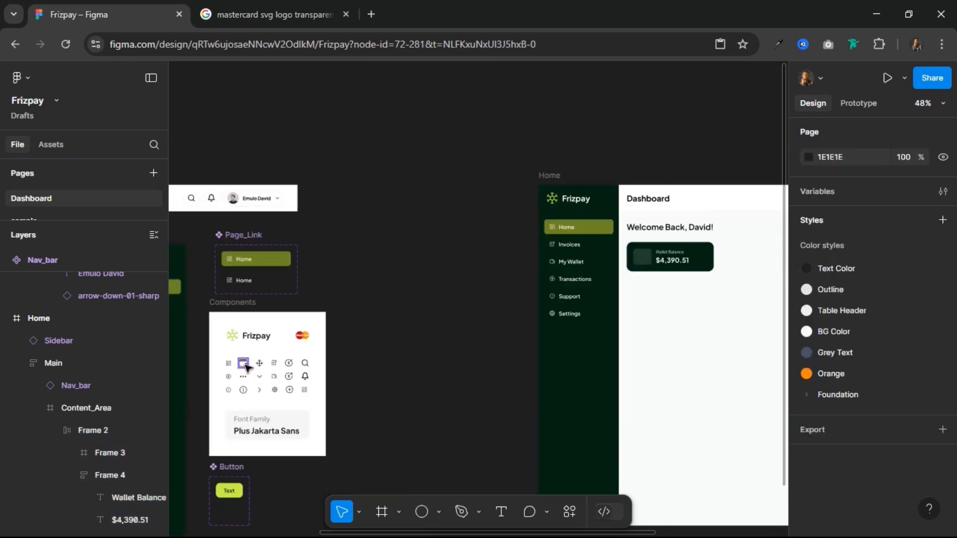
{"action": "left_click", "coordinate": [246, 367]}
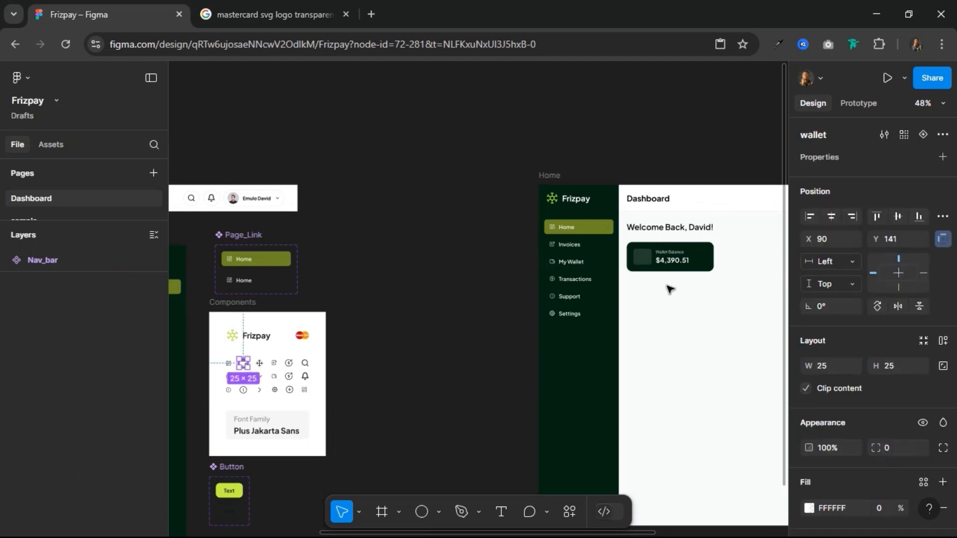
{"action": "scroll", "coordinate": [712, 264], "scroll_direction": "up", "scroll_amount": 10}
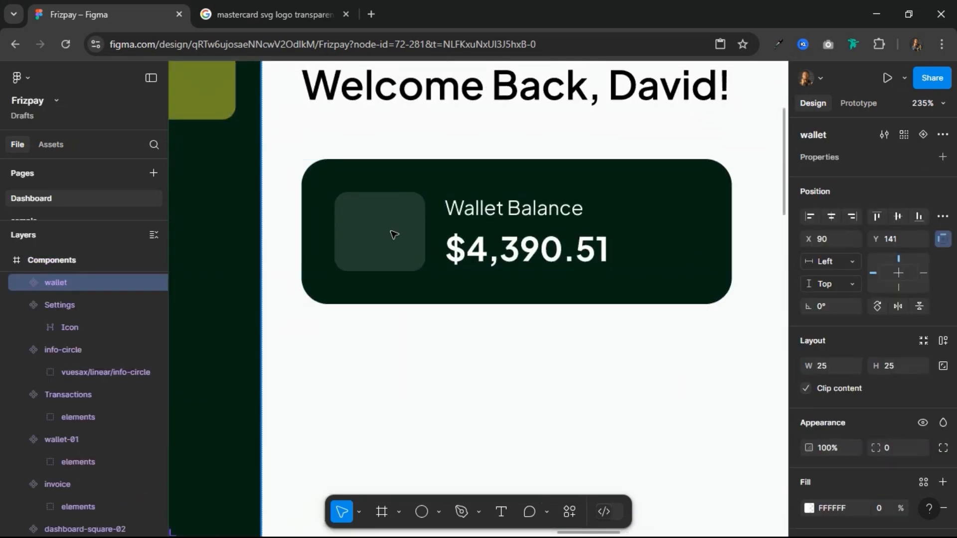
{"action": "left_click", "coordinate": [394, 235]}
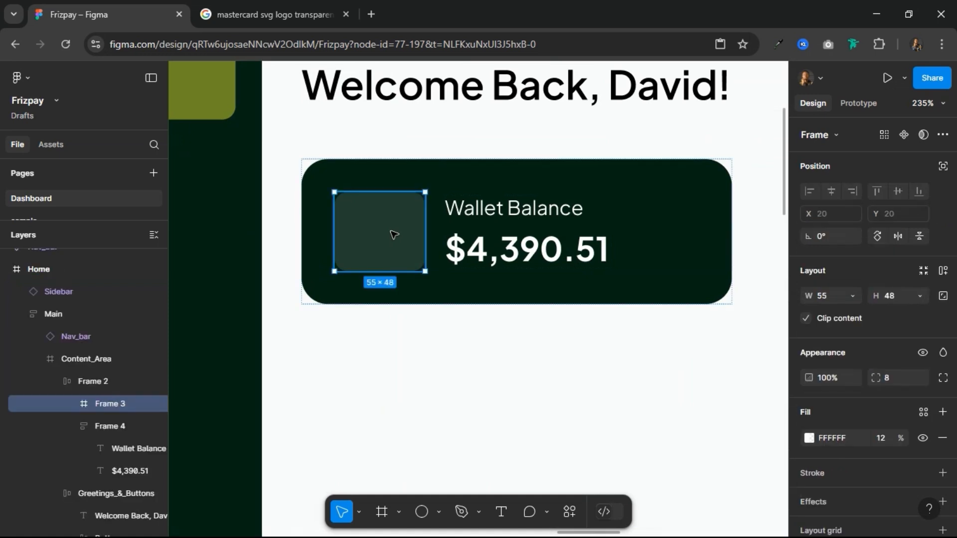
{"action": "key", "text": "ctrl+v"}
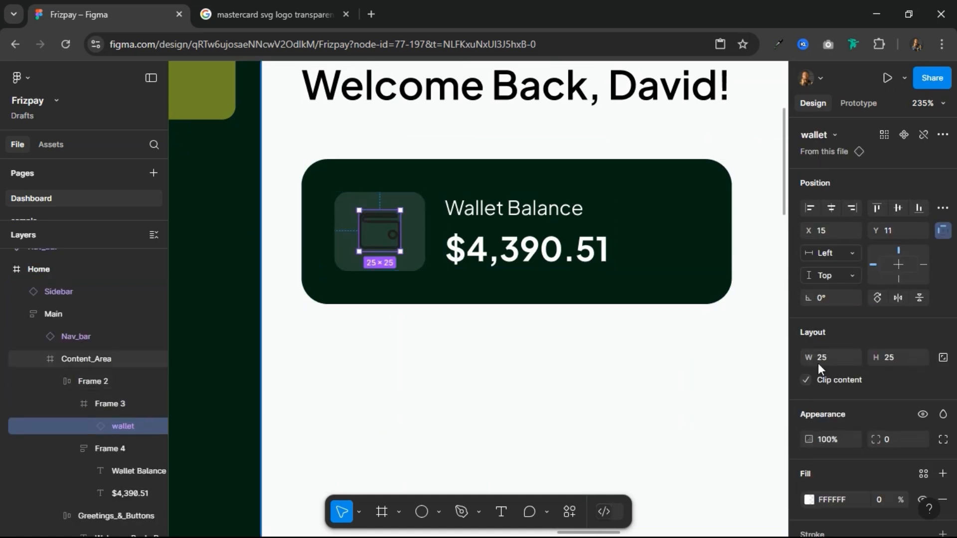
Step: Try the yellow-50 style as the wallet icon's background fill and undo it
{"action": "scroll", "coordinate": [856, 389], "scroll_direction": "down", "scroll_amount": 4}
{"action": "left_click", "coordinate": [923, 267]}
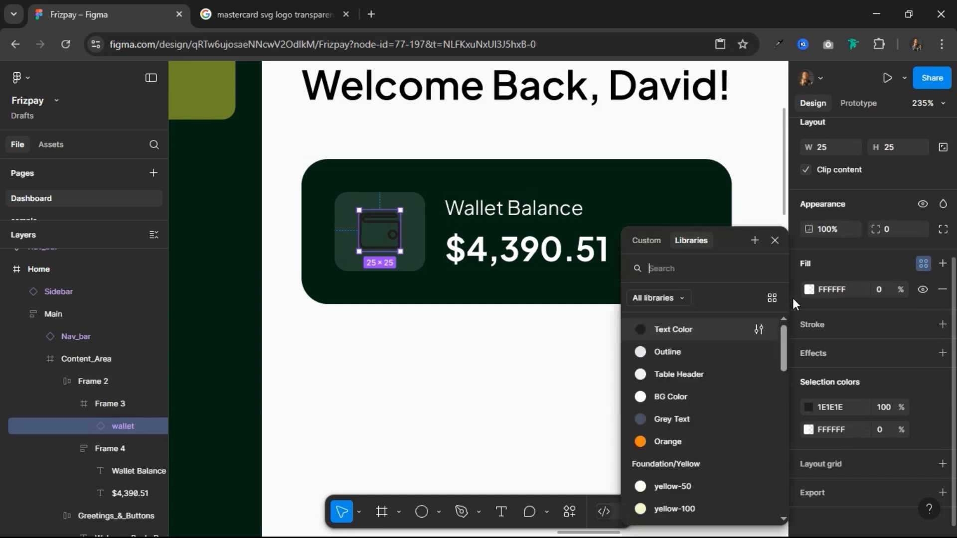
{"action": "left_click", "coordinate": [706, 489]}
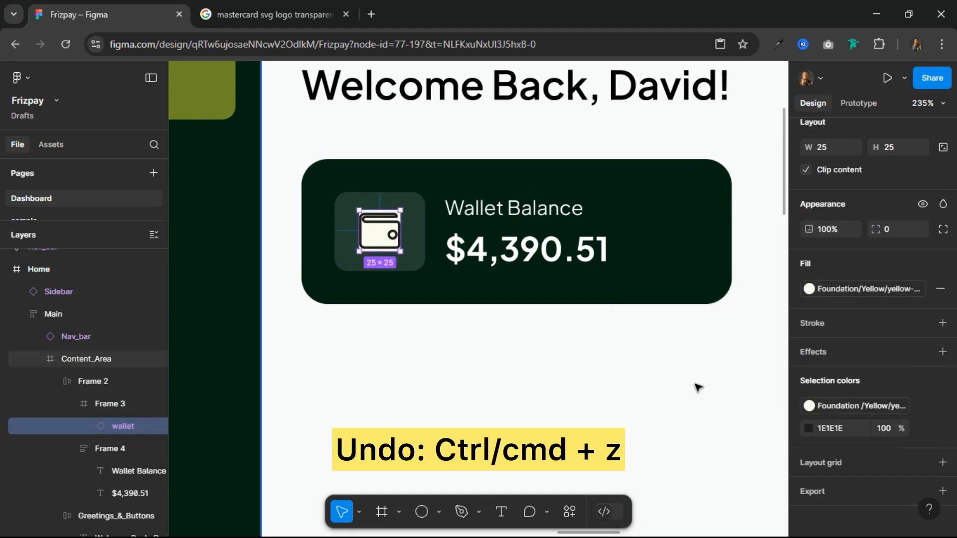
{"action": "key", "text": "ctrl+z"}
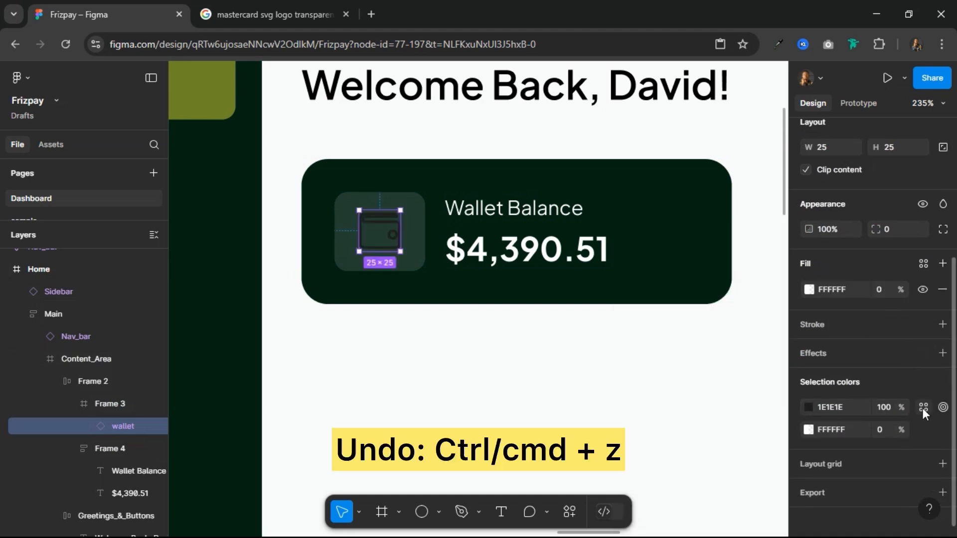
Step: Recolor the wallet icon's dark lines with the yellow-50 style and center the icon within its frame
{"action": "left_click", "coordinate": [923, 408]}
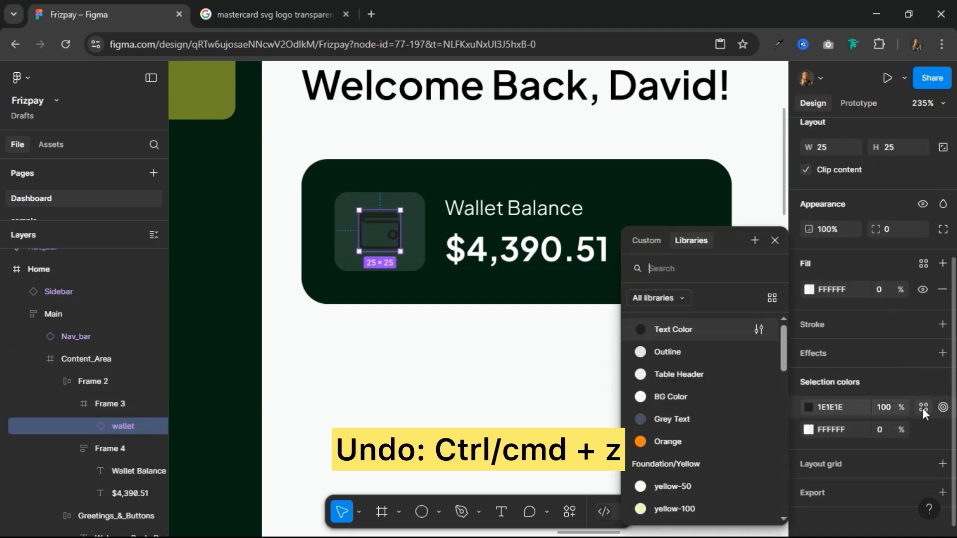
{"action": "left_click", "coordinate": [681, 486]}
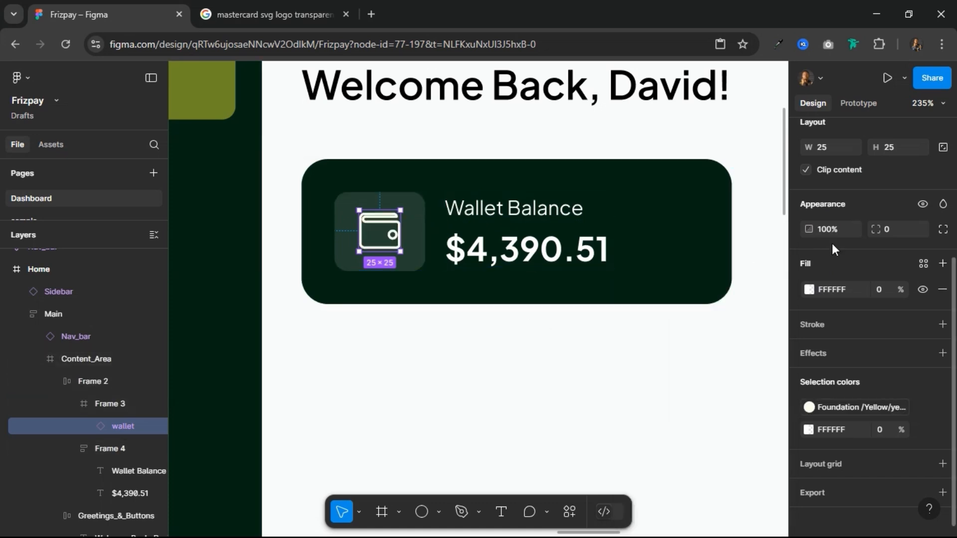
{"action": "scroll", "coordinate": [832, 243], "scroll_direction": "up", "scroll_amount": 4}
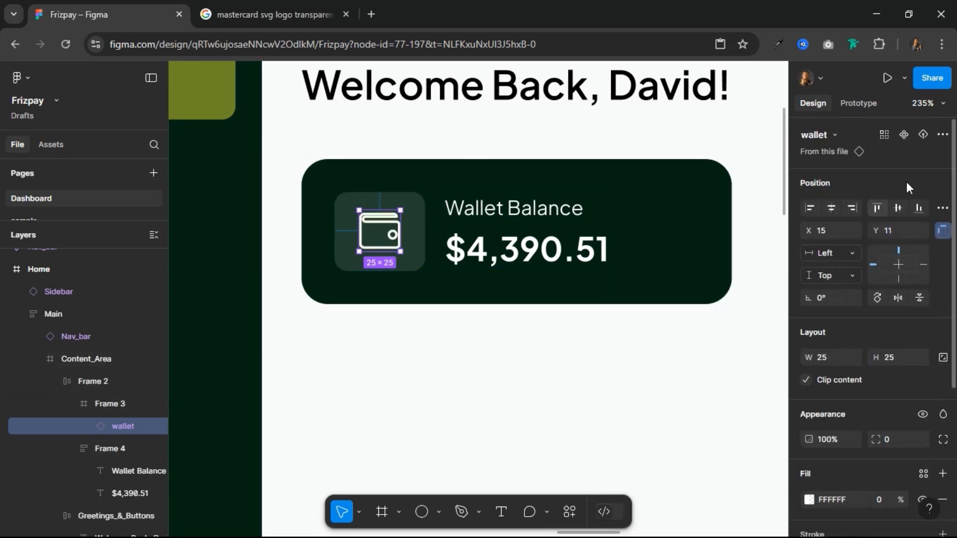
{"action": "left_click", "coordinate": [833, 210]}
{"action": "scroll", "coordinate": [555, 276], "scroll_direction": "down", "scroll_amount": 5}
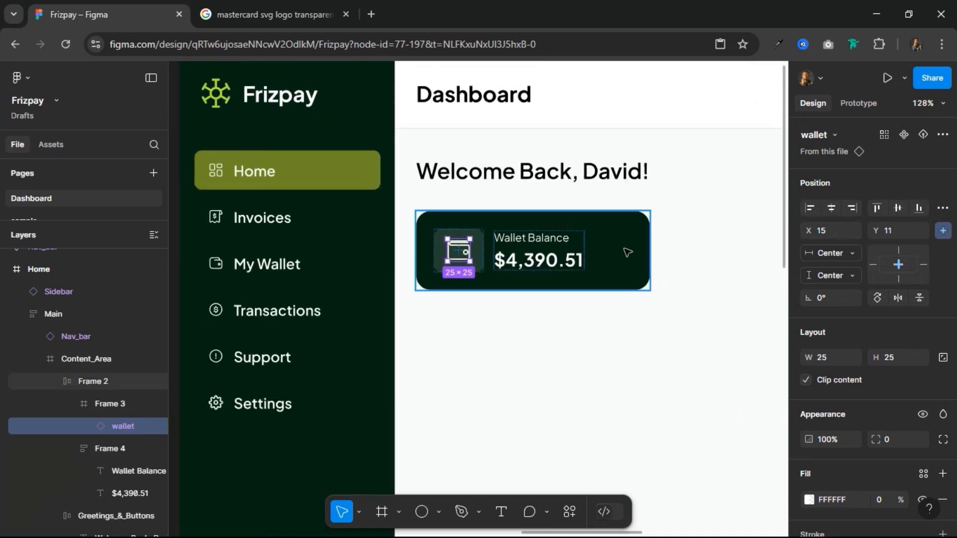
Step: Duplicate the Wallet Balance card beside the original on its right, with a spacing of 16 between them
{"action": "left_click", "coordinate": [627, 252]}
{"action": "scroll", "coordinate": [615, 320], "scroll_direction": "down", "scroll_amount": 4}
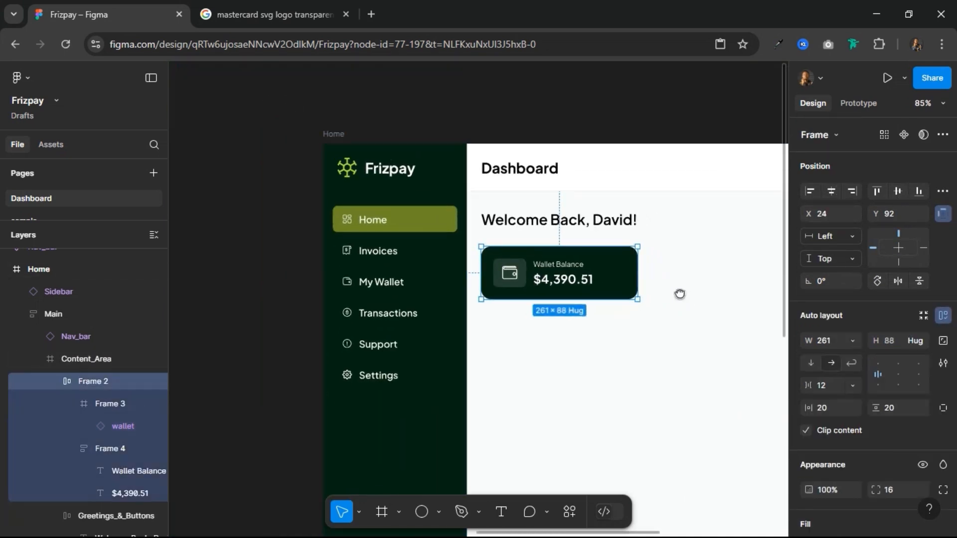
{"action": "left_click_drag", "start_coordinate": [680, 294], "coordinate": [487, 307]}
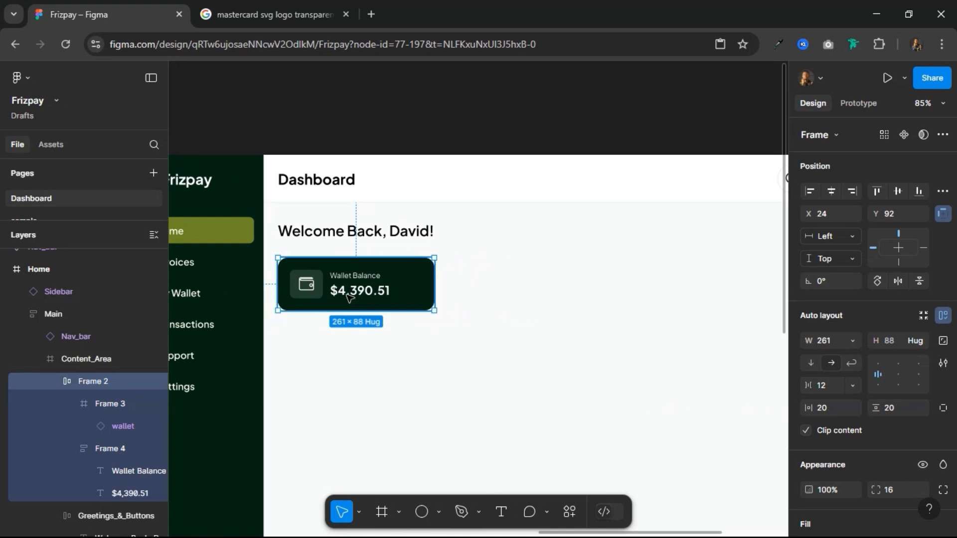
{"action": "left_click_drag", "start_coordinate": [359, 287], "coordinate": [485, 284]}
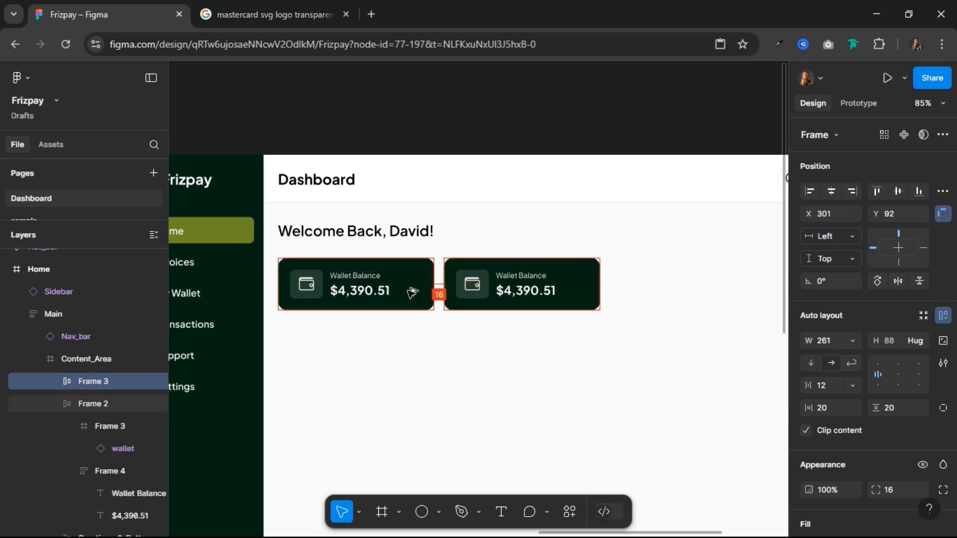
{"action": "key", "text": "Right"}
{"action": "key", "text": "Right"}
Step: Detach the green fill style from the duplicated card and set its fill to FFFFFF
{"action": "scroll", "coordinate": [594, 285], "scroll_direction": "up", "scroll_amount": 5}
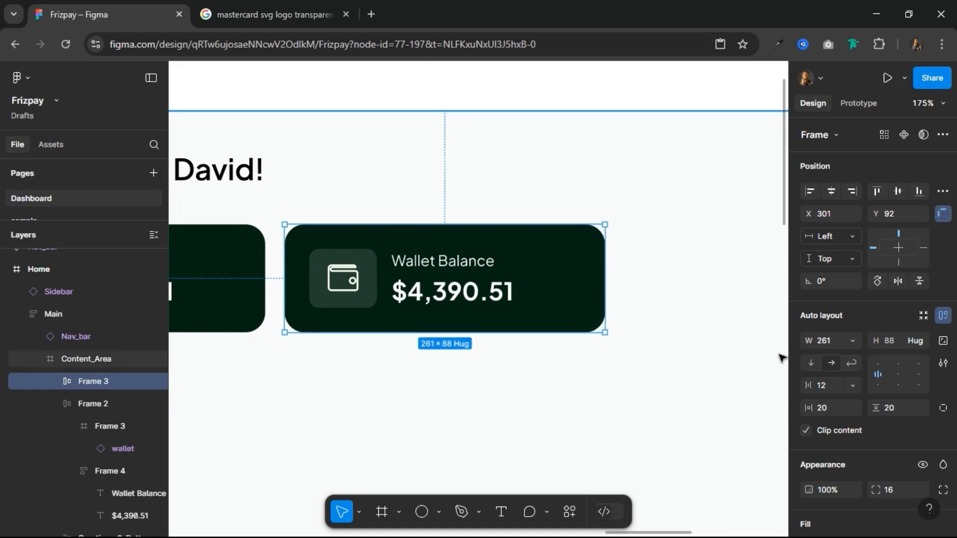
{"action": "scroll", "coordinate": [877, 476], "scroll_direction": "down", "scroll_amount": 3}
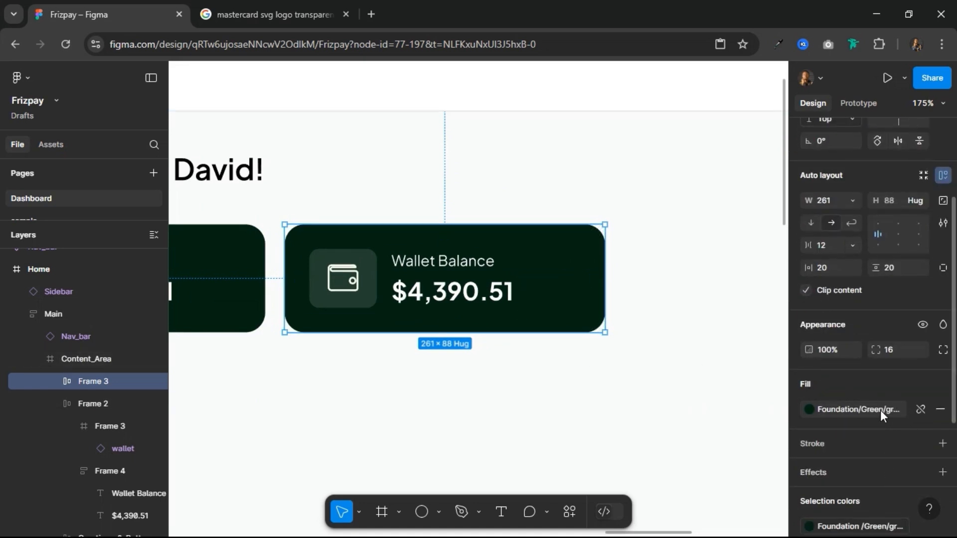
{"action": "left_click", "coordinate": [921, 409]}
{"action": "left_click", "coordinate": [847, 410]}
{"action": "type", "text": "f"}
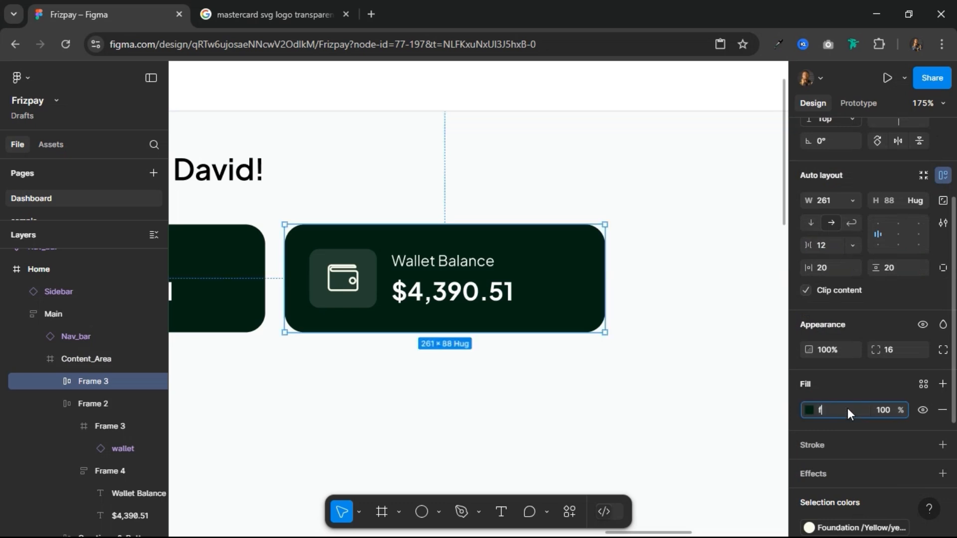
{"action": "key", "text": "Return"}
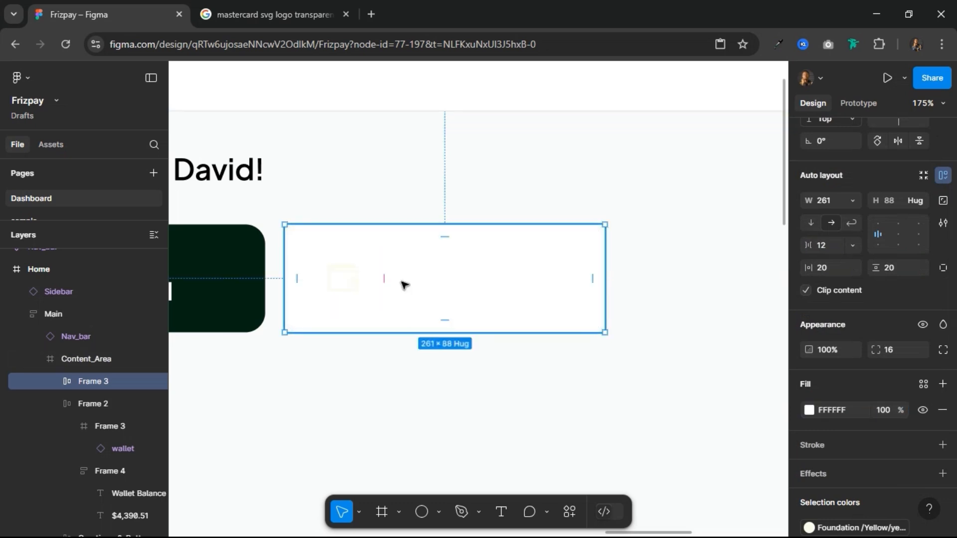
Step: Apply the Text Color style to the label and amount in the duplicated card
{"action": "left_click", "coordinate": [408, 293]}
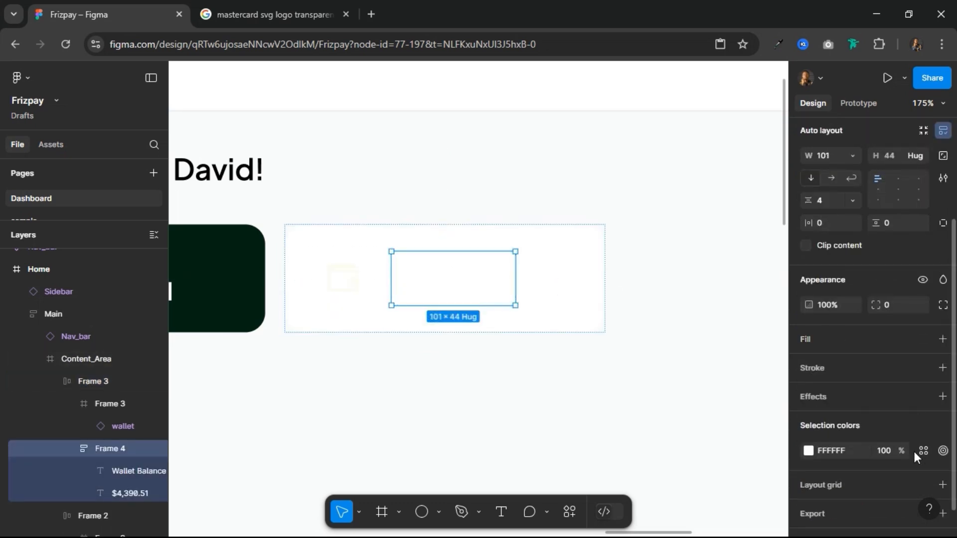
{"action": "left_click", "coordinate": [922, 452]}
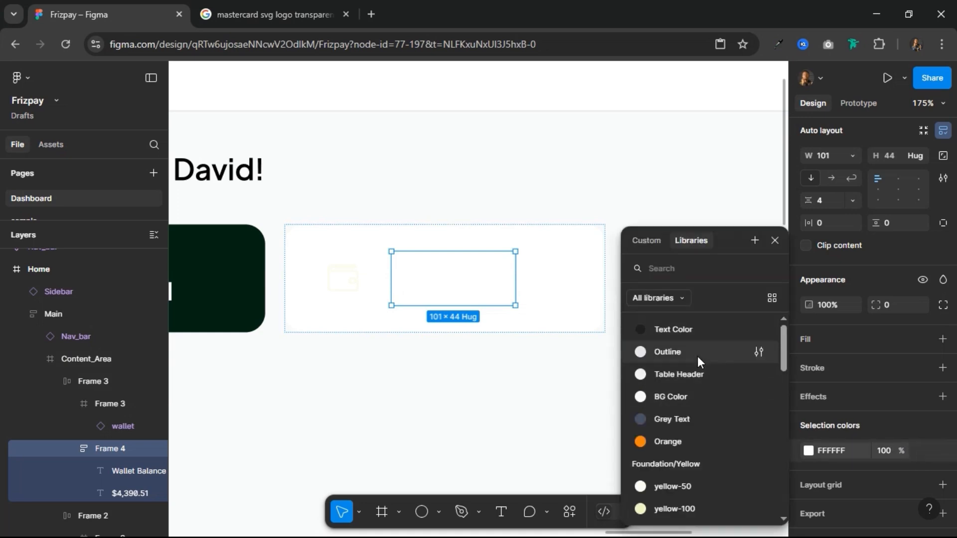
{"action": "left_click", "coordinate": [692, 334]}
Step: Fill the duplicated card's icon frame with the green-500 style
{"action": "left_click", "coordinate": [352, 279]}
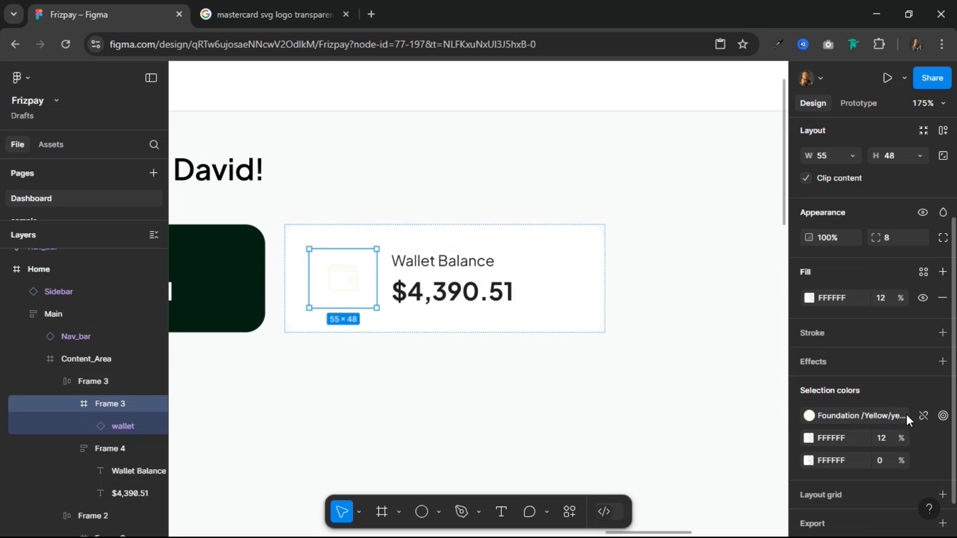
{"action": "left_click", "coordinate": [923, 272]}
{"action": "scroll", "coordinate": [687, 437], "scroll_direction": "down", "scroll_amount": 3}
{"action": "scroll", "coordinate": [685, 438], "scroll_direction": "down", "scroll_amount": 8}
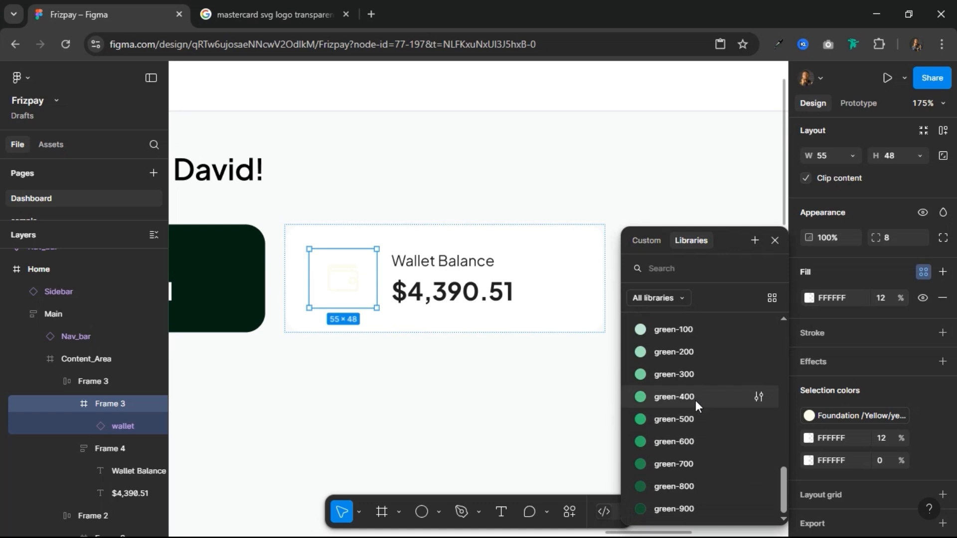
{"action": "left_click", "coordinate": [690, 417]}
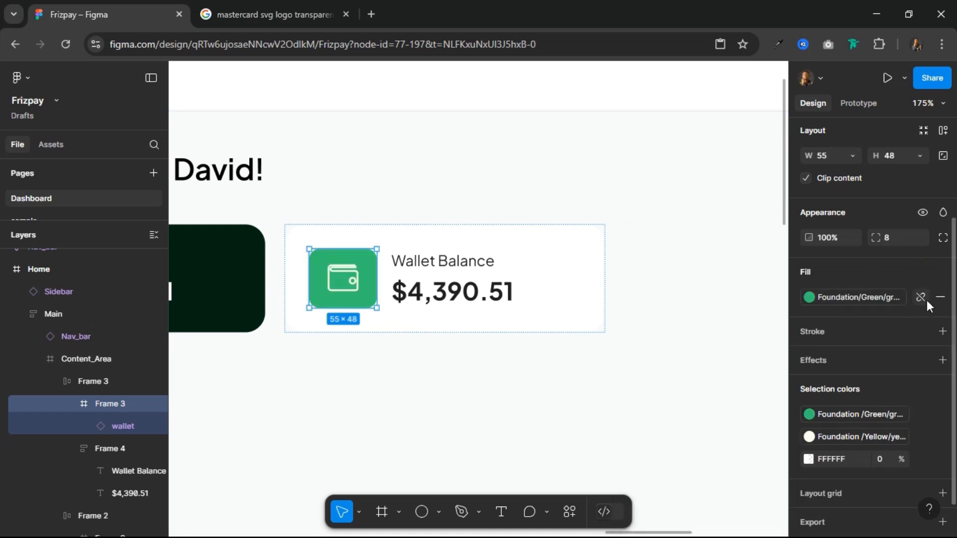
Step: Detach the green style from the icon frame's fill and set its opacity to 12%
{"action": "left_click", "coordinate": [920, 297]}
{"action": "left_click", "coordinate": [889, 302]}
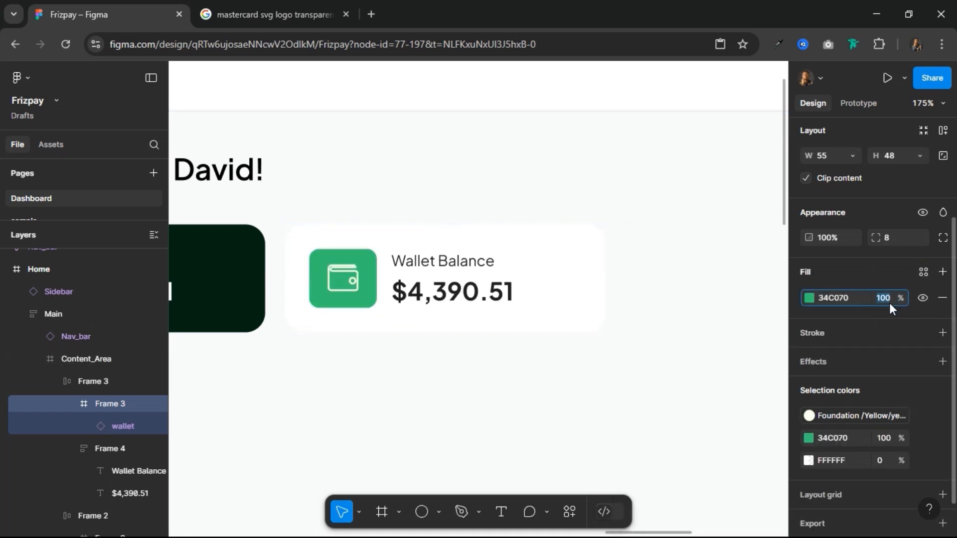
{"action": "type", "text": "12"}
{"action": "key", "text": "Return"}
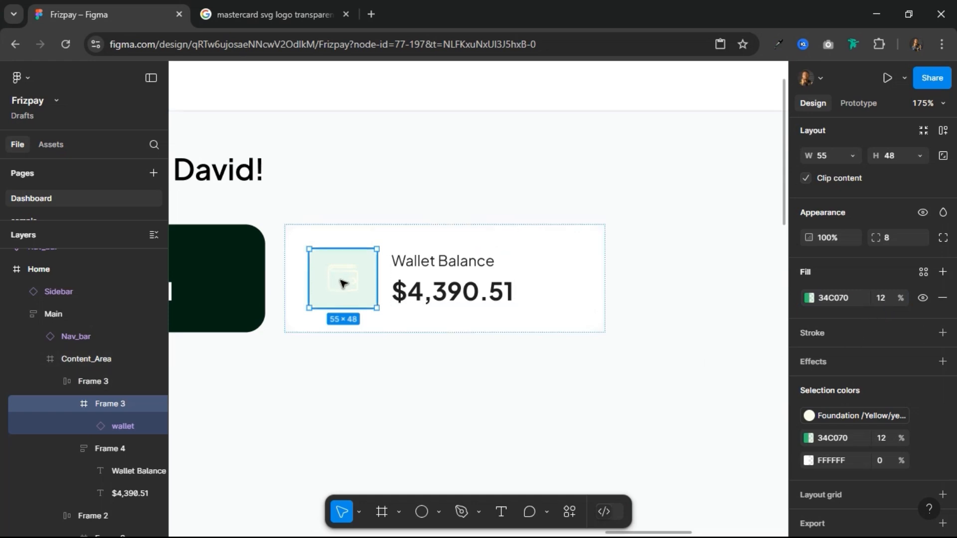
Step: Recolor the wallet icon in the white duplicated card with the green-400 style
{"action": "double_click", "coordinate": [354, 275]}
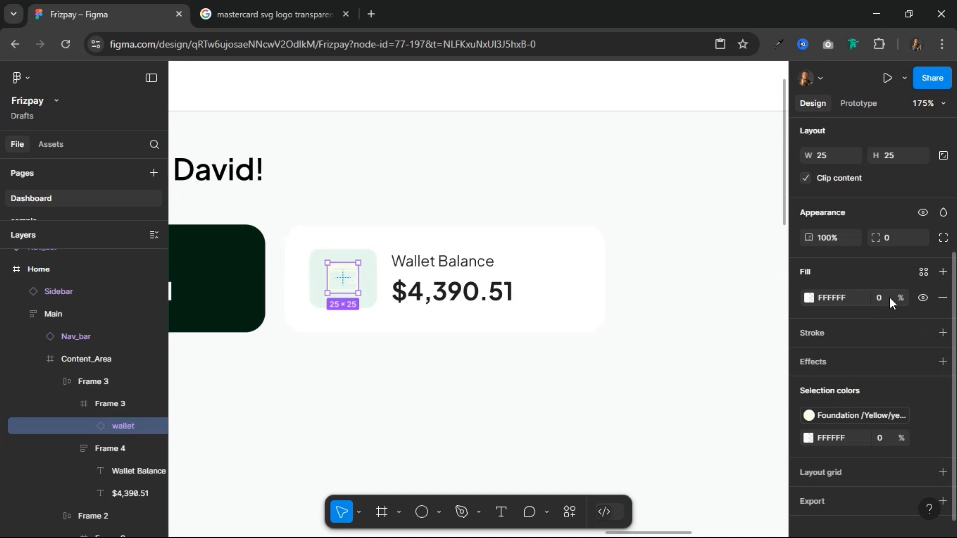
{"action": "left_click", "coordinate": [923, 271]}
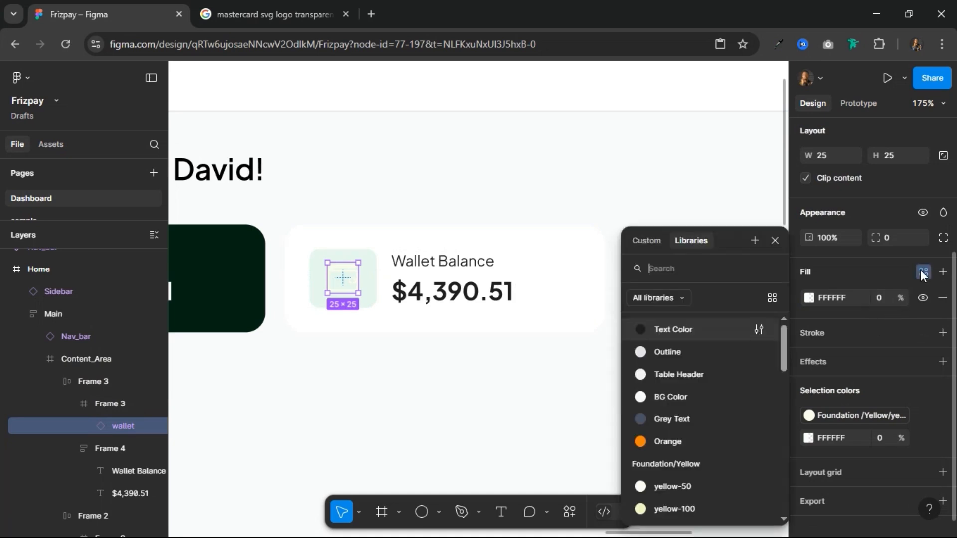
{"action": "left_click", "coordinate": [923, 272]}
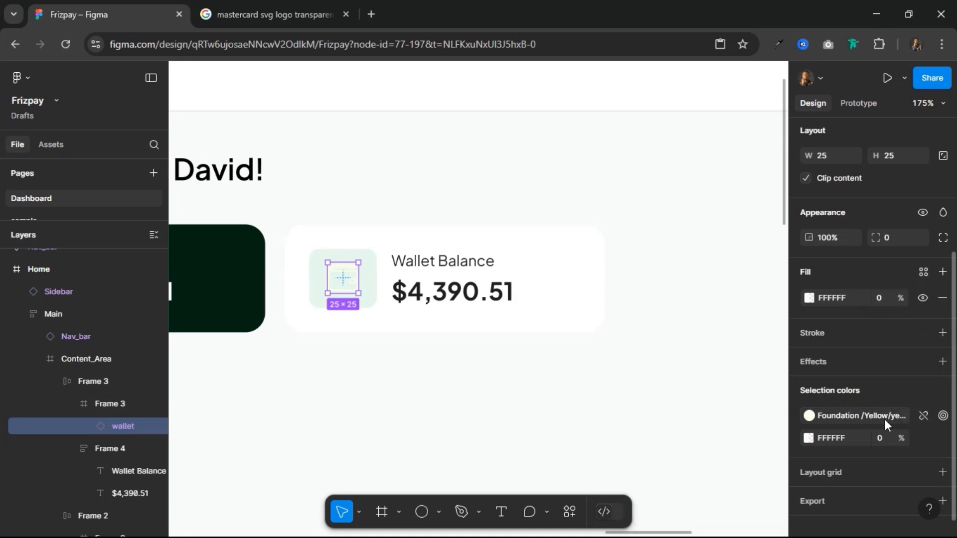
{"action": "left_click", "coordinate": [884, 419]}
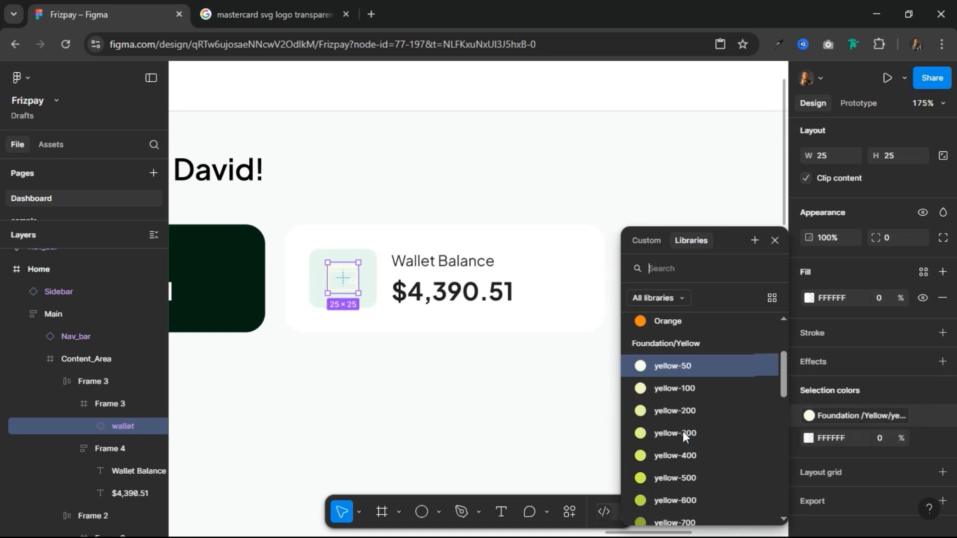
{"action": "scroll", "coordinate": [683, 432], "scroll_direction": "down", "scroll_amount": 10}
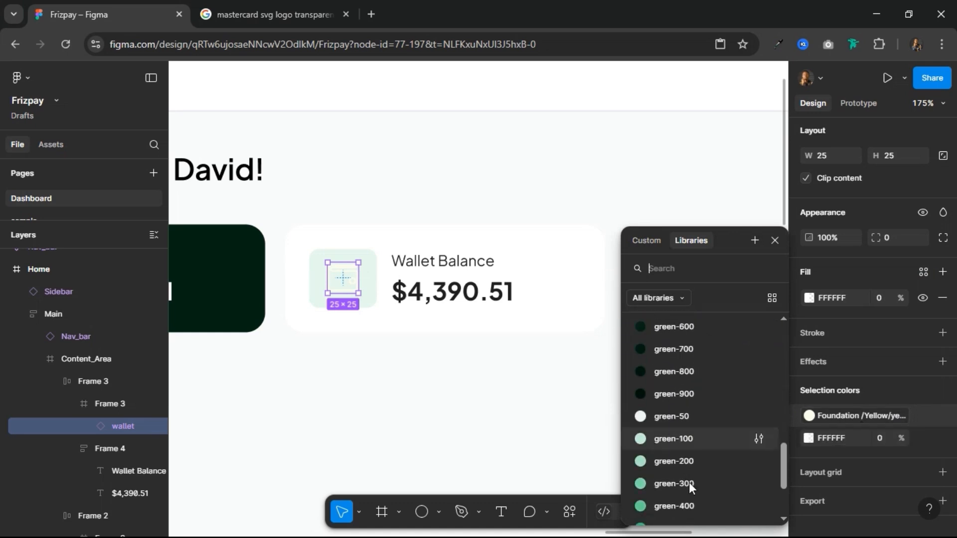
{"action": "left_click", "coordinate": [689, 501]}
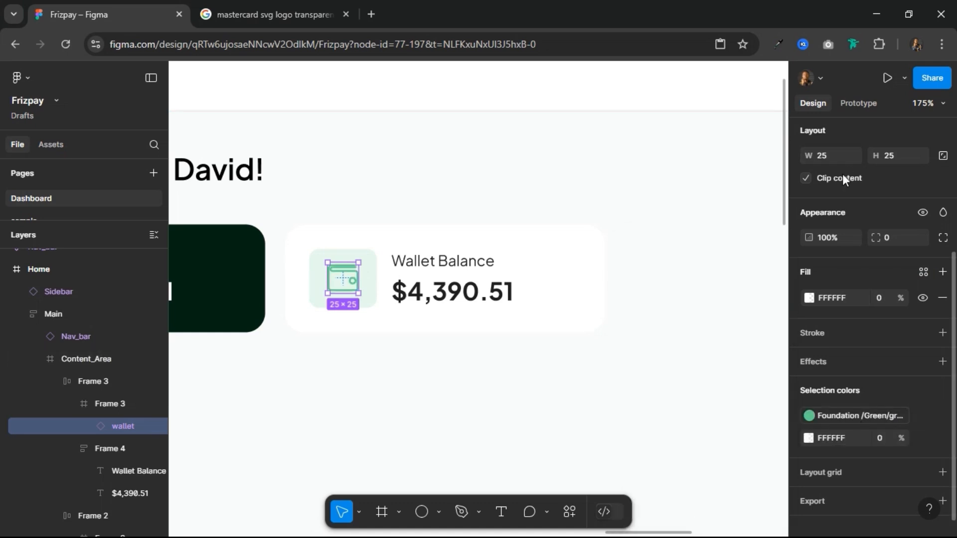
Step: Swap the wallet icon instance in the white card for the money-receive-circle component
{"action": "left_click", "coordinate": [836, 137]}
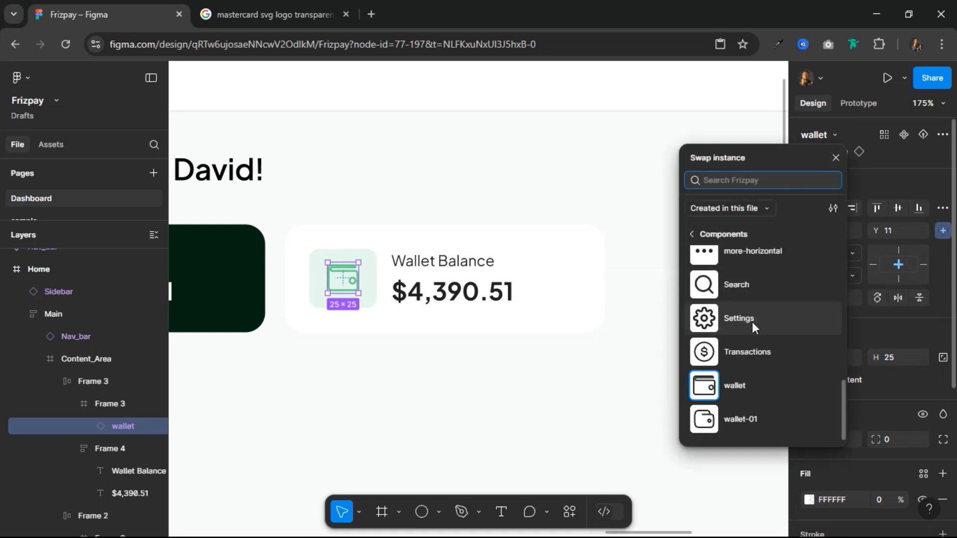
{"action": "scroll", "coordinate": [753, 322], "scroll_direction": "up", "scroll_amount": 4}
{"action": "scroll", "coordinate": [750, 349], "scroll_direction": "down", "scroll_amount": 2}
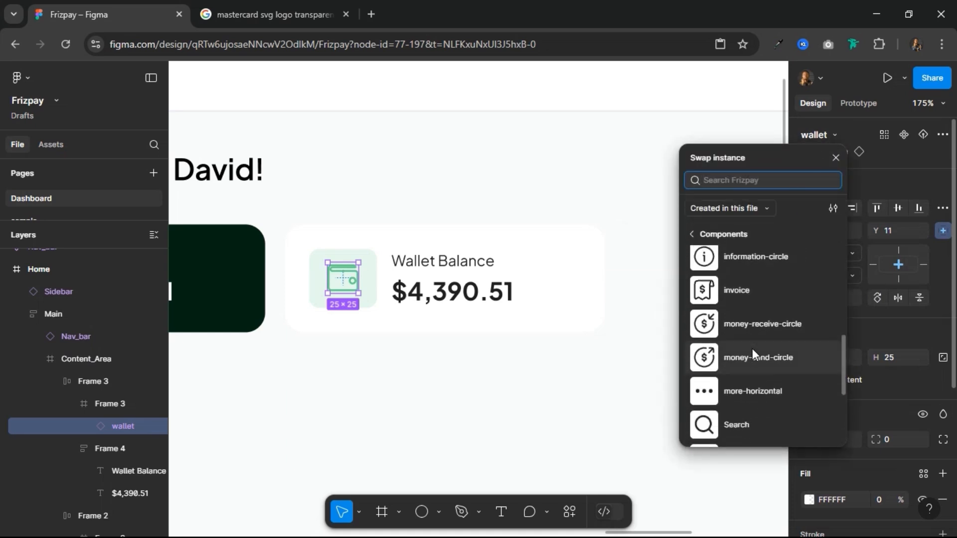
{"action": "left_click", "coordinate": [744, 322]}
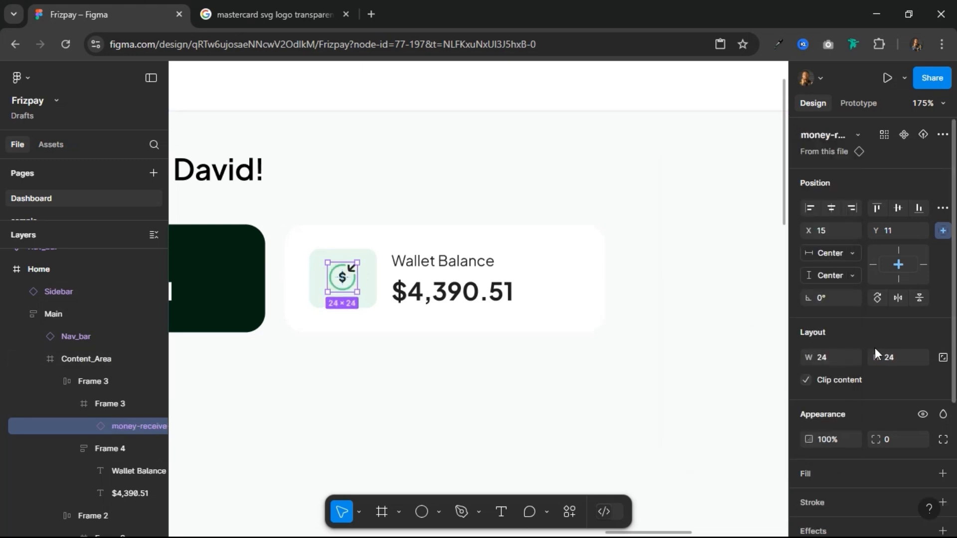
Step: Apply the green-500 style to the 1E1E1E parts of the swapped money-receive-circle icon
{"action": "scroll", "coordinate": [876, 351], "scroll_direction": "down", "scroll_amount": 4}
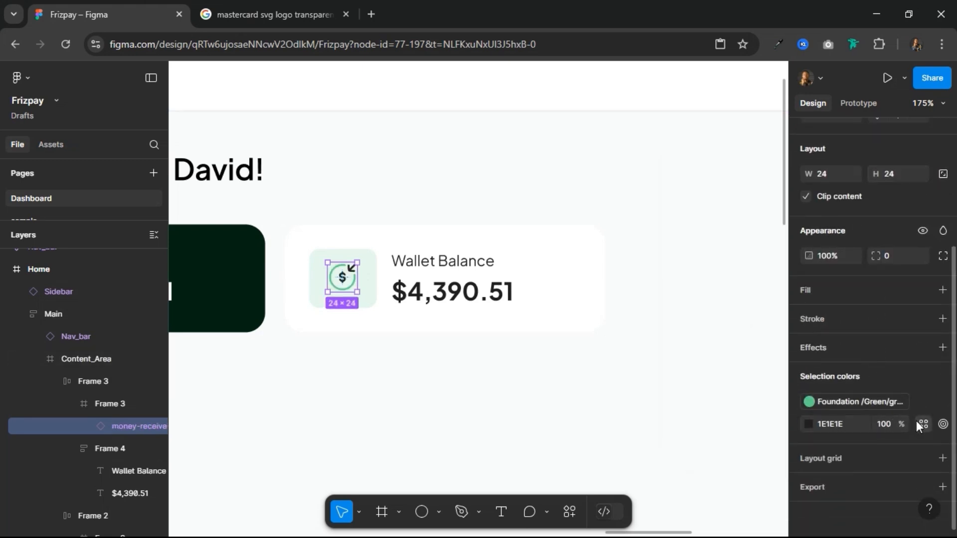
{"action": "left_click", "coordinate": [917, 422]}
{"action": "scroll", "coordinate": [661, 446], "scroll_direction": "down", "scroll_amount": 6}
{"action": "scroll", "coordinate": [660, 446], "scroll_direction": "down", "scroll_amount": 3}
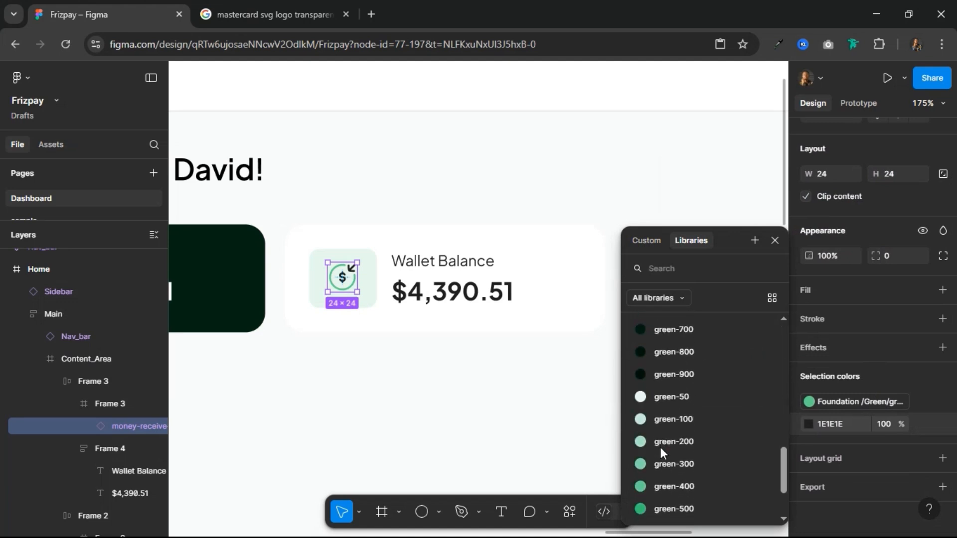
{"action": "left_click", "coordinate": [677, 498]}
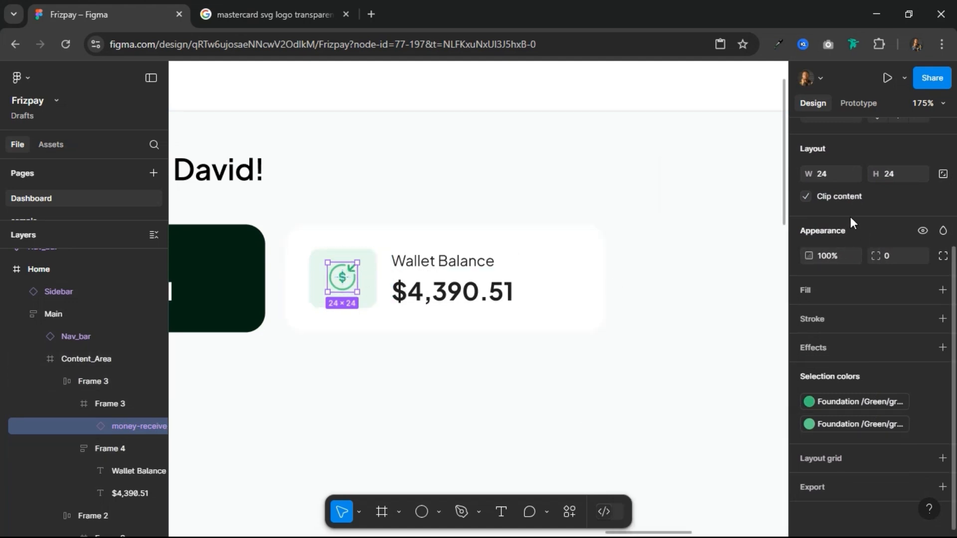
Step: Center the money-receive-circle icon horizontally and vertically within its icon frame
{"action": "scroll", "coordinate": [837, 218], "scroll_direction": "up", "scroll_amount": 3}
{"action": "left_click", "coordinate": [830, 213]}
{"action": "left_click", "coordinate": [899, 210]}
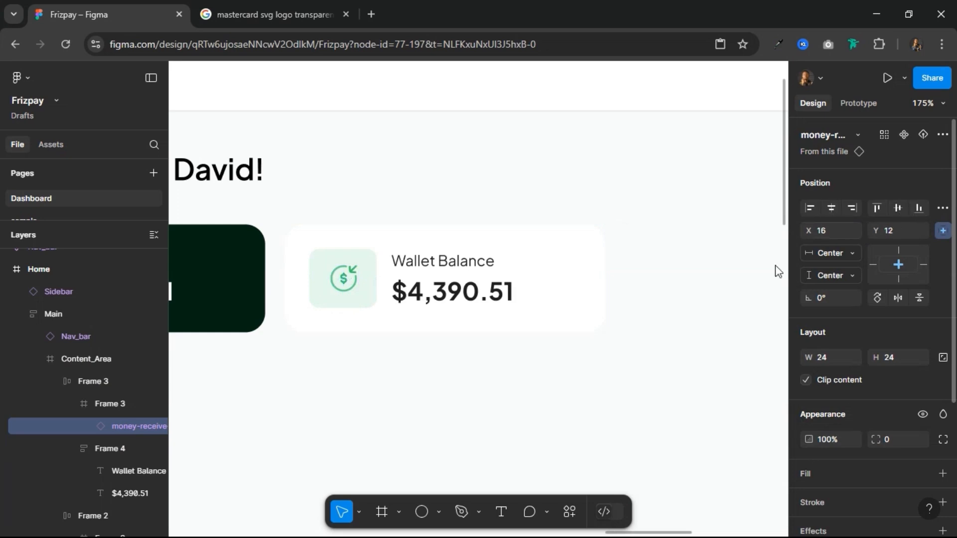
Step: Change the white card's label text to "income"
{"action": "left_click", "coordinate": [374, 255]}
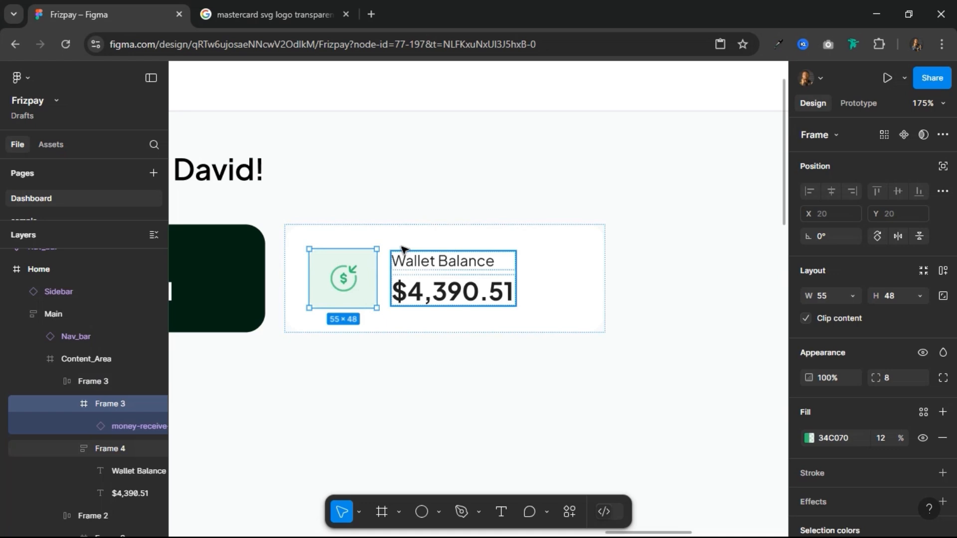
{"action": "left_click", "coordinate": [420, 260]}
{"action": "double_click", "coordinate": [421, 260]}
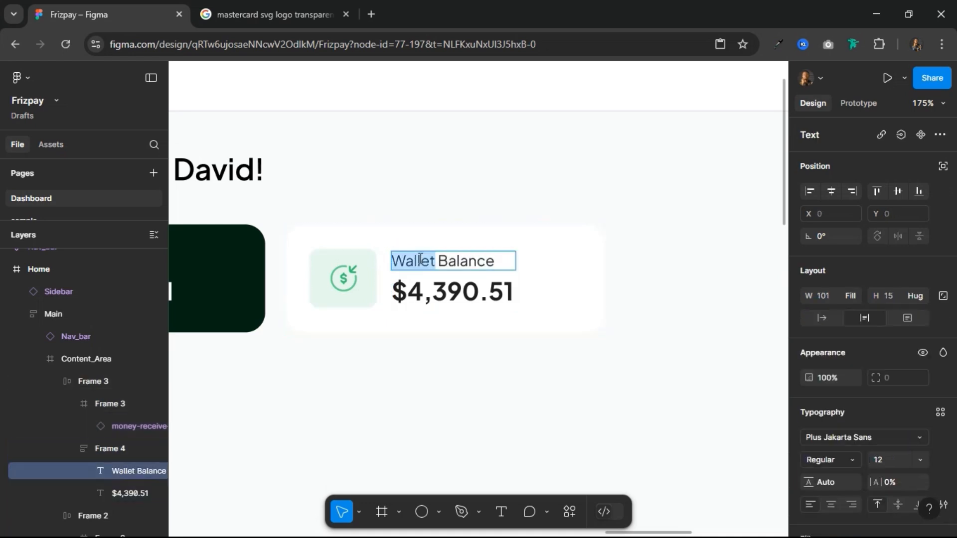
{"action": "key", "text": "ctrl+a"}
{"action": "key", "text": "BackSpace"}
{"action": "type", "text": "inco"}
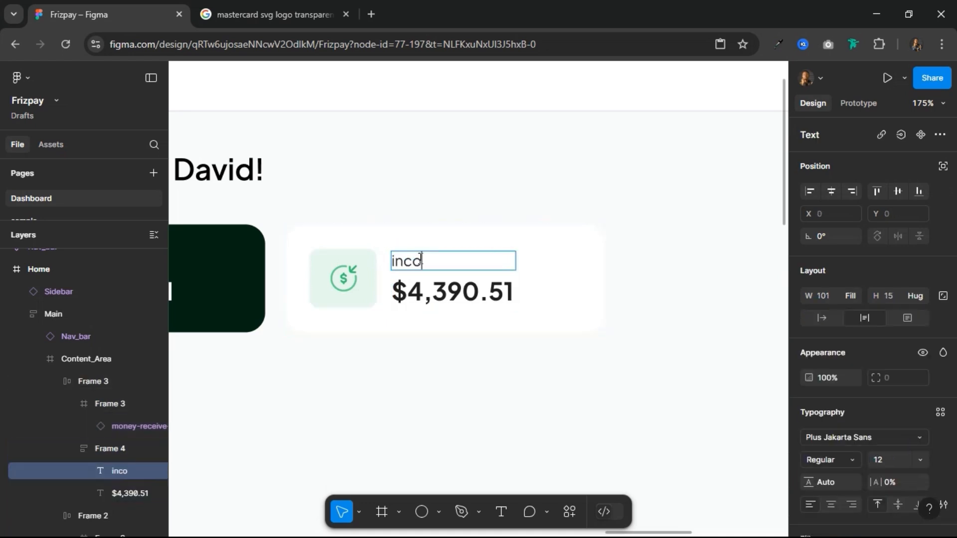
{"action": "type", "text": "me"}
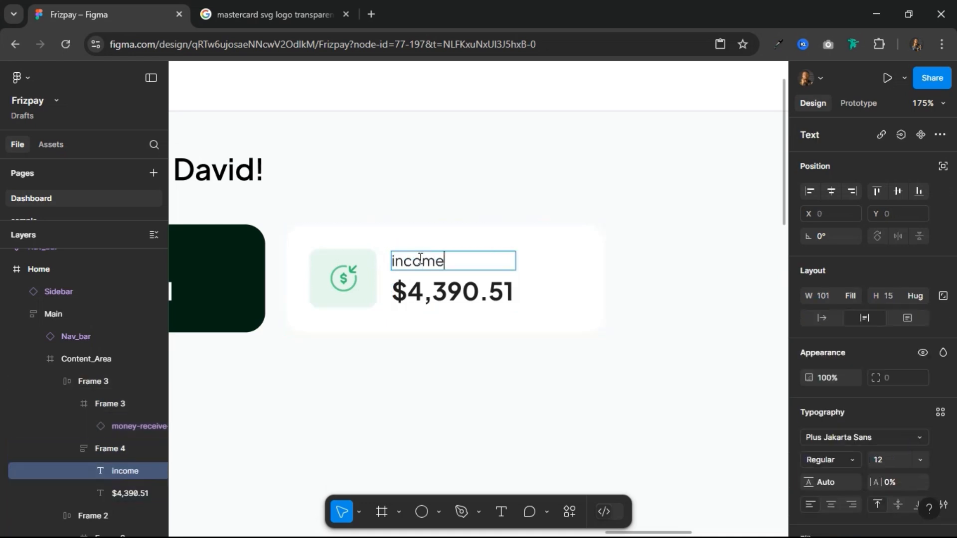
Step: Change the income card's amount to 3,000.00
{"action": "left_click", "coordinate": [450, 288]}
{"action": "key", "text": "ctrl+a"}
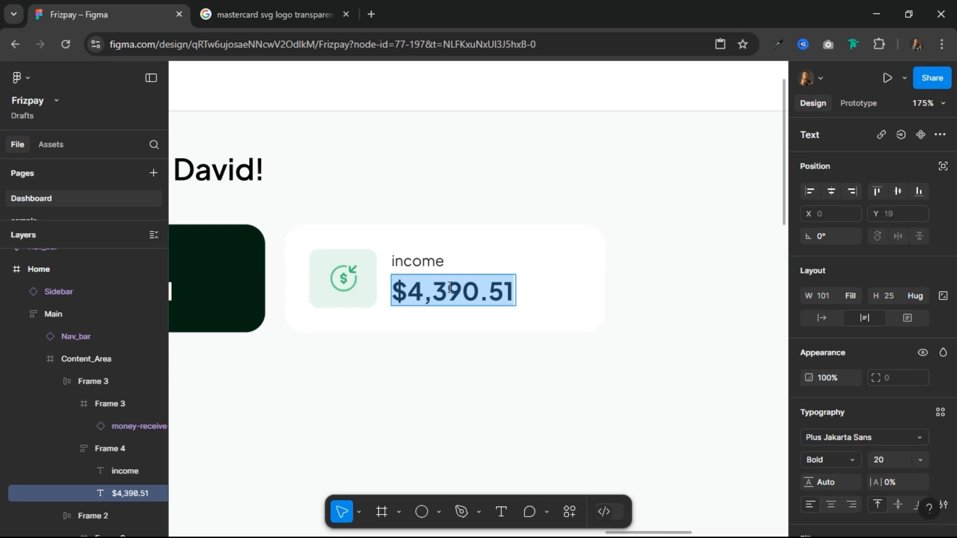
{"action": "type", "text": "3,00"}
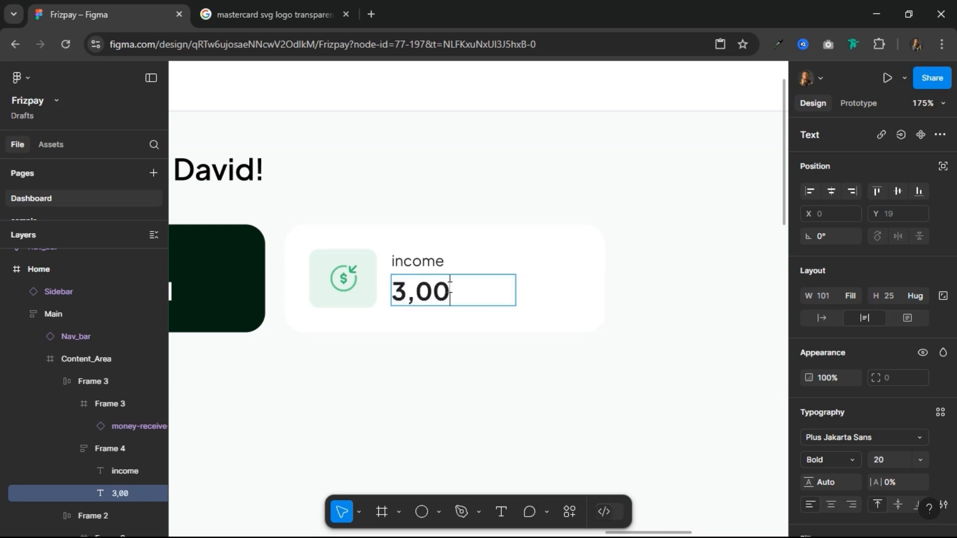
{"action": "type", "text": "0.00"}
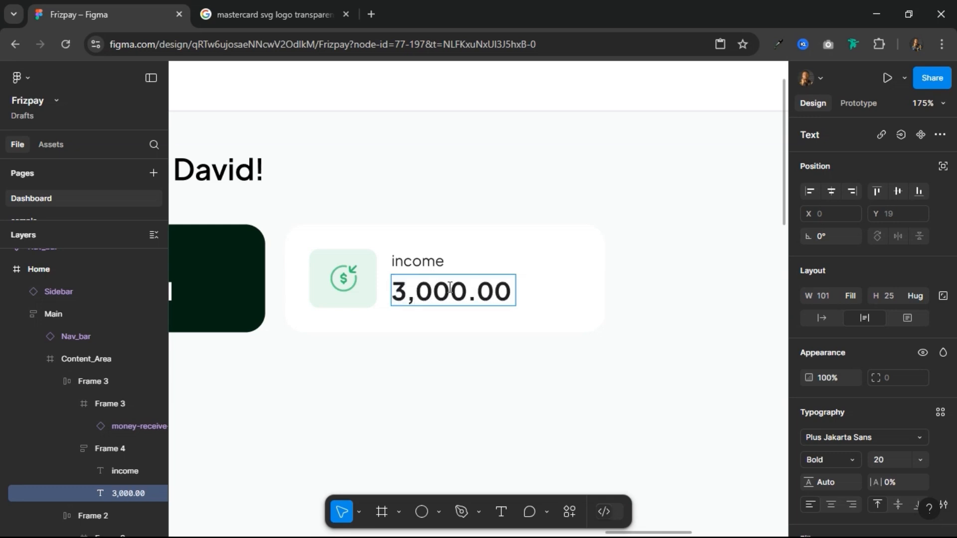
{"action": "key", "text": "Escape"}
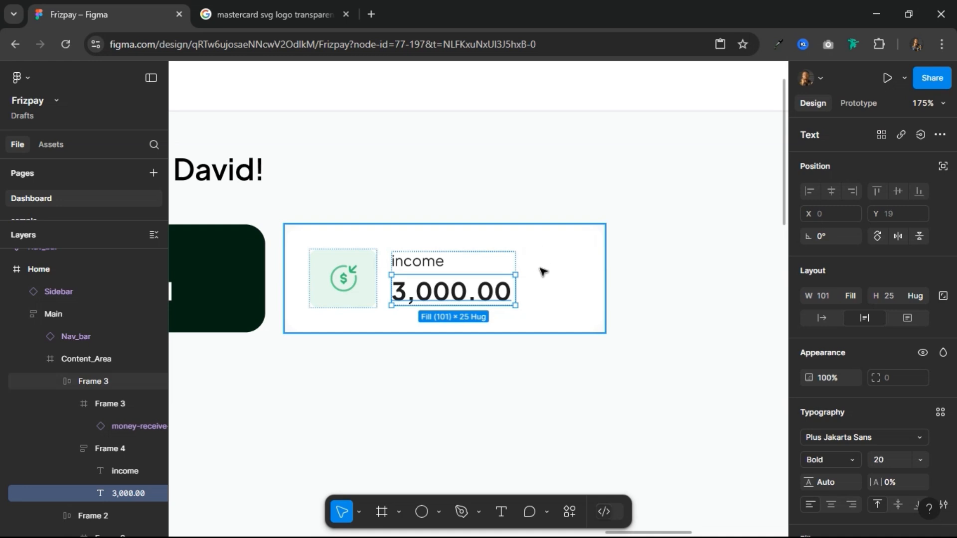
{"action": "key", "text": "Escape"}
Step: Add a stroke with the Outline style to both the Wallet Balance card and the income card
{"action": "scroll", "coordinate": [548, 266], "scroll_direction": "down", "scroll_amount": 5}
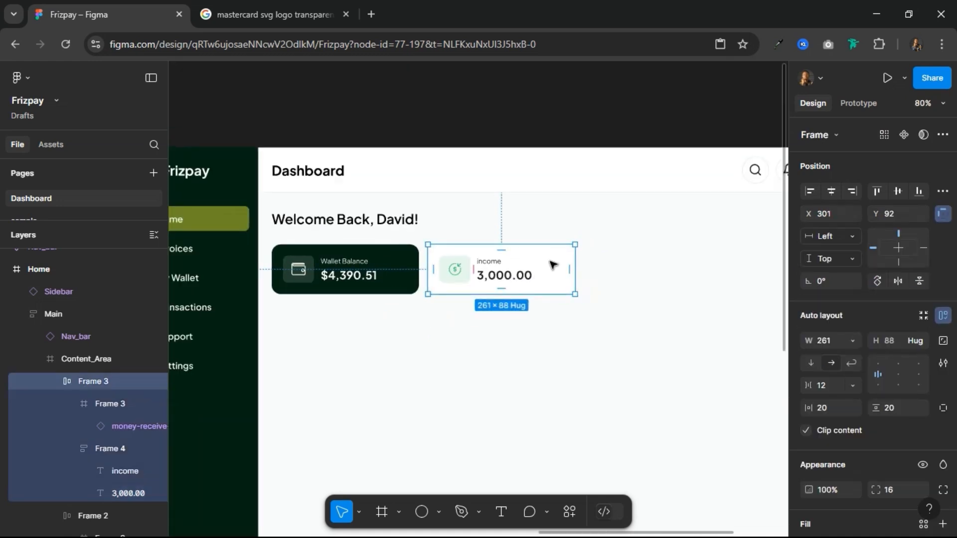
{"action": "scroll", "coordinate": [551, 264], "scroll_direction": "up", "scroll_amount": 2}
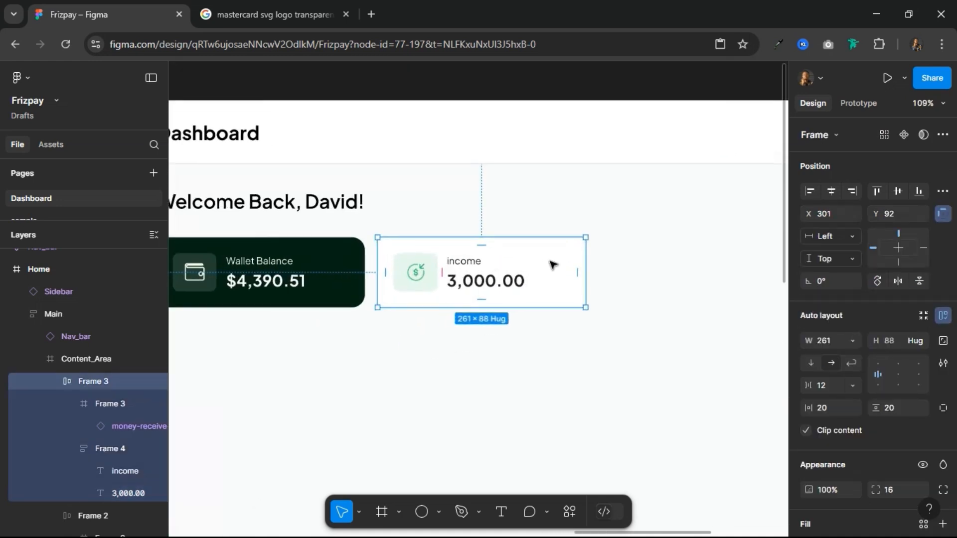
{"action": "left_click", "coordinate": [353, 293], "text": "shift"}
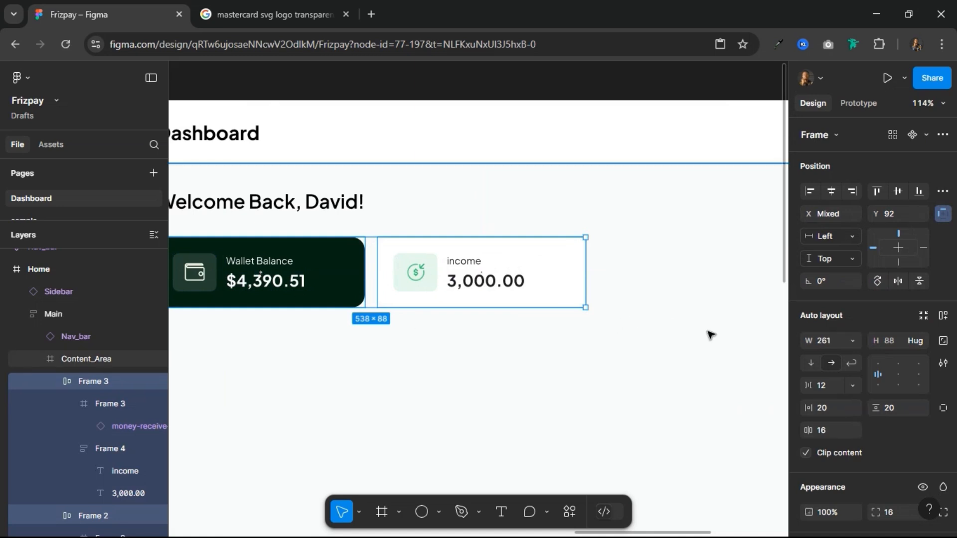
{"action": "scroll", "coordinate": [931, 376], "scroll_direction": "down", "scroll_amount": 3}
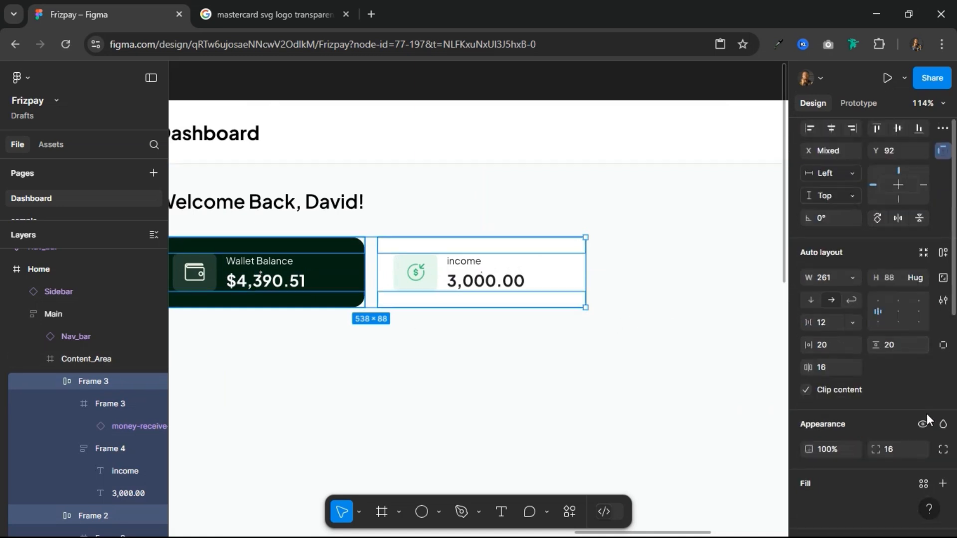
{"action": "scroll", "coordinate": [915, 421], "scroll_direction": "down", "scroll_amount": 2}
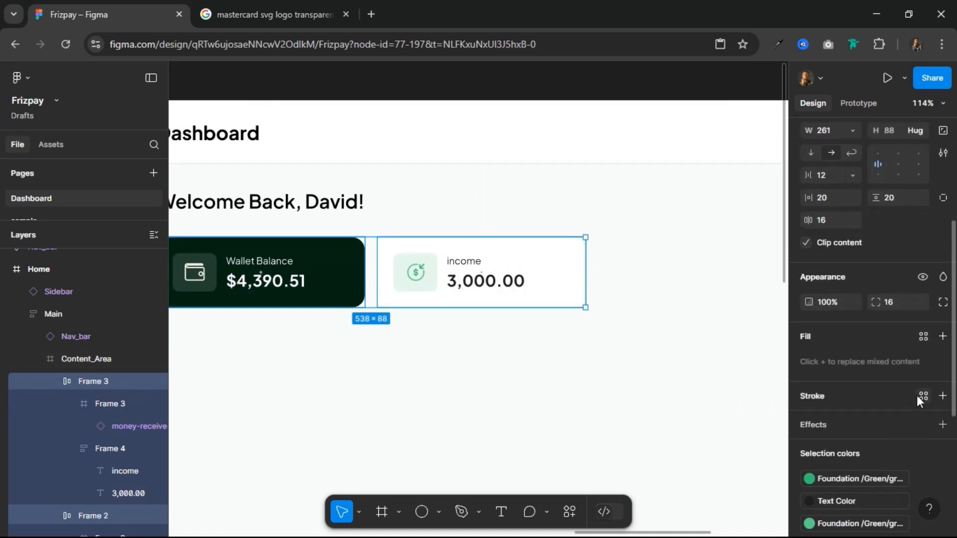
{"action": "left_click", "coordinate": [923, 396]}
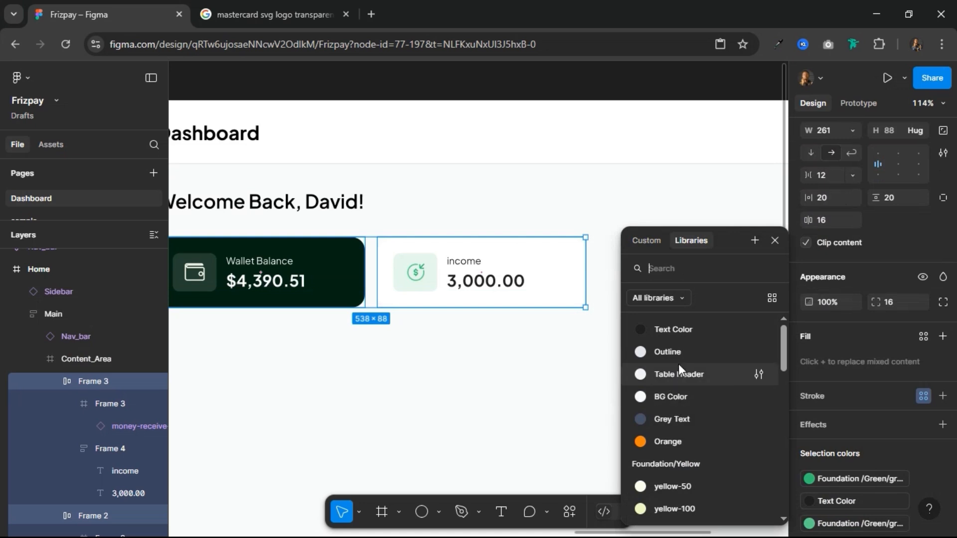
{"action": "left_click", "coordinate": [677, 350]}
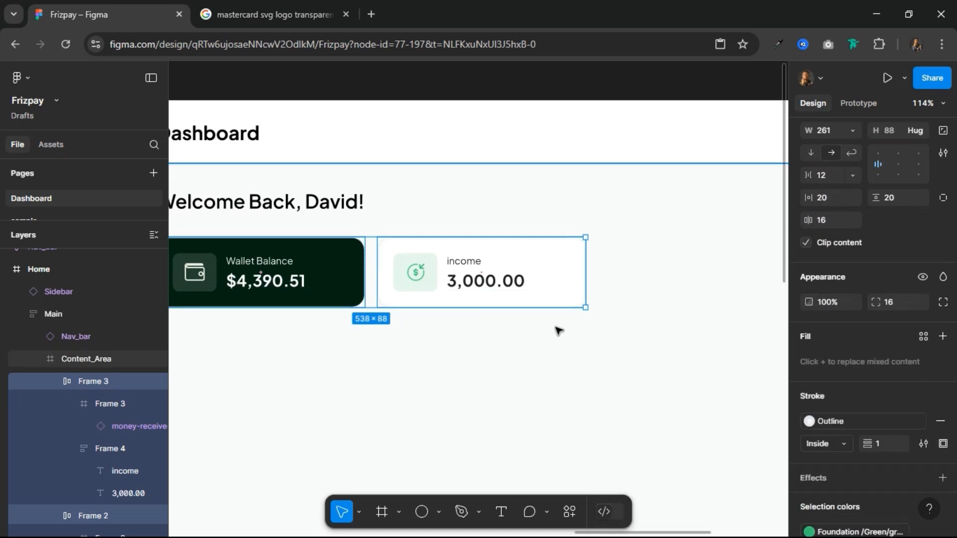
Step: Duplicate the income card to its right and wrap all three cards in a horizontal auto layout frame
{"action": "left_click", "coordinate": [552, 272]}
{"action": "left_click_drag", "start_coordinate": [429, 275], "coordinate": [647, 279]}
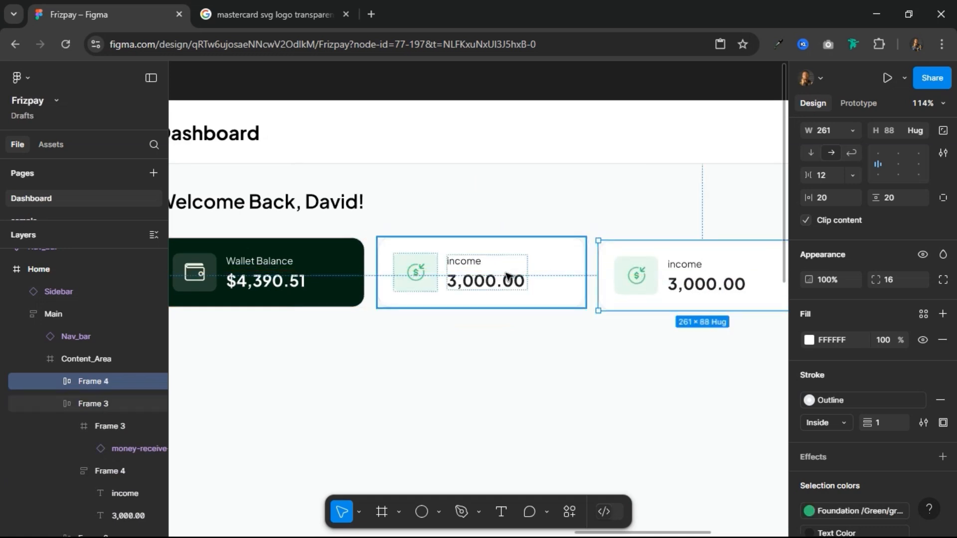
{"action": "left_click", "coordinate": [469, 280], "text": "shift"}
{"action": "left_click", "coordinate": [316, 286], "text": "shift"}
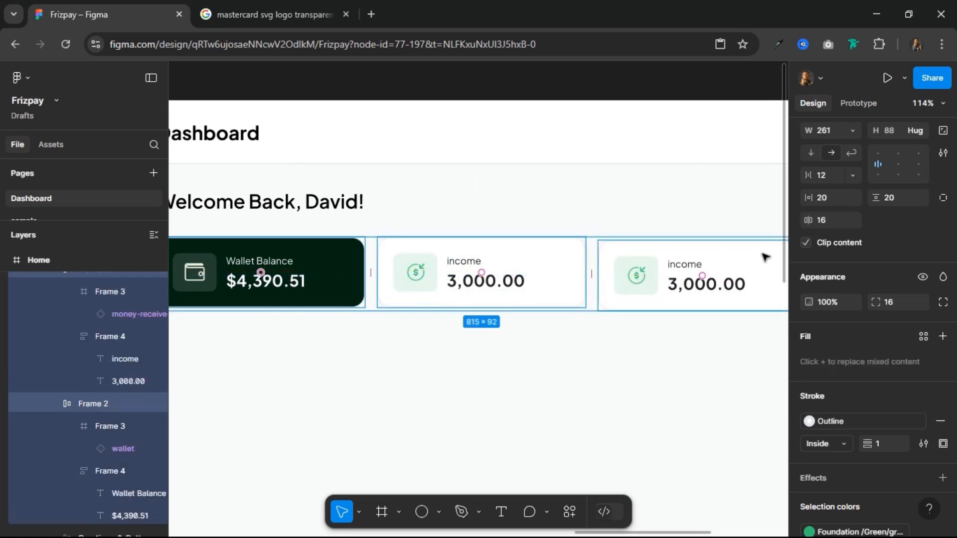
{"action": "scroll", "coordinate": [929, 264], "scroll_direction": "up", "scroll_amount": 4}
{"action": "scroll", "coordinate": [948, 322], "scroll_direction": "down", "scroll_amount": 5}
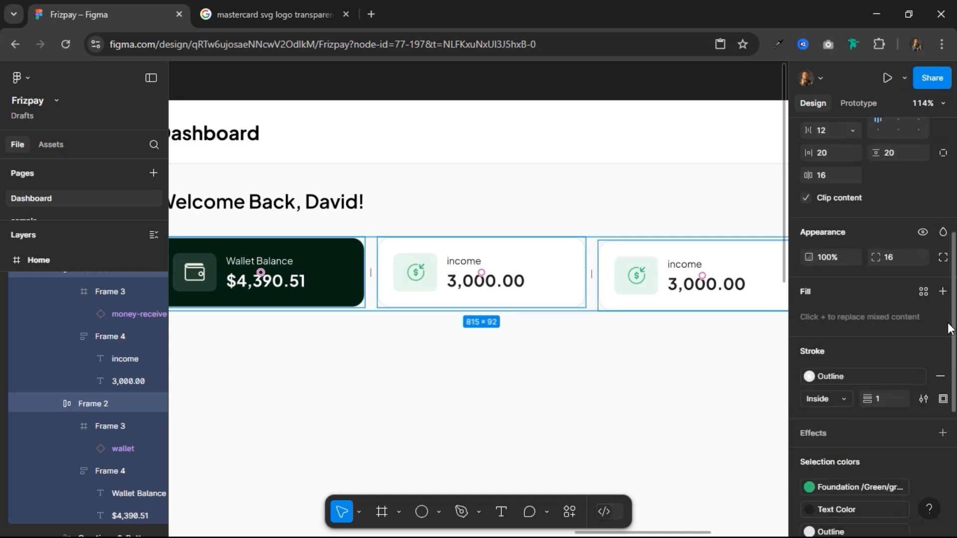
{"action": "scroll", "coordinate": [895, 223], "scroll_direction": "up", "scroll_amount": 5}
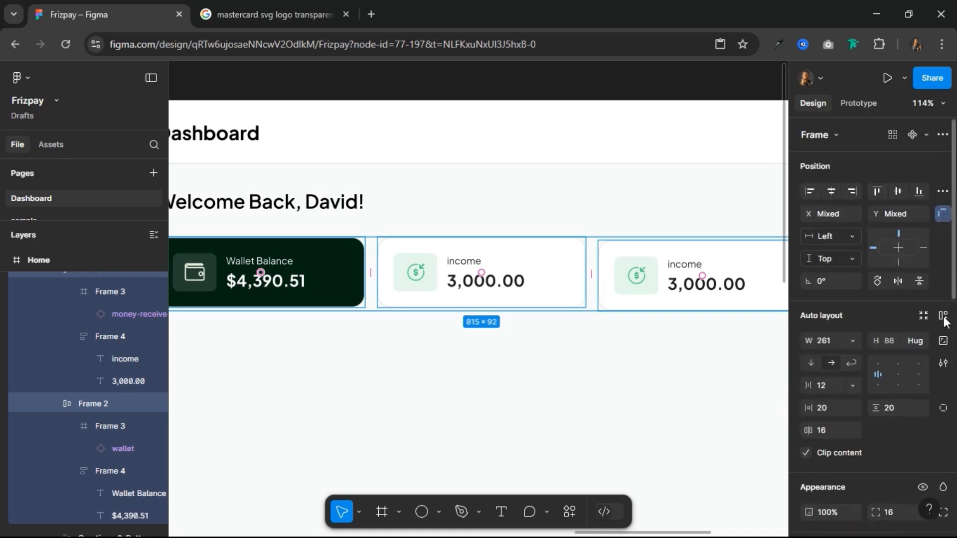
{"action": "left_click", "coordinate": [944, 317]}
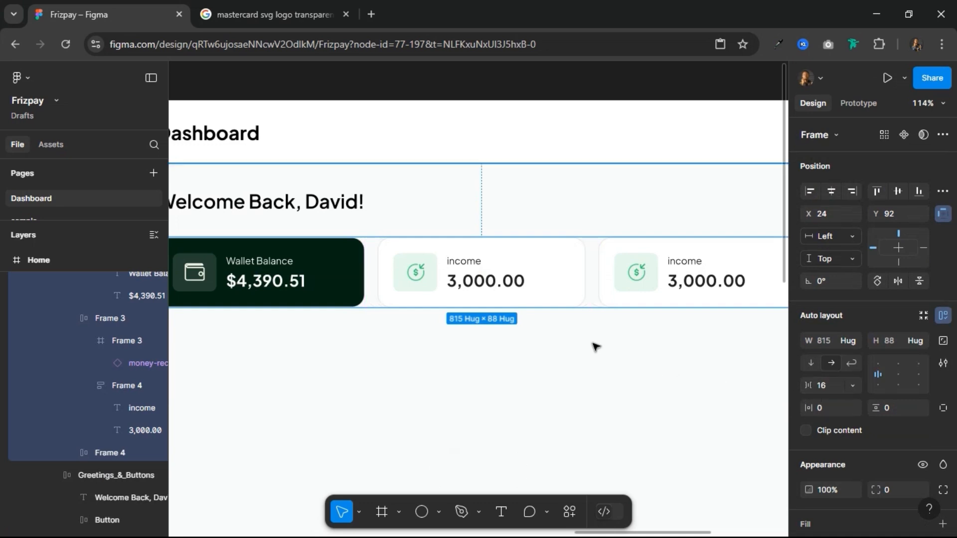
{"action": "scroll", "coordinate": [610, 306], "scroll_direction": "down", "scroll_amount": 3}
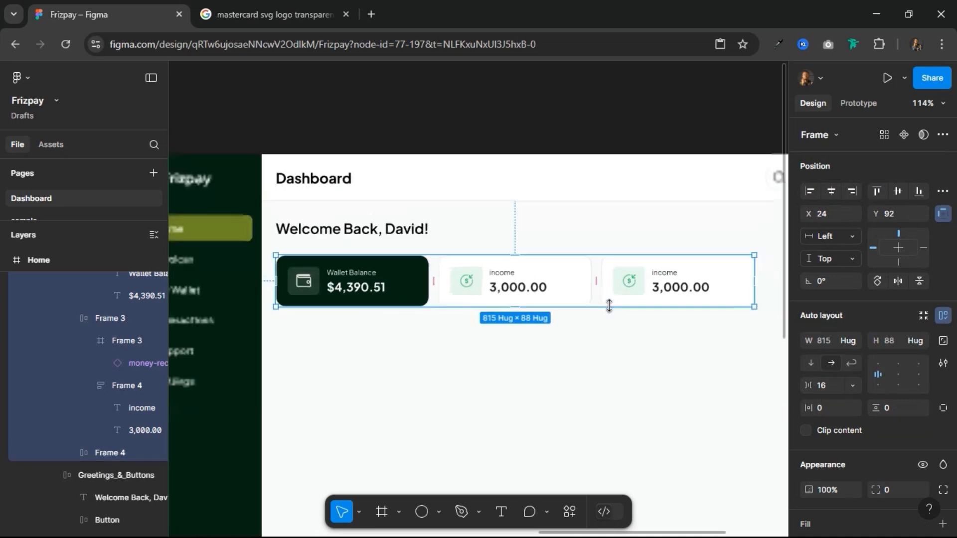
{"action": "scroll", "coordinate": [628, 306], "scroll_direction": "up", "scroll_amount": 3}
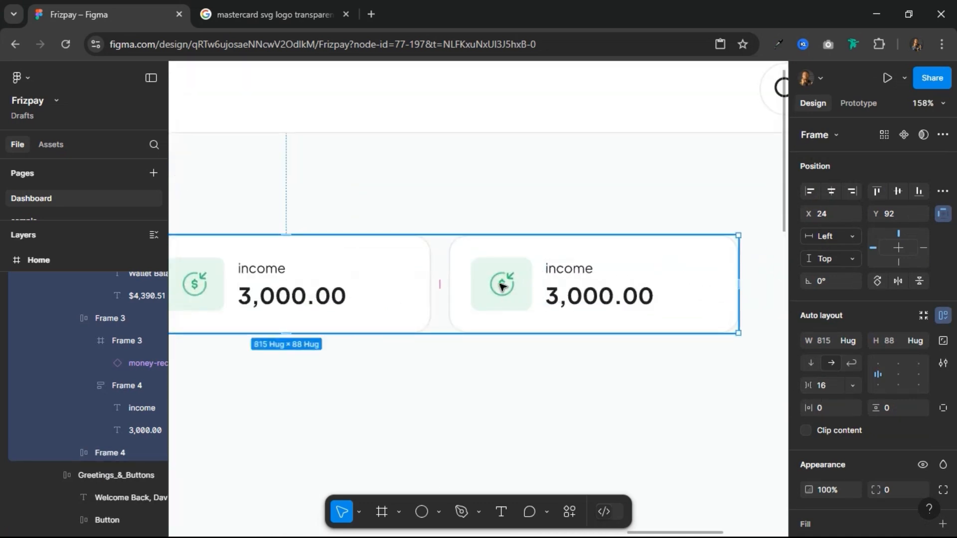
Step: Change the third card's label text to "Spent"
{"action": "double_click", "coordinate": [551, 274]}
{"action": "double_click", "coordinate": [553, 271]}
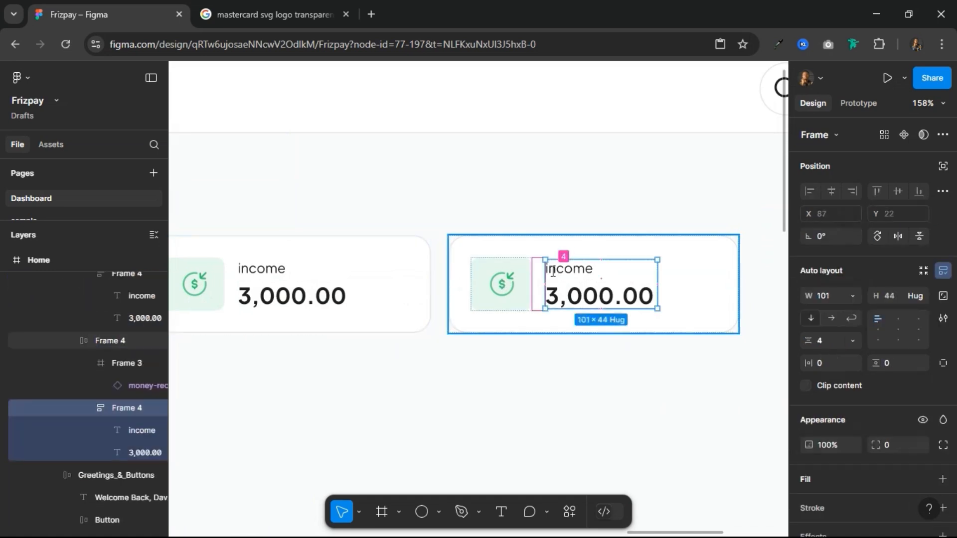
{"action": "double_click", "coordinate": [553, 271]}
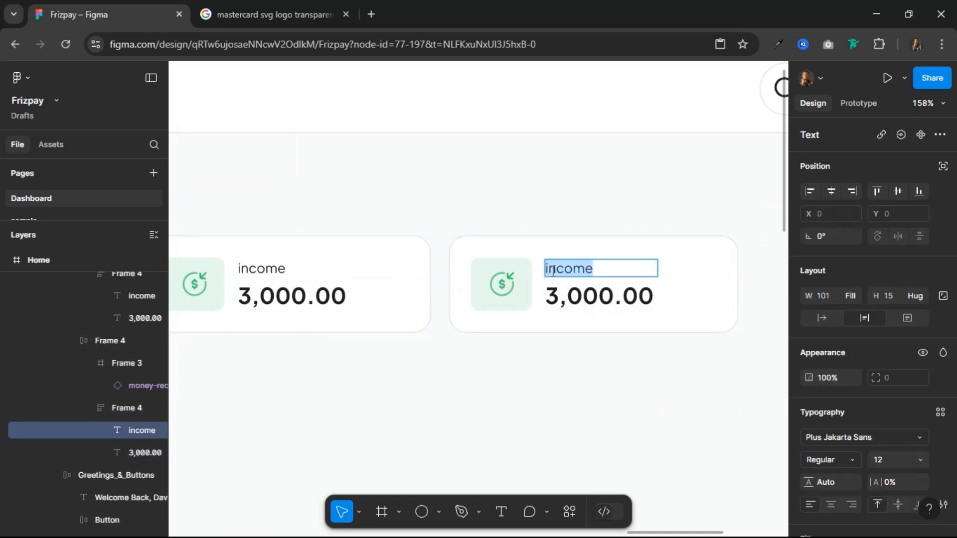
{"action": "type", "text": "Spent"}
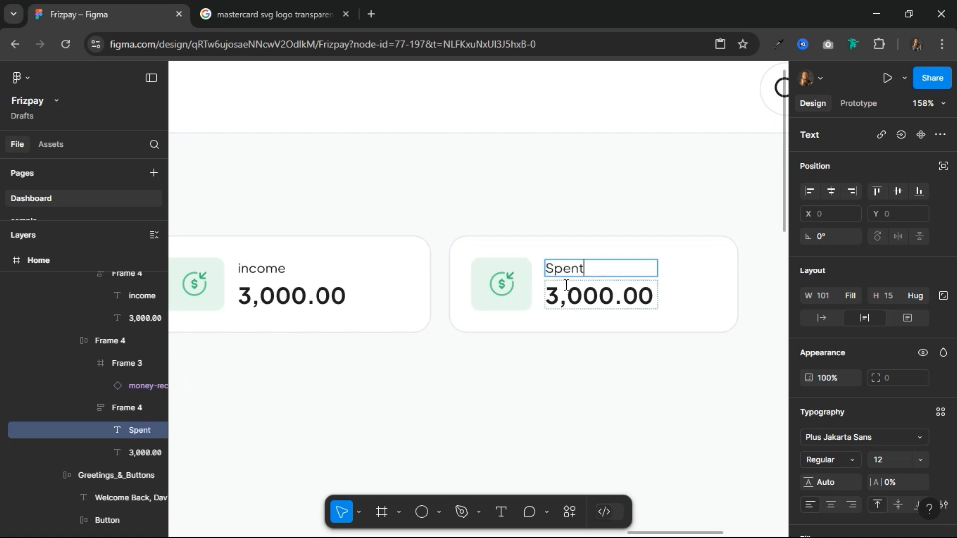
Step: Set the Spent card's amount to $351.02
{"action": "double_click", "coordinate": [575, 299]}
{"action": "type", "text": "3"}
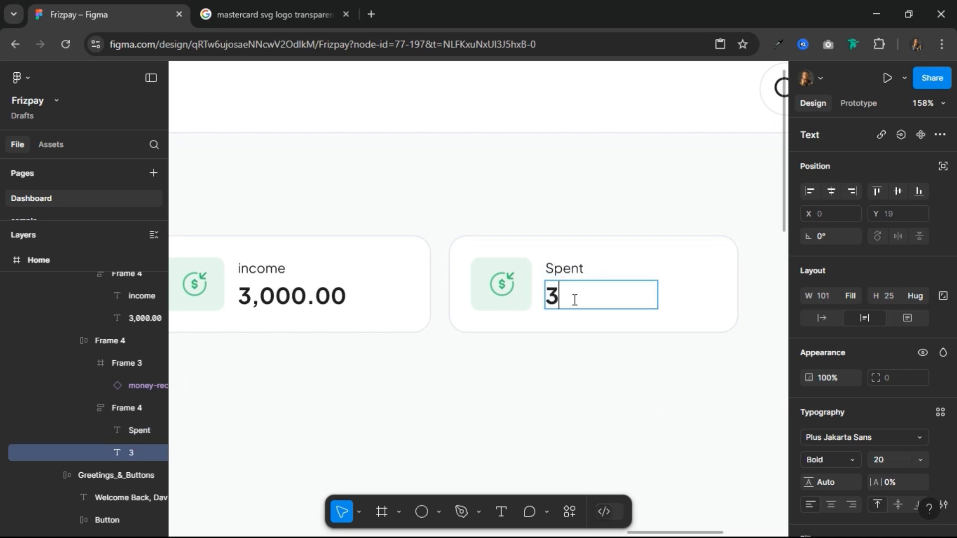
{"action": "type", "text": "51.02"}
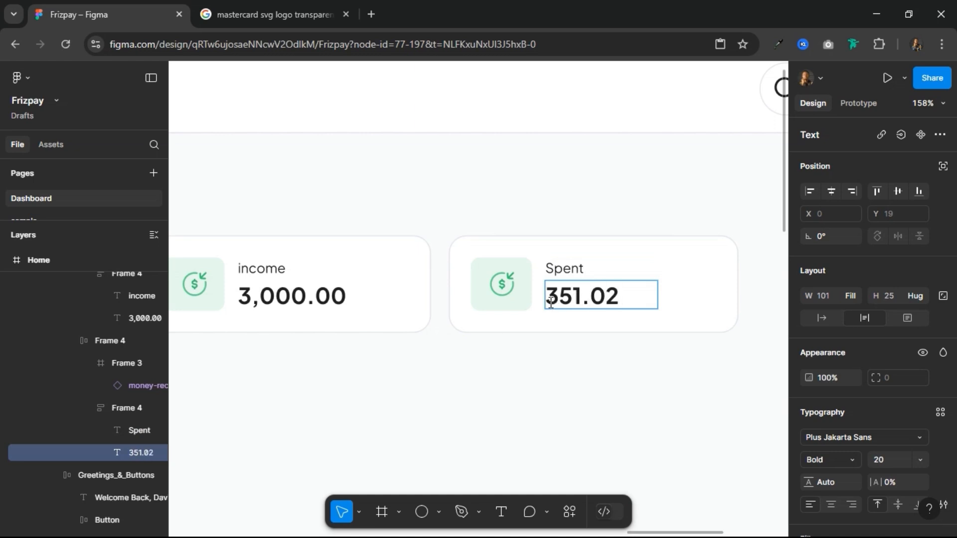
{"action": "type", "text": "$"}
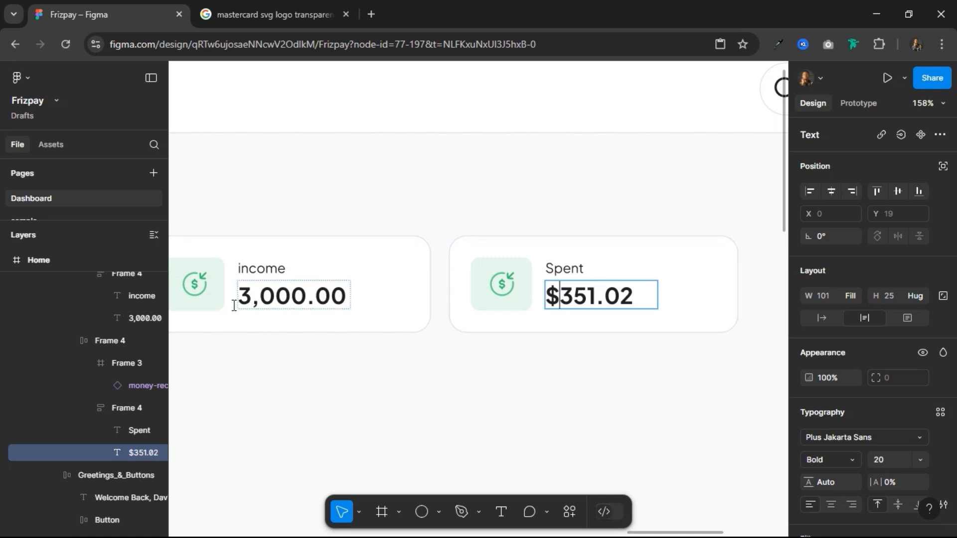
{"action": "key", "text": "Escape"}
Step: Add a dollar sign in front of the income card's amount so it reads $3,000.00
{"action": "left_click", "coordinate": [251, 298]}
{"action": "double_click", "coordinate": [251, 295]}
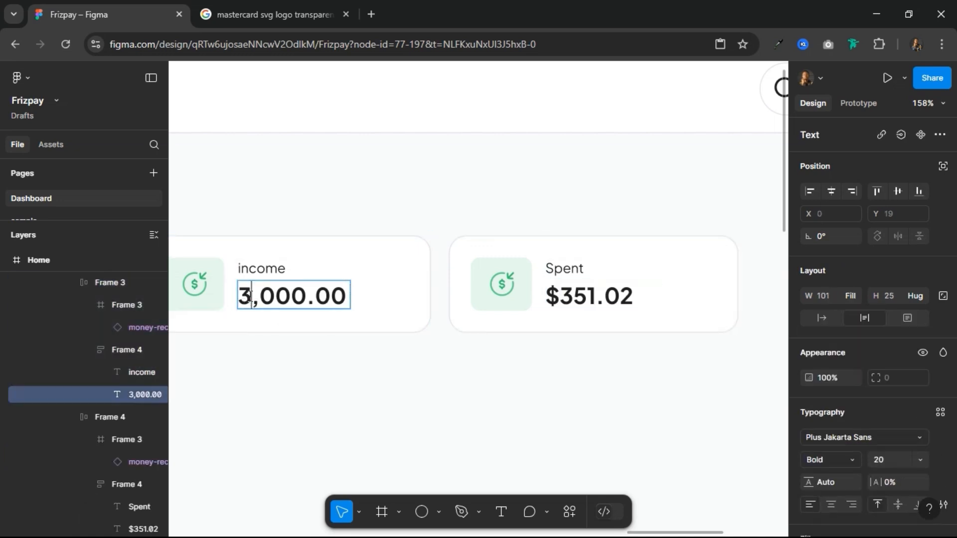
{"action": "key", "text": "Left"}
{"action": "type", "text": "$"}
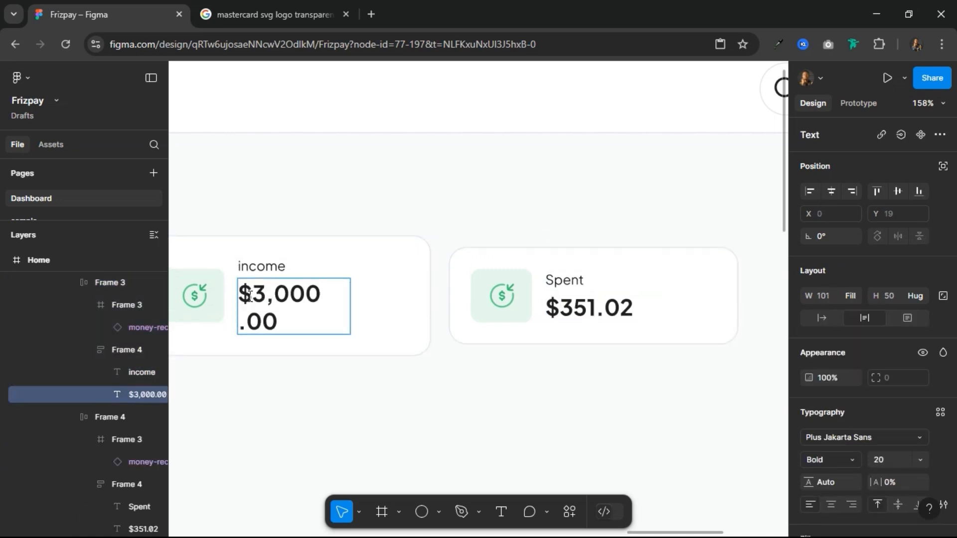
{"action": "key", "text": "Escape"}
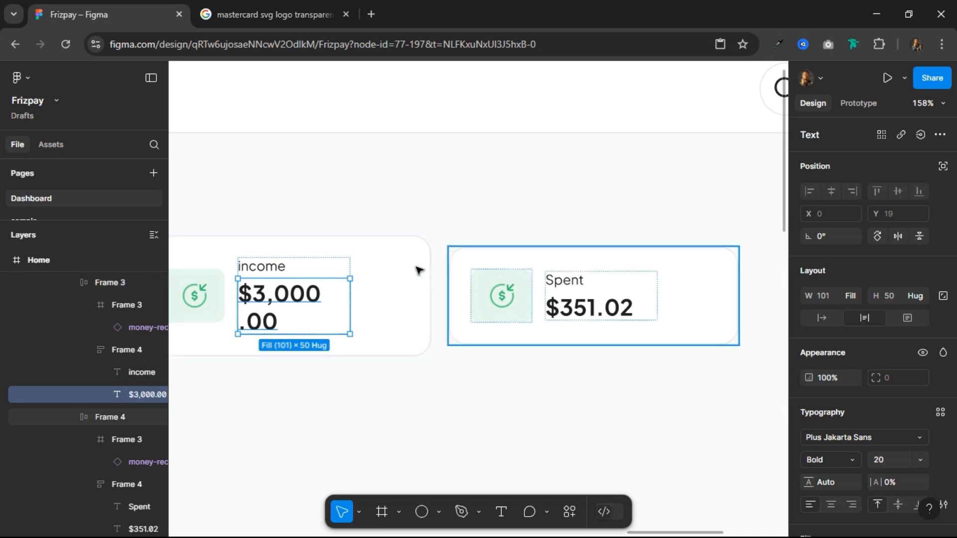
Step: Set the width of the income card's label and amount frame to Fill container
{"action": "key", "text": "Escape"}
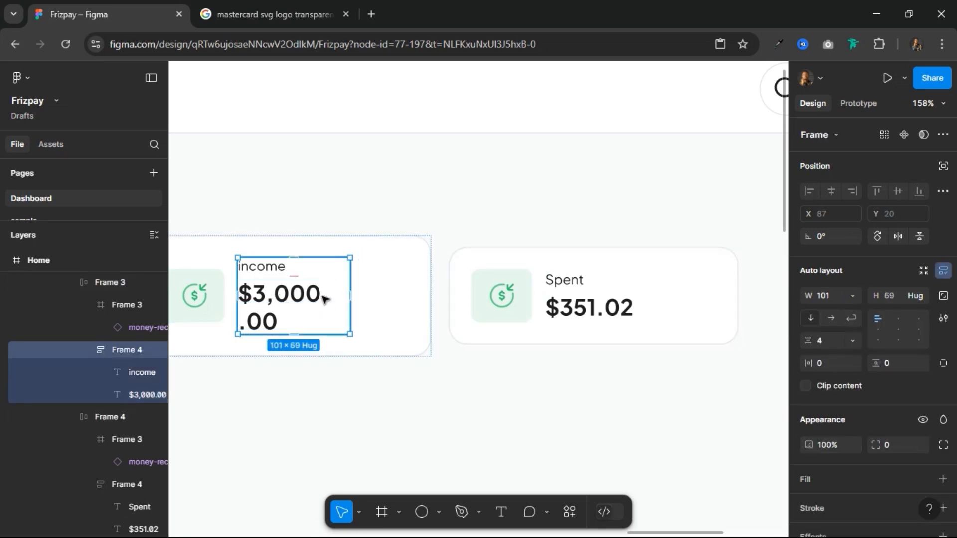
{"action": "left_click", "coordinate": [852, 297]}
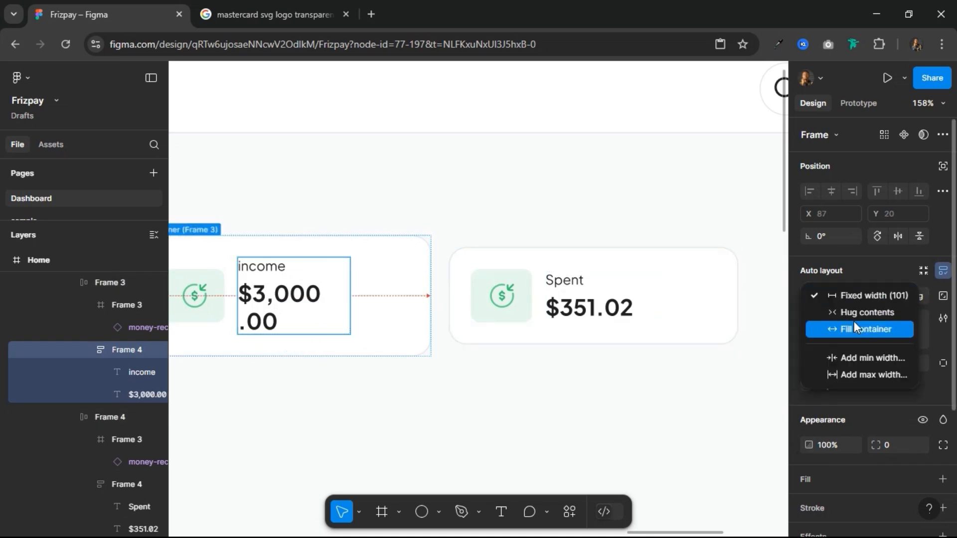
{"action": "left_click", "coordinate": [853, 328]}
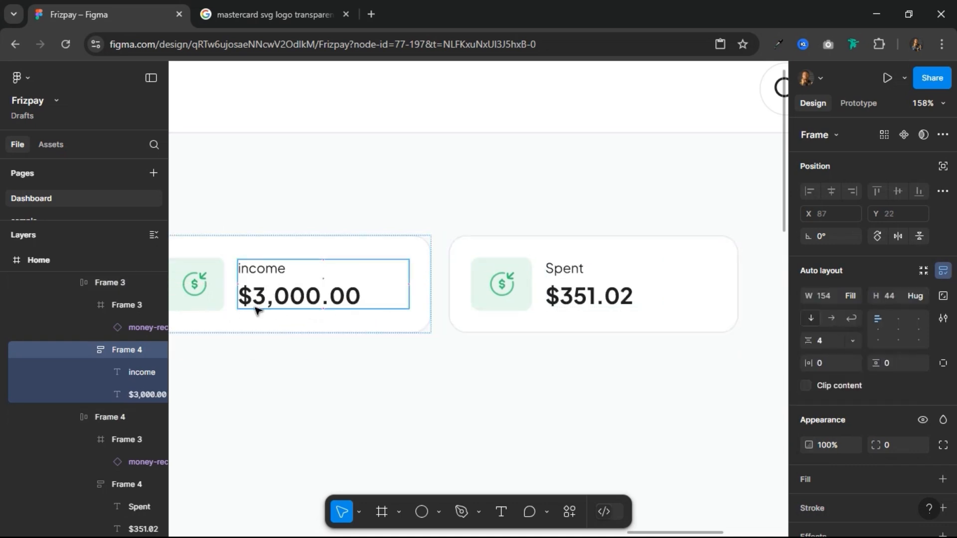
{"action": "scroll", "coordinate": [411, 275], "scroll_direction": "down", "scroll_amount": 5}
{"action": "scroll", "coordinate": [411, 275], "scroll_direction": "up", "scroll_amount": 3}
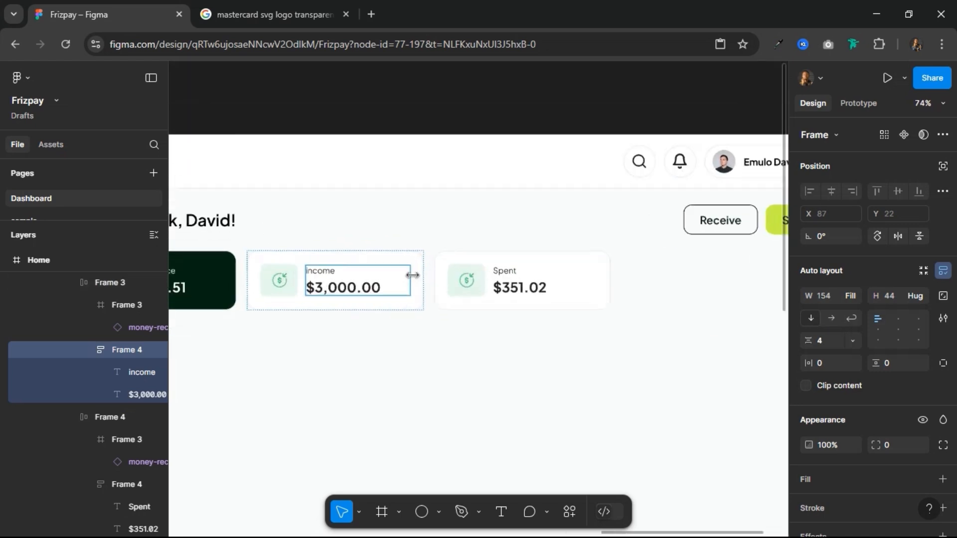
Step: Set the width of the Spent card's label and amount frame to Fill container
{"action": "left_click", "coordinate": [517, 292]}
{"action": "left_click", "coordinate": [519, 290]}
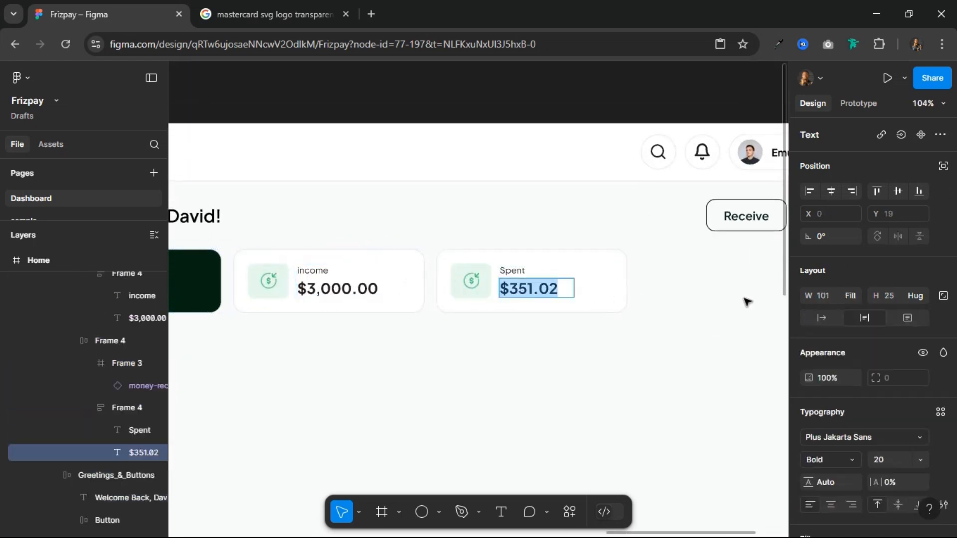
{"action": "left_click", "coordinate": [572, 285]}
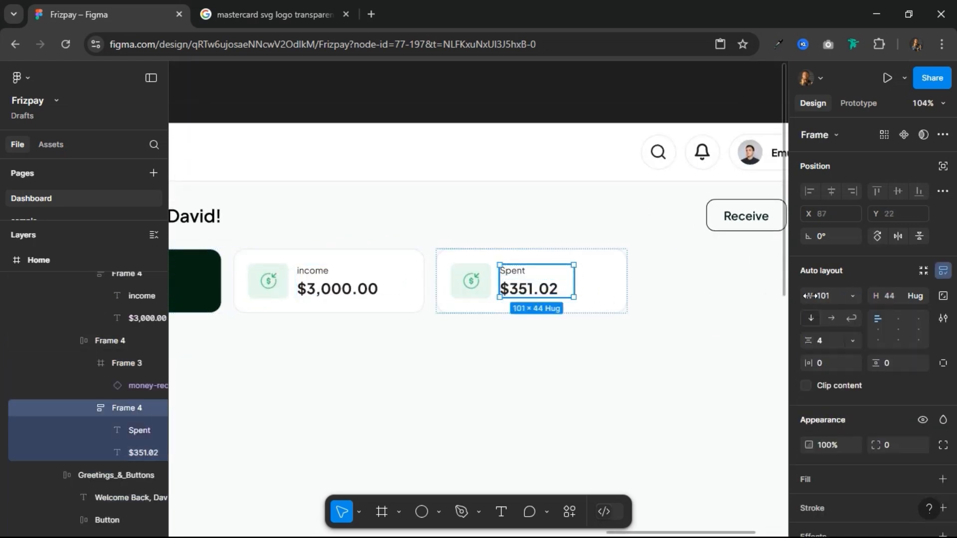
{"action": "left_click", "coordinate": [851, 296]}
{"action": "left_click", "coordinate": [842, 325]}
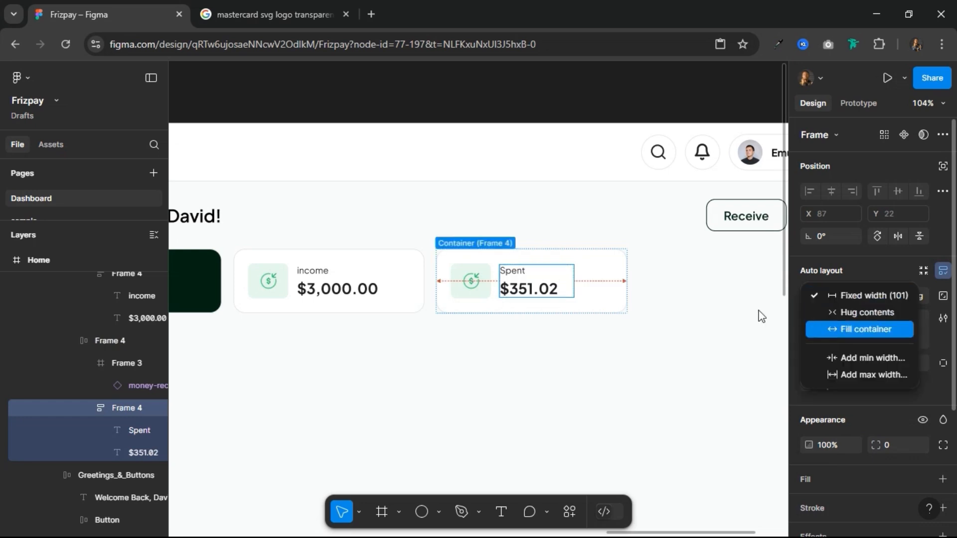
{"action": "scroll", "coordinate": [604, 294], "scroll_direction": "down", "scroll_amount": 3}
Step: Set the width of the Wallet Balance card's label and amount frame to Fill container
{"action": "left_click", "coordinate": [261, 281]}
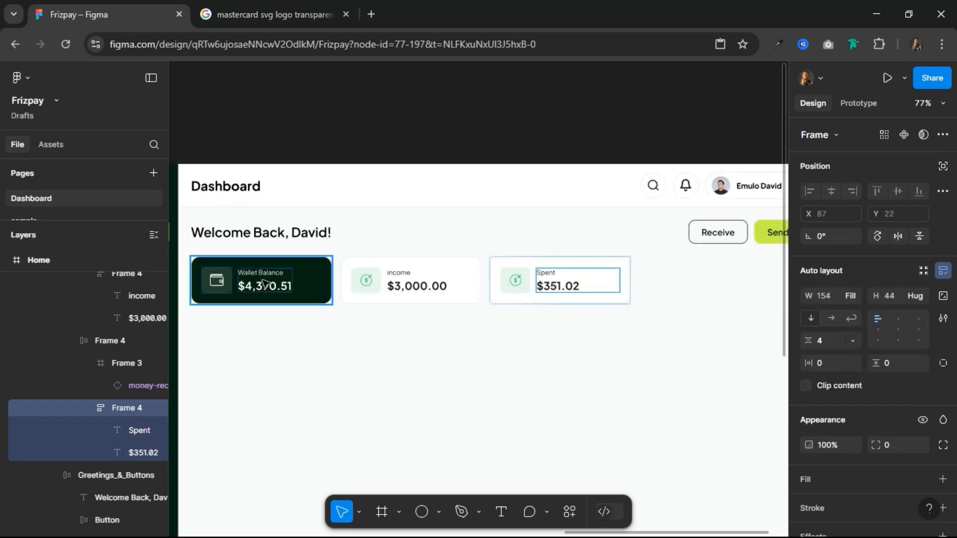
{"action": "double_click", "coordinate": [264, 284]}
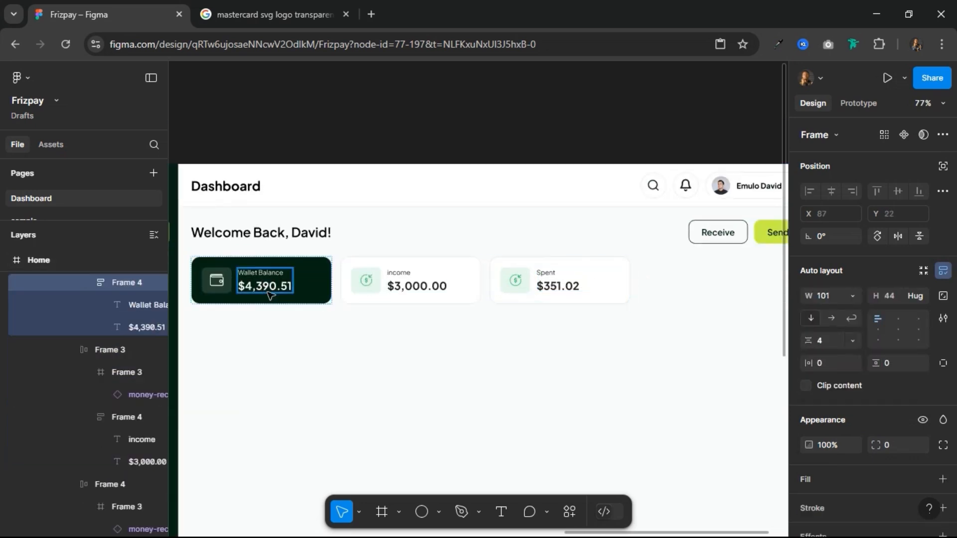
{"action": "left_click", "coordinate": [856, 294]}
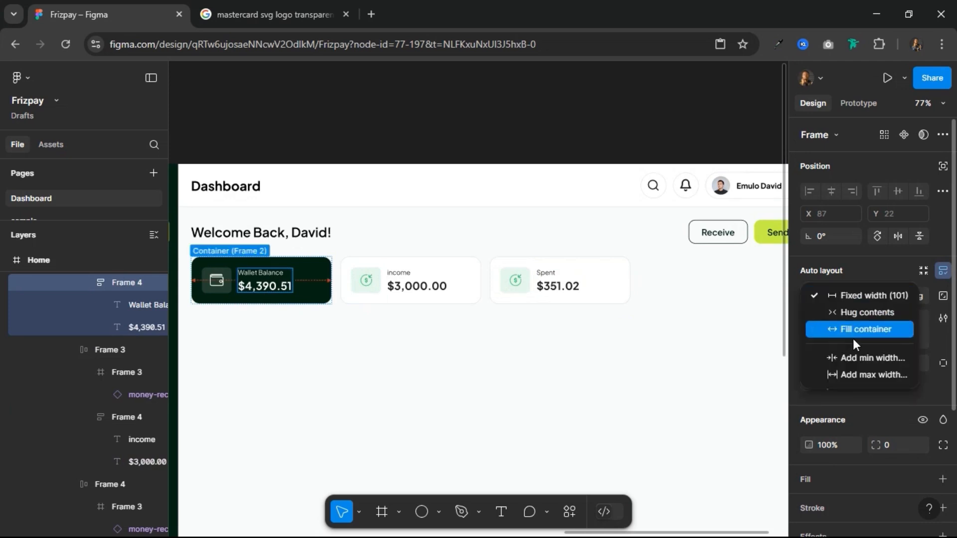
{"action": "left_click", "coordinate": [859, 324]}
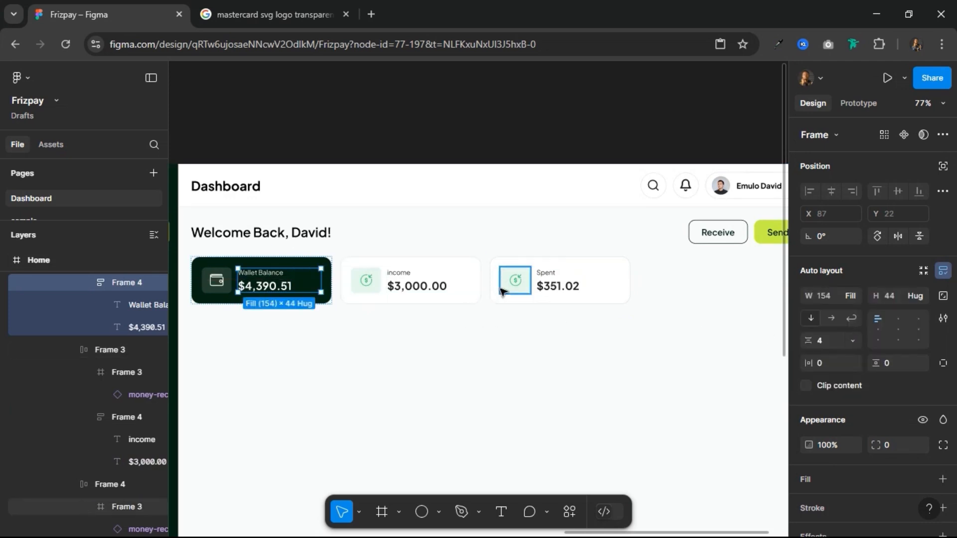
Step: Fill the Spent card's icon background with the Orange colour (FF850A) at 12% opacity
{"action": "scroll", "coordinate": [504, 284], "scroll_direction": "up", "scroll_amount": 3}
{"action": "left_click", "coordinate": [545, 270]}
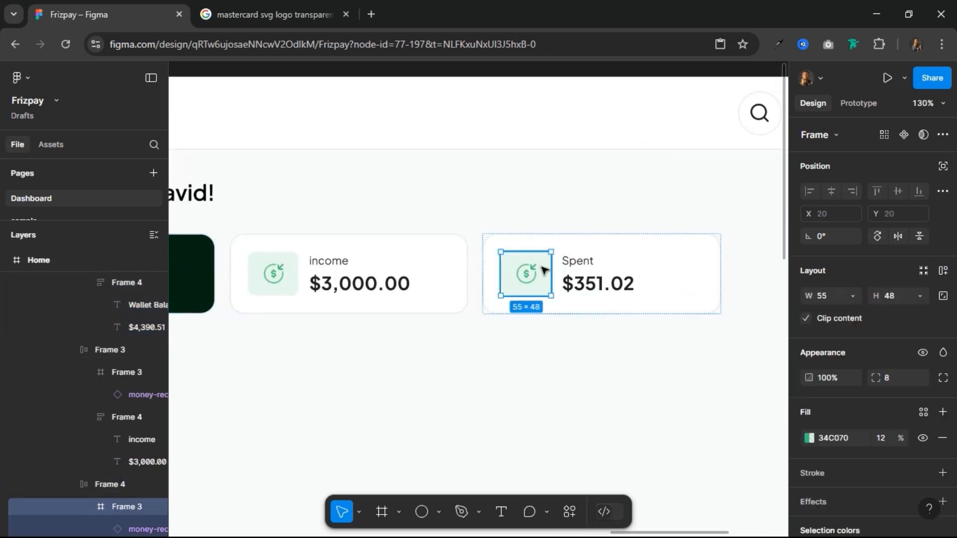
{"action": "scroll", "coordinate": [887, 374], "scroll_direction": "down", "scroll_amount": 3}
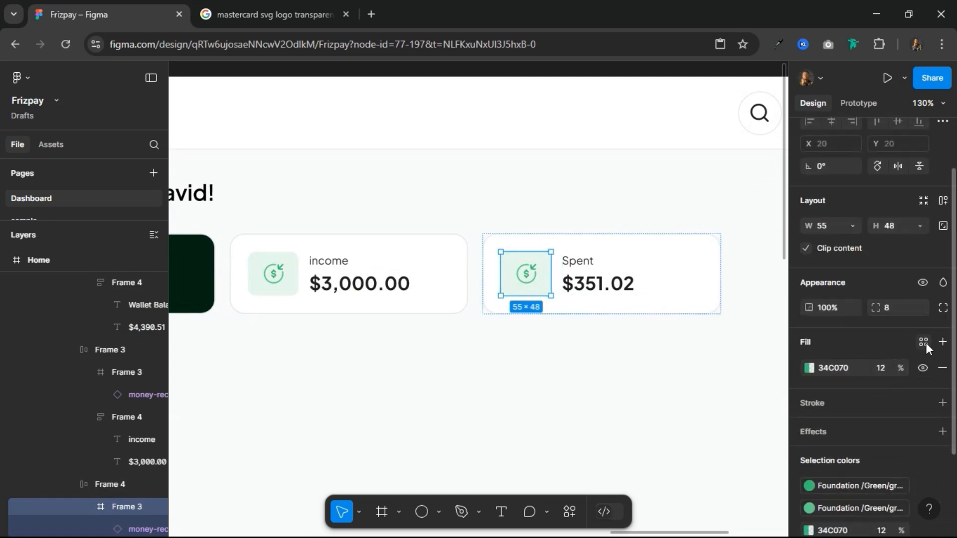
{"action": "left_click", "coordinate": [924, 342]}
{"action": "scroll", "coordinate": [701, 426], "scroll_direction": "down", "scroll_amount": 8}
{"action": "scroll", "coordinate": [700, 426], "scroll_direction": "down", "scroll_amount": 2}
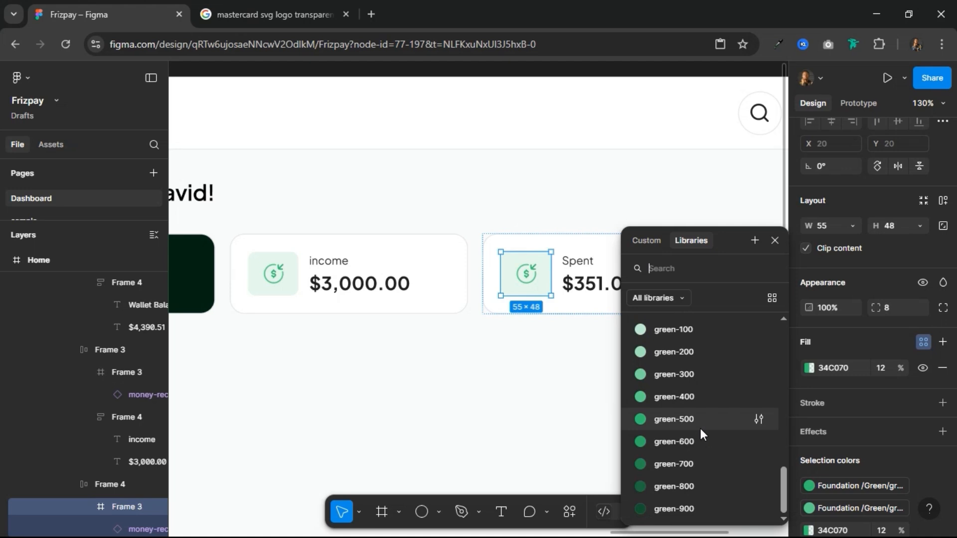
{"action": "scroll", "coordinate": [701, 429], "scroll_direction": "up", "scroll_amount": 5}
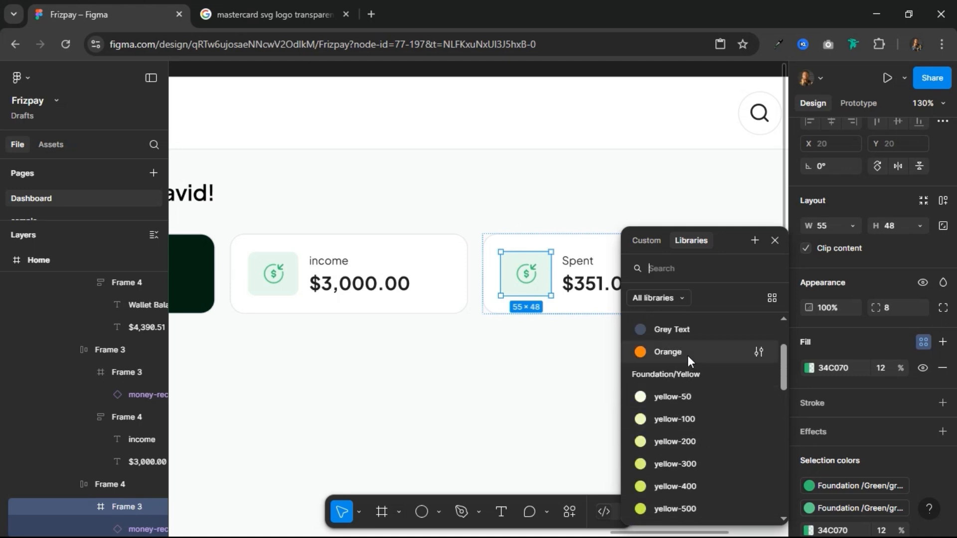
{"action": "left_click", "coordinate": [687, 355]}
{"action": "left_click", "coordinate": [923, 369]}
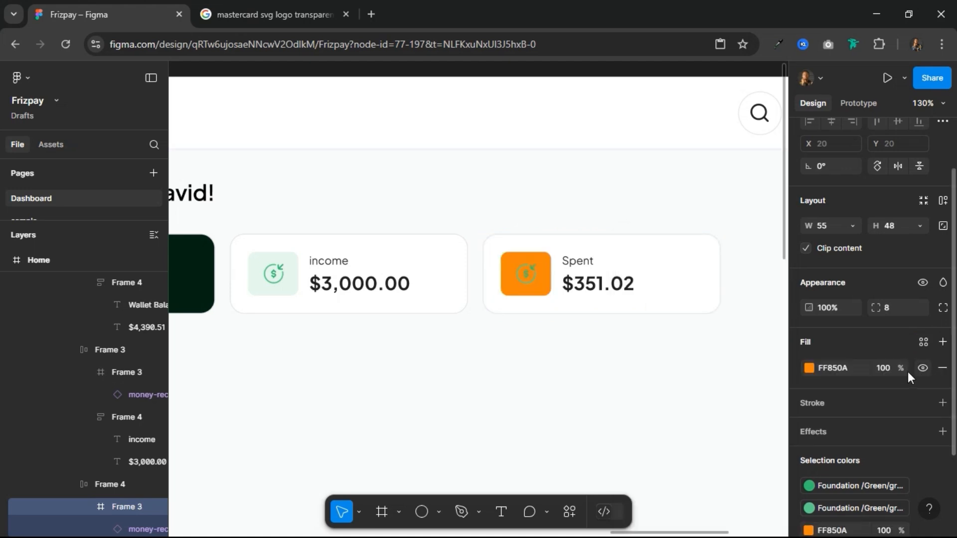
{"action": "left_click", "coordinate": [882, 374]}
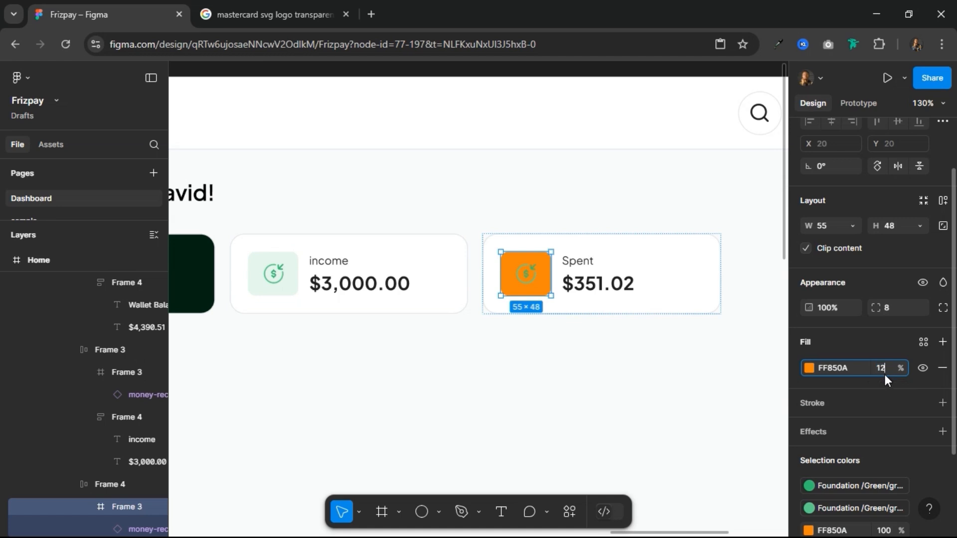
{"action": "key", "text": "Return"}
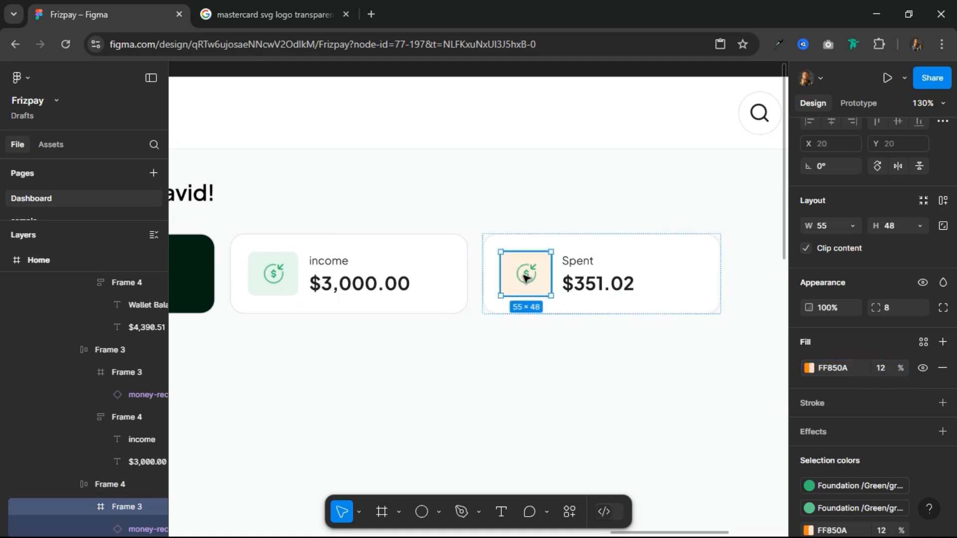
Step: Swap the Spent card's icon instance for the money-send-circle component
{"action": "double_click", "coordinate": [526, 277]}
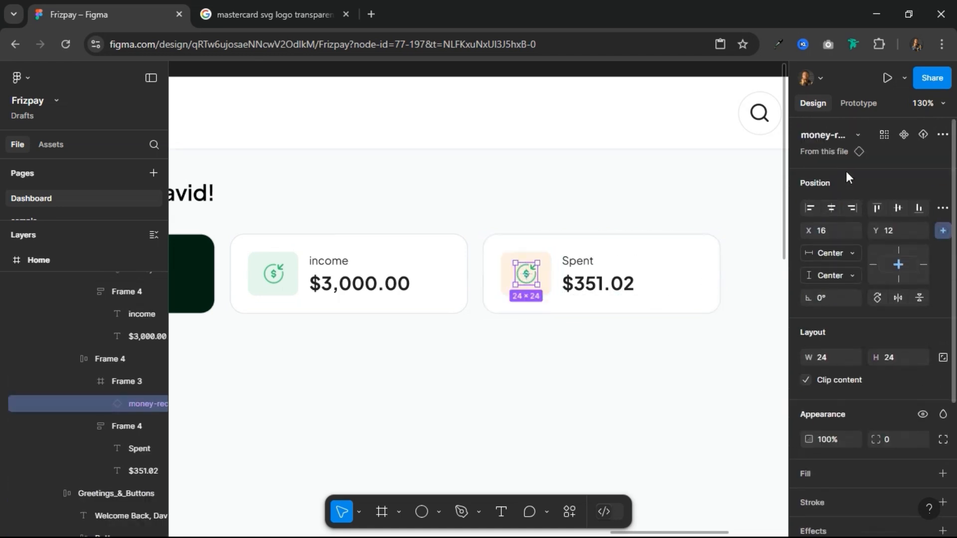
{"action": "left_click", "coordinate": [849, 136]}
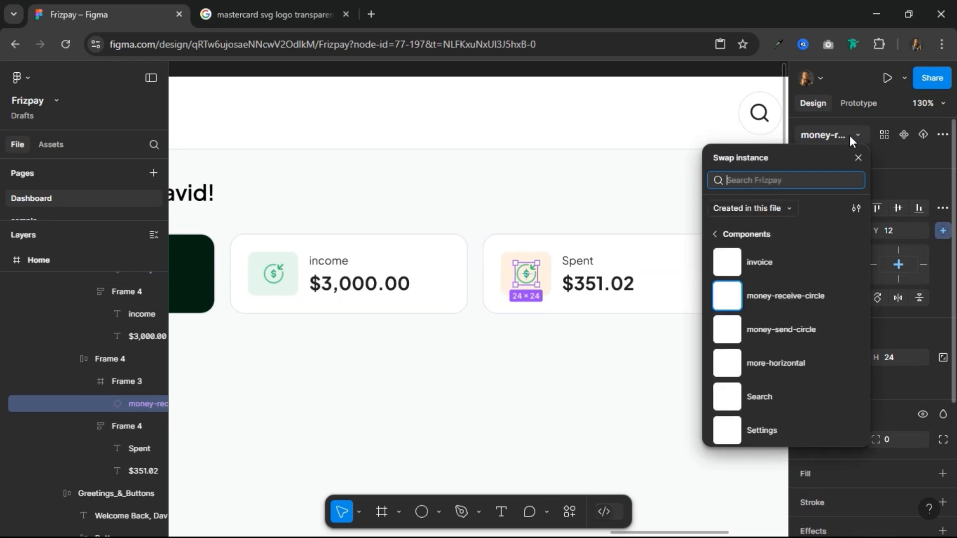
{"action": "left_click", "coordinate": [796, 335]}
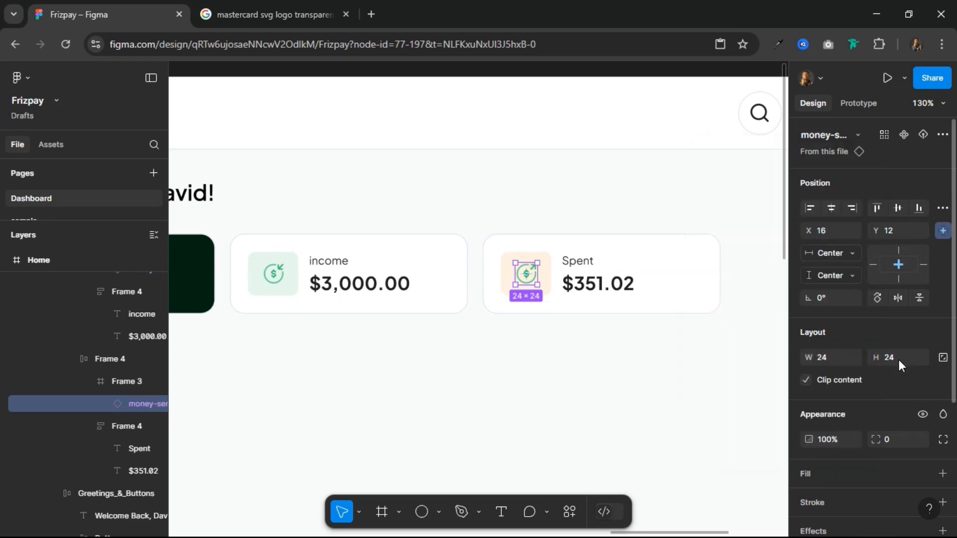
Step: Replace the green-500 colour of the Spent card's money-send-circle icon with the Orange colour style
{"action": "scroll", "coordinate": [893, 367], "scroll_direction": "down", "scroll_amount": 4}
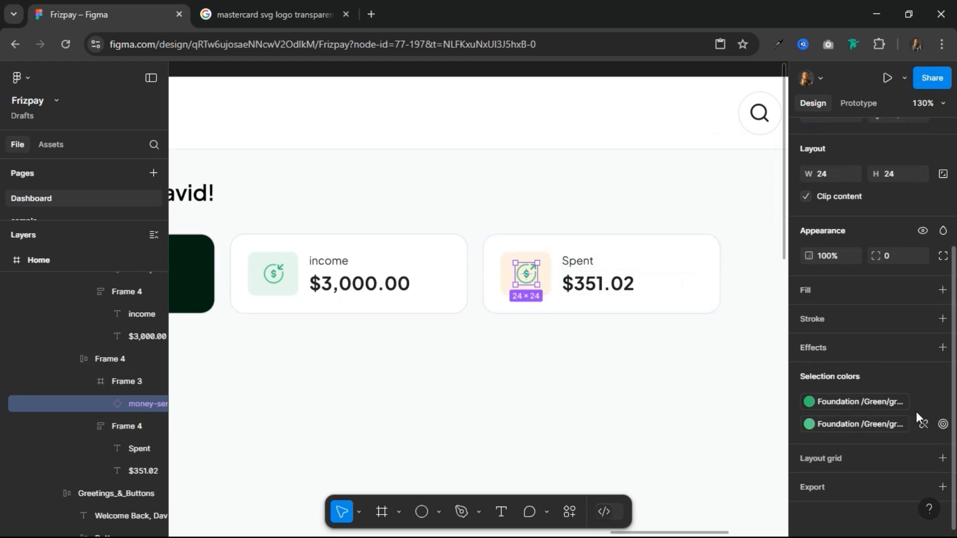
{"action": "left_click", "coordinate": [877, 404]}
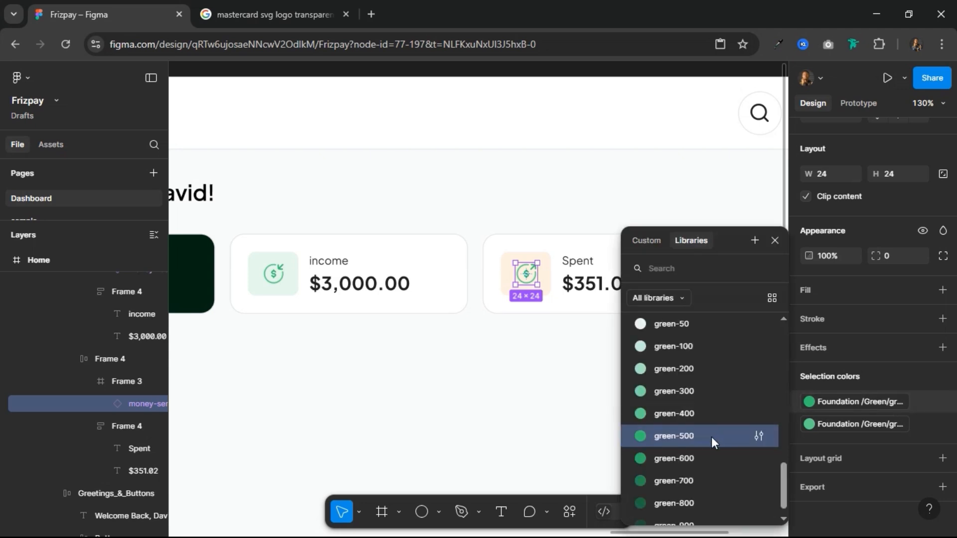
{"action": "scroll", "coordinate": [701, 430], "scroll_direction": "up", "scroll_amount": 10}
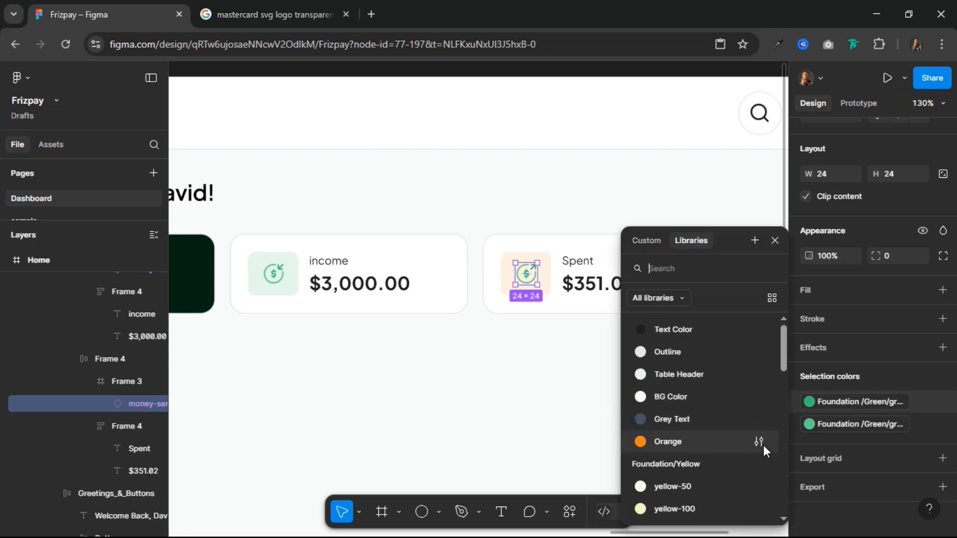
{"action": "left_click", "coordinate": [851, 421]}
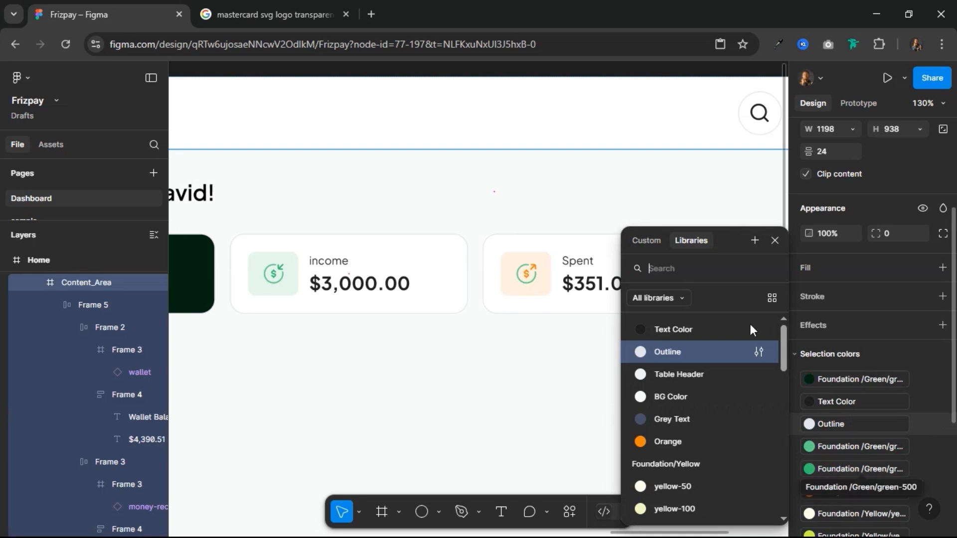
Step: Reselect the Spent card's icon instance and replace its remaining green-400 colour with the Orange style
{"action": "left_click", "coordinate": [531, 282]}
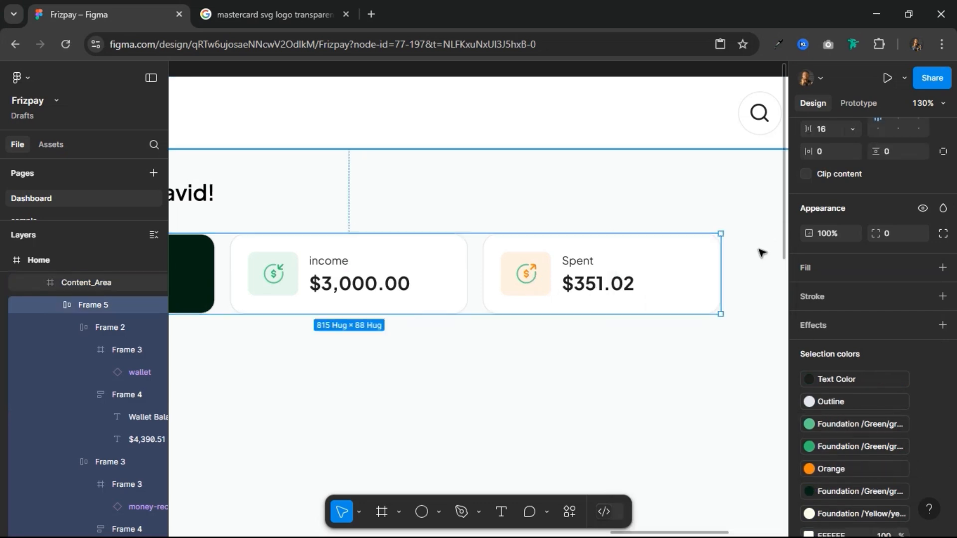
{"action": "double_click", "coordinate": [530, 283]}
{"action": "double_click", "coordinate": [532, 282]}
{"action": "double_click", "coordinate": [532, 278]}
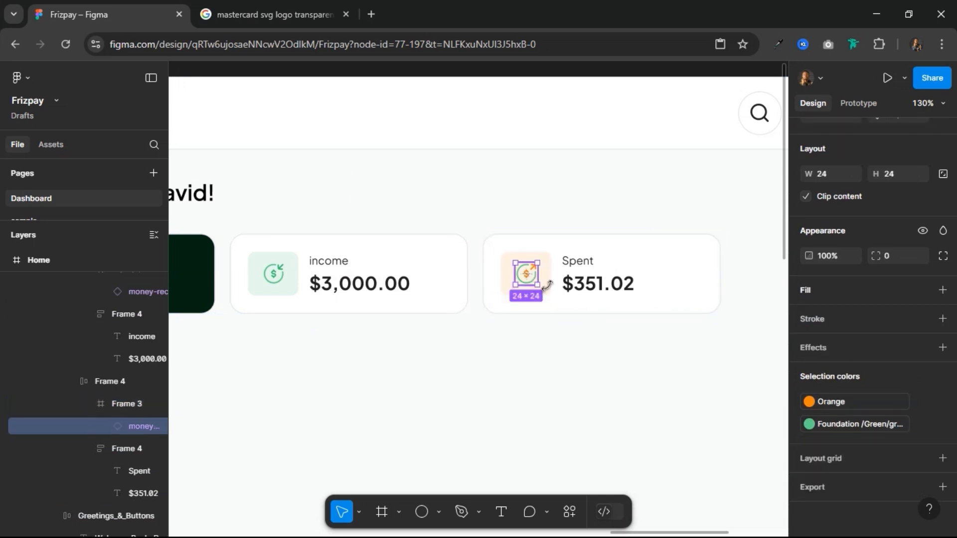
{"action": "left_click", "coordinate": [848, 425]}
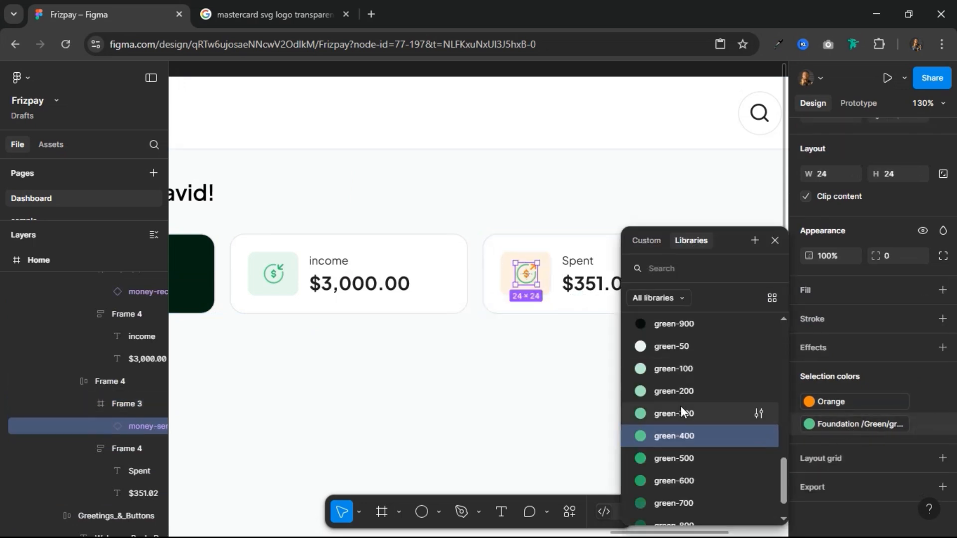
{"action": "scroll", "coordinate": [679, 406], "scroll_direction": "up", "scroll_amount": 5}
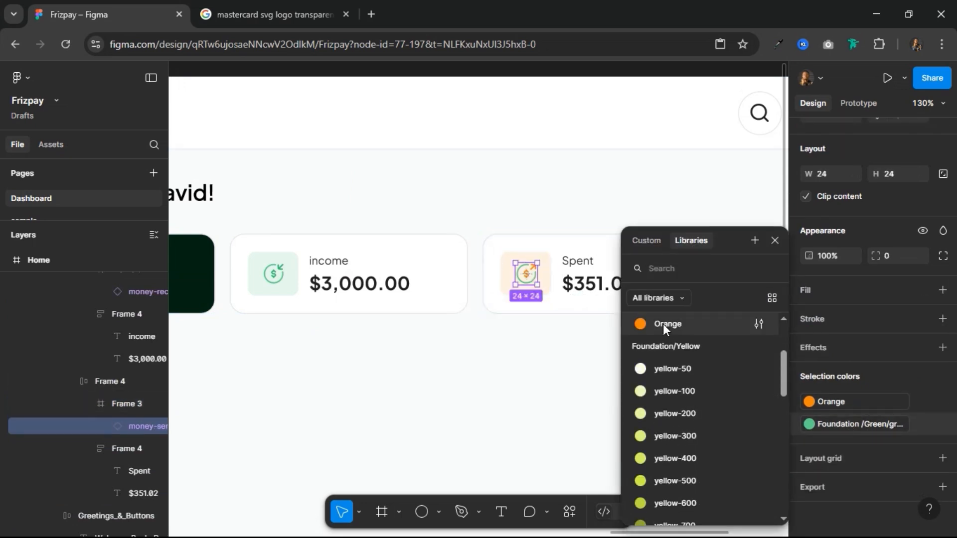
{"action": "left_click", "coordinate": [663, 324]}
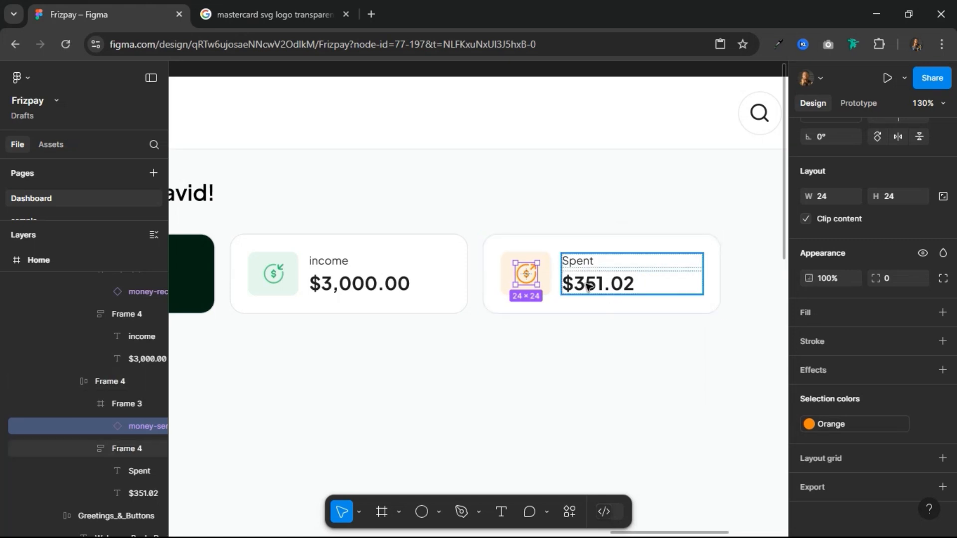
Step: Review the row of three summary cards in the context of the whole Home frame, with nothing selected
{"action": "scroll", "coordinate": [559, 283], "scroll_direction": "down", "scroll_amount": 6}
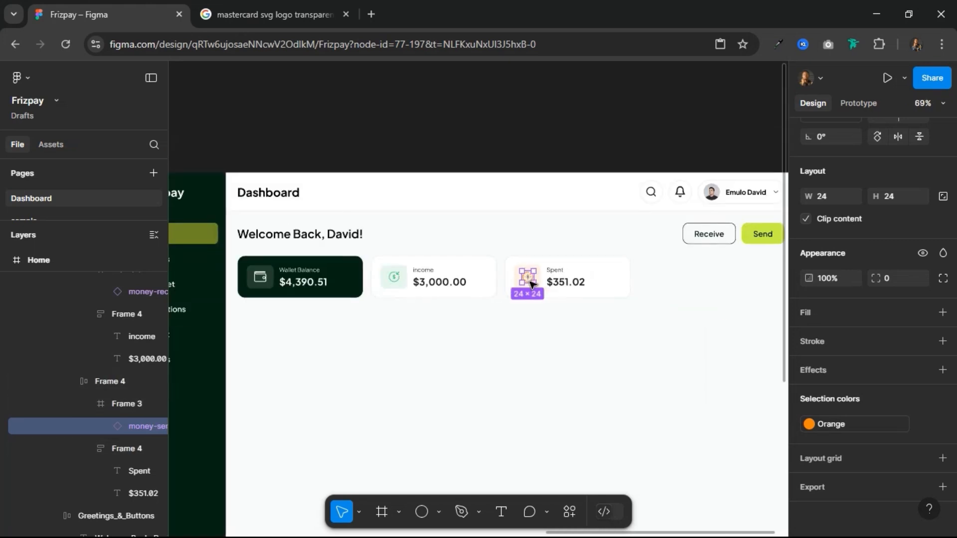
{"action": "left_click", "coordinate": [466, 325]}
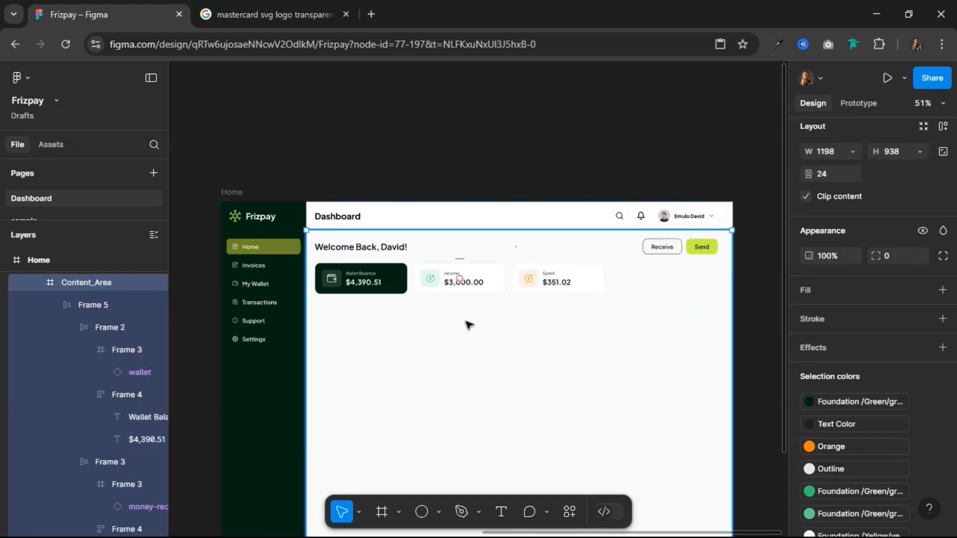
{"action": "scroll", "coordinate": [469, 328], "scroll_direction": "down", "scroll_amount": 3}
{"action": "scroll", "coordinate": [469, 328], "scroll_direction": "up", "scroll_amount": 5}
{"action": "scroll", "coordinate": [466, 327], "scroll_direction": "down", "scroll_amount": 5}
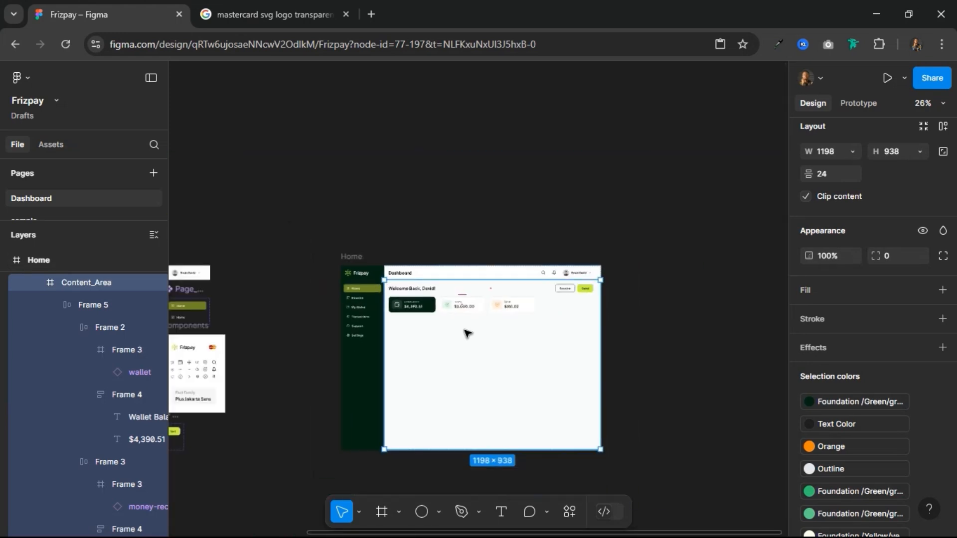
{"action": "scroll", "coordinate": [466, 327], "scroll_direction": "up", "scroll_amount": 4}
{"action": "scroll", "coordinate": [467, 333], "scroll_direction": "down", "scroll_amount": 1}
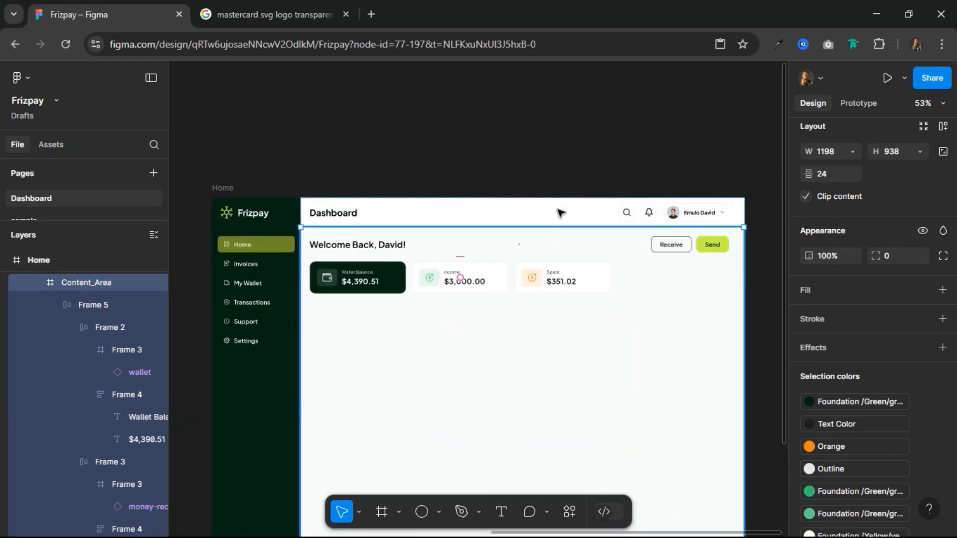
{"action": "key", "text": "Escape"}
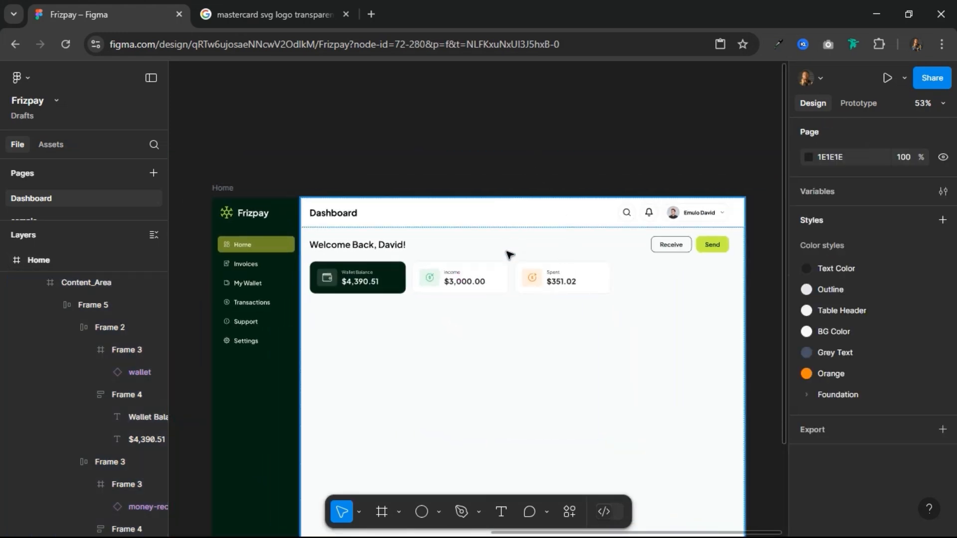
{"action": "scroll", "coordinate": [508, 255], "scroll_direction": "up", "scroll_amount": 2}
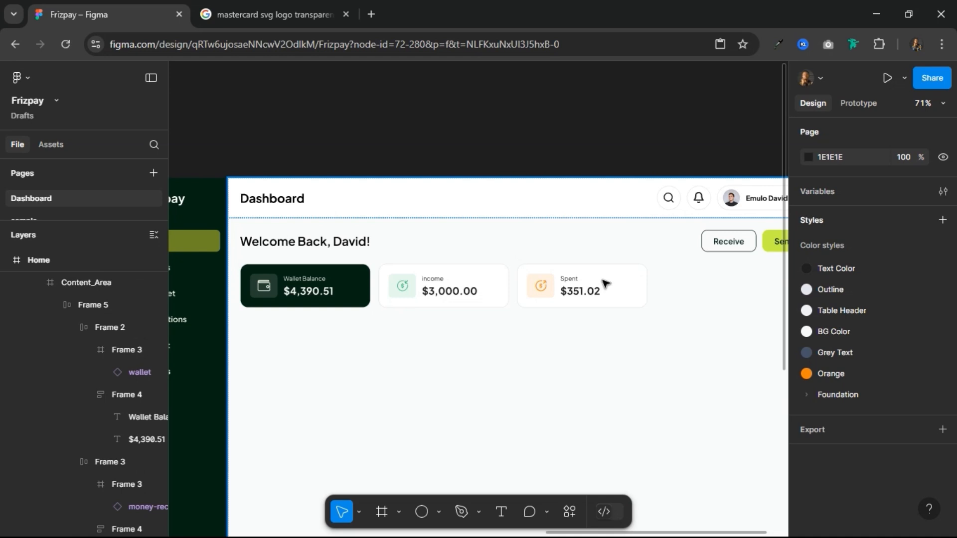
Step: Draw a frame about 800 × 396 below the row of summary cards and give it a white FFFFFF fill
{"action": "scroll", "coordinate": [594, 289], "scroll_direction": "down", "scroll_amount": 3, "text": "ctrl"}
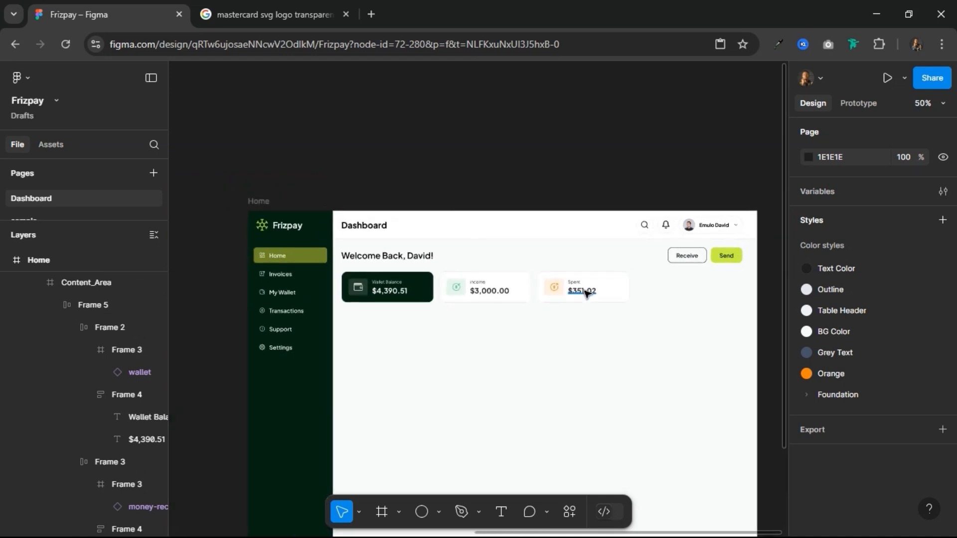
{"action": "left_click", "coordinate": [383, 512]}
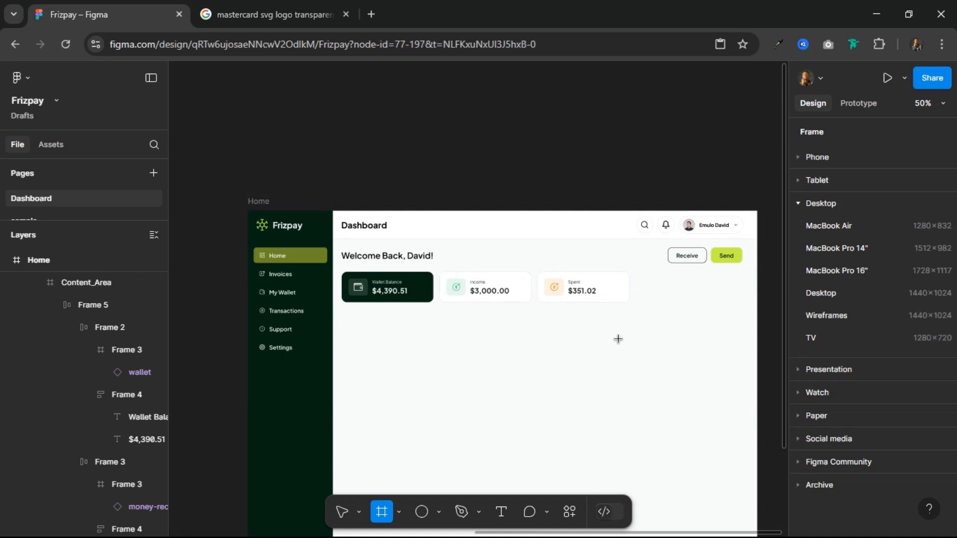
{"action": "mouse_move", "coordinate": [347, 313]}
{"action": "left_mouse_down"}
{"action": "mouse_move", "coordinate": [632, 365]}
{"action": "mouse_move", "coordinate": [630, 452]}
{"action": "left_mouse_up"}
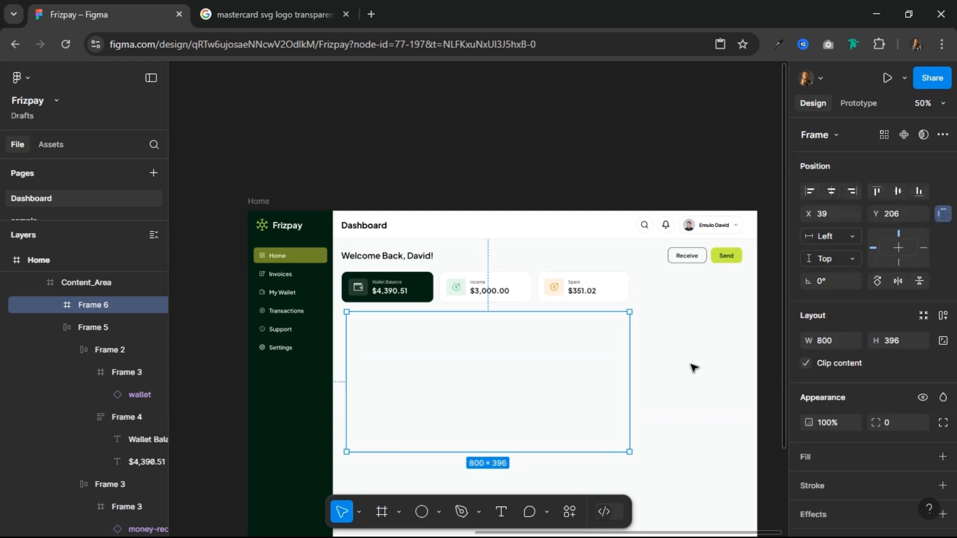
{"action": "left_click", "coordinate": [855, 456]}
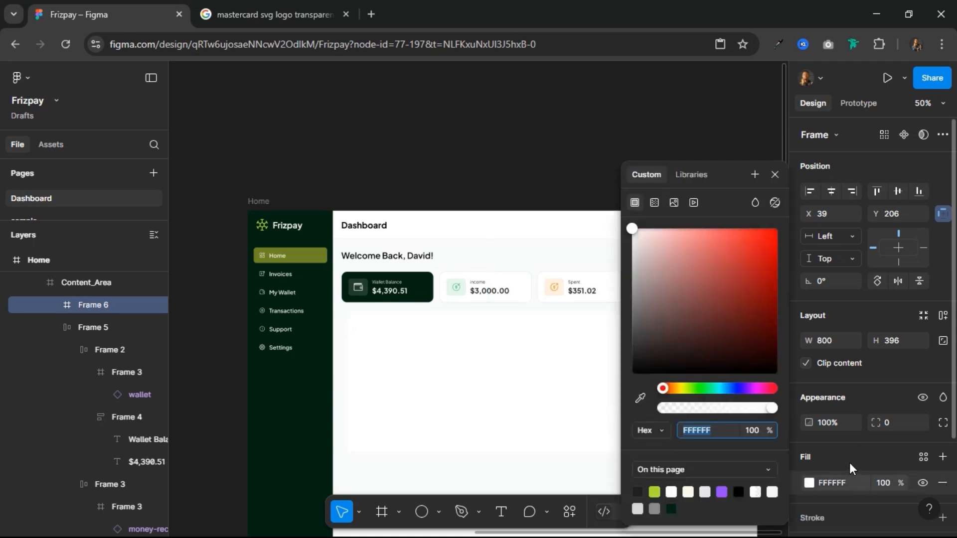
{"action": "left_click", "coordinate": [775, 175]}
Step: Give the new white frame a stroke in the Outline colour style and a corner radius of 16
{"action": "scroll", "coordinate": [892, 423], "scroll_direction": "down", "scroll_amount": 2}
{"action": "left_click", "coordinate": [923, 401]}
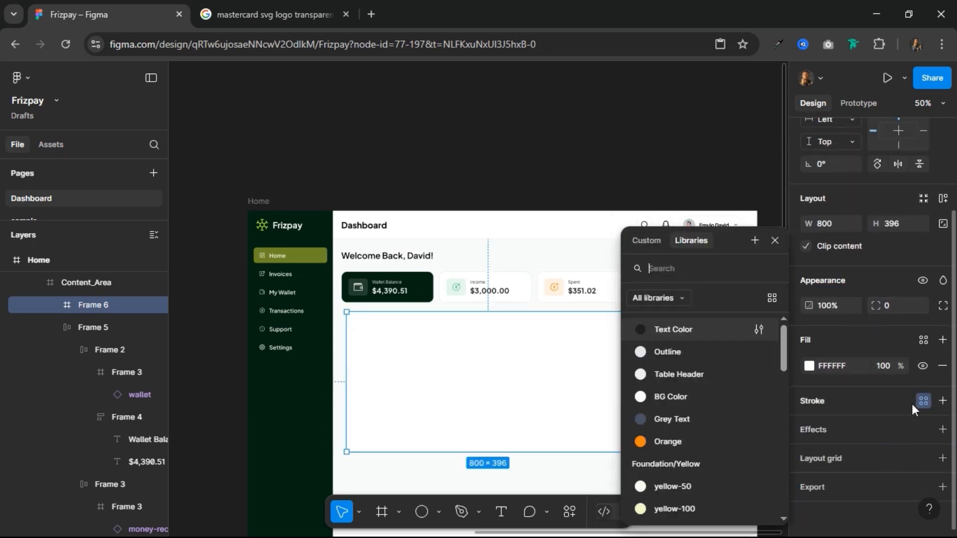
{"action": "left_click", "coordinate": [692, 351]}
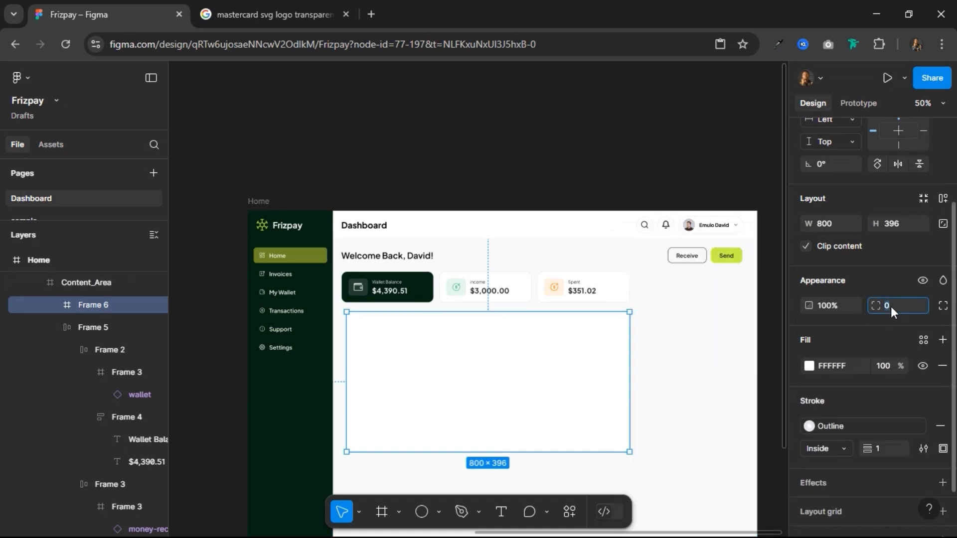
{"action": "type", "text": "16"}
{"action": "key", "text": "Return"}
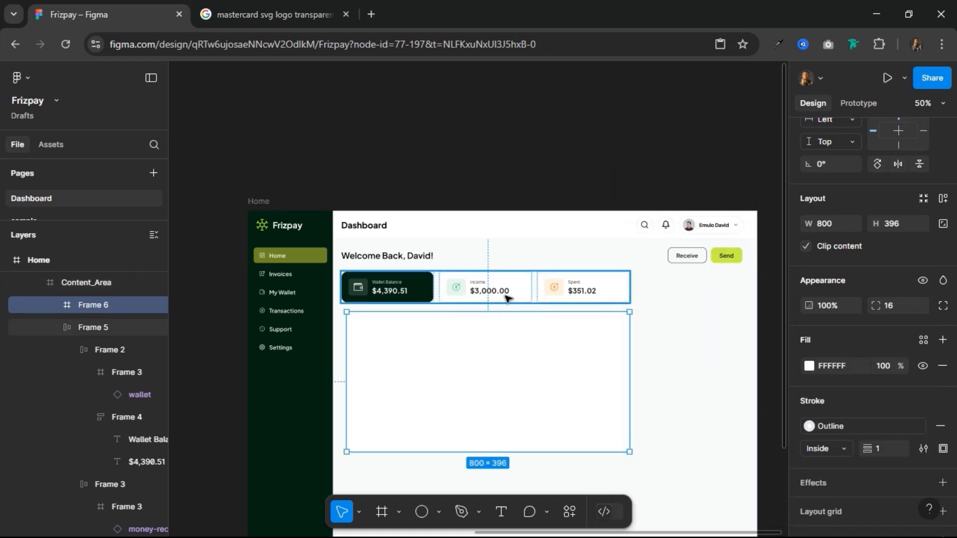
Step: Nudge the white frame to sit 16 px below the summary cards, with its left edge aligned to the card row
{"action": "key", "text": "alt"}
{"action": "key", "text": "shift+Up"}
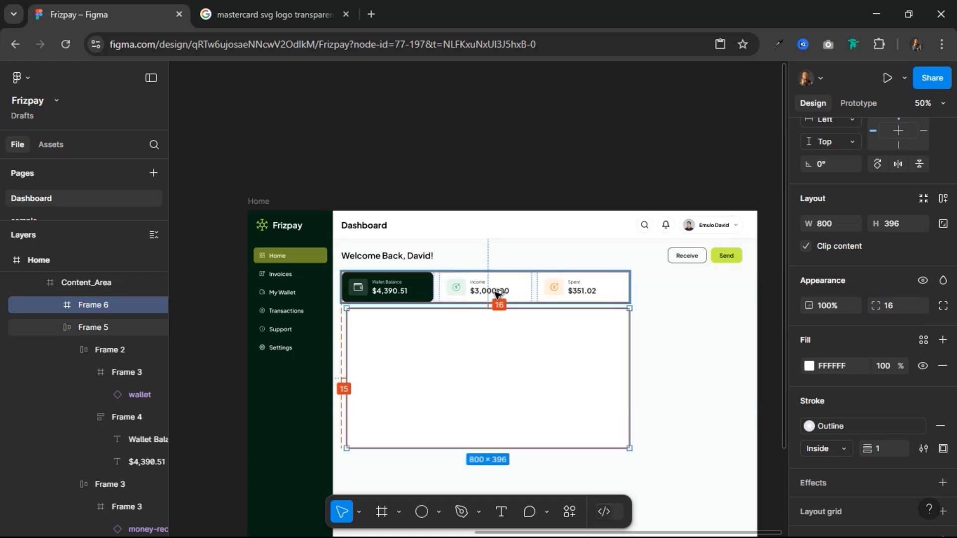
{"action": "key", "text": "alt+Left"}
{"action": "key", "text": "alt+Left"}
{"action": "key", "text": "alt+Left"}
{"action": "key", "text": "alt+Left"}
{"action": "key", "text": "alt+Left"}
{"action": "key", "text": "alt+Left"}
{"action": "key", "text": "alt+Right"}
{"action": "key", "text": "alt+shift+Left"}
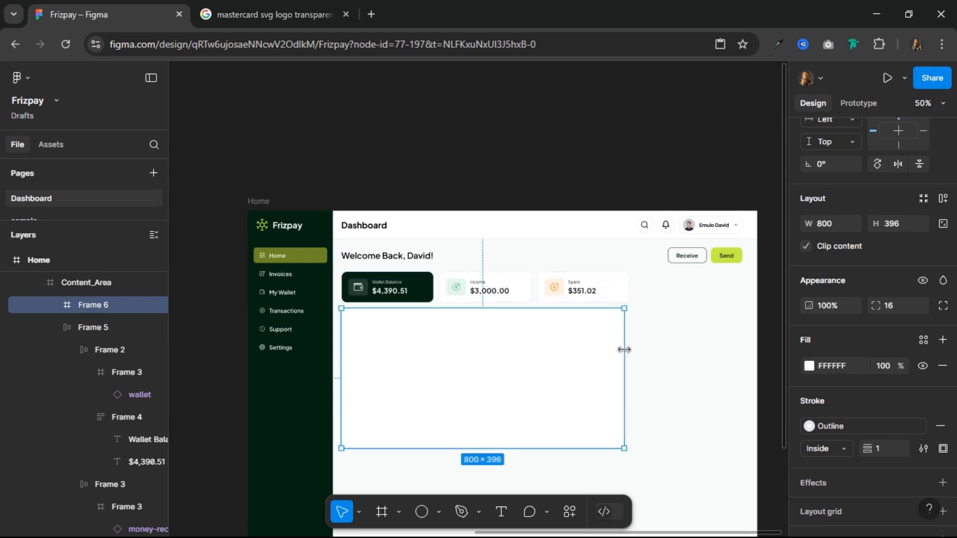
Step: Set the width of the summary card row to 800 so it matches the white frame below
{"action": "scroll", "coordinate": [645, 327], "scroll_direction": "up", "scroll_amount": 3, "text": "ctrl"}
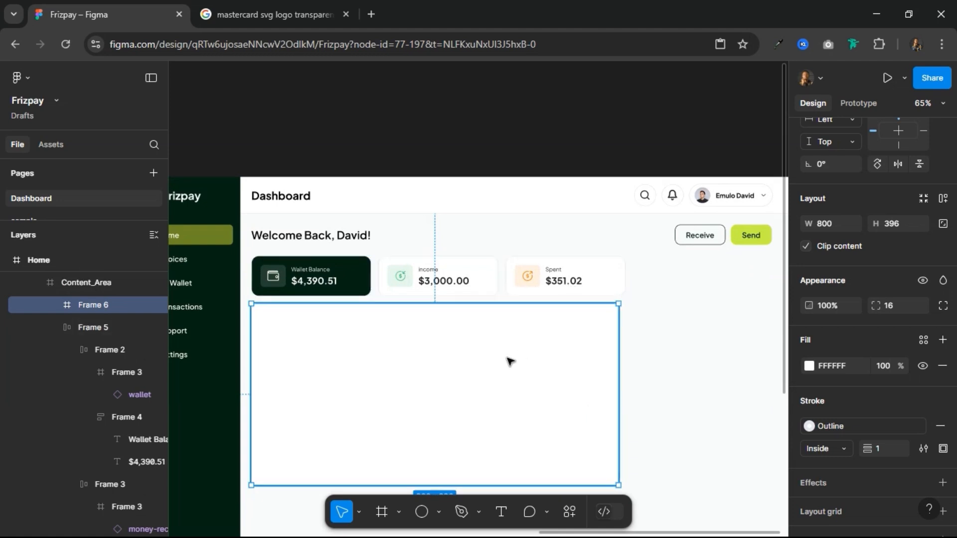
{"action": "left_click", "coordinate": [515, 284]}
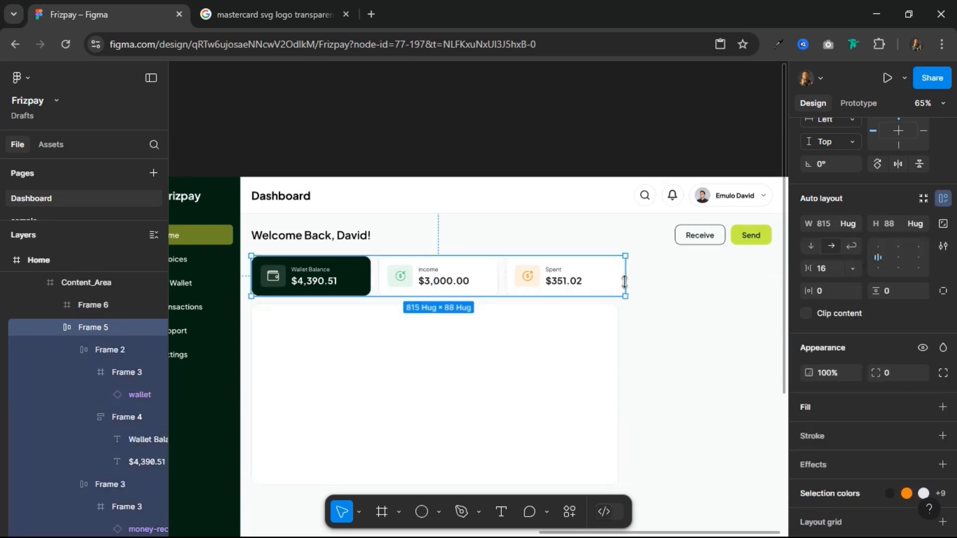
{"action": "left_click", "coordinate": [834, 226]}
{"action": "type", "text": "800"}
{"action": "key", "text": "Return"}
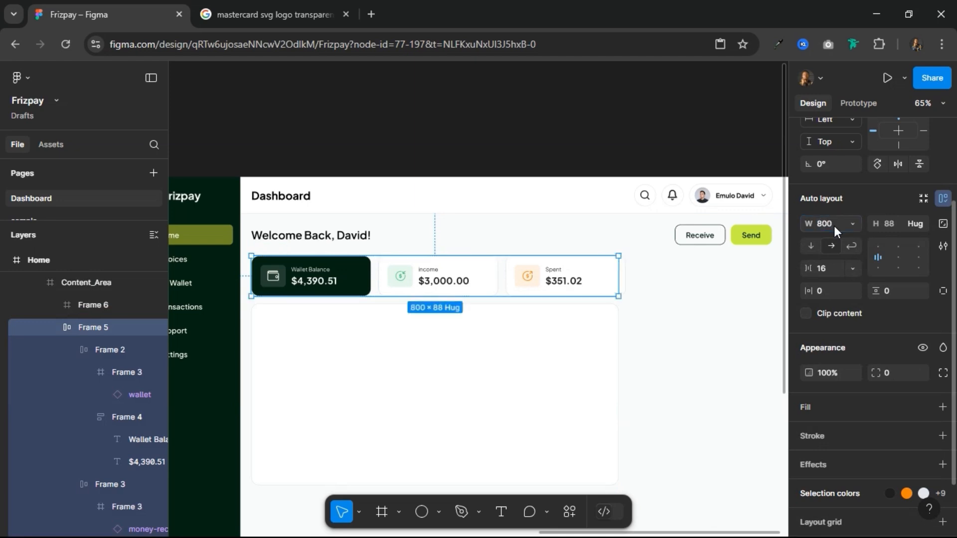
Step: Set the horizontal resizing of the Spent, income and Wallet Balance cards to Fill container
{"action": "key", "text": "shift+0"}
{"action": "double_click", "coordinate": [556, 269]}
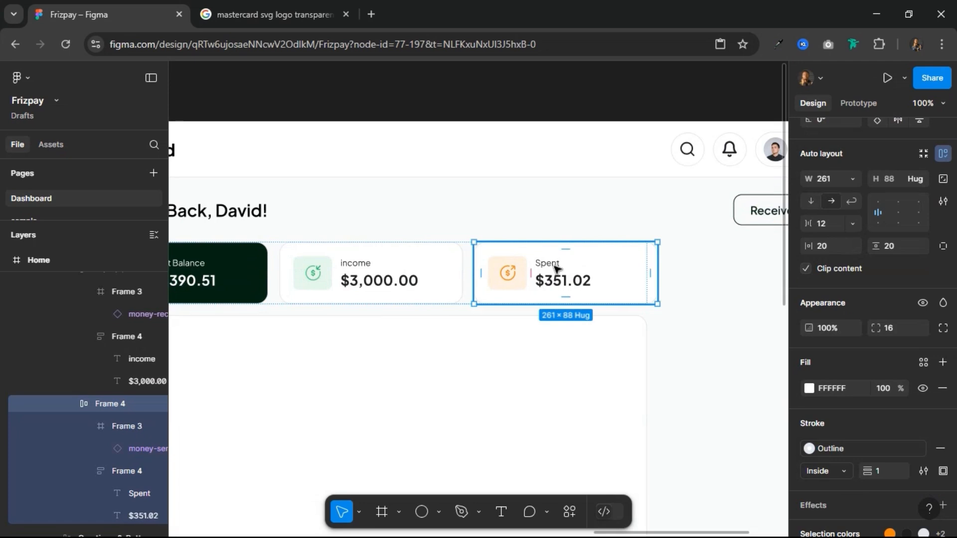
{"action": "left_click", "coordinate": [853, 178]}
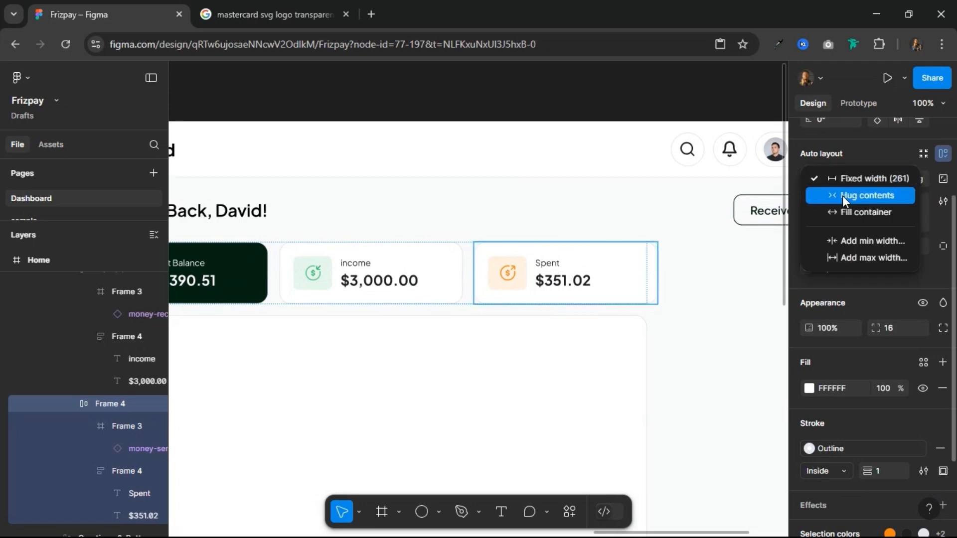
{"action": "left_click", "coordinate": [843, 210]}
{"action": "left_click", "coordinate": [396, 272]}
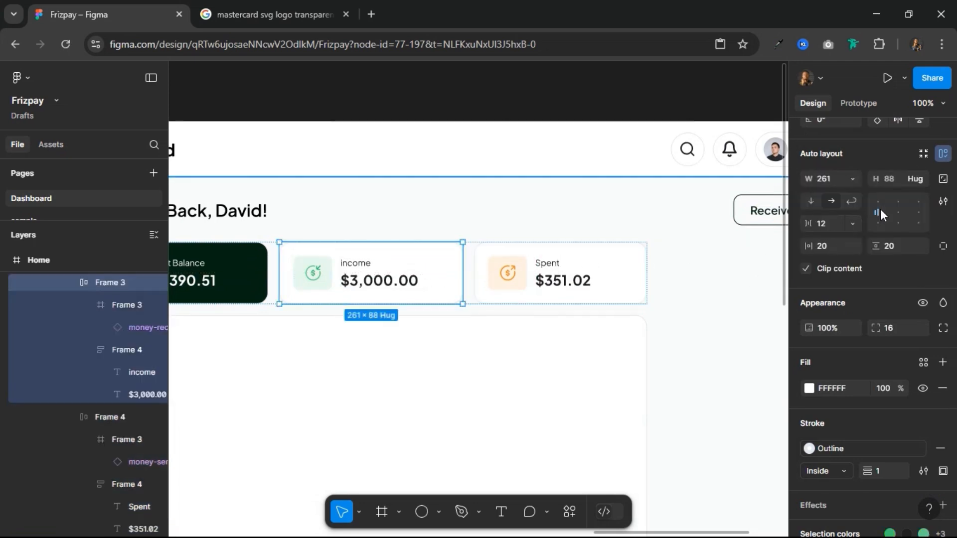
{"action": "left_click", "coordinate": [253, 284], "text": "shift"}
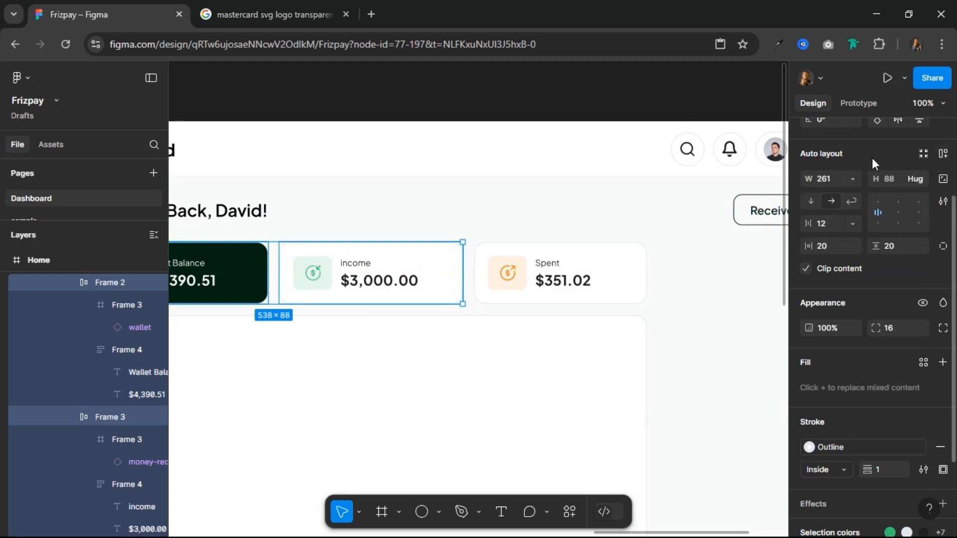
{"action": "left_click", "coordinate": [848, 176]}
{"action": "left_click", "coordinate": [851, 212]}
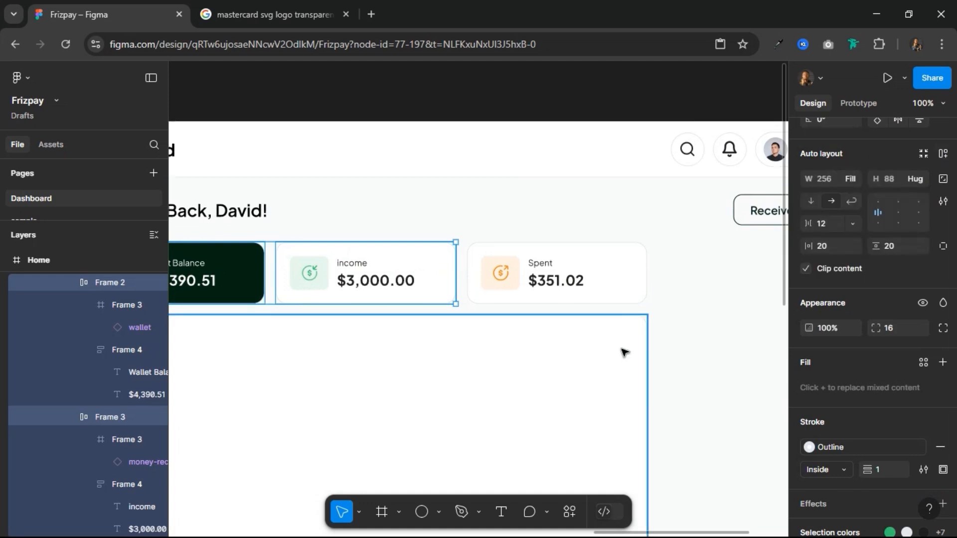
Step: Rename the layer of the summary card row as Finance Overview
{"action": "scroll", "coordinate": [673, 314], "scroll_direction": "down", "scroll_amount": 5}
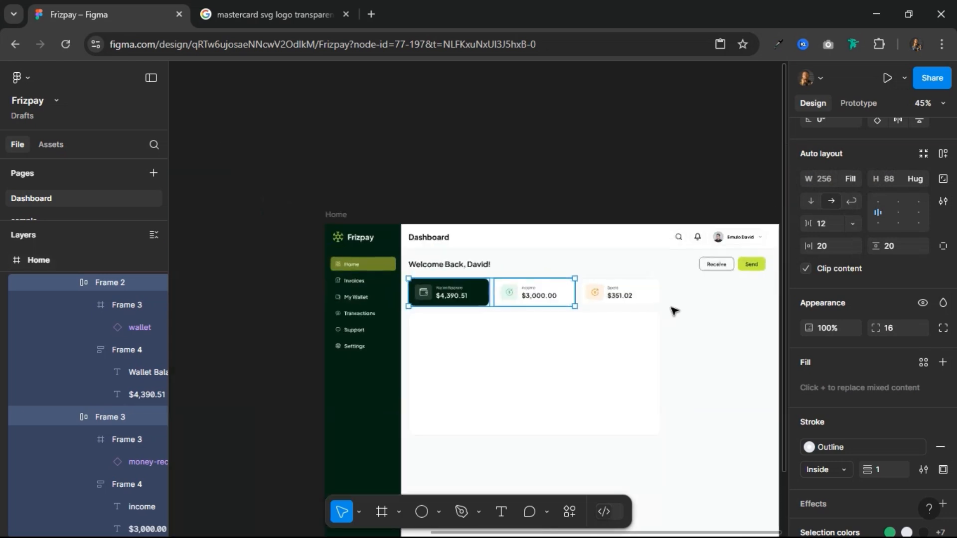
{"action": "left_click", "coordinate": [588, 341]}
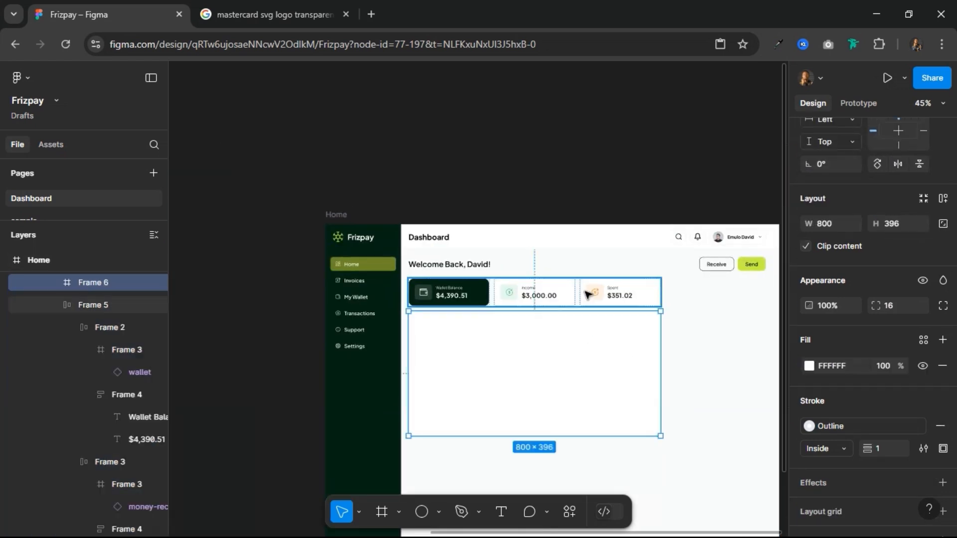
{"action": "left_click", "coordinate": [588, 296]}
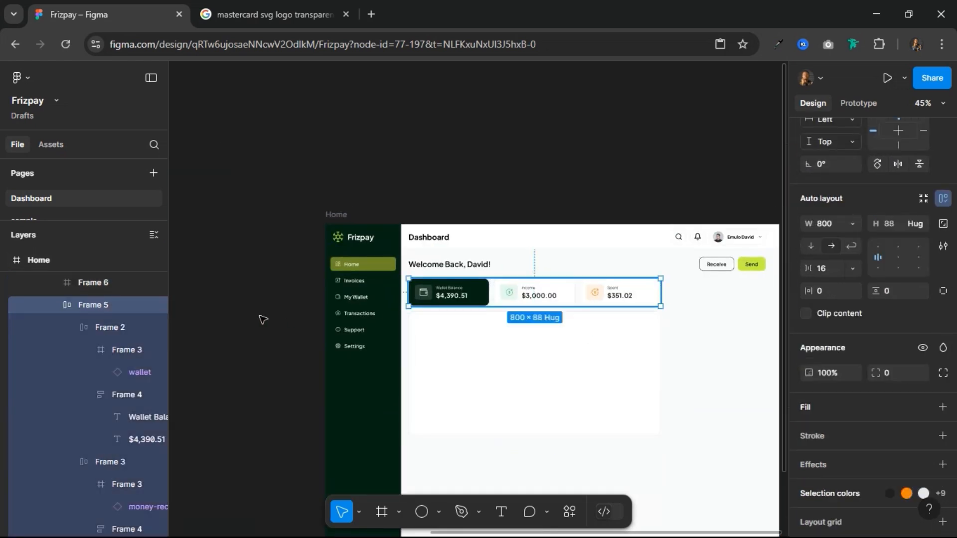
{"action": "double_click", "coordinate": [92, 304]}
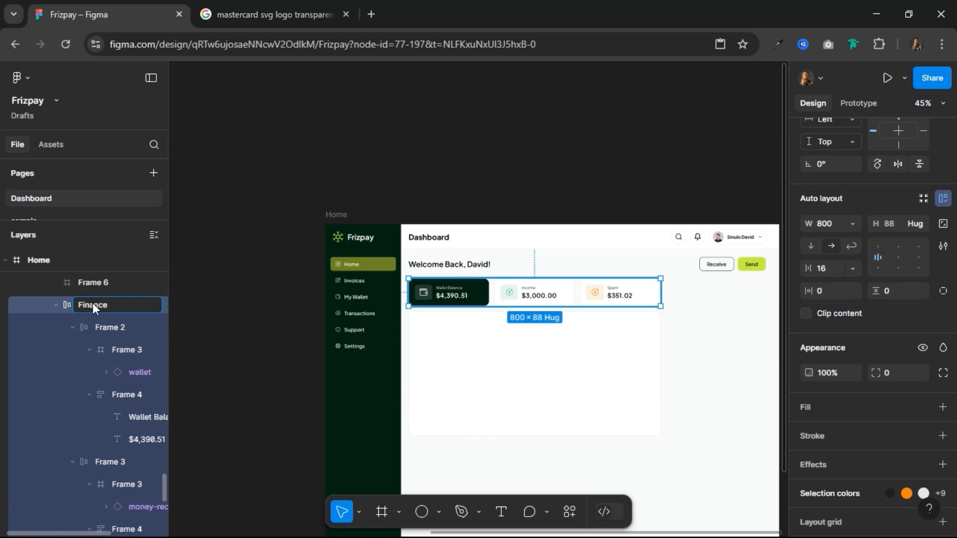
{"action": "type", "text": "Finance Overview"}
{"action": "key", "text": "Return"}
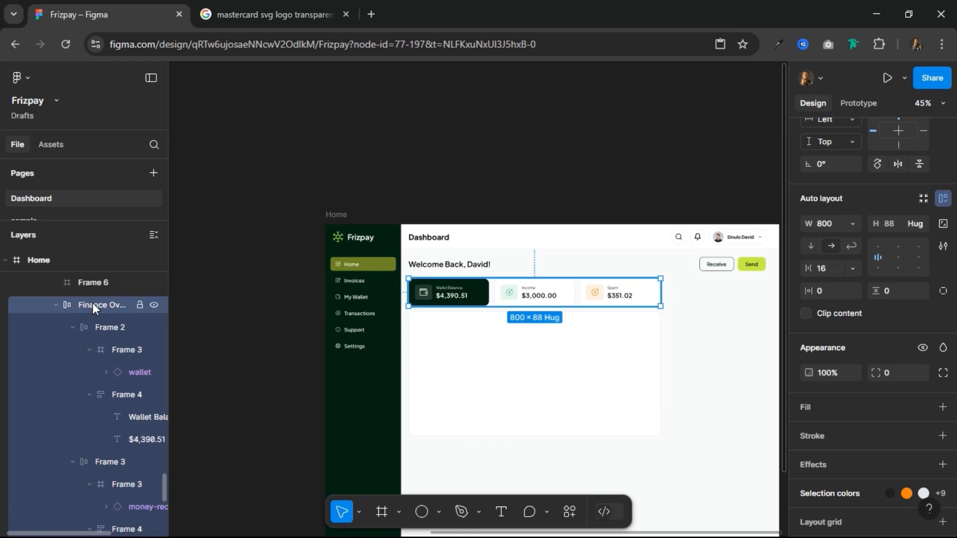
Step: Rename the dark first card's layer as Wallet Balance and collapse it in the layer tree
{"action": "left_click", "coordinate": [107, 330]}
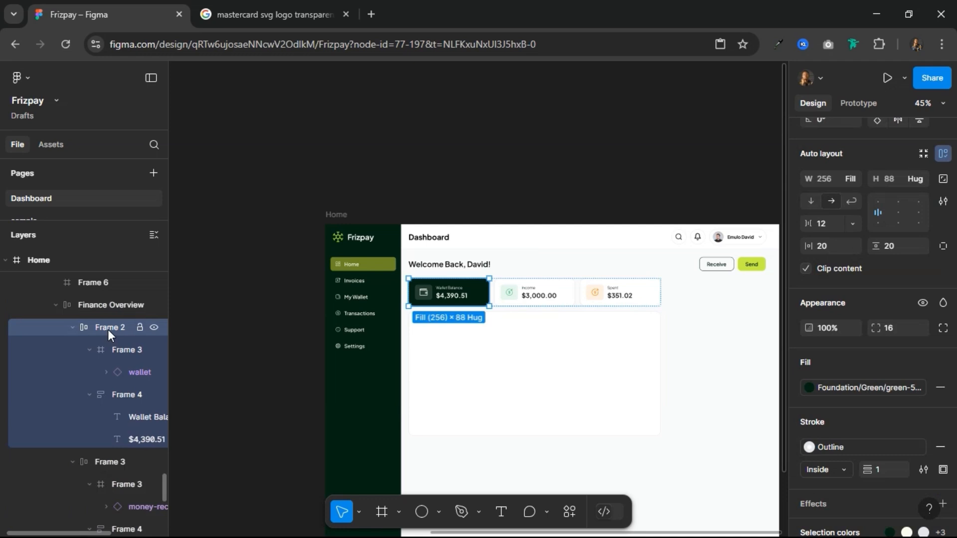
{"action": "double_click", "coordinate": [108, 330]}
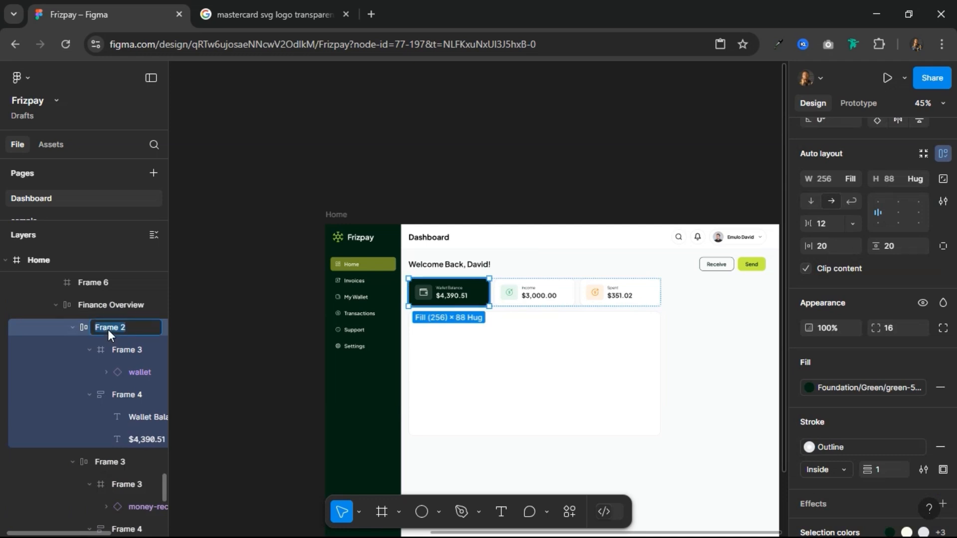
{"action": "type", "text": "Wallet Balance"}
{"action": "key", "text": "Return"}
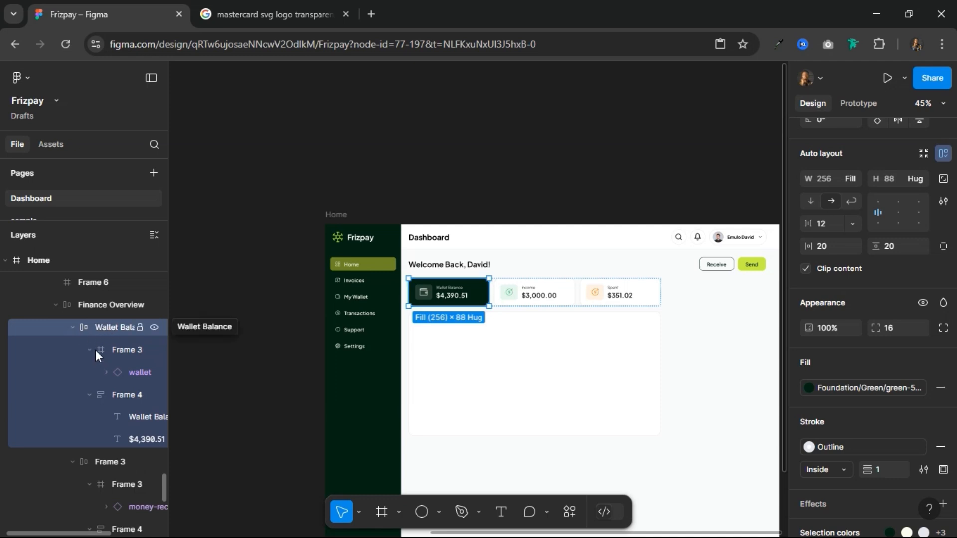
{"action": "left_click", "coordinate": [73, 327]}
Step: Rename the second card's layer as Income and collapse it in the layer tree
{"action": "left_click", "coordinate": [109, 349]}
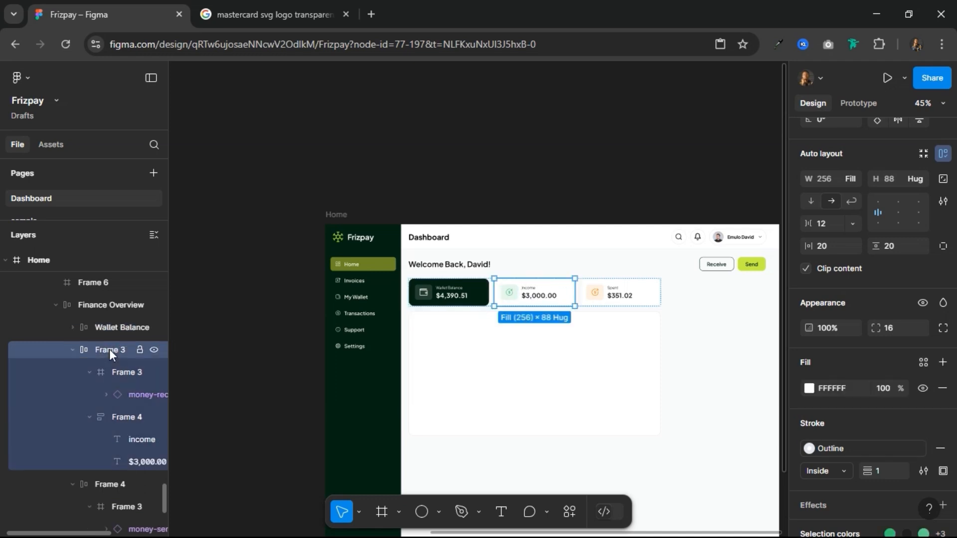
{"action": "double_click", "coordinate": [110, 349]}
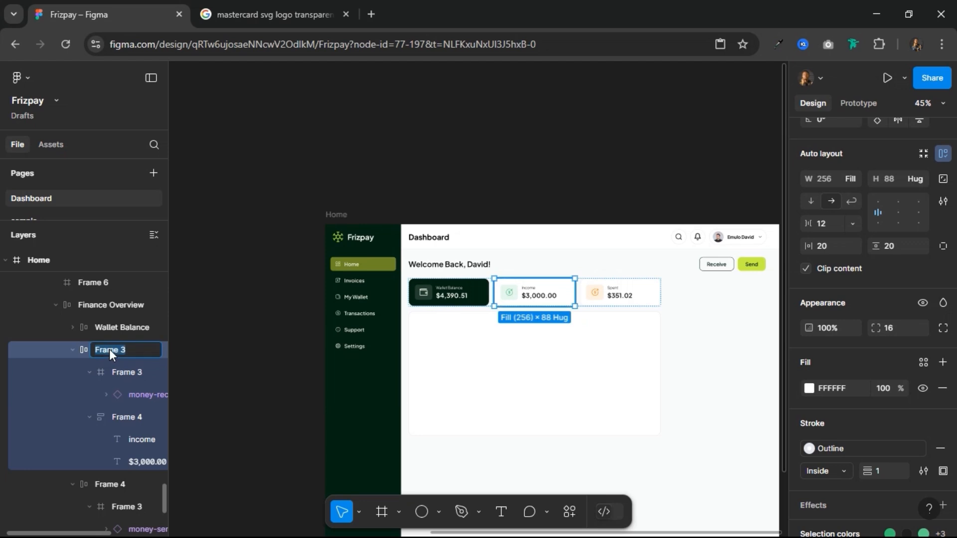
{"action": "type", "text": "Income"}
{"action": "key", "text": "Return"}
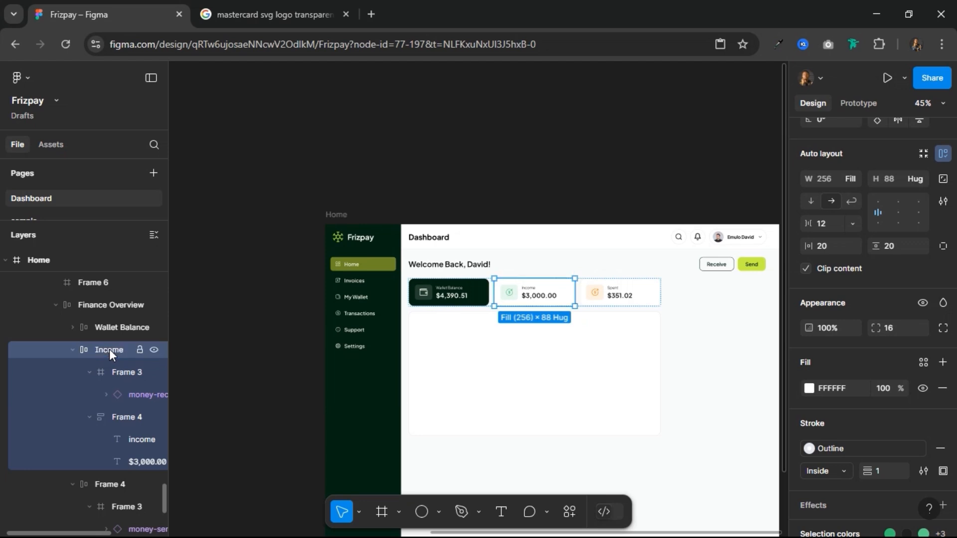
{"action": "left_click", "coordinate": [71, 354]}
Step: Rename the third card's layer as Spent and collapse it in the layer tree
{"action": "left_click", "coordinate": [98, 369]}
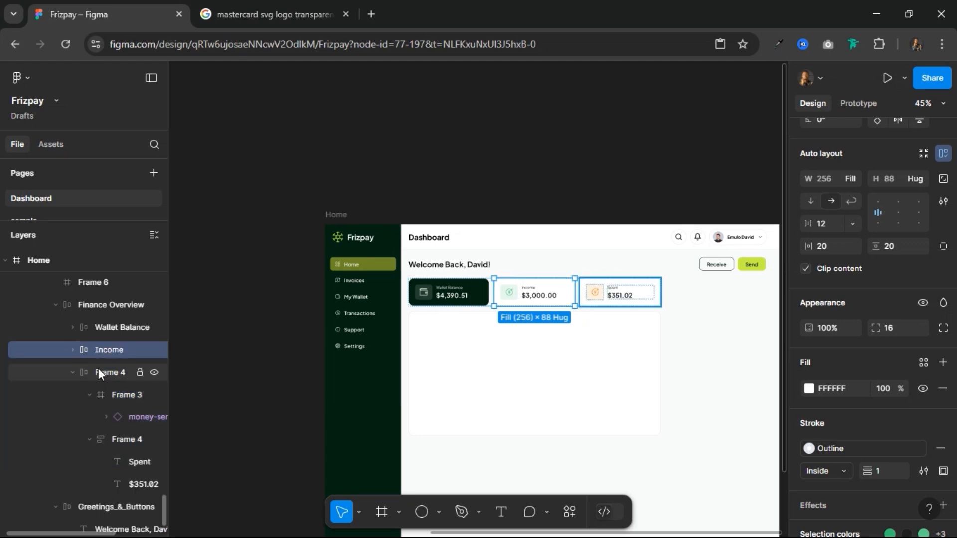
{"action": "double_click", "coordinate": [100, 372]}
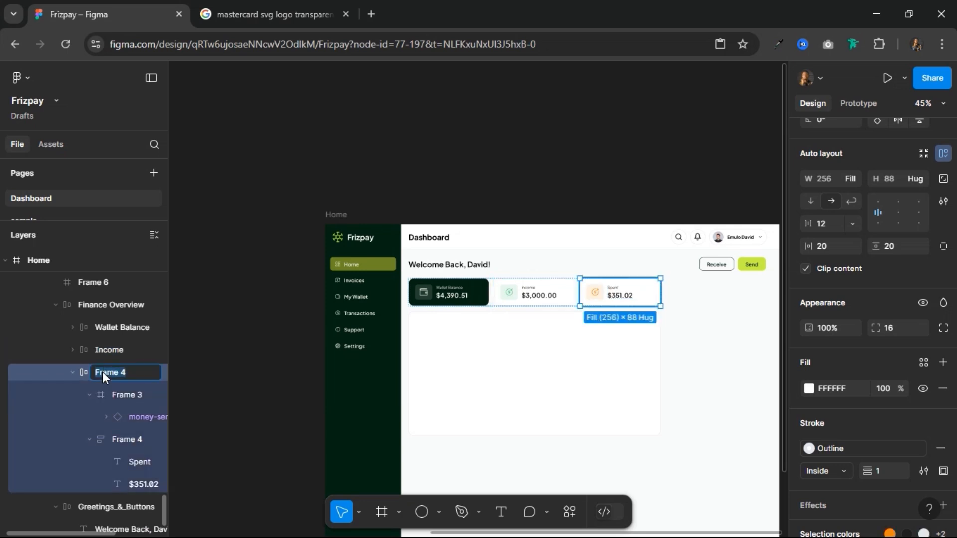
{"action": "type", "text": "Spent"}
{"action": "key", "text": "Return"}
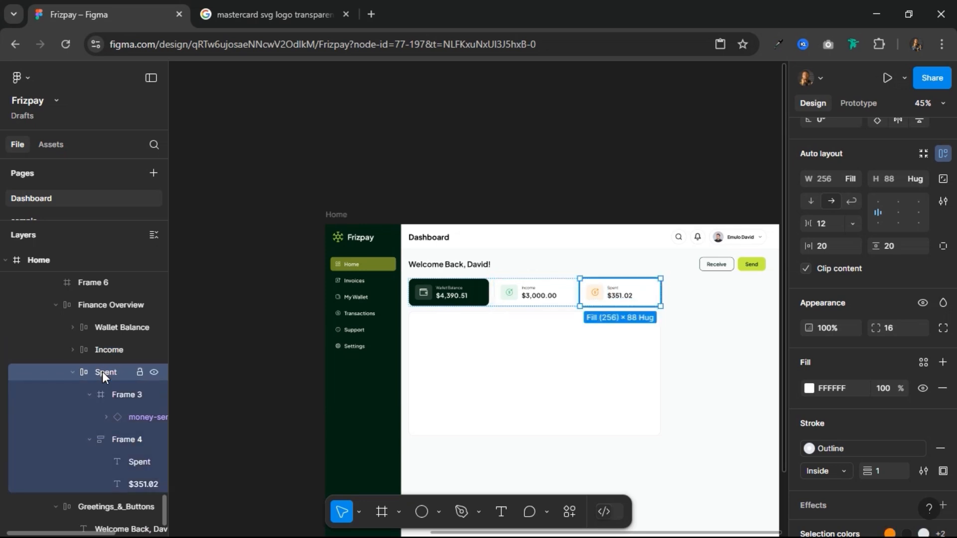
{"action": "left_click", "coordinate": [73, 372]}
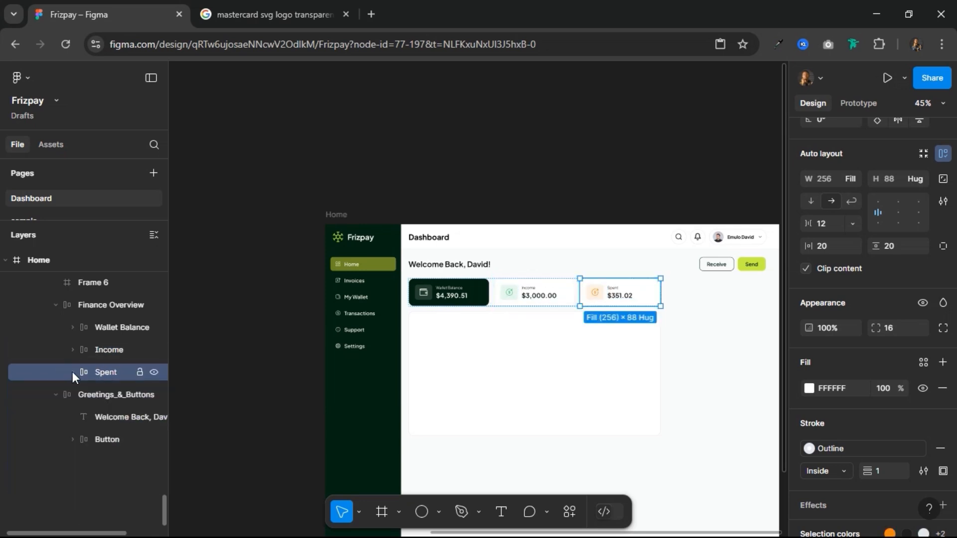
Step: Collapse the Finance Overview and Greetings_&_Buttons layers inside Content_Area
{"action": "left_click", "coordinate": [92, 305]}
{"action": "left_click", "coordinate": [55, 306]}
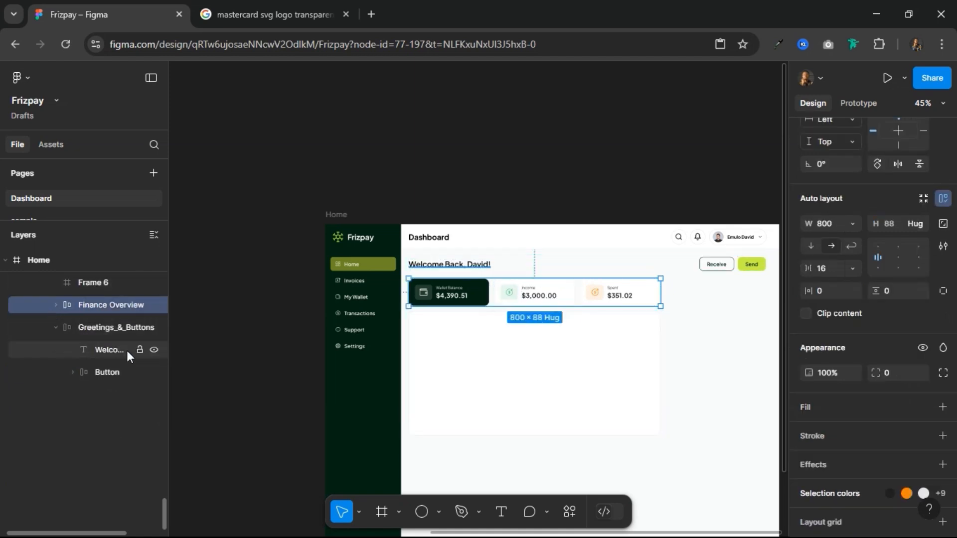
{"action": "left_click", "coordinate": [64, 328]}
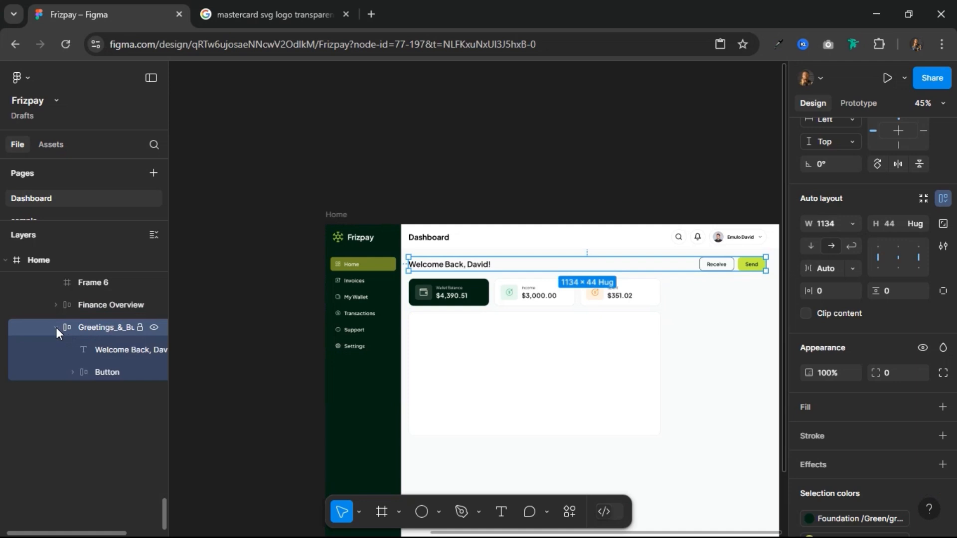
{"action": "left_click", "coordinate": [56, 328]}
{"action": "scroll", "coordinate": [124, 359], "scroll_direction": "up", "scroll_amount": 5}
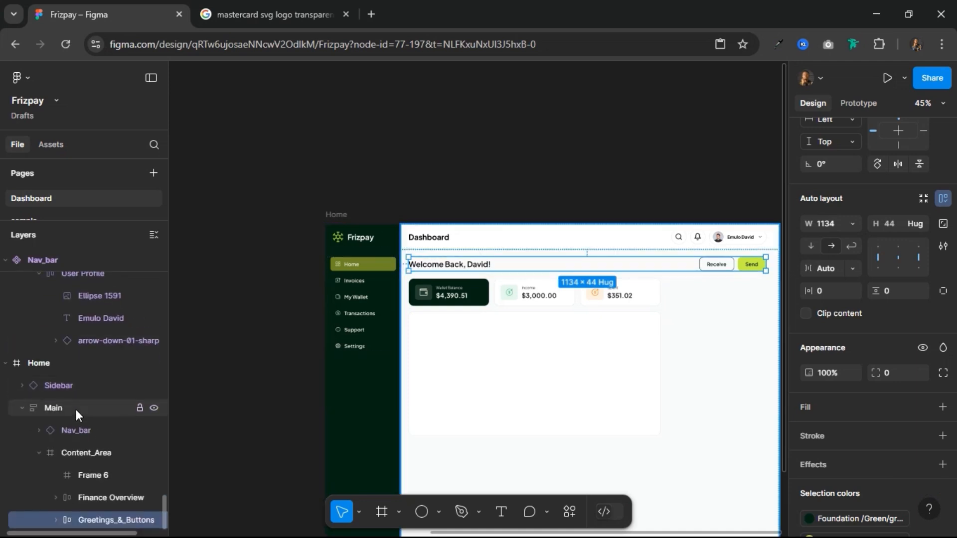
Step: Rename the white panel below the cards as Income Chart and wrap it with Finance Overview in a vertical auto layout
{"action": "left_click", "coordinate": [82, 454]}
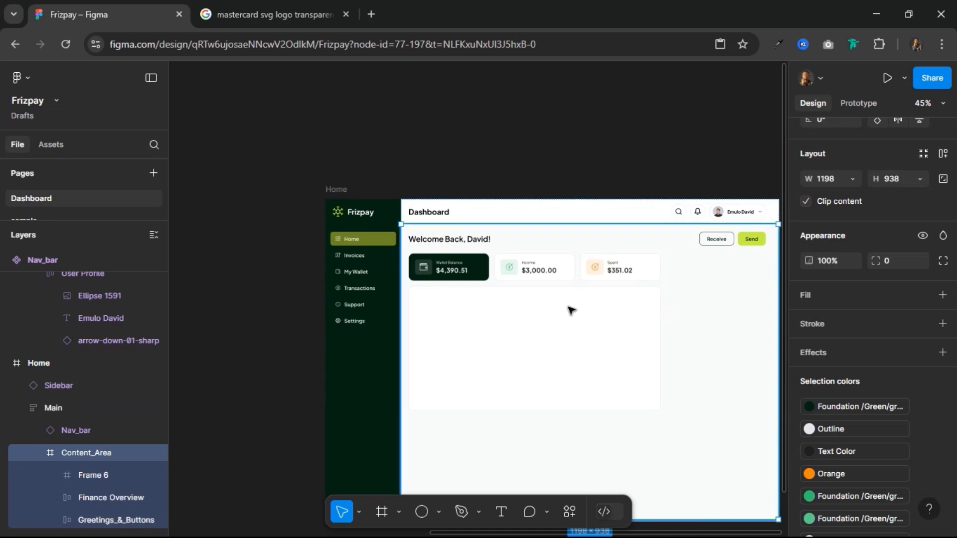
{"action": "scroll", "coordinate": [623, 317], "scroll_direction": "up", "scroll_amount": 2}
{"action": "scroll", "coordinate": [644, 331], "scroll_direction": "up", "scroll_amount": 3}
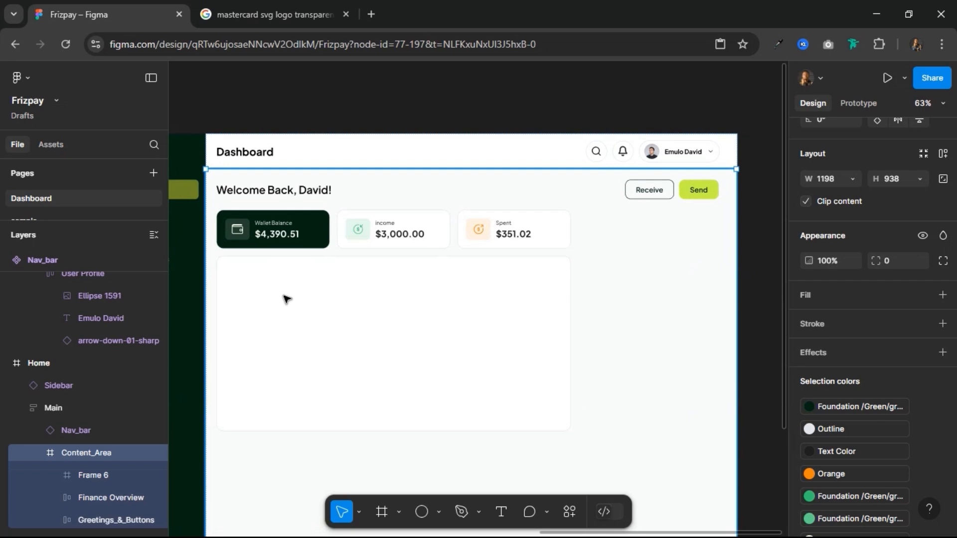
{"action": "left_click", "coordinate": [296, 235]}
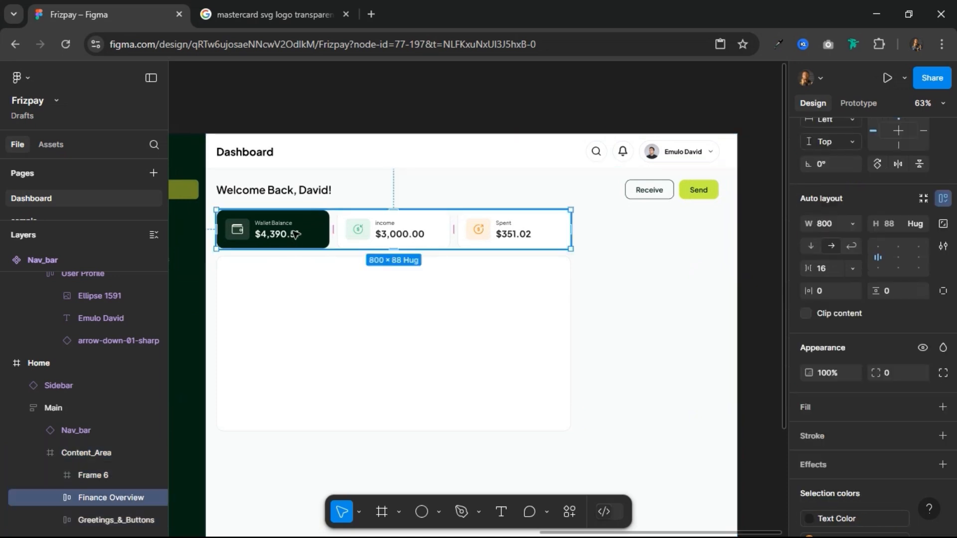
{"action": "left_click", "coordinate": [297, 270]}
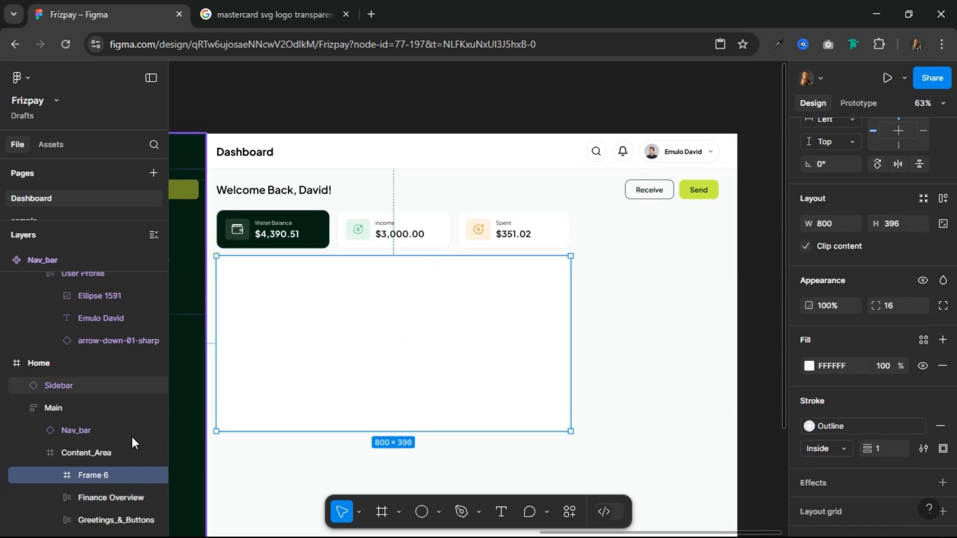
{"action": "double_click", "coordinate": [97, 476]}
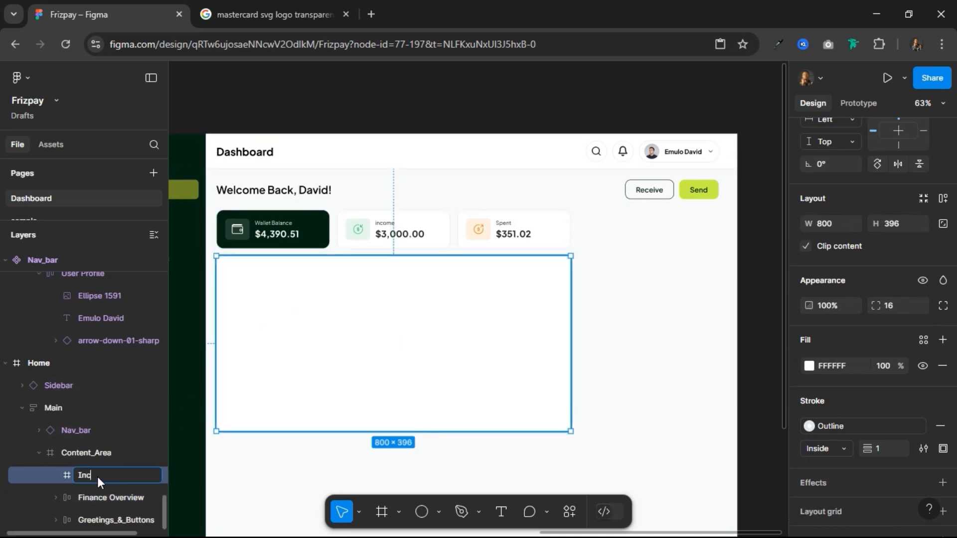
{"action": "type", "text": "Income Chart"}
{"action": "key", "text": "Return"}
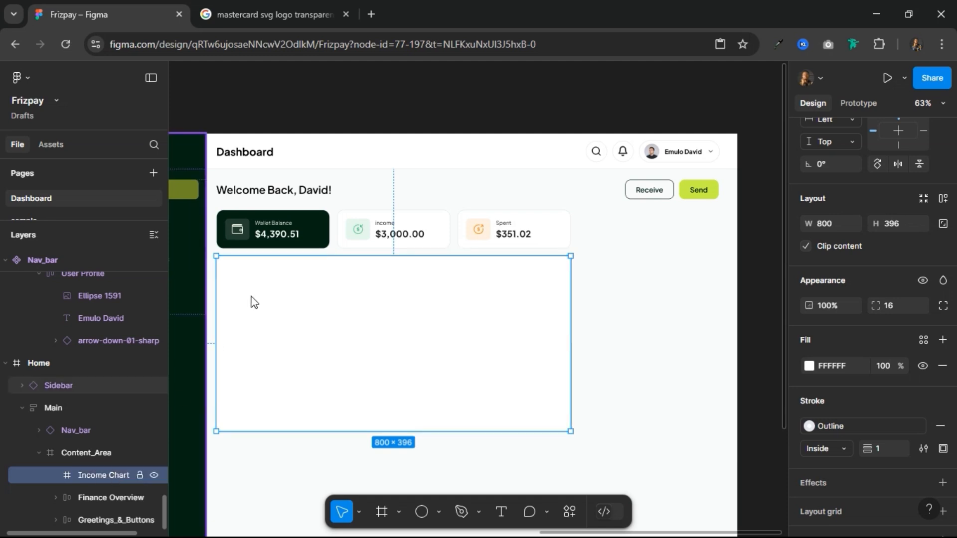
{"action": "left_click", "coordinate": [309, 232], "text": "shift"}
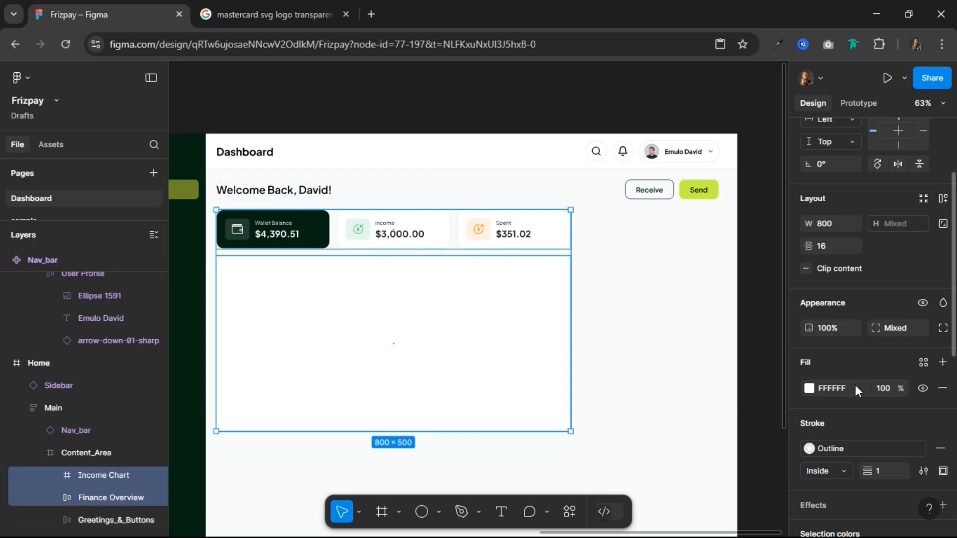
{"action": "left_click", "coordinate": [944, 200]}
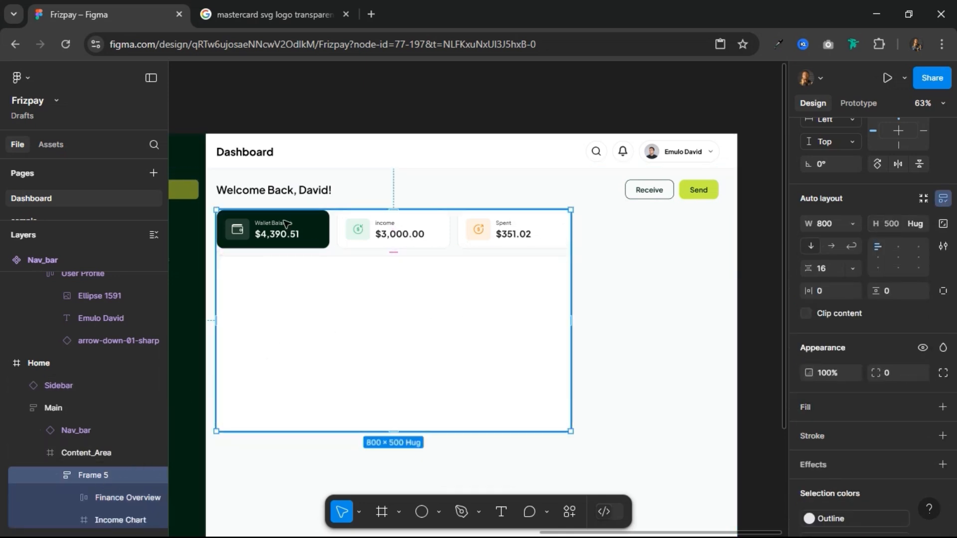
Step: Draw a frame about 308 × 473 at Y 92 beside the cards-and-chart stack and wrap both in an auto layout
{"action": "left_click", "coordinate": [382, 514]}
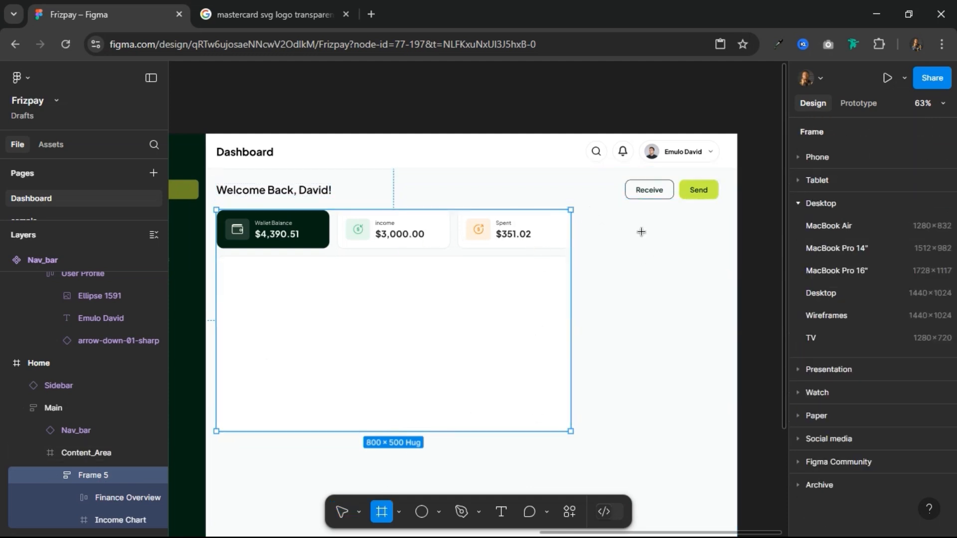
{"action": "left_click_drag", "start_coordinate": [582, 208], "coordinate": [719, 417]}
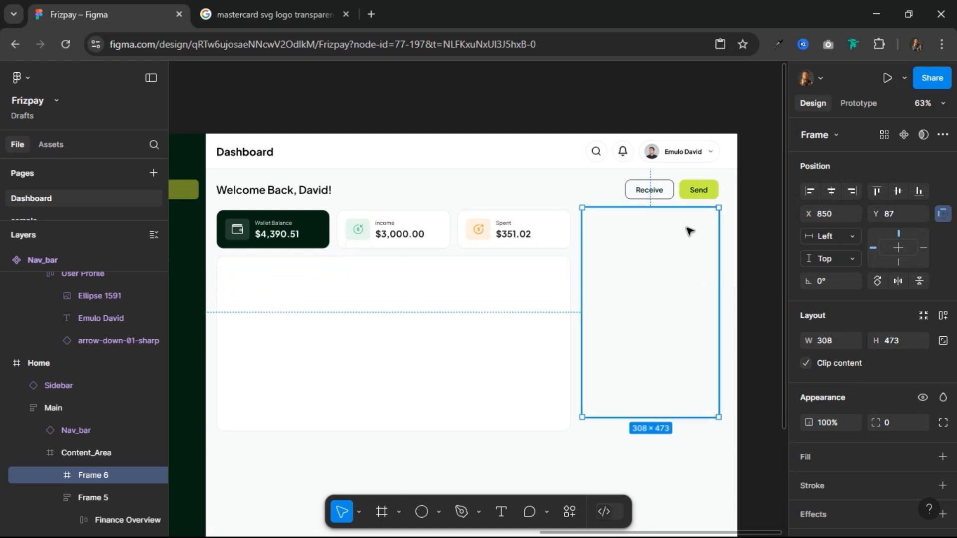
{"action": "key", "text": "alt"}
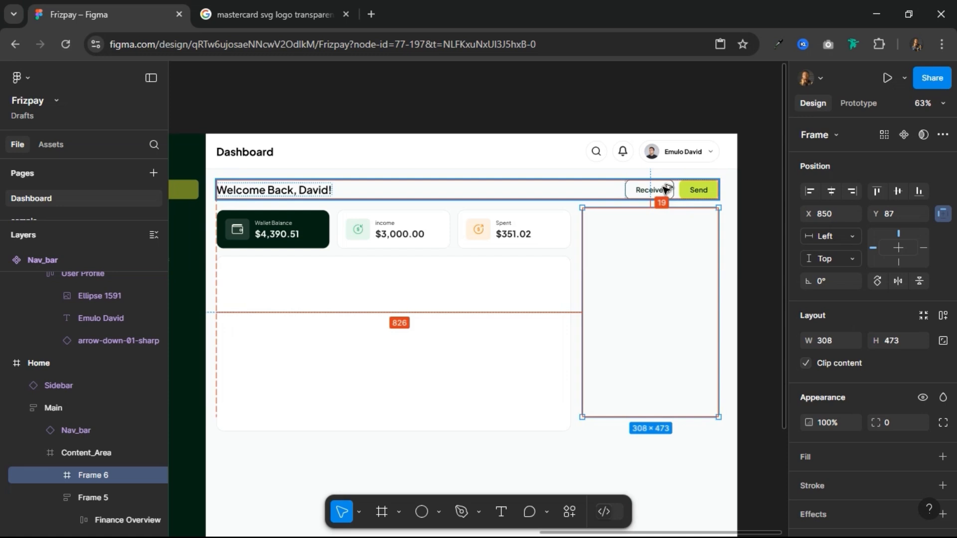
{"action": "key", "text": "Down"}
{"action": "key", "text": "Down"}
{"action": "key", "text": "Down"}
{"action": "key", "text": "Down"}
{"action": "key", "text": "Down"}
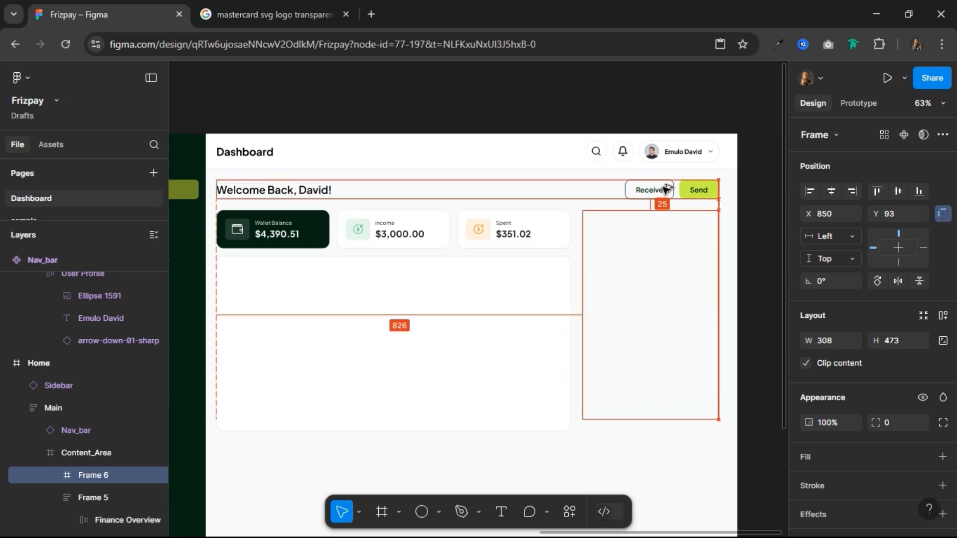
{"action": "left_click", "coordinate": [495, 255], "text": "shift"}
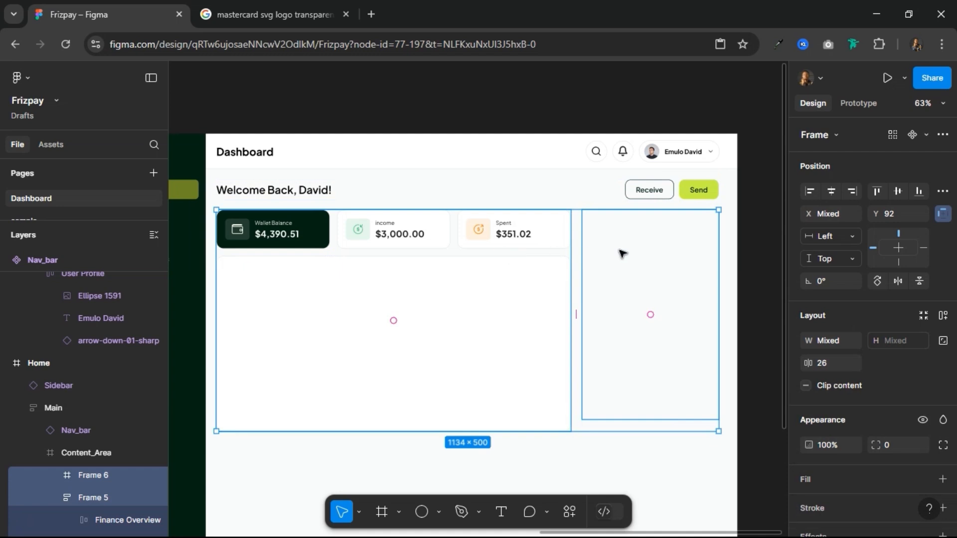
{"action": "left_click", "coordinate": [942, 318]}
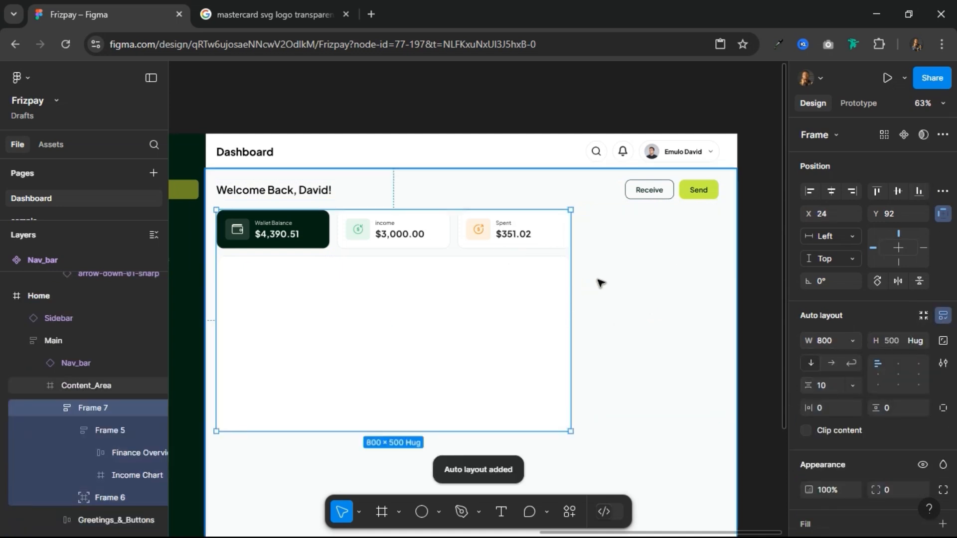
Step: Give the new side frame a white FFFFFF fill, a corner radius of 16 and a height of 500
{"action": "left_click", "coordinate": [629, 264]}
{"action": "scroll", "coordinate": [849, 413], "scroll_direction": "down", "scroll_amount": 3}
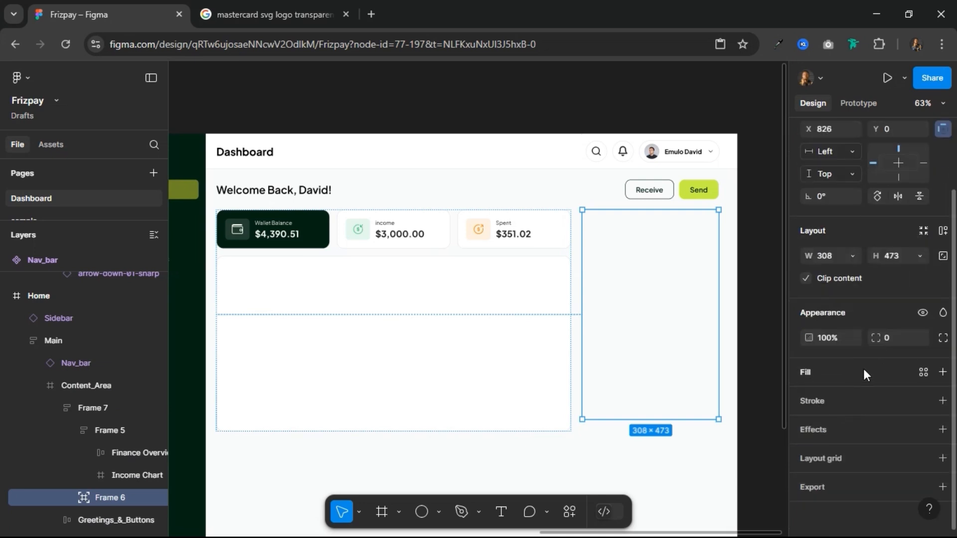
{"action": "left_click", "coordinate": [866, 368]}
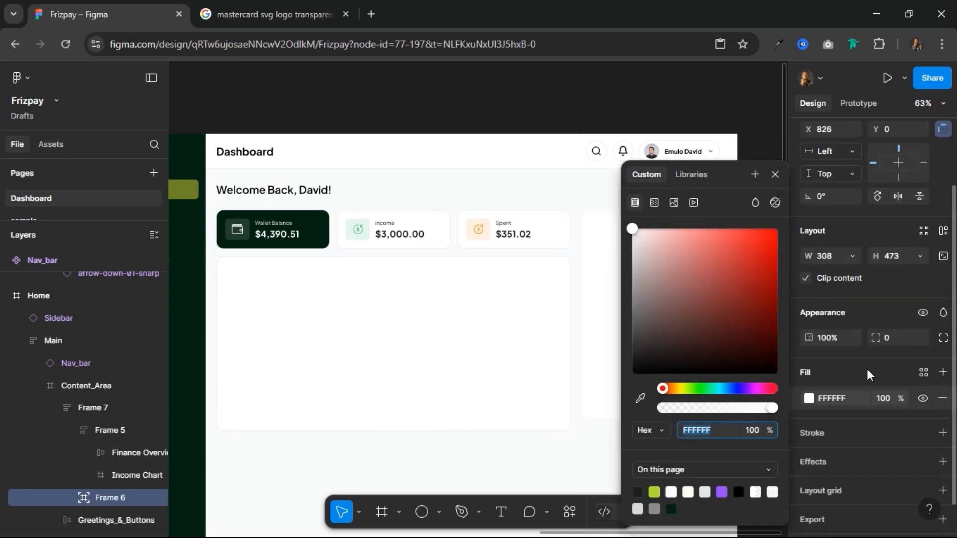
{"action": "left_click", "coordinate": [775, 173]}
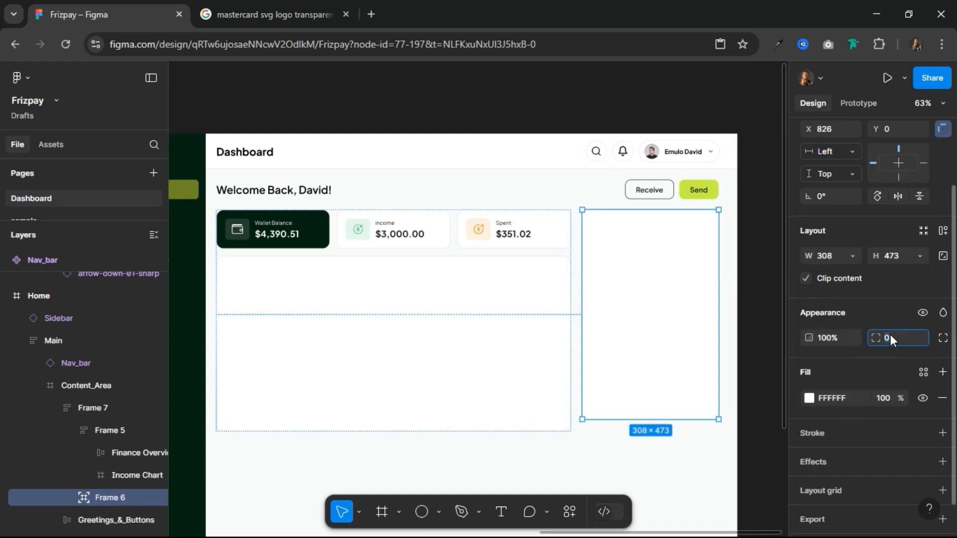
{"action": "type", "text": "16"}
{"action": "key", "text": "Return"}
{"action": "scroll", "coordinate": [869, 371], "scroll_direction": "down", "scroll_amount": 1}
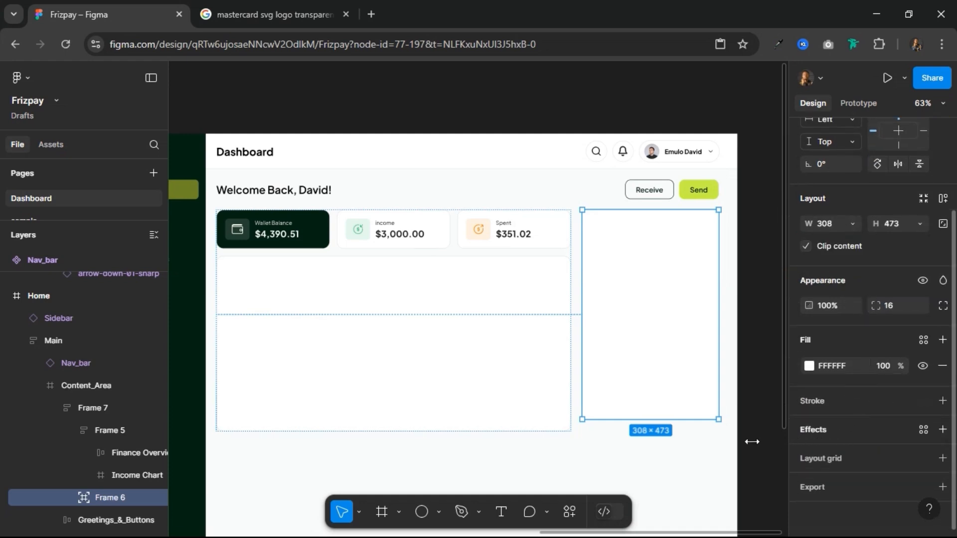
{"action": "left_click_drag", "start_coordinate": [635, 428], "coordinate": [635, 434]}
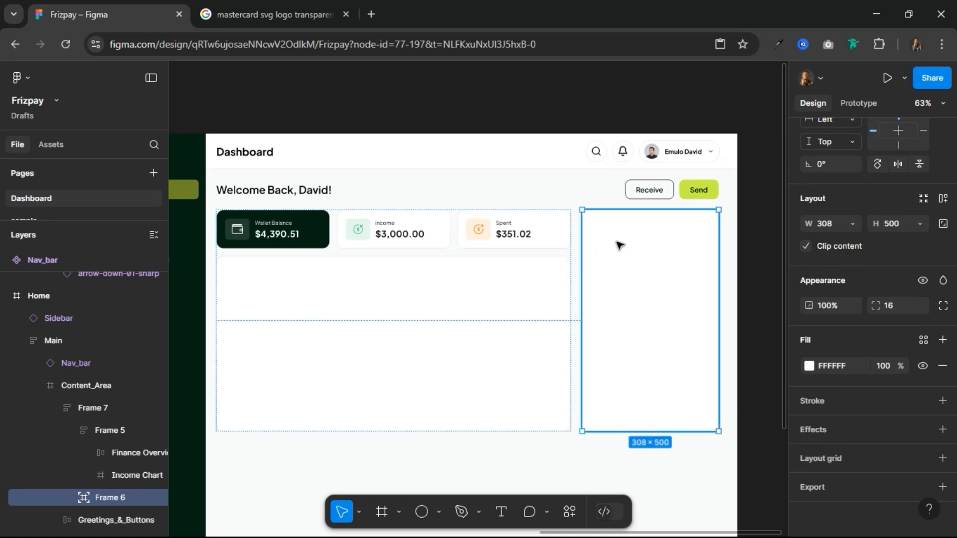
Step: Turn off absolute positioning for the side frame and set its parent auto layout to flow horizontally
{"action": "scroll", "coordinate": [901, 279], "scroll_direction": "up", "scroll_amount": 3}
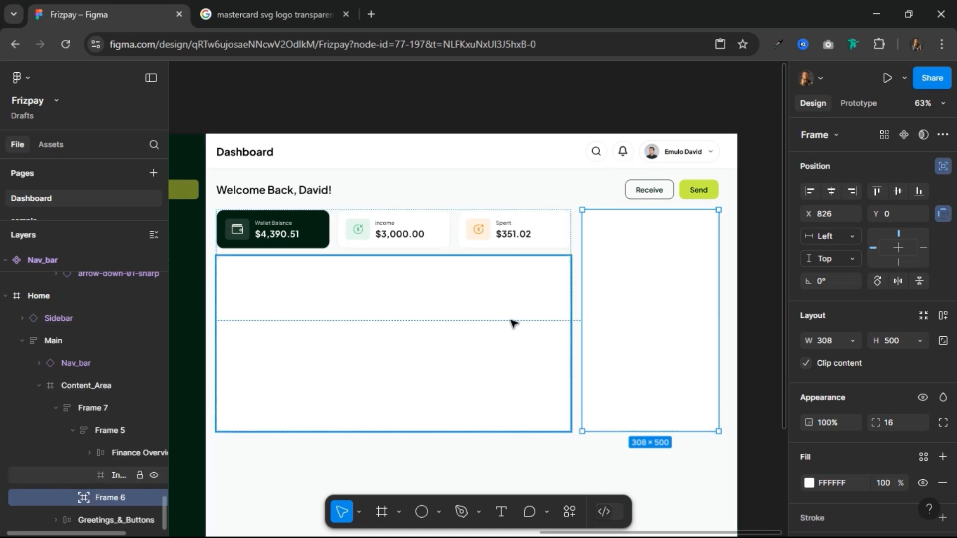
{"action": "left_click", "coordinate": [943, 167]}
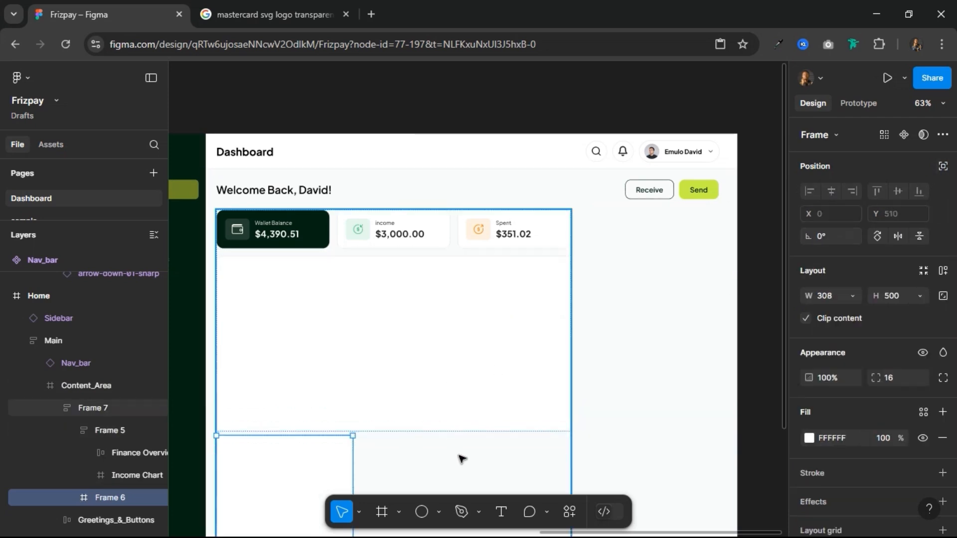
{"action": "left_click", "coordinate": [476, 467]}
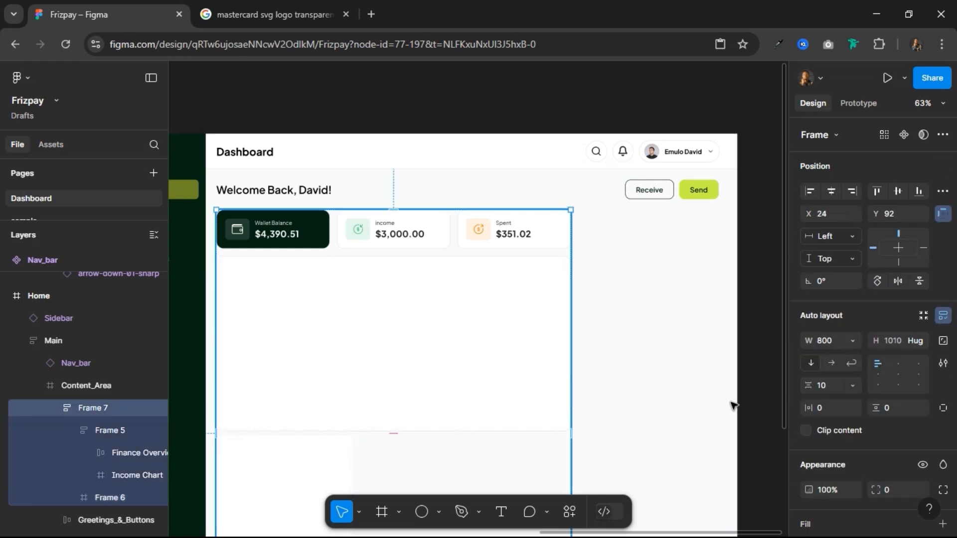
{"action": "left_click", "coordinate": [832, 363]}
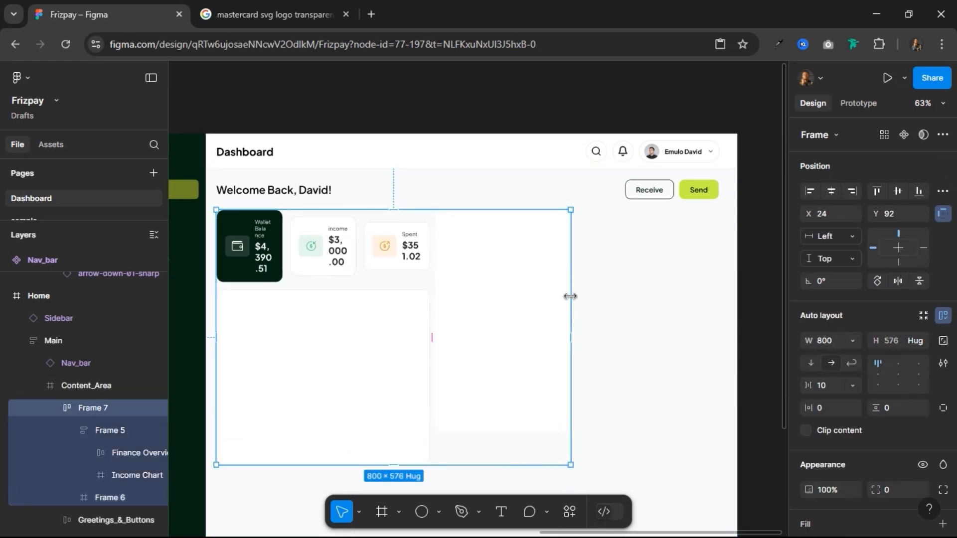
Step: Widen the horizontal auto-layout frame to 1134 to match the greeting row and set its gap to 16
{"action": "left_click_drag", "start_coordinate": [572, 296], "coordinate": [718, 291]}
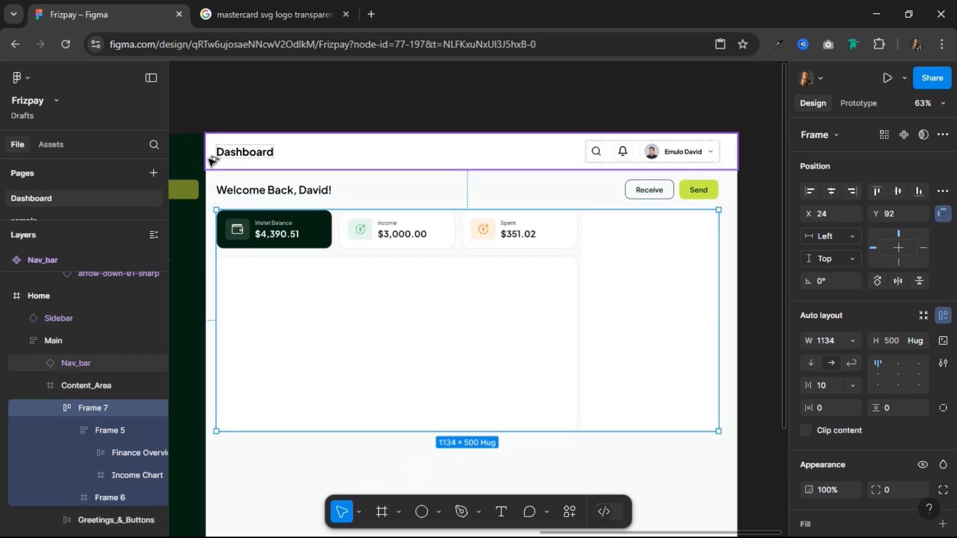
{"action": "key", "text": "alt"}
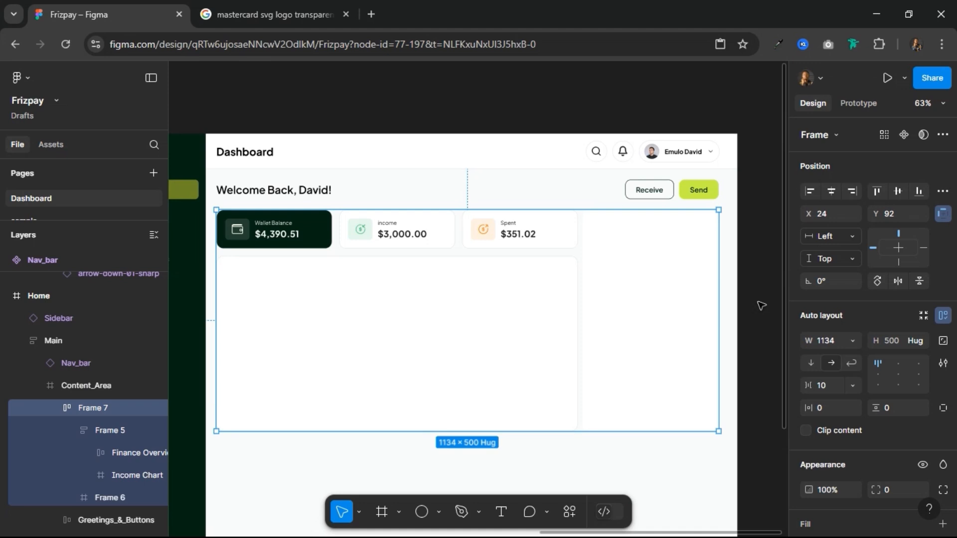
{"action": "left_click", "coordinate": [830, 386]}
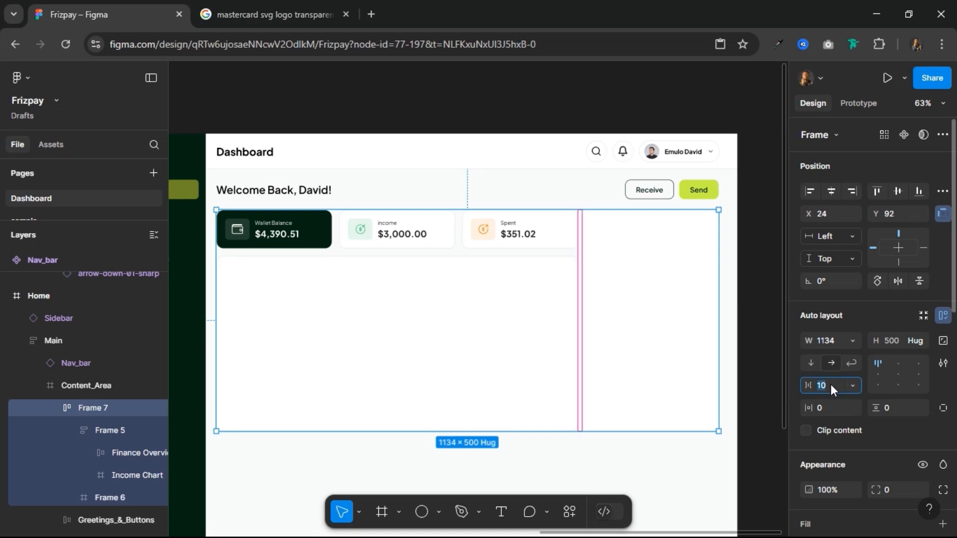
{"action": "type", "text": "16"}
{"action": "key", "text": "Return"}
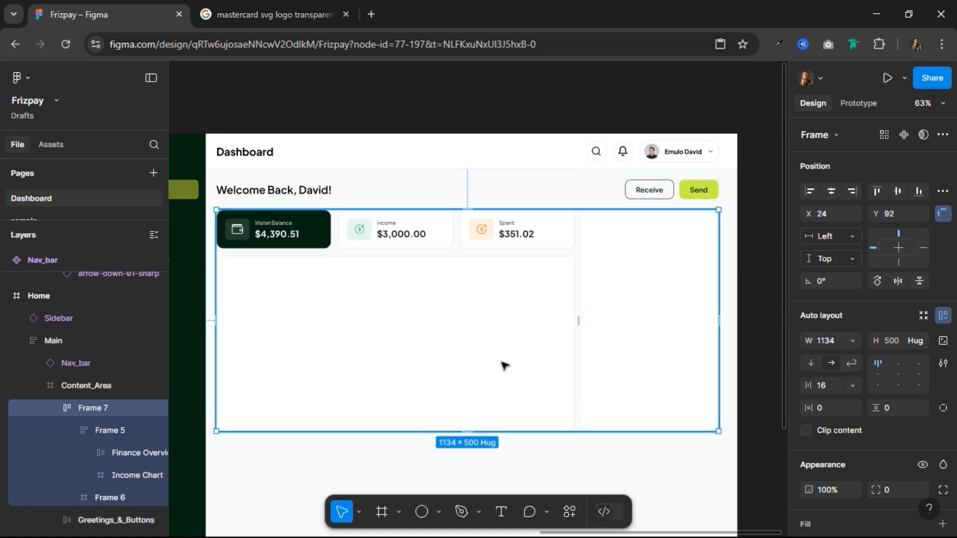
Step: Apply the Outline color style as a stroke on the white side frame
{"action": "scroll", "coordinate": [483, 344], "scroll_direction": "down", "scroll_amount": 3}
{"action": "scroll", "coordinate": [483, 344], "scroll_direction": "up", "scroll_amount": 5}
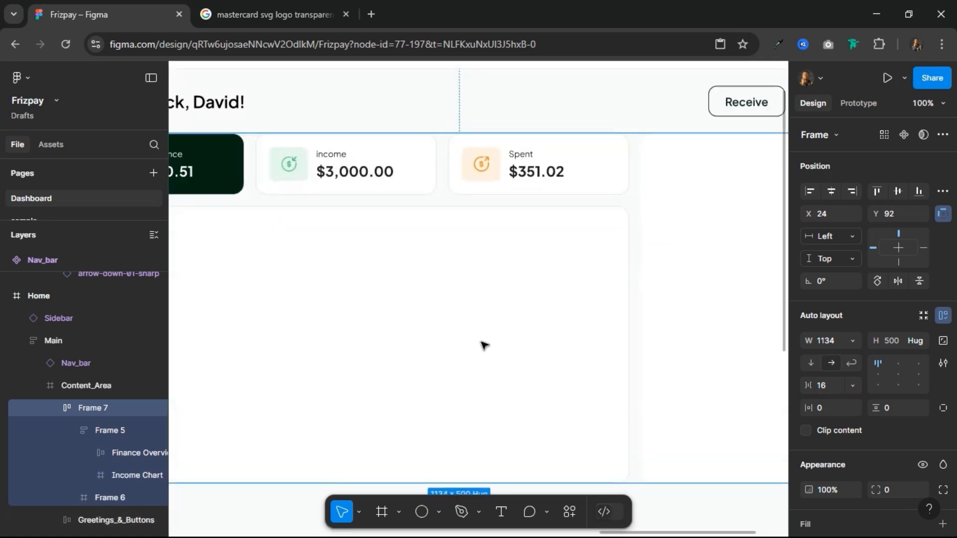
{"action": "scroll", "coordinate": [483, 343], "scroll_direction": "down", "scroll_amount": 2}
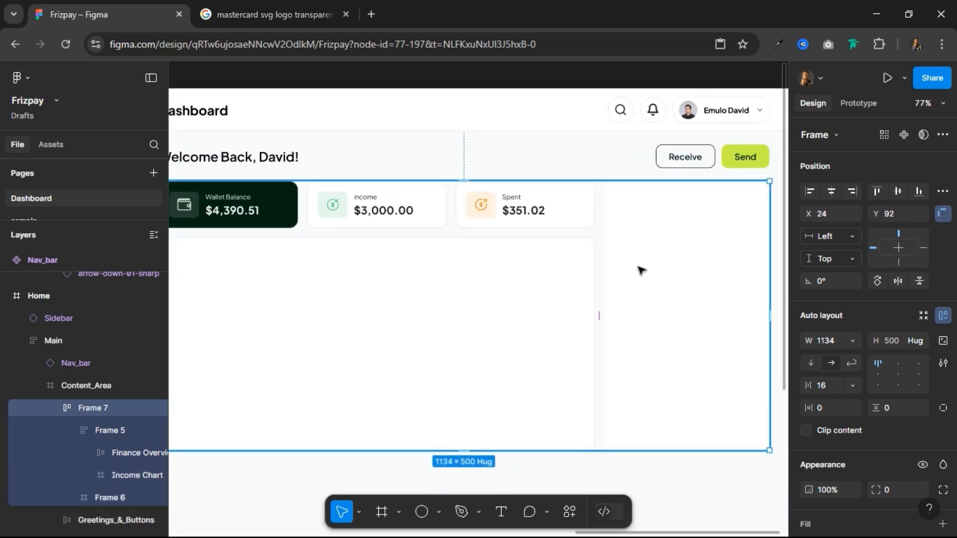
{"action": "left_click", "coordinate": [636, 308]}
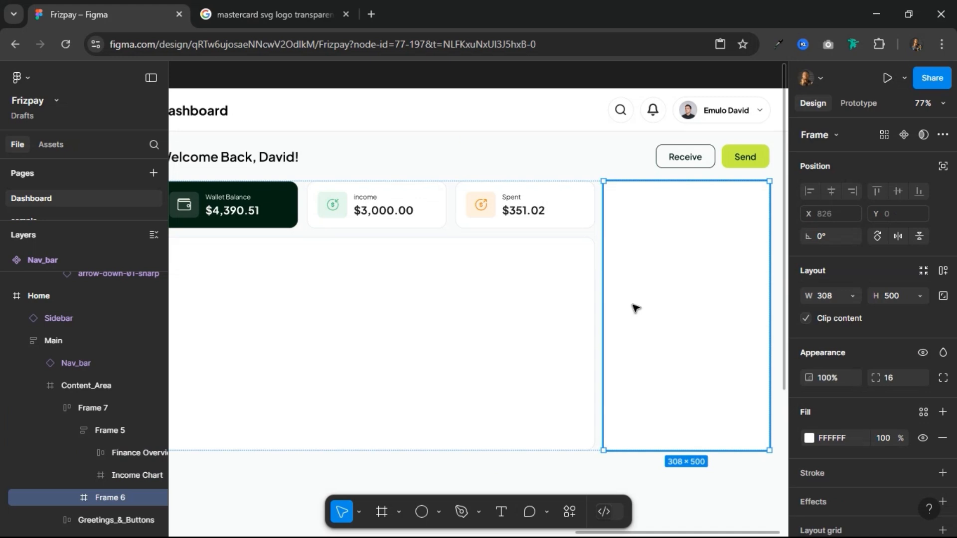
{"action": "scroll", "coordinate": [900, 419], "scroll_direction": "down", "scroll_amount": 2}
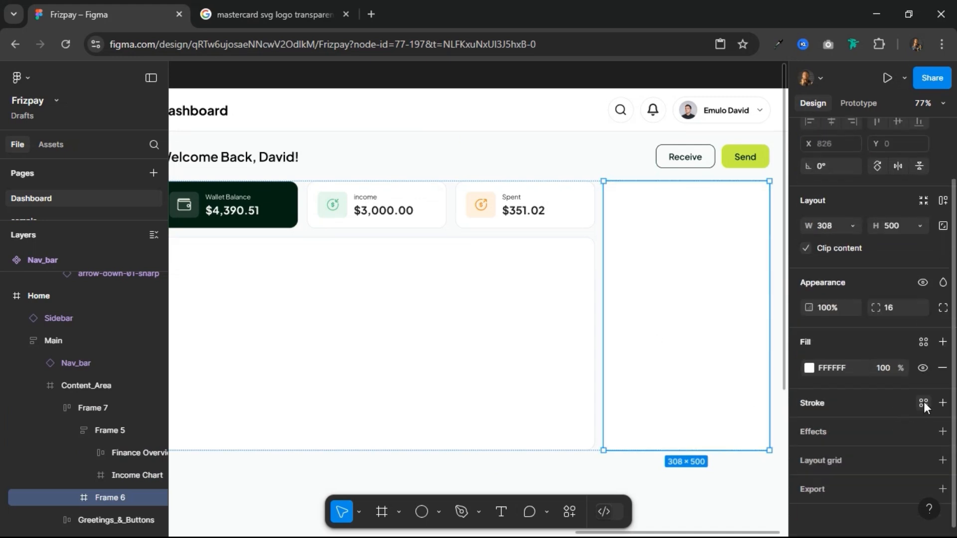
{"action": "left_click", "coordinate": [923, 402]}
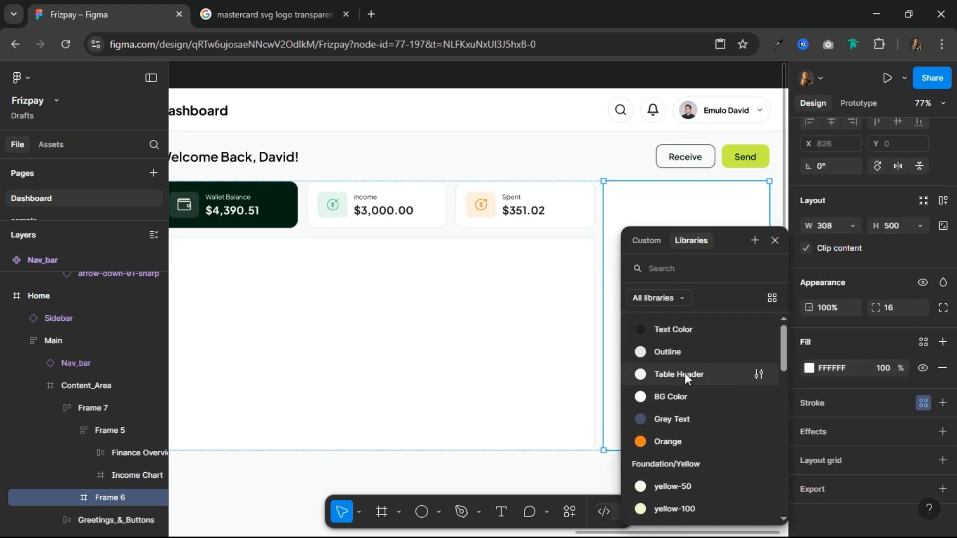
{"action": "left_click", "coordinate": [690, 352]}
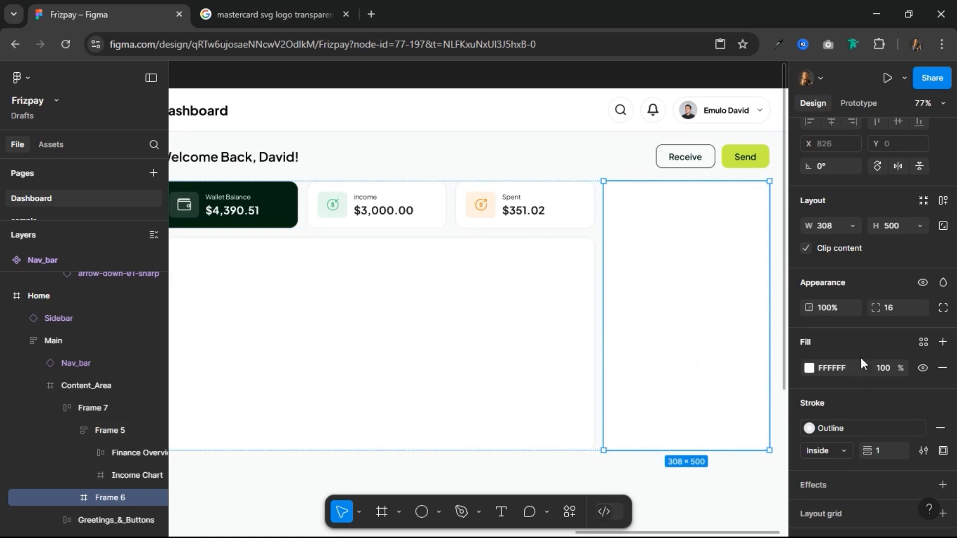
{"action": "left_click", "coordinate": [532, 165]}
{"action": "scroll", "coordinate": [543, 187], "scroll_direction": "down", "scroll_amount": 3}
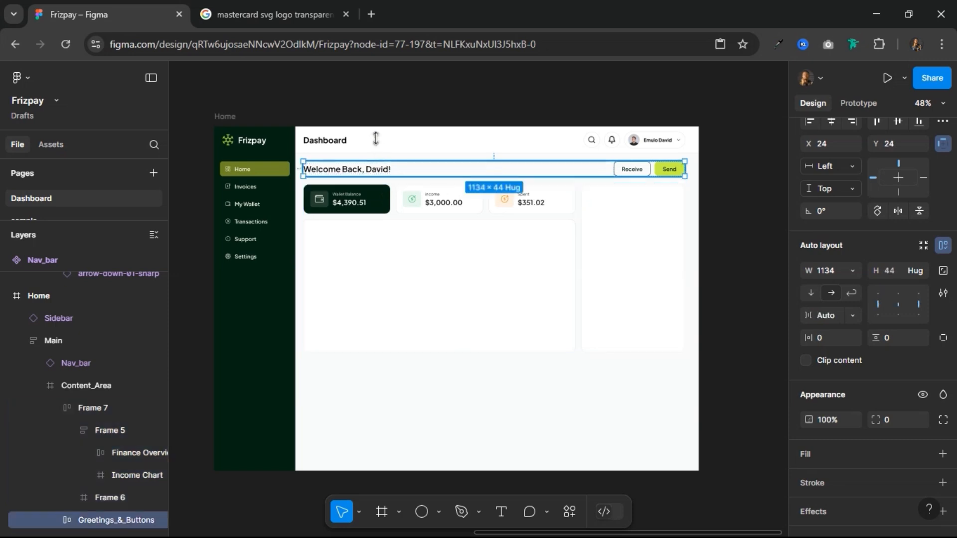
{"action": "left_click", "coordinate": [362, 264]}
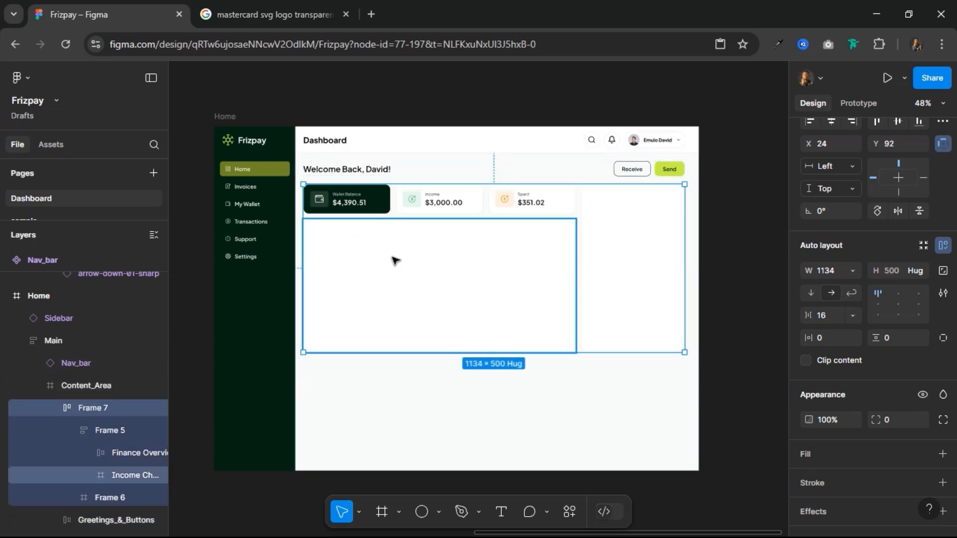
{"action": "scroll", "coordinate": [394, 261], "scroll_direction": "up", "scroll_amount": 5}
{"action": "scroll", "coordinate": [394, 261], "scroll_direction": "down", "scroll_amount": 4}
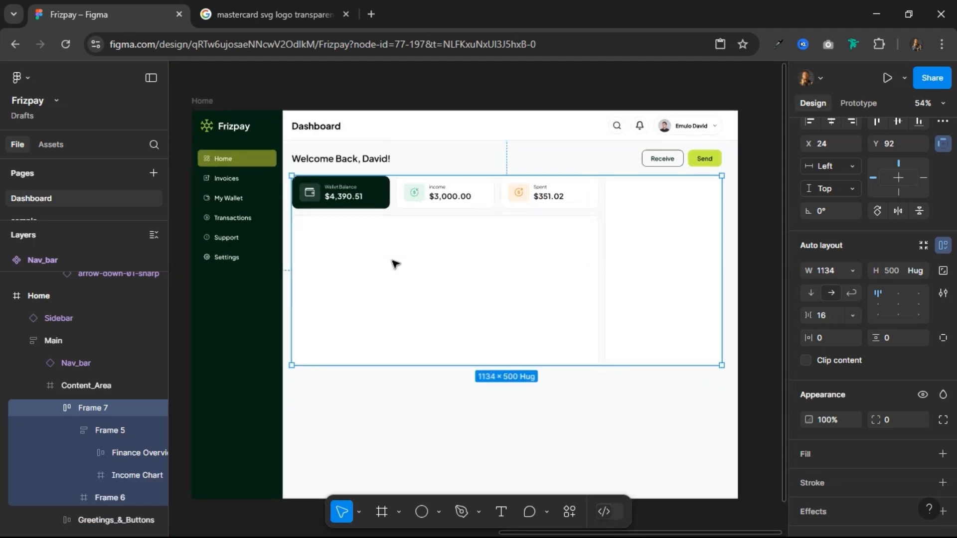
{"action": "left_click", "coordinate": [264, 88]}
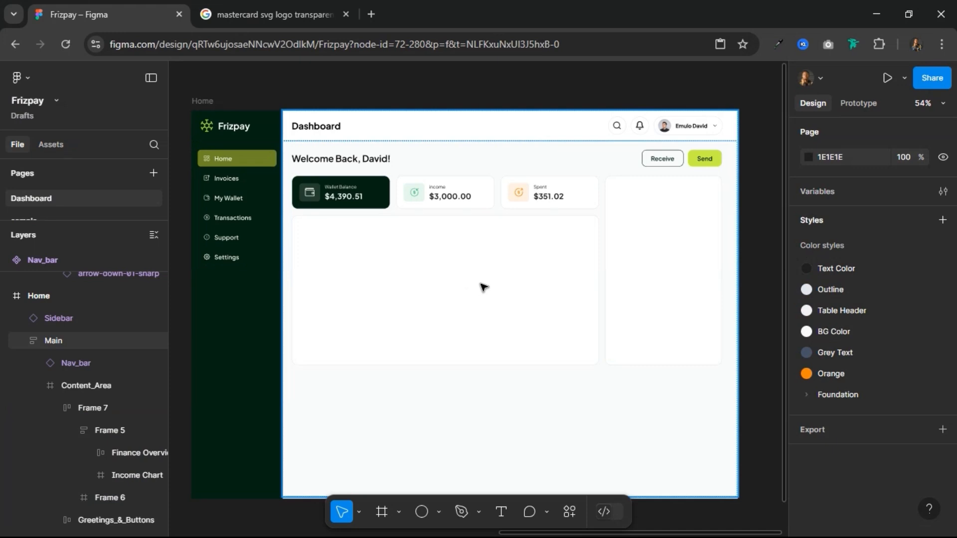
{"action": "left_click", "coordinate": [624, 232]}
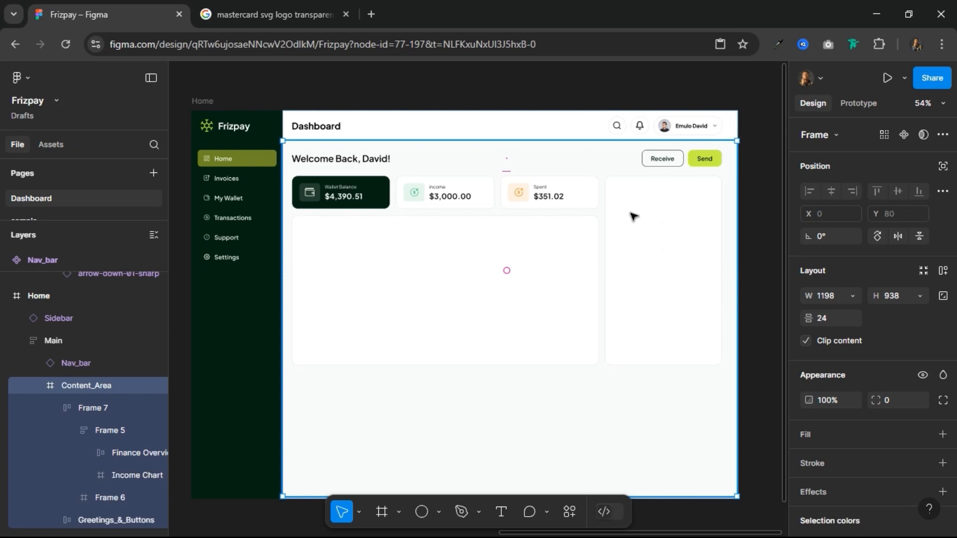
Step: Apply the Grey Text color style to the Spent card's label
{"action": "scroll", "coordinate": [518, 193], "scroll_direction": "up", "scroll_amount": 5}
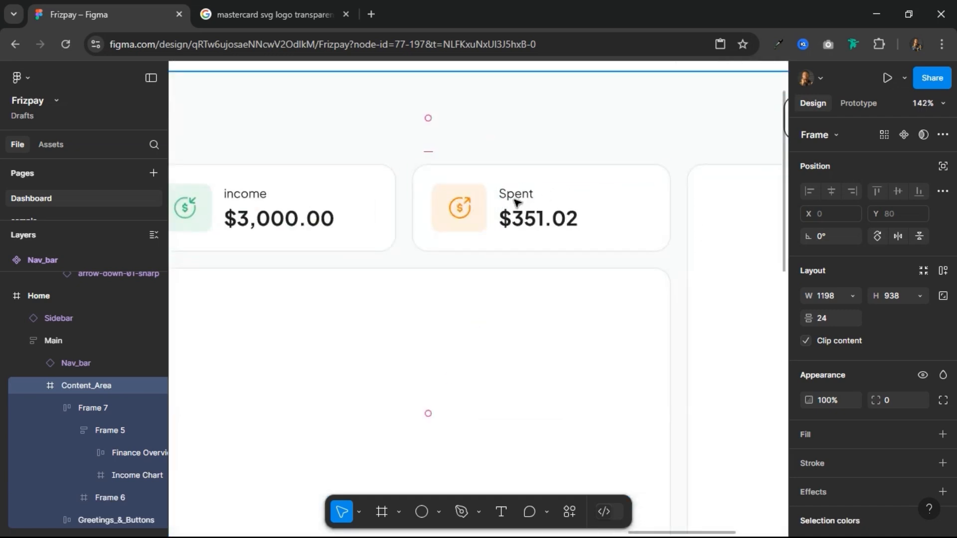
{"action": "left_click", "coordinate": [515, 199]}
{"action": "left_click", "coordinate": [519, 196]}
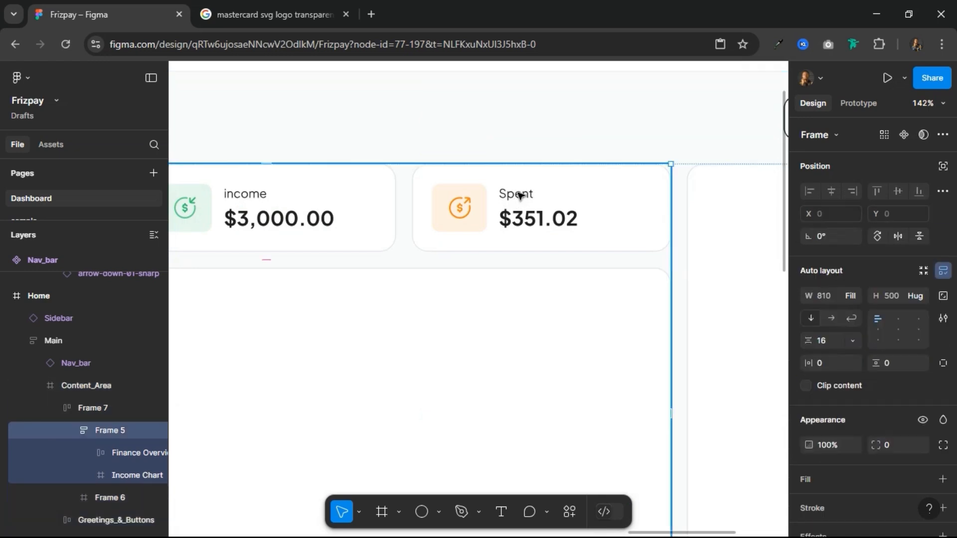
{"action": "double_click", "coordinate": [518, 195]}
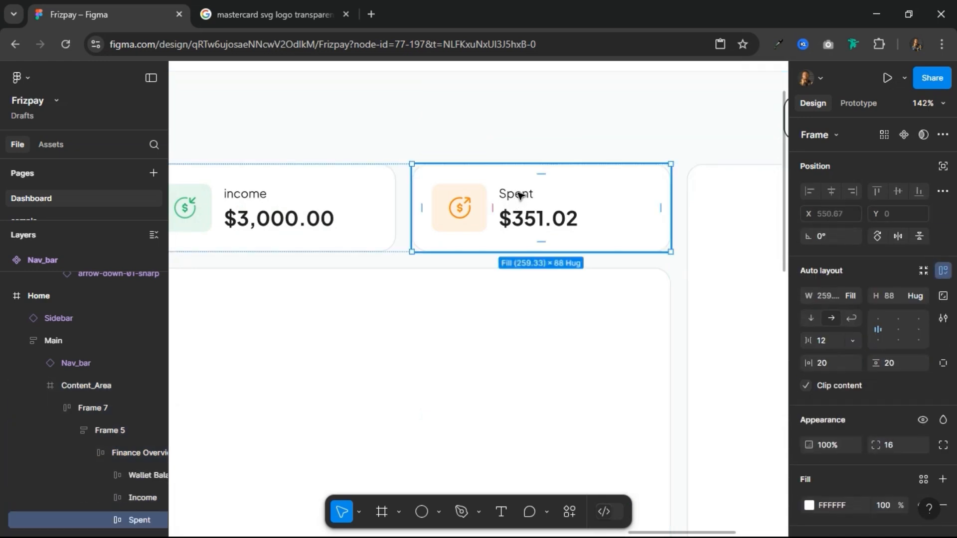
{"action": "left_click", "coordinate": [519, 195]}
{"action": "left_click", "coordinate": [519, 195]}
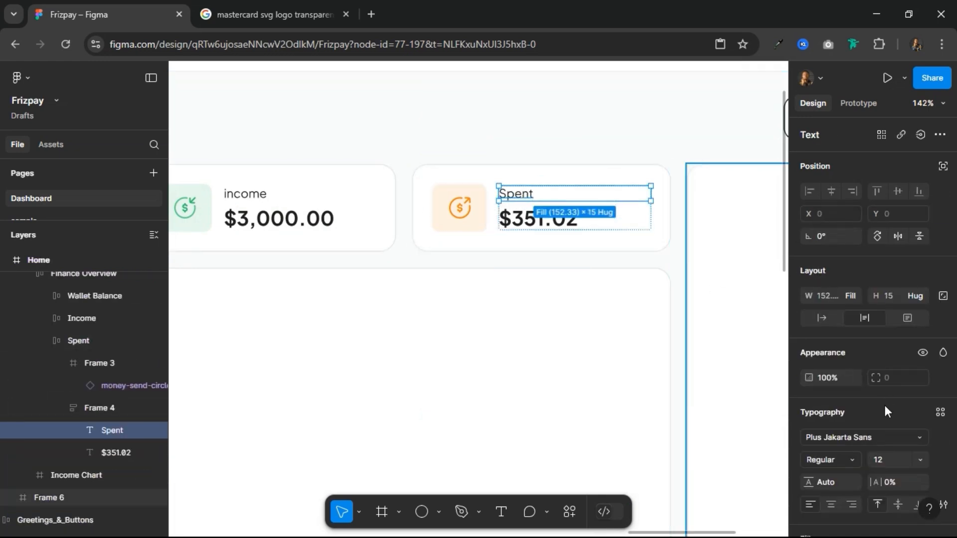
{"action": "scroll", "coordinate": [873, 452], "scroll_direction": "down", "scroll_amount": 3}
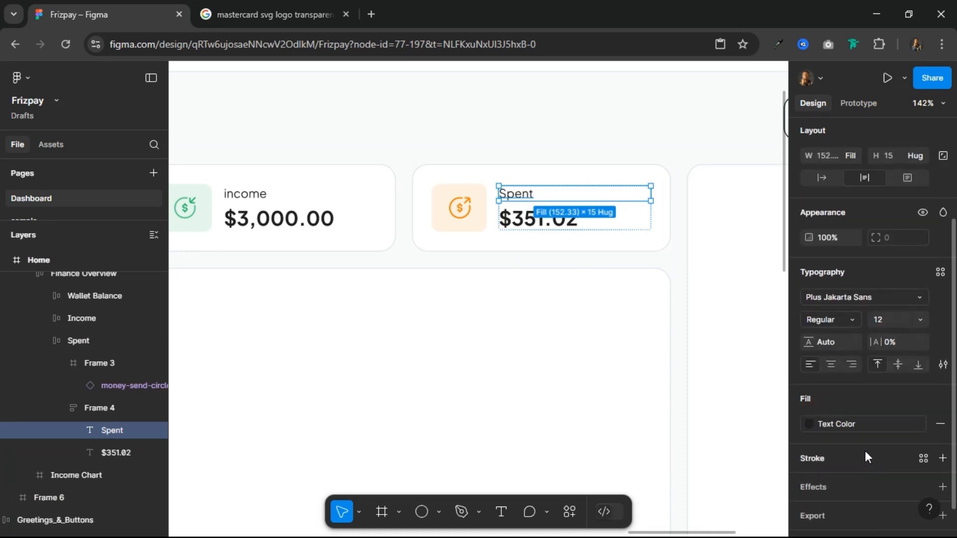
{"action": "left_click", "coordinate": [855, 424]}
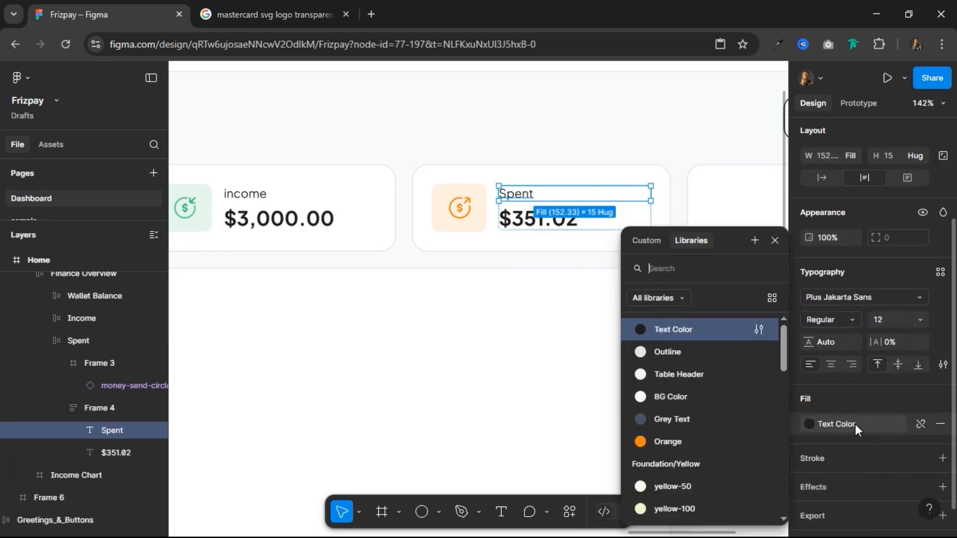
{"action": "left_click", "coordinate": [680, 419]}
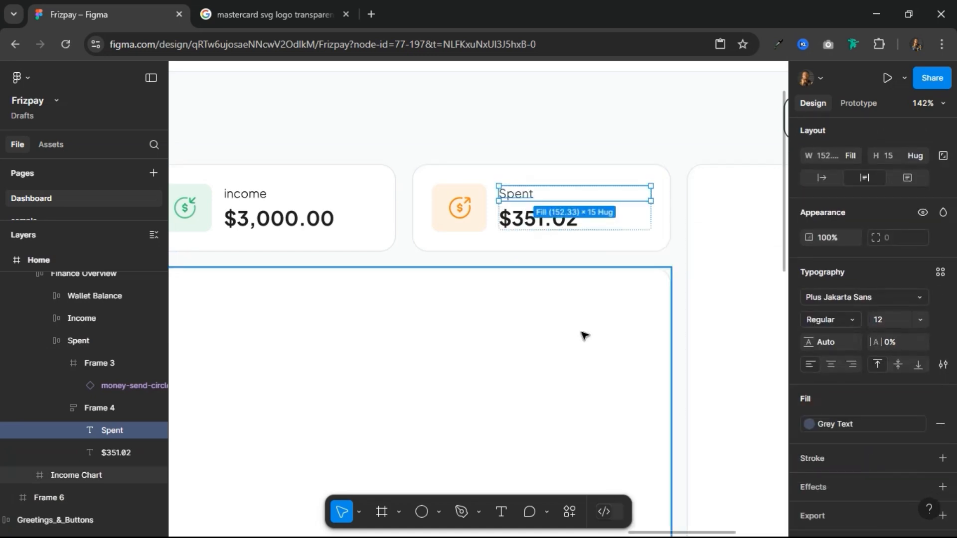
Step: Apply the Grey Text color style to the label above $3,000.00 on the income card
{"action": "left_click", "coordinate": [246, 200]}
{"action": "left_click", "coordinate": [816, 424]}
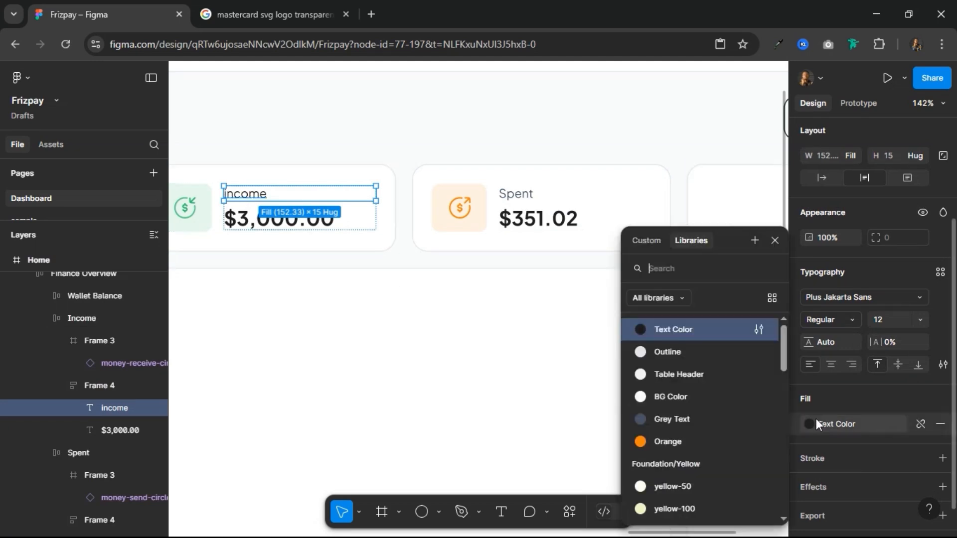
{"action": "left_click", "coordinate": [666, 420]}
Step: Capitalize the income card's label so it reads "Income"
{"action": "scroll", "coordinate": [563, 309], "scroll_direction": "down", "scroll_amount": 3}
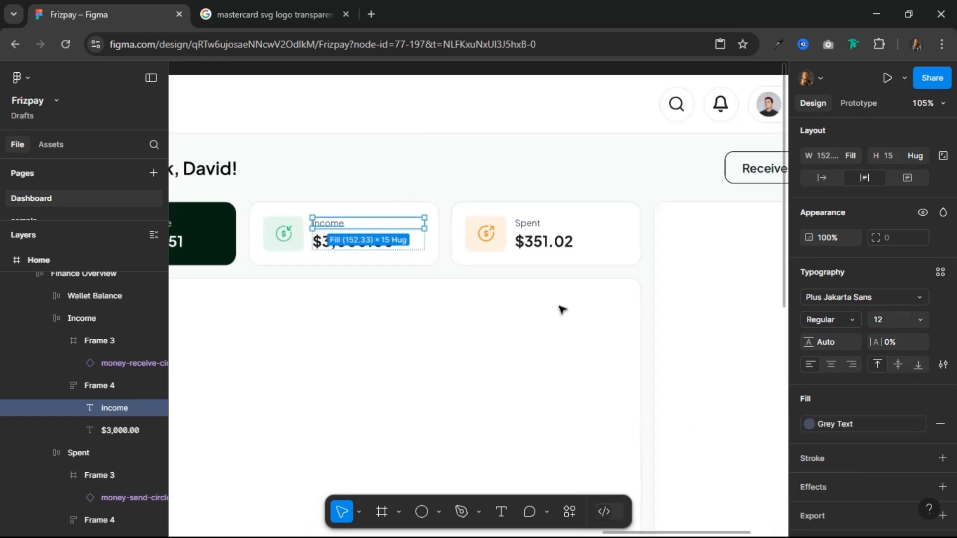
{"action": "double_click", "coordinate": [334, 223]}
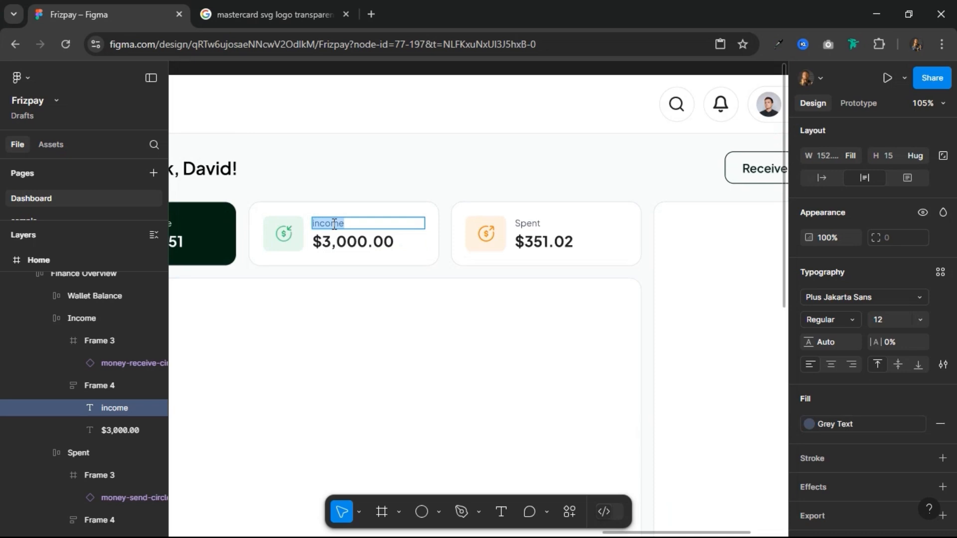
{"action": "type", "text": "Income"}
{"action": "key", "text": "Escape"}
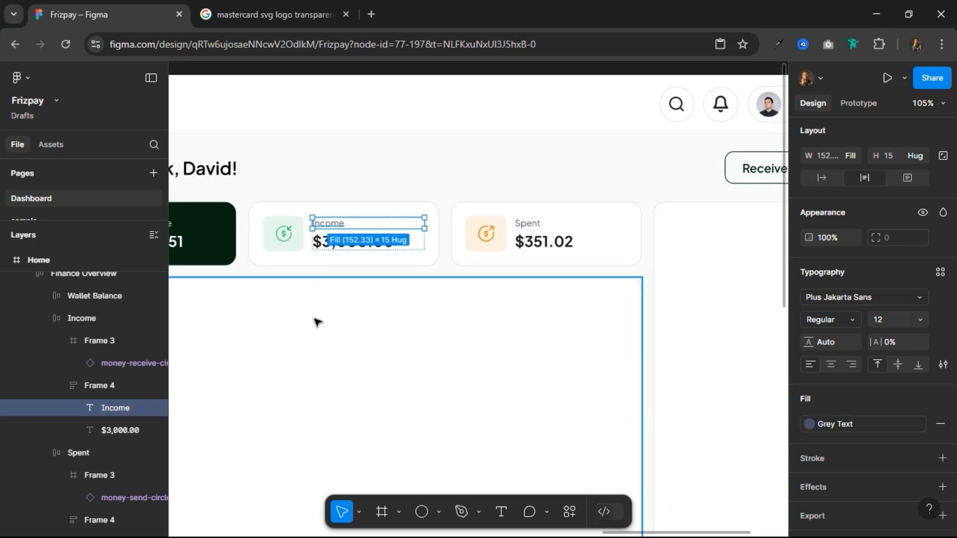
{"action": "left_click", "coordinate": [290, 241]}
{"action": "left_click", "coordinate": [491, 245]}
{"action": "scroll", "coordinate": [463, 295], "scroll_direction": "down", "scroll_amount": 3}
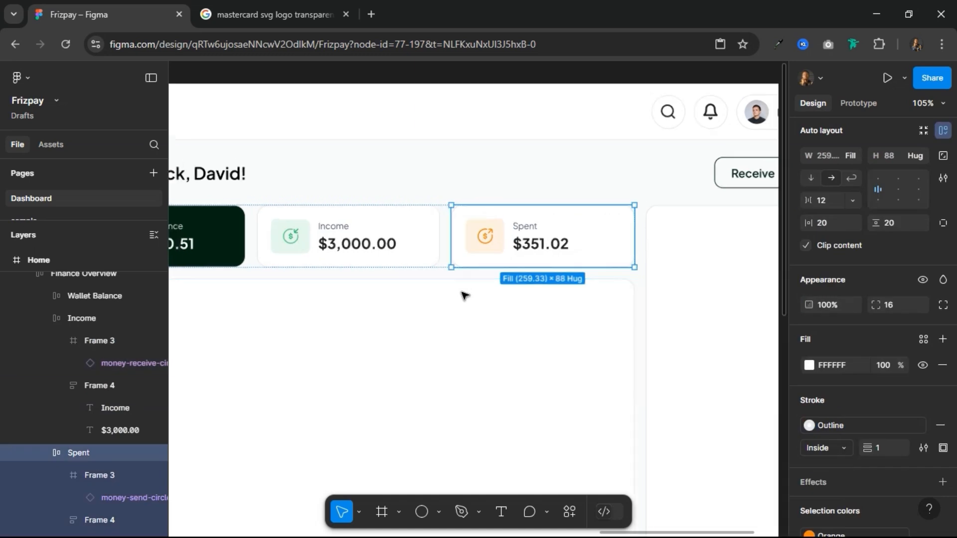
{"action": "scroll", "coordinate": [463, 300], "scroll_direction": "down", "scroll_amount": 2}
{"action": "scroll", "coordinate": [463, 300], "scroll_direction": "up", "scroll_amount": 2}
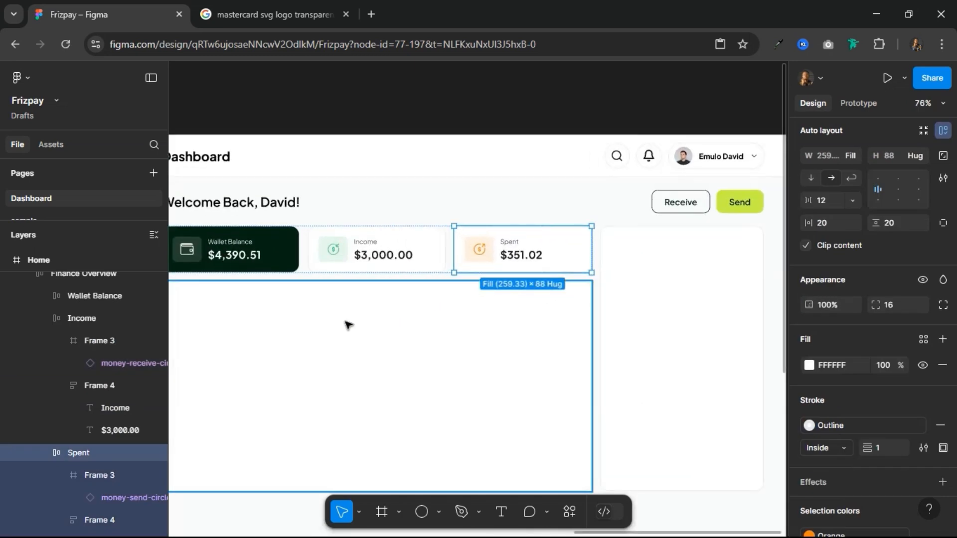
{"action": "left_click_drag", "start_coordinate": [324, 324], "coordinate": [201, 342]}
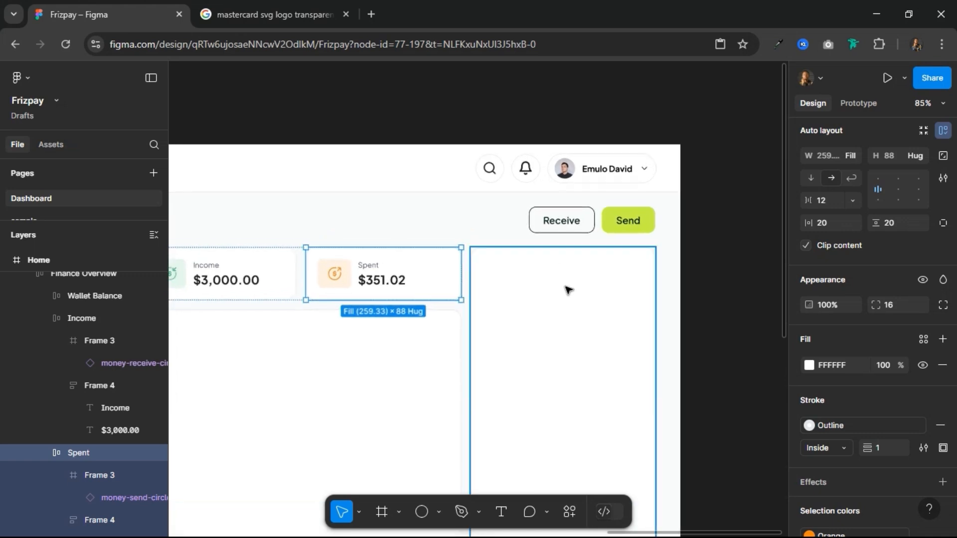
Step: Add the text "Virtual Card" near the top of the white side panel
{"action": "scroll", "coordinate": [563, 292], "scroll_direction": "up", "scroll_amount": 2}
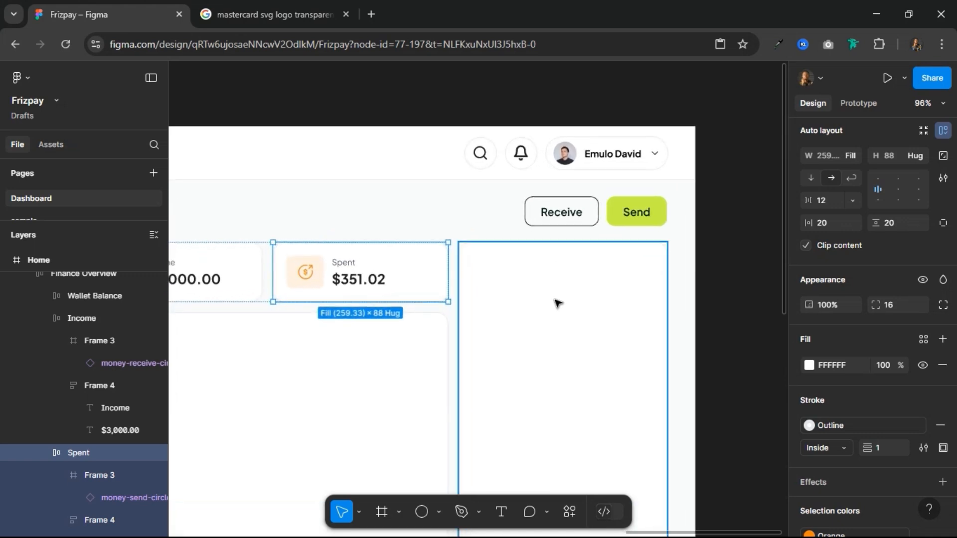
{"action": "left_click", "coordinate": [501, 512]}
{"action": "left_click", "coordinate": [492, 272]}
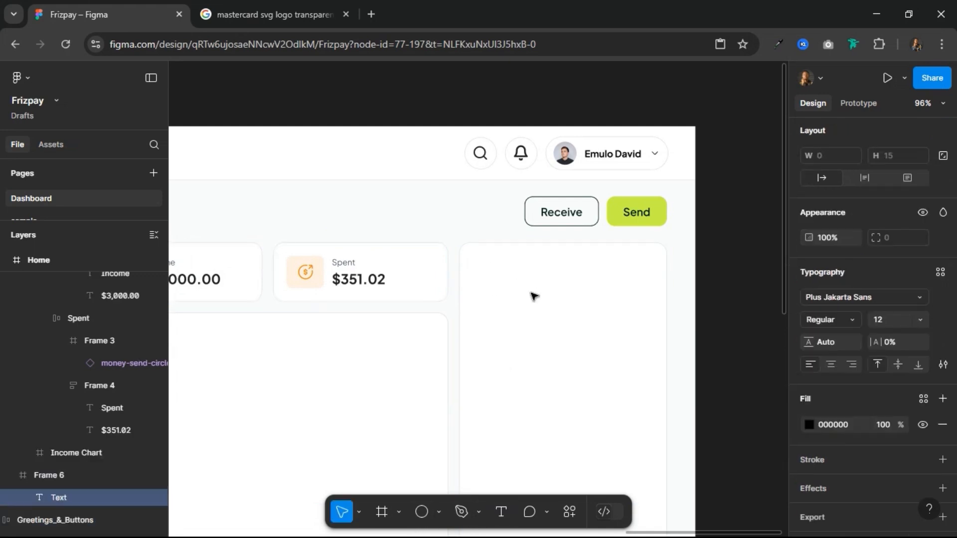
{"action": "type", "text": "Virtual Card"}
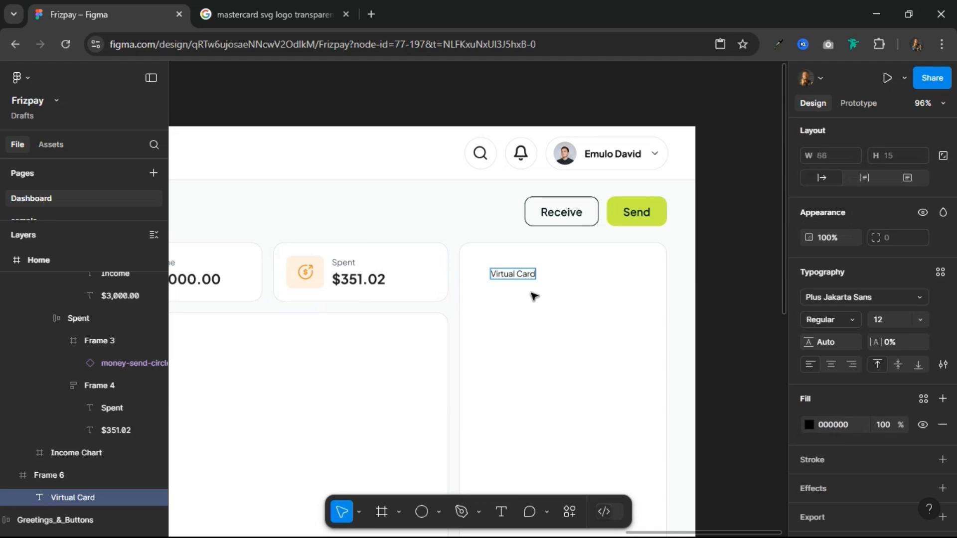
{"action": "key", "text": "Escape"}
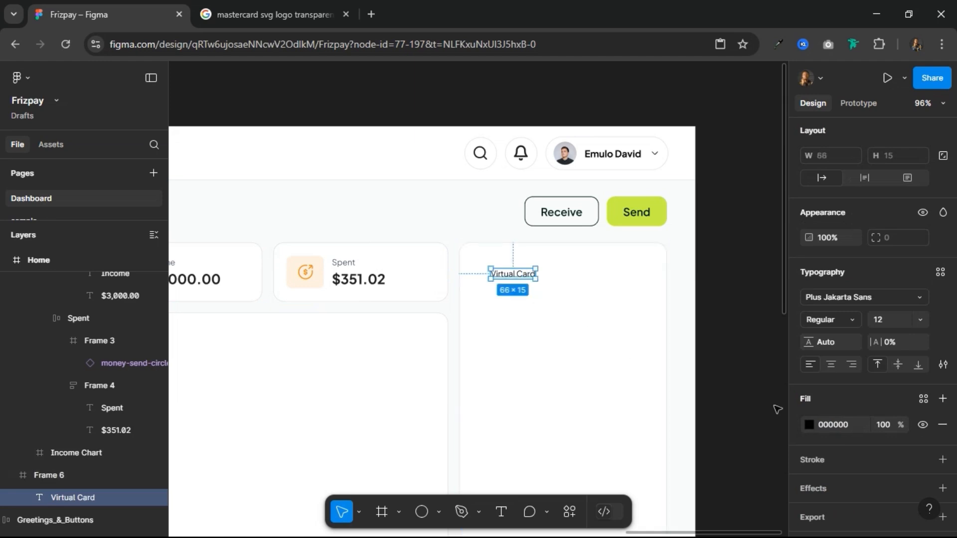
Step: Set the Virtual Card heading's font size to 16 and its weight to SemiBold
{"action": "left_click", "coordinate": [895, 326]}
{"action": "type", "text": "16"}
{"action": "key", "text": "Return"}
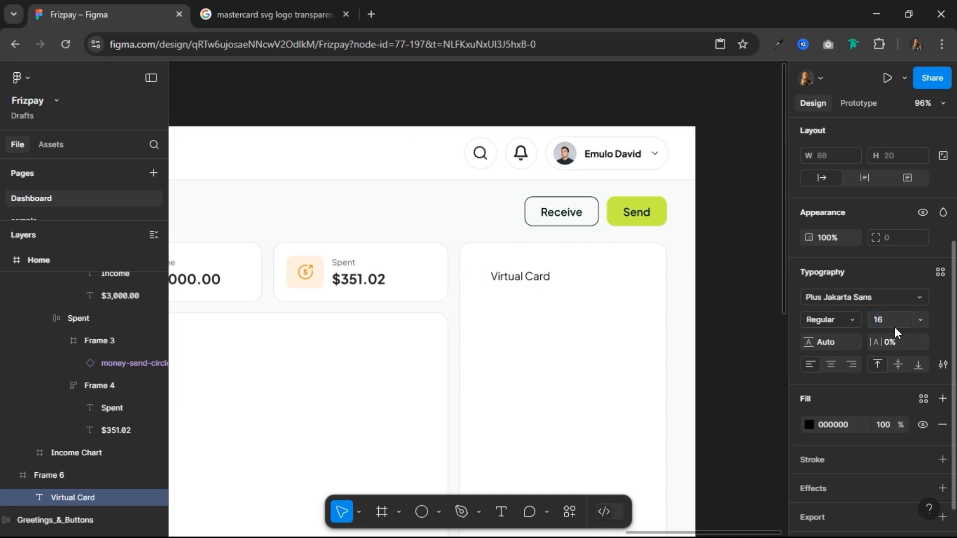
{"action": "left_click", "coordinate": [857, 319]}
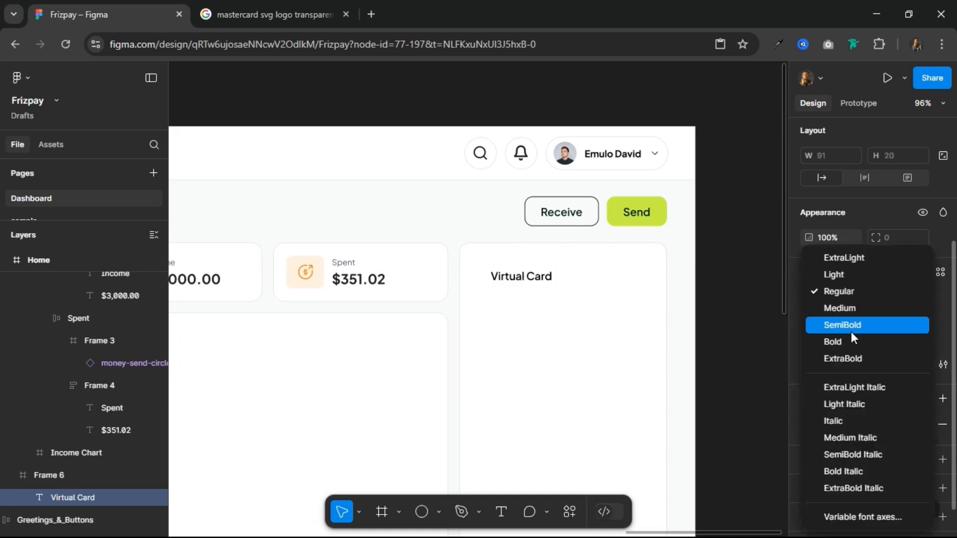
{"action": "left_click", "coordinate": [851, 329]}
Step: Position the Virtual Card heading 20 px below the side panel's top edge and about 20 px from its left edge
{"action": "scroll", "coordinate": [623, 285], "scroll_direction": "down", "scroll_amount": 5}
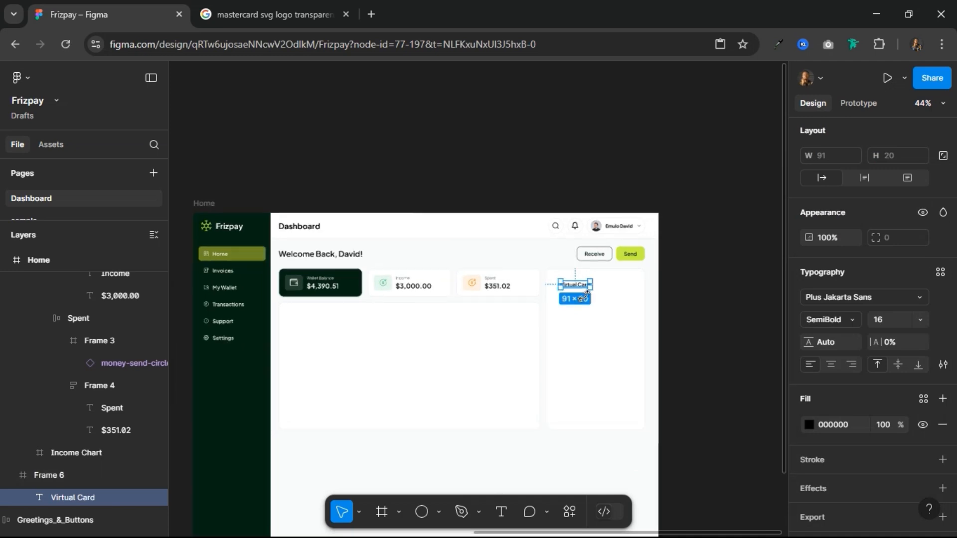
{"action": "scroll", "coordinate": [584, 296], "scroll_direction": "up", "scroll_amount": 5}
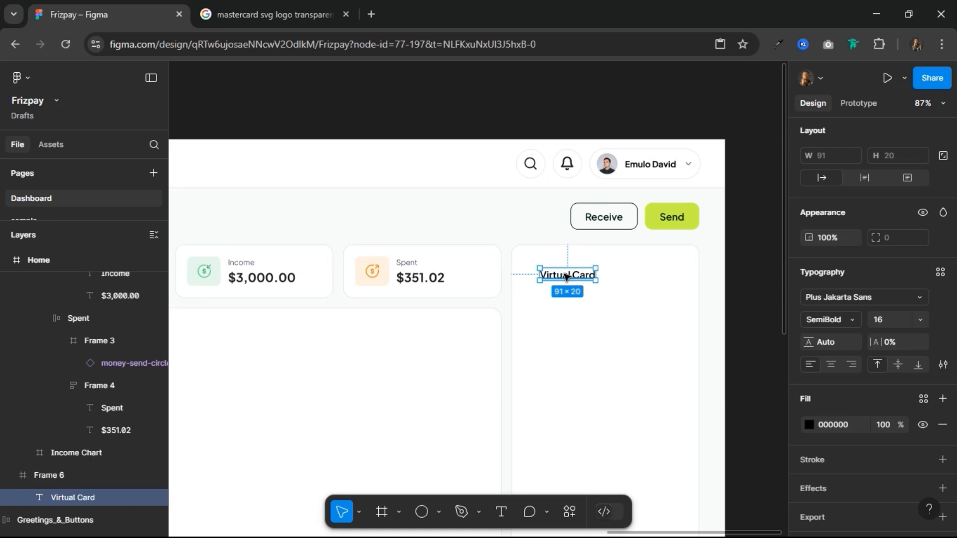
{"action": "key", "text": "alt"}
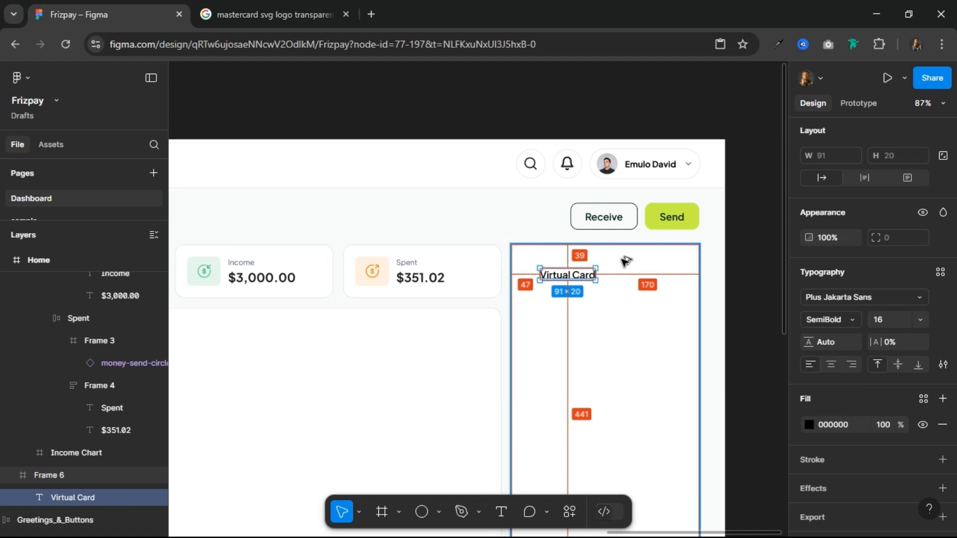
{"action": "key", "text": "shift+Up"}
{"action": "key", "text": "Up"}
{"action": "key", "text": "Up"}
{"action": "key", "text": "Up"}
{"action": "key", "text": "Up"}
{"action": "key", "text": "Up"}
{"action": "key", "text": "Up"}
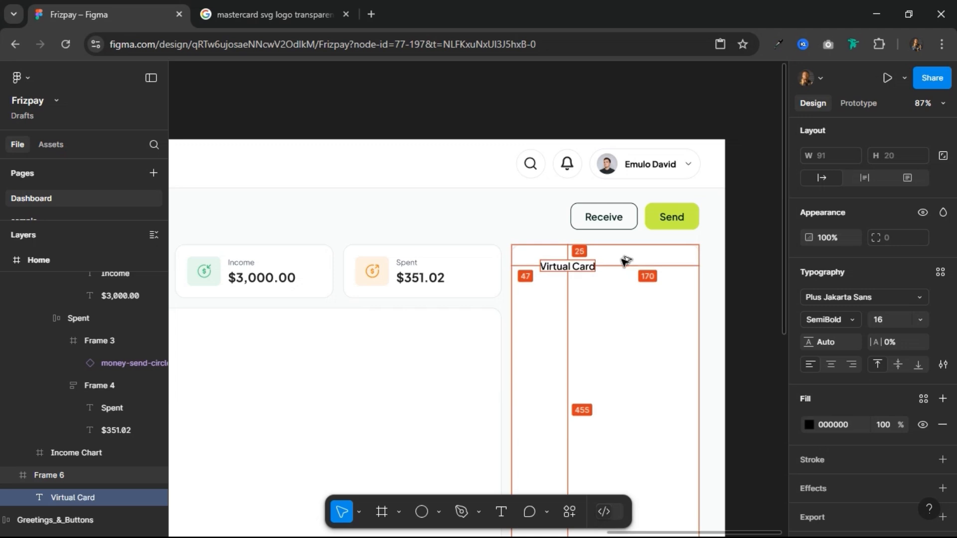
{"action": "key", "text": "Up"}
{"action": "key", "text": "Up"}
{"action": "key", "text": "Up"}
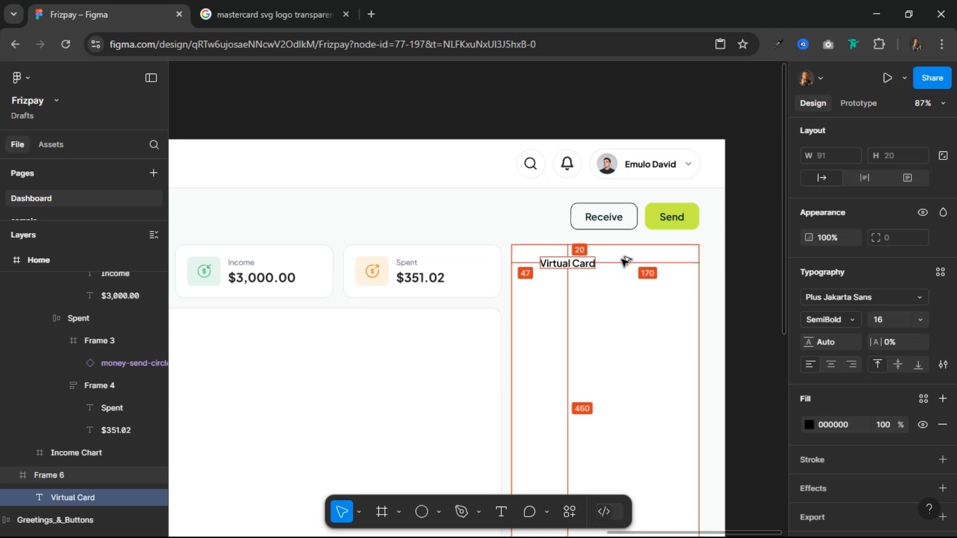
{"action": "key", "text": "shift+Left"}
{"action": "key", "text": "shift+Left"}
{"action": "key", "text": "shift+Left"}
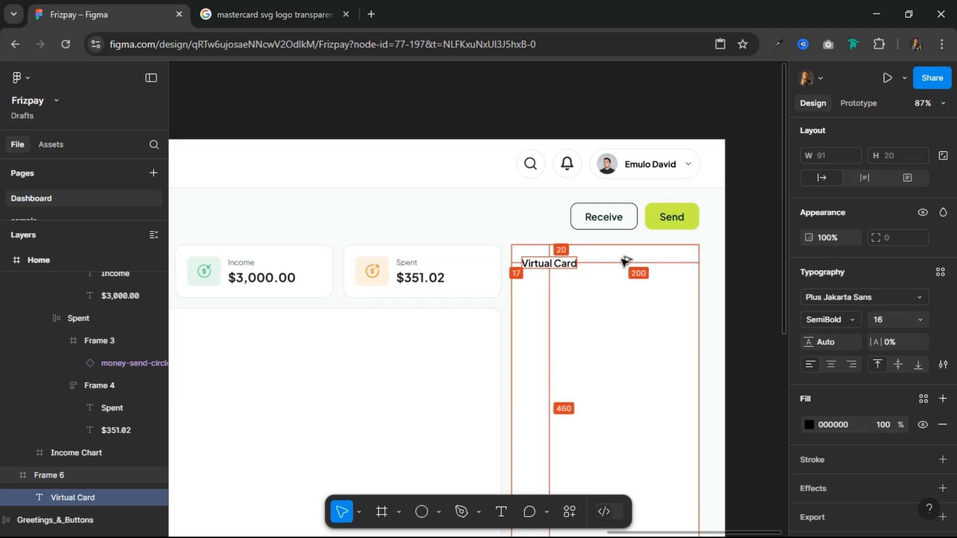
{"action": "key", "text": "Left"}
{"action": "key", "text": "Left"}
{"action": "key", "text": "Right"}
{"action": "key", "text": "Right"}
{"action": "key", "text": "Right"}
{"action": "key", "text": "Right"}
{"action": "key", "text": "Right"}
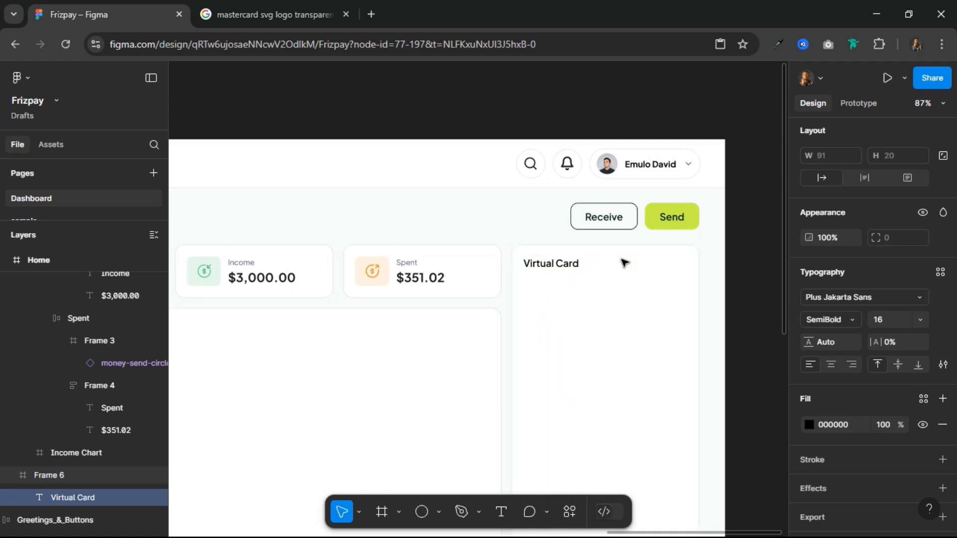
Step: Place a copy of the Virtual Card heading inside the Income Chart panel, near its upper-left corner
{"action": "scroll", "coordinate": [595, 272], "scroll_direction": "down", "scroll_amount": 2}
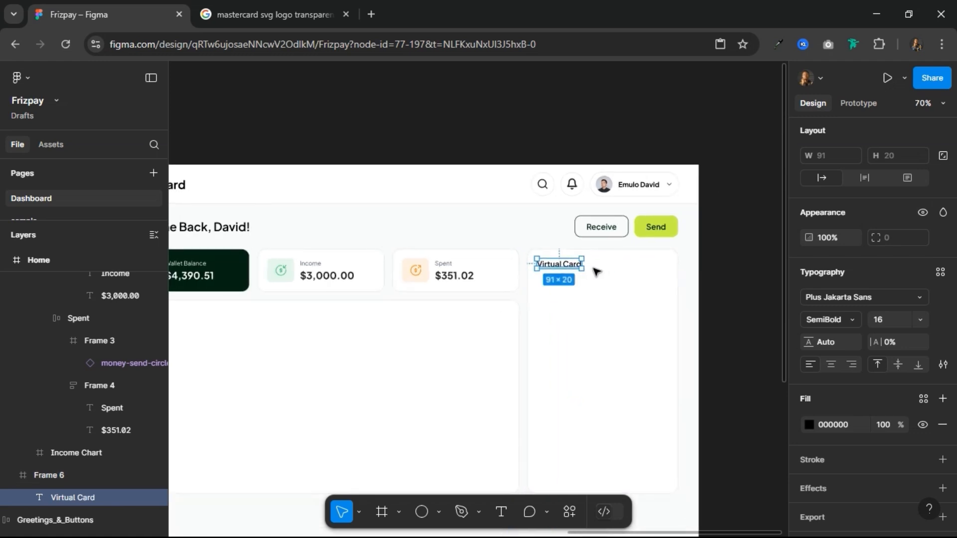
{"action": "scroll", "coordinate": [596, 271], "scroll_direction": "down", "scroll_amount": 2}
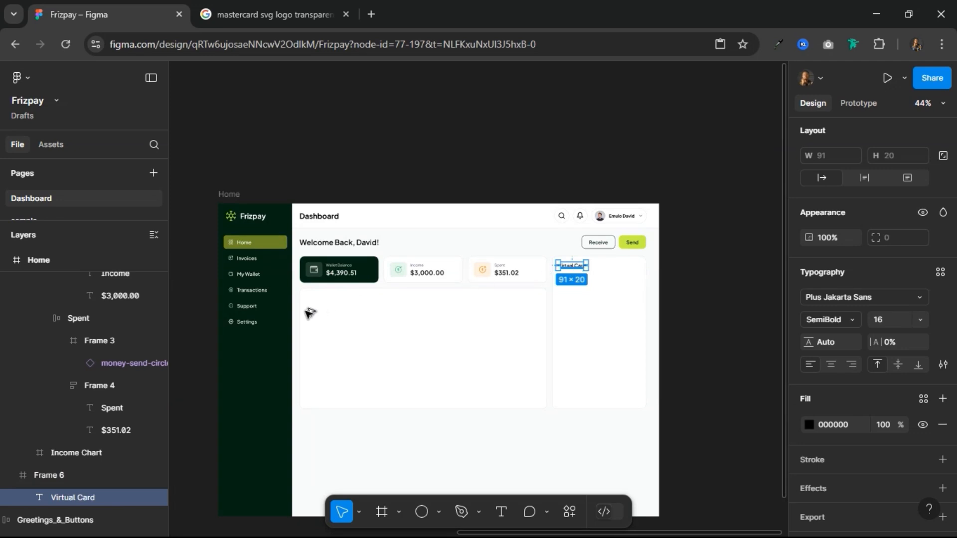
{"action": "left_click_drag", "start_coordinate": [309, 313], "coordinate": [362, 313]}
Step: Position the copied heading 20 px from the Income Chart panel's left edge and move it closer to the top edge
{"action": "key", "text": "alt+Right"}
{"action": "key", "text": "alt+Right"}
{"action": "key", "text": "alt+Right"}
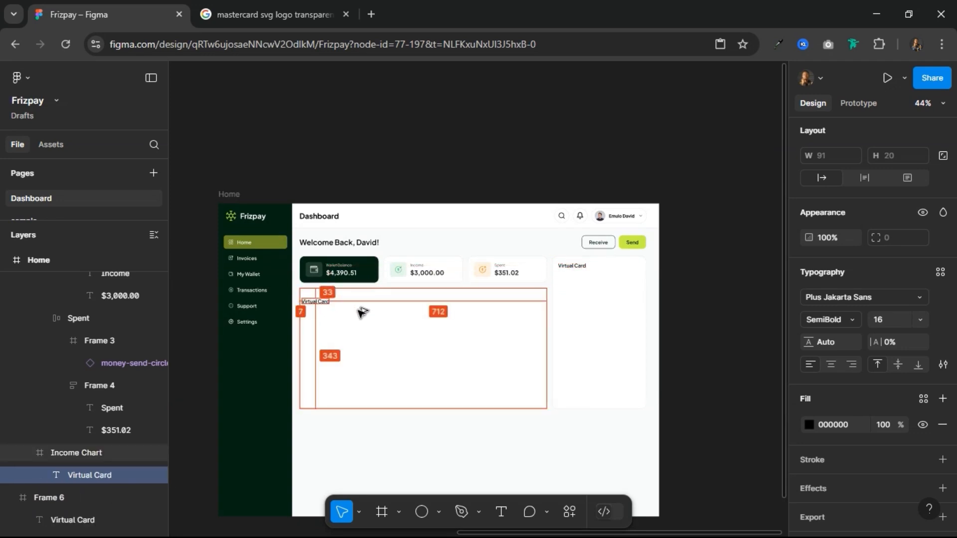
{"action": "key", "text": "shift+Right"}
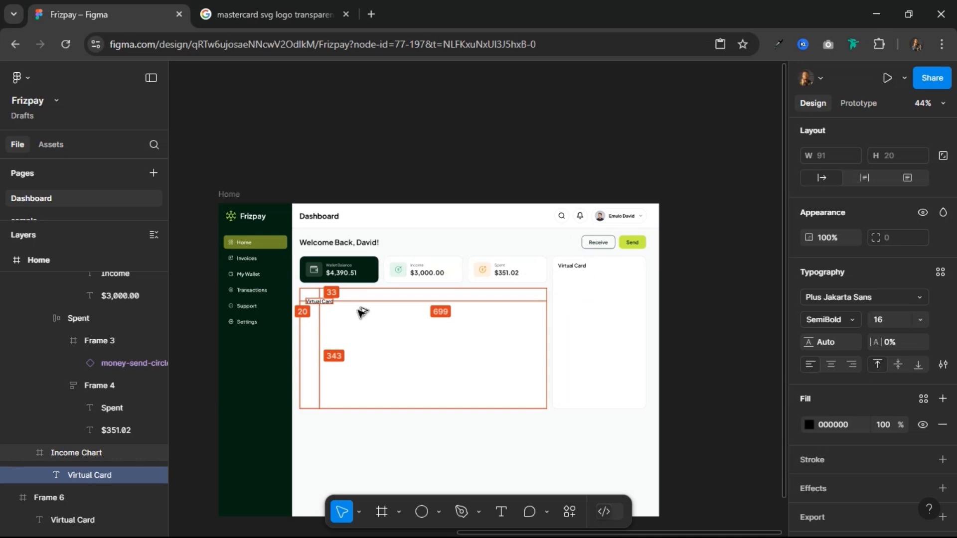
{"action": "key", "text": "alt+Up"}
{"action": "key", "text": "alt+Up"}
{"action": "key", "text": "alt+Up"}
{"action": "key", "text": "alt+Up"}
{"action": "key", "text": "alt+Up"}
{"action": "key", "text": "alt+Up"}
{"action": "key", "text": "alt+Up"}
{"action": "key", "text": "alt+Up"}
{"action": "key", "text": "alt+Up"}
{"action": "key", "text": "alt+Up"}
{"action": "key", "text": "alt+Up"}
{"action": "key", "text": "alt+Up"}
{"action": "key", "text": "alt+Up"}
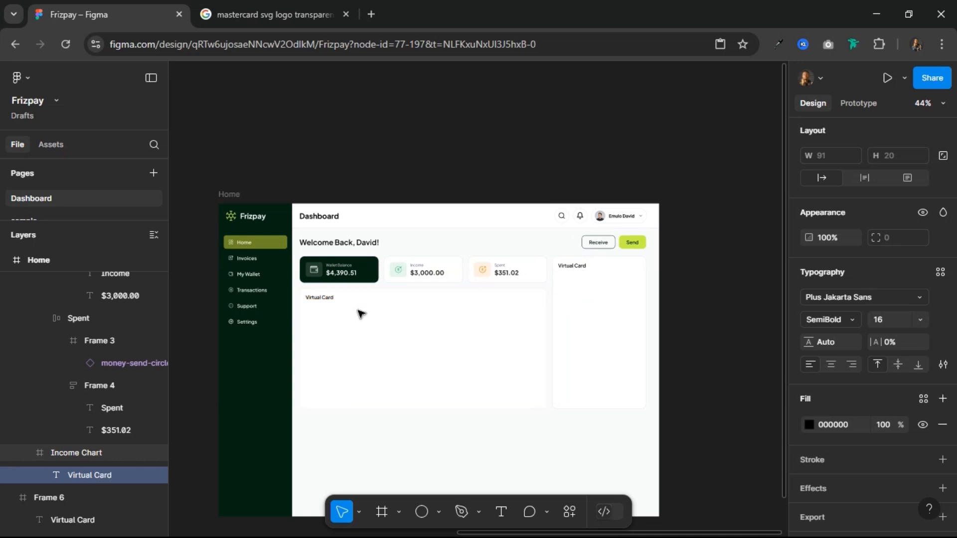
Step: Change the copied heading's text in the Income Chart panel to "Income Analysis"
{"action": "scroll", "coordinate": [359, 312], "scroll_direction": "up", "scroll_amount": 4}
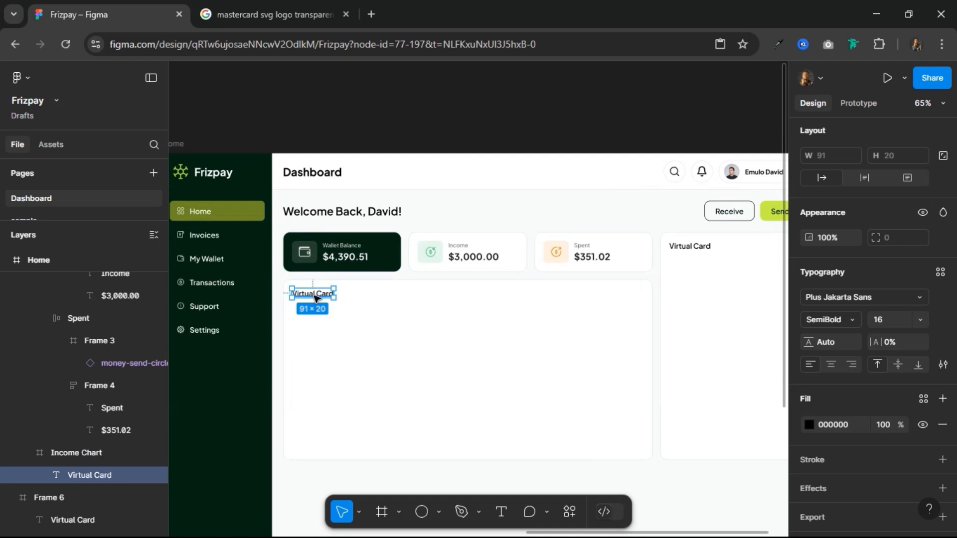
{"action": "double_click", "coordinate": [315, 298]}
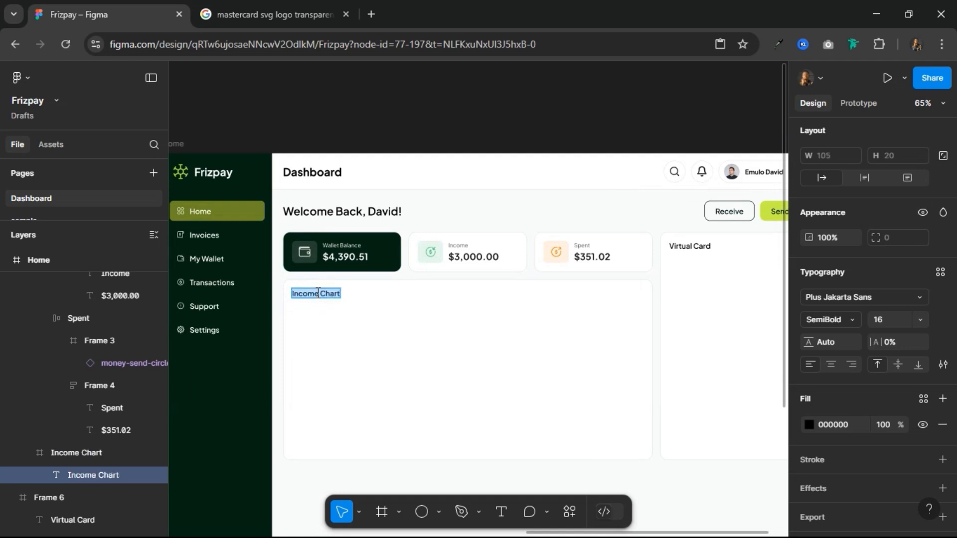
{"action": "type", "text": "Inco"}
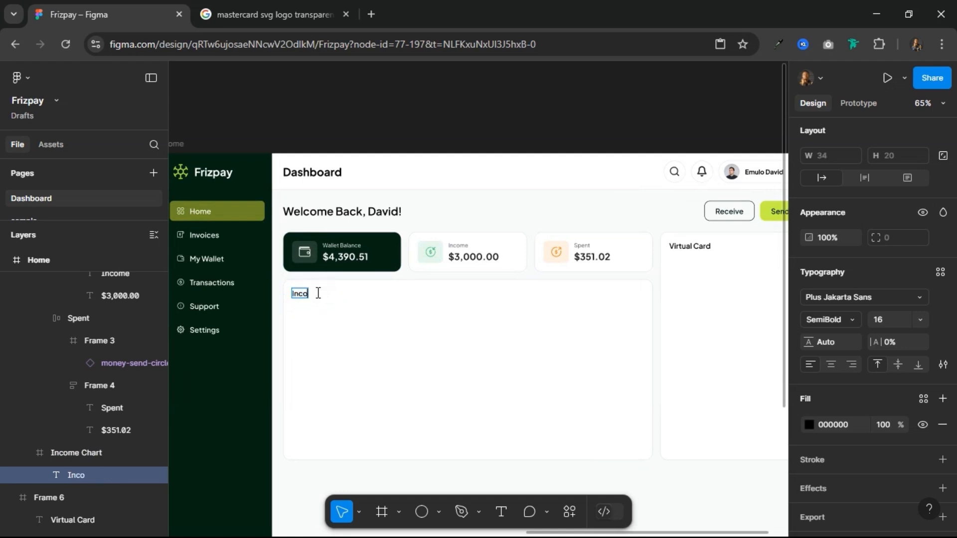
{"action": "type", "text": "me Analysis"}
{"action": "left_click", "coordinate": [455, 312]}
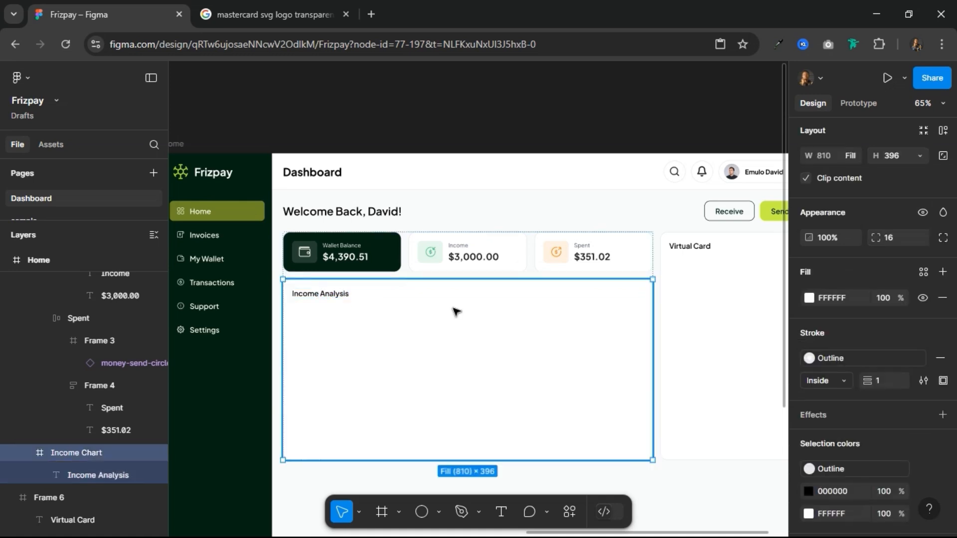
Step: Examine the layout of the summary cards, the Income Analysis and Virtual Card panels, and the greeting row
{"action": "scroll", "coordinate": [455, 313], "scroll_direction": "down", "scroll_amount": 3}
{"action": "scroll", "coordinate": [457, 316], "scroll_direction": "up", "scroll_amount": 4}
{"action": "scroll", "coordinate": [455, 316], "scroll_direction": "down", "scroll_amount": 5}
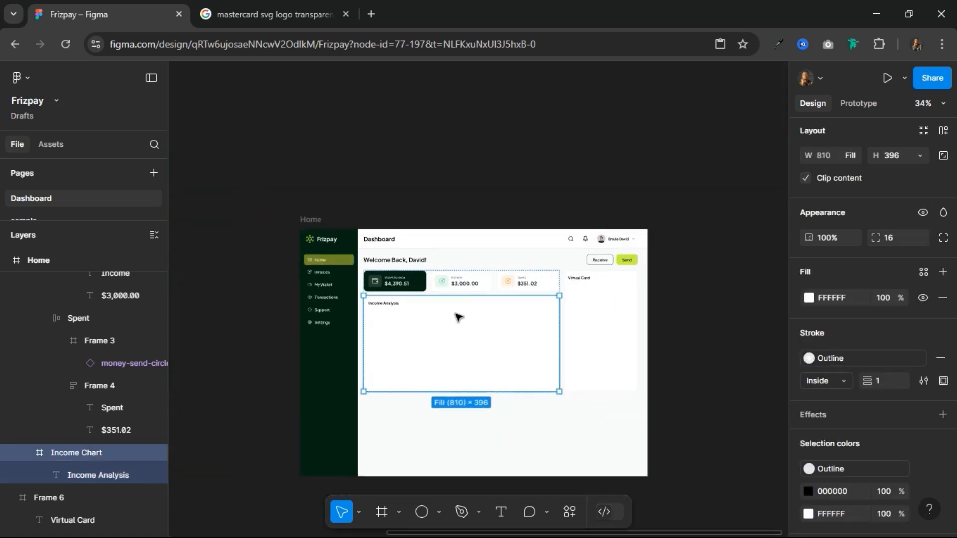
{"action": "scroll", "coordinate": [455, 317], "scroll_direction": "up", "scroll_amount": 1}
{"action": "scroll", "coordinate": [662, 267], "scroll_direction": "up", "scroll_amount": 4}
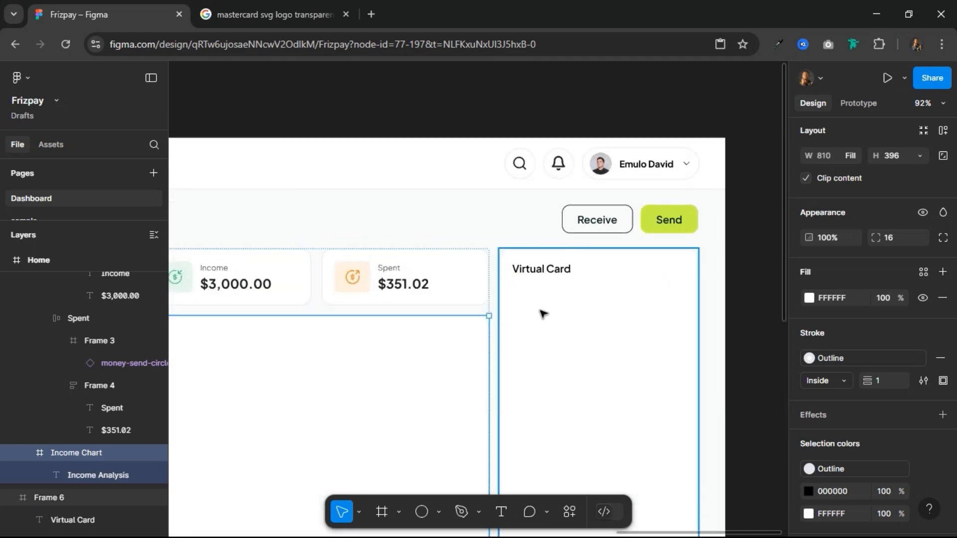
{"action": "scroll", "coordinate": [547, 312], "scroll_direction": "down", "scroll_amount": 4}
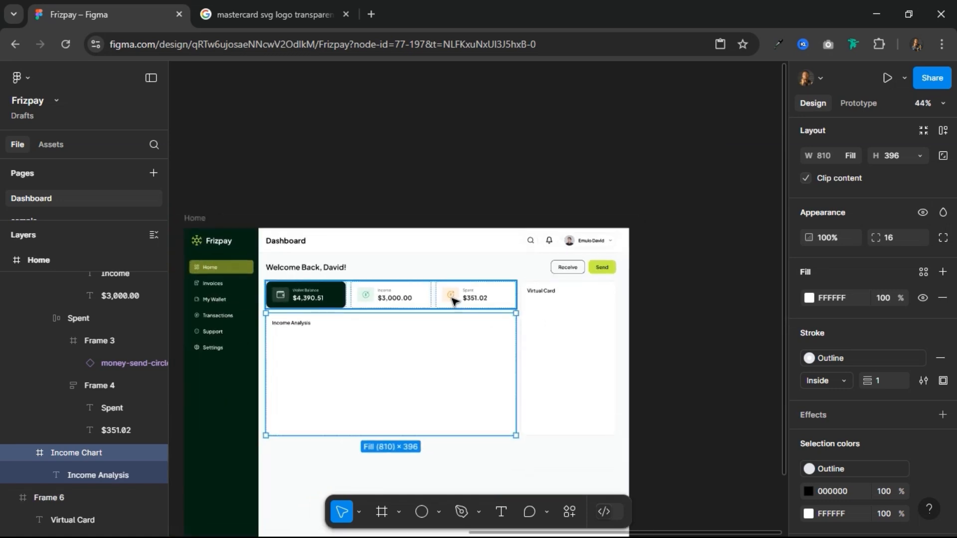
{"action": "scroll", "coordinate": [580, 305], "scroll_direction": "up", "scroll_amount": 5}
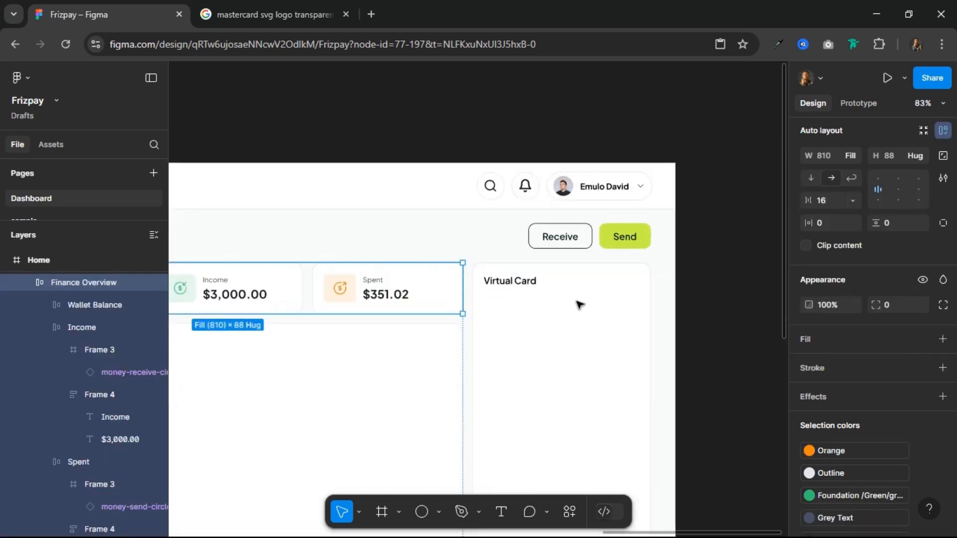
{"action": "scroll", "coordinate": [579, 304], "scroll_direction": "down", "scroll_amount": 4}
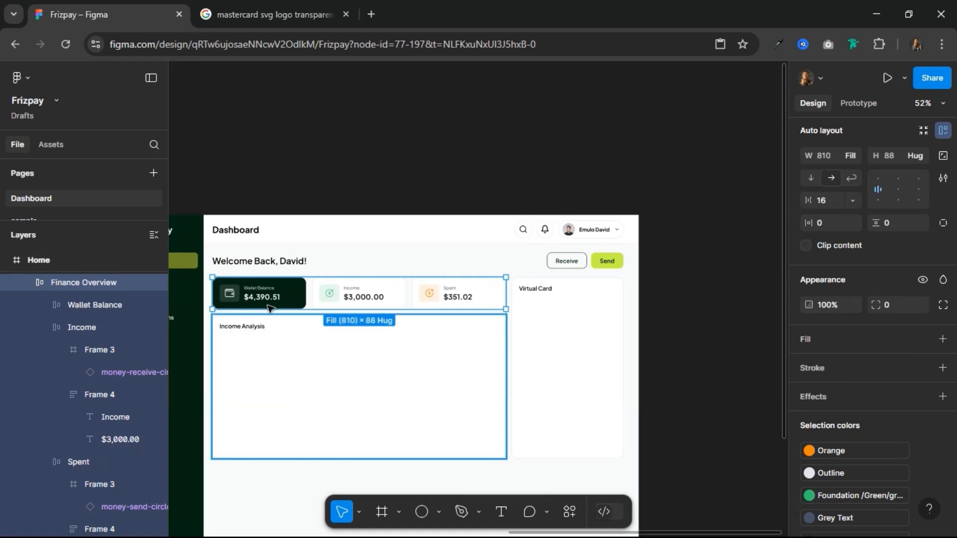
{"action": "scroll", "coordinate": [261, 314], "scroll_direction": "up", "scroll_amount": 3}
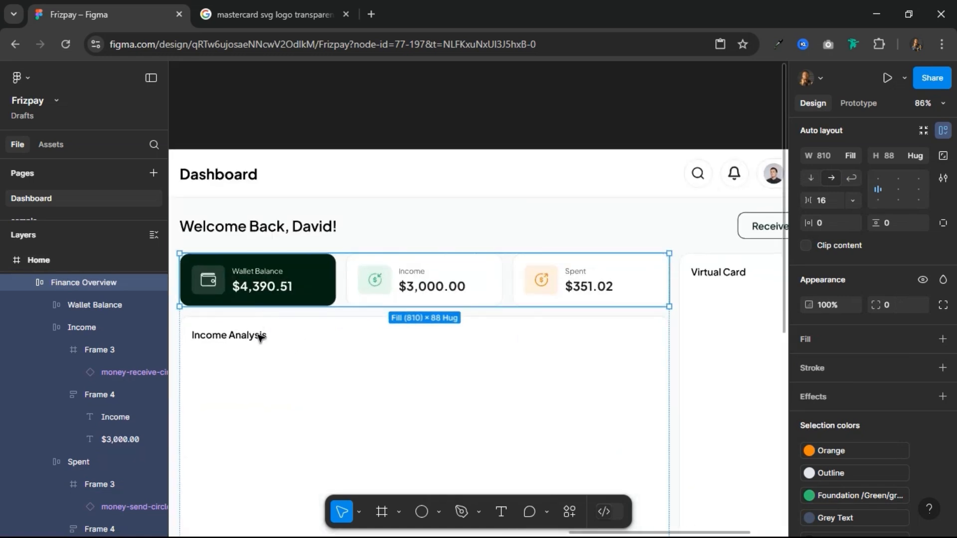
{"action": "left_click", "coordinate": [283, 330]}
{"action": "key", "text": "alt"}
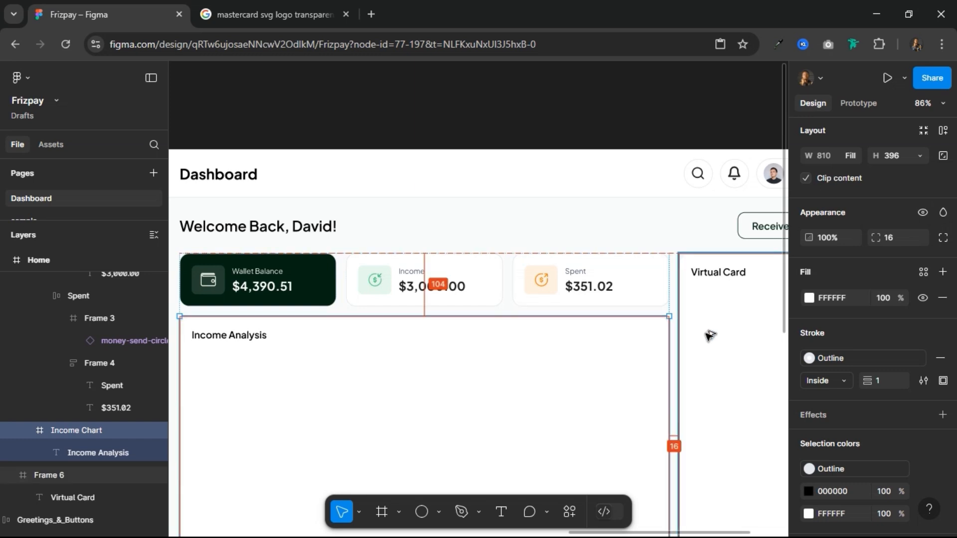
{"action": "double_click", "coordinate": [598, 291]}
{"action": "key", "text": "alt"}
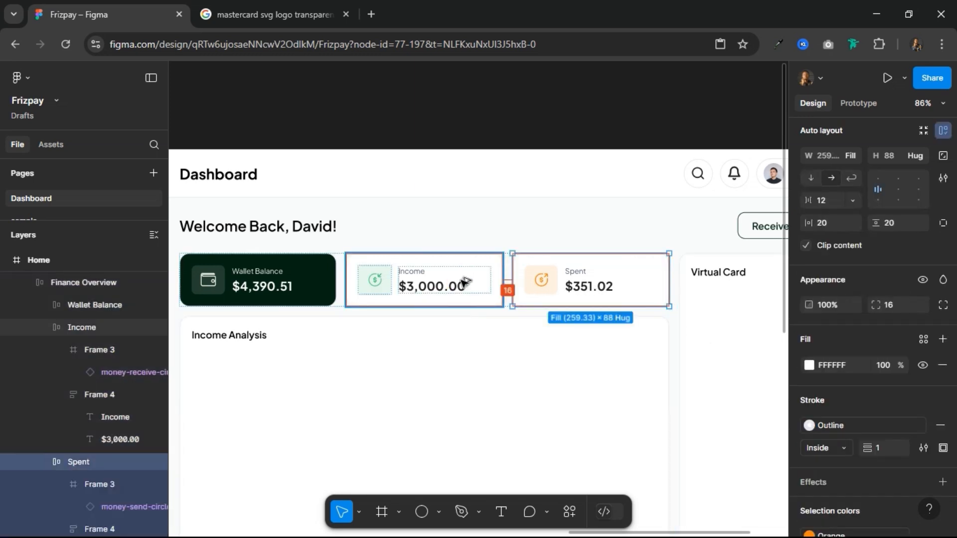
{"action": "left_click", "coordinate": [437, 284]}
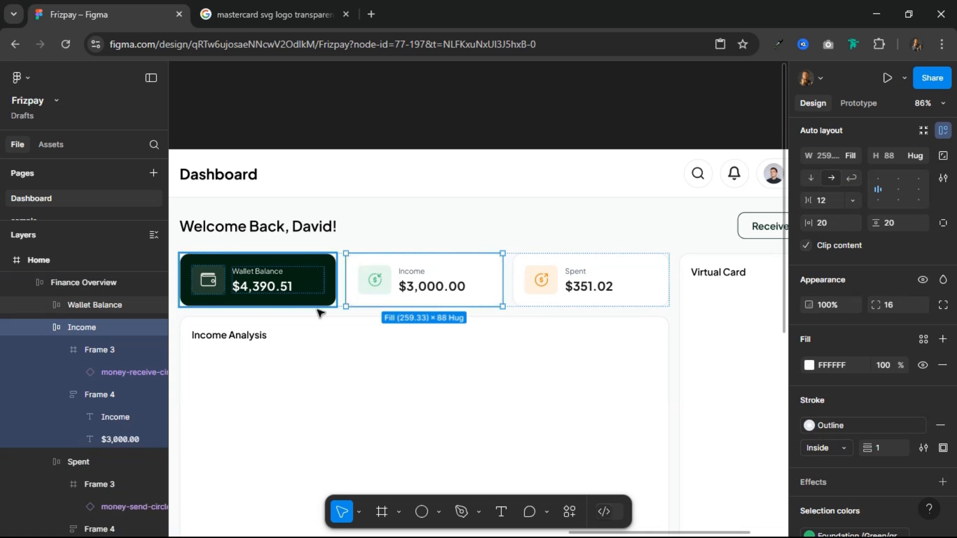
{"action": "scroll", "coordinate": [431, 305], "scroll_direction": "down", "scroll_amount": 3}
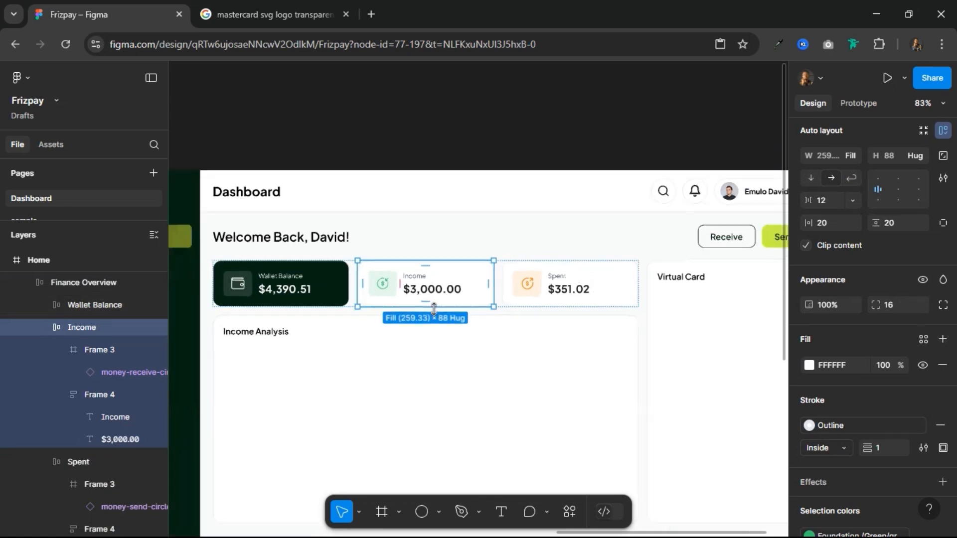
{"action": "left_click", "coordinate": [344, 254]}
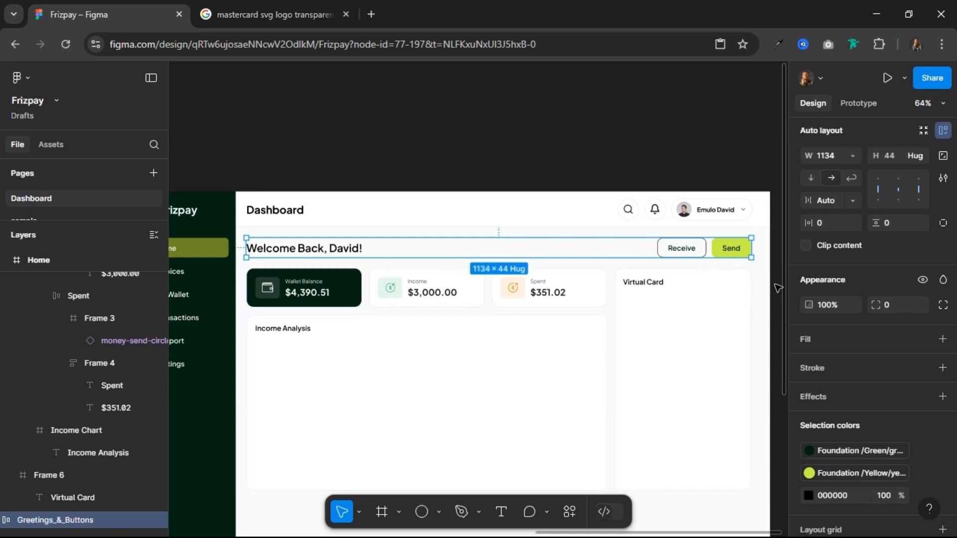
Step: Copy the bell icon from the header bar and paste it into the Virtual Card panel
{"action": "scroll", "coordinate": [768, 294], "scroll_direction": "up", "scroll_amount": 3}
{"action": "scroll", "coordinate": [767, 294], "scroll_direction": "up", "scroll_amount": 5}
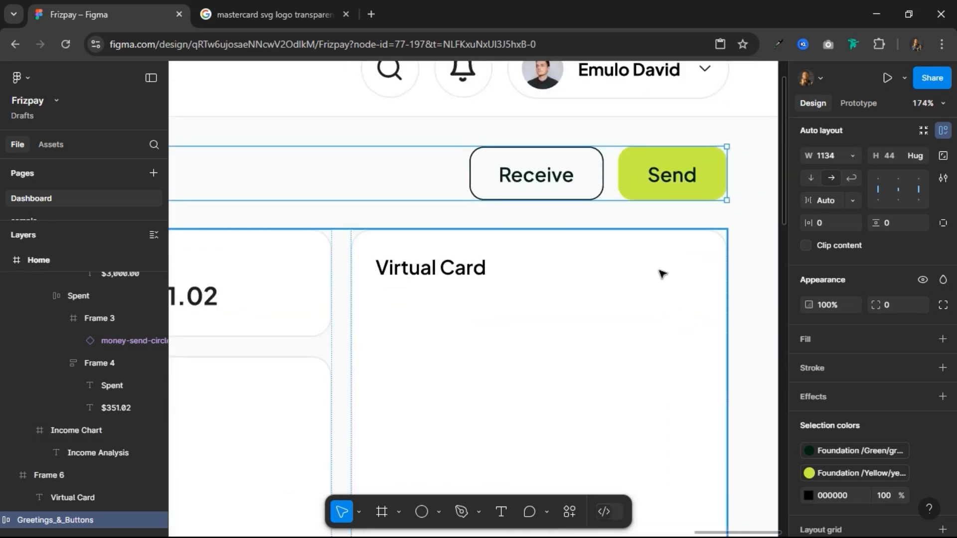
{"action": "scroll", "coordinate": [754, 274], "scroll_direction": "down", "scroll_amount": 2}
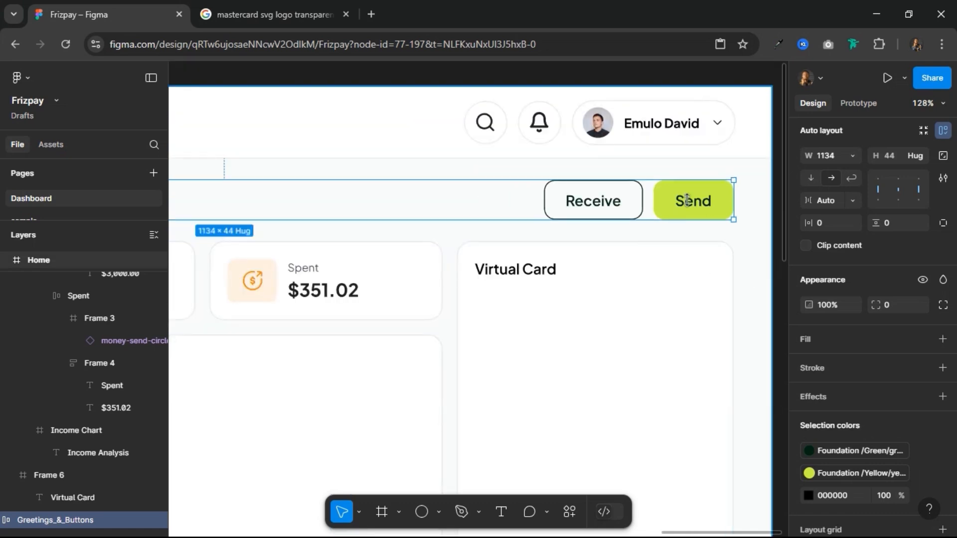
{"action": "left_click", "coordinate": [547, 131]}
{"action": "double_click", "coordinate": [547, 131]}
{"action": "double_click", "coordinate": [548, 131]}
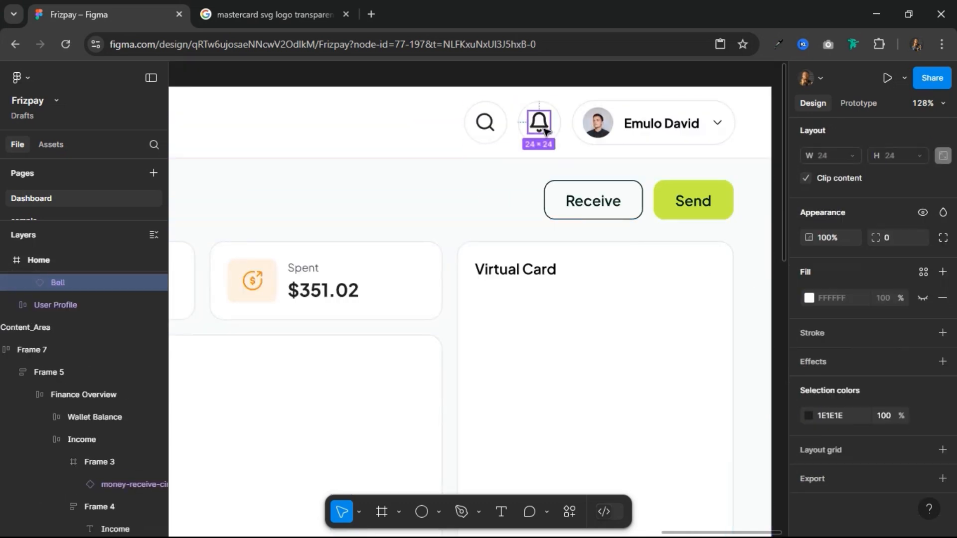
{"action": "left_click", "coordinate": [541, 276]}
{"action": "double_click", "coordinate": [601, 279]}
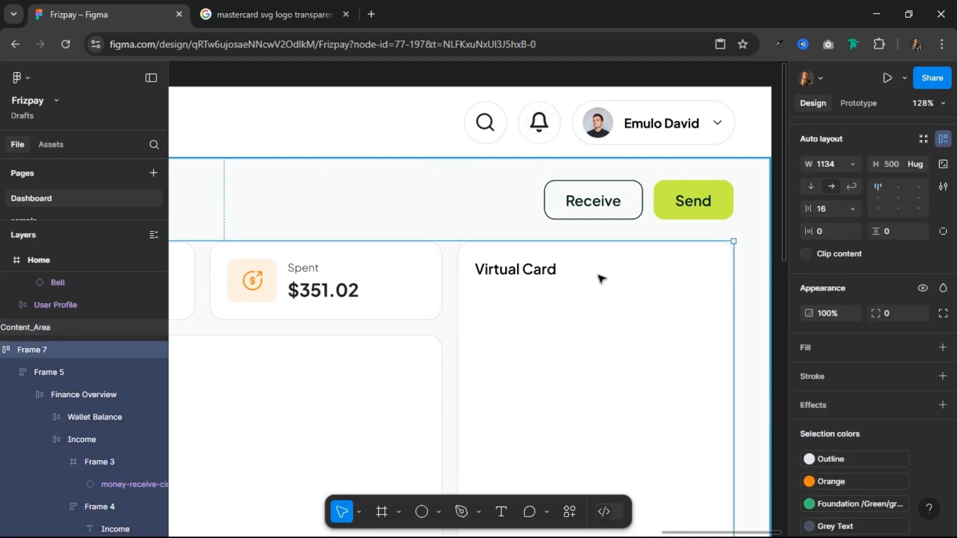
{"action": "double_click", "coordinate": [601, 279]}
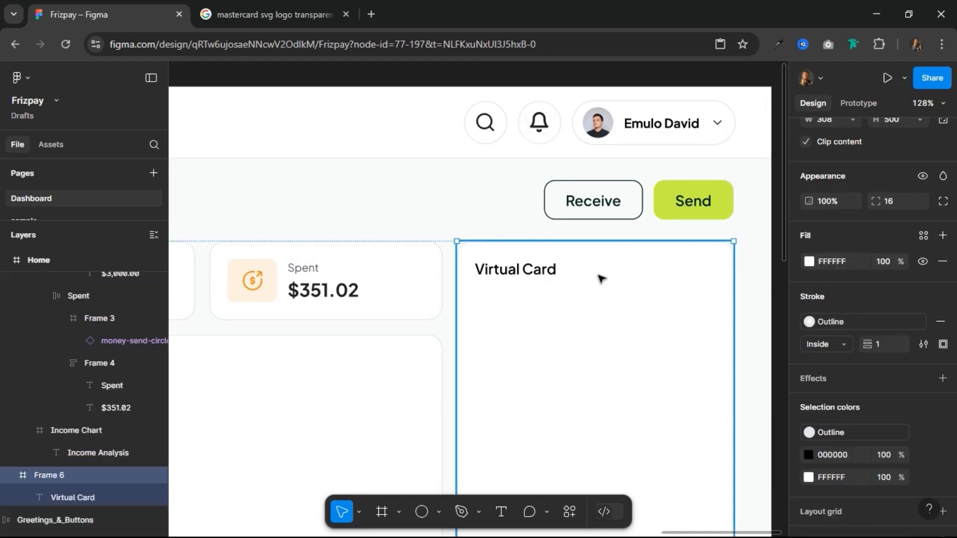
{"action": "key", "text": "ctrl+v"}
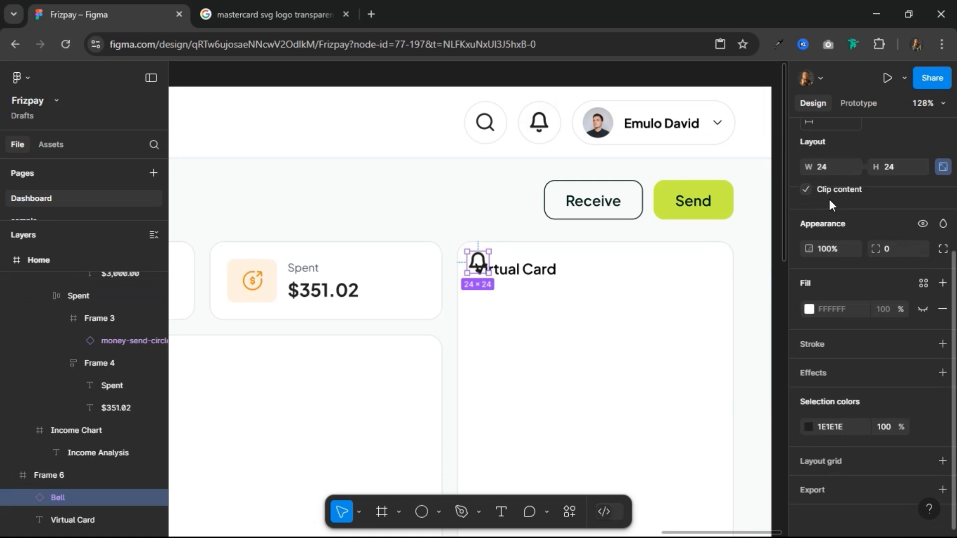
Step: Align the pasted bell to the panel's right side, 20 px from the right edge and about 20 px from the top
{"action": "scroll", "coordinate": [830, 199], "scroll_direction": "up", "scroll_amount": 5}
{"action": "left_click", "coordinate": [852, 207]}
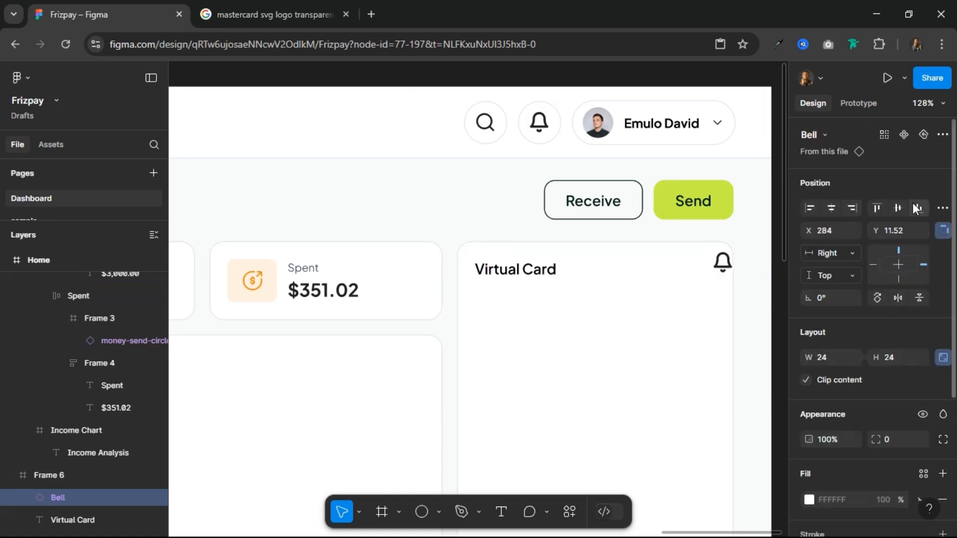
{"action": "left_click", "coordinate": [531, 273], "text": "shift"}
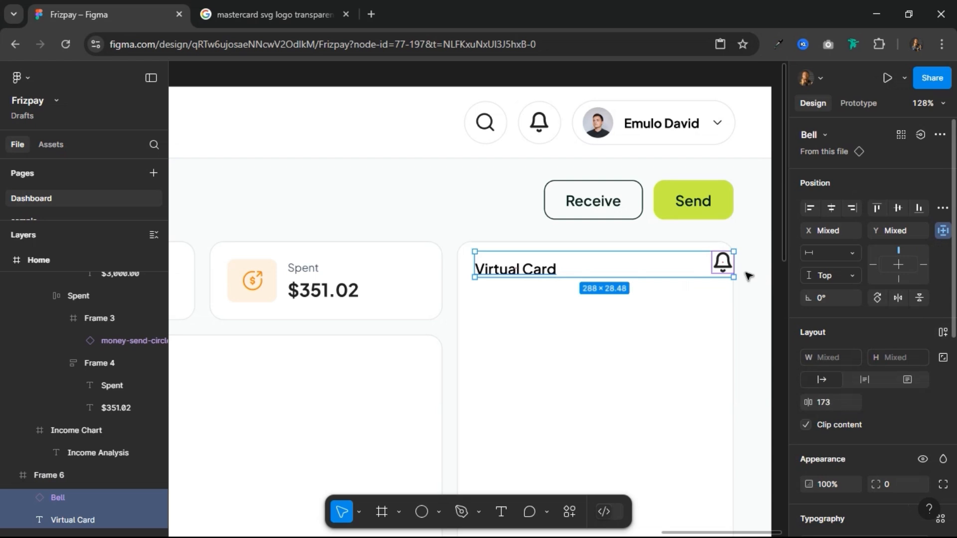
{"action": "left_click", "coordinate": [723, 265]}
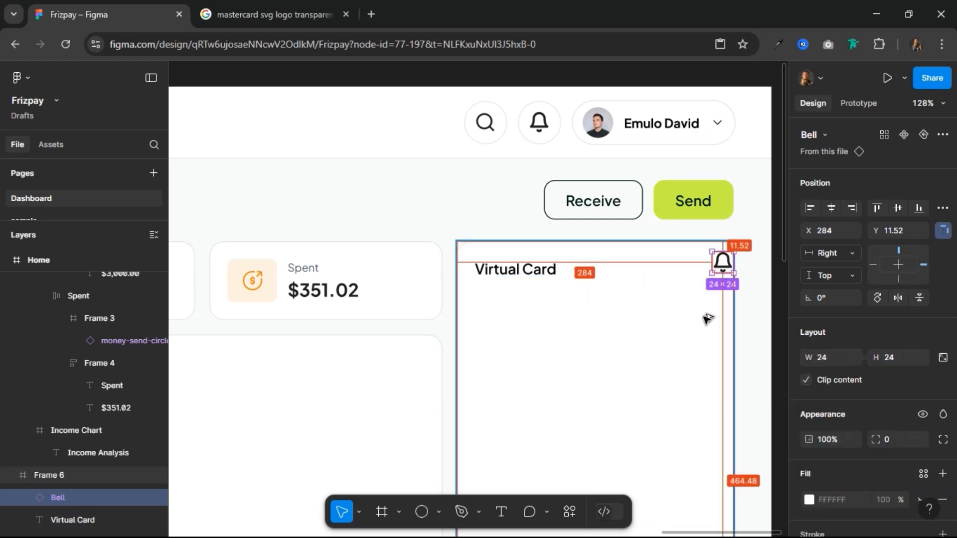
{"action": "key", "text": "shift+Left"}
{"action": "key", "text": "shift+Left"}
{"action": "key", "text": "Down"}
{"action": "key", "text": "Down"}
{"action": "key", "text": "Down"}
{"action": "key", "text": "Down"}
{"action": "key", "text": "Down"}
{"action": "key", "text": "Down"}
{"action": "key", "text": "Down"}
{"action": "key", "text": "Down"}
{"action": "key", "text": "Down"}
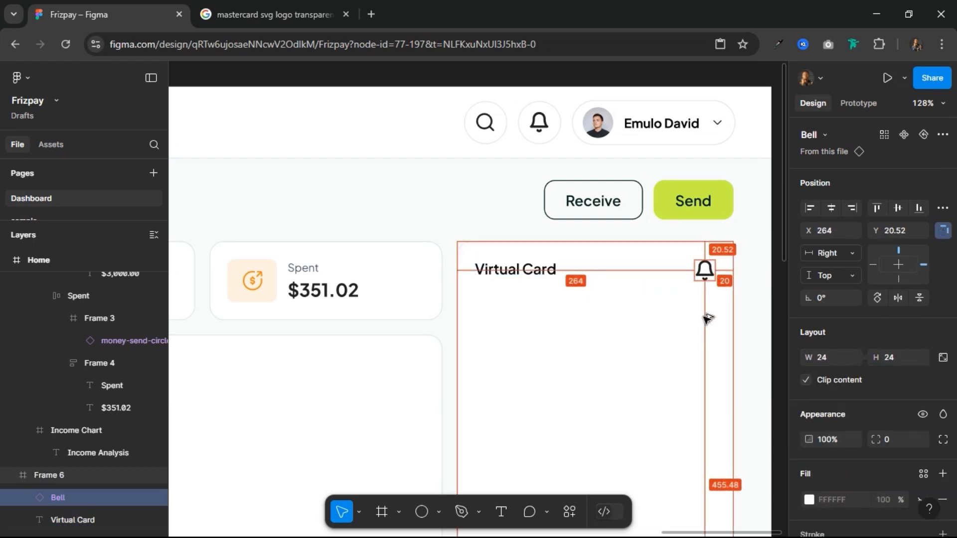
Step: Wrap the Virtual Card heading and bell in an auto layout row and swap the bell for the more-horizontal icon
{"action": "left_click", "coordinate": [519, 274], "text": "shift"}
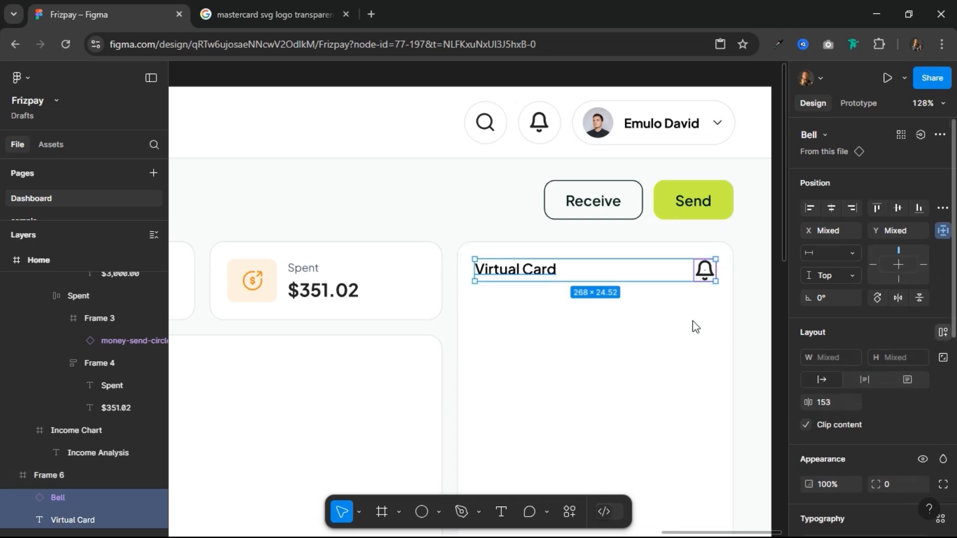
{"action": "key", "text": "shift+a"}
{"action": "left_click", "coordinate": [702, 273]}
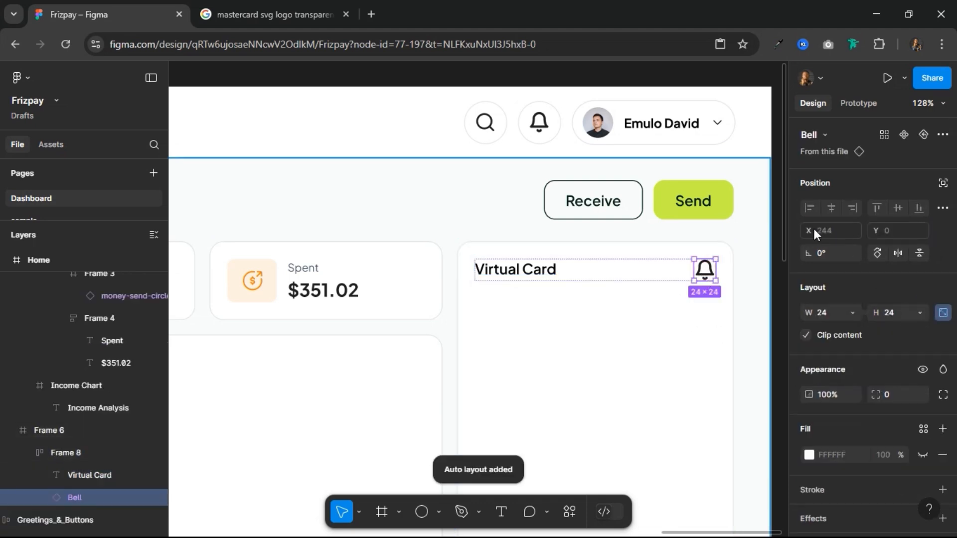
{"action": "left_click", "coordinate": [825, 135]}
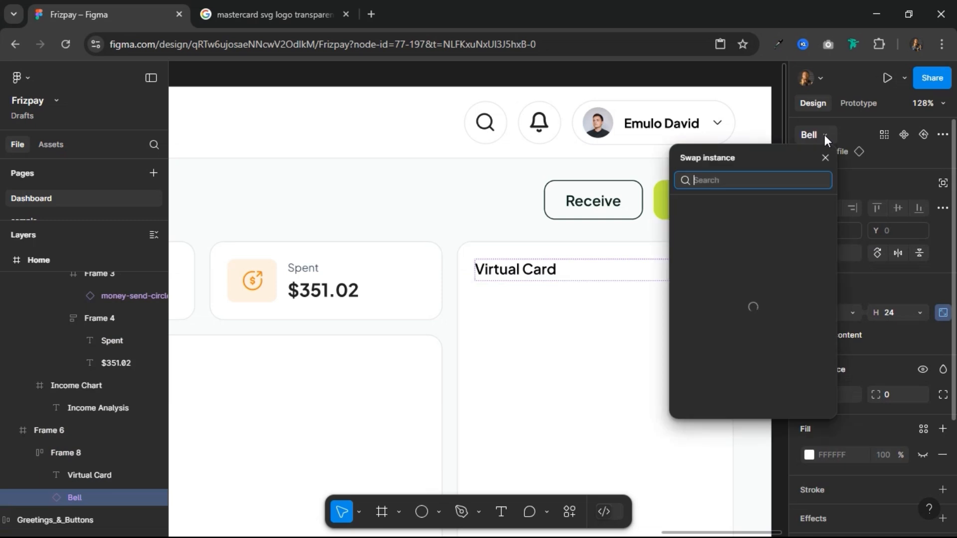
{"action": "scroll", "coordinate": [738, 379], "scroll_direction": "down", "scroll_amount": 4}
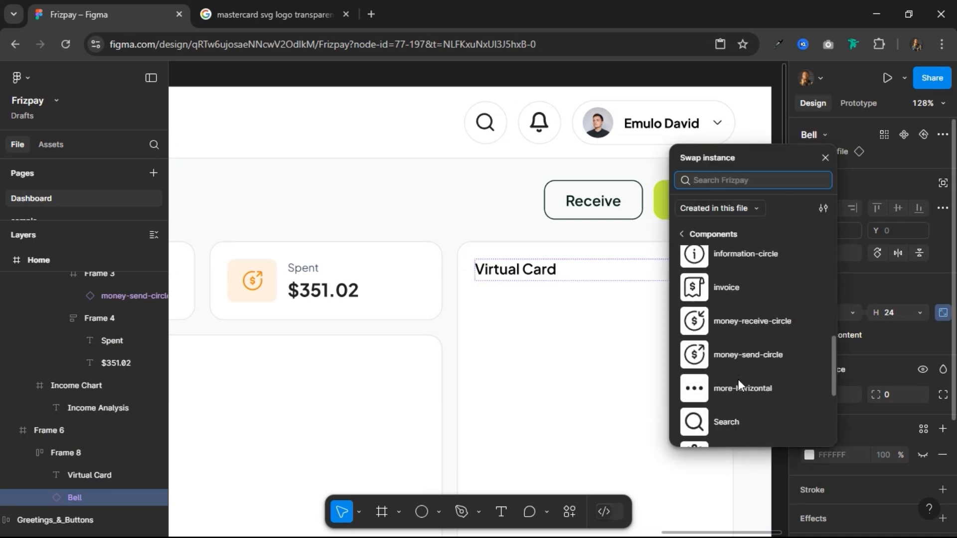
{"action": "left_click", "coordinate": [736, 383]}
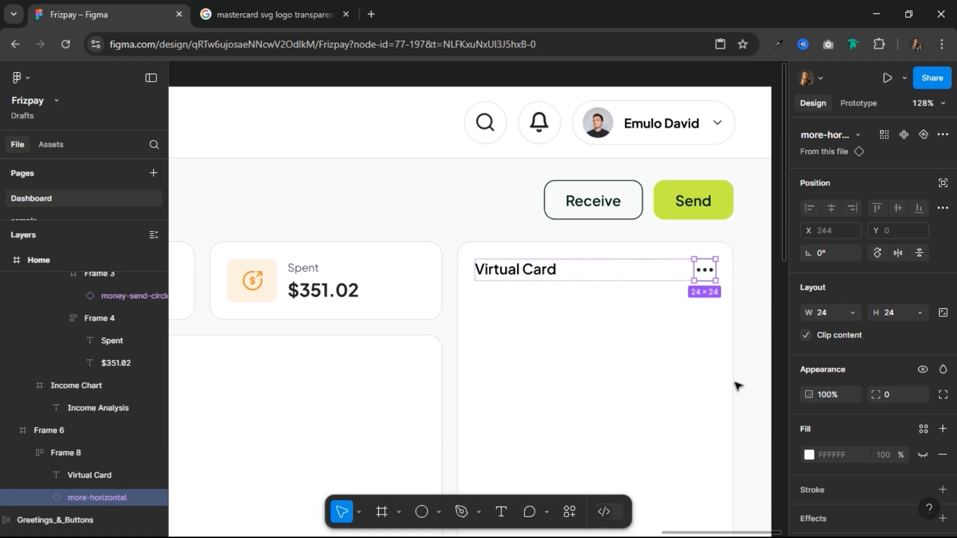
Step: Centre the Virtual Card heading and more-options icon vertically within their header row
{"action": "left_click", "coordinate": [658, 278]}
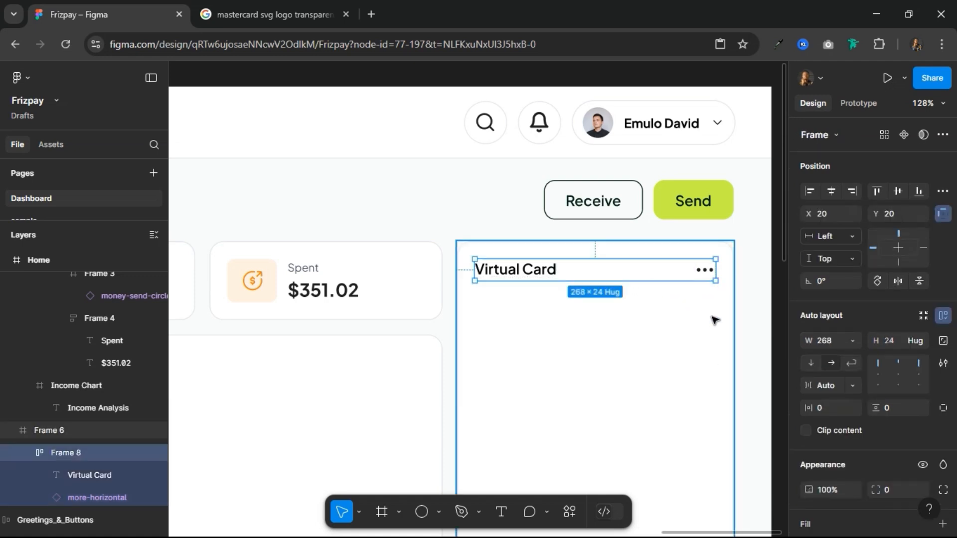
{"action": "left_click", "coordinate": [898, 374]}
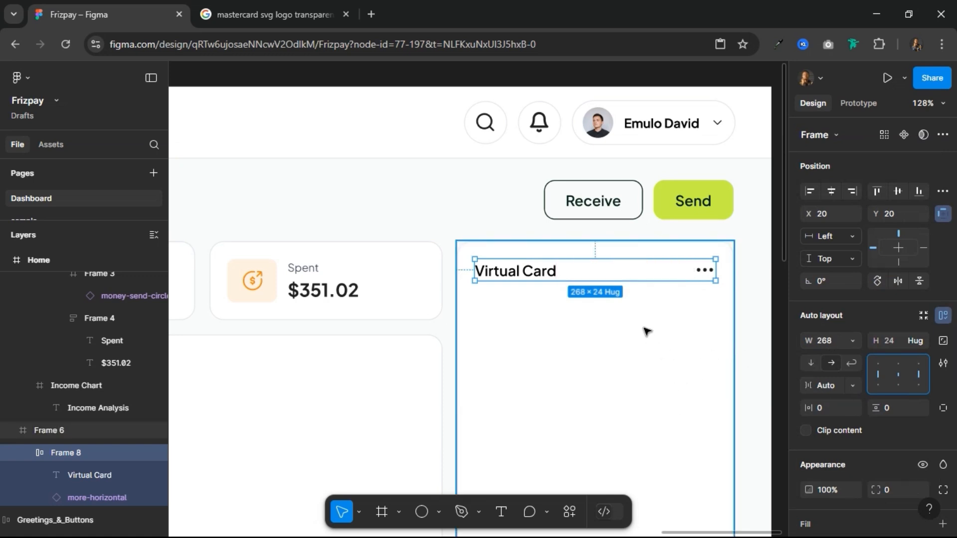
{"action": "scroll", "coordinate": [651, 336], "scroll_direction": "down", "scroll_amount": 3}
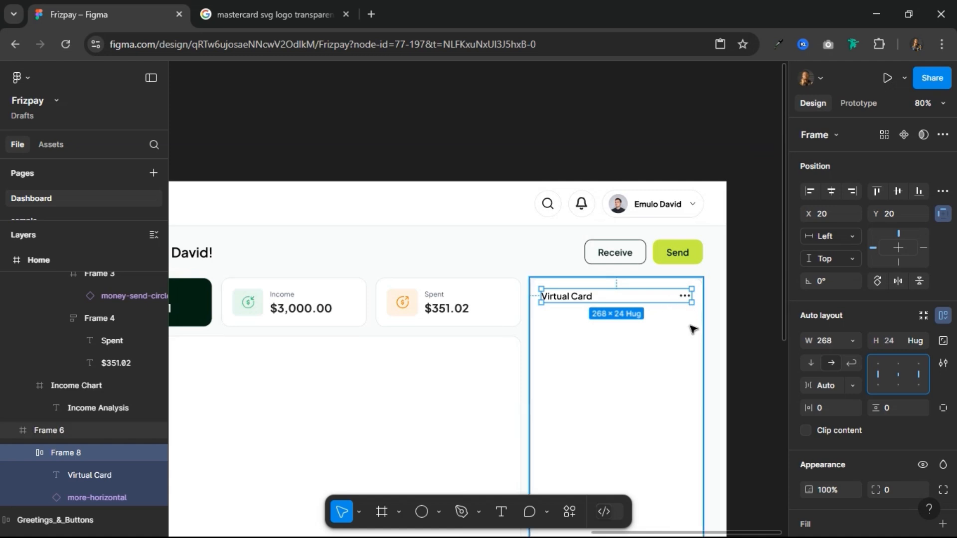
{"action": "scroll", "coordinate": [727, 303], "scroll_direction": "up", "scroll_amount": 3}
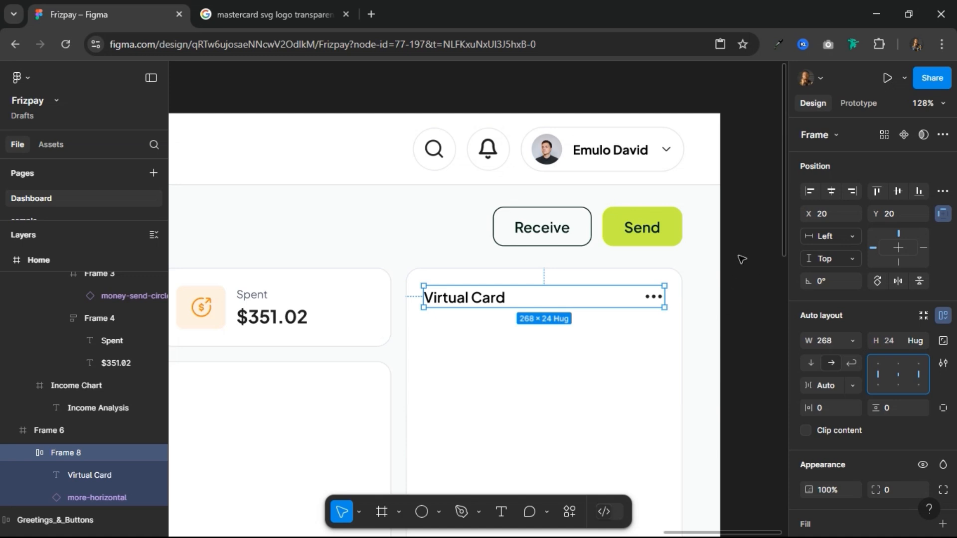
{"action": "scroll", "coordinate": [742, 260], "scroll_direction": "down", "scroll_amount": 3}
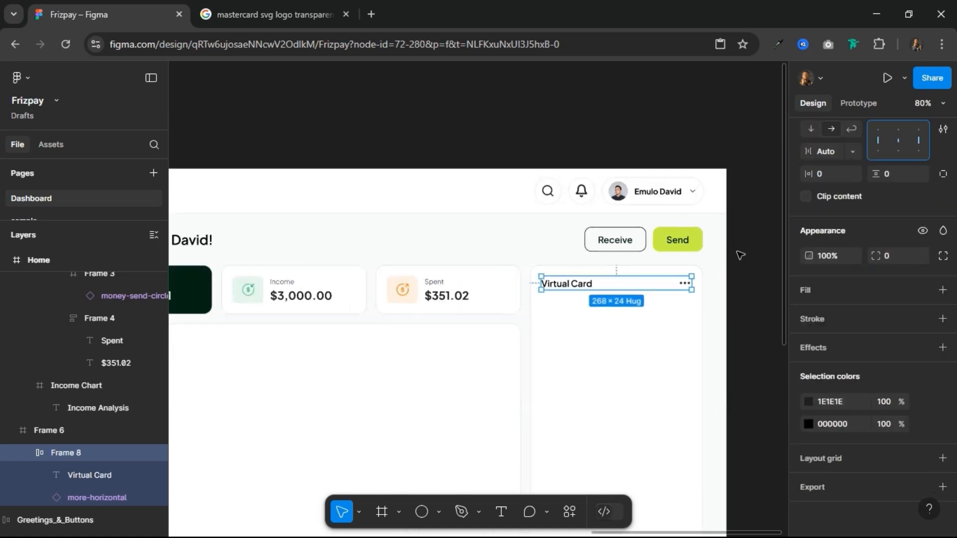
{"action": "left_click", "coordinate": [745, 271]}
Step: Draw a frame about 264 × 182 px beneath the Virtual Card header row
{"action": "left_click_drag", "start_coordinate": [741, 290], "coordinate": [600, 294]}
{"action": "scroll", "coordinate": [525, 322], "scroll_direction": "up", "scroll_amount": 5}
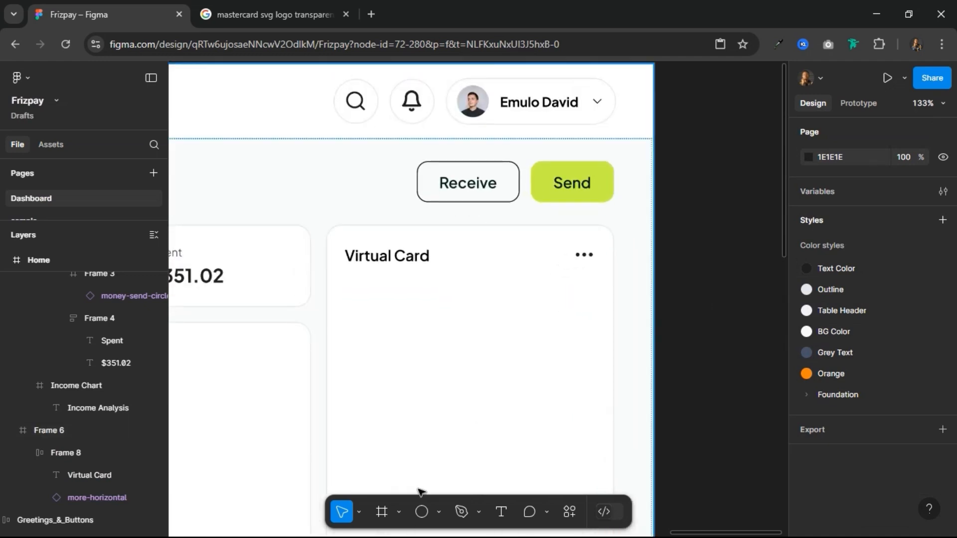
{"action": "left_click", "coordinate": [382, 512]}
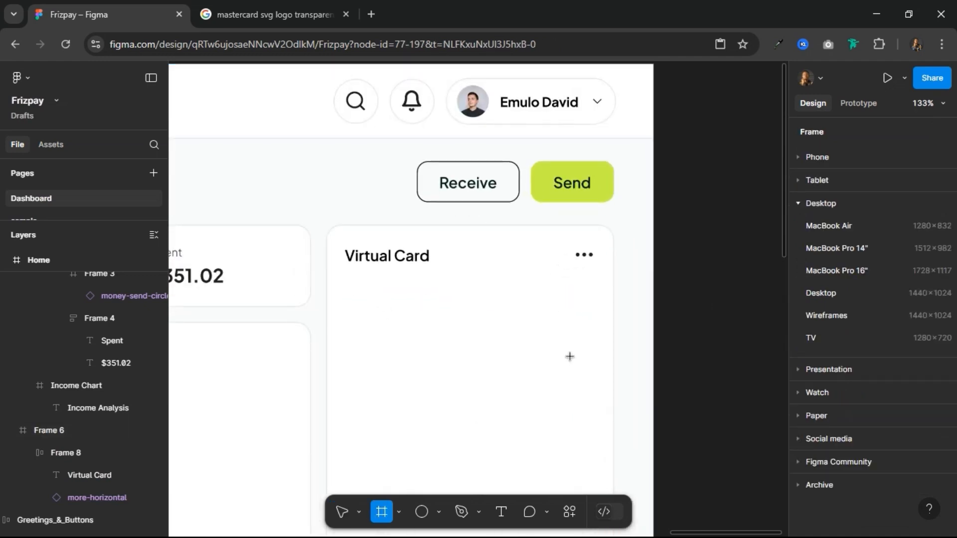
{"action": "left_click_drag", "start_coordinate": [348, 288], "coordinate": [597, 459]}
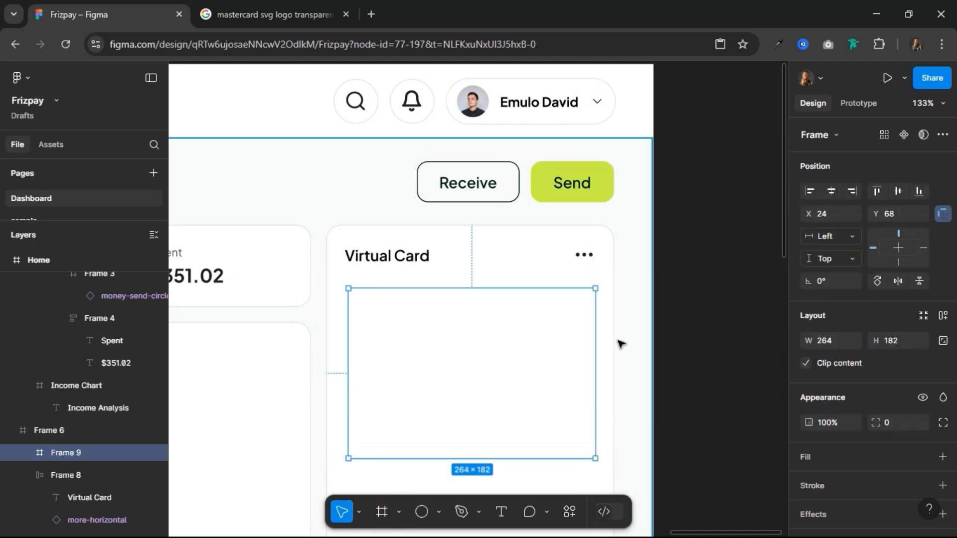
Step: Fill the new card frame with the green-500 colour style and set its corner radius to 12
{"action": "left_click", "coordinate": [925, 455]}
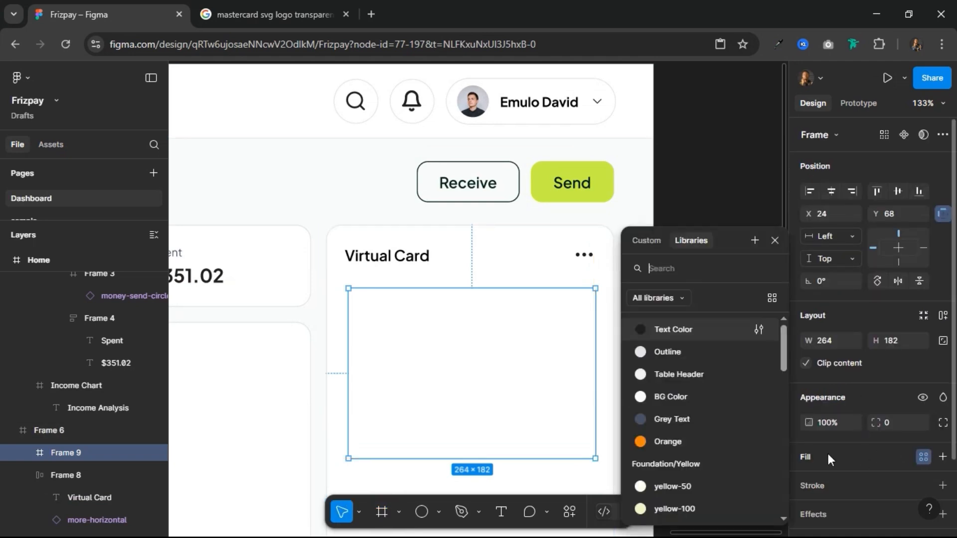
{"action": "scroll", "coordinate": [672, 468], "scroll_direction": "down", "scroll_amount": 4}
{"action": "scroll", "coordinate": [673, 472], "scroll_direction": "down", "scroll_amount": 5}
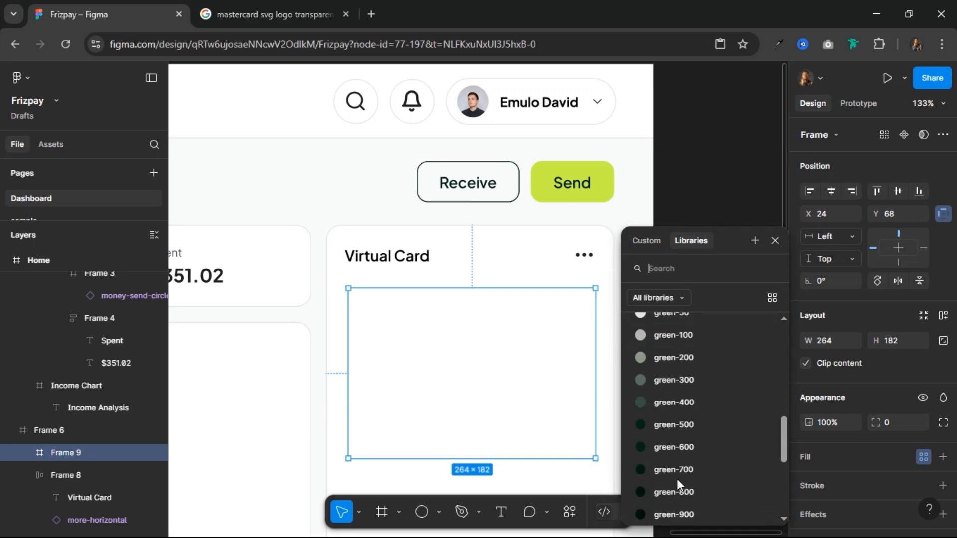
{"action": "left_click", "coordinate": [692, 432]}
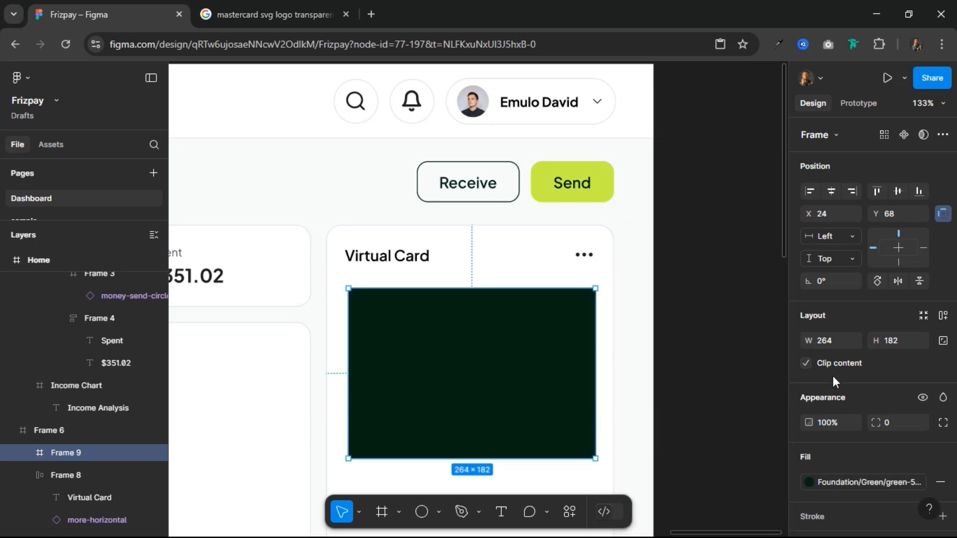
{"action": "left_click", "coordinate": [894, 425]}
{"action": "type", "text": "12"}
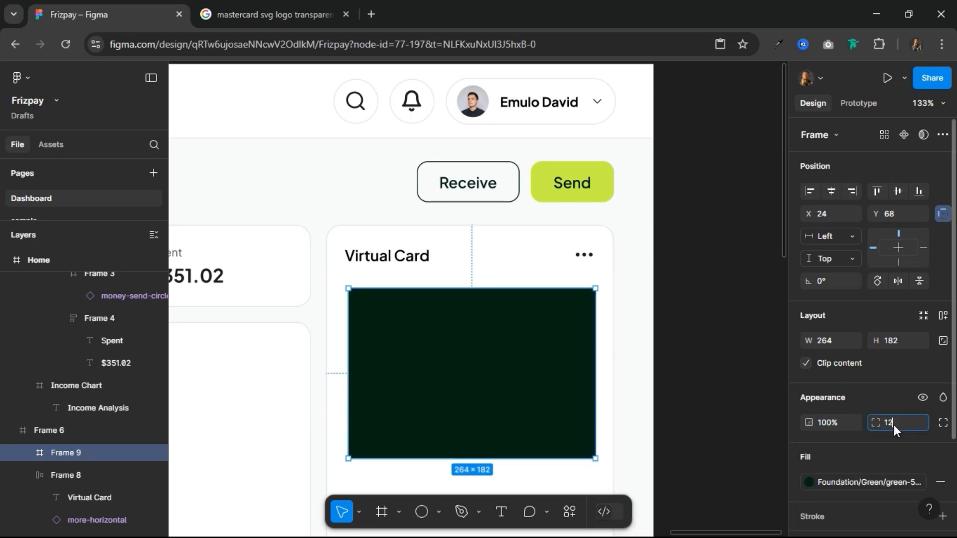
{"action": "key", "text": "Return"}
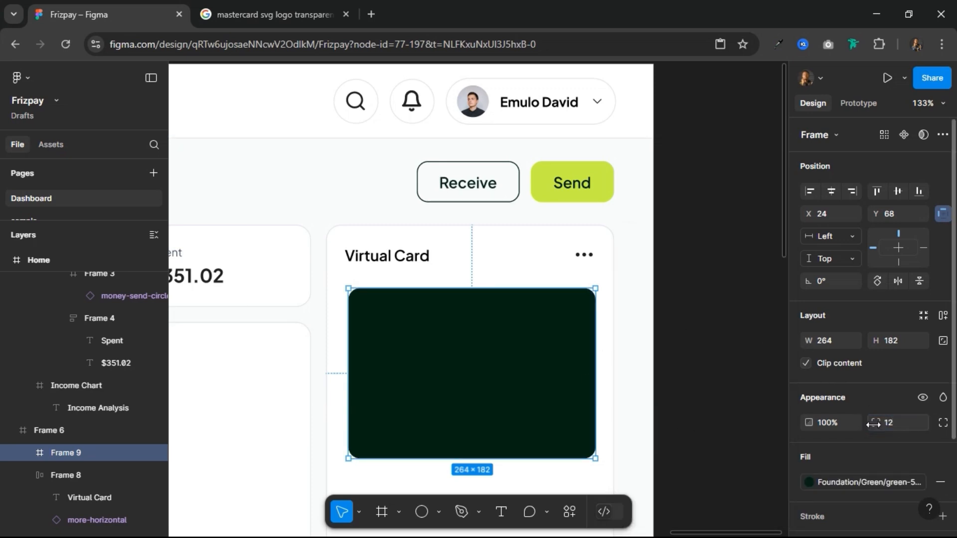
Step: Apply auto layout to the Virtual Card panel with 16 px horizontal and vertical padding
{"action": "left_click", "coordinate": [497, 282]}
{"action": "scroll", "coordinate": [527, 256], "scroll_direction": "down", "scroll_amount": 3}
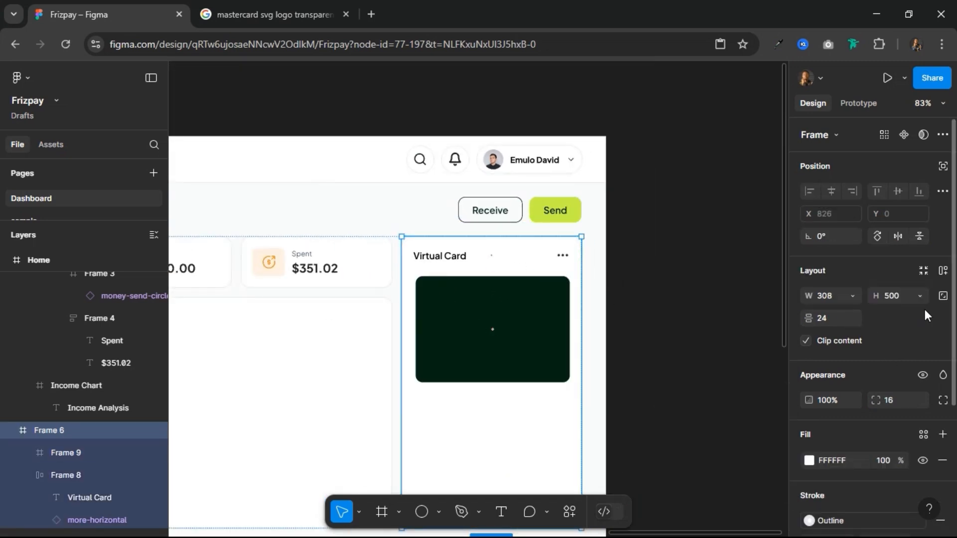
{"action": "left_click", "coordinate": [944, 272]}
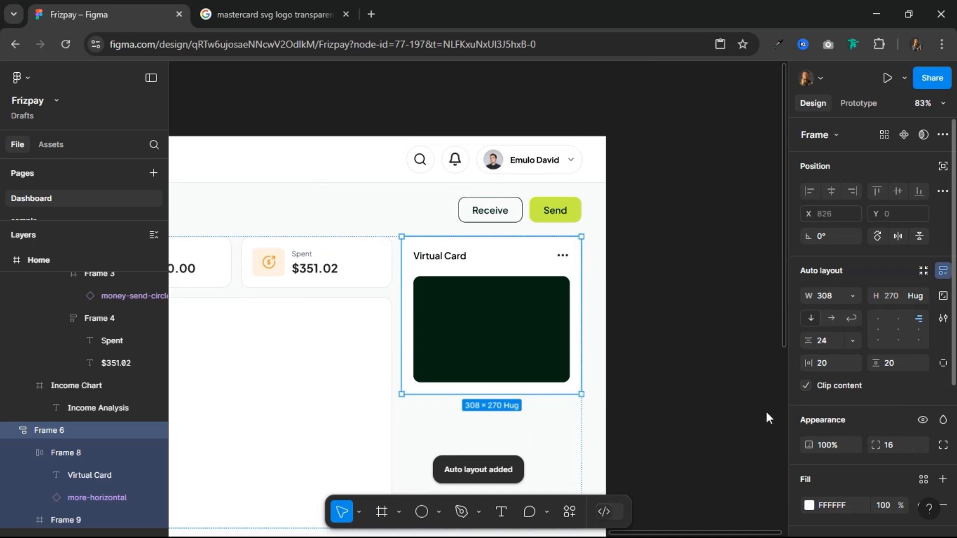
{"action": "left_click", "coordinate": [897, 363]}
{"action": "type", "text": "1"}
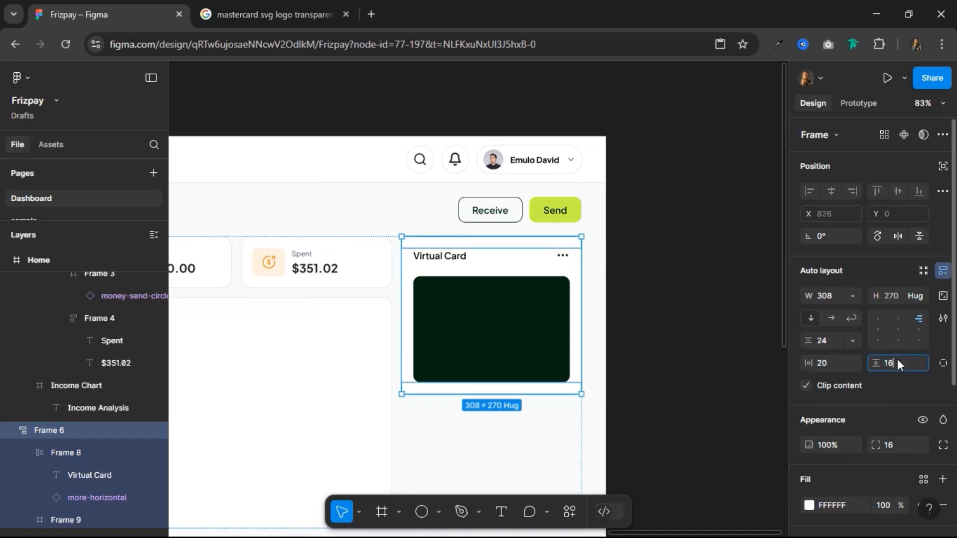
{"action": "type", "text": "6"}
{"action": "key", "text": "Return"}
{"action": "left_click", "coordinate": [825, 365]}
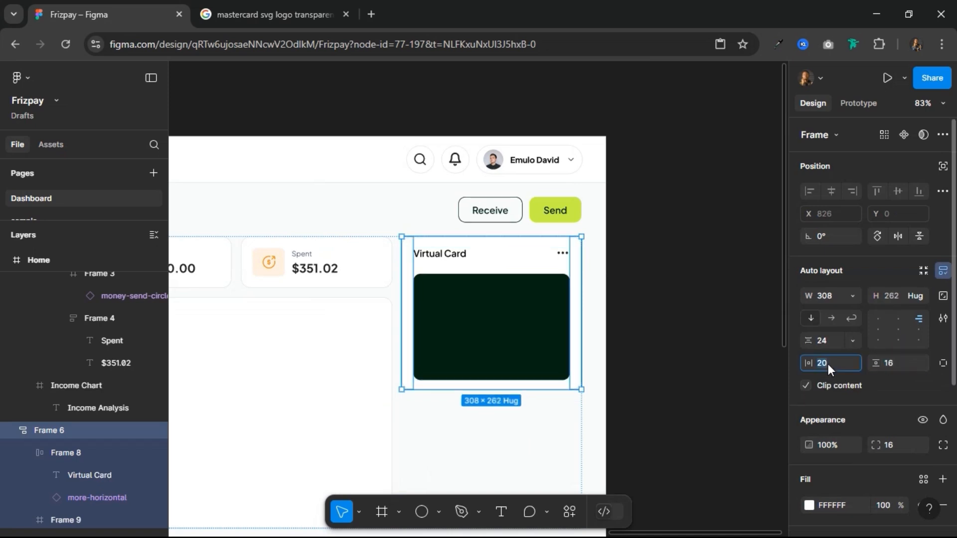
{"action": "type", "text": "16"}
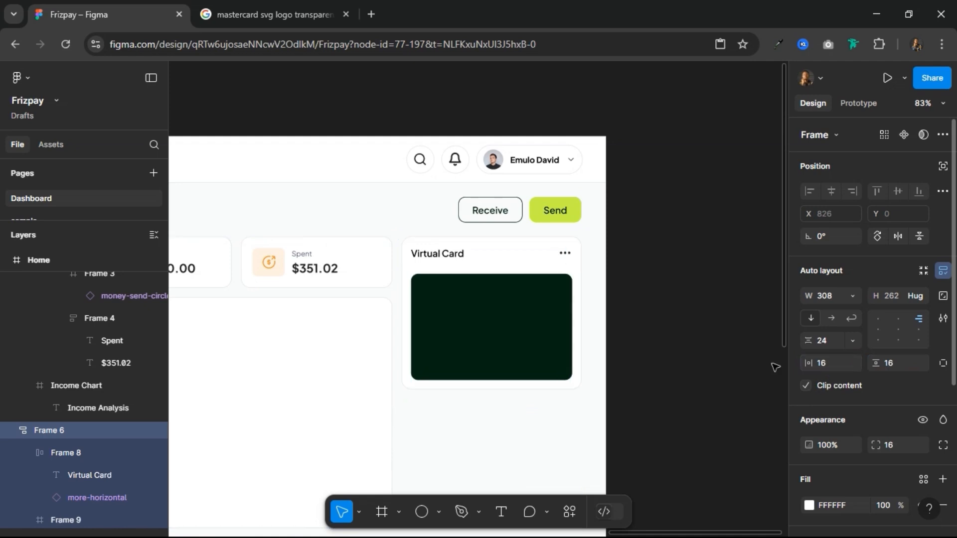
{"action": "key", "text": "Return"}
Step: Set the panel's vertical gap between the header row and the green card to 20 px
{"action": "left_click", "coordinate": [831, 339]}
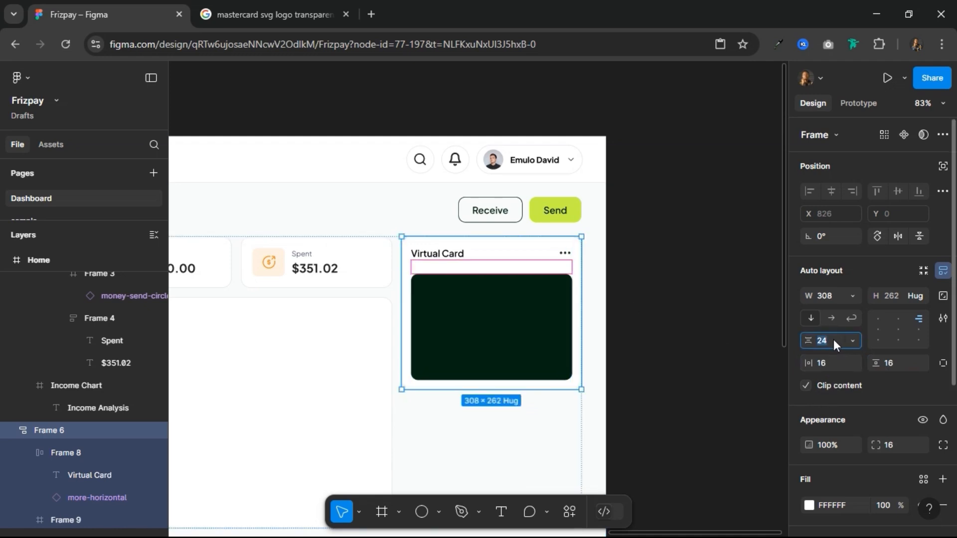
{"action": "type", "text": "20"}
{"action": "key", "text": "Return"}
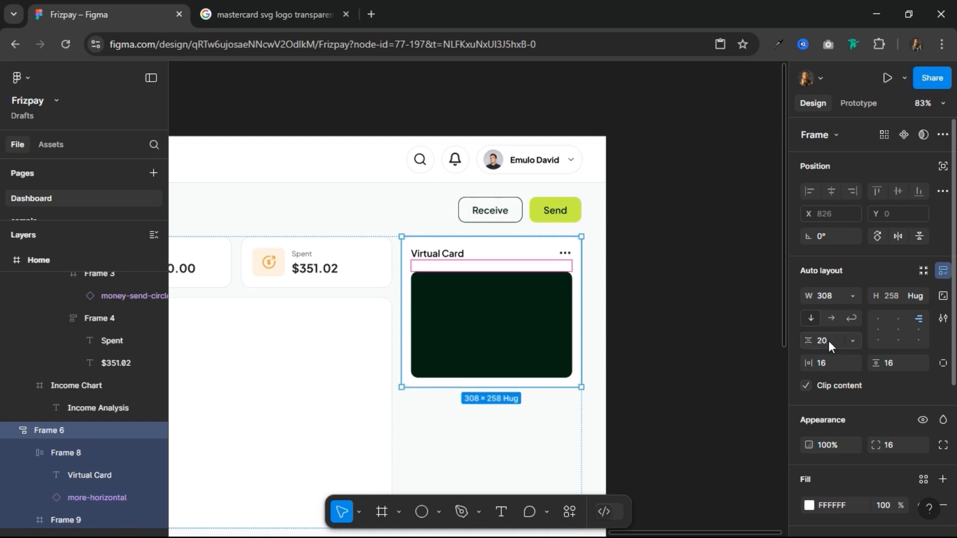
{"action": "scroll", "coordinate": [529, 331], "scroll_direction": "up", "scroll_amount": 5}
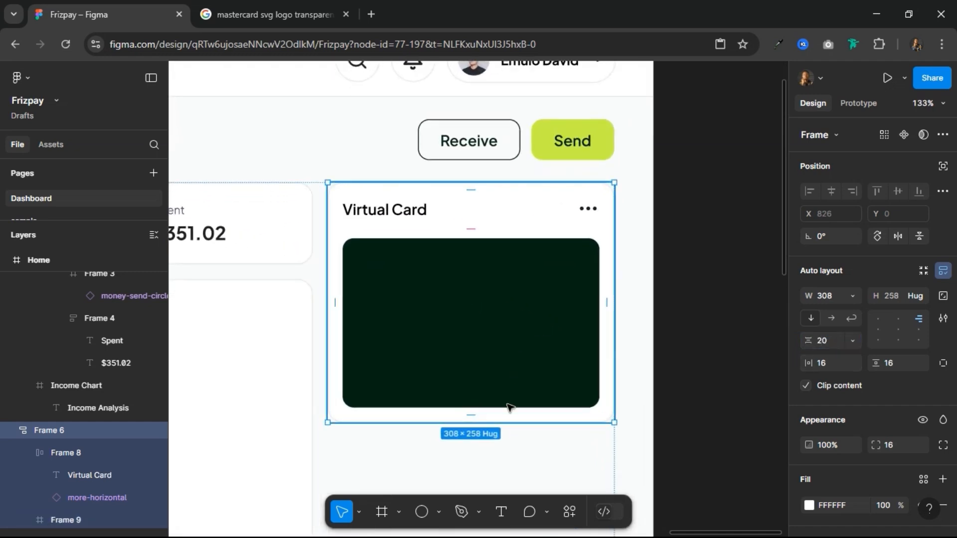
{"action": "scroll", "coordinate": [517, 351], "scroll_direction": "down", "scroll_amount": 5}
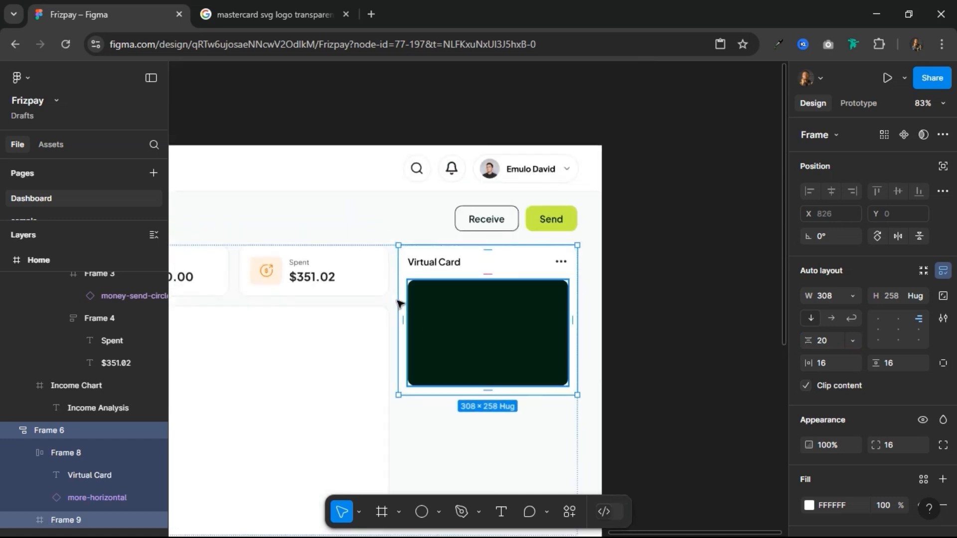
Step: Copy the label-and-amount text group from the Spent summary card and paste it into the dark green card frame
{"action": "left_click", "coordinate": [324, 278]}
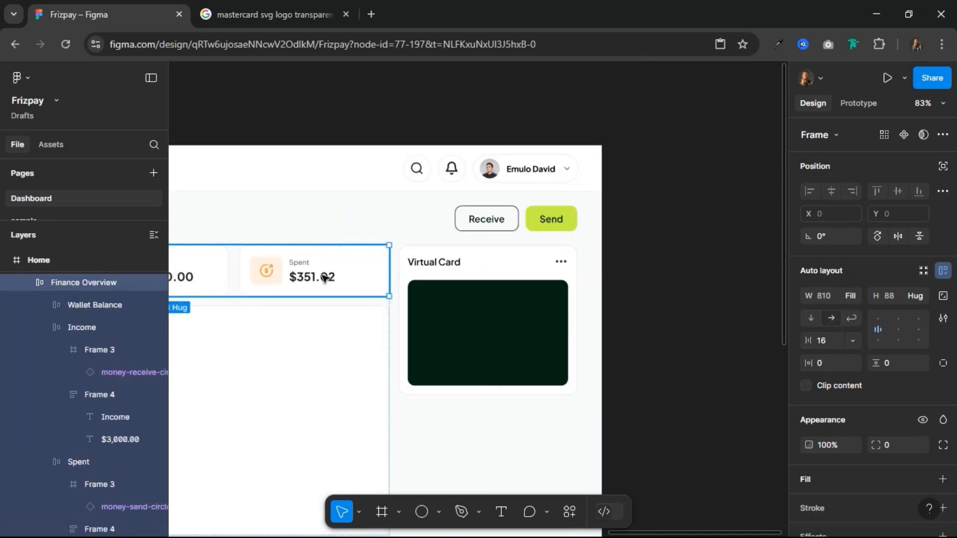
{"action": "double_click", "coordinate": [324, 278]}
{"action": "double_click", "coordinate": [325, 278]}
{"action": "double_click", "coordinate": [324, 278]}
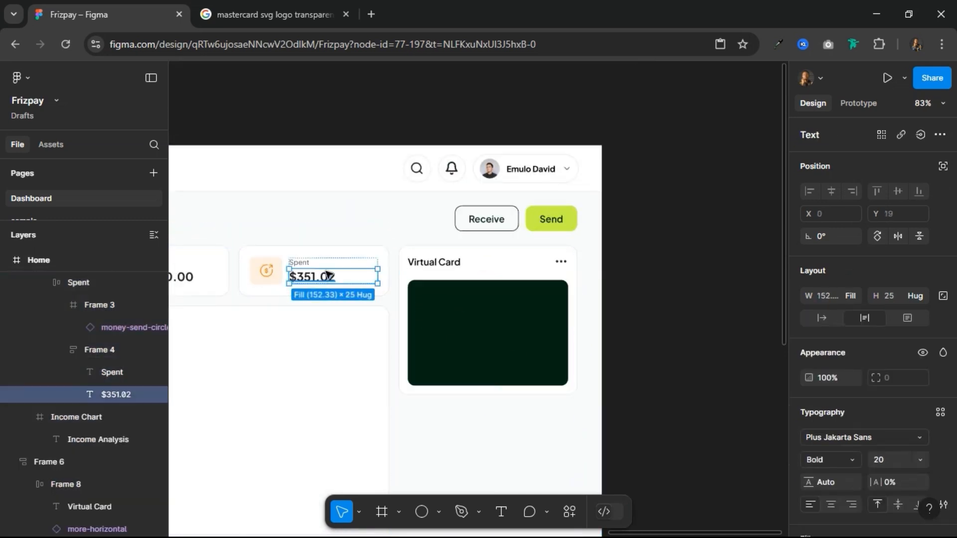
{"action": "left_click", "coordinate": [261, 269]}
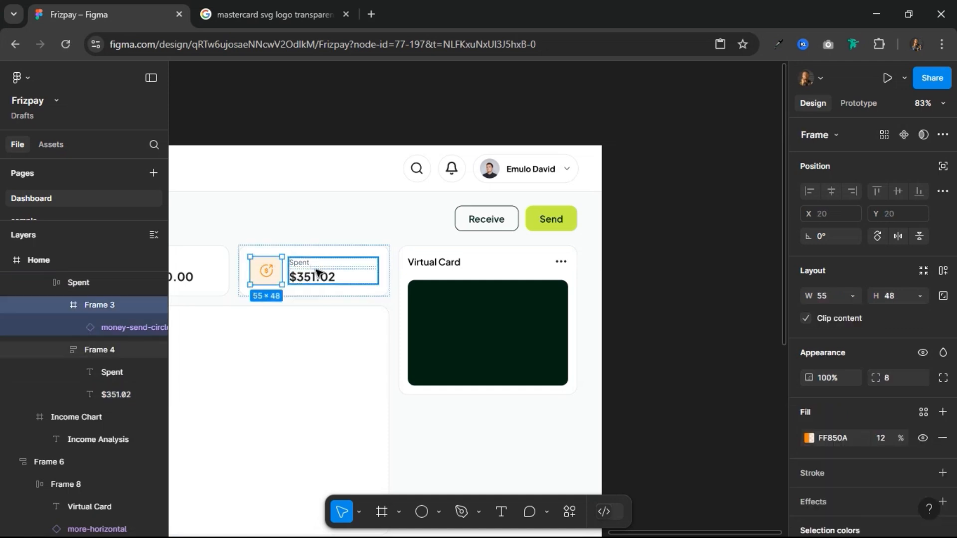
{"action": "key", "text": "Tab"}
{"action": "left_click", "coordinate": [448, 301]}
{"action": "double_click", "coordinate": [448, 302]}
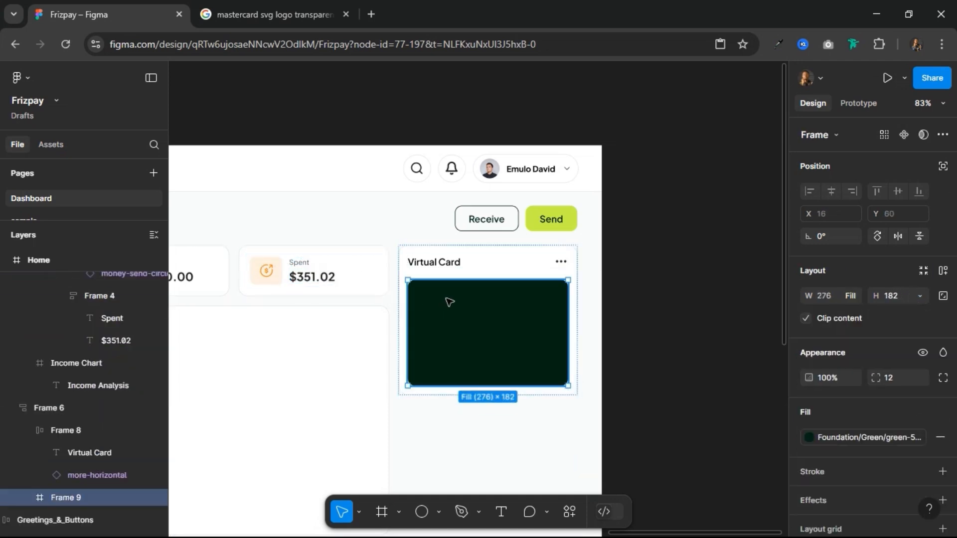
{"action": "key", "text": "ctrl+v"}
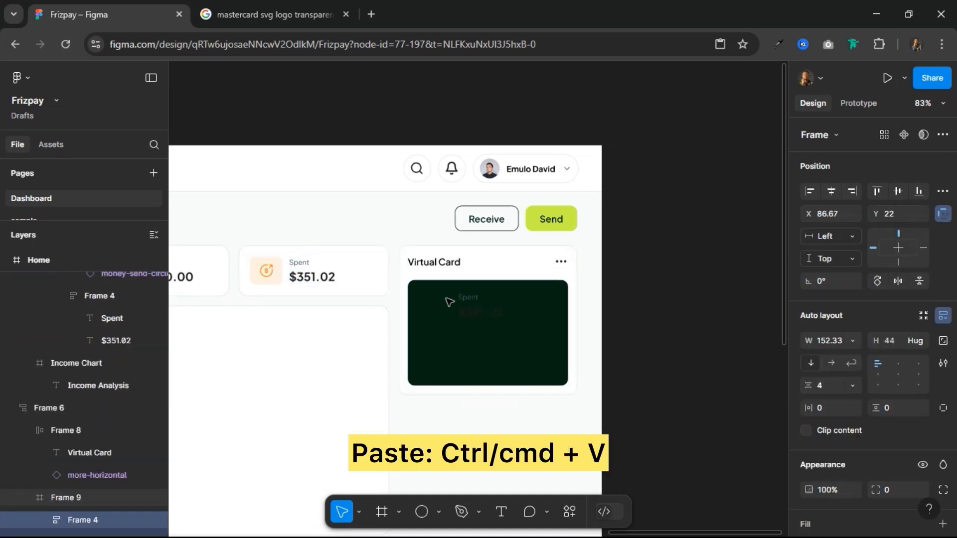
Step: Recolour both the pasted label and amount with the yellow-50 colour style
{"action": "scroll", "coordinate": [847, 379], "scroll_direction": "down", "scroll_amount": 5}
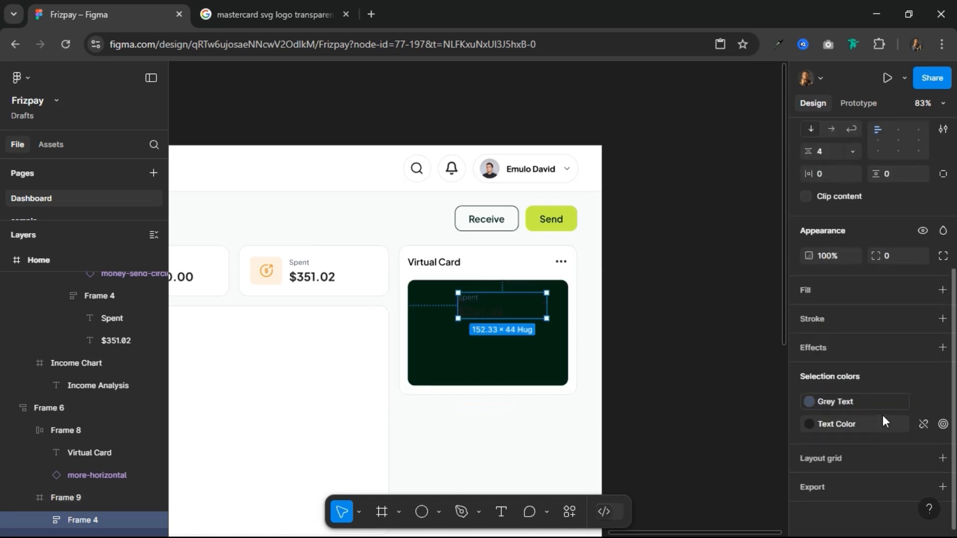
{"action": "left_click", "coordinate": [880, 401]}
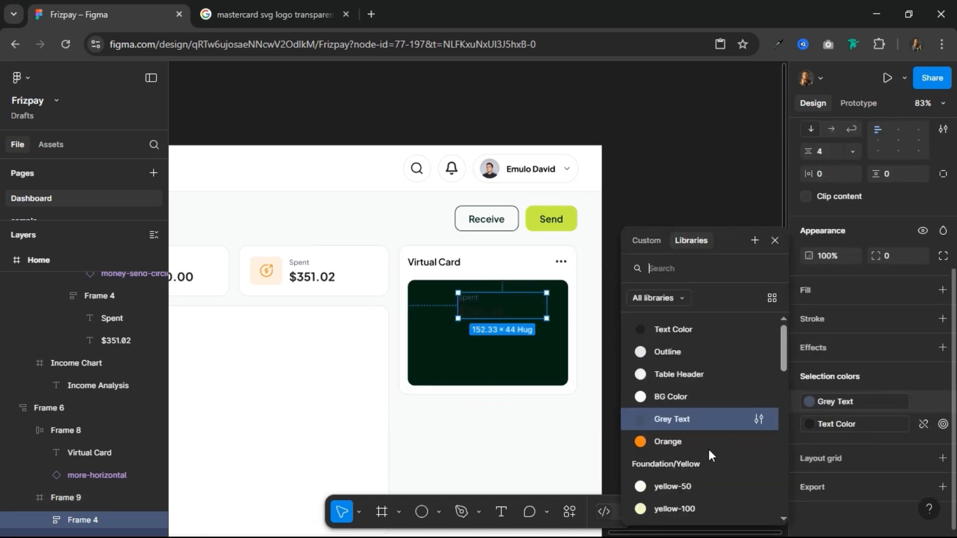
{"action": "left_click", "coordinate": [690, 487]}
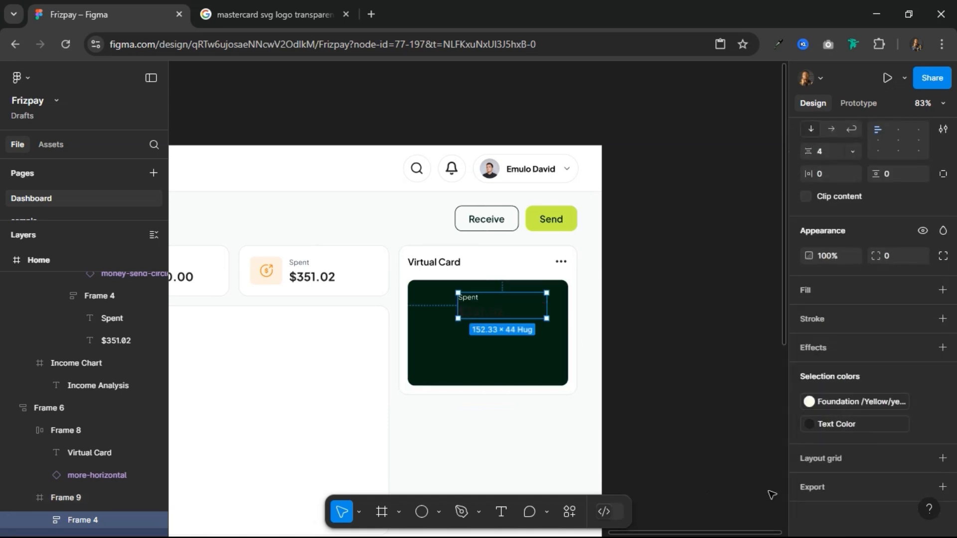
{"action": "left_click", "coordinate": [853, 404]}
{"action": "left_click", "coordinate": [848, 423]}
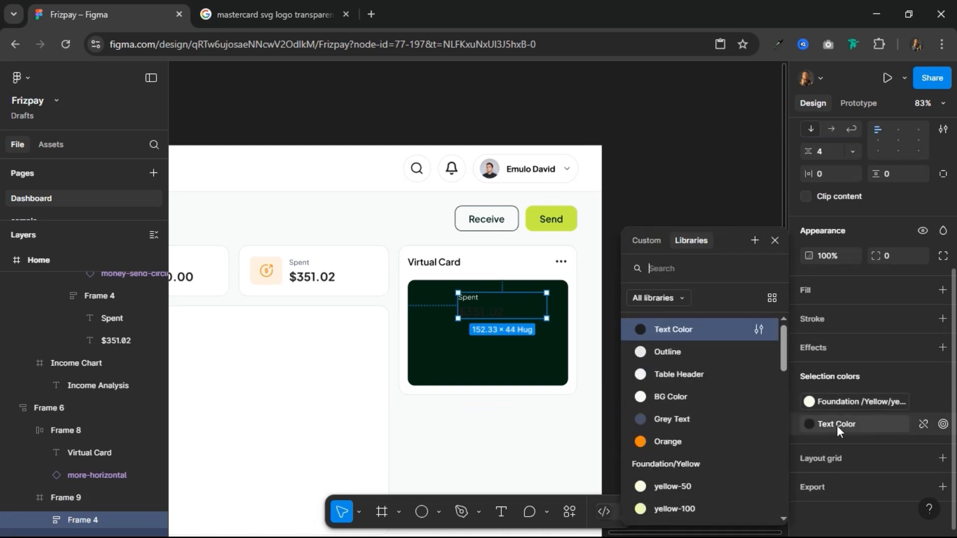
{"action": "left_click", "coordinate": [690, 482]}
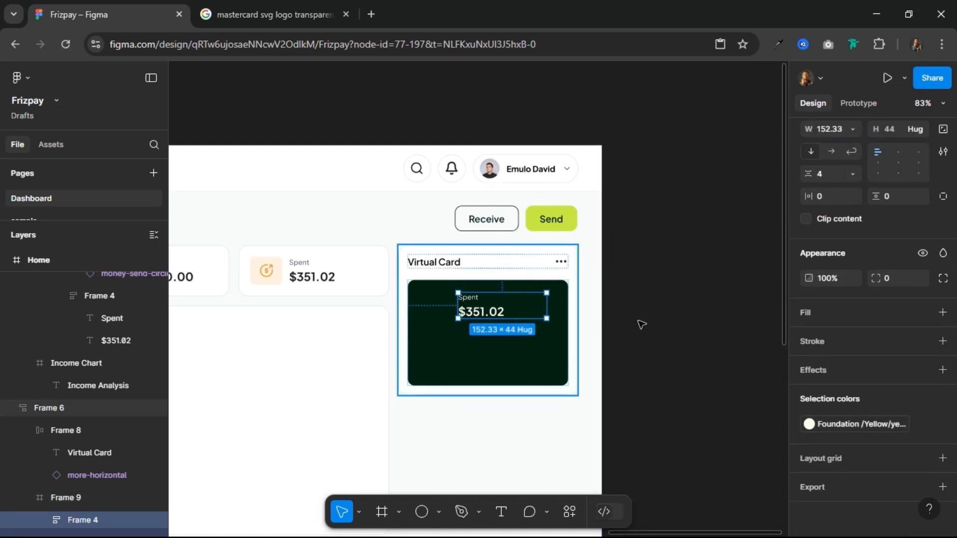
Step: Align the pasted label-and-amount text group to the left and top edges of the dark green card
{"action": "scroll", "coordinate": [839, 268], "scroll_direction": "up", "scroll_amount": 5}
{"action": "left_click", "coordinate": [809, 192]}
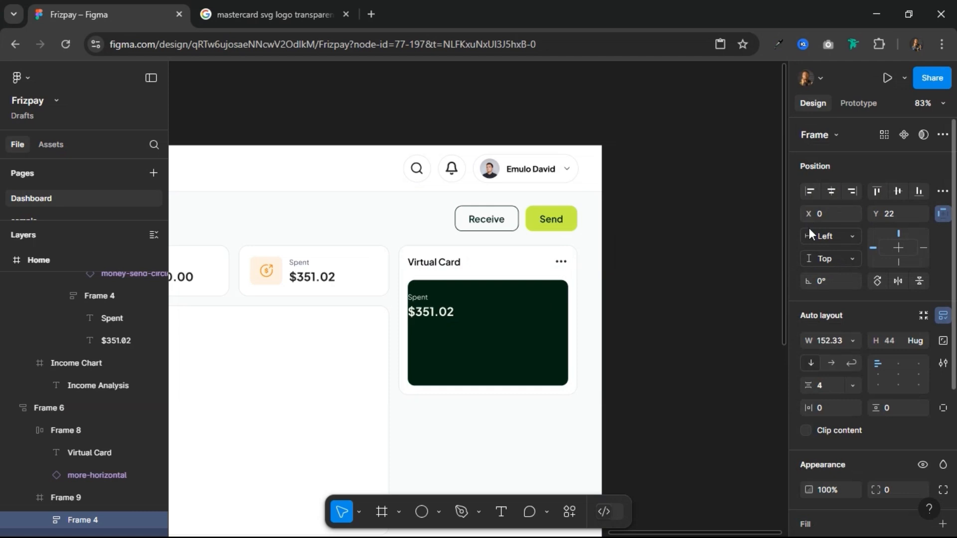
{"action": "left_click", "coordinate": [877, 191]}
{"action": "scroll", "coordinate": [566, 292], "scroll_direction": "up", "scroll_amount": 3}
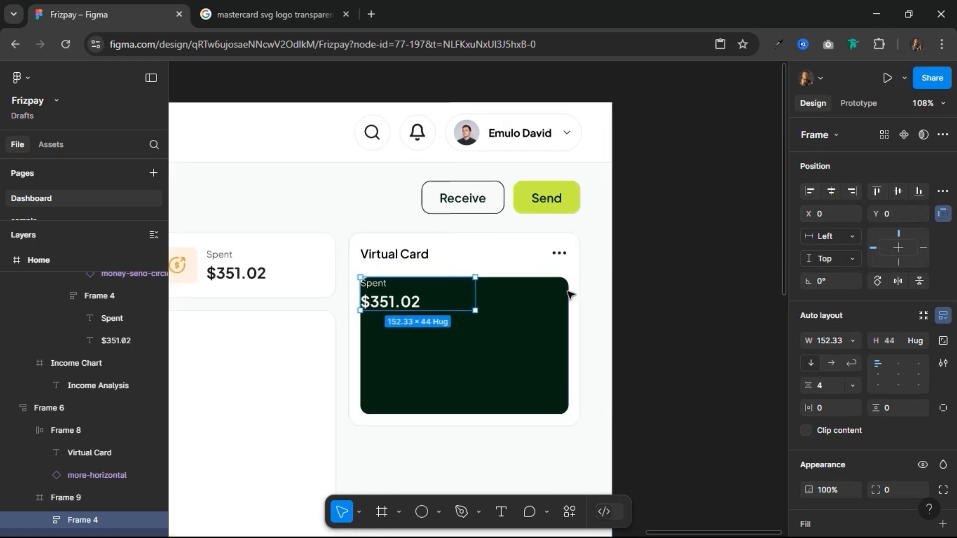
Step: Offset the text group 16 px from the left edge and 16 px from the top edge of the green card
{"action": "key", "text": "shift+Right"}
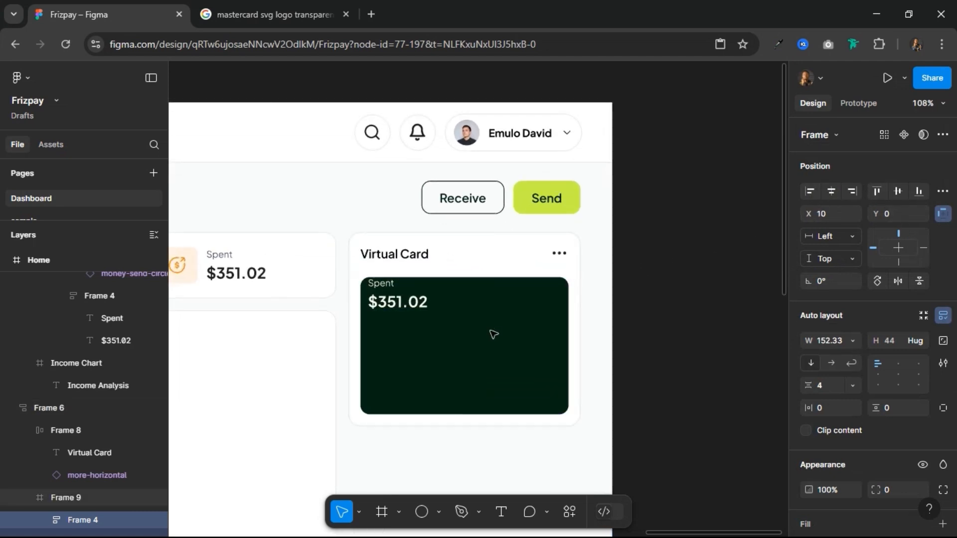
{"action": "key", "text": "Right"}
{"action": "key", "text": "Right"}
{"action": "key", "text": "Right"}
{"action": "key", "text": "Right"}
{"action": "key", "text": "alt"}
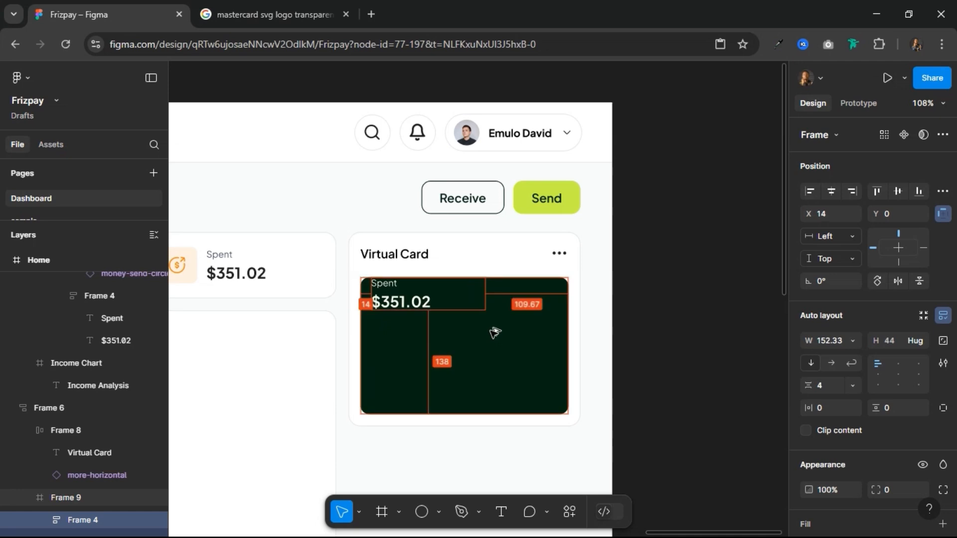
{"action": "key", "text": "Right"}
{"action": "key", "text": "Right"}
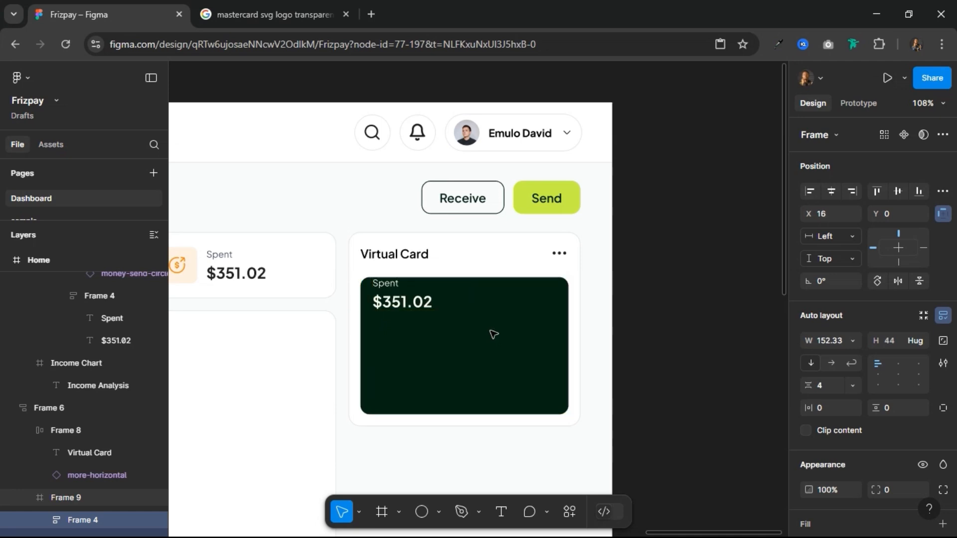
{"action": "key", "text": "shift+Down"}
{"action": "key", "text": "Down"}
{"action": "key", "text": "Down"}
{"action": "key", "text": "Down"}
{"action": "key", "text": "Down"}
{"action": "key", "text": "alt"}
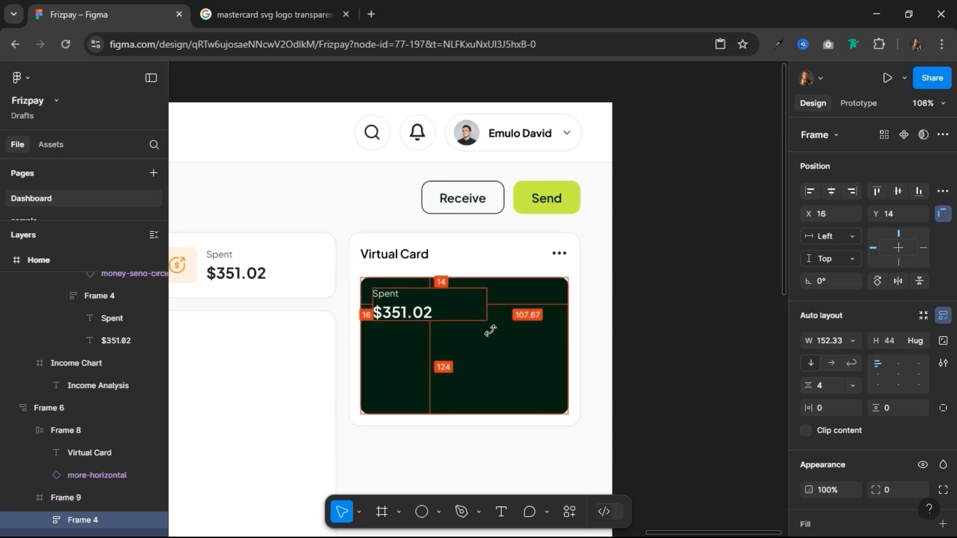
{"action": "key", "text": "Down"}
{"action": "key", "text": "Down"}
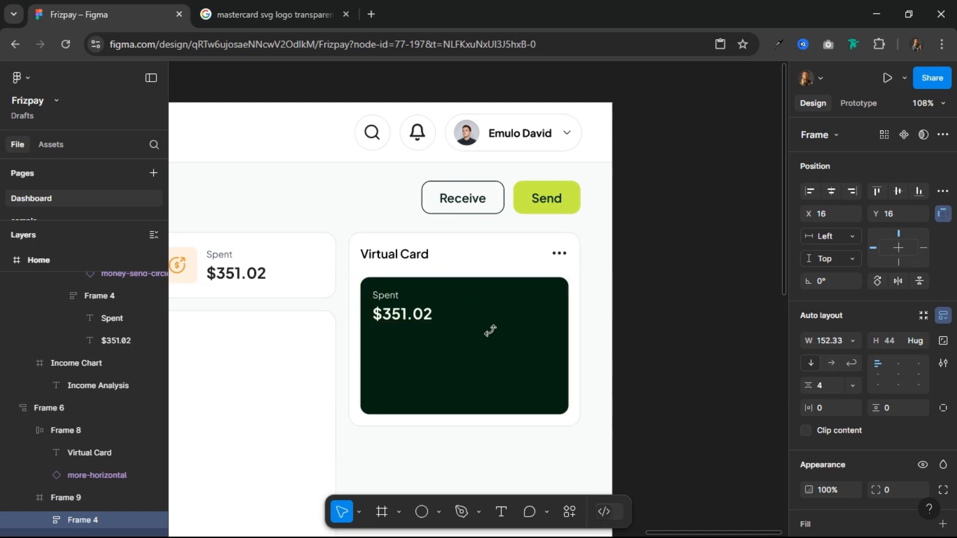
Step: Rename the dark green card's frame as Card
{"action": "left_click", "coordinate": [509, 378]}
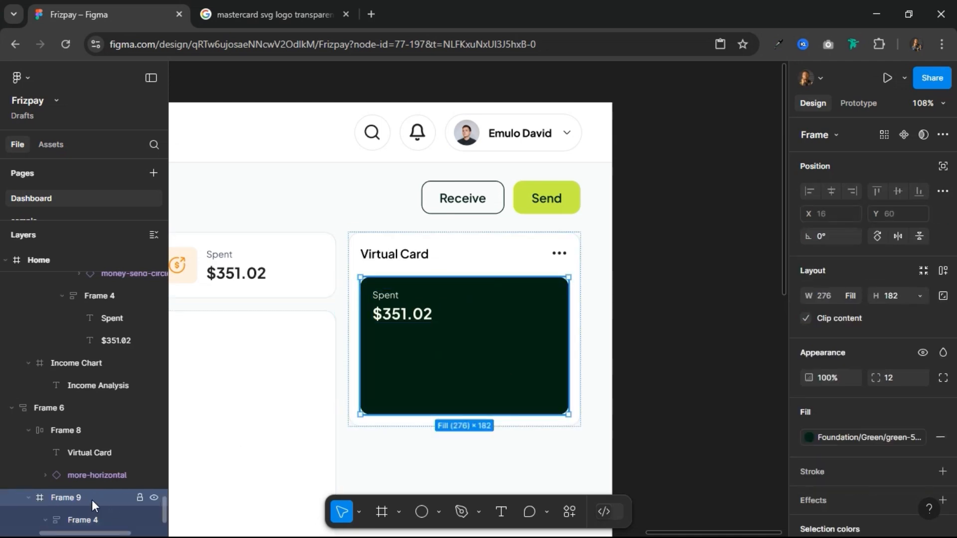
{"action": "double_click", "coordinate": [64, 501]}
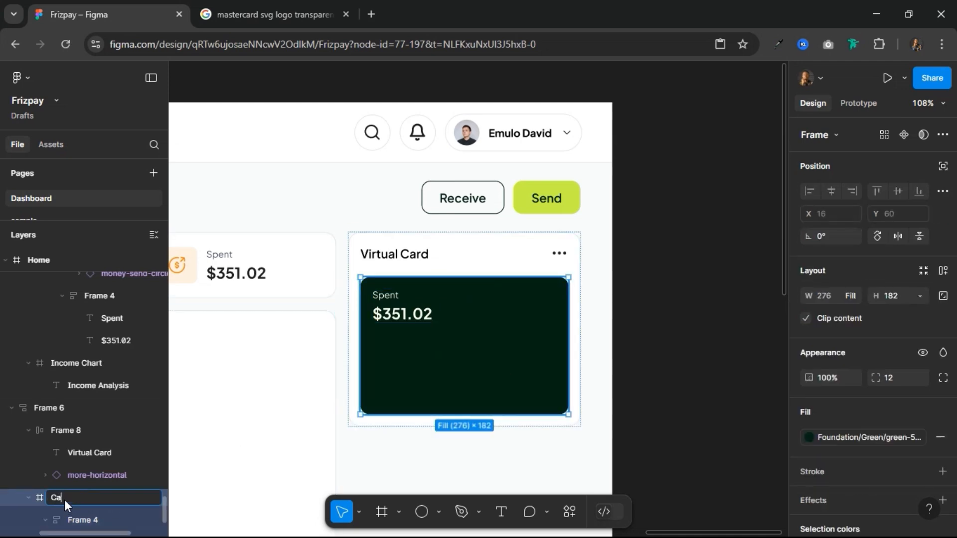
{"action": "key", "text": "Return"}
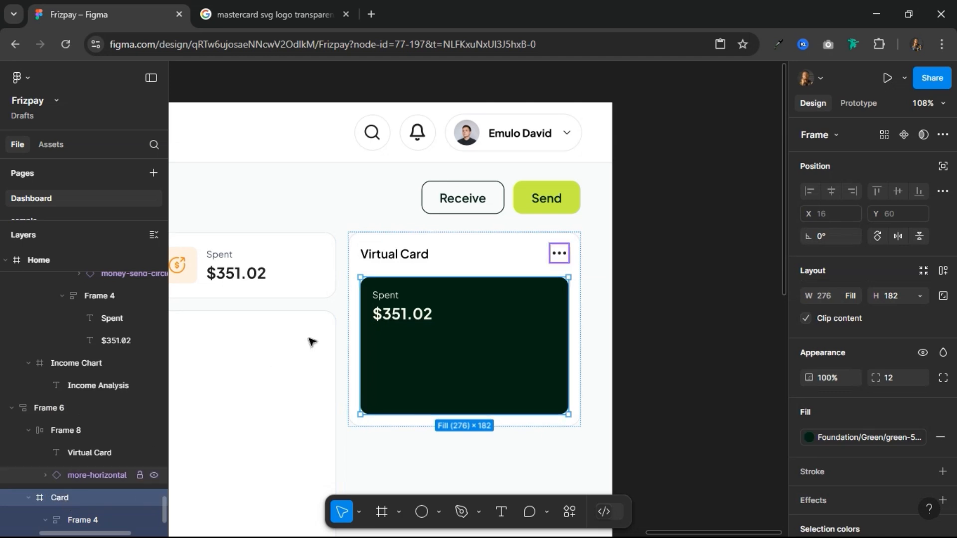
Step: Rename the frame of the whole panel around the green card as Virtual Card
{"action": "left_click", "coordinate": [387, 249]}
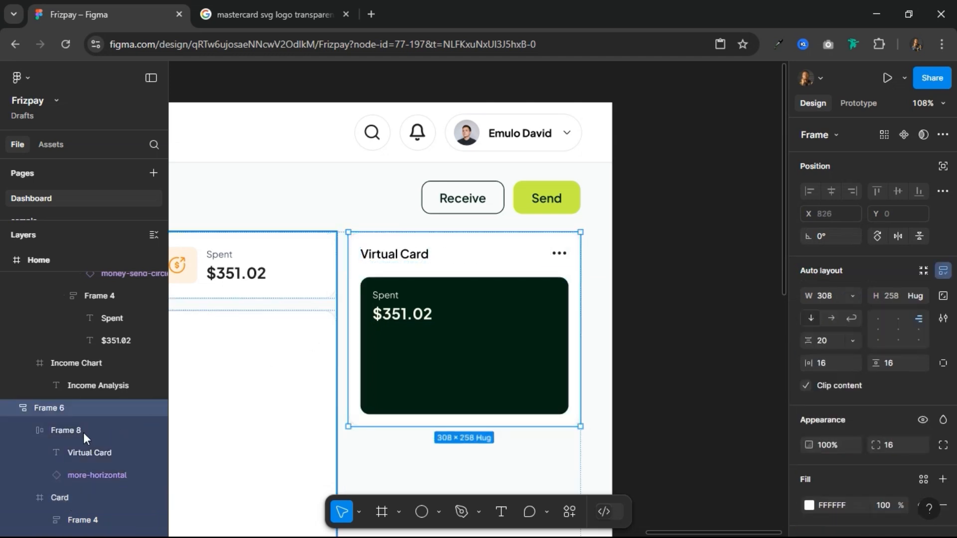
{"action": "double_click", "coordinate": [54, 408]}
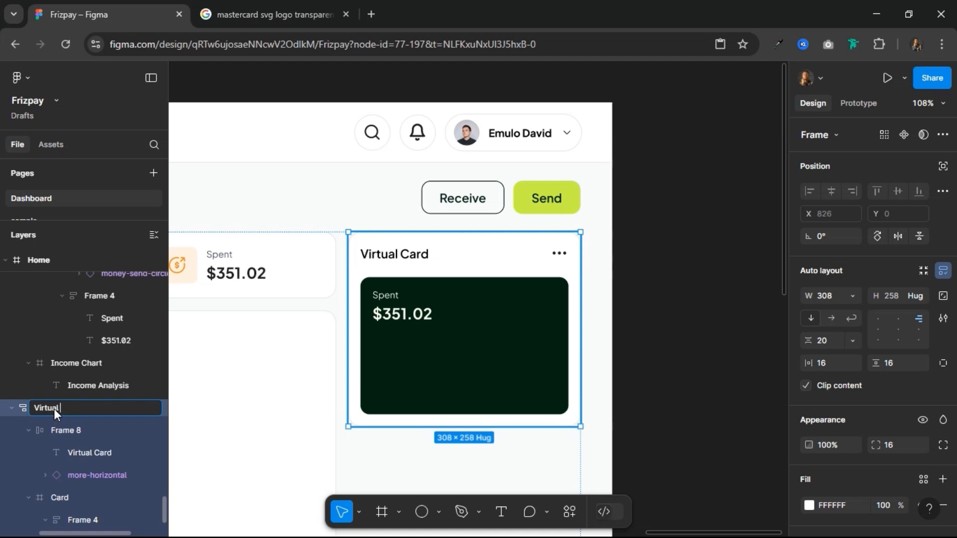
{"action": "type", "text": "rd"}
{"action": "key", "text": "Return"}
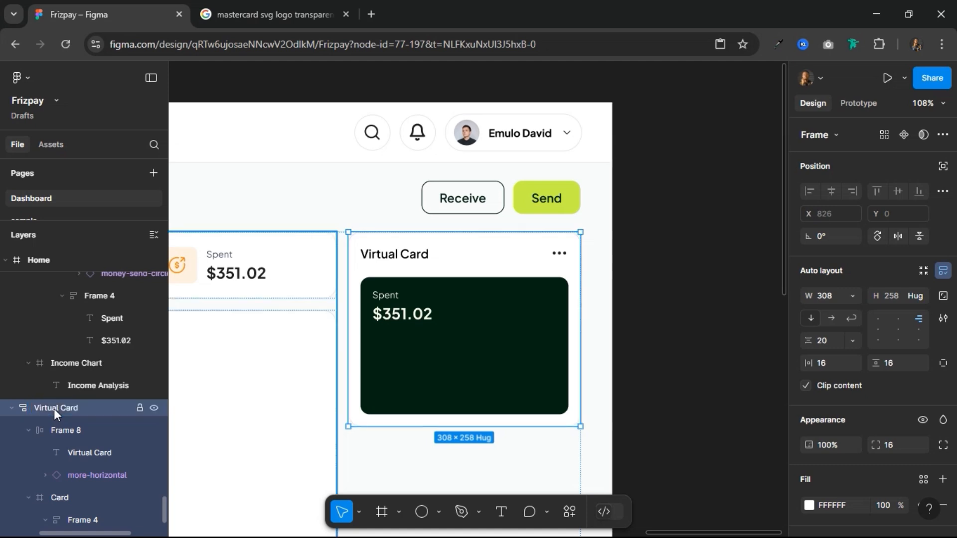
Step: Rename the panel's header row frame, holding the title and more icon, as Session_Header
{"action": "left_click", "coordinate": [59, 428]}
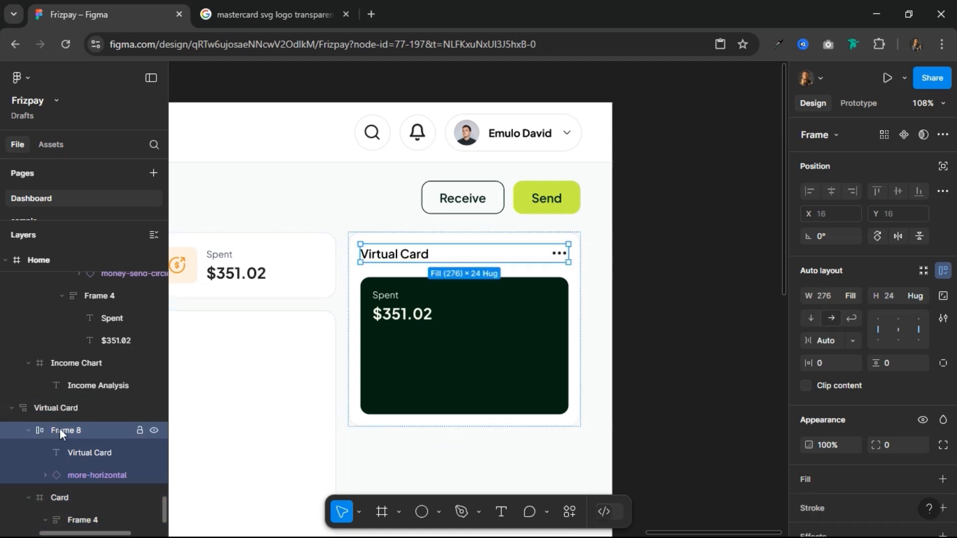
{"action": "double_click", "coordinate": [59, 429]}
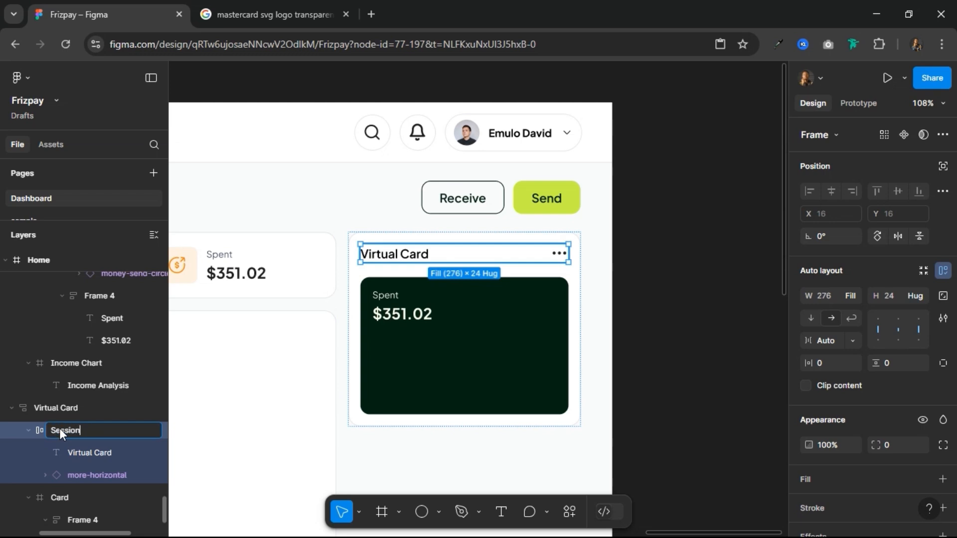
{"action": "type", "text": "Session_Heade"}
{"action": "key", "text": "Return"}
{"action": "double_click", "coordinate": [59, 429]}
{"action": "key", "text": "End"}
{"action": "type", "text": "r"}
{"action": "key", "text": "Return"}
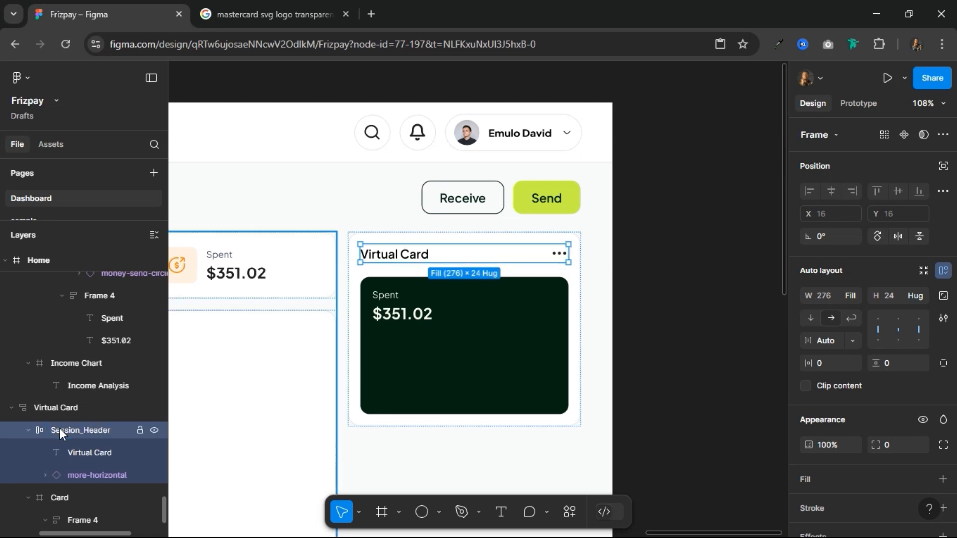
Step: Change the label text on the green card to "Available Balance"
{"action": "left_click", "coordinate": [82, 466]}
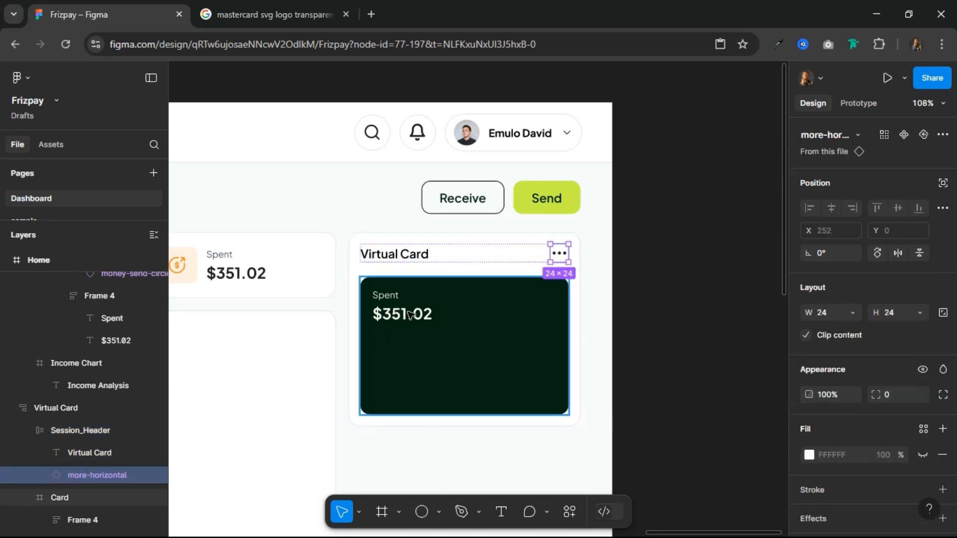
{"action": "left_click", "coordinate": [387, 295]}
{"action": "double_click", "coordinate": [387, 294]}
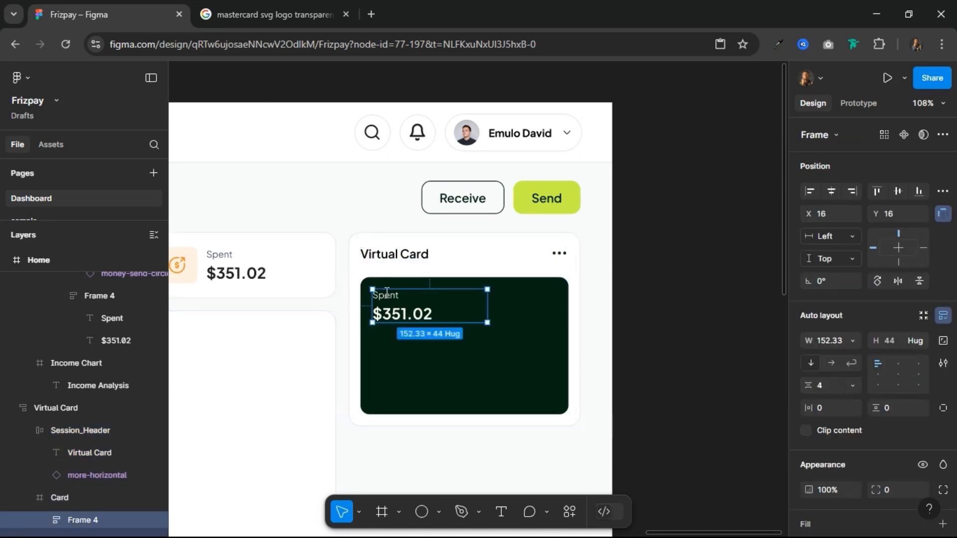
{"action": "double_click", "coordinate": [387, 294]}
{"action": "type", "text": "T"}
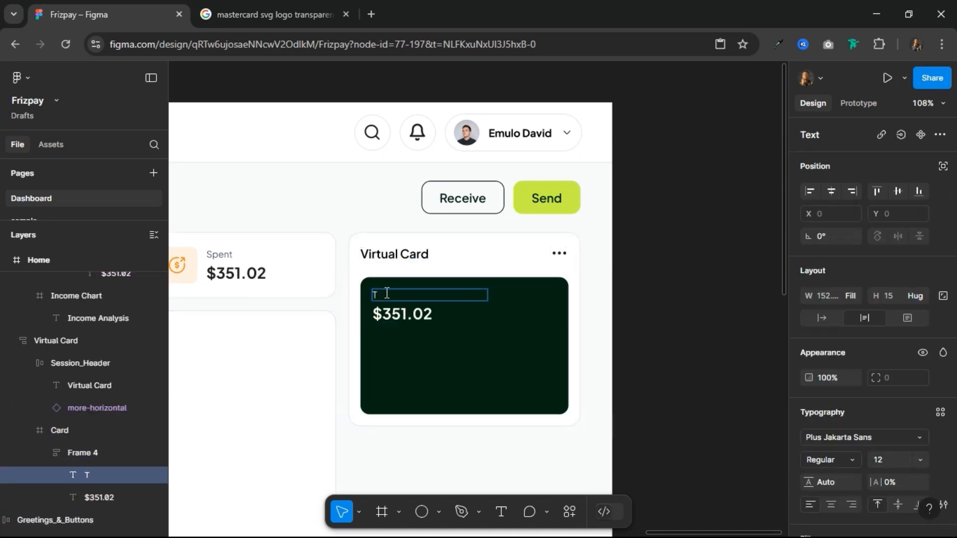
{"action": "type", "text": "Available Balance"}
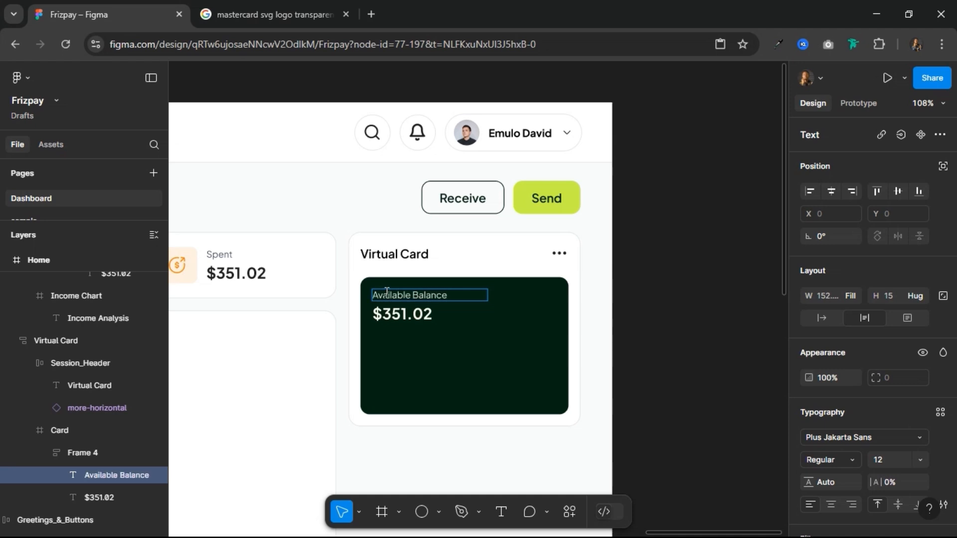
Step: Change the amount text below the Available Balance label to "$400.00"
{"action": "double_click", "coordinate": [392, 319]}
{"action": "type", "text": "$"}
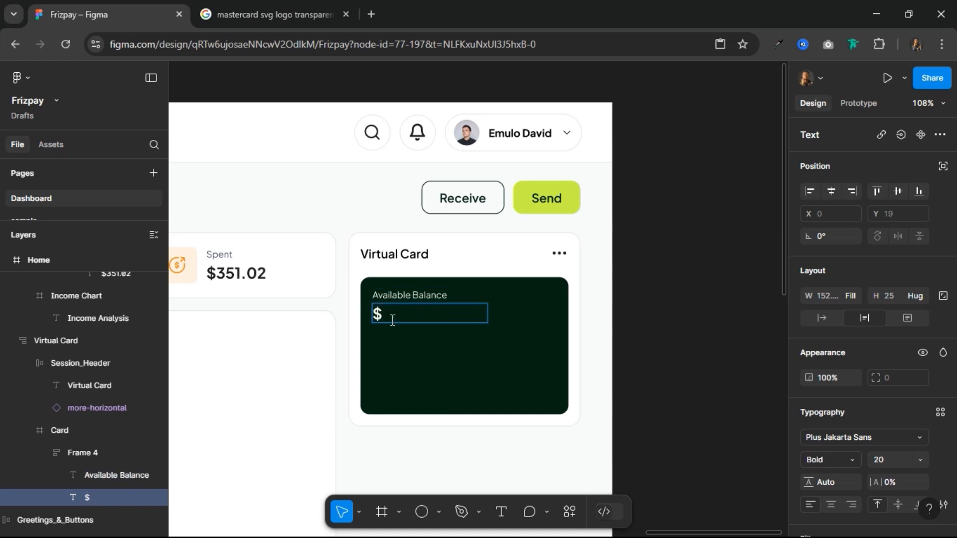
{"action": "type", "text": "400.00"}
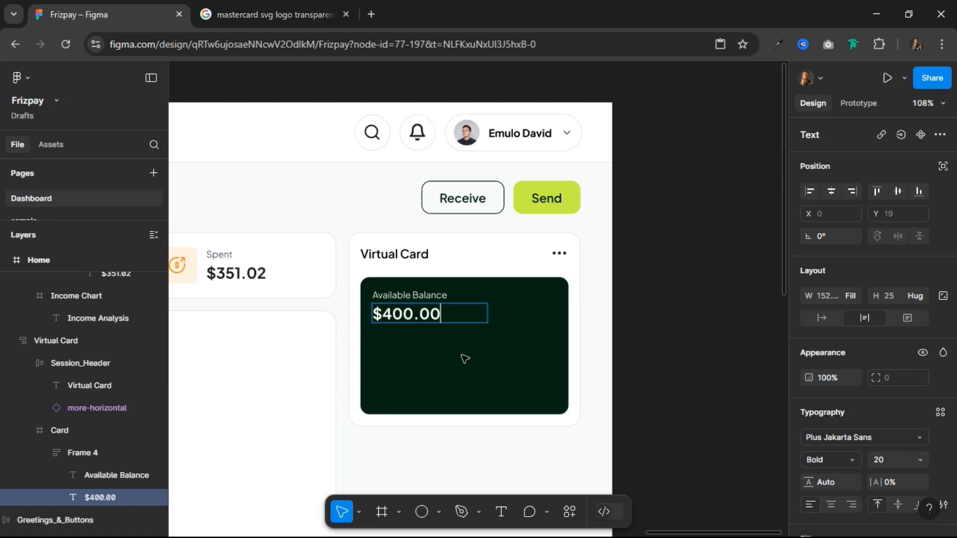
{"action": "key", "text": "Escape"}
{"action": "left_click", "coordinate": [478, 374]}
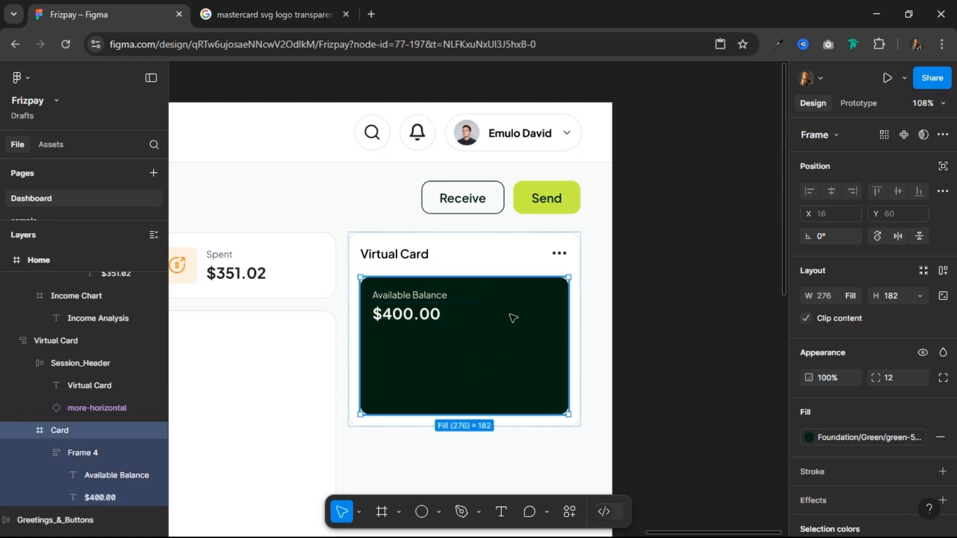
Step: Copy the Mastercard image from the Components frame and paste it into the green Card frame
{"action": "scroll", "coordinate": [501, 320], "scroll_direction": "down", "scroll_amount": 3}
{"action": "scroll", "coordinate": [501, 321], "scroll_direction": "down", "scroll_amount": 5}
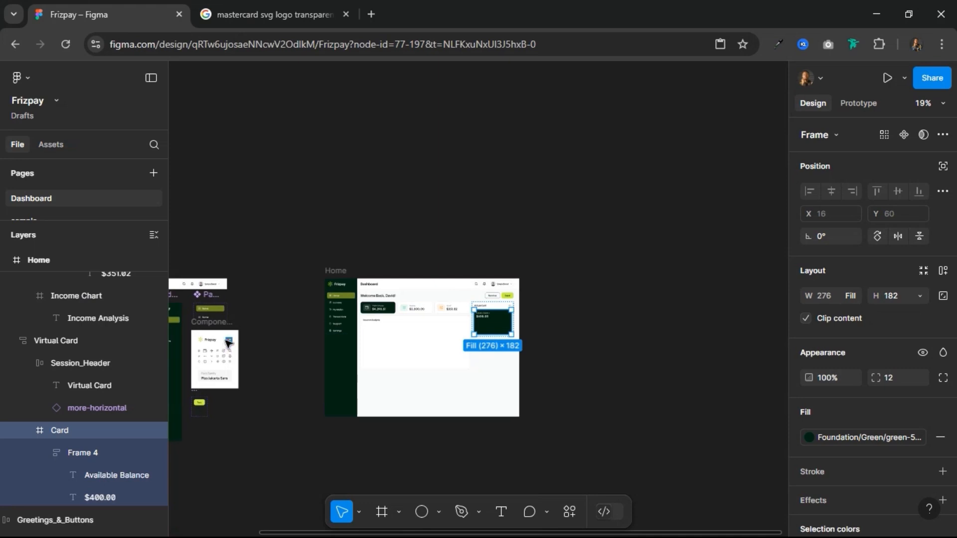
{"action": "left_click", "coordinate": [227, 341]}
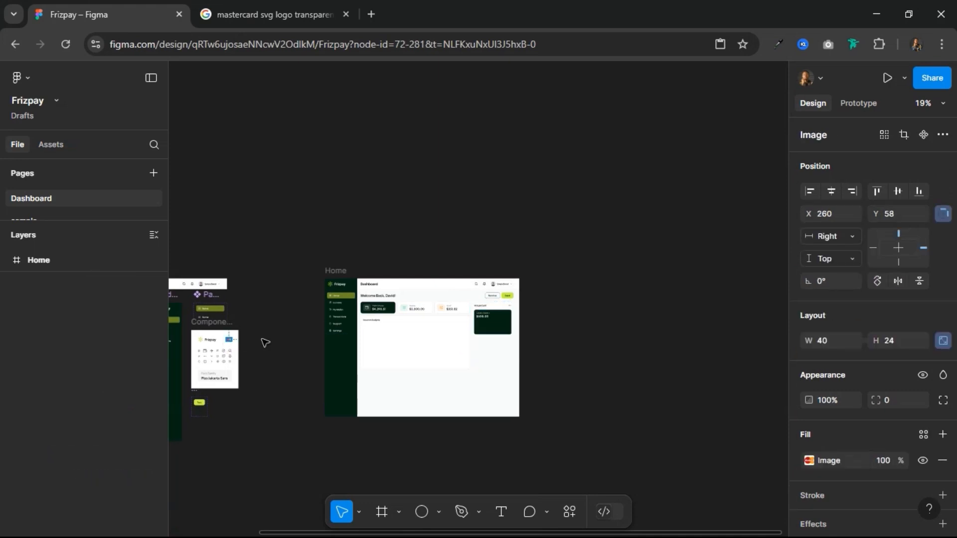
{"action": "scroll", "coordinate": [503, 324], "scroll_direction": "up", "scroll_amount": 8}
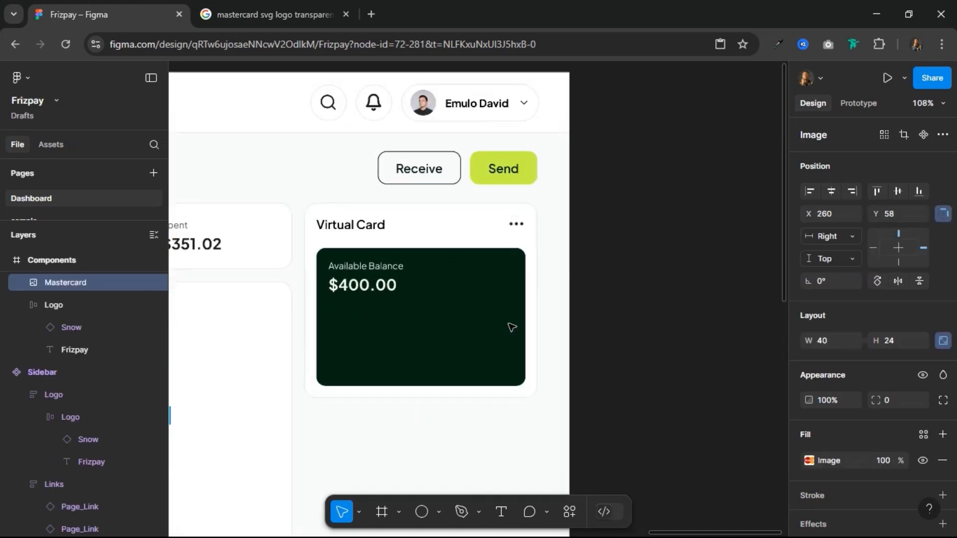
{"action": "left_click", "coordinate": [437, 306]}
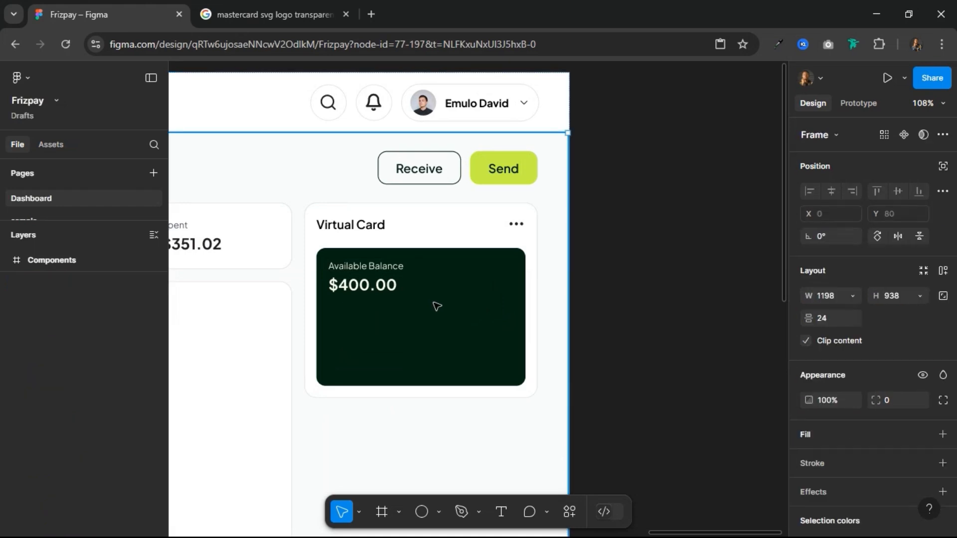
{"action": "double_click", "coordinate": [437, 306]}
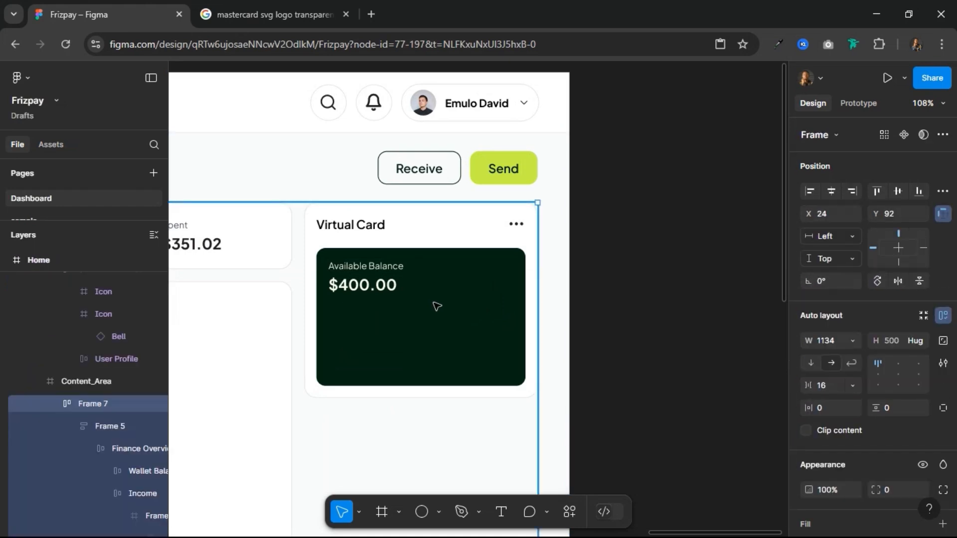
{"action": "double_click", "coordinate": [437, 307]}
{"action": "double_click", "coordinate": [437, 306]}
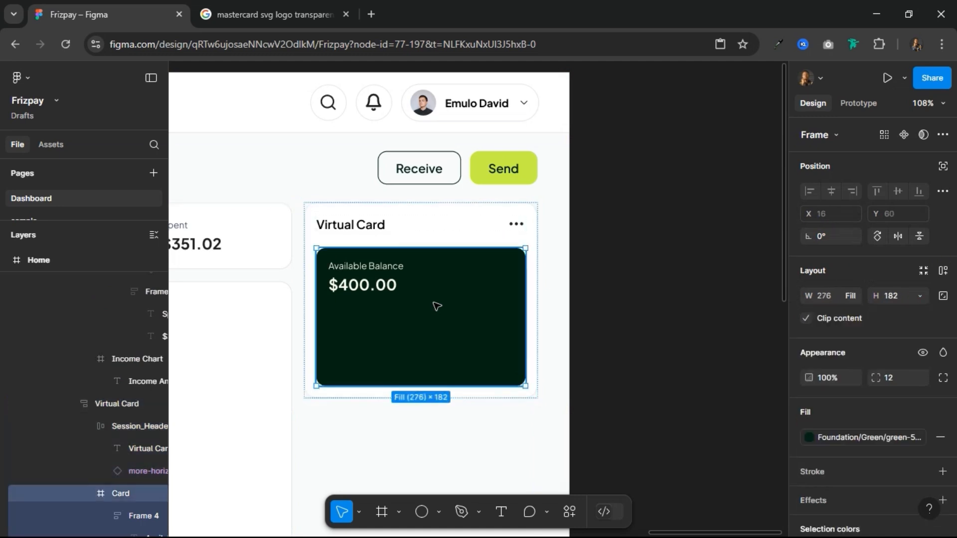
{"action": "key", "text": "ctrl+v"}
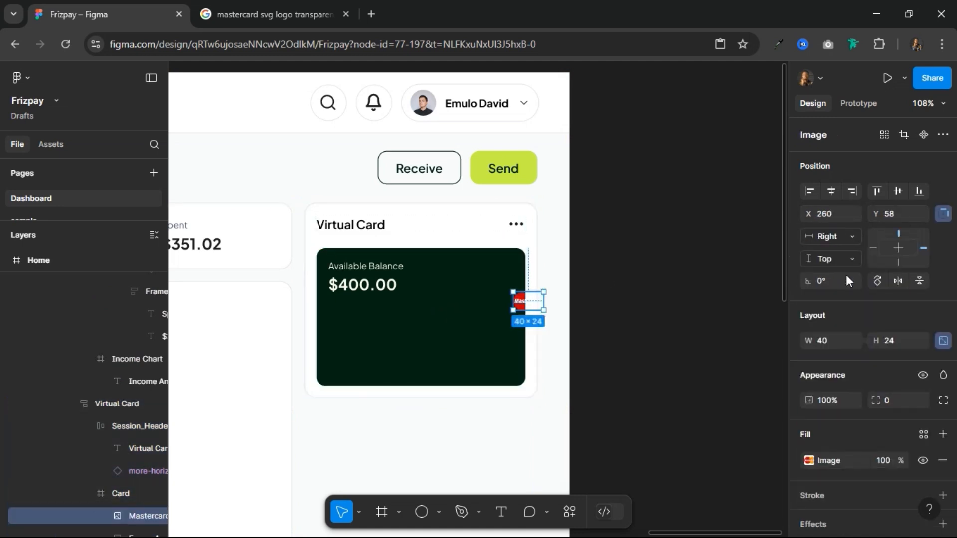
Step: Align the Mastercard logo to the card's right edge and vertical centre, and wrap it with the balance text group in a horizontal auto layout
{"action": "left_click", "coordinate": [844, 188]}
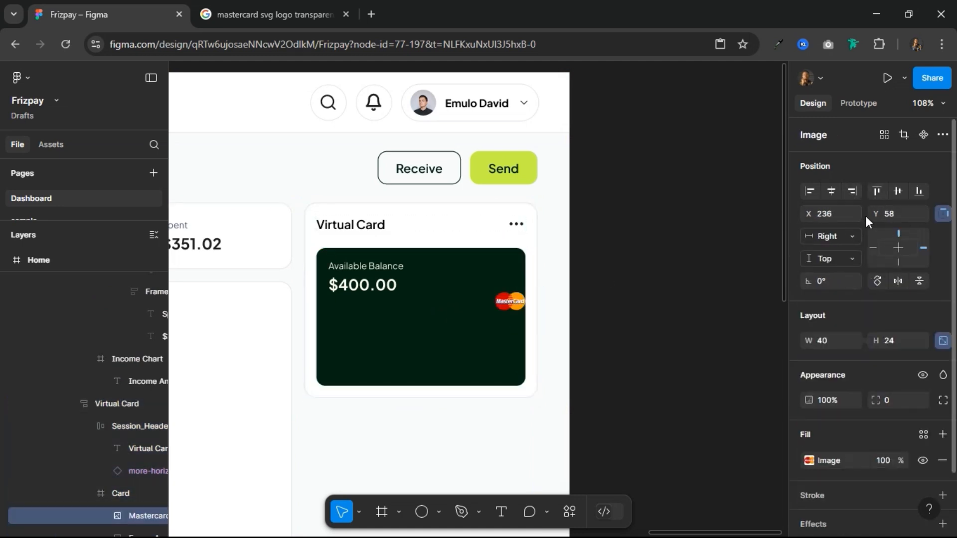
{"action": "left_click", "coordinate": [899, 197]}
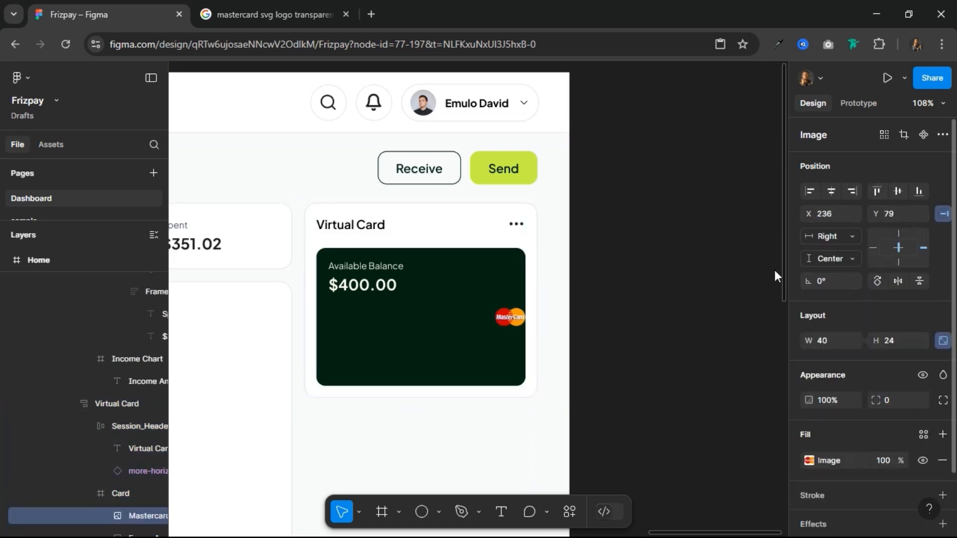
{"action": "left_click", "coordinate": [374, 282], "text": "shift"}
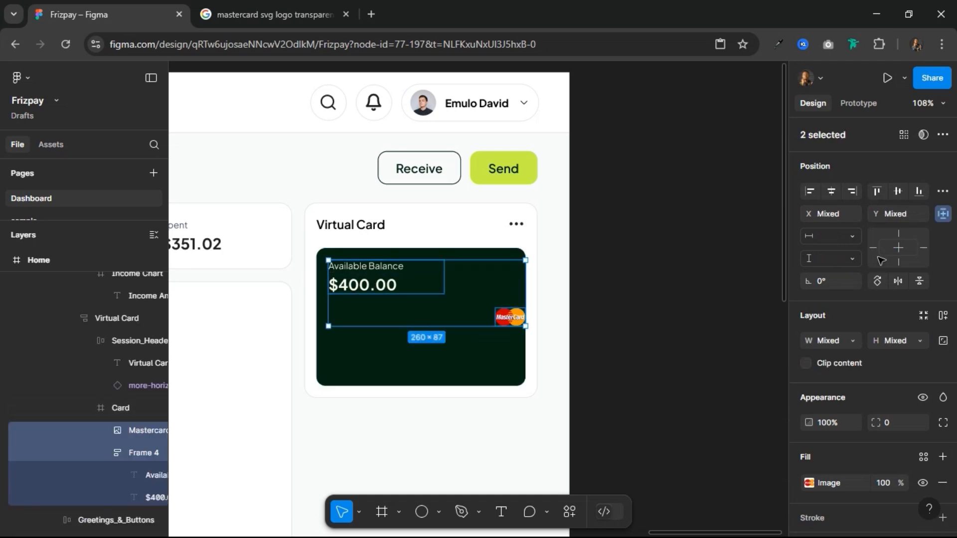
{"action": "left_click", "coordinate": [944, 316]}
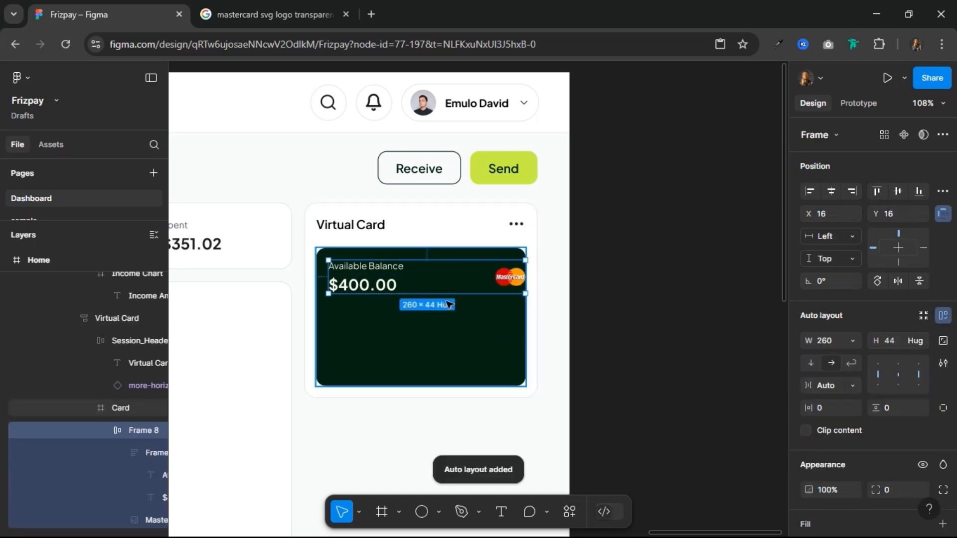
Step: Add auto layout to the green Card frame and set its horizontal padding to 16
{"action": "left_click", "coordinate": [489, 334]}
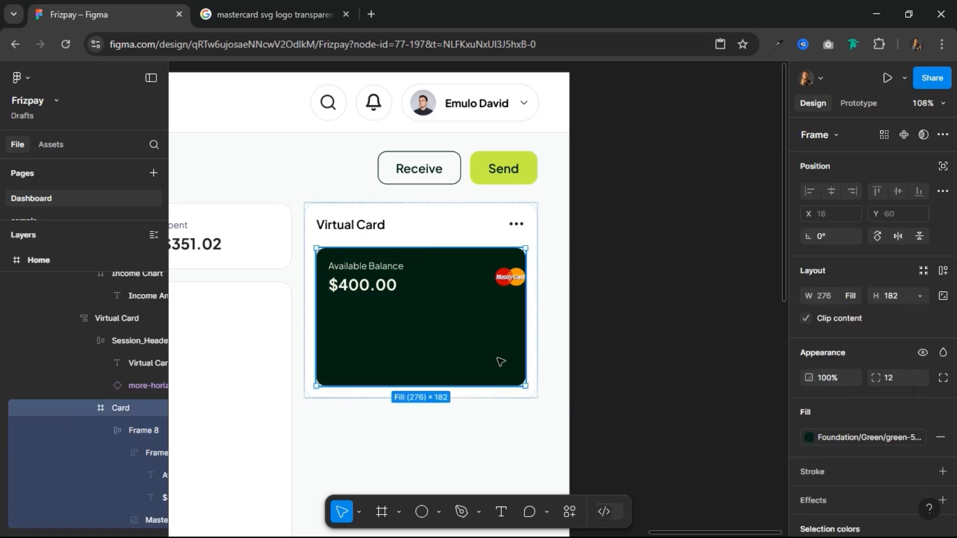
{"action": "left_click", "coordinate": [943, 271]}
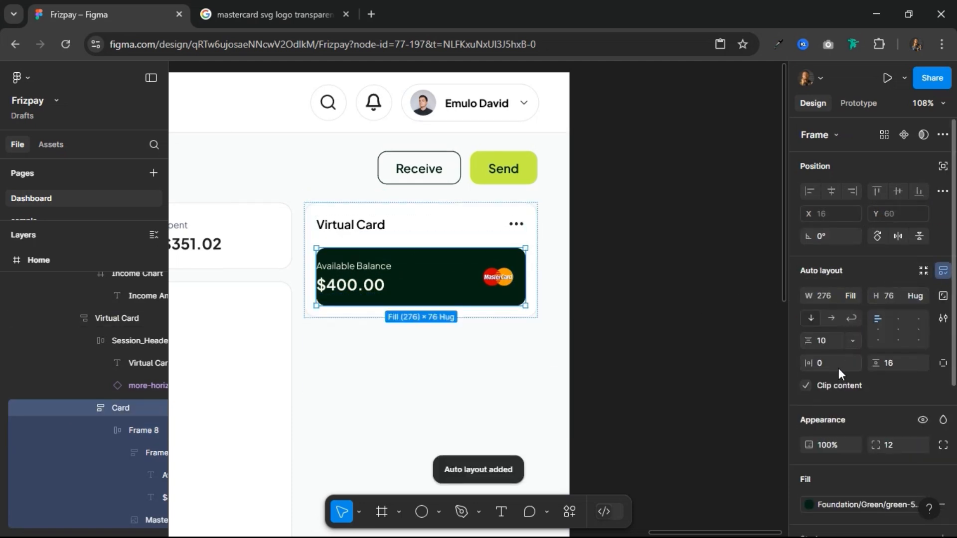
{"action": "type", "text": "1"}
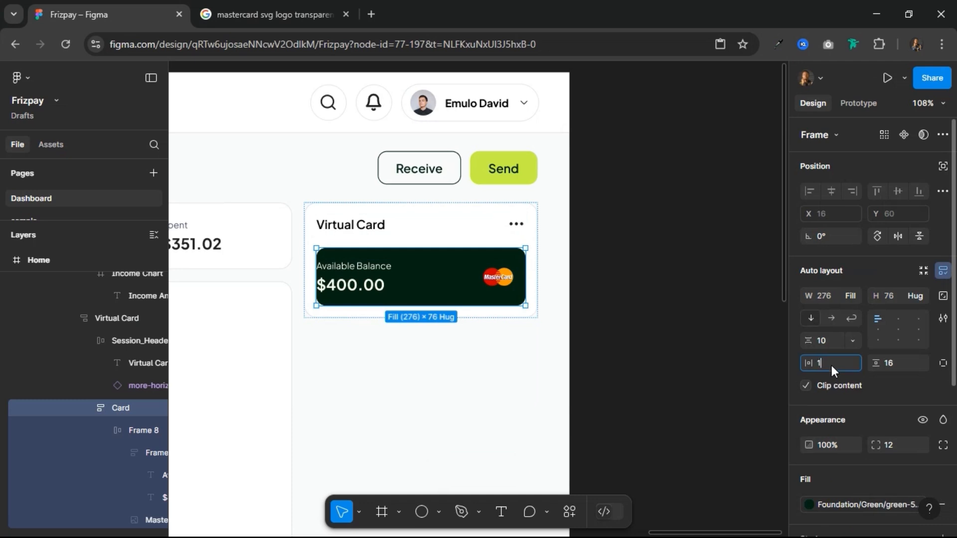
{"action": "type", "text": "6"}
{"action": "key", "text": "Return"}
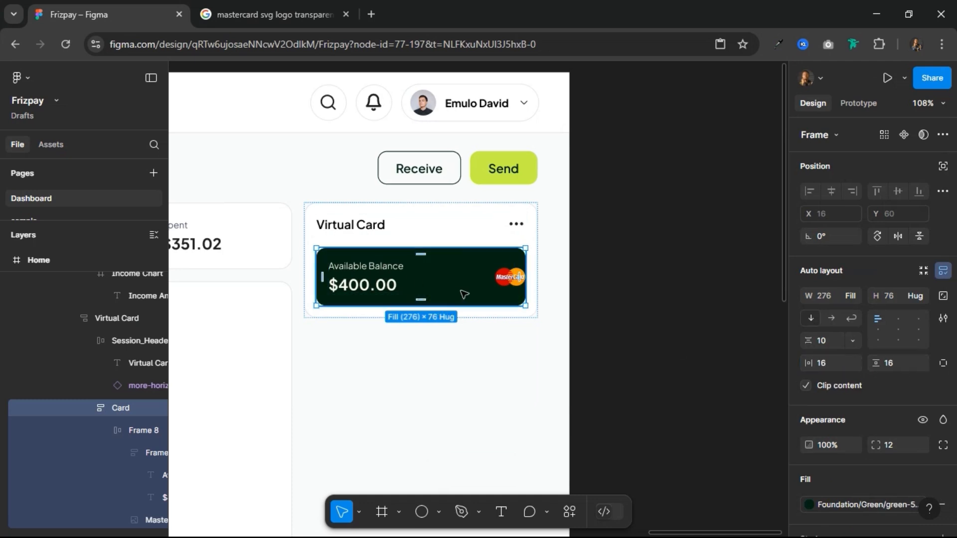
Step: Set the balance and Mastercard row's width to fill container, and stretch the green card to a height of 157
{"action": "left_click", "coordinate": [509, 276]}
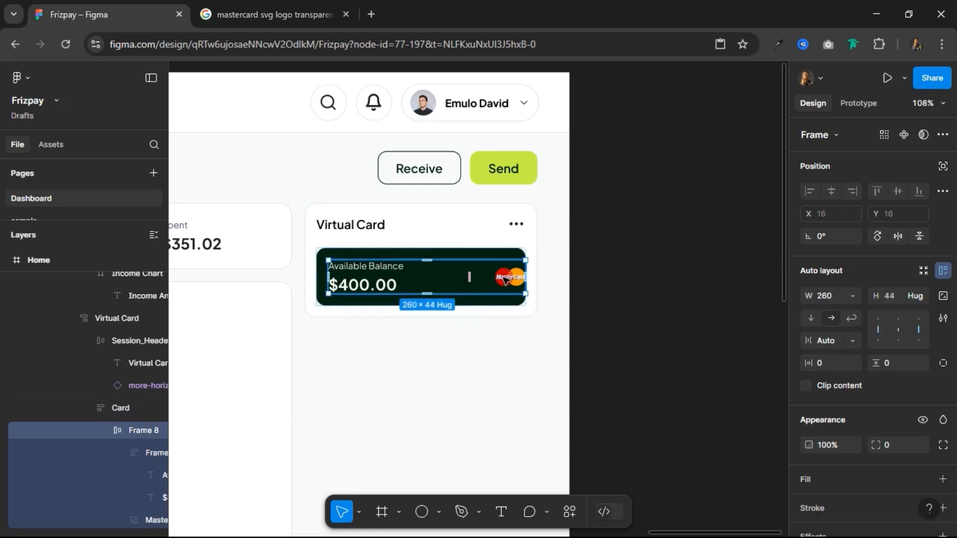
{"action": "left_click", "coordinate": [853, 295]}
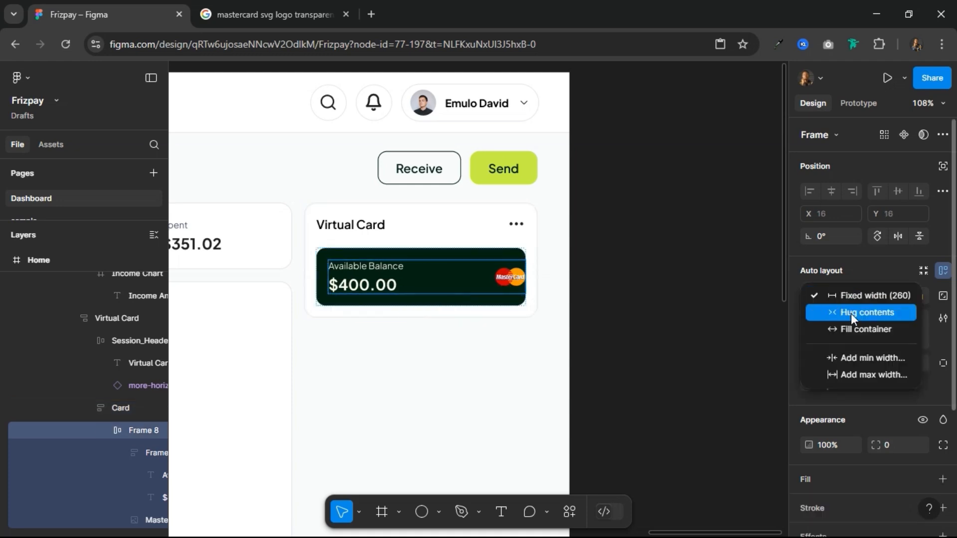
{"action": "left_click", "coordinate": [848, 328]}
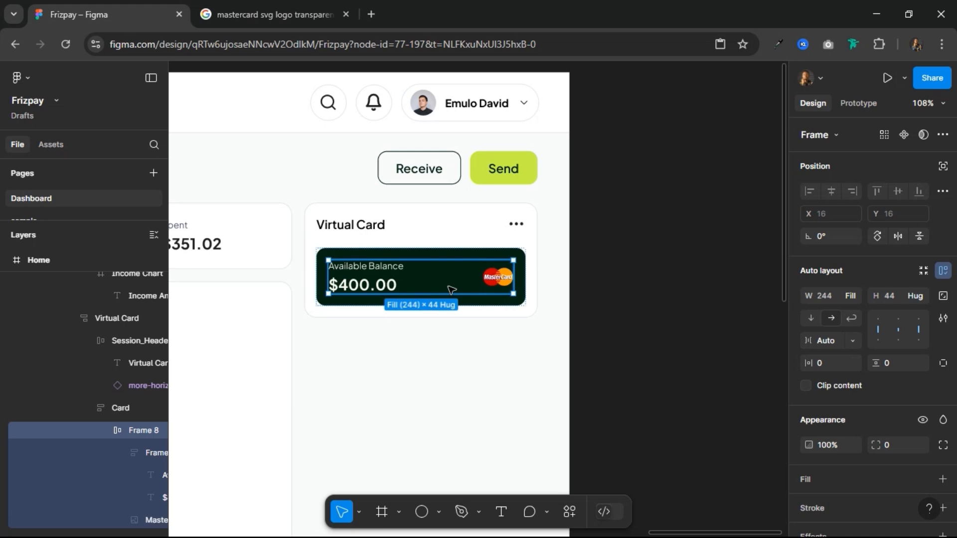
{"action": "left_click", "coordinate": [472, 256]}
{"action": "left_click_drag", "start_coordinate": [454, 302], "coordinate": [453, 367]}
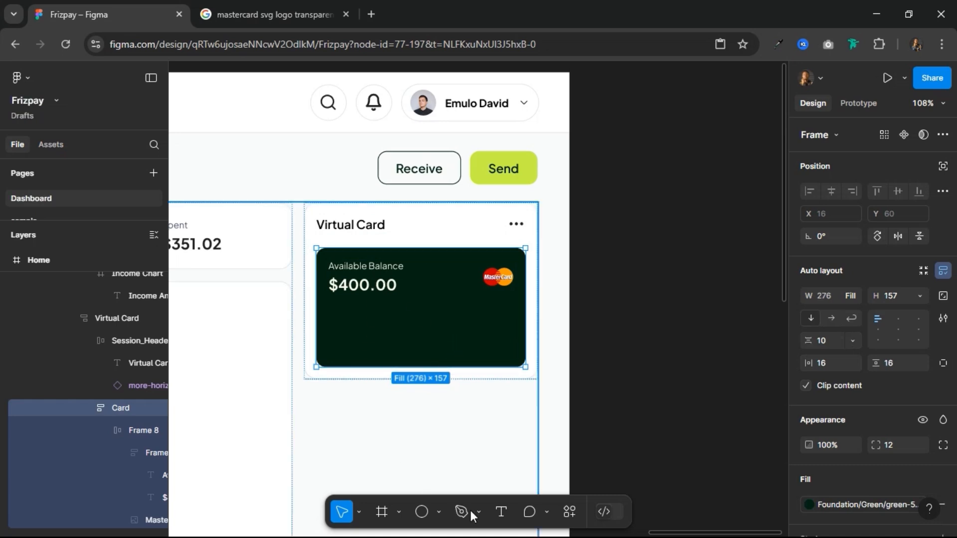
Step: Add a text layer below the balance on the green card and enter the 16-digit card number in groups of four
{"action": "left_click", "coordinate": [501, 512]}
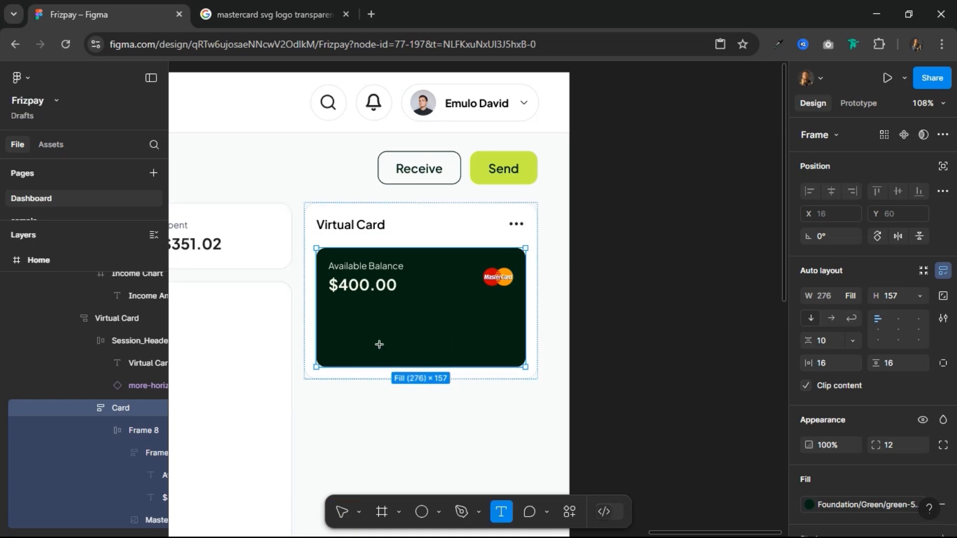
{"action": "left_click", "coordinate": [502, 360]}
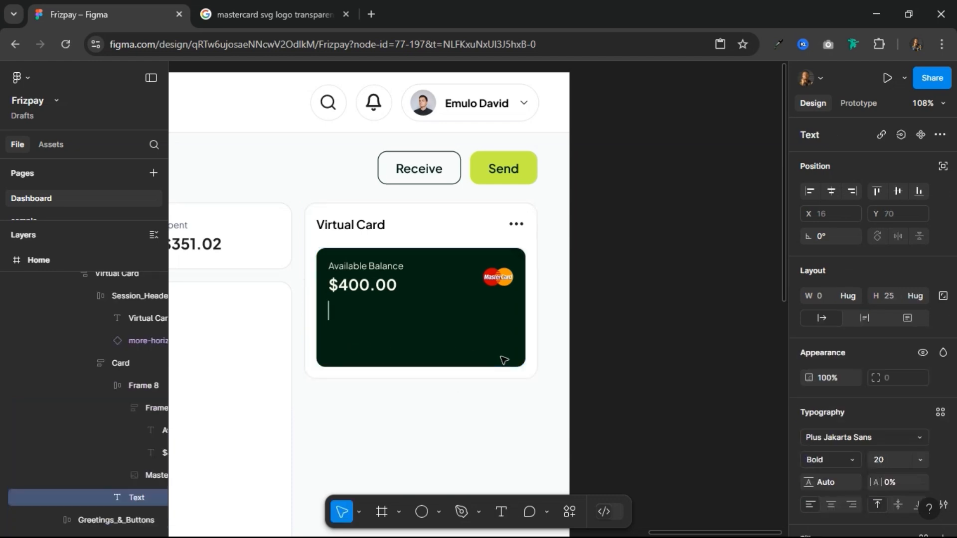
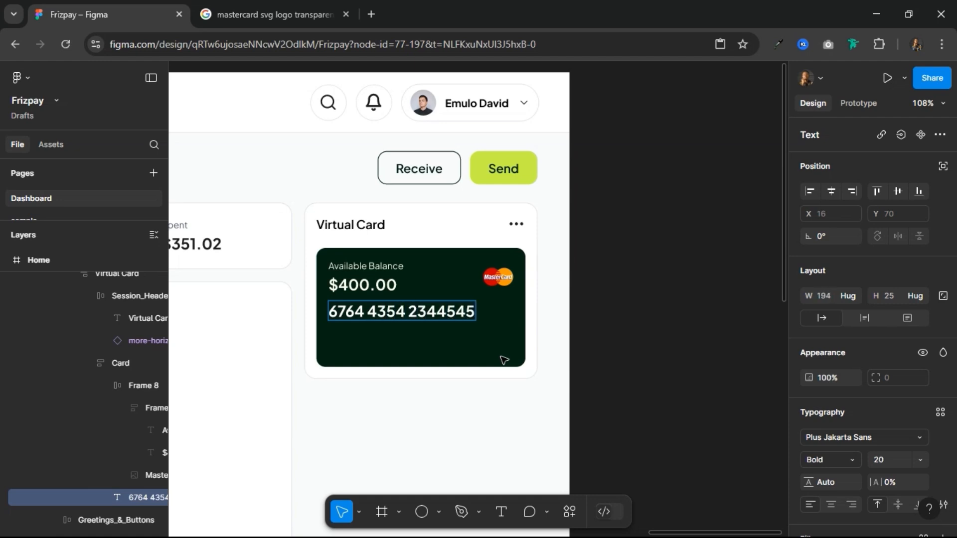
{"action": "key", "text": "BackSpace"}
{"action": "key", "text": "BackSpace"}
{"action": "key", "text": "BackSpace"}
{"action": "key", "text": "BackSpace"}
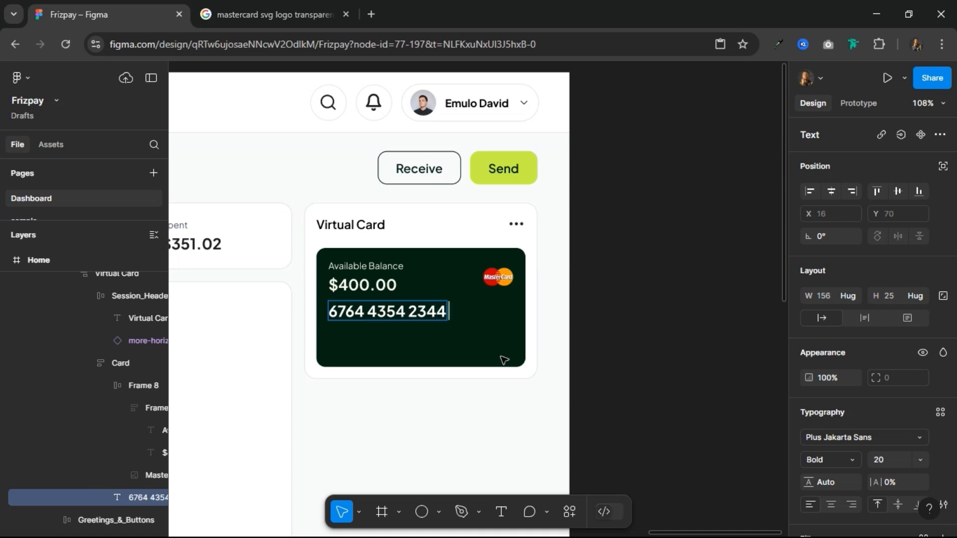
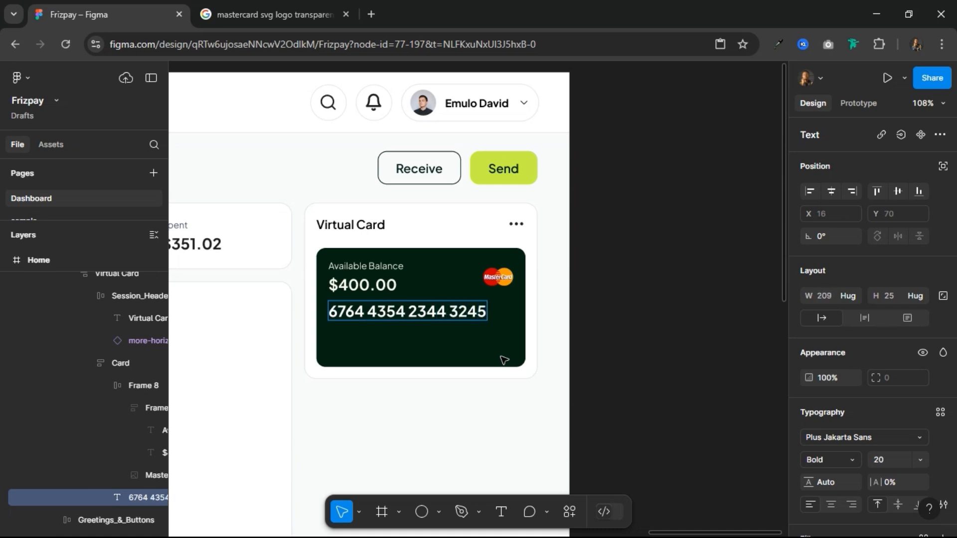
{"action": "key", "text": "Escape"}
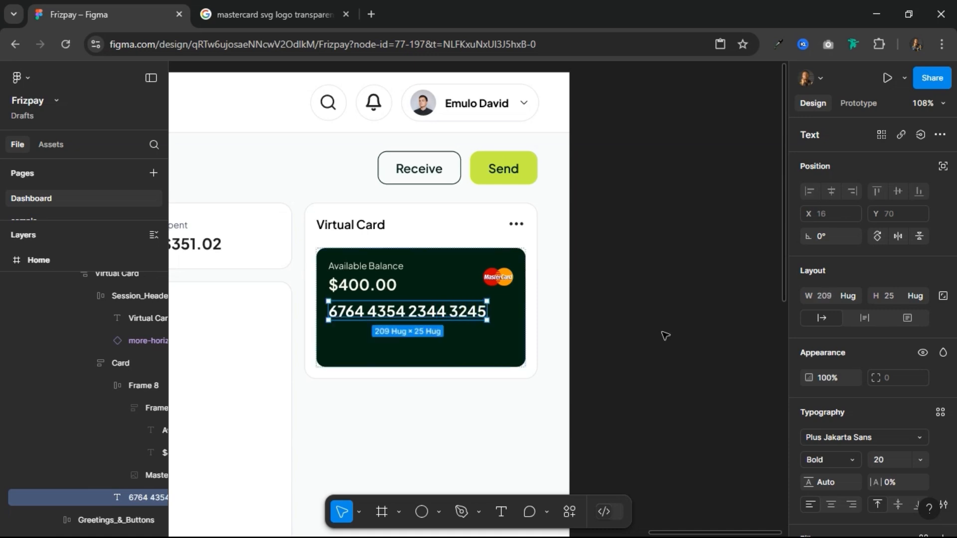
Step: Set the card number text to font size 16 and Medium weight
{"action": "left_click", "coordinate": [893, 465]}
{"action": "type", "text": "16"}
{"action": "key", "text": "Return"}
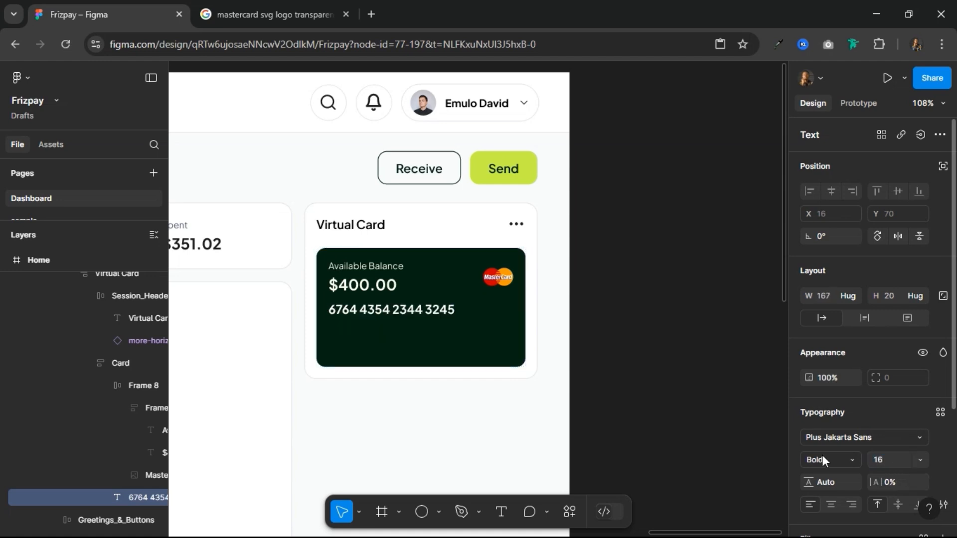
{"action": "left_click", "coordinate": [851, 456]}
{"action": "left_click", "coordinate": [854, 323]}
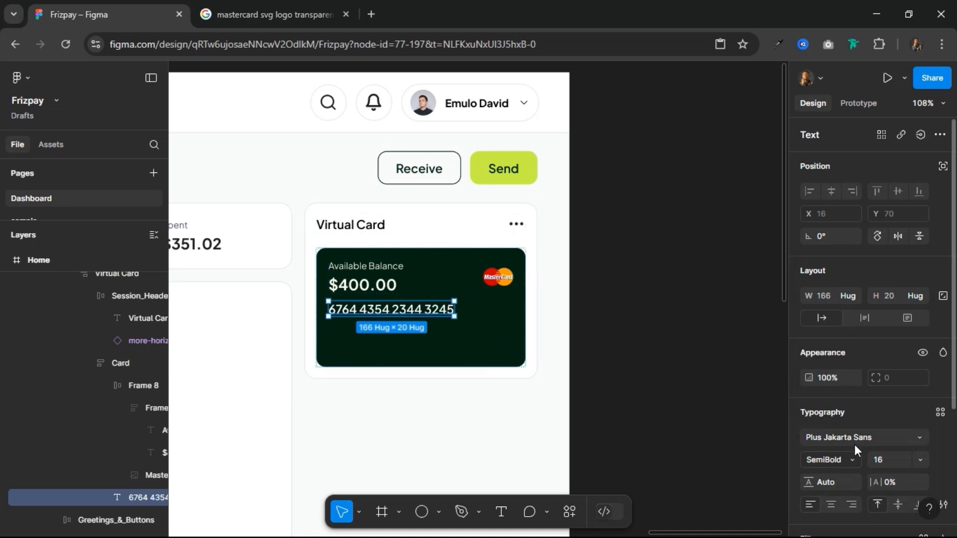
{"action": "left_click", "coordinate": [847, 461]}
{"action": "left_click", "coordinate": [840, 307]}
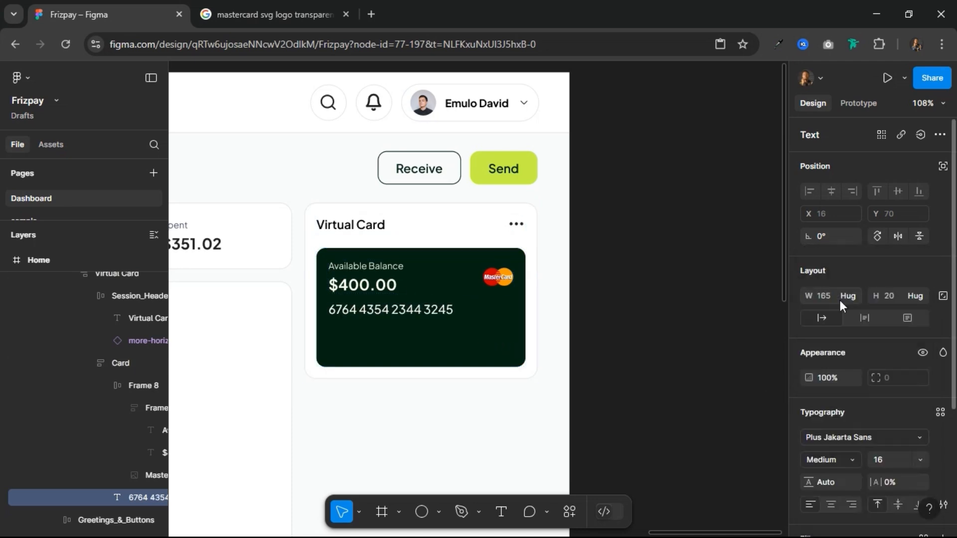
Step: Set the green card's vertical gap between items to 40 and its height to hug contents
{"action": "left_click", "coordinate": [480, 309]}
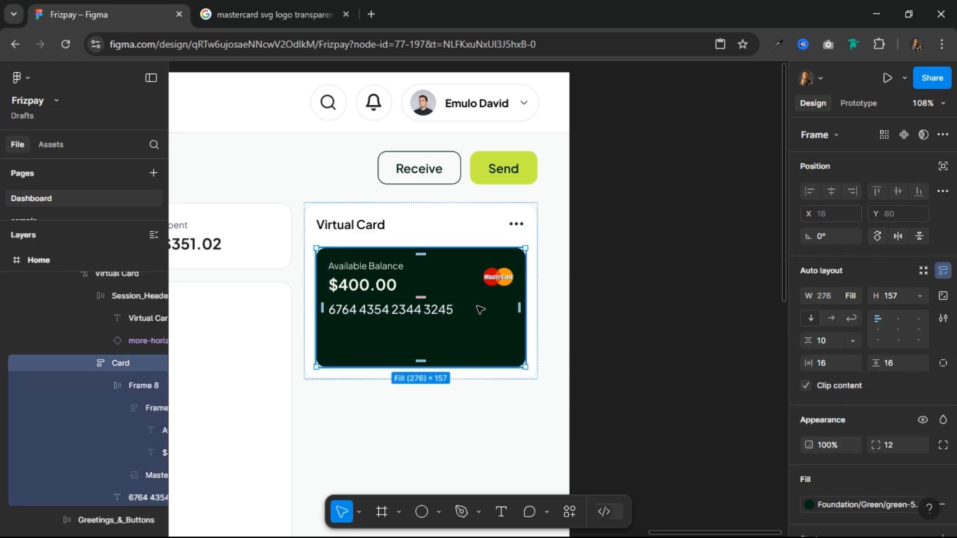
{"action": "left_click", "coordinate": [836, 340]}
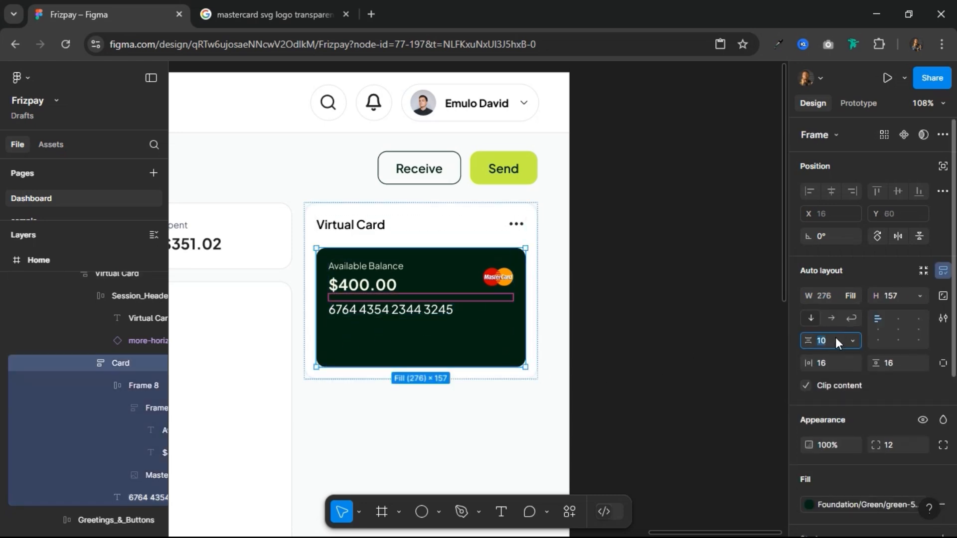
{"action": "type", "text": "40"}
{"action": "key", "text": "Return"}
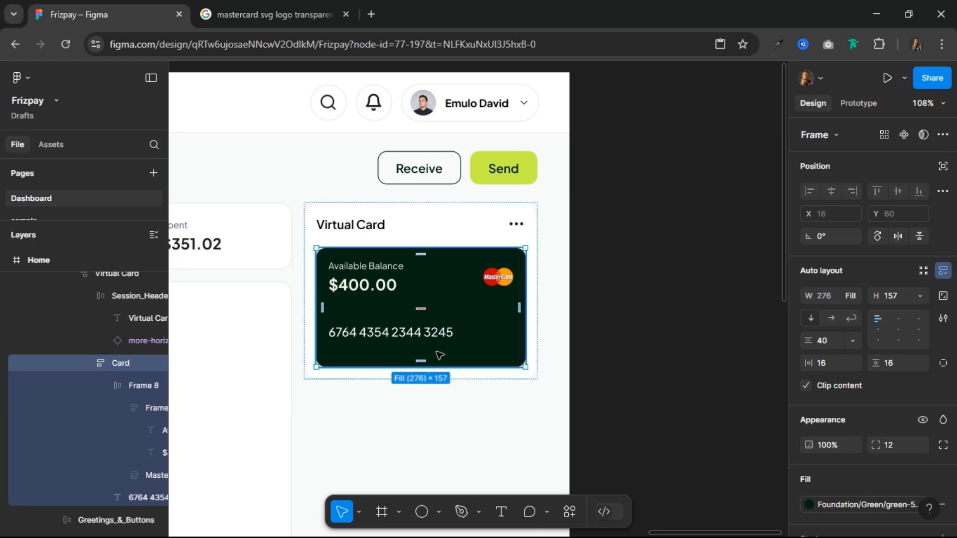
{"action": "left_click", "coordinate": [920, 295]}
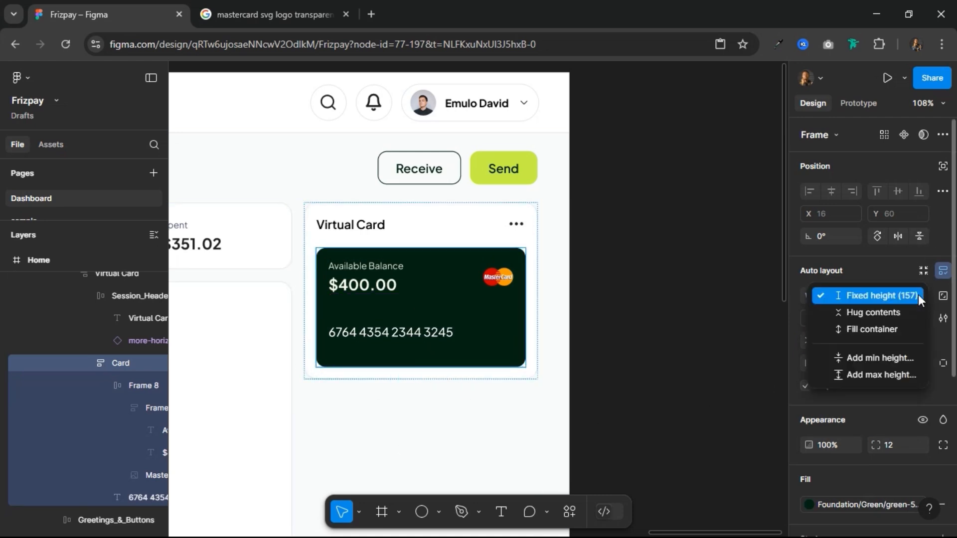
{"action": "left_click", "coordinate": [874, 313]}
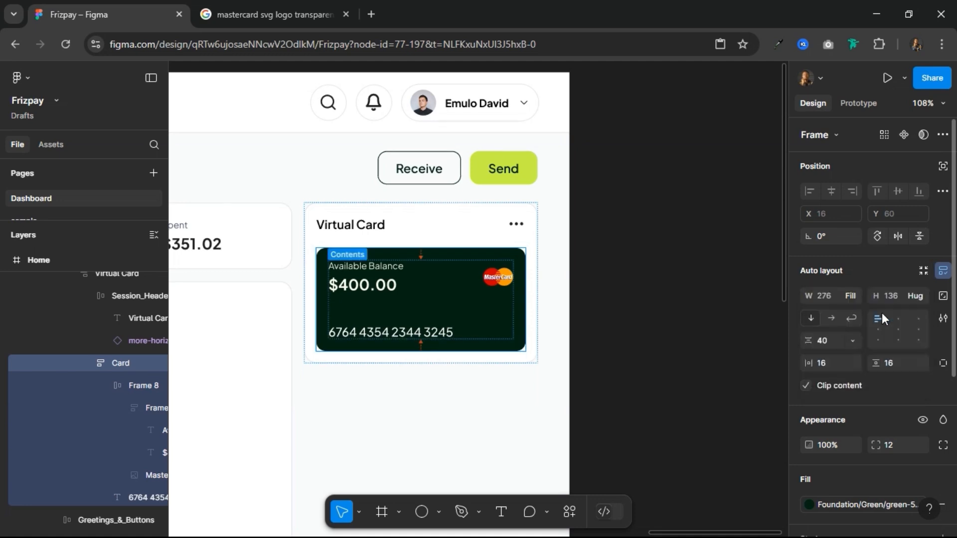
Step: Duplicate the card number text on the green card and change the copy to the expiry date "09/24"
{"action": "left_click", "coordinate": [399, 333]}
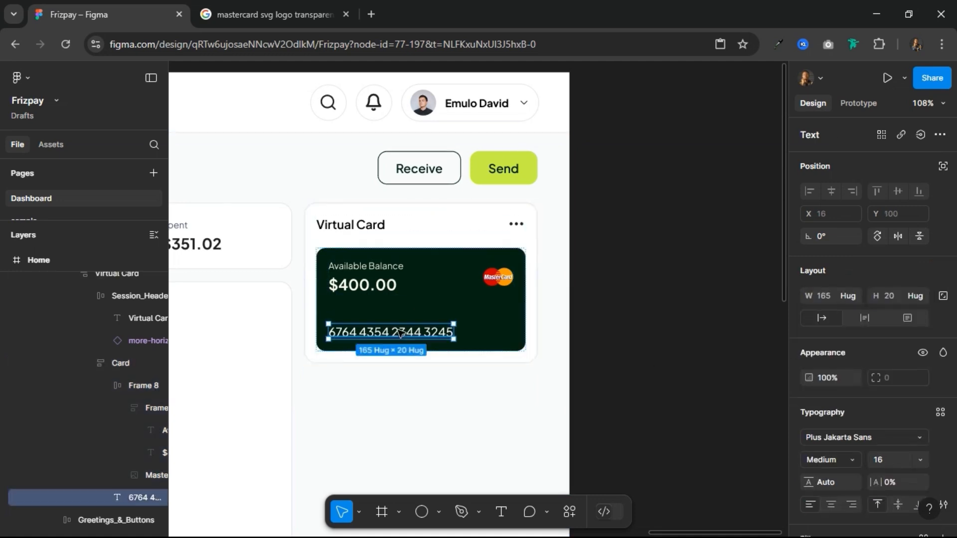
{"action": "key", "text": "ctrl+d"}
{"action": "double_click", "coordinate": [418, 379]}
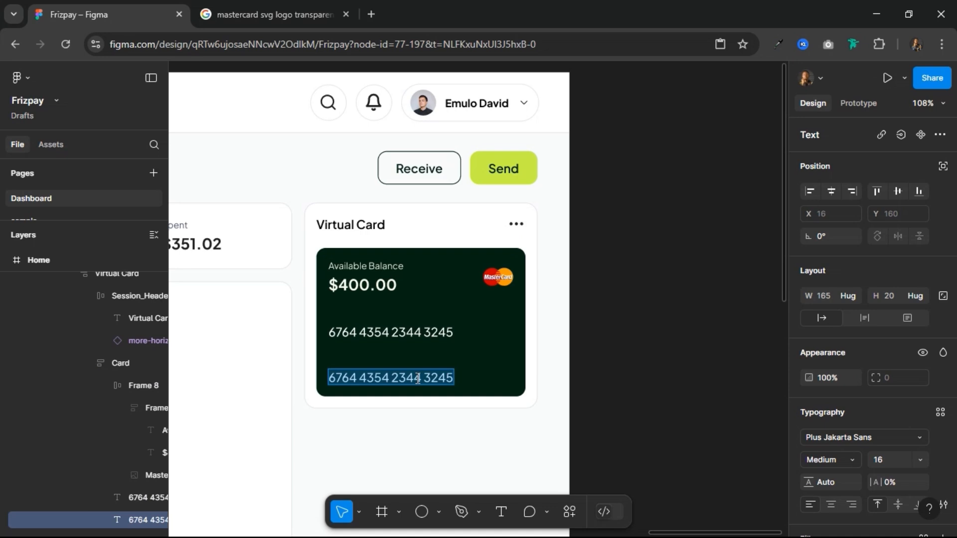
{"action": "type", "text": "0"}
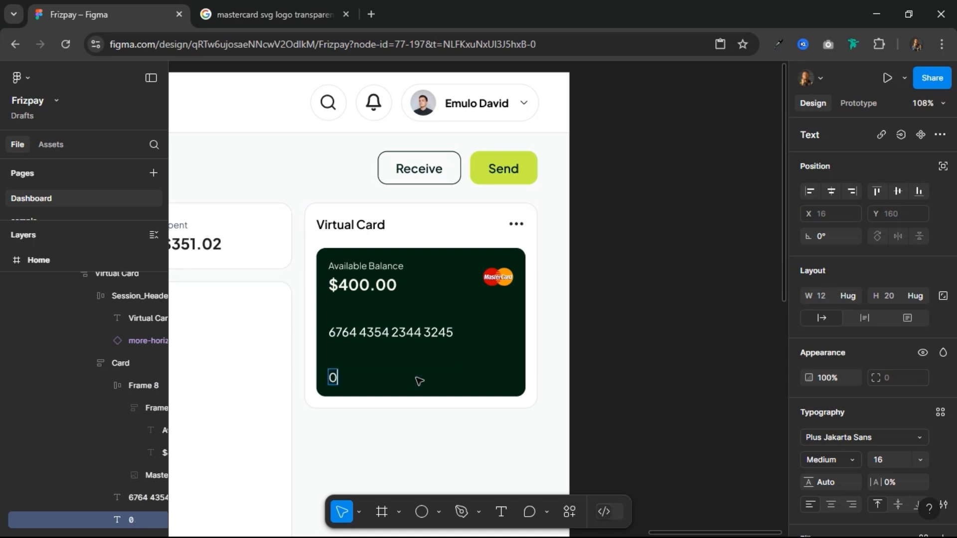
{"action": "type", "text": "9/24"}
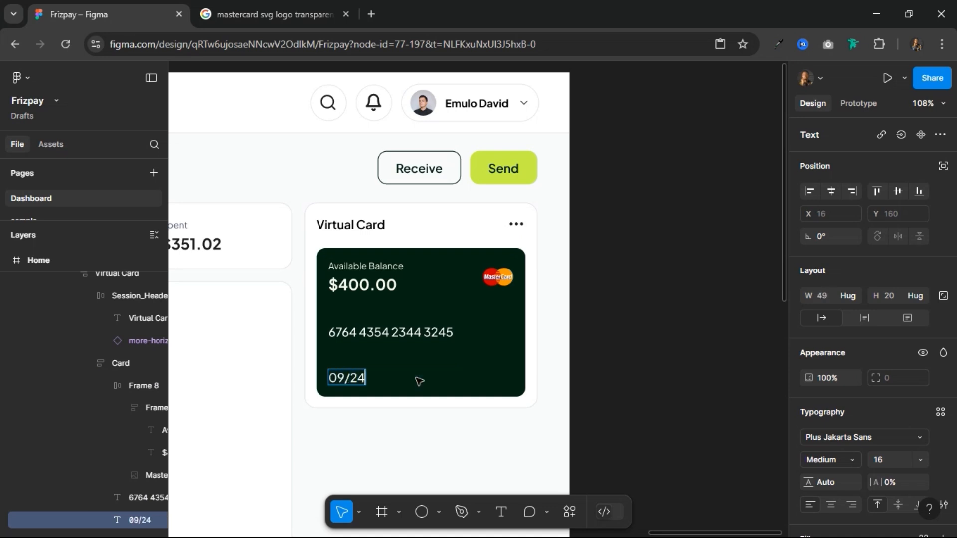
{"action": "key", "text": "Escape"}
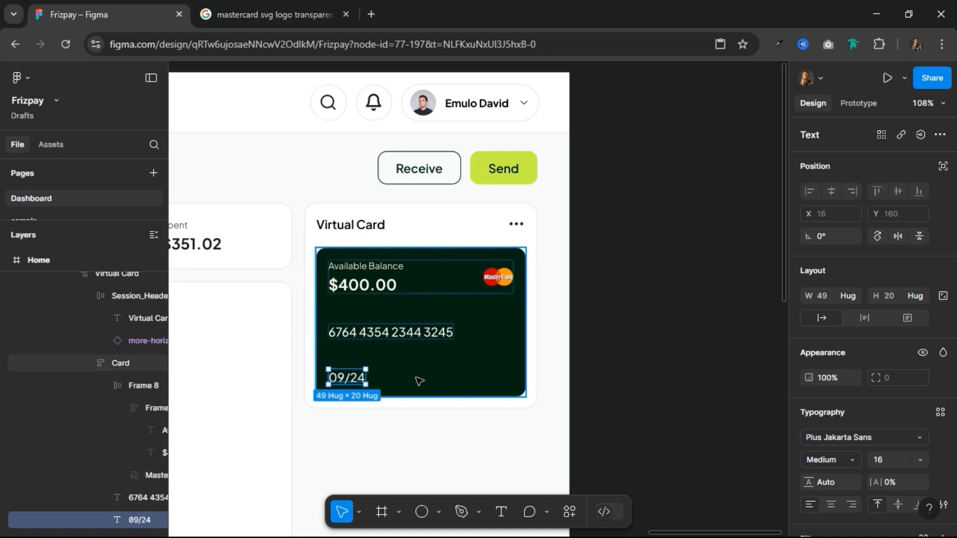
Step: Wrap the card number and expiry date in a horizontal auto layout whose width fills the card
{"action": "left_click", "coordinate": [399, 342], "text": "shift"}
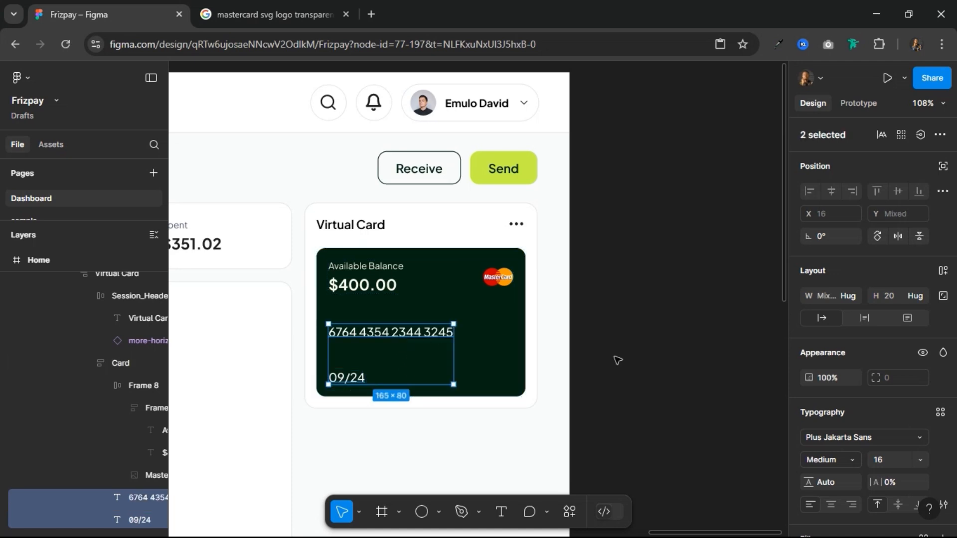
{"action": "left_click", "coordinate": [943, 271]}
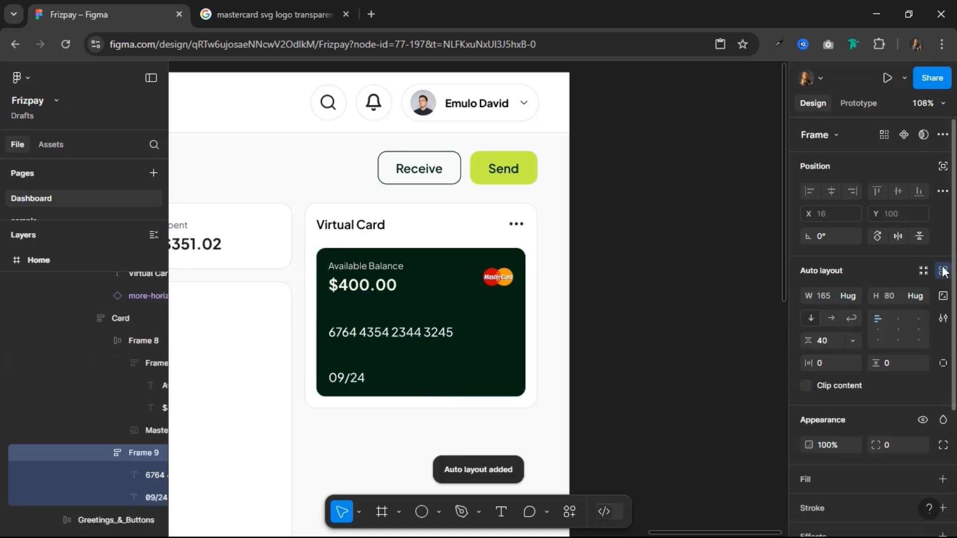
{"action": "left_click", "coordinate": [830, 318]}
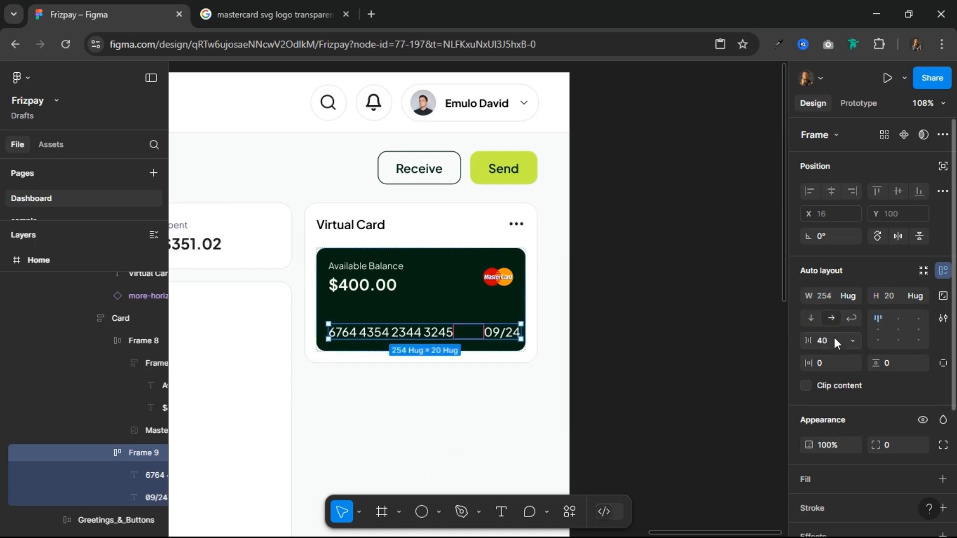
{"action": "left_click", "coordinate": [849, 295]}
{"action": "left_click", "coordinate": [849, 310]}
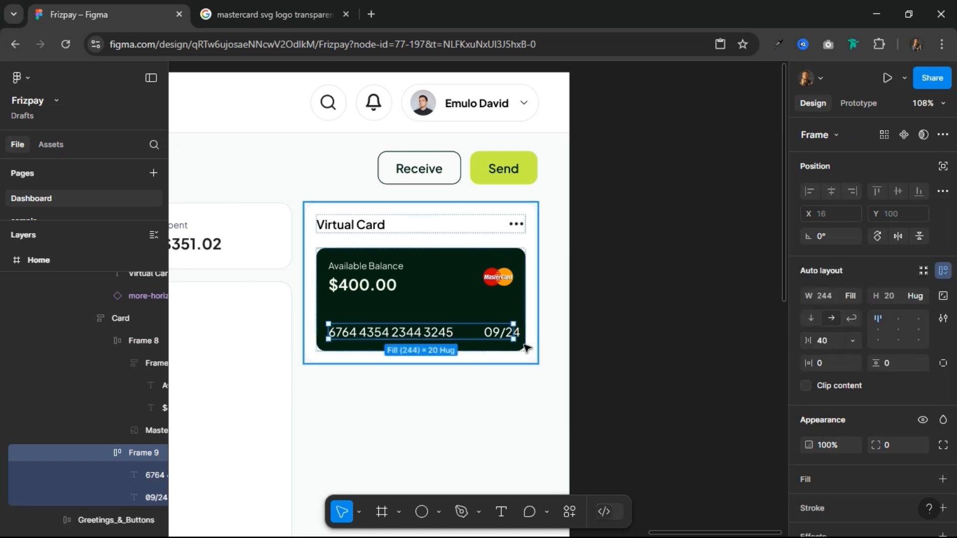
{"action": "left_click", "coordinate": [499, 328]}
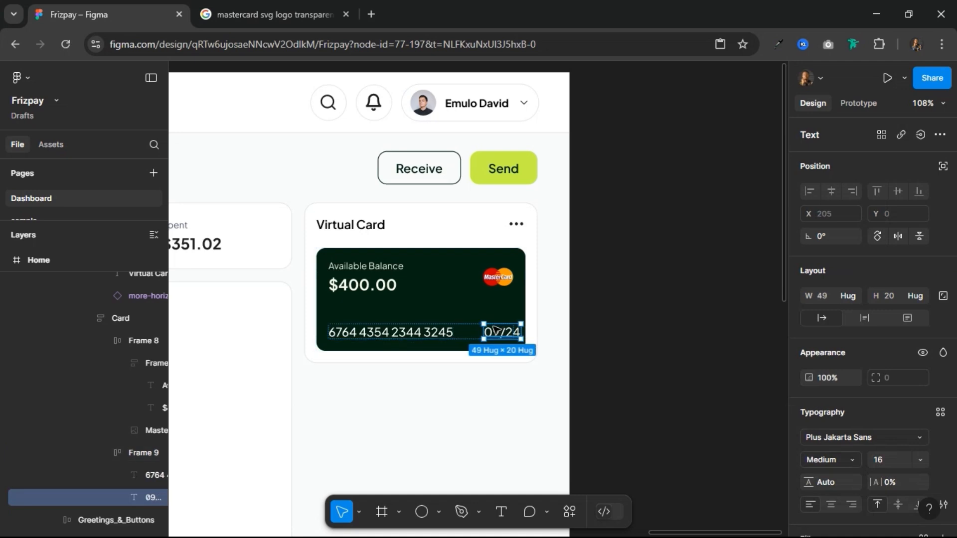
{"action": "left_click", "coordinate": [468, 327]}
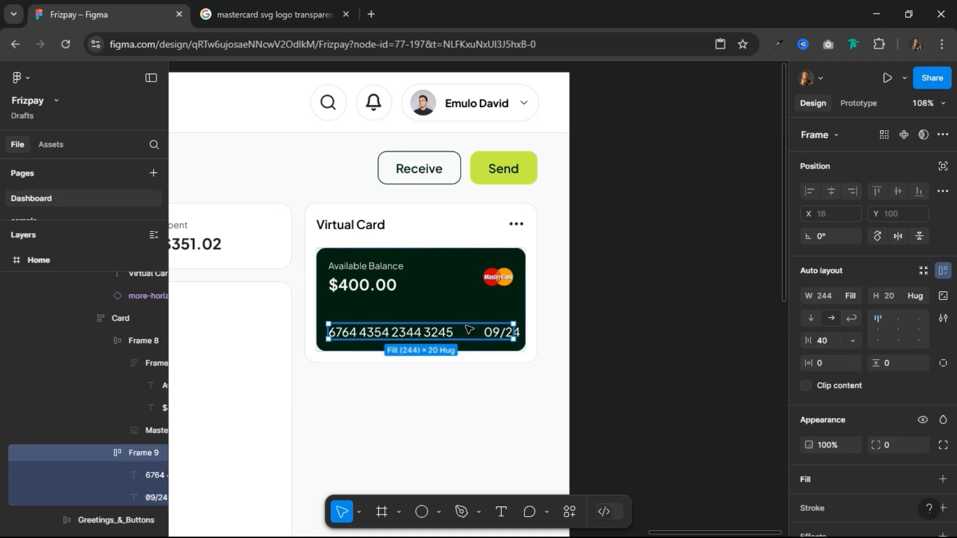
Step: Set the horizontal gap between the card number and expiry date to Auto
{"action": "left_click", "coordinate": [830, 342]}
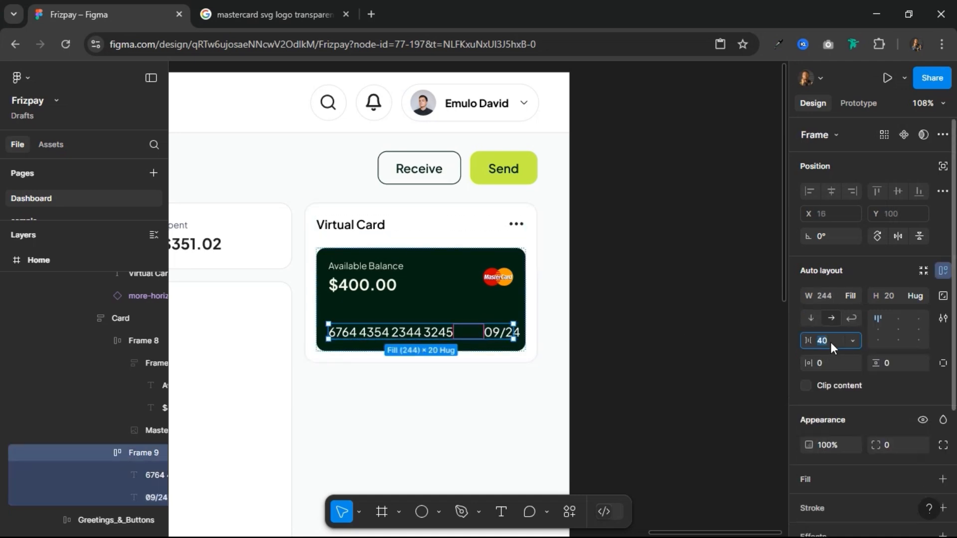
{"action": "type", "text": "auto"}
{"action": "key", "text": "Return"}
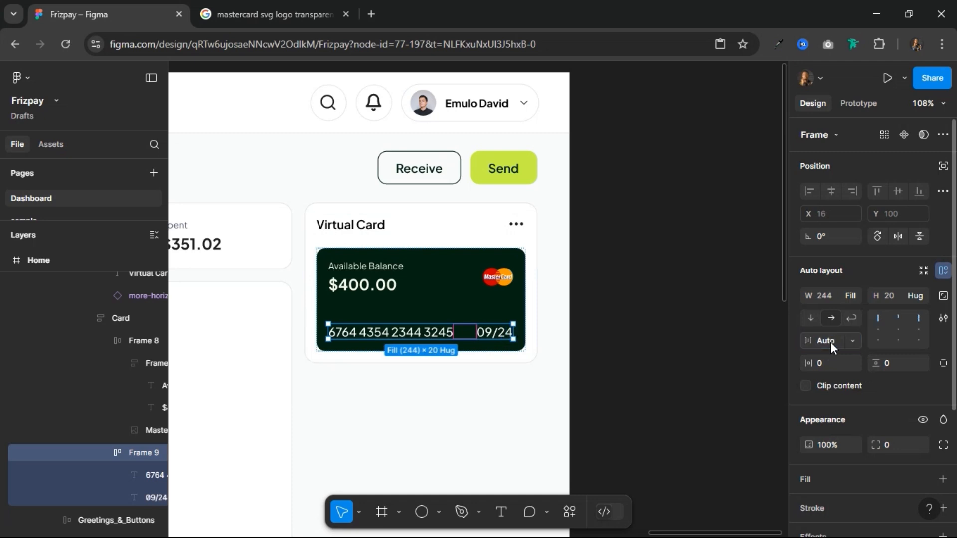
Step: Set the font size of both the card number and the expiry date to 14
{"action": "double_click", "coordinate": [411, 338]}
{"action": "left_click", "coordinate": [494, 333], "text": "shift"}
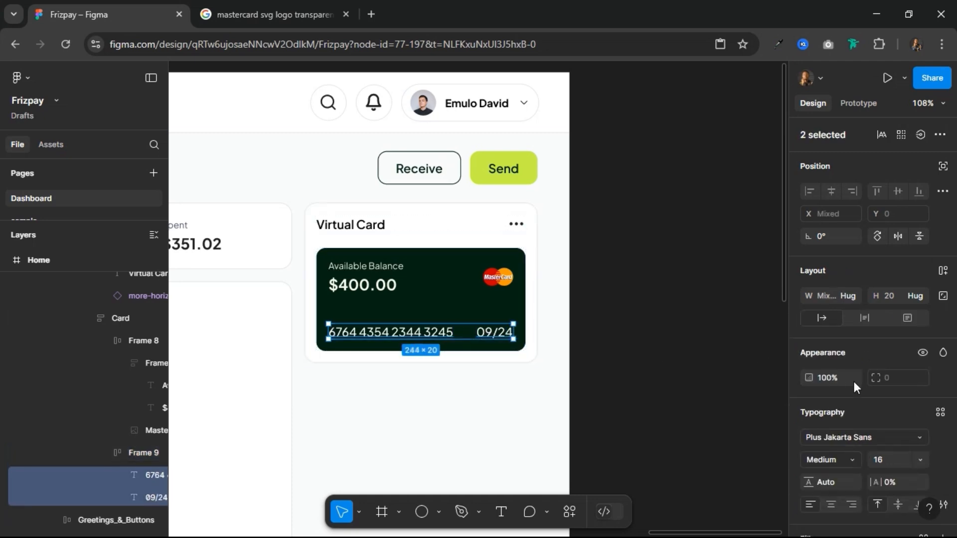
{"action": "left_click", "coordinate": [890, 463]}
{"action": "type", "text": "14"}
{"action": "key", "text": "Return"}
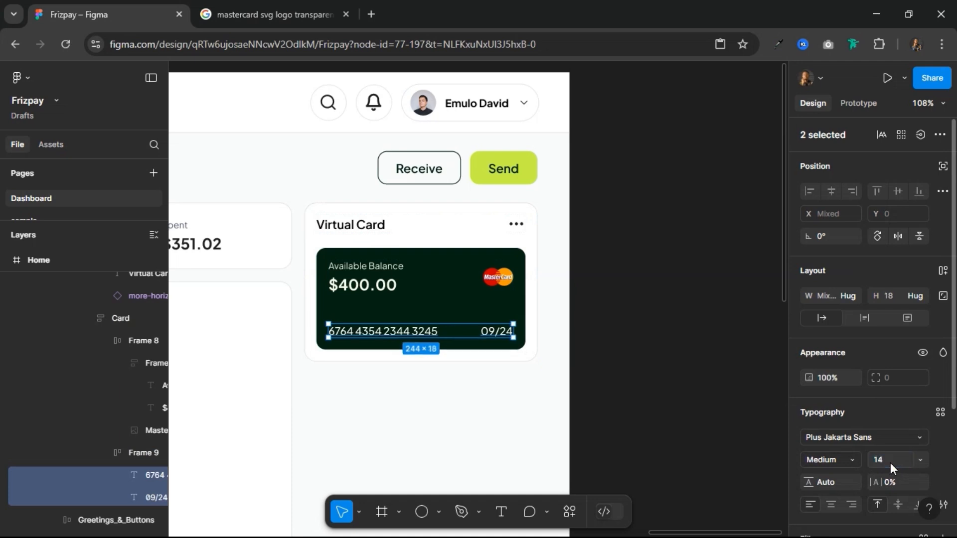
Step: Try vertical gaps of 60 and 48 between the items on the green card
{"action": "left_click", "coordinate": [445, 312]}
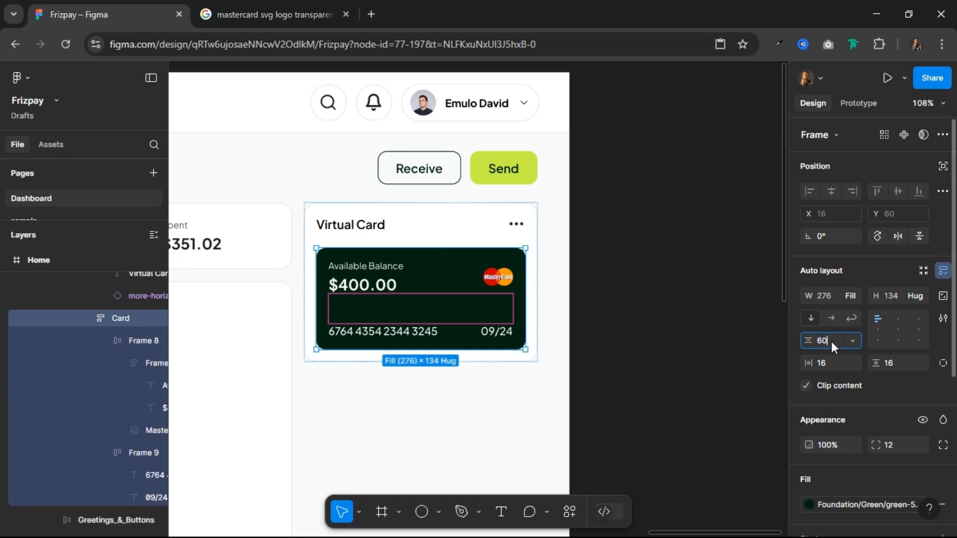
{"action": "key", "text": "Return"}
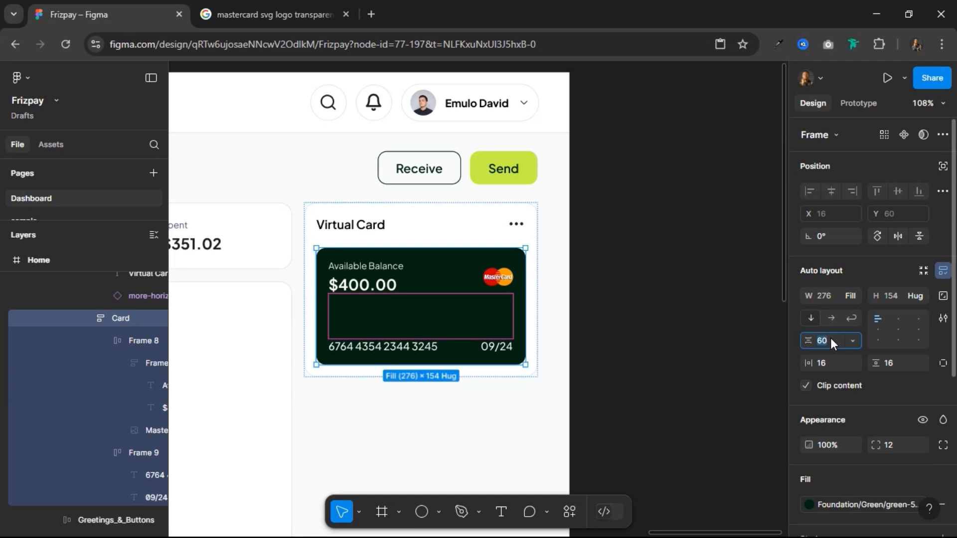
{"action": "left_click", "coordinate": [830, 341]}
{"action": "type", "text": "48"}
{"action": "key", "text": "Return"}
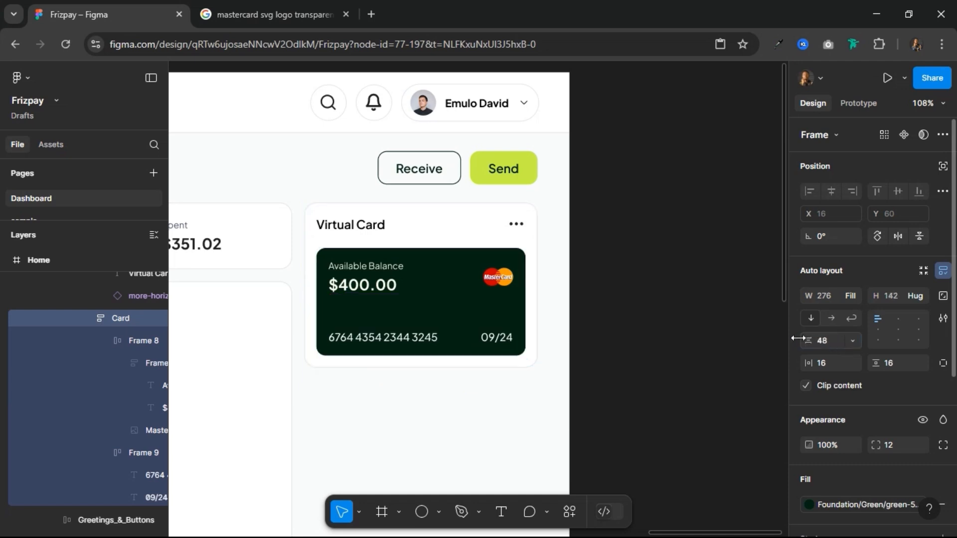
Step: Set the green card's vertical and horizontal padding to 20 each
{"action": "left_click", "coordinate": [896, 361]}
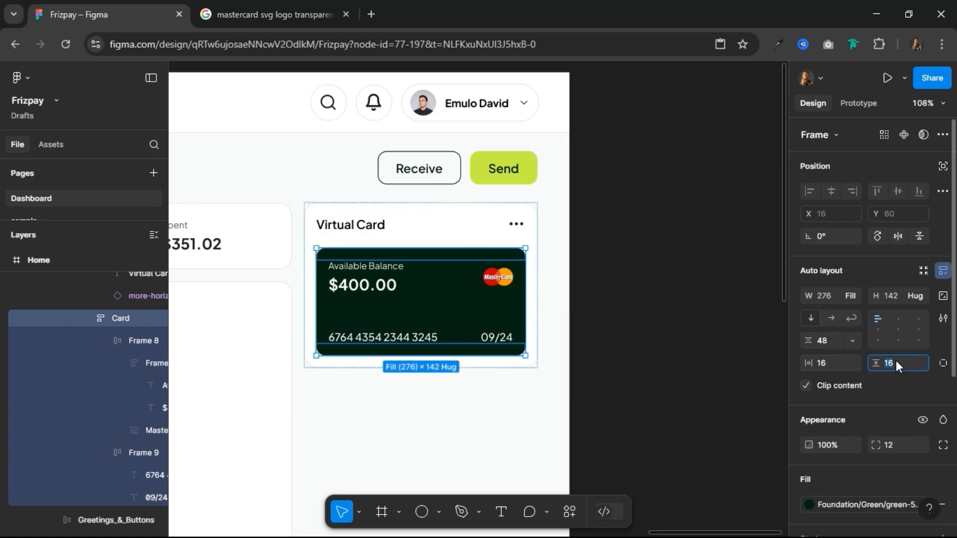
{"action": "type", "text": "20"}
{"action": "key", "text": "Return"}
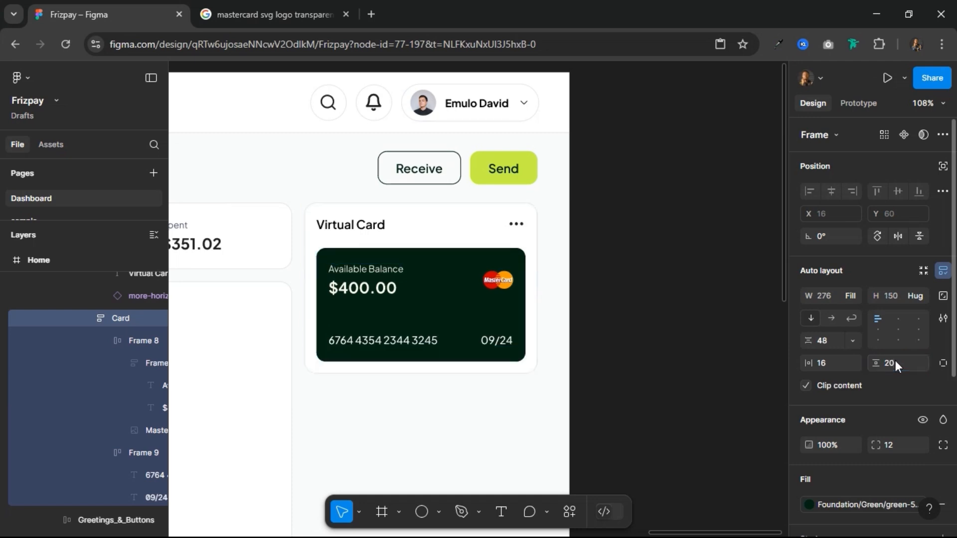
{"action": "left_click", "coordinate": [838, 367]}
{"action": "type", "text": "20"}
{"action": "key", "text": "Return"}
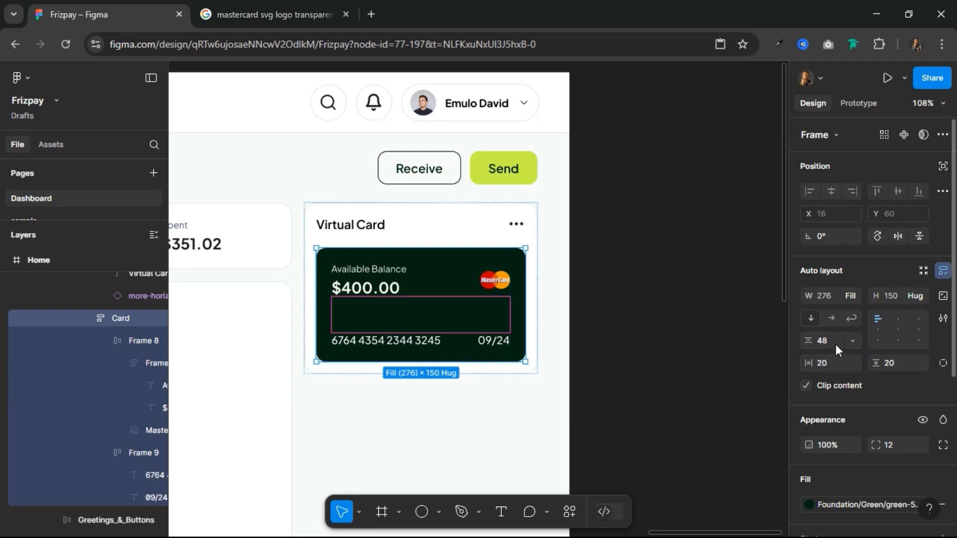
Step: Set the vertical gap between the green card's balance row and card number row to 60
{"action": "left_click", "coordinate": [836, 345]}
{"action": "type", "text": "0"}
{"action": "key", "text": "Return"}
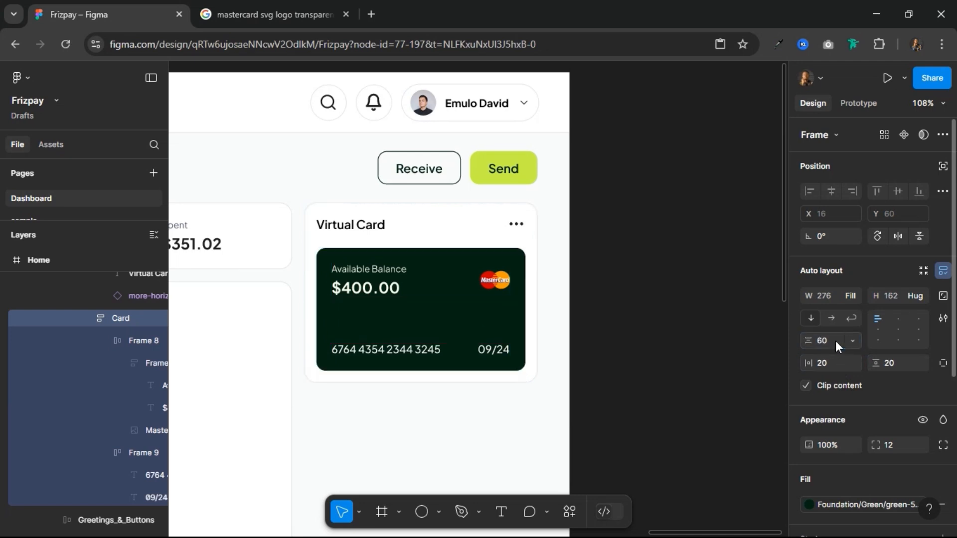
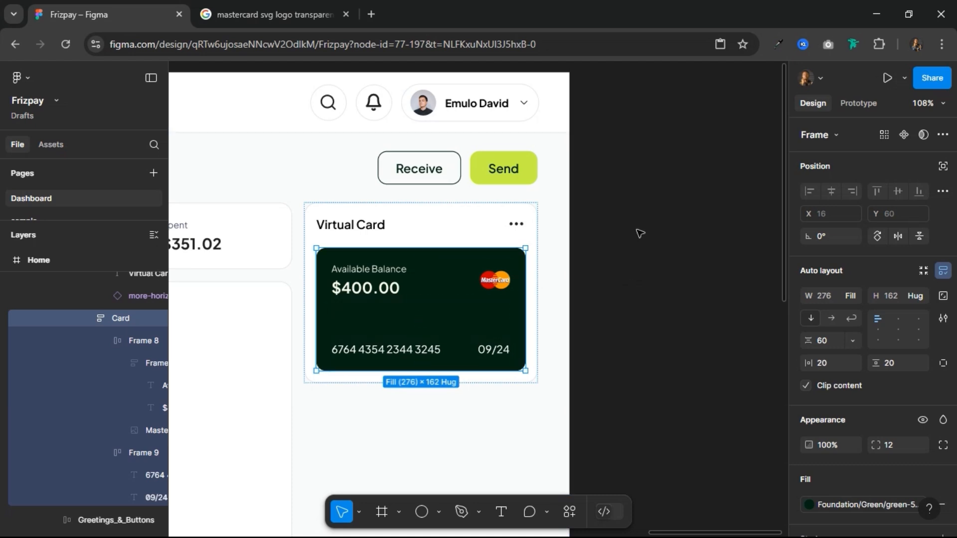
Step: Draw a placeholder circle about 98 × 98 on the canvas beside the dashboard and replace it with the copied card
{"action": "left_click", "coordinate": [653, 239]}
{"action": "left_click_drag", "start_coordinate": [690, 205], "coordinate": [568, 224]}
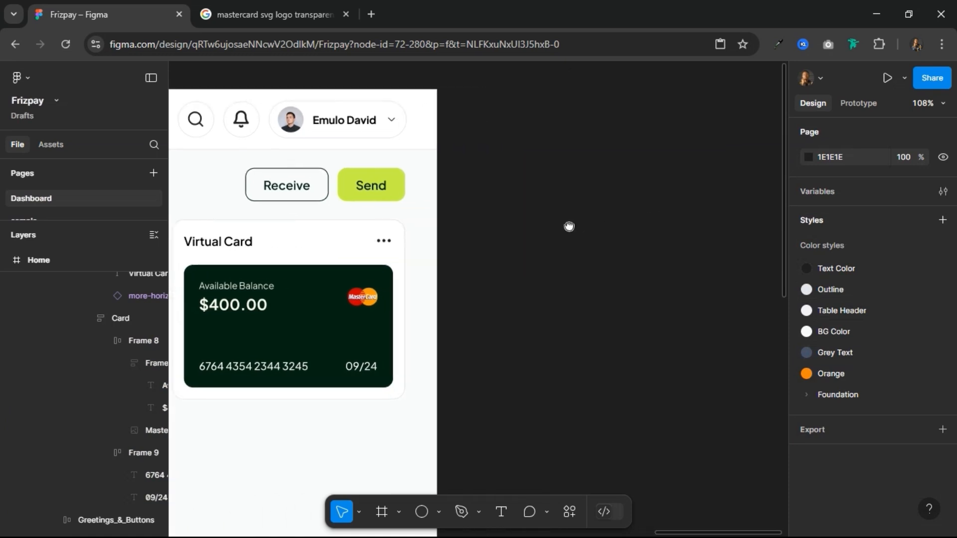
{"action": "left_click", "coordinate": [421, 513]}
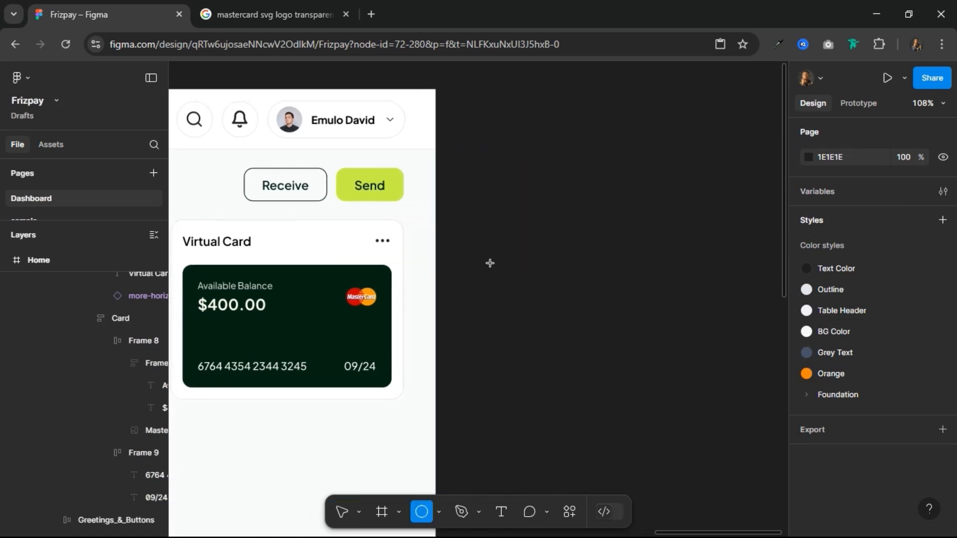
{"action": "left_click_drag", "start_coordinate": [490, 263], "coordinate": [564, 326]}
{"action": "right_click", "coordinate": [536, 292]}
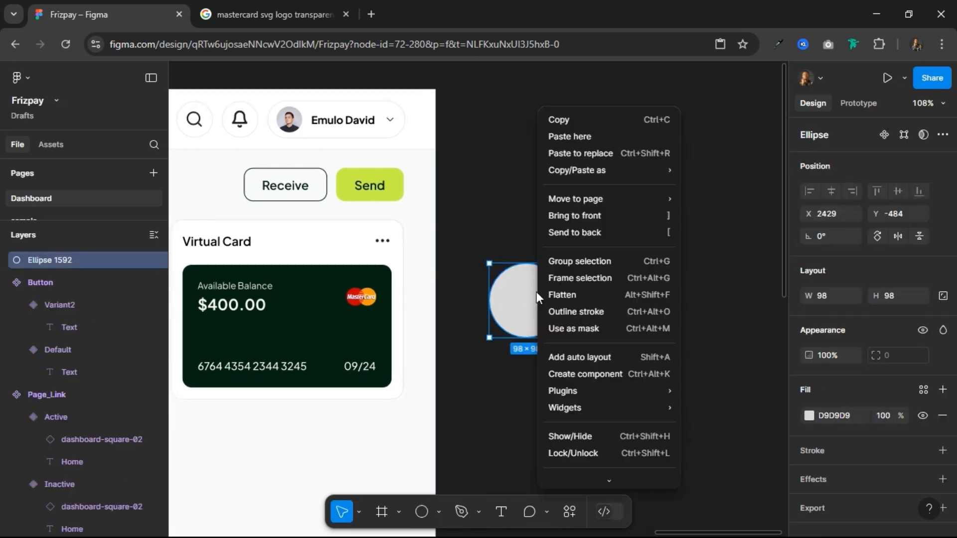
{"action": "left_click", "coordinate": [582, 153]}
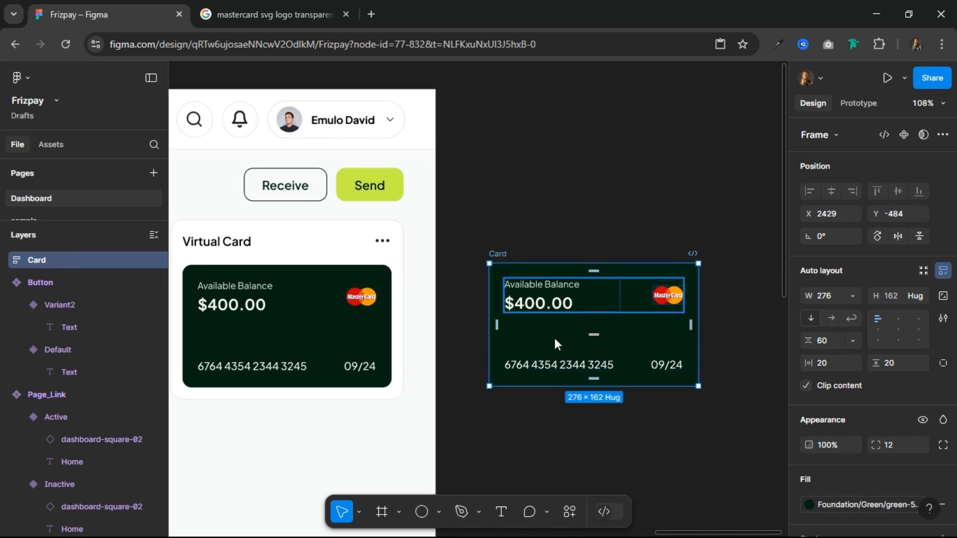
Step: Draw an ellipse about 227 × 111, move it into the card copy and make it ignore auto layout
{"action": "left_click", "coordinate": [422, 512]}
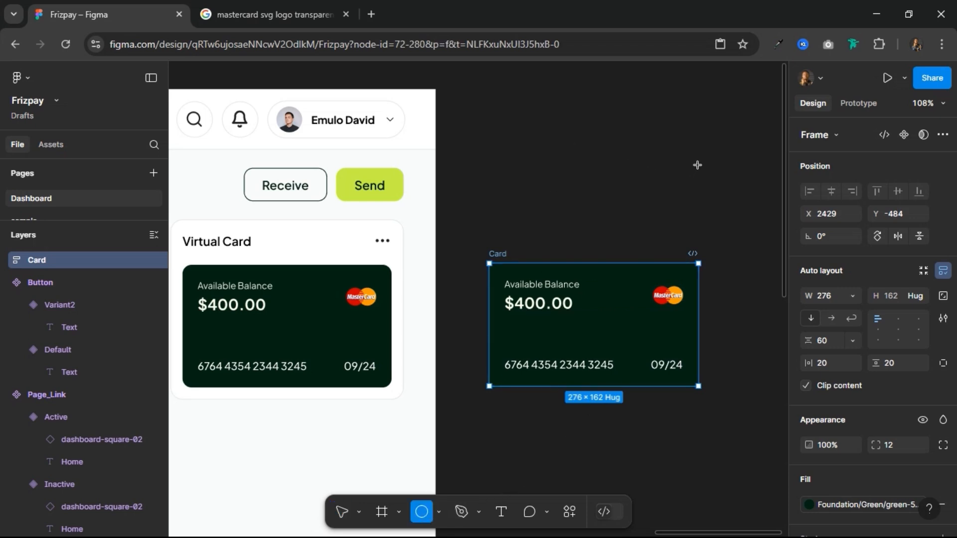
{"action": "left_click_drag", "start_coordinate": [550, 130], "coordinate": [721, 213]}
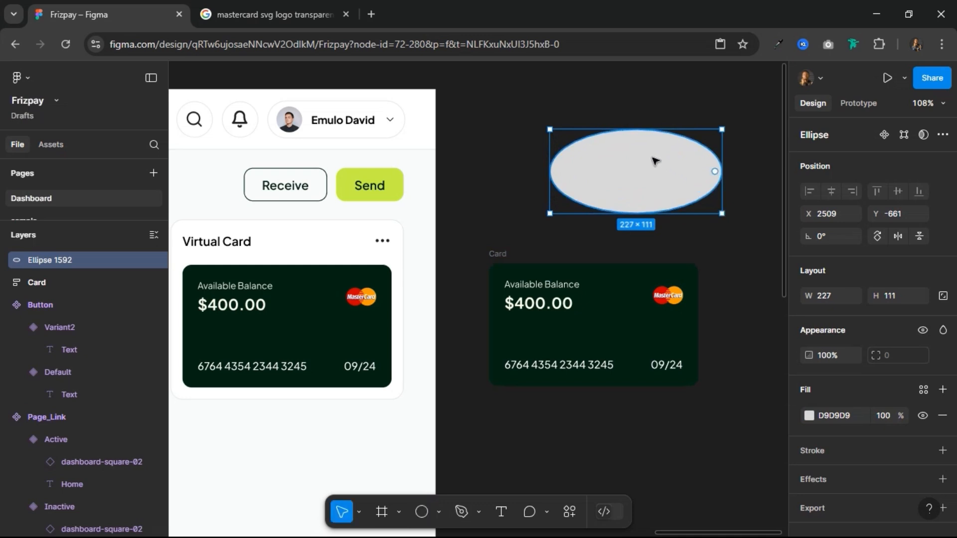
{"action": "left_click_drag", "start_coordinate": [650, 161], "coordinate": [623, 306]}
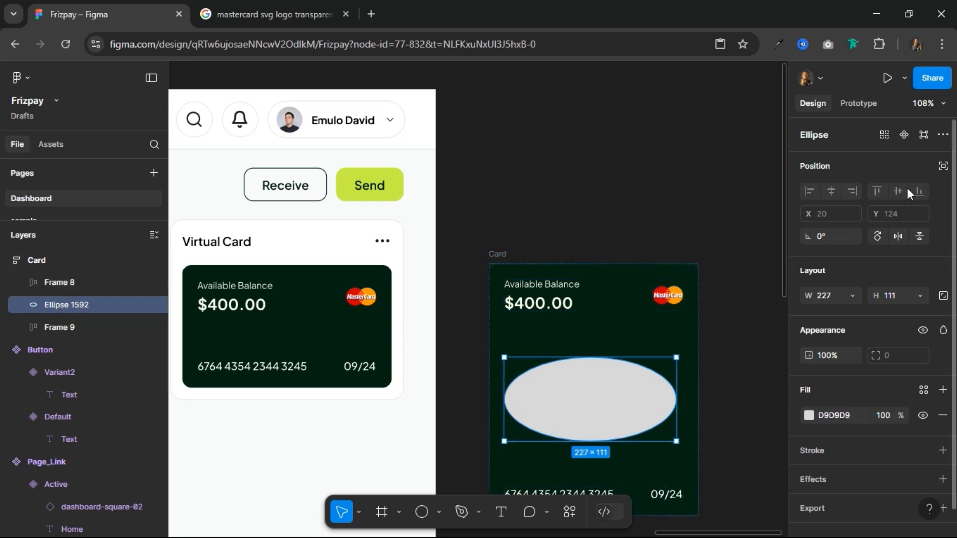
{"action": "left_click", "coordinate": [943, 169]}
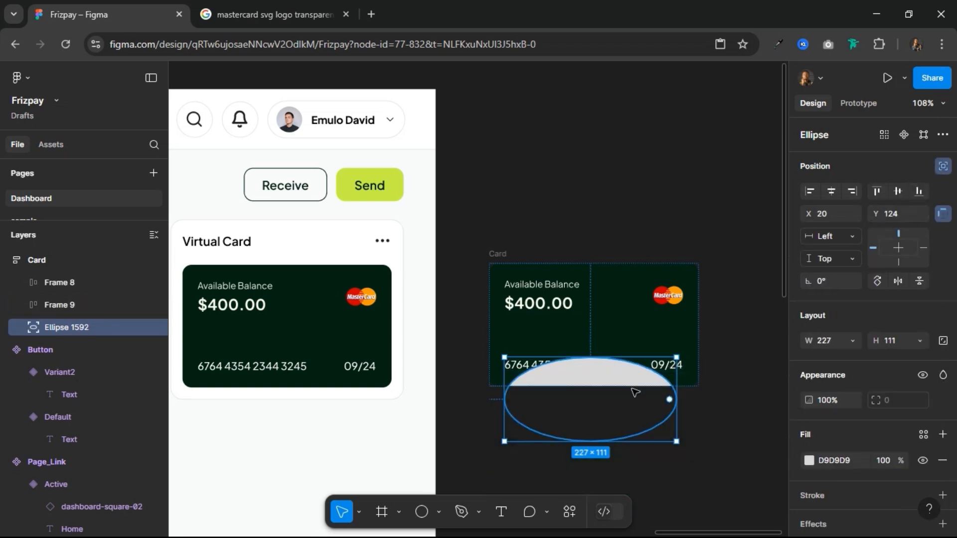
Step: Enlarge the ellipse to about 310 × 204 and position it over the card's lower-left corner at about X -94, Y 95
{"action": "left_click_drag", "start_coordinate": [507, 375], "coordinate": [441, 366]}
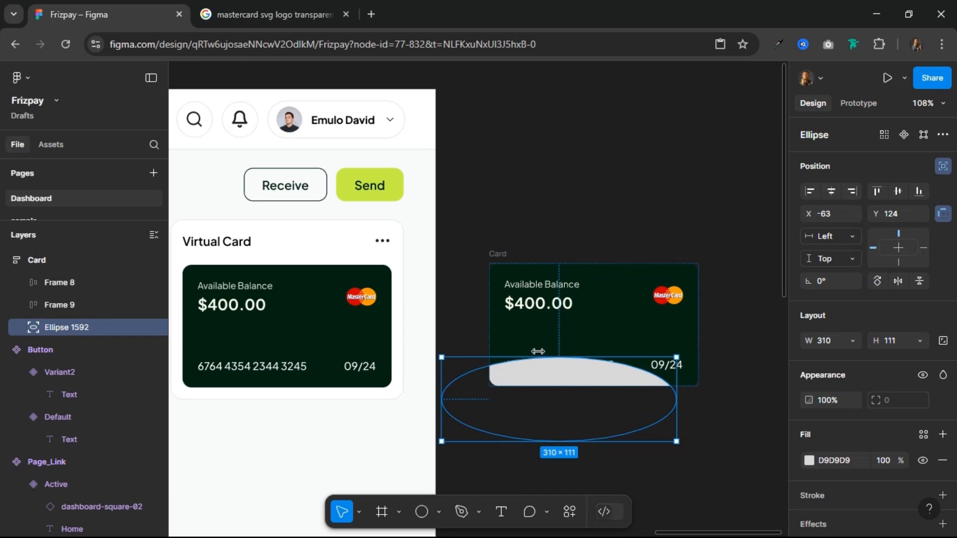
{"action": "mouse_move", "coordinate": [538, 342]}
{"action": "left_mouse_down"}
{"action": "mouse_move", "coordinate": [543, 363]}
{"action": "mouse_move", "coordinate": [555, 352]}
{"action": "left_mouse_up"}
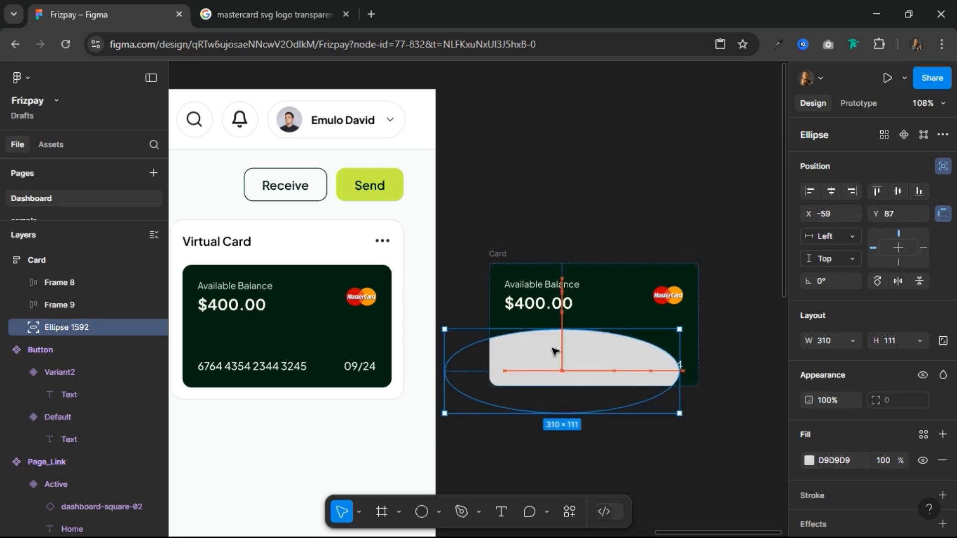
{"action": "left_click_drag", "start_coordinate": [584, 413], "coordinate": [571, 483]}
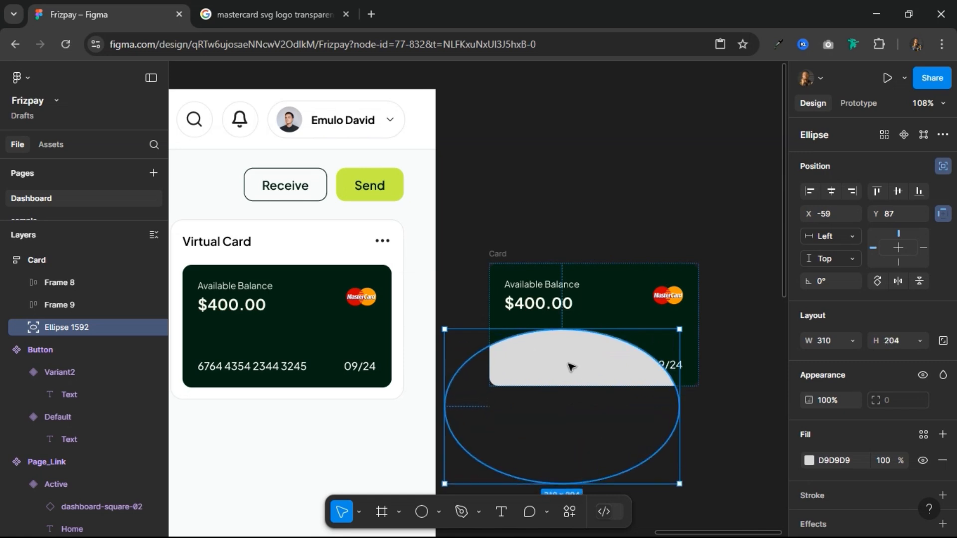
{"action": "left_click_drag", "start_coordinate": [537, 369], "coordinate": [592, 396]}
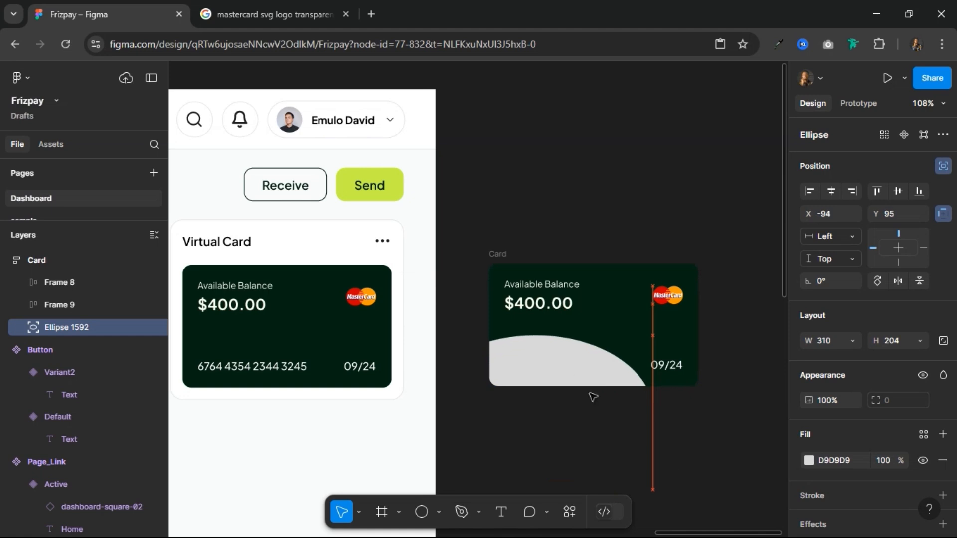
Step: Set the ellipse's fill to white FFFFFF at 4% opacity
{"action": "left_click", "coordinate": [852, 456]}
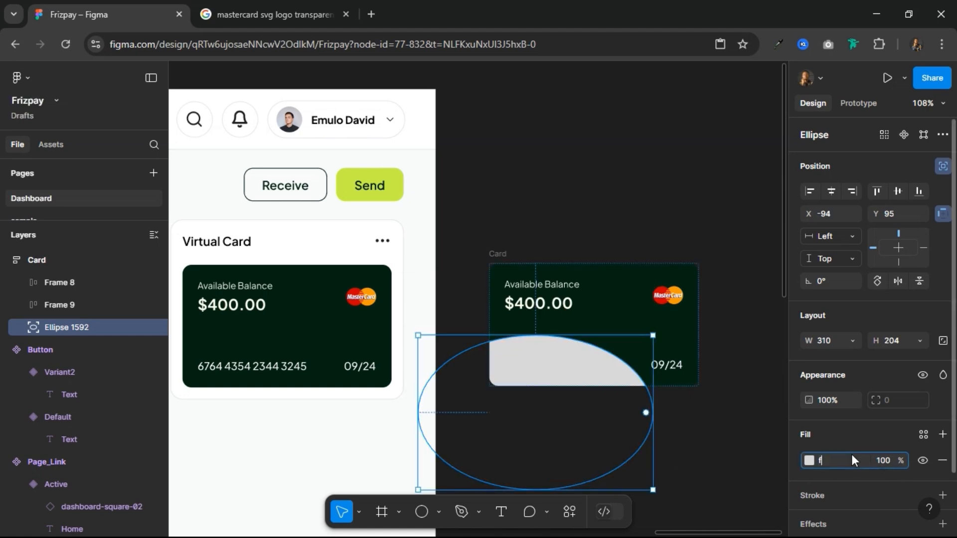
{"action": "type", "text": "f"}
{"action": "key", "text": "Return"}
{"action": "left_click", "coordinate": [893, 462]}
{"action": "type", "text": "1"}
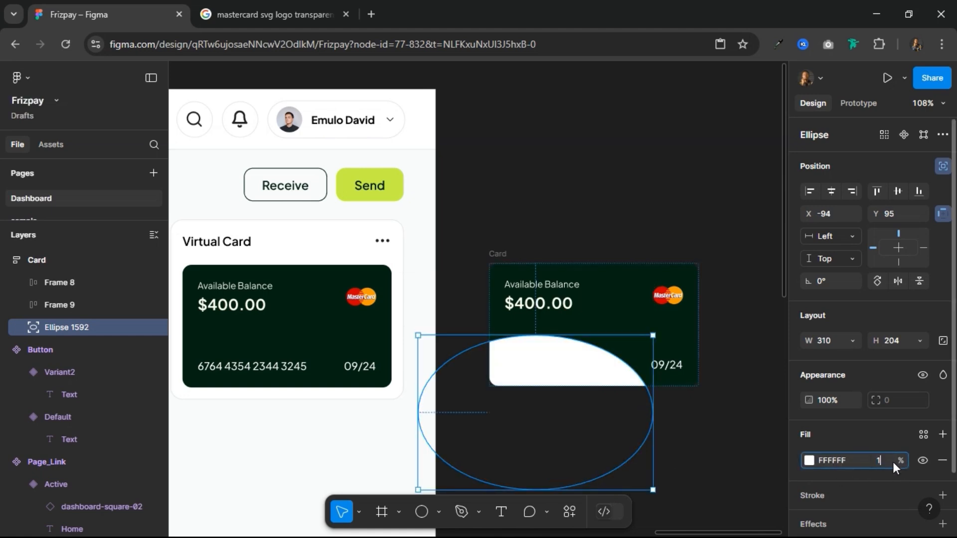
{"action": "type", "text": "2"}
{"action": "key", "text": "Return"}
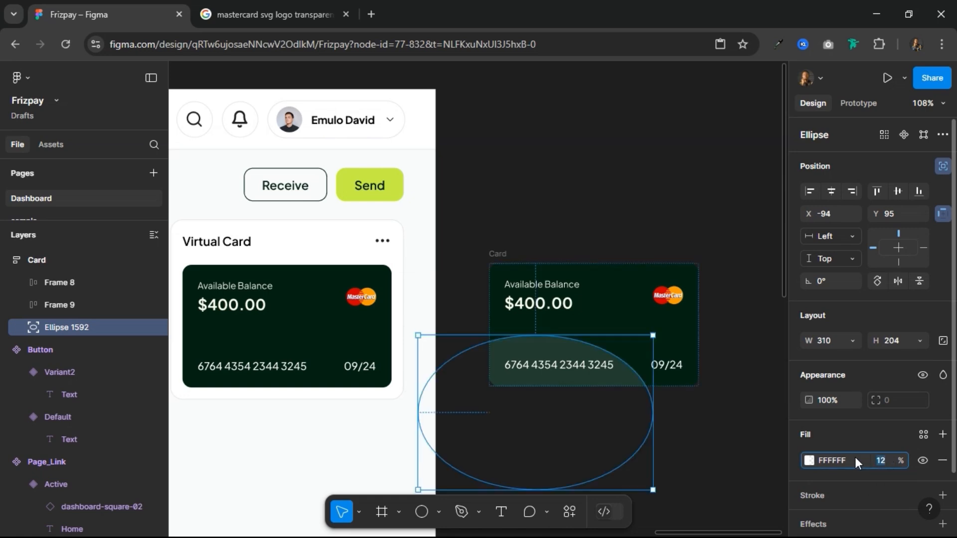
{"action": "type", "text": "4"}
{"action": "key", "text": "Return"}
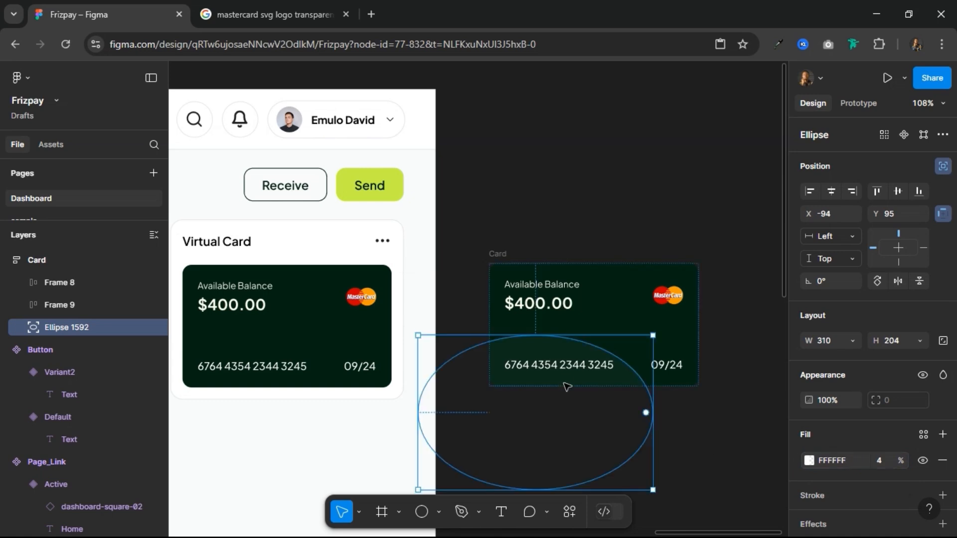
Step: Duplicate the ellipse and move the copy over the card's upper-right corner at about X 101, Y -144
{"action": "key", "text": "ctrl+d"}
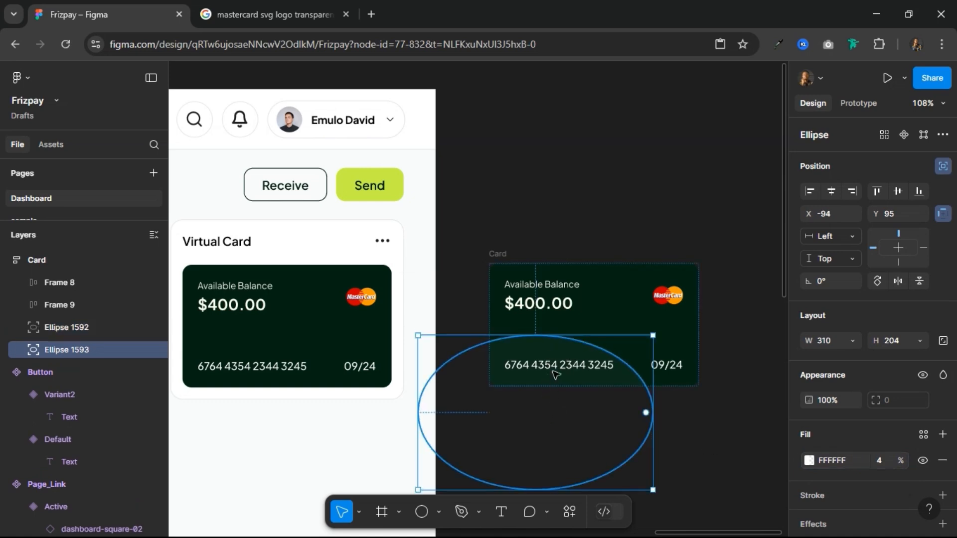
{"action": "left_click_drag", "start_coordinate": [550, 355], "coordinate": [691, 189]}
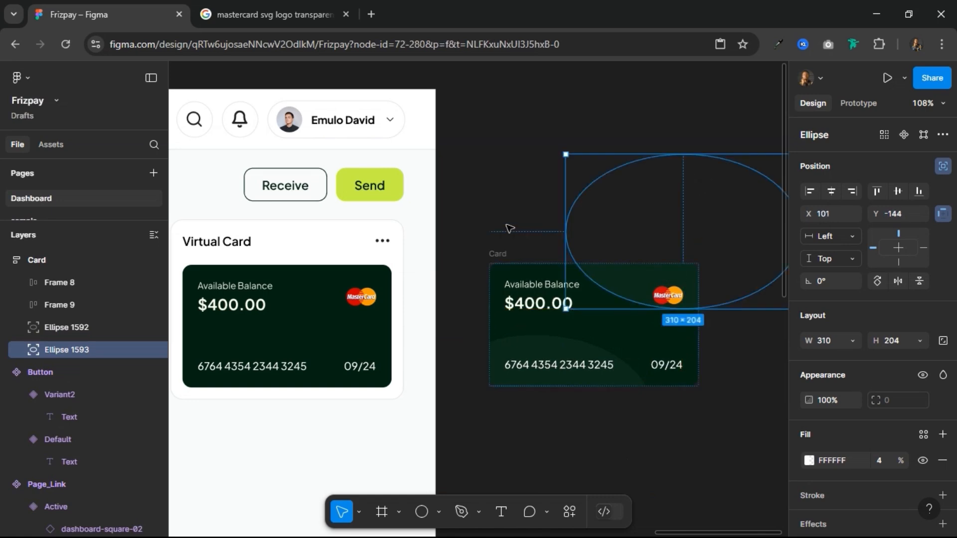
{"action": "left_click", "coordinate": [513, 228]}
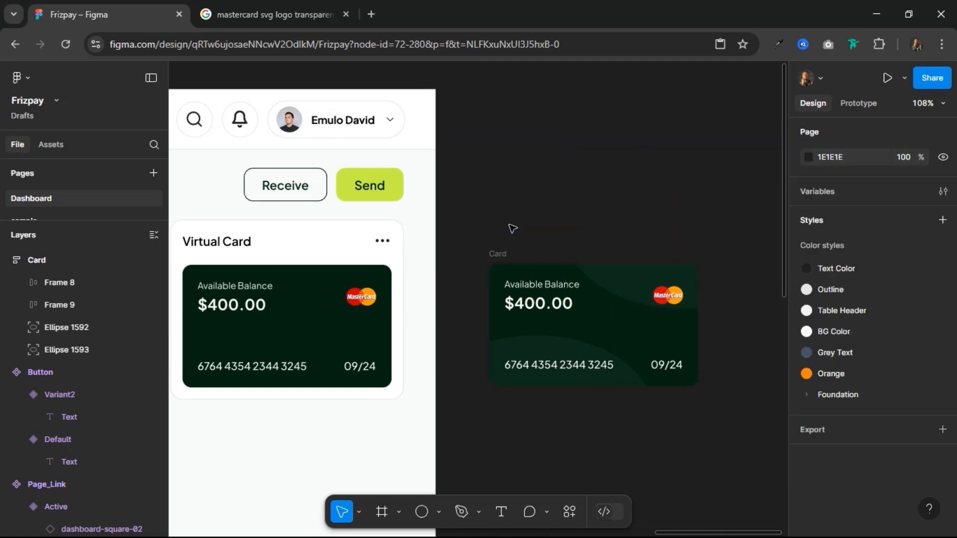
Step: Turn the card copy with the decorative ellipses into a component
{"action": "left_click", "coordinate": [511, 249]}
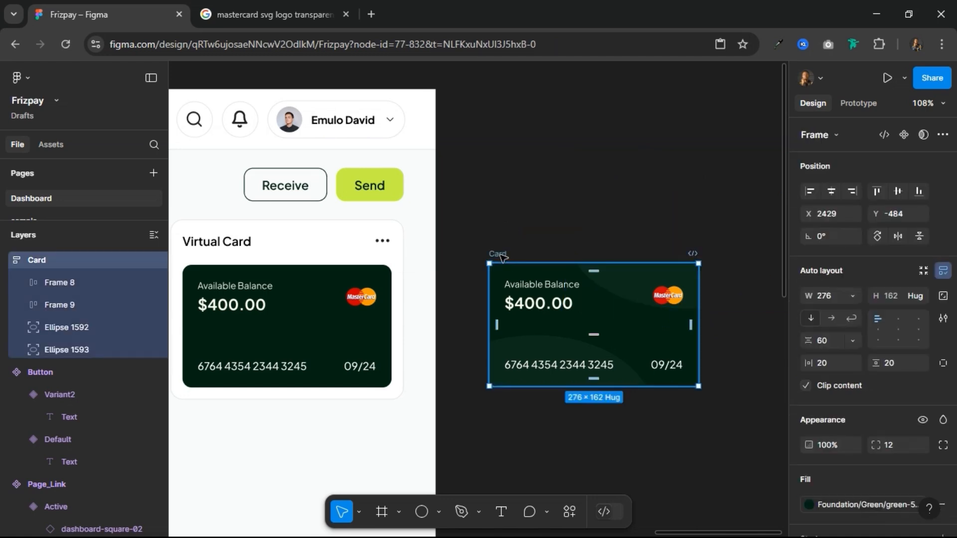
{"action": "left_click", "coordinate": [577, 194]}
{"action": "scroll", "coordinate": [584, 204], "scroll_direction": "down", "scroll_amount": 4}
{"action": "scroll", "coordinate": [583, 204], "scroll_direction": "up", "scroll_amount": 2}
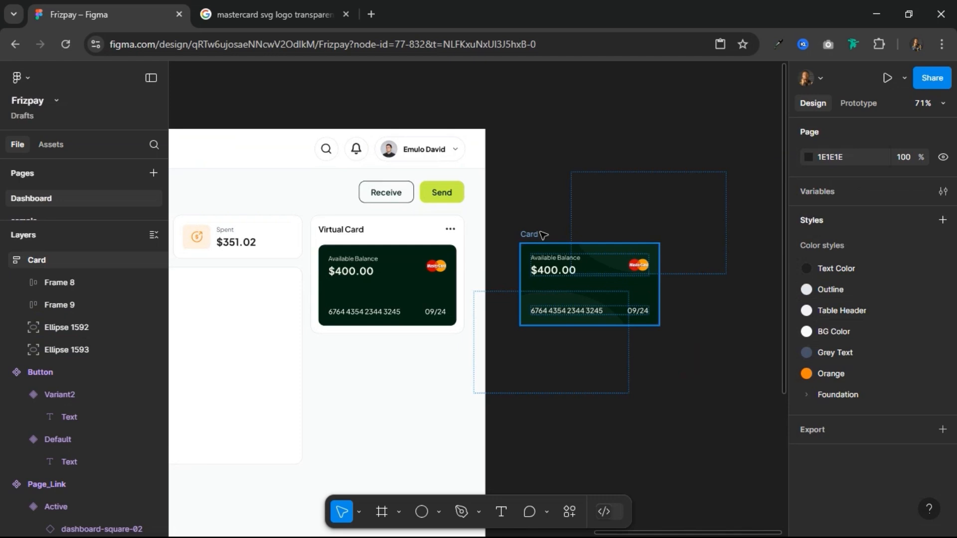
{"action": "left_click", "coordinate": [543, 235]}
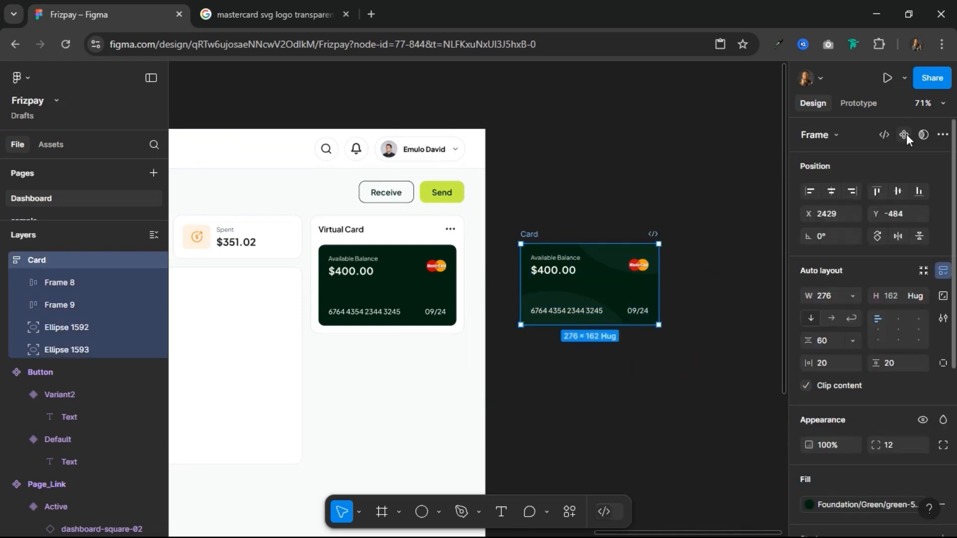
{"action": "key", "text": "ctrl+alt+k"}
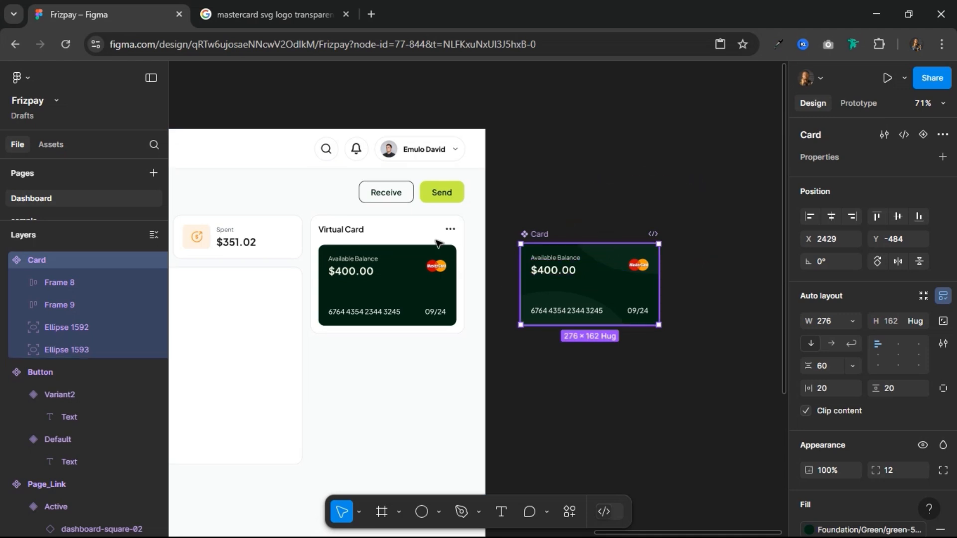
Step: Replace the plain card in the dashboard's Virtual Card section with an instance of the Card component
{"action": "left_click", "coordinate": [361, 260]}
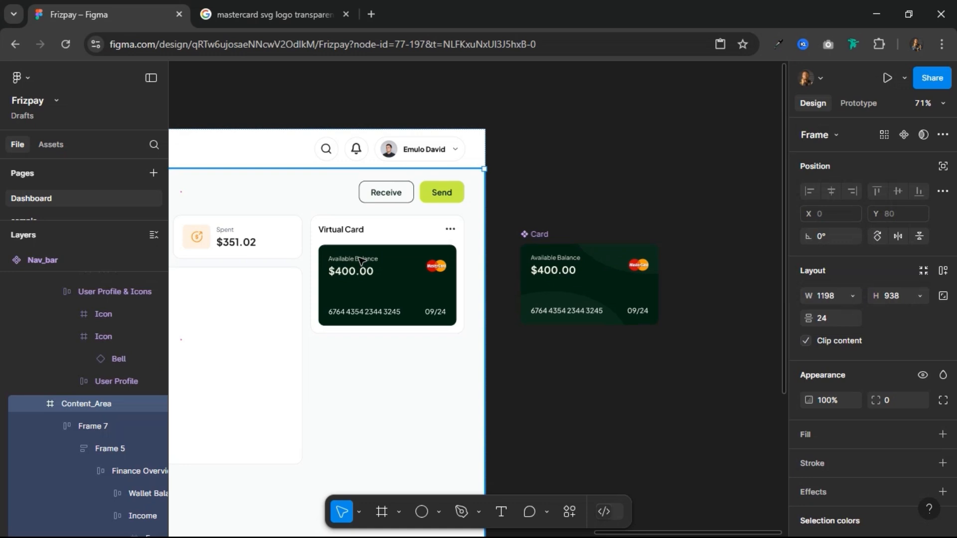
{"action": "left_click", "coordinate": [360, 260]}
{"action": "double_click", "coordinate": [388, 265]}
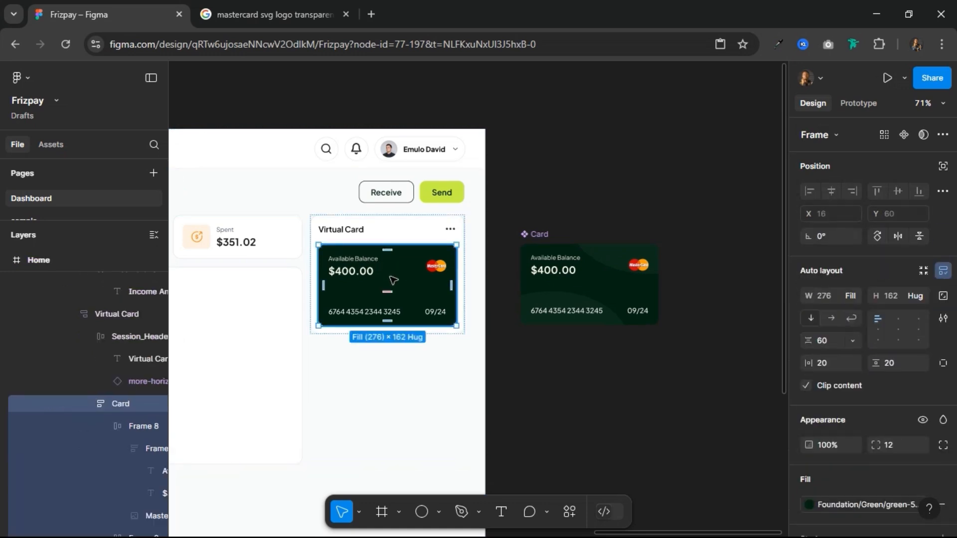
{"action": "key", "text": "ctrl+shift+r"}
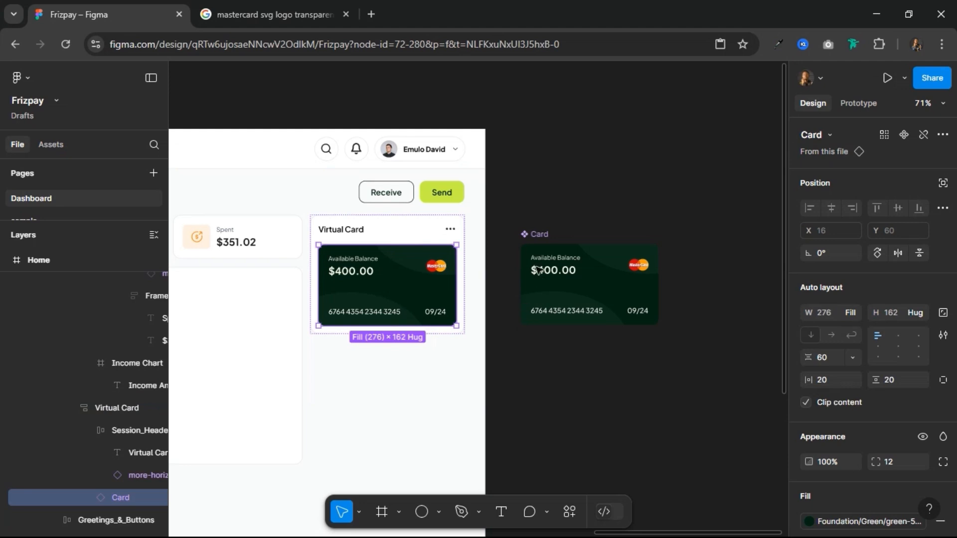
{"action": "left_click", "coordinate": [561, 225]}
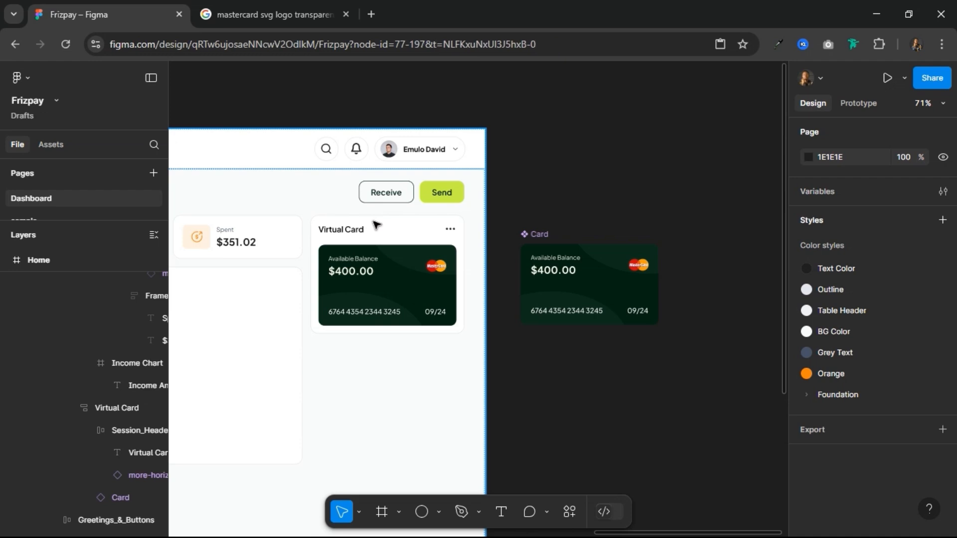
Step: Extend the Virtual Card frame downward to a height of about 445
{"action": "left_click", "coordinate": [376, 225]}
{"action": "left_click", "coordinate": [376, 225]}
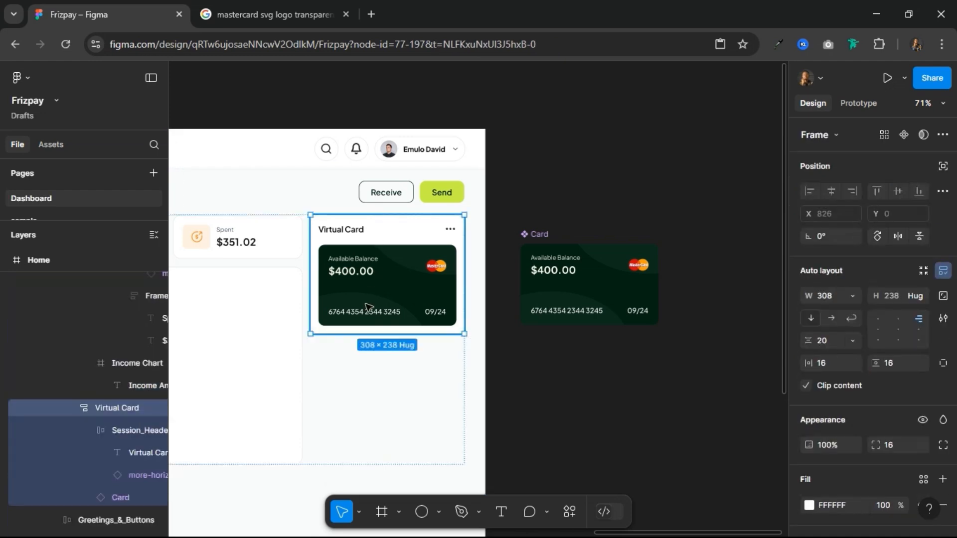
{"action": "left_click_drag", "start_coordinate": [360, 342], "coordinate": [364, 446]}
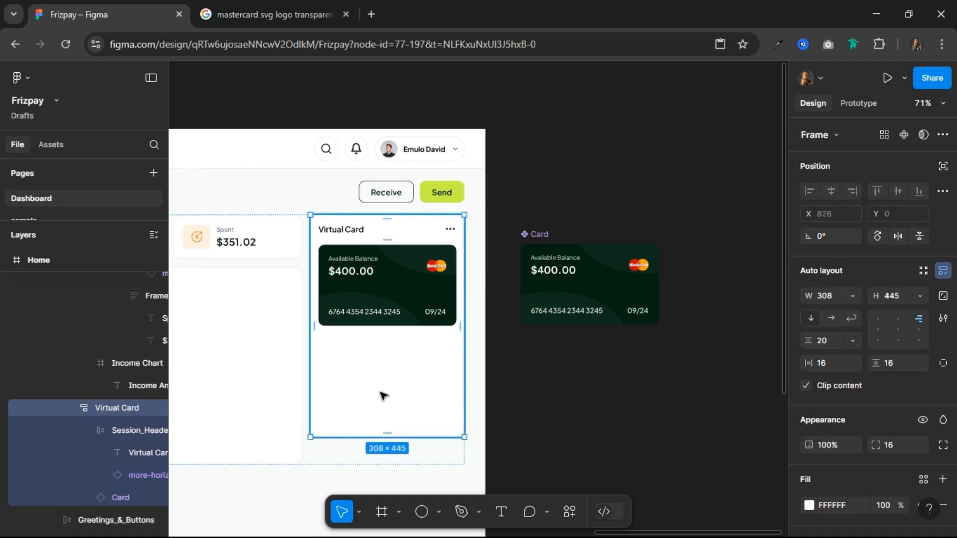
{"action": "scroll", "coordinate": [384, 387], "scroll_direction": "up", "scroll_amount": 4}
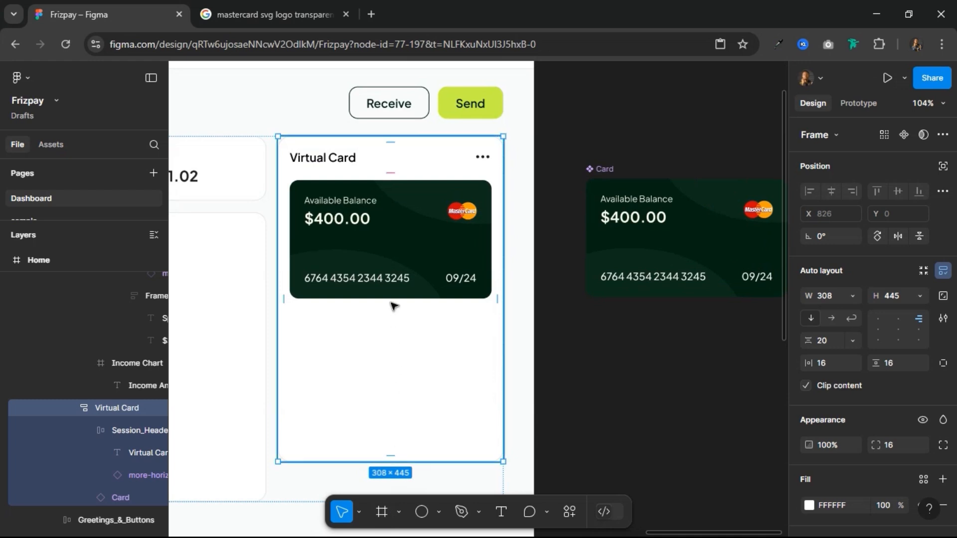
Step: Copy the header's Receive button into the Virtual Card frame below the card and set its width to fill the container
{"action": "left_click", "coordinate": [382, 98]}
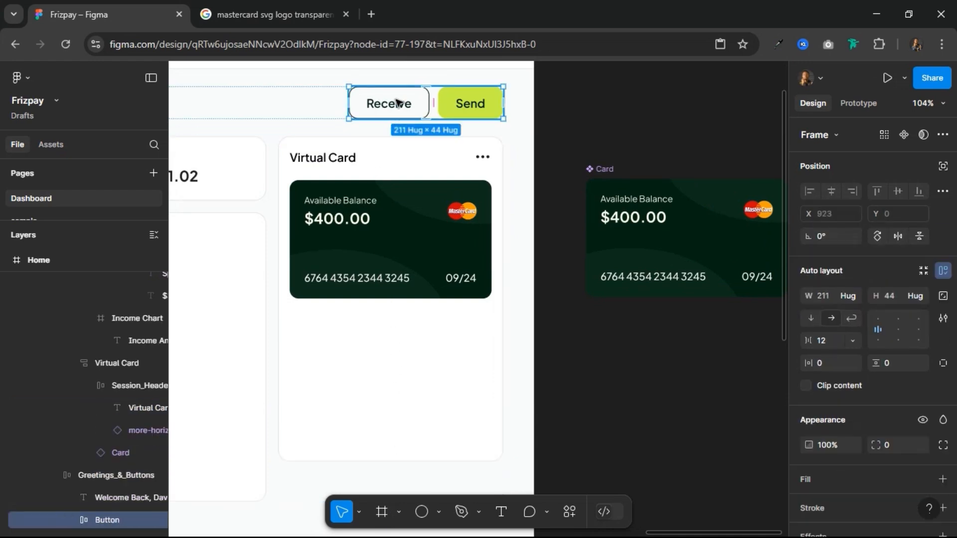
{"action": "left_click", "coordinate": [397, 102]}
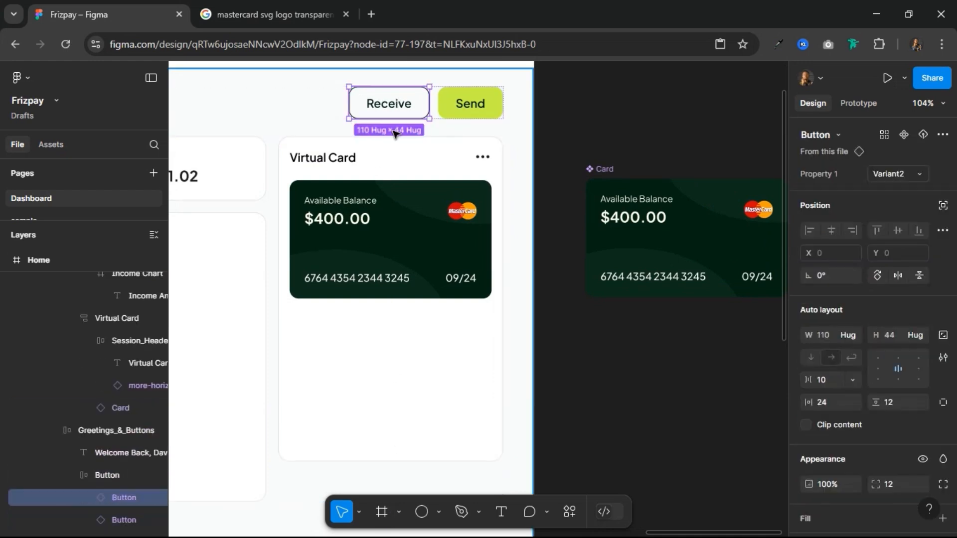
{"action": "left_click", "coordinate": [397, 377]}
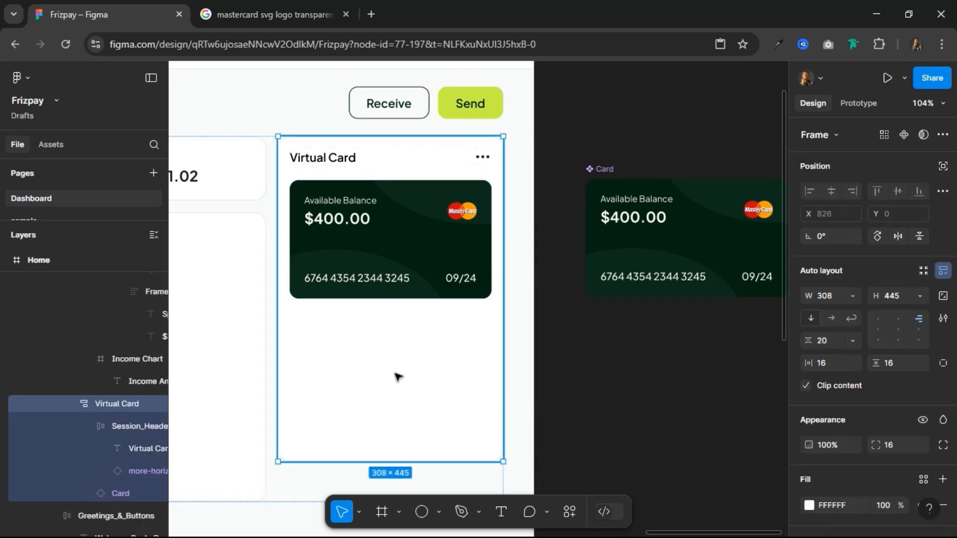
{"action": "key", "text": "ctrl+v"}
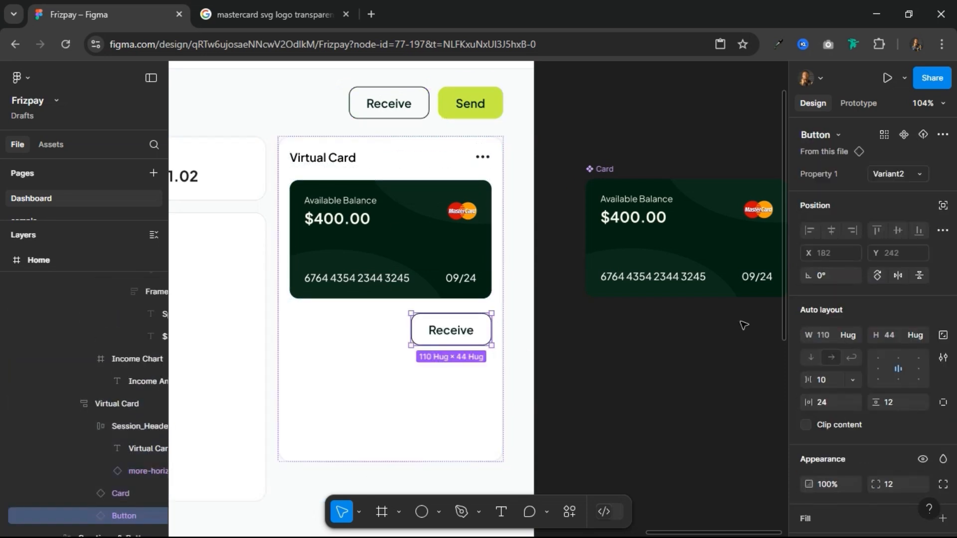
{"action": "left_click", "coordinate": [852, 331]}
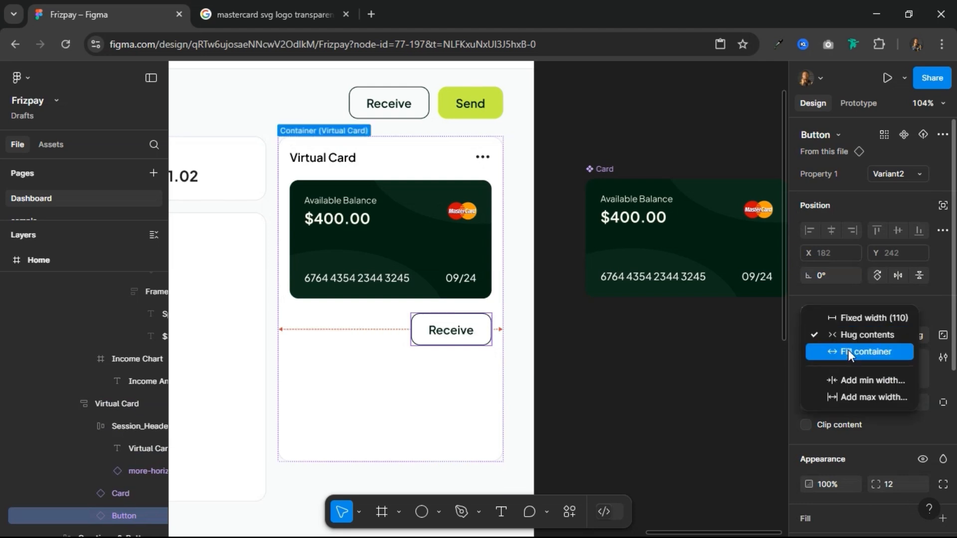
{"action": "left_click", "coordinate": [847, 351]}
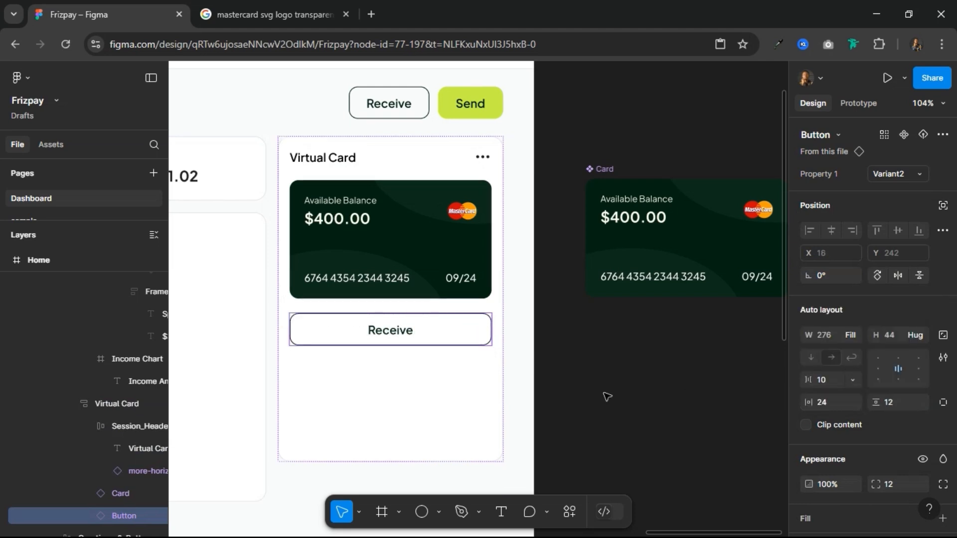
Step: Change the copied button's label to "View Card History"
{"action": "double_click", "coordinate": [396, 331]}
{"action": "type", "text": "Vi"}
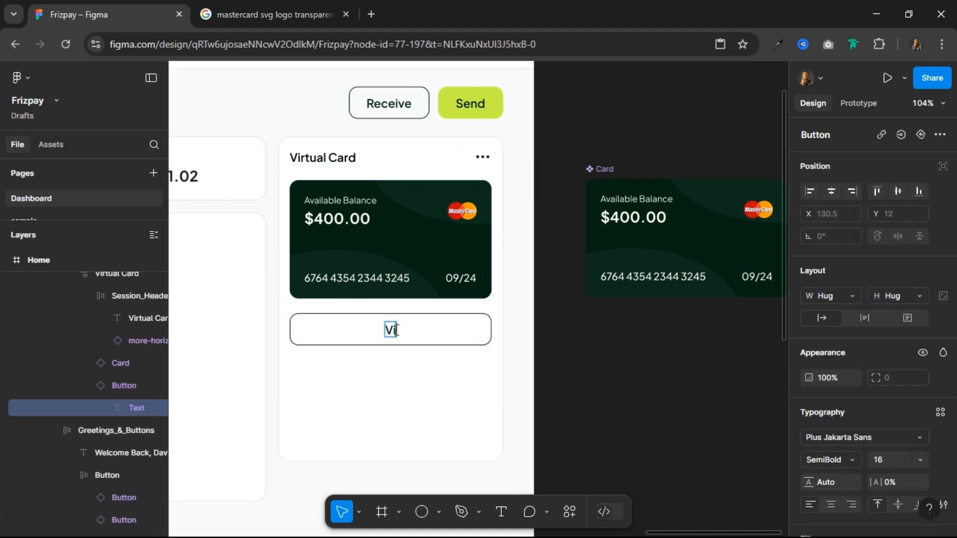
{"action": "type", "text": "ew Card History"}
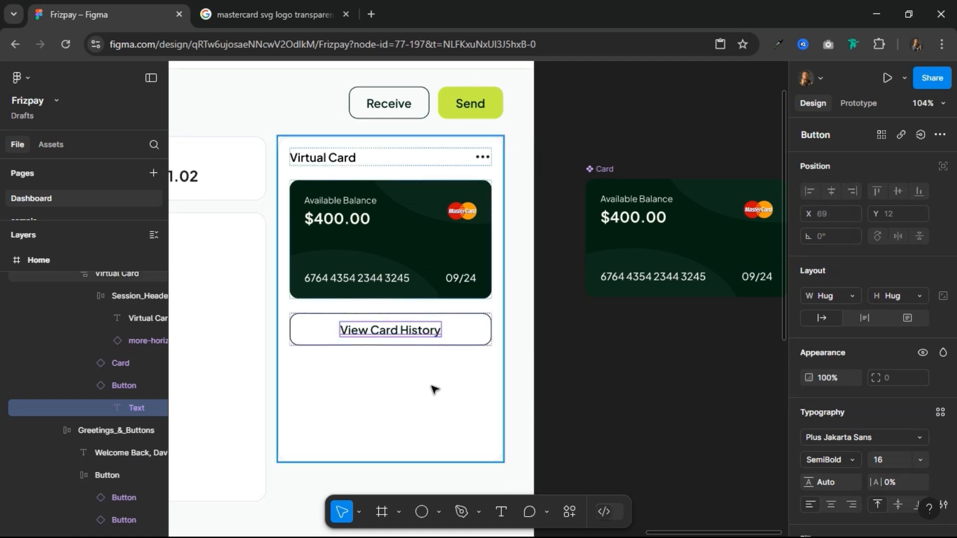
{"action": "left_click", "coordinate": [474, 355]}
Step: Apply the Outline colour style to the View Card History button's stroke
{"action": "left_click", "coordinate": [479, 339]}
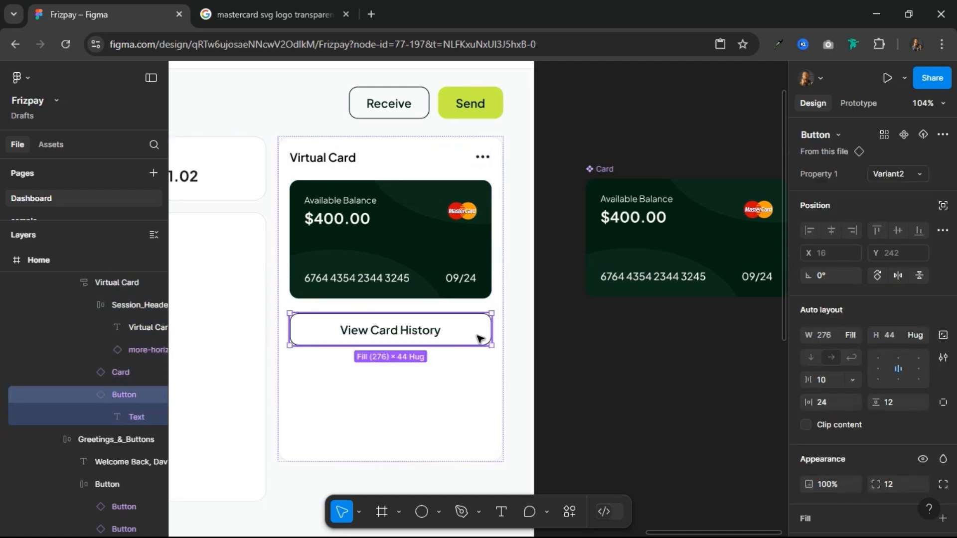
{"action": "scroll", "coordinate": [855, 453], "scroll_direction": "down", "scroll_amount": 5}
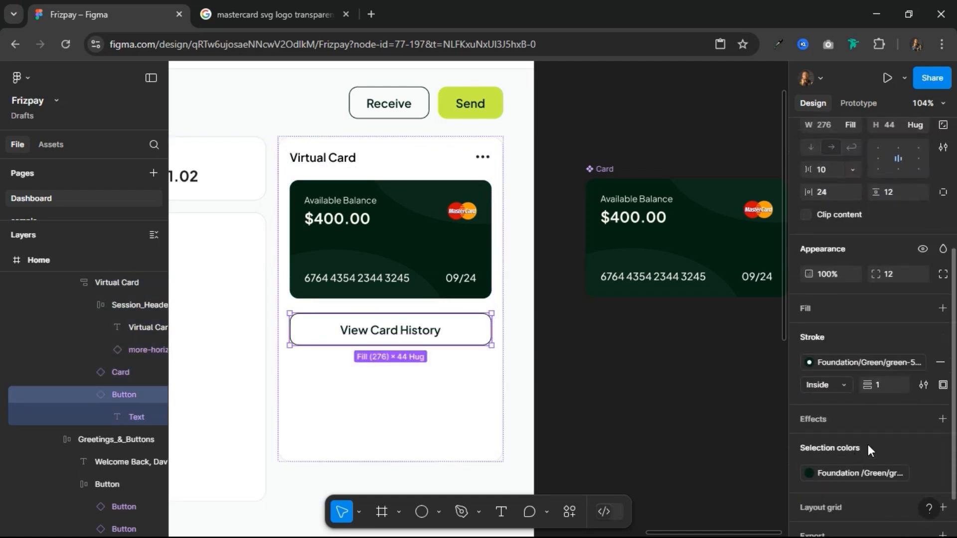
{"action": "left_click", "coordinate": [861, 362]}
{"action": "scroll", "coordinate": [682, 389], "scroll_direction": "up", "scroll_amount": 10}
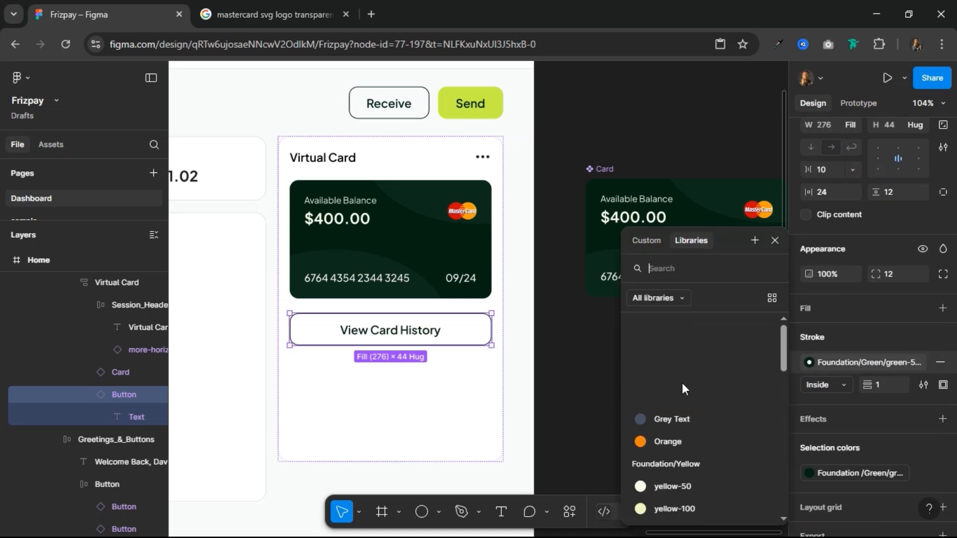
{"action": "left_click", "coordinate": [675, 351]}
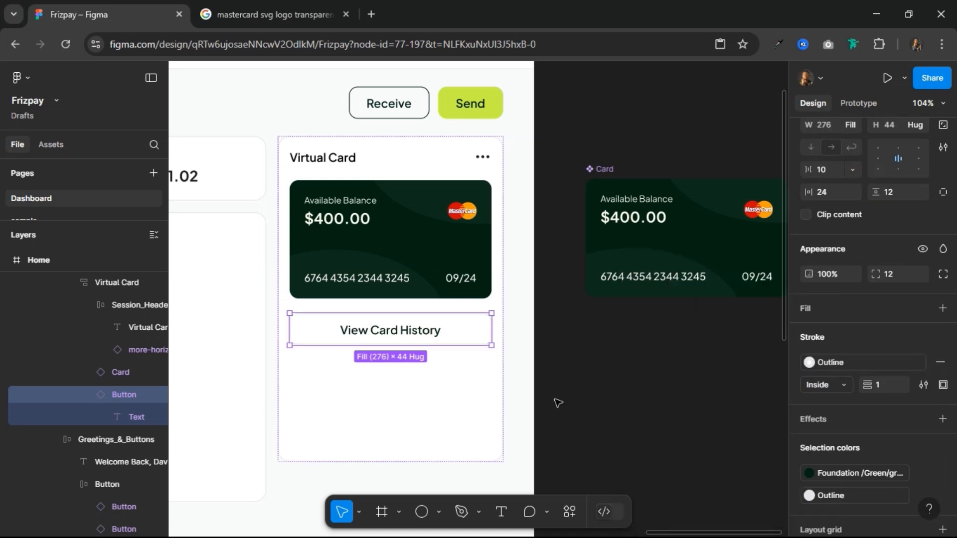
{"action": "left_click", "coordinate": [406, 397]}
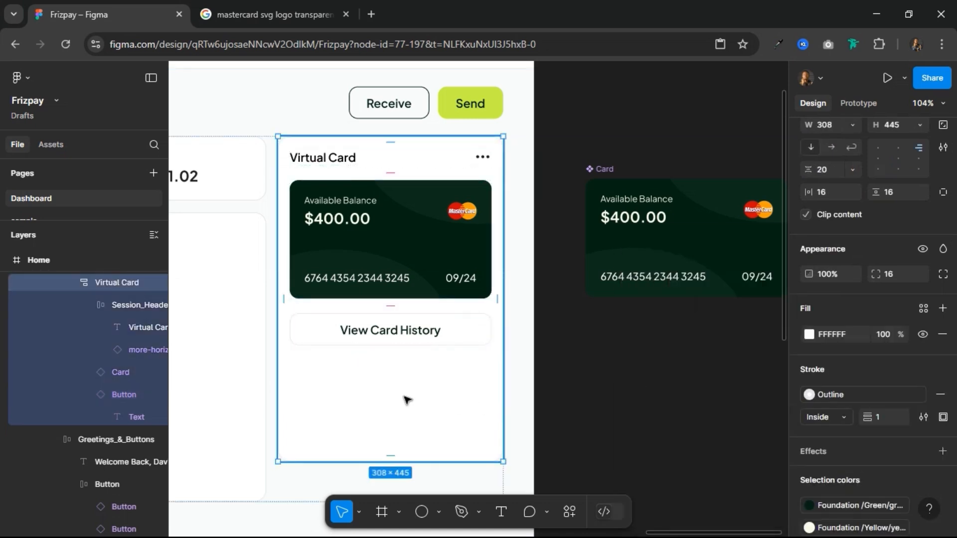
Step: Detach the View Card History button's stroke from its colour style and darken it to D4D5D8
{"action": "left_click", "coordinate": [454, 345]}
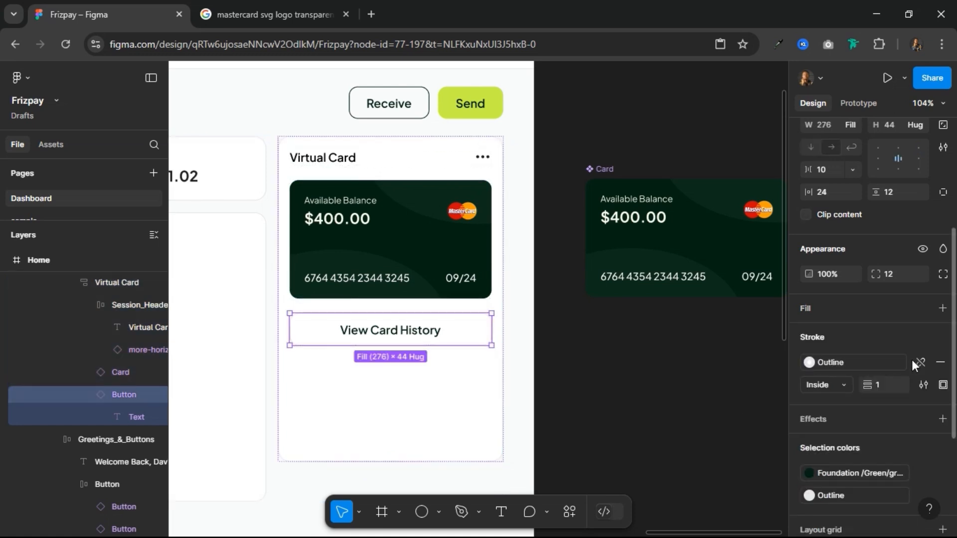
{"action": "left_click", "coordinate": [915, 361]}
{"action": "left_click", "coordinate": [811, 363]}
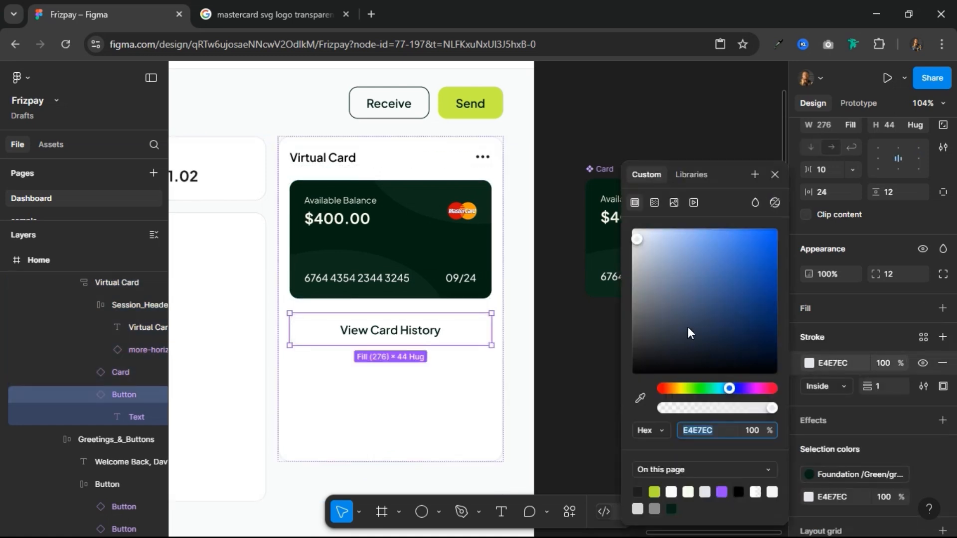
{"action": "left_click_drag", "start_coordinate": [637, 238], "coordinate": [635, 256]}
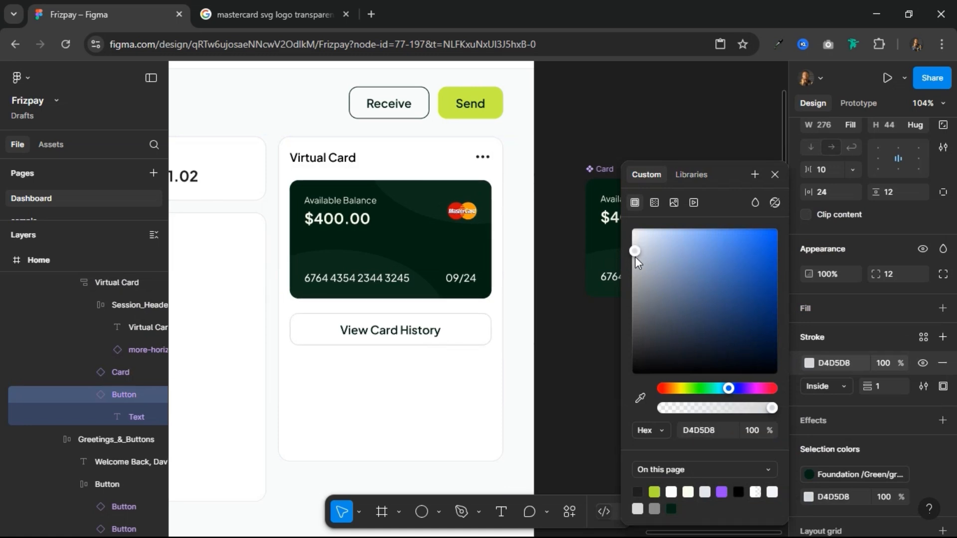
{"action": "left_click", "coordinate": [774, 174]}
{"action": "left_click", "coordinate": [460, 424]}
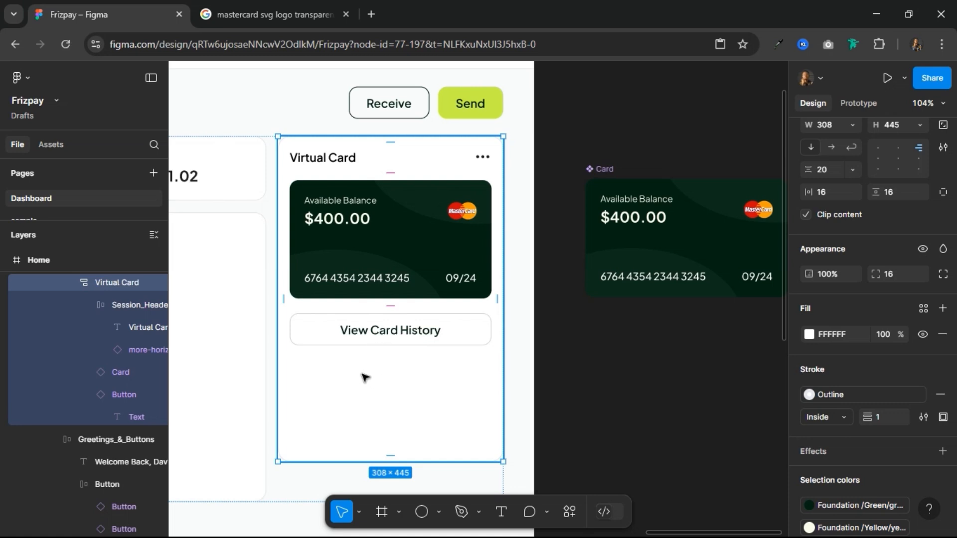
Step: Add a 72 × 72 frame inside the Virtual Card frame, below the View Card History button
{"action": "left_click", "coordinate": [382, 512]}
{"action": "left_click", "coordinate": [349, 405]}
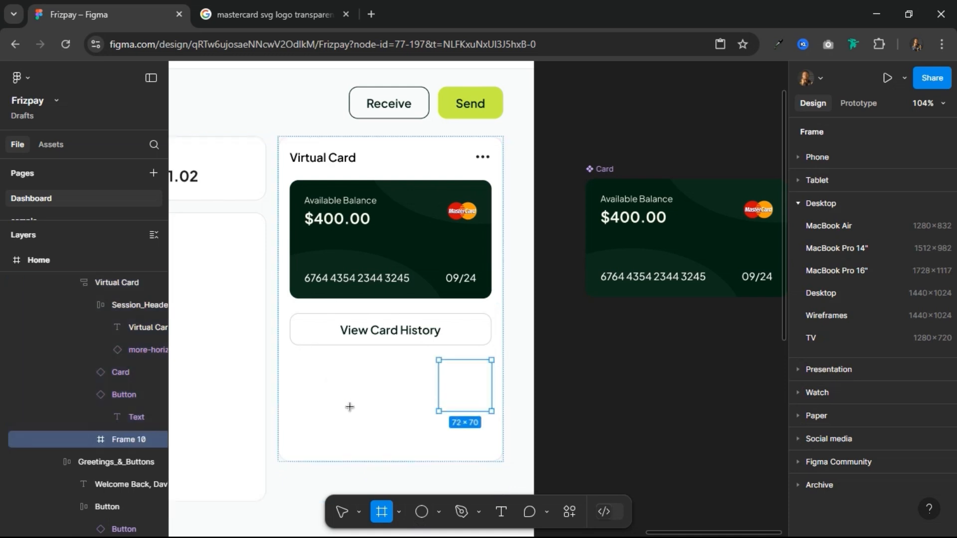
{"action": "key", "text": "v"}
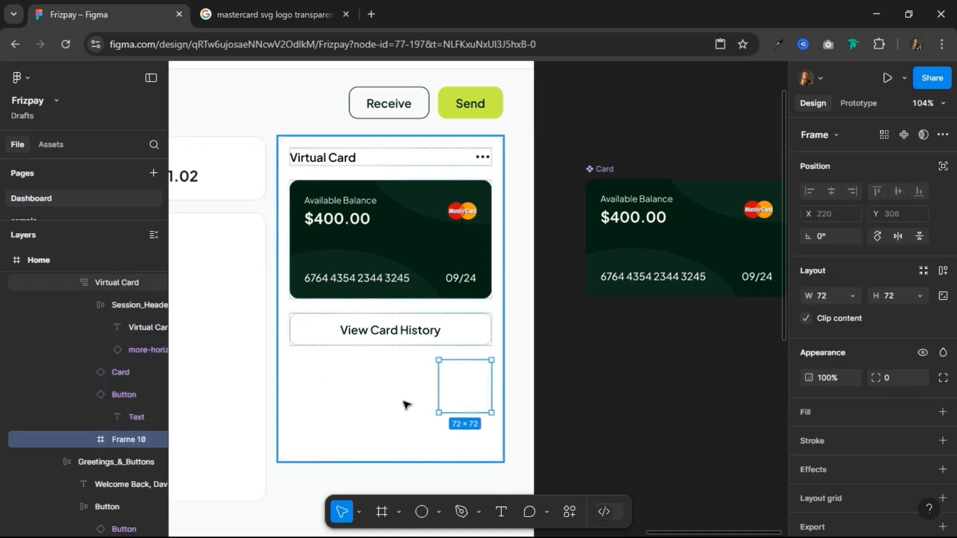
Step: Draw a nested frame of about 41 × 34 inside the upper part of the 72 × 72 frame
{"action": "scroll", "coordinate": [489, 371], "scroll_direction": "up", "scroll_amount": 4}
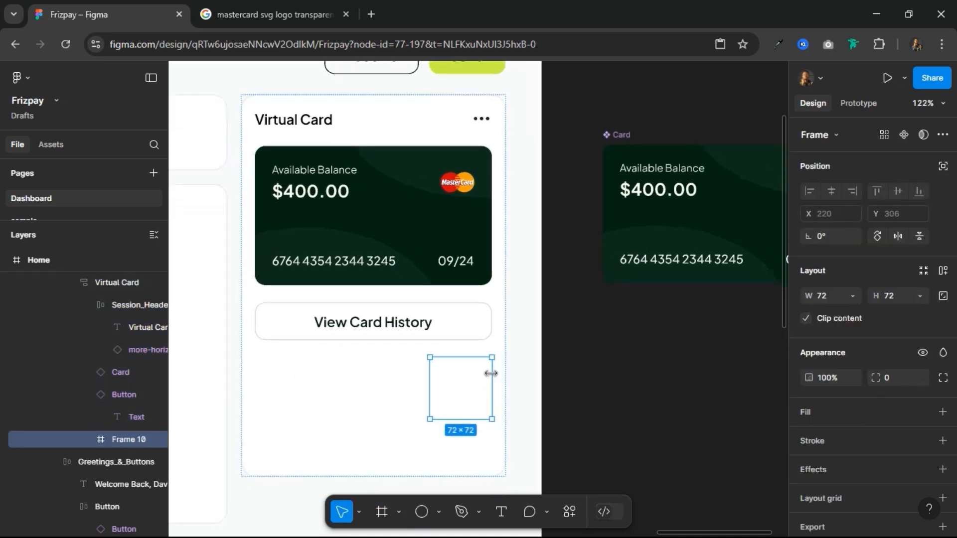
{"action": "scroll", "coordinate": [490, 421], "scroll_direction": "up", "scroll_amount": 6}
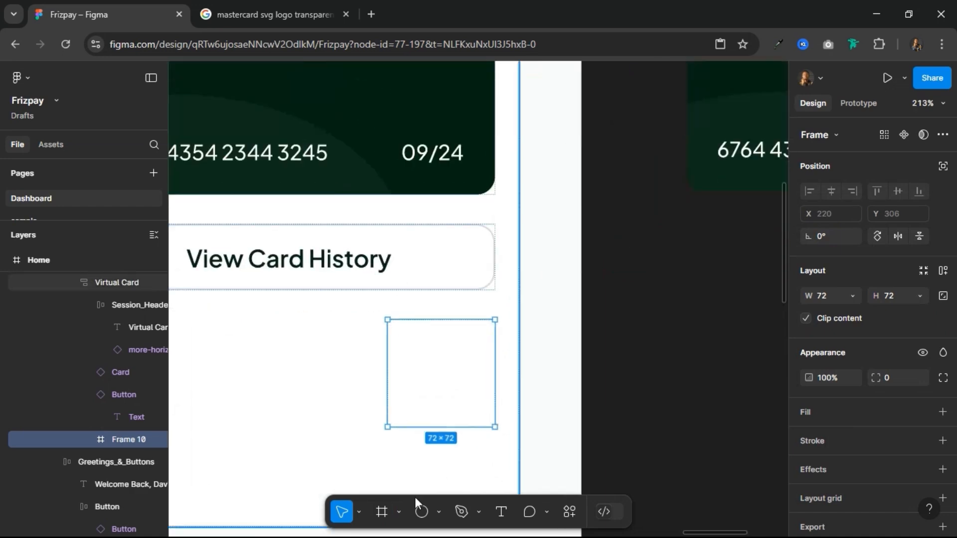
{"action": "left_click", "coordinate": [382, 512]}
{"action": "left_click_drag", "start_coordinate": [413, 333], "coordinate": [474, 383]}
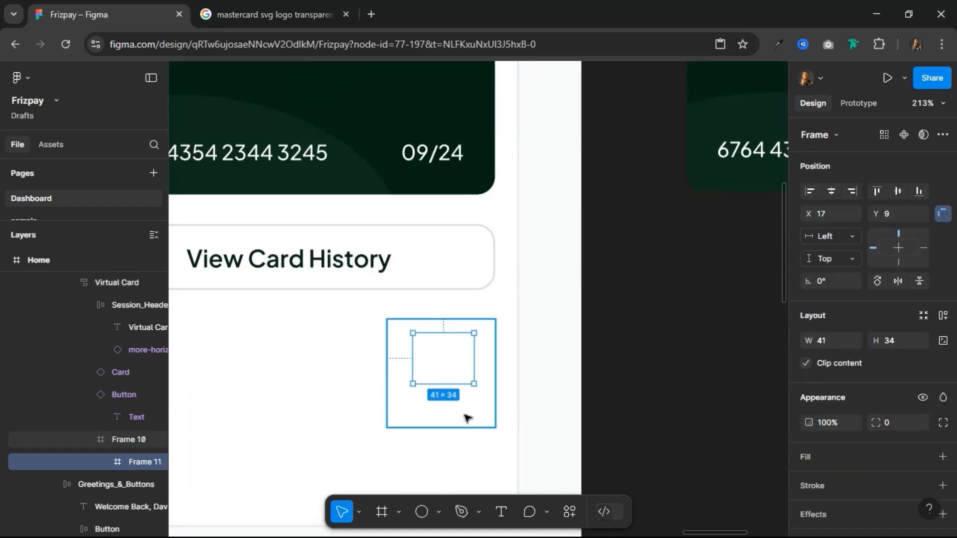
Step: Fill the outer 72 × 72 frame with the purple page colour 9747FF
{"action": "left_click", "coordinate": [468, 417]}
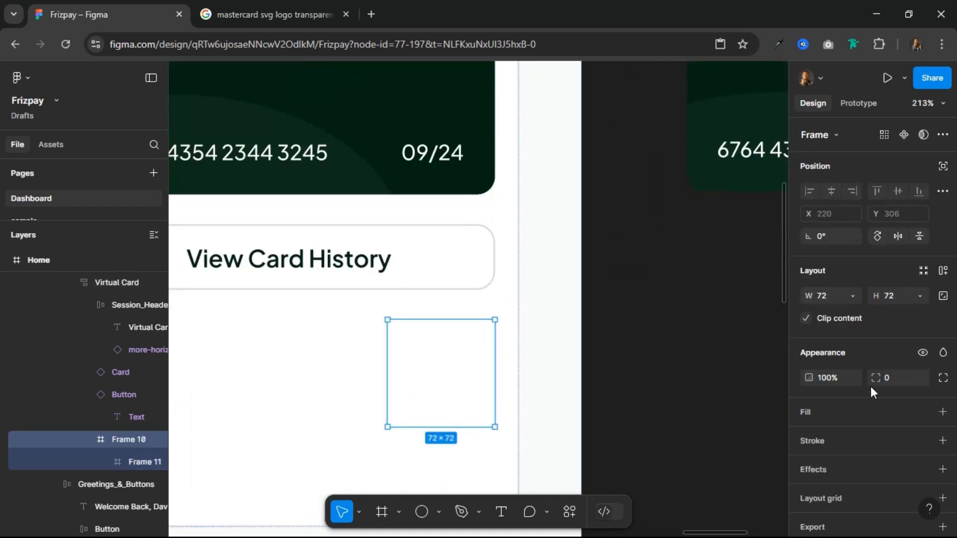
{"action": "left_click", "coordinate": [857, 423]}
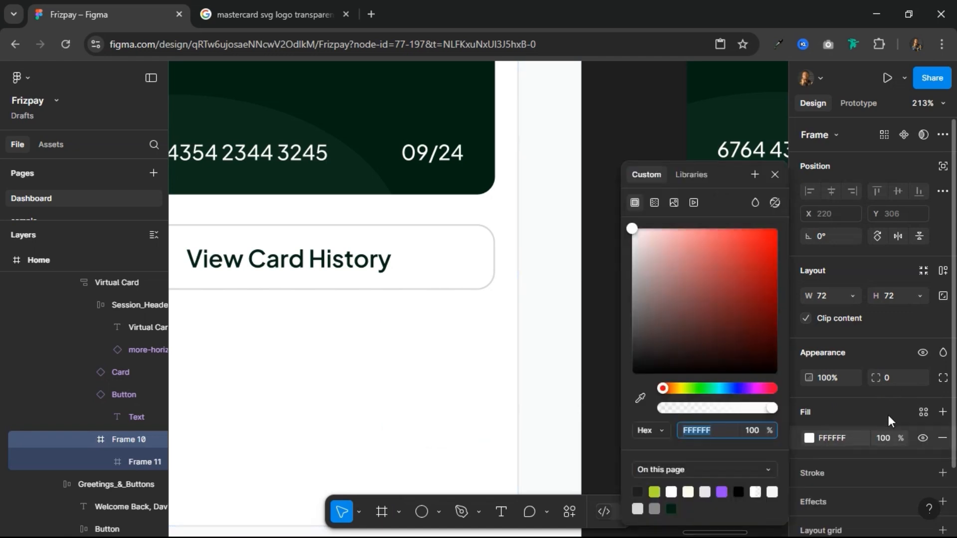
{"action": "left_click", "coordinate": [721, 492]}
{"action": "left_click", "coordinate": [775, 174]}
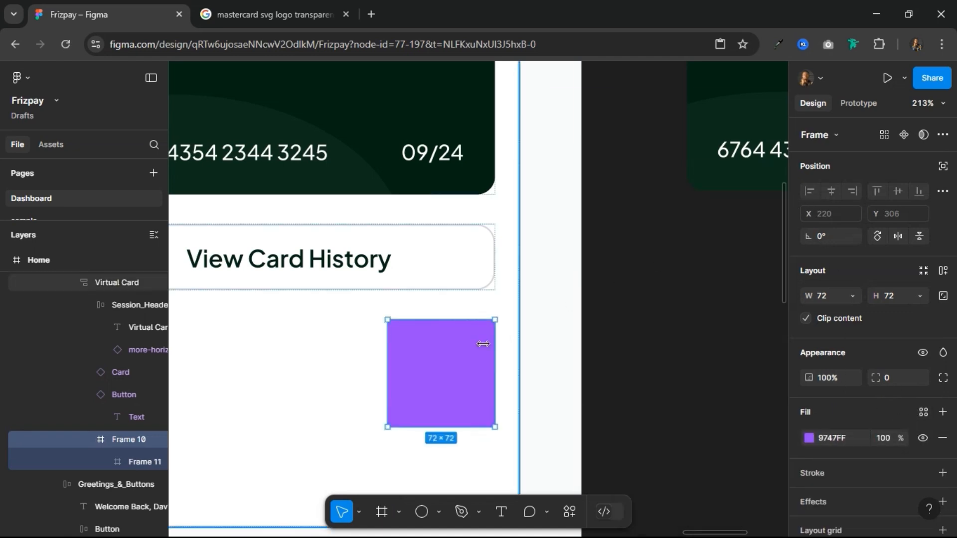
Step: Make the inner frame square at 41 × 41, lock its aspect ratio and resize it to 40 × 40
{"action": "left_click", "coordinate": [435, 359]}
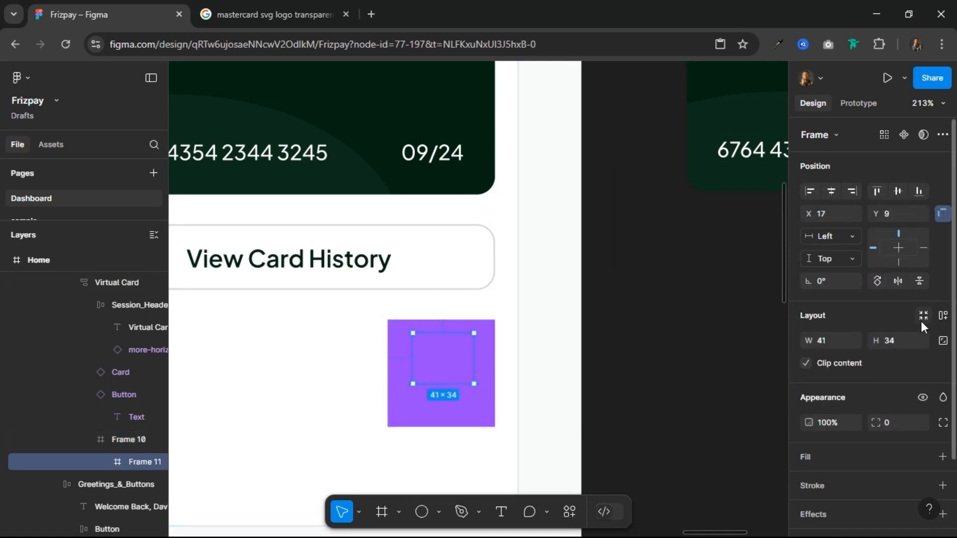
{"action": "type", "text": "41"}
{"action": "key", "text": "Return"}
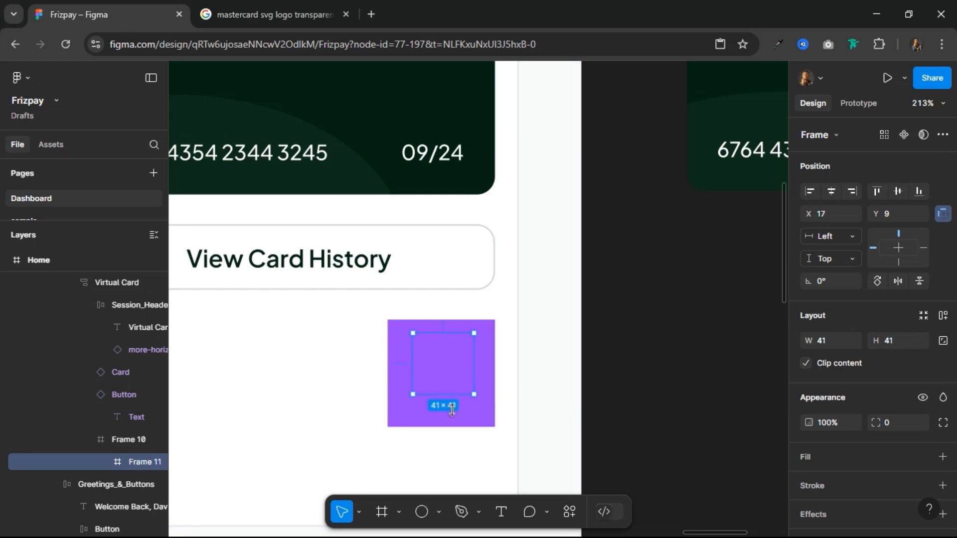
{"action": "left_click", "coordinate": [946, 343]}
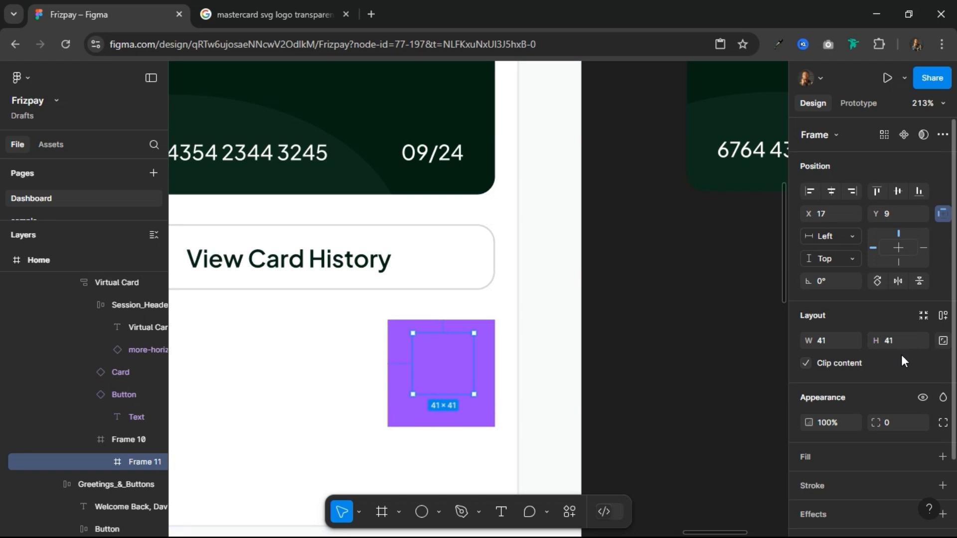
{"action": "left_click", "coordinate": [903, 348]}
{"action": "type", "text": "40"}
{"action": "key", "text": "Return"}
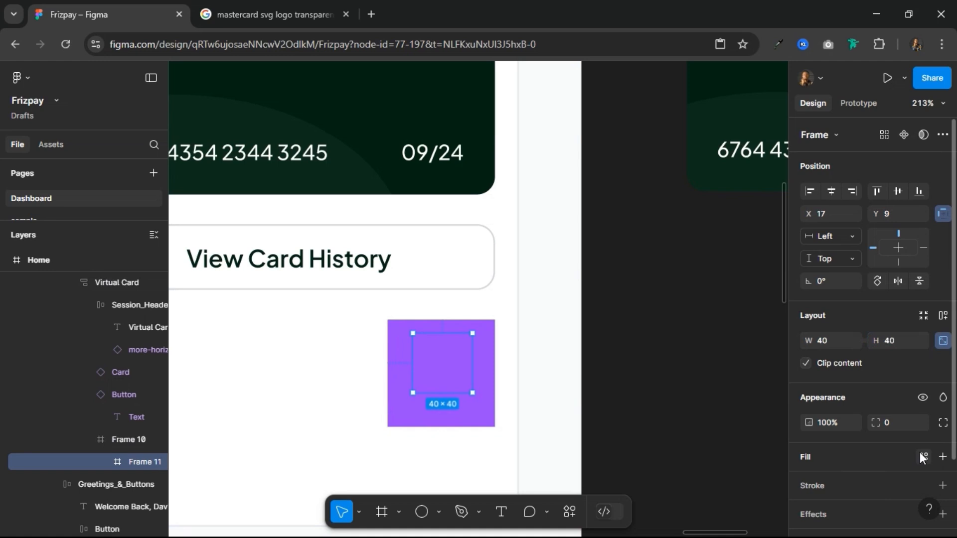
Step: Give the inner frame the BG Color fill style and a corner radius of 8
{"action": "left_click", "coordinate": [923, 457]}
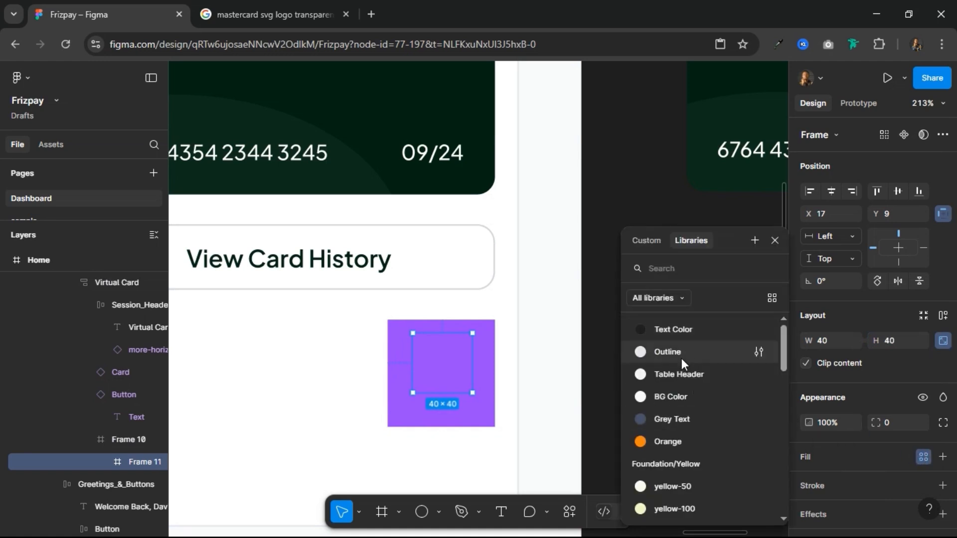
{"action": "left_click", "coordinate": [675, 398]}
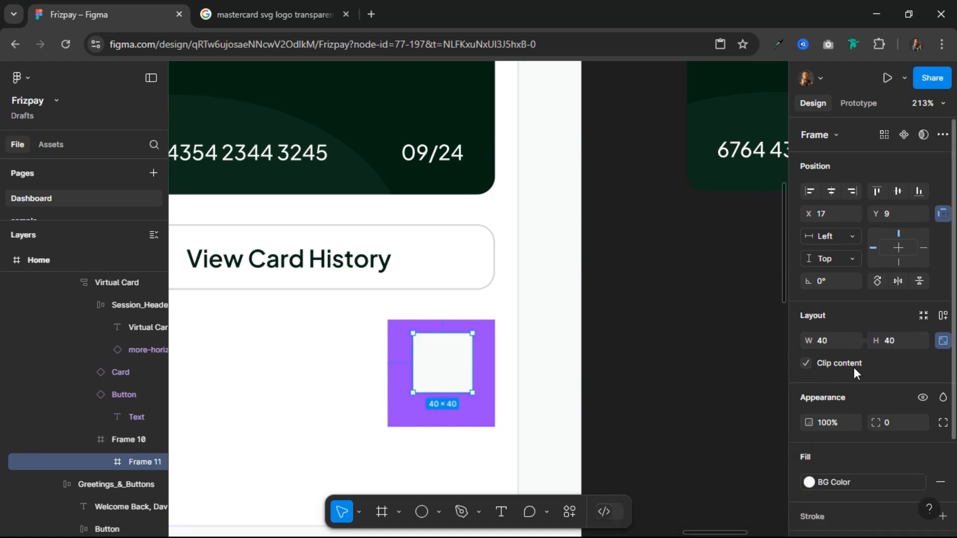
{"action": "type", "text": "8"}
{"action": "key", "text": "Return"}
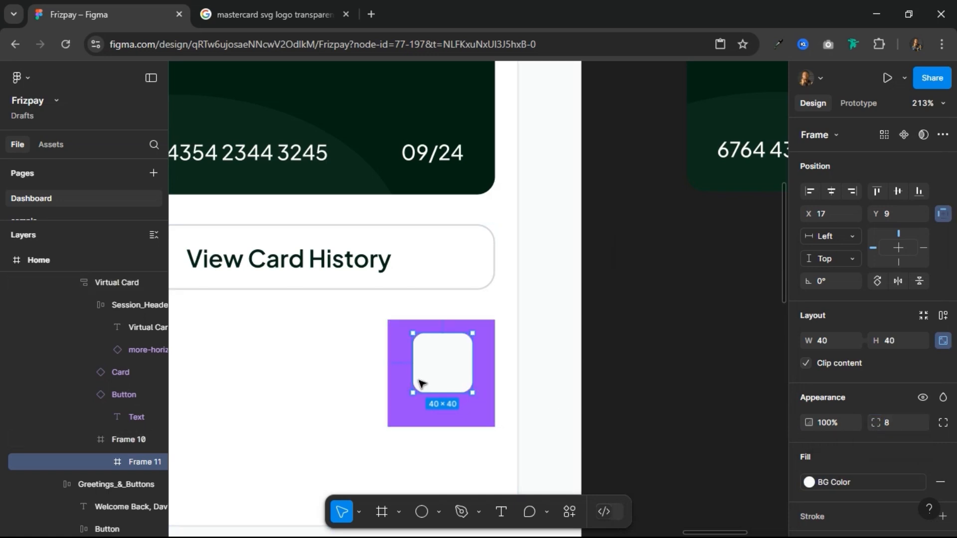
Step: Rename the purple 72 × 72 frame's layer as "Button" and select the frame nested inside it
{"action": "left_click", "coordinate": [386, 339]}
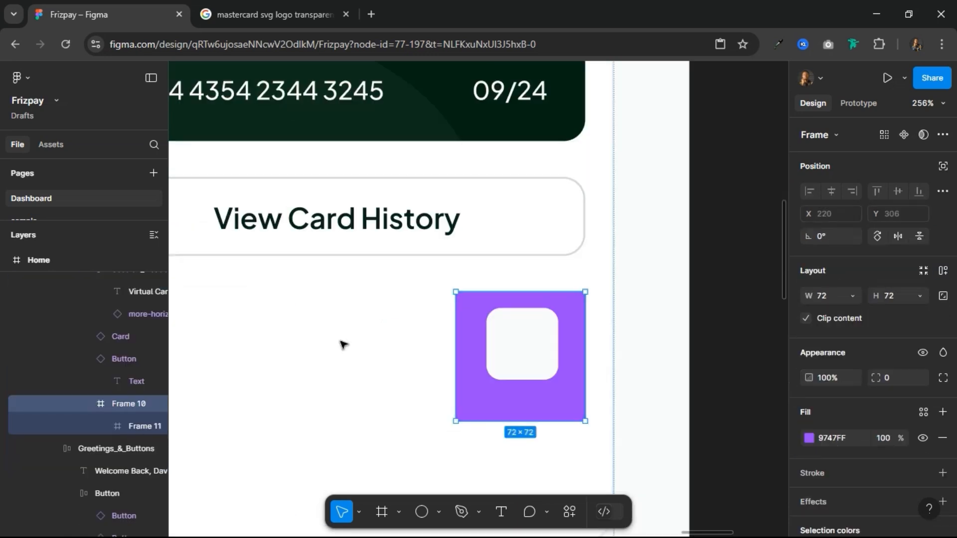
{"action": "left_click", "coordinate": [139, 405]}
{"action": "left_click", "coordinate": [140, 404]}
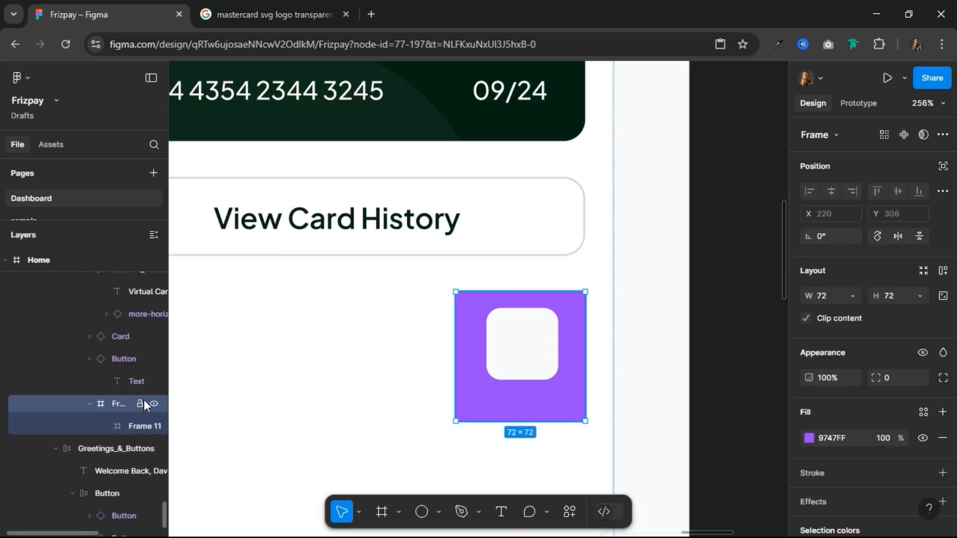
{"action": "double_click", "coordinate": [124, 405]}
{"action": "key", "text": "Return"}
{"action": "left_click", "coordinate": [121, 426]}
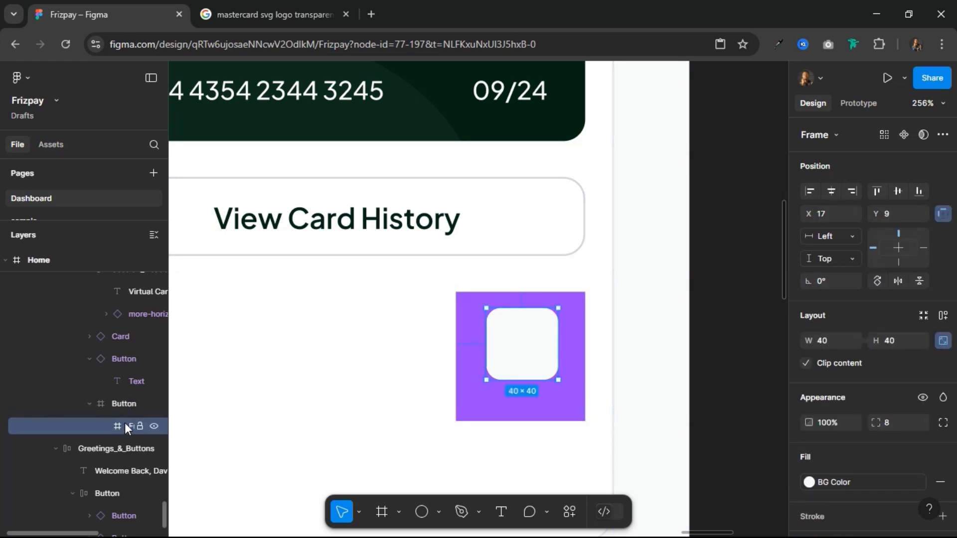
Step: Rename the 40 × 40 frame nested inside the purple Button frame as "Icon"
{"action": "double_click", "coordinate": [127, 426]}
{"action": "type", "text": "Icon"}
{"action": "key", "text": "Return"}
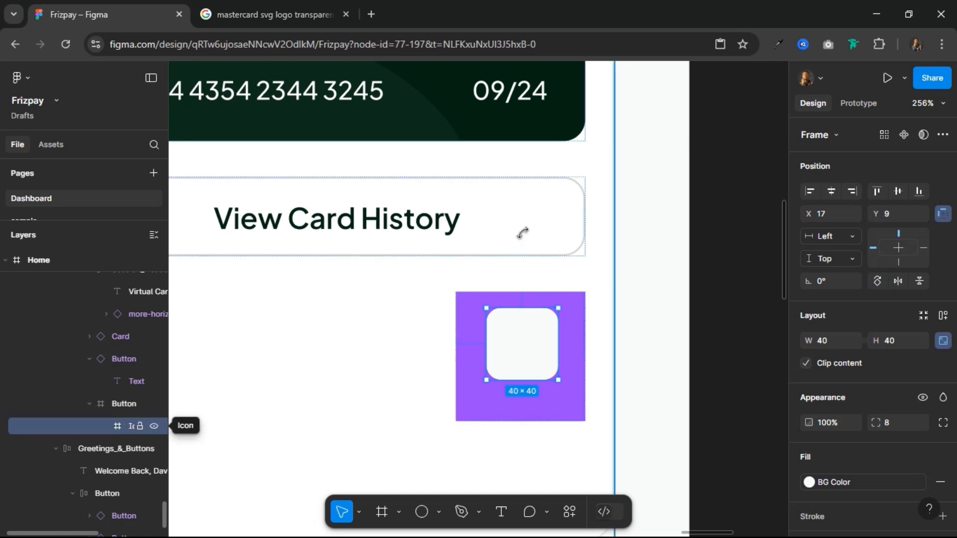
Step: Copy the three-dot icon from the Virtual Card header into the Icon frame and centre it horizontally and vertically
{"action": "scroll", "coordinate": [515, 284], "scroll_direction": "down", "scroll_amount": 10}
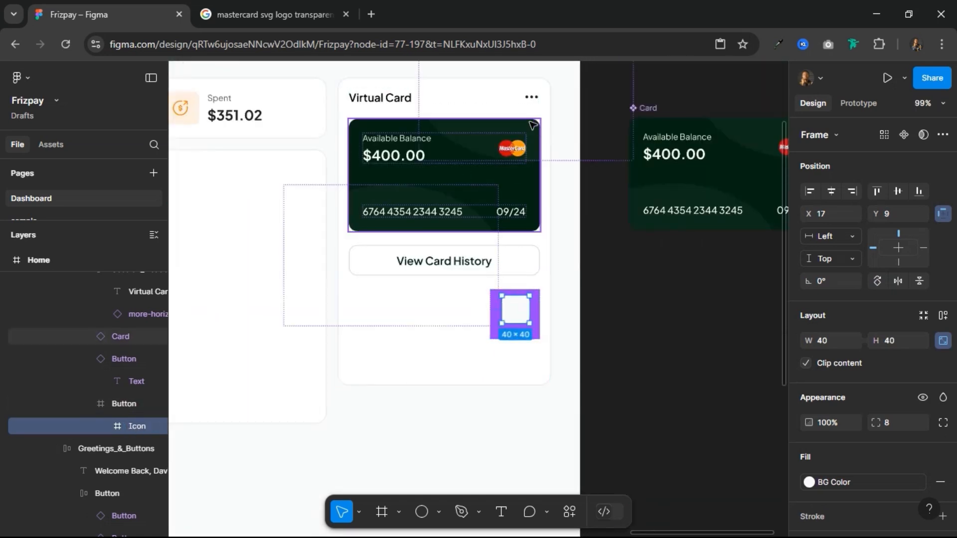
{"action": "left_click", "coordinate": [530, 96]}
{"action": "left_click", "coordinate": [529, 100]}
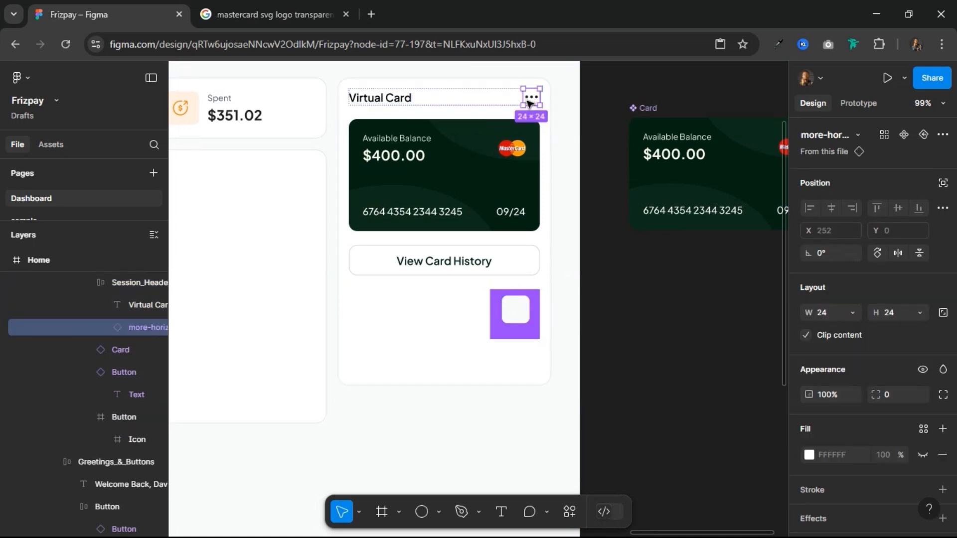
{"action": "left_click", "coordinate": [517, 310]}
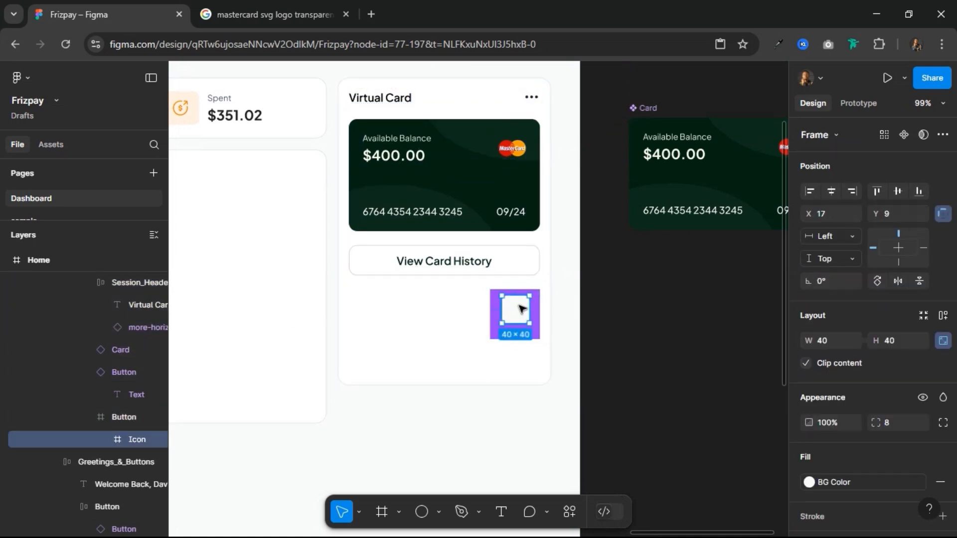
{"action": "key", "text": "ctrl+v"}
{"action": "scroll", "coordinate": [551, 320], "scroll_direction": "up", "scroll_amount": 5}
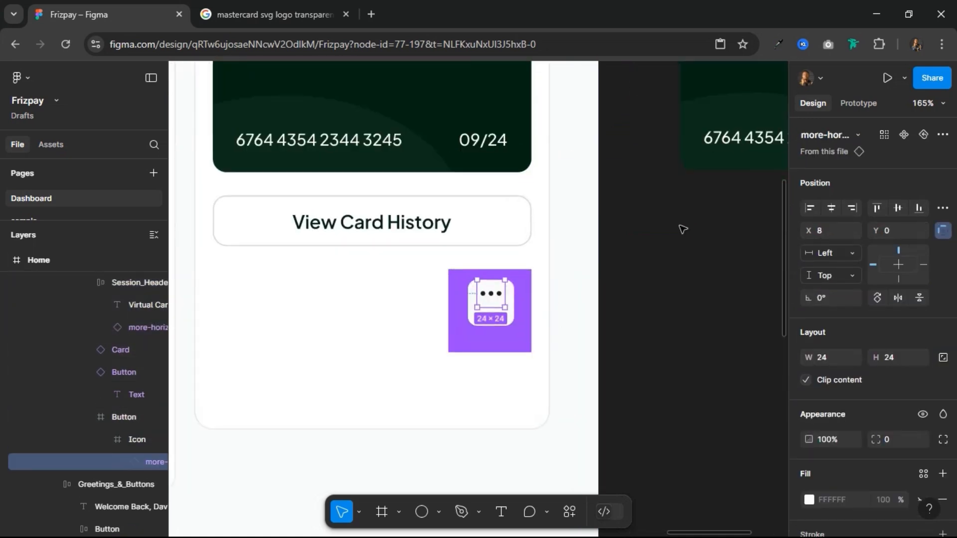
{"action": "left_click", "coordinate": [830, 208]}
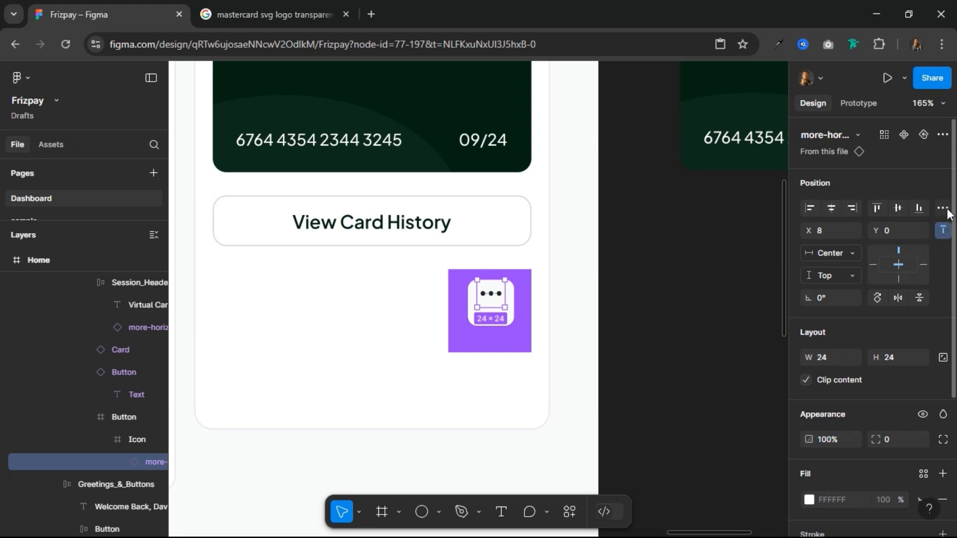
{"action": "left_click", "coordinate": [895, 209]}
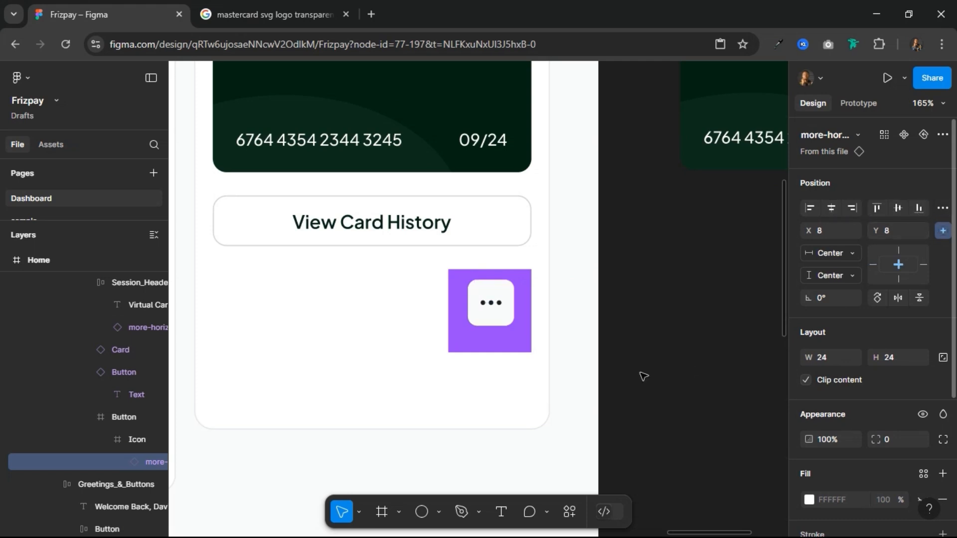
Step: Remove the purple fill from the 72 × 72 Button frame and apply auto layout to it
{"action": "left_click", "coordinate": [454, 302]}
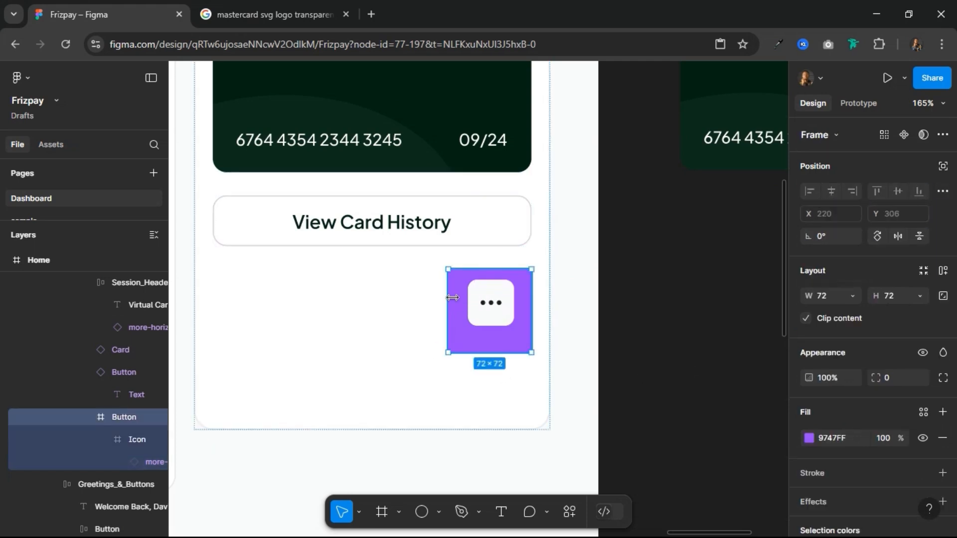
{"action": "left_click", "coordinate": [933, 434]}
{"action": "left_click", "coordinate": [943, 437]}
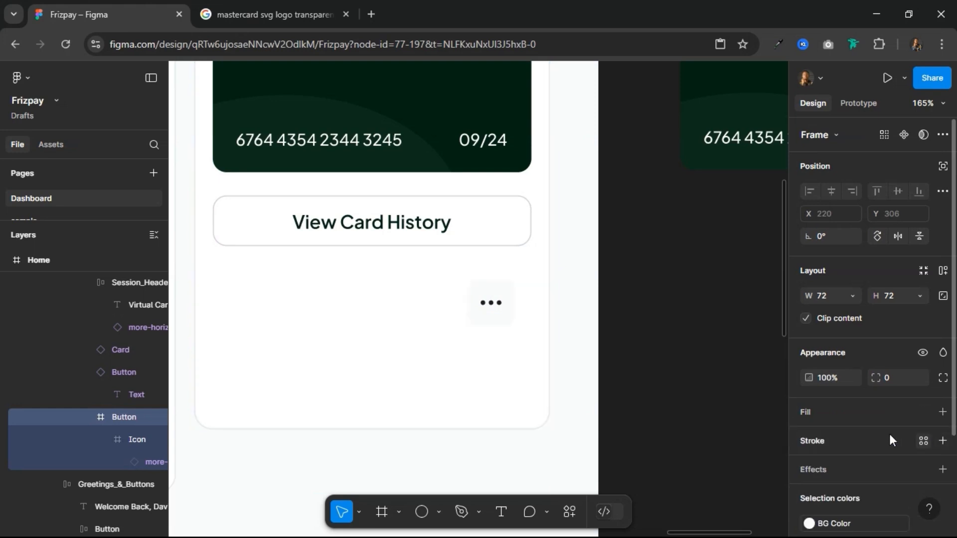
{"action": "left_click", "coordinate": [942, 269]}
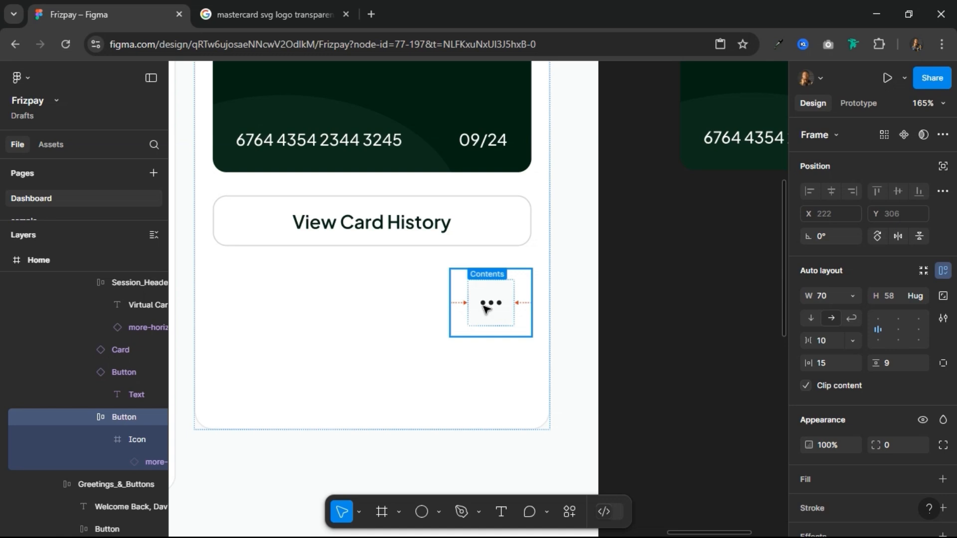
Step: Add a "Details" text label to the Button frame alongside the Icon frame
{"action": "double_click", "coordinate": [484, 311]}
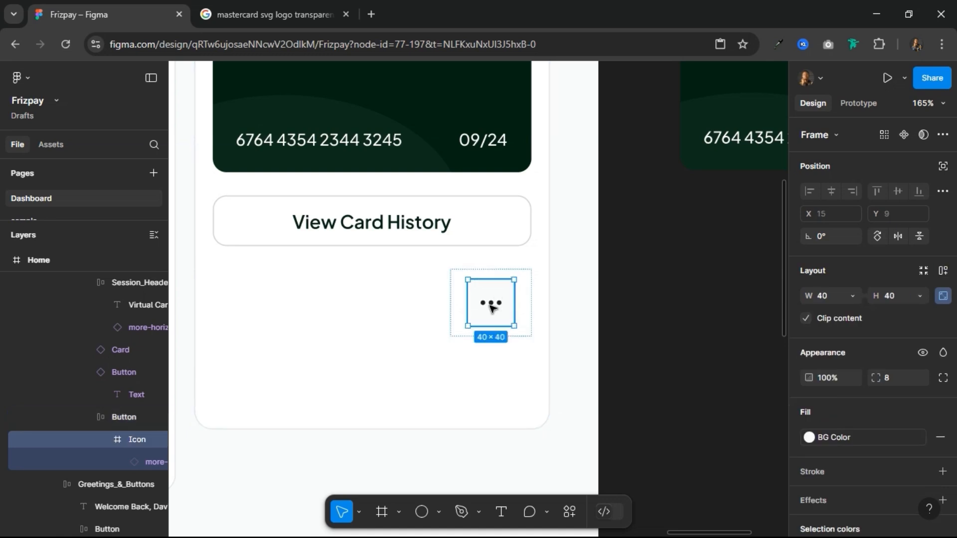
{"action": "key", "text": "t"}
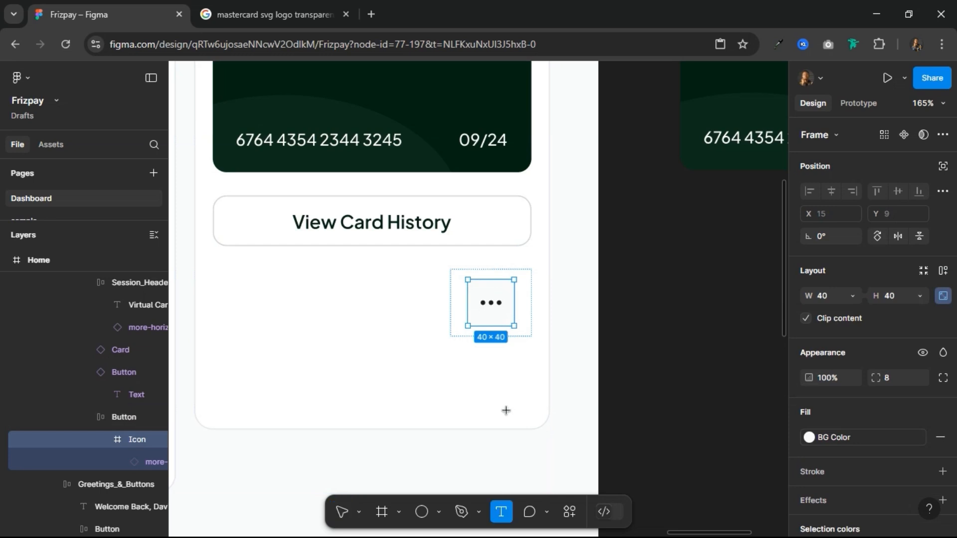
{"action": "left_click", "coordinate": [530, 349]}
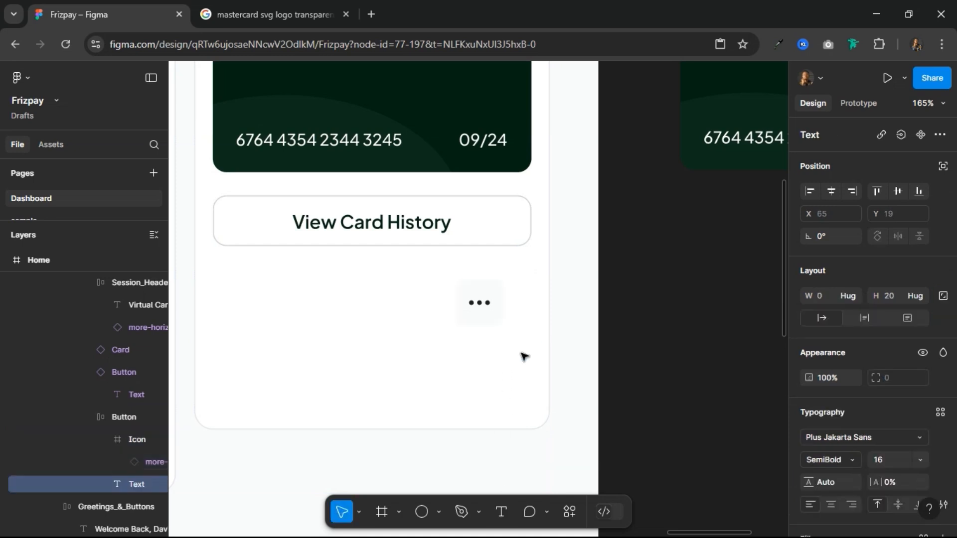
{"action": "type", "text": "Details"}
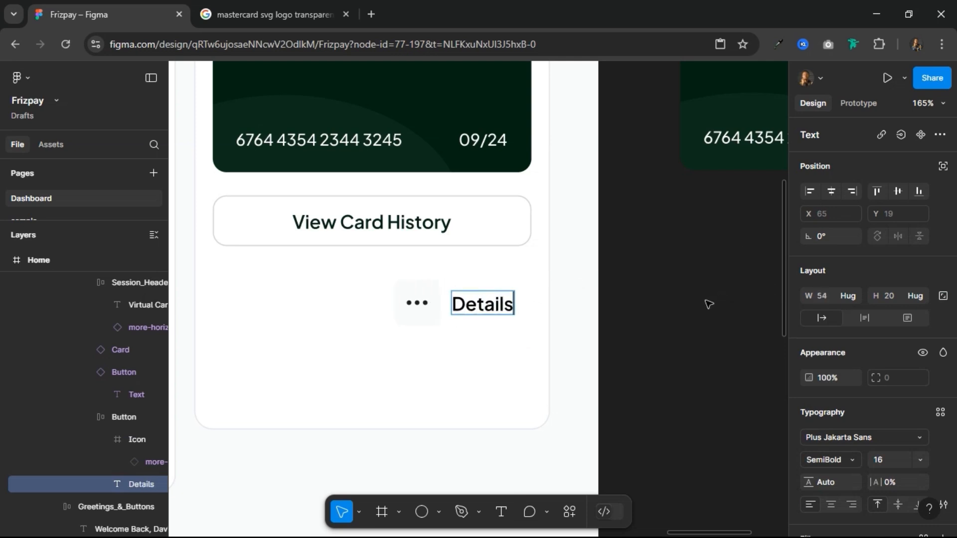
{"action": "key", "text": "Escape"}
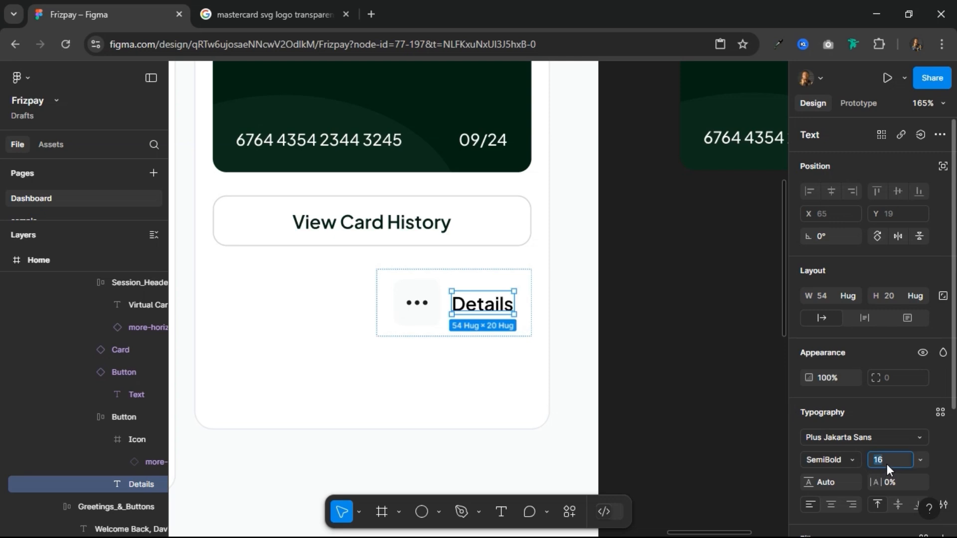
Step: Set the Details label's font size to 10 and its weight to Medium
{"action": "left_click", "coordinate": [882, 464]}
{"action": "type", "text": "10"}
{"action": "key", "text": "Return"}
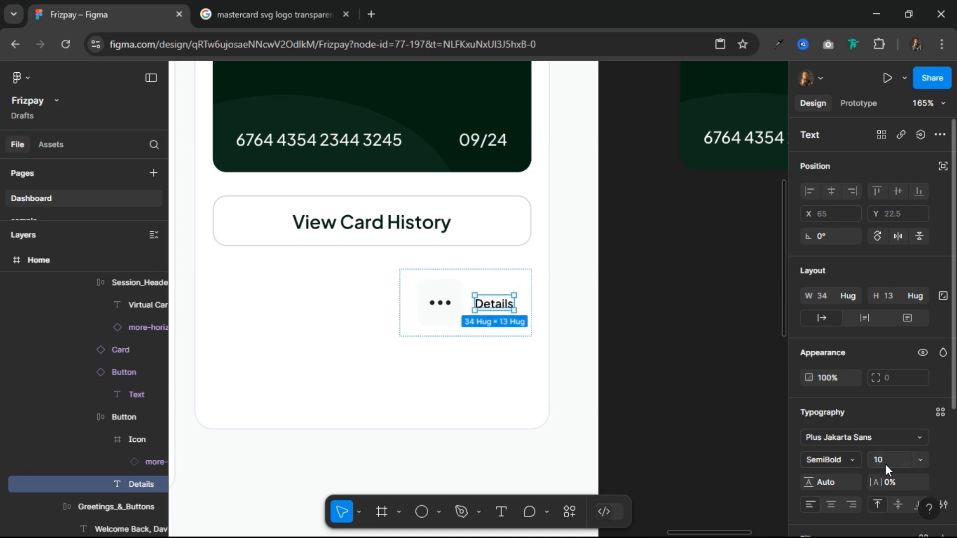
{"action": "left_click", "coordinate": [850, 458]}
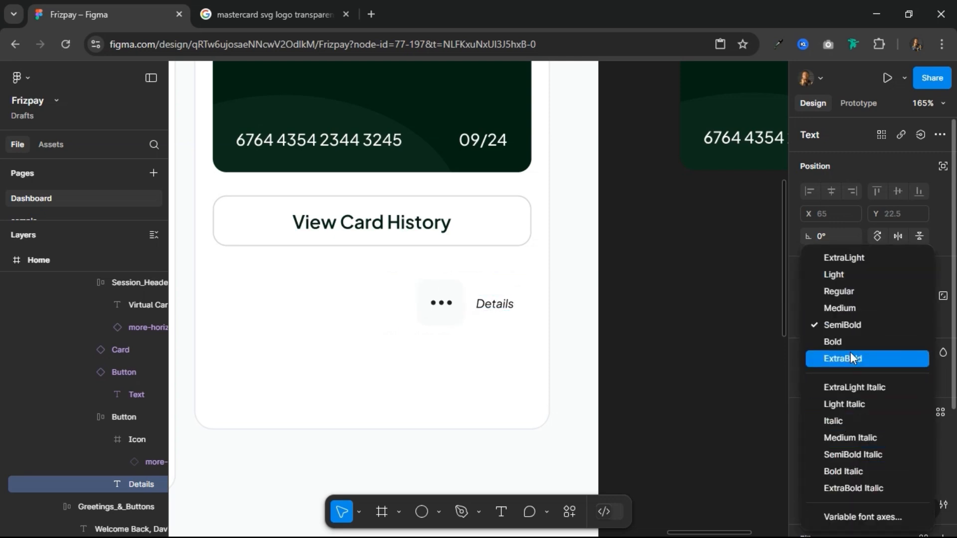
{"action": "left_click", "coordinate": [853, 307]}
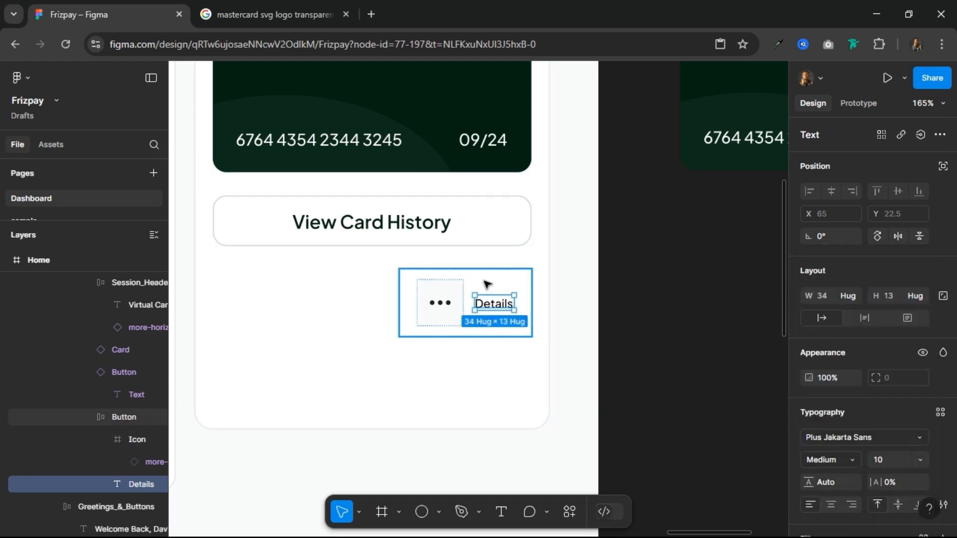
Step: Switch the Button frame's auto layout to vertical and align its contents to the centre
{"action": "left_click", "coordinate": [510, 295]}
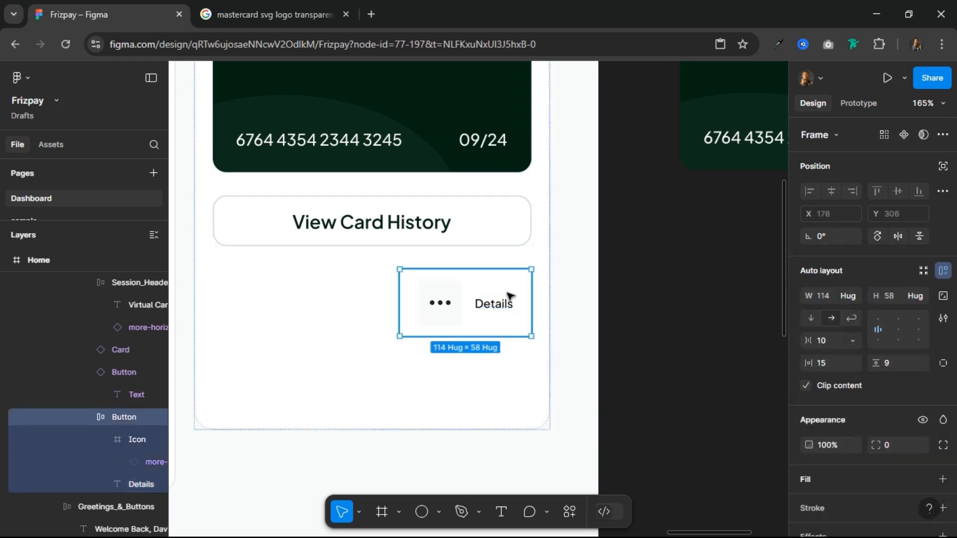
{"action": "left_click", "coordinate": [810, 318]}
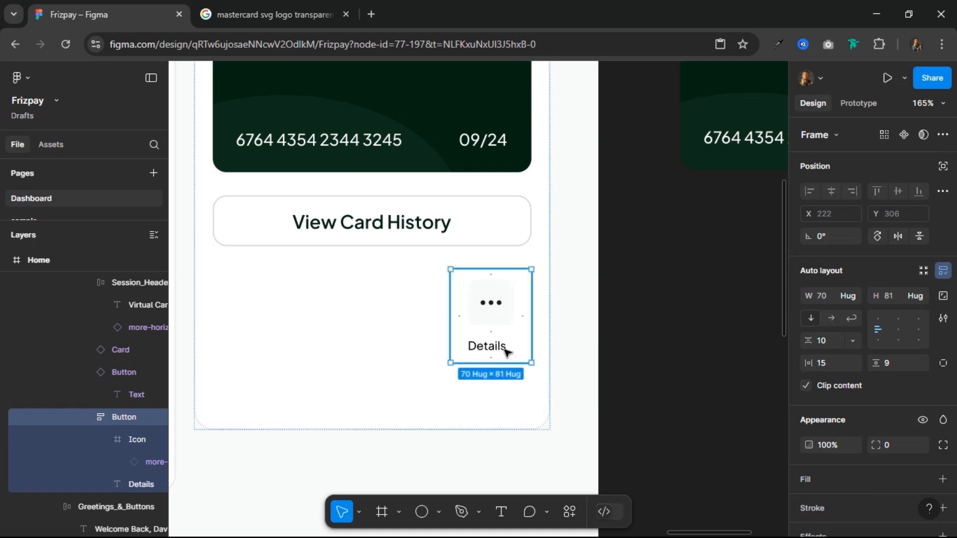
{"action": "left_click", "coordinate": [898, 329]}
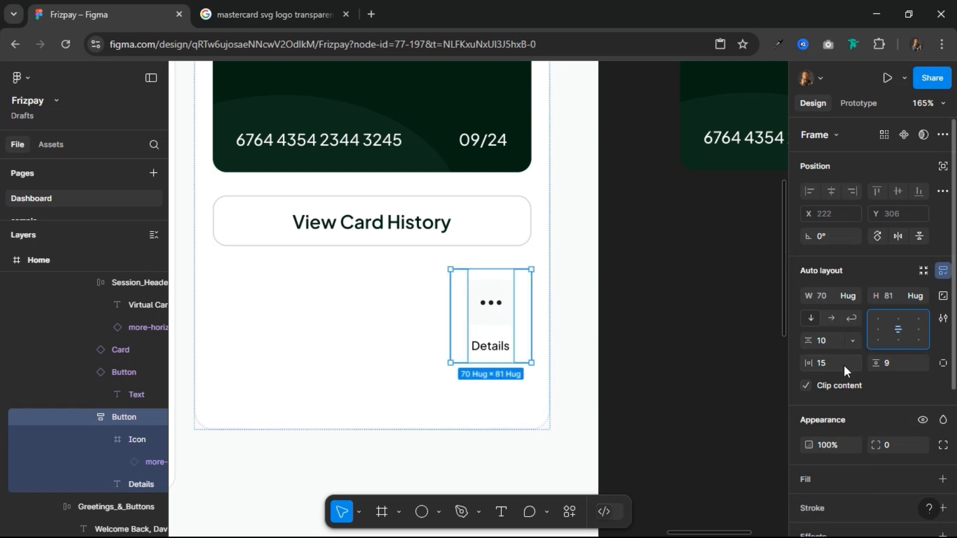
Step: Set the Button frame's item gap to 4, horizontal padding to 12 and vertical padding to 8
{"action": "left_click", "coordinate": [823, 340]}
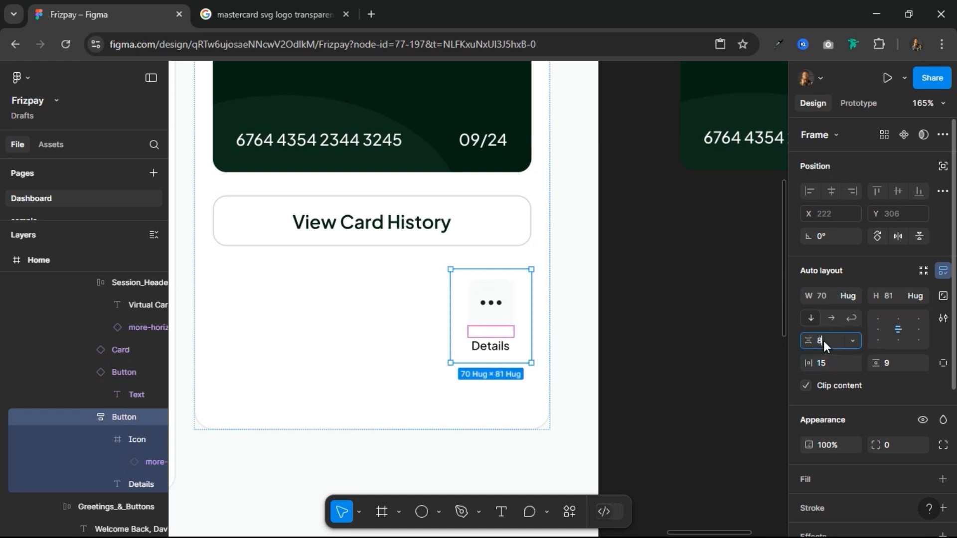
{"action": "key", "text": "Return"}
{"action": "left_click", "coordinate": [823, 340]}
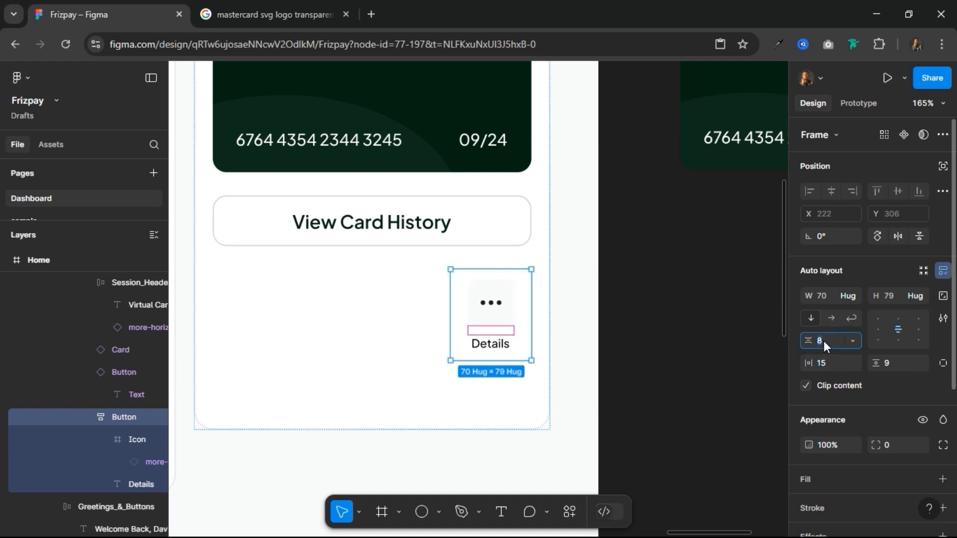
{"action": "type", "text": "4"}
{"action": "key", "text": "Return"}
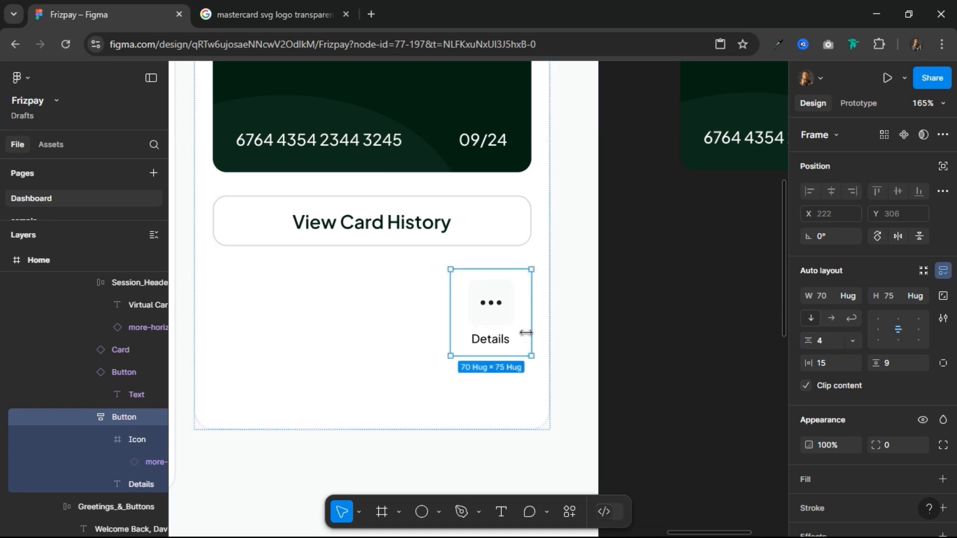
{"action": "left_click", "coordinate": [829, 363]}
{"action": "type", "text": "12"}
{"action": "key", "text": "Return"}
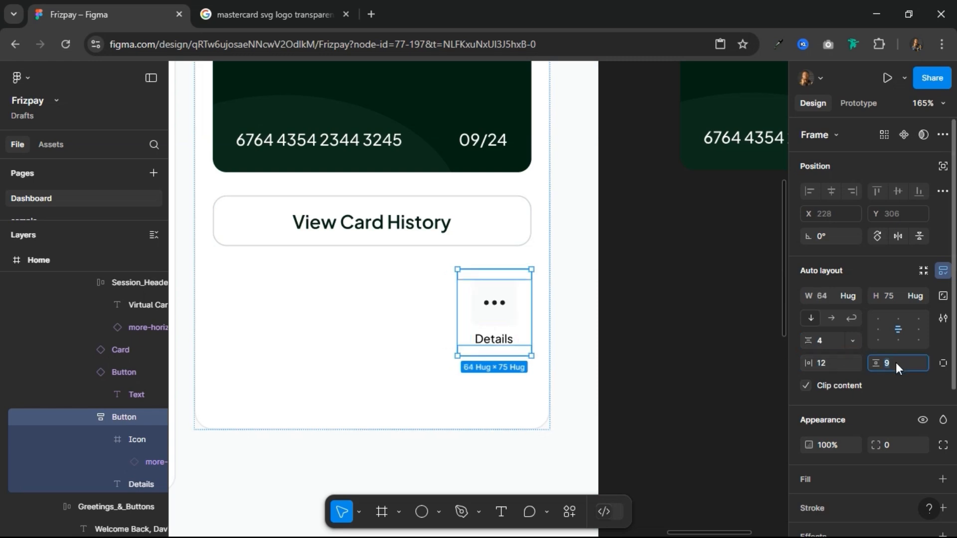
{"action": "type", "text": "8"}
{"action": "key", "text": "Return"}
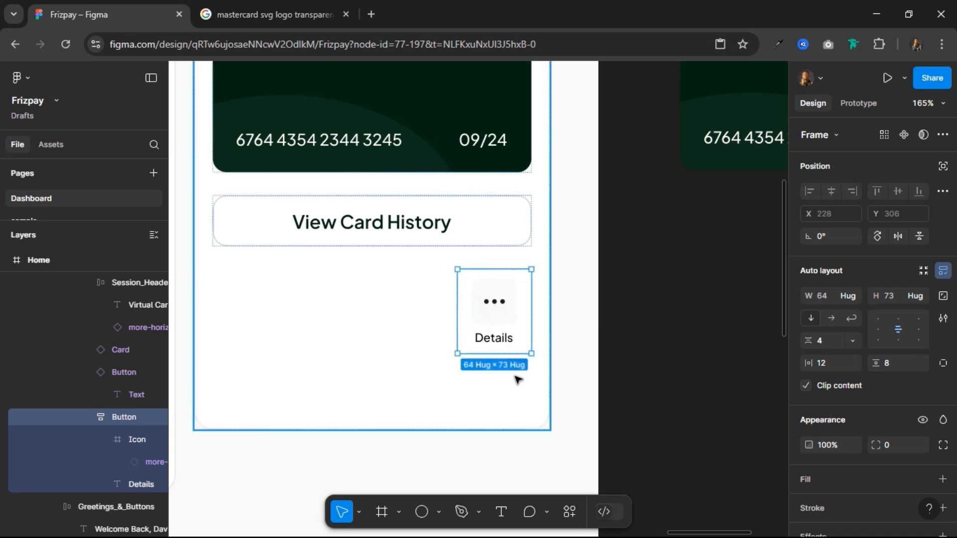
Step: Duplicate the Details button into a row of three, wrapped in a horizontal auto layout frame
{"action": "key", "text": "ctrl+d"}
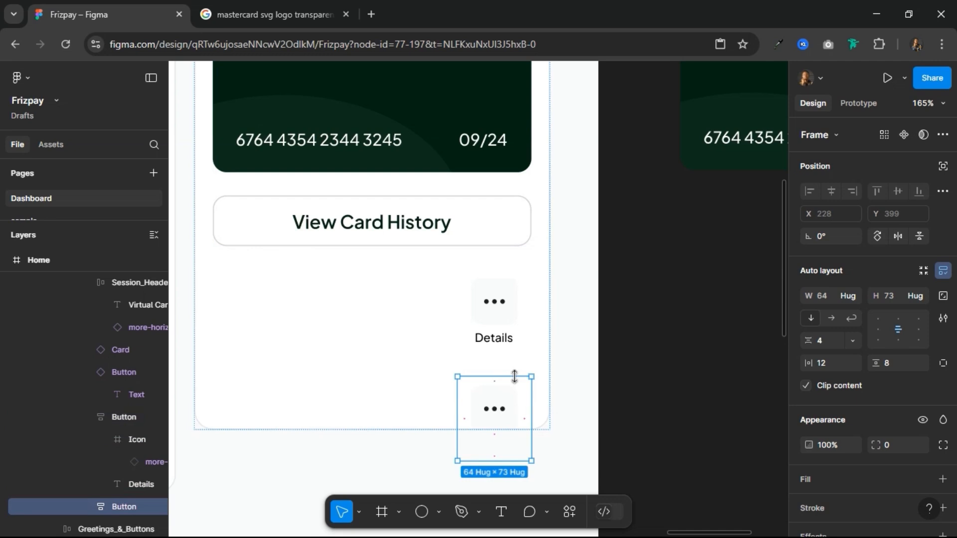
{"action": "left_click", "coordinate": [495, 305], "text": "shift"}
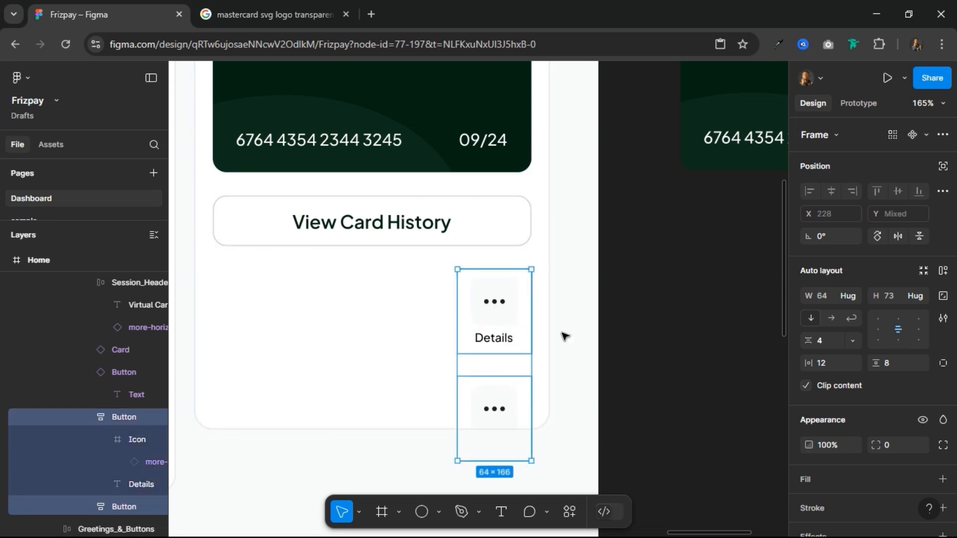
{"action": "left_click", "coordinate": [943, 270]}
{"action": "left_click", "coordinate": [833, 318]}
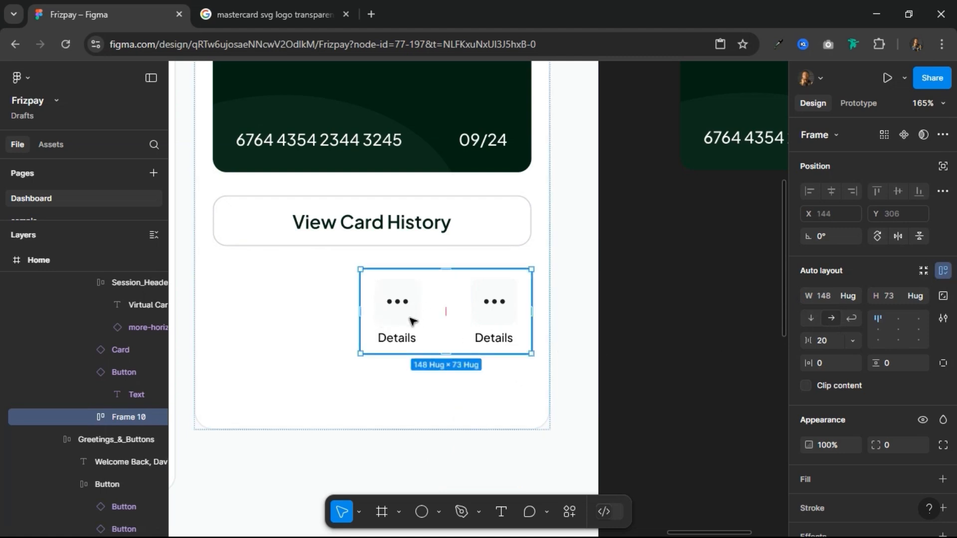
{"action": "left_click", "coordinate": [409, 320]}
{"action": "key", "text": "ctrl+d"}
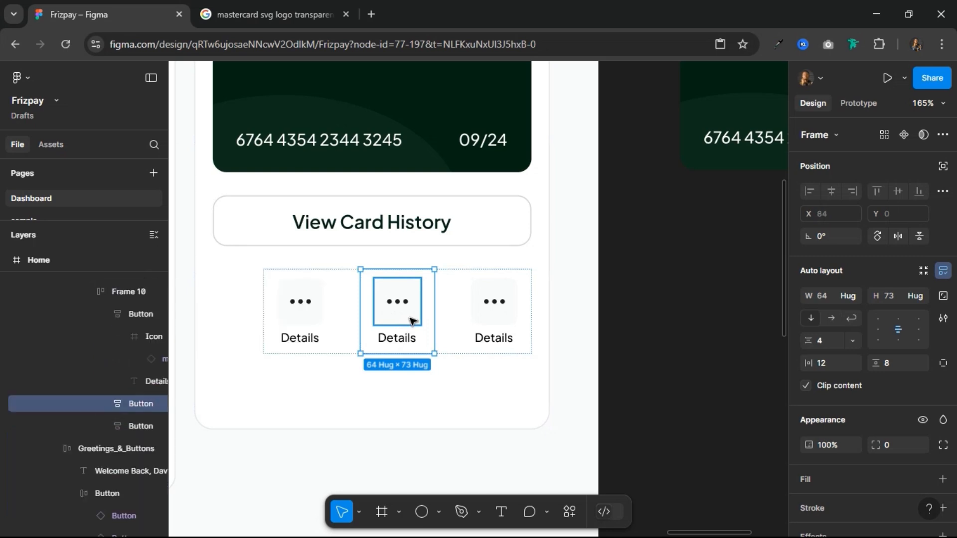
Step: Make the button row fill the container width and set the gap between its buttons to Auto
{"action": "left_click", "coordinate": [447, 312]}
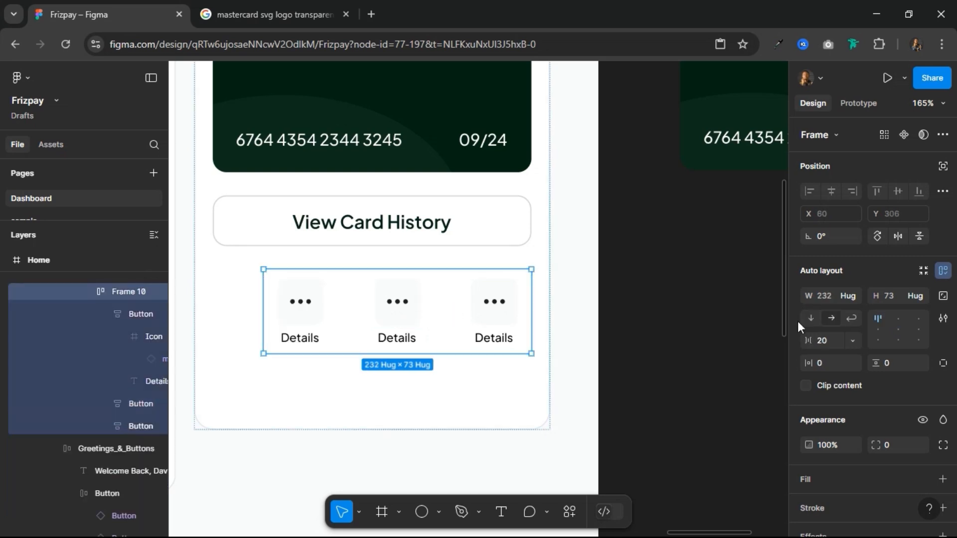
{"action": "left_click", "coordinate": [854, 300]}
{"action": "left_click", "coordinate": [849, 310]}
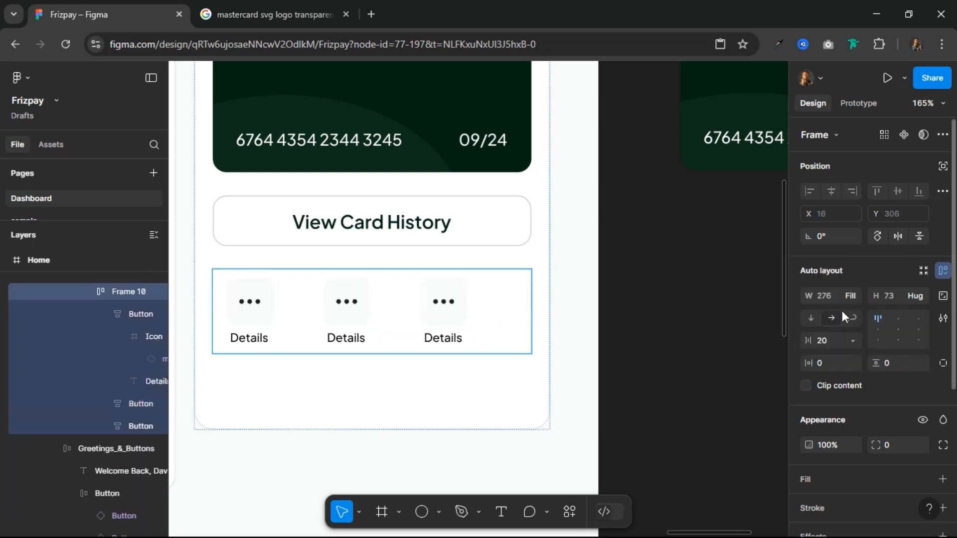
{"action": "left_click", "coordinate": [824, 337]}
{"action": "type", "text": "auto"}
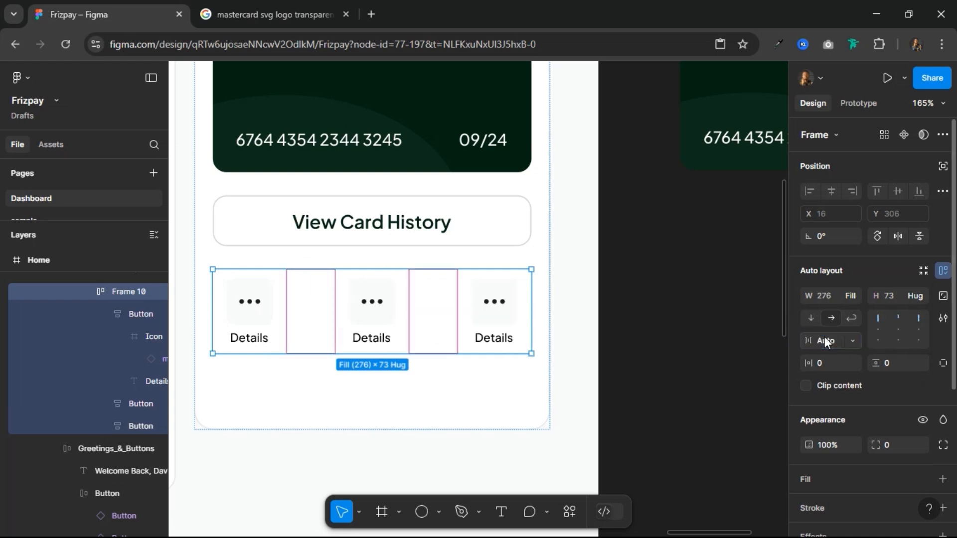
{"action": "key", "text": "Return"}
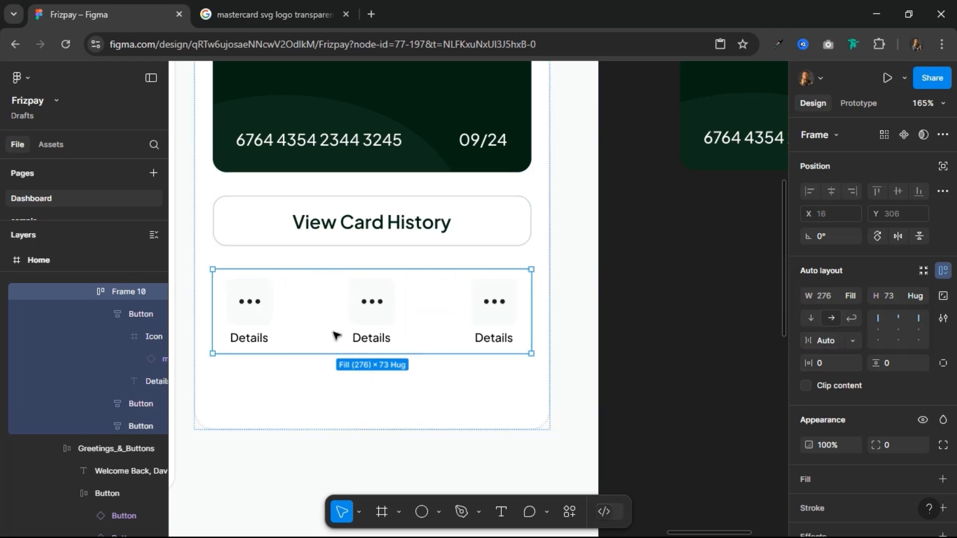
Step: Place a copy of the first Details button on the empty canvas beside the Home frame and turn it into a component
{"action": "left_click", "coordinate": [248, 322]}
{"action": "left_click", "coordinate": [248, 318]}
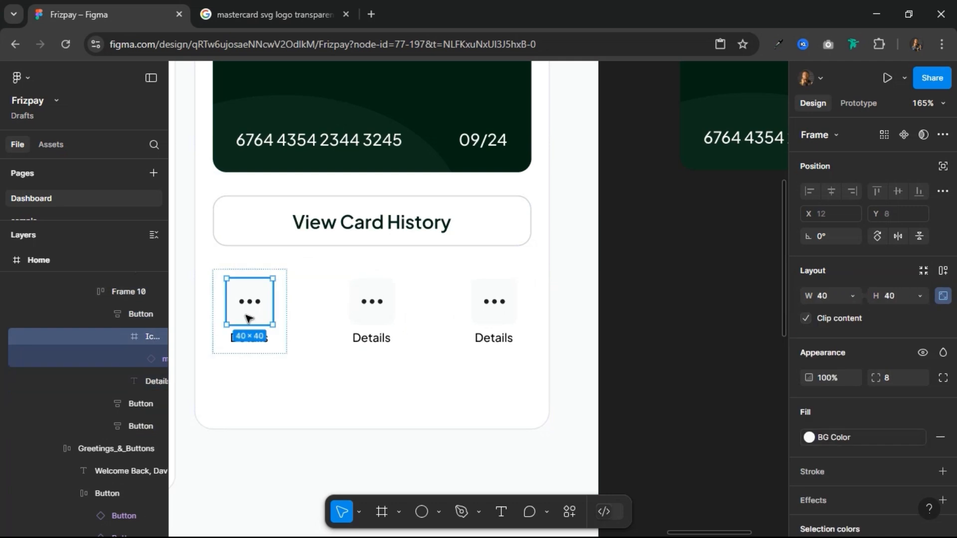
{"action": "left_click", "coordinate": [285, 350]}
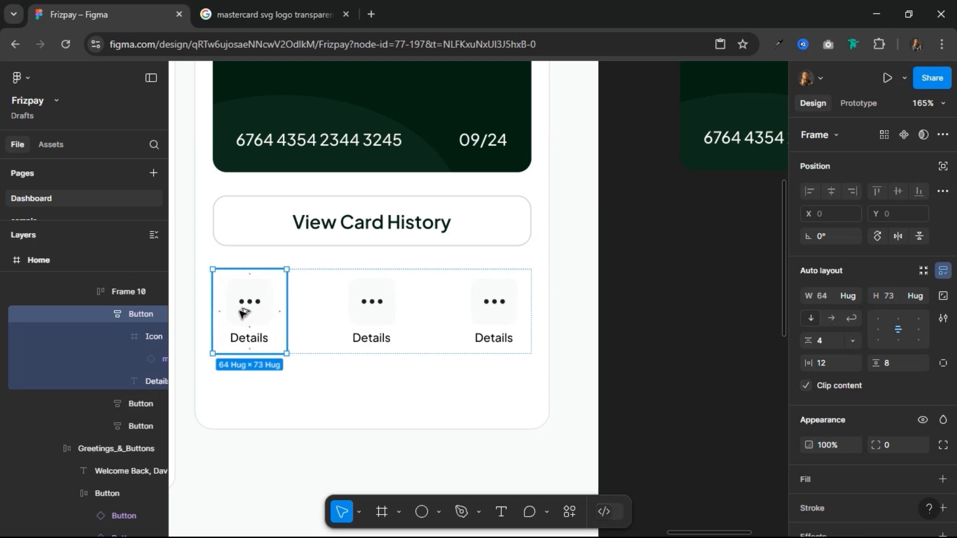
{"action": "key", "text": "Escape"}
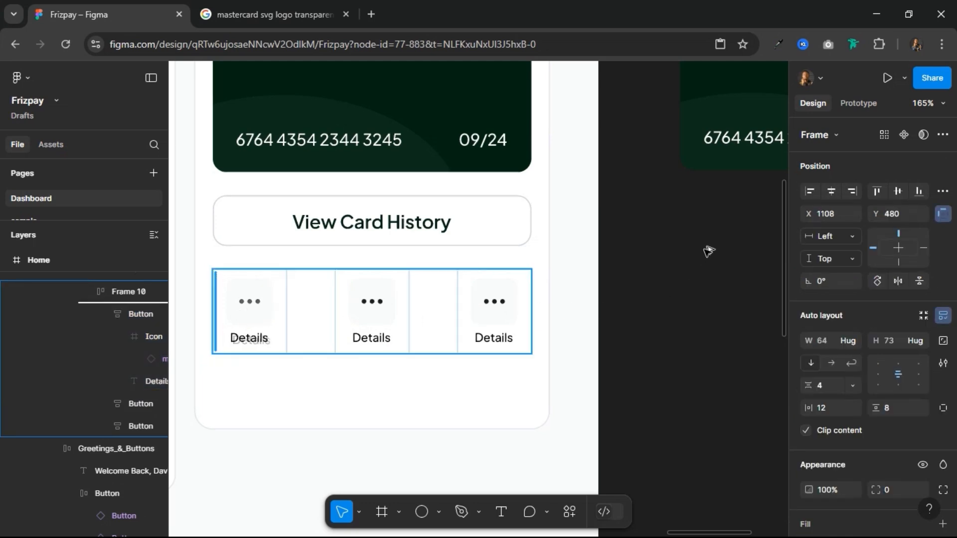
{"action": "left_click_drag", "start_coordinate": [705, 248], "coordinate": [722, 274]}
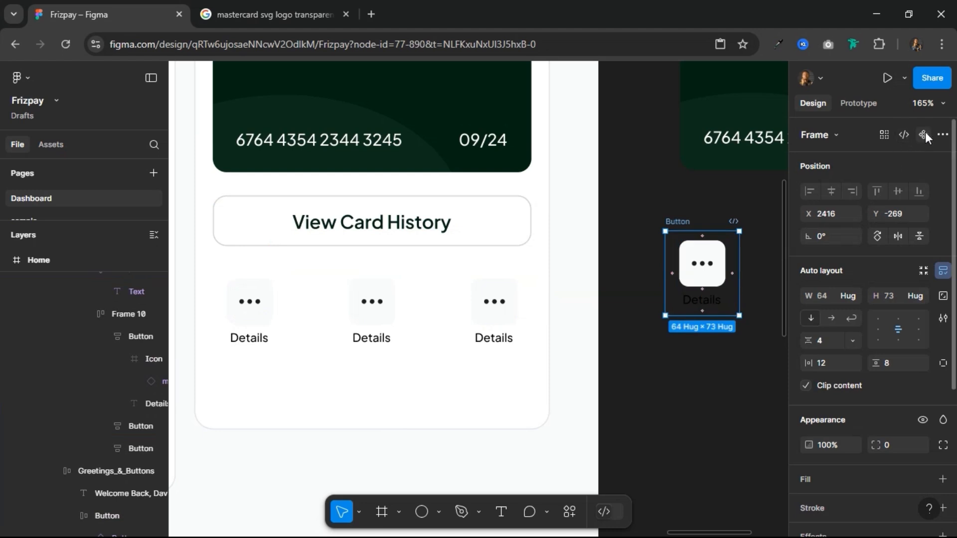
{"action": "left_click", "coordinate": [924, 135]}
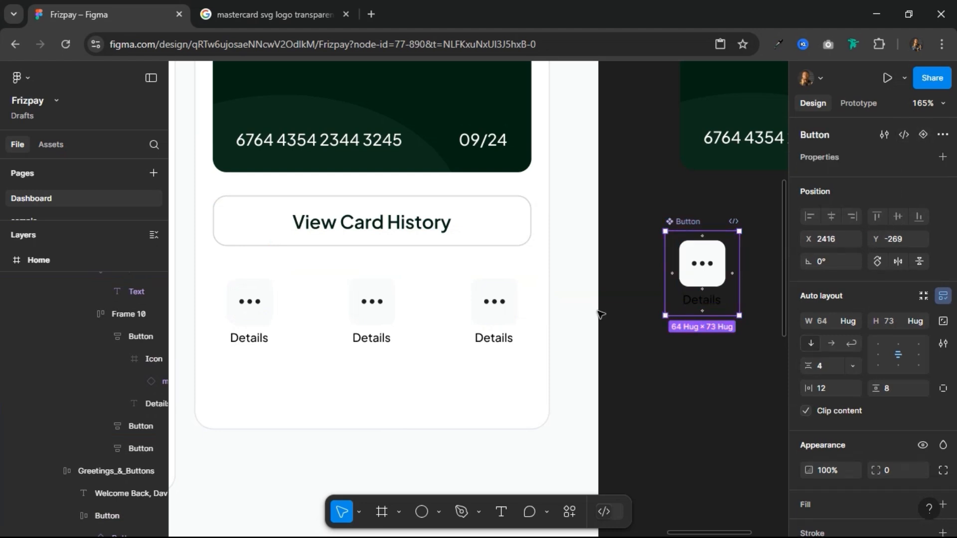
Step: Replace all three Details buttons in the row with instances of the new Button component
{"action": "left_click", "coordinate": [259, 315]}
{"action": "left_click", "coordinate": [259, 315]}
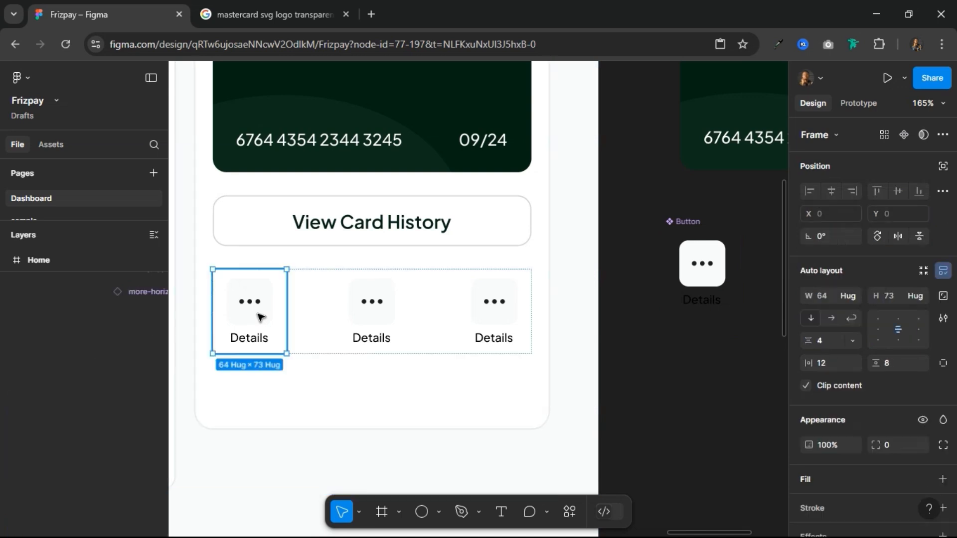
{"action": "left_click", "coordinate": [378, 319]}
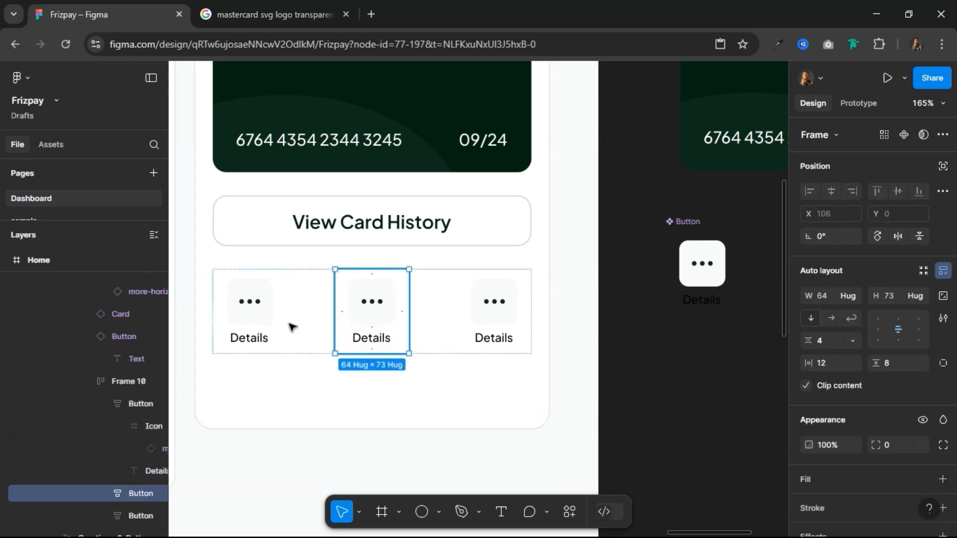
{"action": "left_click", "coordinate": [257, 326], "text": "shift"}
{"action": "left_click", "coordinate": [506, 332], "text": "shift"}
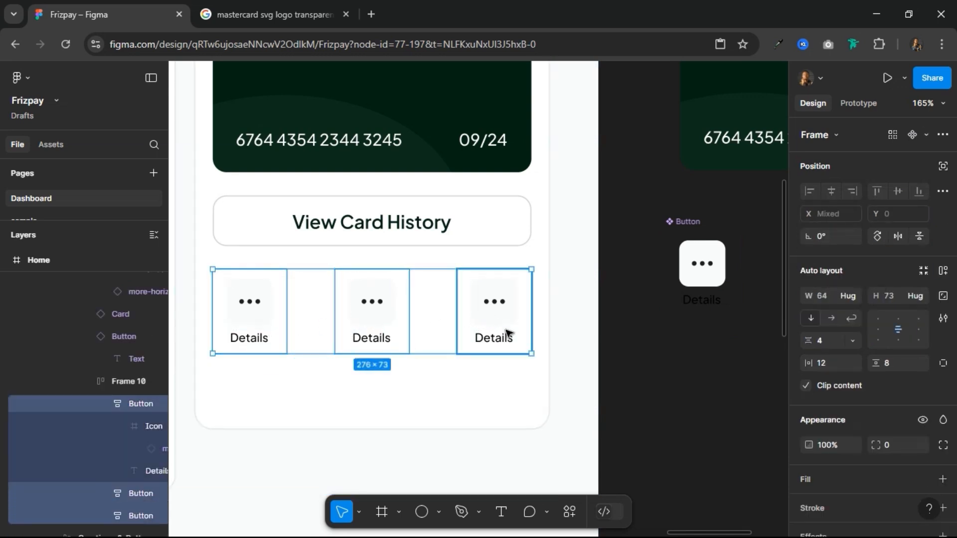
{"action": "right_click", "coordinate": [481, 304]}
{"action": "left_click", "coordinate": [518, 154]}
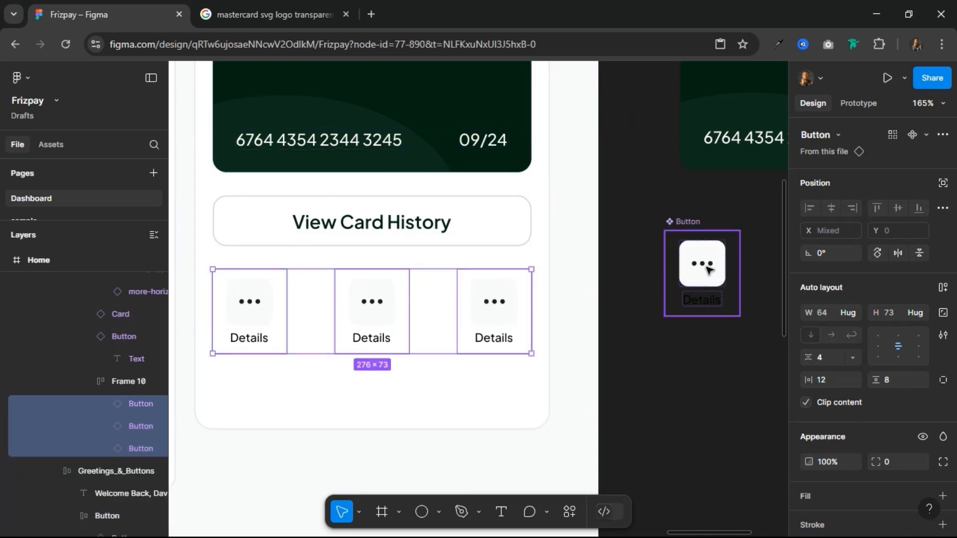
Step: Scale the Icon frame inside the main Button component to a height of 48
{"action": "left_click", "coordinate": [707, 270]}
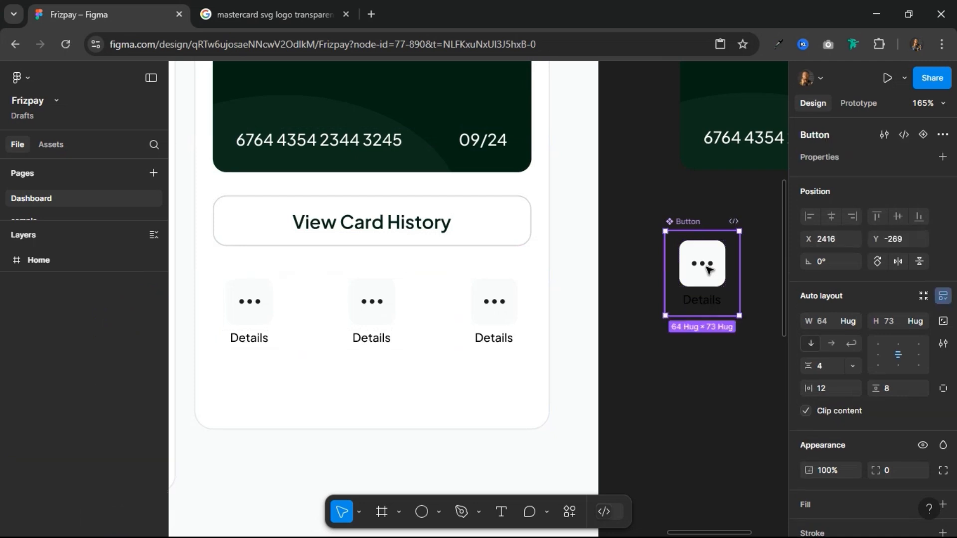
{"action": "double_click", "coordinate": [706, 270]}
{"action": "key", "text": "k"}
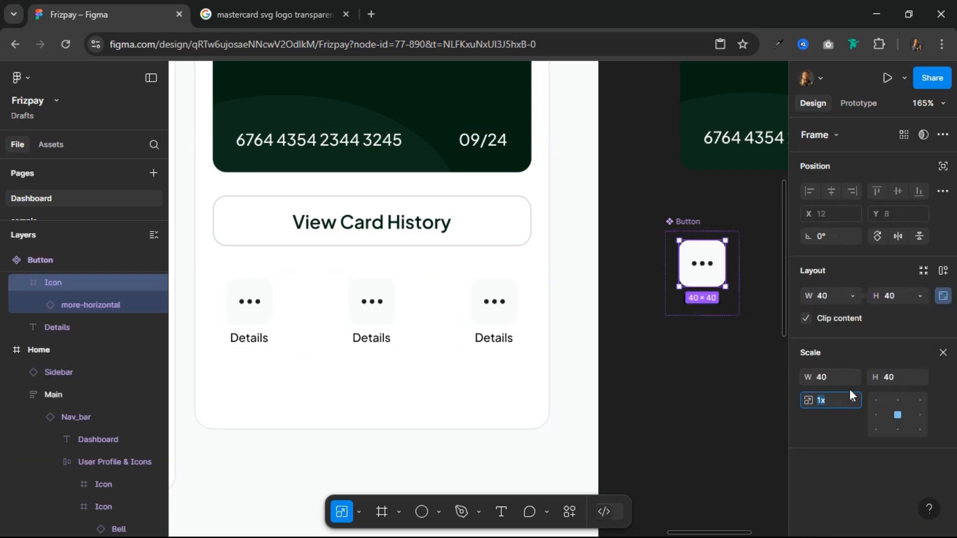
{"action": "left_click", "coordinate": [898, 378]}
{"action": "type", "text": "48"}
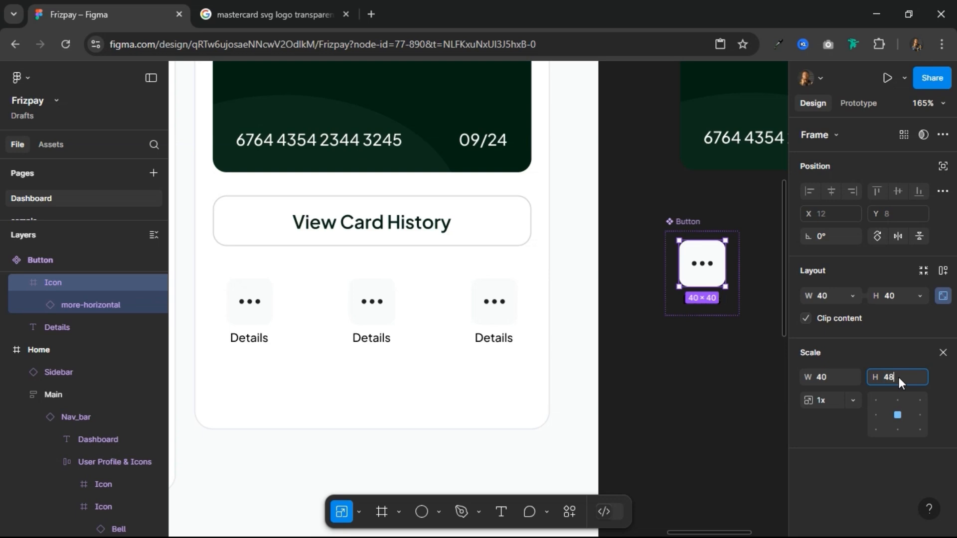
{"action": "key", "text": "Return"}
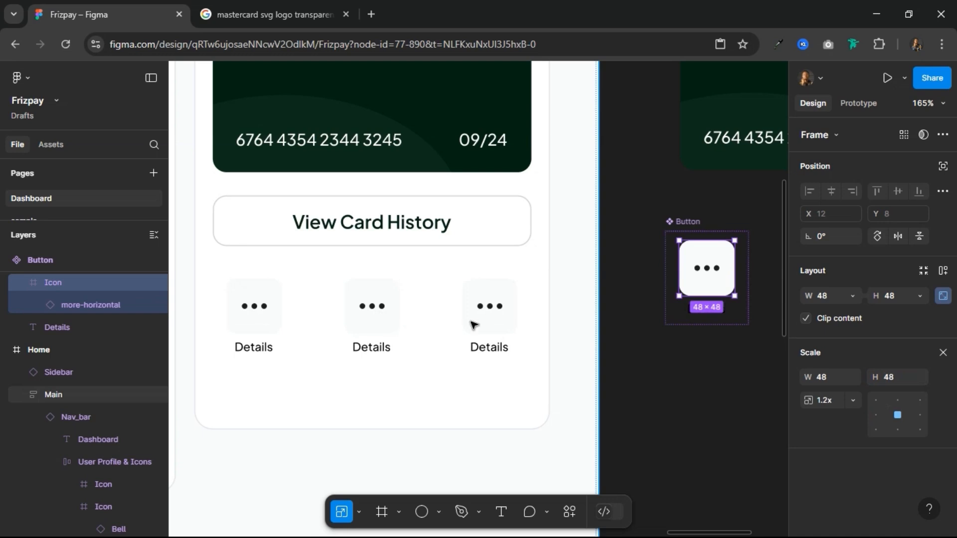
{"action": "left_click", "coordinate": [743, 318]}
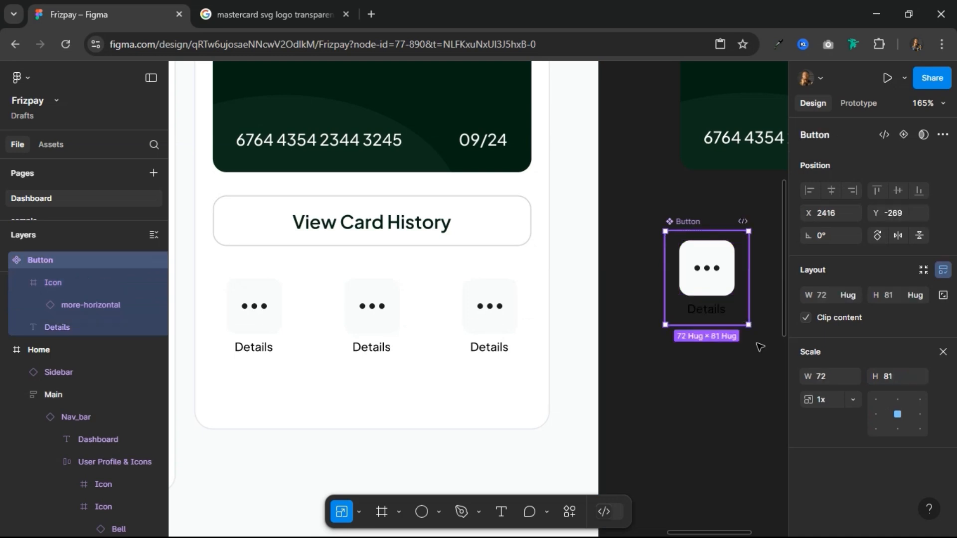
{"action": "left_click", "coordinate": [942, 352]}
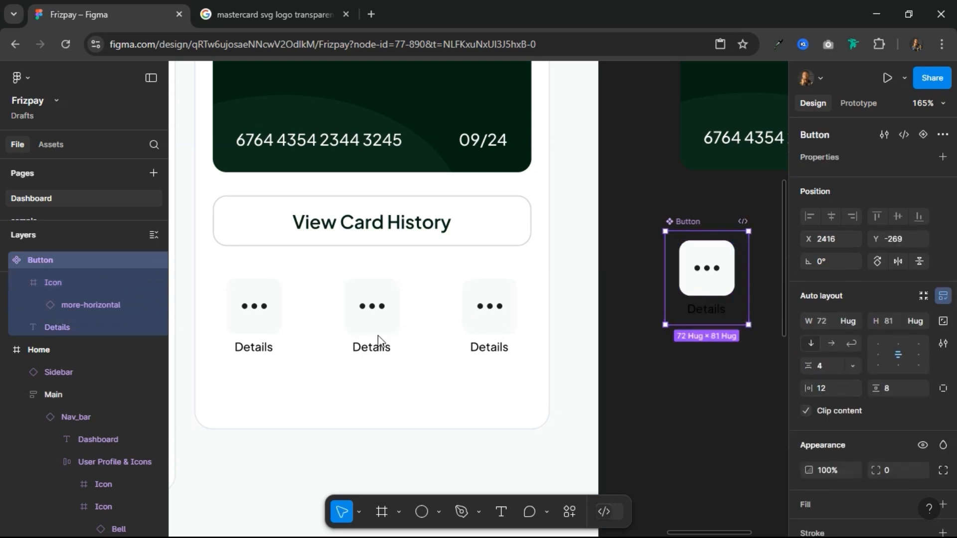
Step: Set the main Button component's vertical item gap to 8
{"action": "left_click", "coordinate": [834, 369]}
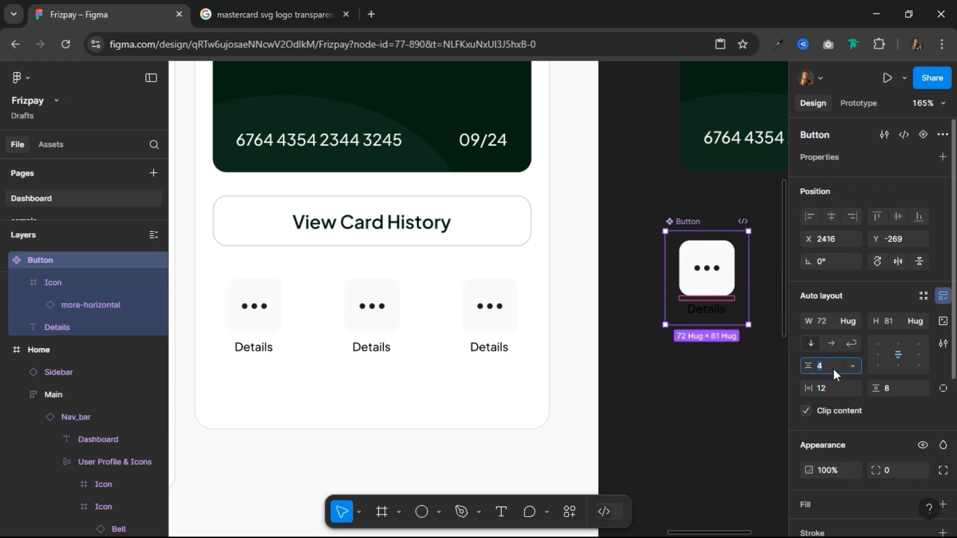
{"action": "type", "text": "8"}
{"action": "key", "text": "Return"}
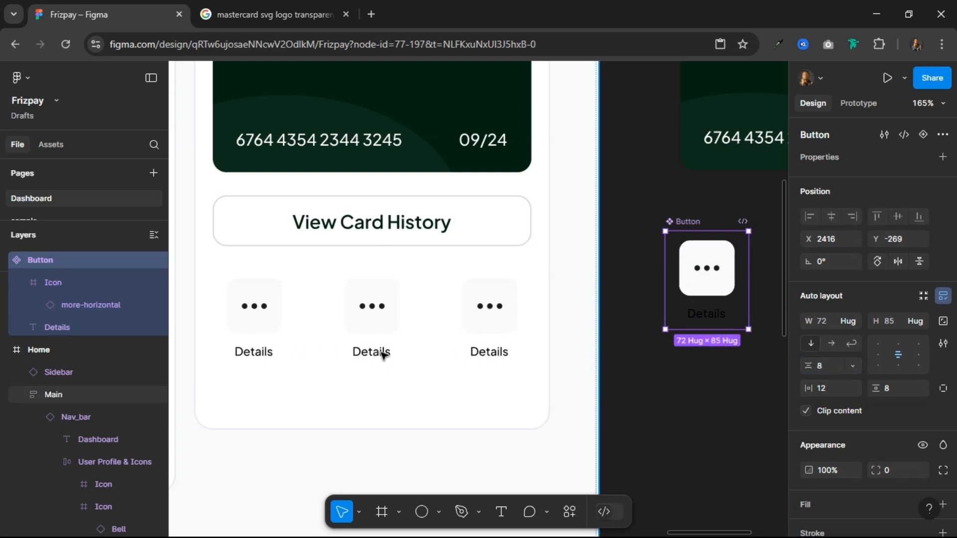
Step: Change the middle button's label to "Add Funds" and the third button's label to "Freeze"
{"action": "left_click", "coordinate": [382, 355]}
{"action": "double_click", "coordinate": [382, 353]}
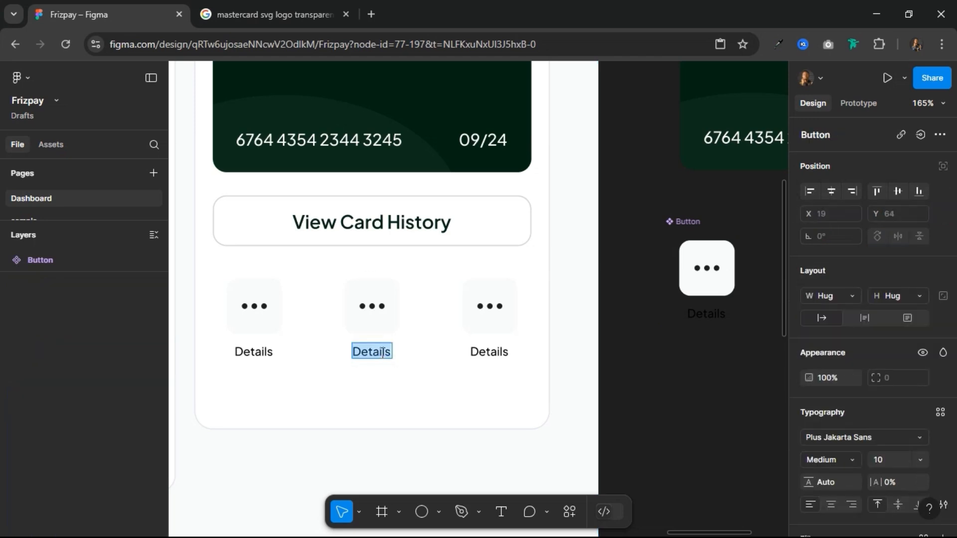
{"action": "type", "text": "Add"}
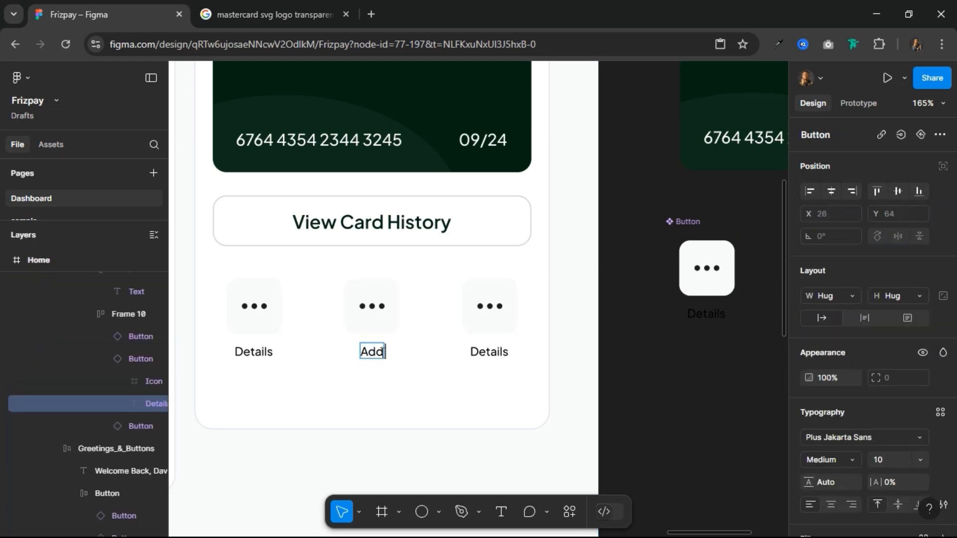
{"action": "type", "text": " Funds"}
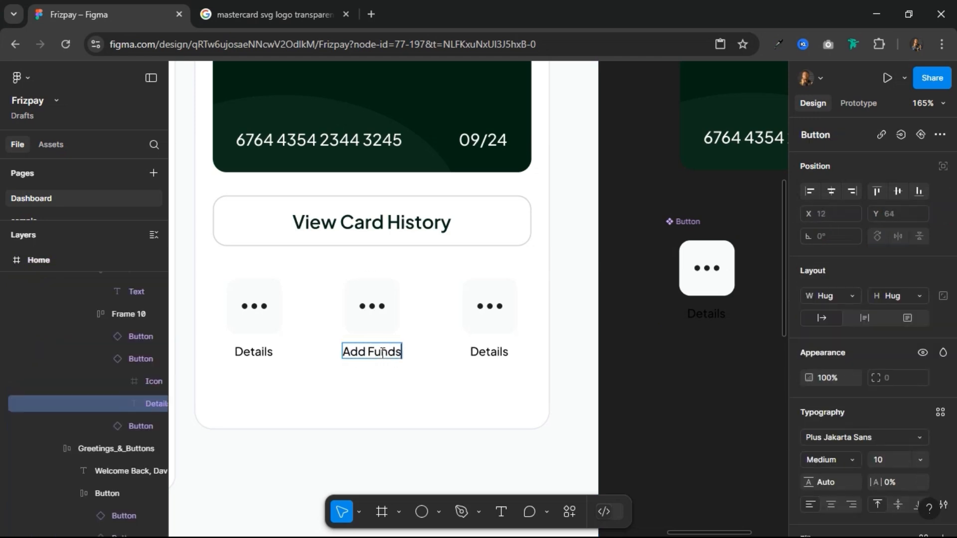
{"action": "double_click", "coordinate": [495, 356]}
{"action": "type", "text": "Freeze"}
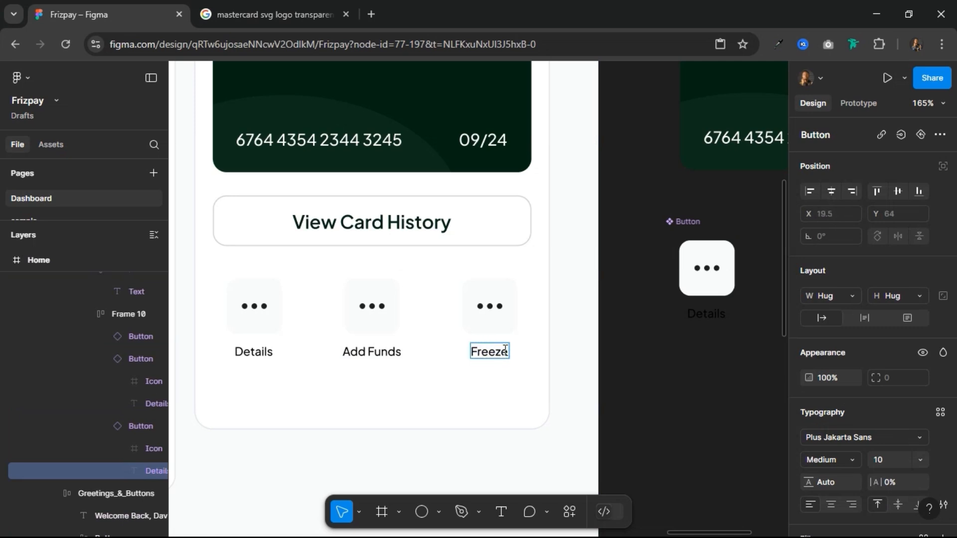
Step: Swap the Freeze button's three-dot icon for the credit-card-freeze component
{"action": "left_click", "coordinate": [496, 312]}
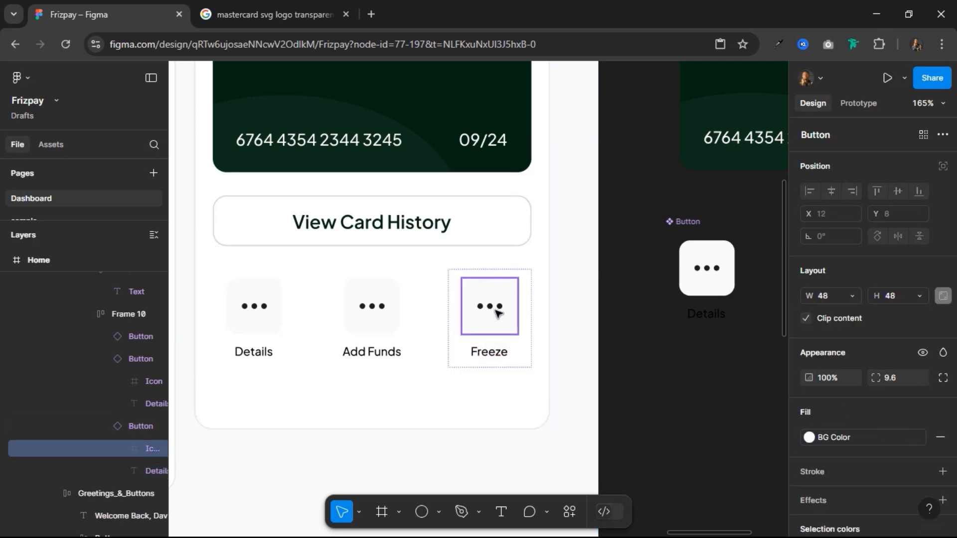
{"action": "double_click", "coordinate": [496, 312]}
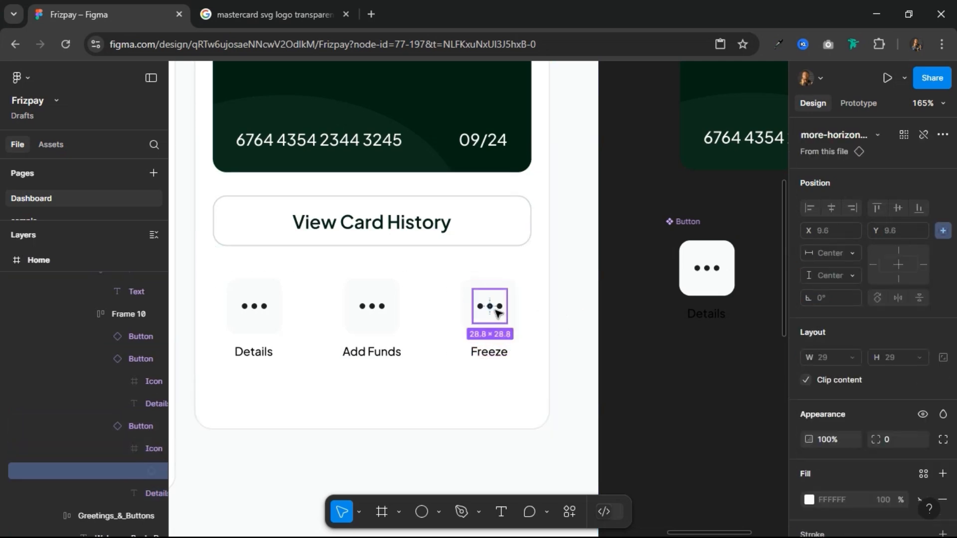
{"action": "left_click", "coordinate": [863, 133]}
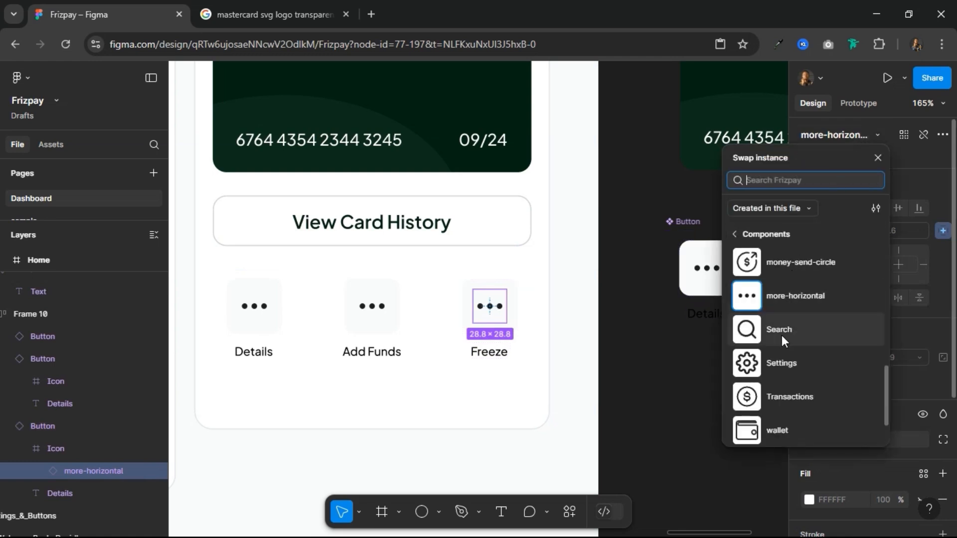
{"action": "scroll", "coordinate": [781, 349], "scroll_direction": "down", "scroll_amount": 1}
{"action": "scroll", "coordinate": [782, 349], "scroll_direction": "up", "scroll_amount": 5}
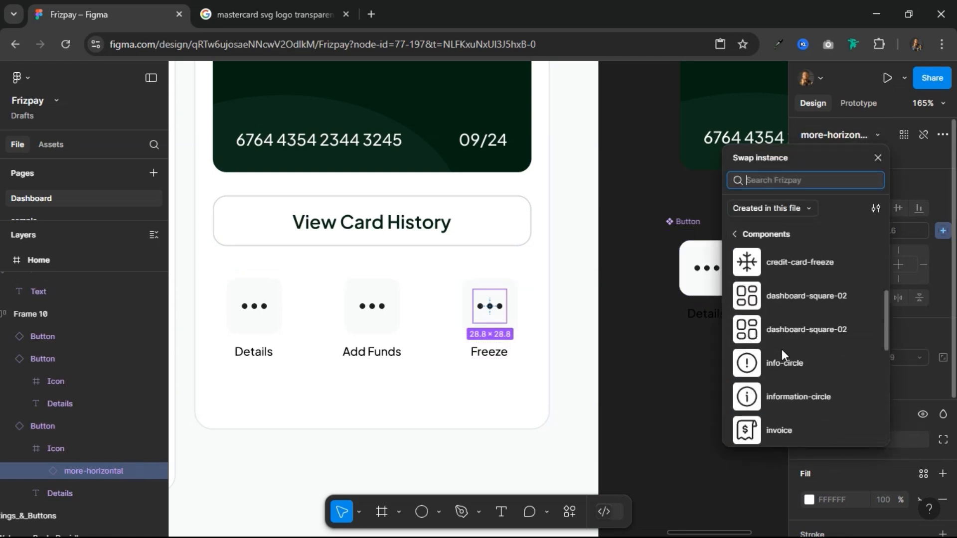
{"action": "left_click", "coordinate": [769, 259]}
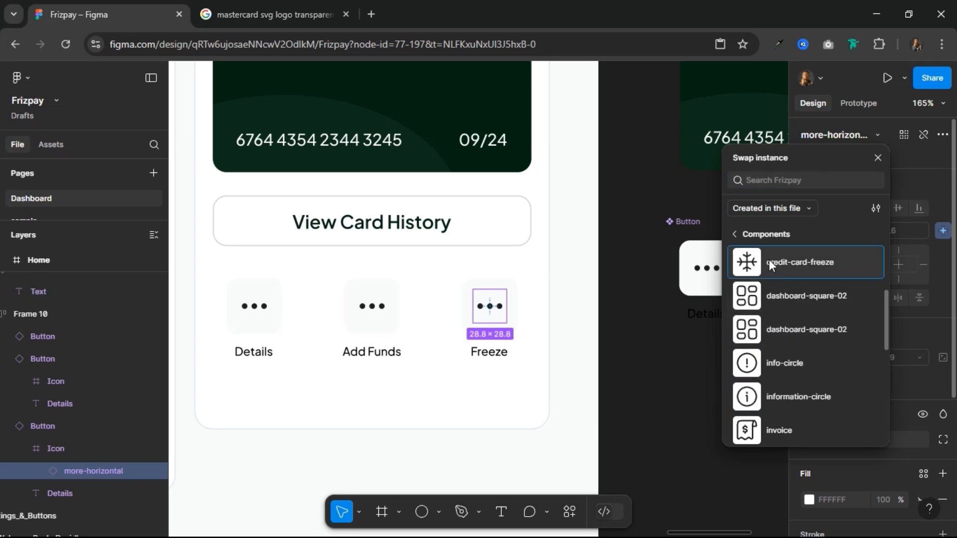
Step: Swap the Add Funds button's three-dot icon for the add-circle component
{"action": "double_click", "coordinate": [382, 310]}
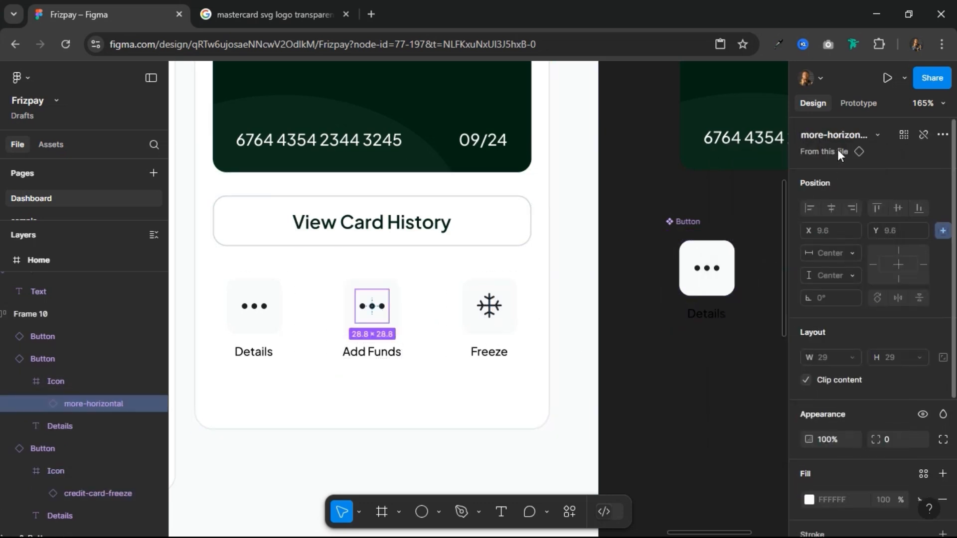
{"action": "left_click", "coordinate": [840, 133]}
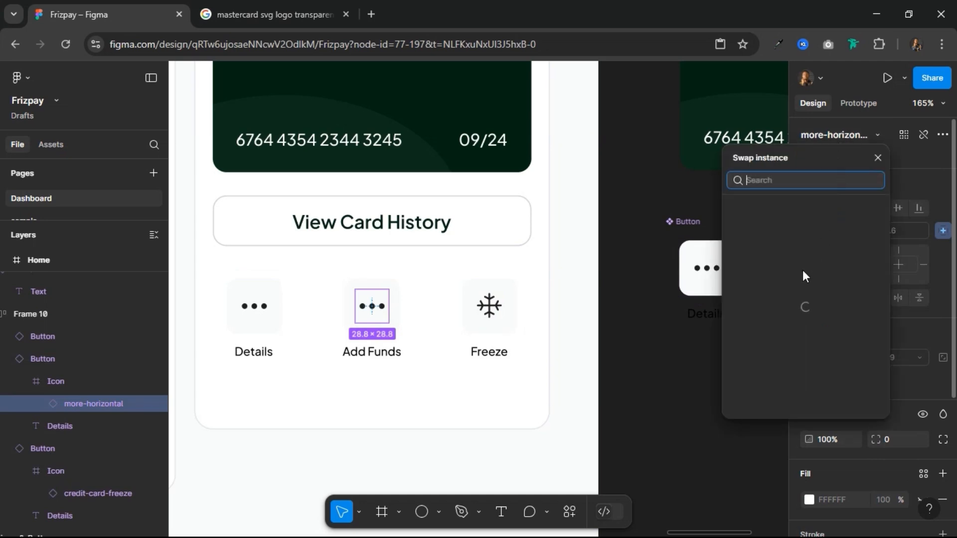
{"action": "scroll", "coordinate": [789, 362], "scroll_direction": "down", "scroll_amount": 1}
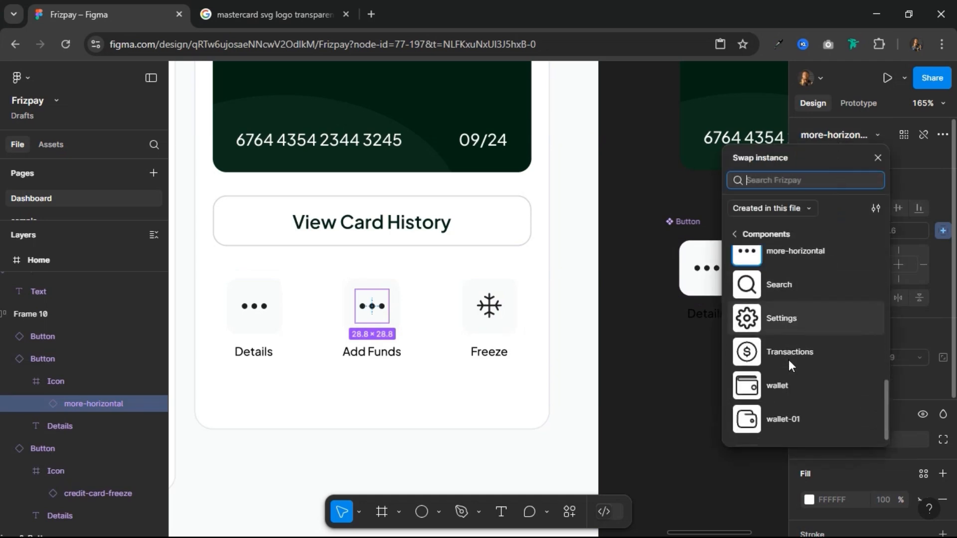
{"action": "scroll", "coordinate": [788, 360], "scroll_direction": "up", "scroll_amount": 6}
{"action": "scroll", "coordinate": [787, 374], "scroll_direction": "down", "scroll_amount": 1}
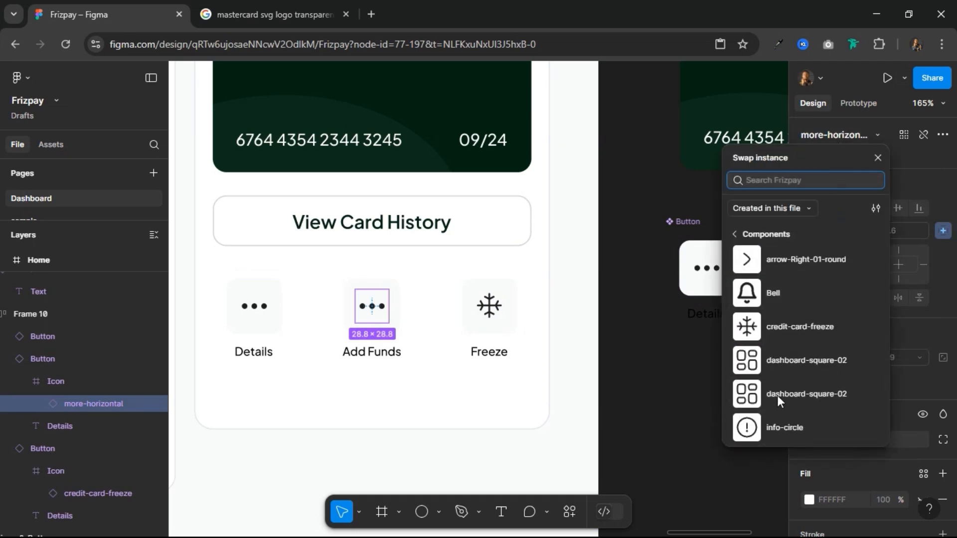
{"action": "scroll", "coordinate": [779, 381], "scroll_direction": "up", "scroll_amount": 2}
{"action": "left_click", "coordinate": [771, 263]}
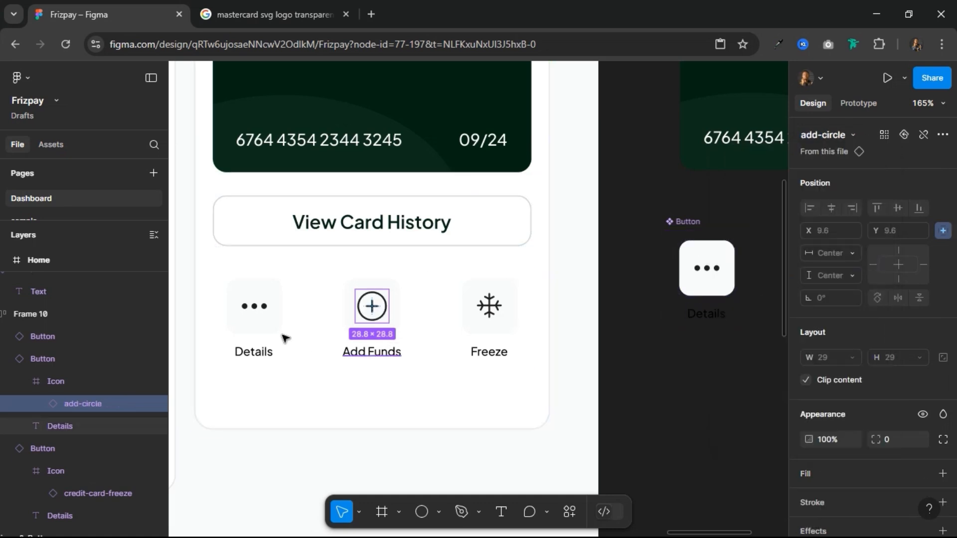
Step: Swap the Details button's three-dot icon for the information-circle component
{"action": "left_click", "coordinate": [264, 317]}
{"action": "double_click", "coordinate": [255, 306]}
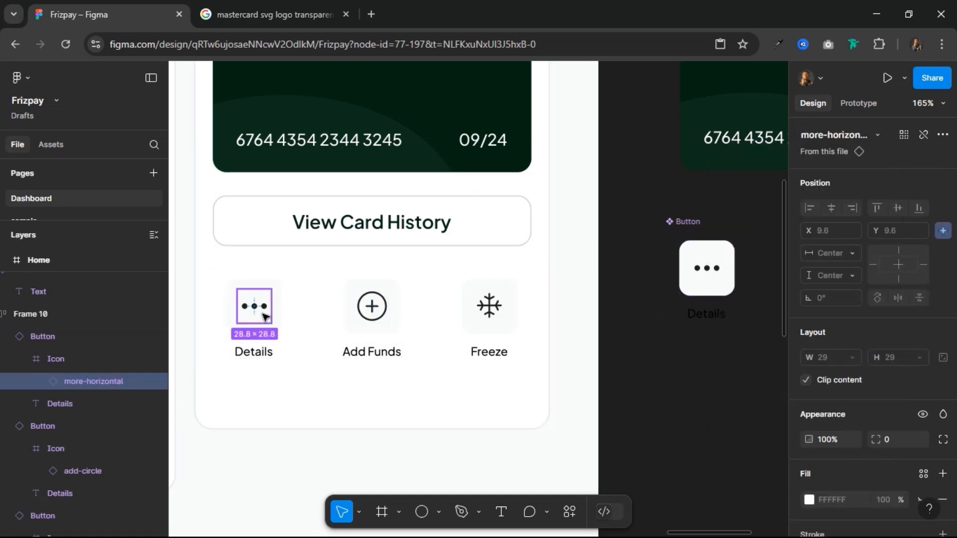
{"action": "left_click", "coordinate": [844, 132]}
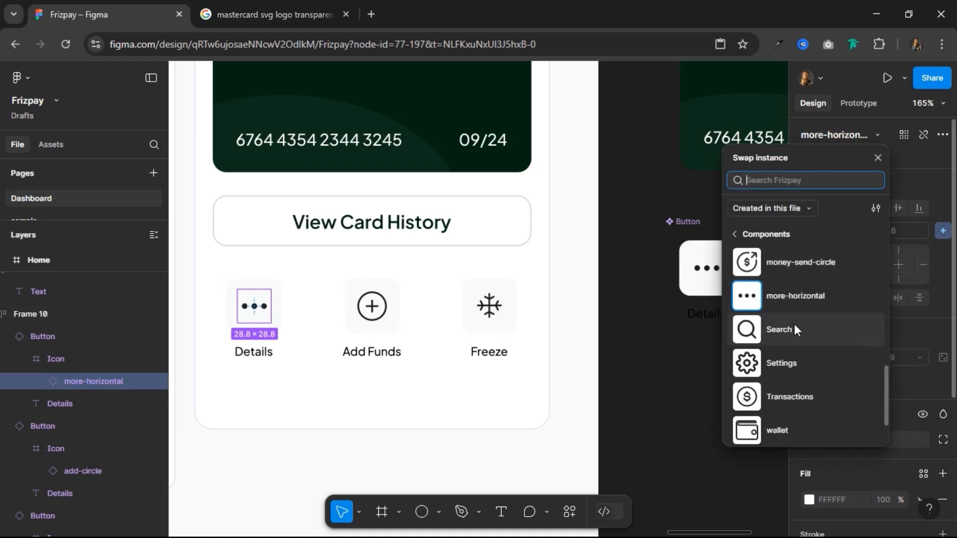
{"action": "scroll", "coordinate": [794, 326], "scroll_direction": "down", "scroll_amount": 1}
{"action": "scroll", "coordinate": [794, 324], "scroll_direction": "up", "scroll_amount": 3}
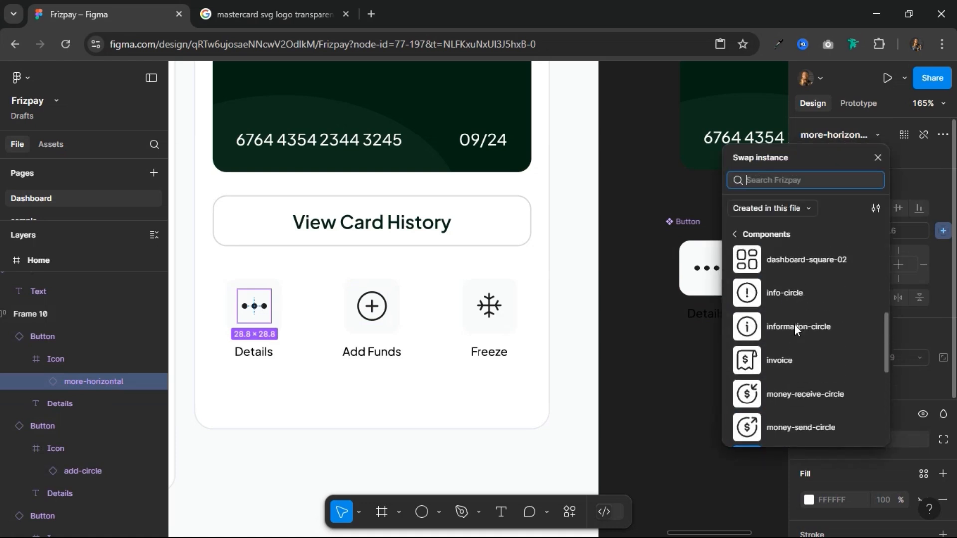
{"action": "scroll", "coordinate": [794, 324], "scroll_direction": "down", "scroll_amount": 2}
{"action": "scroll", "coordinate": [794, 324], "scroll_direction": "up", "scroll_amount": 6}
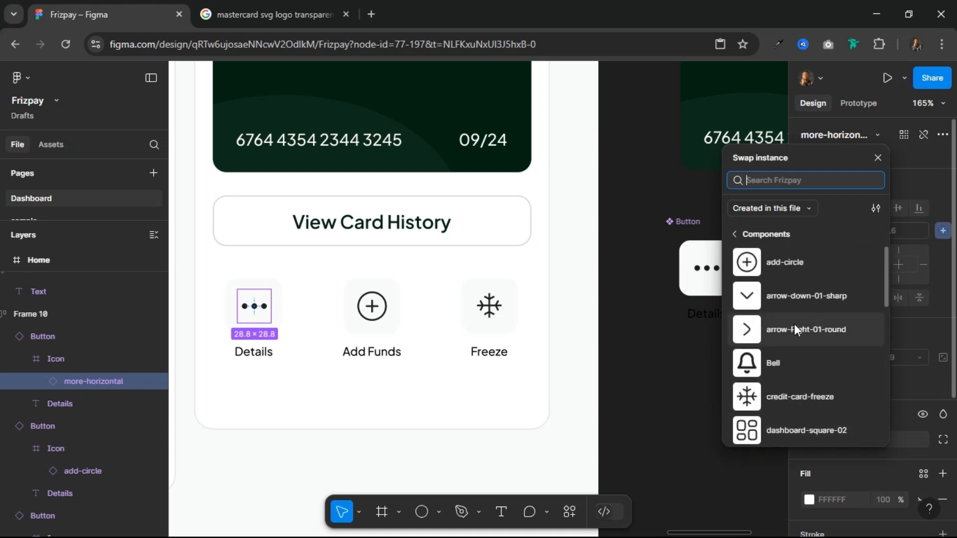
{"action": "scroll", "coordinate": [794, 324], "scroll_direction": "down", "scroll_amount": 3}
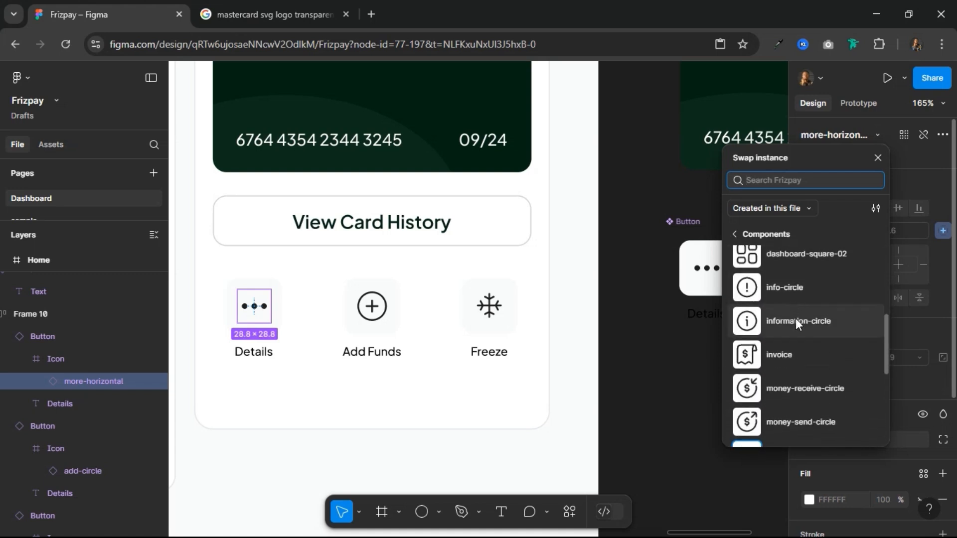
{"action": "left_click", "coordinate": [796, 320]}
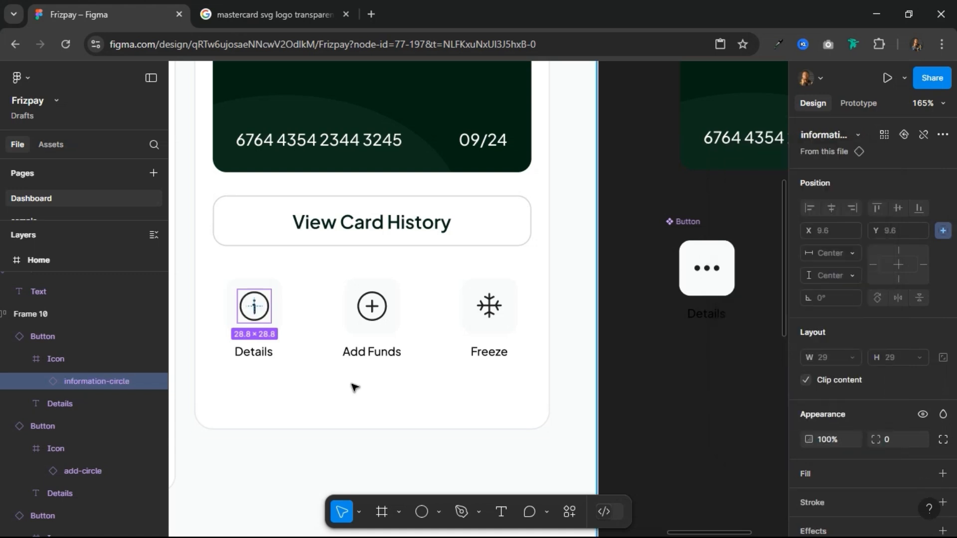
Step: Move the row of Details, Add Funds and Freeze buttons above the View Card History button
{"action": "left_click", "coordinate": [274, 377]}
{"action": "left_click", "coordinate": [378, 312]}
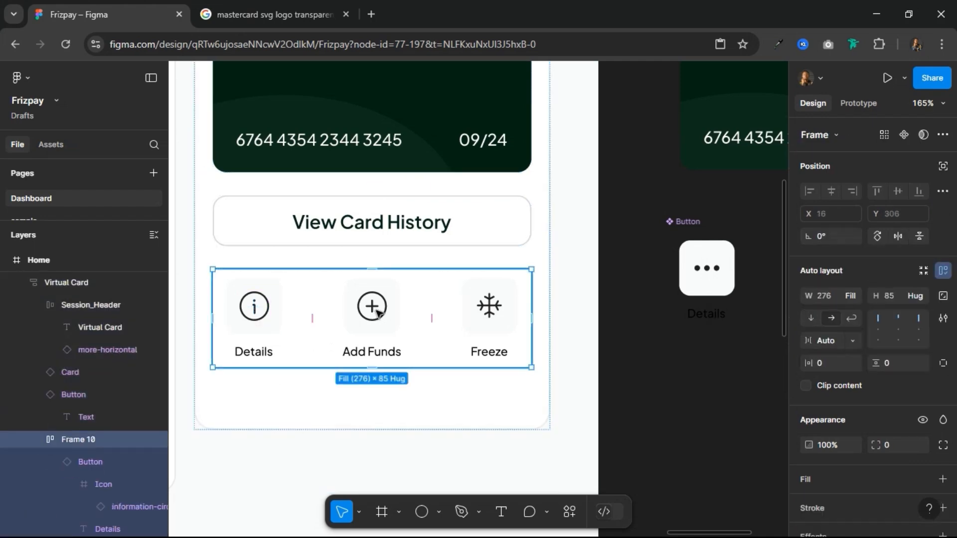
{"action": "key", "text": "Up"}
{"action": "scroll", "coordinate": [431, 345], "scroll_direction": "down", "scroll_amount": 3}
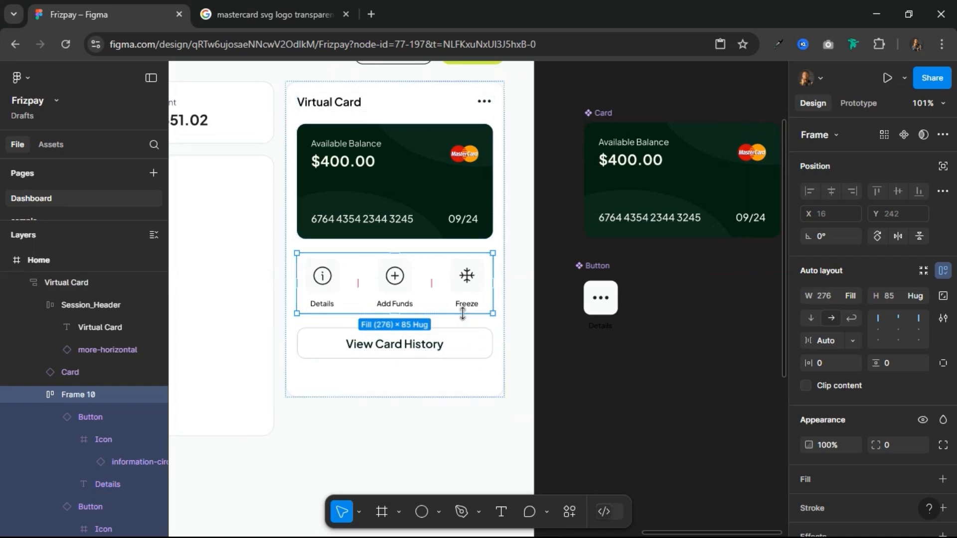
{"action": "key", "text": "Down"}
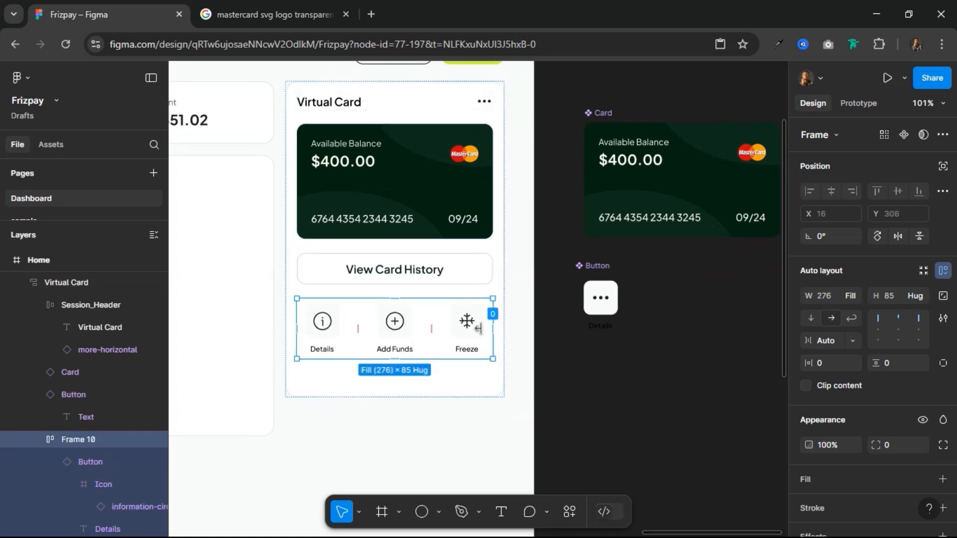
{"action": "key", "text": "Up"}
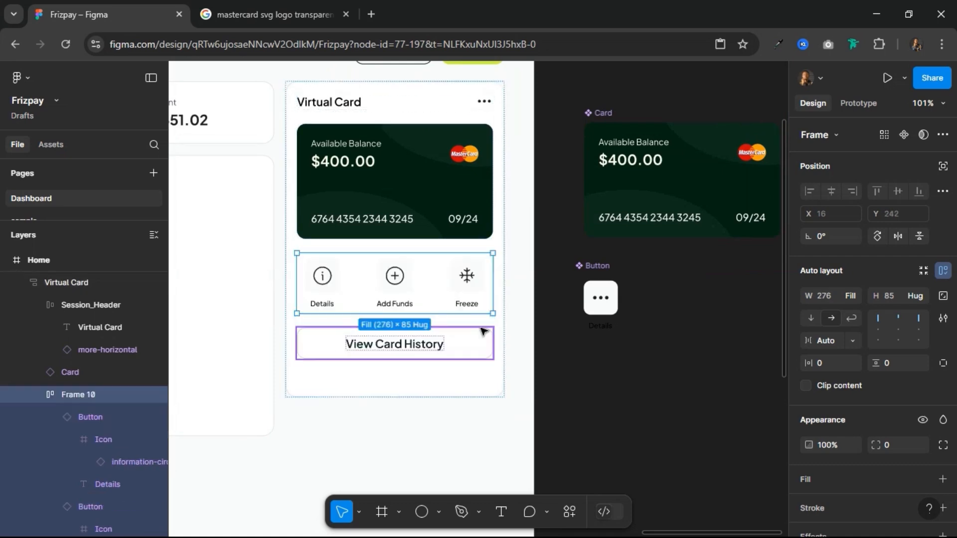
Step: Set the Virtual Card frame's height to hug its contents
{"action": "left_click", "coordinate": [429, 394]}
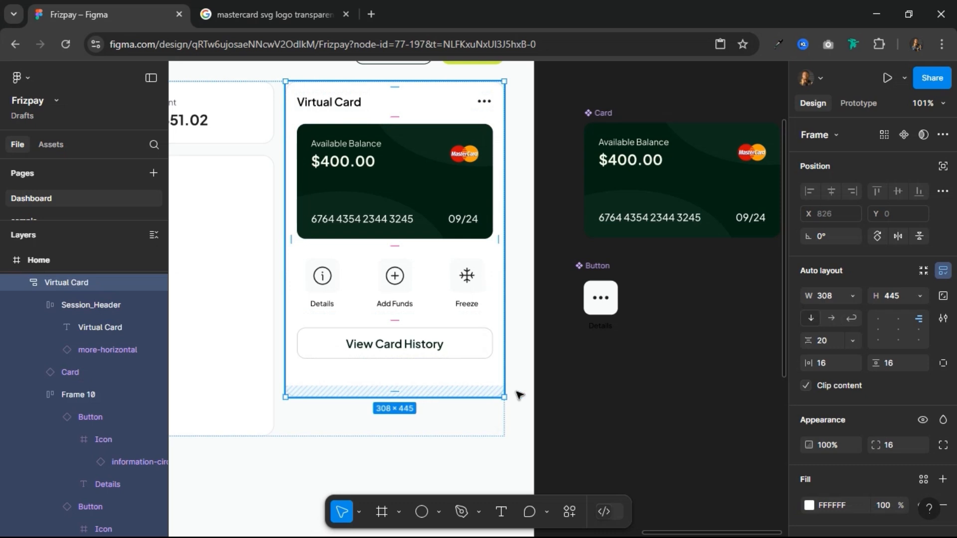
{"action": "left_click", "coordinate": [919, 295]}
{"action": "left_click", "coordinate": [872, 313]}
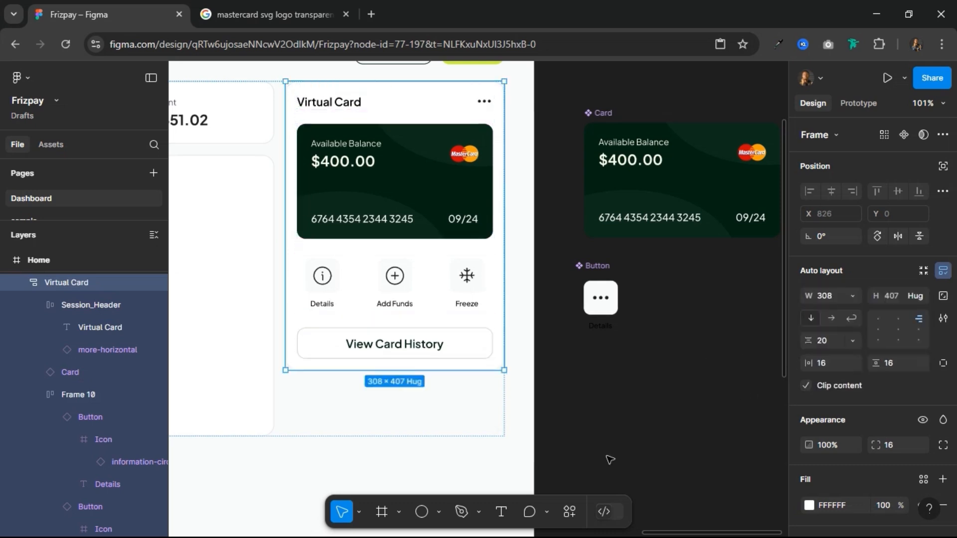
{"action": "left_click", "coordinate": [608, 408]}
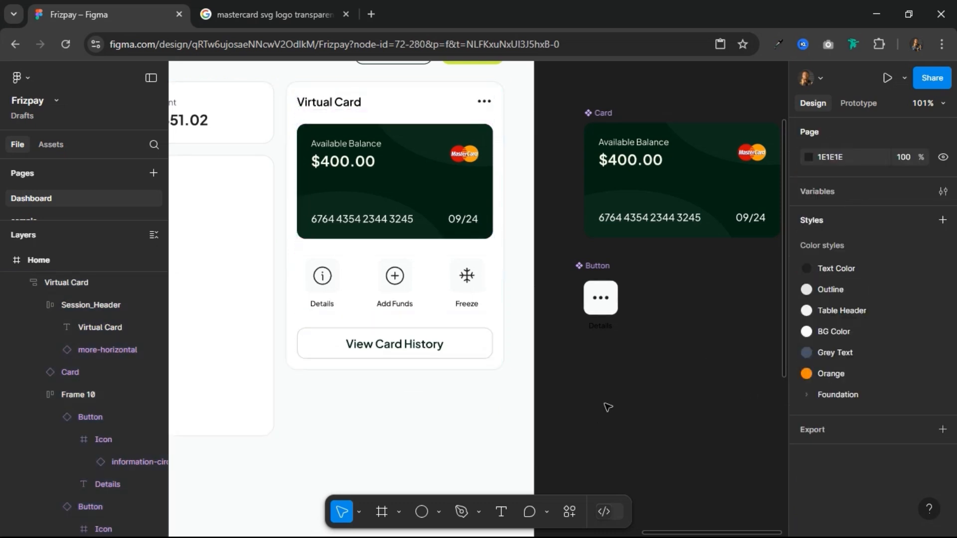
Step: Examine the overall dashboard layout and how the Virtual Card section sits beside the Income Analysis area
{"action": "scroll", "coordinate": [608, 407], "scroll_direction": "down", "scroll_amount": 6}
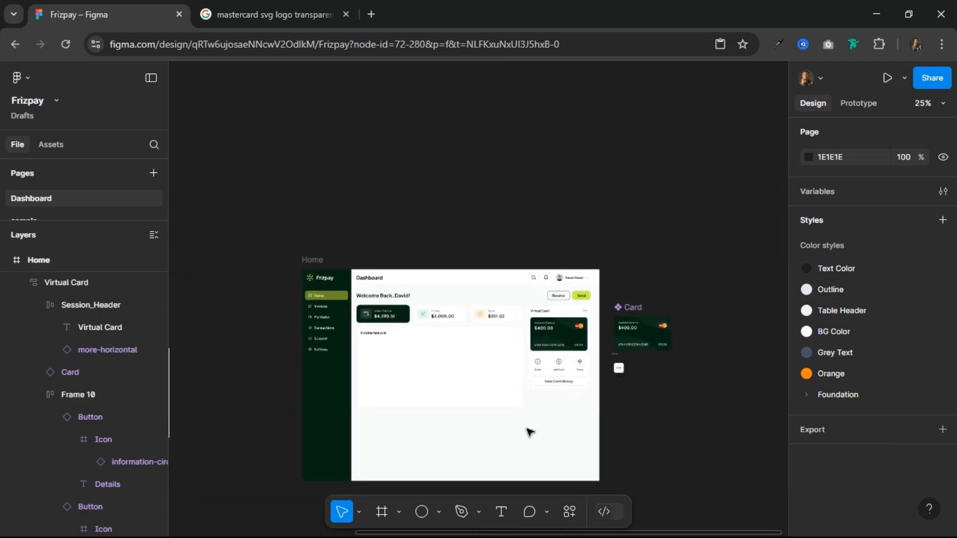
{"action": "scroll", "coordinate": [527, 433], "scroll_direction": "up", "scroll_amount": 4}
{"action": "scroll", "coordinate": [529, 429], "scroll_direction": "down", "scroll_amount": 2}
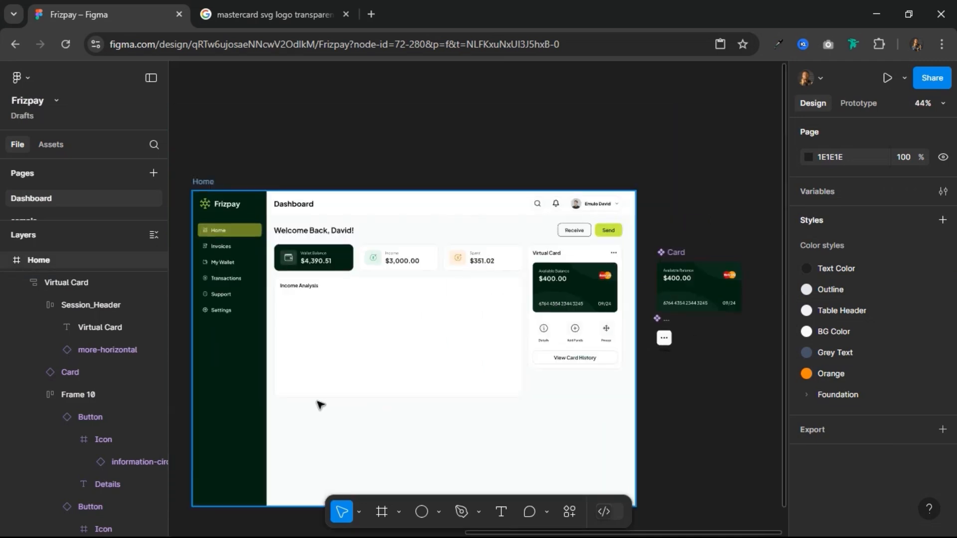
{"action": "scroll", "coordinate": [319, 403], "scroll_direction": "up", "scroll_amount": 2}
{"action": "scroll", "coordinate": [319, 403], "scroll_direction": "down", "scroll_amount": 2}
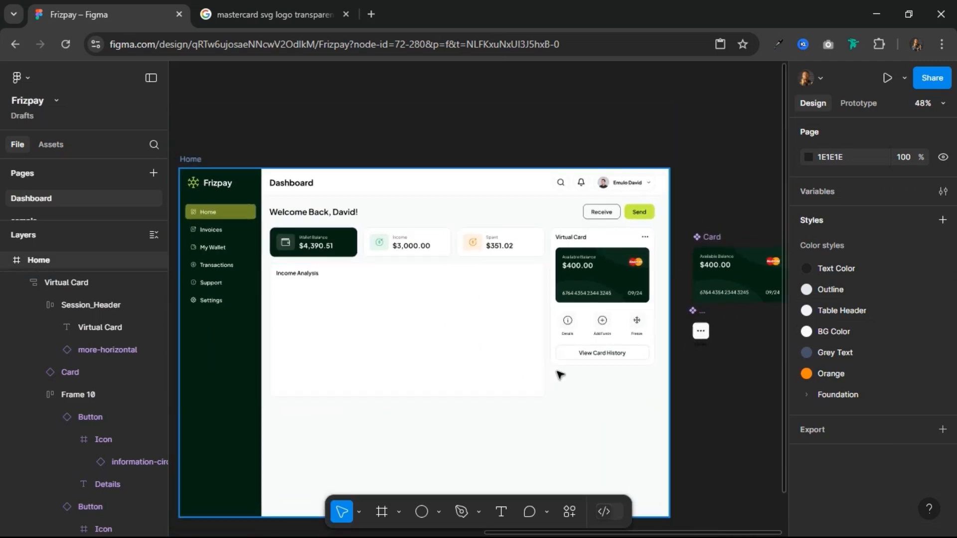
{"action": "scroll", "coordinate": [573, 376], "scroll_direction": "up", "scroll_amount": 4}
{"action": "scroll", "coordinate": [642, 354], "scroll_direction": "down", "scroll_amount": 1}
{"action": "scroll", "coordinate": [641, 353], "scroll_direction": "down", "scroll_amount": 2}
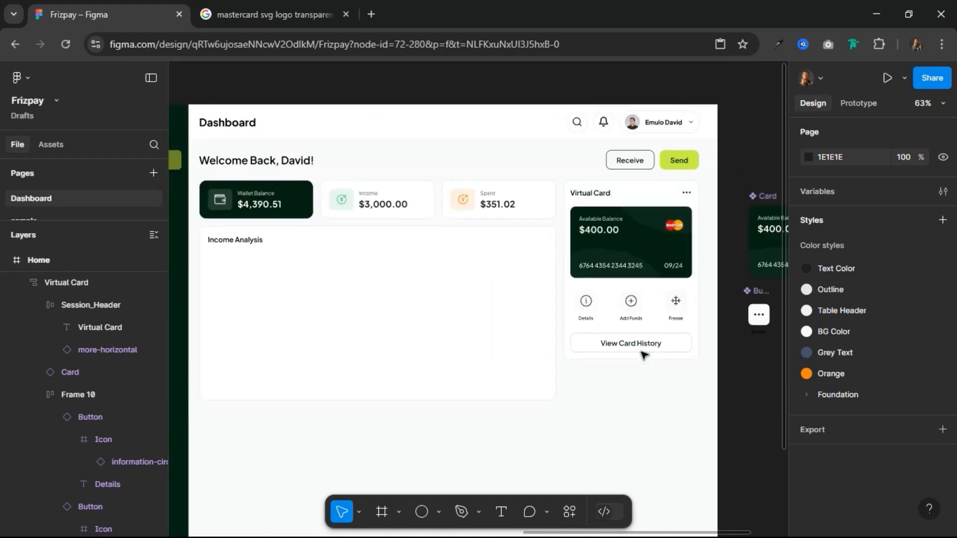
{"action": "scroll", "coordinate": [528, 387], "scroll_direction": "down", "scroll_amount": 3}
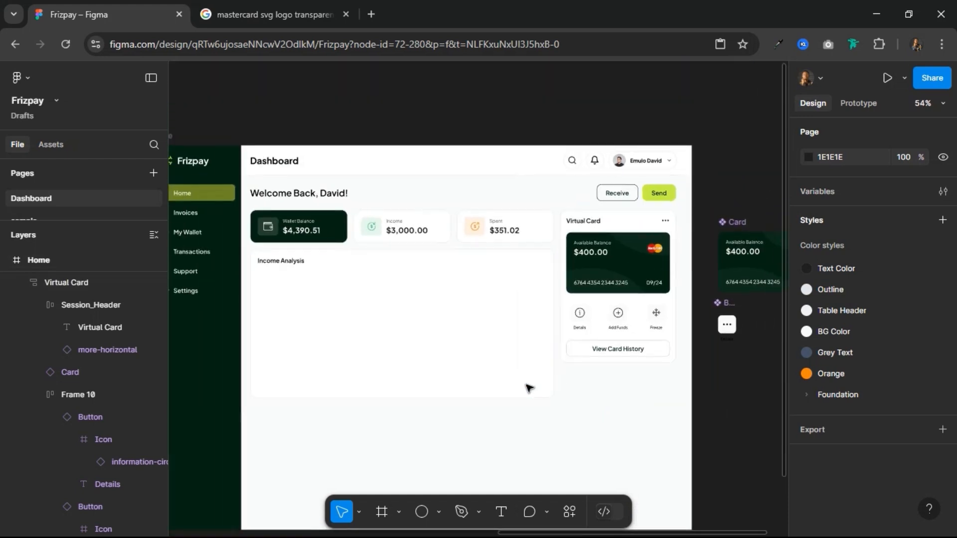
{"action": "scroll", "coordinate": [529, 387], "scroll_direction": "up", "scroll_amount": 3}
{"action": "scroll", "coordinate": [530, 388], "scroll_direction": "up", "scroll_amount": 3}
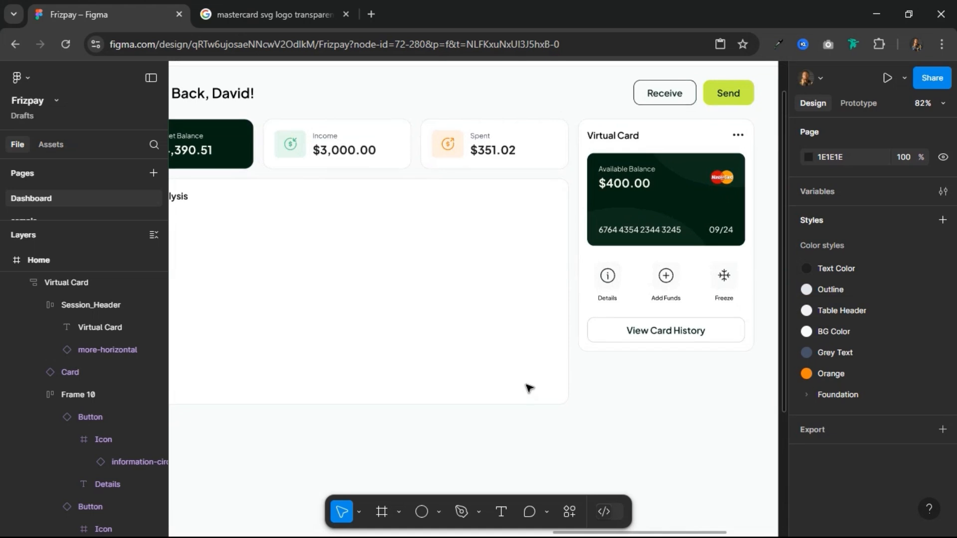
{"action": "scroll", "coordinate": [607, 379], "scroll_direction": "down", "scroll_amount": 3}
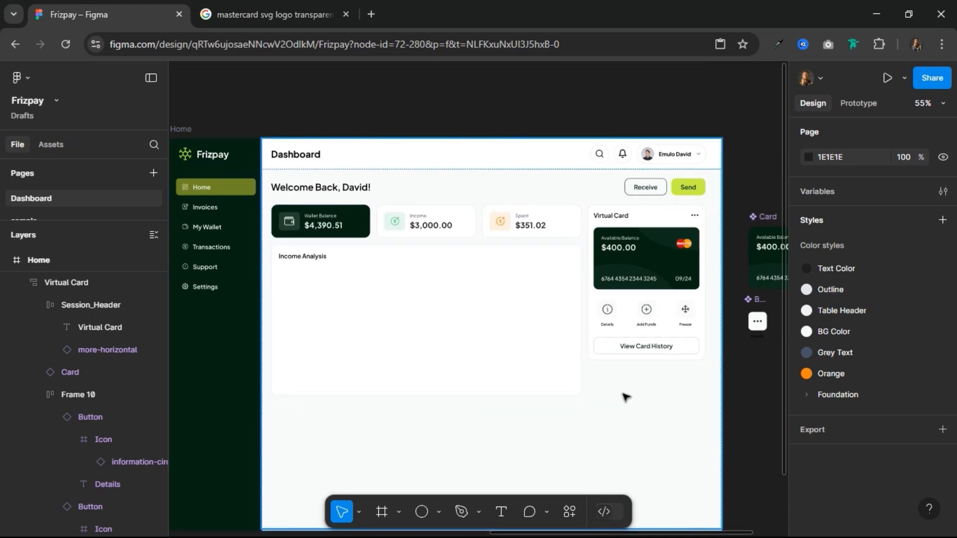
Step: Duplicate the Virtual Card section within the dashboard's content row
{"action": "left_click", "coordinate": [648, 299]}
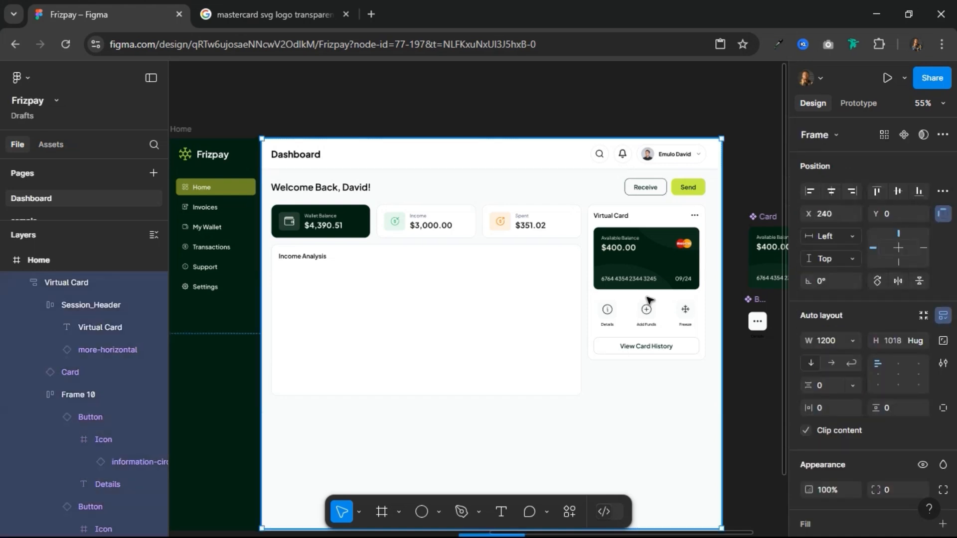
{"action": "left_click", "coordinate": [648, 299]}
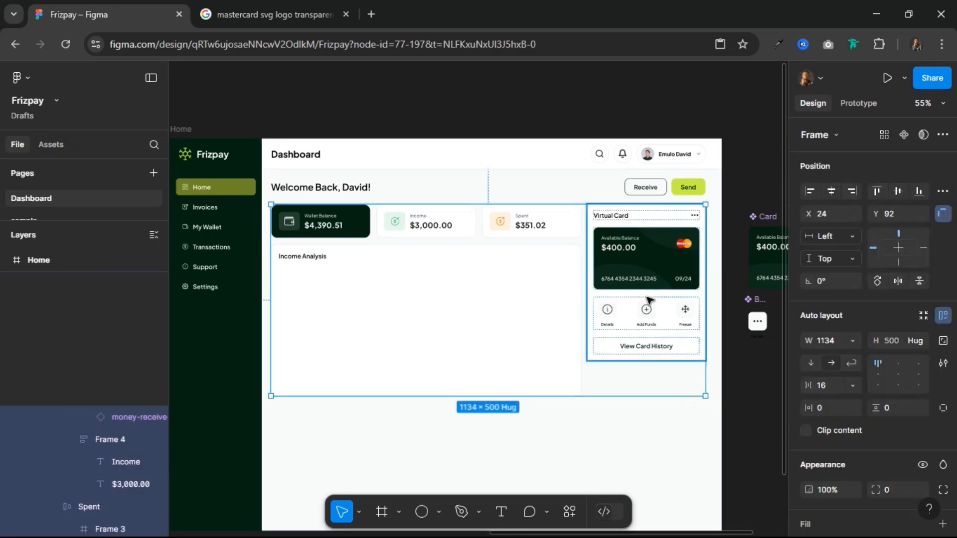
{"action": "left_click", "coordinate": [622, 325]}
{"action": "key", "text": "ctrl+d"}
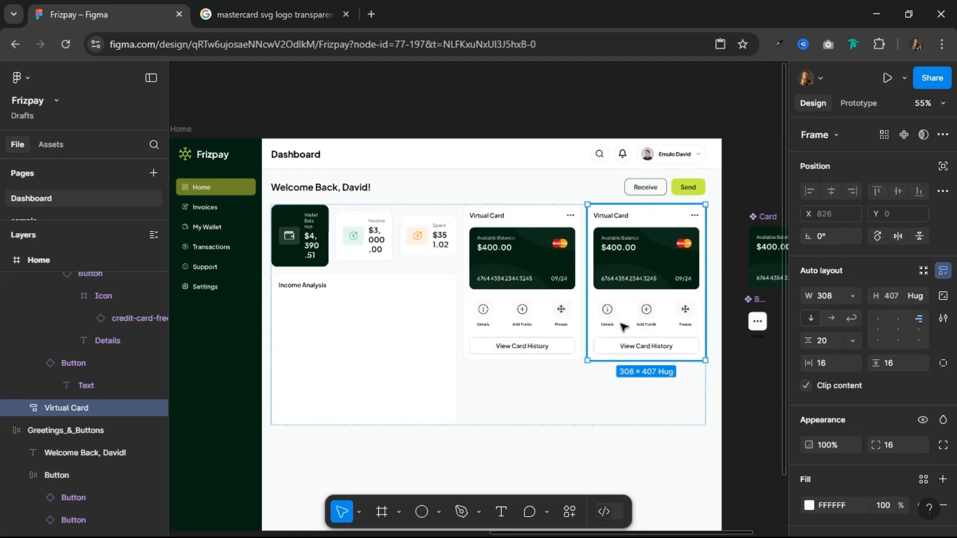
Step: Wrap both Virtual Card sections in one auto layout frame and stack them vertically
{"action": "left_click", "coordinate": [528, 284], "text": "shift"}
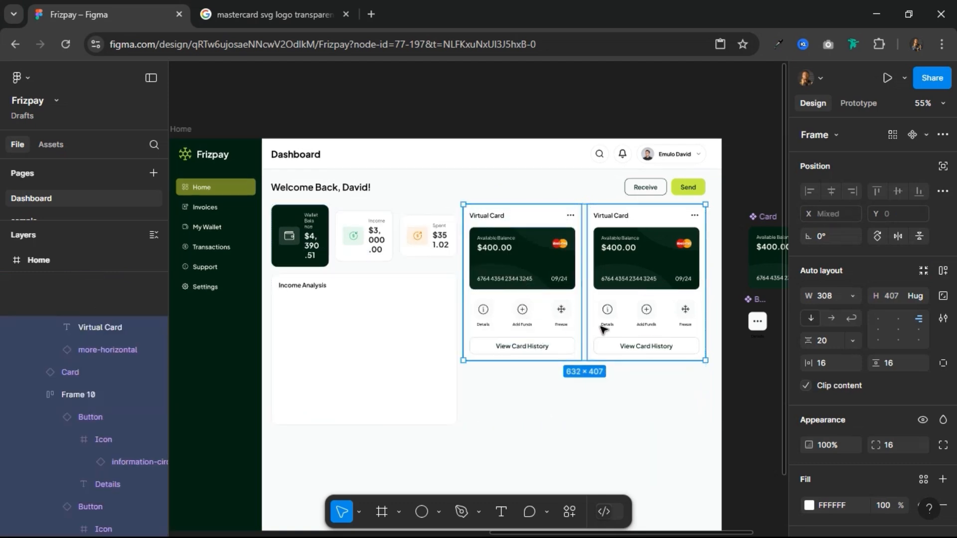
{"action": "left_click", "coordinate": [940, 270]}
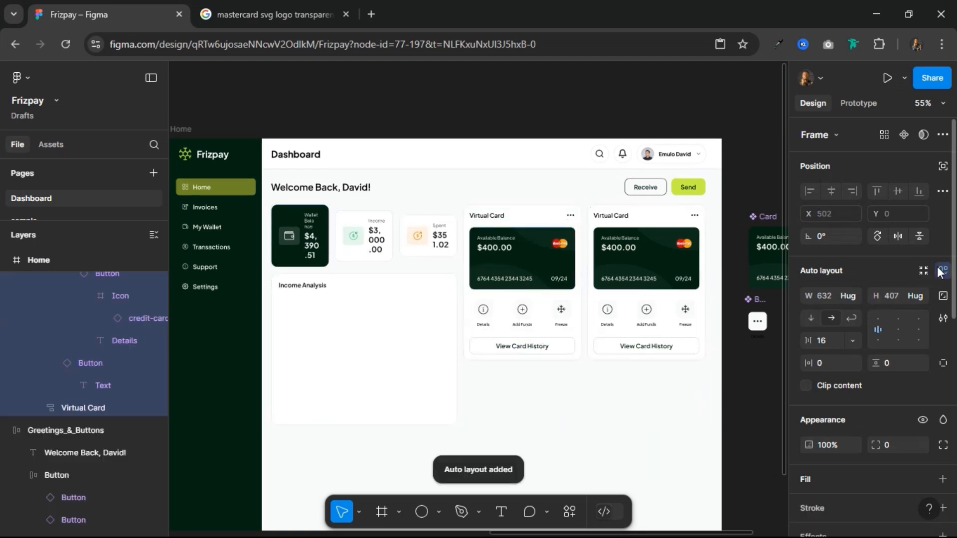
{"action": "left_click", "coordinate": [817, 317]}
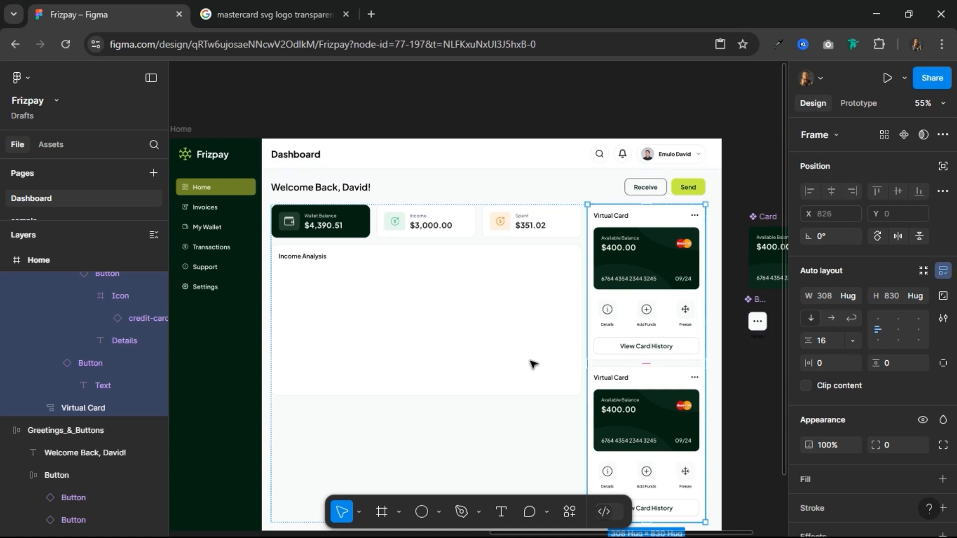
{"action": "left_click", "coordinate": [482, 351]}
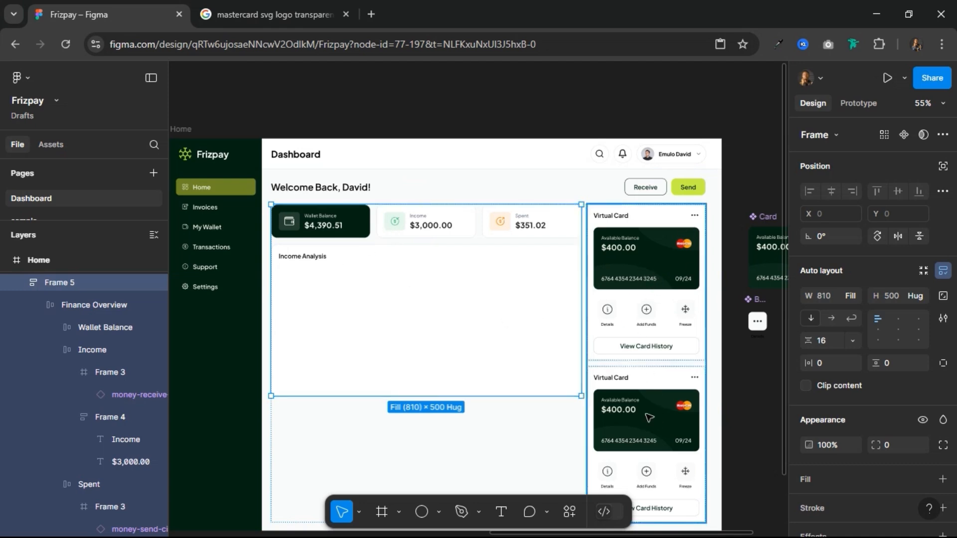
{"action": "left_click", "coordinate": [656, 392]}
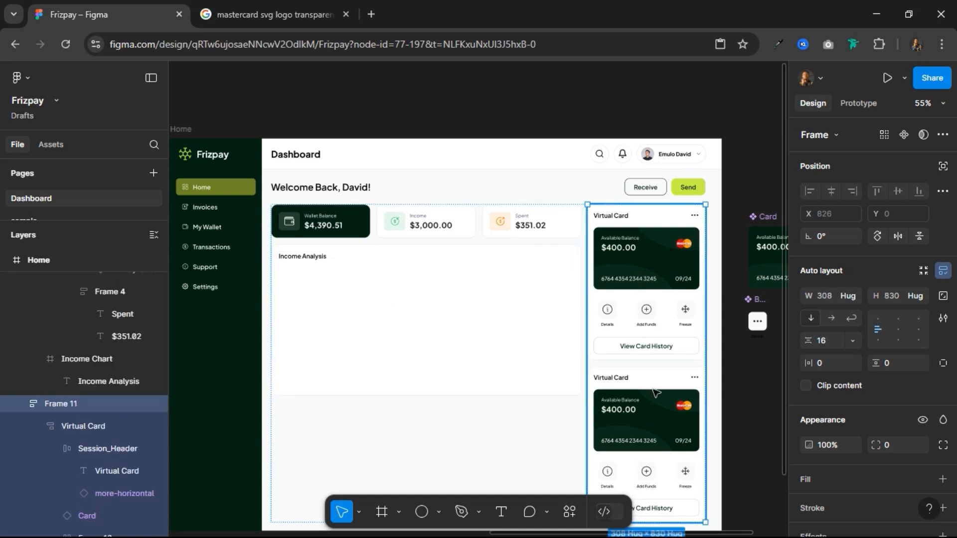
{"action": "left_click", "coordinate": [668, 385]}
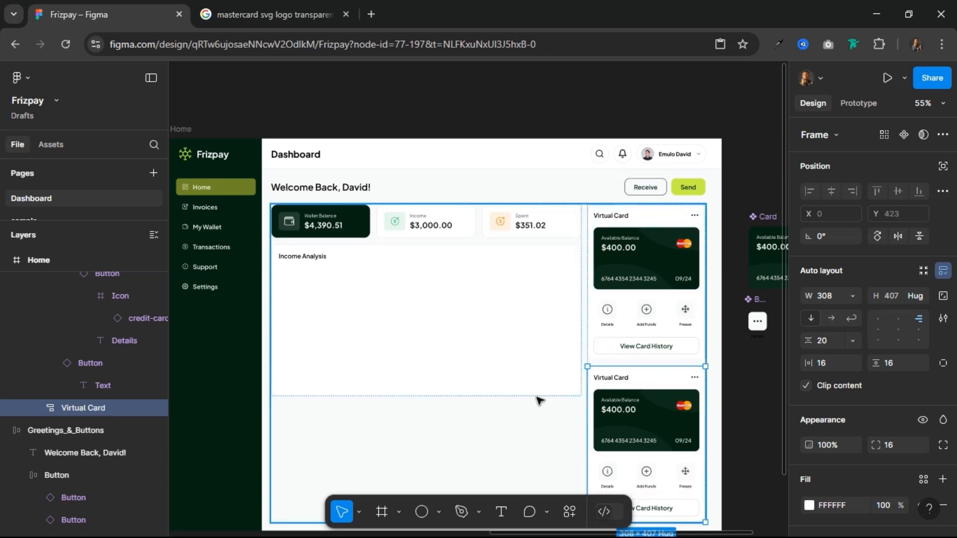
Step: Duplicate the Income Chart frame so a copy sits below the original
{"action": "left_click", "coordinate": [509, 368]}
{"action": "left_click", "coordinate": [508, 368]}
{"action": "key", "text": "ctrl+d"}
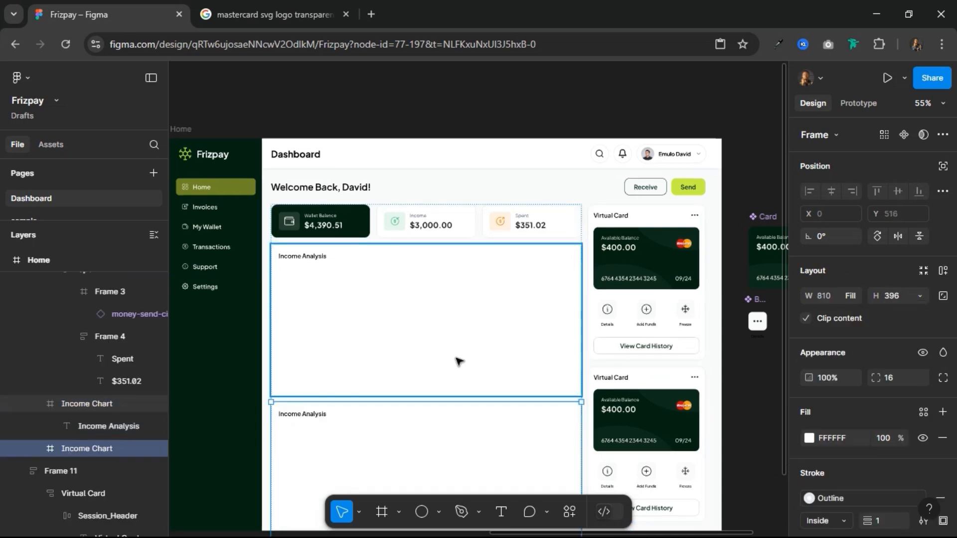
Step: Change the duplicated chart frame's heading to "Recent Transactions"
{"action": "scroll", "coordinate": [452, 355], "scroll_direction": "down", "scroll_amount": 1}
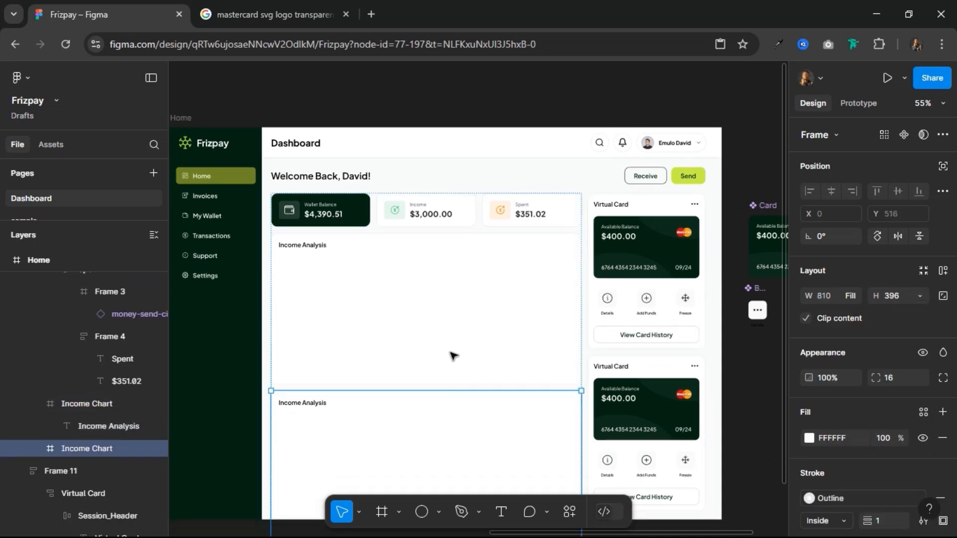
{"action": "left_click", "coordinate": [293, 406]}
{"action": "double_click", "coordinate": [292, 407]}
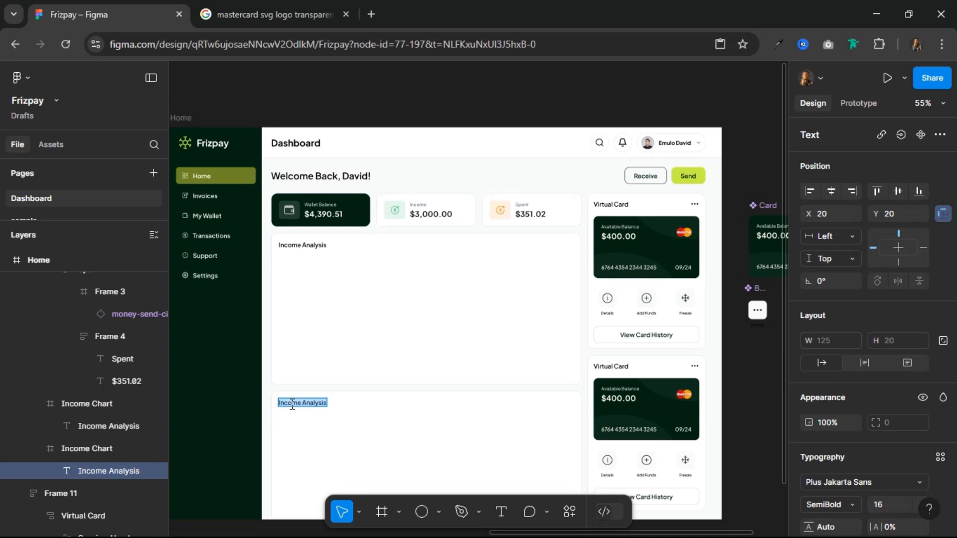
{"action": "type", "text": "Recen"}
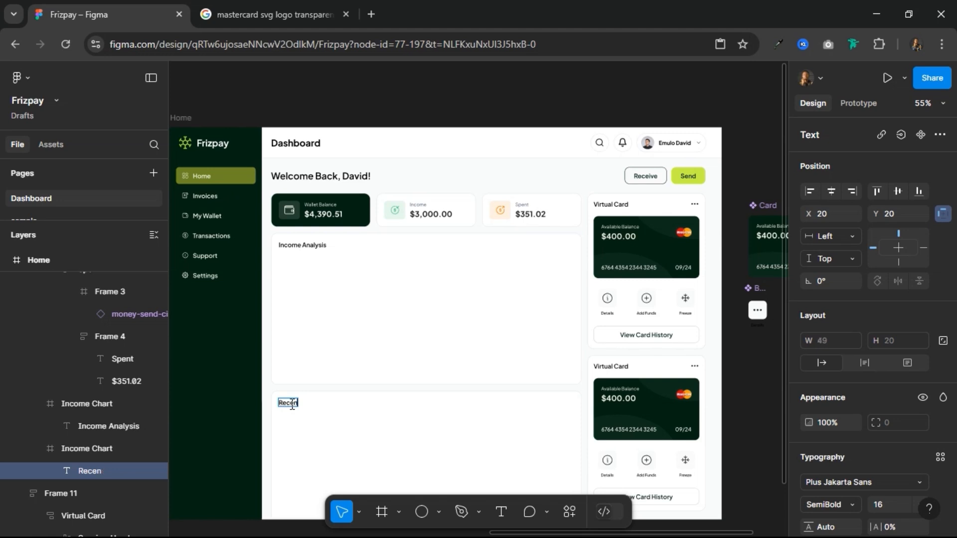
{"action": "type", "text": "t Tra"}
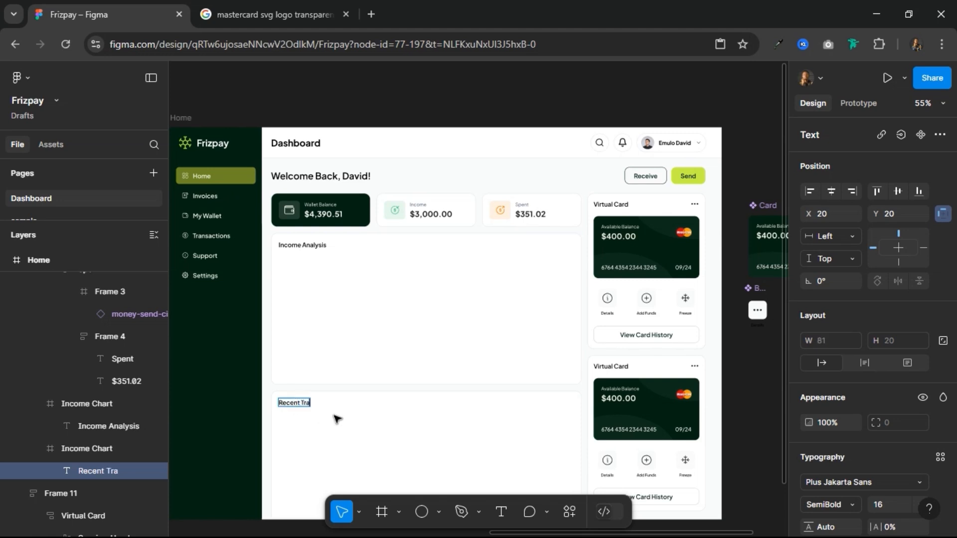
{"action": "type", "text": "nsactions"}
{"action": "key", "text": "Escape"}
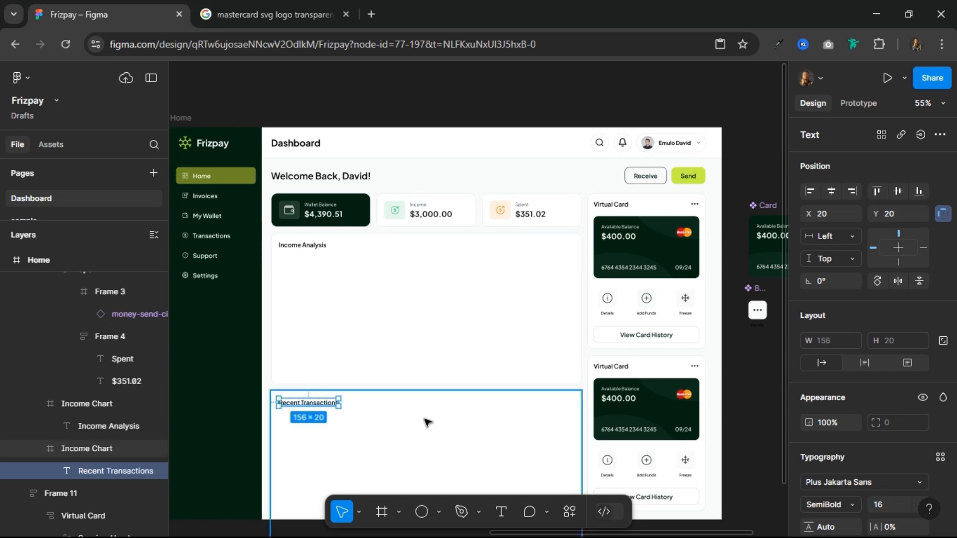
Step: Align the left edges of the Card and Button components placed outside the Home frame
{"action": "key", "text": "Escape"}
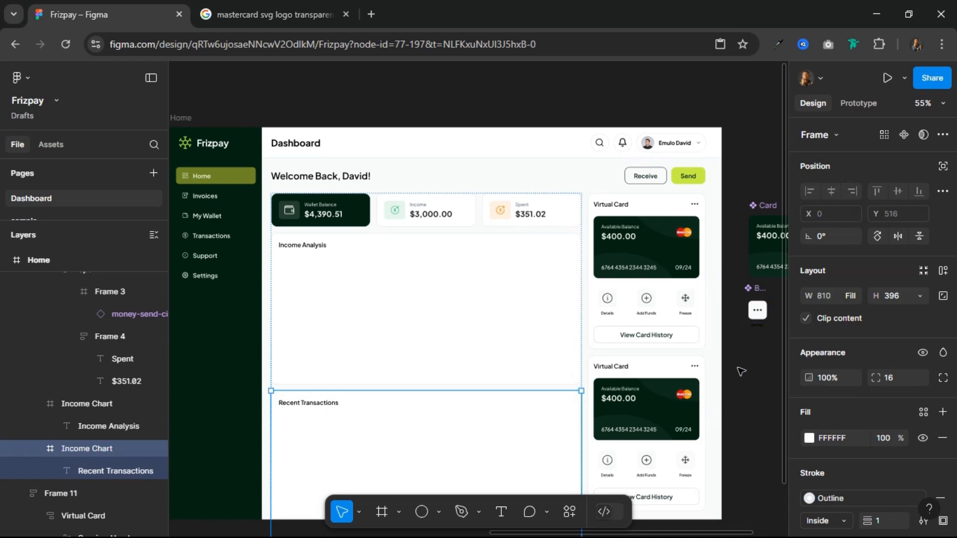
{"action": "scroll", "coordinate": [752, 364], "scroll_direction": "up", "scroll_amount": 5}
{"action": "scroll", "coordinate": [752, 364], "scroll_direction": "up", "scroll_amount": 1}
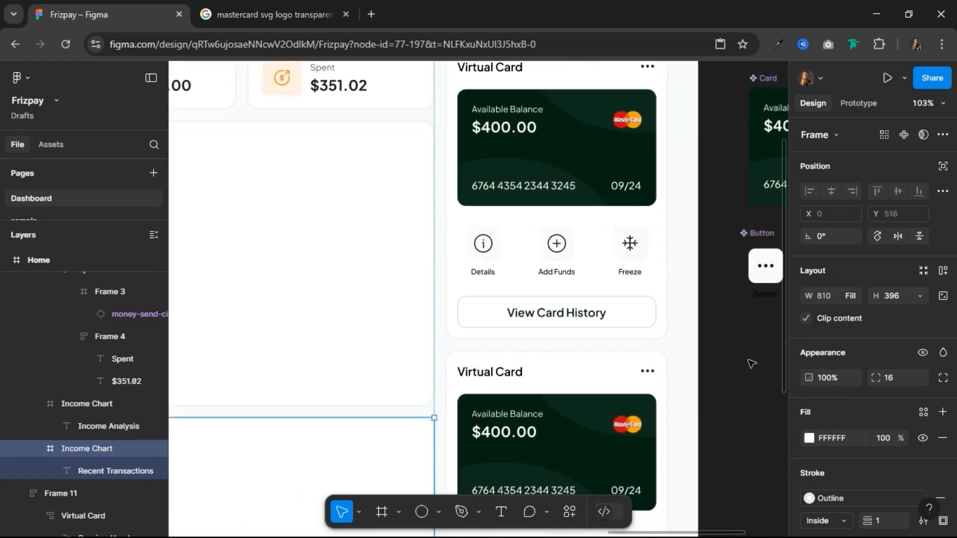
{"action": "scroll", "coordinate": [736, 369], "scroll_direction": "down", "scroll_amount": 5}
{"action": "scroll", "coordinate": [562, 348], "scroll_direction": "right", "scroll_amount": 4}
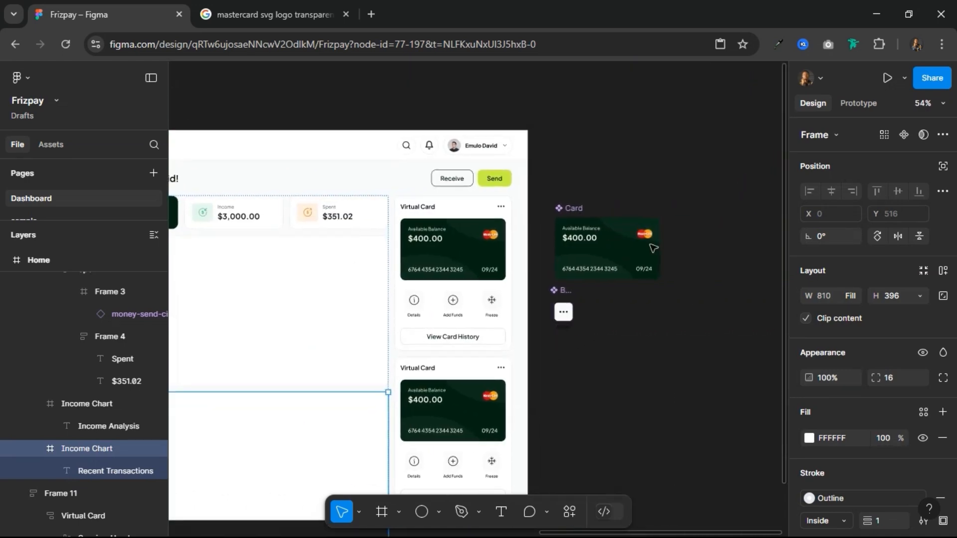
{"action": "left_click", "coordinate": [541, 337]}
{"action": "left_click_drag", "start_coordinate": [700, 180], "coordinate": [545, 340]}
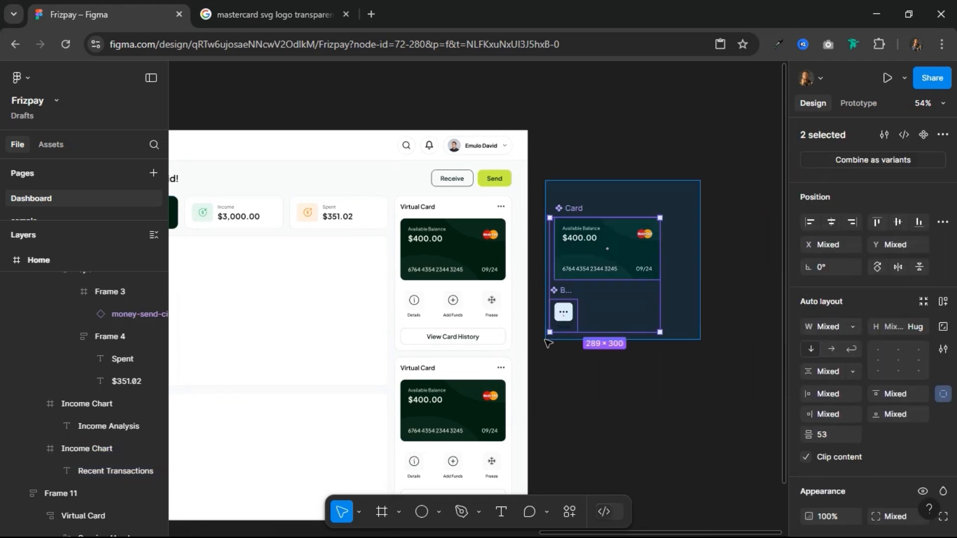
{"action": "left_click", "coordinate": [808, 222]}
Step: Move the Card and Button components beside the Sidebar component, under the Nav_bar component
{"action": "scroll", "coordinate": [663, 239], "scroll_direction": "down", "scroll_amount": 4}
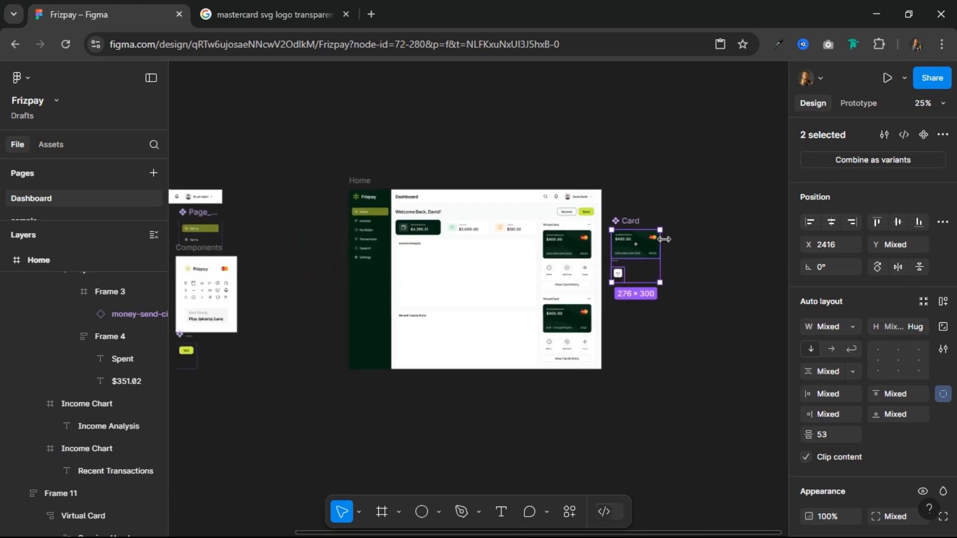
{"action": "left_click_drag", "start_coordinate": [633, 223], "coordinate": [421, 213]}
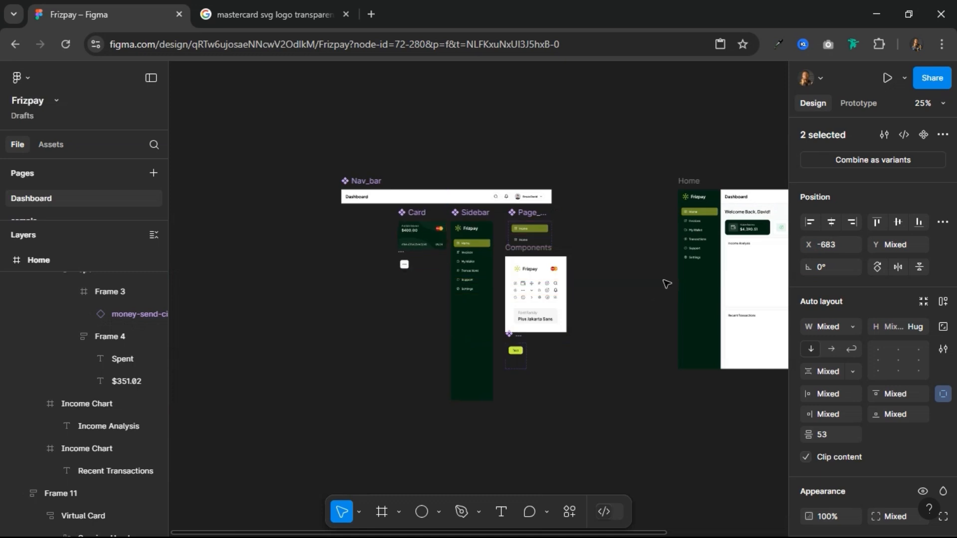
{"action": "left_click", "coordinate": [649, 242]}
Step: Change the lower Virtual Card section's heading to "Scheduled Transfers"
{"action": "left_click_drag", "start_coordinate": [660, 203], "coordinate": [365, 256]}
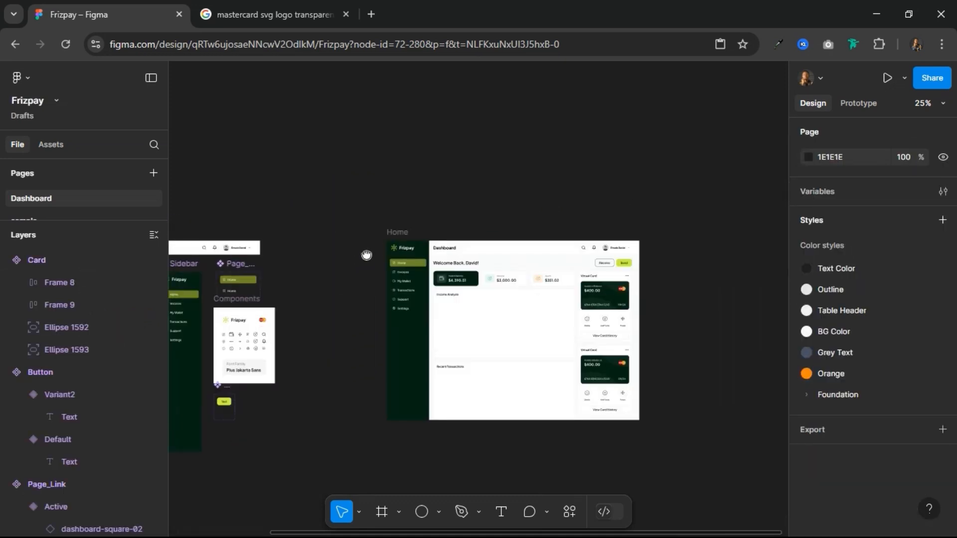
{"action": "scroll", "coordinate": [641, 352], "scroll_direction": "up", "scroll_amount": 8}
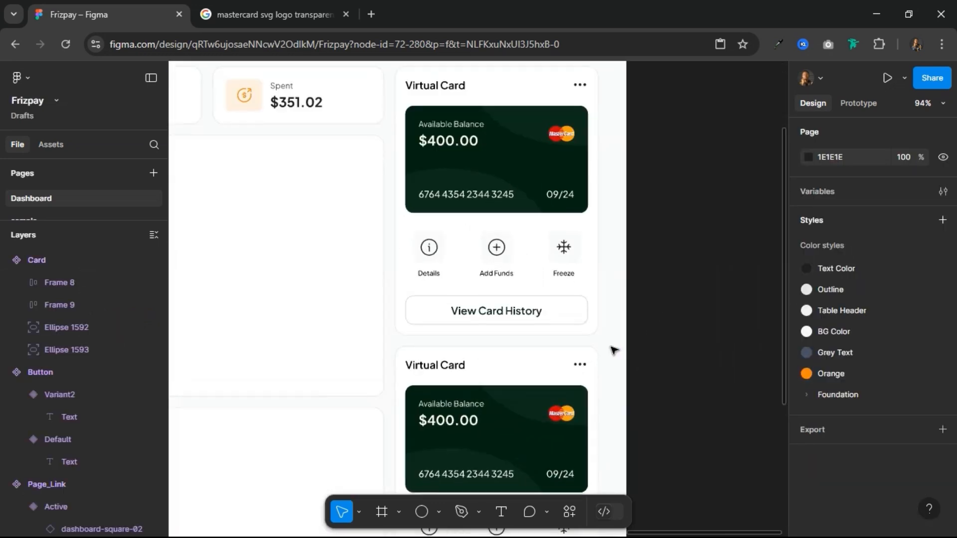
{"action": "left_click", "coordinate": [454, 370]}
{"action": "double_click", "coordinate": [453, 371]}
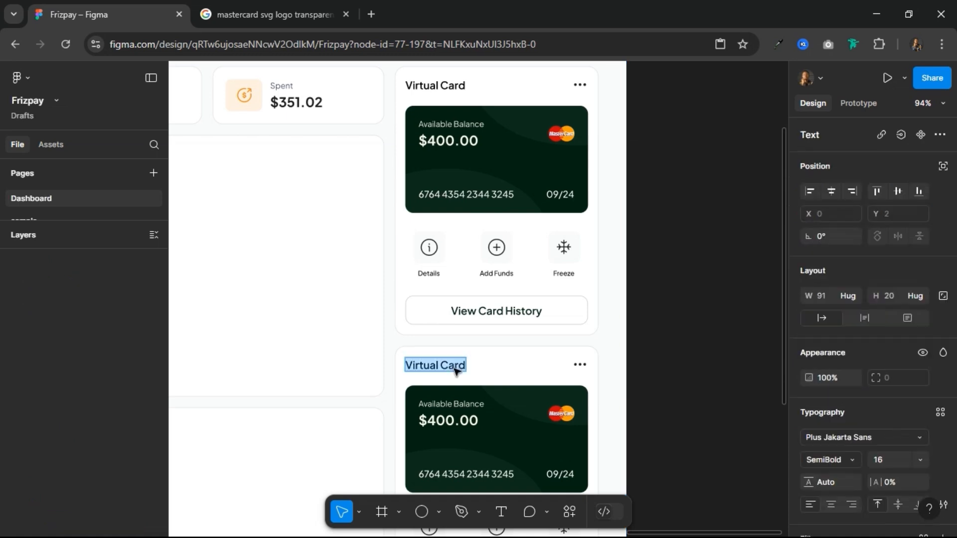
{"action": "type", "text": "Scheduled Transfer"}
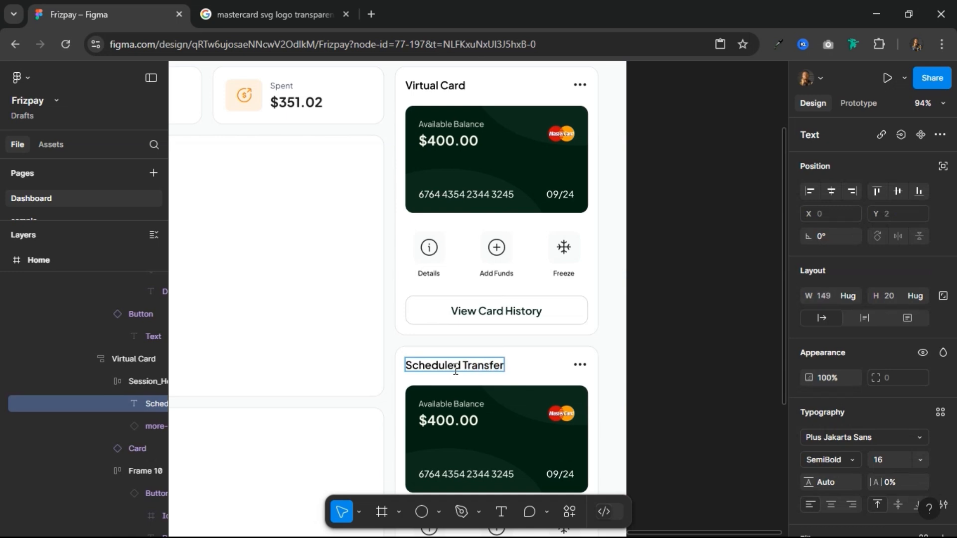
{"action": "type", "text": "s"}
{"action": "key", "text": "Escape"}
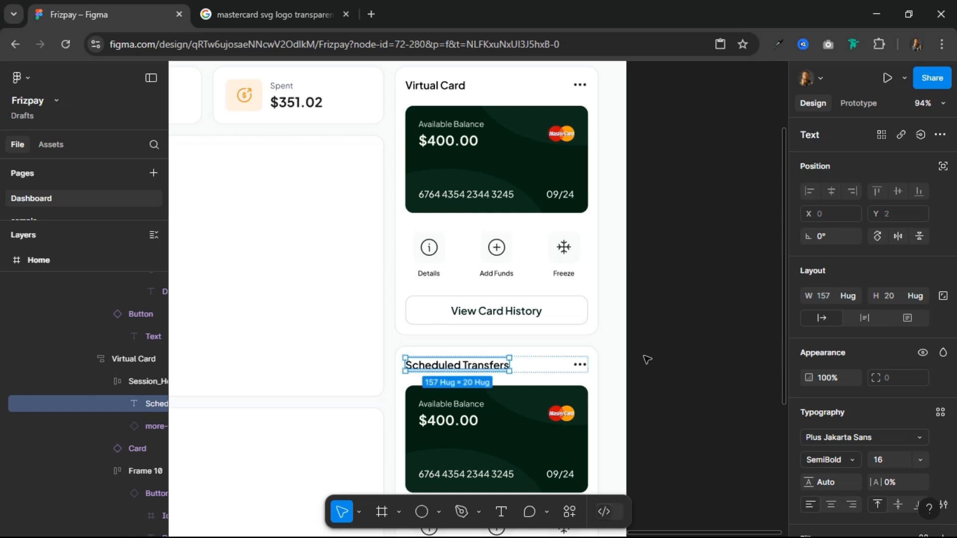
{"action": "left_click", "coordinate": [643, 360]}
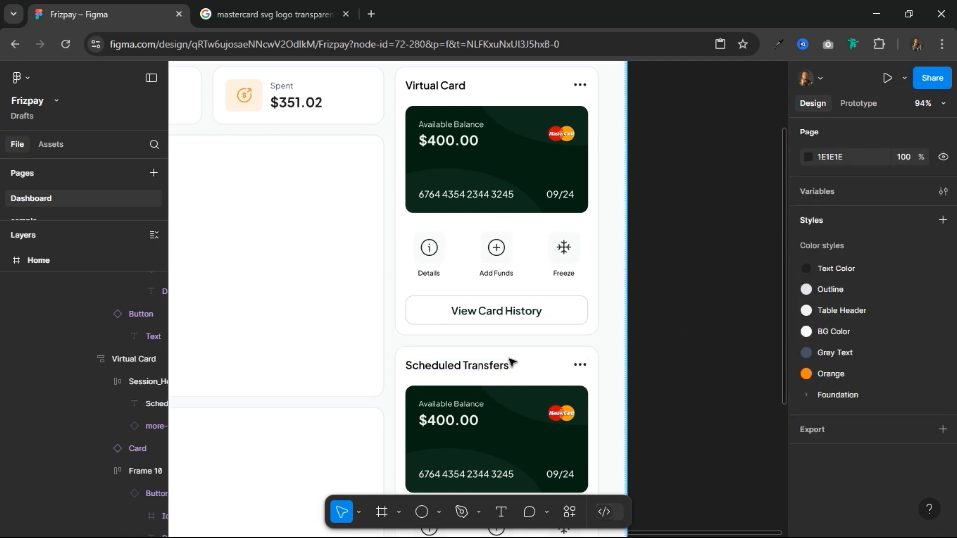
Step: Swap the three-dot icon in the Scheduled Transfers header for the arrow-Right-01-round component
{"action": "scroll", "coordinate": [619, 372], "scroll_direction": "up", "scroll_amount": 3}
{"action": "scroll", "coordinate": [618, 373], "scroll_direction": "up", "scroll_amount": 1}
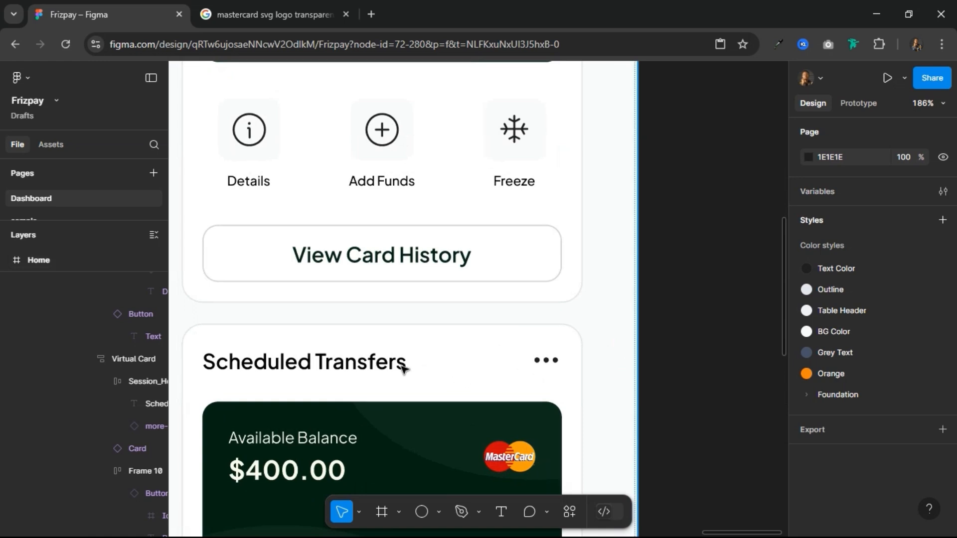
{"action": "left_click", "coordinate": [550, 365]}
{"action": "left_click", "coordinate": [548, 367]}
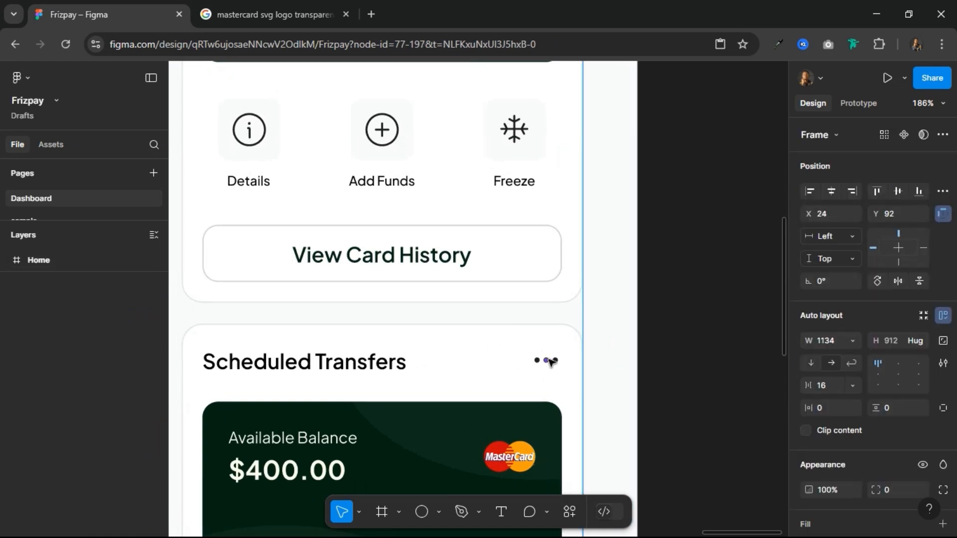
{"action": "left_click", "coordinate": [553, 358]}
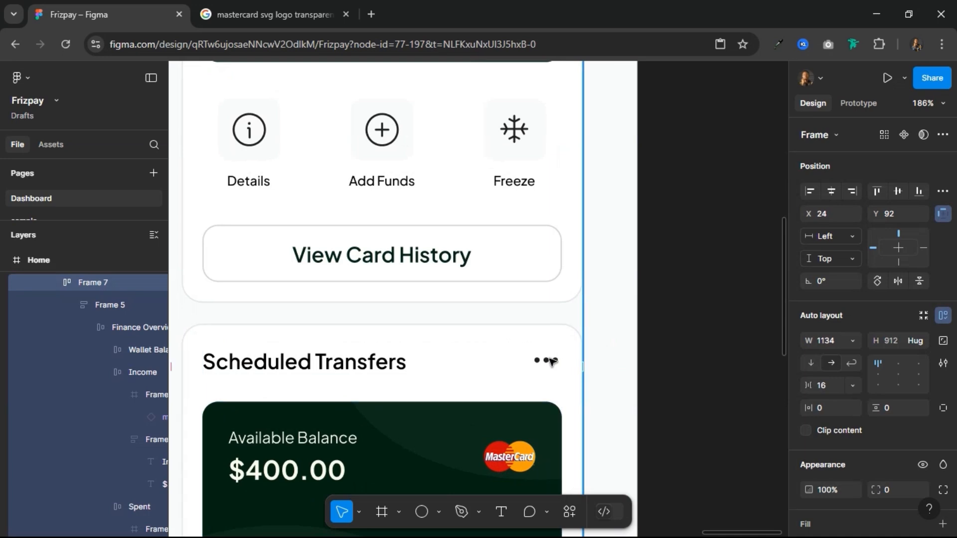
{"action": "left_click", "coordinate": [552, 361]}
{"action": "left_click", "coordinate": [552, 361]}
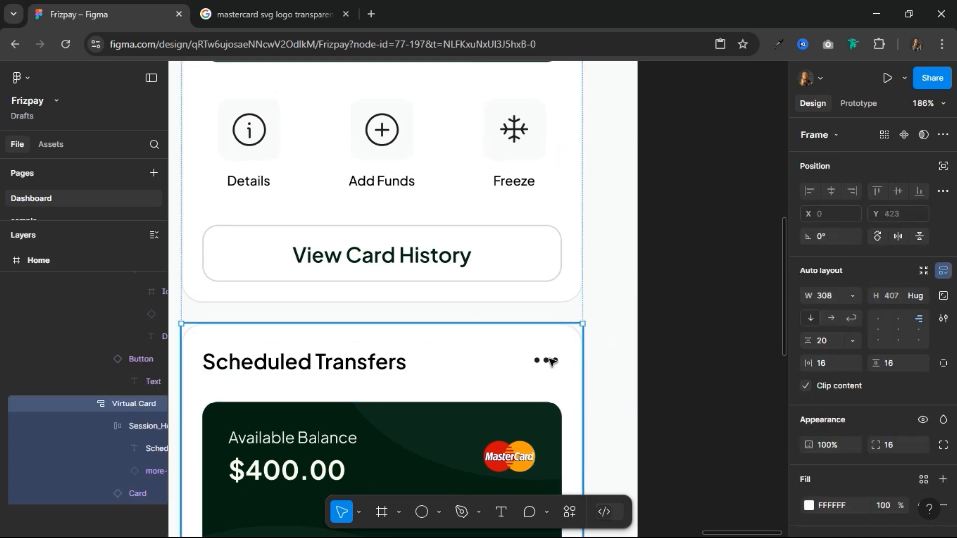
{"action": "left_click", "coordinate": [552, 361]}
{"action": "left_click", "coordinate": [548, 361]}
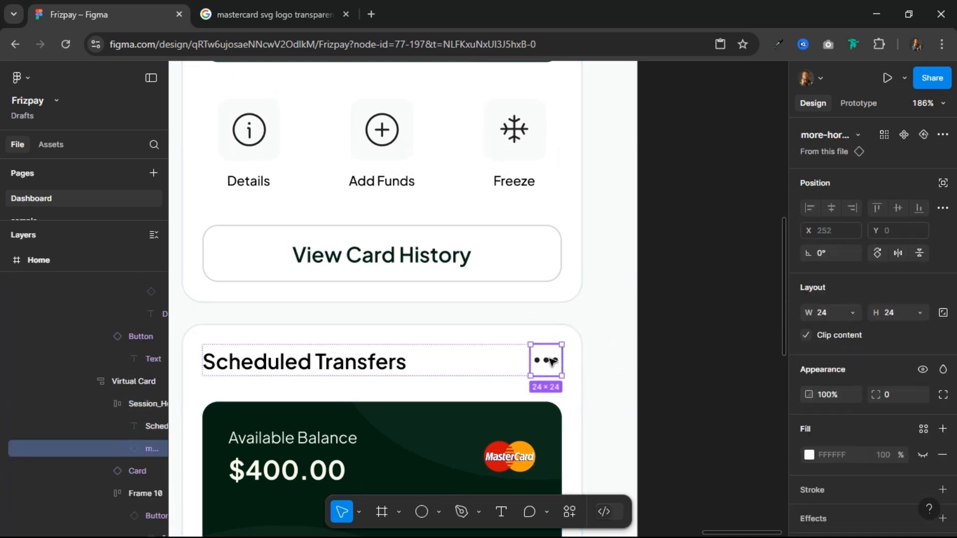
{"action": "left_click", "coordinate": [857, 134]}
{"action": "scroll", "coordinate": [752, 324], "scroll_direction": "down", "scroll_amount": 1}
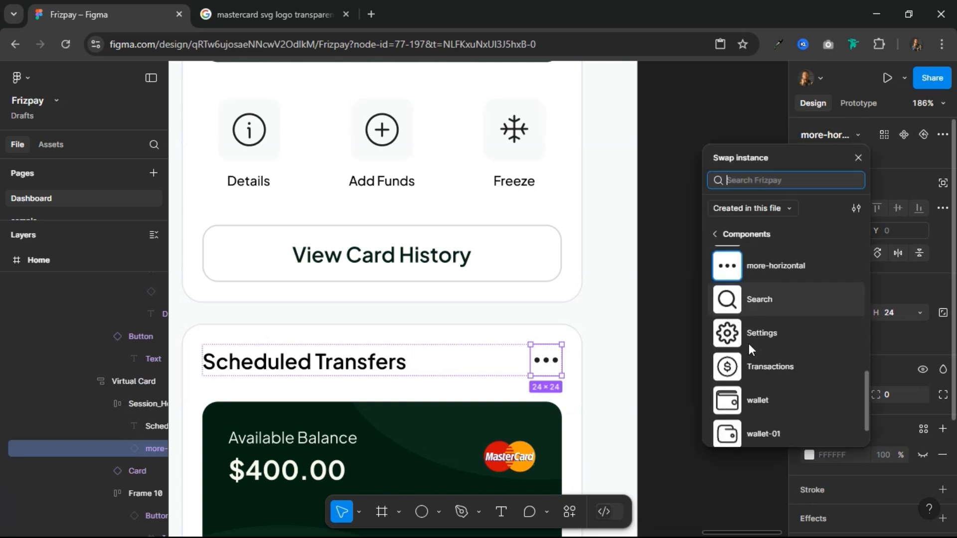
{"action": "scroll", "coordinate": [749, 343], "scroll_direction": "up", "scroll_amount": 10}
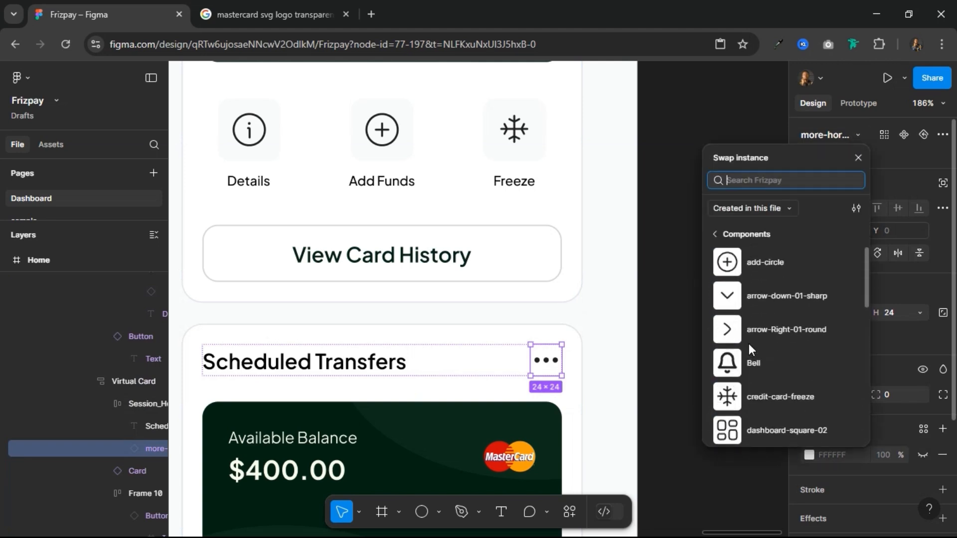
{"action": "left_click", "coordinate": [741, 329]}
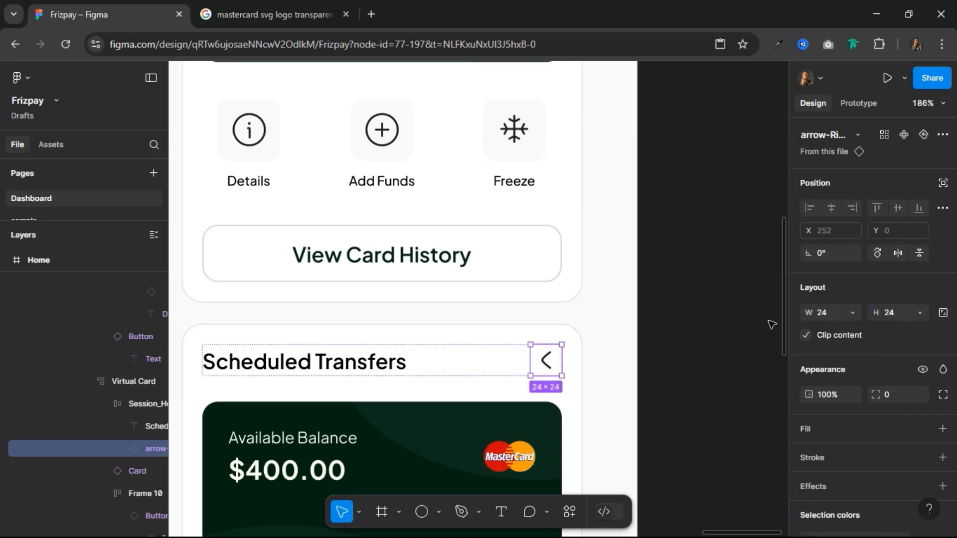
Step: Reselect arrow-Right-01-round as the header icon's instance and flip the arrow horizontally
{"action": "left_click", "coordinate": [850, 136]}
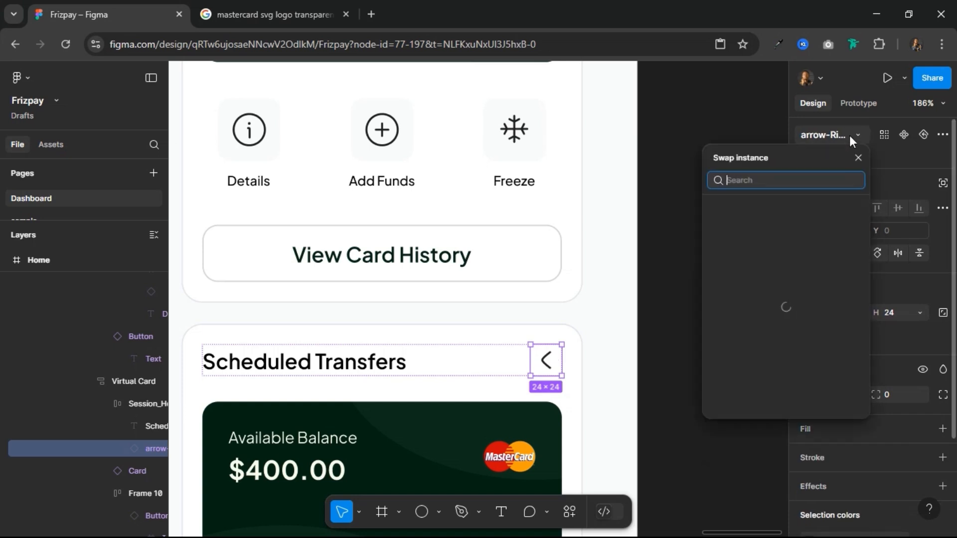
{"action": "scroll", "coordinate": [766, 320], "scroll_direction": "up", "scroll_amount": 1}
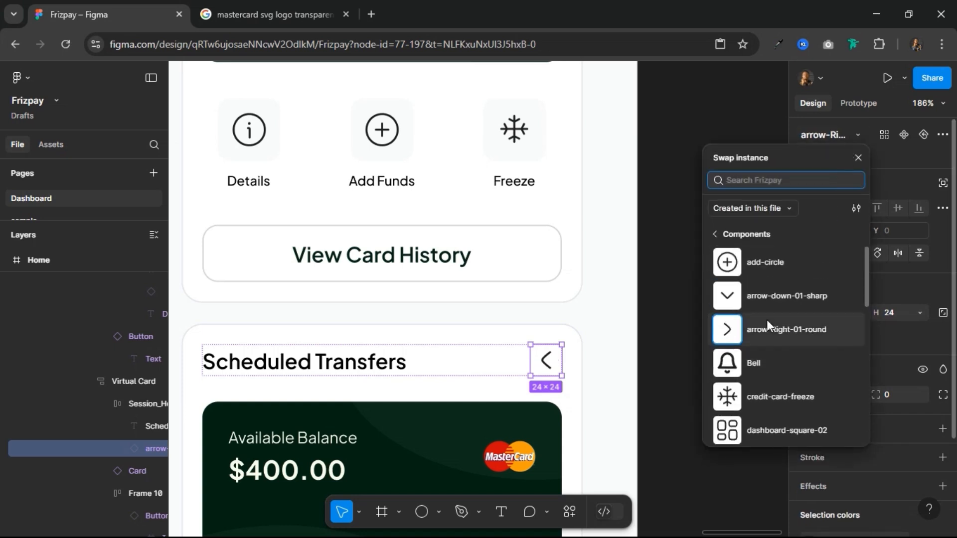
{"action": "left_click", "coordinate": [751, 333]}
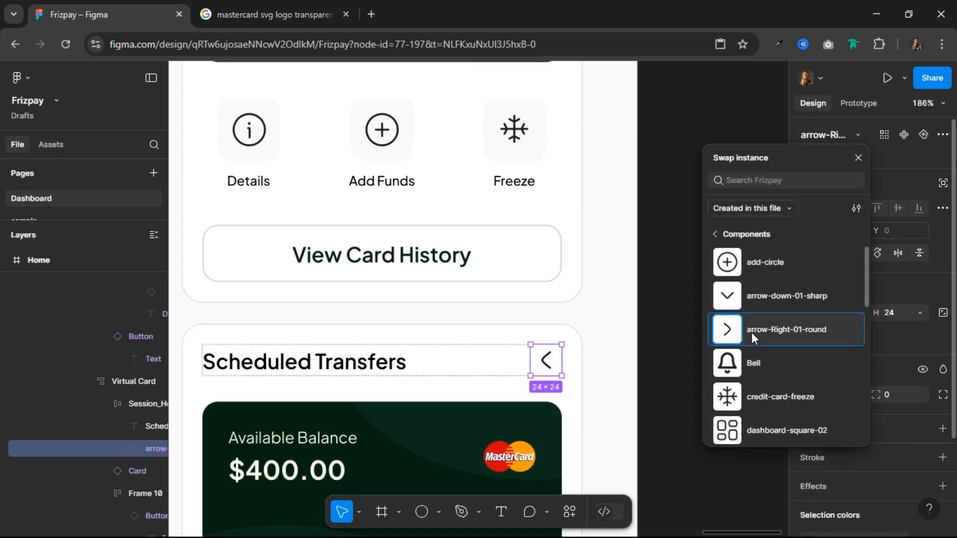
{"action": "left_click", "coordinate": [898, 253]}
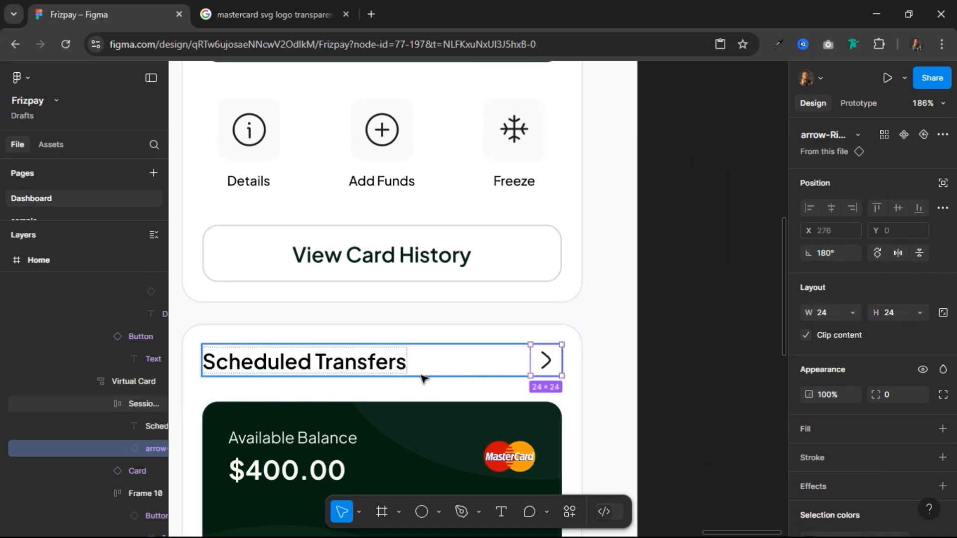
Step: Duplicate the Scheduled Transfers heading text within its header row and change the copy to "View"
{"action": "left_click", "coordinate": [373, 369]}
{"action": "key", "text": "ctrl+d"}
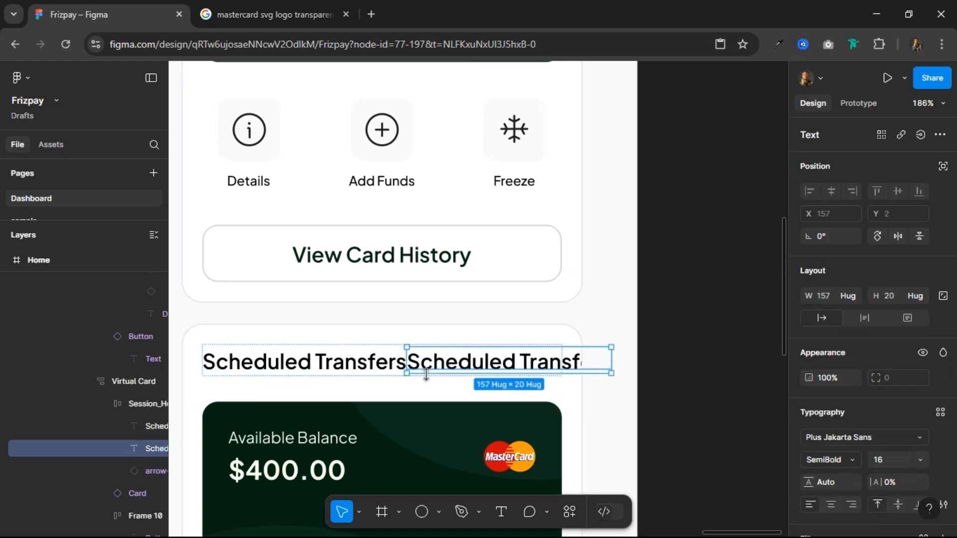
{"action": "double_click", "coordinate": [450, 360]}
{"action": "type", "text": "View"}
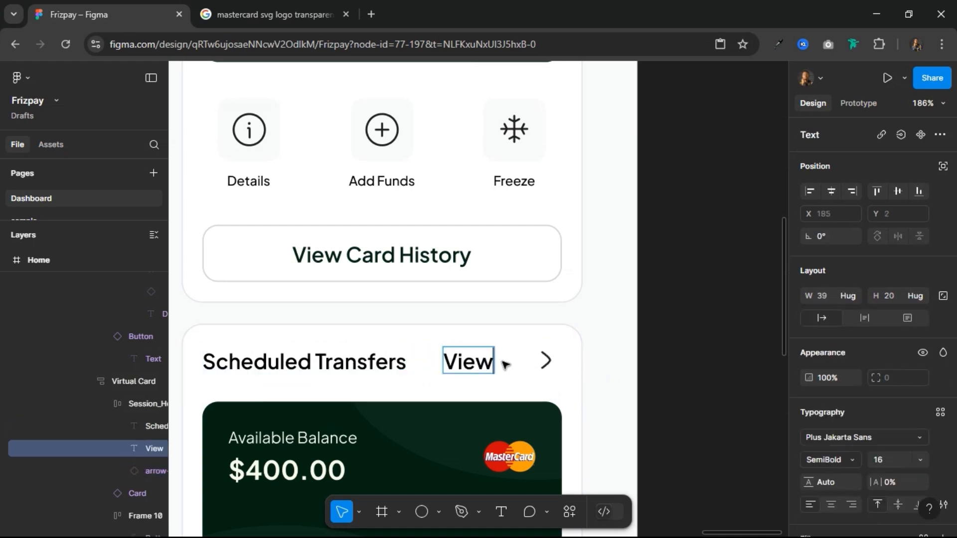
{"action": "key", "text": "Escape"}
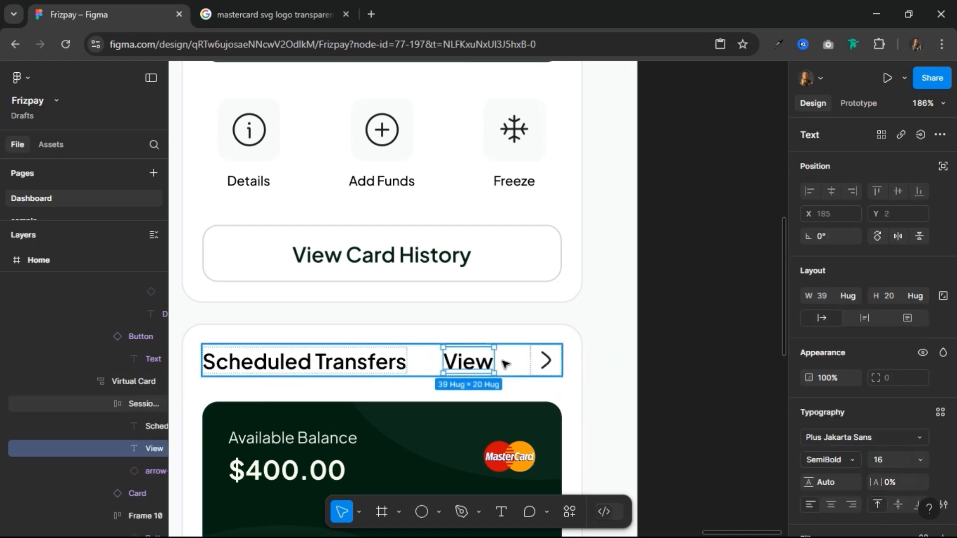
Step: Wrap the View label and arrow icon in an auto layout frame with a gap of 4 and hug-contents width
{"action": "left_click", "coordinate": [545, 359], "text": "shift"}
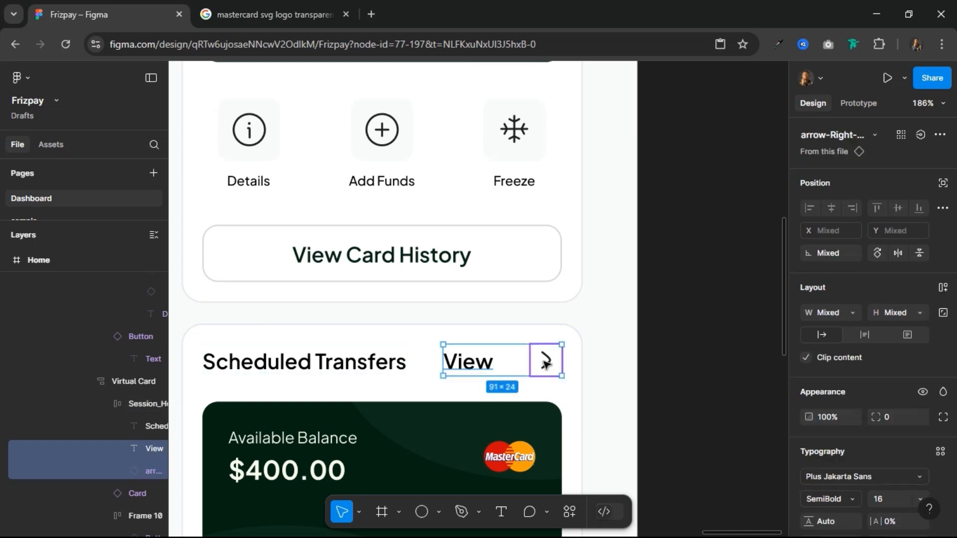
{"action": "left_click", "coordinate": [943, 288]}
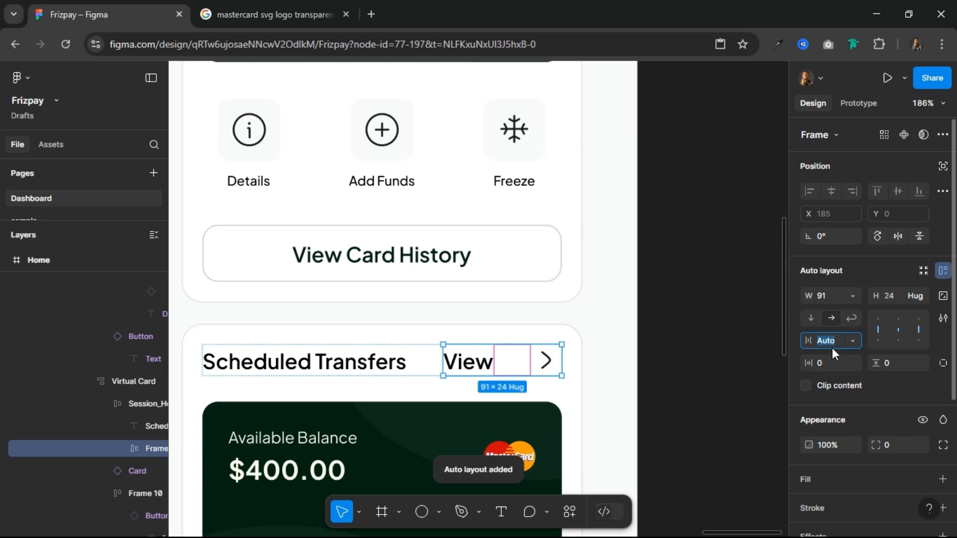
{"action": "type", "text": "4"}
{"action": "key", "text": "Return"}
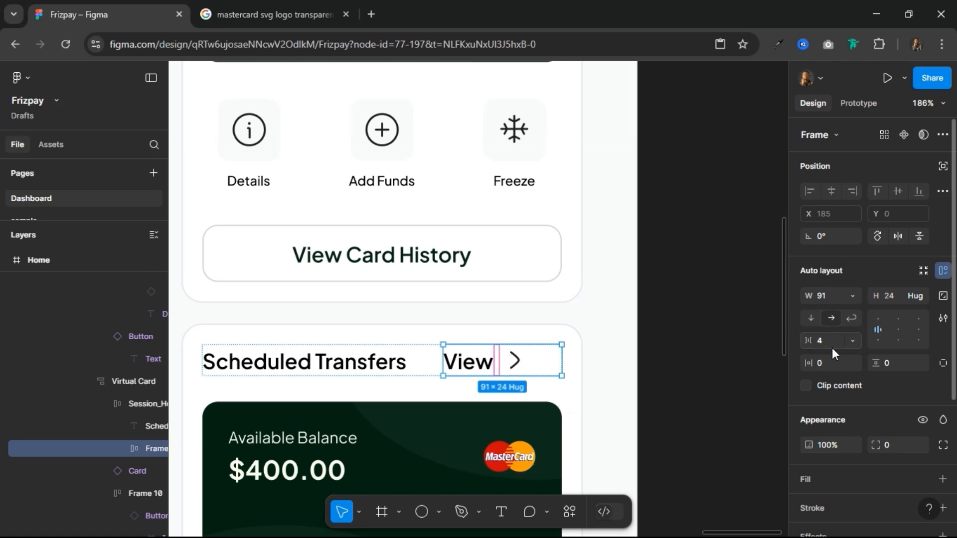
{"action": "left_click", "coordinate": [854, 298]}
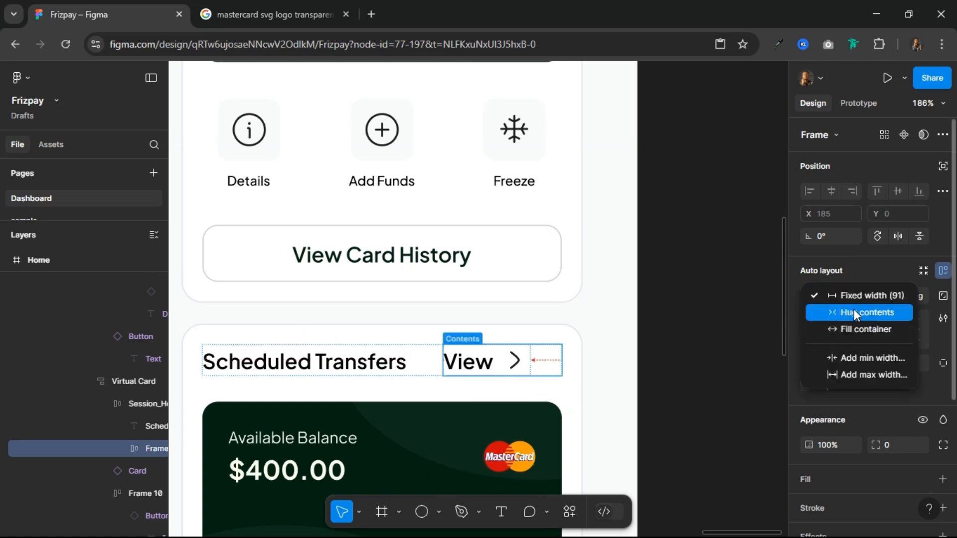
{"action": "left_click", "coordinate": [855, 312]}
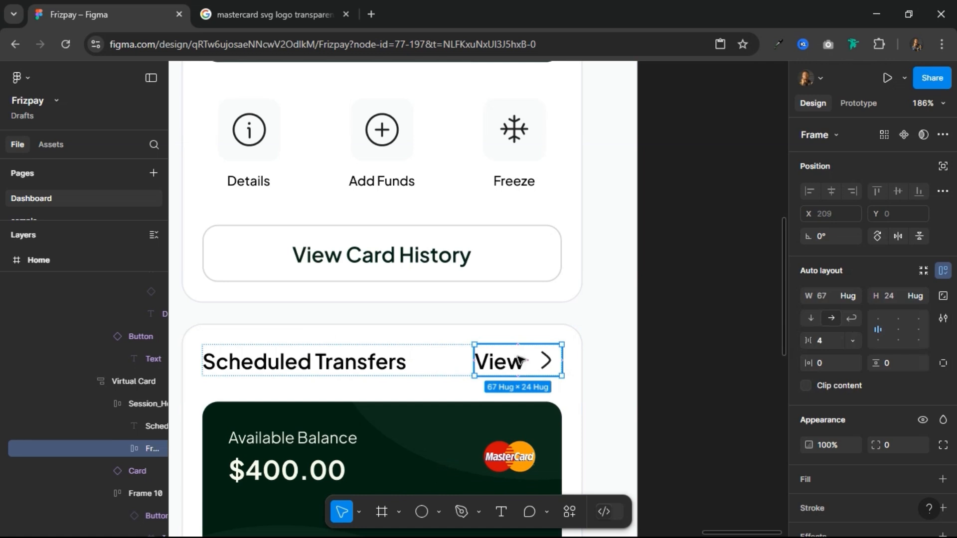
Step: Apply the Grey Text color style to both the View label and its arrow icon
{"action": "scroll", "coordinate": [872, 381], "scroll_direction": "down", "scroll_amount": 4}
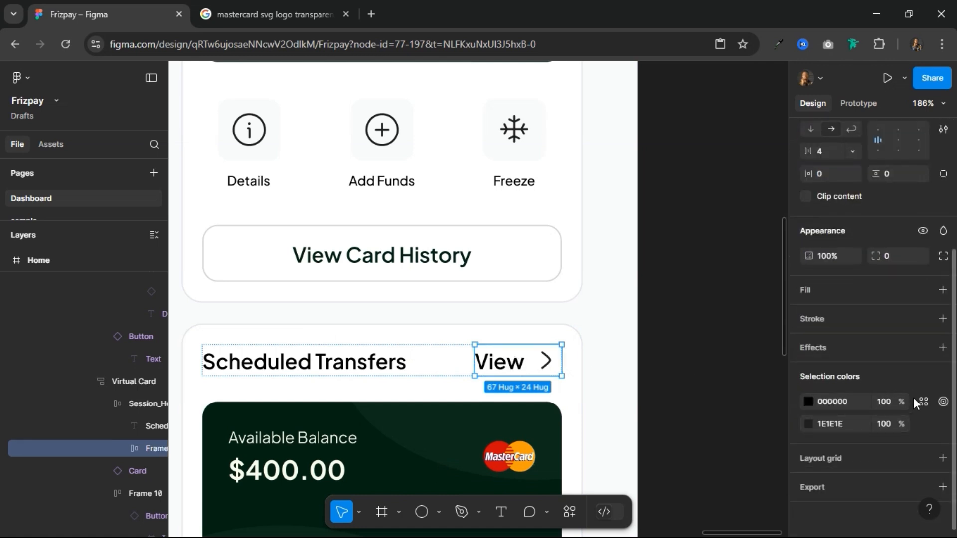
{"action": "left_click", "coordinate": [922, 400]}
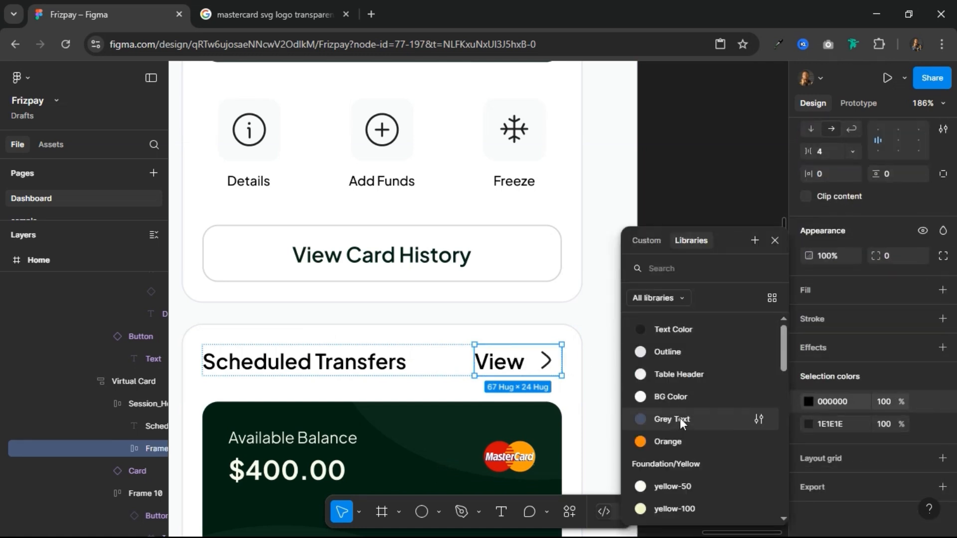
{"action": "left_click", "coordinate": [679, 418]}
{"action": "left_click", "coordinate": [920, 424]}
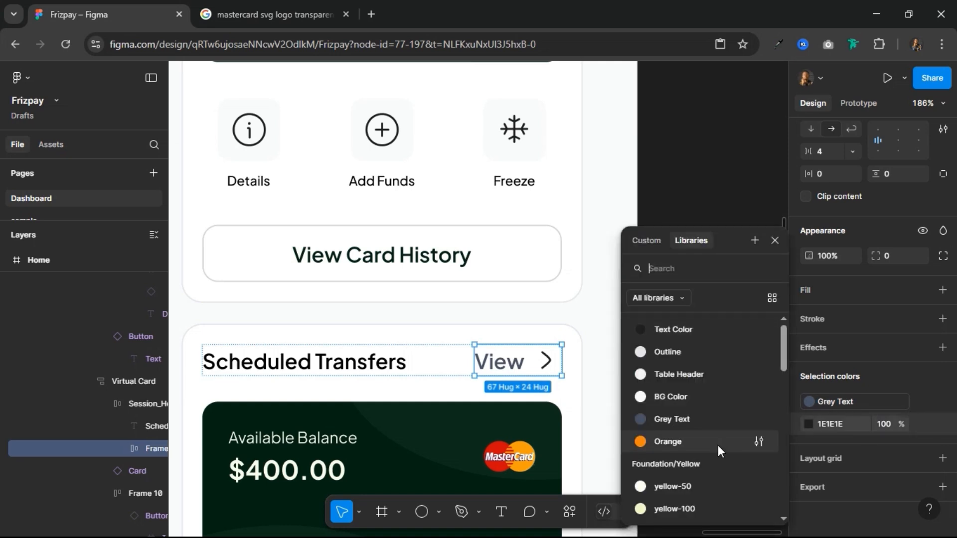
{"action": "left_click", "coordinate": [703, 424]}
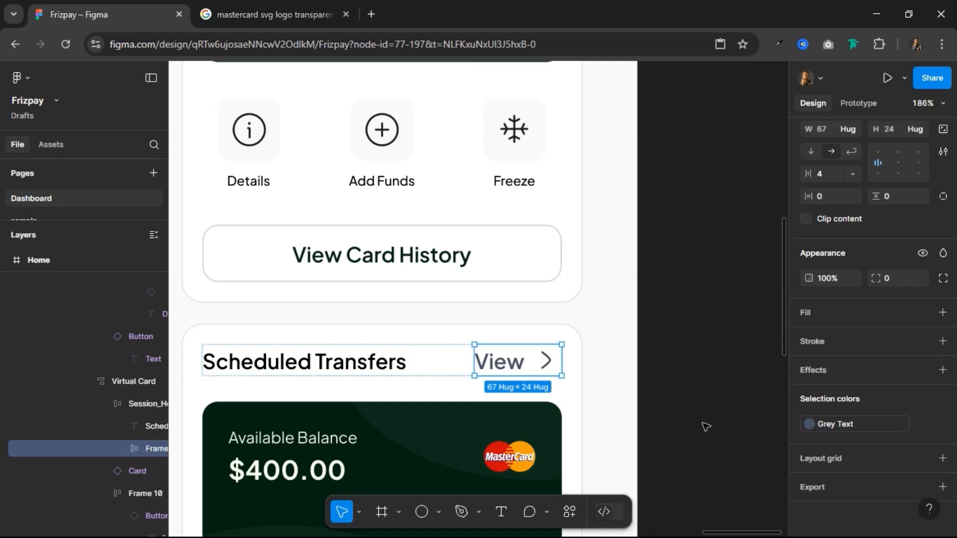
Step: Set the auto layout gap between the View label and the arrow icon to 0
{"action": "left_click", "coordinate": [832, 175]}
{"action": "type", "text": "0"}
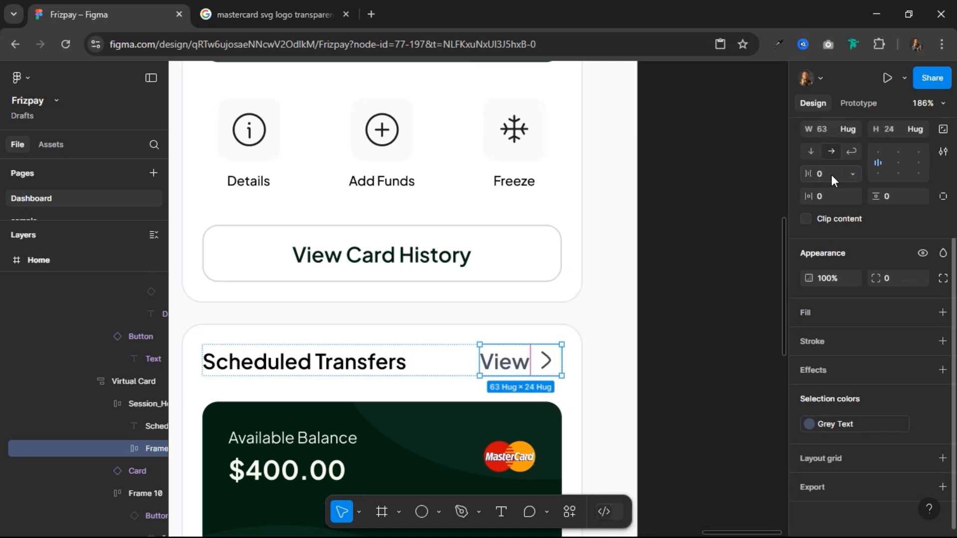
{"action": "key", "text": "Return"}
{"action": "left_click", "coordinate": [897, 160]}
Step: Scale the arrow icon beside the View label proportionally to a height of 20
{"action": "left_click", "coordinate": [546, 363]}
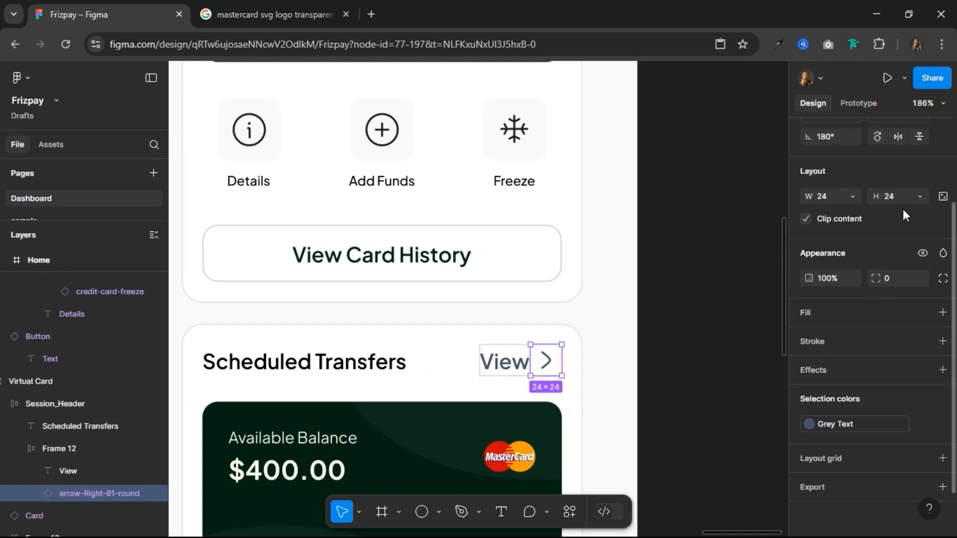
{"action": "key", "text": "k"}
{"action": "left_click", "coordinate": [896, 280]}
{"action": "type", "text": "2"}
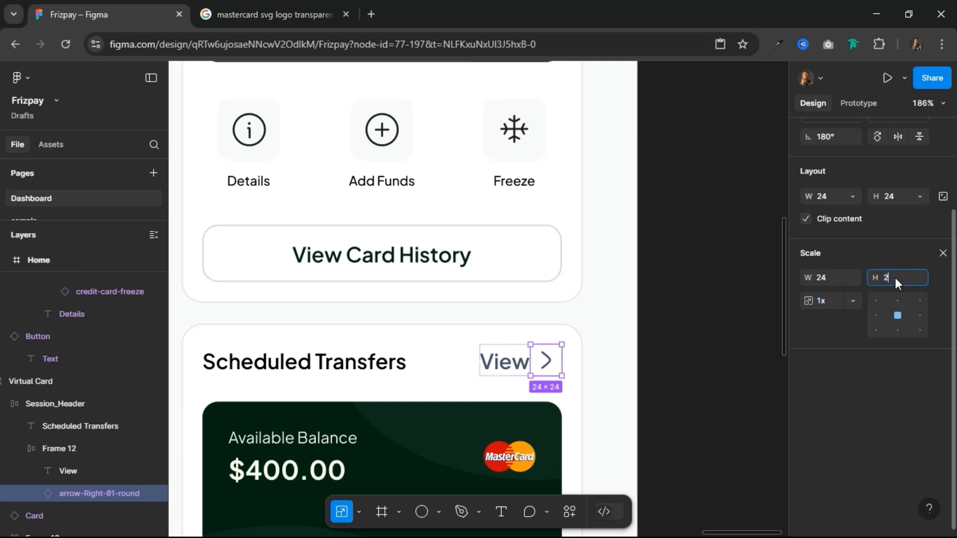
{"action": "type", "text": "0"}
{"action": "key", "text": "Return"}
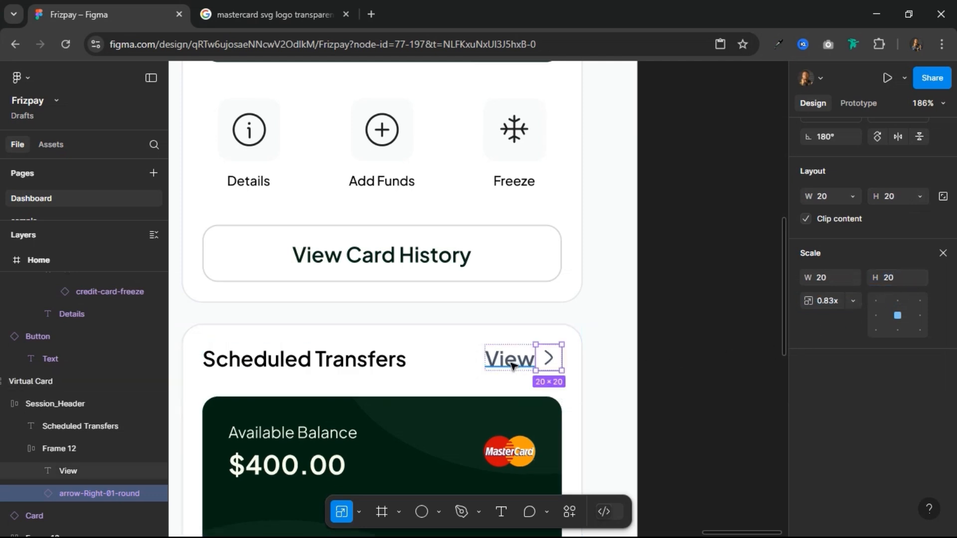
Step: Set the View label's font size to 14
{"action": "left_click", "coordinate": [512, 366]}
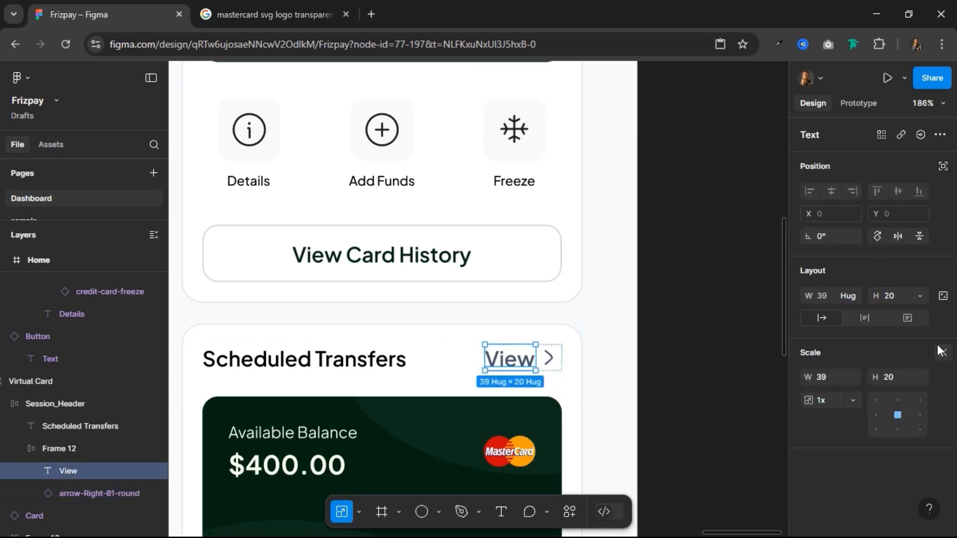
{"action": "left_click", "coordinate": [942, 352]}
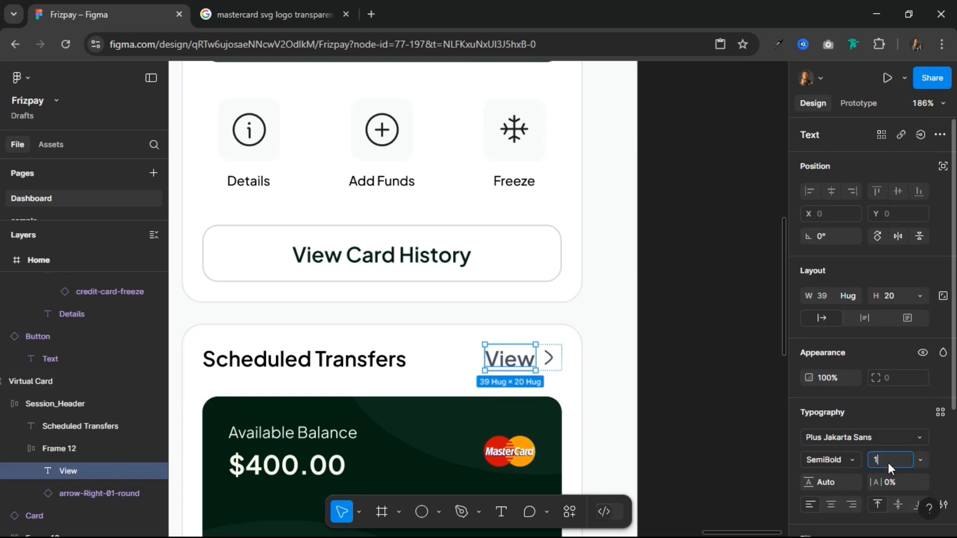
{"action": "left_click", "coordinate": [902, 458]}
{"action": "type", "text": "14"}
{"action": "key", "text": "Return"}
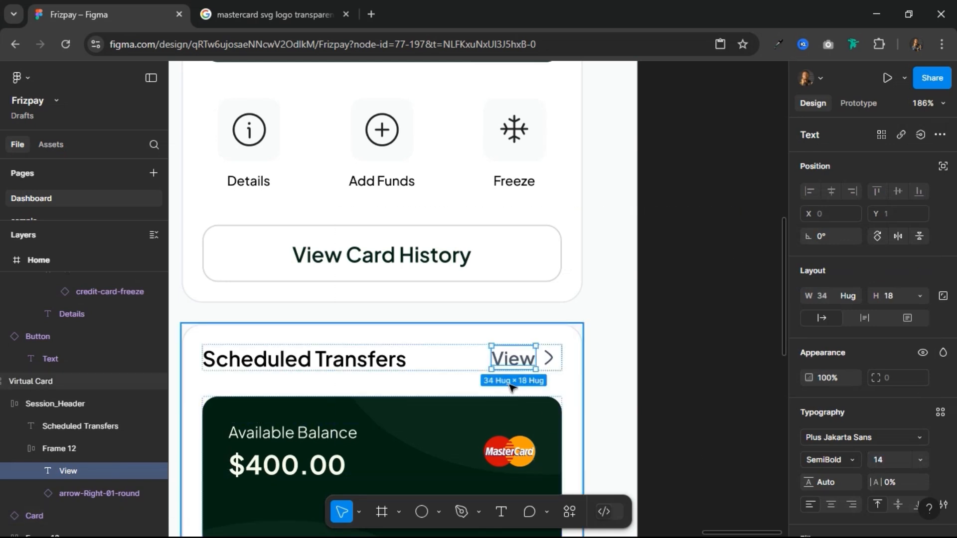
Step: Extend the View label's text to read "View All"
{"action": "double_click", "coordinate": [516, 358]}
{"action": "key", "text": "Right"}
{"action": "type", "text": "All"}
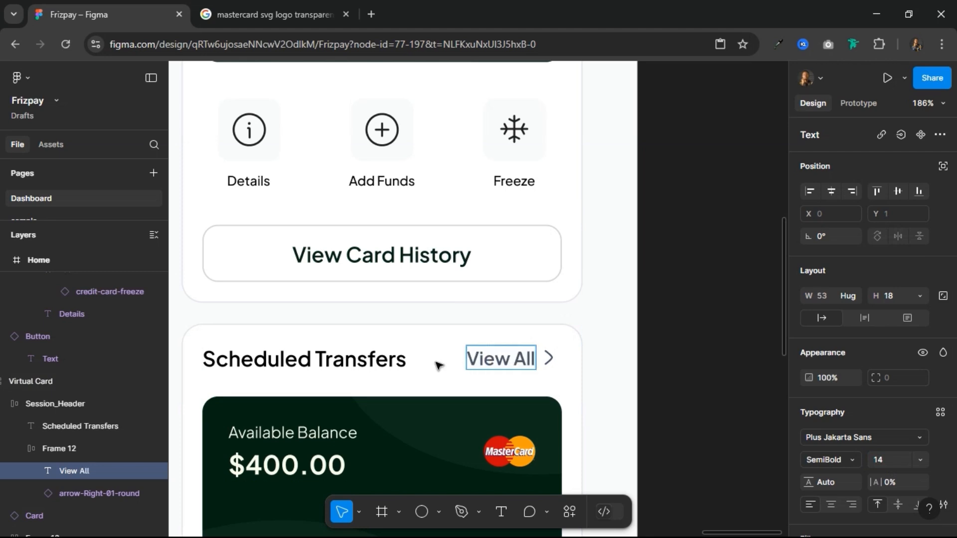
{"action": "key", "text": "Escape"}
Step: Set the View All label's font size to 12 in the Scheduled Transfers header
{"action": "left_click", "coordinate": [369, 362]}
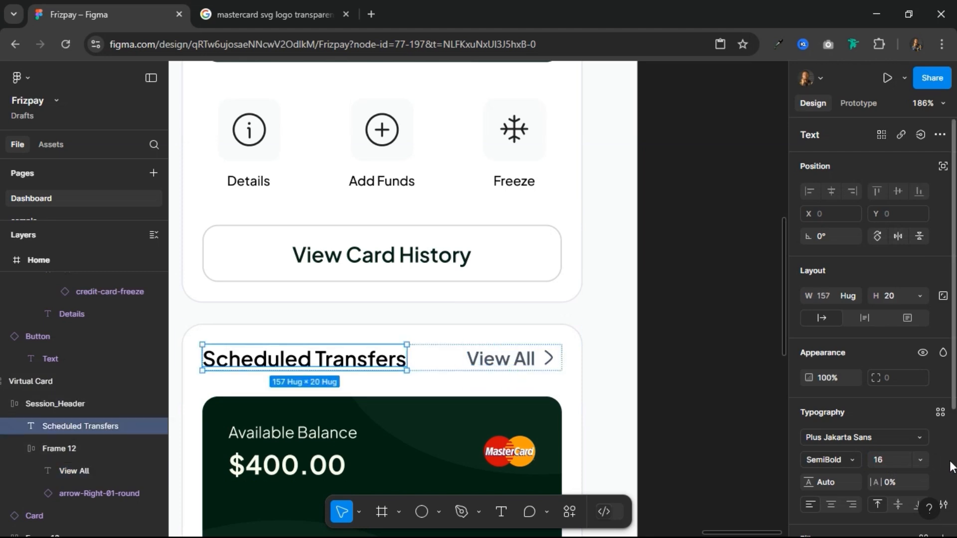
{"action": "scroll", "coordinate": [633, 372], "scroll_direction": "down", "scroll_amount": 5}
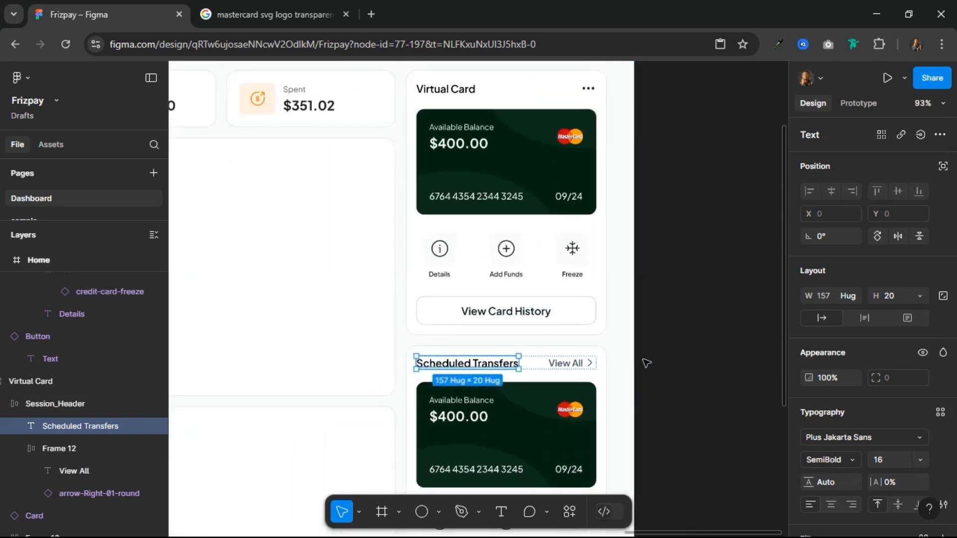
{"action": "left_click", "coordinate": [568, 366]}
{"action": "left_click", "coordinate": [569, 365]}
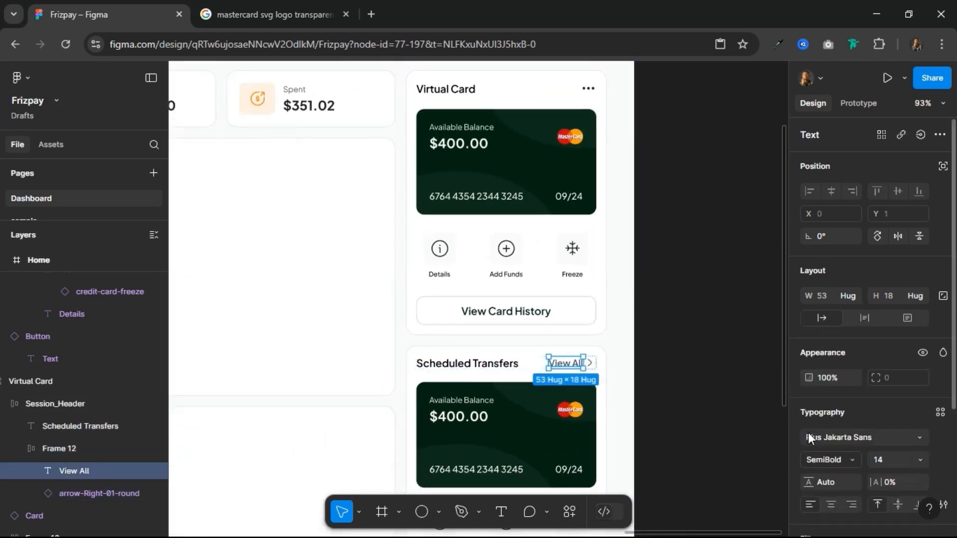
{"action": "left_click", "coordinate": [894, 462]}
{"action": "type", "text": "12"}
{"action": "key", "text": "Return"}
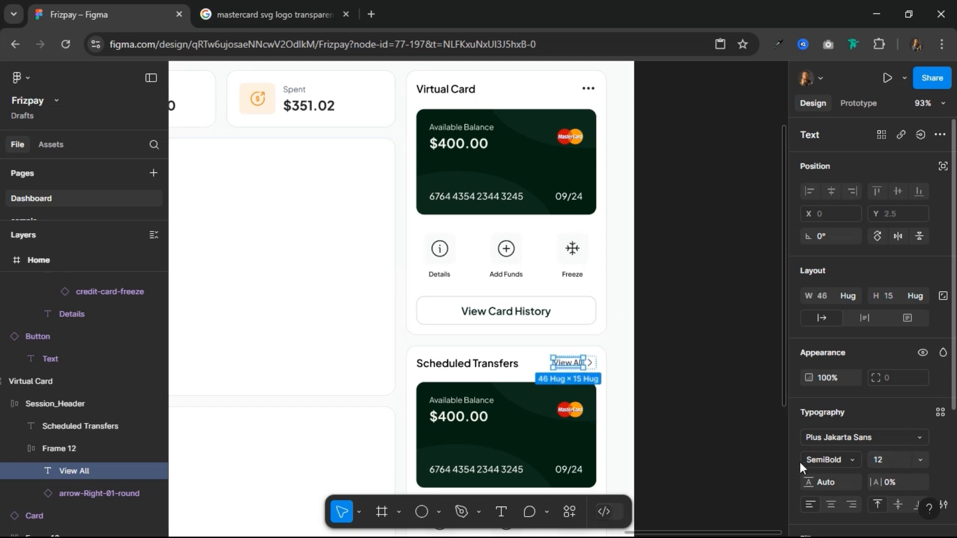
Step: Scale the arrow icon beside View All proportionally to a height of 16
{"action": "key", "text": "Tab"}
{"action": "key", "text": "k"}
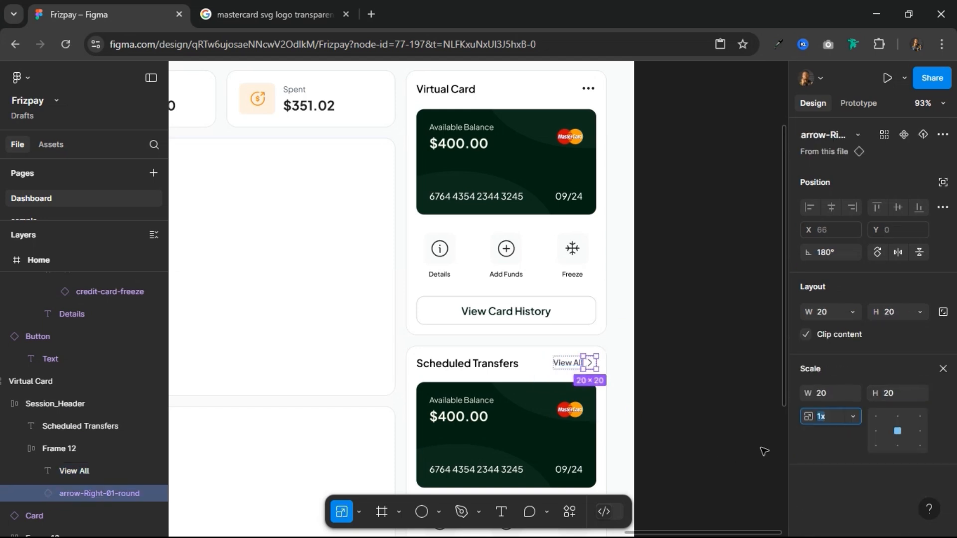
{"action": "left_click", "coordinate": [899, 388]}
{"action": "key", "text": "Return"}
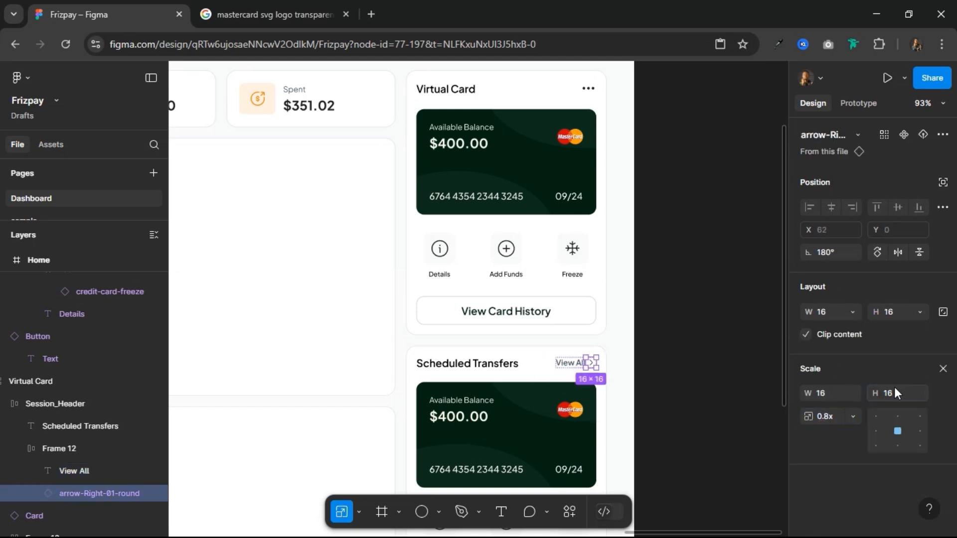
{"action": "left_click", "coordinate": [714, 364]}
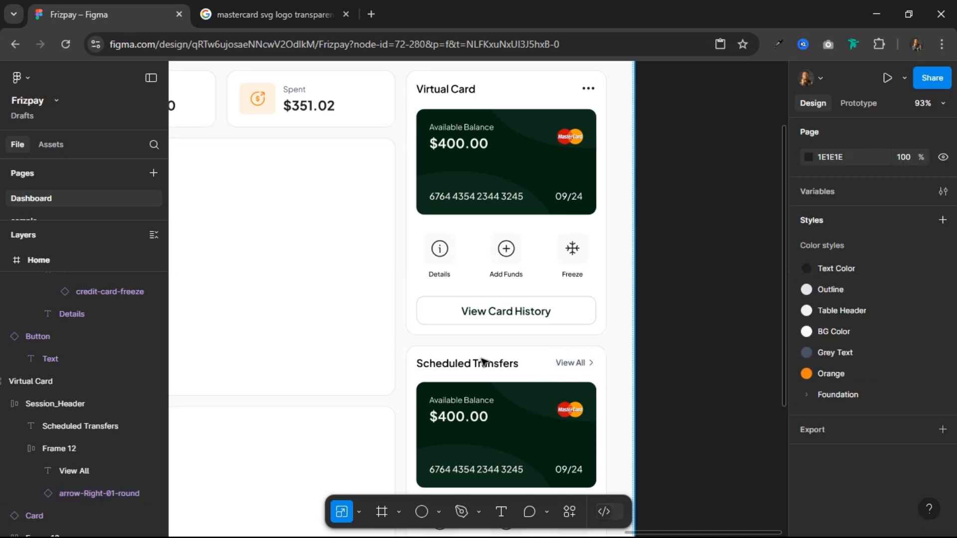
Step: Leave scaling mode and select the Scheduled Transfers heading text inside its Session_Header row
{"action": "scroll", "coordinate": [522, 367], "scroll_direction": "up", "scroll_amount": 5}
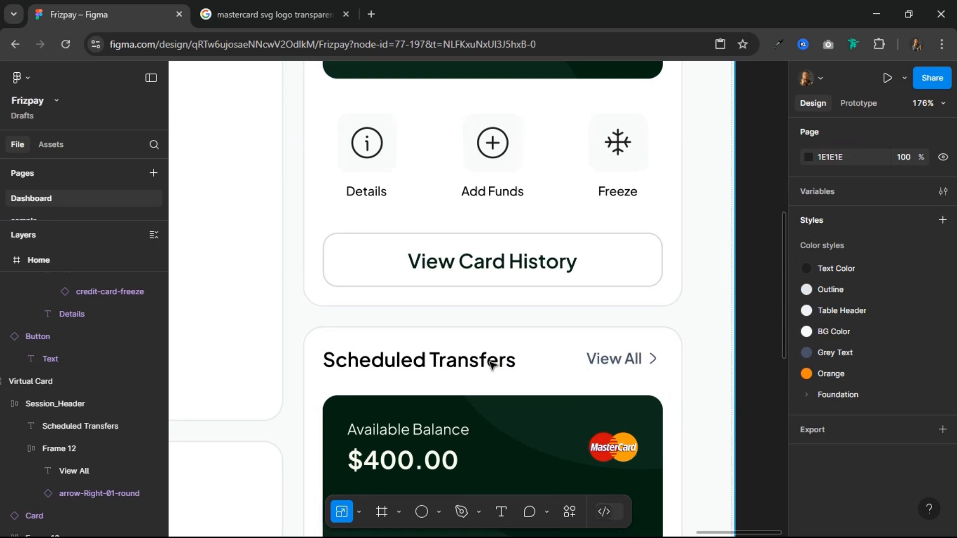
{"action": "double_click", "coordinate": [493, 365]}
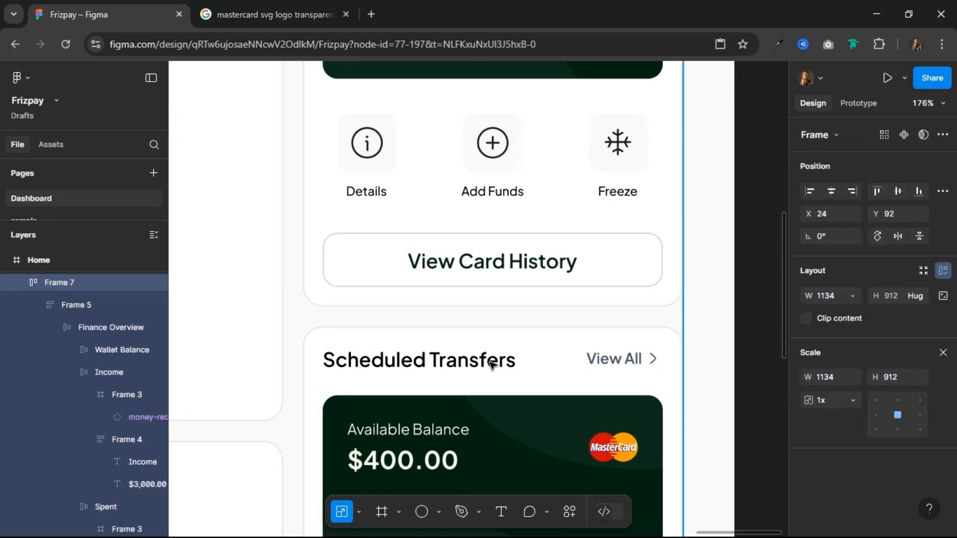
{"action": "double_click", "coordinate": [492, 366]}
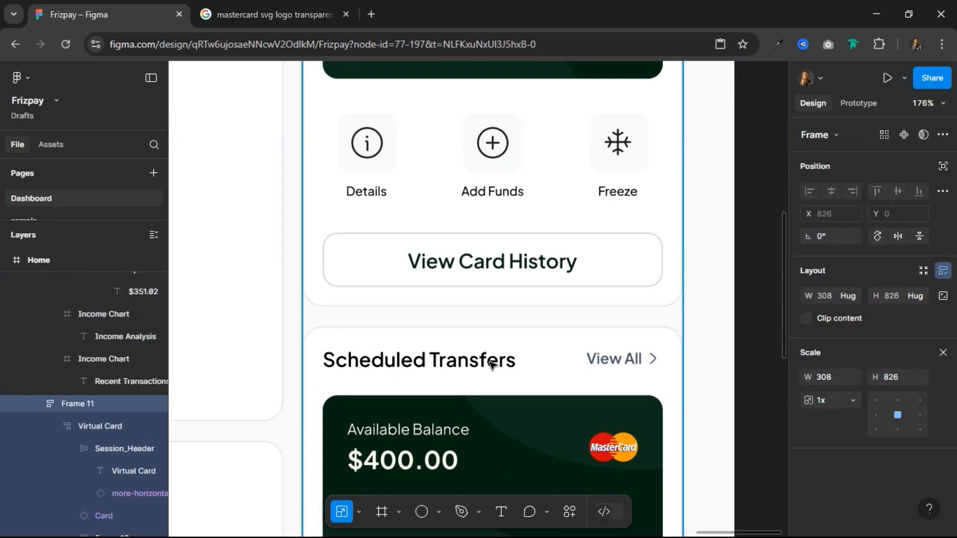
{"action": "double_click", "coordinate": [492, 365]}
{"action": "double_click", "coordinate": [492, 366]}
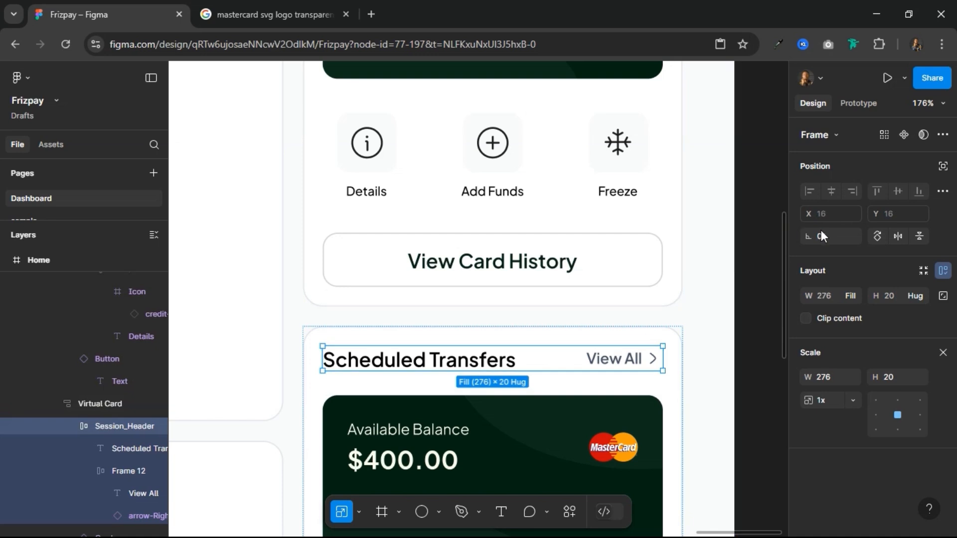
{"action": "left_click", "coordinate": [943, 353]}
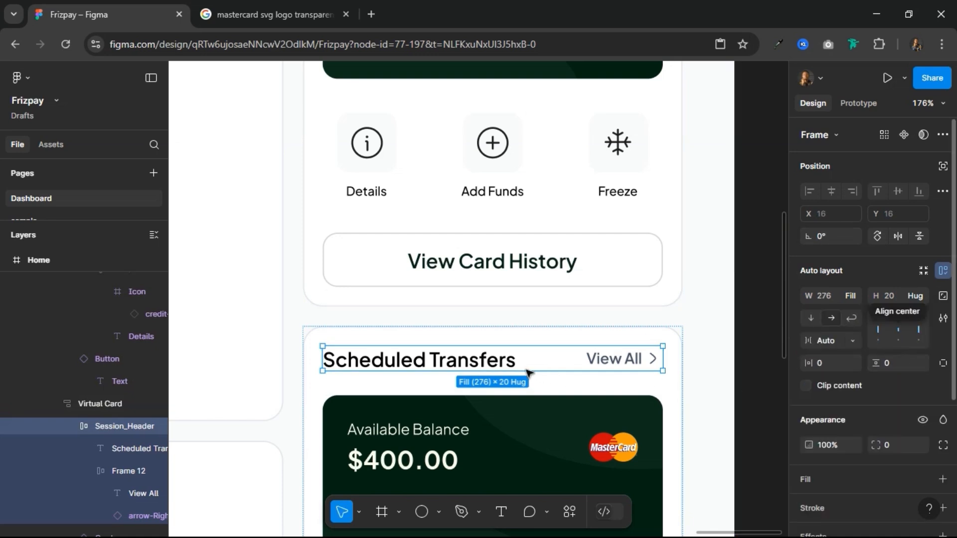
{"action": "left_click", "coordinate": [496, 357]}
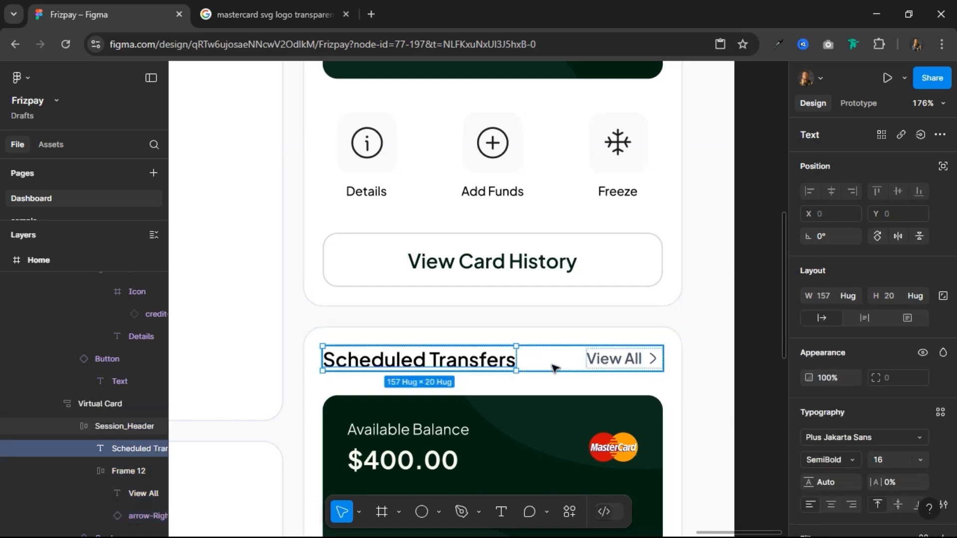
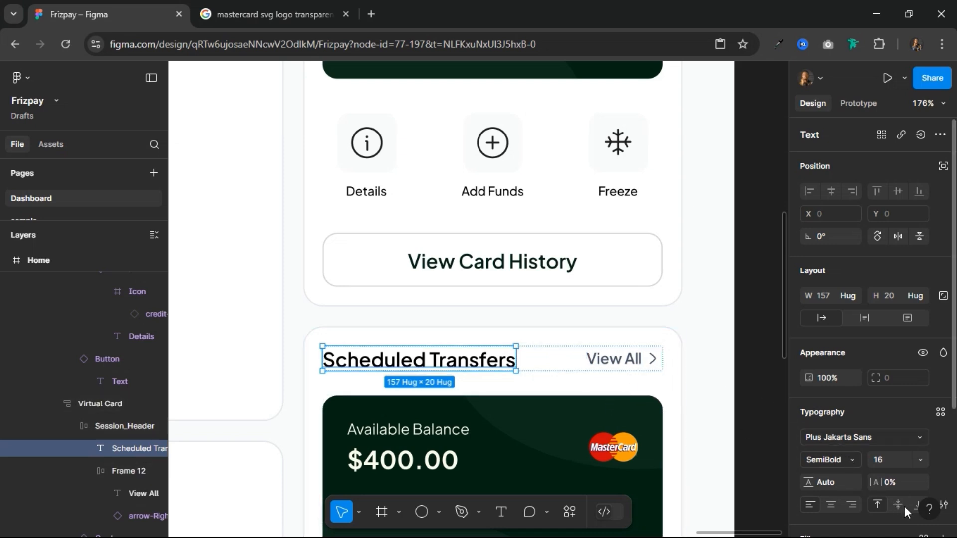
Step: Delete the Mastercard card, the Details/Add Funds/Freeze row and the View Card History button from the Scheduled Transfers section
{"action": "left_click", "coordinate": [555, 364]}
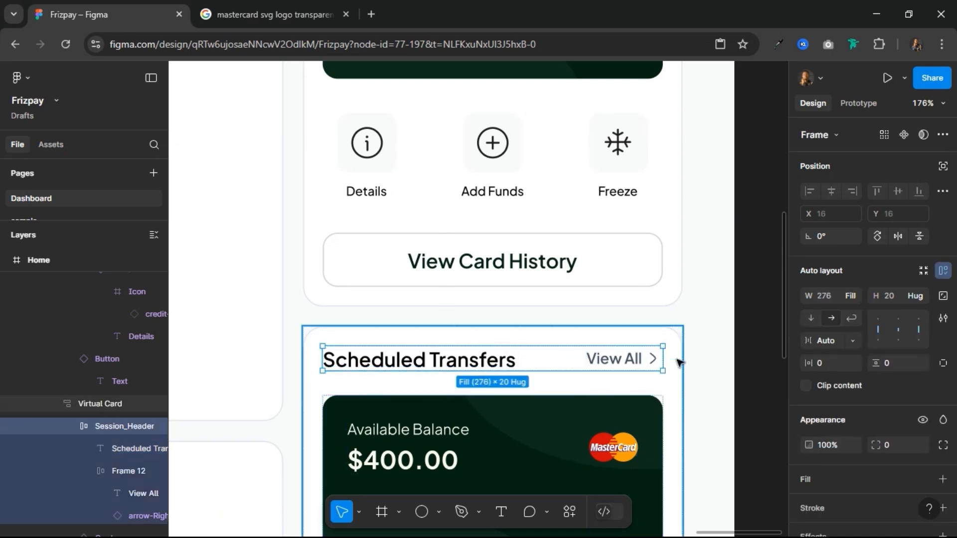
{"action": "left_click", "coordinate": [544, 306]}
{"action": "scroll", "coordinate": [538, 325], "scroll_direction": "down", "scroll_amount": 5}
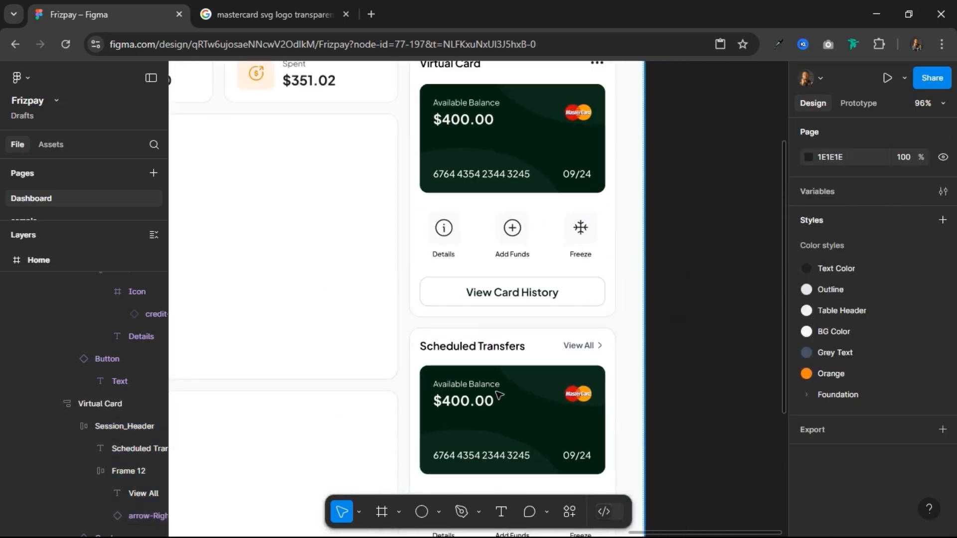
{"action": "left_click", "coordinate": [503, 256]}
{"action": "scroll", "coordinate": [502, 257], "scroll_direction": "down", "scroll_amount": 1}
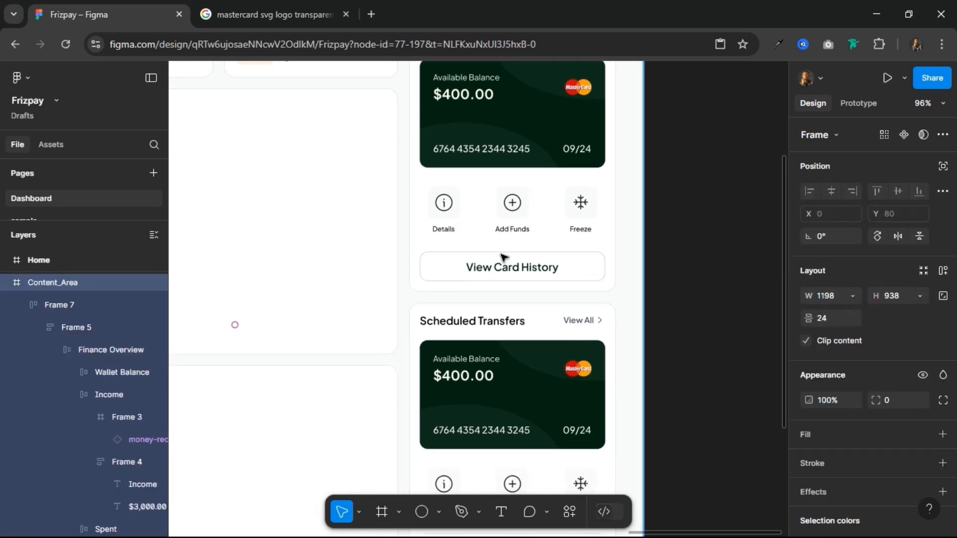
{"action": "scroll", "coordinate": [503, 257], "scroll_direction": "down", "scroll_amount": 4}
{"action": "left_click", "coordinate": [523, 287]}
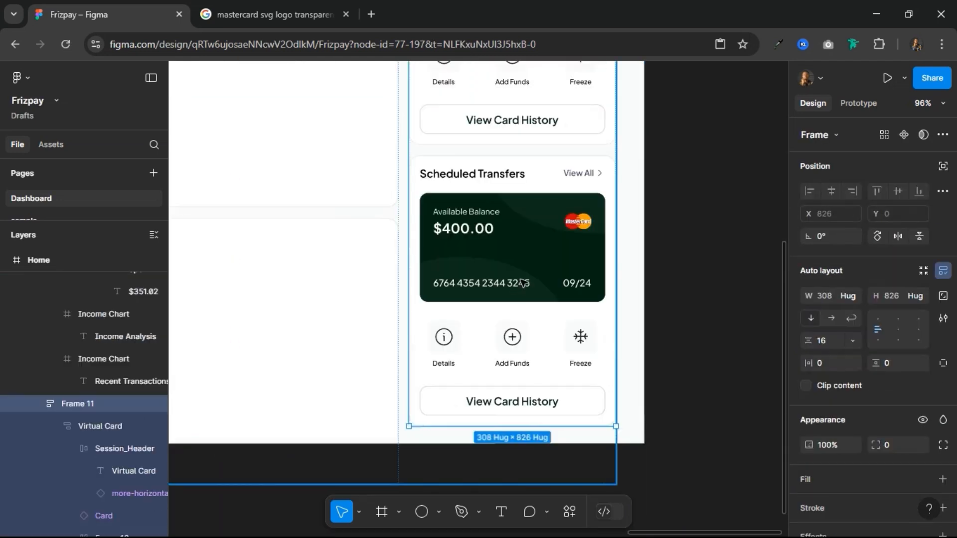
{"action": "left_click", "coordinate": [522, 271]}
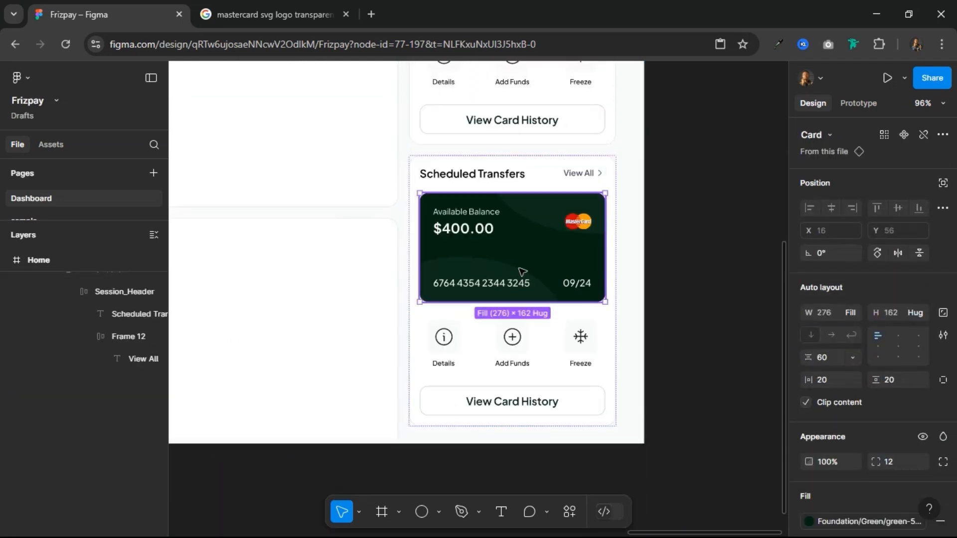
{"action": "left_click", "coordinate": [507, 345], "text": "shift"}
{"action": "left_click", "coordinate": [506, 404], "text": "shift"}
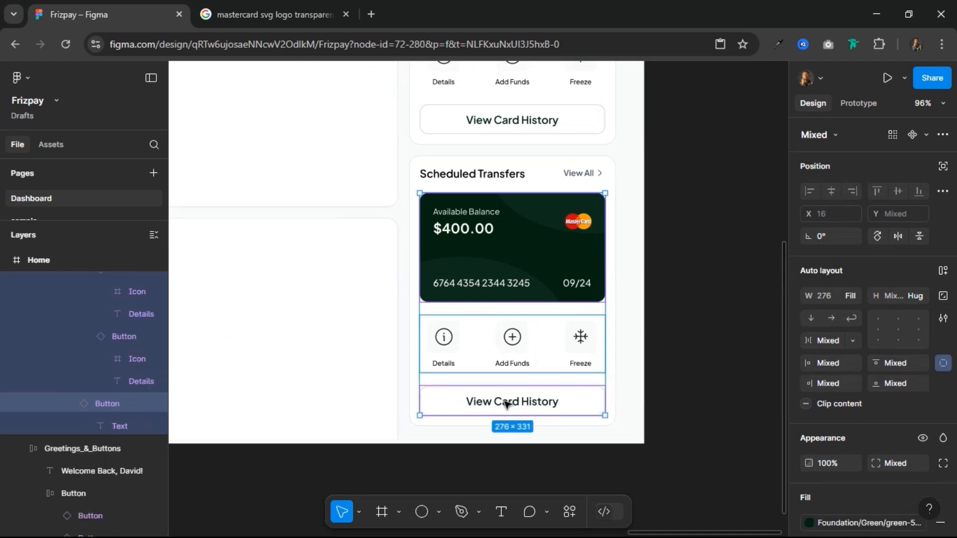
{"action": "key", "text": "Delete"}
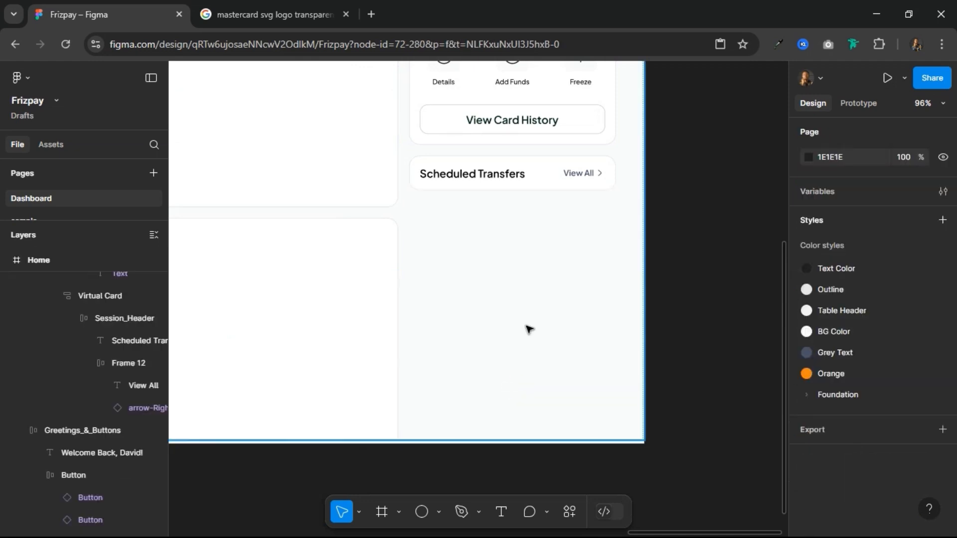
Step: Extend the Scheduled Transfers section frame downward to a height of about 364
{"action": "left_click", "coordinate": [526, 172]}
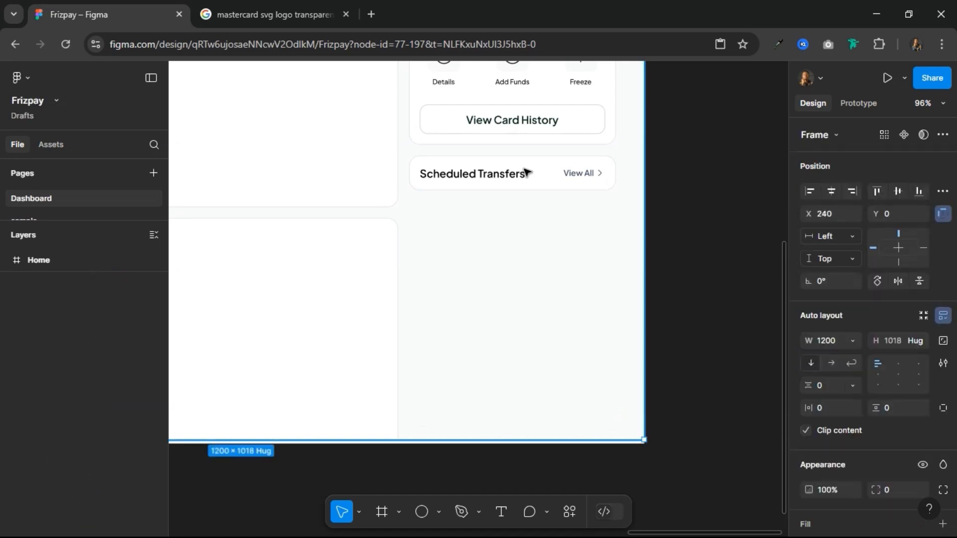
{"action": "left_click", "coordinate": [527, 172]}
{"action": "left_click", "coordinate": [533, 169]}
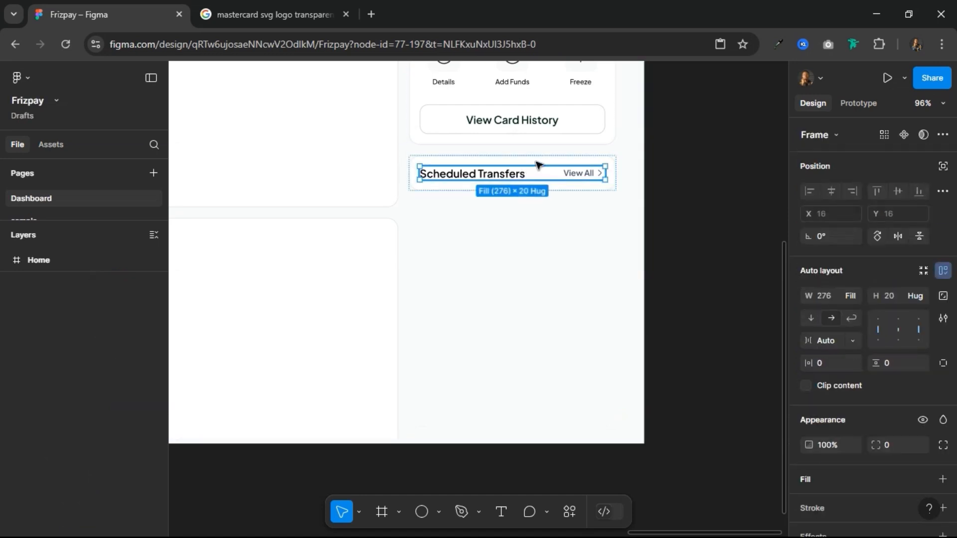
{"action": "left_click", "coordinate": [548, 158]}
{"action": "left_click_drag", "start_coordinate": [528, 192], "coordinate": [551, 401]}
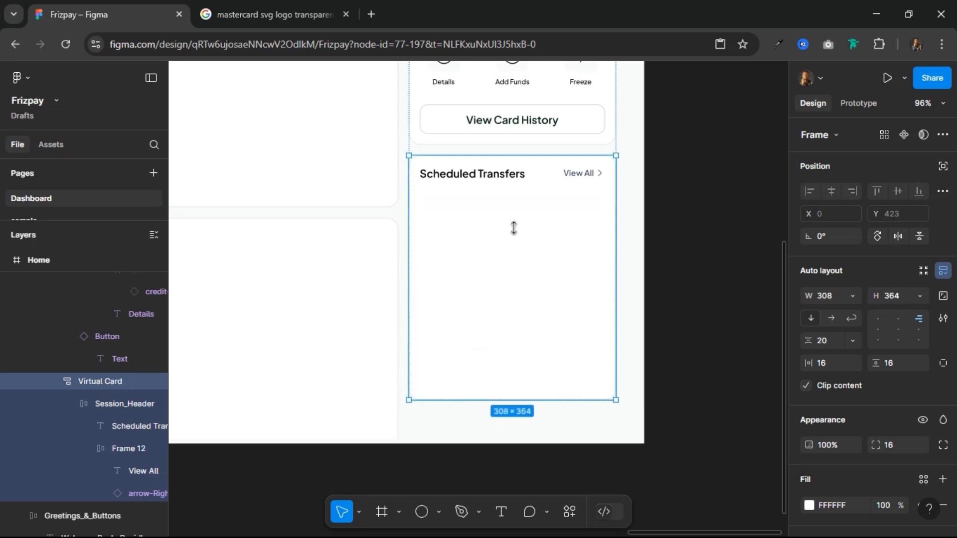
Step: Draw a circle about 41 × 41 inside the Scheduled Transfers section, beneath its header
{"action": "scroll", "coordinate": [526, 208], "scroll_direction": "up", "scroll_amount": 1}
{"action": "scroll", "coordinate": [527, 207], "scroll_direction": "up", "scroll_amount": 2}
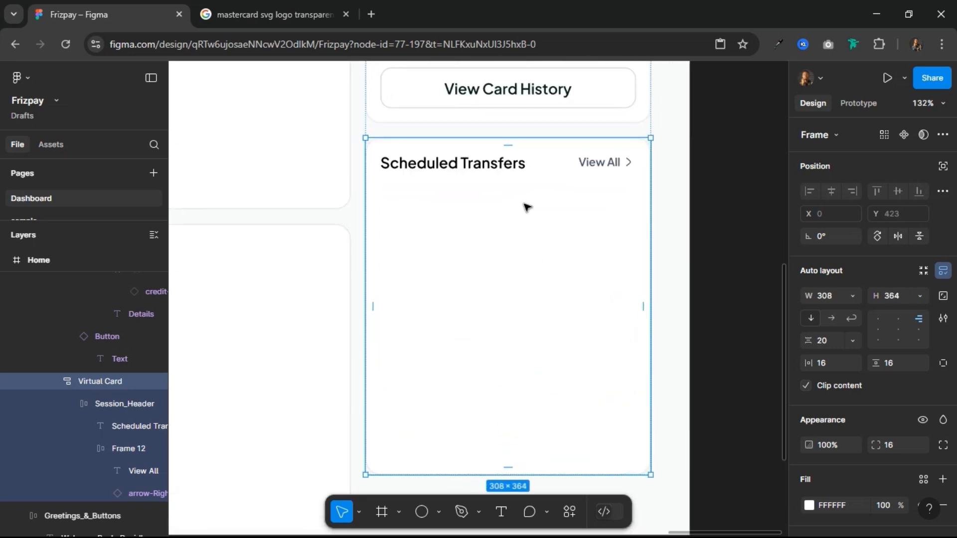
{"action": "left_click", "coordinate": [422, 513]}
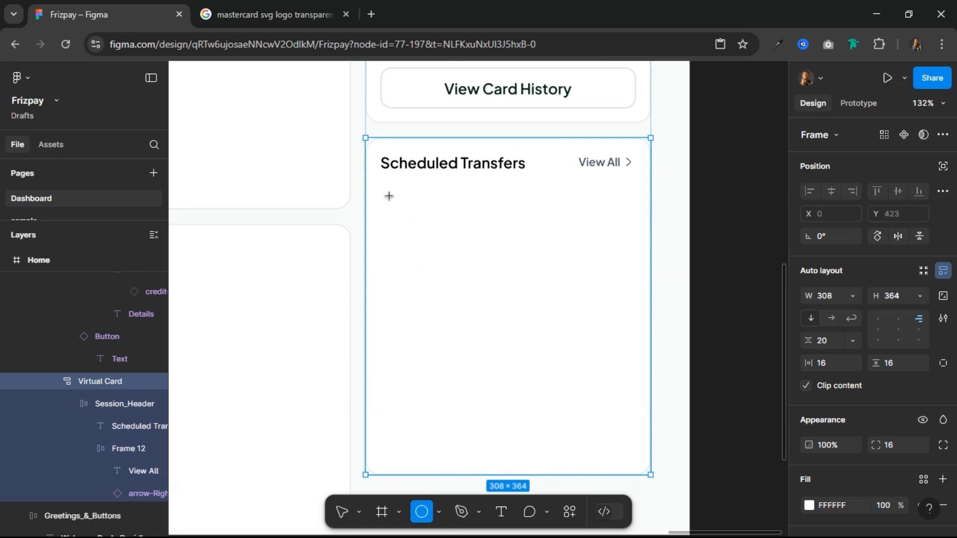
{"action": "left_click", "coordinate": [426, 229]}
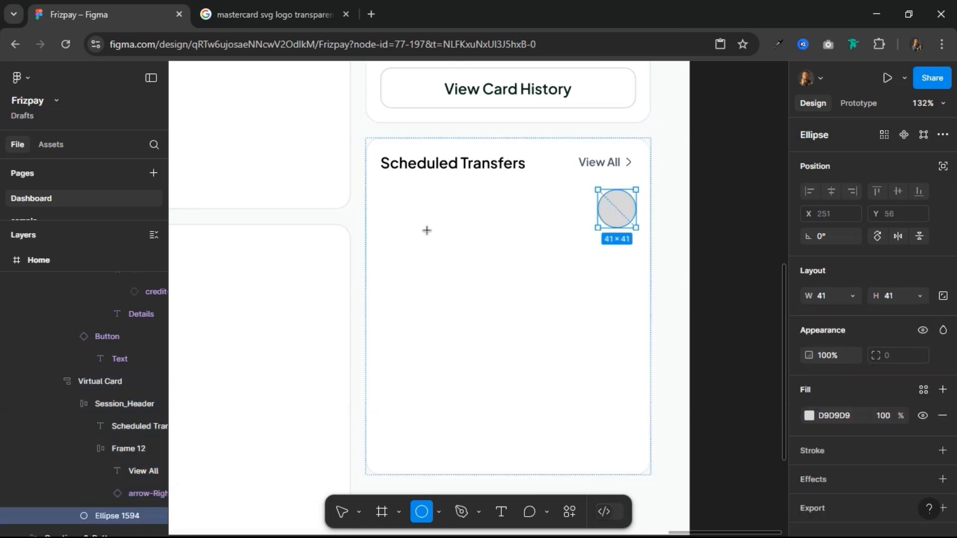
{"action": "key", "text": "v"}
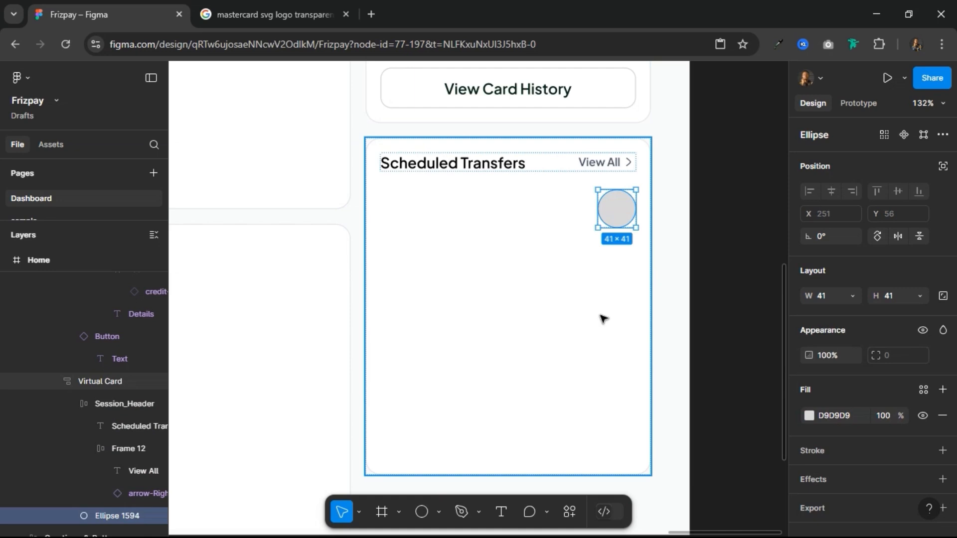
Step: Scale the grey circle under the Scheduled Transfers header proportionally to a width of 36
{"action": "key", "text": "k"}
{"action": "type", "text": "3"}
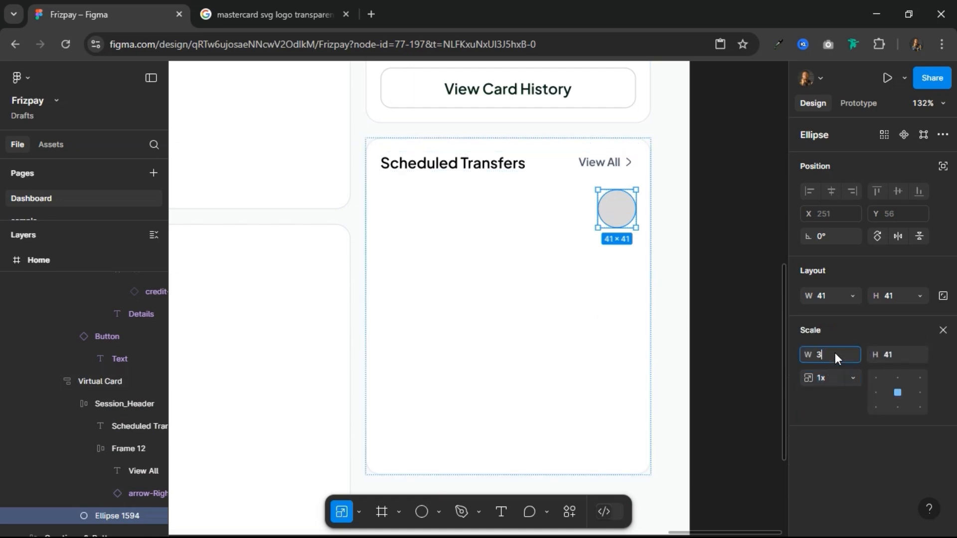
{"action": "type", "text": "6"}
{"action": "key", "text": "Return"}
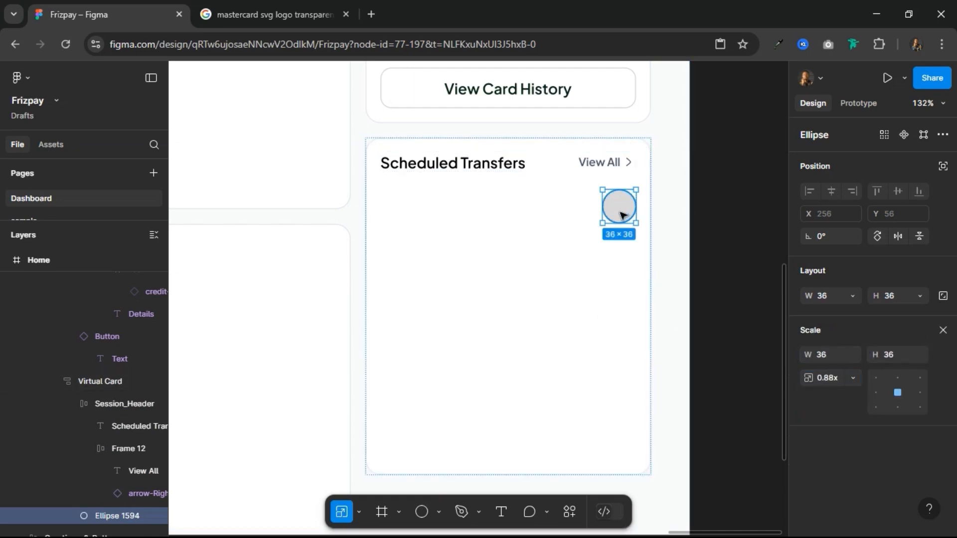
Step: Add a text label reading "Username" beneath the circle in the Scheduled Transfers section
{"action": "left_click", "coordinate": [500, 512]}
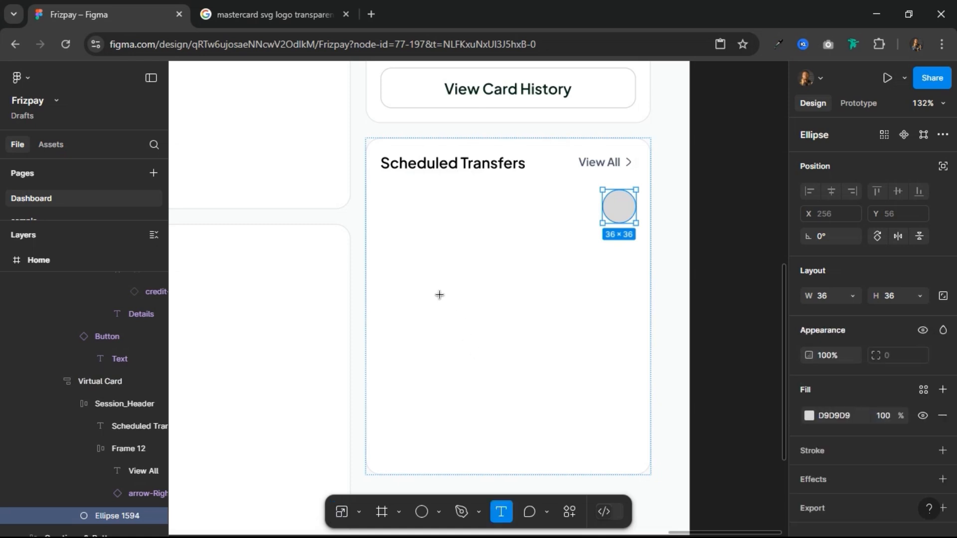
{"action": "left_click", "coordinate": [564, 341]}
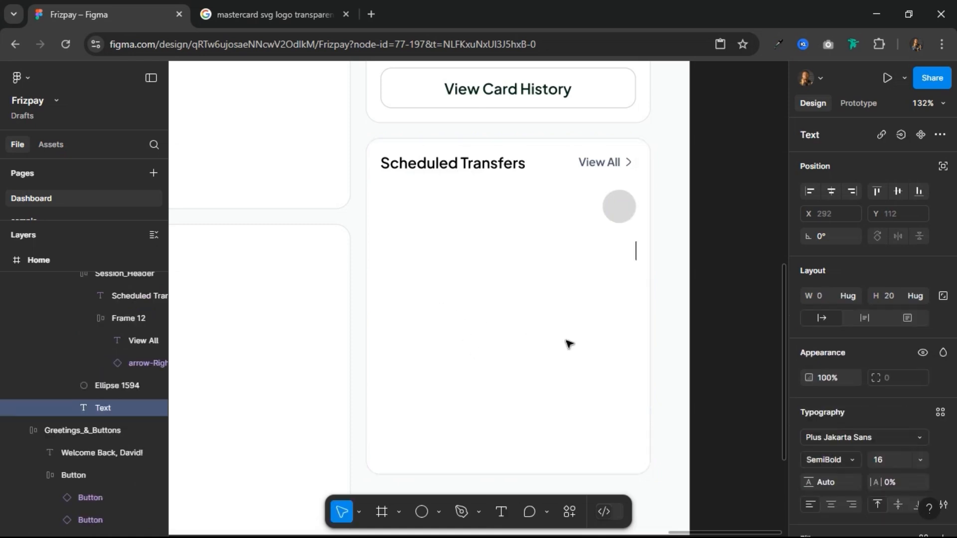
{"action": "type", "text": "Username"}
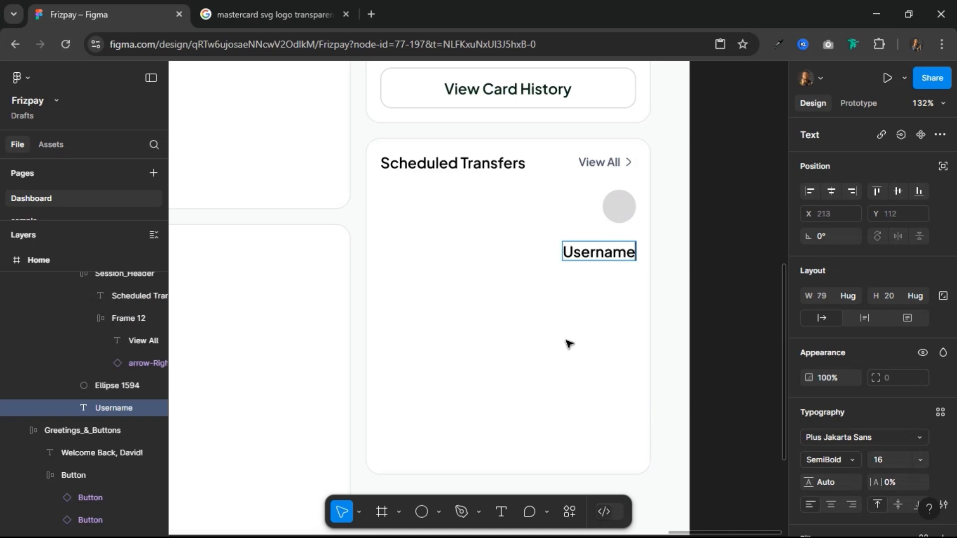
{"action": "key", "text": "Escape"}
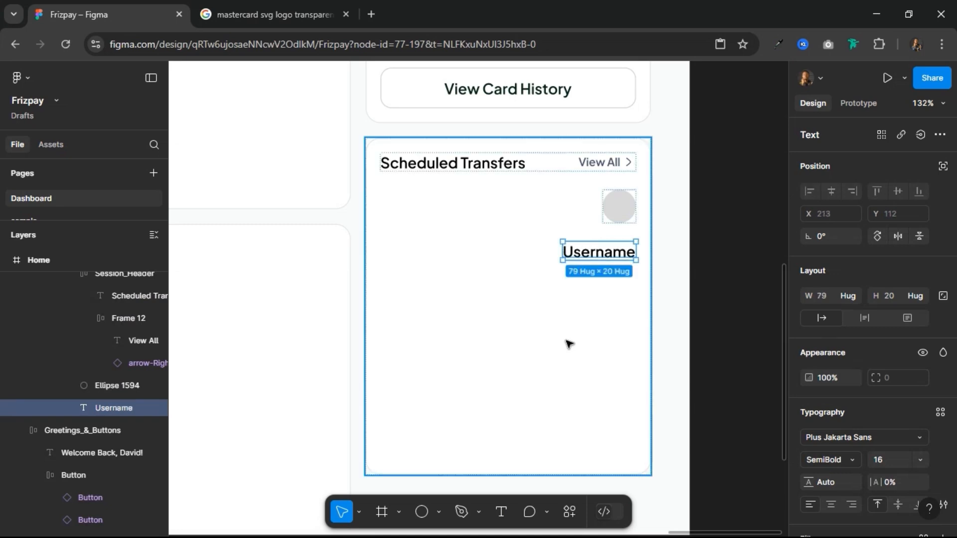
Step: Duplicate the Username label and change the copy's text to "Date"
{"action": "key", "text": "ctrl+d"}
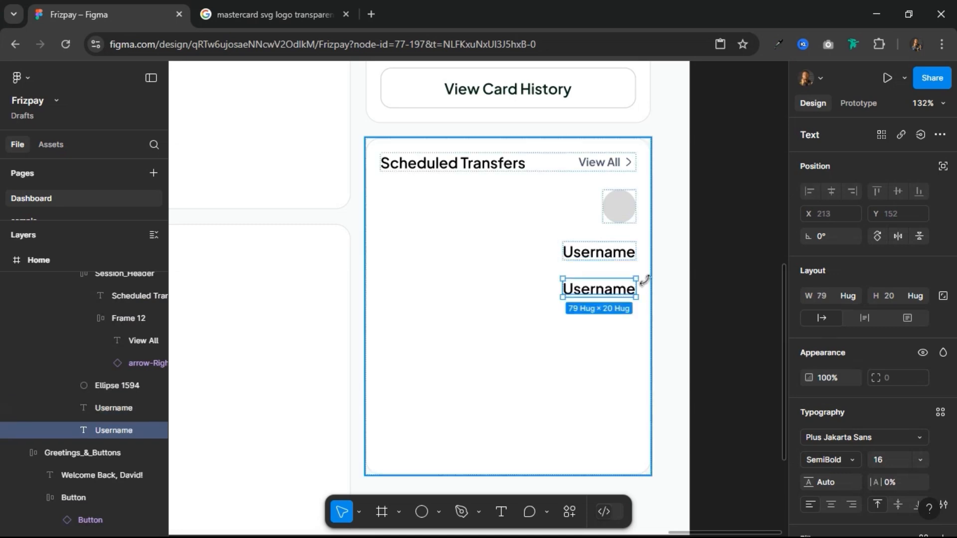
{"action": "double_click", "coordinate": [605, 284]}
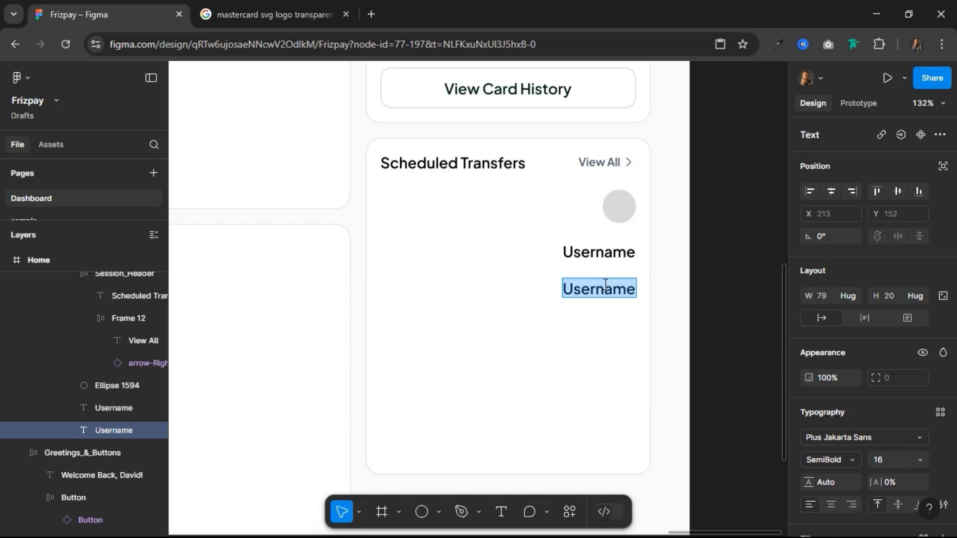
{"action": "type", "text": "Date"}
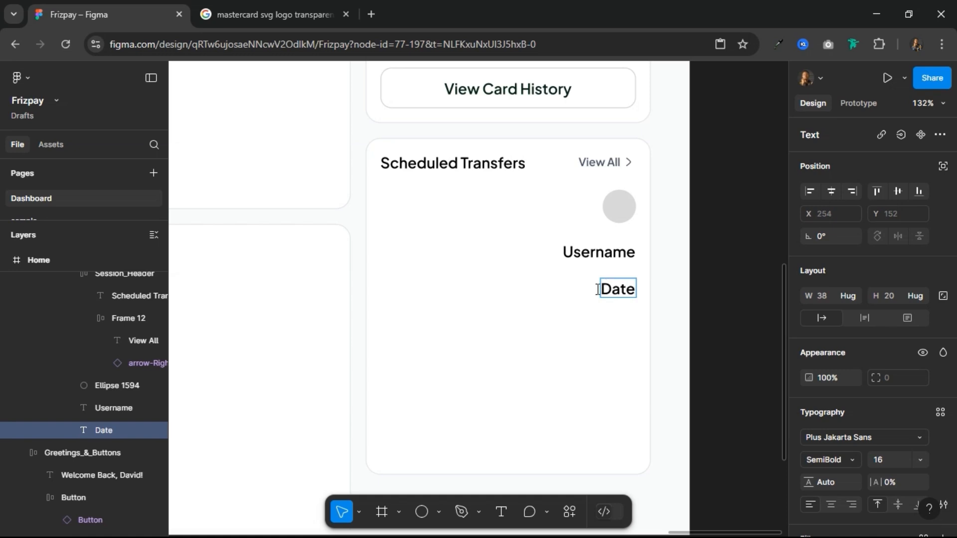
{"action": "key", "text": "Escape"}
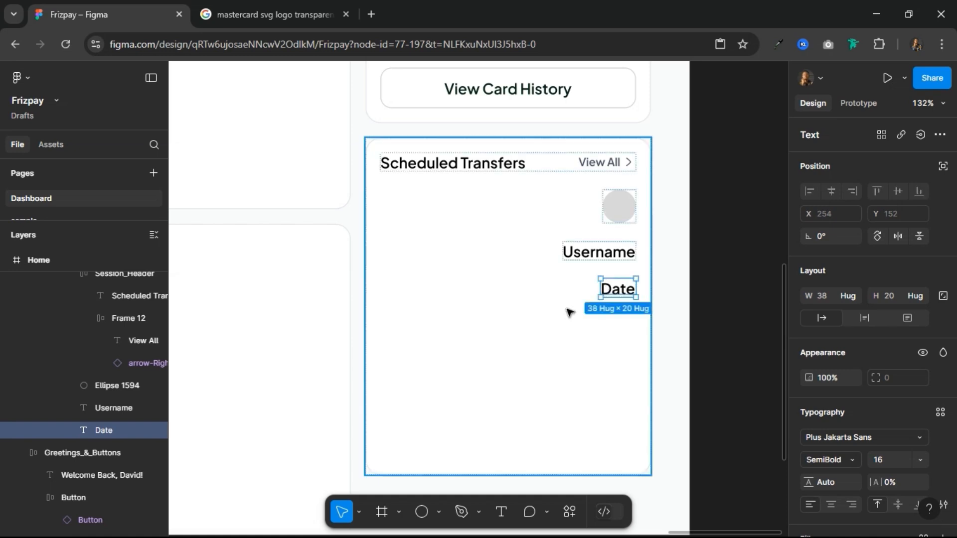
Step: Group the Username and Date labels in a vertical auto layout with a gap of 4
{"action": "left_click", "coordinate": [605, 254], "text": "shift"}
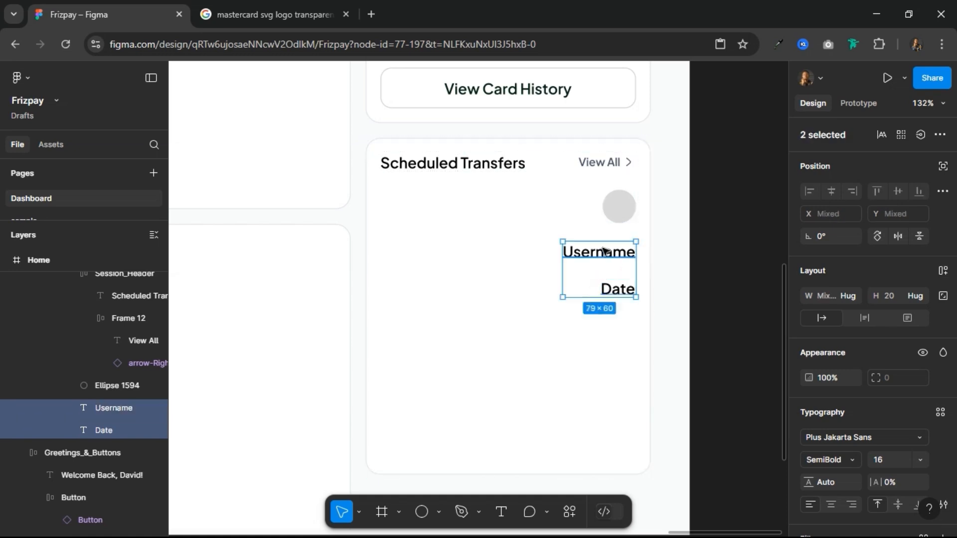
{"action": "left_click", "coordinate": [943, 271]}
{"action": "left_click", "coordinate": [828, 343]}
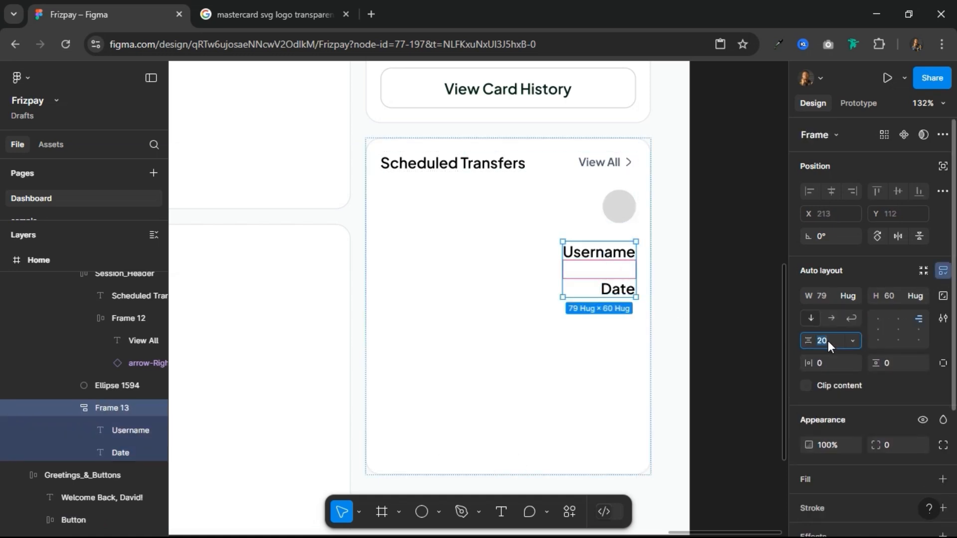
{"action": "type", "text": "4"}
{"action": "key", "text": "Return"}
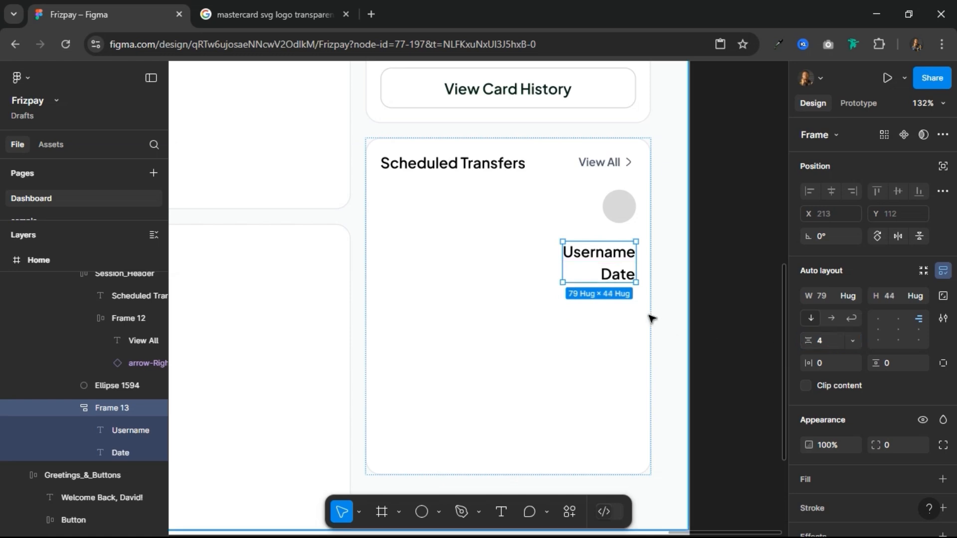
Step: Set the Date label's font size to 11 and its weight to Regular
{"action": "left_click", "coordinate": [612, 273]}
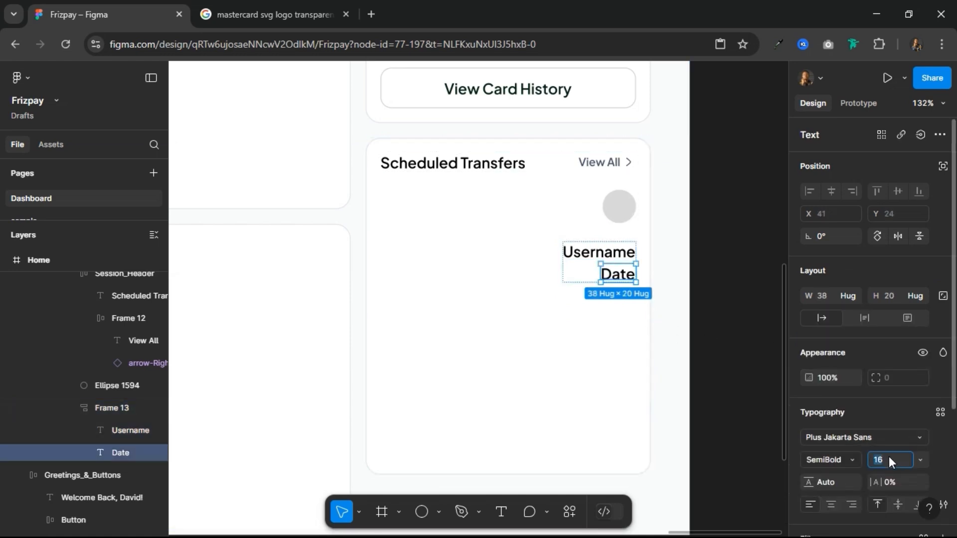
{"action": "key", "text": "Return"}
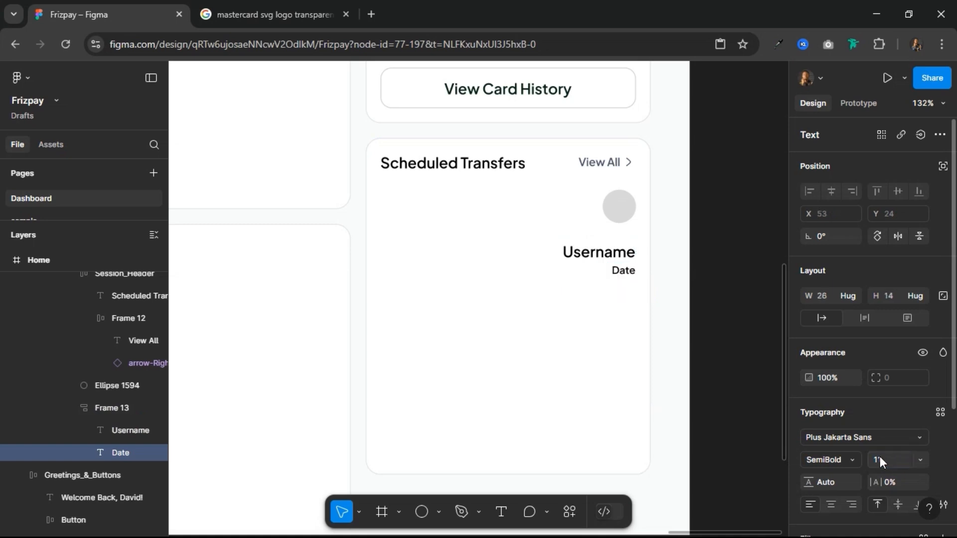
{"action": "left_click", "coordinate": [854, 462]}
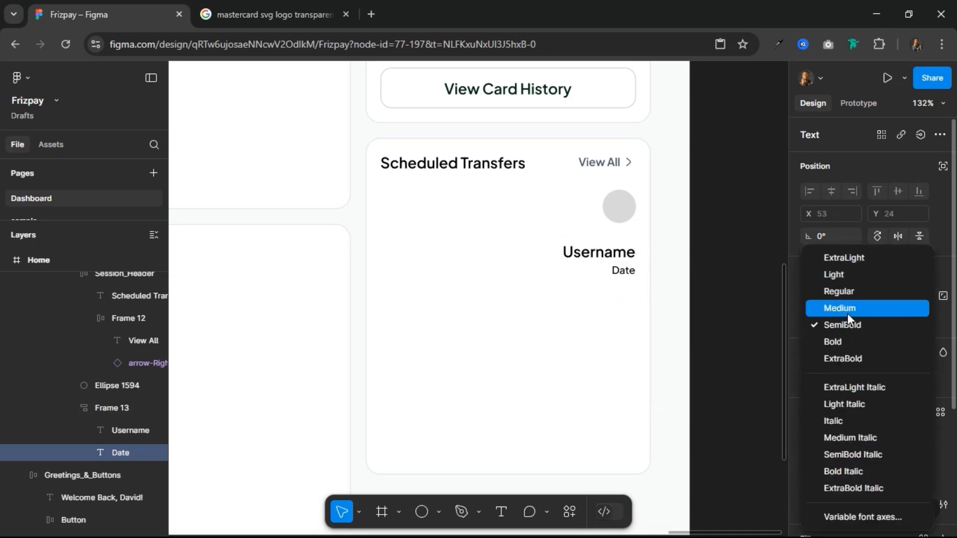
{"action": "left_click", "coordinate": [848, 291]}
Step: Set the Username label's font size to 14 and left-align the contents of the Username and Date auto layout
{"action": "left_click", "coordinate": [604, 254]}
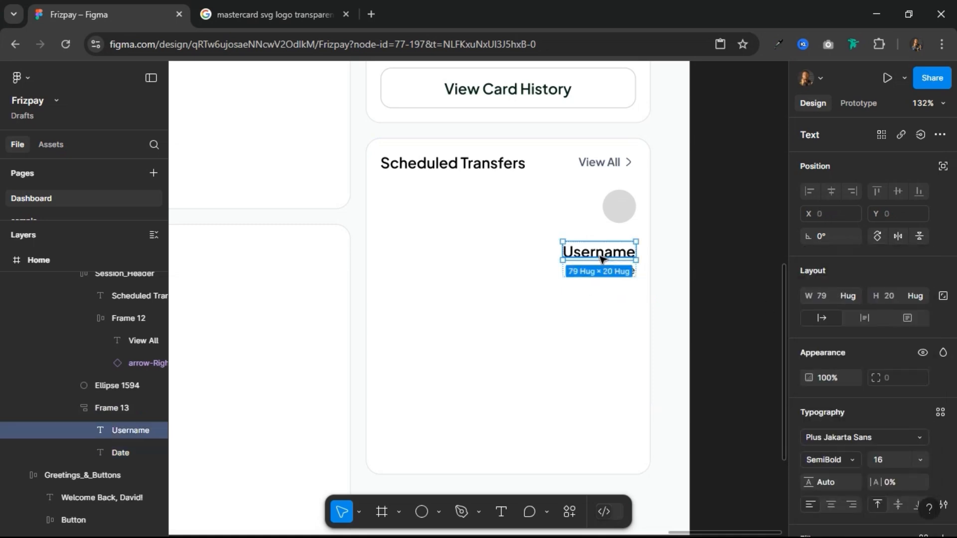
{"action": "left_click", "coordinate": [888, 461]}
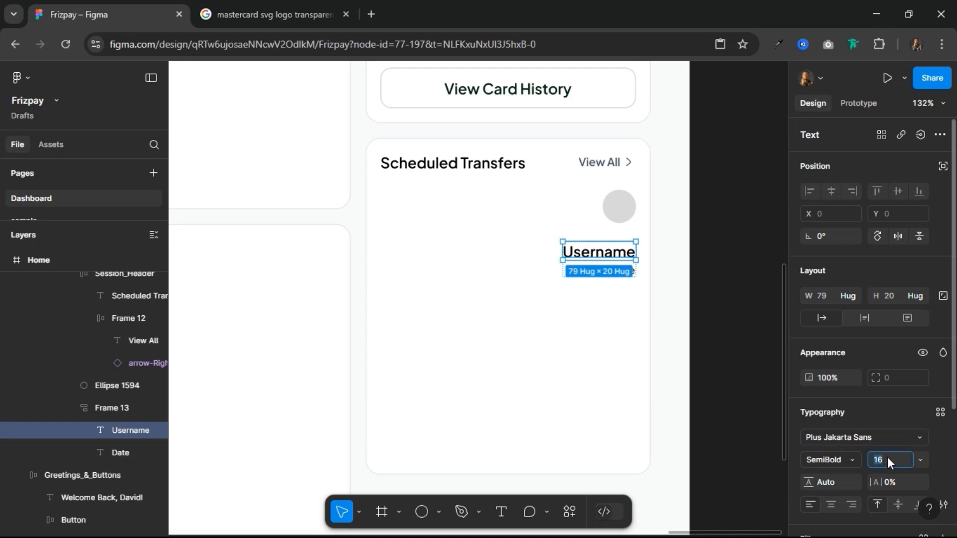
{"action": "type", "text": "14"}
{"action": "key", "text": "Return"}
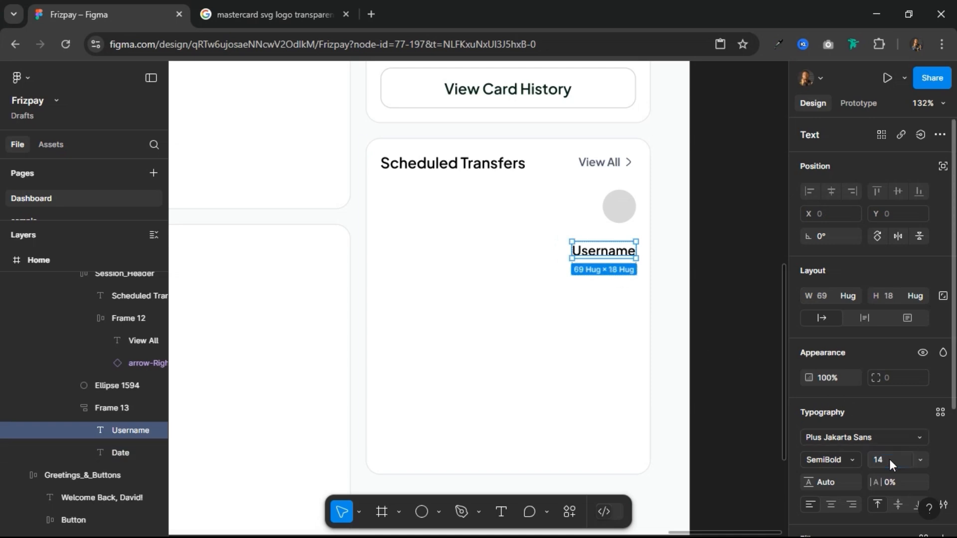
{"action": "left_click", "coordinate": [590, 268]}
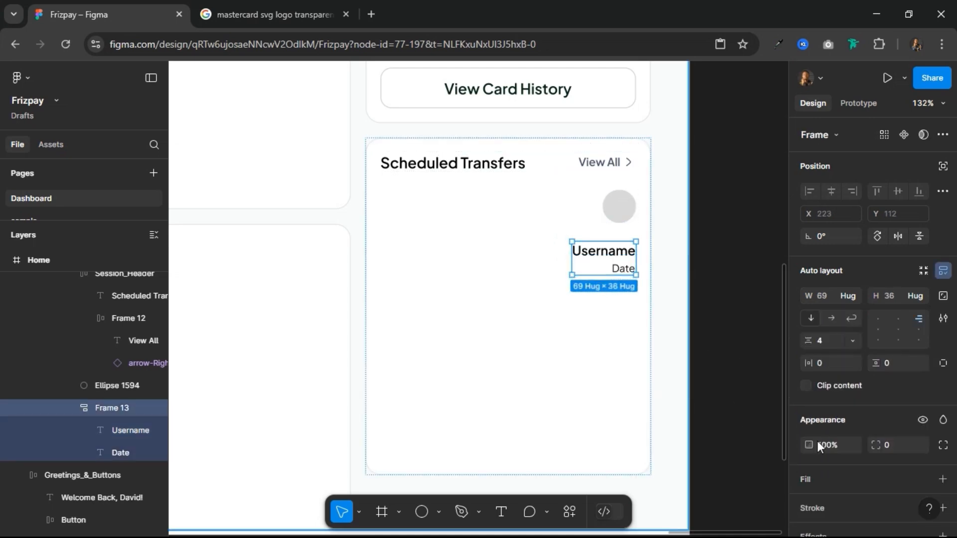
{"action": "left_click", "coordinate": [879, 331]}
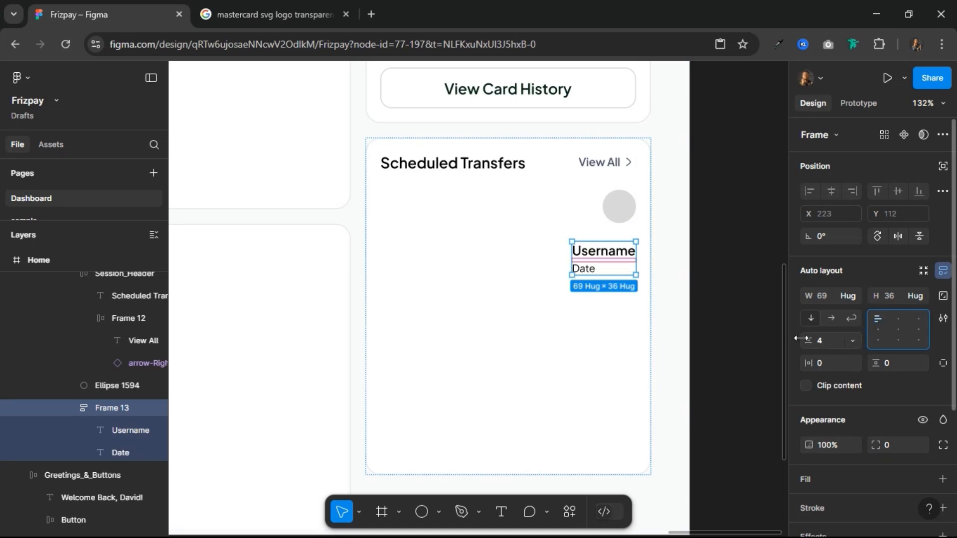
Step: Combine the avatar circle and the Username and Date frame in a horizontal auto layout with a gap of 12
{"action": "left_click", "coordinate": [626, 216], "text": "shift"}
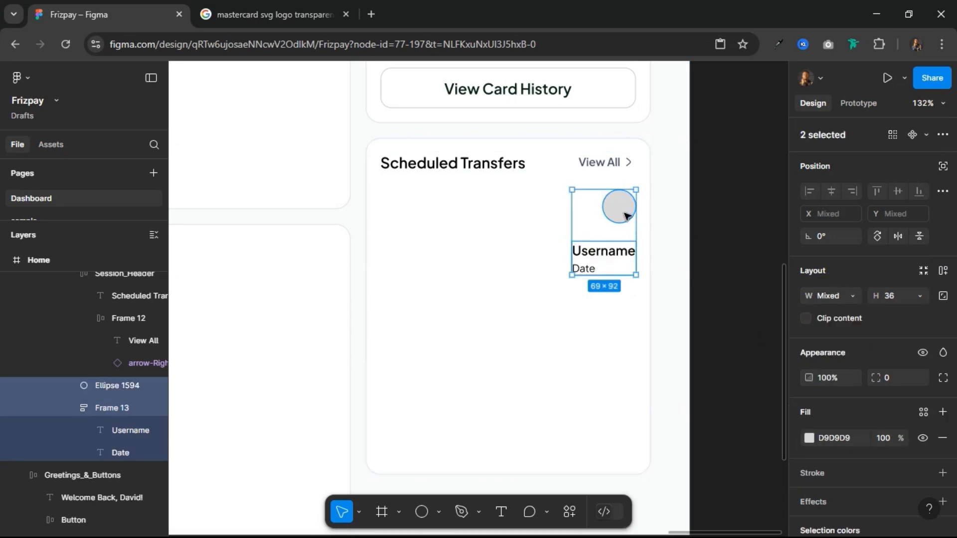
{"action": "left_click", "coordinate": [943, 270]}
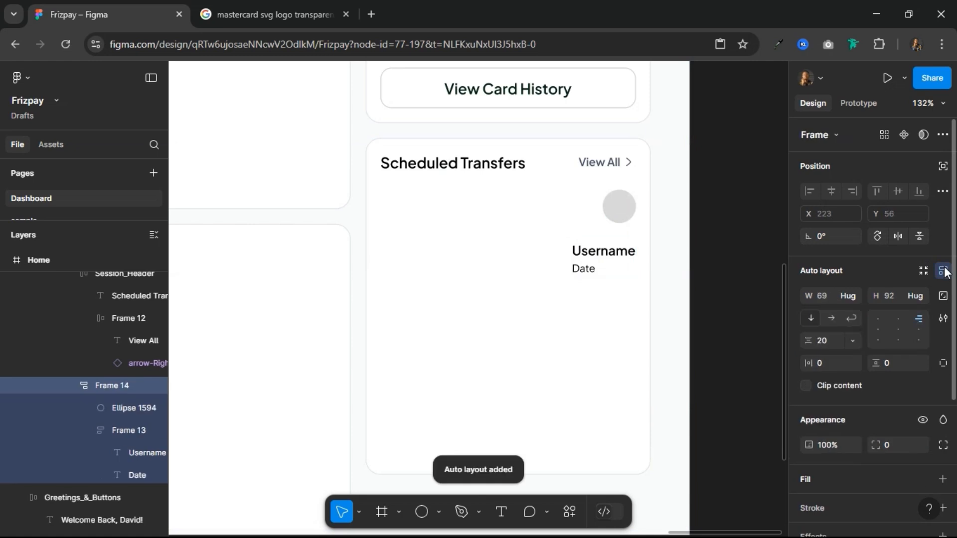
{"action": "left_click", "coordinate": [830, 318]}
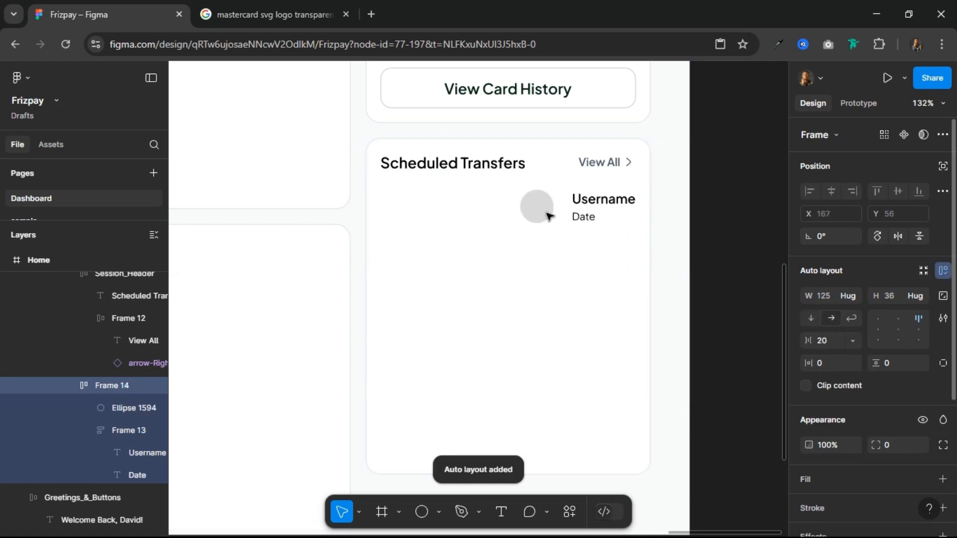
{"action": "left_click", "coordinate": [833, 336]}
{"action": "type", "text": "12"}
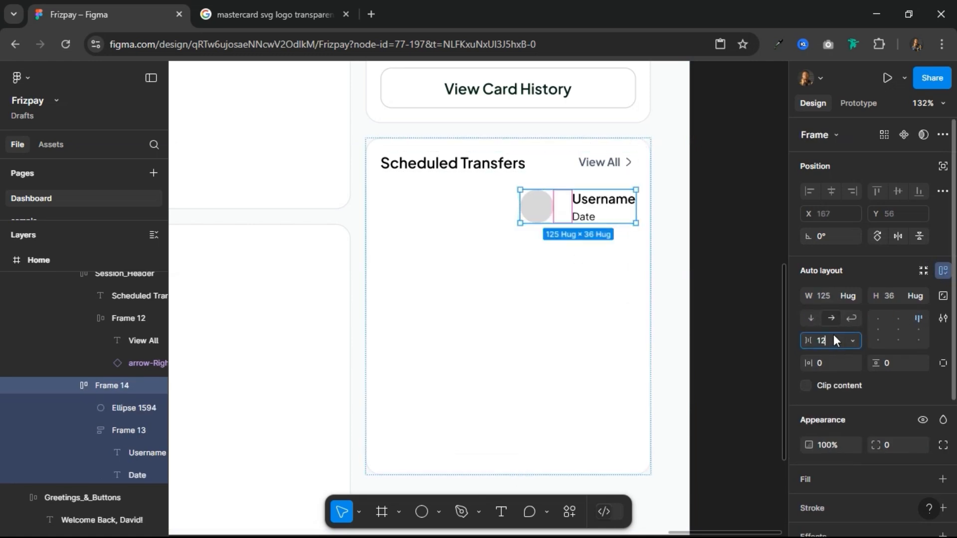
{"action": "key", "text": "Return"}
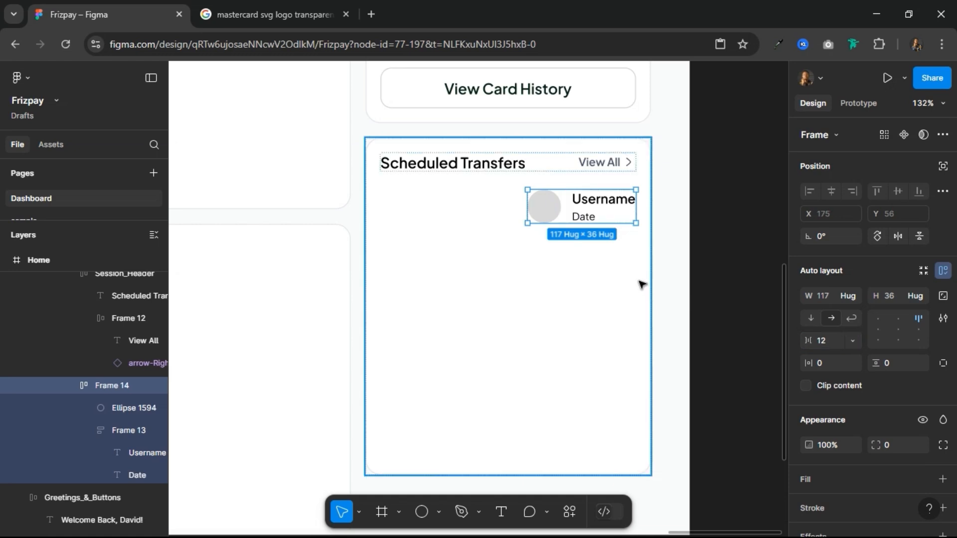
Step: Duplicate the Username and Date text frame inside the transfer entry
{"action": "double_click", "coordinate": [601, 209]}
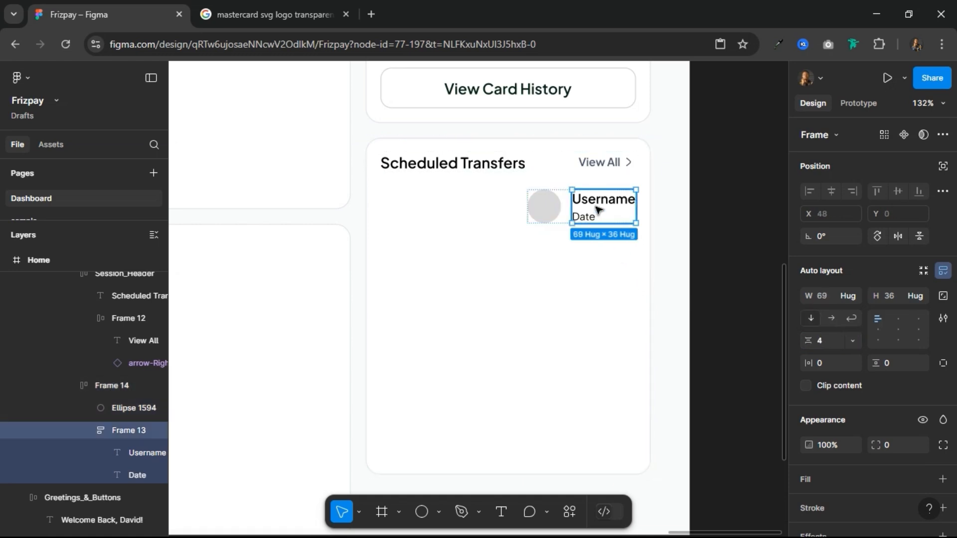
{"action": "double_click", "coordinate": [600, 206]}
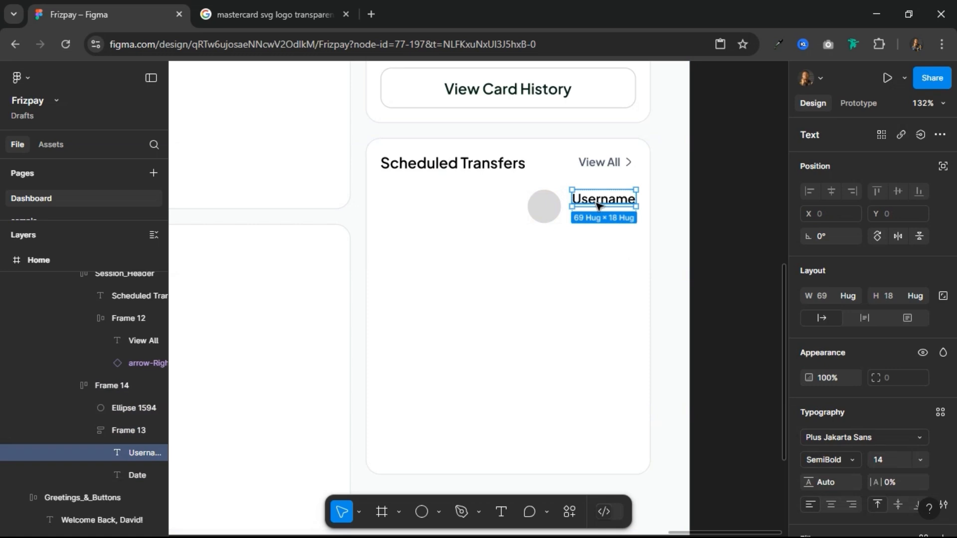
{"action": "left_click", "coordinate": [544, 206]}
{"action": "left_click", "coordinate": [600, 214]}
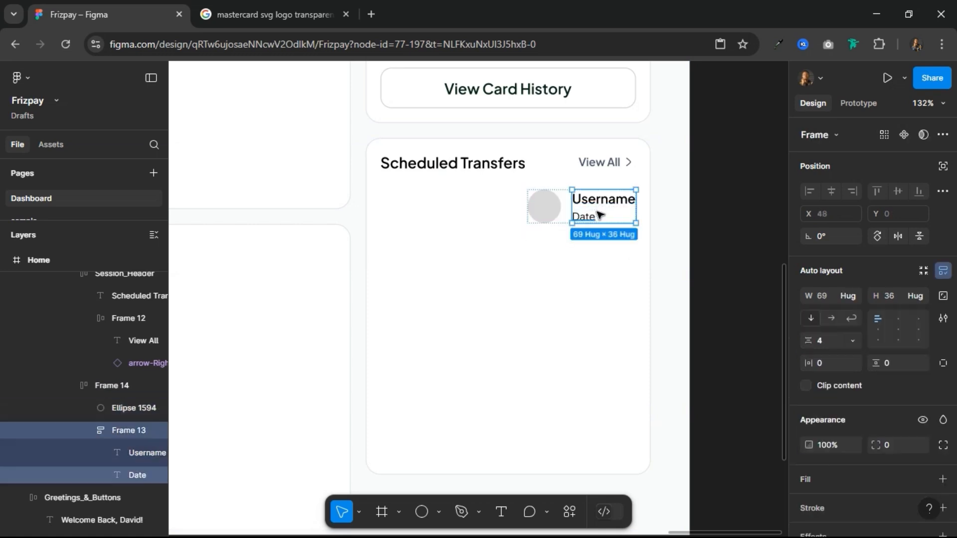
{"action": "key", "text": "ctrl+d"}
Step: Replace the duplicated text frame with a copy of the Username label and set that label's font size to 12
{"action": "right_click", "coordinate": [592, 207]}
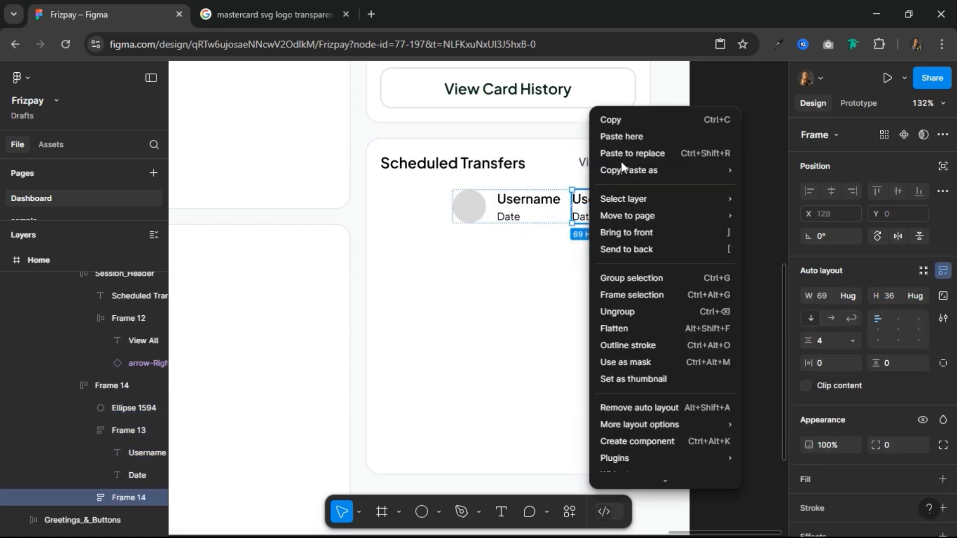
{"action": "left_click", "coordinate": [541, 200]}
{"action": "double_click", "coordinate": [541, 199]}
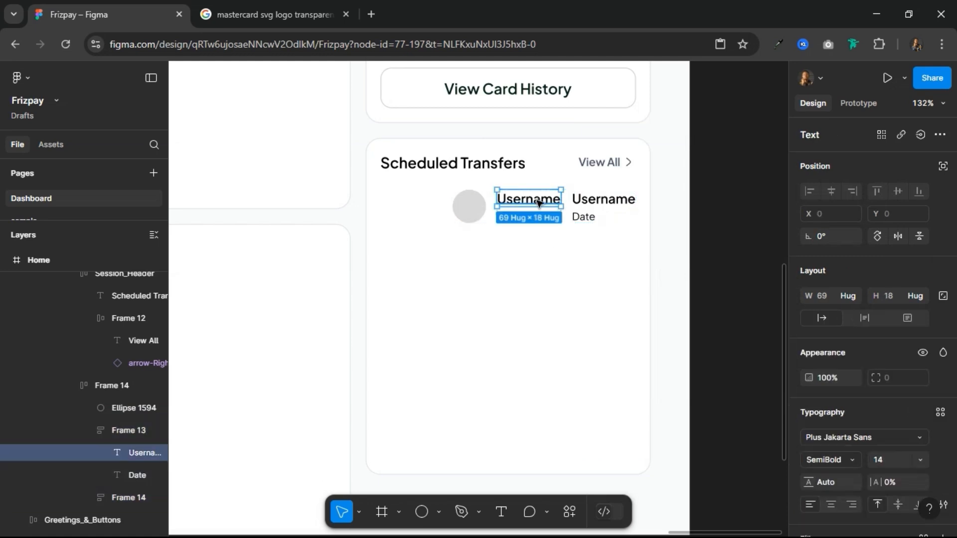
{"action": "right_click", "coordinate": [539, 203]}
{"action": "left_click", "coordinate": [555, 120]}
{"action": "left_click", "coordinate": [604, 208]}
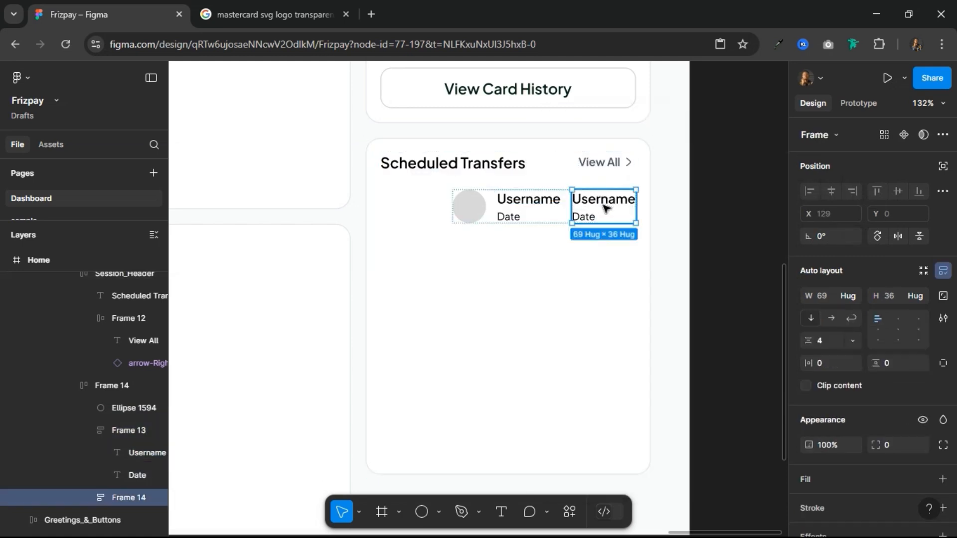
{"action": "right_click", "coordinate": [605, 208]}
{"action": "left_click", "coordinate": [626, 148]}
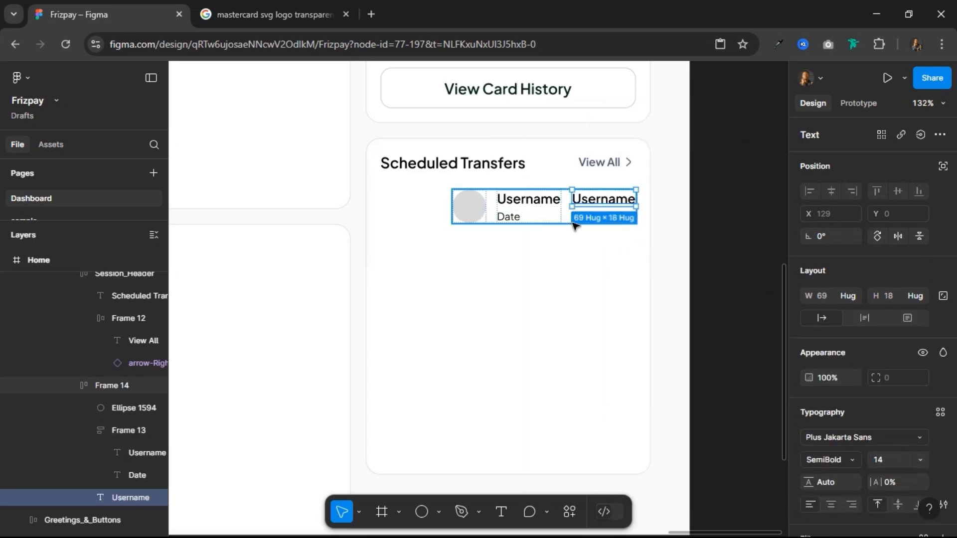
{"action": "left_click", "coordinate": [883, 461]}
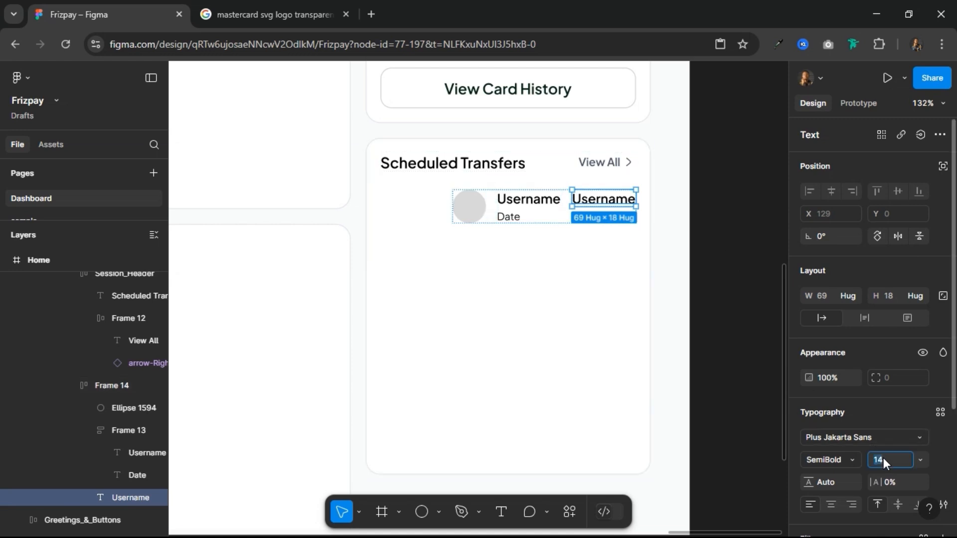
{"action": "key", "text": "Return"}
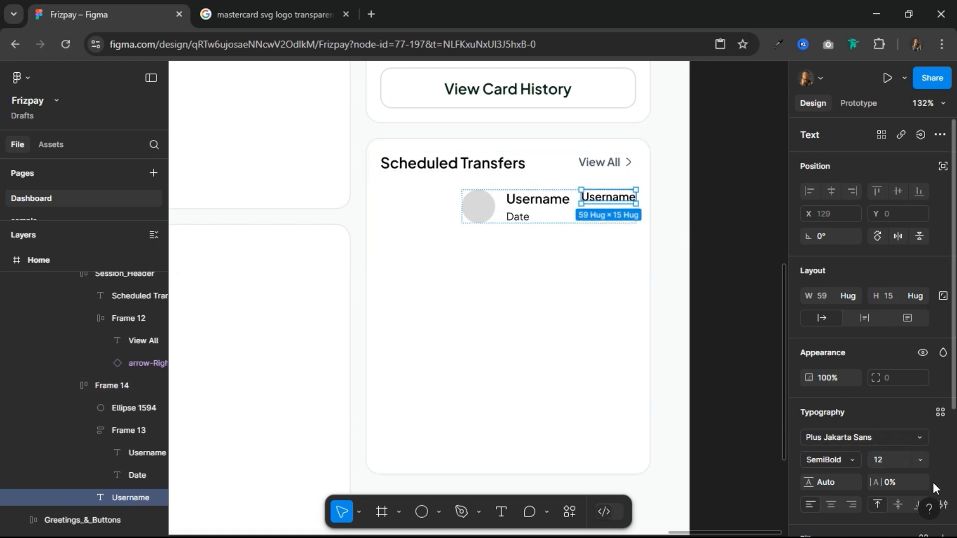
Step: Align the transfer entry's contents left and vertically centered, and set the entry's width to Fill container
{"action": "left_click", "coordinate": [577, 215]}
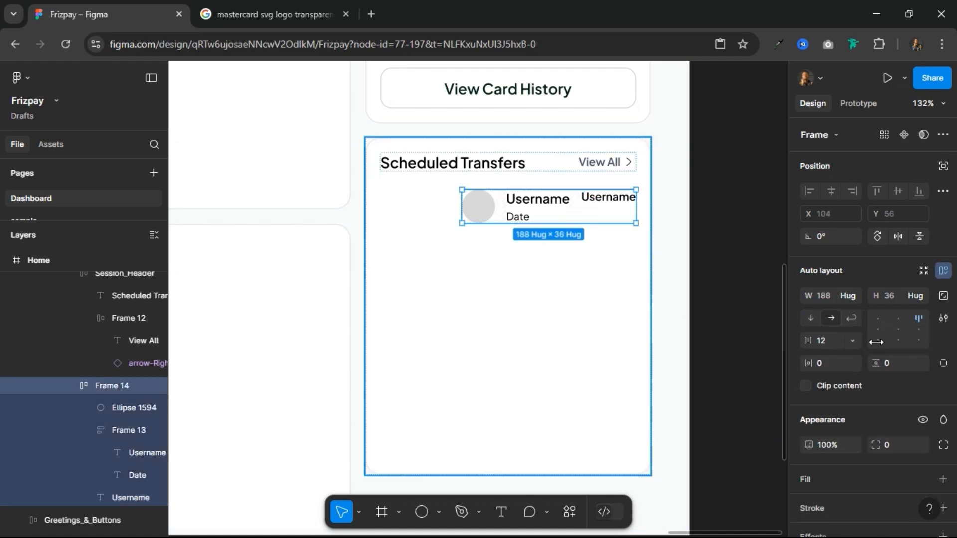
{"action": "left_click", "coordinate": [882, 328]}
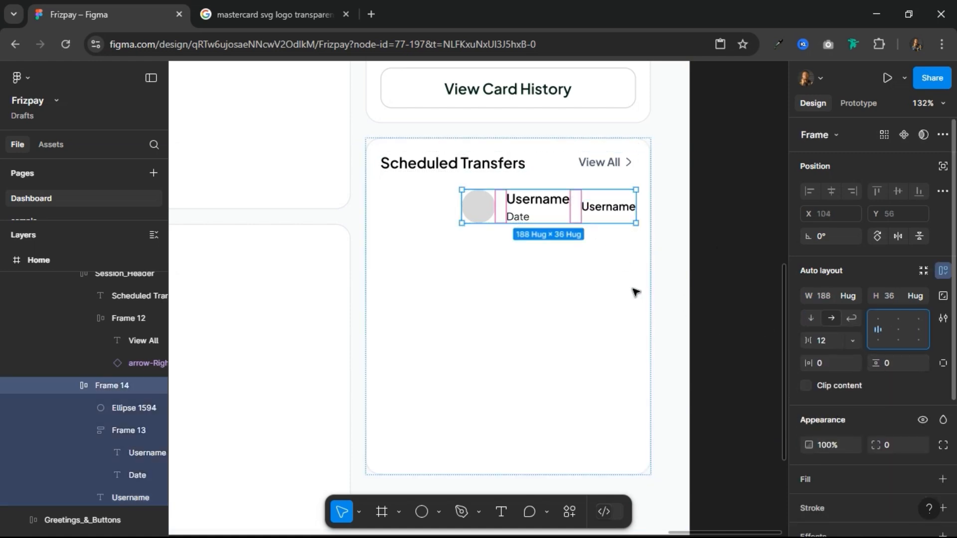
{"action": "left_click", "coordinate": [854, 300]}
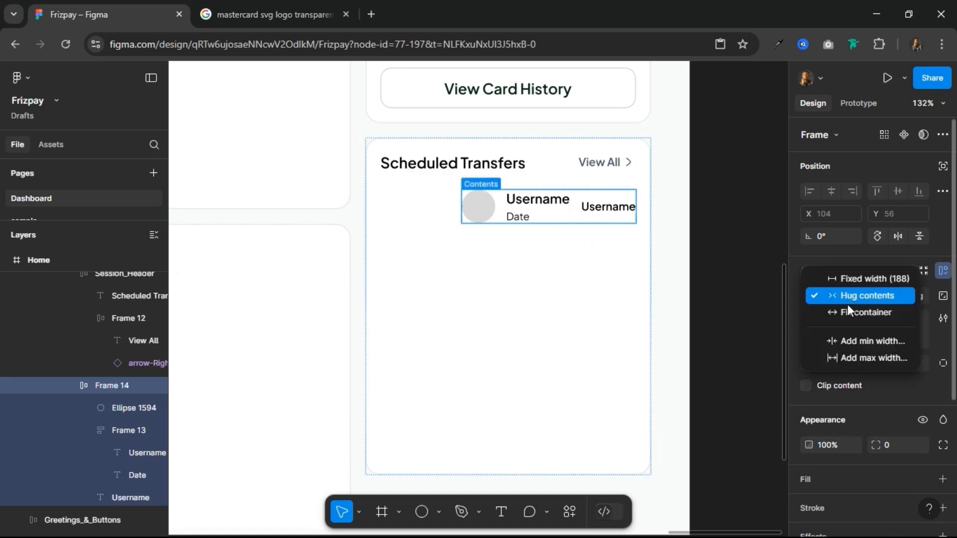
{"action": "left_click", "coordinate": [849, 314]}
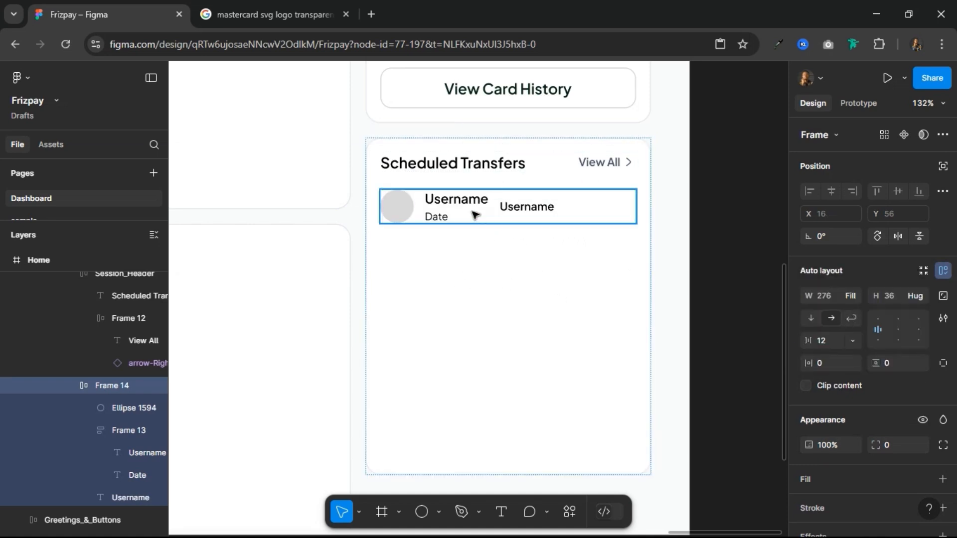
Step: Set the width of the entry's Username and Date frame to Fill container
{"action": "left_click", "coordinate": [453, 213]}
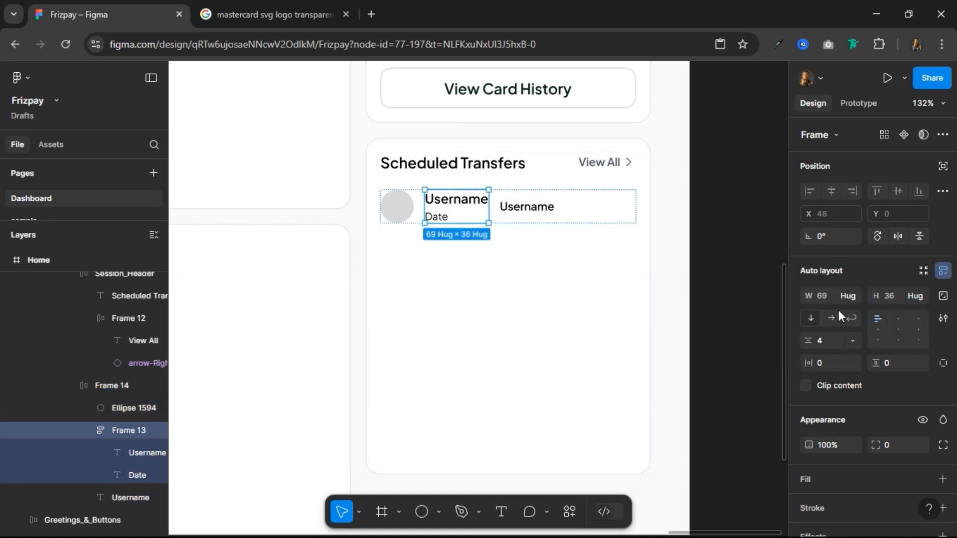
{"action": "left_click", "coordinate": [851, 293]}
{"action": "left_click", "coordinate": [849, 319]}
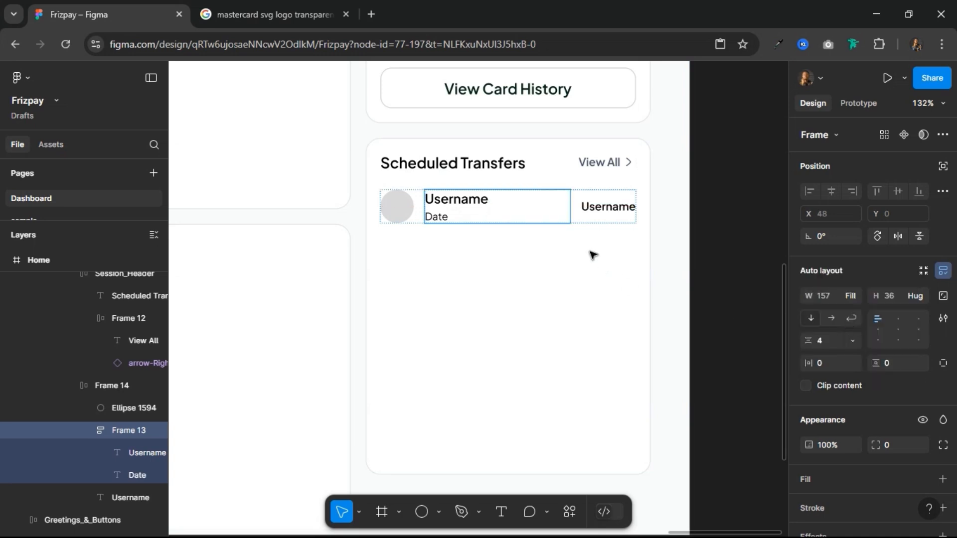
Step: Set the vertical gap between items in the Scheduled Transfers card to 24
{"action": "left_click", "coordinate": [604, 180]}
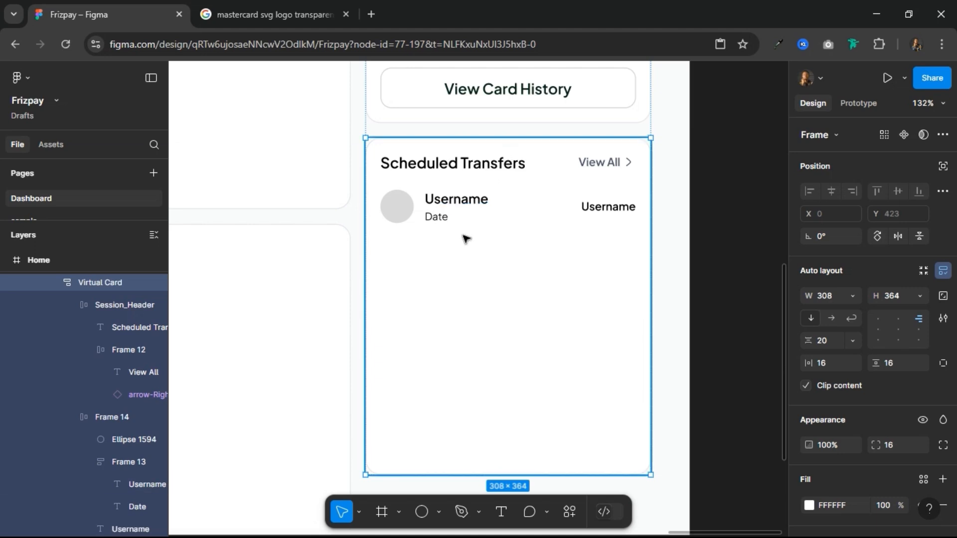
{"action": "left_click", "coordinate": [836, 349]}
{"action": "type", "text": "2"}
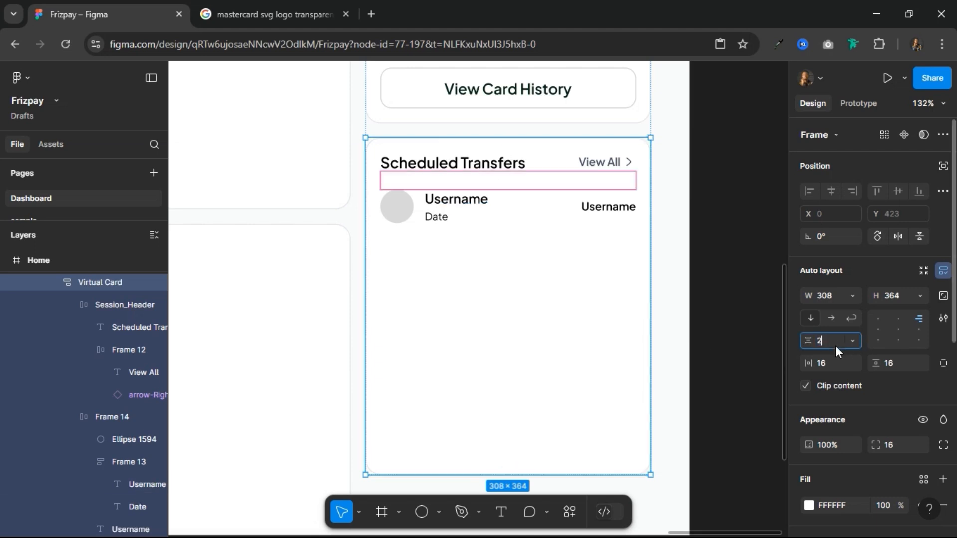
{"action": "type", "text": "4"}
{"action": "key", "text": "Return"}
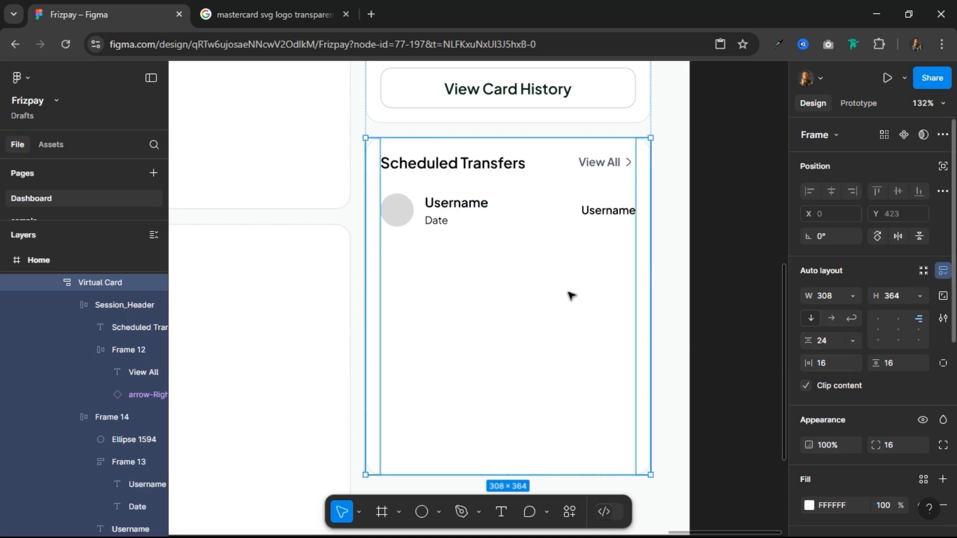
Step: Set the transfer entry's vertical padding to 4
{"action": "left_click", "coordinate": [465, 212]}
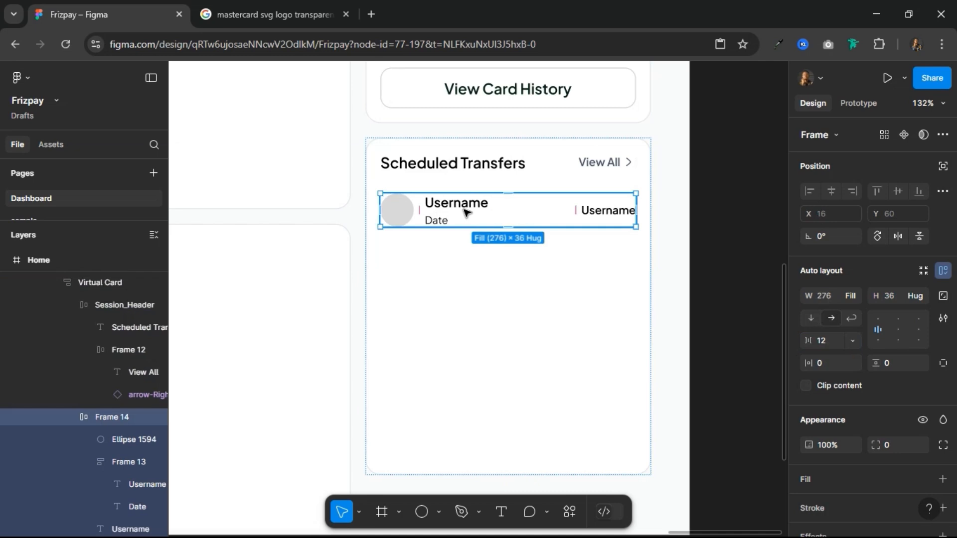
{"action": "left_click", "coordinate": [902, 364]}
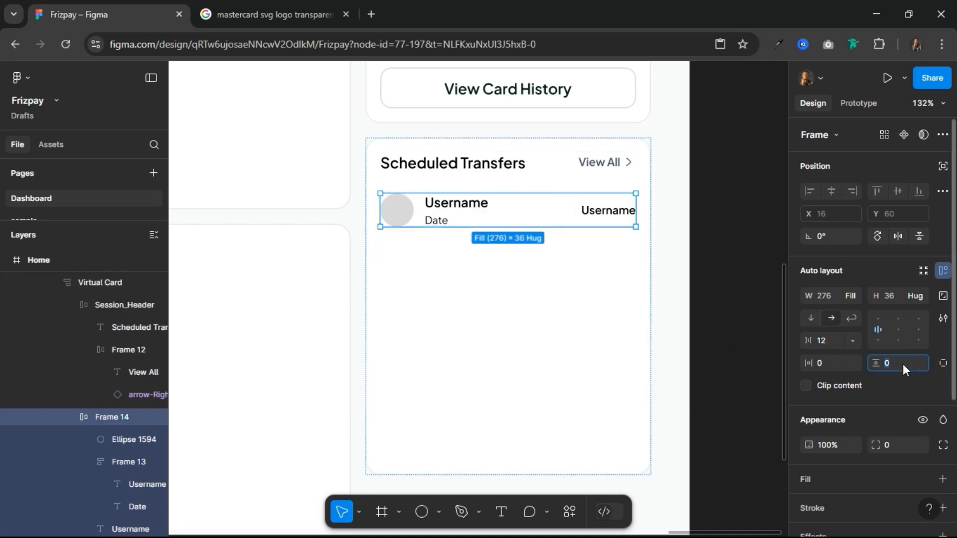
{"action": "type", "text": "4"}
{"action": "key", "text": "Return"}
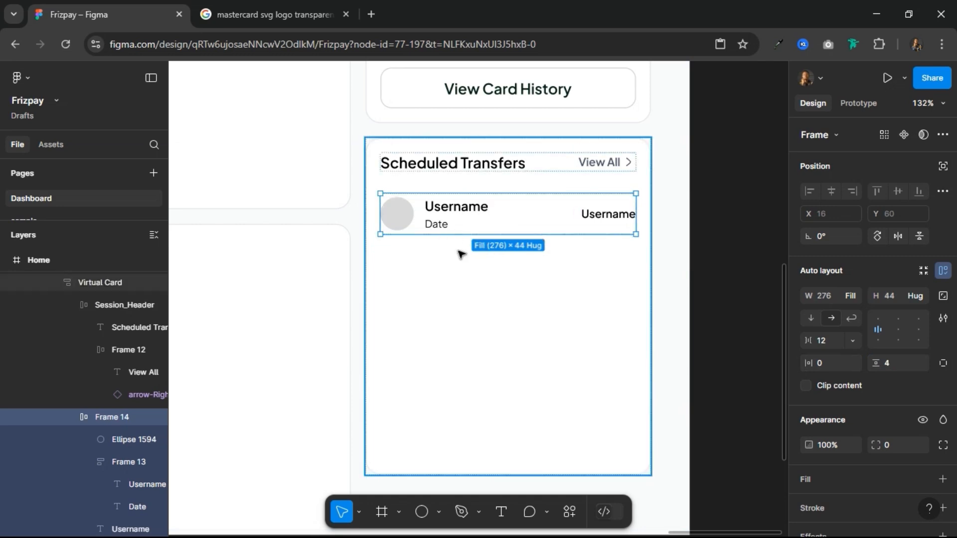
Step: Place a copy of the transfer entry on the empty canvas beside the Home frame
{"action": "scroll", "coordinate": [464, 259], "scroll_direction": "down", "scroll_amount": 3}
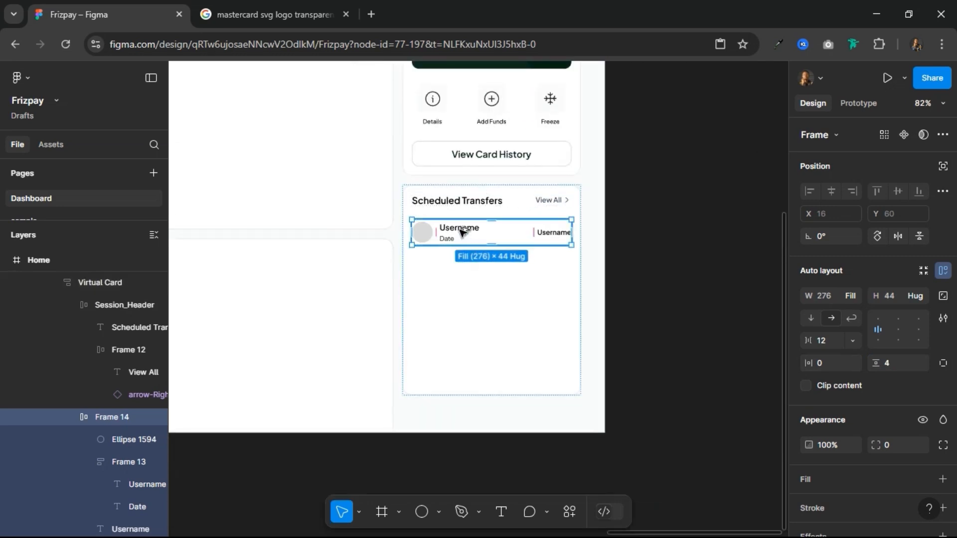
{"action": "key", "text": "Escape"}
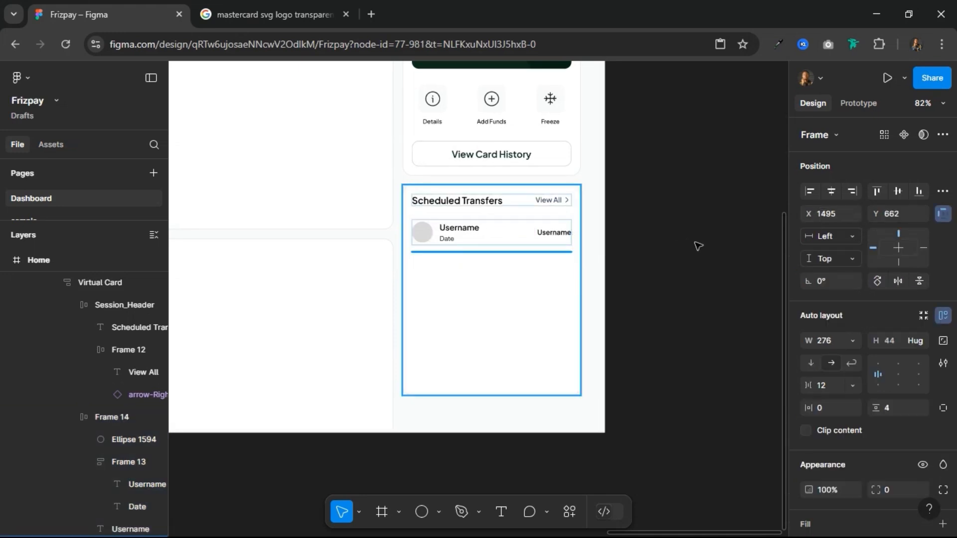
{"action": "left_click_drag", "start_coordinate": [707, 245], "coordinate": [697, 272]}
{"action": "scroll", "coordinate": [698, 271], "scroll_direction": "up", "scroll_amount": 3}
{"action": "scroll", "coordinate": [748, 284], "scroll_direction": "right", "scroll_amount": 3}
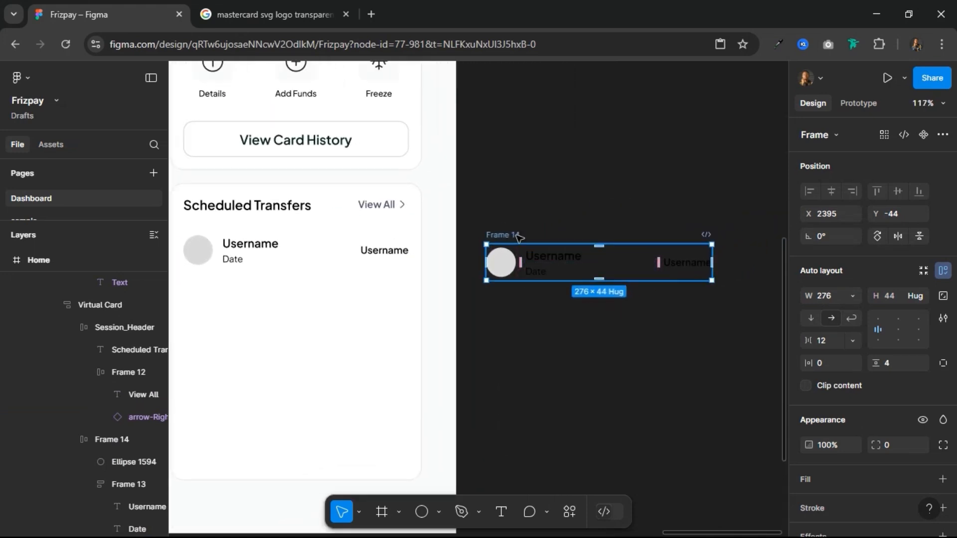
Step: Rename the copied entry outside the Home frame "User Details" and convert it into a component
{"action": "double_click", "coordinate": [518, 235]}
{"action": "type", "text": "User Details"}
{"action": "key", "text": "Return"}
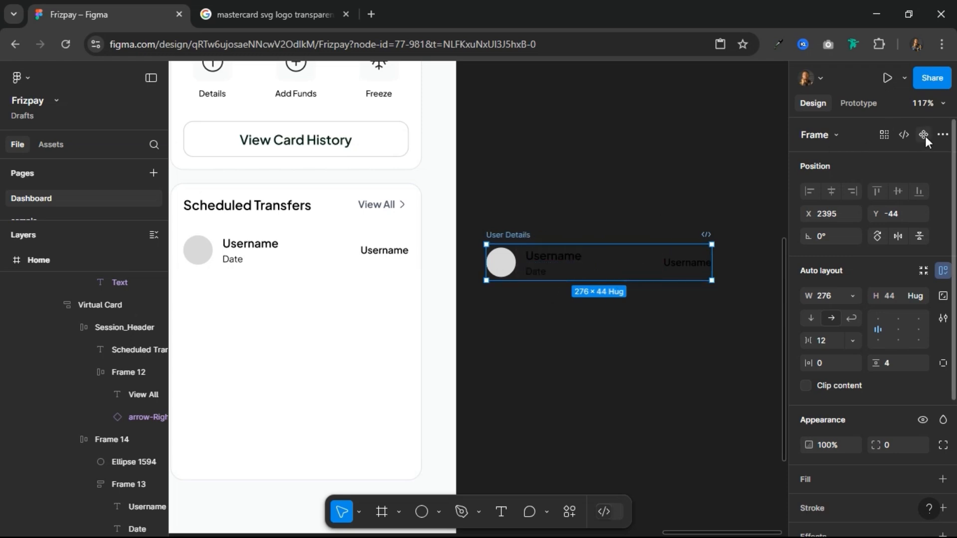
{"action": "key", "text": "ctrl+alt+k"}
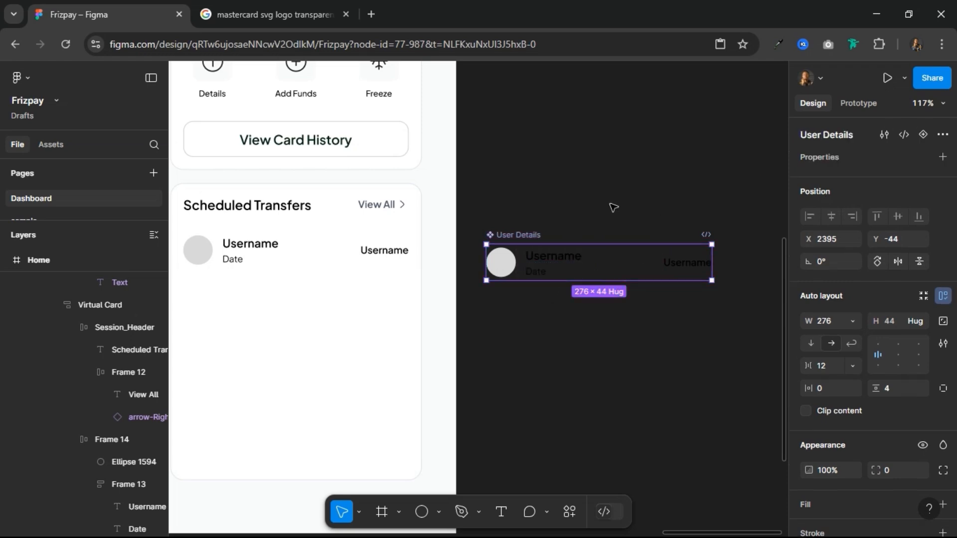
Step: Copy the User Details component and replace the original transfer entry in the Scheduled Transfers card with an instance of it
{"action": "right_click", "coordinate": [522, 235]}
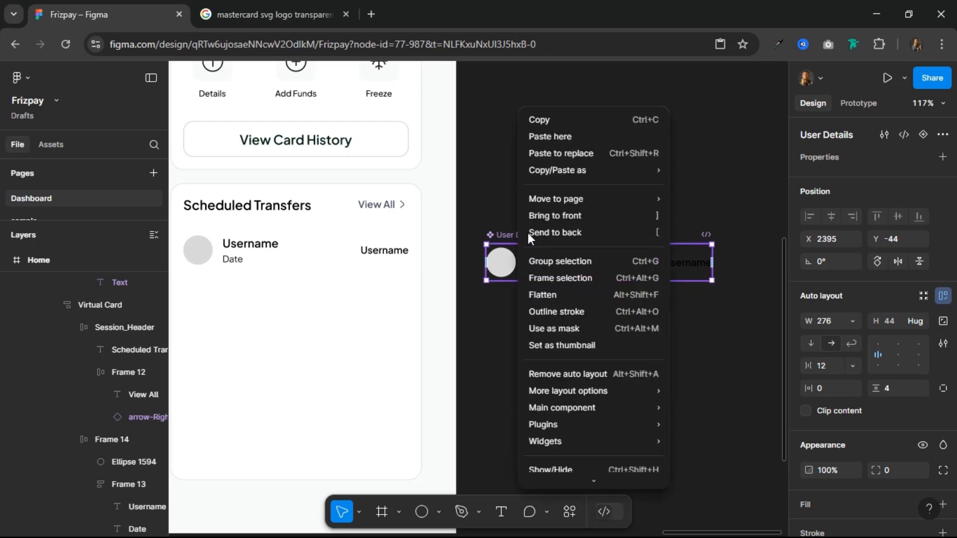
{"action": "left_click", "coordinate": [558, 121]}
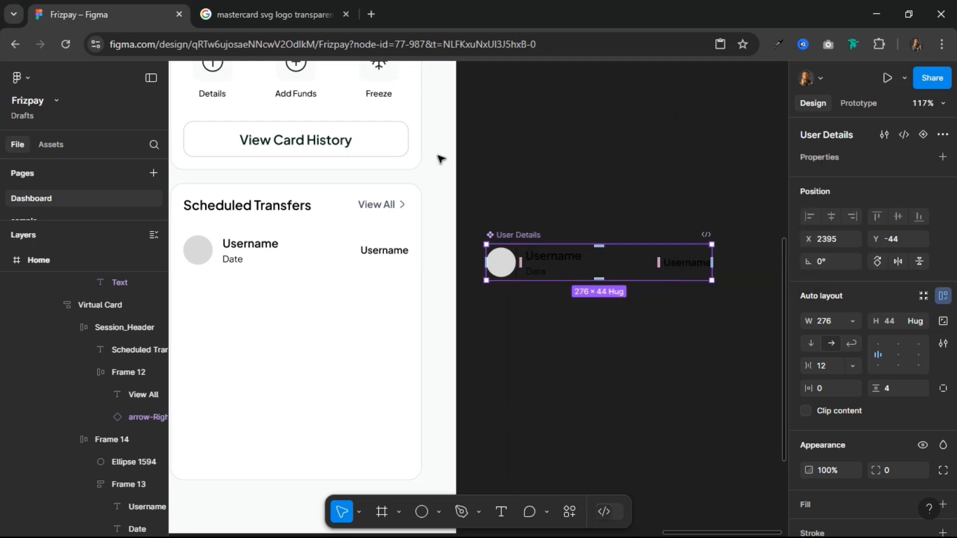
{"action": "left_click", "coordinate": [226, 263]}
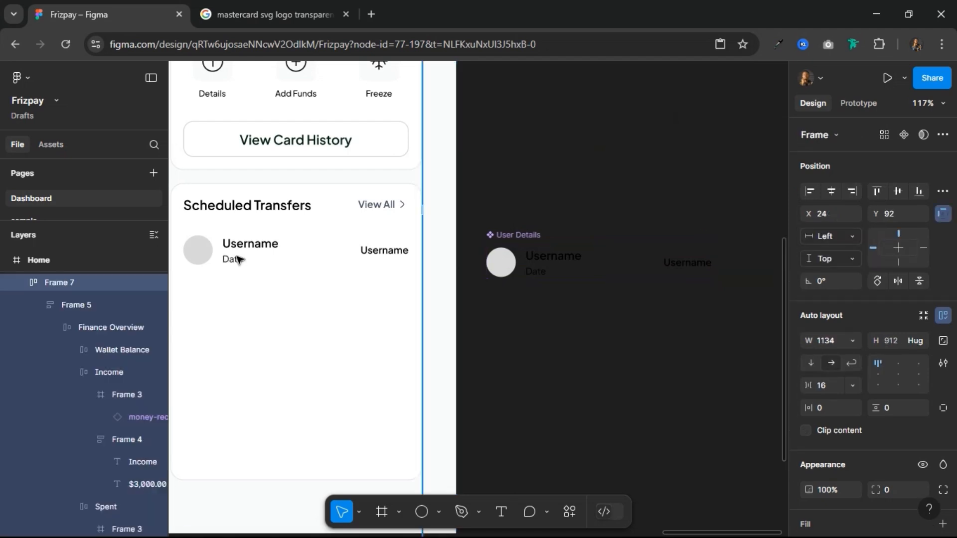
{"action": "left_click", "coordinate": [238, 259]}
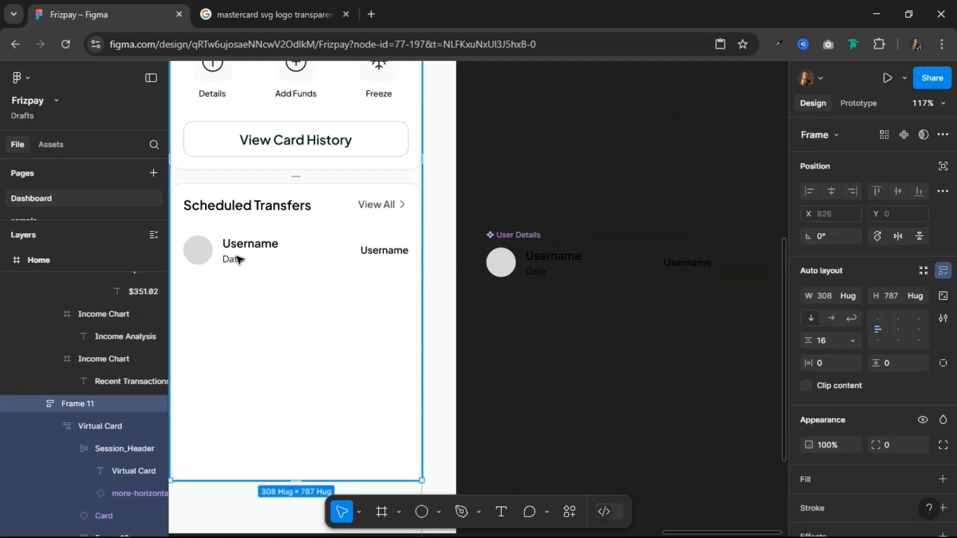
{"action": "left_click", "coordinate": [239, 260]}
{"action": "left_click", "coordinate": [238, 259]}
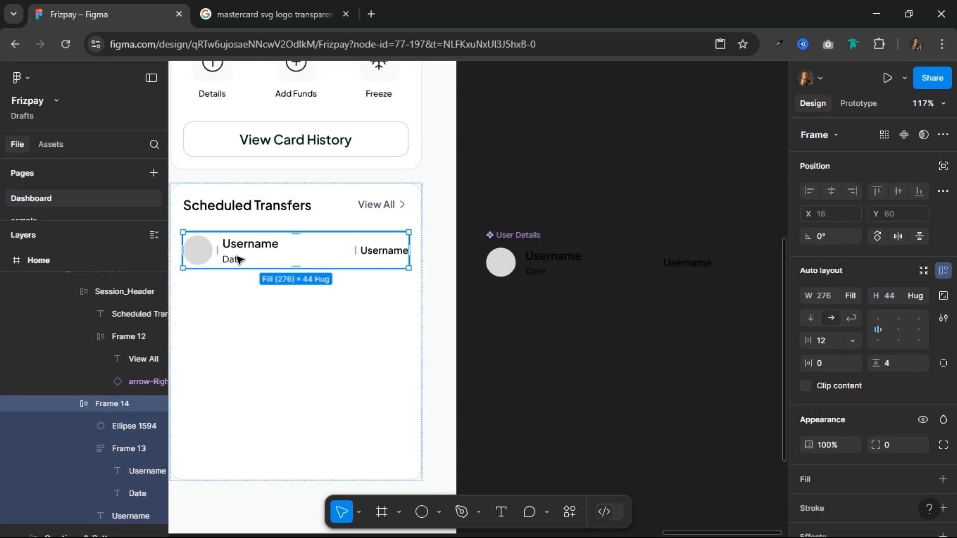
{"action": "right_click", "coordinate": [238, 259]}
{"action": "key", "text": "Escape"}
{"action": "key", "text": "ctrl+shift+r"}
Step: Set the height of the User Details instance in the Scheduled Transfers card to hug its contents
{"action": "scroll", "coordinate": [481, 249], "scroll_direction": "down", "scroll_amount": 3}
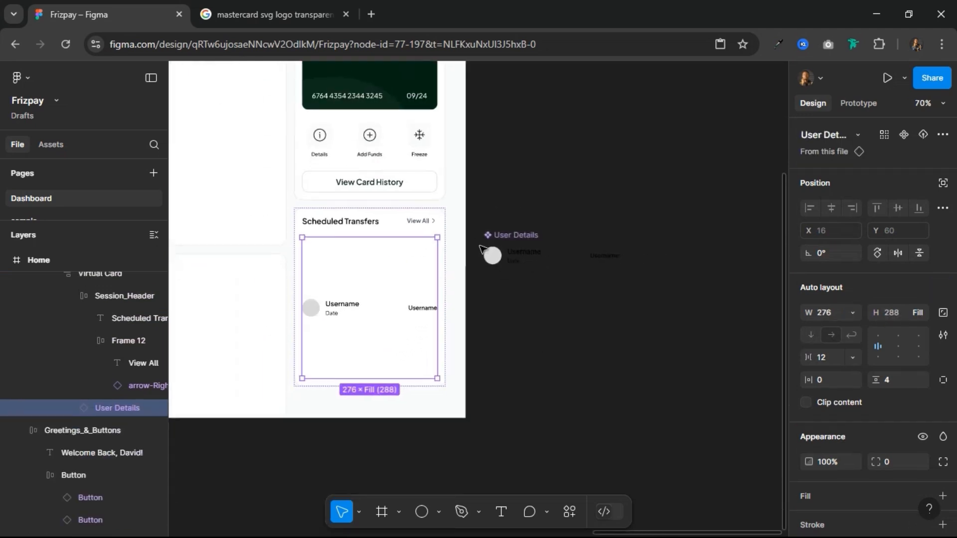
{"action": "left_click", "coordinate": [922, 313]}
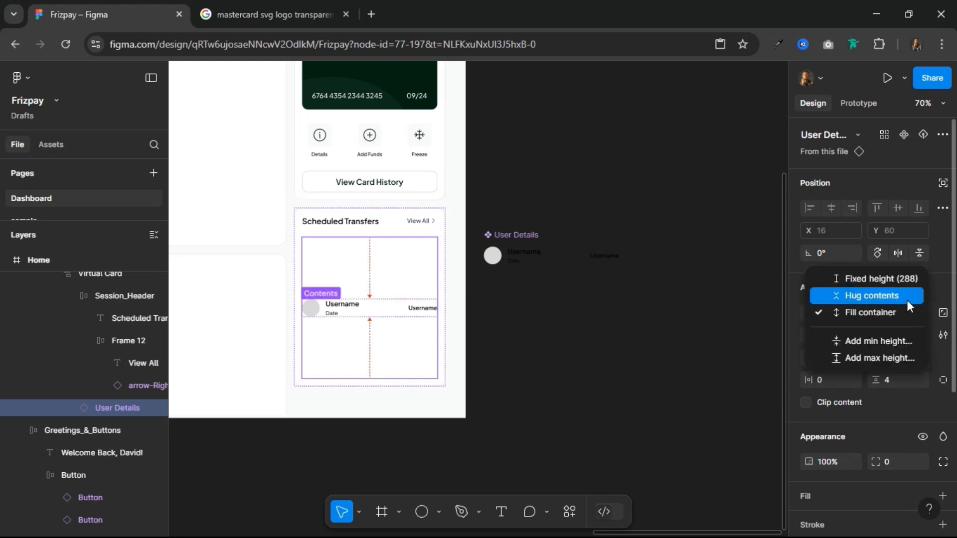
{"action": "left_click", "coordinate": [907, 300]}
{"action": "scroll", "coordinate": [476, 274], "scroll_direction": "up", "scroll_amount": 3}
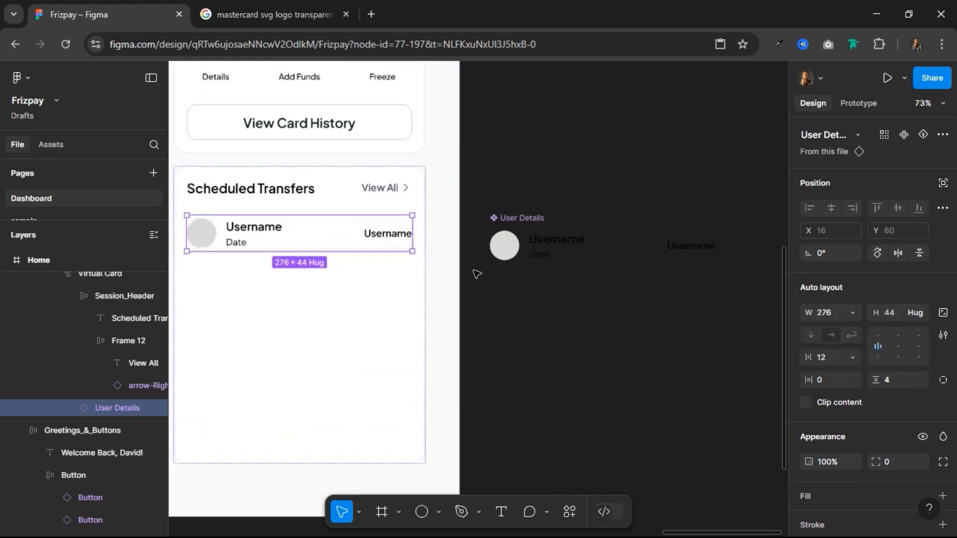
Step: Duplicate the User Details instance to have two entries, and wrap both in a vertical auto layout frame
{"action": "scroll", "coordinate": [476, 273], "scroll_direction": "down", "scroll_amount": 3}
{"action": "scroll", "coordinate": [402, 260], "scroll_direction": "up", "scroll_amount": 3}
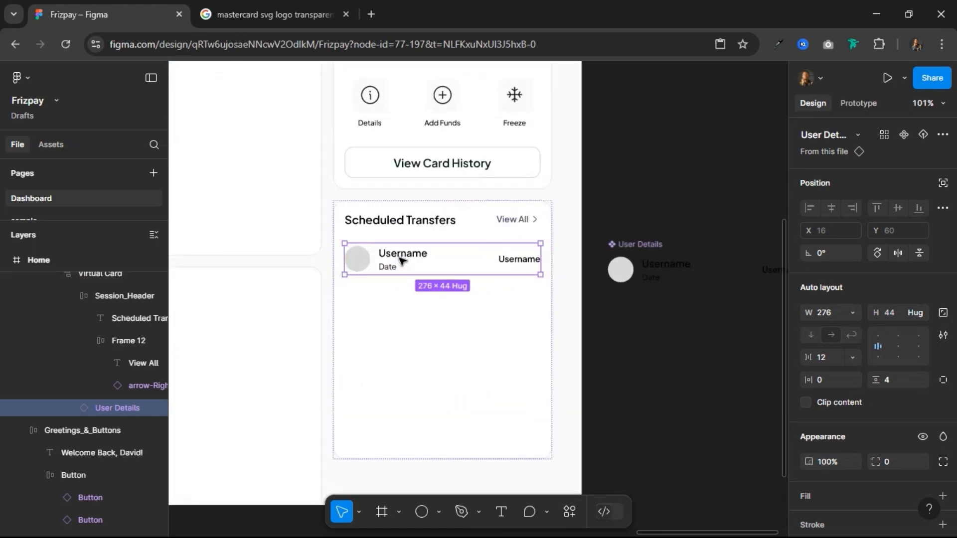
{"action": "key", "text": "ctrl+d"}
{"action": "key", "text": "ctrl+d"}
{"action": "key", "text": "ctrl+d"}
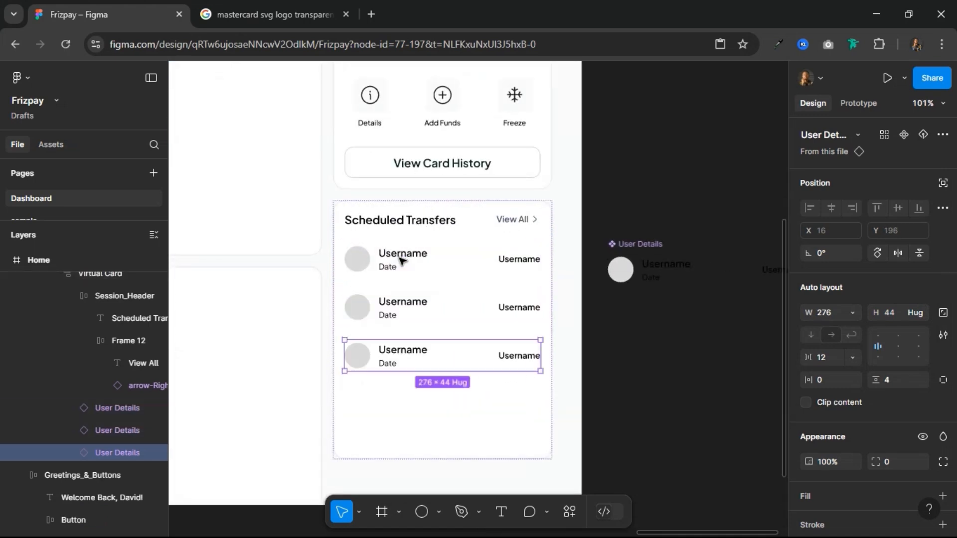
{"action": "key", "text": "Delete"}
{"action": "key", "text": "Delete"}
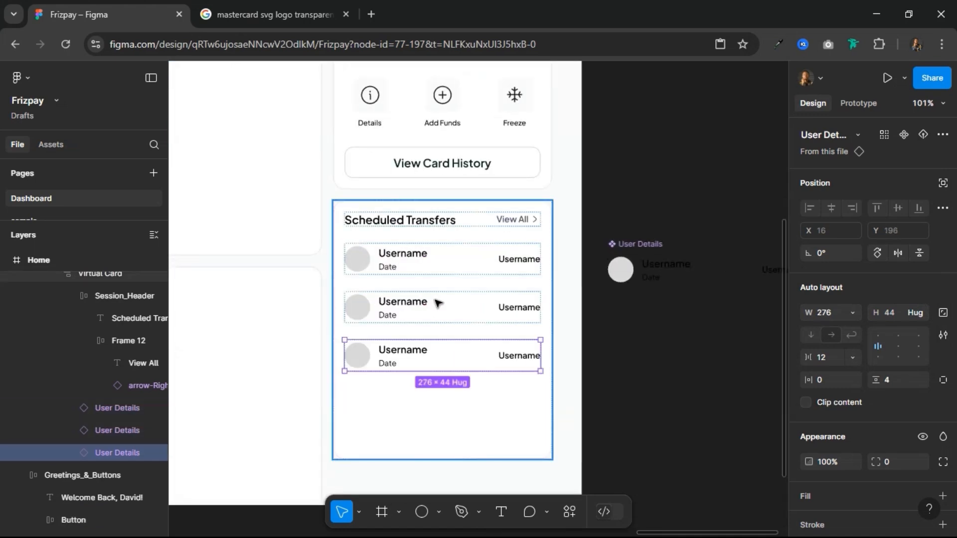
{"action": "left_click", "coordinate": [427, 253], "text": "shift"}
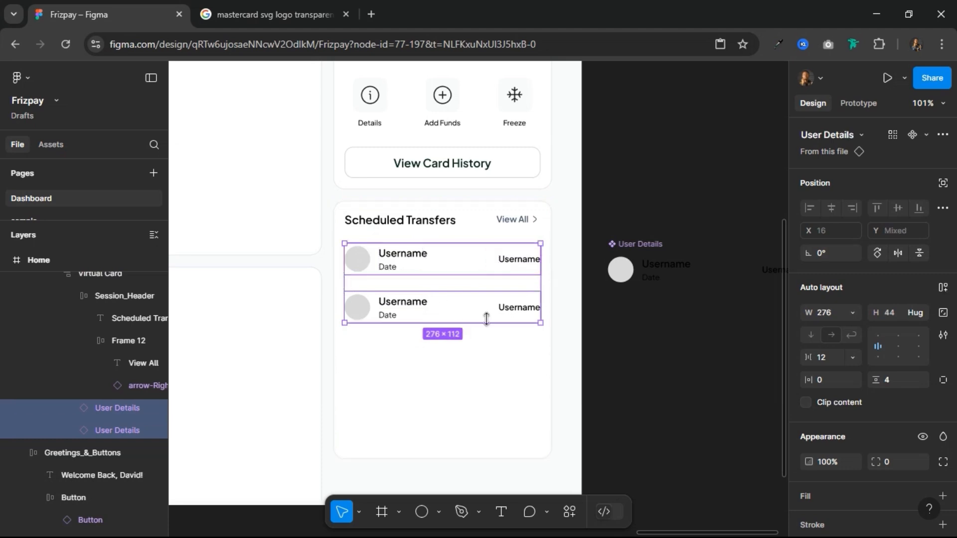
{"action": "left_click", "coordinate": [943, 288]}
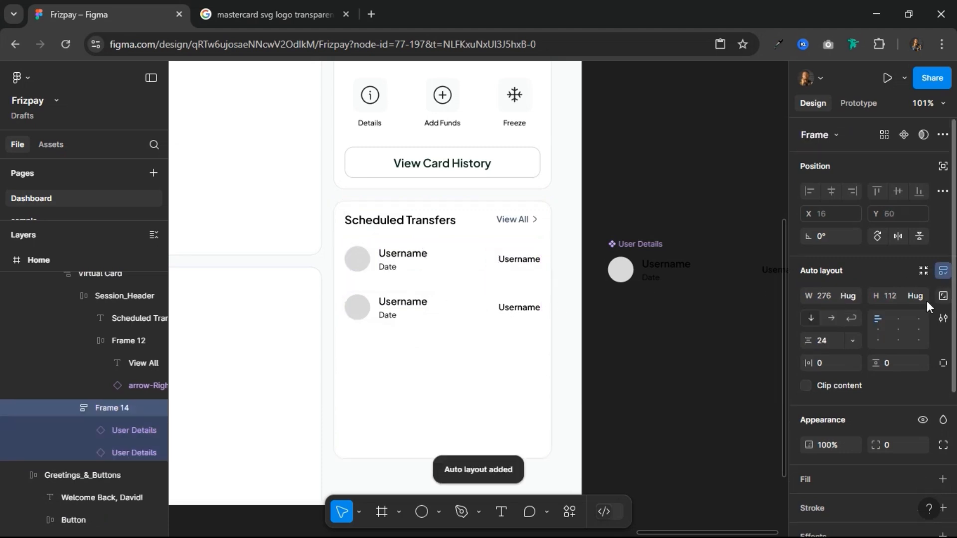
Step: Set the vertical gap between the two User Details entries to 8
{"action": "left_click", "coordinate": [833, 342]}
{"action": "type", "text": "8"}
{"action": "key", "text": "Return"}
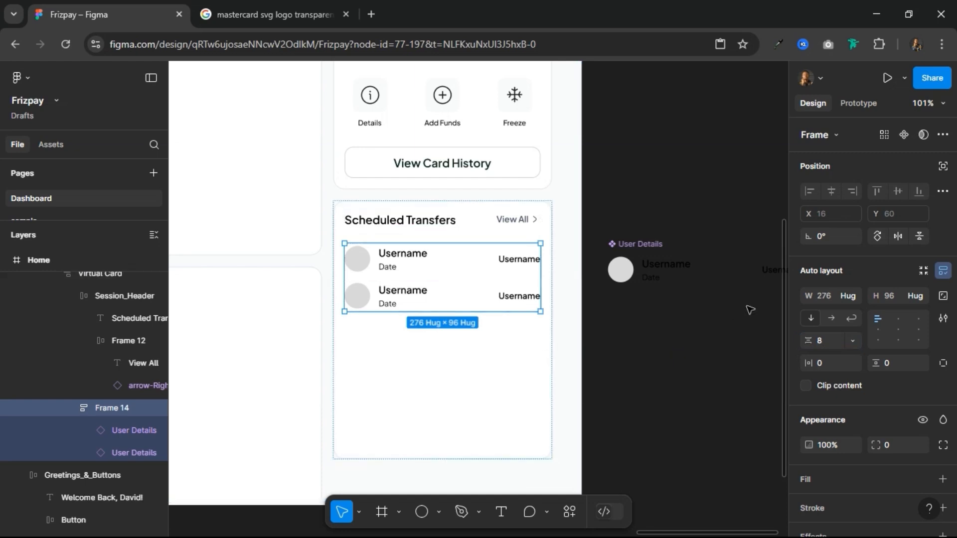
Step: Set the vertical gap between the two User Details entries to 12
{"action": "left_click", "coordinate": [828, 340]}
{"action": "type", "text": "12"}
{"action": "key", "text": "Return"}
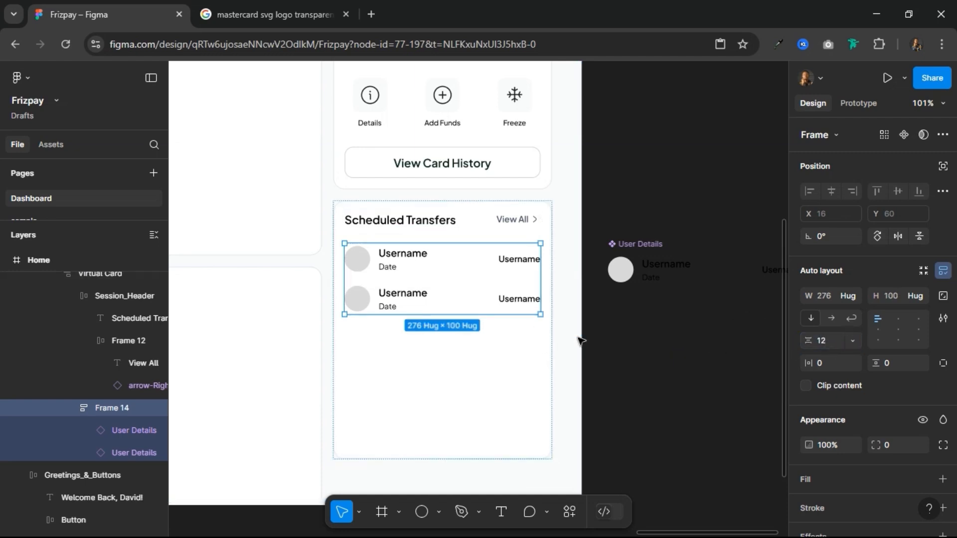
Step: Duplicate the second User Details entry four times so the list holds six entries
{"action": "left_click", "coordinate": [418, 299]}
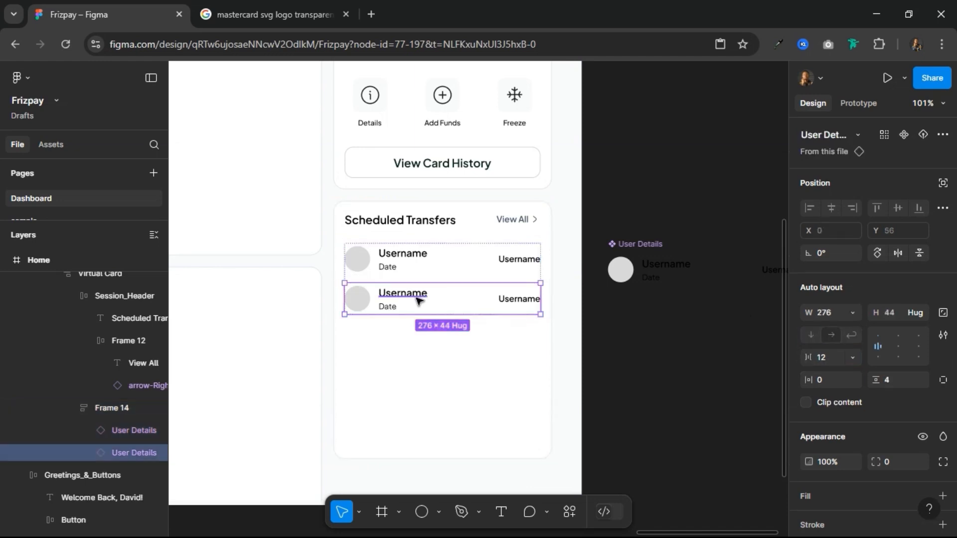
{"action": "key", "text": "ctrl+d"}
{"action": "key", "text": "ctrl+d"}
{"action": "key", "text": "ctrl+d"}
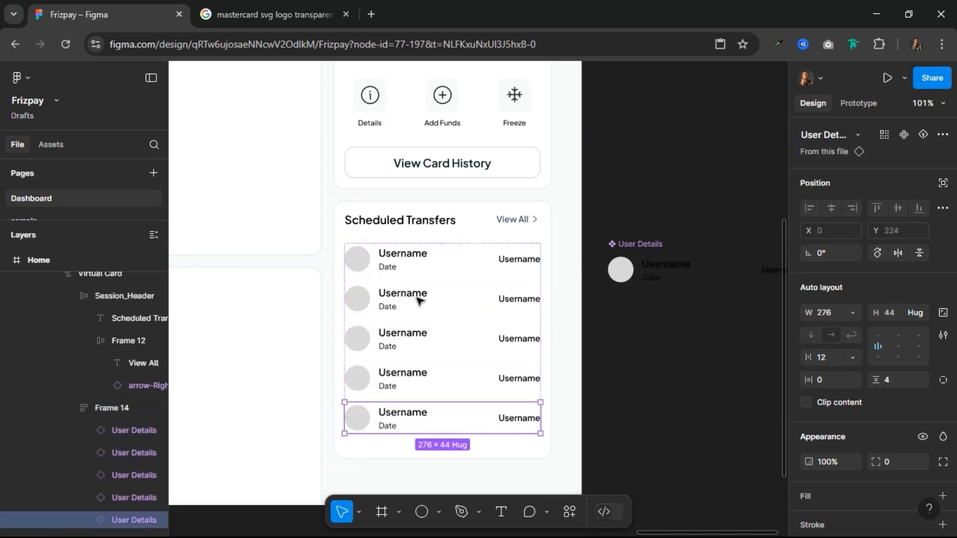
{"action": "key", "text": "ctrl+d"}
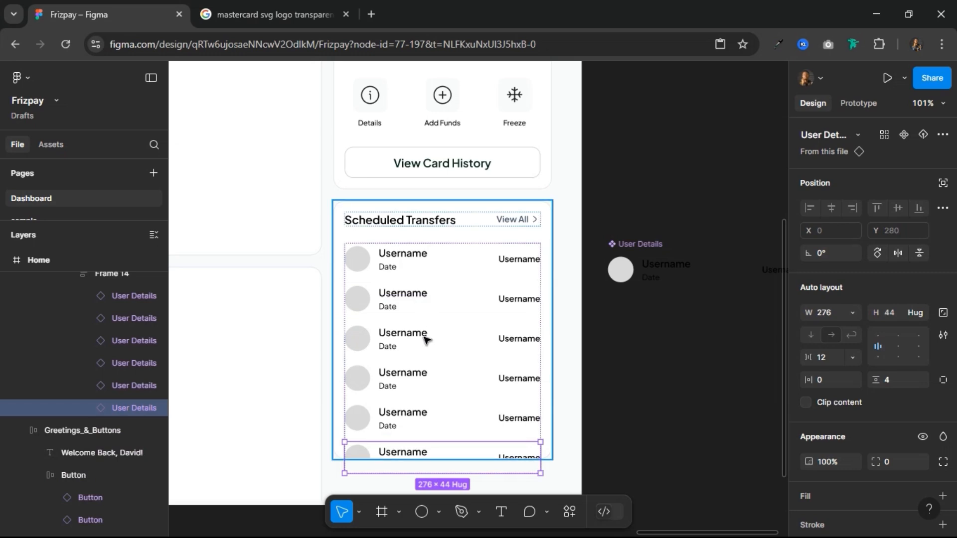
Step: Set the height of the Scheduled Transfers card to hug its contents
{"action": "left_click", "coordinate": [351, 345]}
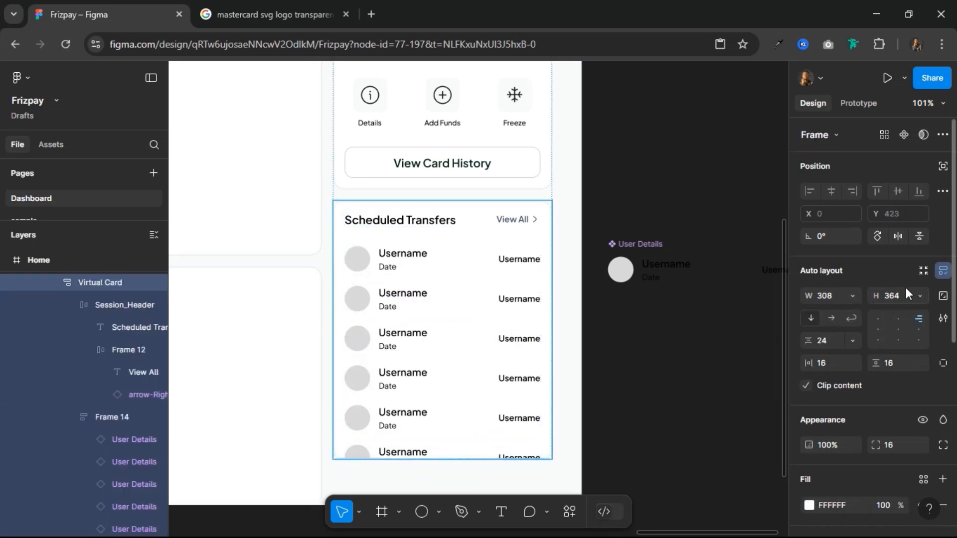
{"action": "left_click", "coordinate": [919, 295]}
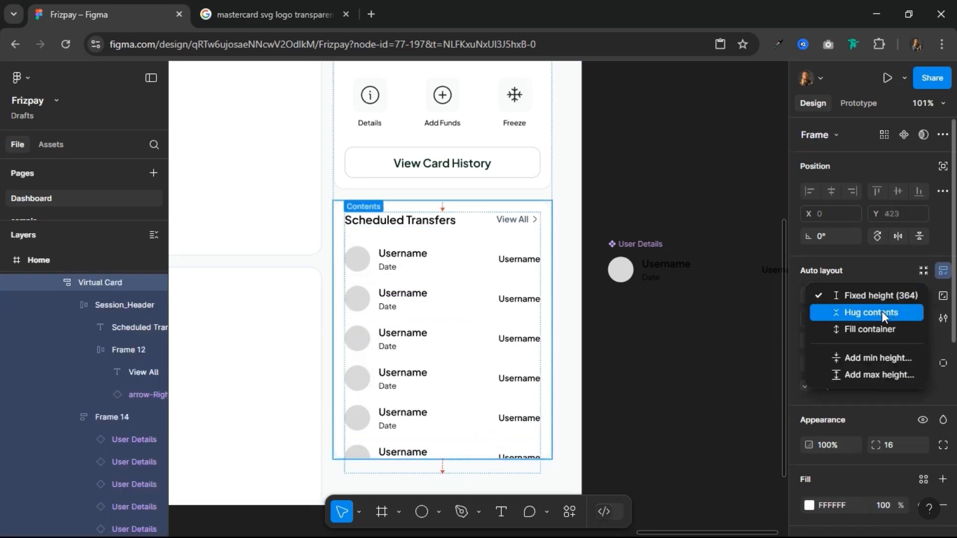
{"action": "left_click", "coordinate": [881, 312]}
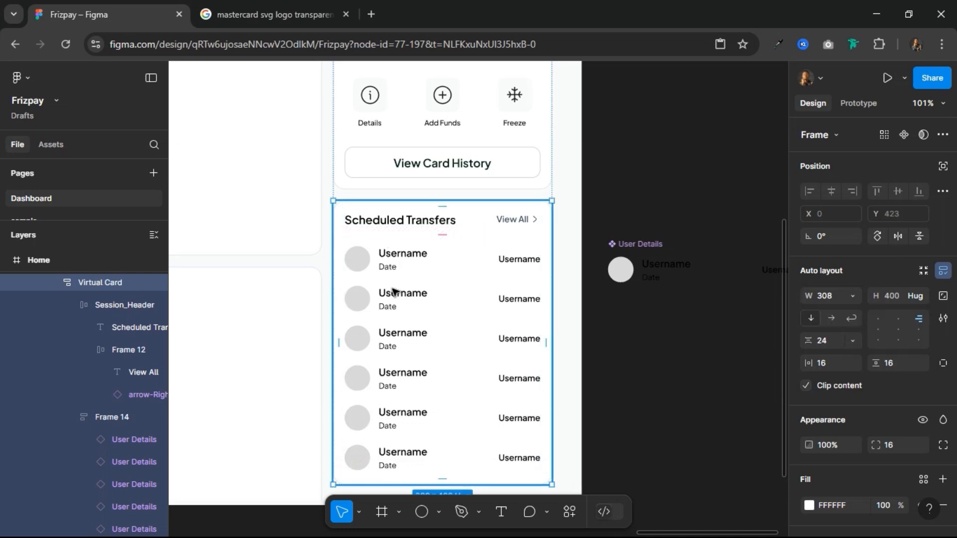
Step: Run the saved Content Reel plugin and show its image collections
{"action": "right_click", "coordinate": [399, 257]}
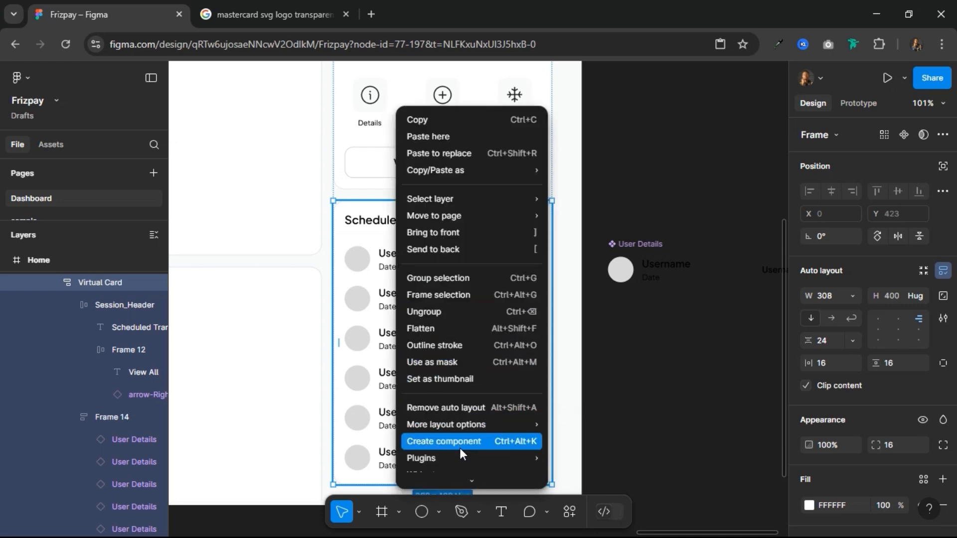
{"action": "mouse_move", "coordinate": [489, 448]}
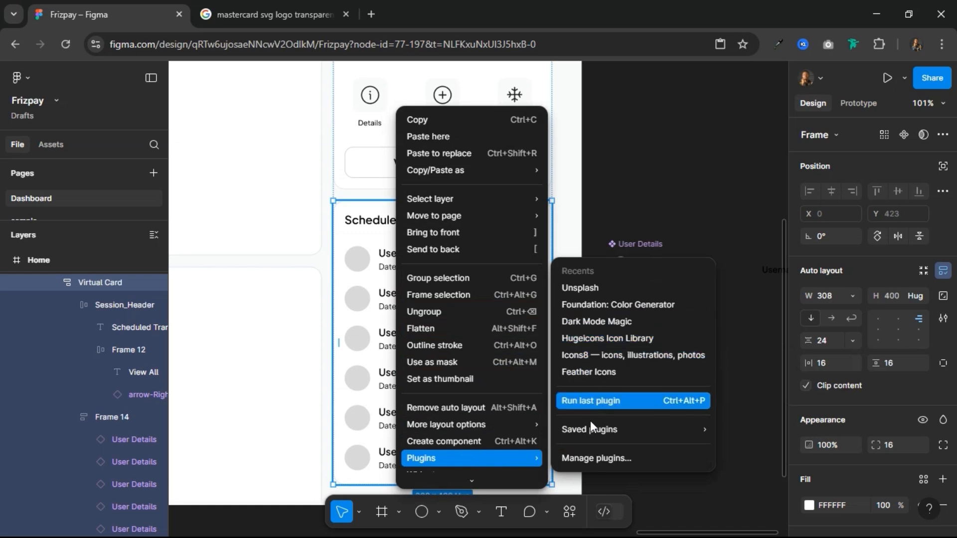
{"action": "mouse_move", "coordinate": [595, 432]}
{"action": "mouse_move", "coordinate": [682, 430]}
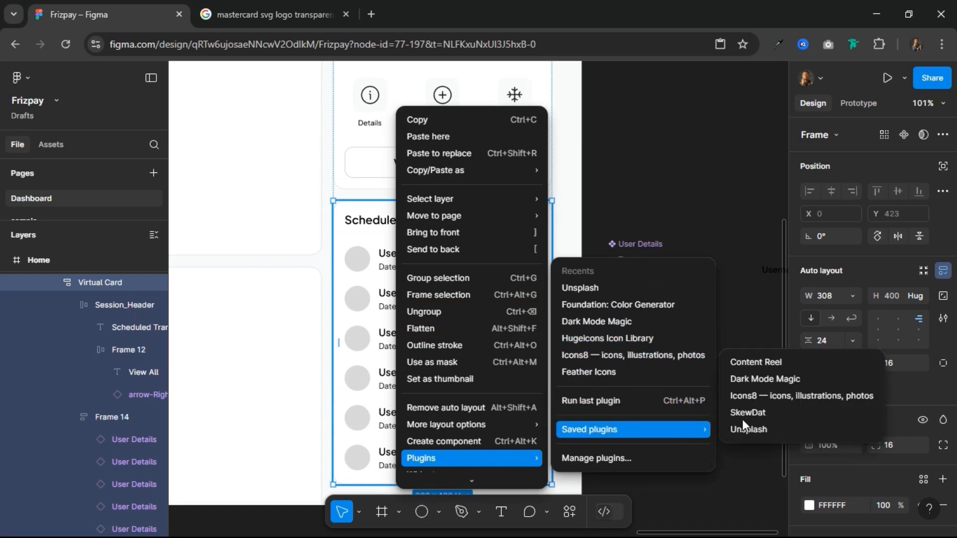
{"action": "left_click", "coordinate": [762, 362]}
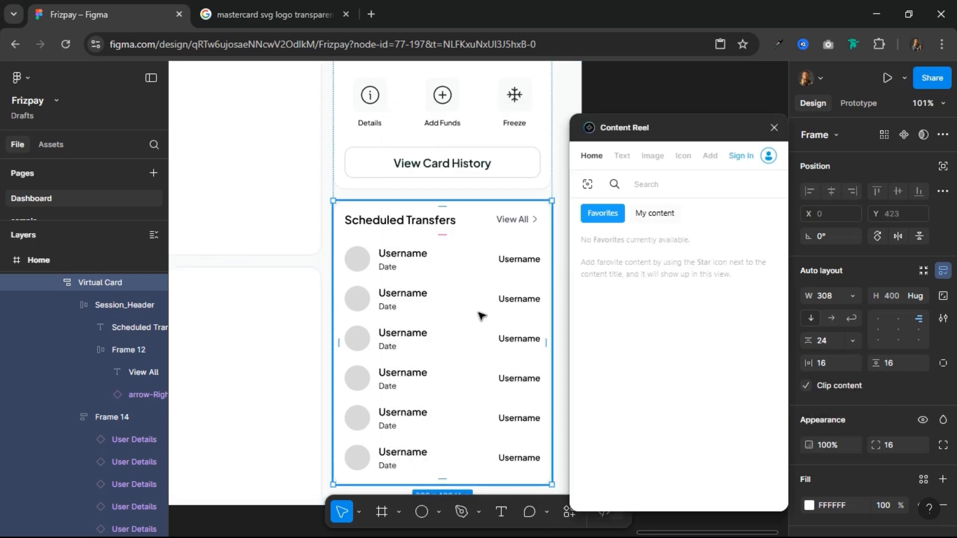
{"action": "left_click", "coordinate": [662, 156]}
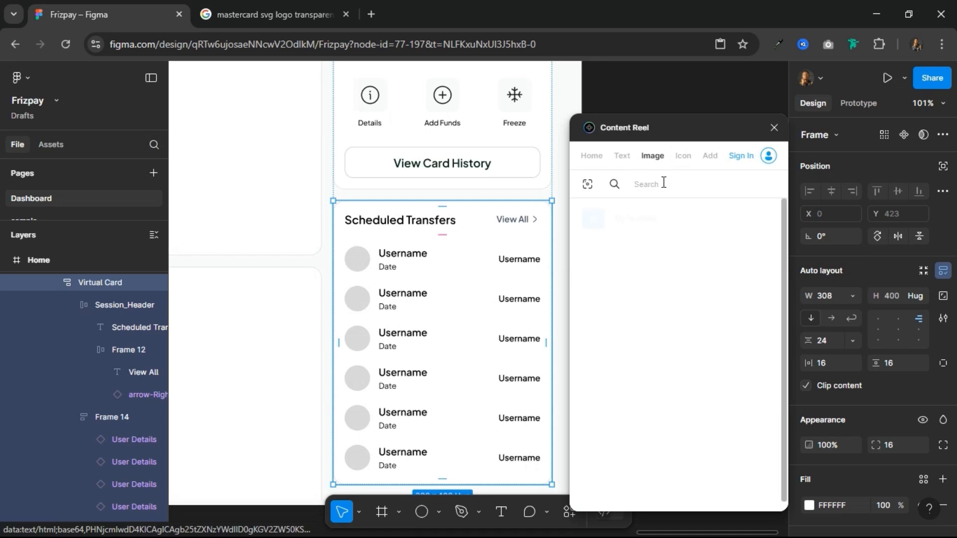
Step: Fill the avatar circles of all six transfer entries with pictures from the Avatars (male) collection
{"action": "left_click", "coordinate": [362, 268]}
{"action": "left_click", "coordinate": [362, 267]}
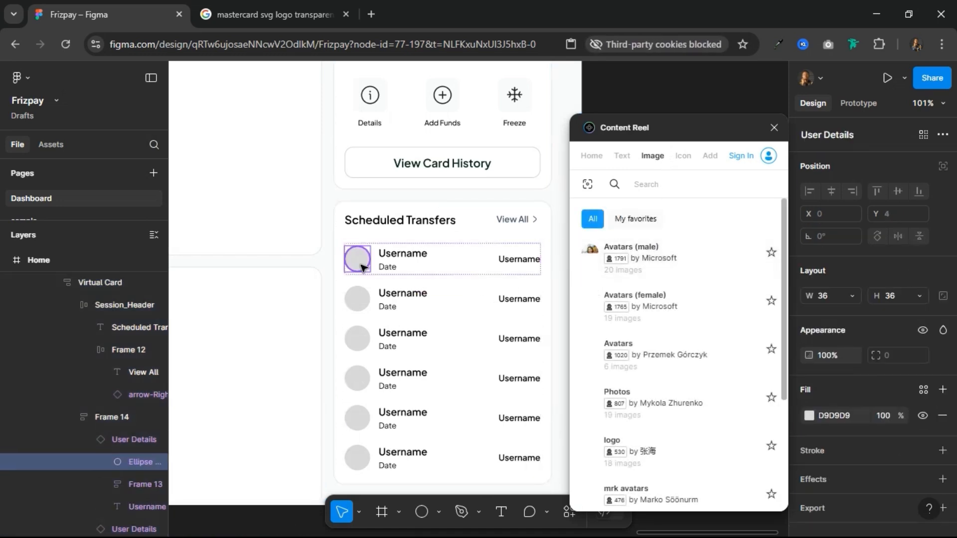
{"action": "left_click", "coordinate": [363, 305], "text": "shift"}
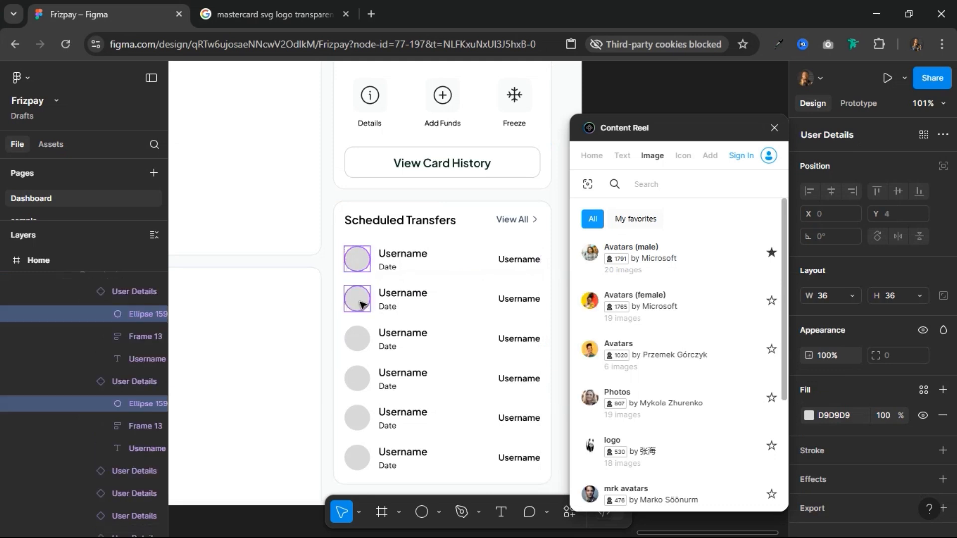
{"action": "left_click", "coordinate": [363, 335], "text": "shift"}
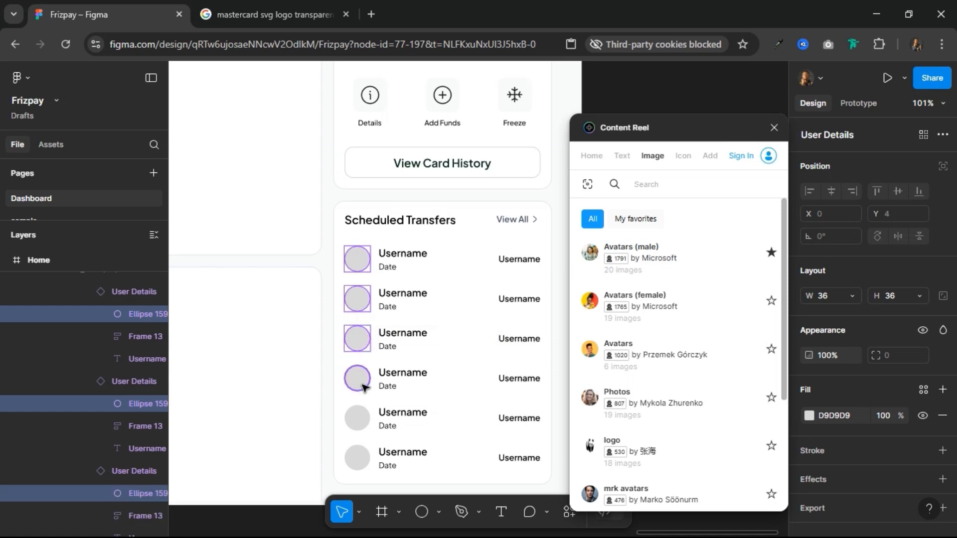
{"action": "left_click", "coordinate": [363, 375], "text": "shift"}
{"action": "left_click", "coordinate": [362, 421], "text": "shift"}
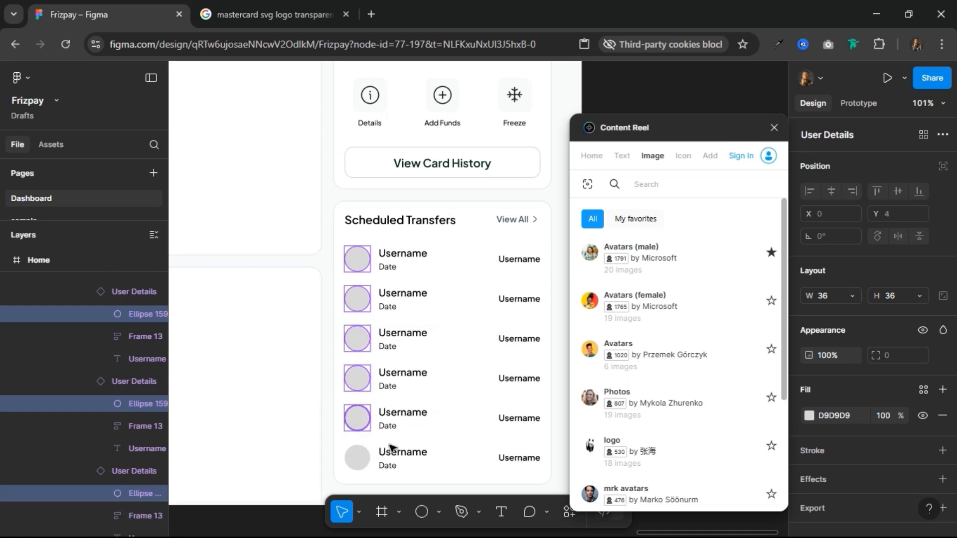
{"action": "left_click", "coordinate": [359, 458], "text": "shift"}
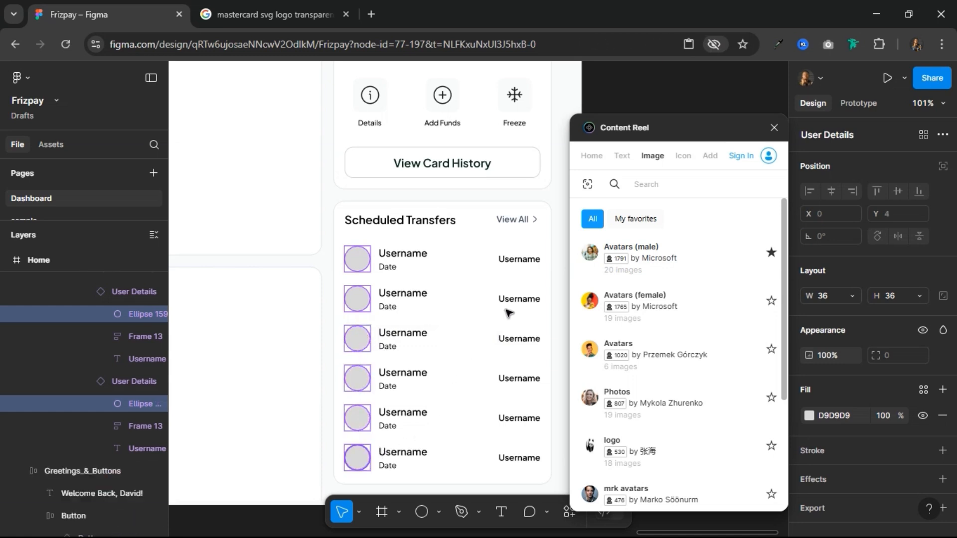
{"action": "left_click", "coordinate": [594, 270]}
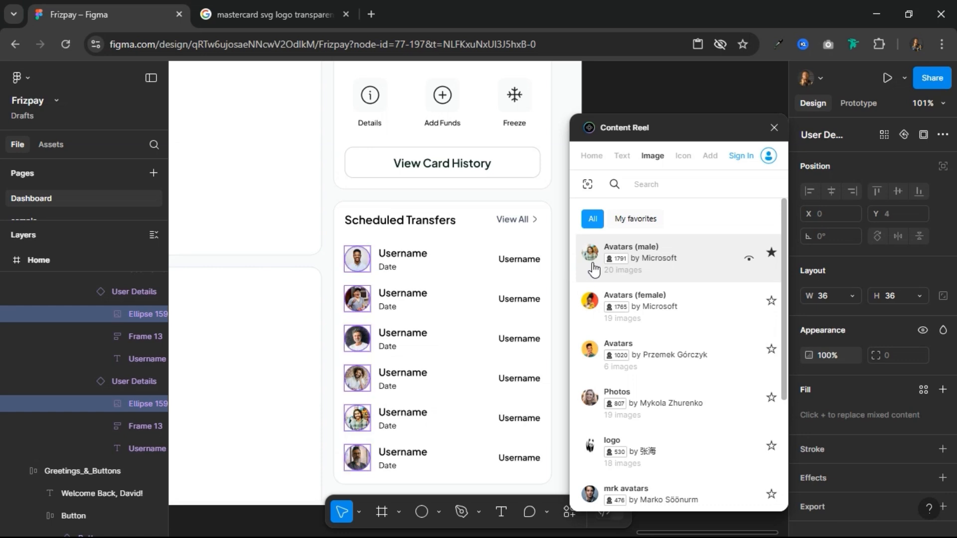
Step: Fill the username under each of the six Scheduled Transfers entries using Content Reel's Full Name (first last) text collection
{"action": "left_click", "coordinate": [410, 259]}
{"action": "left_click", "coordinate": [410, 259]}
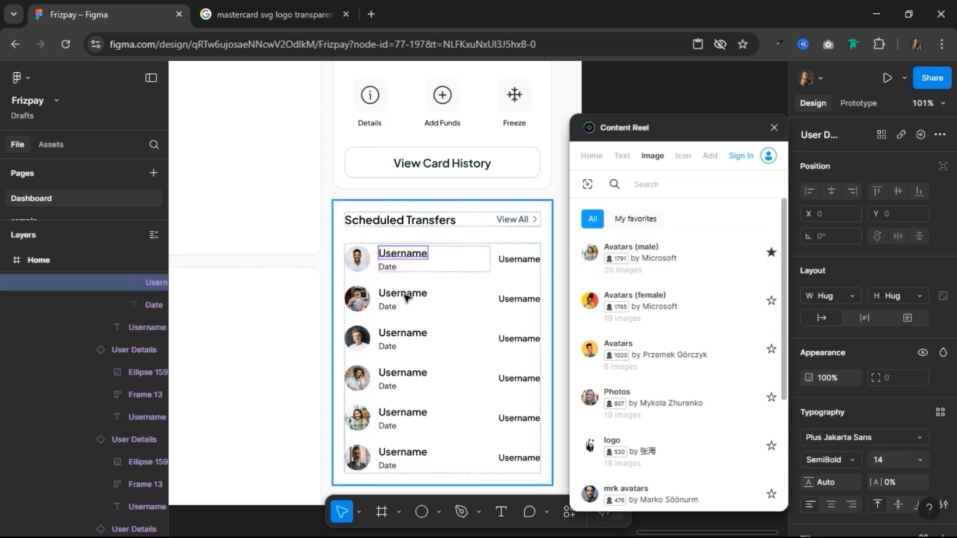
{"action": "left_click", "coordinate": [405, 314], "text": "shift"}
{"action": "left_click", "coordinate": [409, 339], "text": "shift"}
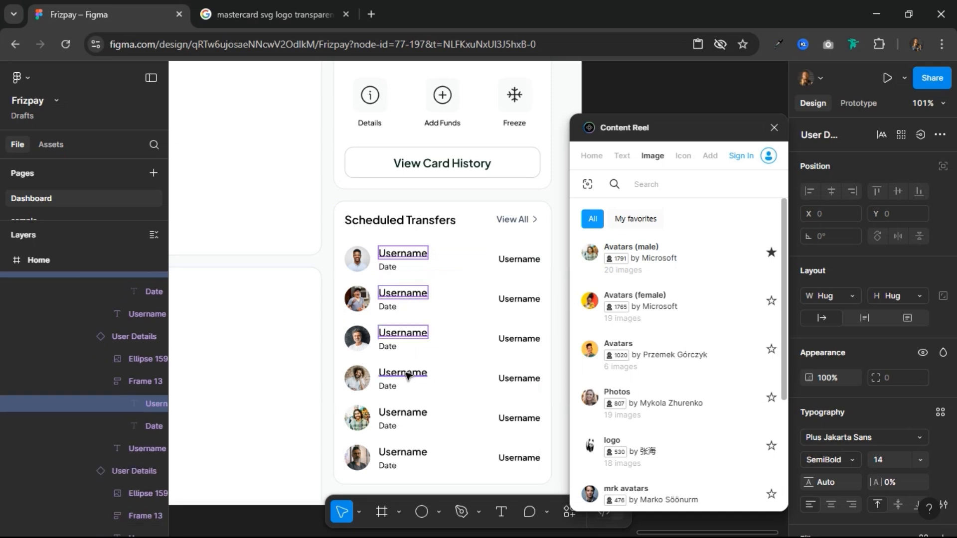
{"action": "left_click", "coordinate": [403, 373], "text": "shift"}
{"action": "left_click", "coordinate": [405, 417], "text": "shift"}
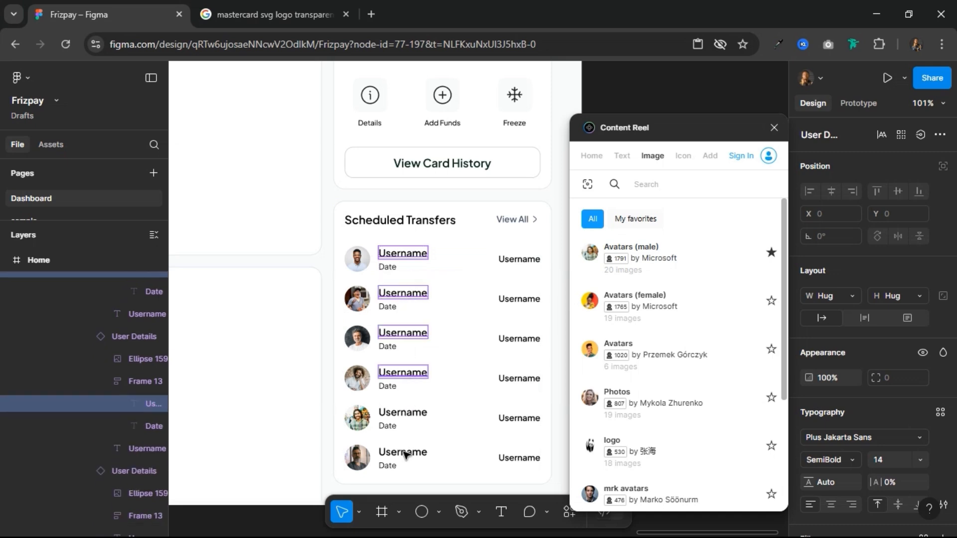
{"action": "left_click", "coordinate": [405, 454], "text": "shift"}
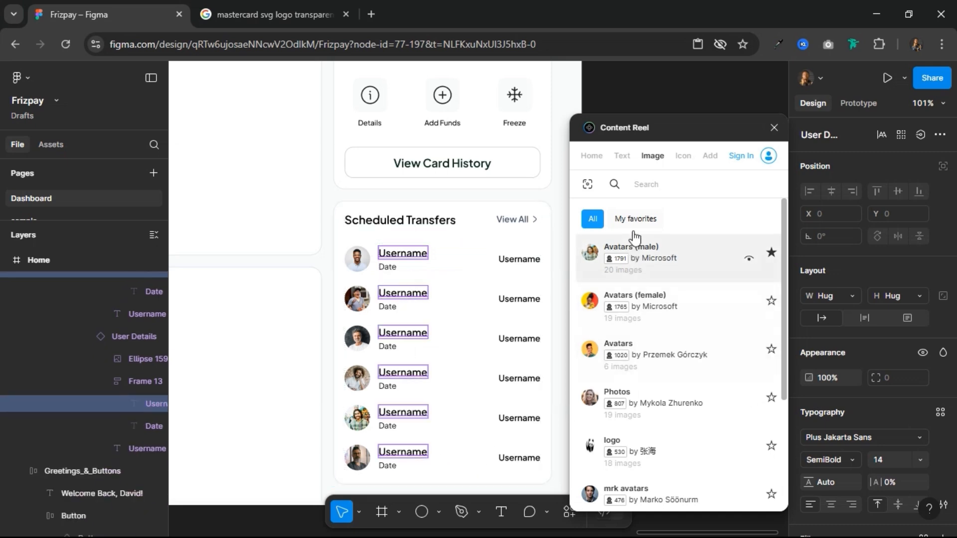
{"action": "left_click", "coordinate": [621, 159]}
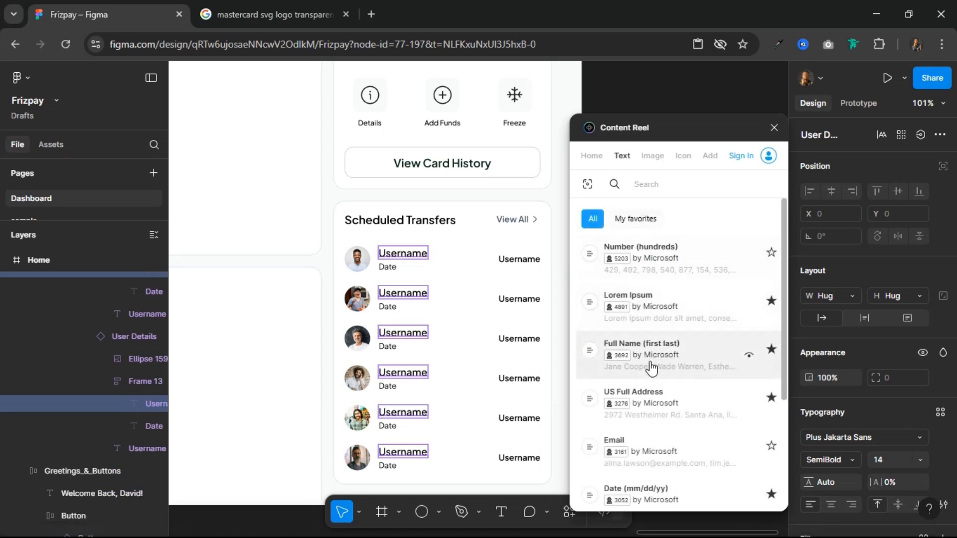
{"action": "left_click", "coordinate": [653, 359]}
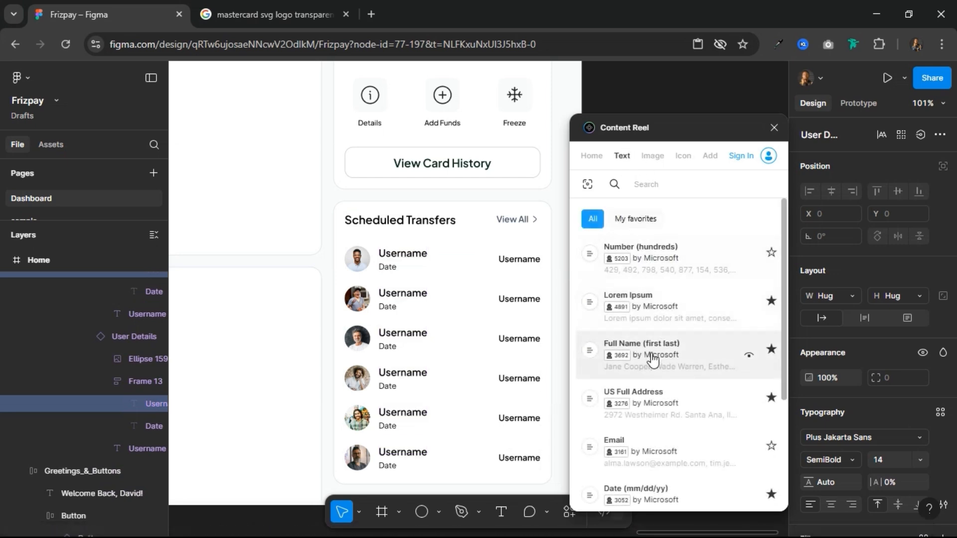
Step: Fill the date lines of all six transfer entries with Content Reel's Date (mm/dd/yy) collection
{"action": "left_click", "coordinate": [393, 308]}
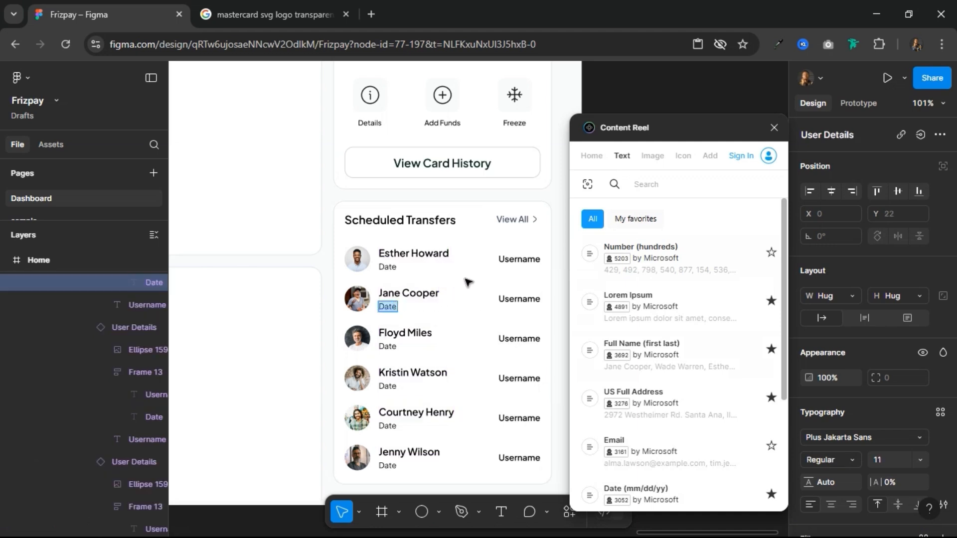
{"action": "left_click", "coordinate": [387, 268], "text": "shift"}
{"action": "left_click", "coordinate": [387, 347], "text": "shift"}
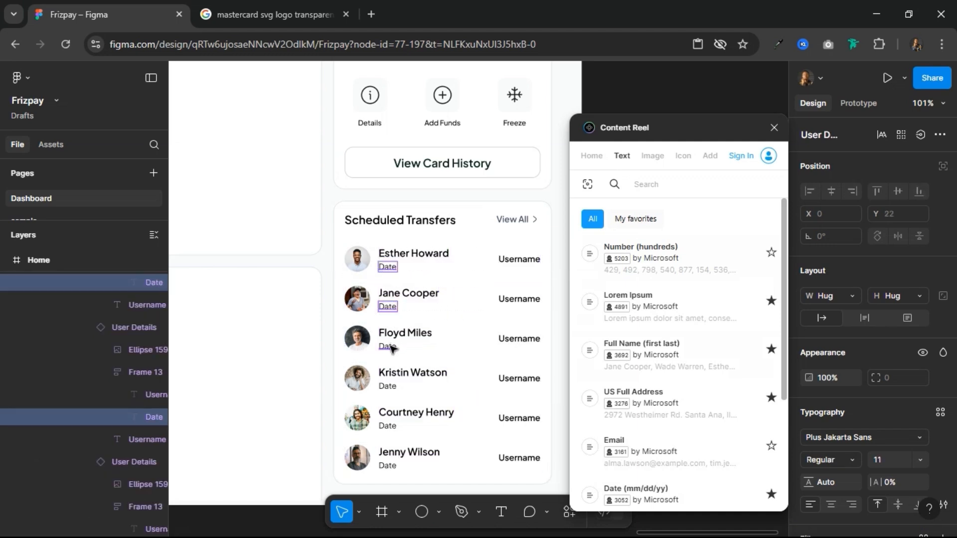
{"action": "left_click", "coordinate": [393, 385], "text": "shift"}
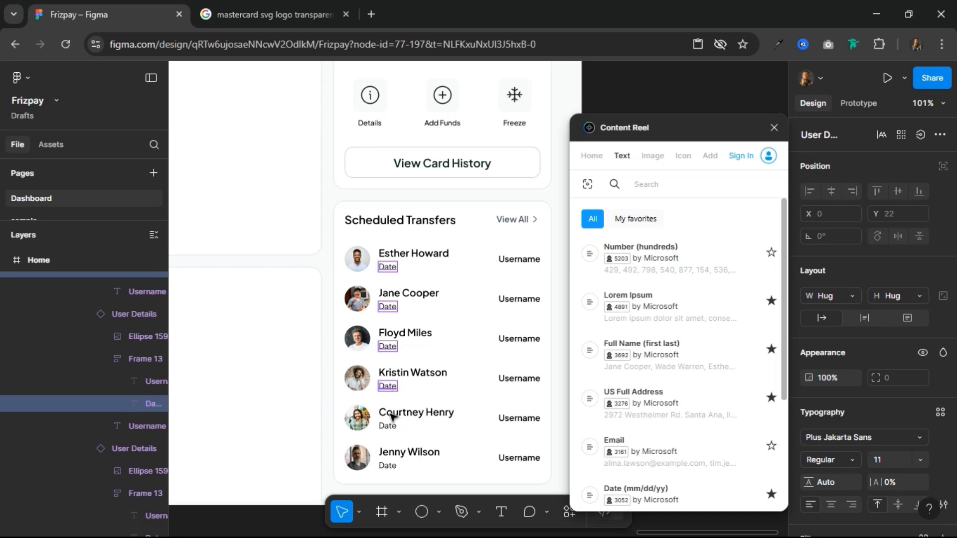
{"action": "left_click", "coordinate": [390, 427], "text": "shift"}
{"action": "left_click", "coordinate": [389, 467], "text": "shift"}
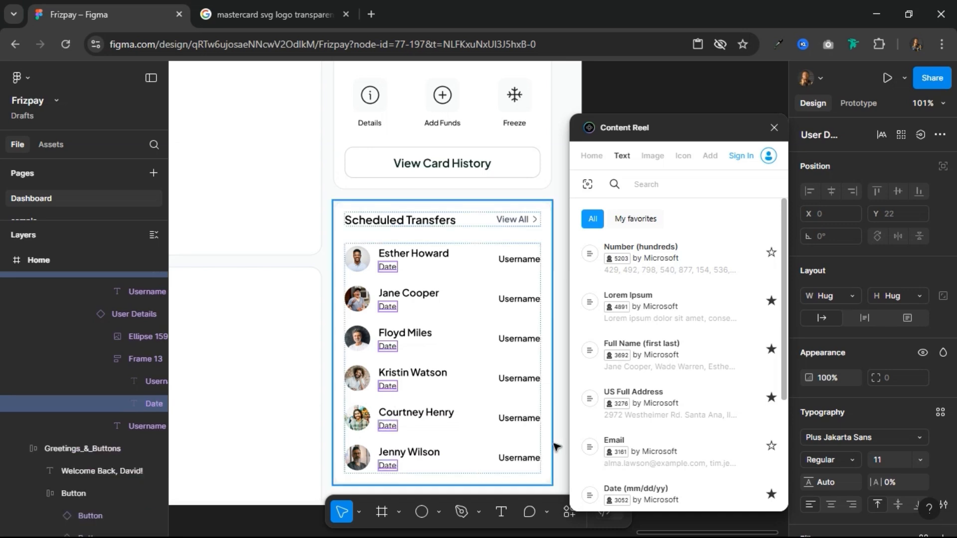
{"action": "scroll", "coordinate": [652, 379], "scroll_direction": "down", "scroll_amount": 1}
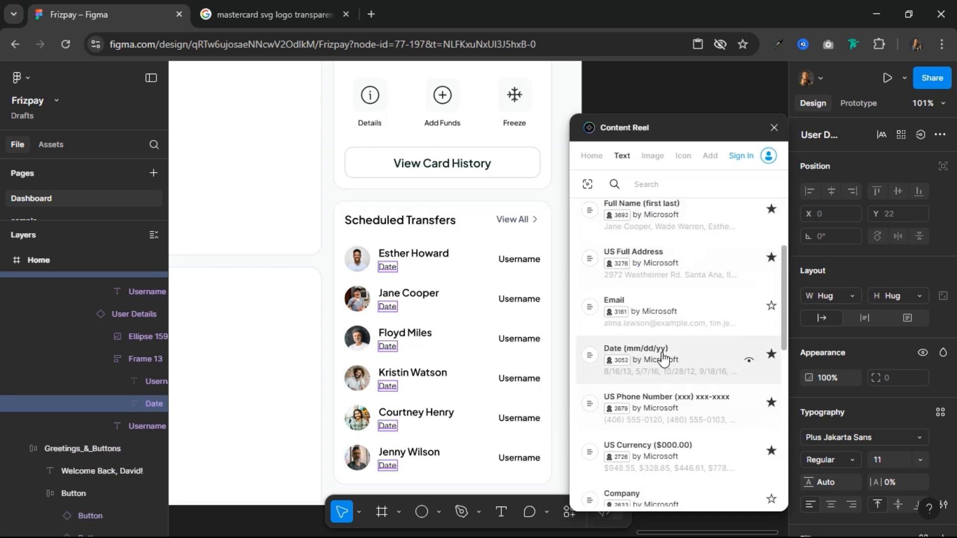
Step: Fill the trailing Username texts of all six transfer entries with the US Currency ($000.00) collection and close Content Reel
{"action": "left_click", "coordinate": [521, 260]}
{"action": "left_click", "coordinate": [522, 300], "text": "shift"}
{"action": "left_click", "coordinate": [522, 339], "text": "shift"}
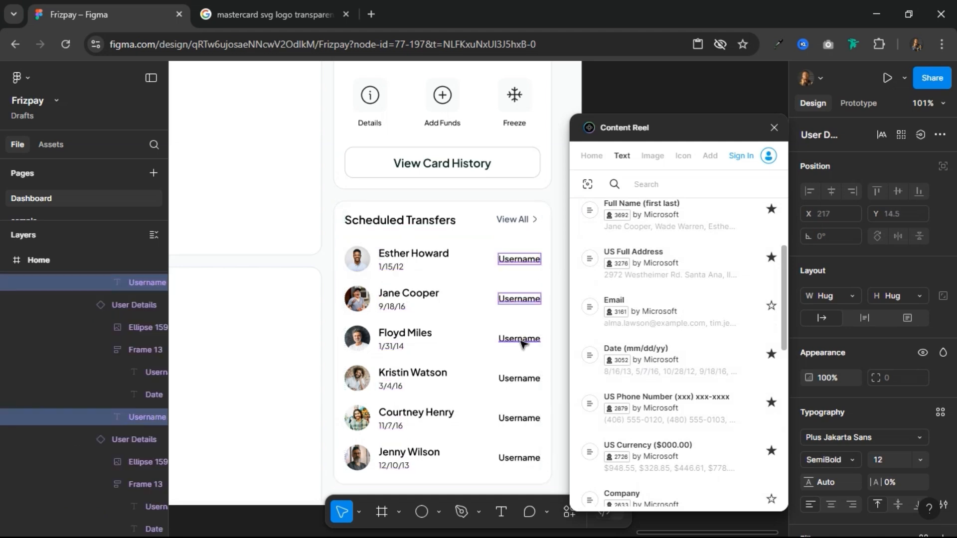
{"action": "left_click", "coordinate": [522, 380], "text": "shift"}
{"action": "left_click", "coordinate": [521, 418], "text": "shift"}
{"action": "left_click", "coordinate": [526, 458], "text": "shift"}
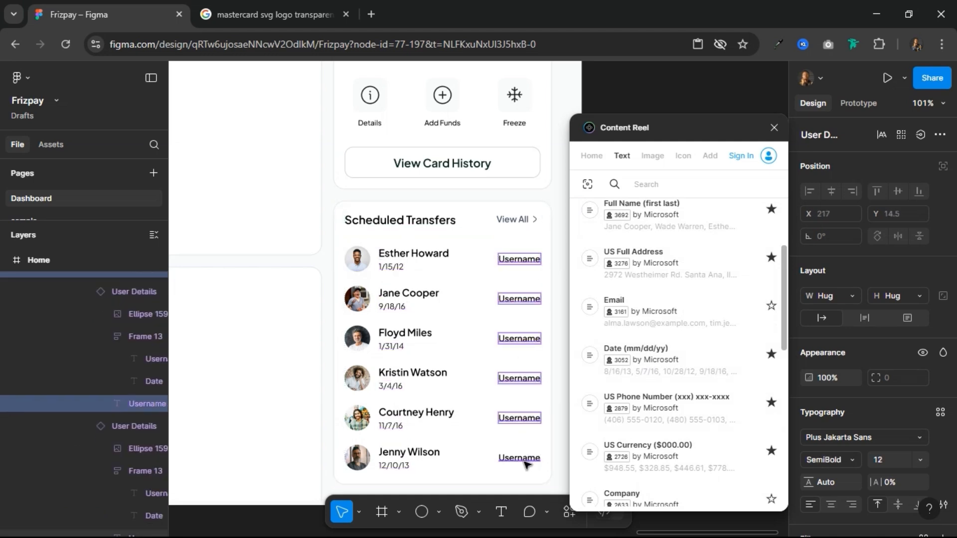
{"action": "scroll", "coordinate": [667, 413], "scroll_direction": "down", "scroll_amount": 4}
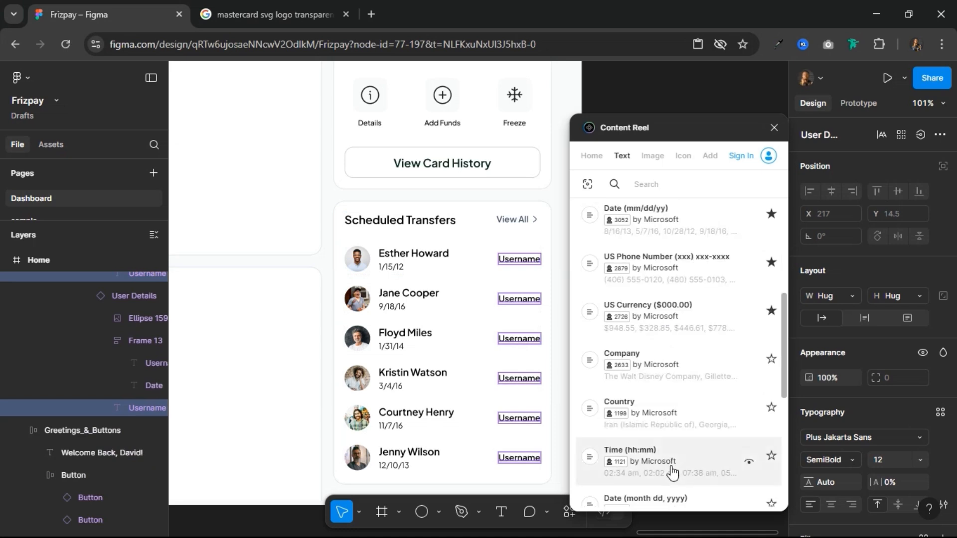
{"action": "scroll", "coordinate": [666, 414], "scroll_direction": "up", "scroll_amount": 3}
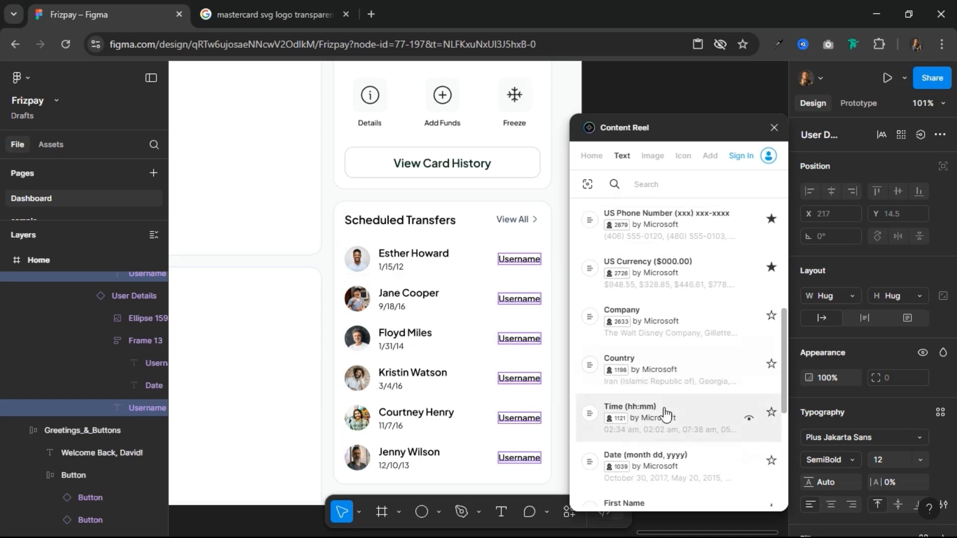
{"action": "left_click", "coordinate": [647, 310]}
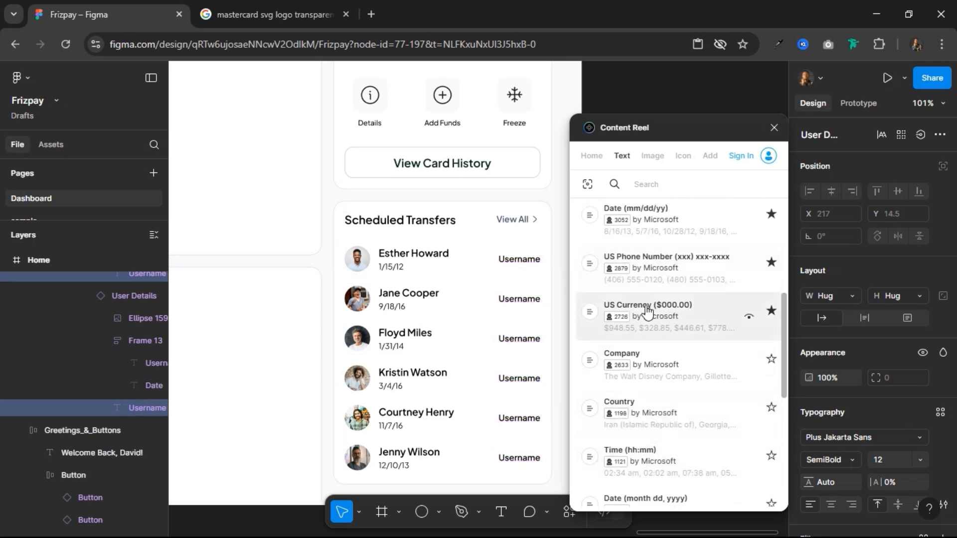
{"action": "left_click", "coordinate": [775, 128]}
{"action": "scroll", "coordinate": [676, 206], "scroll_direction": "down", "scroll_amount": 3}
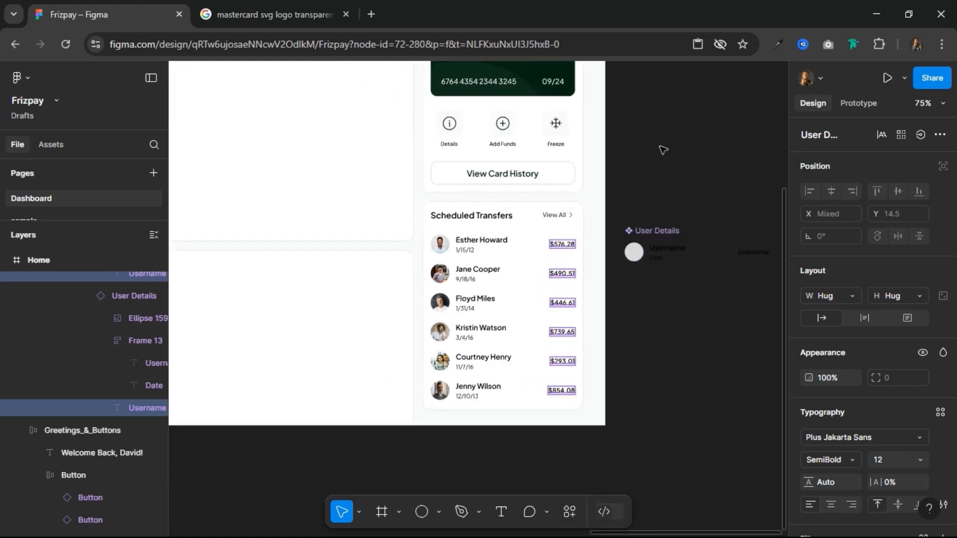
{"action": "left_click", "coordinate": [692, 161]}
Step: Apply the Grey Text colour style to the Date text in the User Details main component
{"action": "scroll", "coordinate": [692, 161], "scroll_direction": "down", "scroll_amount": 5}
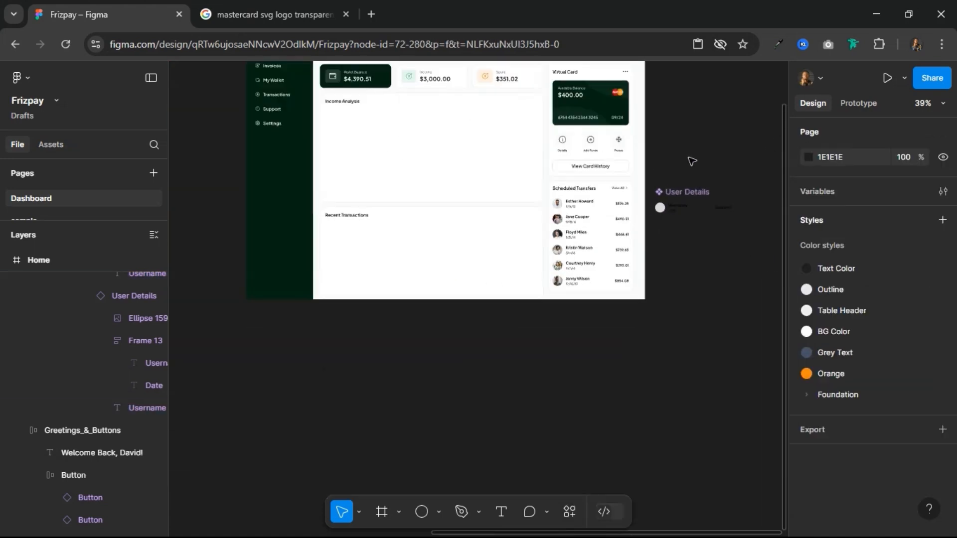
{"action": "scroll", "coordinate": [692, 161], "scroll_direction": "up", "scroll_amount": 5}
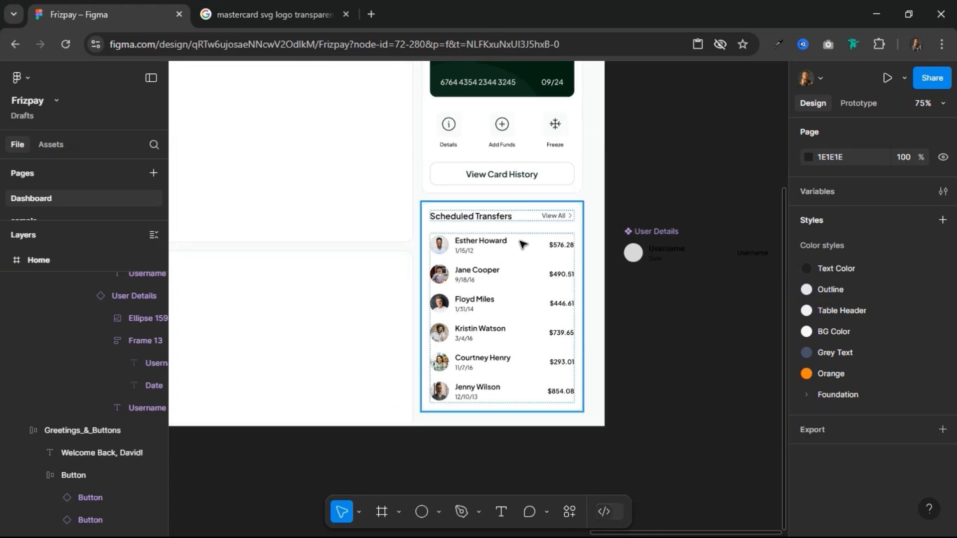
{"action": "scroll", "coordinate": [508, 247], "scroll_direction": "up", "scroll_amount": 5}
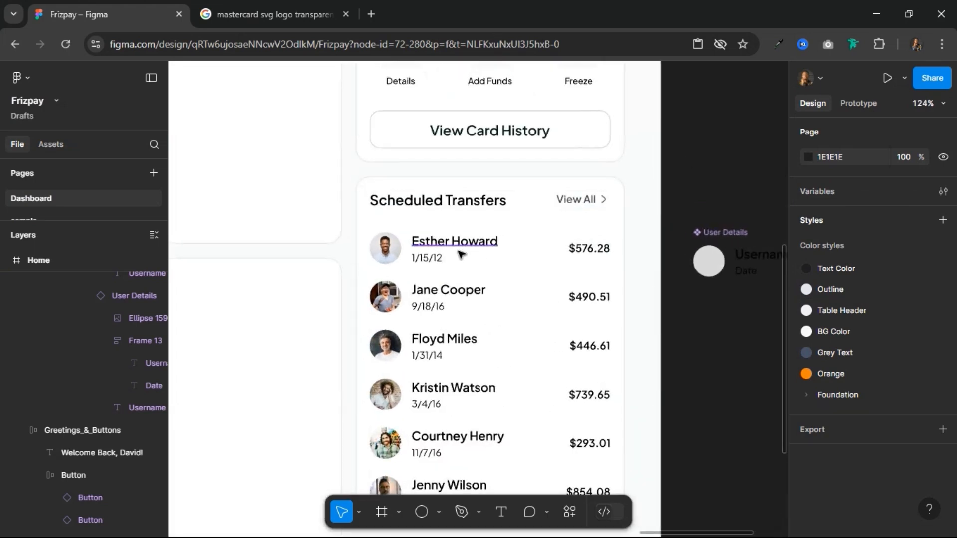
{"action": "left_click", "coordinate": [429, 260]}
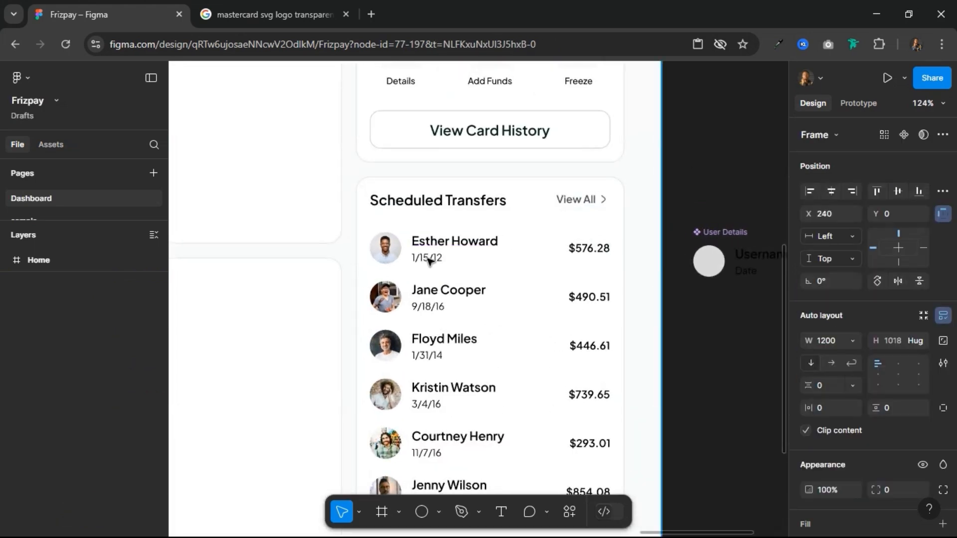
{"action": "double_click", "coordinate": [429, 260]}
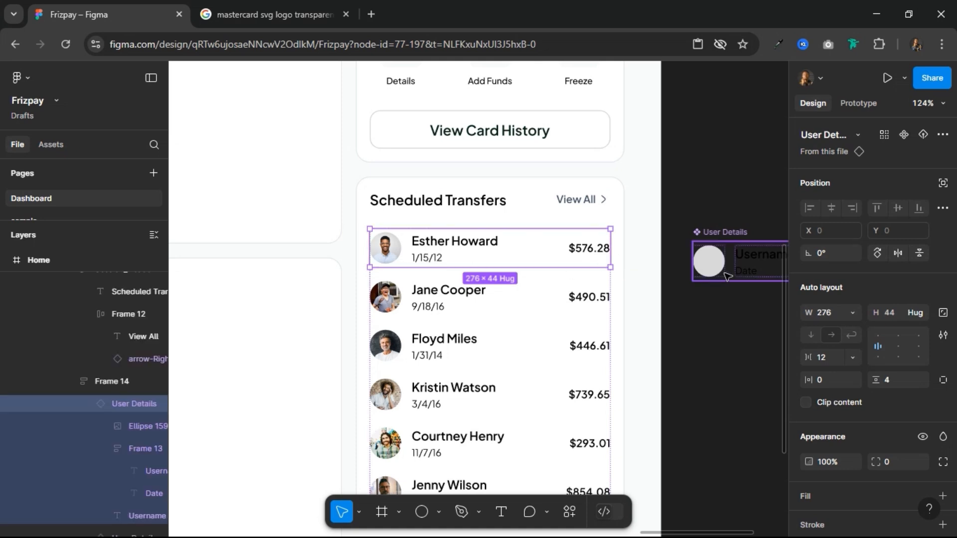
{"action": "scroll", "coordinate": [547, 186], "scroll_direction": "right", "scroll_amount": 5}
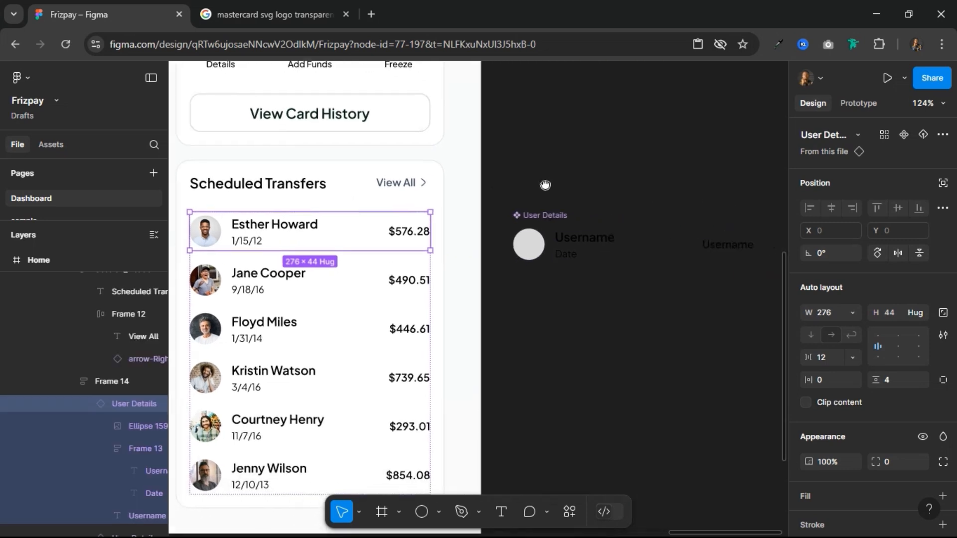
{"action": "left_click", "coordinate": [568, 255]}
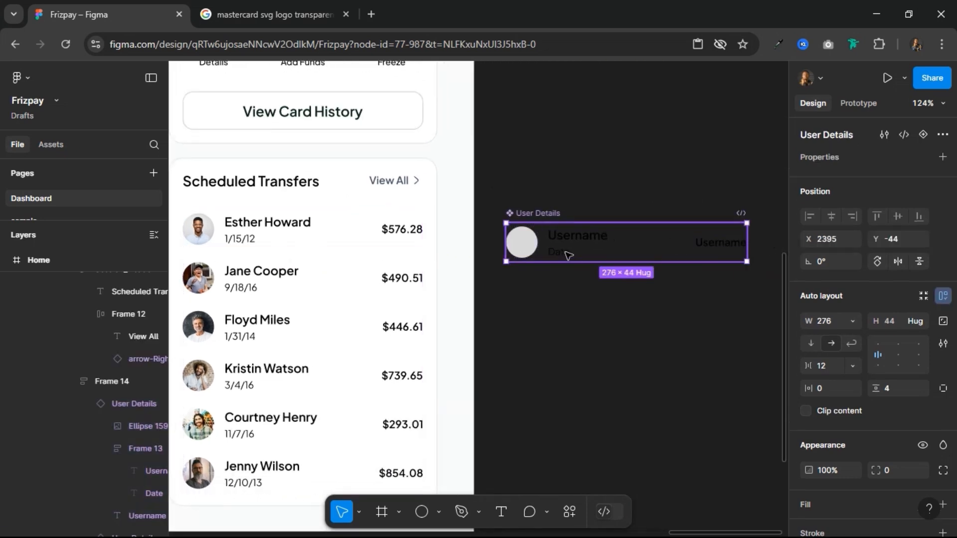
{"action": "double_click", "coordinate": [568, 255]}
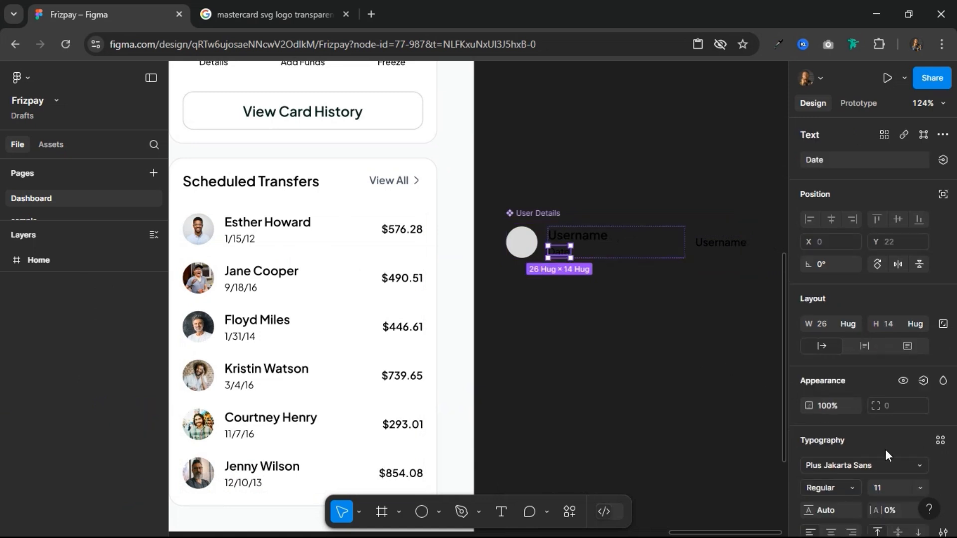
{"action": "scroll", "coordinate": [885, 450], "scroll_direction": "down", "scroll_amount": 3}
{"action": "left_click", "coordinate": [929, 430]}
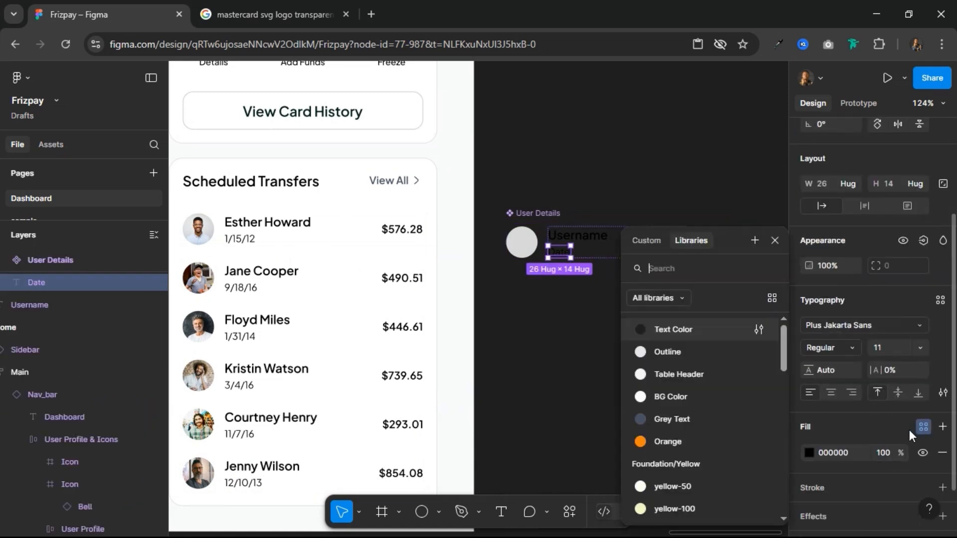
{"action": "left_click", "coordinate": [694, 417]}
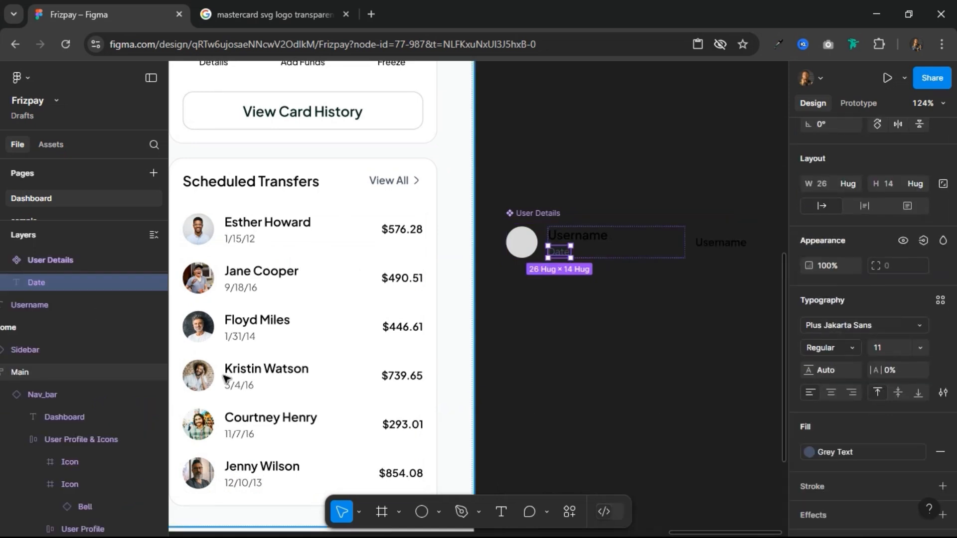
{"action": "scroll", "coordinate": [534, 308], "scroll_direction": "down", "scroll_amount": 5}
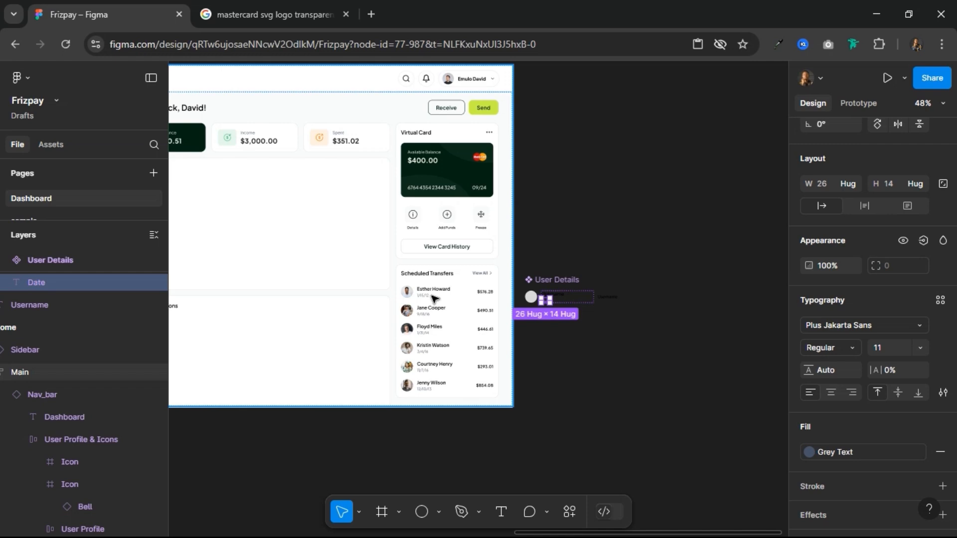
Step: Copy the Income Analysis card and place the duplicate on the empty canvas below the dashboard at about X 1153, Y 523
{"action": "left_click_drag", "start_coordinate": [444, 268], "coordinate": [575, 300]}
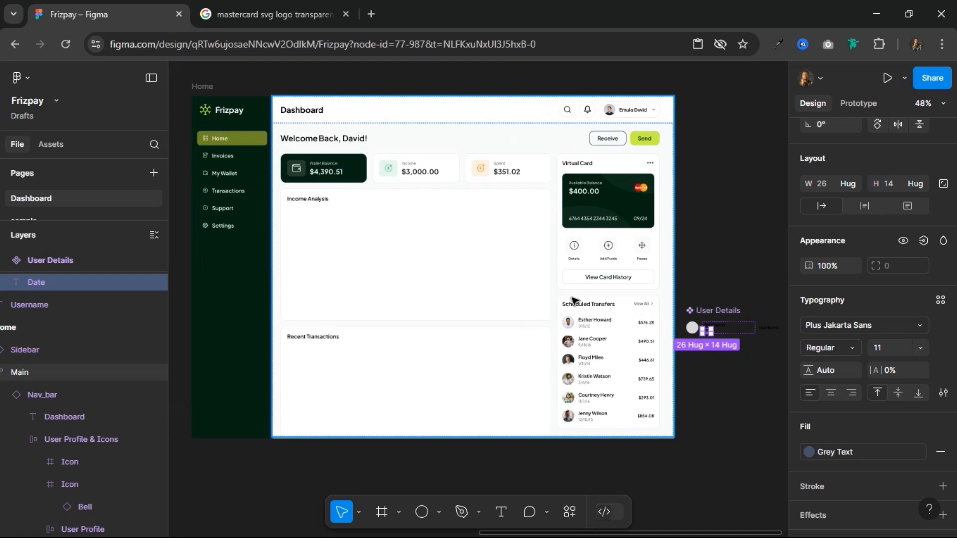
{"action": "left_click", "coordinate": [335, 229]}
{"action": "scroll", "coordinate": [335, 228], "scroll_direction": "down", "scroll_amount": 3}
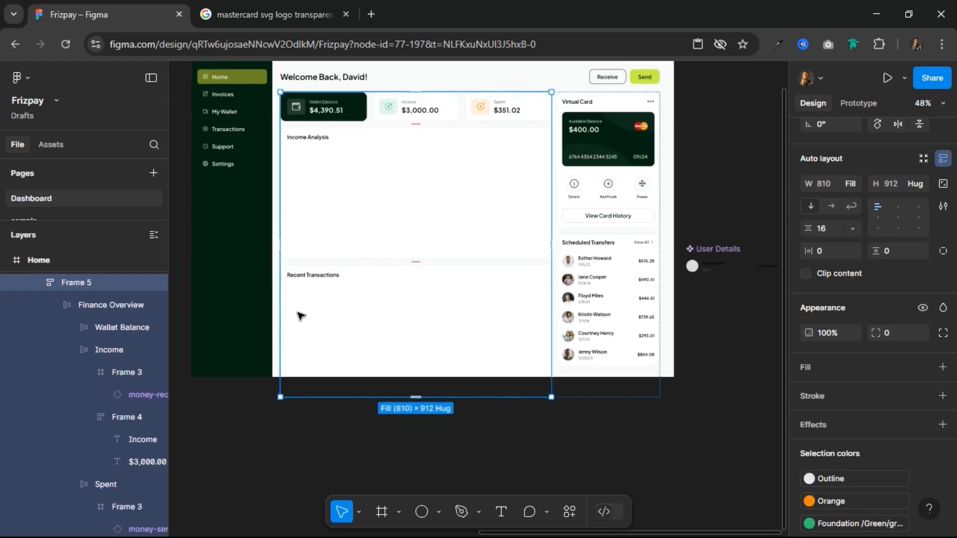
{"action": "left_click", "coordinate": [392, 166]}
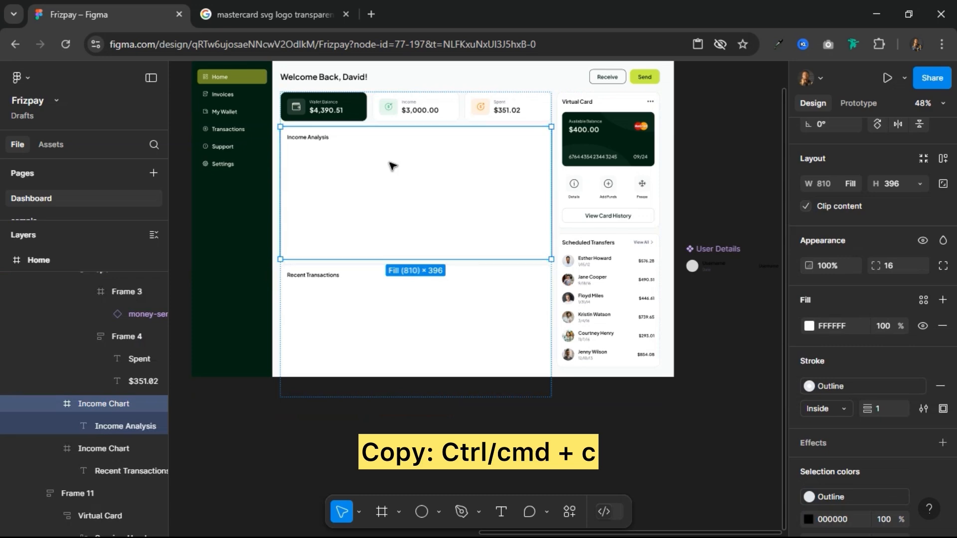
{"action": "scroll", "coordinate": [392, 166], "scroll_direction": "down", "scroll_amount": 5}
{"action": "key", "text": "f"}
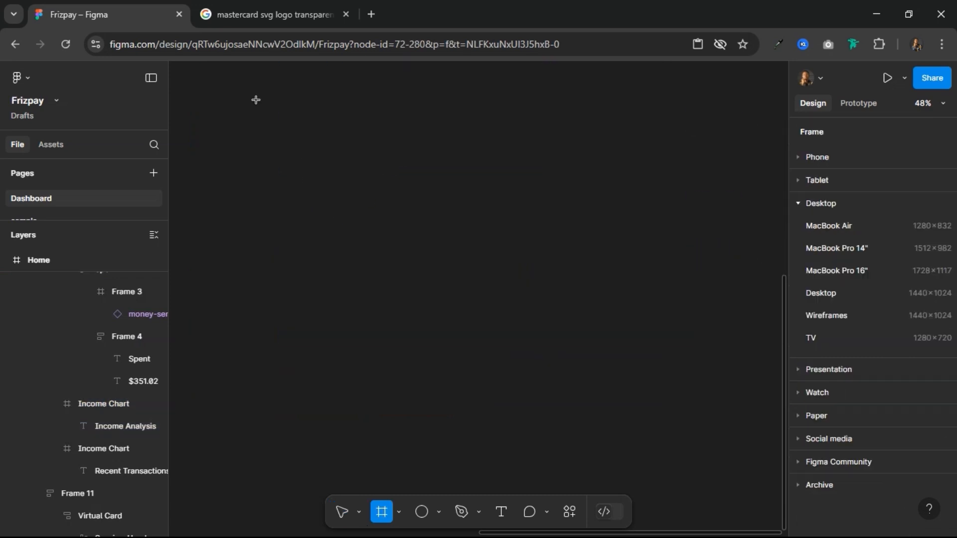
{"action": "left_click", "coordinate": [345, 513]}
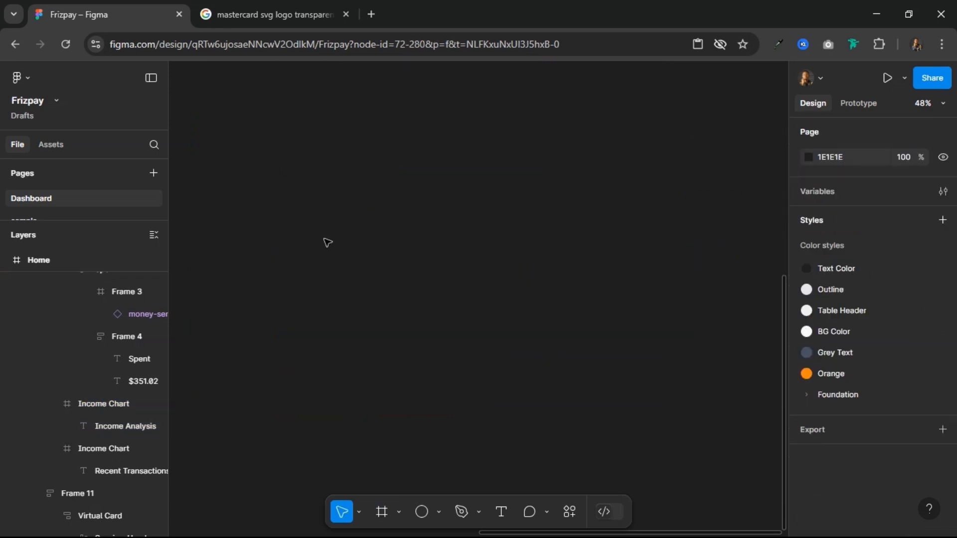
{"action": "key", "text": "ctrl+v"}
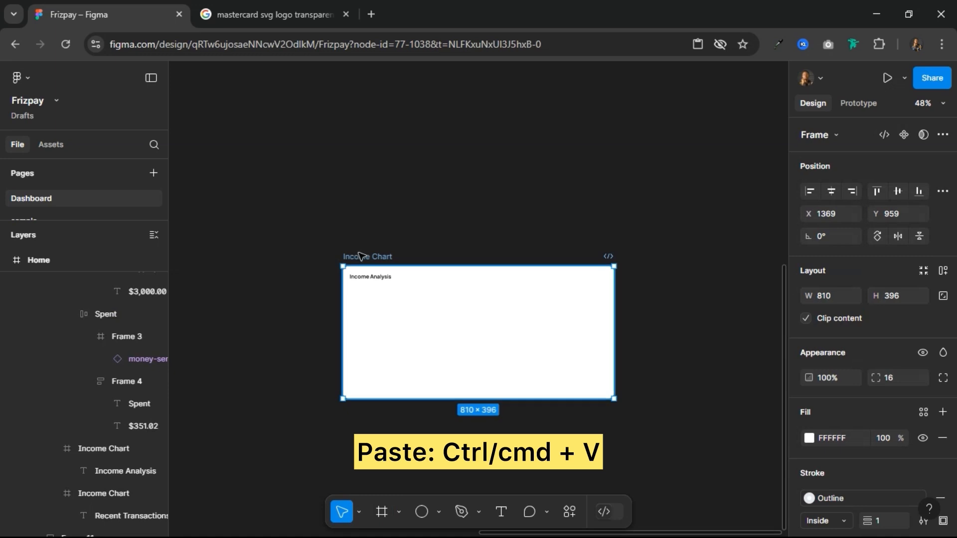
{"action": "left_click_drag", "start_coordinate": [367, 256], "coordinate": [297, 110]}
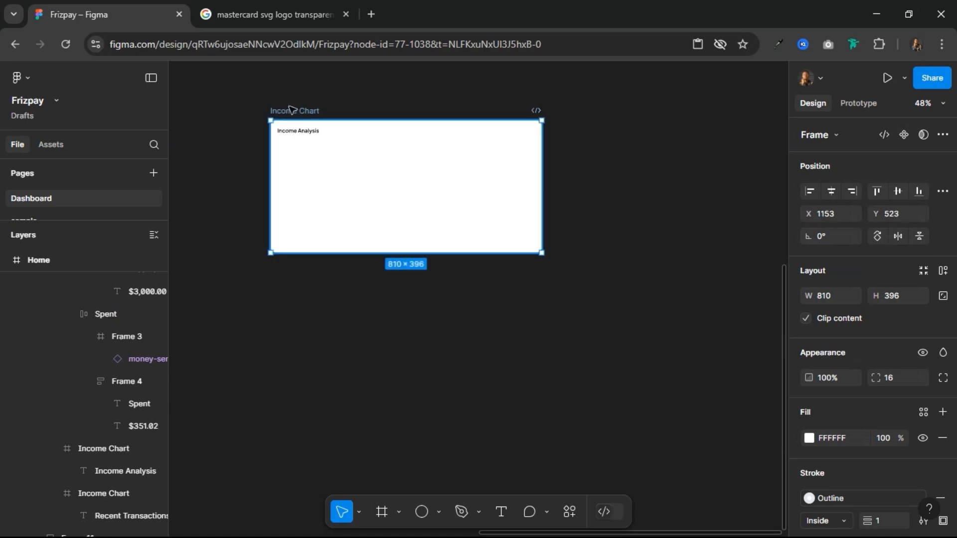
Step: Draw a small frame under the Income Analysis heading in the duplicated card and size it to 36 × 24
{"action": "scroll", "coordinate": [295, 109], "scroll_direction": "up", "scroll_amount": 5}
{"action": "scroll", "coordinate": [326, 150], "scroll_direction": "down", "scroll_amount": 3}
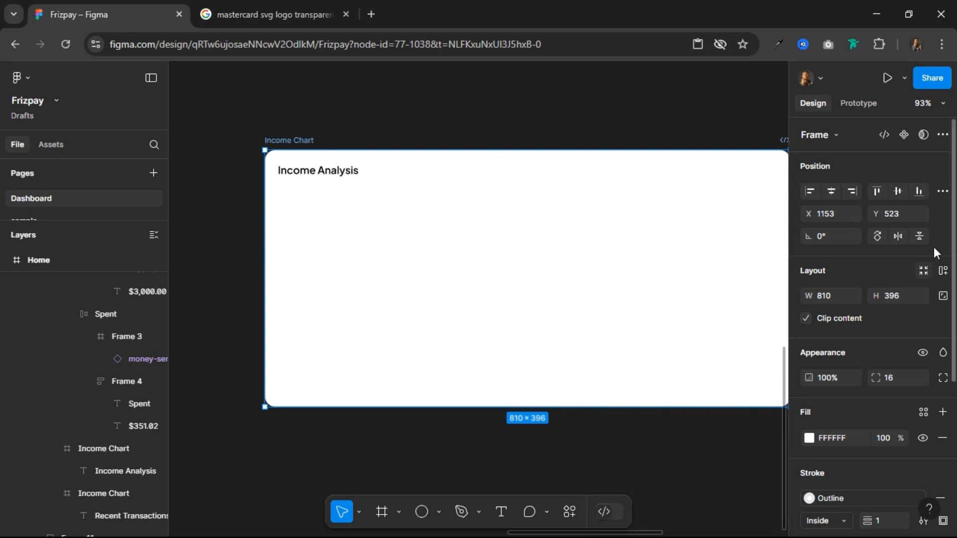
{"action": "left_click_drag", "start_coordinate": [545, 238], "coordinate": [484, 226]}
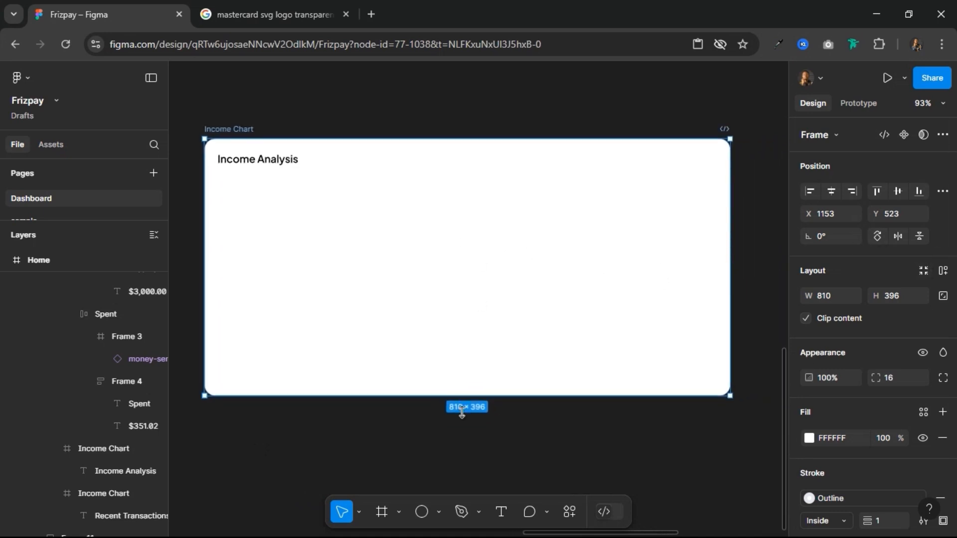
{"action": "left_click", "coordinate": [382, 514]}
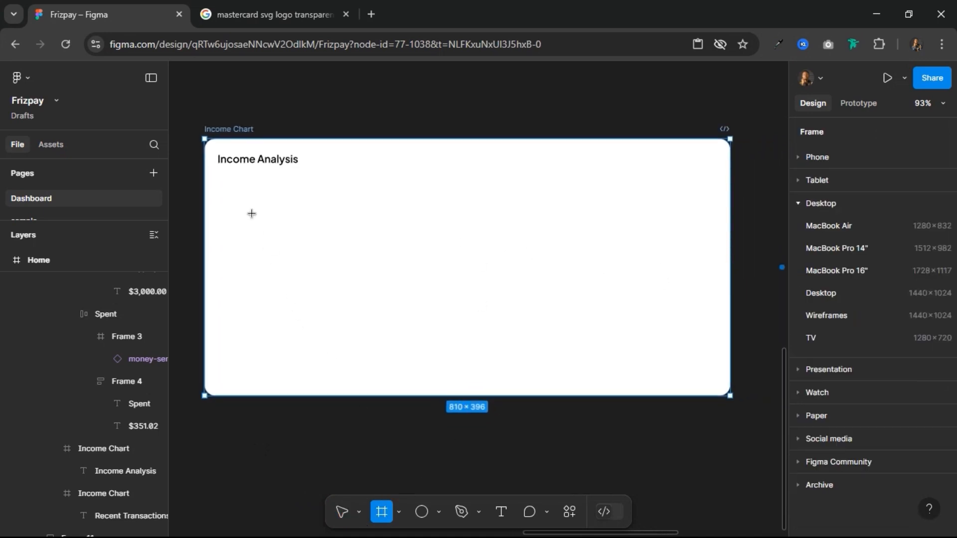
{"action": "left_click_drag", "start_coordinate": [219, 187], "coordinate": [250, 205]}
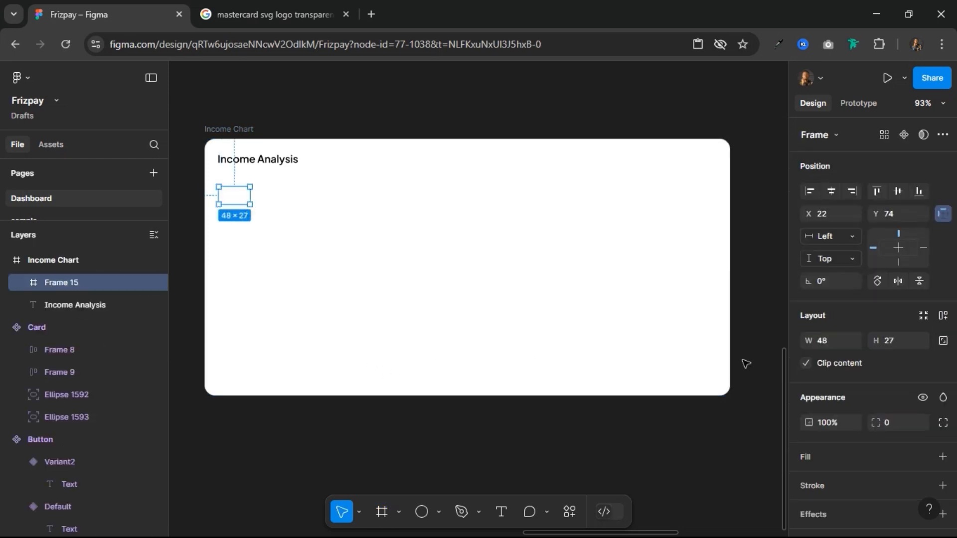
{"action": "left_click", "coordinate": [829, 339]}
{"action": "type", "text": "36"}
{"action": "key", "text": "Return"}
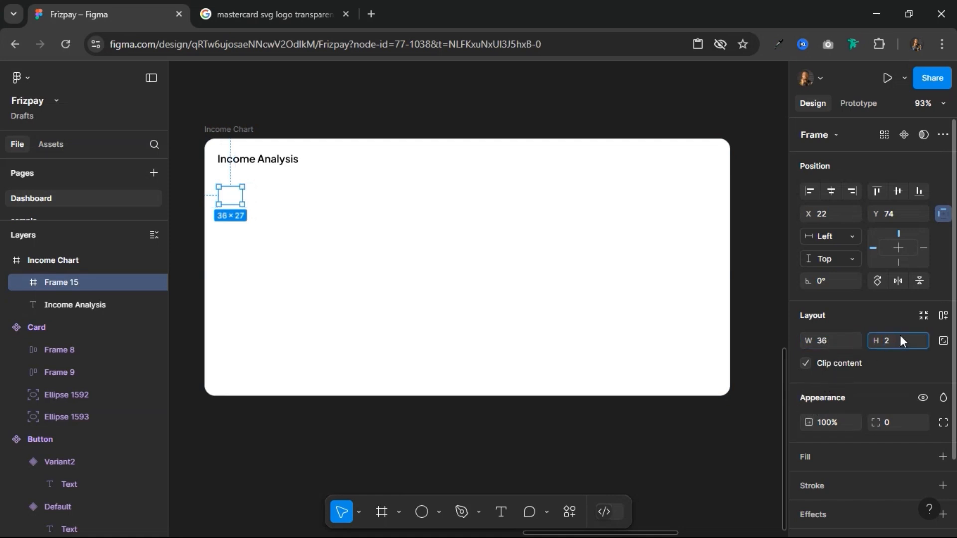
{"action": "key", "text": "Return"}
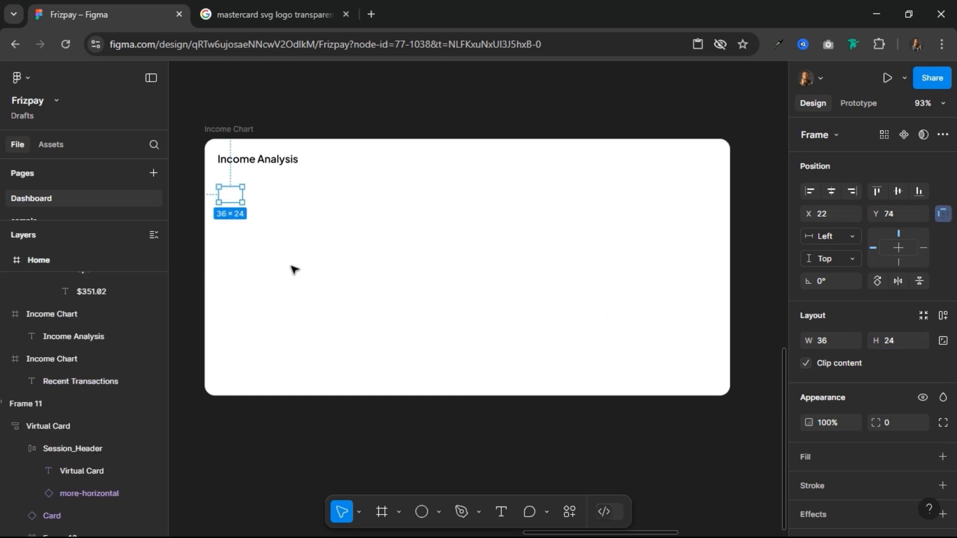
Step: Add the text "50k" inside the small frame, centred vertically and aligned to the frame's right edge
{"action": "left_click", "coordinate": [501, 511]}
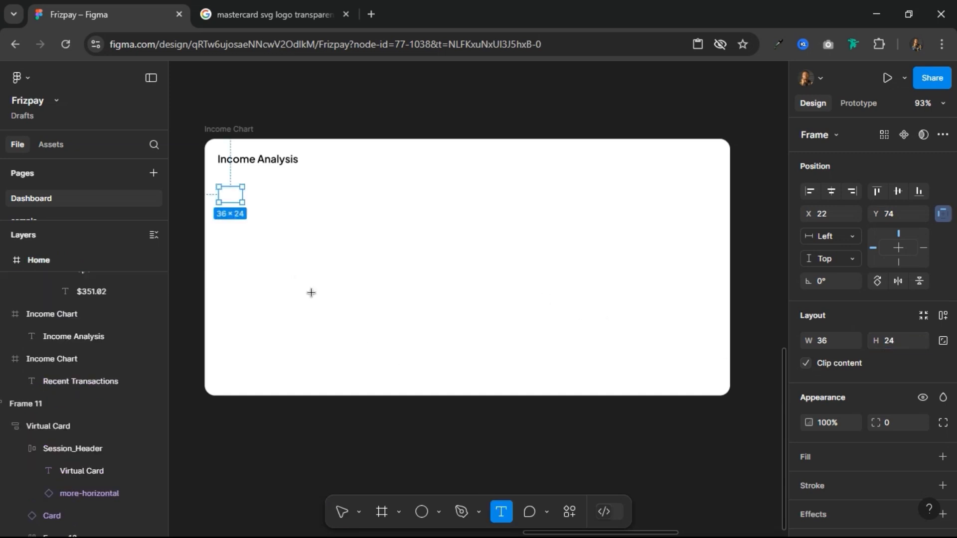
{"action": "left_click", "coordinate": [233, 196]}
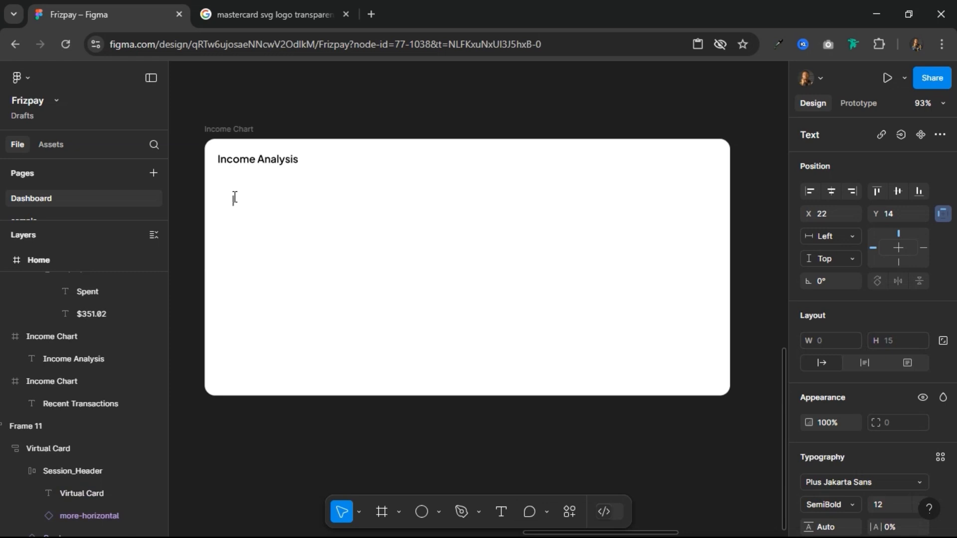
{"action": "type", "text": "50k"}
{"action": "key", "text": "Escape"}
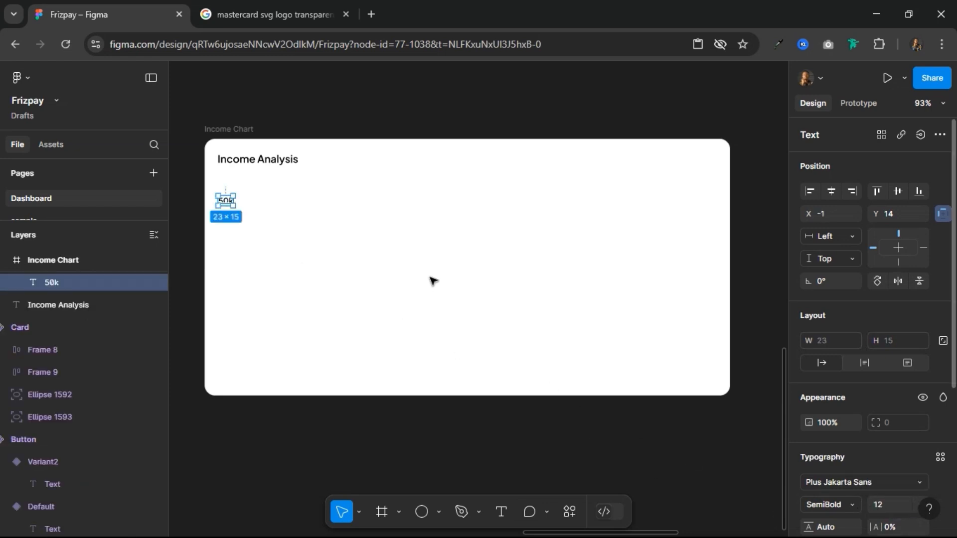
{"action": "left_click", "coordinate": [894, 187]}
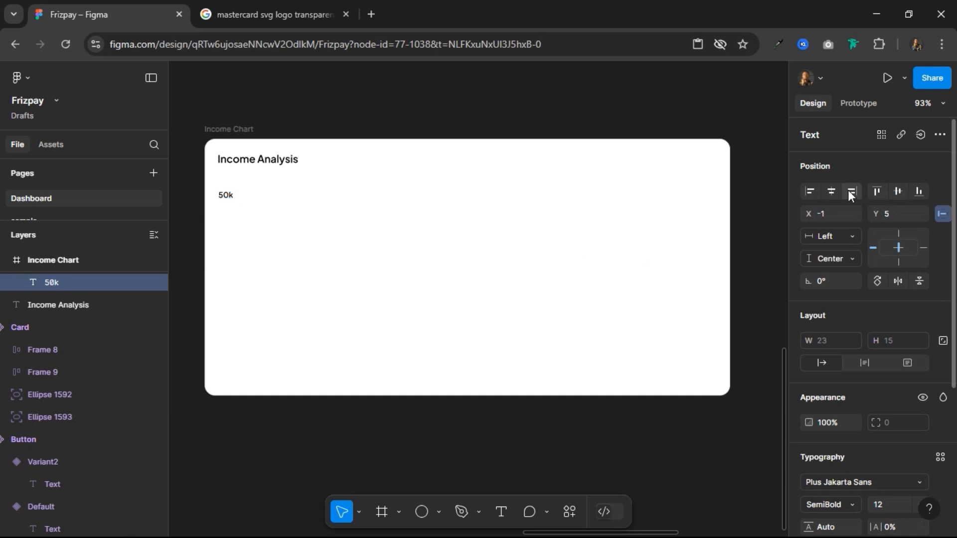
{"action": "left_click", "coordinate": [851, 192]}
Step: Fill the frame around the 50k text with the page's lime green AEDF33
{"action": "scroll", "coordinate": [215, 193], "scroll_direction": "up", "scroll_amount": 5}
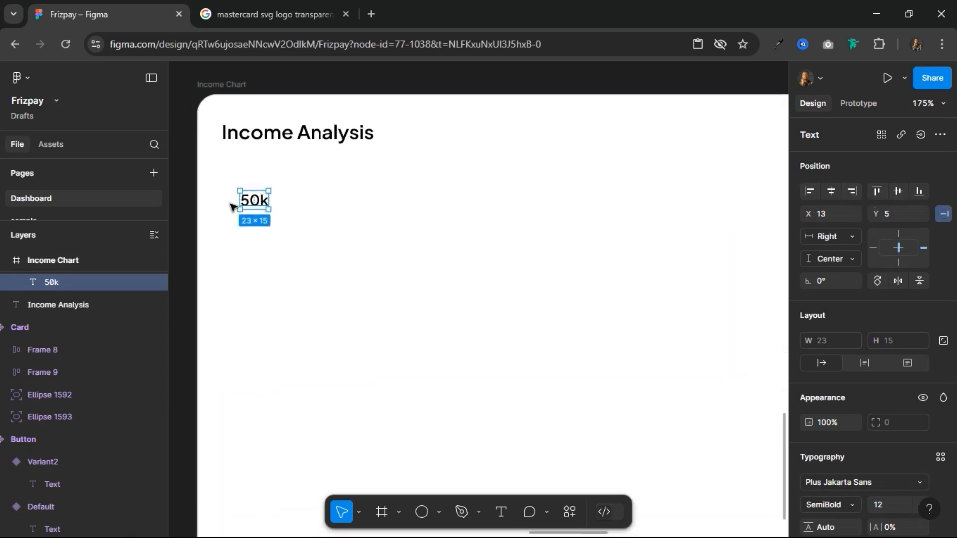
{"action": "key", "text": "ctrl+alt+g"}
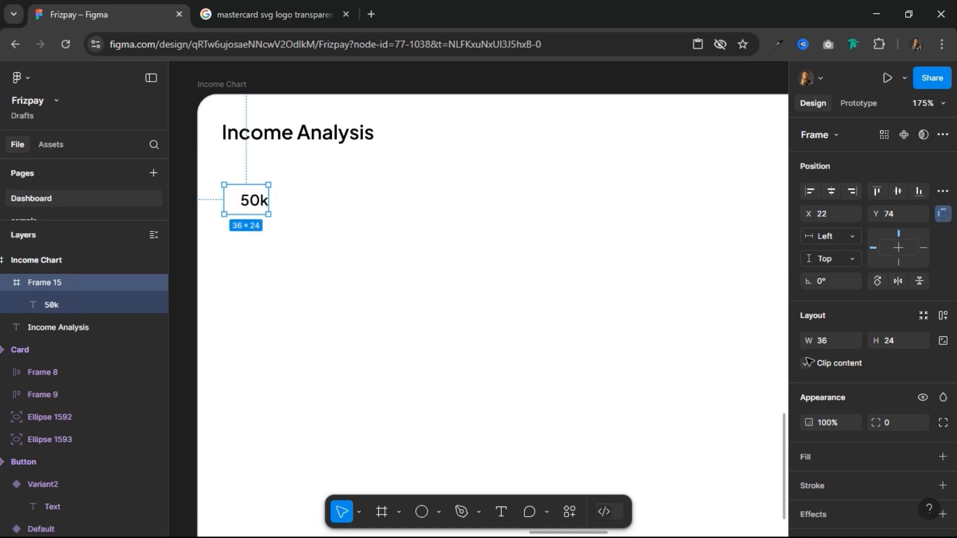
{"action": "left_click", "coordinate": [864, 454]}
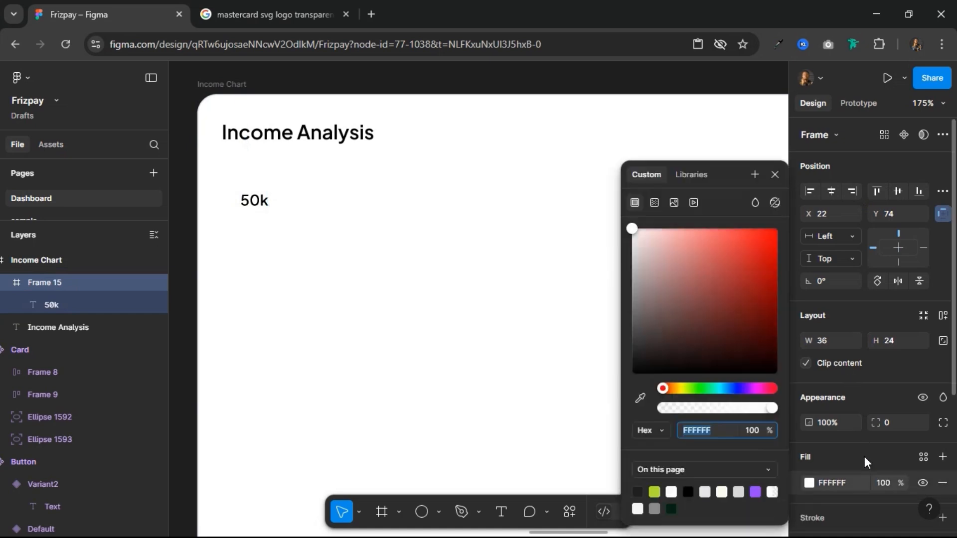
{"action": "left_click", "coordinate": [655, 491]}
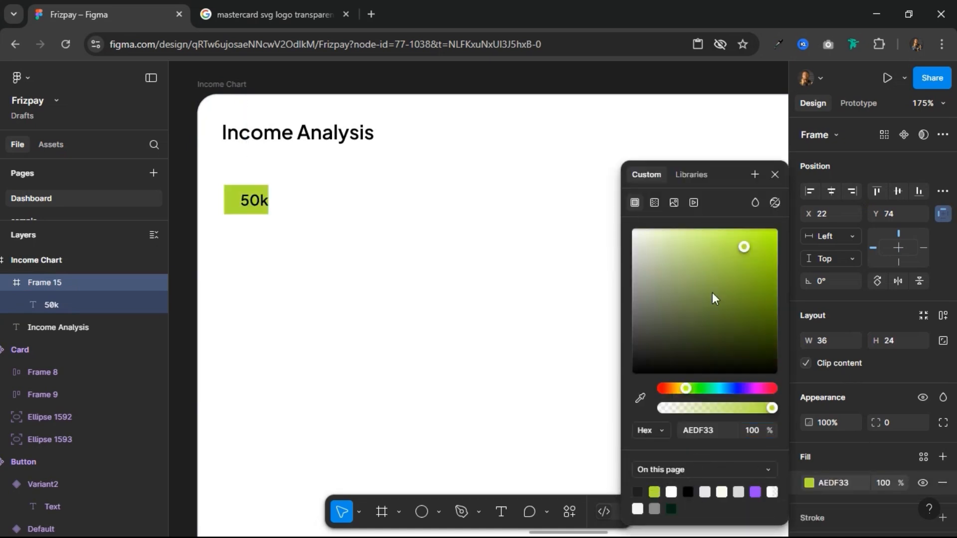
{"action": "left_click", "coordinate": [774, 175]}
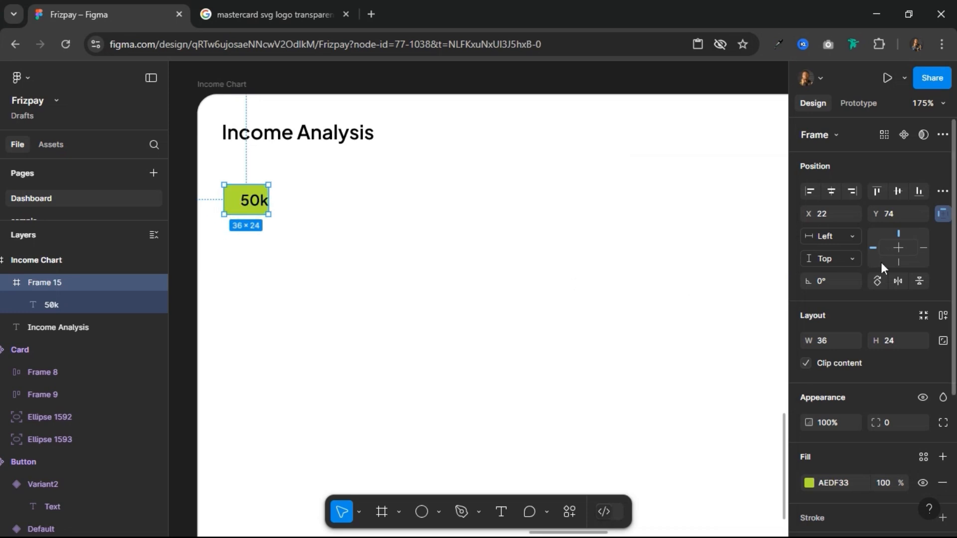
Step: Apply auto layout to the 50k frame, fix its width at 36 and align its content centre-right
{"action": "left_click", "coordinate": [942, 316]}
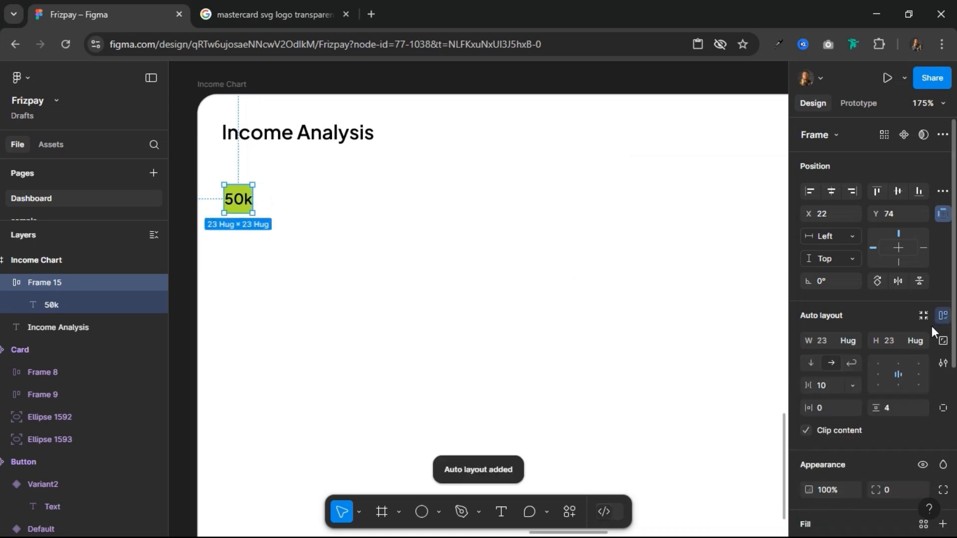
{"action": "left_click", "coordinate": [829, 340]}
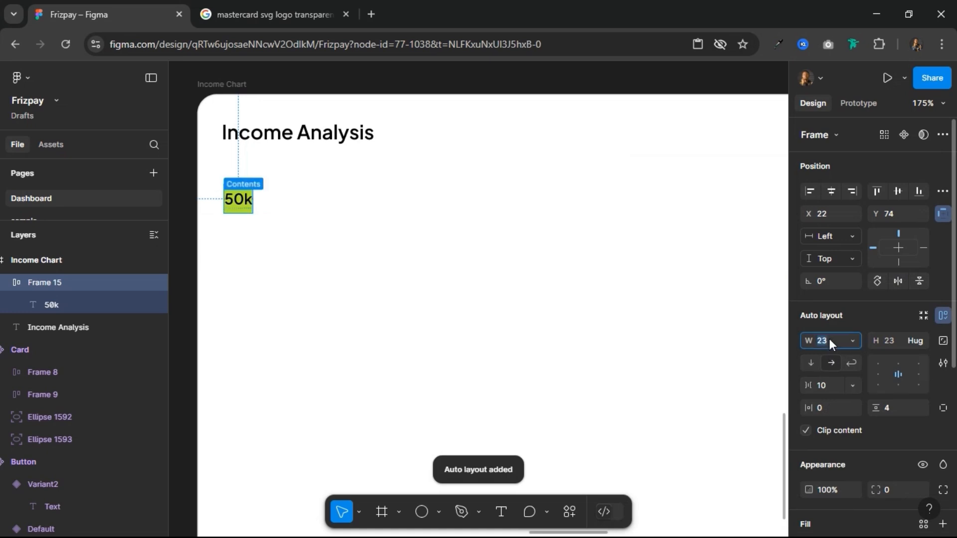
{"action": "key", "text": "Return"}
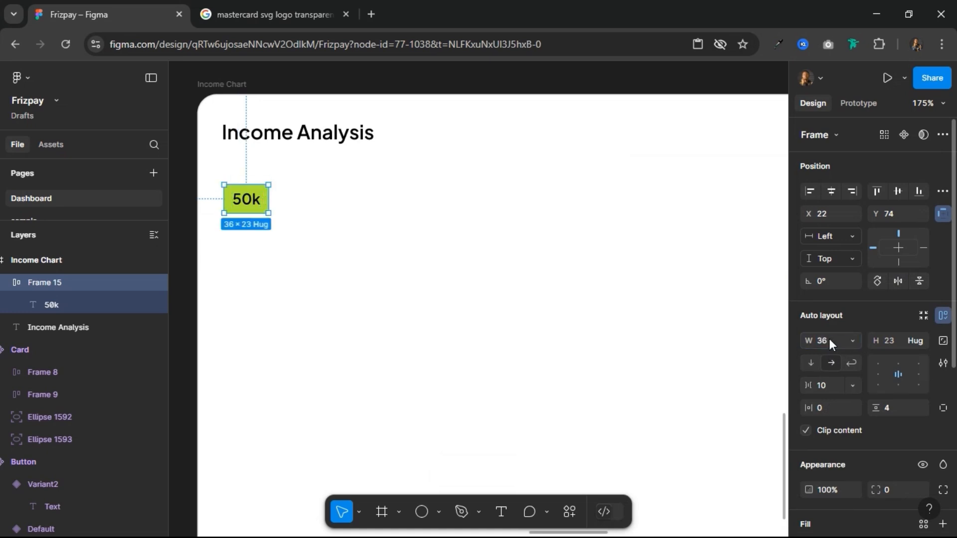
{"action": "left_click", "coordinate": [920, 375]}
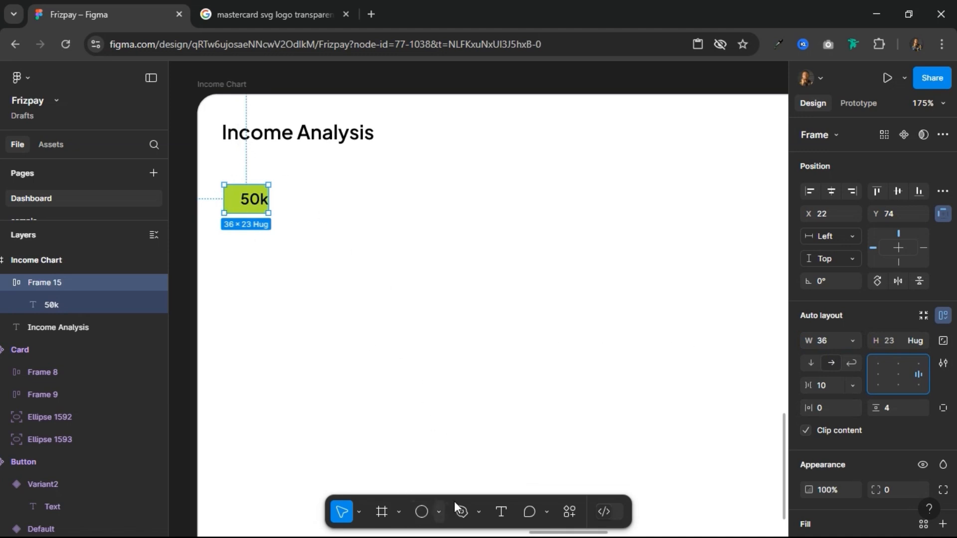
Step: Draw a horizontal line about 727 px long from beside the 50k label towards the card's right edge and nudge it 2 px left
{"action": "left_click", "coordinate": [439, 511]}
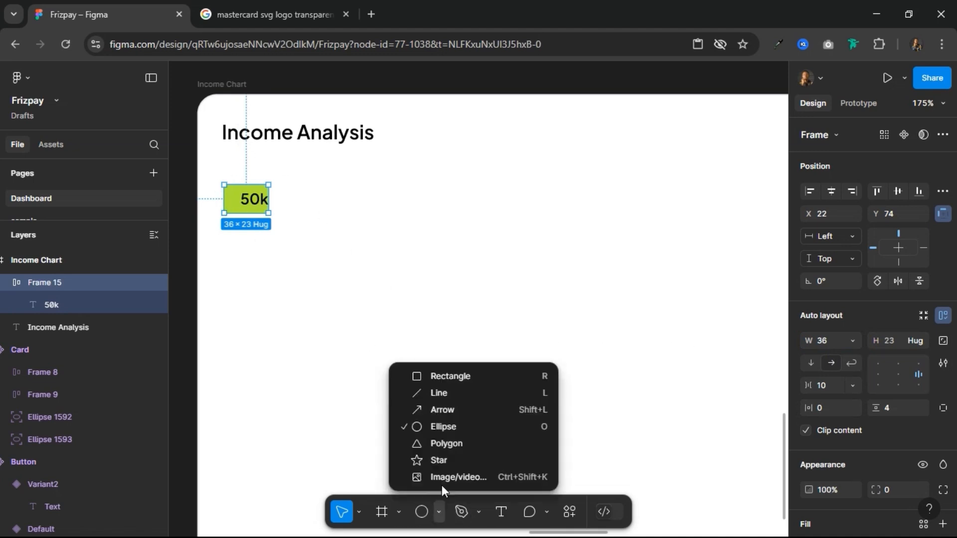
{"action": "left_click", "coordinate": [455, 392]}
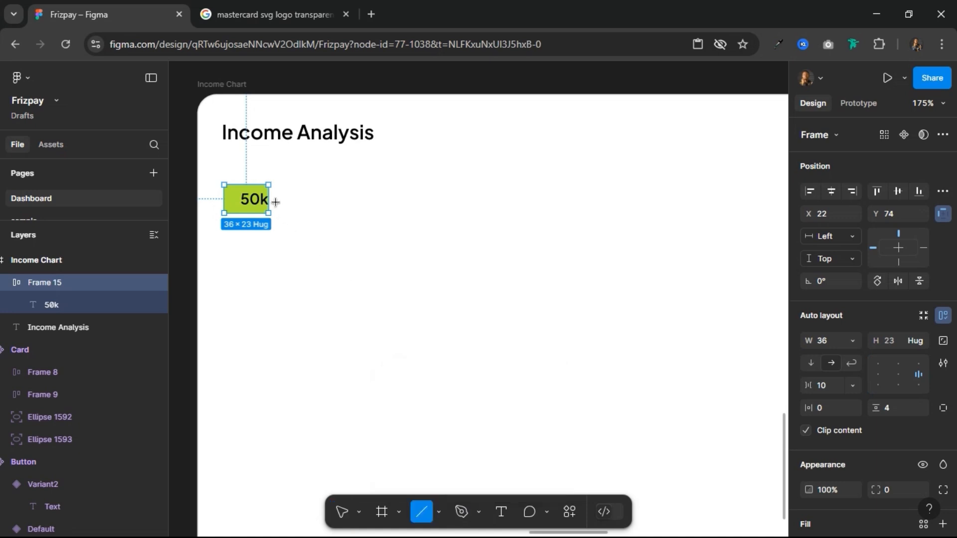
{"action": "mouse_move", "coordinate": [276, 200]}
{"action": "left_mouse_down"}
{"action": "mouse_move", "coordinate": [830, 202]}
{"action": "mouse_move", "coordinate": [739, 223]}
{"action": "mouse_move", "coordinate": [726, 196]}
{"action": "mouse_move", "coordinate": [753, 196]}
{"action": "left_mouse_up"}
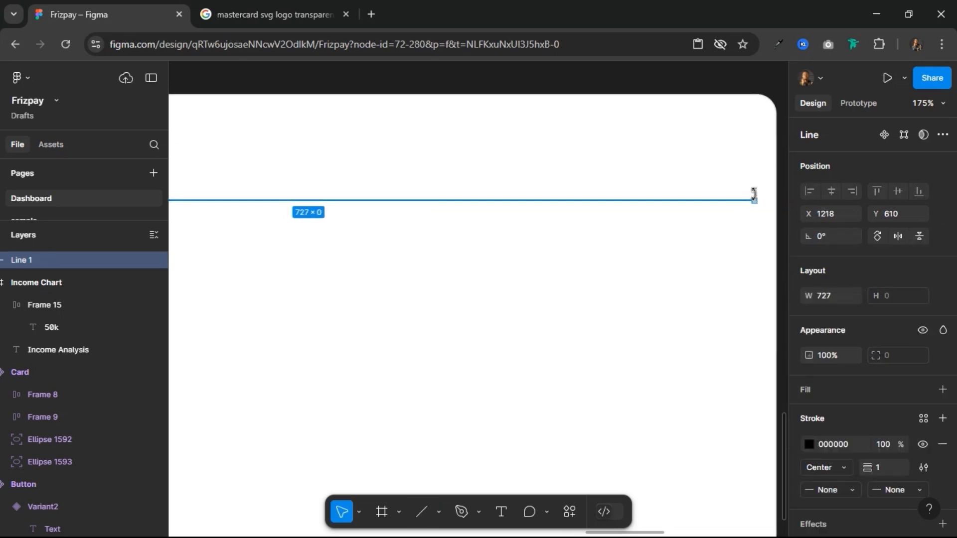
{"action": "key", "text": "alt"}
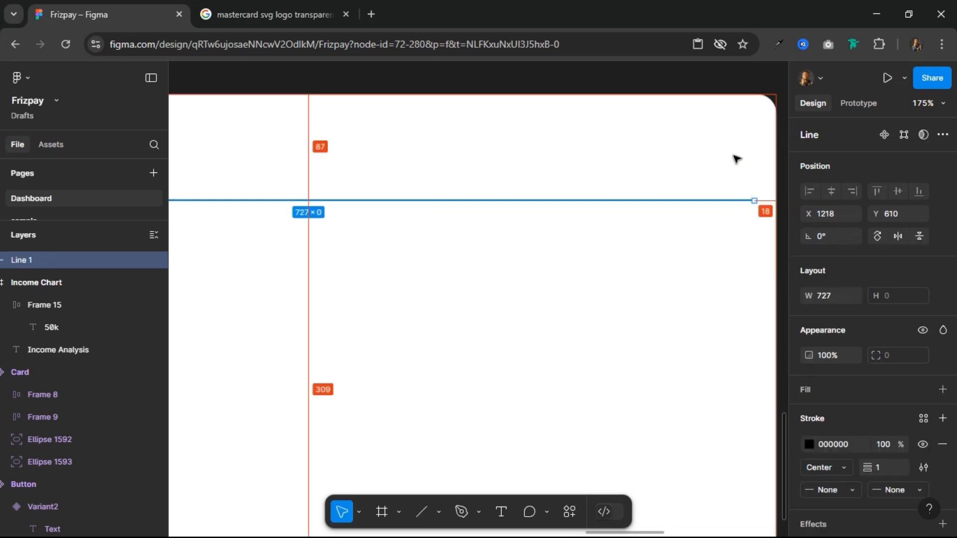
{"action": "key", "text": "Left"}
{"action": "key", "text": "Left"}
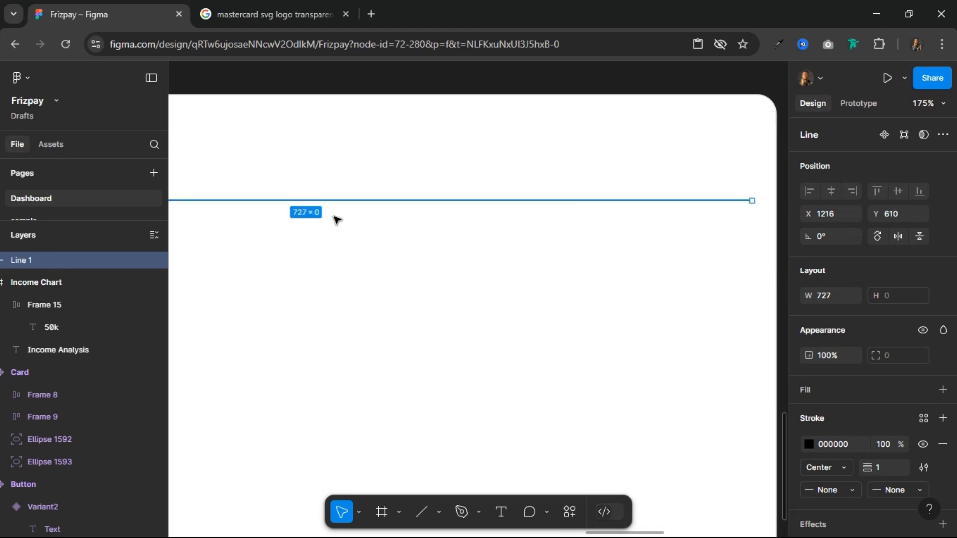
Step: Move the line right to X 1223 so that it sits 12 px from the 50k frame
{"action": "scroll", "coordinate": [338, 228], "scroll_direction": "down", "scroll_amount": 3}
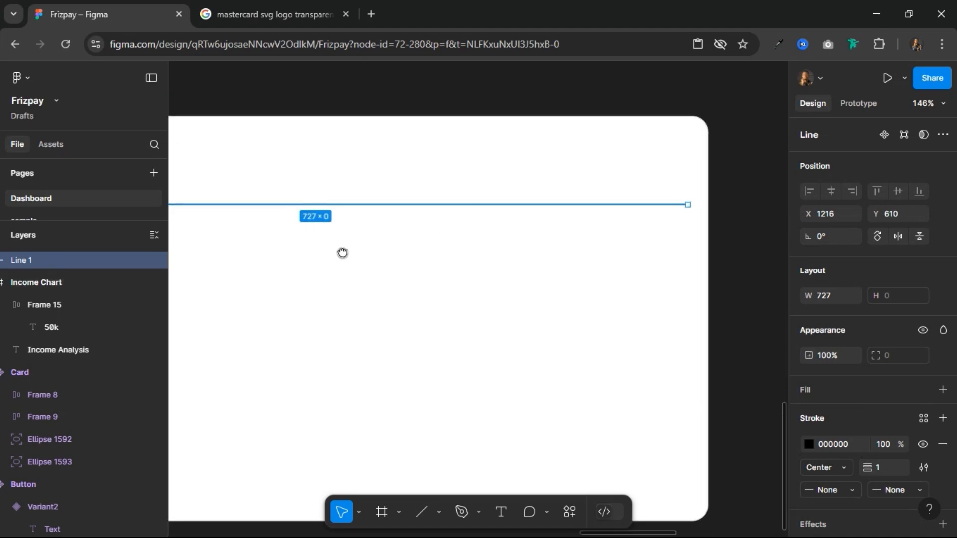
{"action": "left_click_drag", "start_coordinate": [343, 252], "coordinate": [649, 275]}
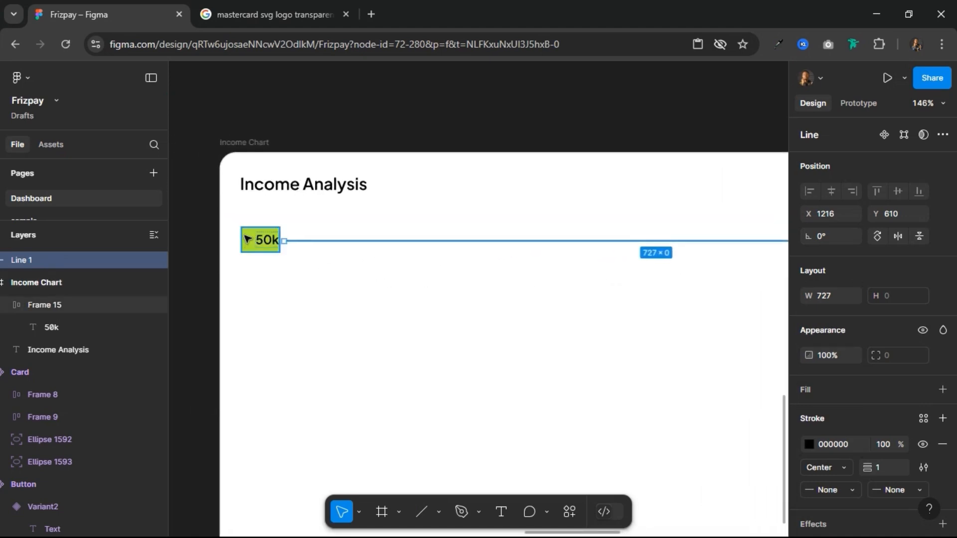
{"action": "key", "text": "alt"}
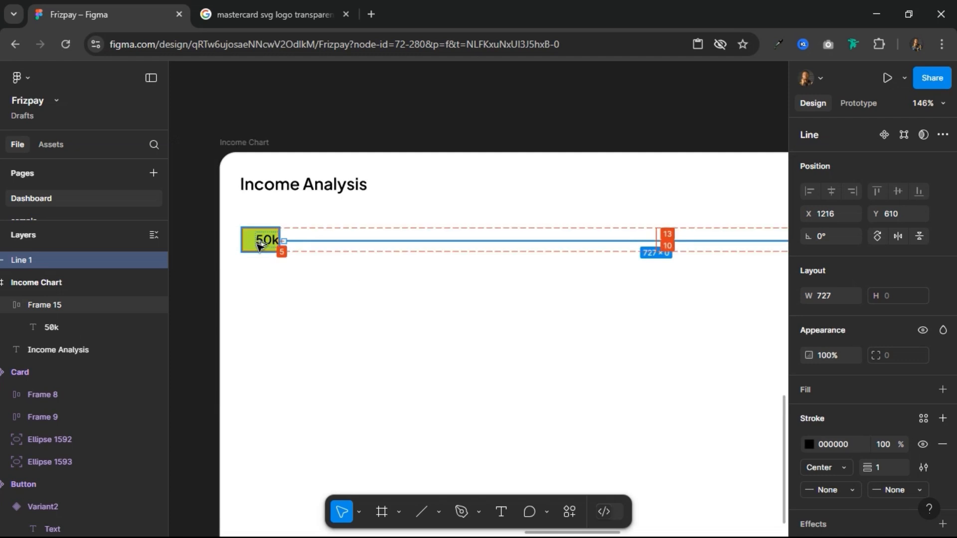
{"action": "key", "text": "shift+Right"}
{"action": "key", "text": "shift+Right"}
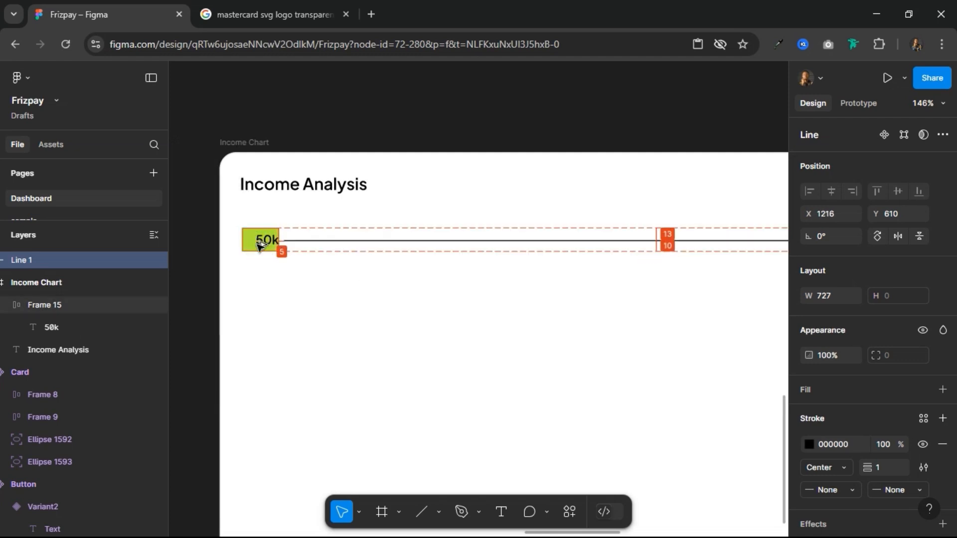
{"action": "key", "text": "Left"}
{"action": "key", "text": "Left"}
{"action": "key", "text": "Left"}
{"action": "key", "text": "Left"}
{"action": "key", "text": "Left"}
{"action": "key", "text": "Left"}
{"action": "key", "text": "Left"}
{"action": "key", "text": "Left"}
{"action": "key", "text": "Left"}
{"action": "key", "text": "Left"}
{"action": "key", "text": "Left"}
{"action": "key", "text": "Left"}
{"action": "key", "text": "Left"}
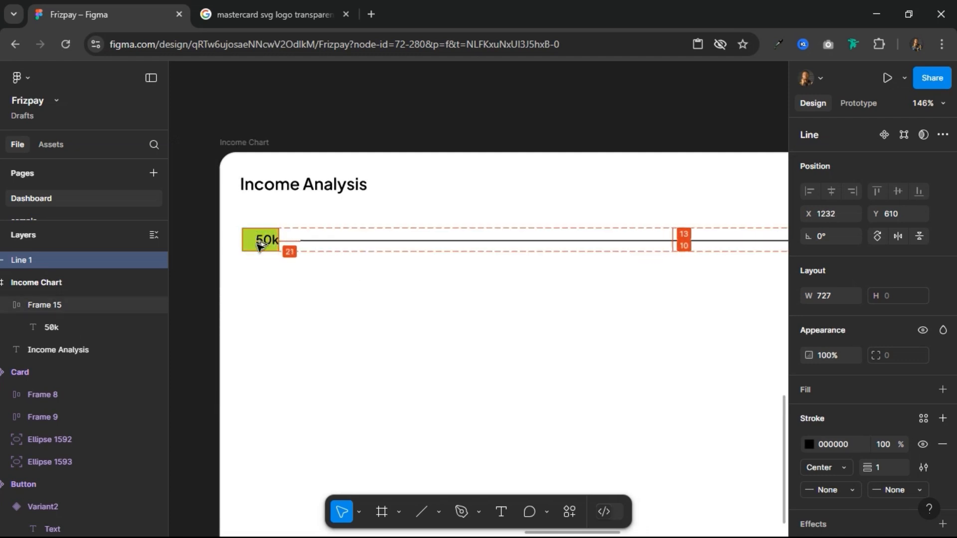
{"action": "key", "text": "alt"}
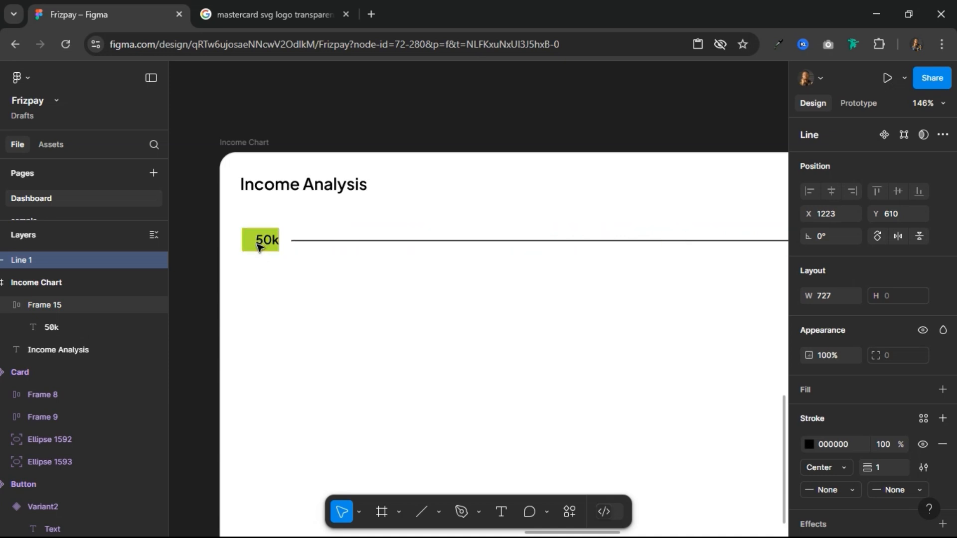
Step: Wrap the 50k frame and the line in one horizontal auto layout, and set the line's stroke style to Dash
{"action": "left_click", "coordinate": [268, 245], "text": "shift"}
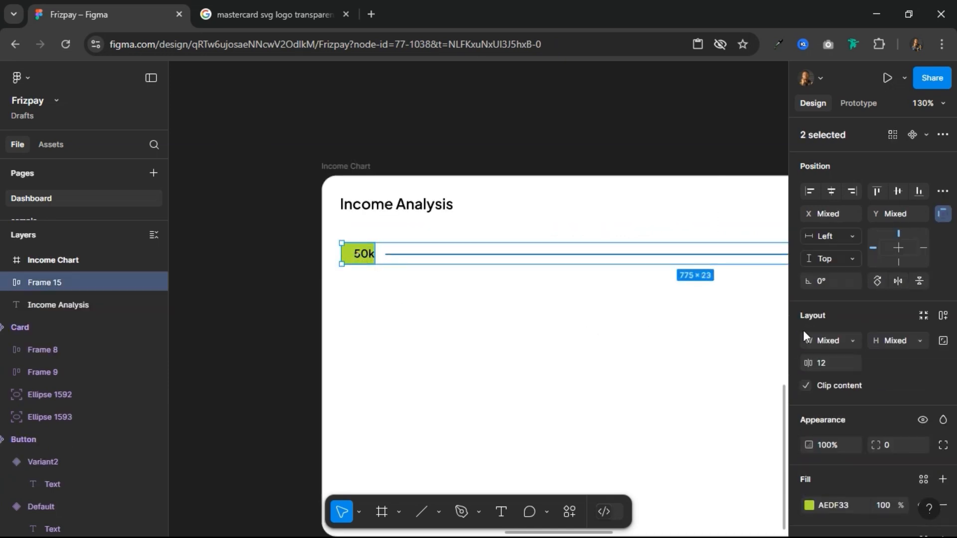
{"action": "left_click", "coordinate": [943, 319]}
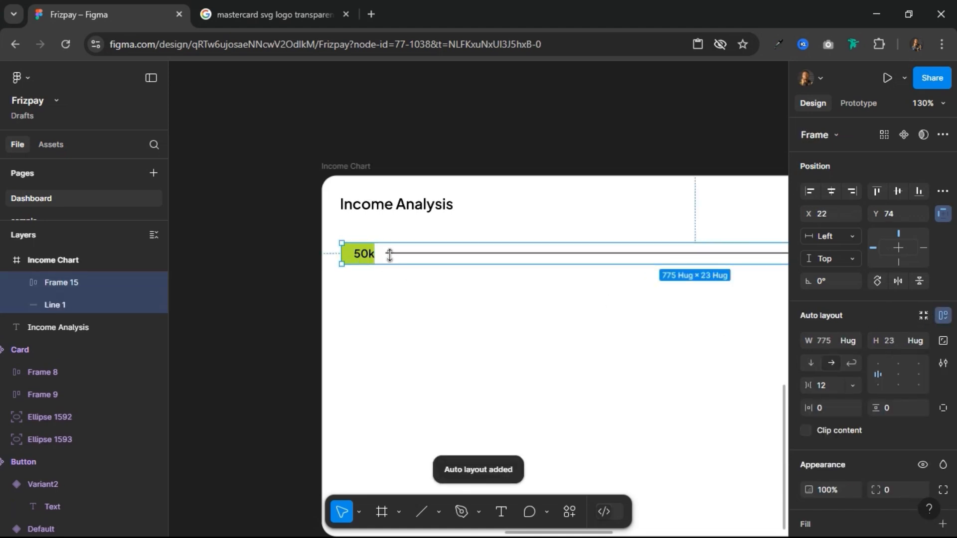
{"action": "left_click", "coordinate": [486, 254]}
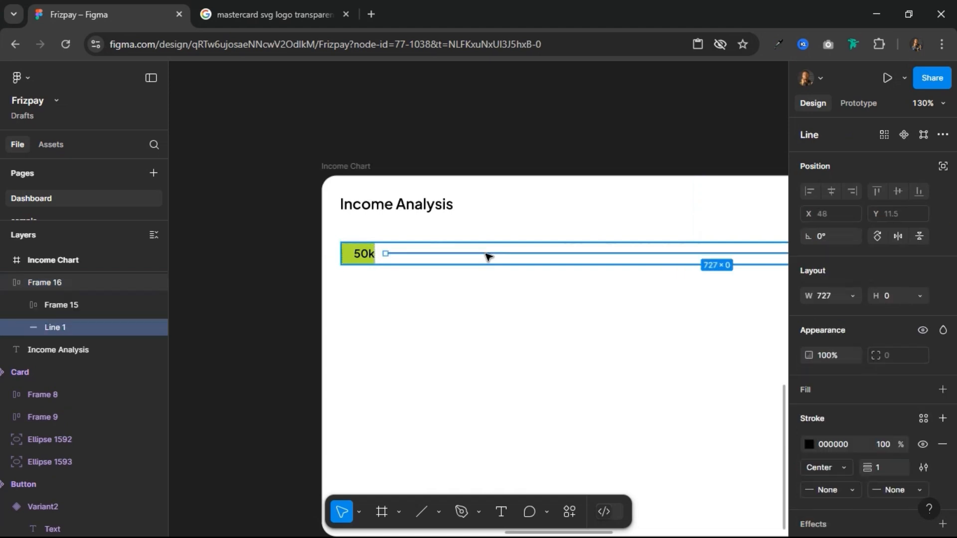
{"action": "left_click", "coordinate": [925, 468]}
{"action": "left_click", "coordinate": [728, 475]}
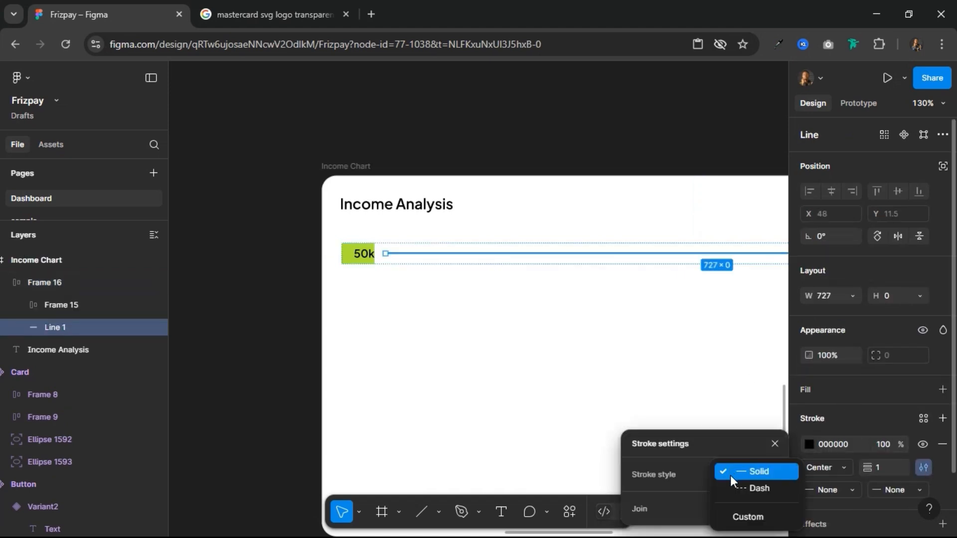
{"action": "left_click", "coordinate": [733, 489]}
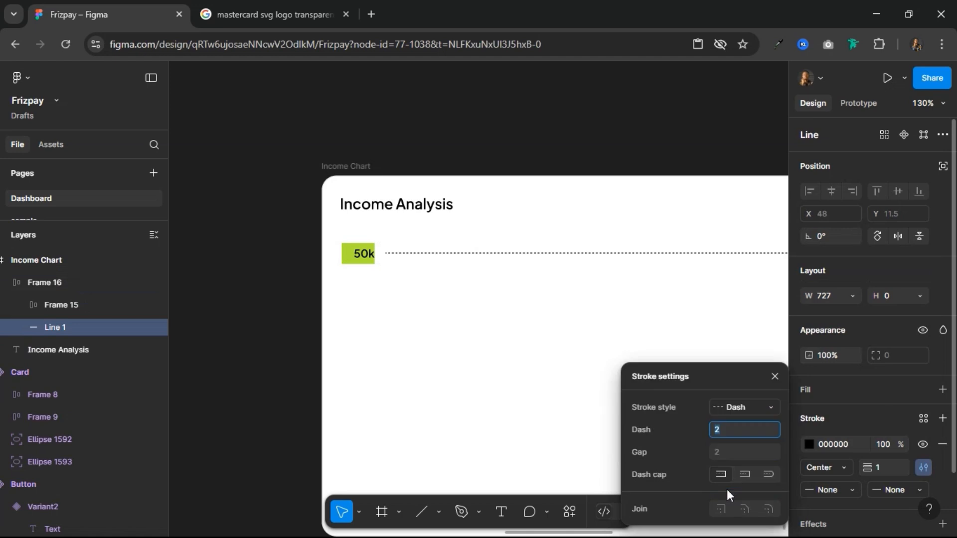
Step: Set the dashed line's stroke colour to D0D5DD and deselect it
{"action": "left_click", "coordinate": [776, 376]}
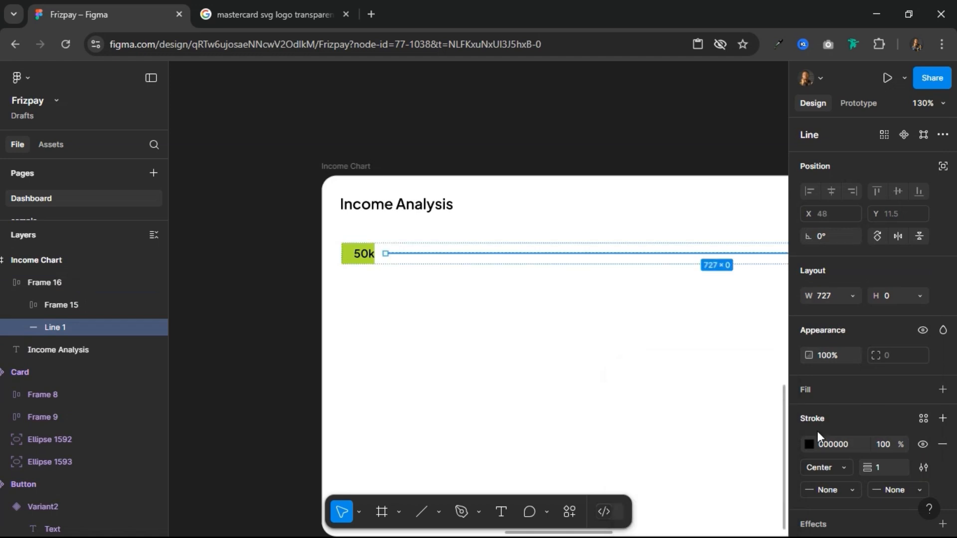
{"action": "left_click", "coordinate": [851, 444]}
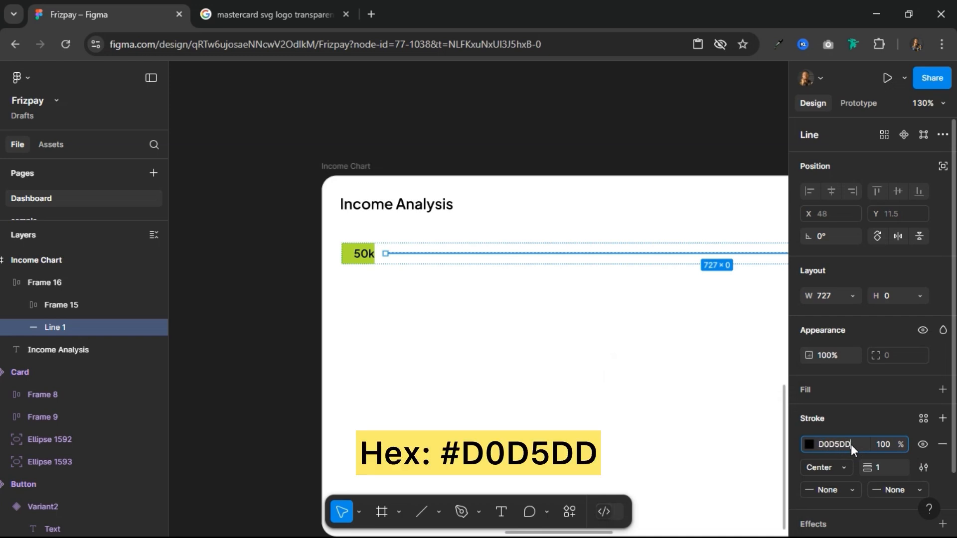
{"action": "key", "text": "Return"}
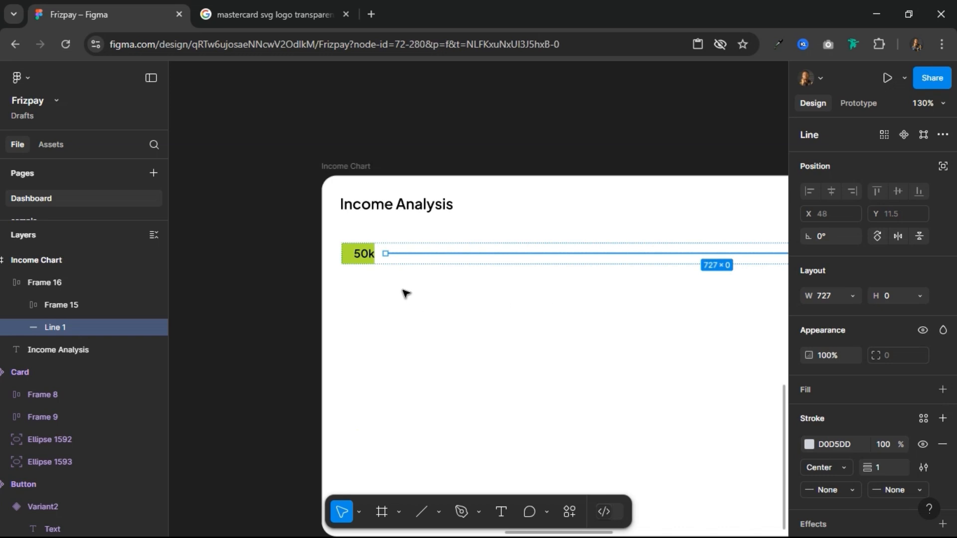
{"action": "left_click", "coordinate": [534, 325]}
{"action": "scroll", "coordinate": [529, 319], "scroll_direction": "down", "scroll_amount": 2}
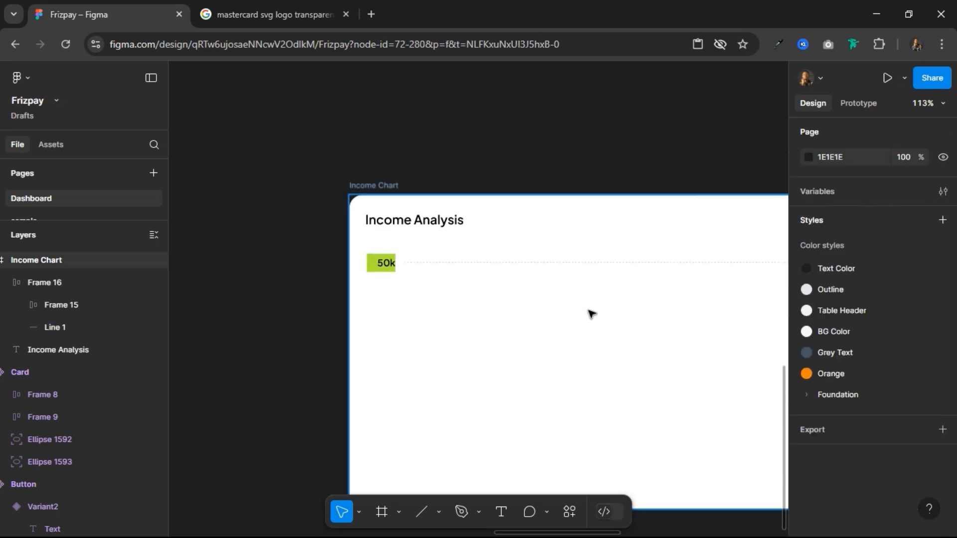
Step: Nudge the 50k label-and-line row 2 px left to X 20 in the Income Chart card
{"action": "left_click_drag", "start_coordinate": [578, 313], "coordinate": [415, 312]}
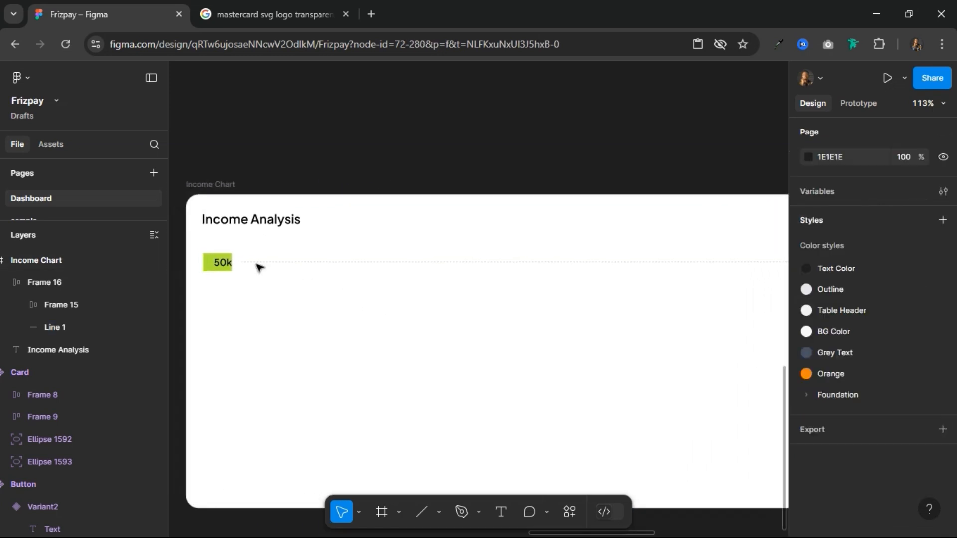
{"action": "left_click", "coordinate": [251, 268]}
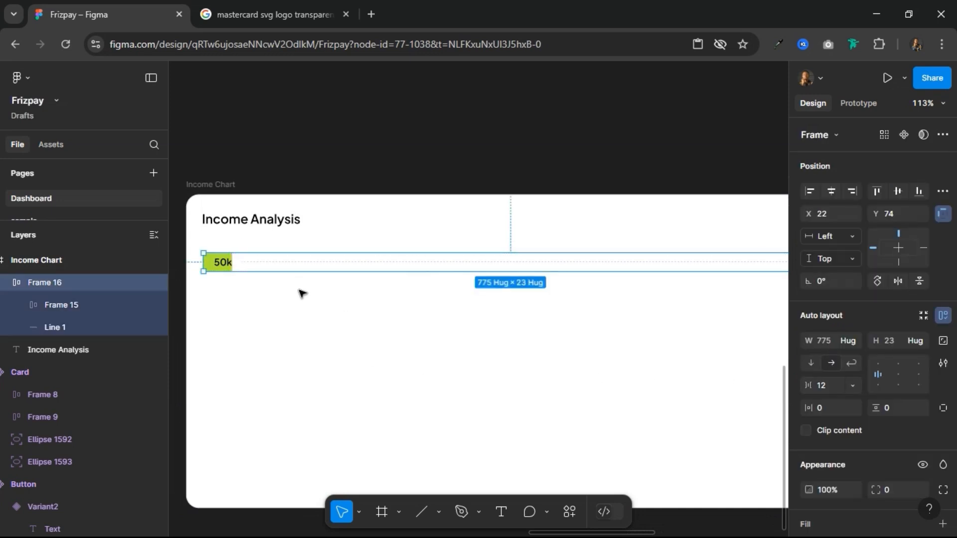
{"action": "key", "text": "alt"}
{"action": "key", "text": "Left"}
{"action": "key", "text": "Left"}
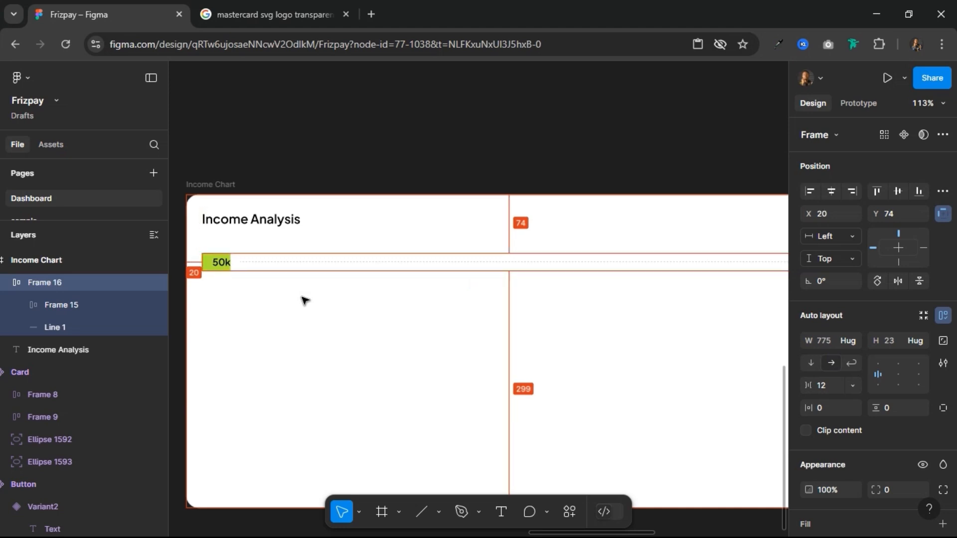
Step: Set the 50k row's width to 770 so it keeps a 20 px margin from the card's right edge
{"action": "left_click_drag", "start_coordinate": [705, 307], "coordinate": [519, 320]}
{"action": "key", "text": "alt"}
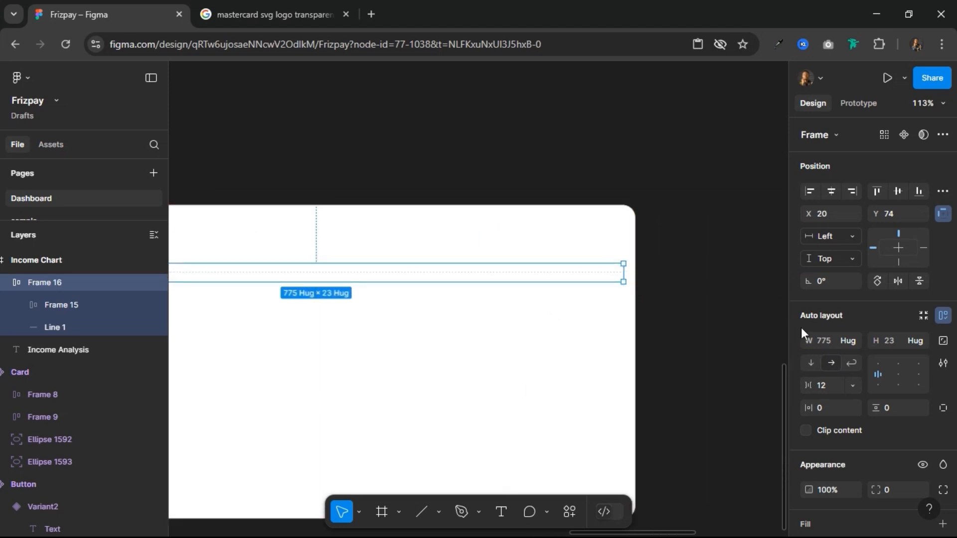
{"action": "left_click", "coordinate": [830, 341]}
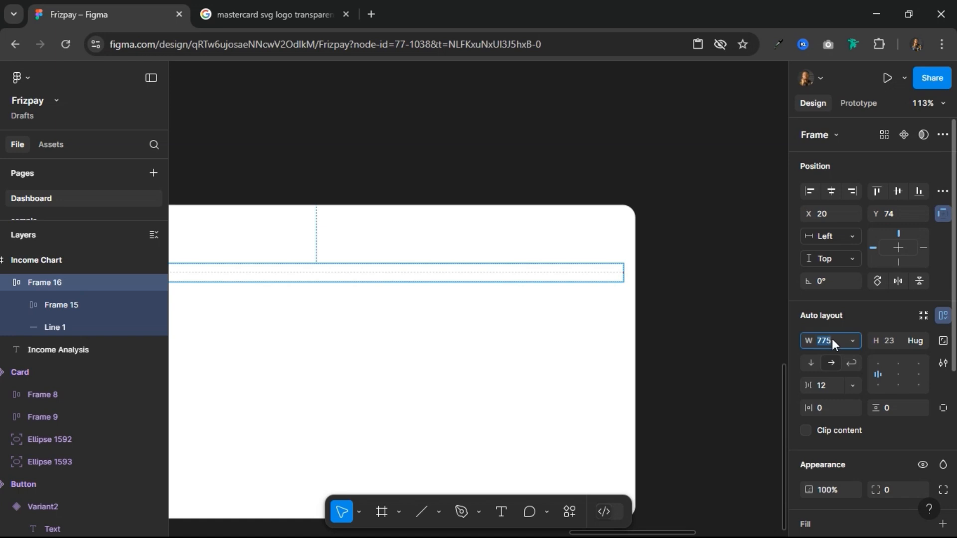
{"action": "key", "text": "Return"}
{"action": "key", "text": "alt"}
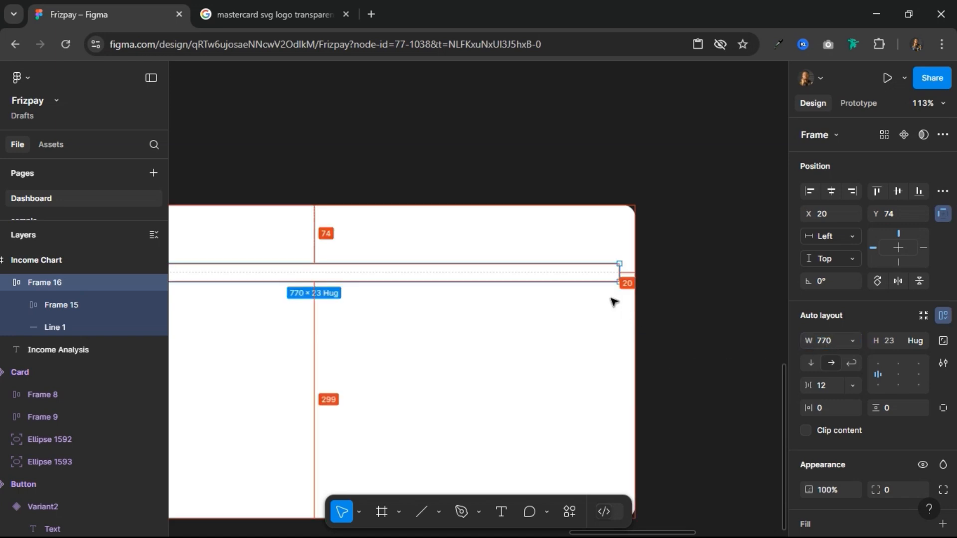
Step: Turn the 50k row into a component and remove the green fill from its label frame
{"action": "left_click_drag", "start_coordinate": [411, 337], "coordinate": [593, 338]}
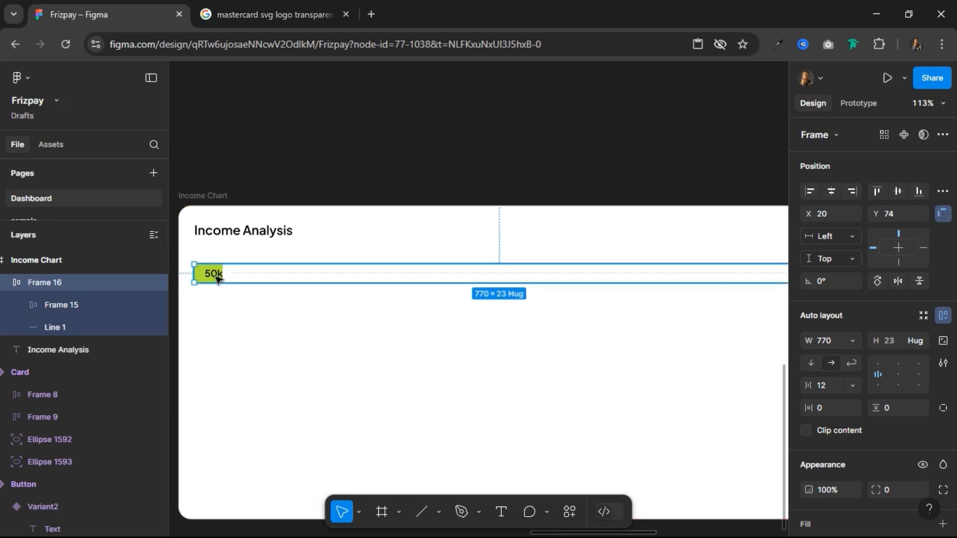
{"action": "left_click", "coordinate": [905, 133]}
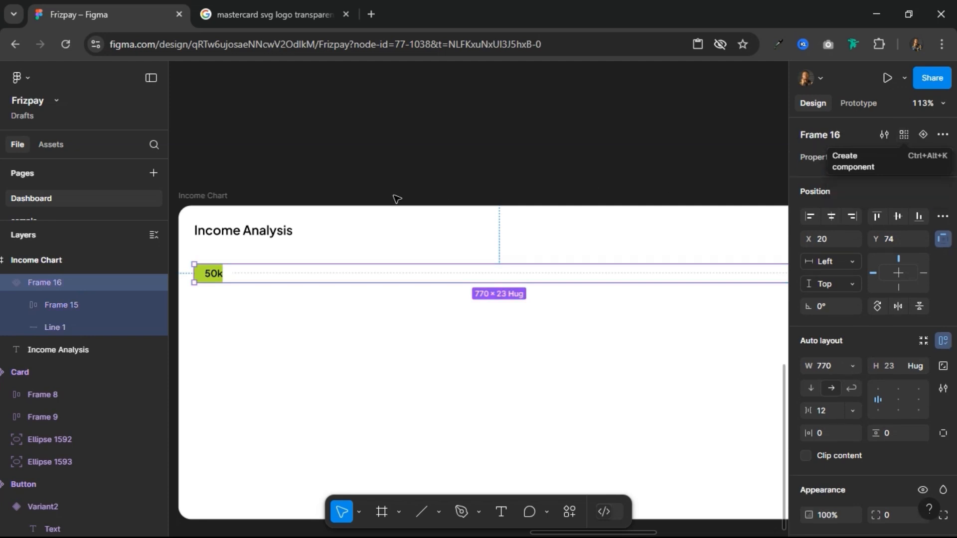
{"action": "left_click", "coordinate": [207, 272]}
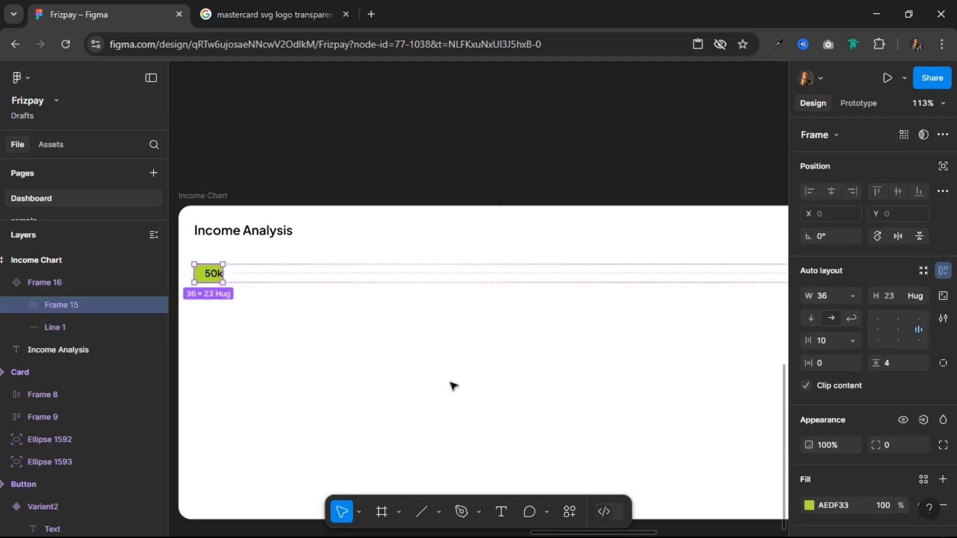
{"action": "scroll", "coordinate": [916, 474], "scroll_direction": "down", "scroll_amount": 3}
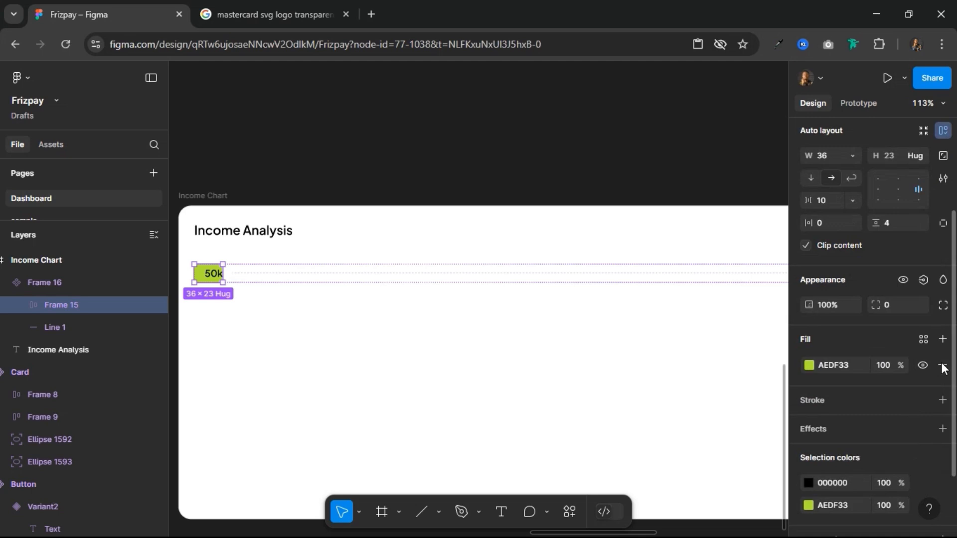
{"action": "left_click", "coordinate": [229, 233]}
Step: Duplicate the 50k row component and move the copy 40 px down in the card
{"action": "left_click", "coordinate": [252, 279]}
{"action": "key", "text": "ctrl+d"}
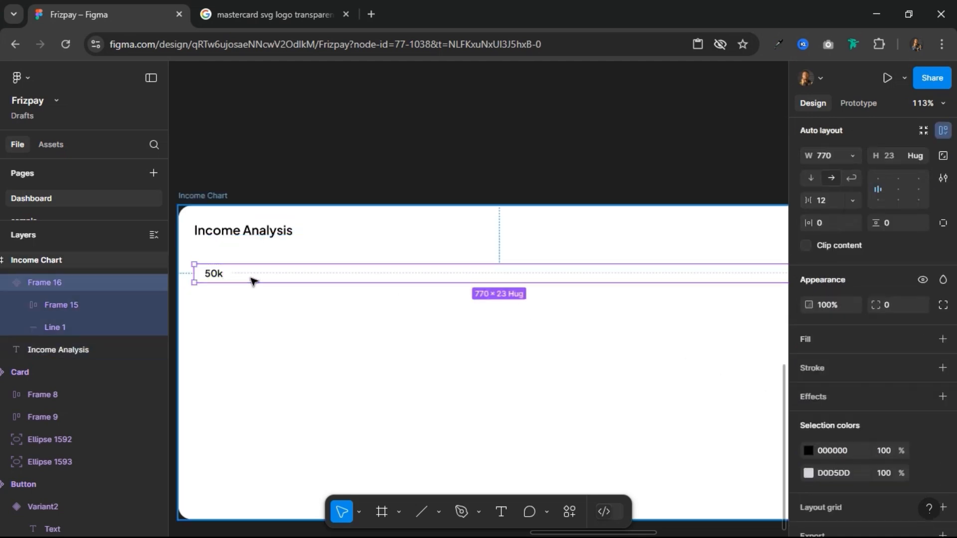
{"action": "key", "text": "shift+Down"}
{"action": "key", "text": "shift+Down"}
{"action": "key", "text": "shift+Down"}
{"action": "key", "text": "shift+Down"}
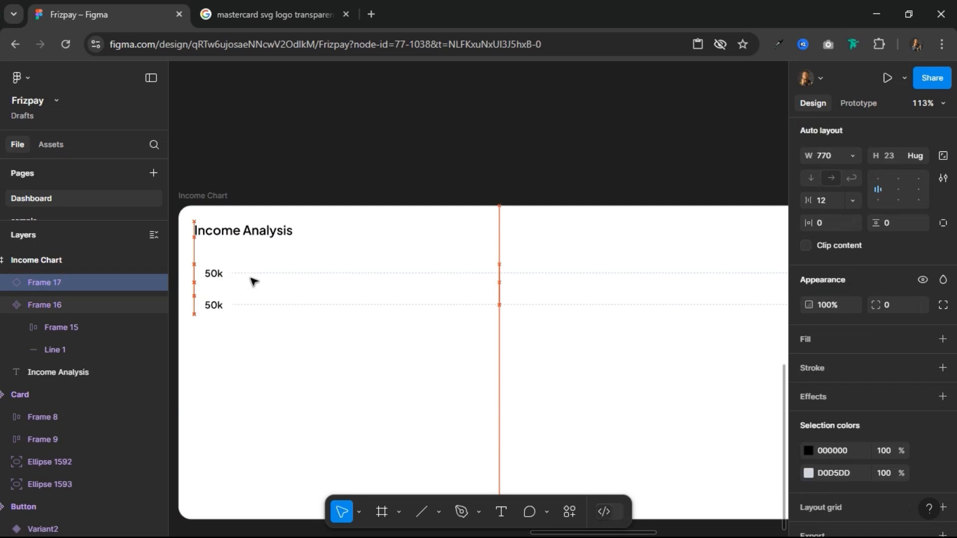
Step: Move the main 50k row component out above the Income Chart card and rename it Y-AXIS
{"action": "left_click_drag", "start_coordinate": [209, 270], "coordinate": [221, 142]}
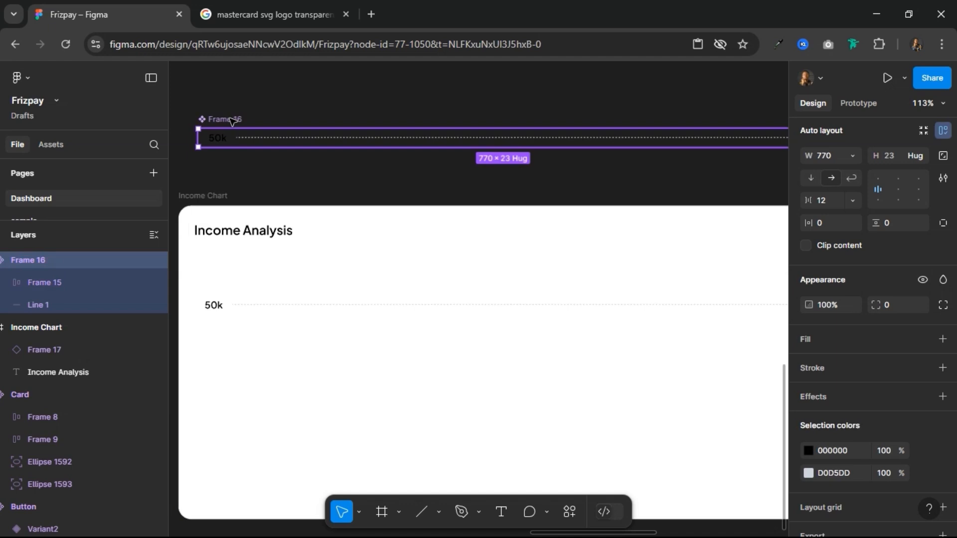
{"action": "double_click", "coordinate": [231, 119]}
{"action": "type", "text": "Y-AXIS"}
{"action": "key", "text": "Return"}
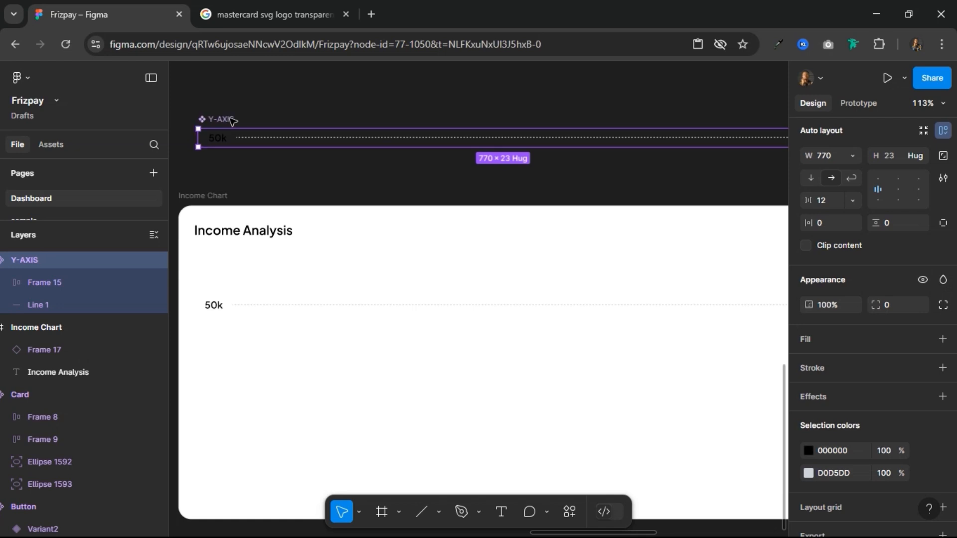
Step: Copy the 50k row instance directly below itself and wrap both rows in a vertical auto layout with a 9 px gap
{"action": "left_click", "coordinate": [220, 307]}
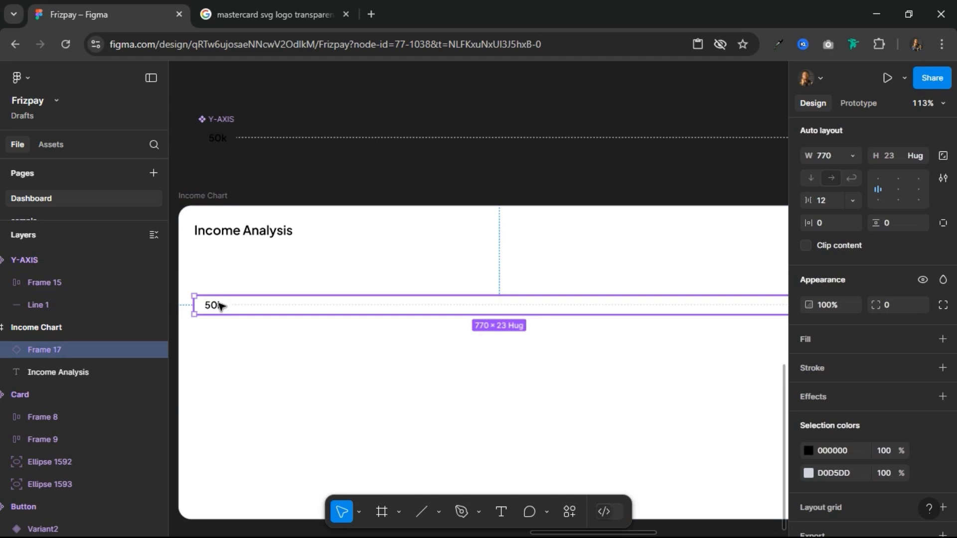
{"action": "left_click_drag", "start_coordinate": [220, 305], "coordinate": [219, 330]}
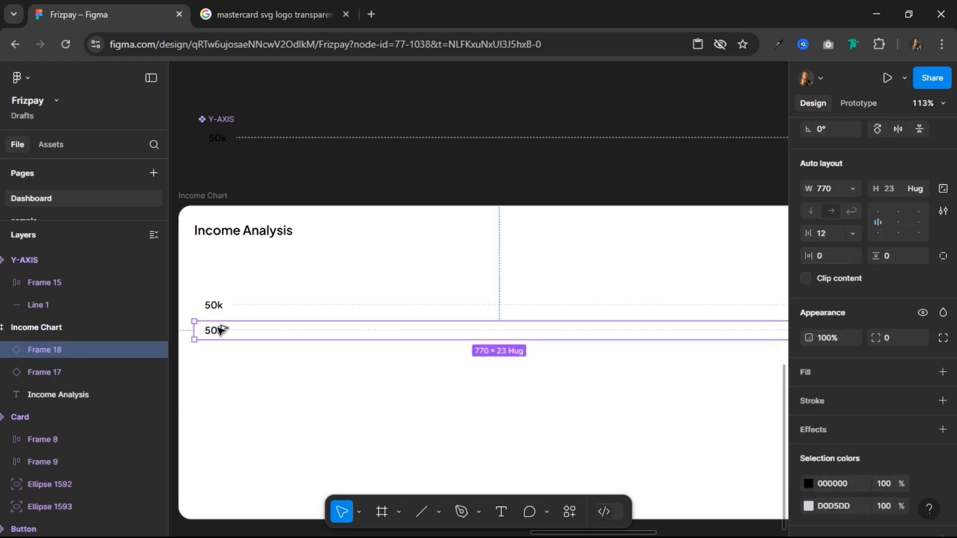
{"action": "left_click", "coordinate": [219, 307], "text": "shift"}
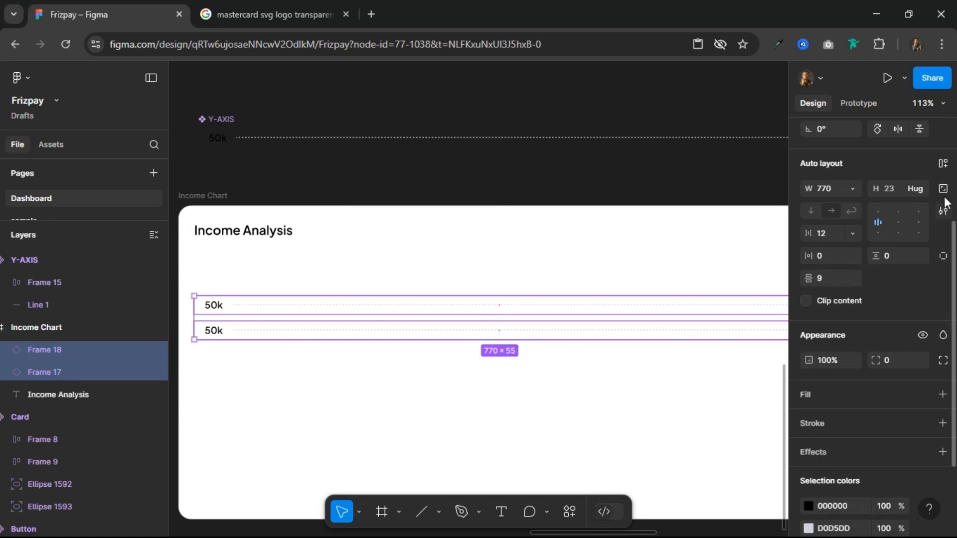
{"action": "left_click", "coordinate": [942, 164]}
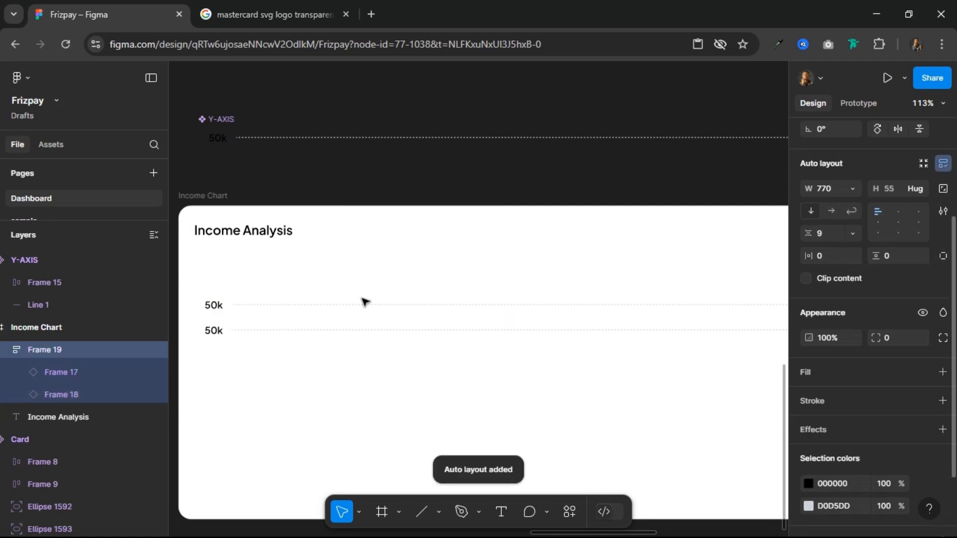
Step: Duplicate the second 50k row inside the vertical auto layout until the stack holds six rows
{"action": "left_click", "coordinate": [220, 333]}
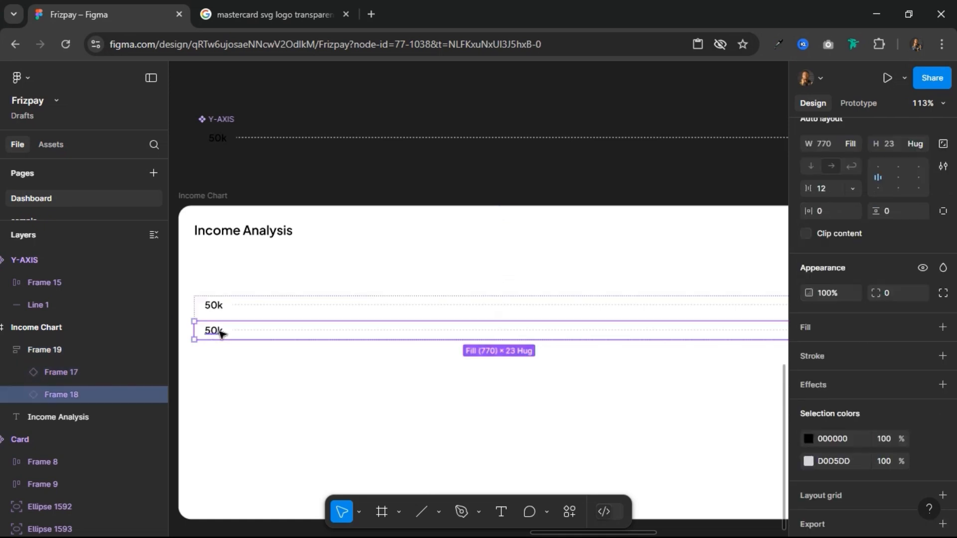
{"action": "key", "text": "ctrl+d"}
{"action": "key", "text": "ctrl+d"}
{"action": "key", "text": "ctrl+d"}
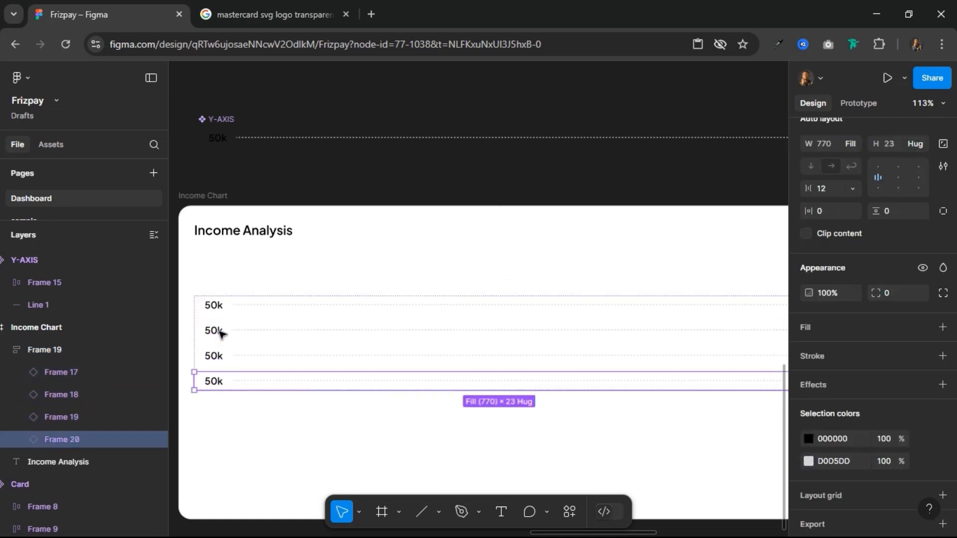
{"action": "key", "text": "ctrl+d"}
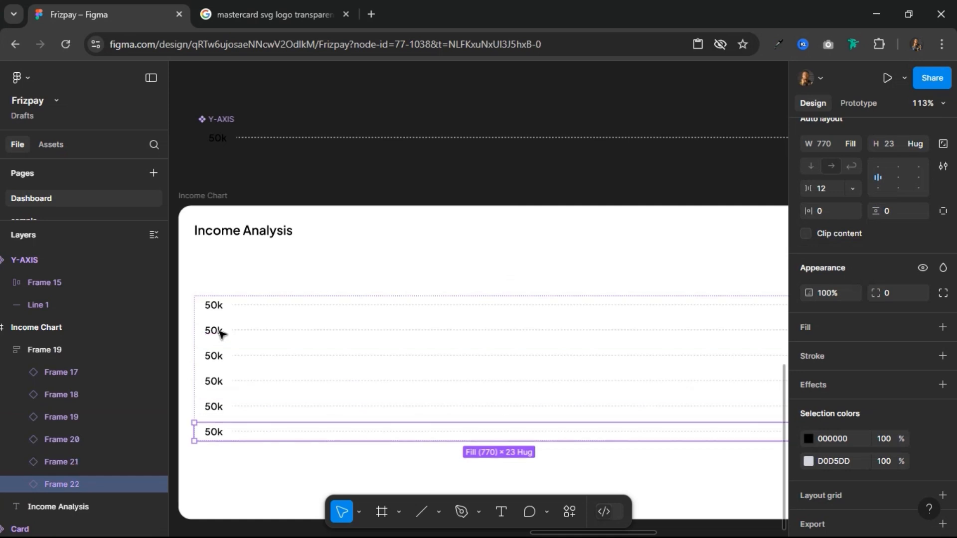
Step: Relabel the five rows below the top 50k row as 10K, 5K, 3K, 2K and 0, in descending order
{"action": "left_click", "coordinate": [211, 330]}
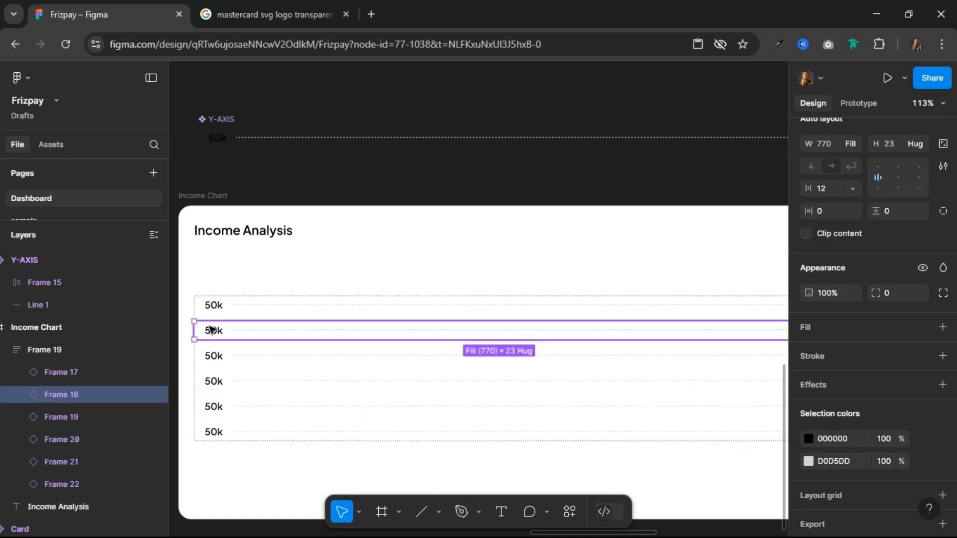
{"action": "left_click", "coordinate": [212, 329]}
{"action": "double_click", "coordinate": [211, 327]}
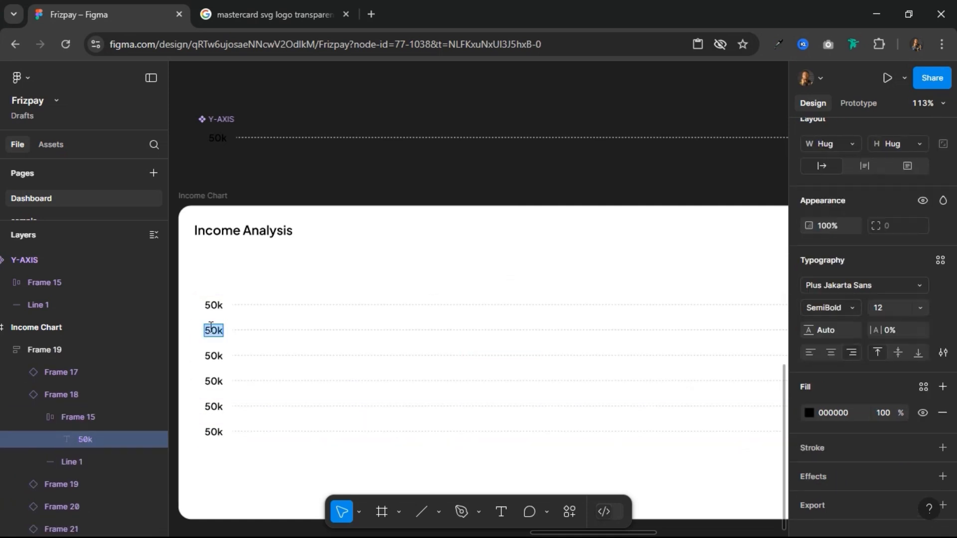
{"action": "type", "text": "10K"}
{"action": "double_click", "coordinate": [220, 359]}
{"action": "type", "text": "5K"}
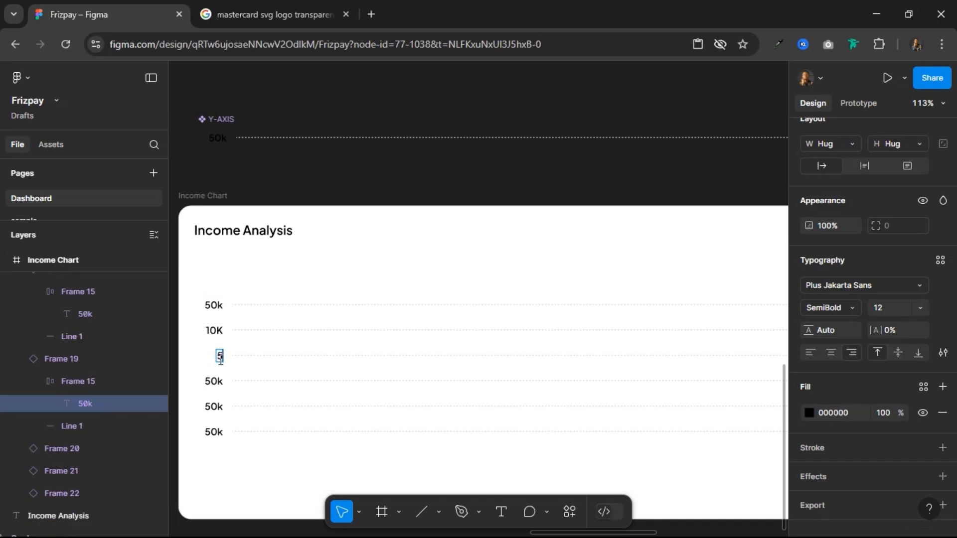
{"action": "double_click", "coordinate": [220, 385]}
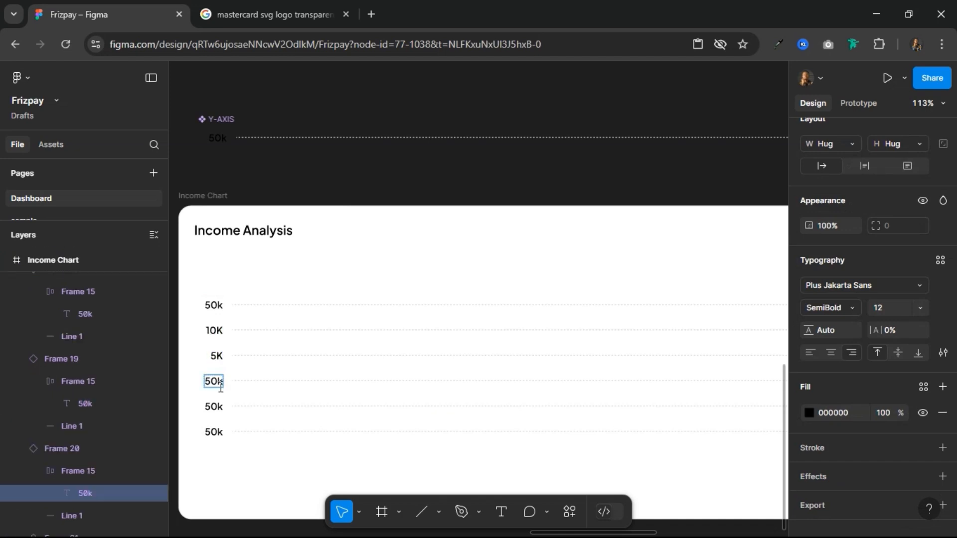
{"action": "type", "text": "3K"}
{"action": "double_click", "coordinate": [214, 408]}
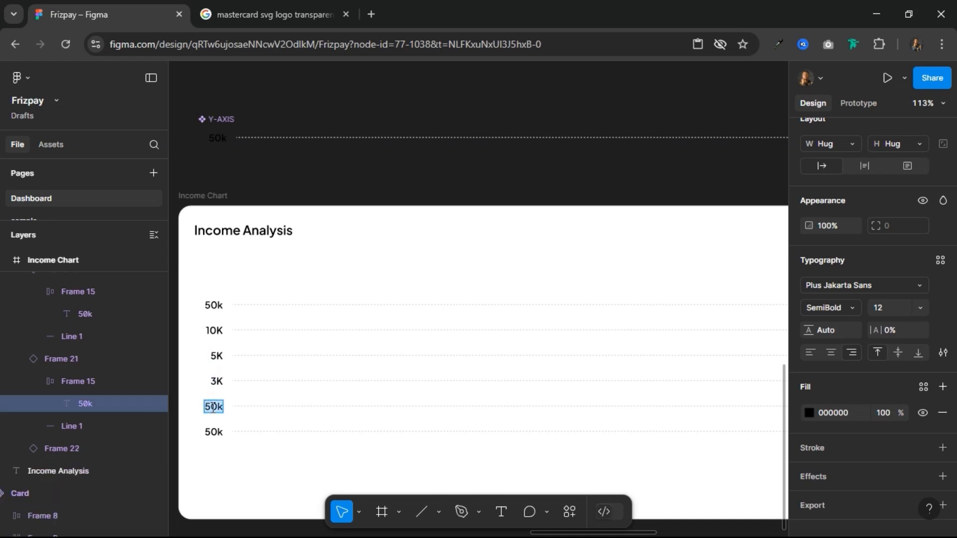
{"action": "type", "text": "2K"}
{"action": "double_click", "coordinate": [213, 432]}
{"action": "type", "text": "0"}
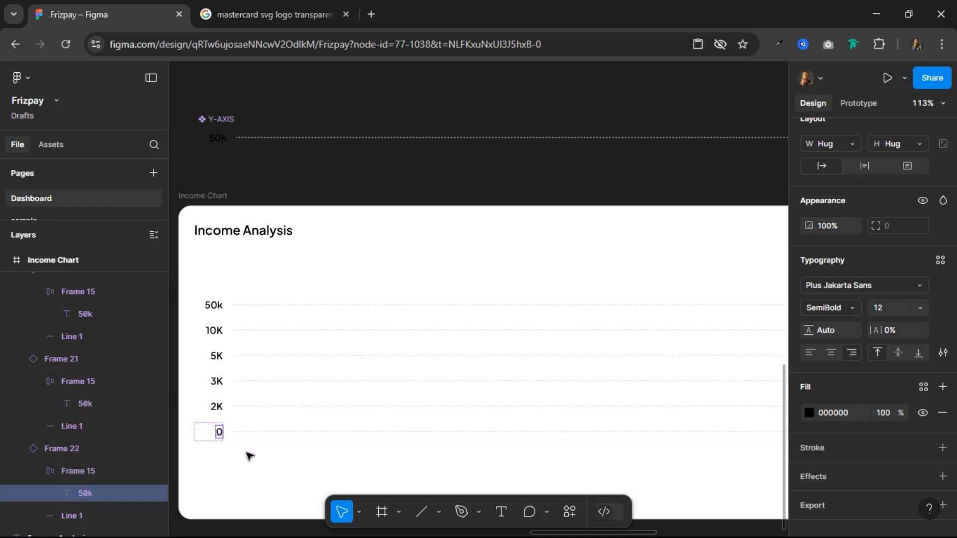
Step: Move the whole stack of labelled grid lines up to Y 64, closer to the Income Analysis title
{"action": "left_click", "coordinate": [241, 382]}
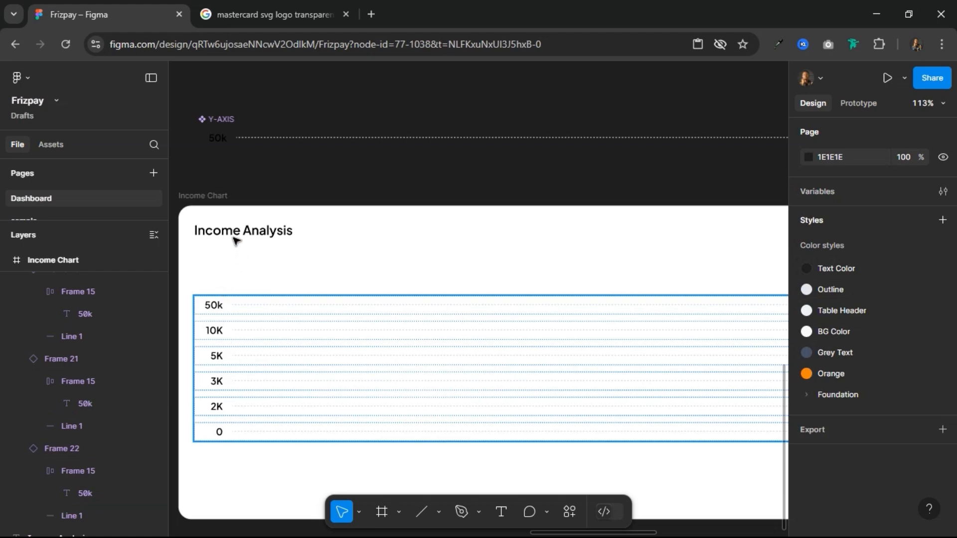
{"action": "key", "text": "alt"}
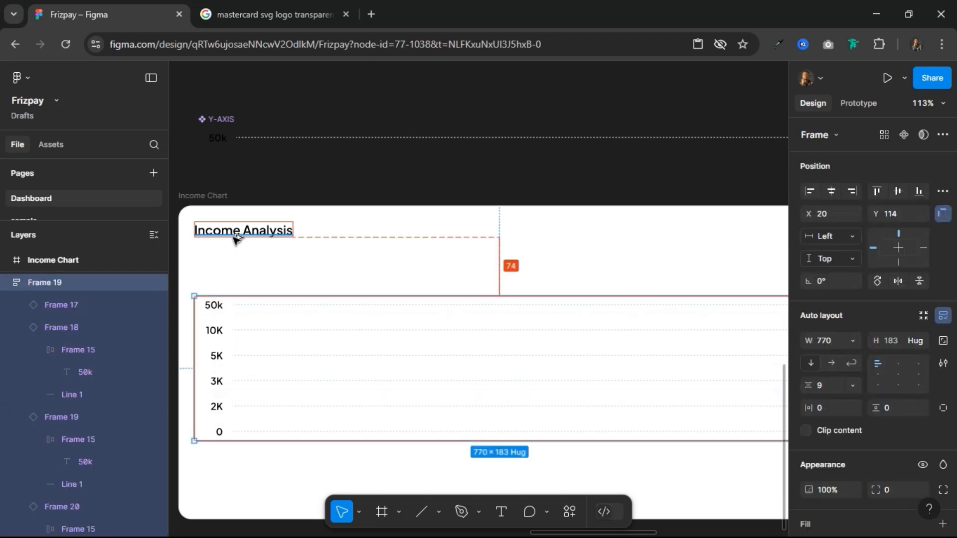
{"action": "key", "text": "Up"}
{"action": "key", "text": "Up"}
{"action": "key", "text": "Up"}
{"action": "key", "text": "Up"}
{"action": "key", "text": "Up"}
{"action": "key", "text": "Up"}
{"action": "key", "text": "Up"}
{"action": "key", "text": "Up"}
{"action": "key", "text": "Up"}
{"action": "key", "text": "Up"}
{"action": "key", "text": "Up"}
{"action": "key", "text": "Up"}
{"action": "key", "text": "Up"}
{"action": "key", "text": "Up"}
{"action": "key", "text": "Up"}
{"action": "key", "text": "Up"}
{"action": "key", "text": "Up"}
{"action": "key", "text": "Up"}
{"action": "key", "text": "Up"}
{"action": "key", "text": "Up"}
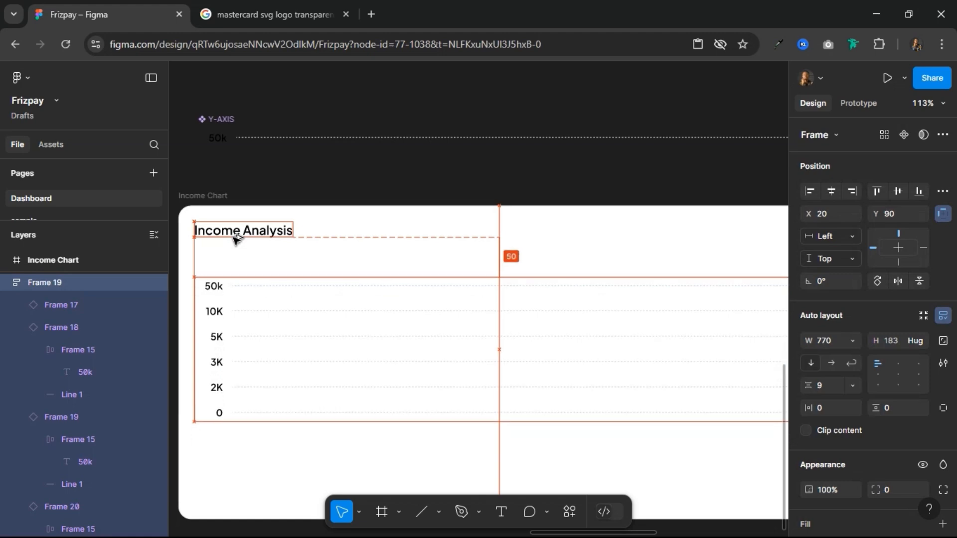
{"action": "key", "text": "Up"}
{"action": "key", "text": "Up"}
{"action": "key", "text": "Up"}
{"action": "key", "text": "Up"}
{"action": "key", "text": "Up"}
{"action": "key", "text": "Up"}
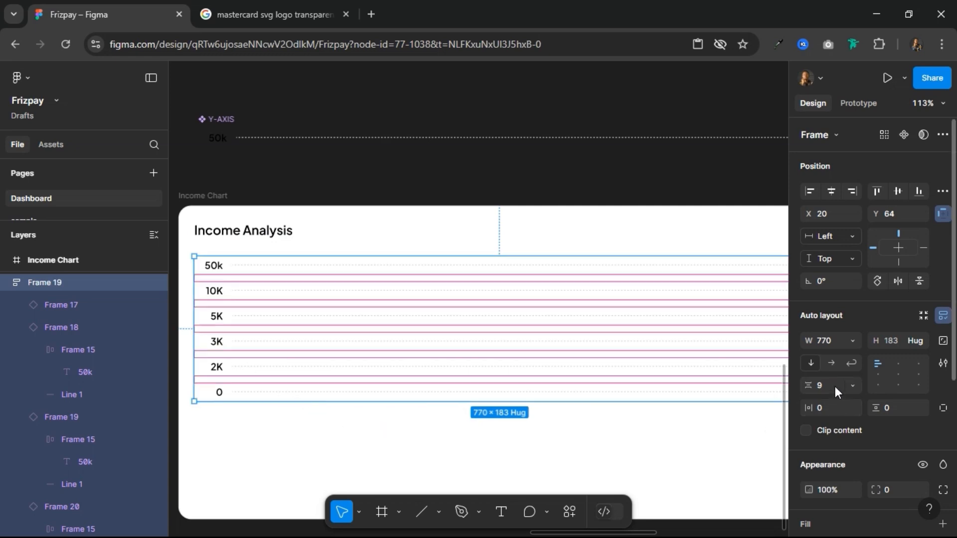
Step: Set the grid-line stack's vertical gap to 16 px and duplicate its bottom 0 row
{"action": "key", "text": "Return"}
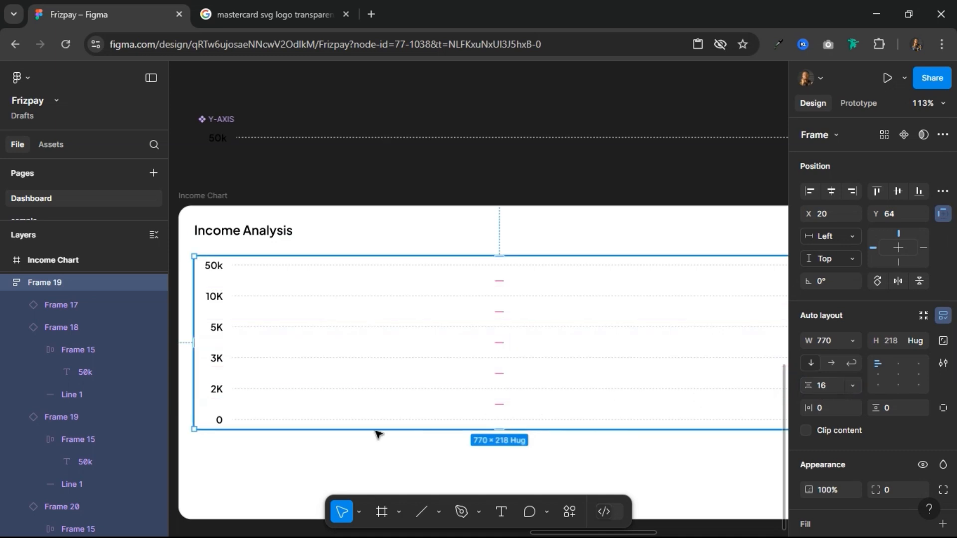
{"action": "left_click", "coordinate": [225, 421]}
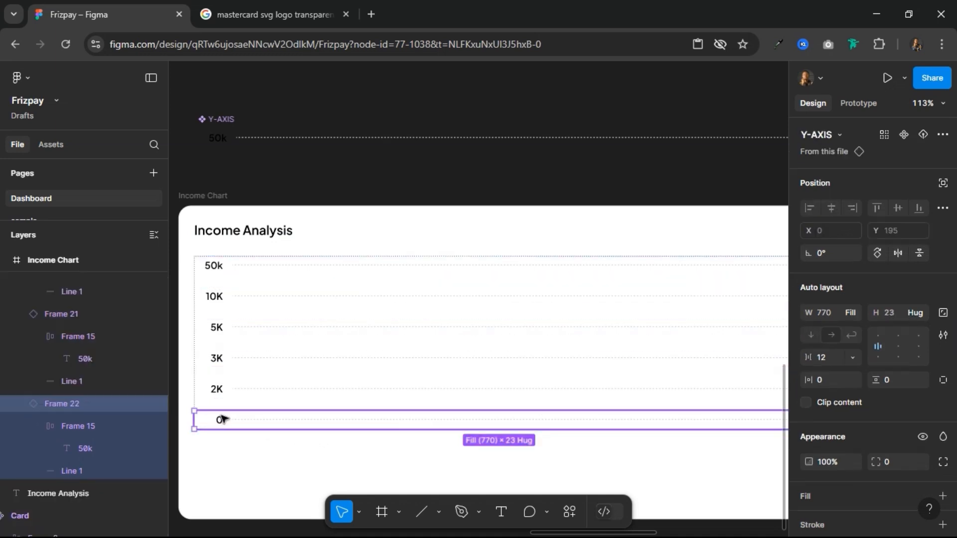
{"action": "key", "text": "ctrl+d"}
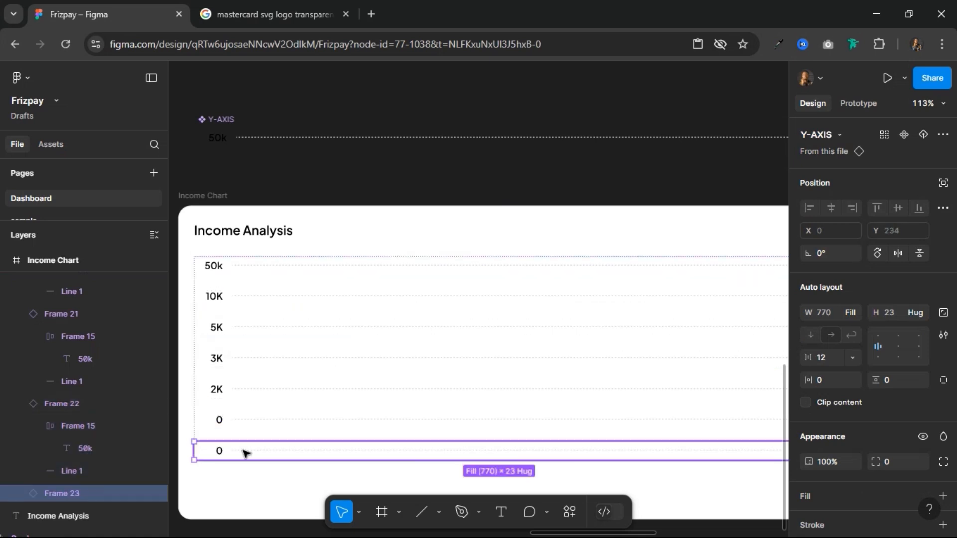
Step: Detach the duplicated bottom row from its component and replace its dashed line with a copy of its label cell
{"action": "right_click", "coordinate": [243, 451]}
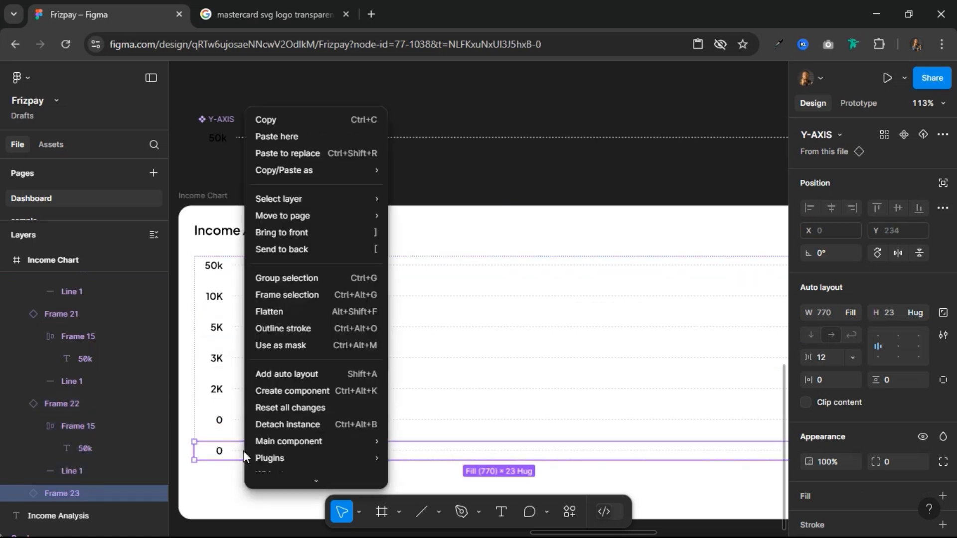
{"action": "left_click", "coordinate": [277, 430]}
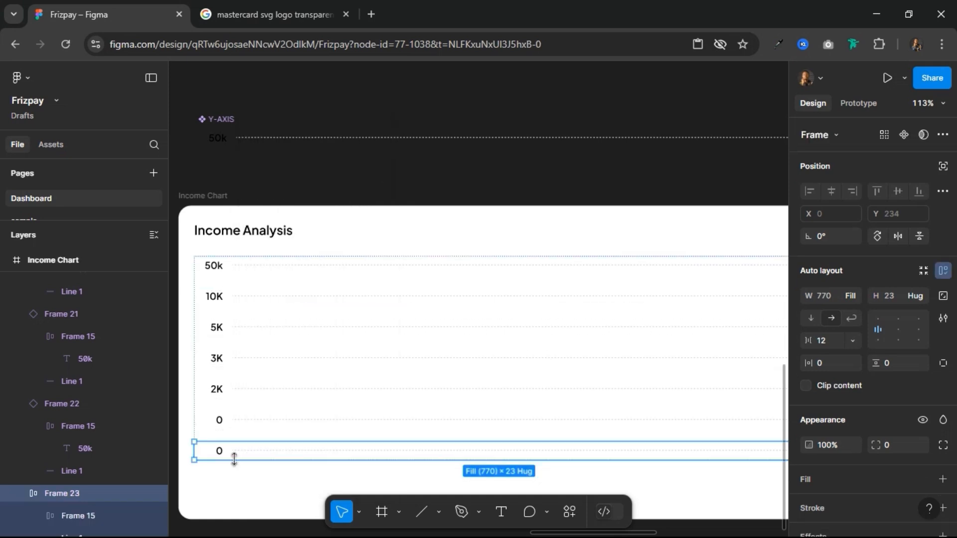
{"action": "double_click", "coordinate": [216, 451]}
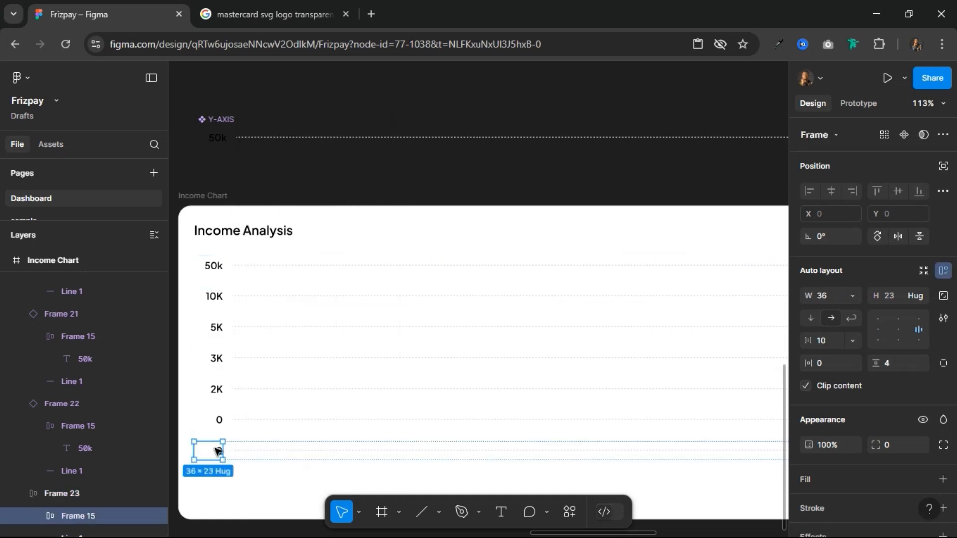
{"action": "key", "text": "ctrl+d"}
{"action": "left_click", "coordinate": [280, 451]}
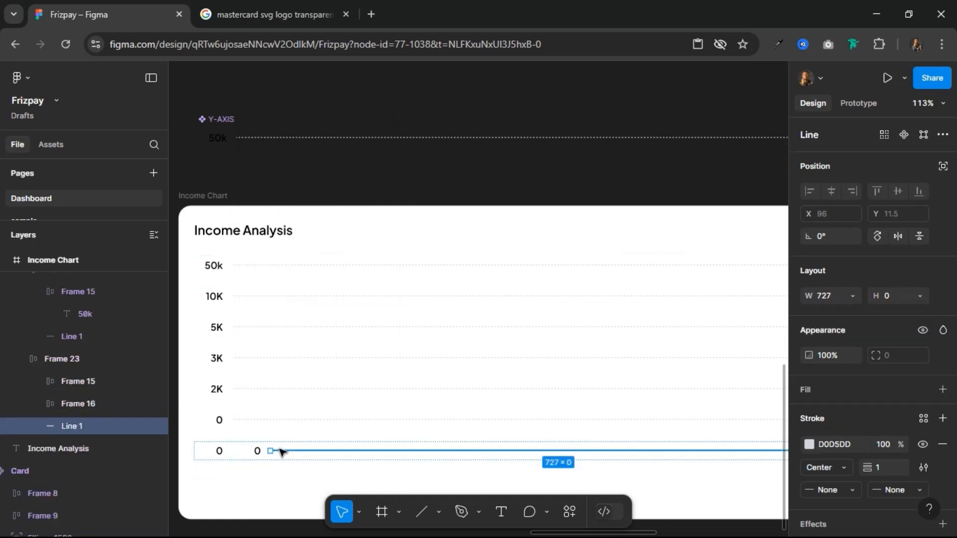
{"action": "key", "text": "Delete"}
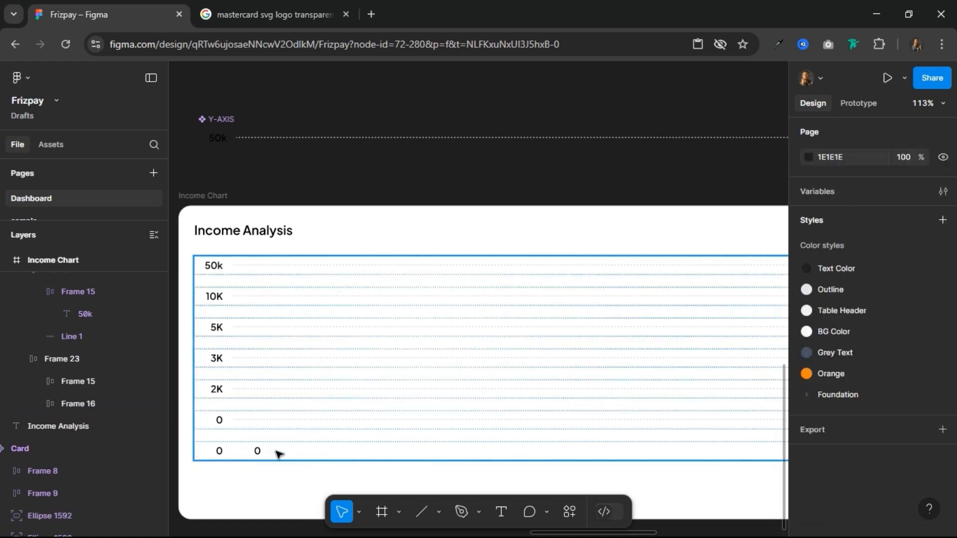
Step: Empty the first label of the detached bottom row and change the second label to Apr 4
{"action": "left_click", "coordinate": [220, 452]}
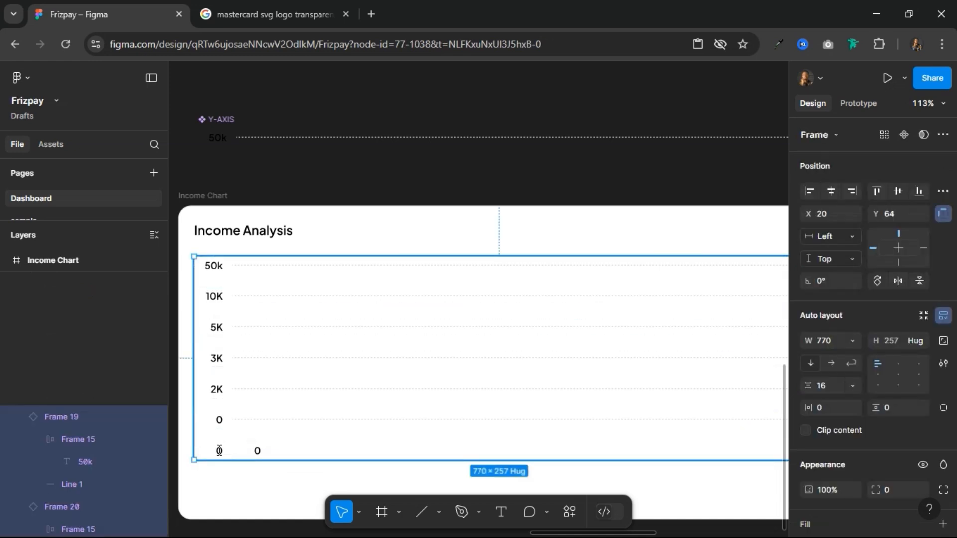
{"action": "left_click", "coordinate": [219, 451]}
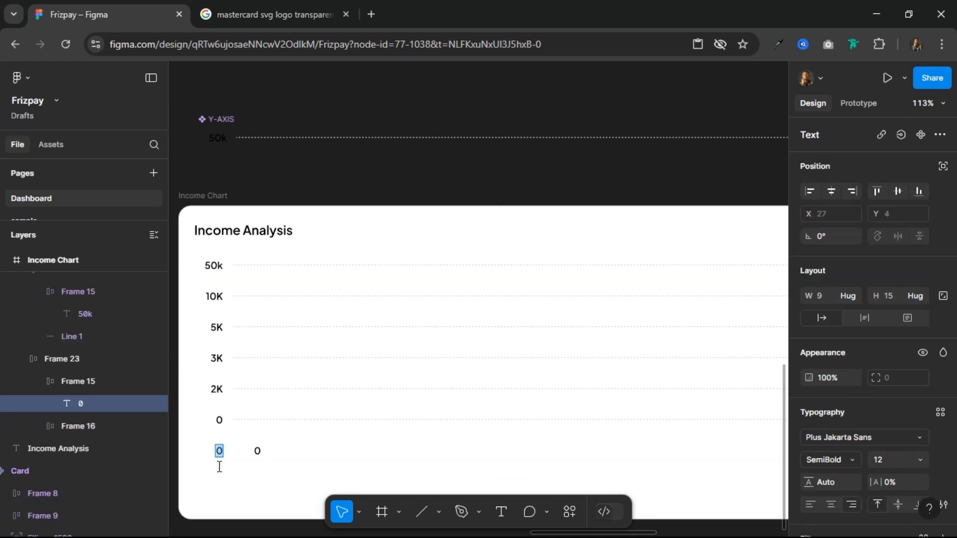
{"action": "key", "text": "BackSpace"}
{"action": "key", "text": "Escape"}
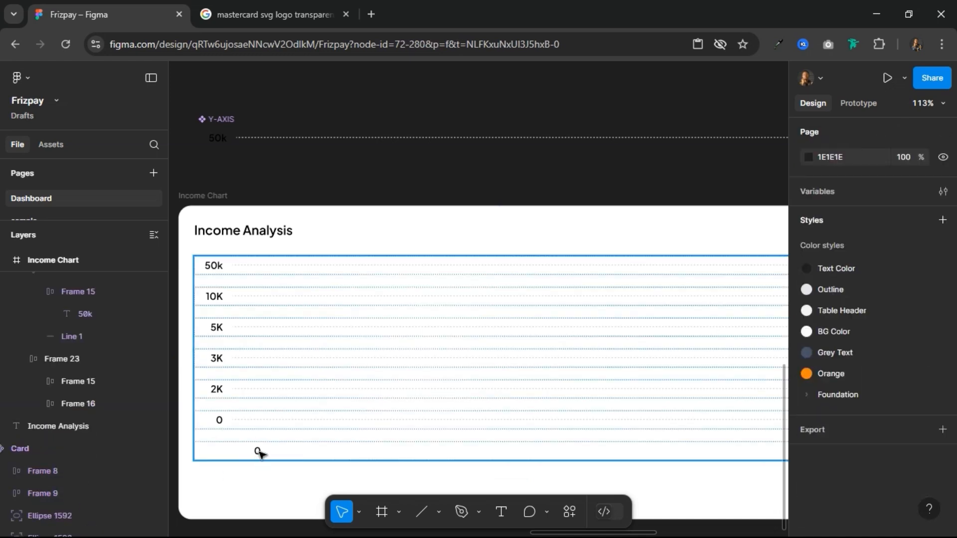
{"action": "left_click", "coordinate": [258, 451]}
{"action": "left_click", "coordinate": [258, 451]}
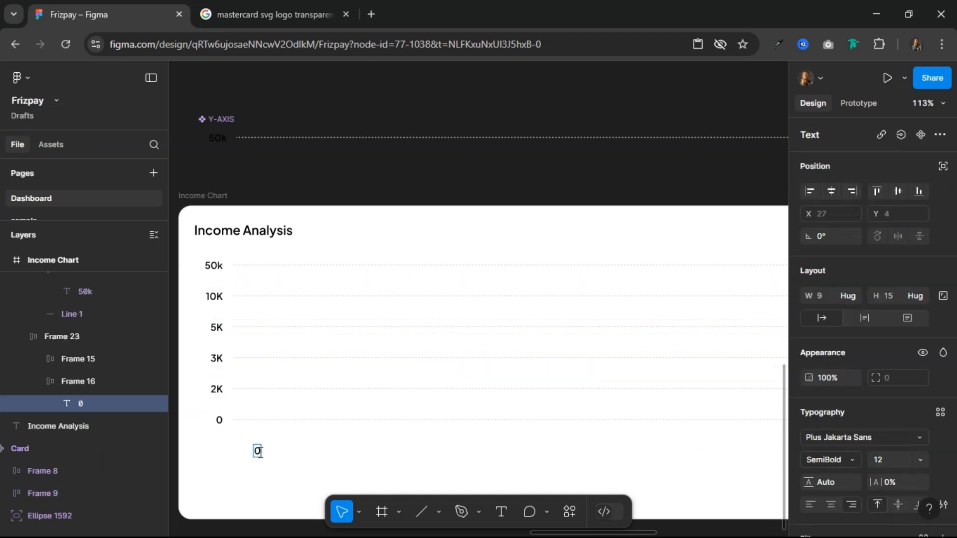
{"action": "type", "text": "Apr 4"}
{"action": "key", "text": "Escape"}
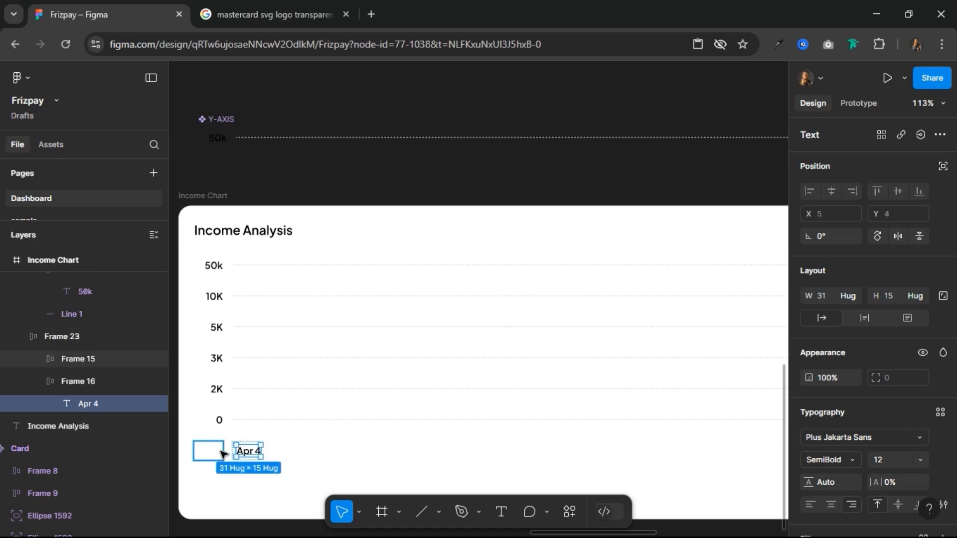
Step: Duplicate the Apr 4 label cell within the bottom row until it appears nine times
{"action": "left_click", "coordinate": [222, 453]}
{"action": "left_click", "coordinate": [254, 456]}
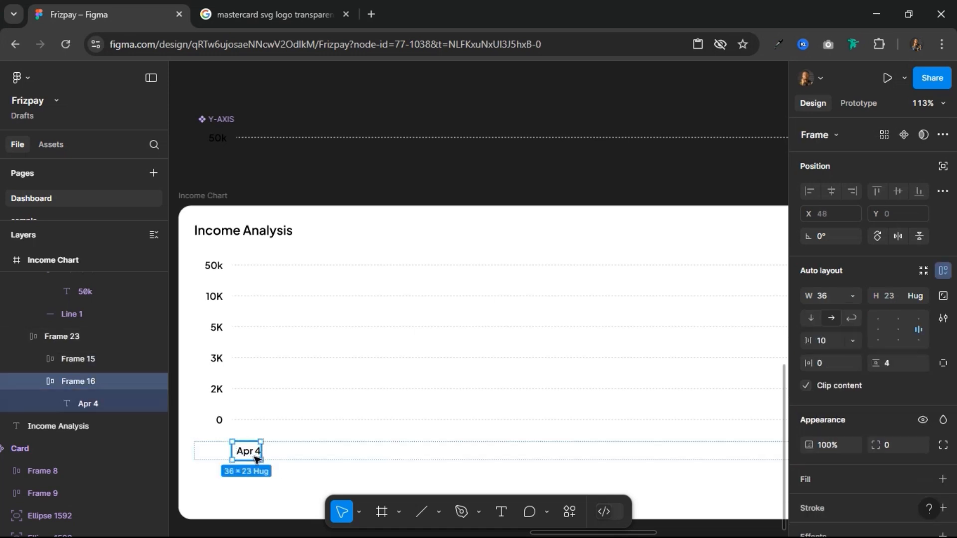
{"action": "key", "text": "ctrl+d"}
{"action": "key", "text": "ctrl+d"}
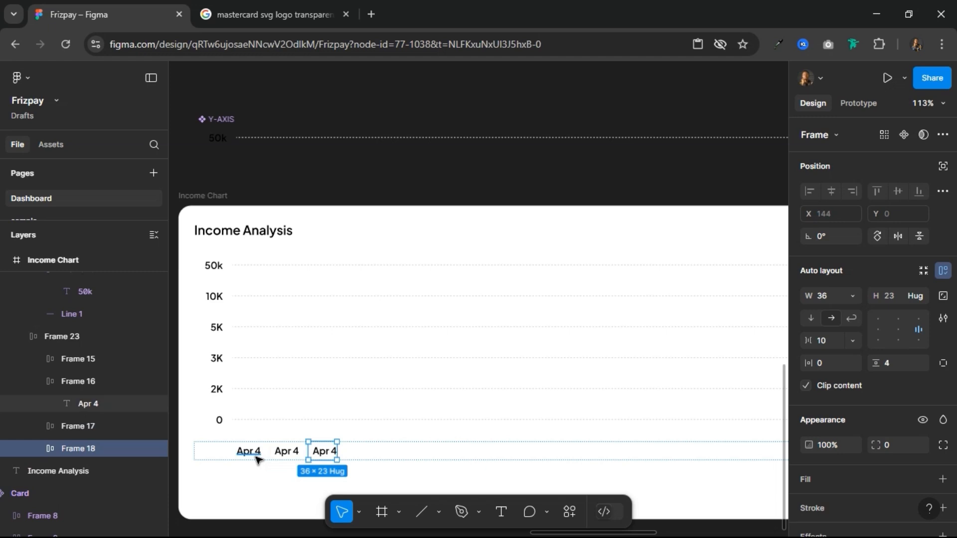
{"action": "key", "text": "ctrl+d"}
{"action": "key", "text": "ctrl+d"}
{"action": "key", "text": "ctrl+d"}
{"action": "key", "text": "ctrl+d"}
{"action": "key", "text": "ctrl+d"}
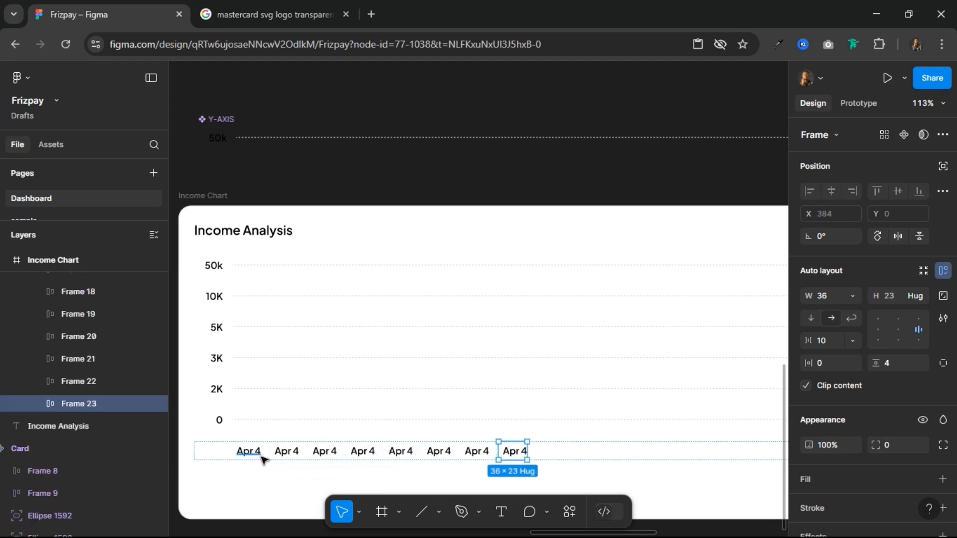
{"action": "key", "text": "ctrl+d"}
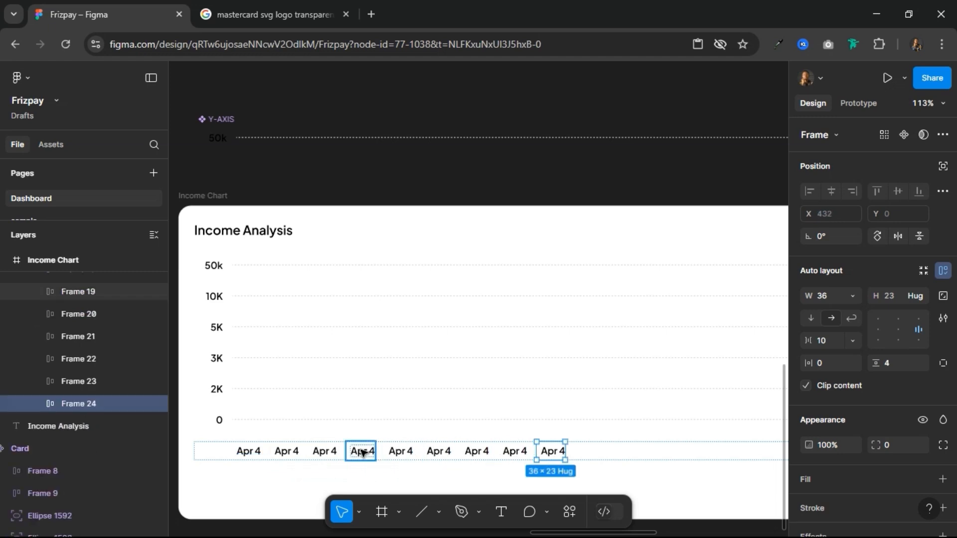
Step: Relabel the first five date cells of the bottom row as Jan, Feb, Mar, Apr and Mar
{"action": "left_click", "coordinate": [623, 454]}
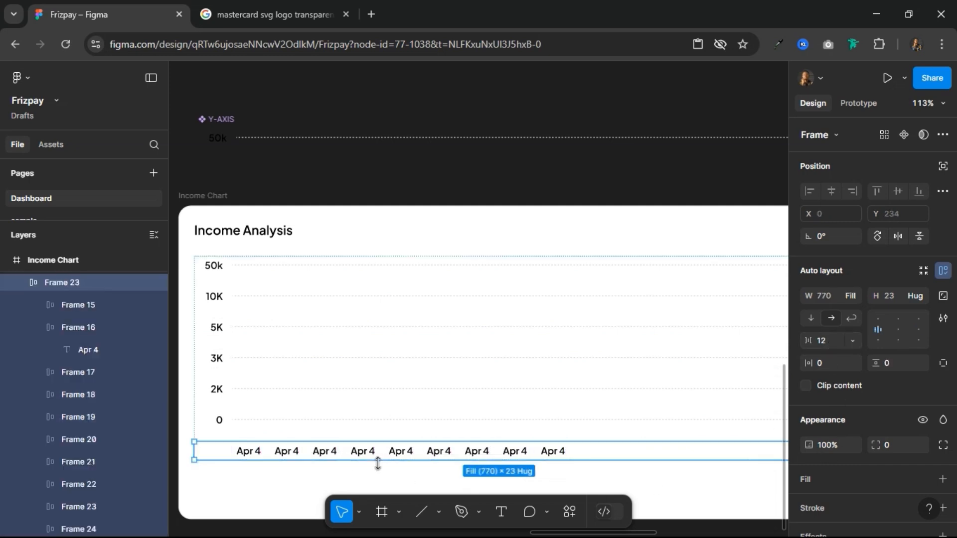
{"action": "scroll", "coordinate": [378, 464], "scroll_direction": "down", "scroll_amount": 2}
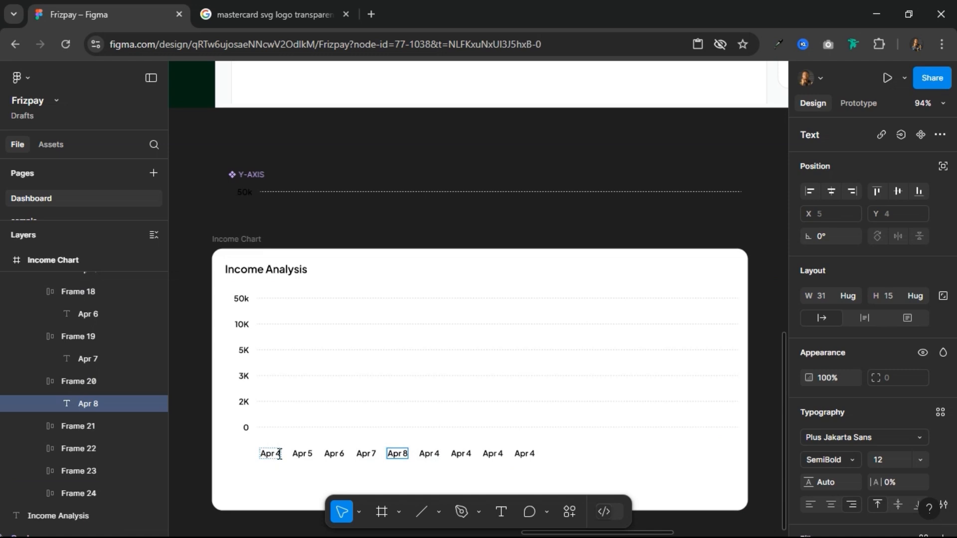
{"action": "left_click", "coordinate": [279, 454]}
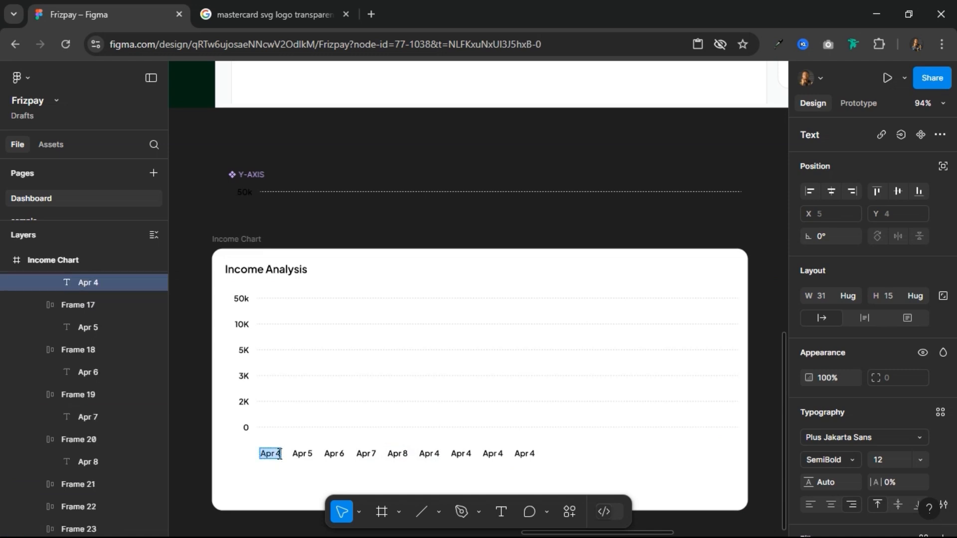
{"action": "type", "text": "Jan"}
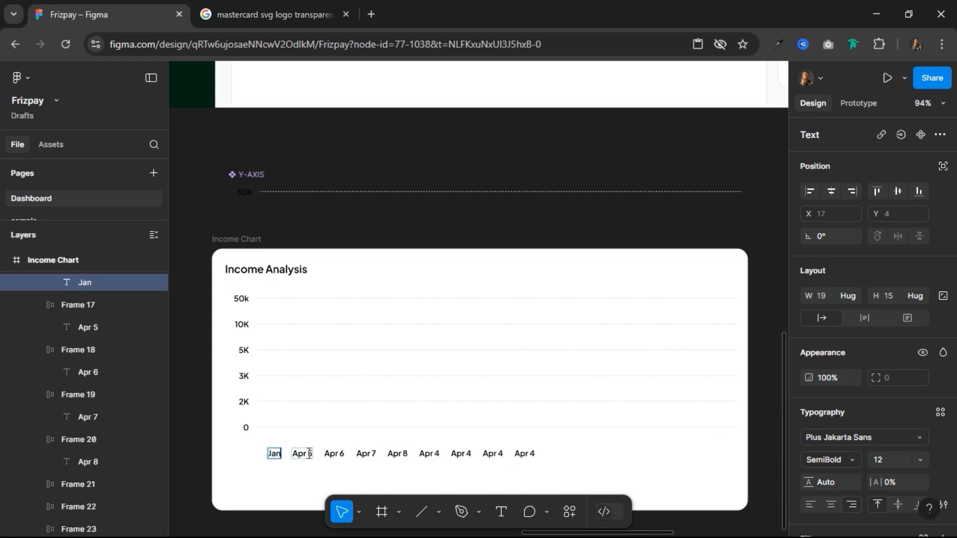
{"action": "left_click", "coordinate": [309, 453]}
{"action": "type", "text": "Feb"}
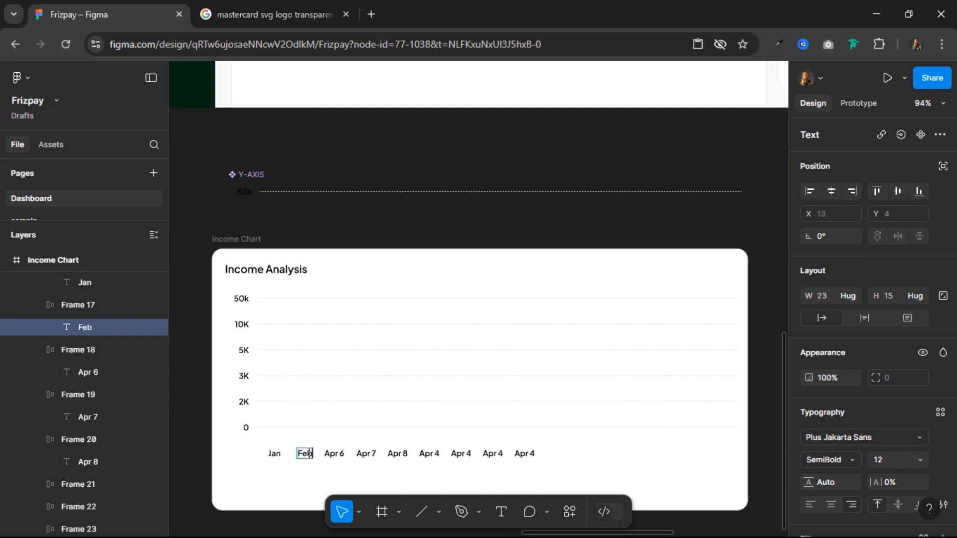
{"action": "key", "text": "ctrl+a"}
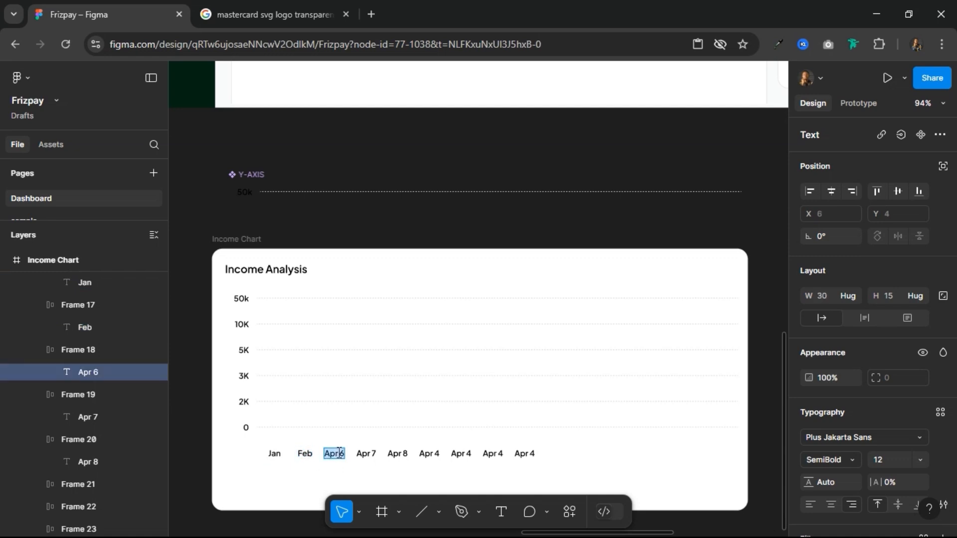
{"action": "type", "text": "Mar"}
{"action": "left_click", "coordinate": [371, 456]}
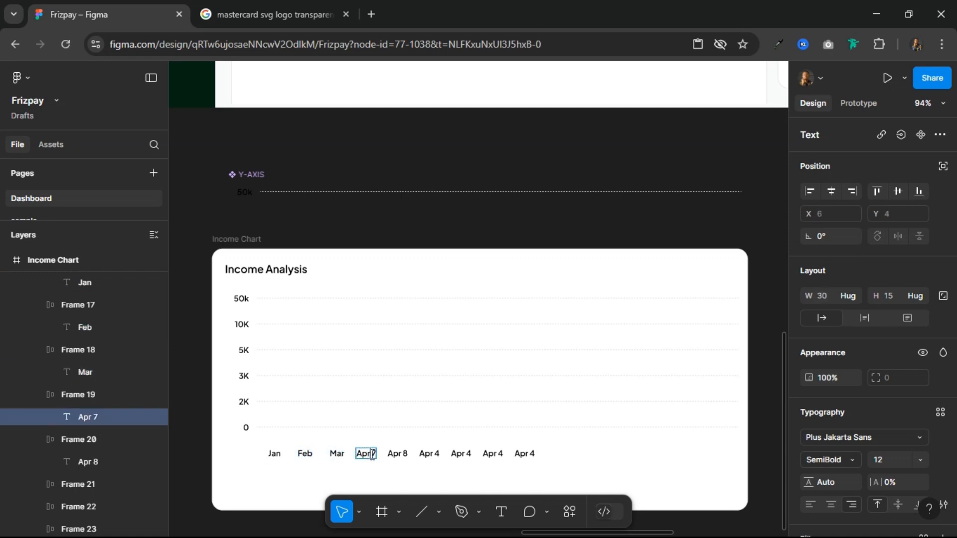
{"action": "type", "text": "Apr"}
{"action": "left_click", "coordinate": [404, 453]}
{"action": "double_click", "coordinate": [403, 451]}
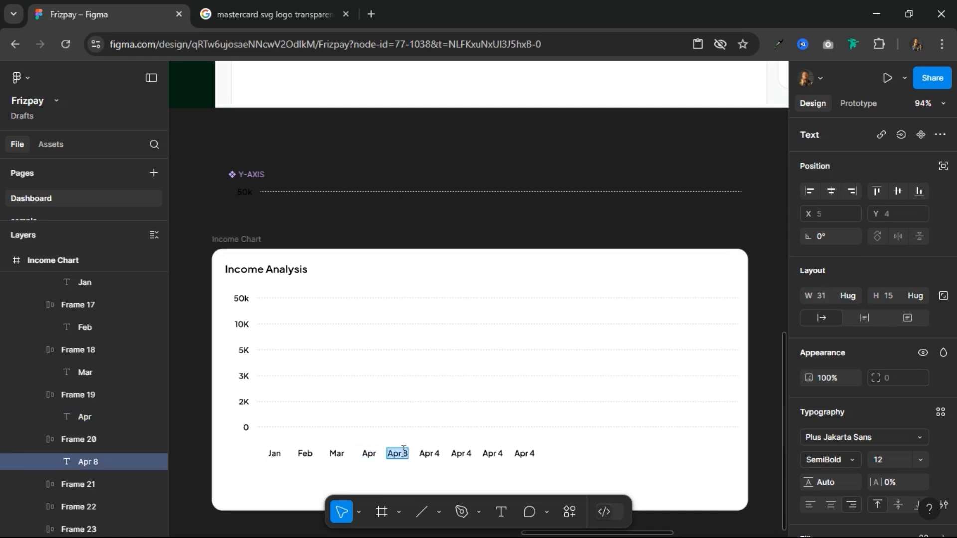
{"action": "type", "text": "mar"}
{"action": "type", "text": "Mar"}
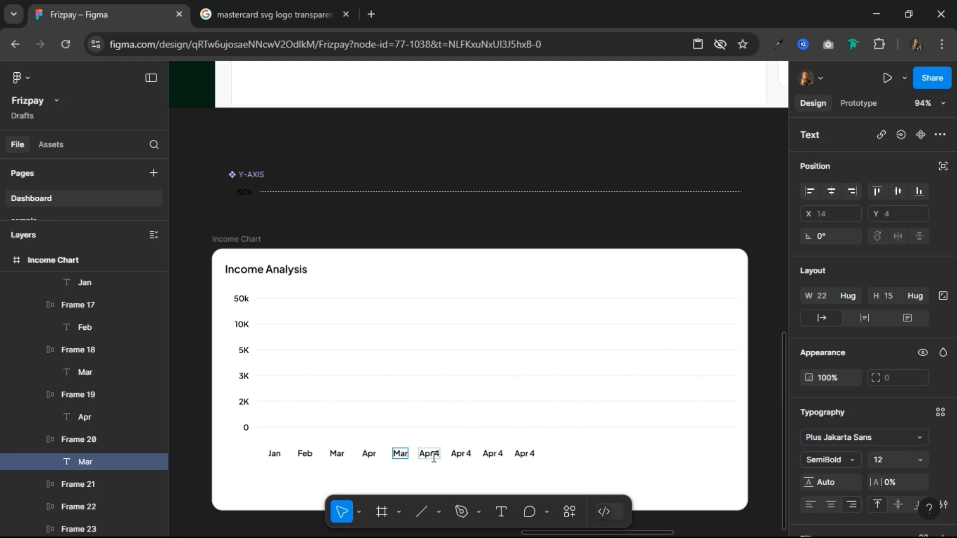
Step: Relabel the last four date cells of the bottom row as Jun, Jul, Aug and Sept
{"action": "double_click", "coordinate": [433, 455]}
{"action": "type", "text": "Jun"}
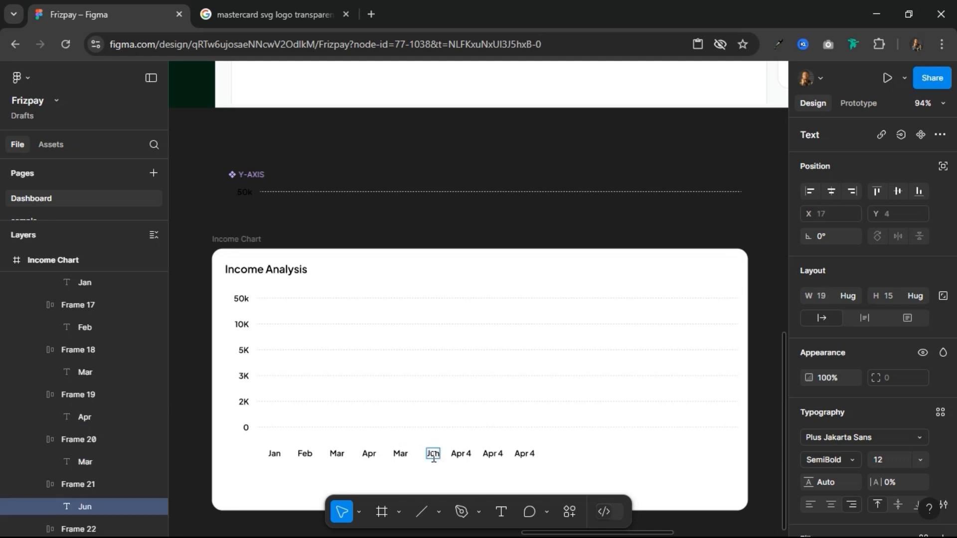
{"action": "double_click", "coordinate": [461, 451]}
{"action": "type", "text": "Jul"}
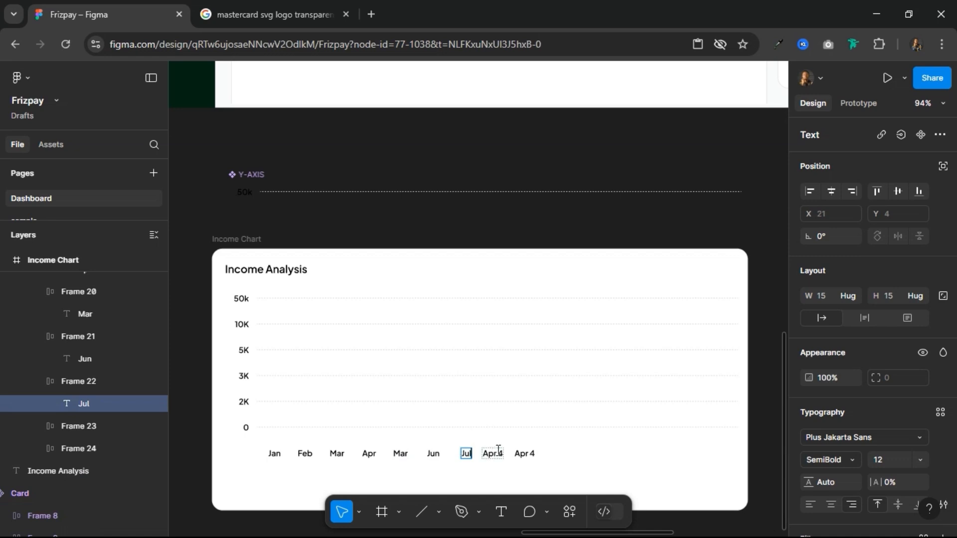
{"action": "double_click", "coordinate": [498, 452]}
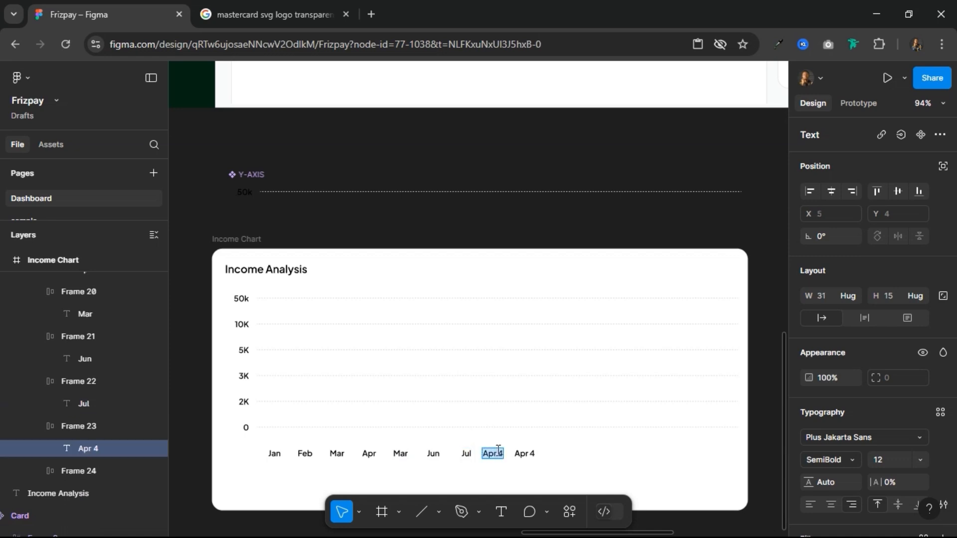
{"action": "type", "text": "August"}
{"action": "key", "text": "ctrl+a"}
{"action": "type", "text": "Aug"}
{"action": "double_click", "coordinate": [524, 452]}
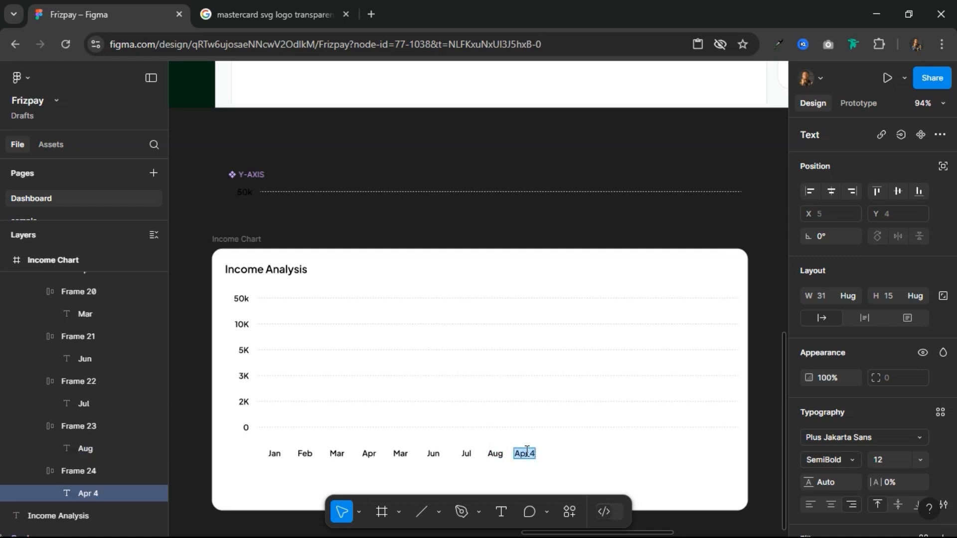
{"action": "type", "text": "Sept"}
{"action": "key", "text": "Escape"}
Step: Duplicate the Sept label cell three times to extend the month row
{"action": "left_click", "coordinate": [496, 454]}
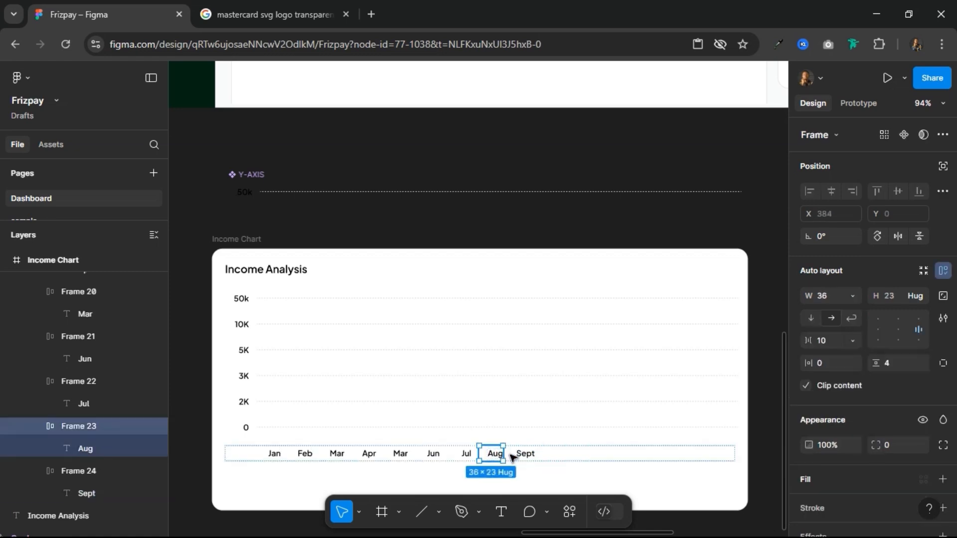
{"action": "left_click", "coordinate": [524, 455]}
{"action": "key", "text": "ctrl+d"}
{"action": "key", "text": "ctrl+d"}
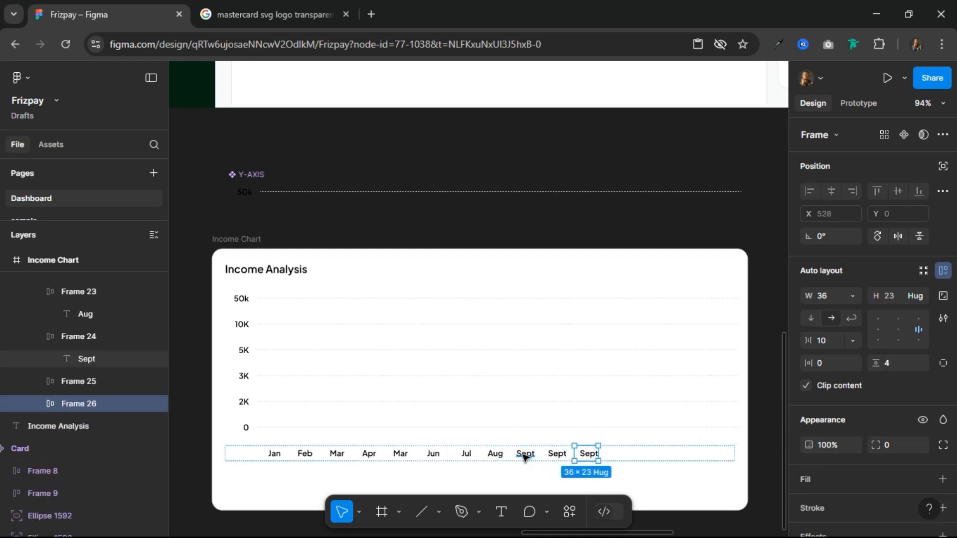
{"action": "key", "text": "ctrl+d"}
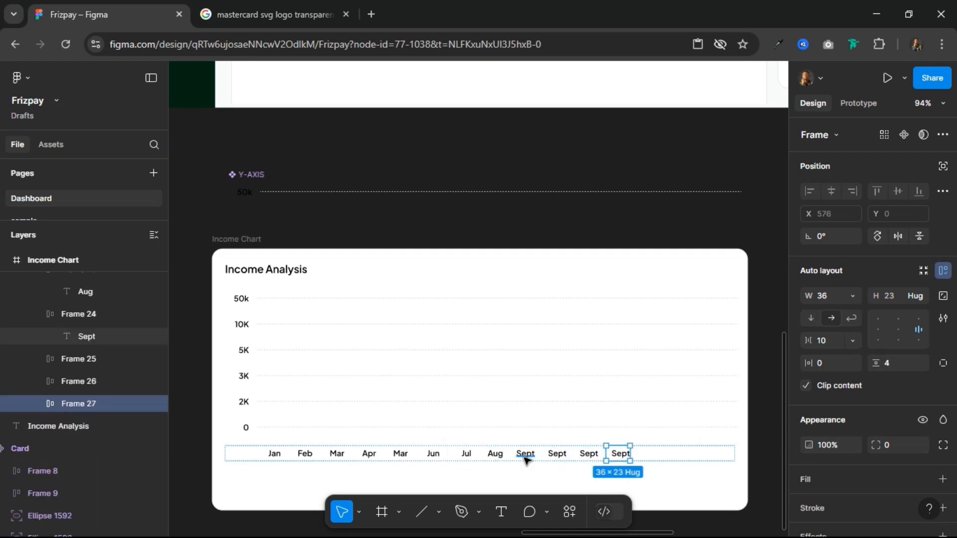
Step: Relabel the three duplicated Sept cells at the end of the month row as Oct, Nov and Dec
{"action": "left_click", "coordinate": [553, 456]}
{"action": "double_click", "coordinate": [553, 456]}
{"action": "double_click", "coordinate": [553, 456]}
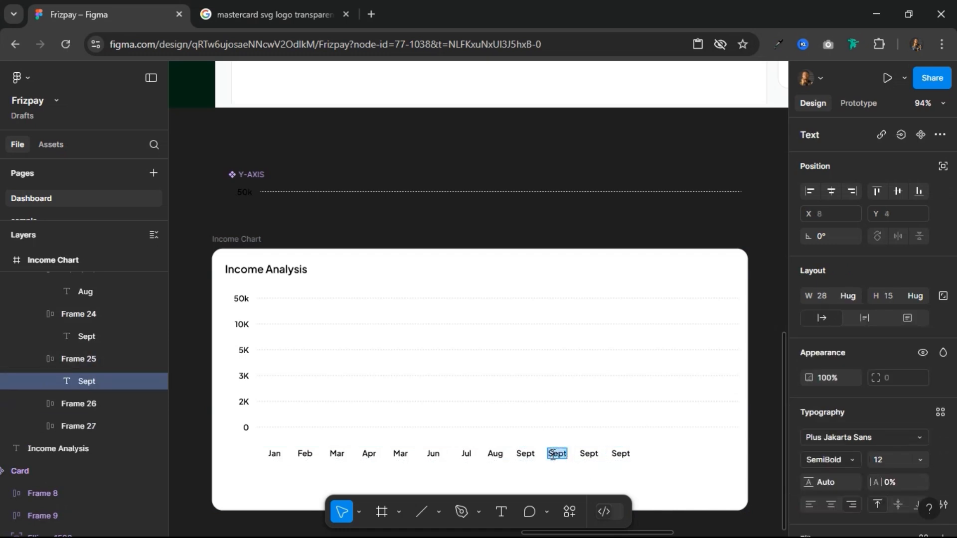
{"action": "type", "text": "Oct"}
{"action": "double_click", "coordinate": [591, 453]}
{"action": "double_click", "coordinate": [590, 453]}
{"action": "type", "text": "Nov"}
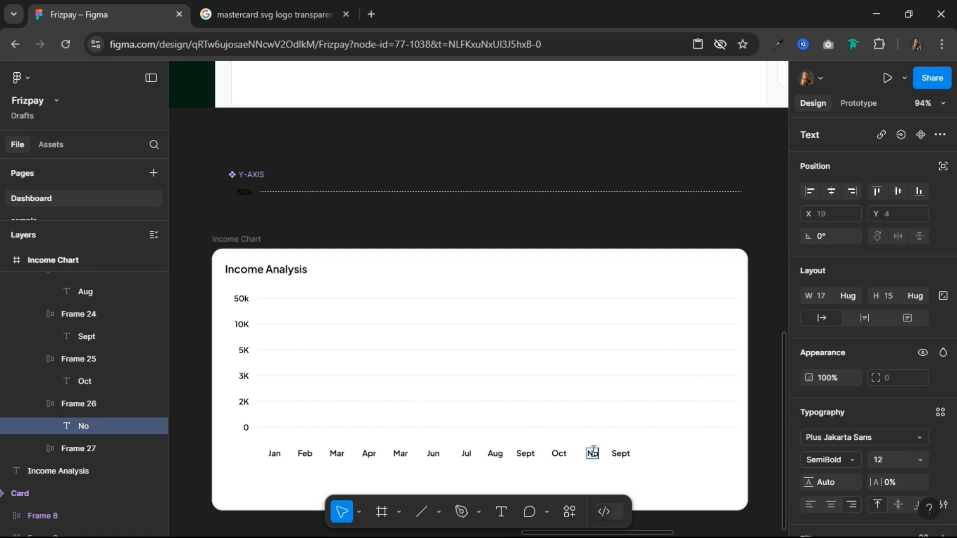
{"action": "double_click", "coordinate": [622, 454]}
{"action": "type", "text": "Dev"}
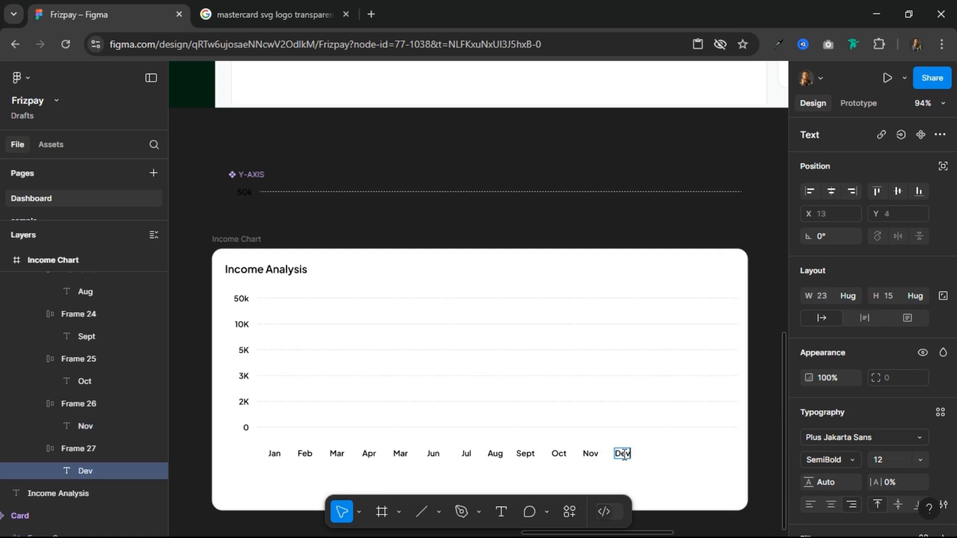
{"action": "key", "text": "BackSpace"}
{"action": "type", "text": "c"}
{"action": "key", "text": "Escape"}
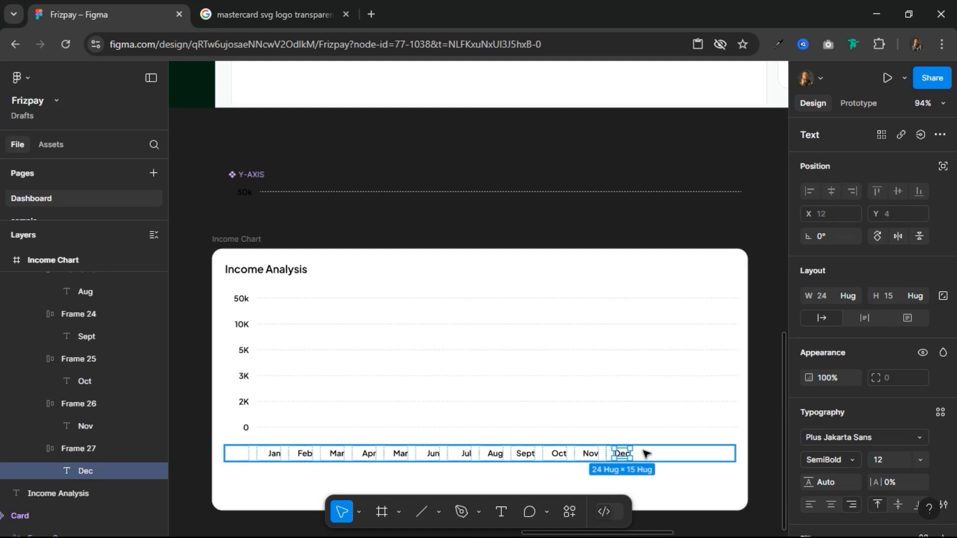
Step: Group the twelve month cells from Jan to Dec into their own auto layout frame inside the bottom row
{"action": "left_click", "coordinate": [568, 453]}
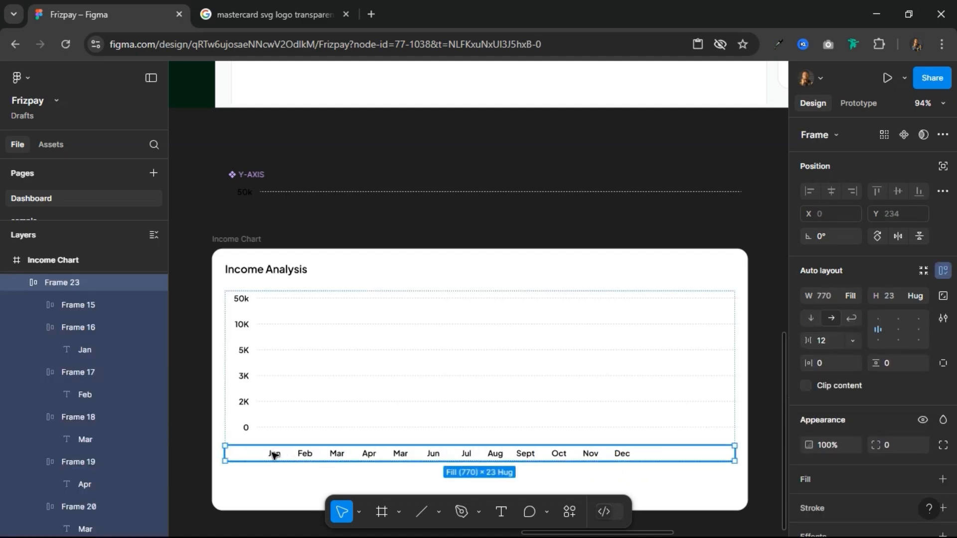
{"action": "left_click", "coordinate": [274, 454]}
{"action": "left_click", "coordinate": [305, 454], "text": "shift"}
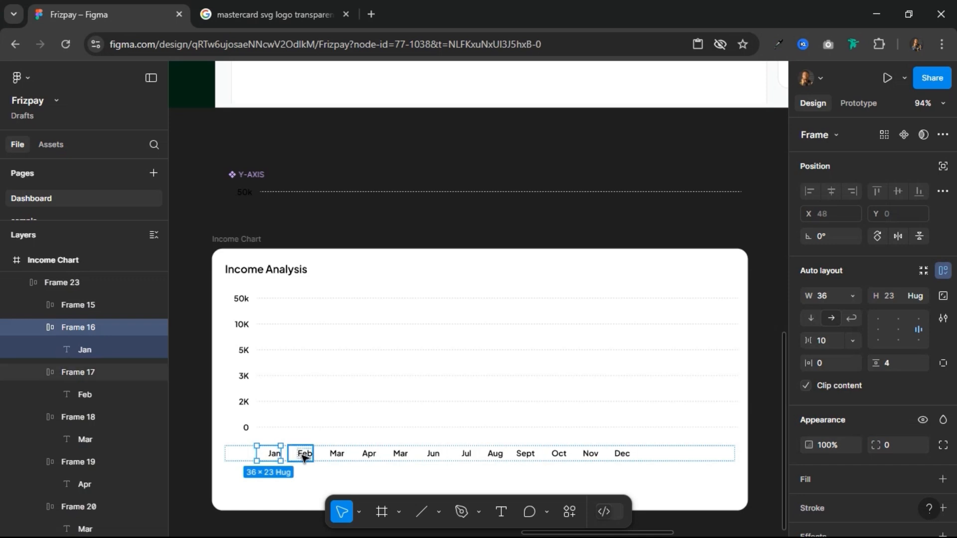
{"action": "left_click", "coordinate": [337, 454], "text": "shift"}
{"action": "left_click", "coordinate": [369, 454], "text": "shift"}
{"action": "left_click", "coordinate": [400, 454], "text": "shift"}
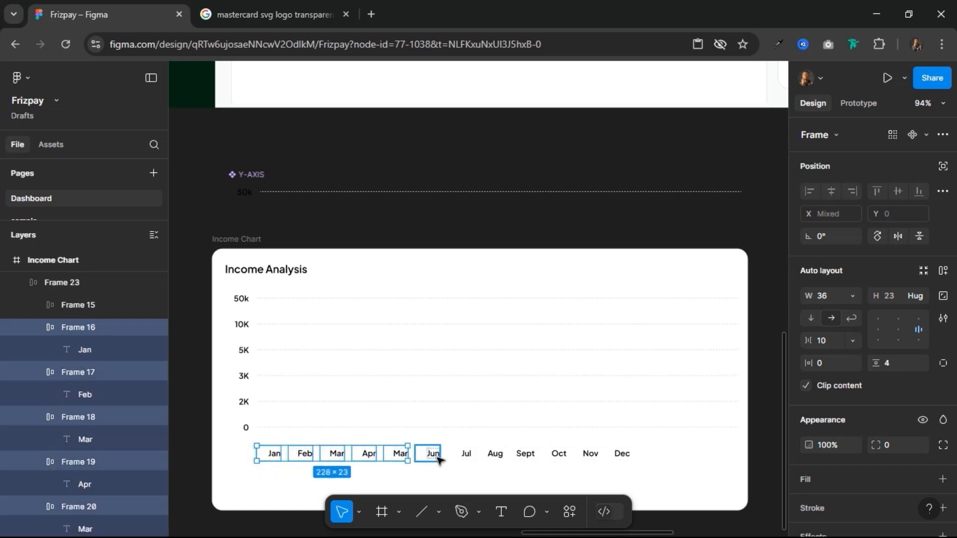
{"action": "left_click", "coordinate": [434, 454], "text": "shift"}
{"action": "left_click", "coordinate": [467, 456], "text": "shift"}
{"action": "left_click", "coordinate": [495, 455], "text": "shift"}
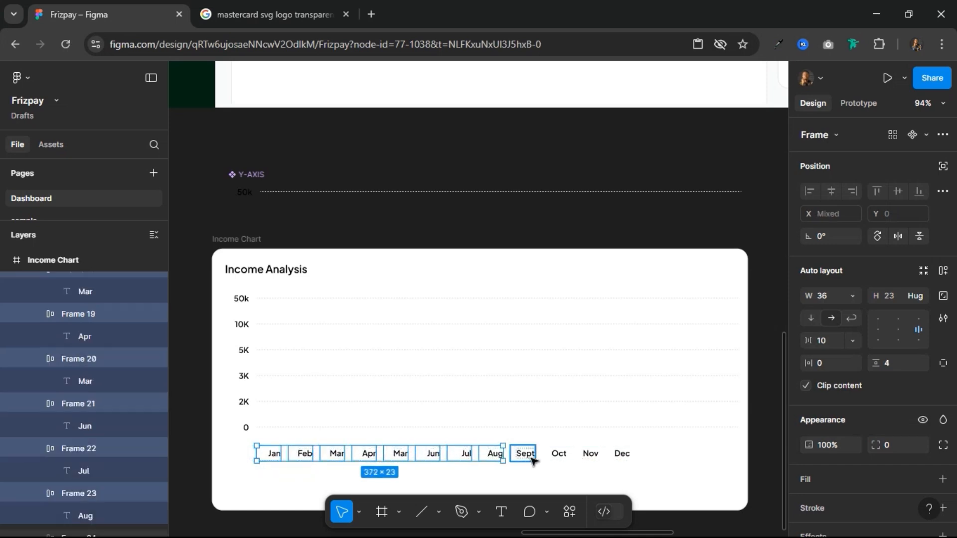
{"action": "left_click", "coordinate": [559, 454], "text": "shift"}
{"action": "left_click", "coordinate": [590, 454], "text": "shift"}
{"action": "left_click", "coordinate": [621, 453], "text": "shift"}
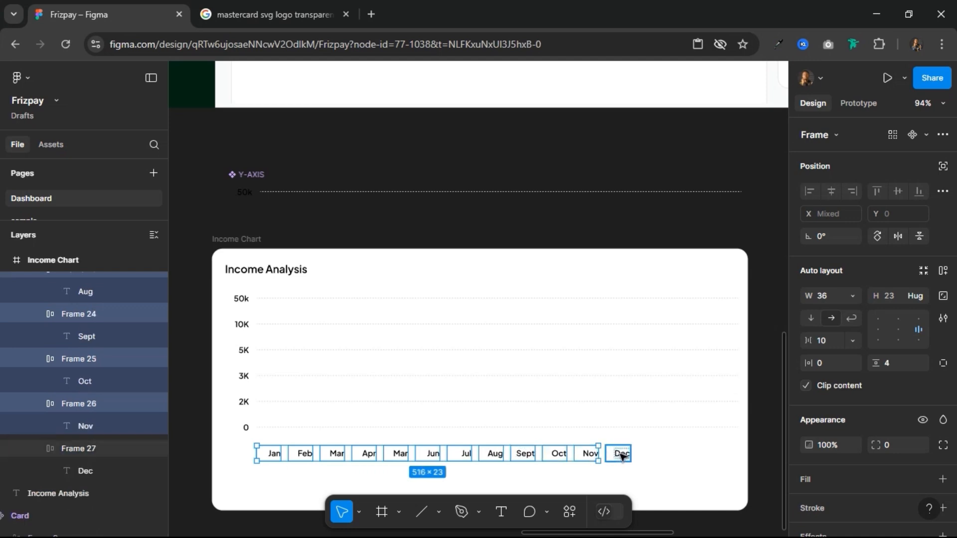
{"action": "left_click", "coordinate": [943, 272]}
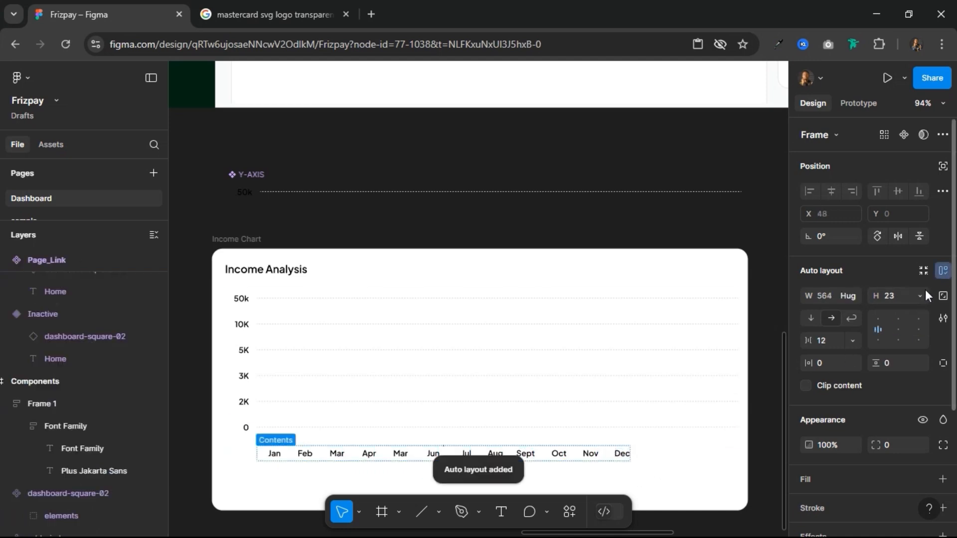
Step: Make the months frame fill the row's remaining width and set the spacing between its cells to Auto
{"action": "left_click", "coordinate": [856, 294]}
{"action": "left_click", "coordinate": [858, 311]}
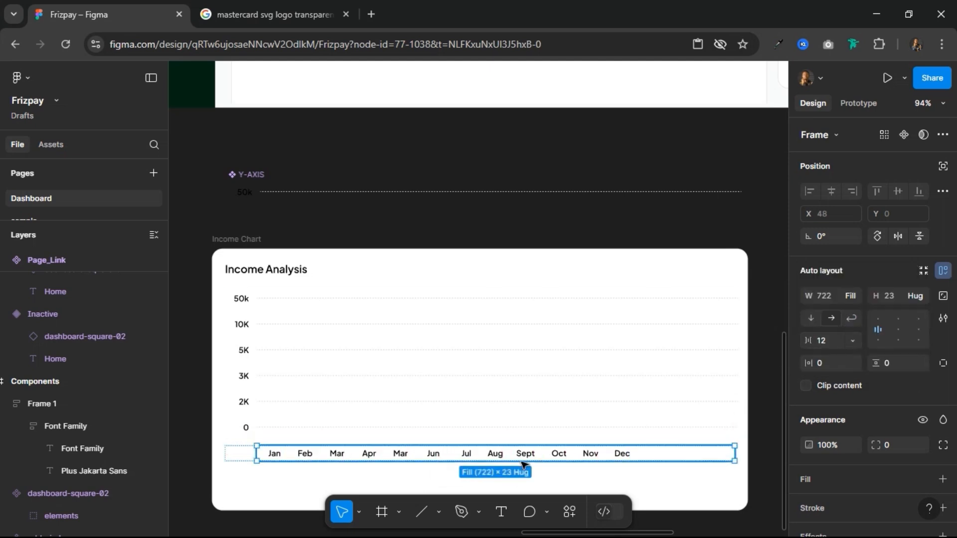
{"action": "left_click", "coordinate": [623, 459]}
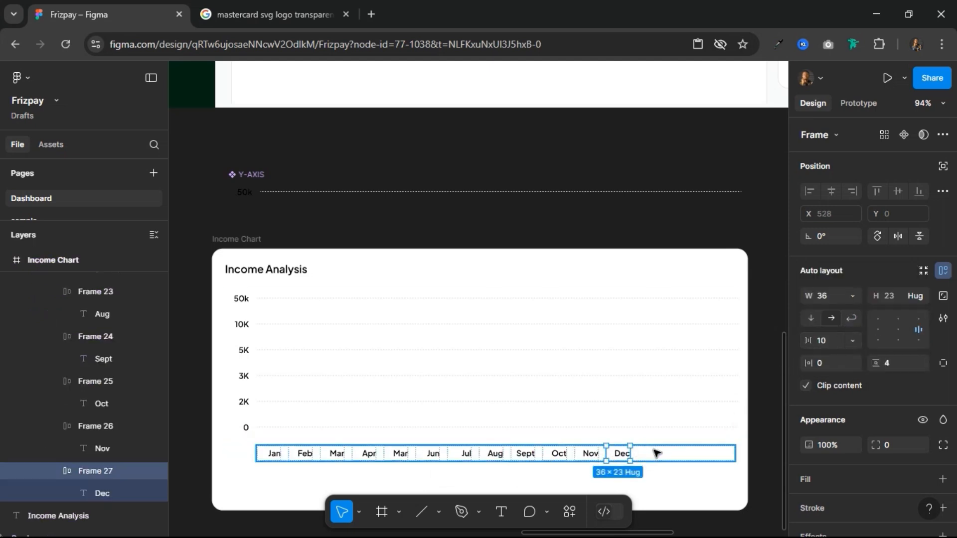
{"action": "left_click", "coordinate": [657, 453]}
{"action": "left_click", "coordinate": [834, 343]}
{"action": "type", "text": "a"}
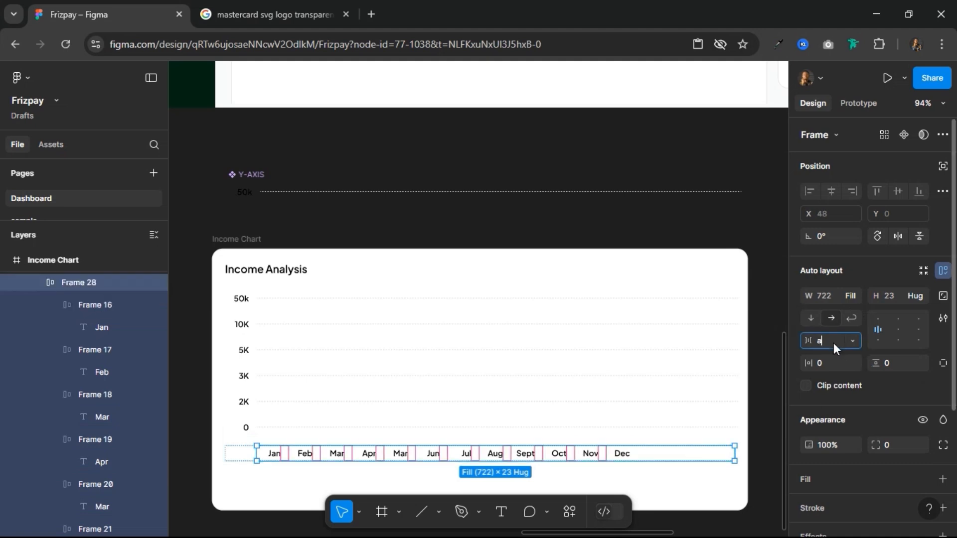
{"action": "type", "text": "uto"}
{"action": "key", "text": "Return"}
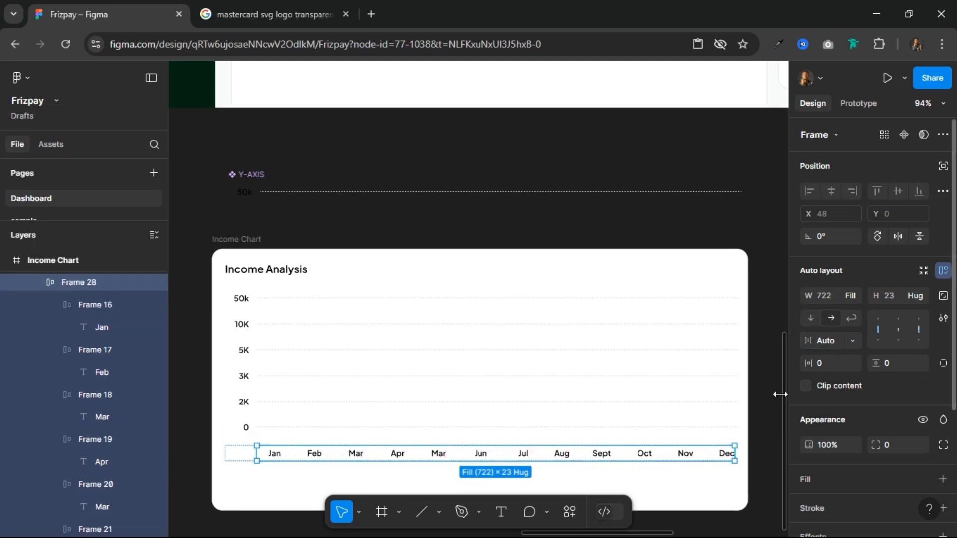
{"action": "left_click", "coordinate": [763, 360]}
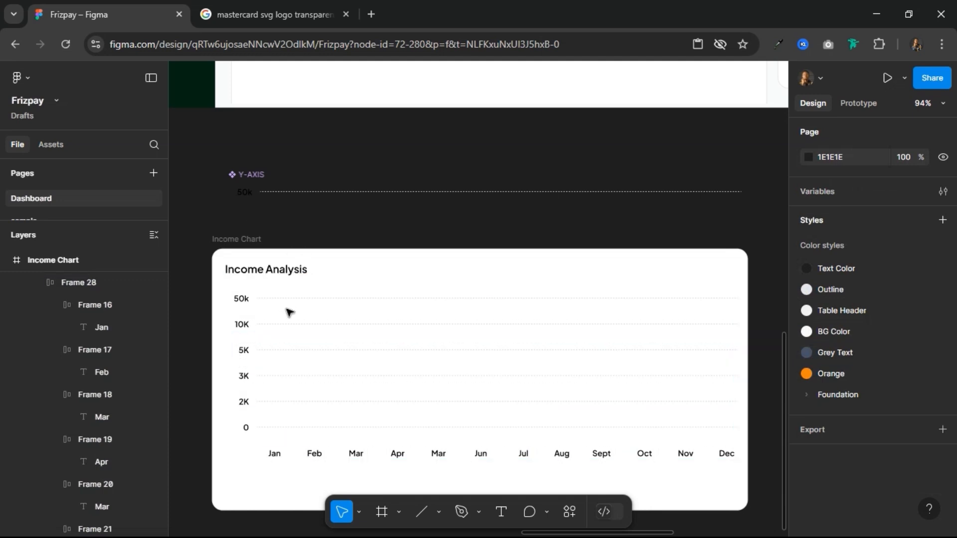
Step: Measure the gap between the Income Analysis title and the chart grid frame
{"action": "left_click", "coordinate": [273, 278]}
{"action": "key", "text": "alt"}
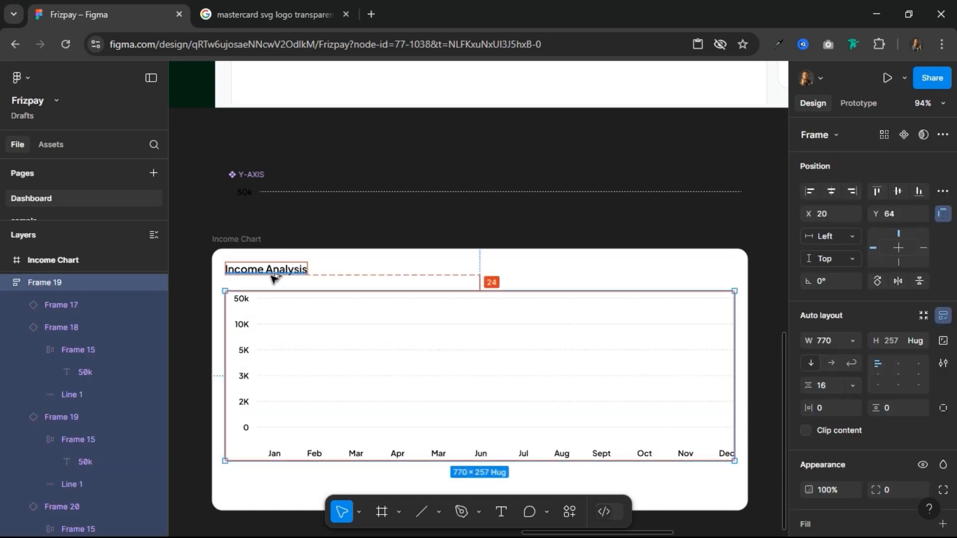
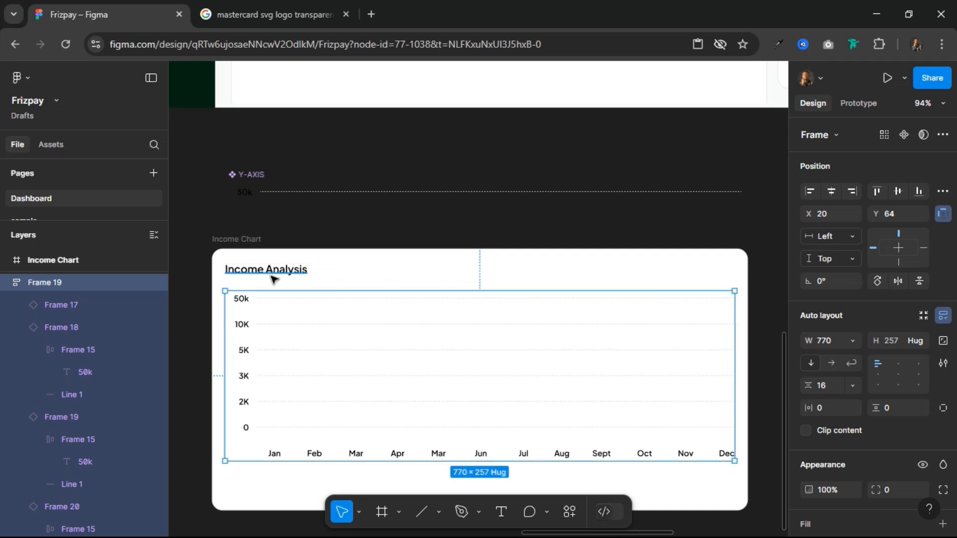
Step: Draw an open zigzag path with the Pen tool below the Income Chart card, rising through two peaks, about 672 × 304
{"action": "scroll", "coordinate": [273, 278], "scroll_direction": "down", "scroll_amount": 3}
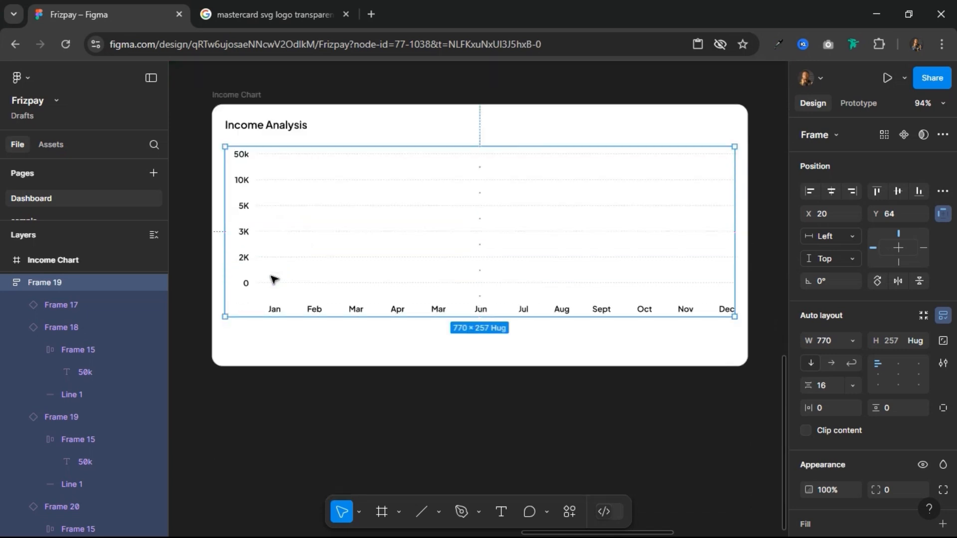
{"action": "scroll", "coordinate": [342, 465], "scroll_direction": "down", "scroll_amount": 3}
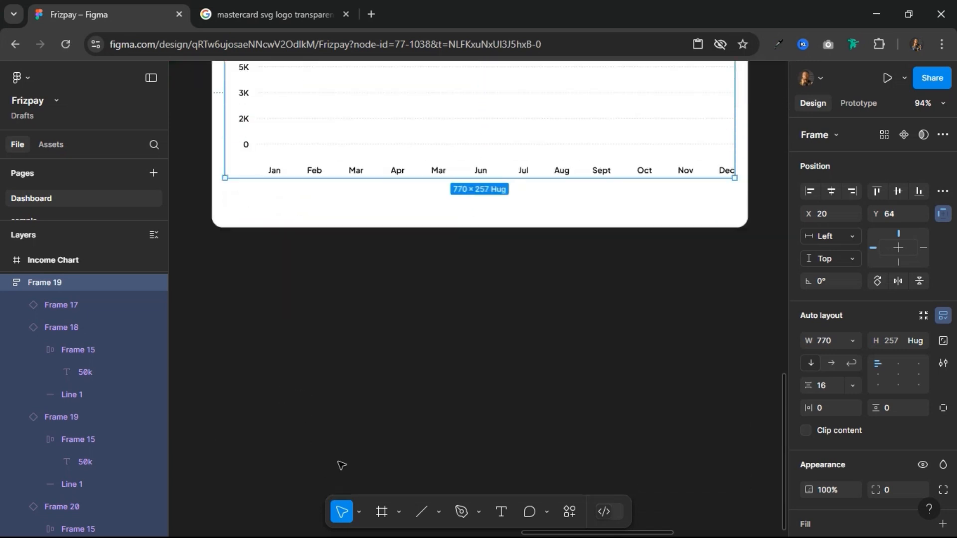
{"action": "left_click", "coordinate": [459, 514]}
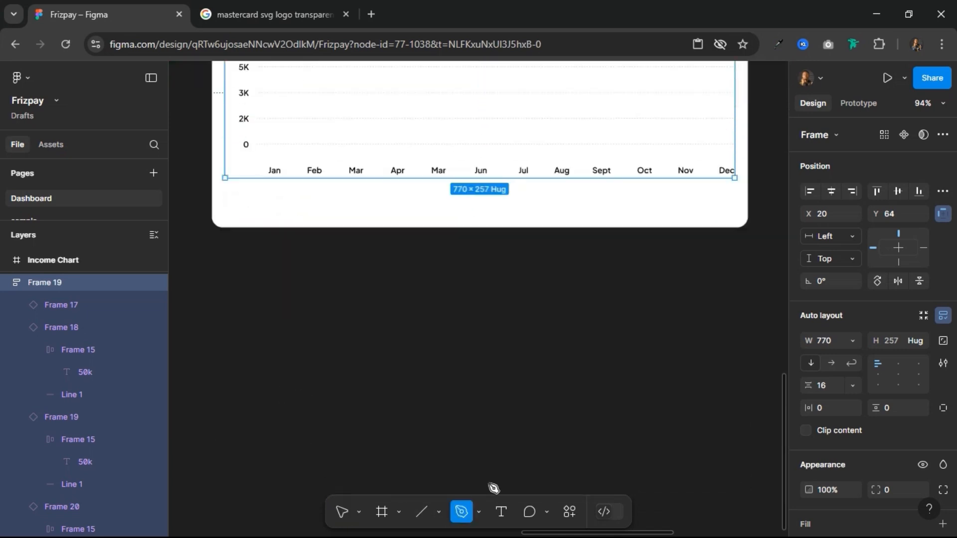
{"action": "left_click", "coordinate": [281, 472]}
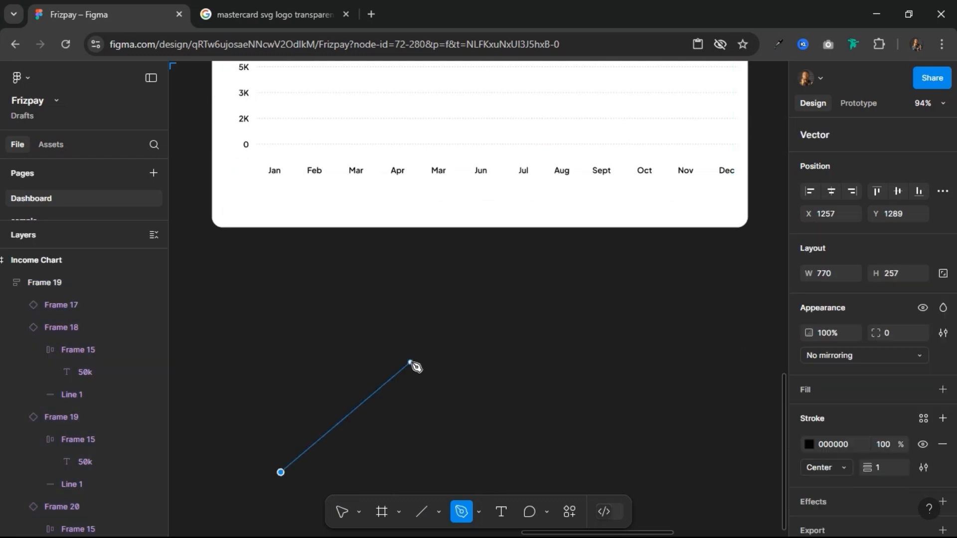
{"action": "left_click", "coordinate": [411, 362]}
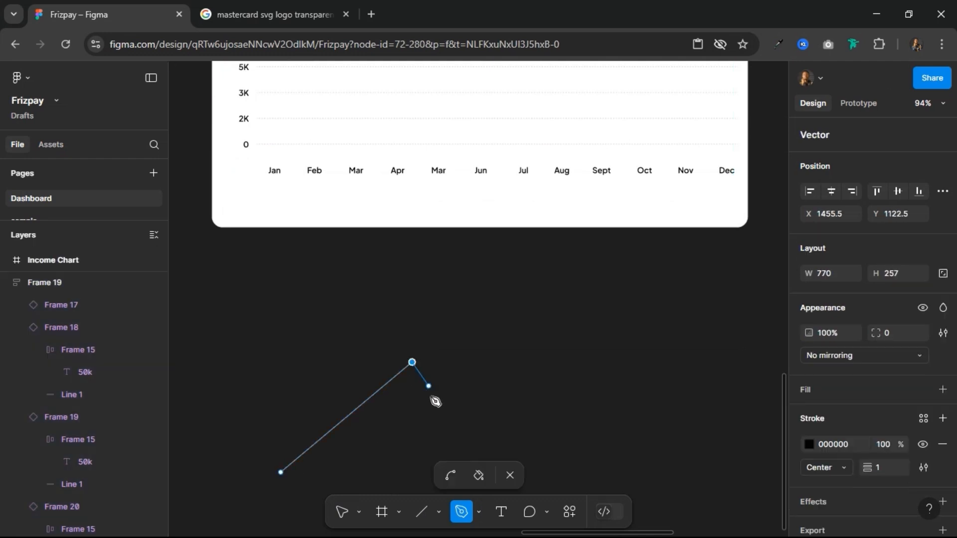
{"action": "left_click", "coordinate": [451, 417]}
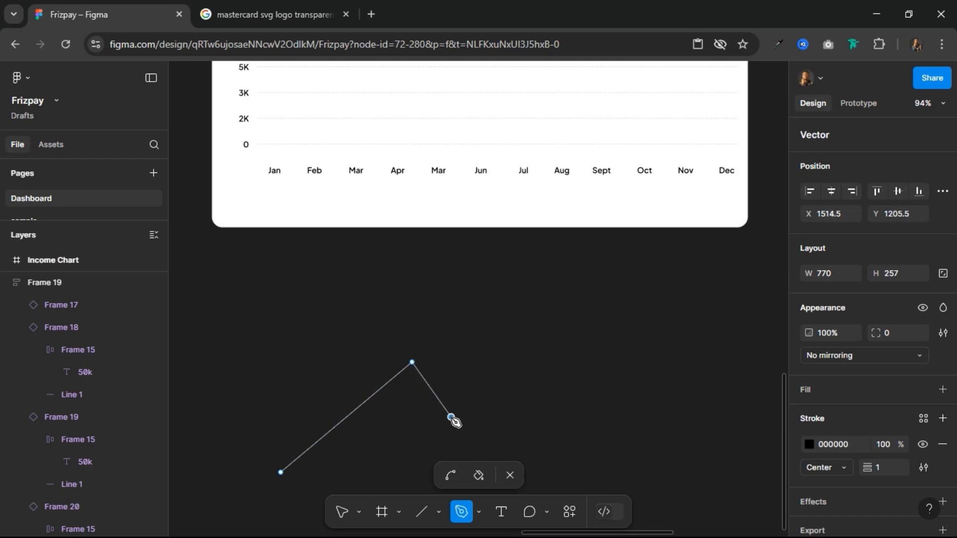
{"action": "left_click", "coordinate": [587, 301]}
{"action": "left_click", "coordinate": [640, 355]}
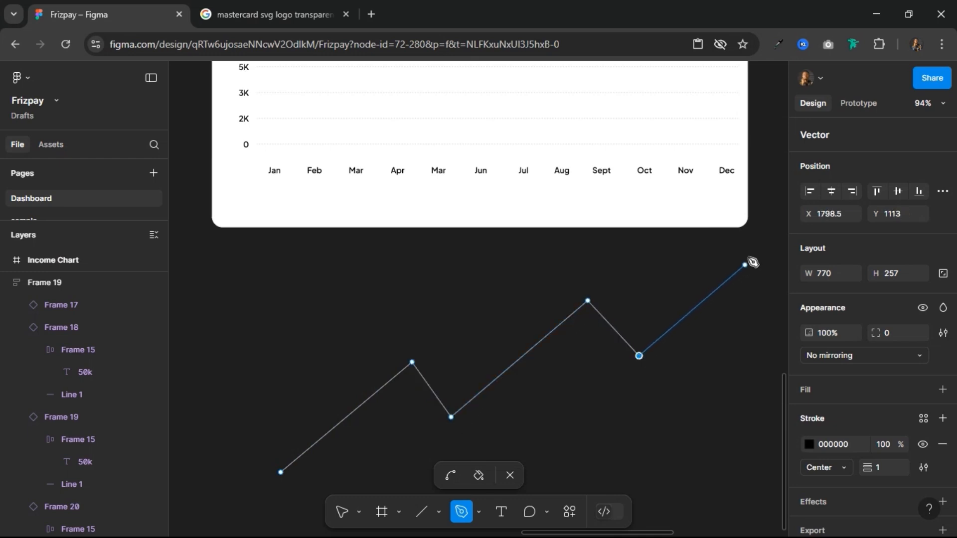
{"action": "left_click", "coordinate": [725, 271]}
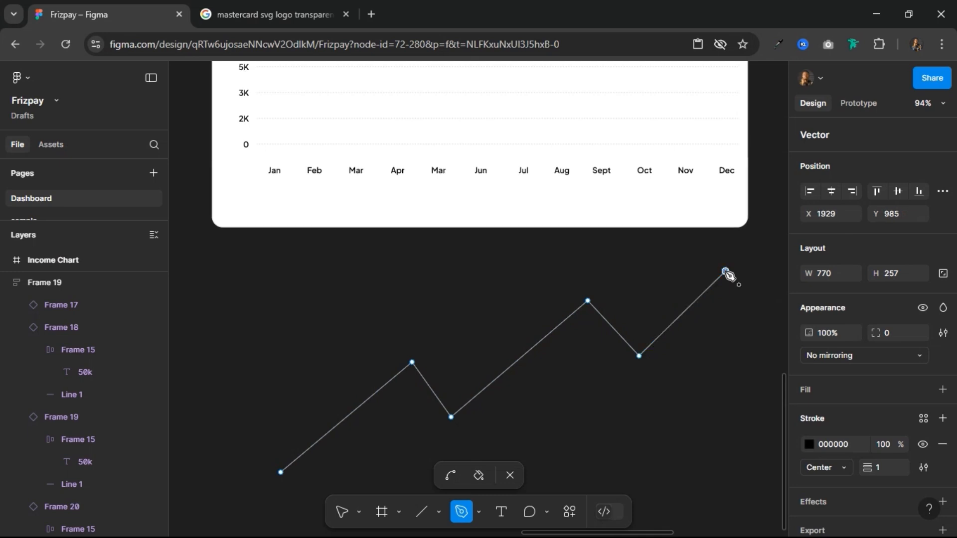
{"action": "key", "text": "Escape"}
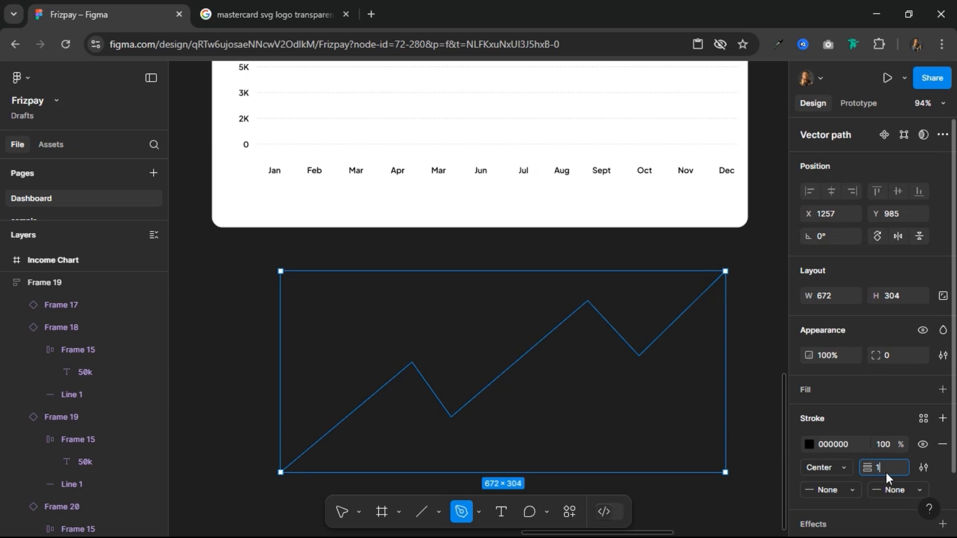
Step: Set the zigzag path's stroke weight to 1.5 and apply the green-500 library colour to it
{"action": "type", "text": ".5"}
{"action": "key", "text": "Return"}
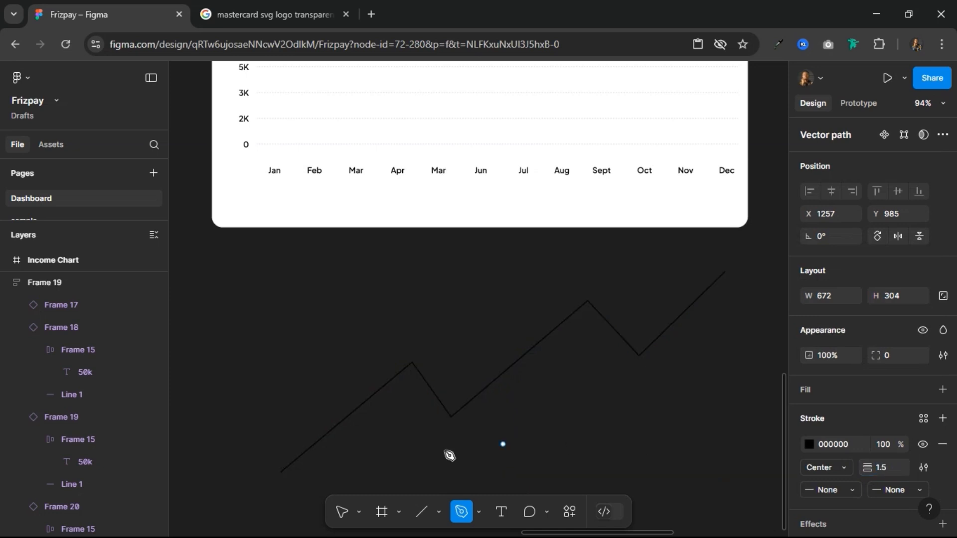
{"action": "left_click", "coordinate": [344, 513]}
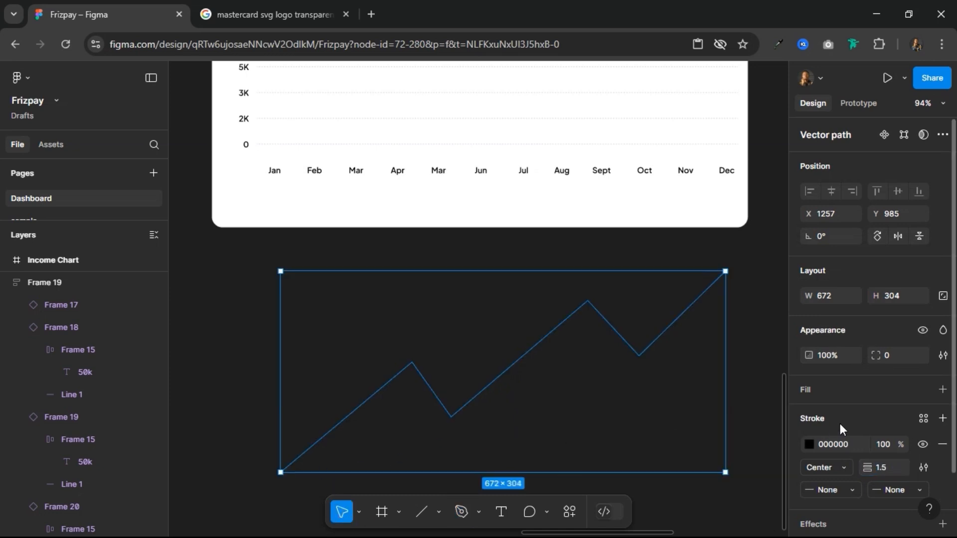
{"action": "left_click", "coordinate": [924, 418]}
{"action": "scroll", "coordinate": [695, 448], "scroll_direction": "down", "scroll_amount": 10}
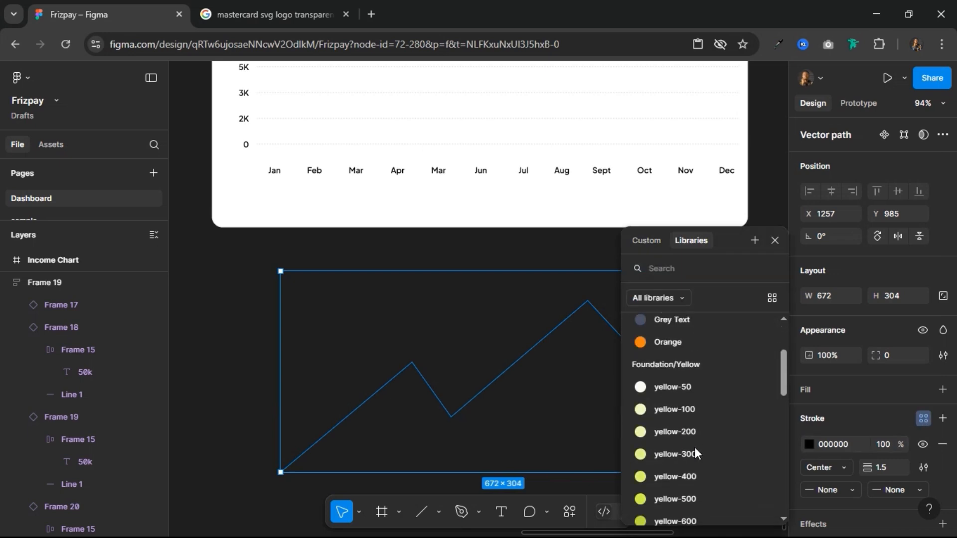
{"action": "scroll", "coordinate": [695, 447], "scroll_direction": "down", "scroll_amount": 5}
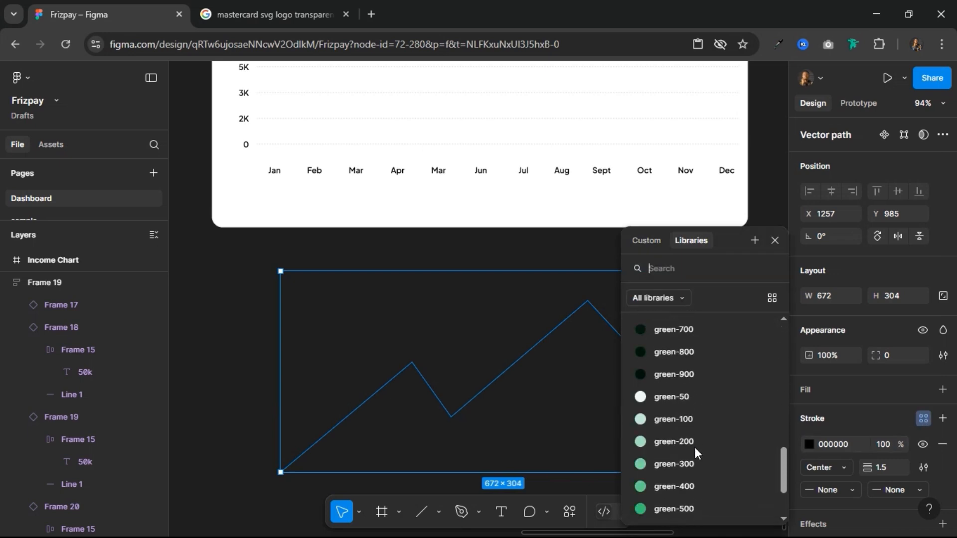
{"action": "left_click", "coordinate": [693, 439]}
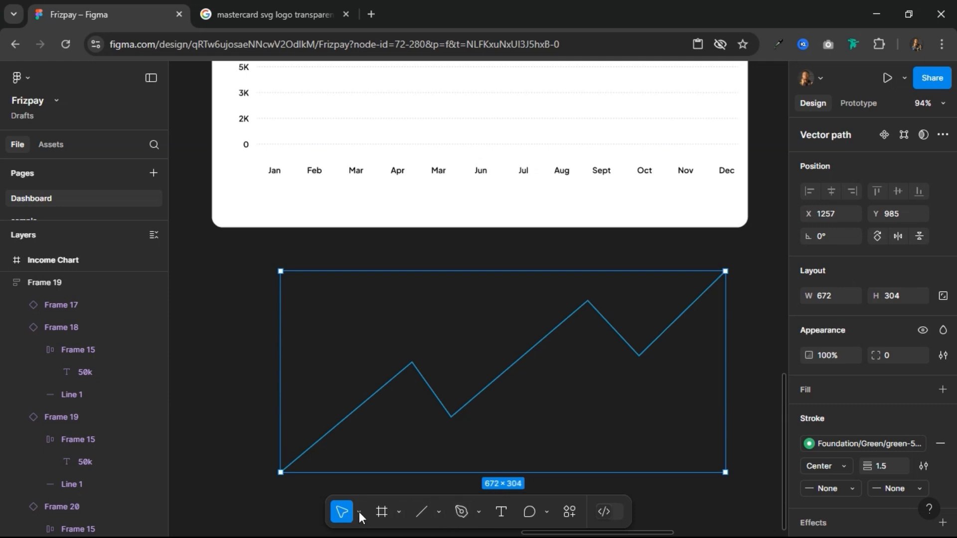
Step: Bend the path's first peak and first dip into smooth curves with horizontal, mirrored handles
{"action": "double_click", "coordinate": [441, 394]}
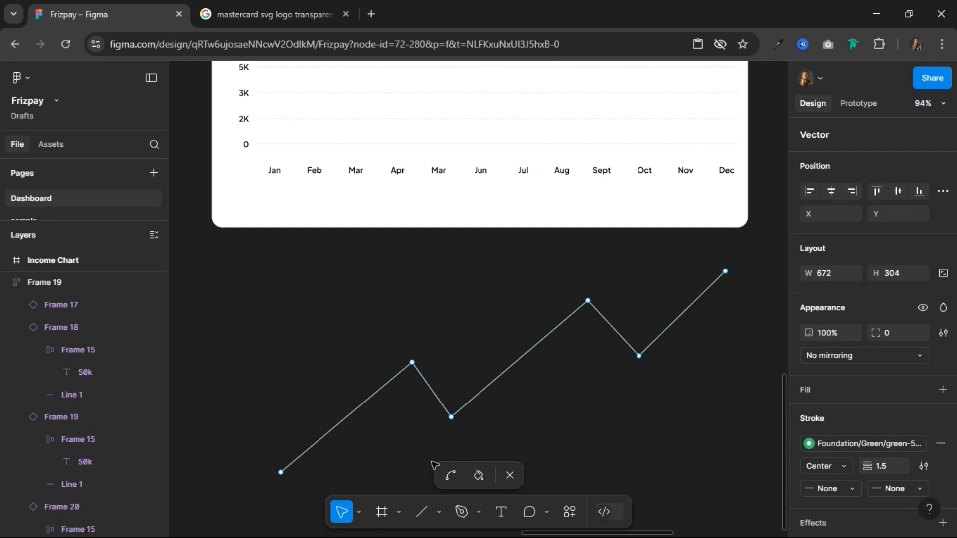
{"action": "left_click", "coordinate": [450, 475]}
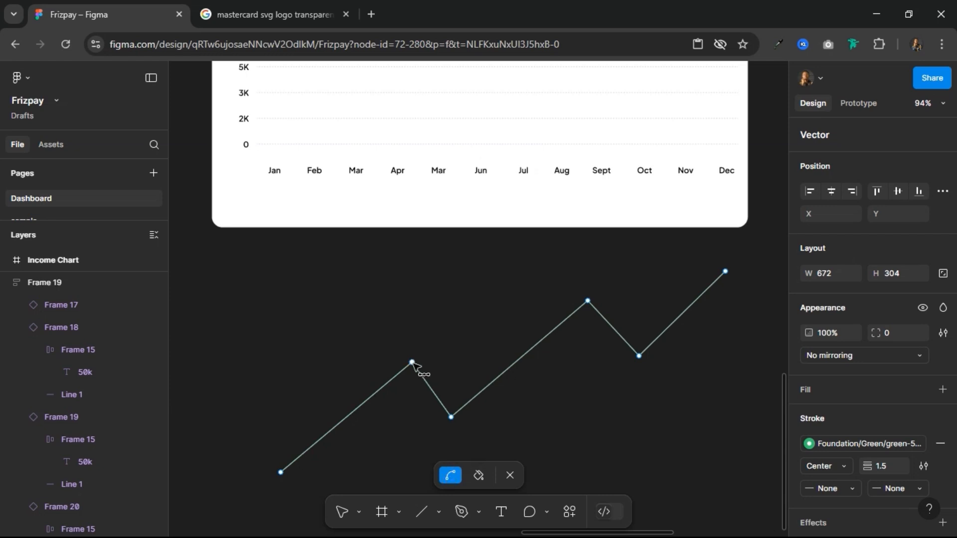
{"action": "scroll", "coordinate": [414, 369], "scroll_direction": "up", "scroll_amount": 5}
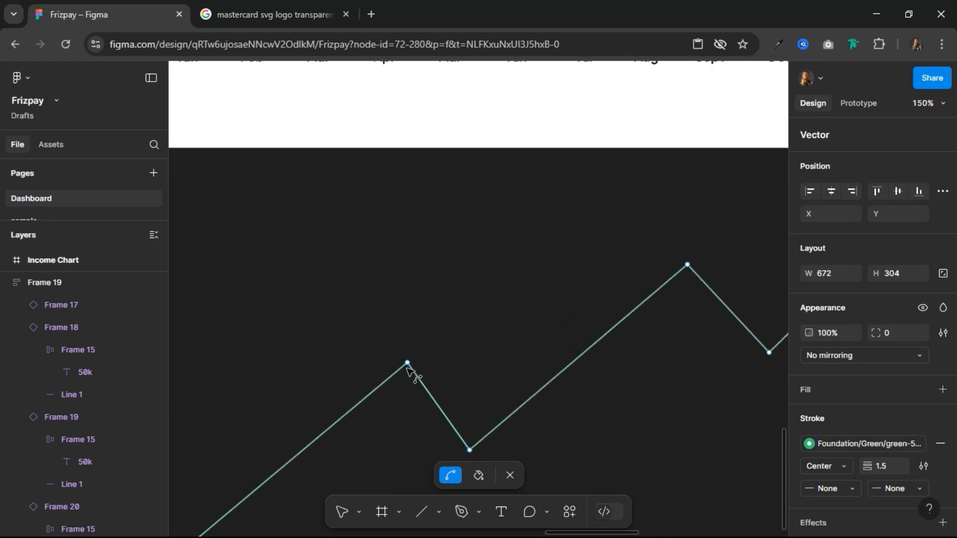
{"action": "left_click_drag", "start_coordinate": [408, 363], "coordinate": [456, 363]}
{"action": "scroll", "coordinate": [524, 395], "scroll_direction": "down", "scroll_amount": 1}
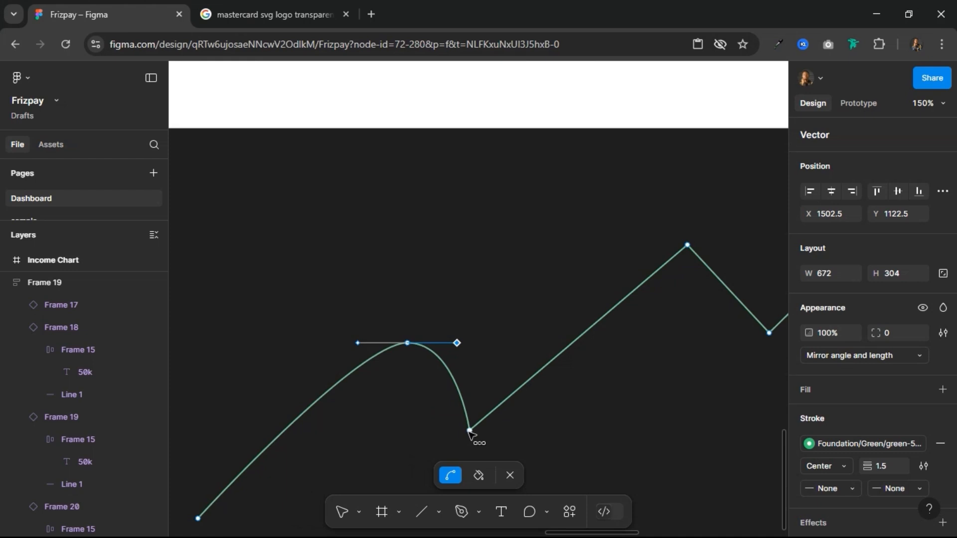
{"action": "left_click_drag", "start_coordinate": [471, 432], "coordinate": [532, 431]}
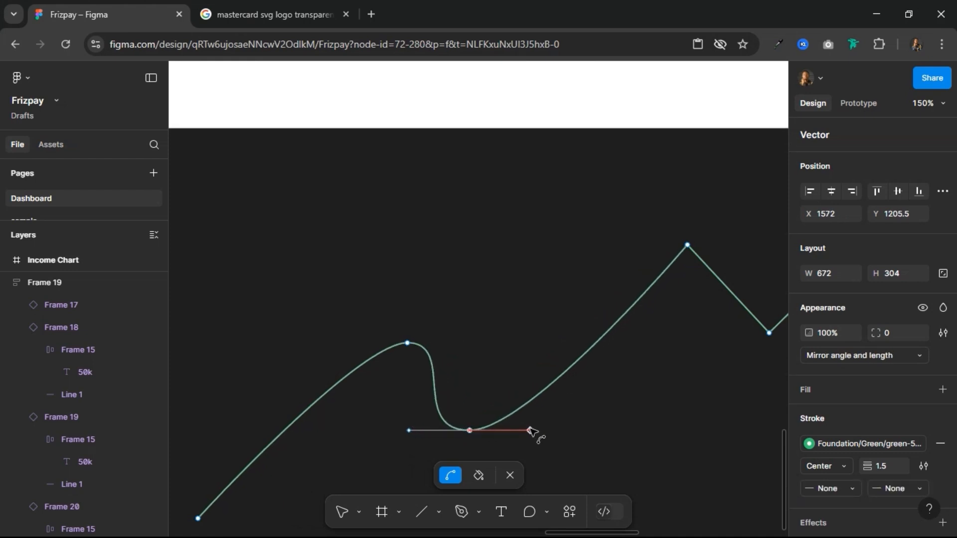
Step: Bend the path's second peak and second dip into smooth curves and finish editing the vector
{"action": "scroll", "coordinate": [604, 374], "scroll_direction": "down", "scroll_amount": 3}
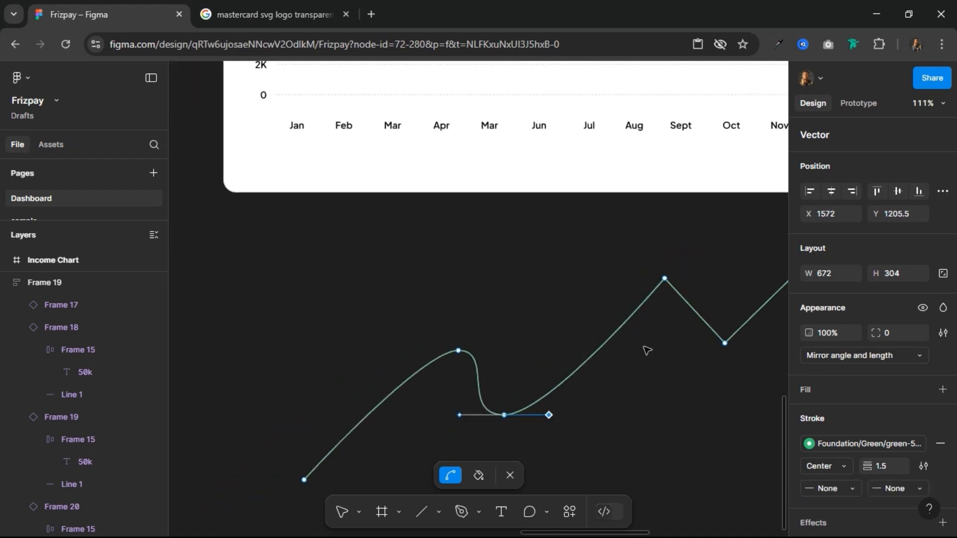
{"action": "scroll", "coordinate": [525, 353], "scroll_direction": "right", "scroll_amount": 5}
{"action": "scroll", "coordinate": [526, 353], "scroll_direction": "up", "scroll_amount": 1}
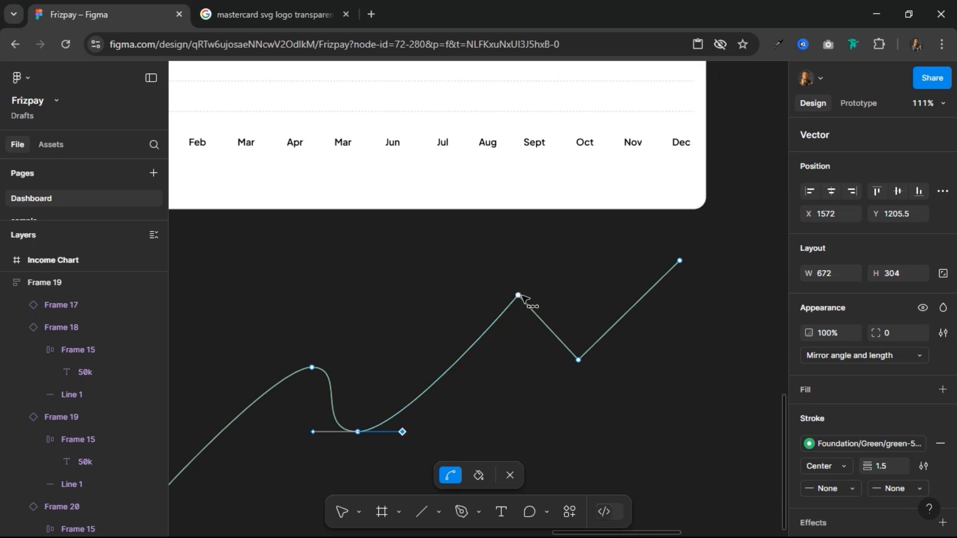
{"action": "left_click_drag", "start_coordinate": [518, 295], "coordinate": [579, 315]}
{"action": "left_click_drag", "start_coordinate": [579, 360], "coordinate": [621, 359]}
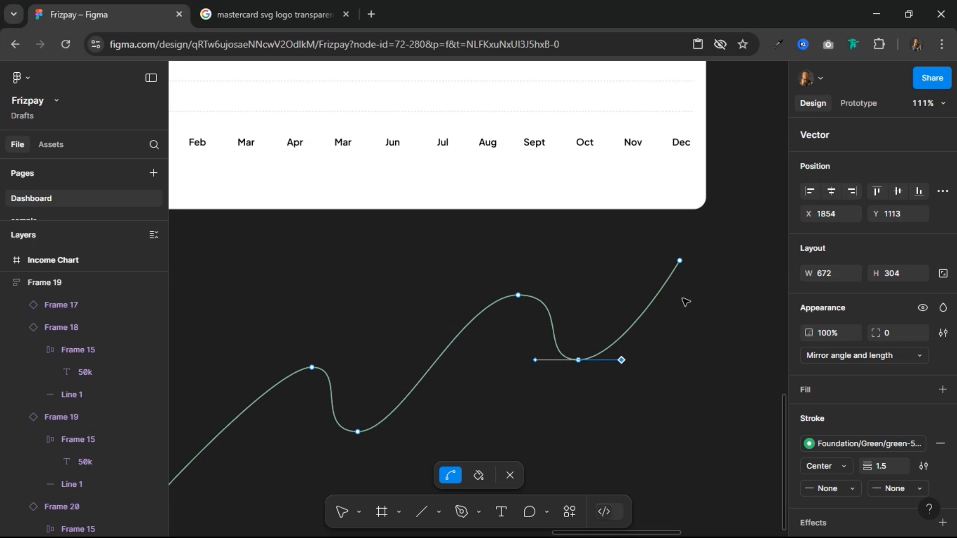
{"action": "scroll", "coordinate": [690, 328], "scroll_direction": "down", "scroll_amount": 3}
{"action": "left_click", "coordinate": [696, 366]}
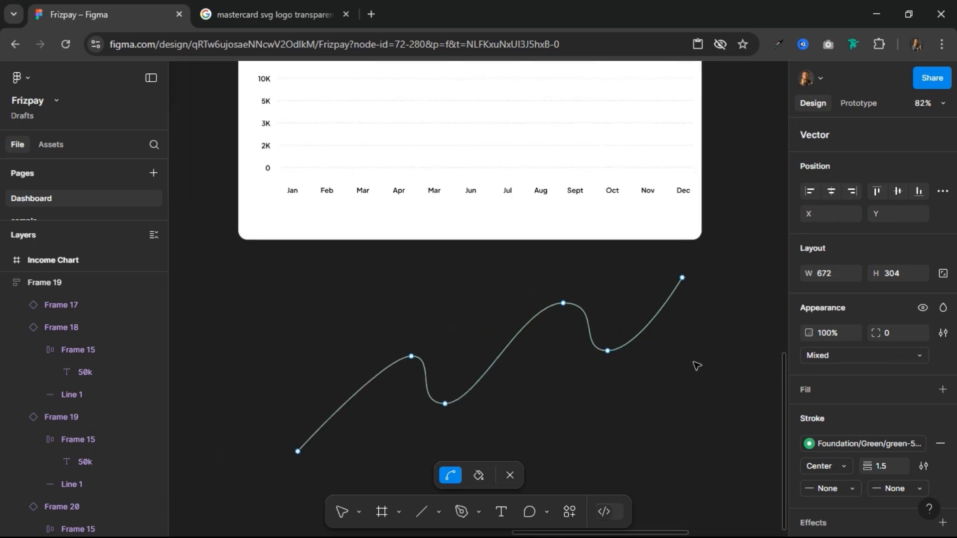
{"action": "key", "text": "Escape"}
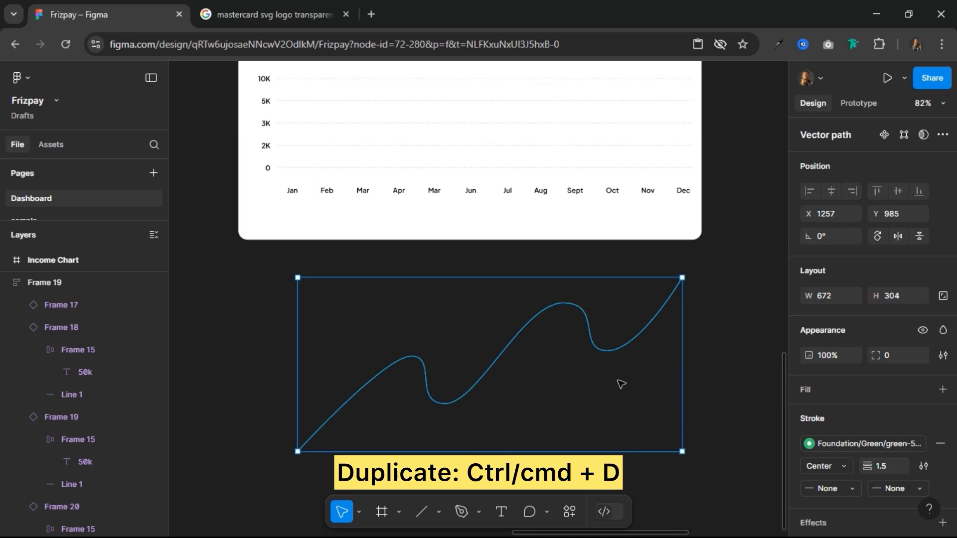
Step: Duplicate the curve in place and close the copy with a vertical segment from its upper end and a horizontal base back to its start
{"action": "key", "text": "ctrl+d"}
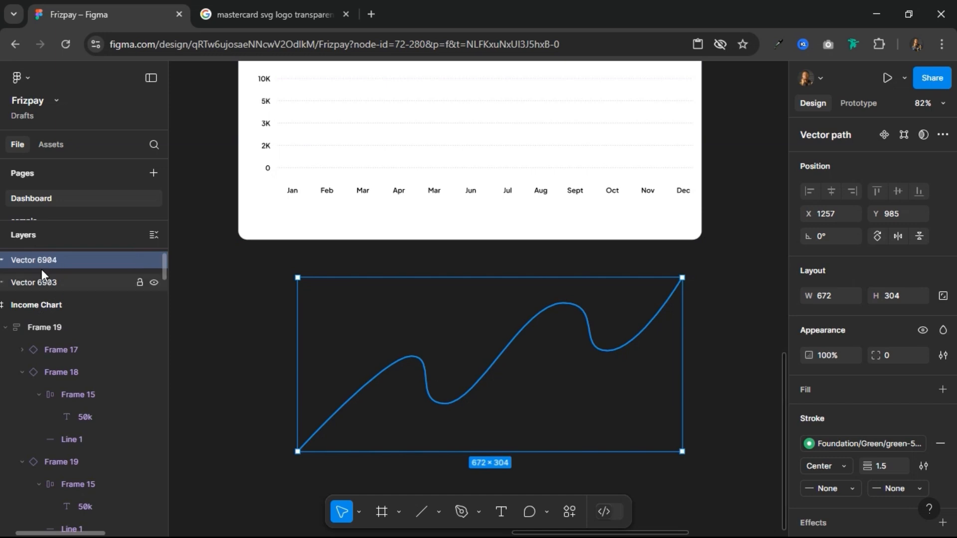
{"action": "left_click", "coordinate": [905, 136]}
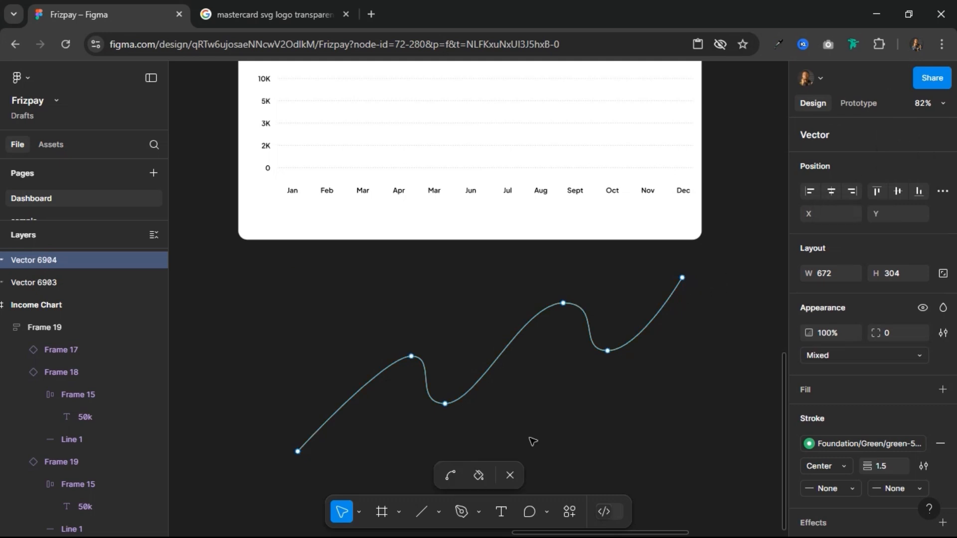
{"action": "left_click", "coordinate": [461, 514]}
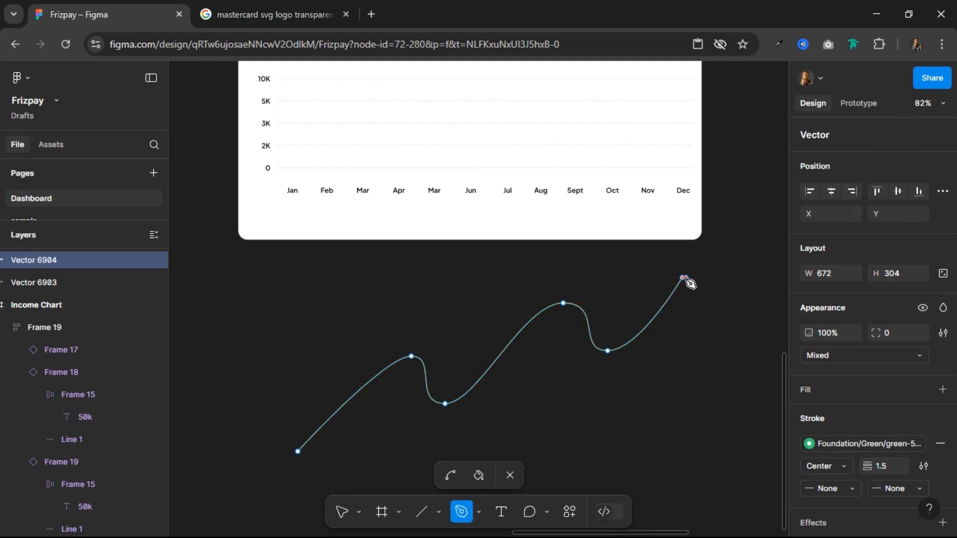
{"action": "left_click", "coordinate": [683, 277]}
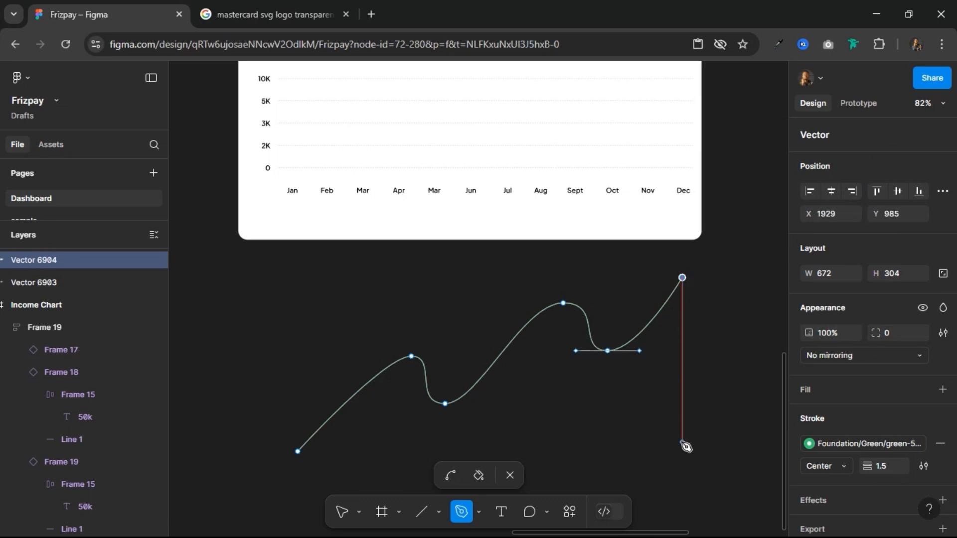
{"action": "left_click", "coordinate": [682, 452]}
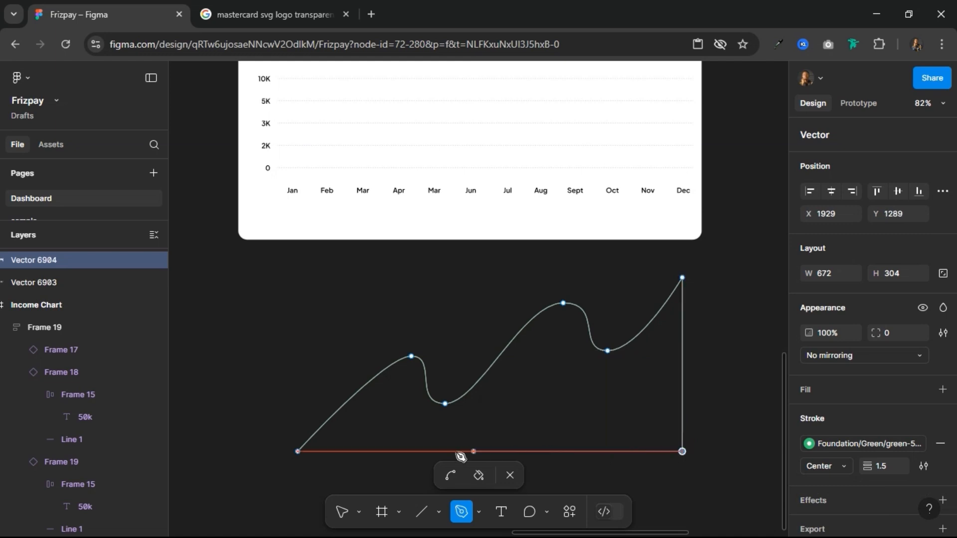
{"action": "left_click", "coordinate": [298, 452]}
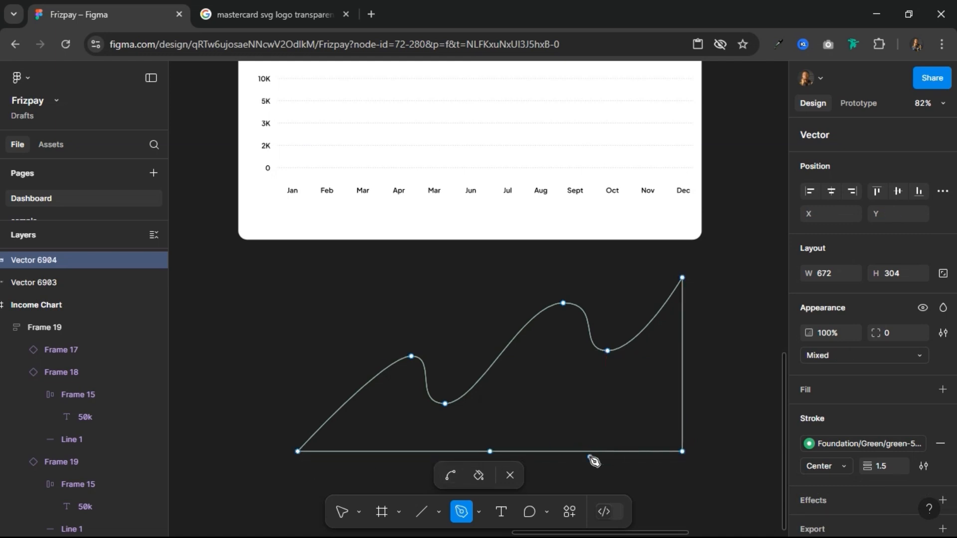
{"action": "key", "text": "Escape"}
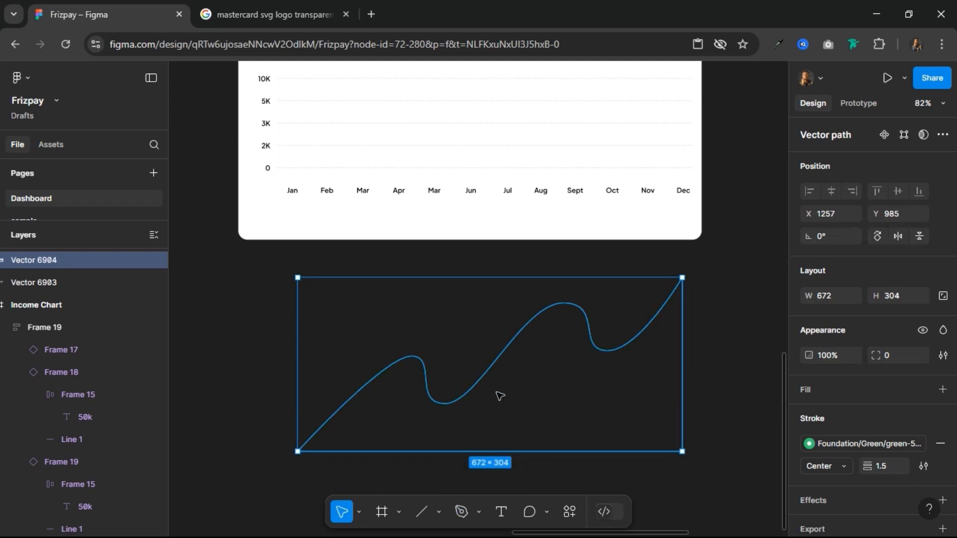
Step: Nudge the closed copy down to compare it with the original curve, and return it to its place
{"action": "key", "text": "shift+Down"}
{"action": "key", "text": "shift+Down"}
{"action": "key", "text": "shift+Down"}
{"action": "key", "text": "shift+Down"}
{"action": "key", "text": "shift+Down"}
{"action": "key", "text": "shift+Down"}
{"action": "key", "text": "shift+Down"}
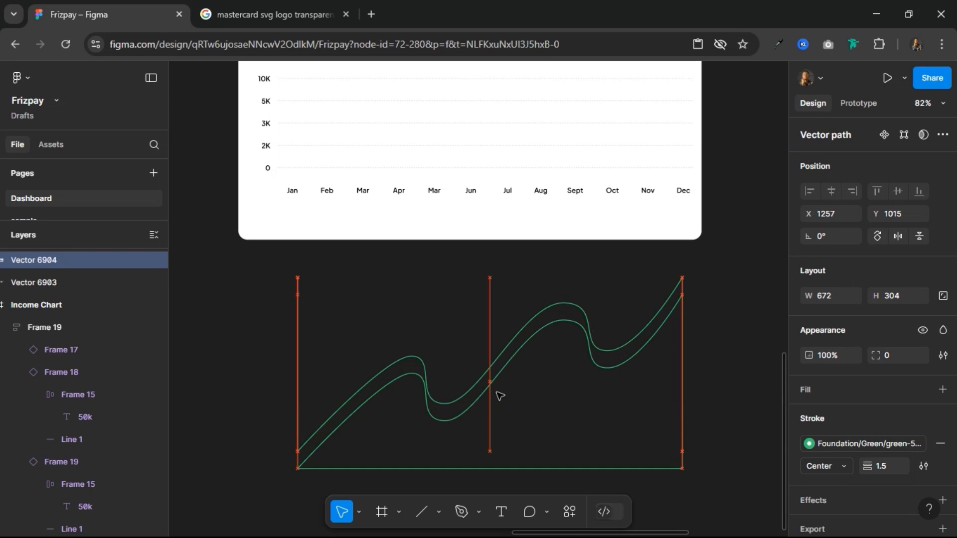
{"action": "key", "text": "shift+Up"}
{"action": "key", "text": "shift+Up"}
{"action": "key", "text": "shift+Up"}
{"action": "key", "text": "shift+Up"}
{"action": "key", "text": "shift+Up"}
{"action": "key", "text": "shift+Up"}
{"action": "key", "text": "shift+Up"}
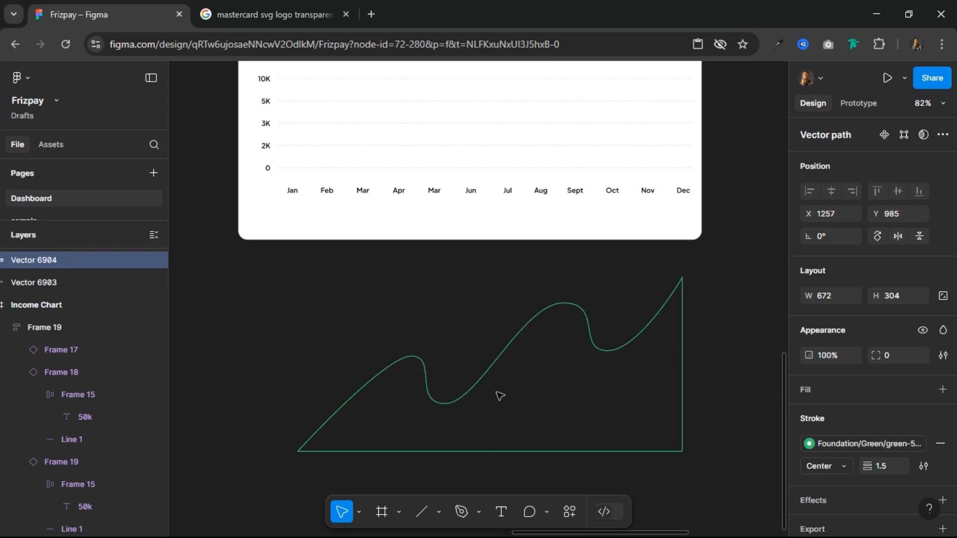
Step: Remove the stroke from the closed curve copy and give it a linear gradient fill
{"action": "left_click", "coordinate": [938, 446]}
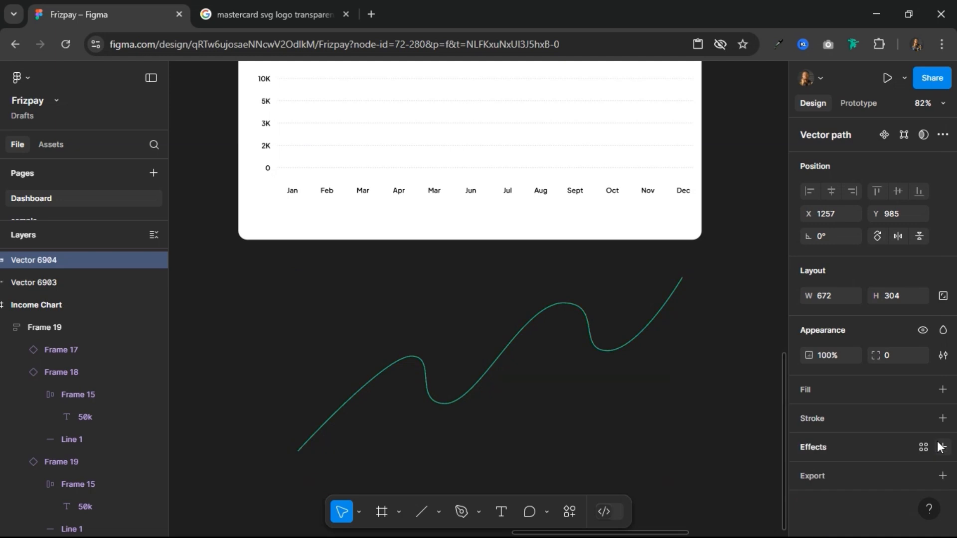
{"action": "left_click", "coordinate": [841, 384]}
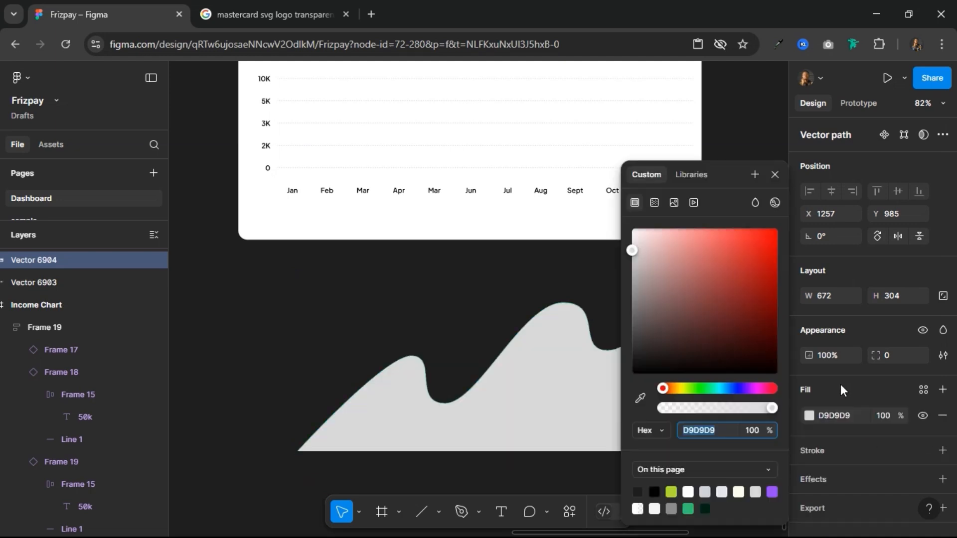
{"action": "left_click", "coordinate": [654, 203]}
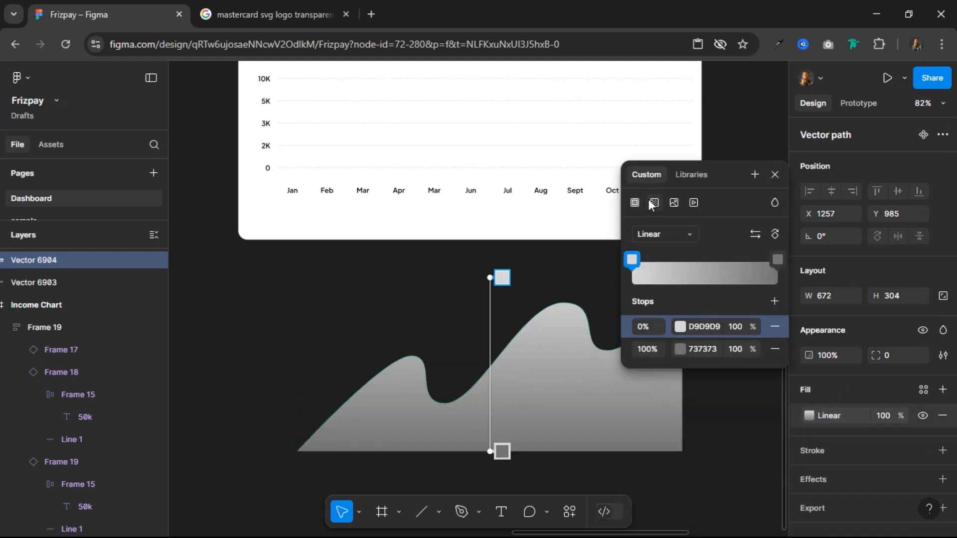
Step: Set the gradient's first stop to the page's green 34C070 and its last stop's opacity to 0%
{"action": "left_click", "coordinate": [682, 330]}
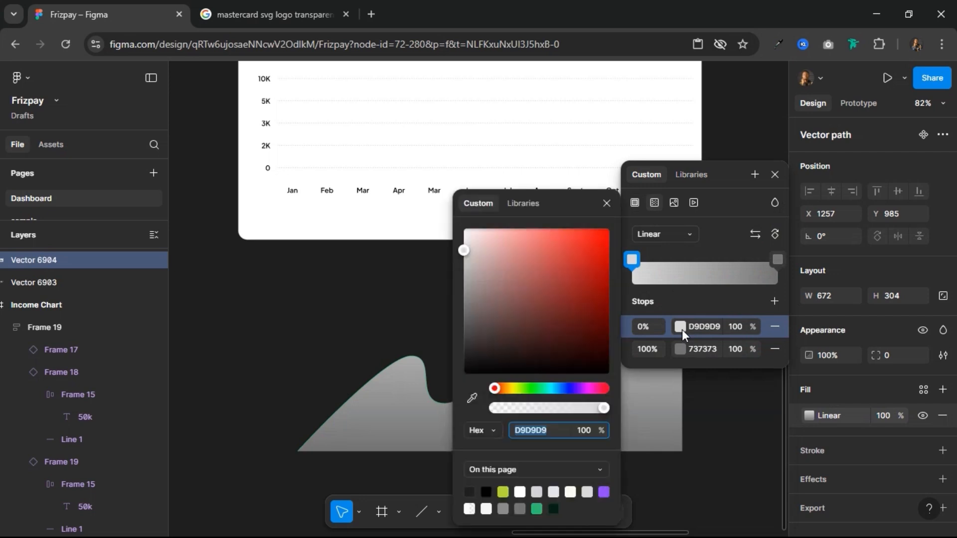
{"action": "left_click", "coordinate": [537, 507]}
{"action": "left_click", "coordinate": [742, 351]}
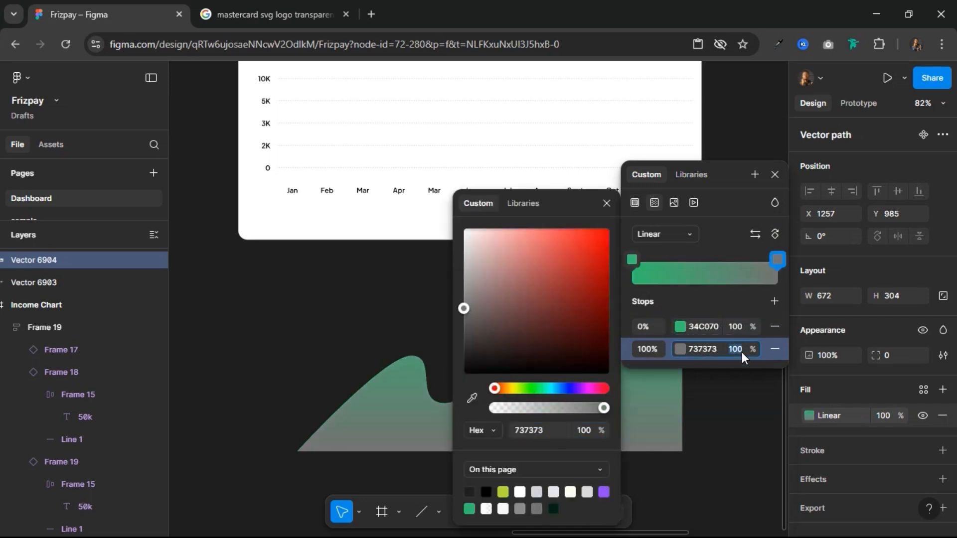
{"action": "type", "text": "0"}
{"action": "key", "text": "Return"}
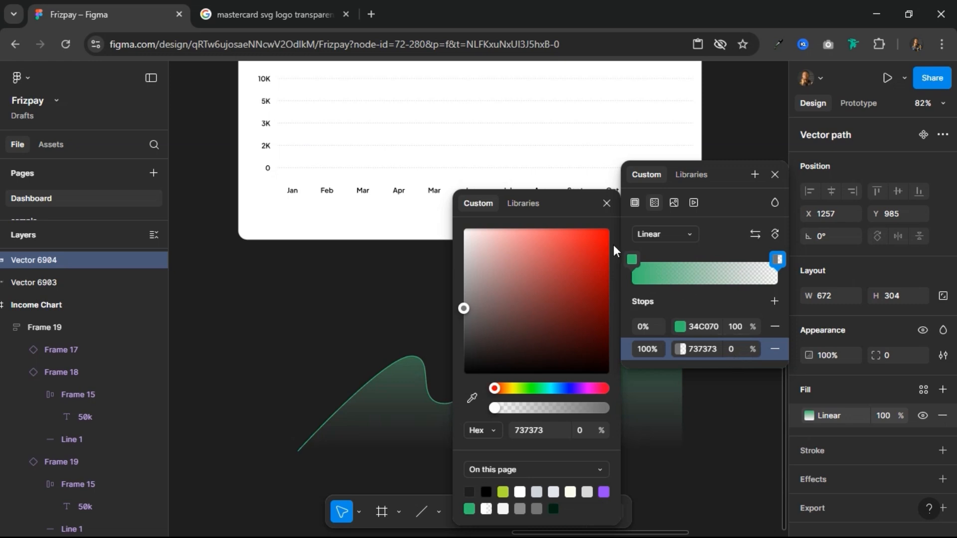
{"action": "left_click", "coordinate": [606, 204]}
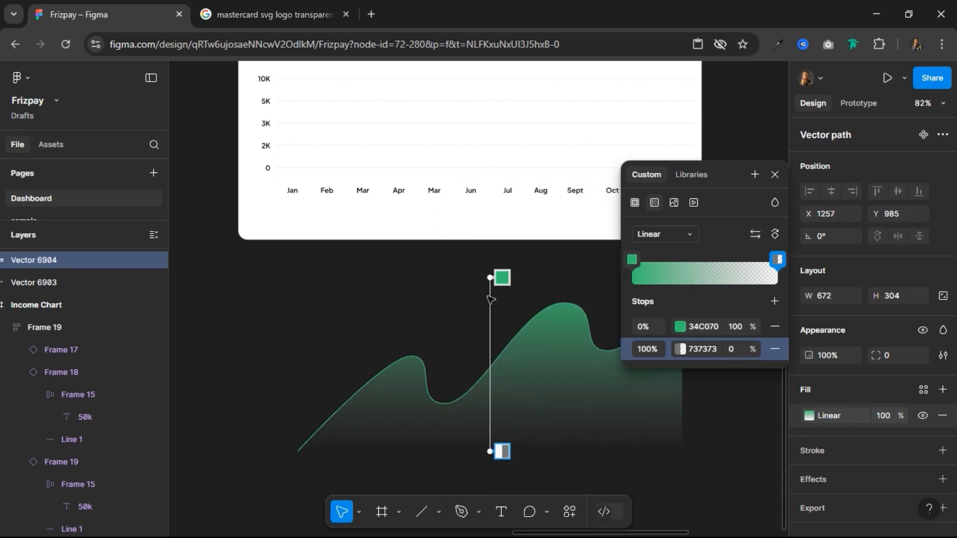
Step: Extend the gradient's start upward beyond the shape, with the green stop at 12%, and finish editing the fill
{"action": "left_click", "coordinate": [500, 276]}
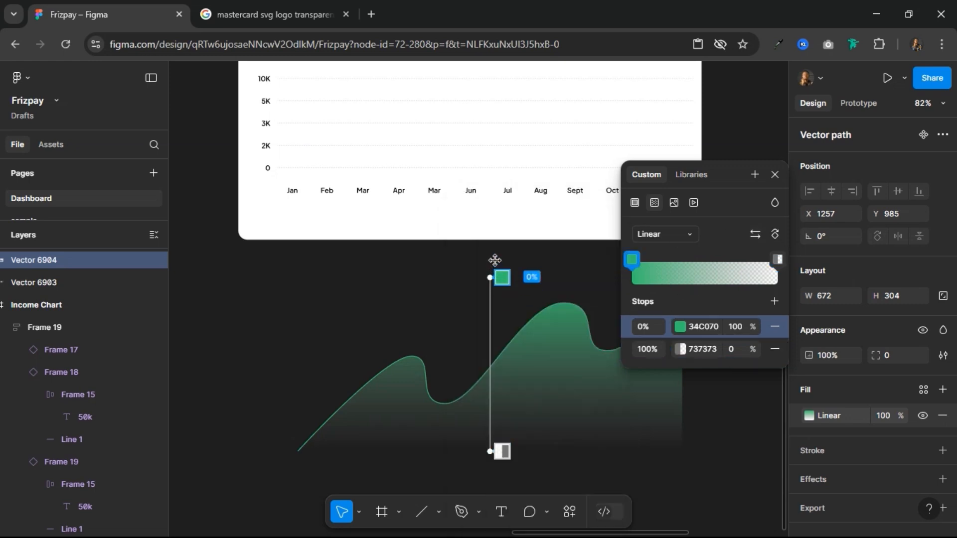
{"action": "left_click_drag", "start_coordinate": [501, 277], "coordinate": [492, 202]}
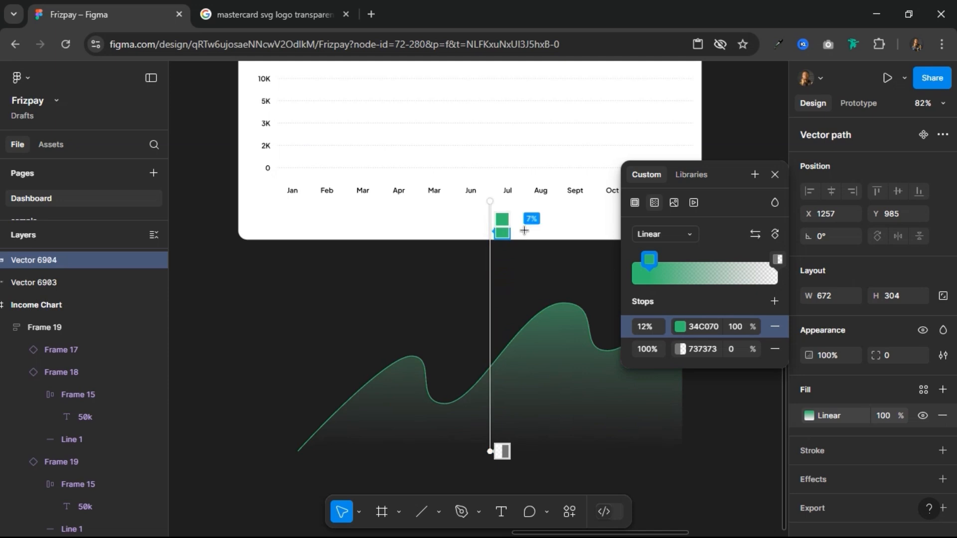
{"action": "left_click", "coordinate": [775, 174]}
{"action": "left_click", "coordinate": [328, 370]}
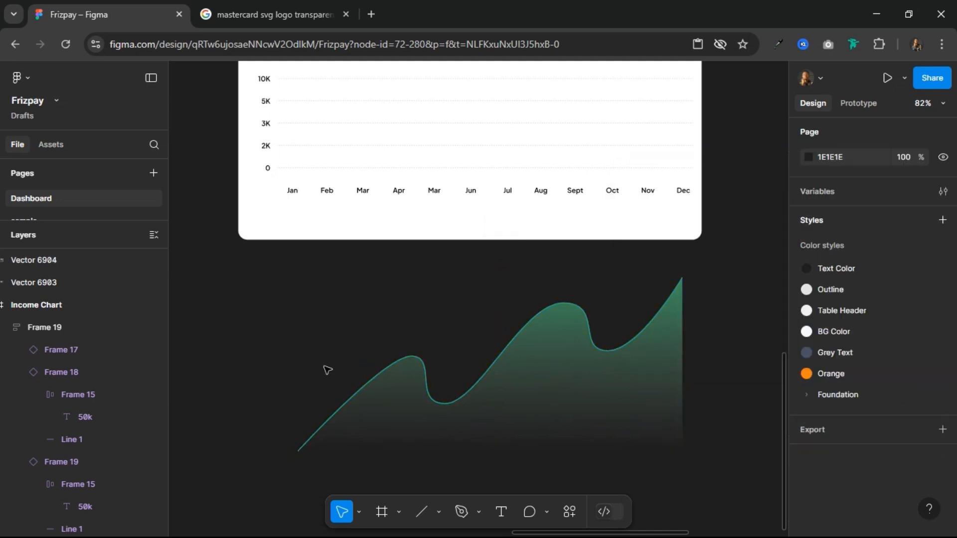
Step: Draw a rectangle over the curve artwork and fit its left edge to the curve's start, making it 672 × 316
{"action": "left_click", "coordinate": [440, 513]}
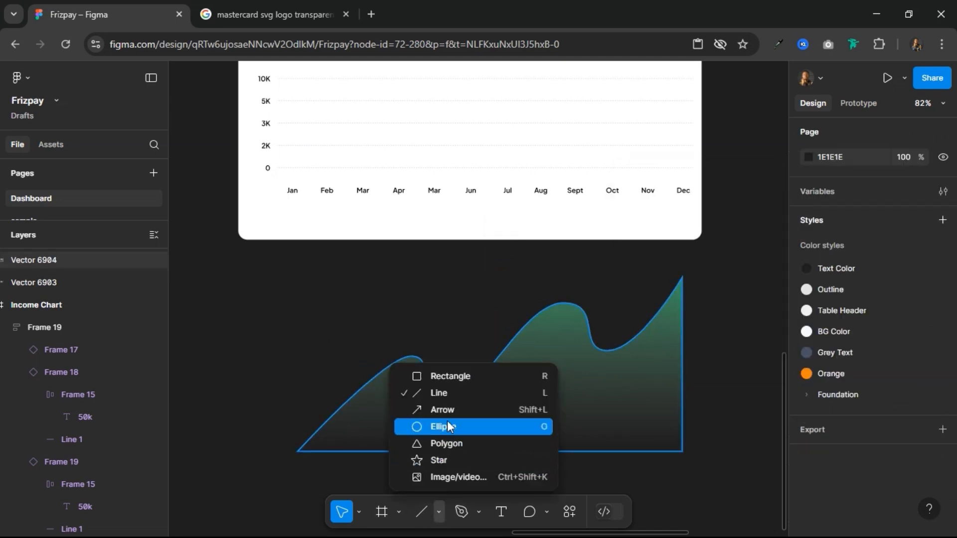
{"action": "left_click", "coordinate": [451, 376]}
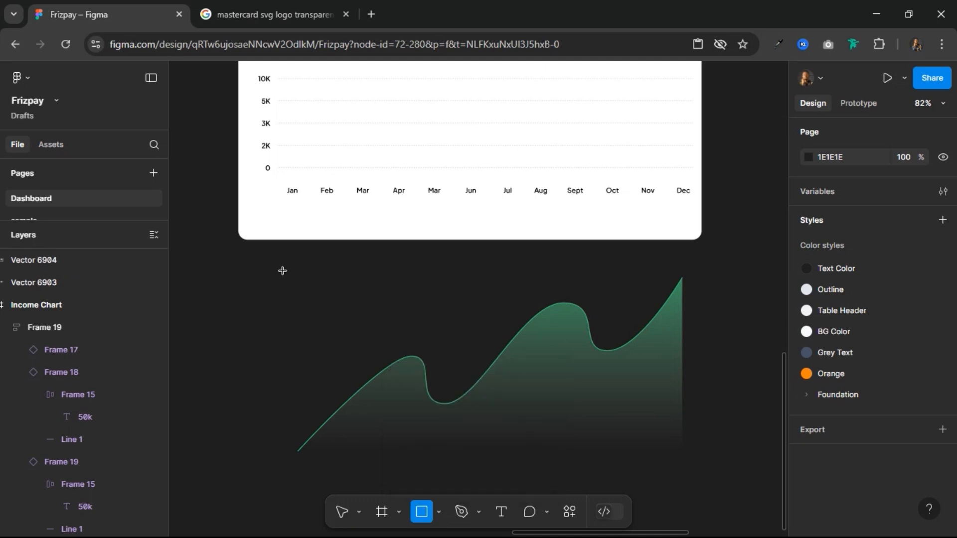
{"action": "left_click_drag", "start_coordinate": [289, 270], "coordinate": [680, 454]}
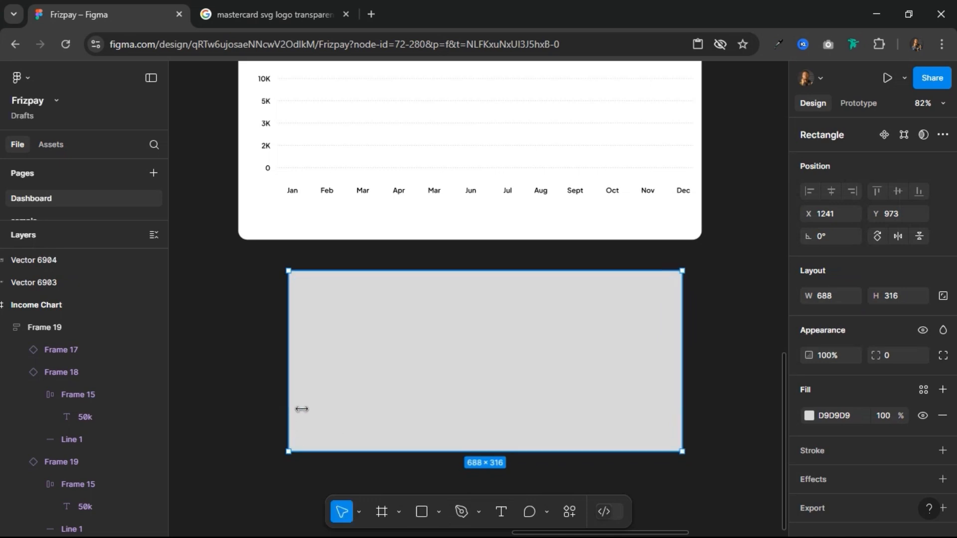
{"action": "mouse_move", "coordinate": [301, 407]}
{"action": "left_mouse_down"}
{"action": "mouse_move", "coordinate": [357, 417]}
{"action": "mouse_move", "coordinate": [293, 401]}
{"action": "mouse_move", "coordinate": [304, 423]}
{"action": "mouse_move", "coordinate": [301, 471]}
{"action": "left_mouse_up"}
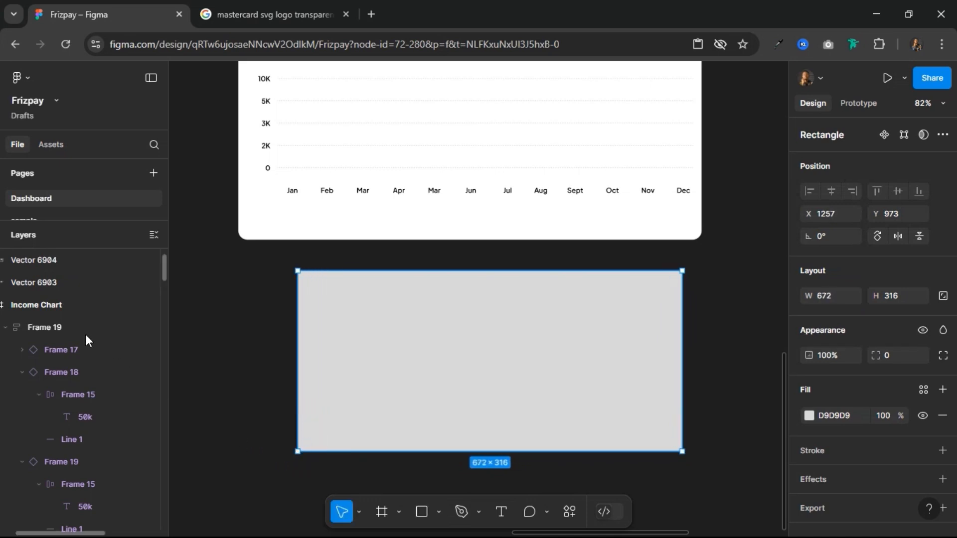
Step: Move both curve vectors above the rectangle in the layer order and lower the rectangle's top edge to a height of 304
{"action": "scroll", "coordinate": [53, 286], "scroll_direction": "up", "scroll_amount": 3}
{"action": "scroll", "coordinate": [50, 291], "scroll_direction": "up", "scroll_amount": 1}
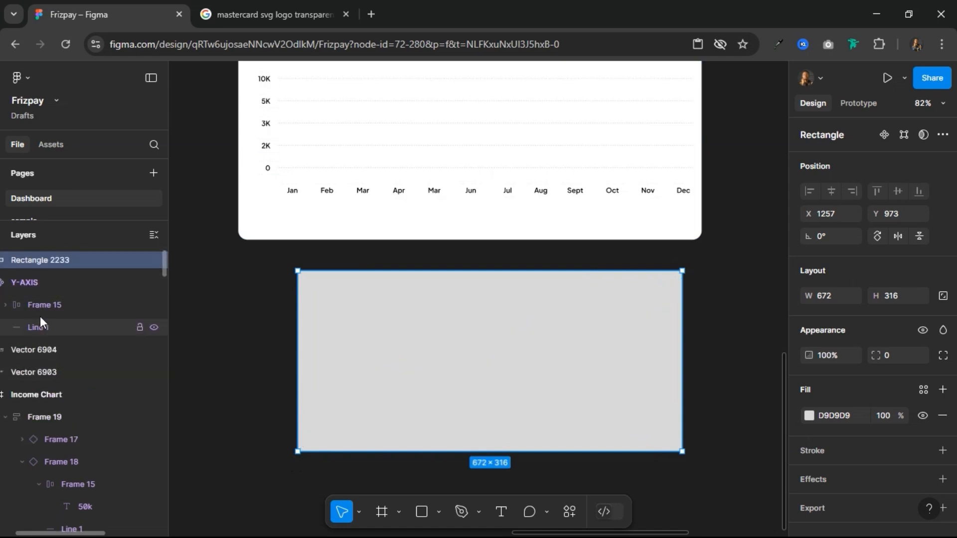
{"action": "left_click", "coordinate": [27, 349]}
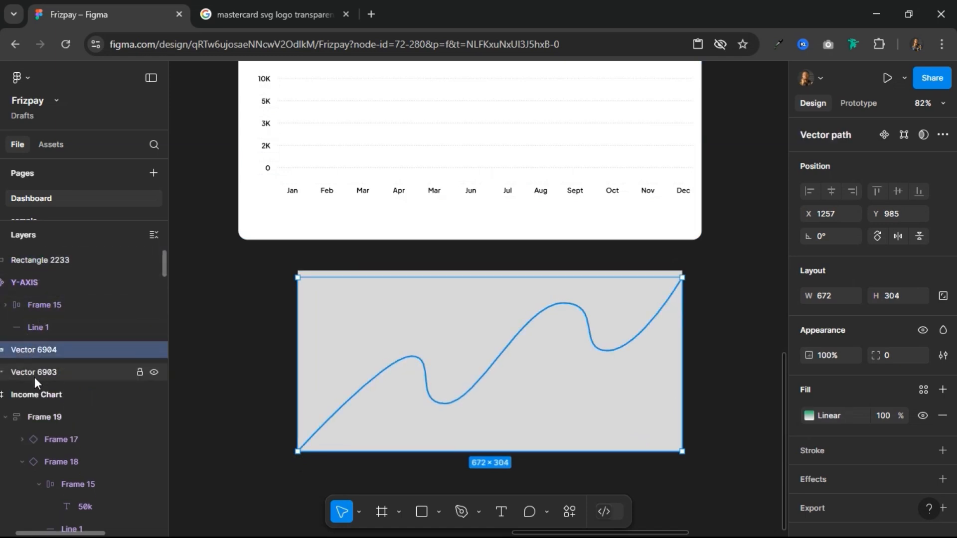
{"action": "left_click", "coordinate": [35, 375], "text": "shift"}
{"action": "left_click_drag", "start_coordinate": [41, 350], "coordinate": [29, 253]}
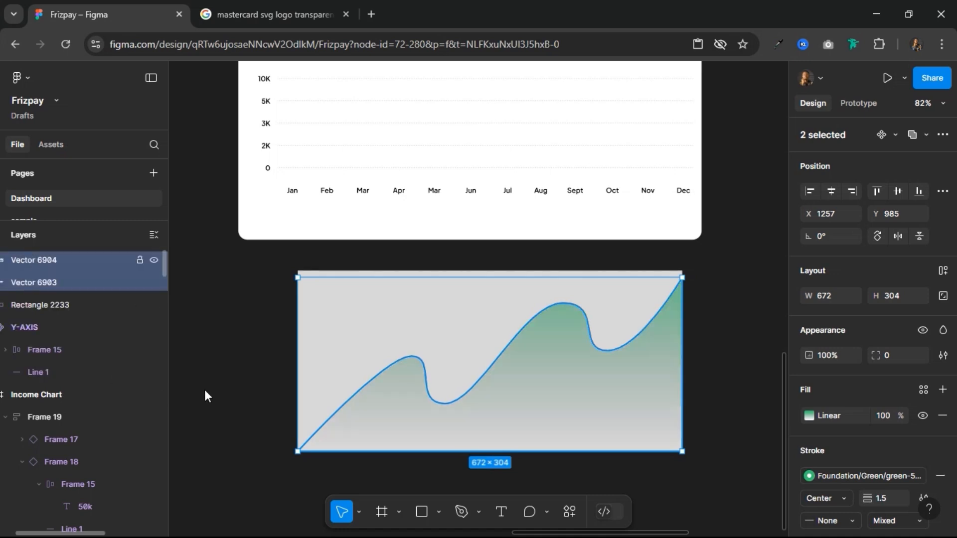
{"action": "left_click", "coordinate": [324, 275]}
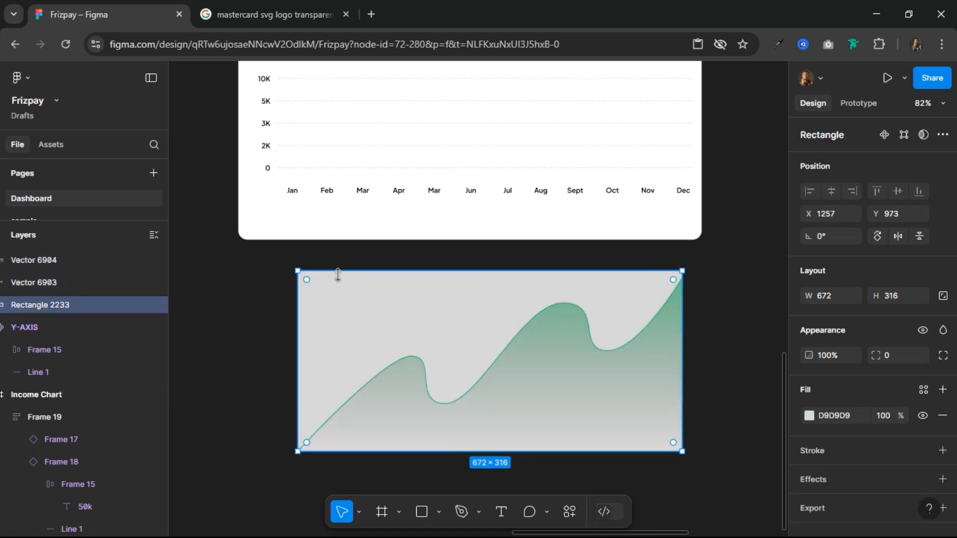
{"action": "left_click_drag", "start_coordinate": [345, 272], "coordinate": [350, 278]}
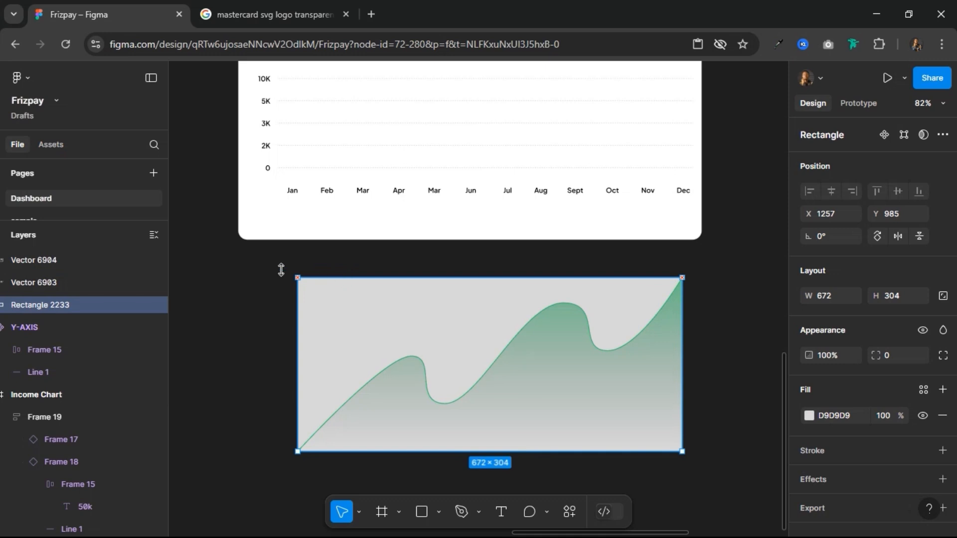
Step: Select both curve vectors with the rectangle behind them and use the rectangle as their mask
{"action": "left_click_drag", "start_coordinate": [255, 269], "coordinate": [512, 402]}
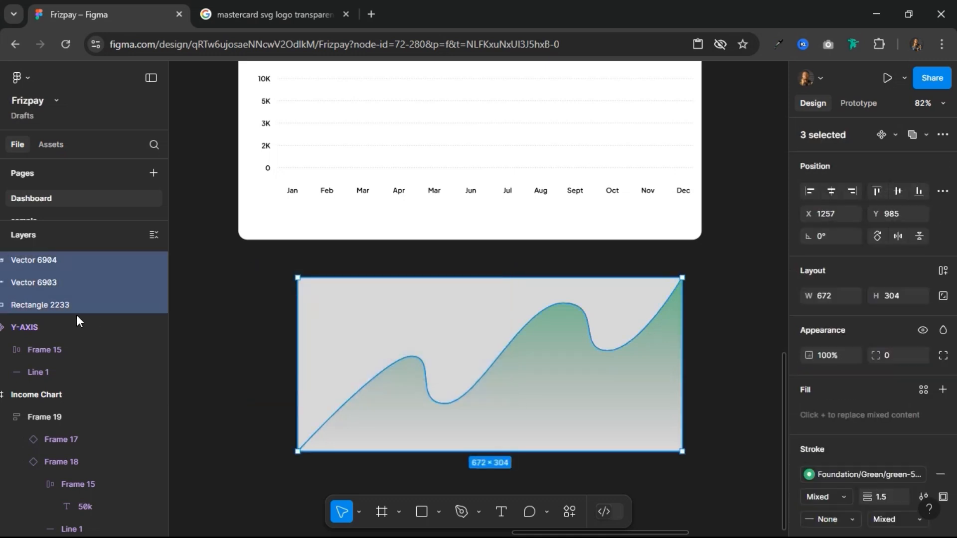
{"action": "left_click", "coordinate": [378, 338]}
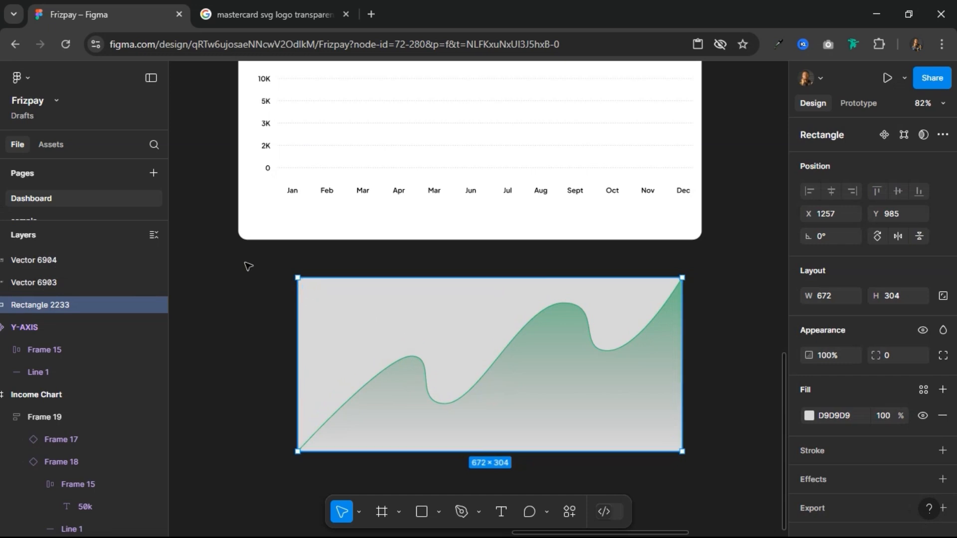
{"action": "mouse_move", "coordinate": [245, 263]}
{"action": "left_mouse_down"}
{"action": "mouse_move", "coordinate": [675, 442]}
{"action": "mouse_move", "coordinate": [713, 480]}
{"action": "left_mouse_up"}
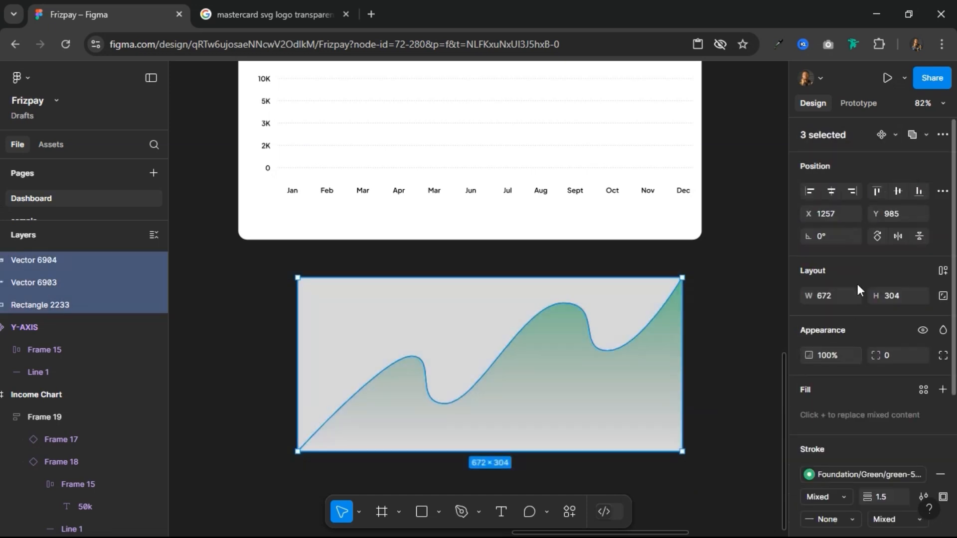
{"action": "left_click", "coordinate": [942, 134]}
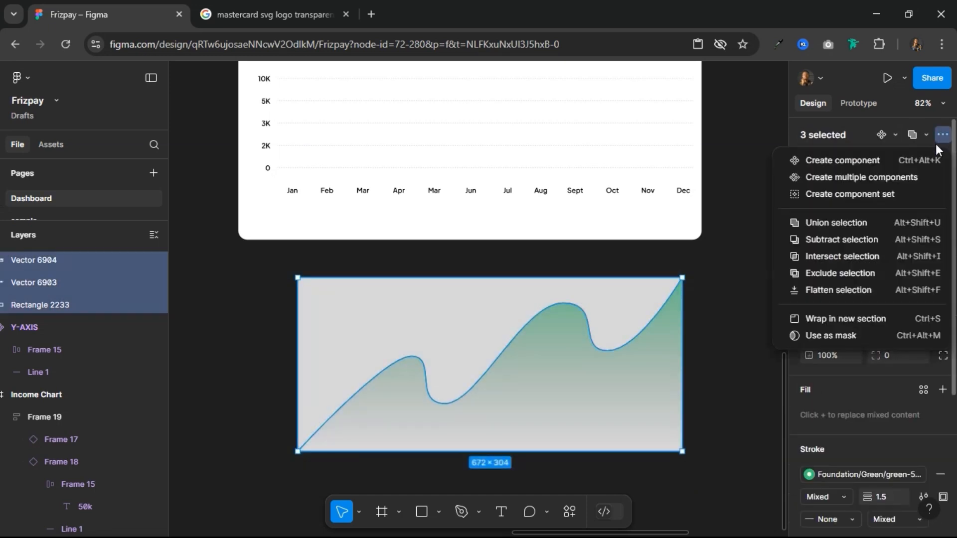
{"action": "left_click", "coordinate": [841, 338]}
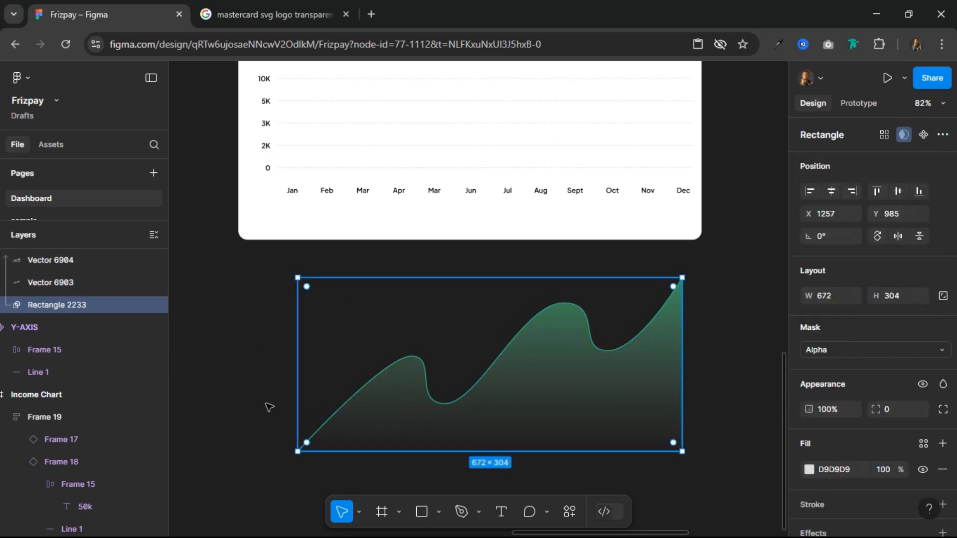
Step: Draw a frame around the mask group and bring its right edge in to the artwork, making it 699 × 343
{"action": "scroll", "coordinate": [56, 286], "scroll_direction": "up", "scroll_amount": 1}
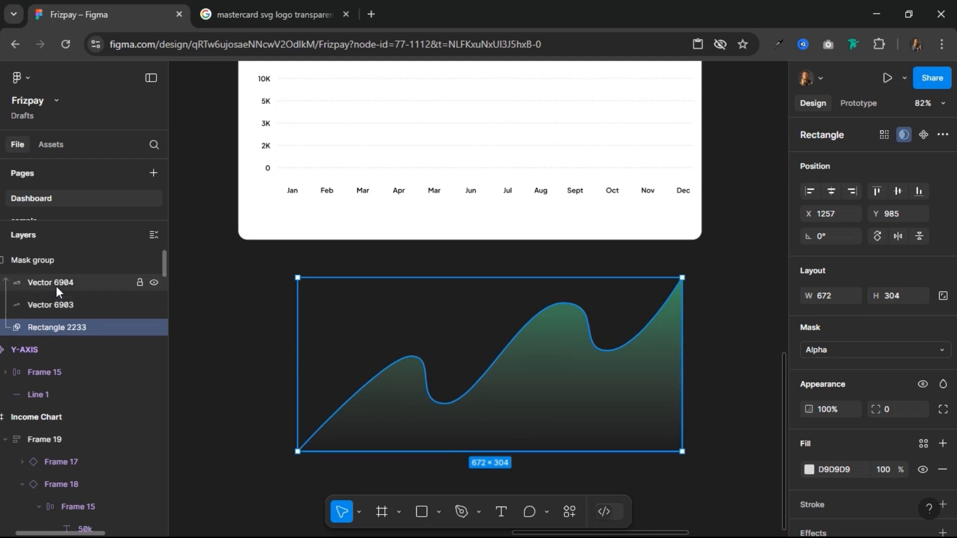
{"action": "left_click", "coordinate": [21, 262]}
{"action": "key", "text": "shift+0"}
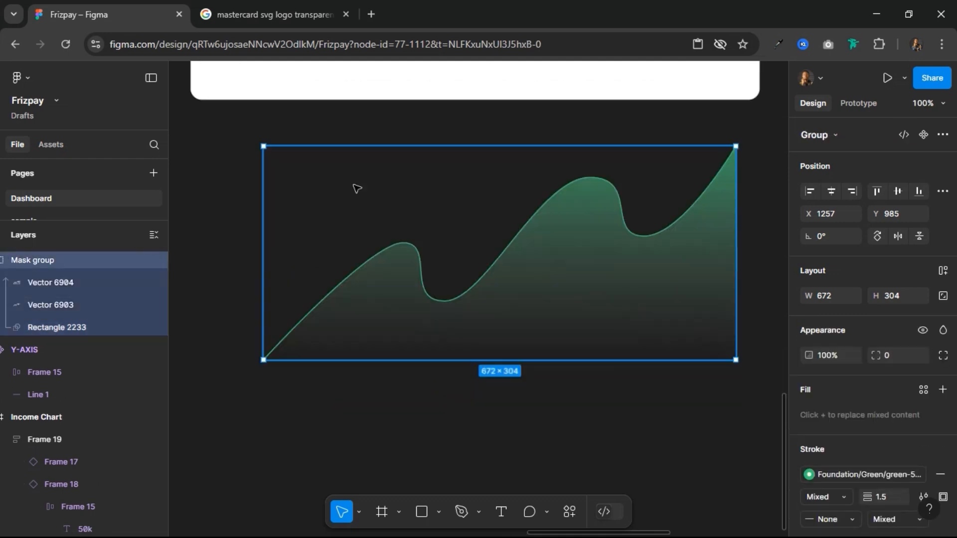
{"action": "left_click", "coordinate": [382, 509]}
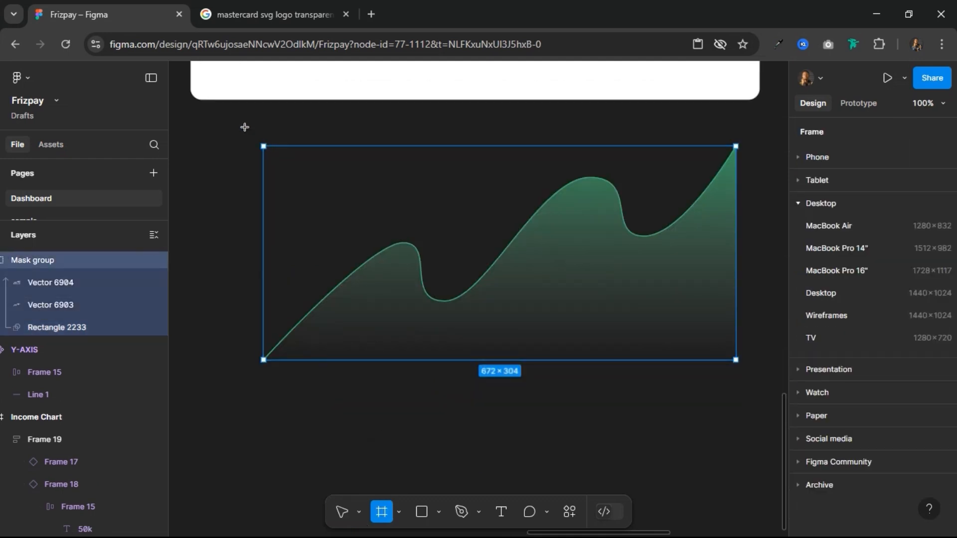
{"action": "left_click_drag", "start_coordinate": [244, 128], "coordinate": [753, 367]}
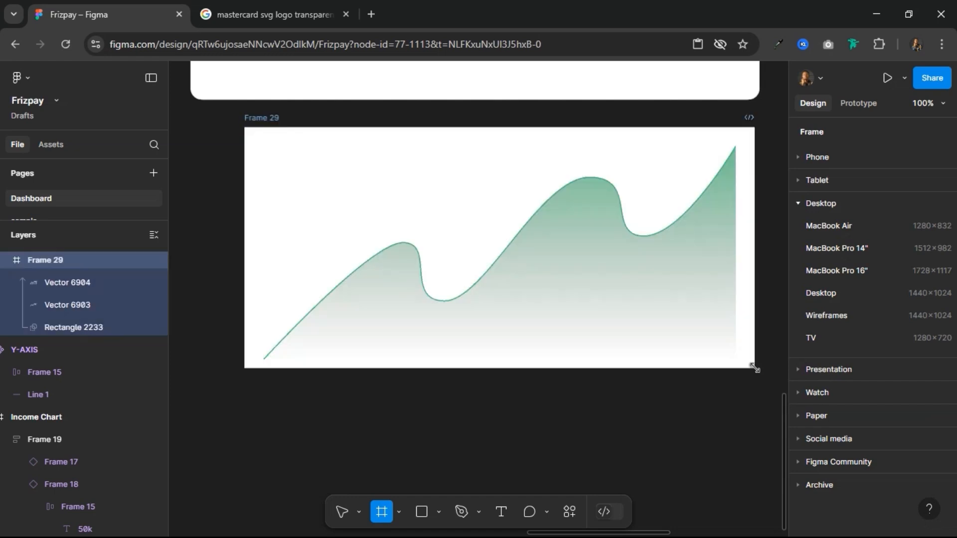
{"action": "left_click_drag", "start_coordinate": [759, 263], "coordinate": [737, 265]}
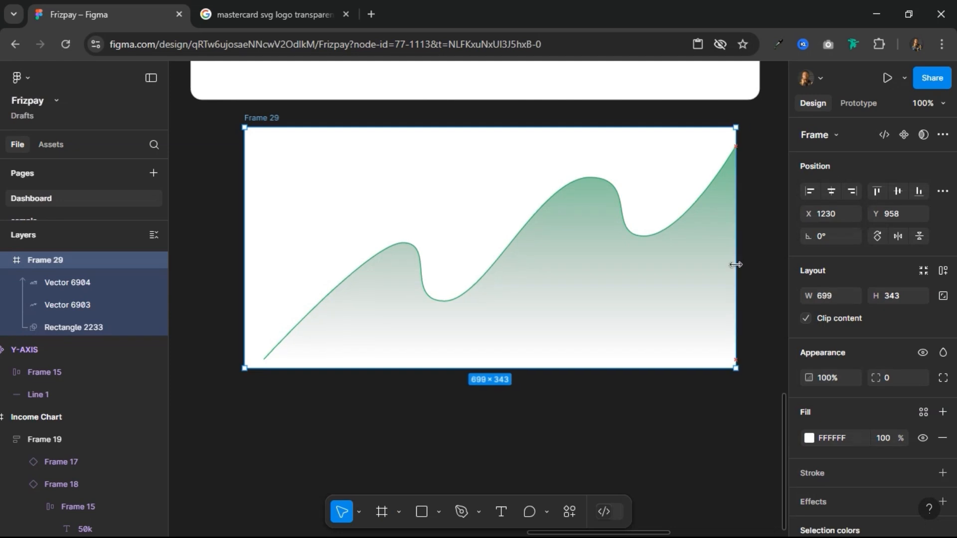
Step: Align the mask group to the left and top edges of its new frame
{"action": "left_click", "coordinate": [624, 267]}
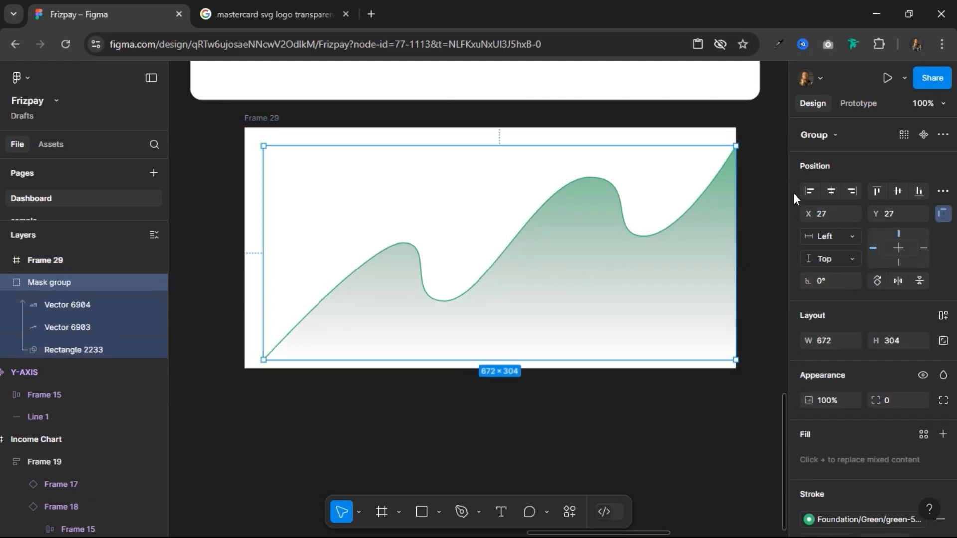
{"action": "left_click", "coordinate": [810, 191]}
{"action": "left_click", "coordinate": [876, 190]}
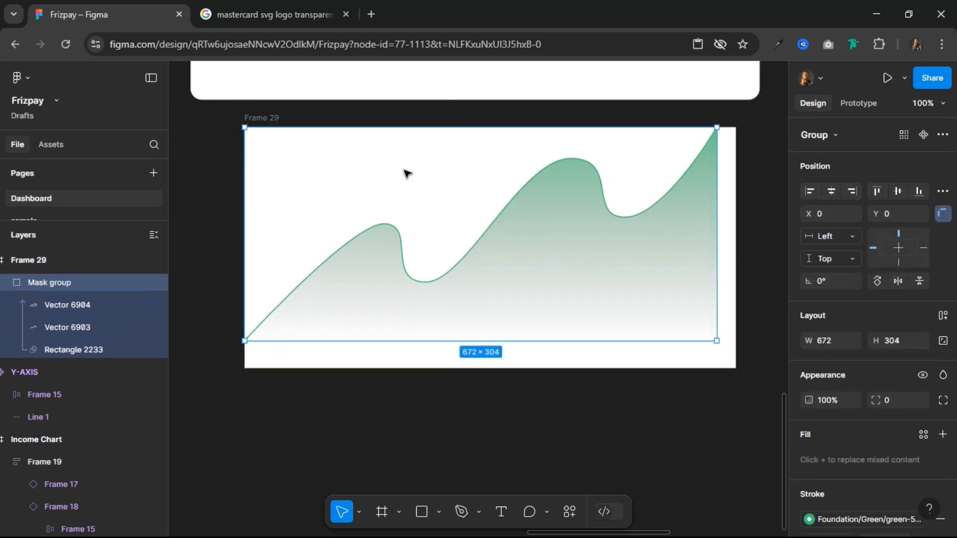
Step: Shrink the frame's bottom and right edges to fit the artwork at 672 × 304, and select the mask group inside
{"action": "left_click", "coordinate": [274, 118]}
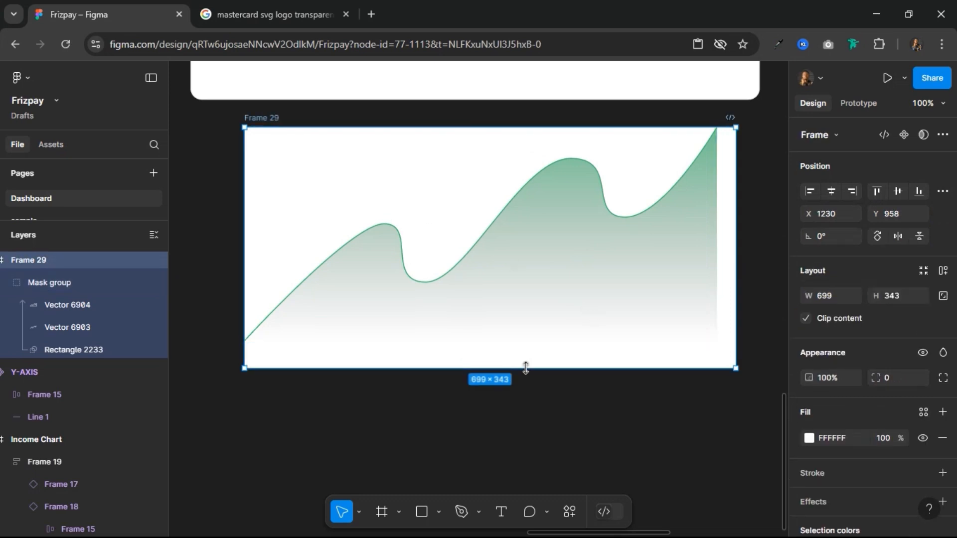
{"action": "left_click_drag", "start_coordinate": [528, 364], "coordinate": [528, 342]}
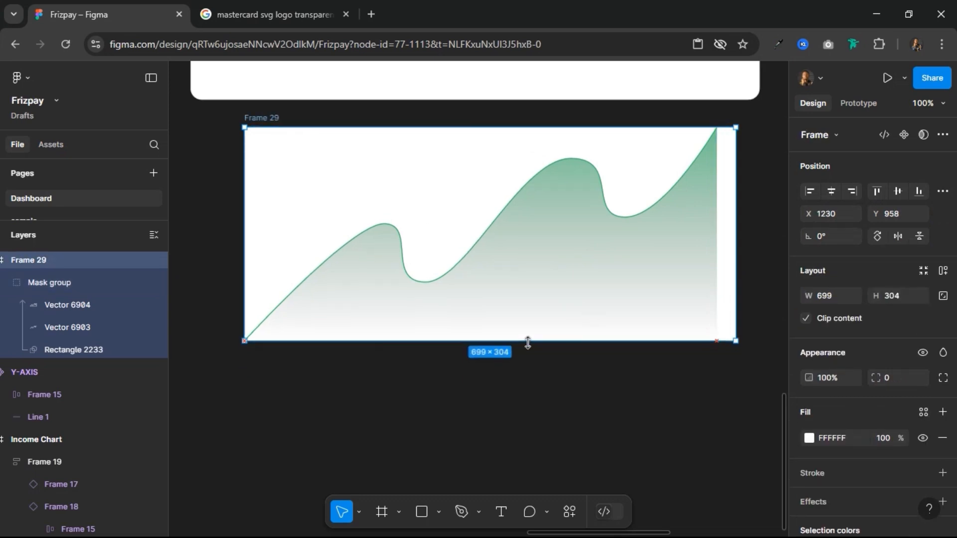
{"action": "left_click_drag", "start_coordinate": [732, 209], "coordinate": [717, 210]}
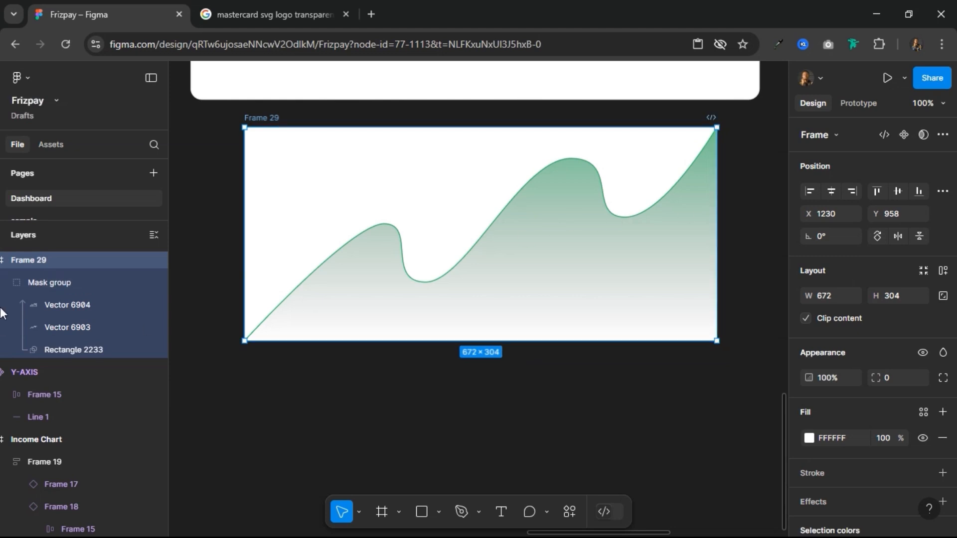
{"action": "left_click", "coordinate": [62, 283]}
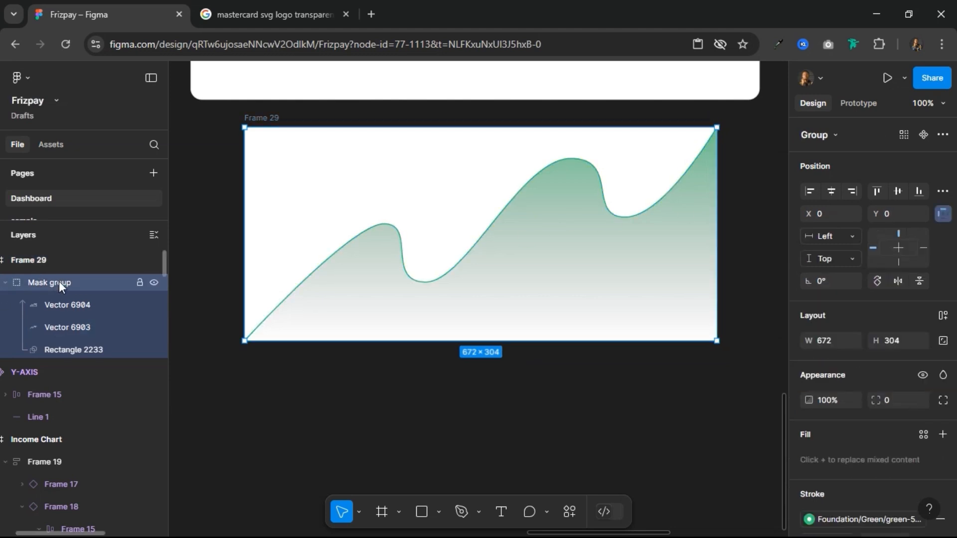
Step: Set the mask group's horizontal and vertical constraints to Center and try resizing its parent frame
{"action": "left_click", "coordinate": [4, 283]}
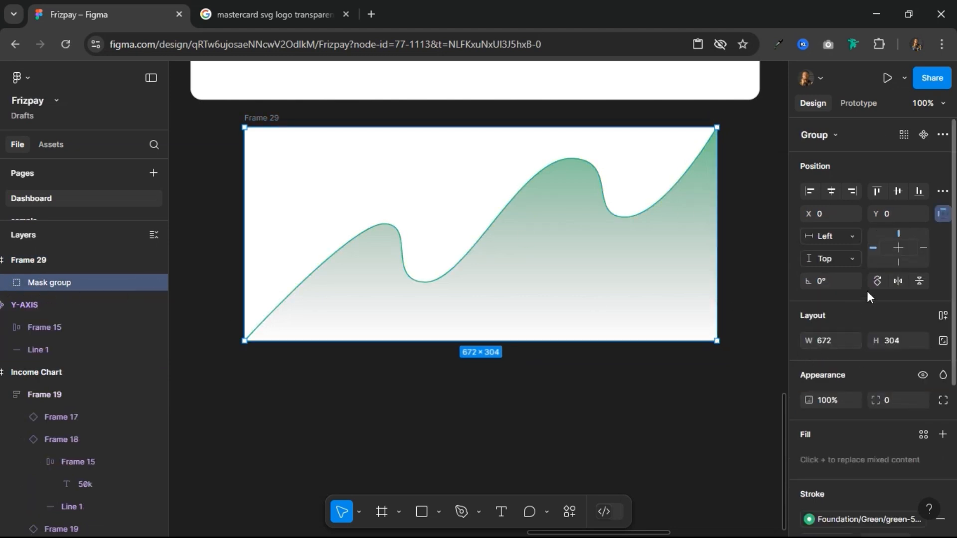
{"action": "left_click", "coordinate": [900, 247]}
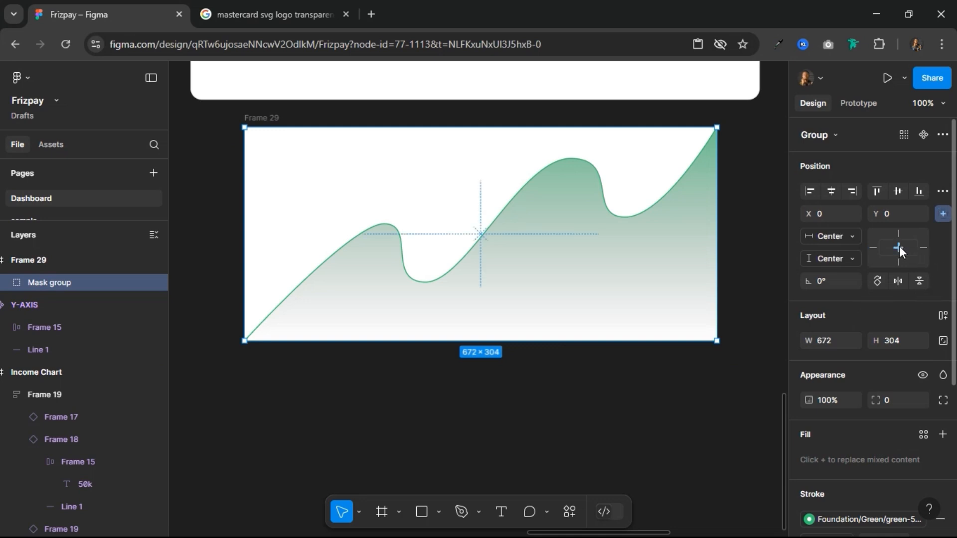
{"action": "left_click", "coordinate": [257, 119]}
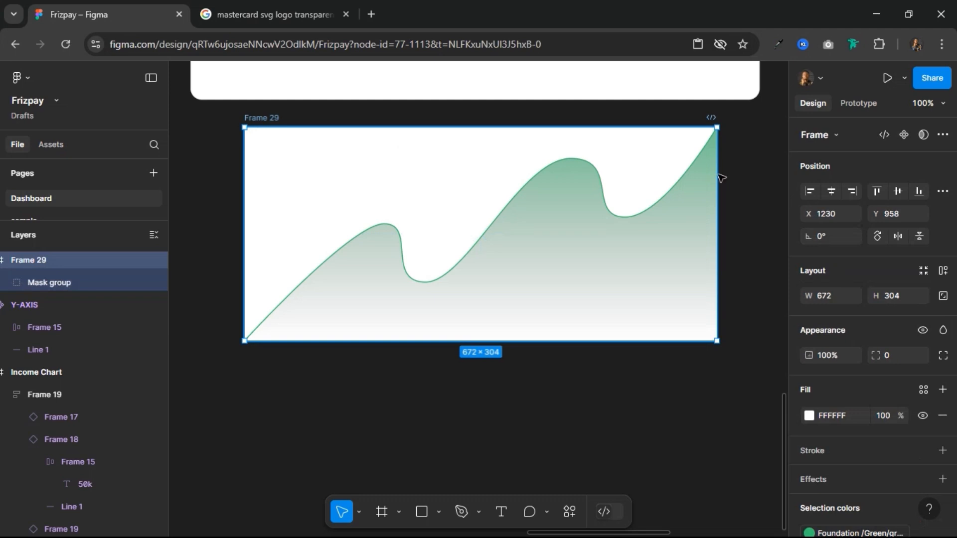
{"action": "left_click_drag", "start_coordinate": [647, 192], "coordinate": [759, 211]}
{"action": "key", "text": "ctrl+z"}
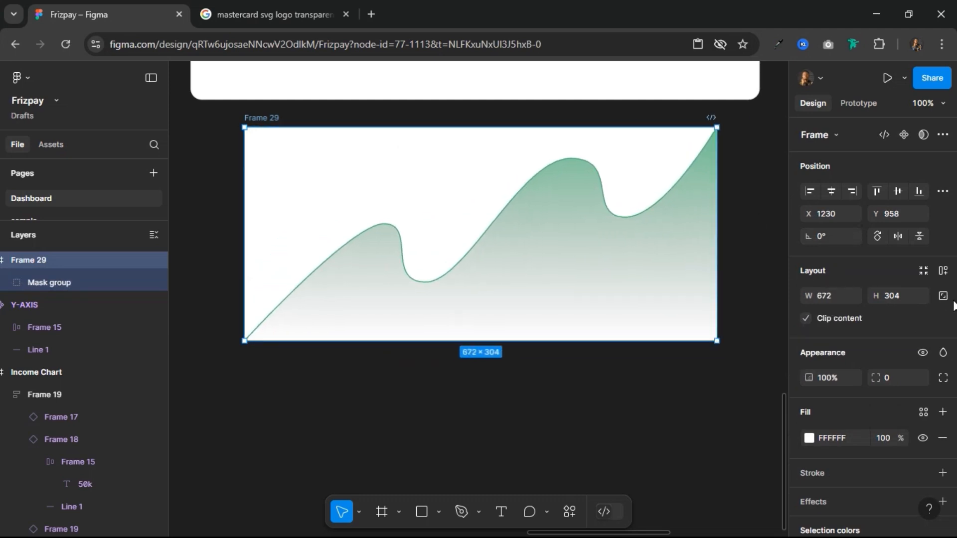
Step: Add auto layout to Frame 29, try narrowing the frame, and undo that resize
{"action": "left_click", "coordinate": [943, 270]}
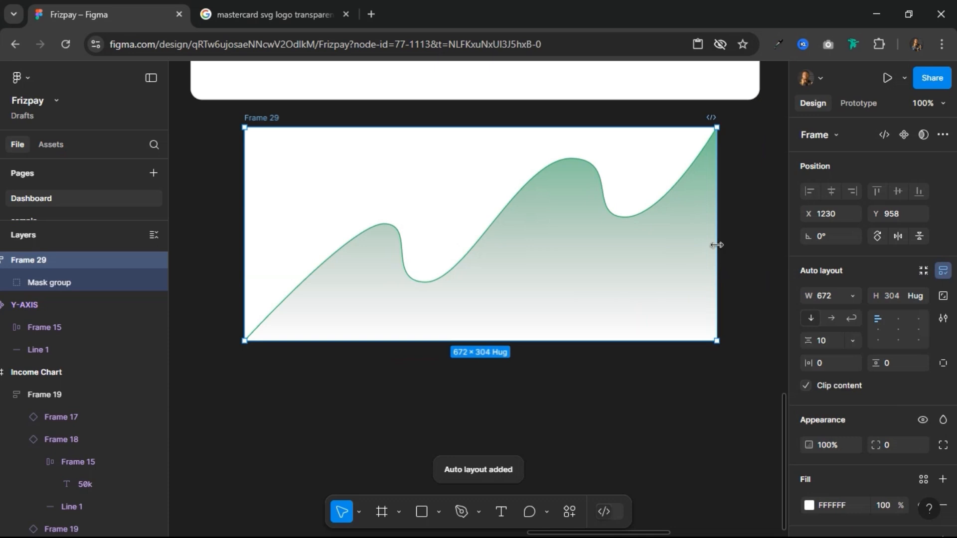
{"action": "left_click_drag", "start_coordinate": [717, 245], "coordinate": [620, 263]}
{"action": "key", "text": "ctrl+z"}
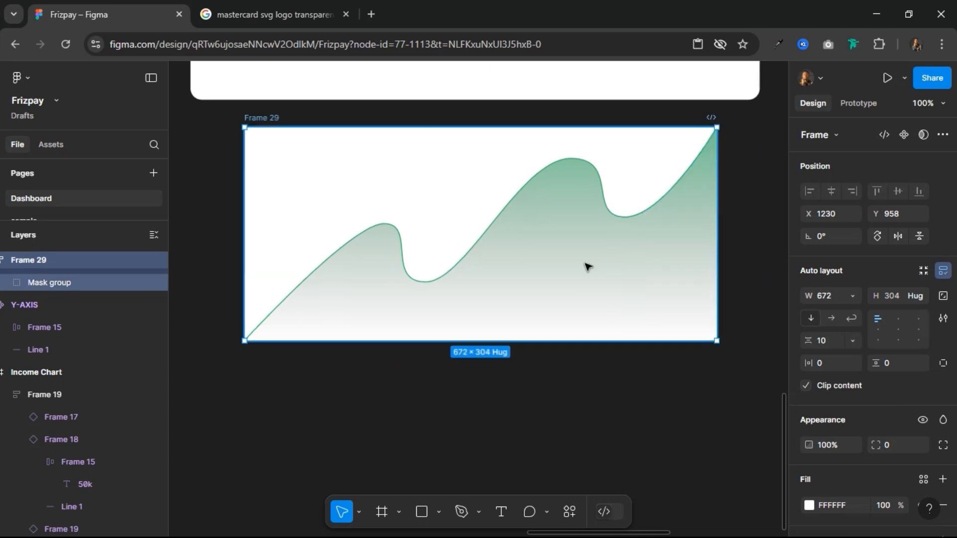
Step: Set the mask group's width and height to Fill so it follows the frame's size
{"action": "left_click", "coordinate": [59, 282]}
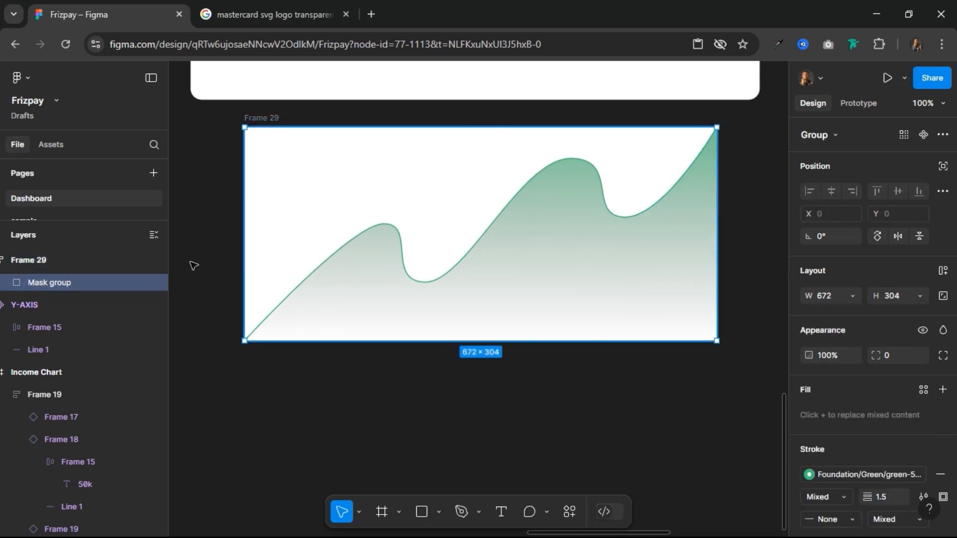
{"action": "left_click", "coordinate": [852, 294]}
{"action": "left_click", "coordinate": [846, 316]}
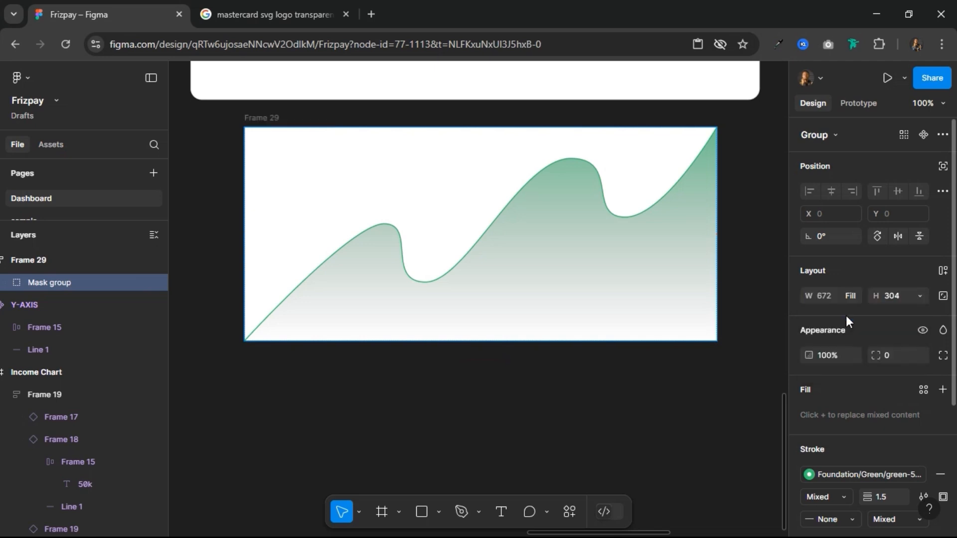
{"action": "left_click", "coordinate": [922, 298]}
{"action": "left_click", "coordinate": [903, 319]}
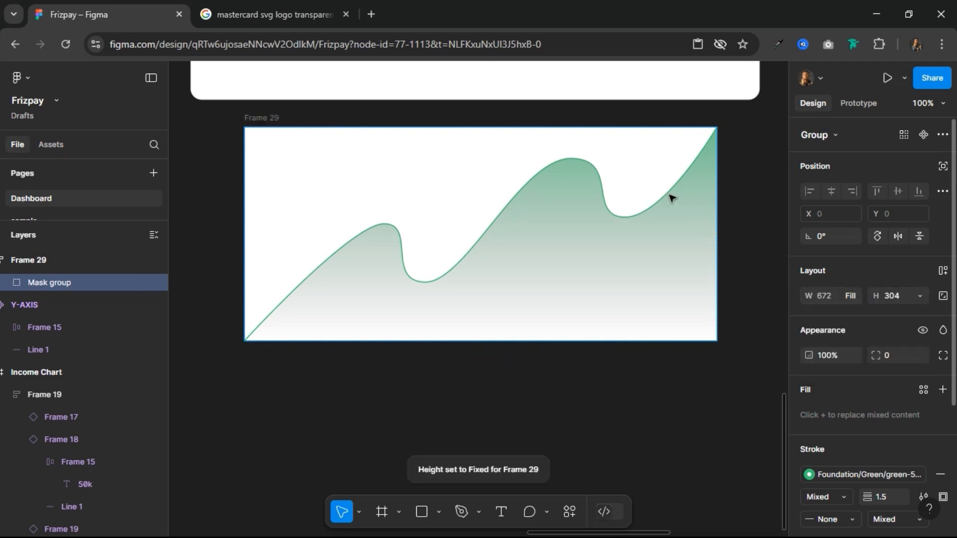
Step: Test how the artwork scales by stretching Frame 29 from its edge and corner, and undo both resizes
{"action": "left_click", "coordinate": [249, 114]}
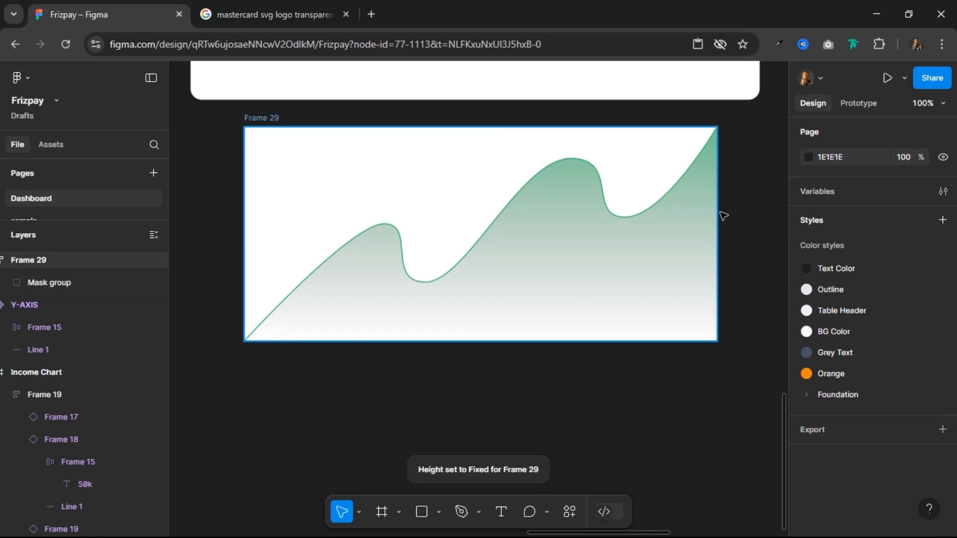
{"action": "left_click", "coordinate": [250, 118]}
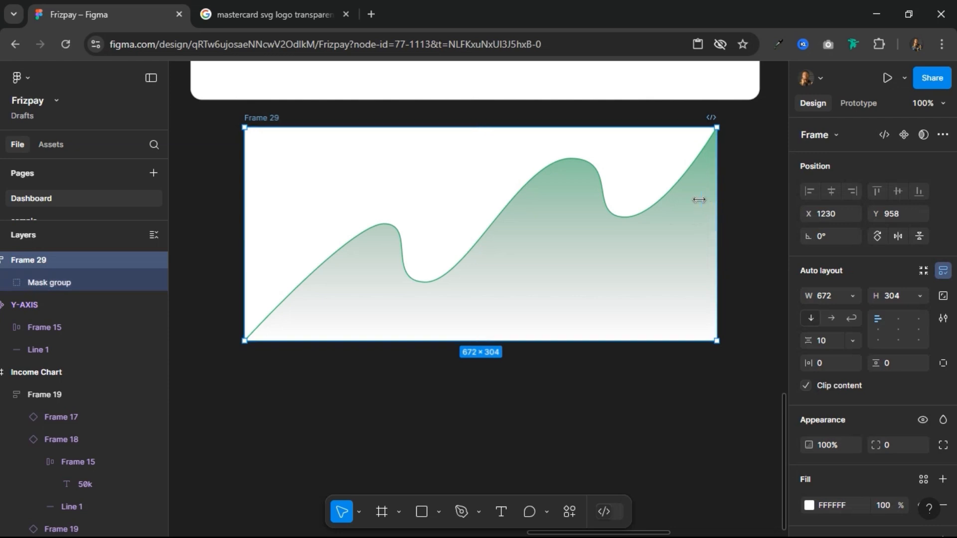
{"action": "left_click_drag", "start_coordinate": [716, 199], "coordinate": [732, 318]}
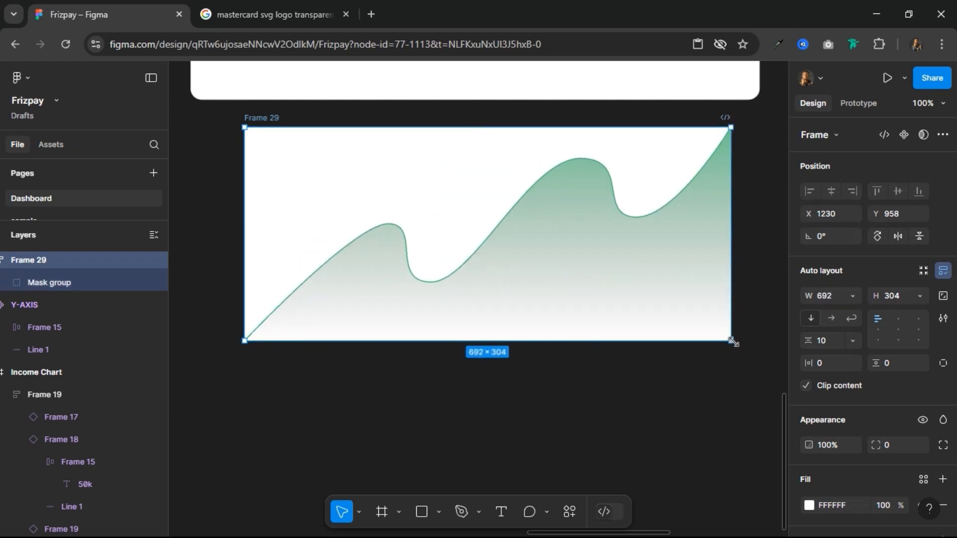
{"action": "left_click_drag", "start_coordinate": [578, 222], "coordinate": [729, 354]}
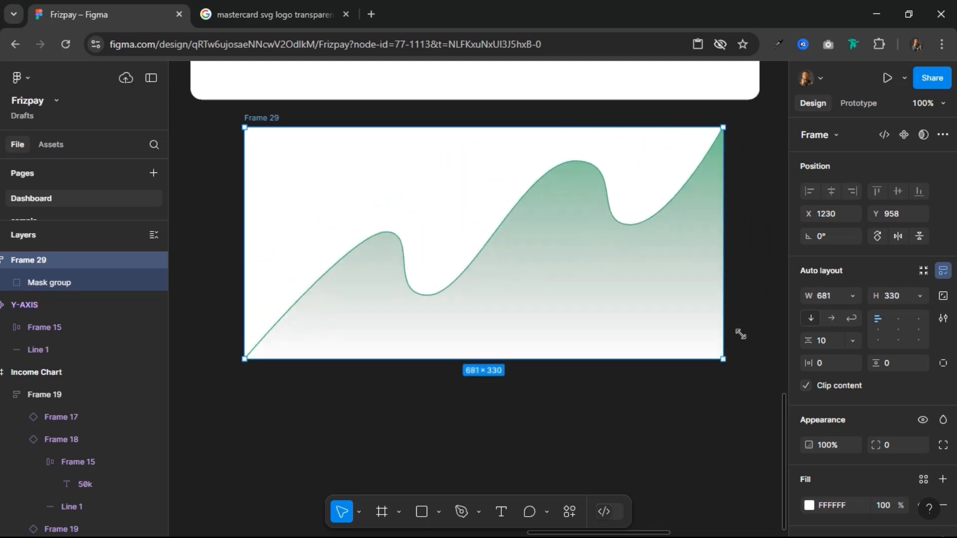
{"action": "key", "text": "ctrl+z"}
{"action": "key", "text": "ctrl+z"}
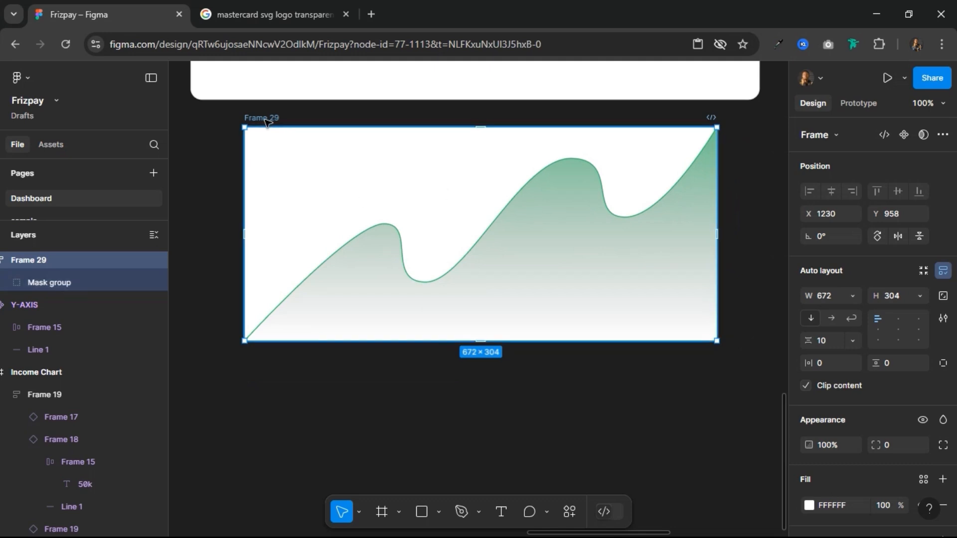
Step: Rename Frame 29 as "Trend Line"
{"action": "double_click", "coordinate": [267, 119]}
{"action": "type", "text": "Trend Line"}
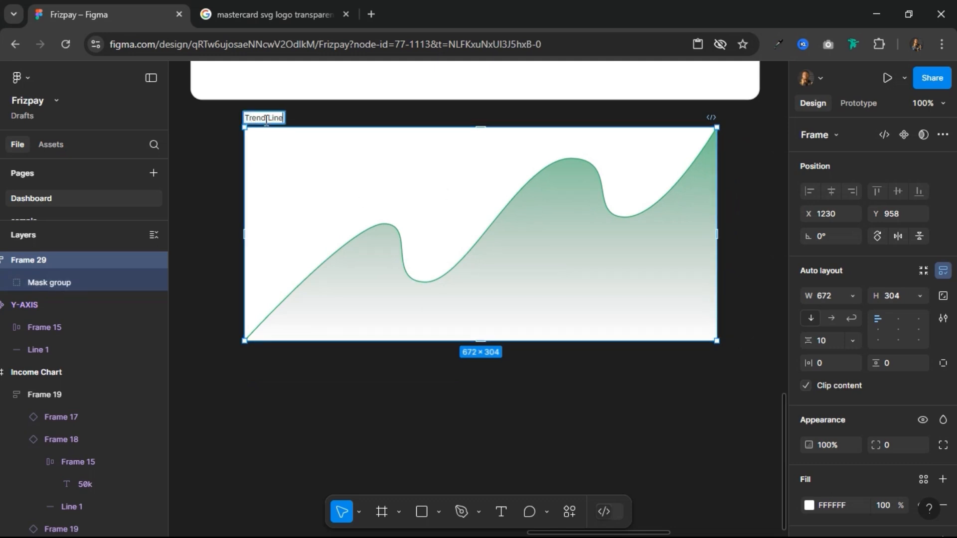
{"action": "key", "text": "Return"}
Step: Remove the Trend Line frame's white fill and move the frame straight down to Y 1036
{"action": "scroll", "coordinate": [846, 432], "scroll_direction": "down", "scroll_amount": 3}
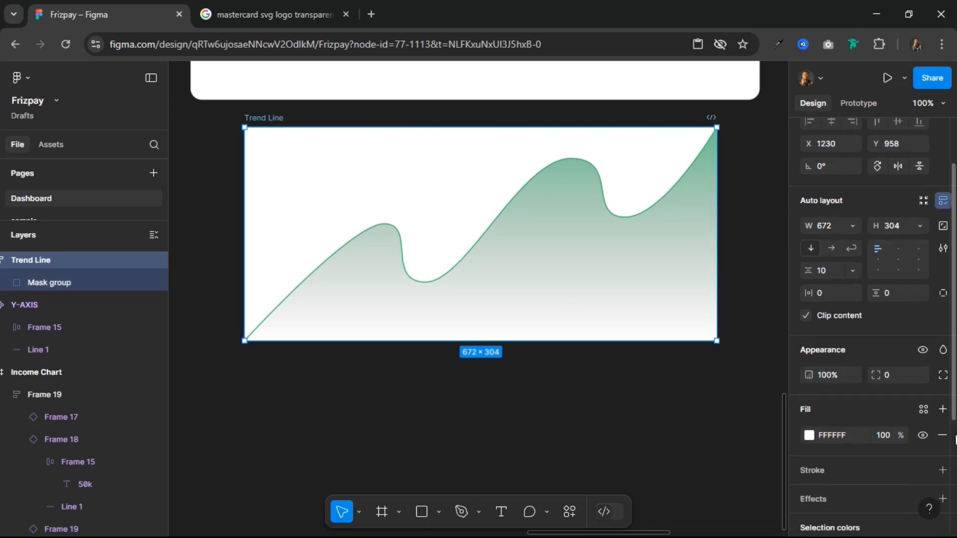
{"action": "left_click", "coordinate": [942, 435]}
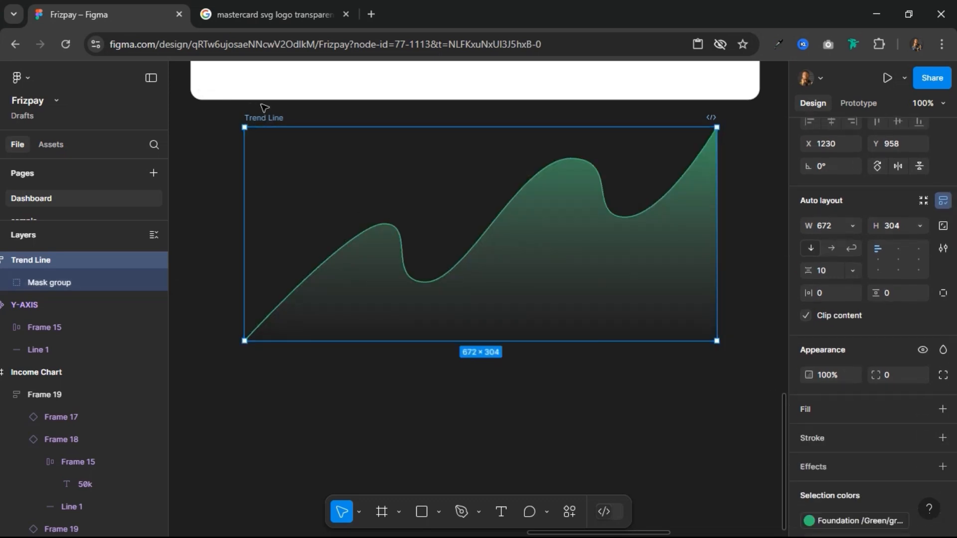
{"action": "left_click_drag", "start_coordinate": [267, 122], "coordinate": [277, 178]}
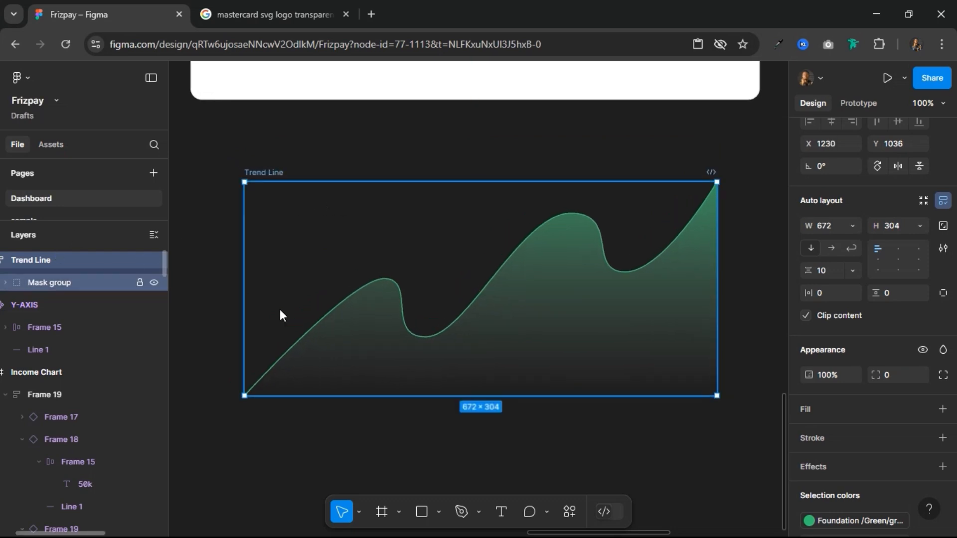
Step: Draw a circle about 39 × 39 in the empty canvas area below the Trend Line frame
{"action": "left_click", "coordinate": [438, 512]}
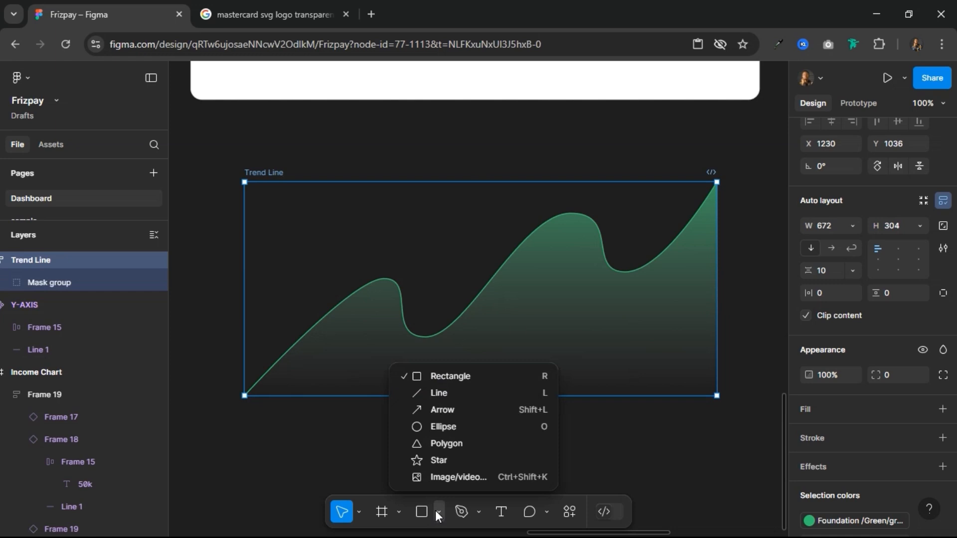
{"action": "left_click", "coordinate": [447, 425]}
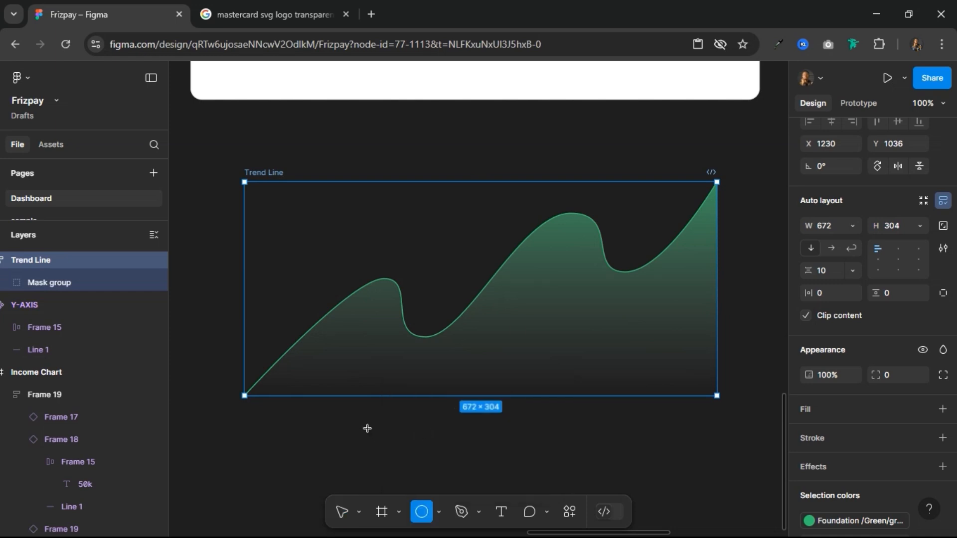
{"action": "left_click_drag", "start_coordinate": [368, 429], "coordinate": [395, 456]}
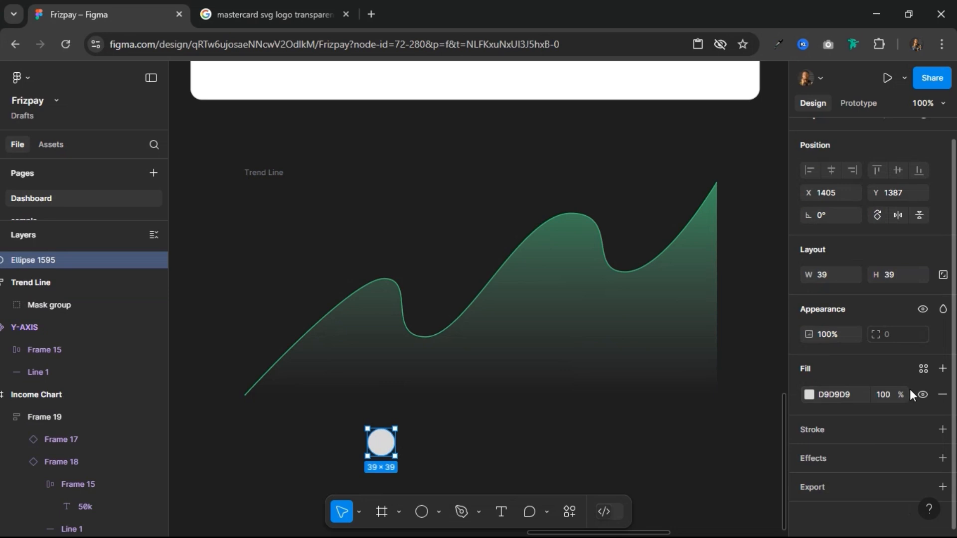
Step: Scale the circle to 12 × 12 with the Scale tool
{"action": "key", "text": "k"}
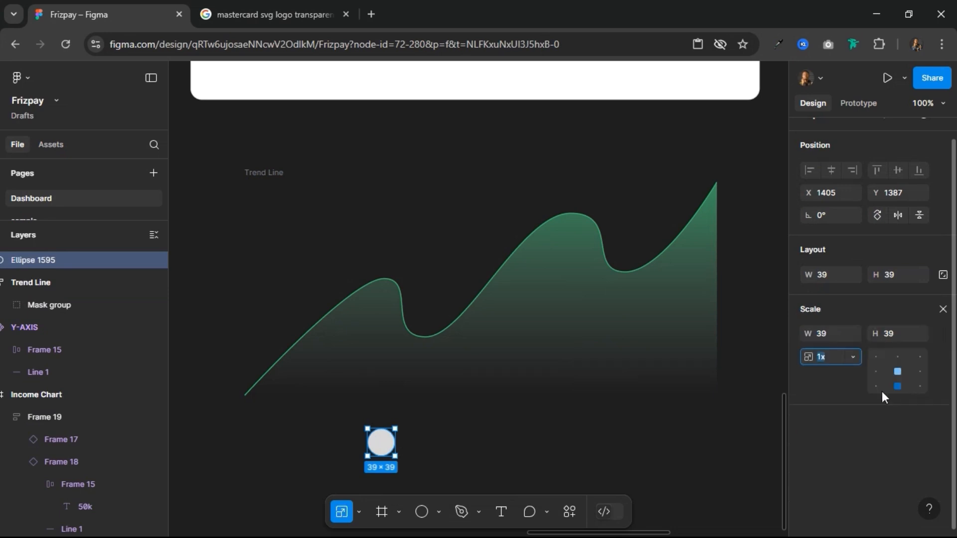
{"action": "left_click", "coordinate": [899, 335]}
{"action": "type", "text": "12"}
{"action": "key", "text": "Return"}
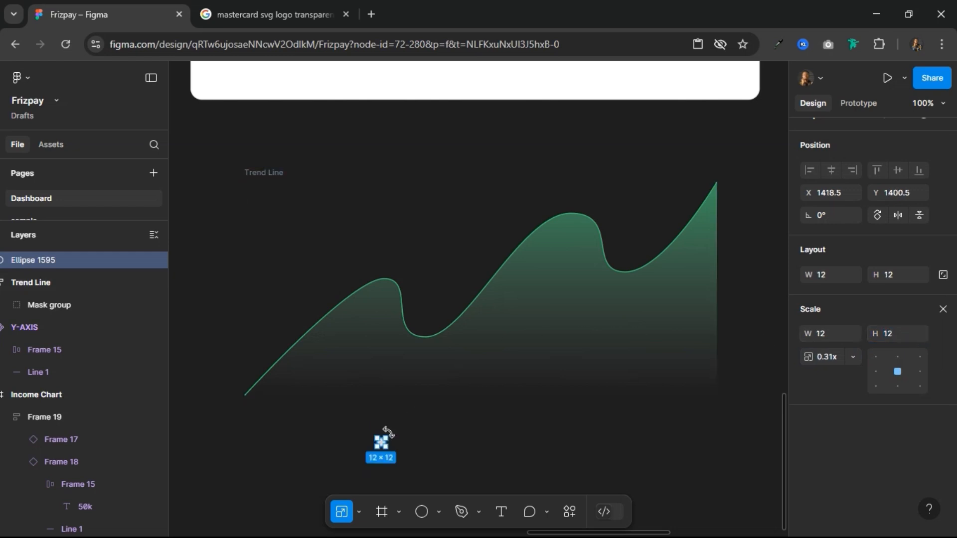
{"action": "left_click", "coordinate": [942, 309]}
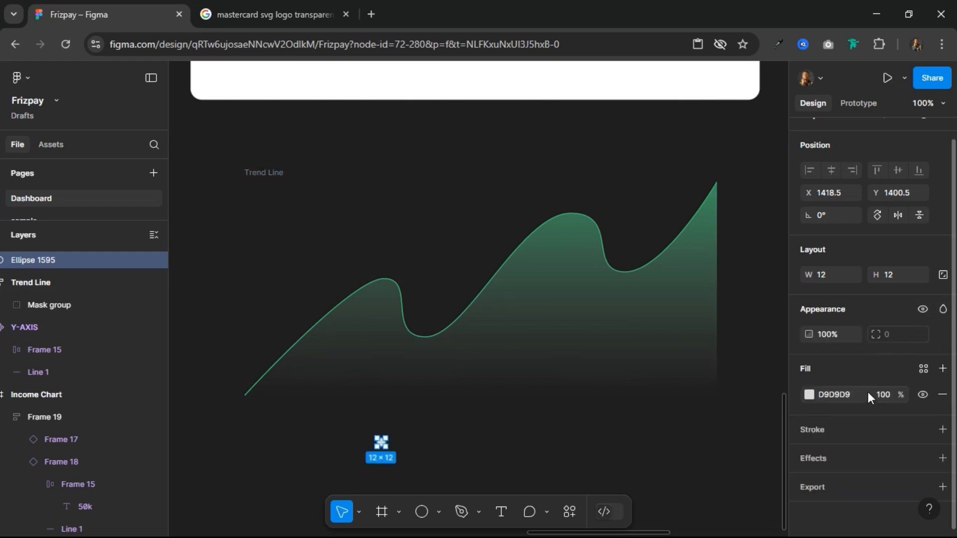
Step: Add a white FFFFFF inside stroke with a weight of 2 to the circle
{"action": "left_click", "coordinate": [923, 432]}
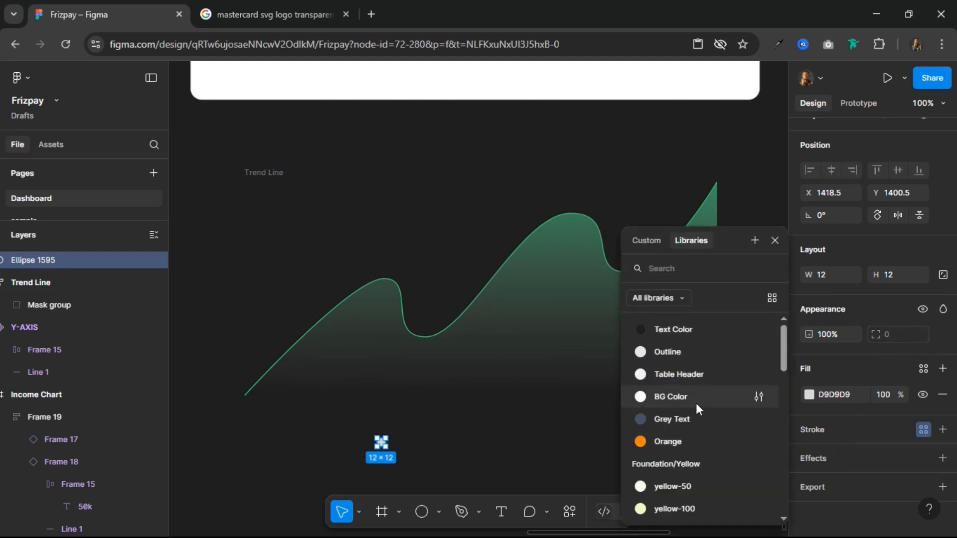
{"action": "left_click", "coordinate": [857, 434]}
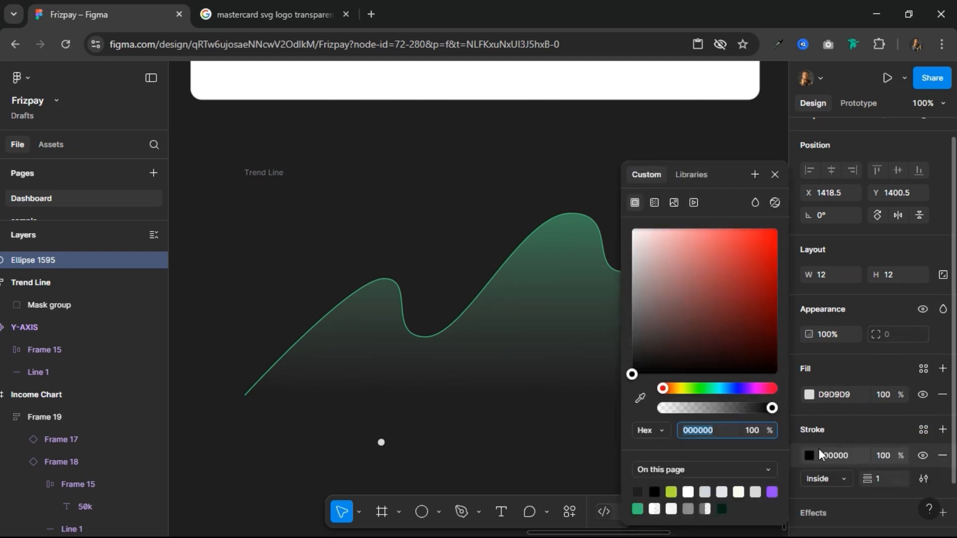
{"action": "left_click", "coordinate": [835, 455]}
{"action": "type", "text": "fff"}
{"action": "key", "text": "Return"}
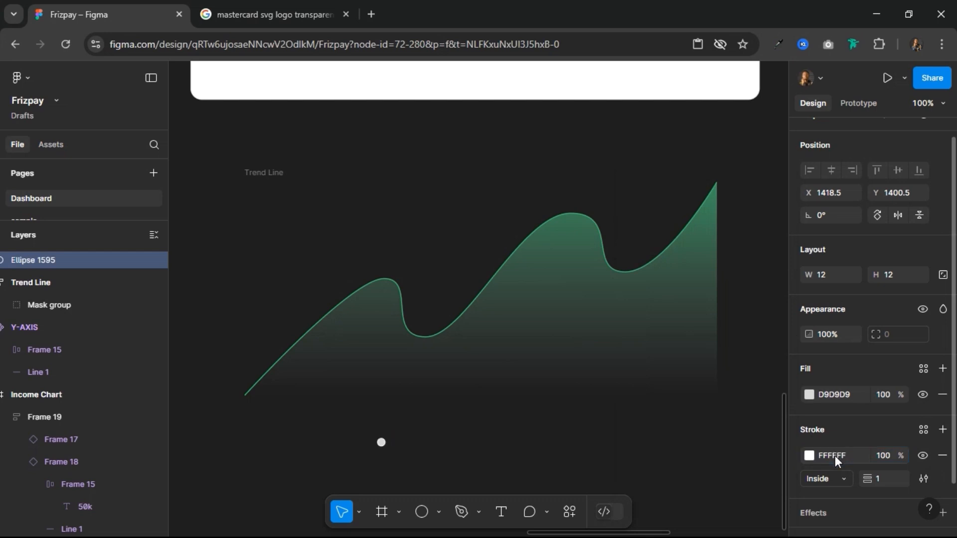
{"action": "left_click", "coordinate": [889, 479]}
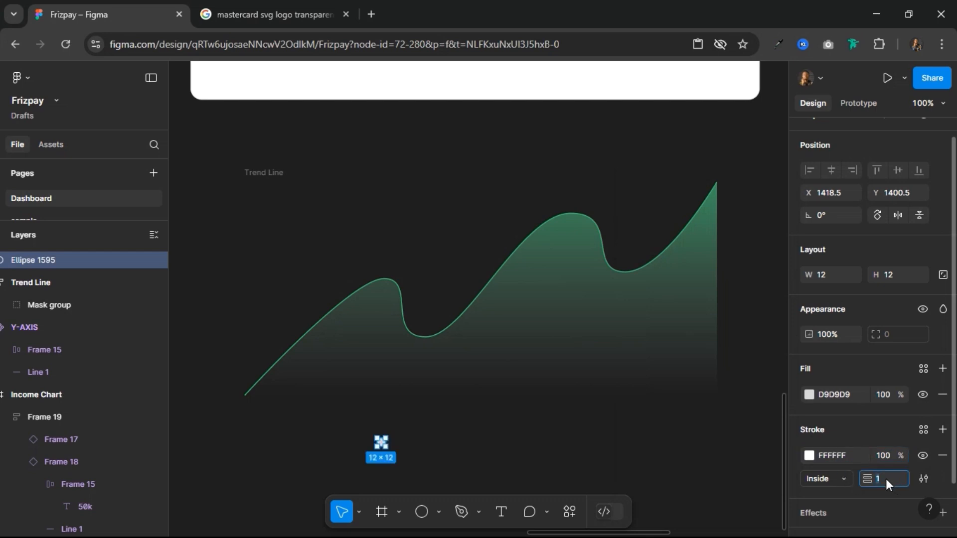
{"action": "type", "text": "2"}
{"action": "key", "text": "Return"}
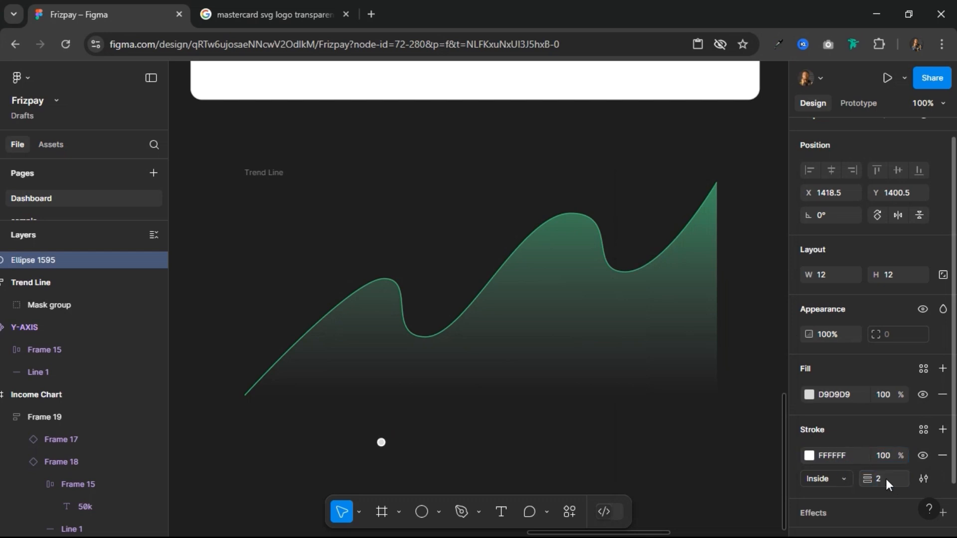
Step: Apply the Foundation green-500 color style as the circle's fill
{"action": "left_click", "coordinate": [920, 370]}
{"action": "scroll", "coordinate": [729, 478], "scroll_direction": "down", "scroll_amount": 10}
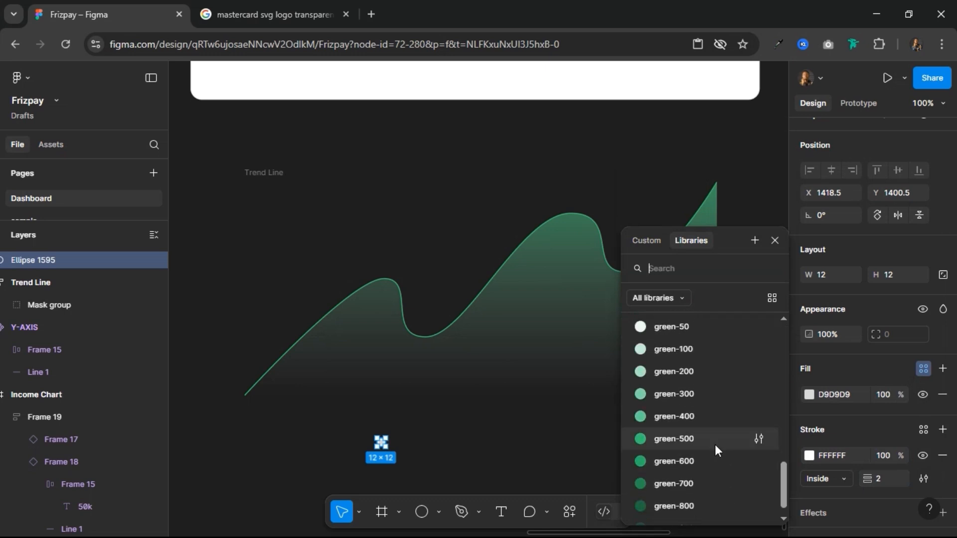
{"action": "left_click", "coordinate": [715, 444]}
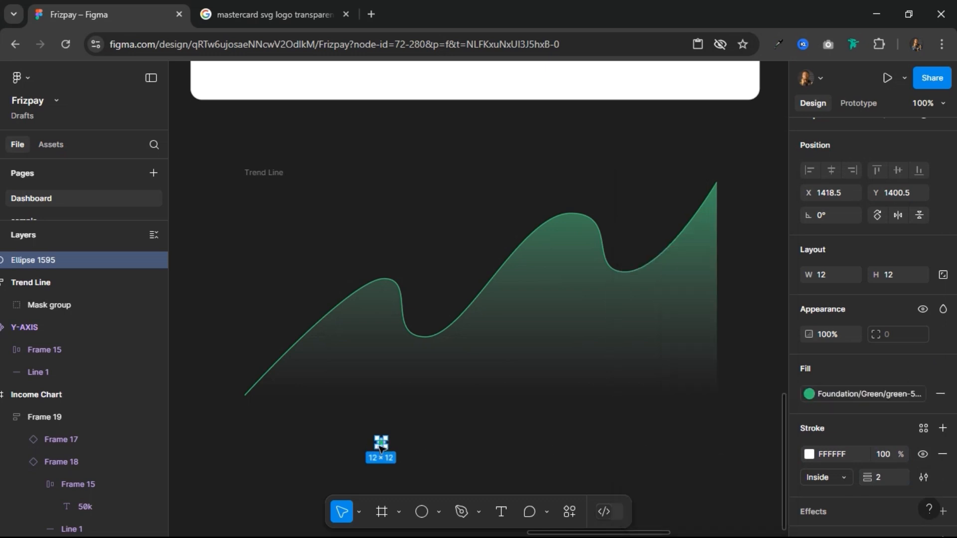
Step: Place the circle inside the Trend Line frame and make it ignore the frame's auto layout
{"action": "left_click_drag", "start_coordinate": [446, 335], "coordinate": [491, 238]}
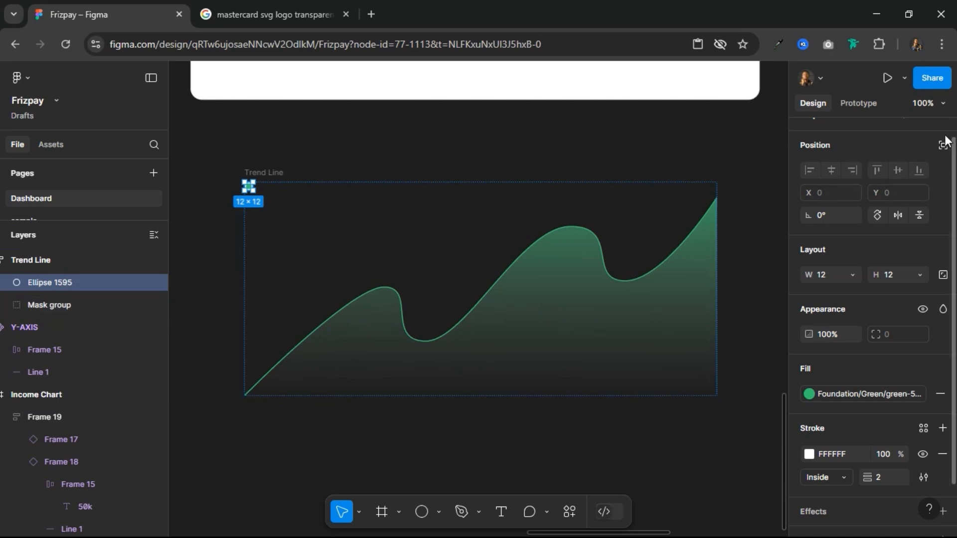
{"action": "left_click", "coordinate": [943, 145]}
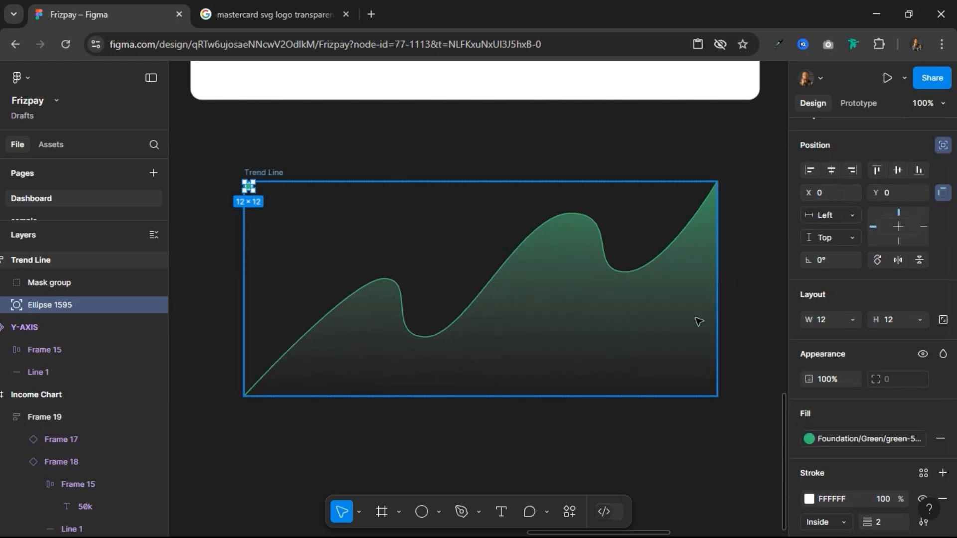
Step: Move the 12 × 12 circle onto the curve's higher peak inside the Trend Line frame
{"action": "key", "text": "shift+Right"}
{"action": "key", "text": "shift+Right"}
{"action": "key", "text": "shift+Right"}
{"action": "key", "text": "shift+Right"}
{"action": "key", "text": "shift+Right"}
{"action": "key", "text": "shift+Right"}
{"action": "key", "text": "shift+Right"}
{"action": "key", "text": "shift+Right"}
{"action": "key", "text": "shift+Right"}
{"action": "key", "text": "shift+Right"}
{"action": "key", "text": "shift+Right"}
{"action": "key", "text": "shift+Right"}
{"action": "key", "text": "shift+Right"}
{"action": "key", "text": "shift+Right"}
{"action": "key", "text": "shift+Right"}
{"action": "key", "text": "shift+Right"}
{"action": "key", "text": "shift+Right"}
{"action": "key", "text": "shift+Right"}
{"action": "key", "text": "shift+Right"}
{"action": "key", "text": "shift+Right"}
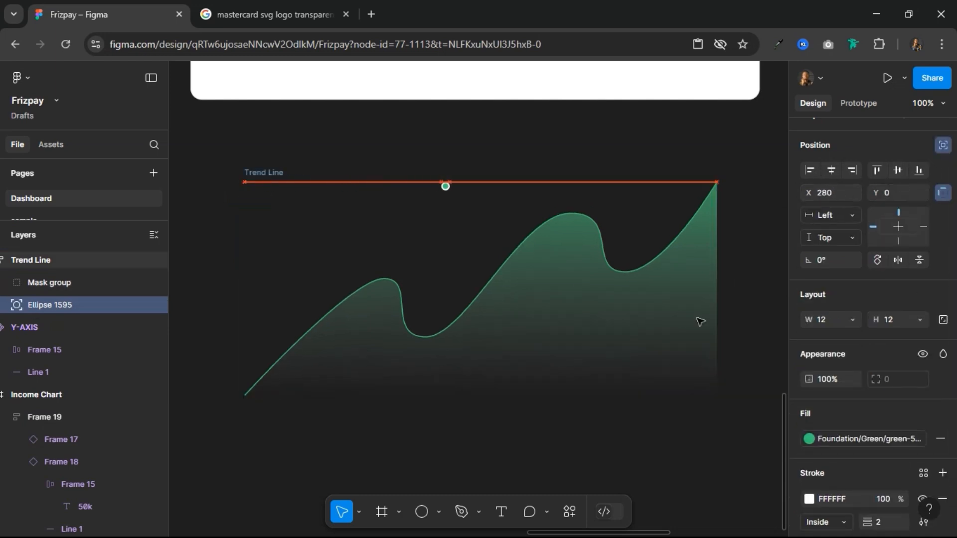
{"action": "key", "text": "shift+Right"}
{"action": "key", "text": "shift+Right"}
{"action": "key", "text": "shift+Right"}
{"action": "key", "text": "shift+Right"}
{"action": "key", "text": "shift+Right"}
{"action": "key", "text": "shift+Right"}
{"action": "key", "text": "shift+Right"}
{"action": "key", "text": "shift+Right"}
{"action": "key", "text": "shift+Right"}
{"action": "key", "text": "shift+Down"}
{"action": "key", "text": "shift+Down"}
{"action": "key", "text": "shift+Down"}
{"action": "key", "text": "shift+Down"}
{"action": "key", "text": "shift+Down"}
{"action": "key", "text": "shift+Down"}
{"action": "key", "text": "shift+Right"}
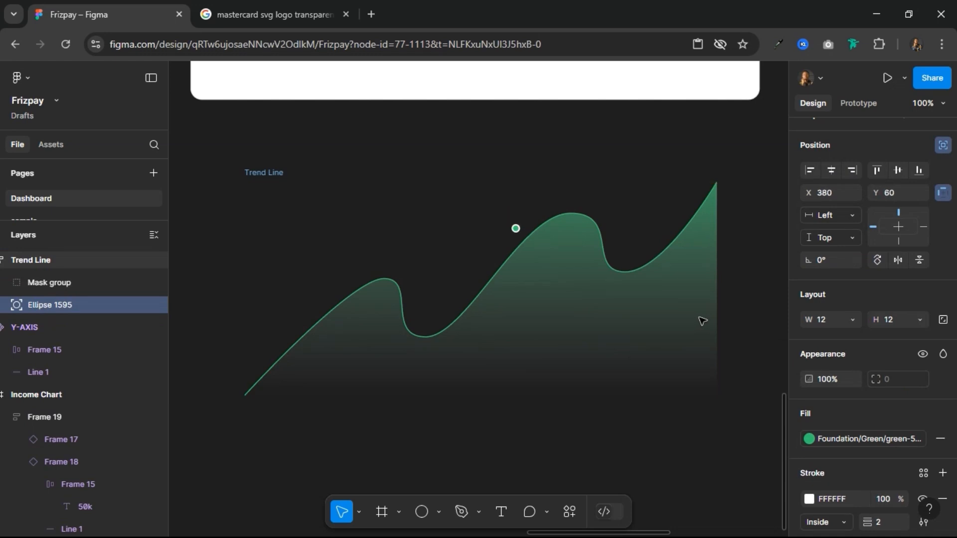
{"action": "key", "text": "shift+Down"}
{"action": "key", "text": "shift+Right"}
{"action": "key", "text": "shift+Right"}
{"action": "key", "text": "shift+Right"}
{"action": "key", "text": "shift+Right"}
{"action": "key", "text": "shift+Right"}
{"action": "key", "text": "shift+Up"}
{"action": "key", "text": "shift+Up"}
{"action": "key", "text": "shift+Up"}
{"action": "key", "text": "shift+Right"}
{"action": "key", "text": "shift+Right"}
{"action": "key", "text": "shift+Right"}
Step: Add a drop shadow effect with default settings to the marker circle
{"action": "scroll", "coordinate": [867, 399], "scroll_direction": "down", "scroll_amount": 3}
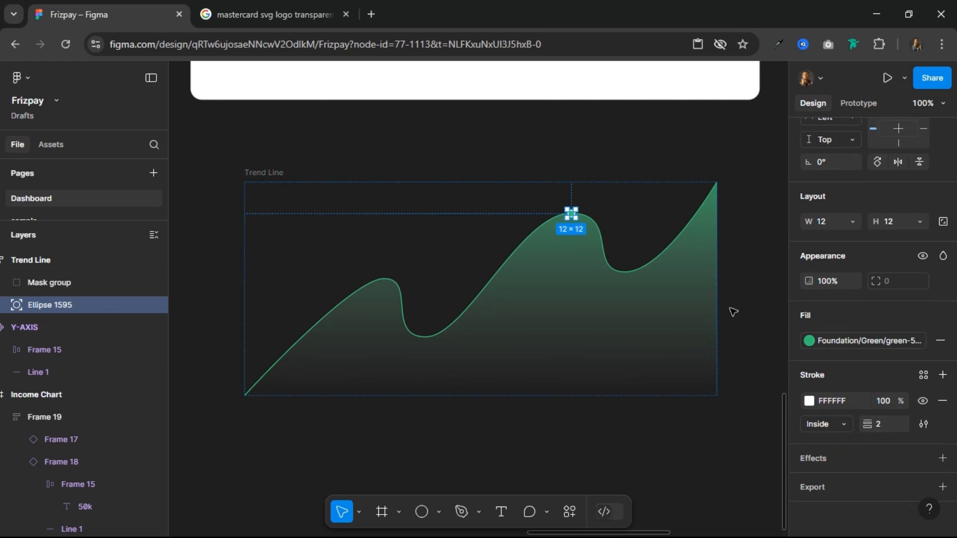
{"action": "scroll", "coordinate": [603, 207], "scroll_direction": "up", "scroll_amount": 5}
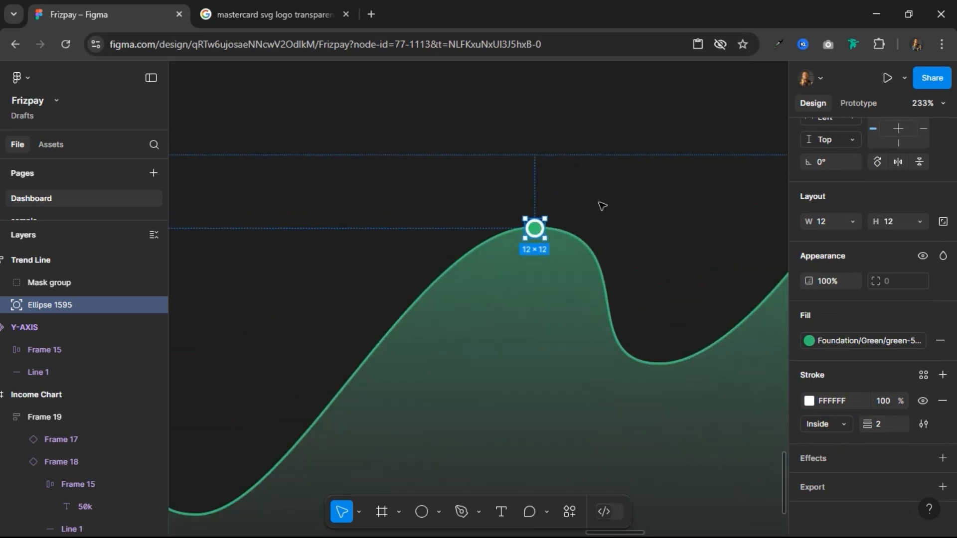
{"action": "left_click", "coordinate": [828, 459]}
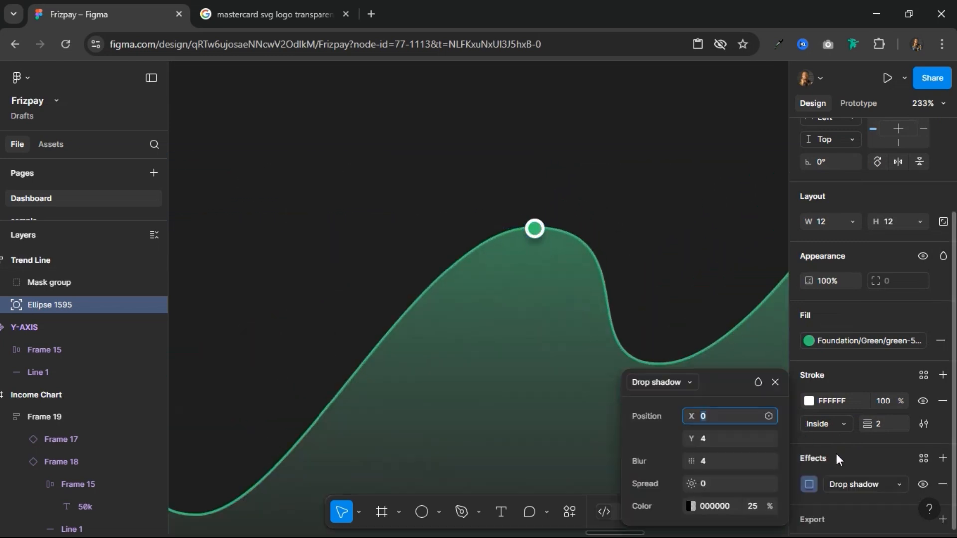
{"action": "left_click", "coordinate": [776, 380]}
{"action": "left_click", "coordinate": [633, 222]}
{"action": "scroll", "coordinate": [624, 209], "scroll_direction": "down", "scroll_amount": 5}
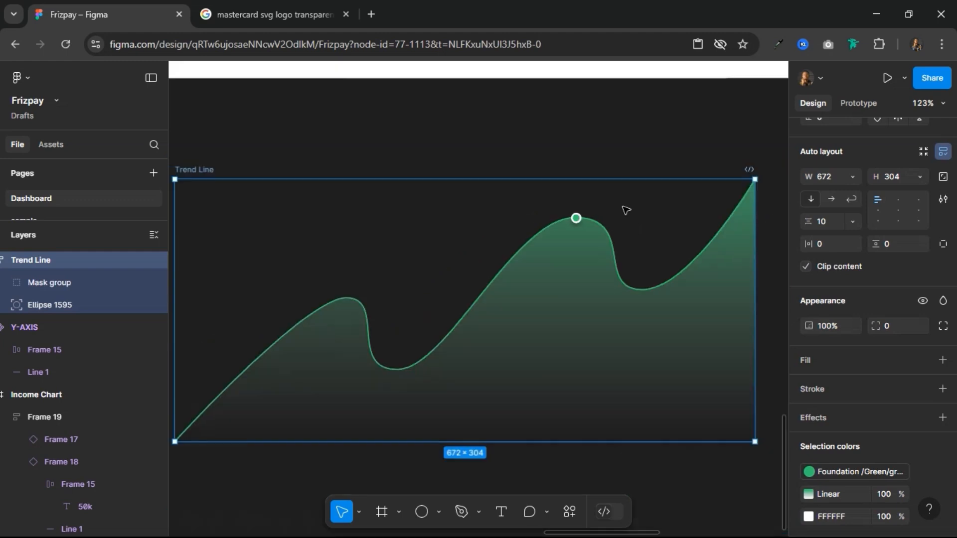
Step: Apply auto layout to the Income Chart frame
{"action": "scroll", "coordinate": [387, 156], "scroll_direction": "up", "scroll_amount": 5}
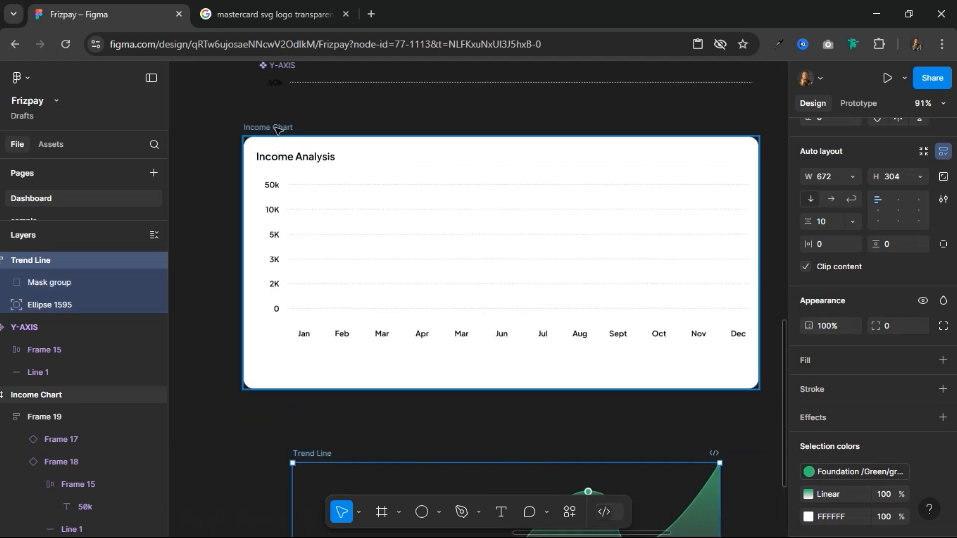
{"action": "left_click", "coordinate": [424, 365]}
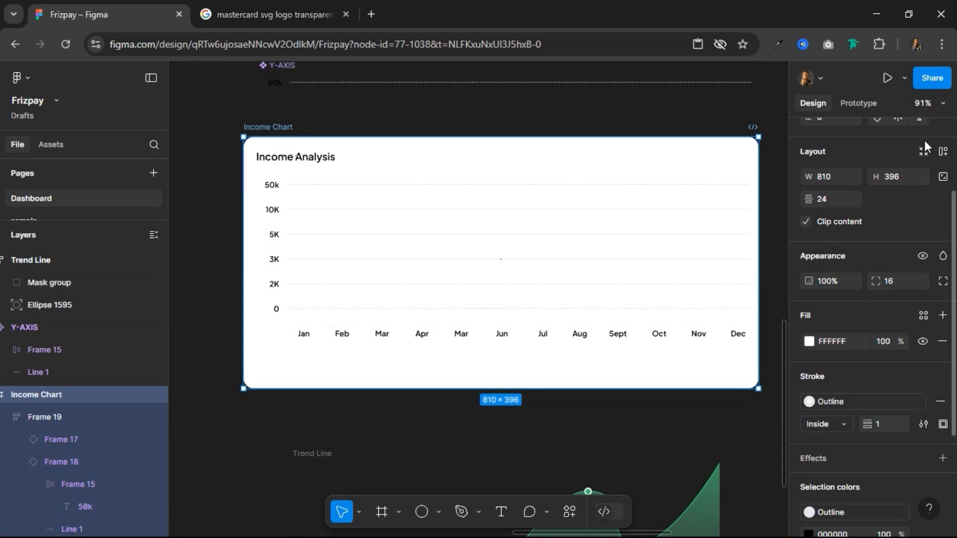
{"action": "left_click", "coordinate": [944, 152]}
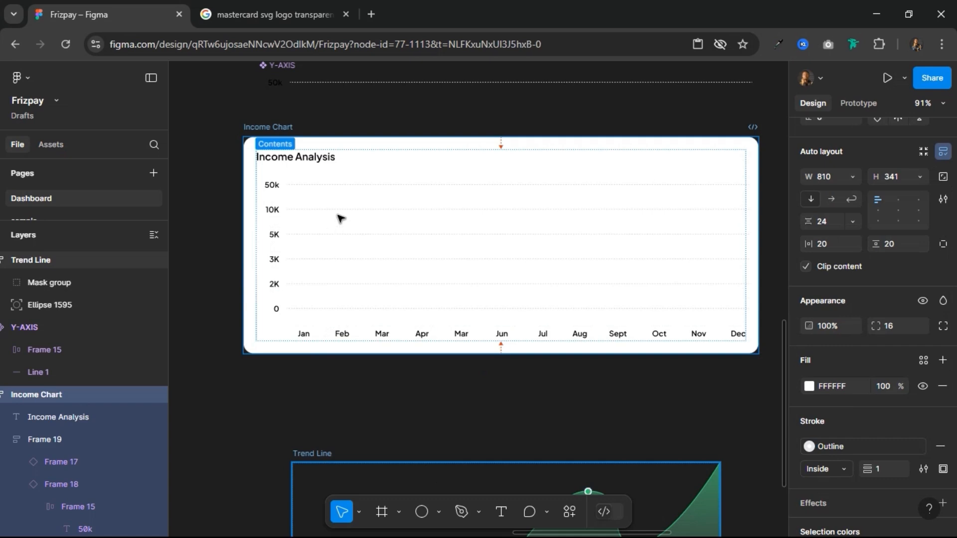
Step: Place the Trend Line frame inside the Income Chart and make it ignore the chart's auto layout
{"action": "left_click_drag", "start_coordinate": [337, 215], "coordinate": [344, 166]}
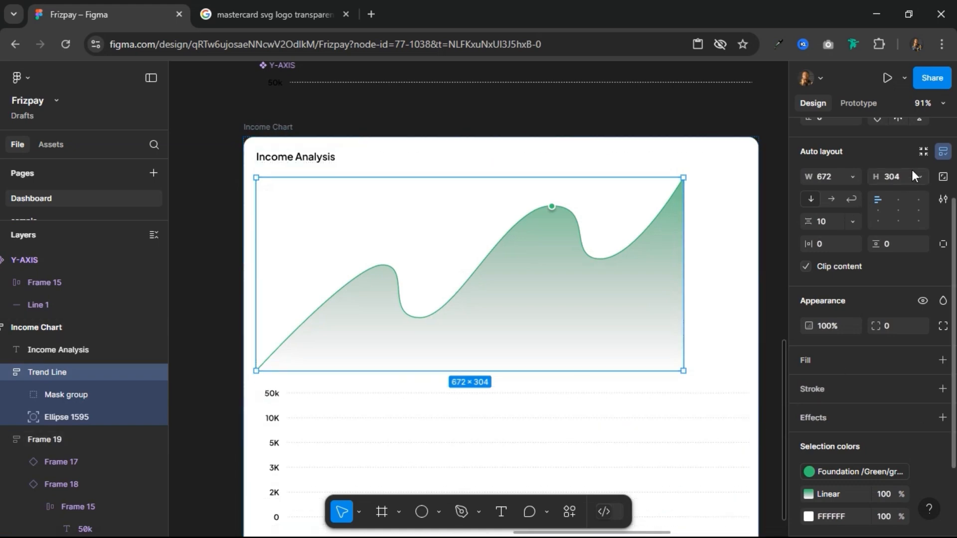
{"action": "scroll", "coordinate": [928, 262], "scroll_direction": "up", "scroll_amount": 3}
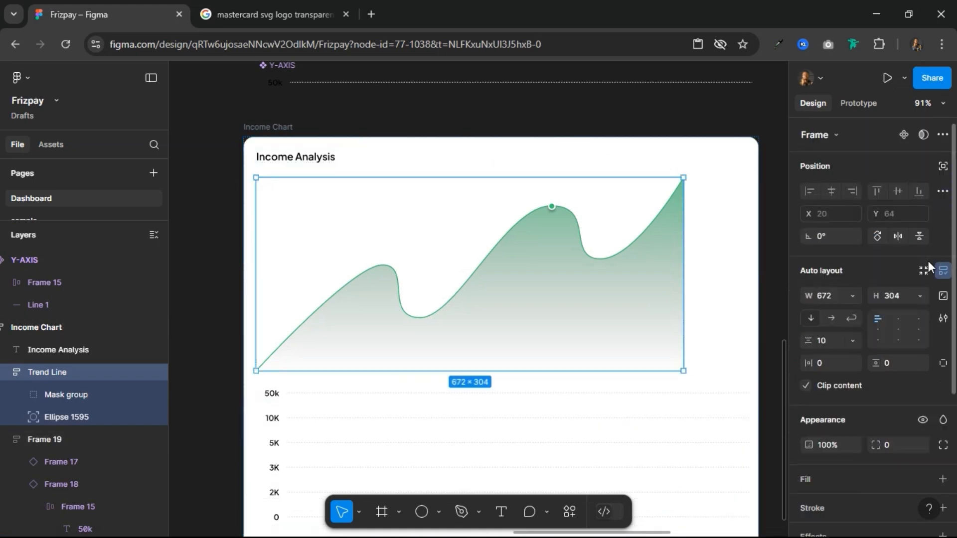
{"action": "left_click", "coordinate": [943, 166]}
Step: Move the Trend Line frame over the chart's grid to X 100, Y -36
{"action": "key", "text": "shift+Up"}
{"action": "key", "text": "shift+Up"}
{"action": "key", "text": "shift+Up"}
{"action": "key", "text": "shift+Up"}
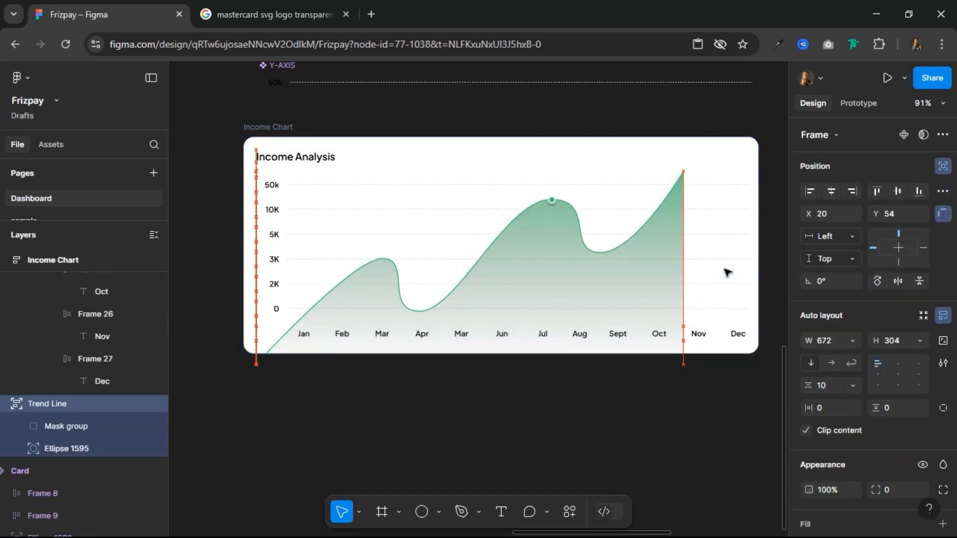
{"action": "key", "text": "shift+Up"}
{"action": "key", "text": "shift+Up"}
{"action": "key", "text": "shift+Up"}
{"action": "key", "text": "shift+Up"}
{"action": "key", "text": "shift+Up"}
{"action": "key", "text": "shift+Right"}
{"action": "key", "text": "shift+Right"}
{"action": "key", "text": "shift+Right"}
{"action": "key", "text": "shift+Right"}
{"action": "key", "text": "shift+Right"}
{"action": "key", "text": "shift+Right"}
{"action": "key", "text": "shift+Right"}
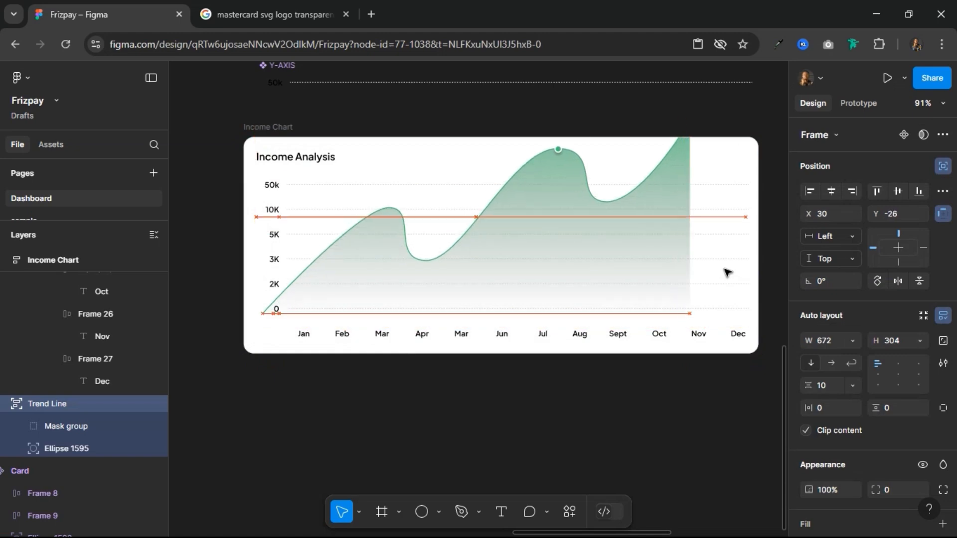
{"action": "key", "text": "shift+Up"}
{"action": "key", "text": "shift+Right"}
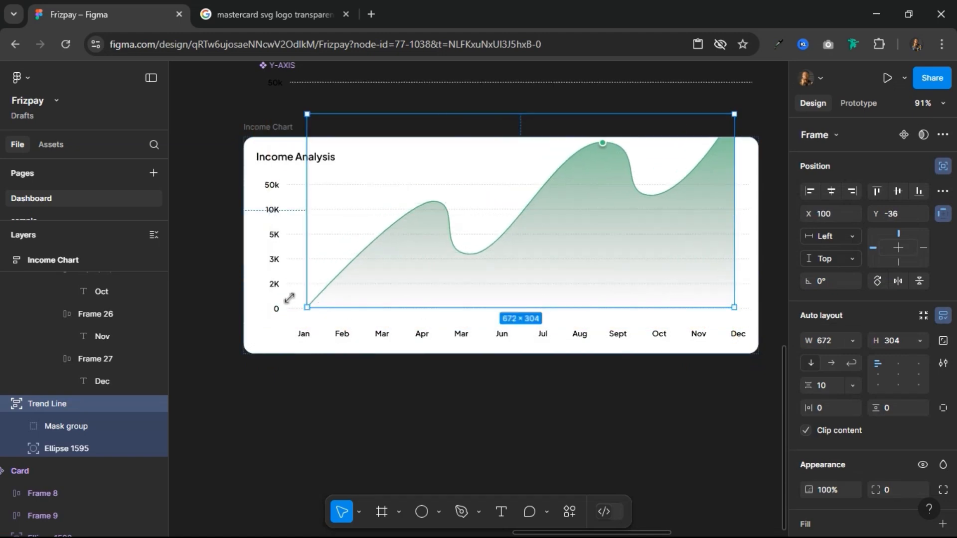
Step: Align the Trend Line's lower-left corner with the start of the 0 grid line, at X 68, Y -34
{"action": "scroll", "coordinate": [276, 319], "scroll_direction": "up", "scroll_amount": 5}
{"action": "key", "text": "alt"}
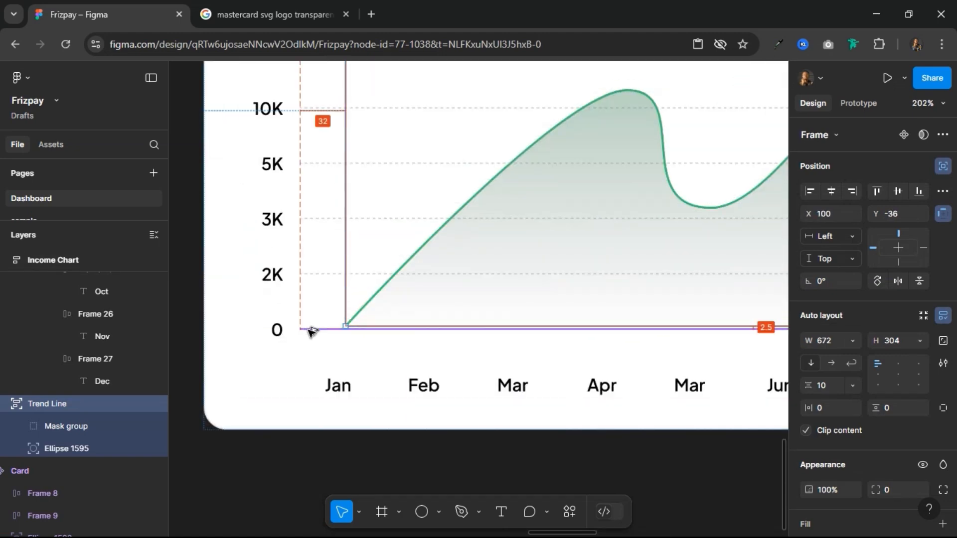
{"action": "key", "text": "Down"}
{"action": "key", "text": "Down"}
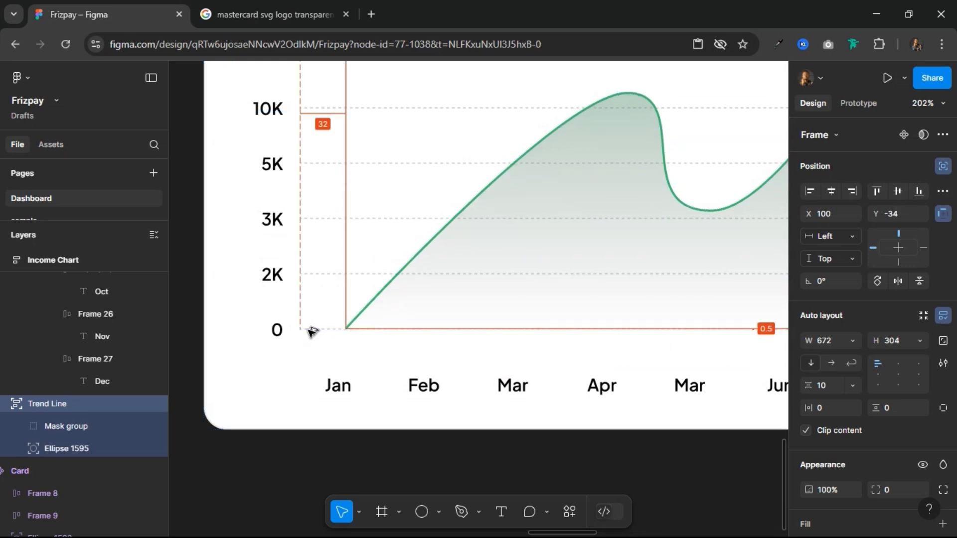
{"action": "key", "text": "shift+Left"}
{"action": "key", "text": "shift+Left"}
{"action": "key", "text": "shift+Left"}
{"action": "key", "text": "Left"}
{"action": "key", "text": "Left"}
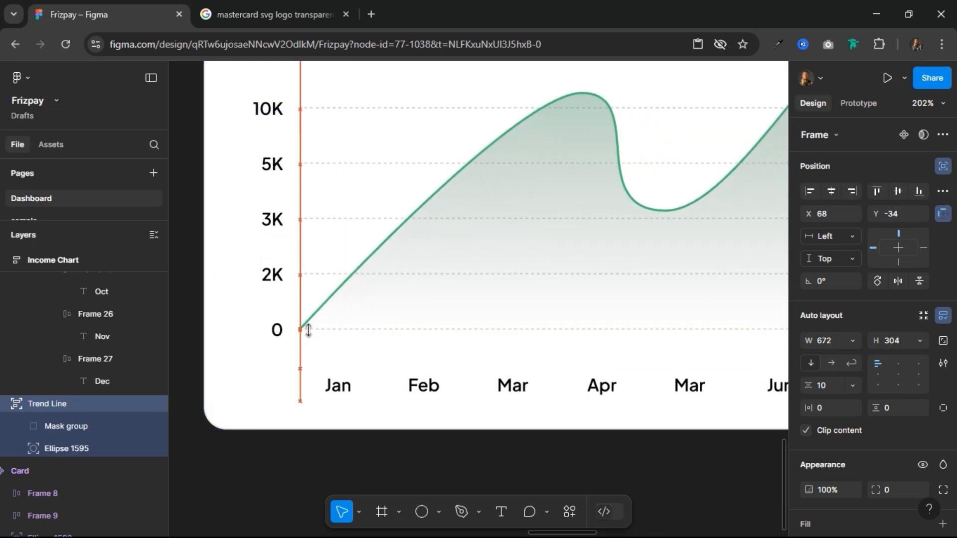
Step: Lower the Trend Line's top edge to the 50k grid line for a height of 194, and move the marker dot to Y 21 on the peak
{"action": "scroll", "coordinate": [308, 330], "scroll_direction": "down", "scroll_amount": 5}
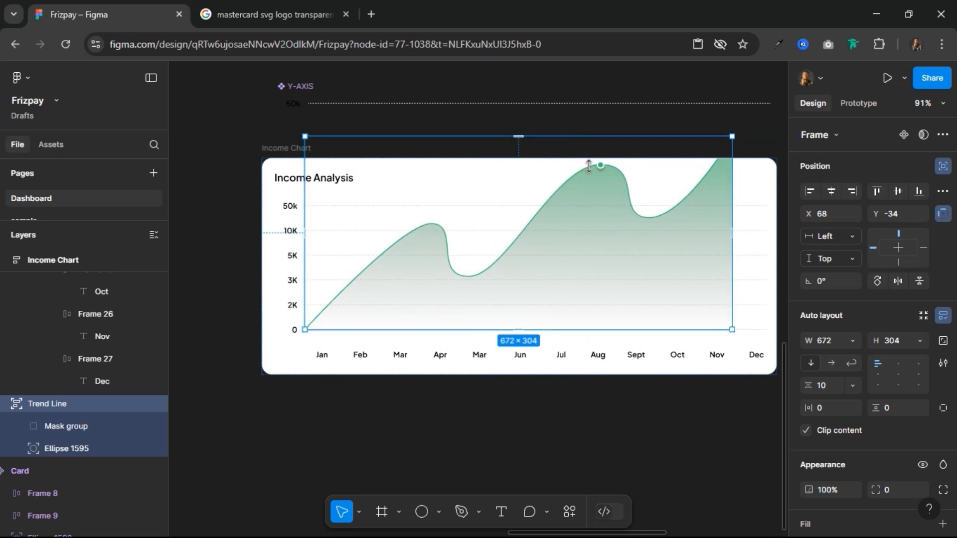
{"action": "left_click_drag", "start_coordinate": [589, 176], "coordinate": [608, 205]}
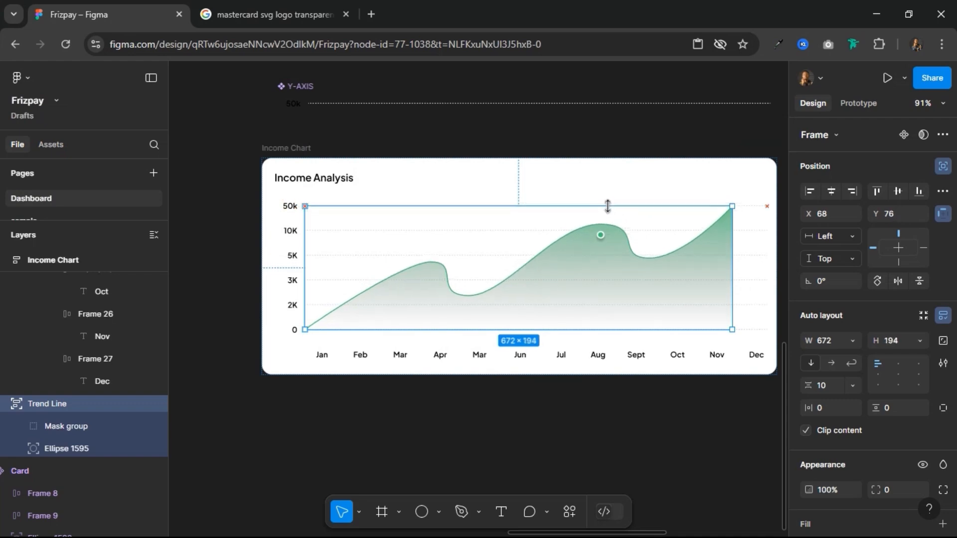
{"action": "left_click", "coordinate": [601, 235]}
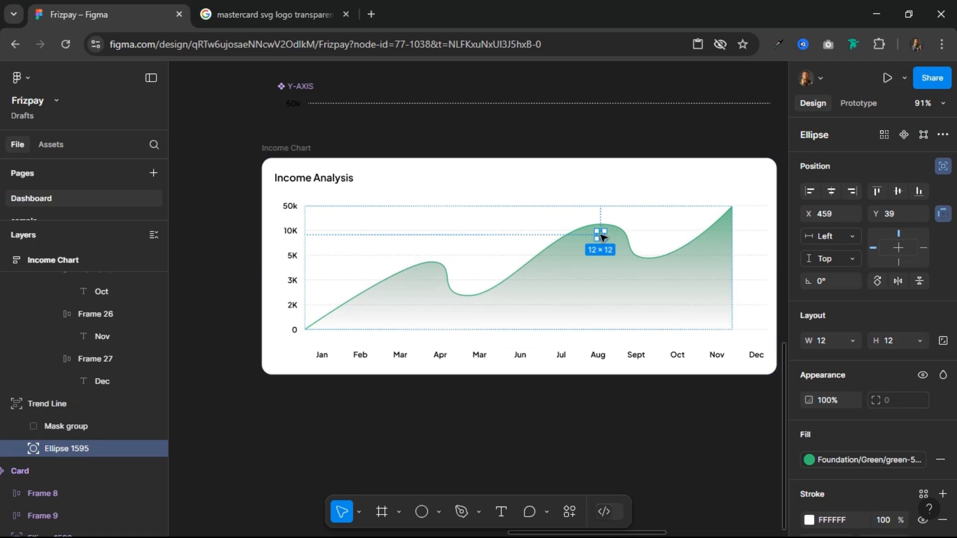
{"action": "left_click_drag", "start_coordinate": [603, 234], "coordinate": [604, 231]}
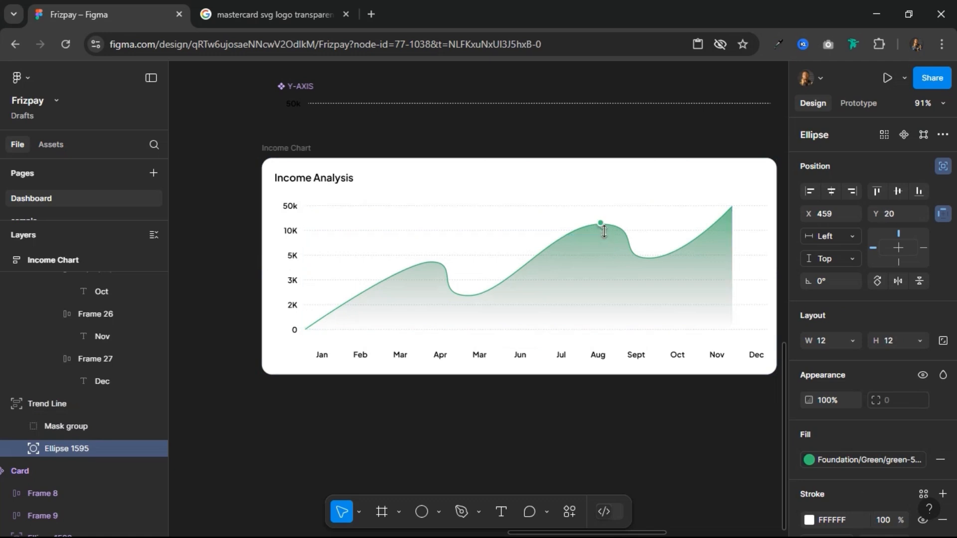
Step: Widen the Trend Line to 722 to reach the grid lines' right end, and move the marker dot to X 489, Y 20
{"action": "left_click", "coordinate": [734, 242]}
{"action": "left_click_drag", "start_coordinate": [761, 242], "coordinate": [763, 243]}
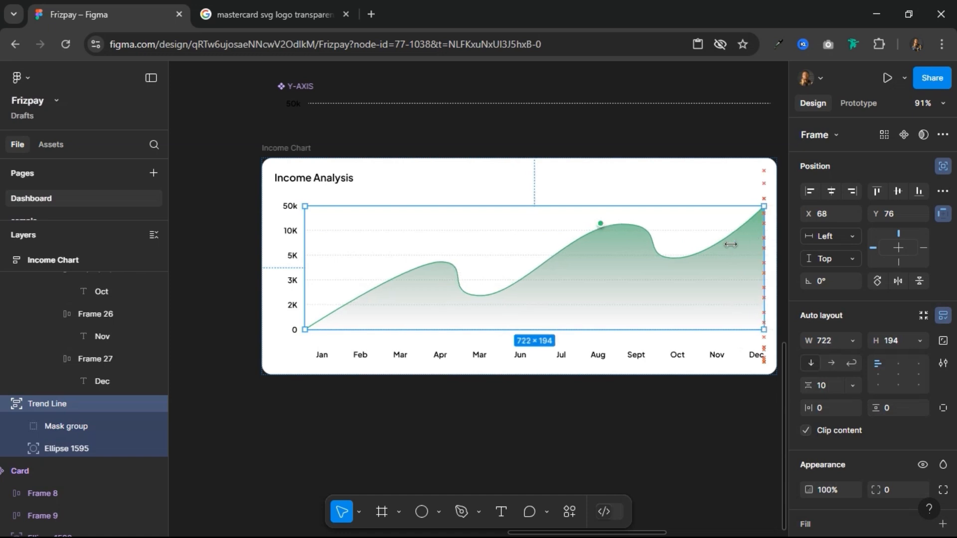
{"action": "left_click", "coordinate": [601, 224]}
{"action": "key", "text": "shift+Right"}
{"action": "key", "text": "shift+Right"}
{"action": "key", "text": "shift+Right"}
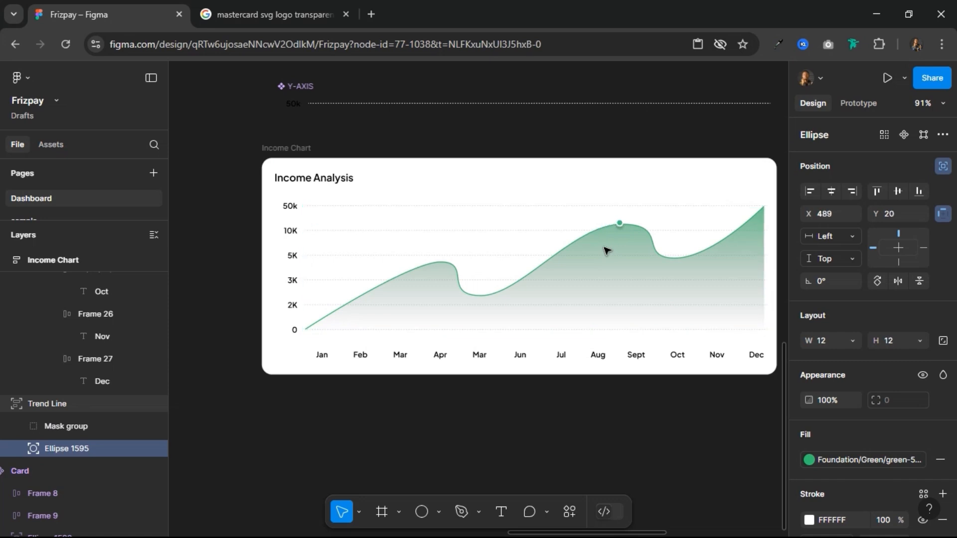
Step: Soften the curve's linear gradient fill by moving the green stop to 1% and extending the gradient's start well above the chart
{"action": "double_click", "coordinate": [621, 276]}
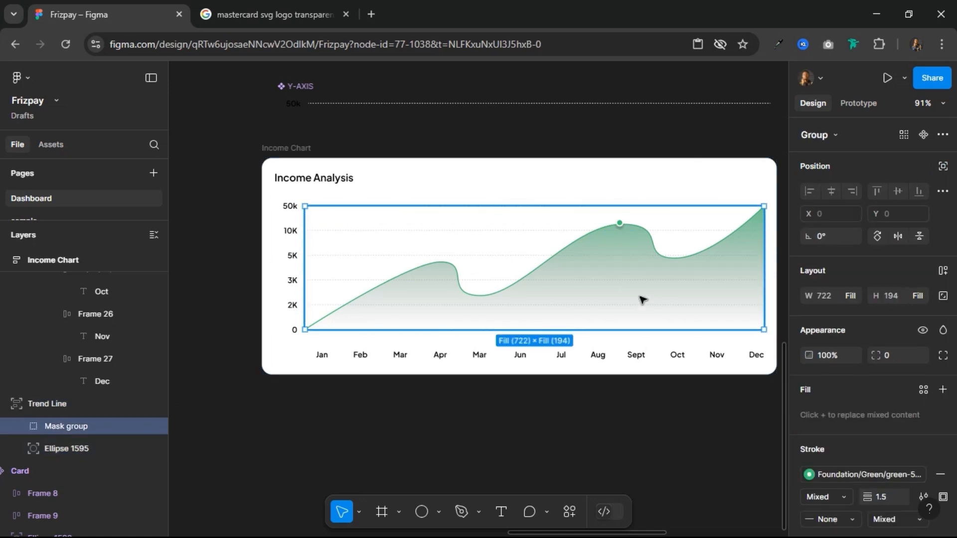
{"action": "left_click", "coordinate": [22, 427]}
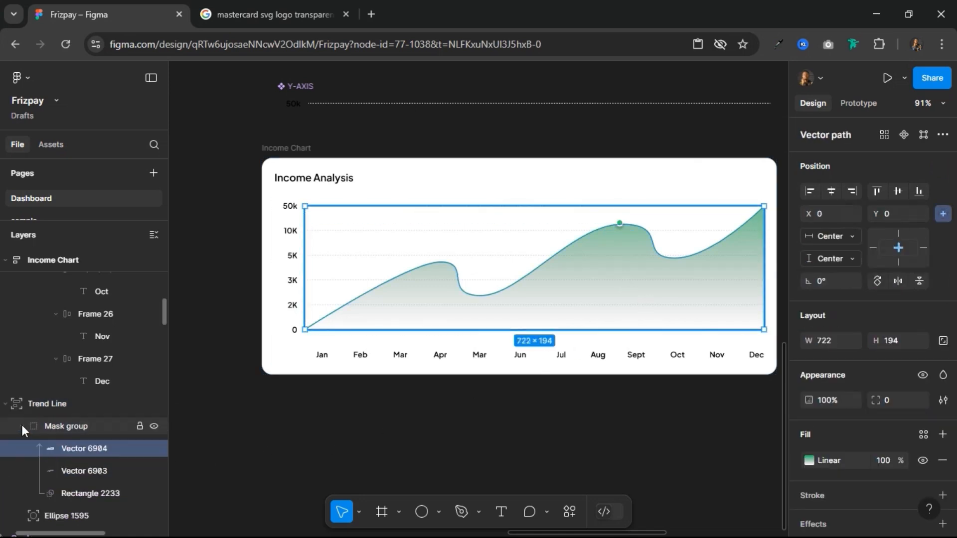
{"action": "left_click", "coordinate": [808, 461]}
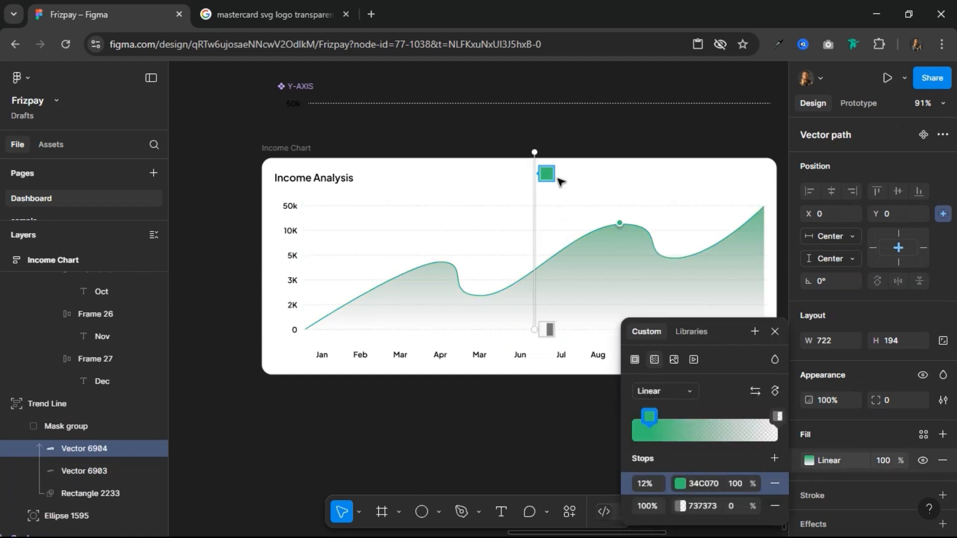
{"action": "left_click_drag", "start_coordinate": [547, 174], "coordinate": [546, 154]}
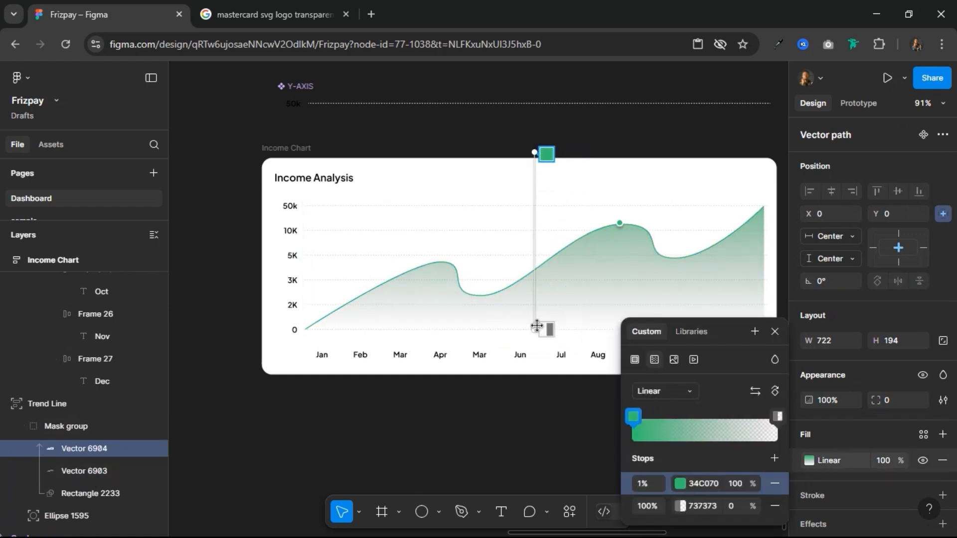
{"action": "mouse_move", "coordinate": [537, 327]}
{"action": "left_mouse_down"}
{"action": "mouse_move", "coordinate": [538, 317]}
{"action": "mouse_move", "coordinate": [538, 325]}
{"action": "left_mouse_up"}
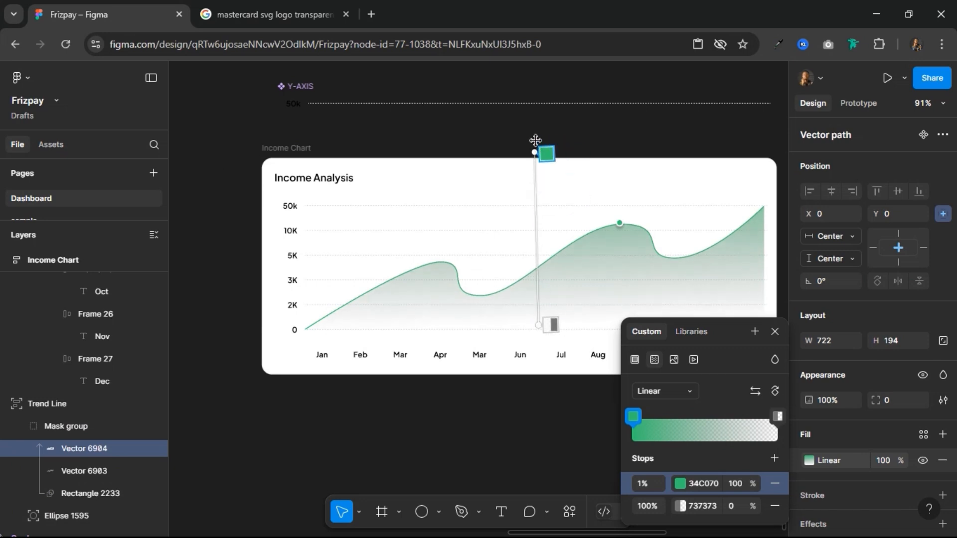
{"action": "left_click_drag", "start_coordinate": [534, 149], "coordinate": [535, 101]}
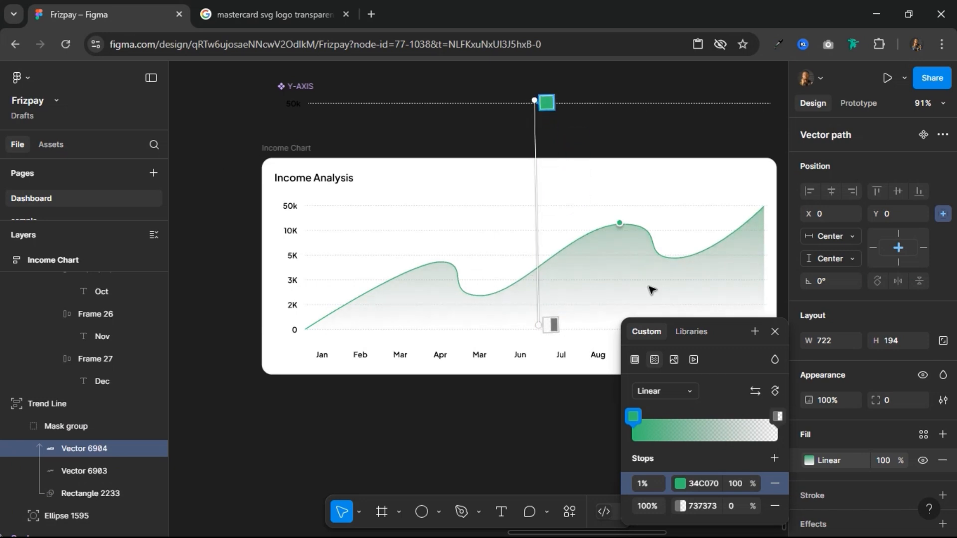
{"action": "left_click", "coordinate": [775, 331]}
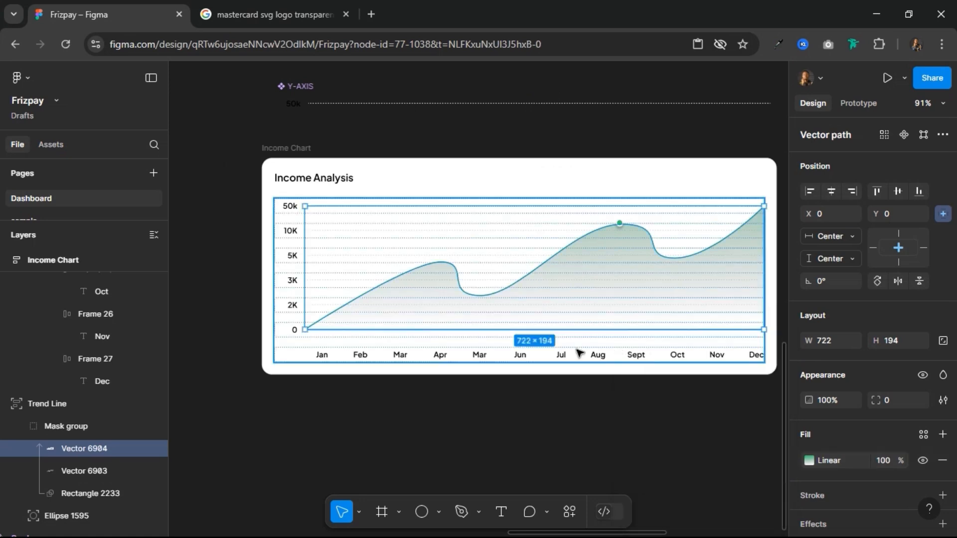
Step: Apply the Grey Text color style to the row of month labels under the chart
{"action": "left_click", "coordinate": [292, 151]}
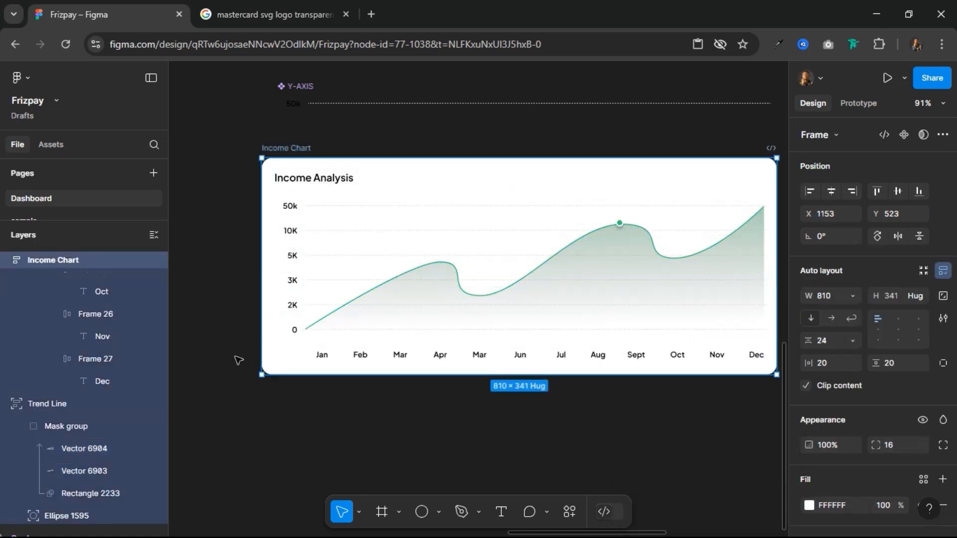
{"action": "scroll", "coordinate": [239, 360], "scroll_direction": "down", "scroll_amount": 3}
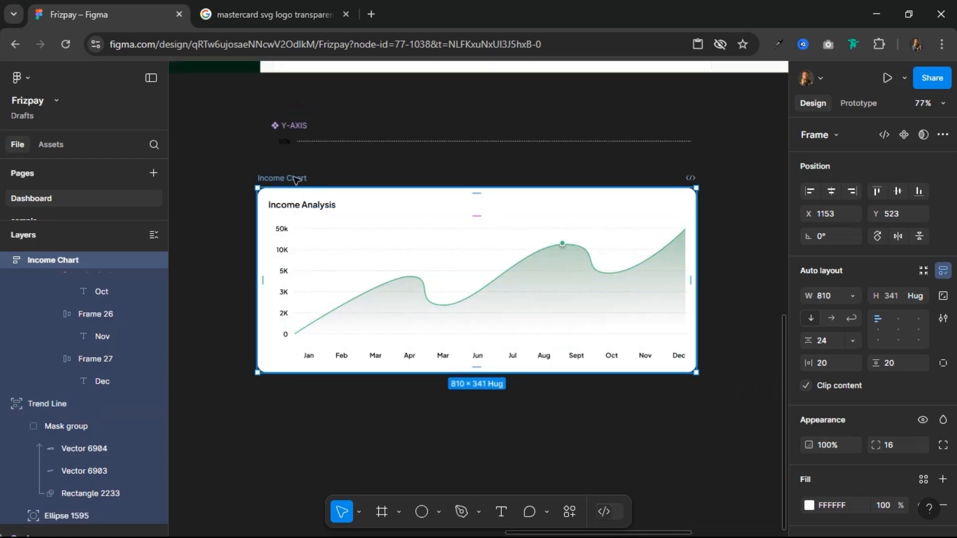
{"action": "left_click", "coordinate": [298, 357]}
{"action": "scroll", "coordinate": [297, 356], "scroll_direction": "up", "scroll_amount": 3}
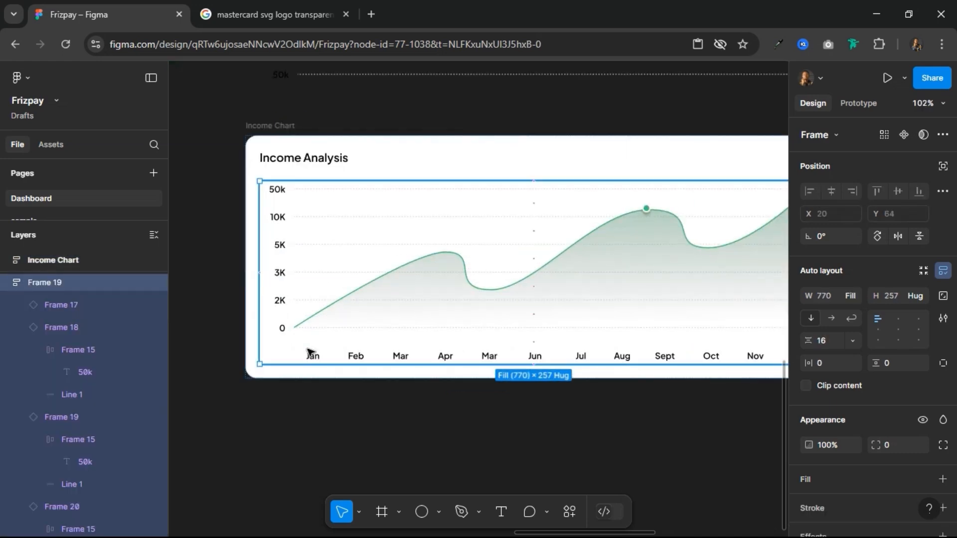
{"action": "left_click", "coordinate": [311, 354]}
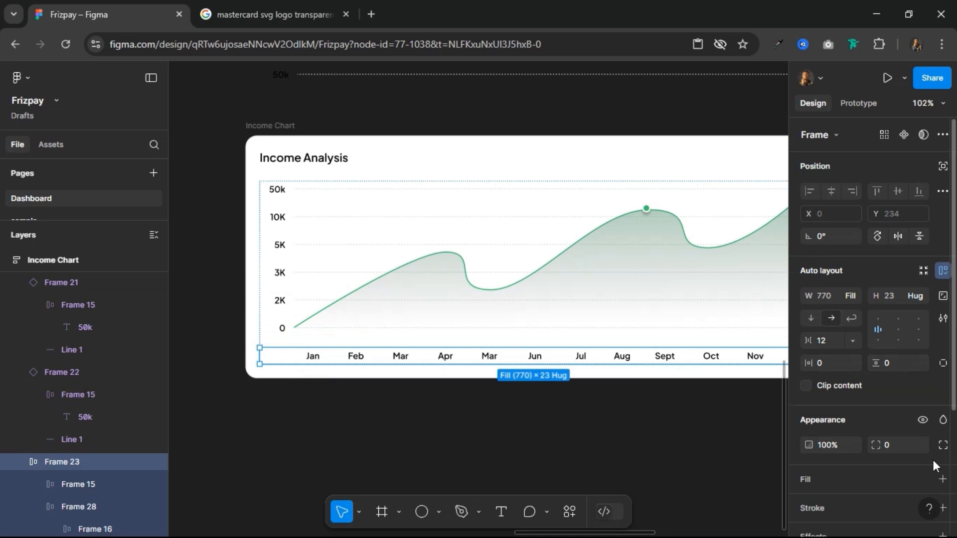
{"action": "scroll", "coordinate": [868, 468], "scroll_direction": "down", "scroll_amount": 3}
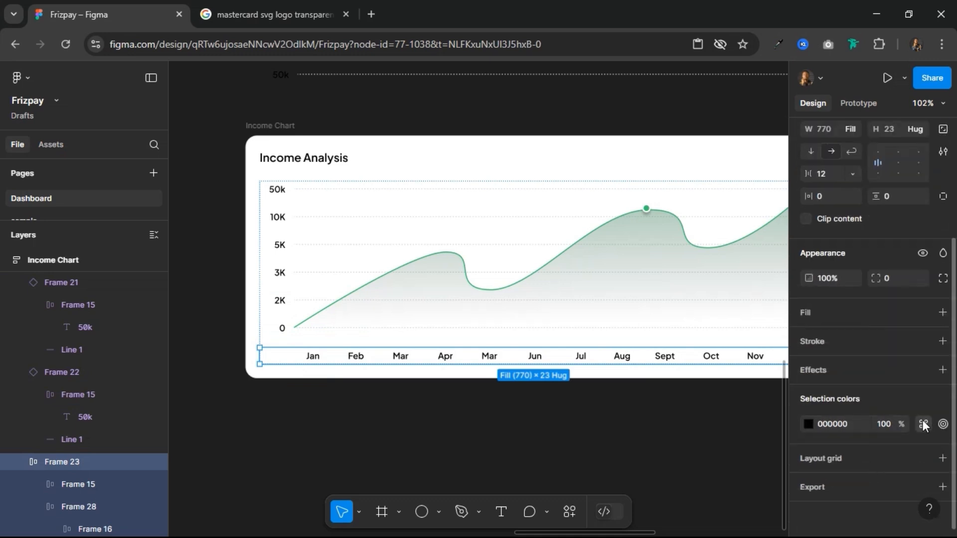
{"action": "left_click", "coordinate": [923, 423]}
{"action": "left_click", "coordinate": [702, 423]}
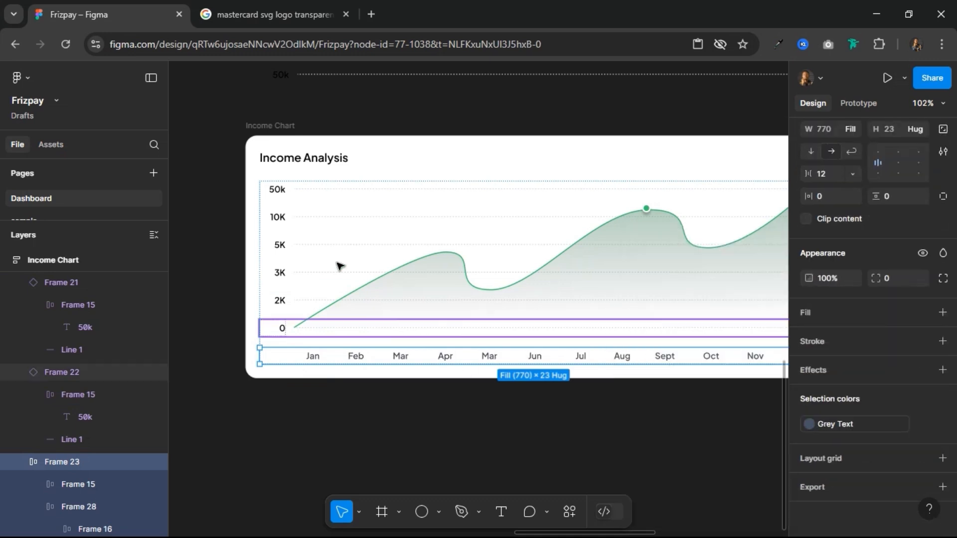
Step: Duplicate the Income Analysis heading inside the chart card and change the copy's text to "Income Trend"
{"action": "left_click", "coordinate": [285, 127]}
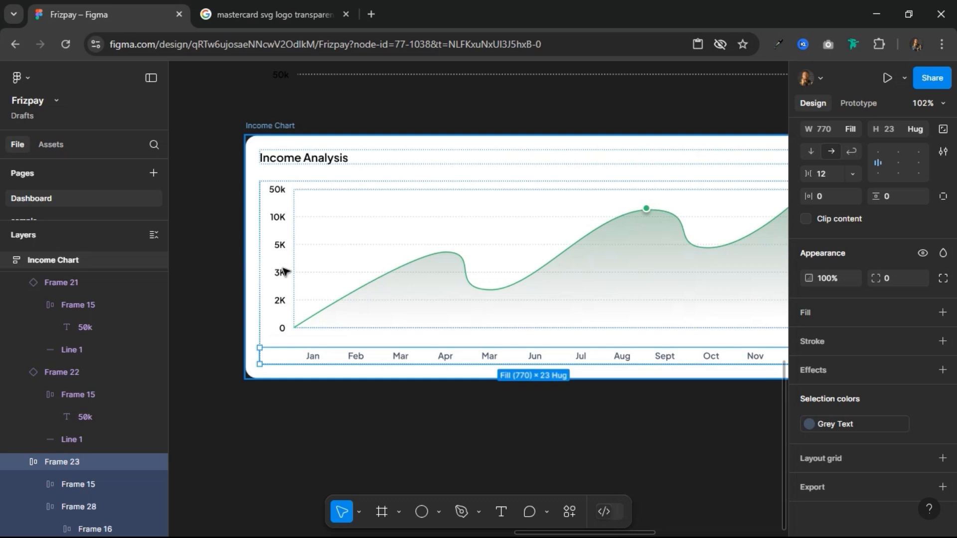
{"action": "scroll", "coordinate": [284, 272], "scroll_direction": "down", "scroll_amount": 6}
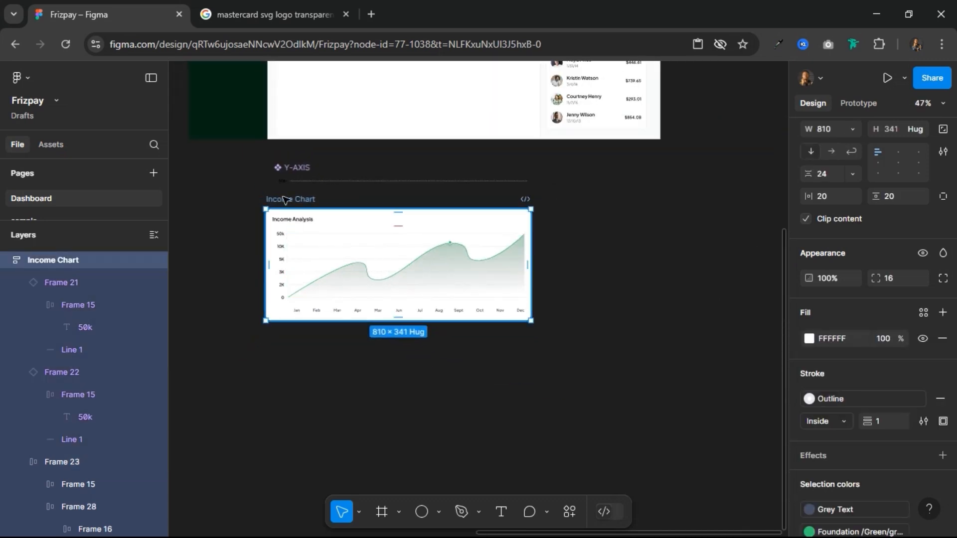
{"action": "scroll", "coordinate": [369, 198], "scroll_direction": "up", "scroll_amount": 3}
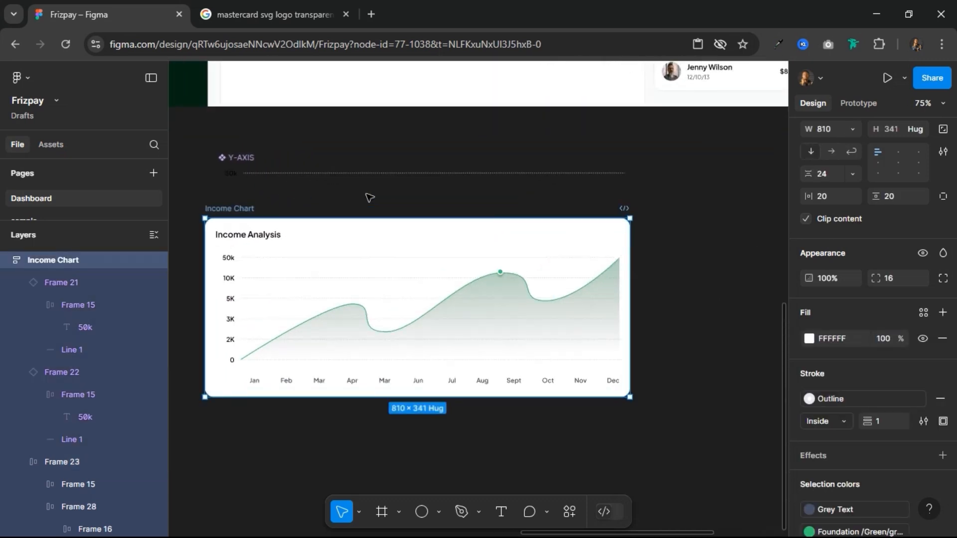
{"action": "left_click", "coordinate": [274, 242]}
{"action": "key", "text": "ctrl+d"}
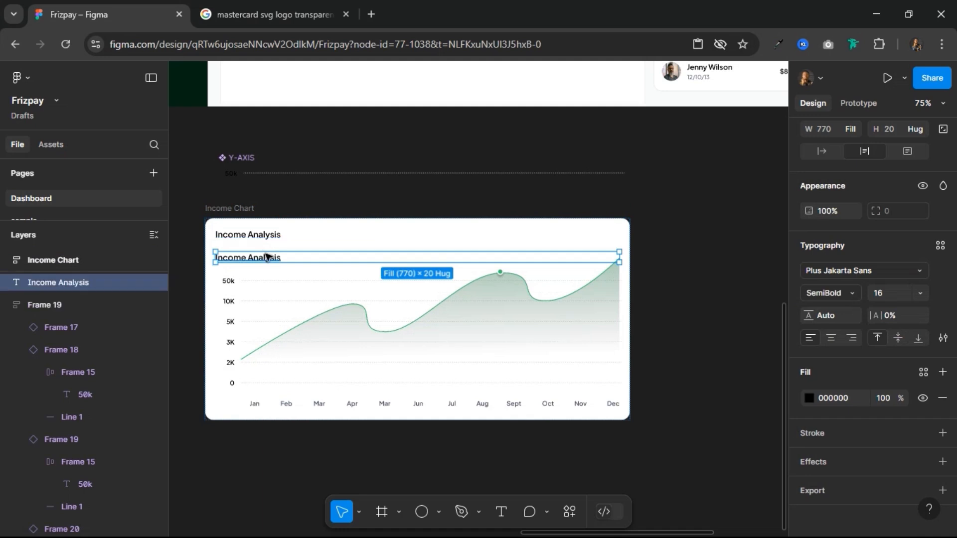
{"action": "double_click", "coordinate": [267, 255]}
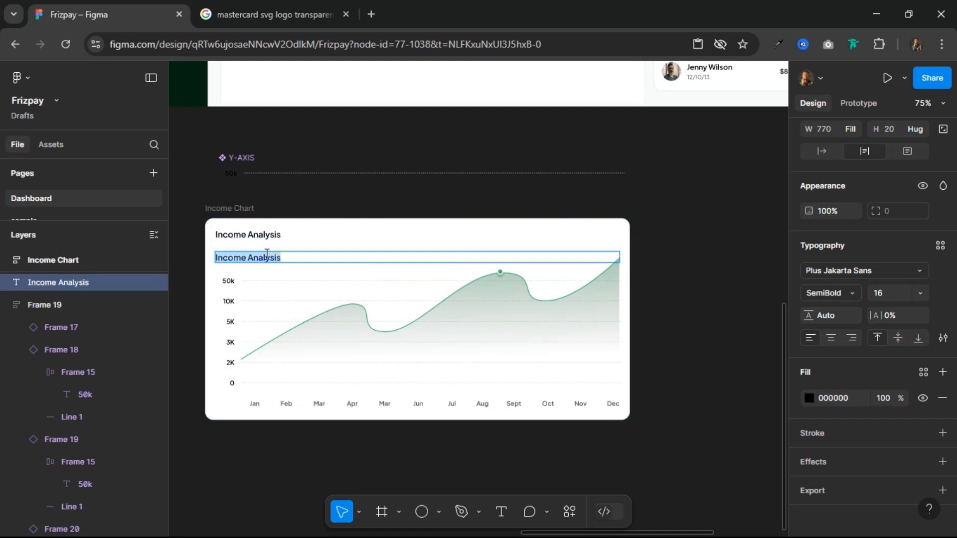
{"action": "type", "text": "Income"}
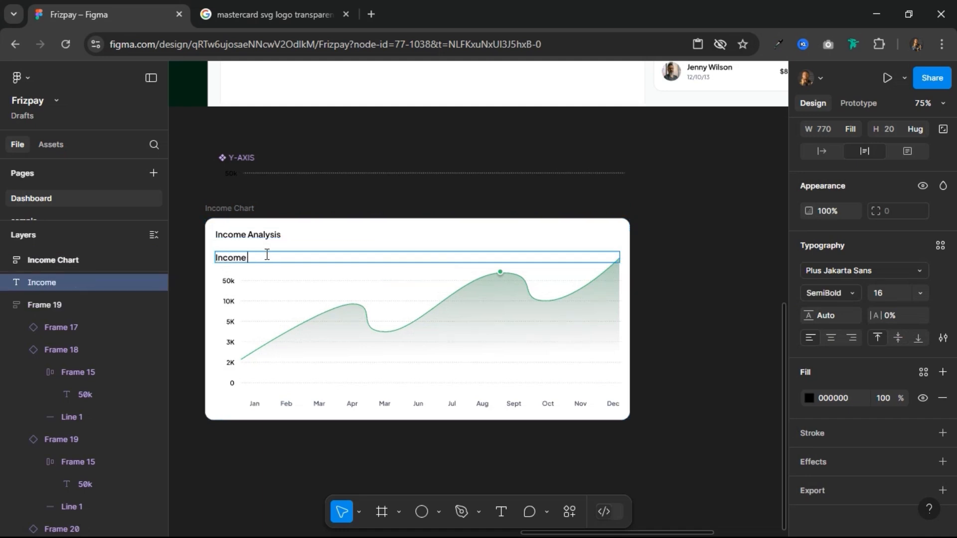
{"action": "type", "text": " Trend"}
{"action": "key", "text": "Escape"}
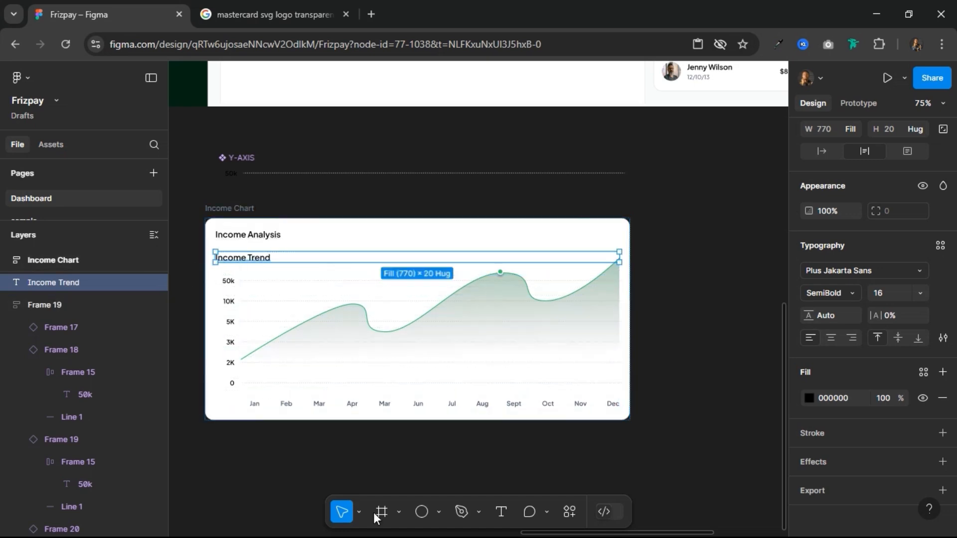
Step: Draw a circle about 22 × 22 below the chart card and fill it with the brighter green-500 library style
{"action": "left_click", "coordinate": [422, 512]}
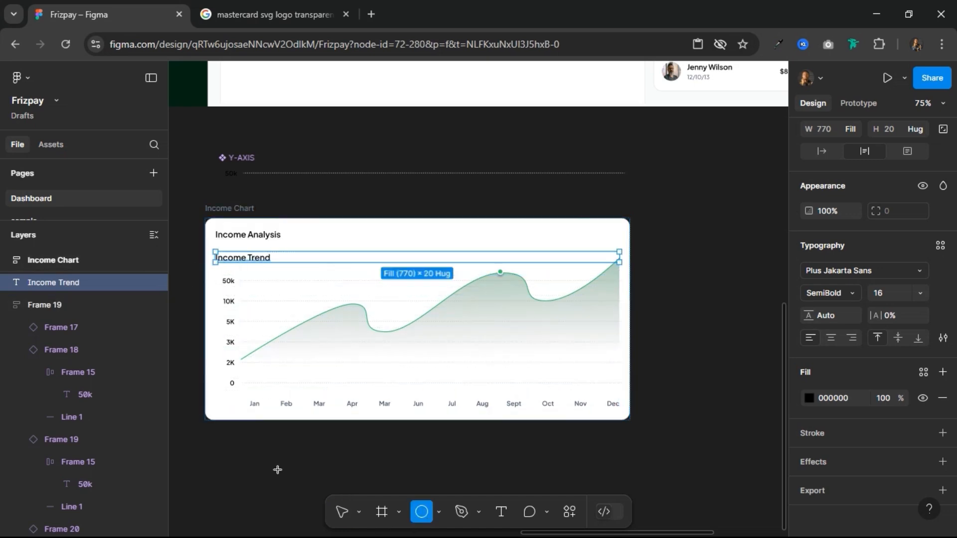
{"action": "left_click_drag", "start_coordinate": [278, 469], "coordinate": [267, 459]}
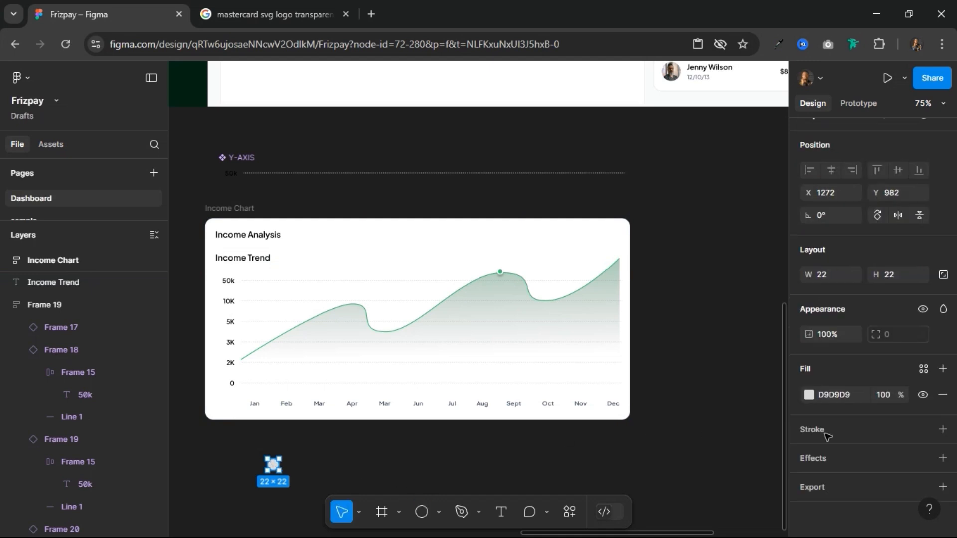
{"action": "left_click", "coordinate": [923, 373]}
{"action": "scroll", "coordinate": [657, 453], "scroll_direction": "down", "scroll_amount": 3}
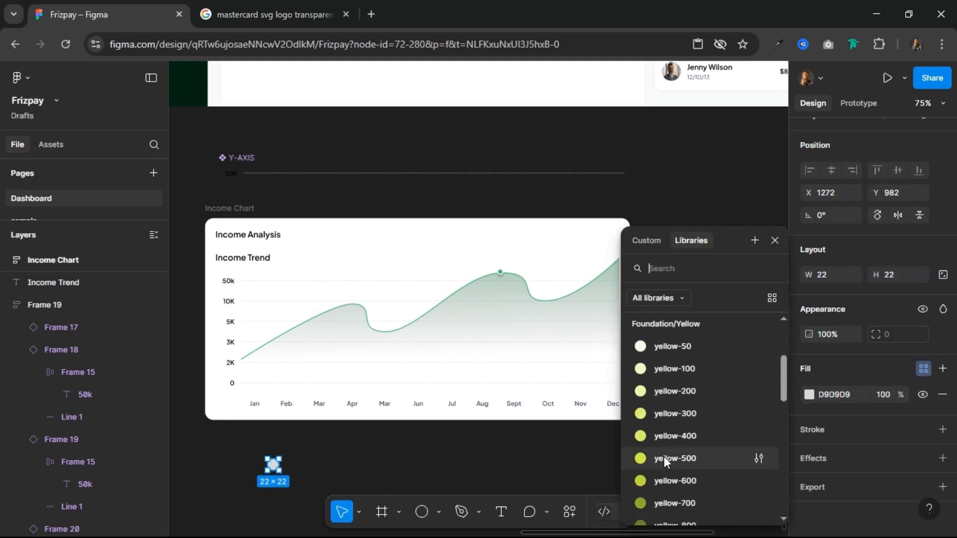
{"action": "scroll", "coordinate": [664, 457], "scroll_direction": "down", "scroll_amount": 10}
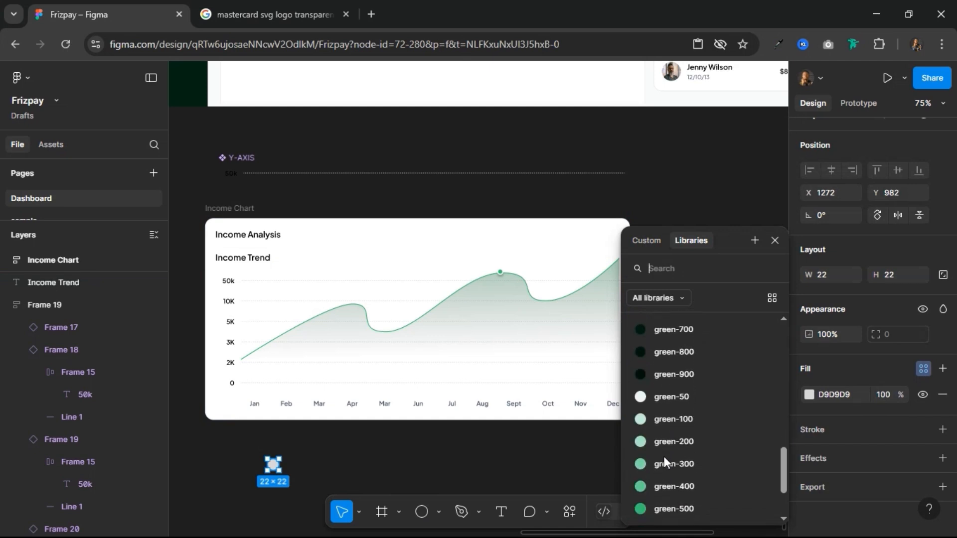
{"action": "left_click", "coordinate": [675, 508]}
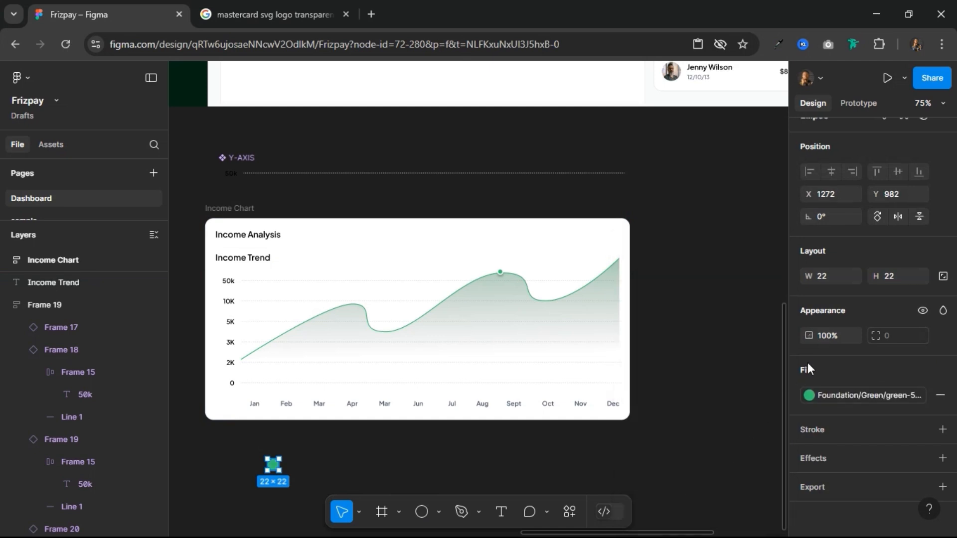
Step: Scale the green circle proportionally down to 12 × 12
{"action": "key", "text": "k"}
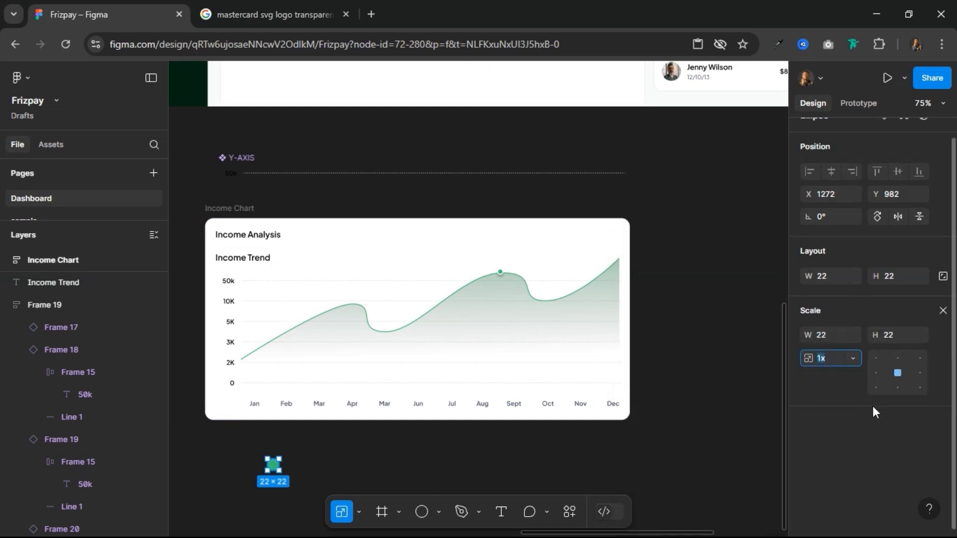
{"action": "left_click", "coordinate": [893, 342]}
{"action": "key", "text": "Return"}
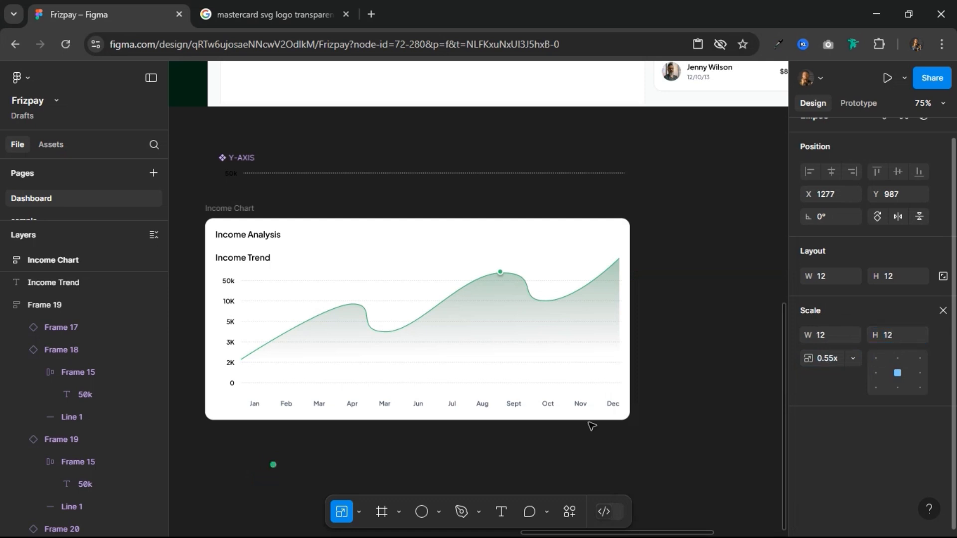
Step: Cut the green circle from the canvas and paste it into the chart card directly after the Income Trend text
{"action": "key", "text": "Delete"}
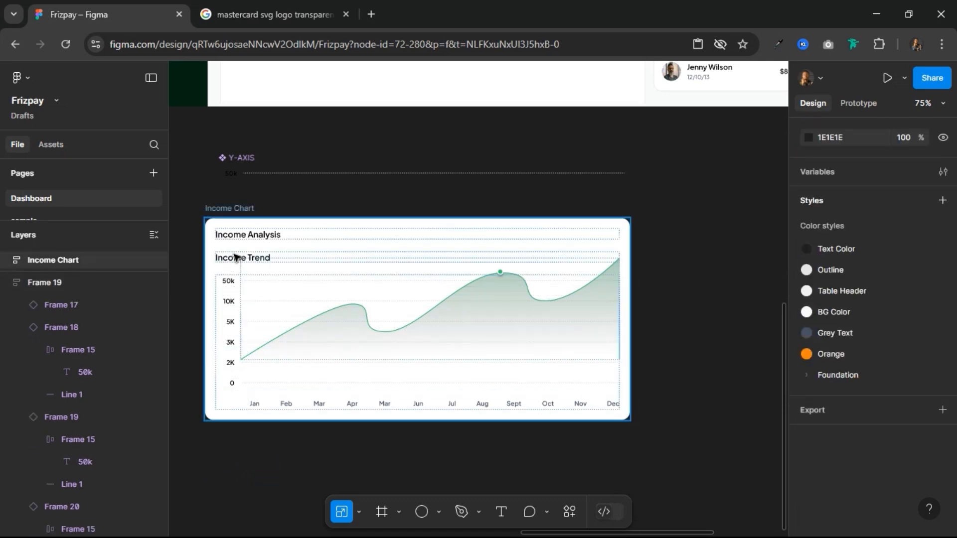
{"action": "left_click", "coordinate": [237, 259]}
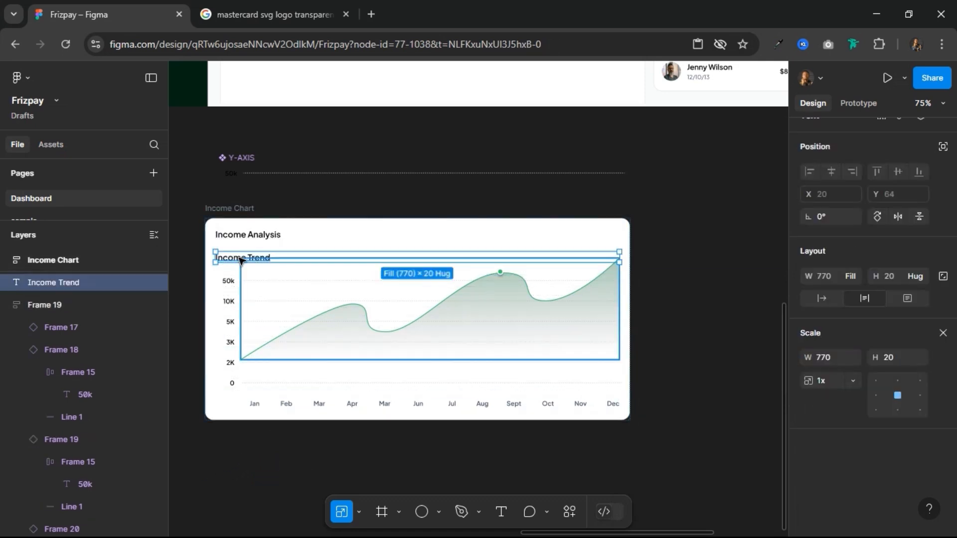
{"action": "key", "text": "ctrl+d"}
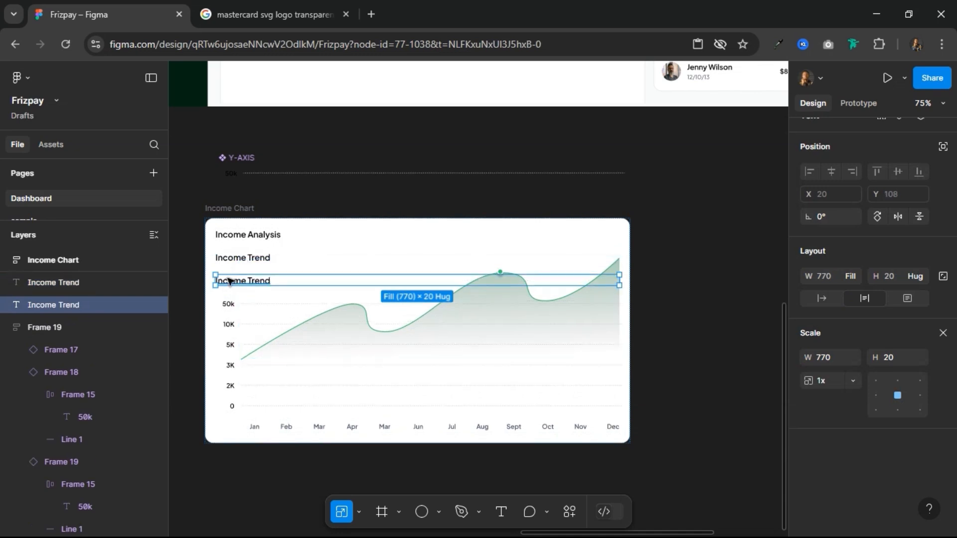
{"action": "key", "text": "ctrl+z"}
{"action": "key", "text": "ctrl+z"}
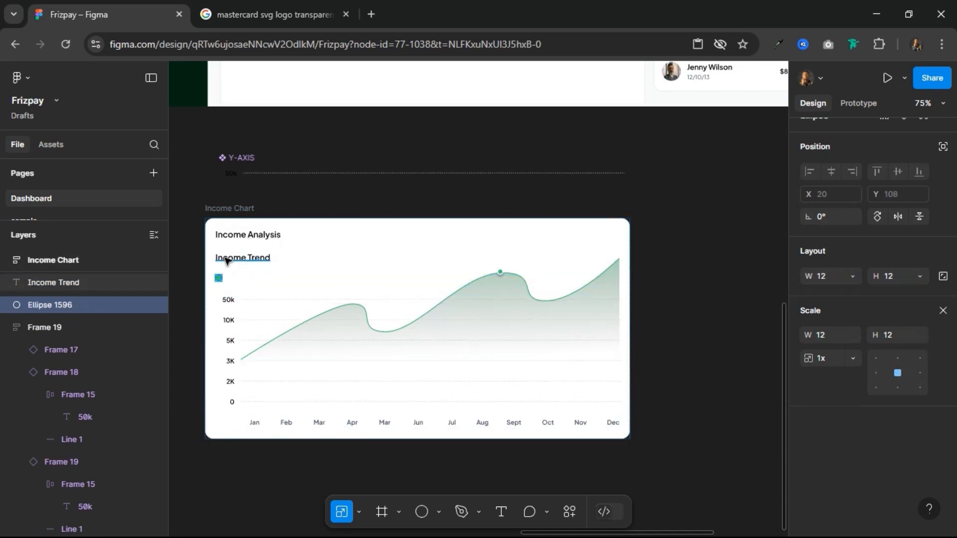
Step: Combine the Income Trend text and green circle in a horizontal auto layout with a gap of 12, placing the circle before the text
{"action": "left_click", "coordinate": [227, 259], "text": "shift"}
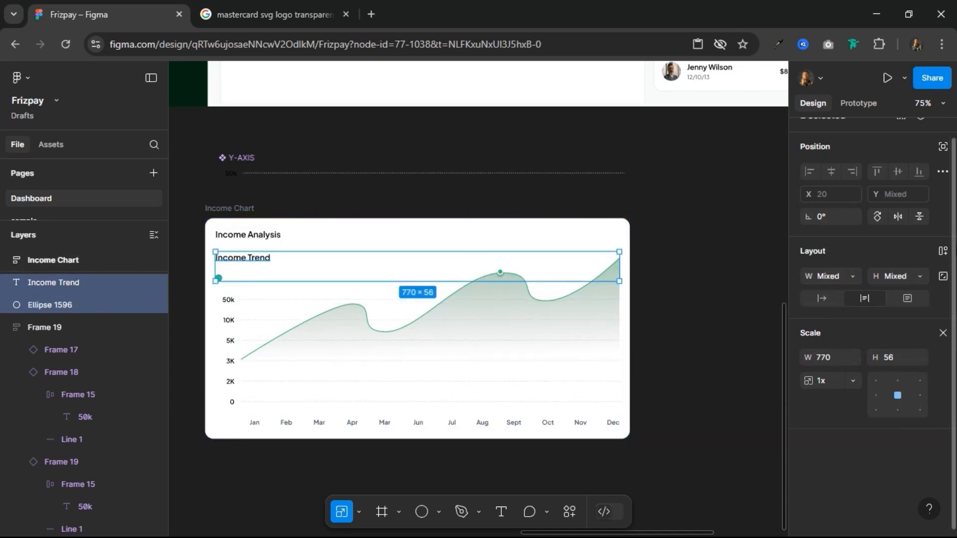
{"action": "left_click", "coordinate": [942, 255]}
{"action": "left_click", "coordinate": [945, 335]}
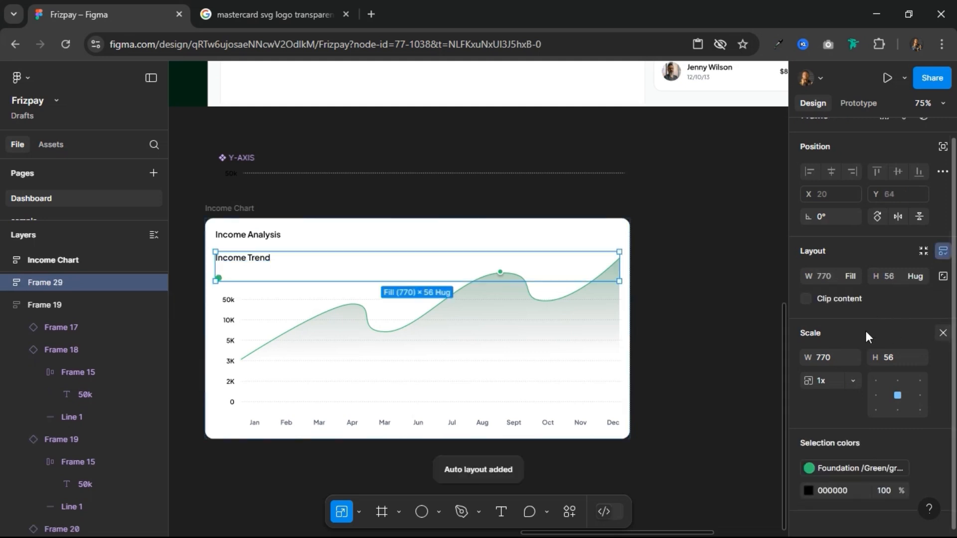
{"action": "left_click", "coordinate": [830, 298]}
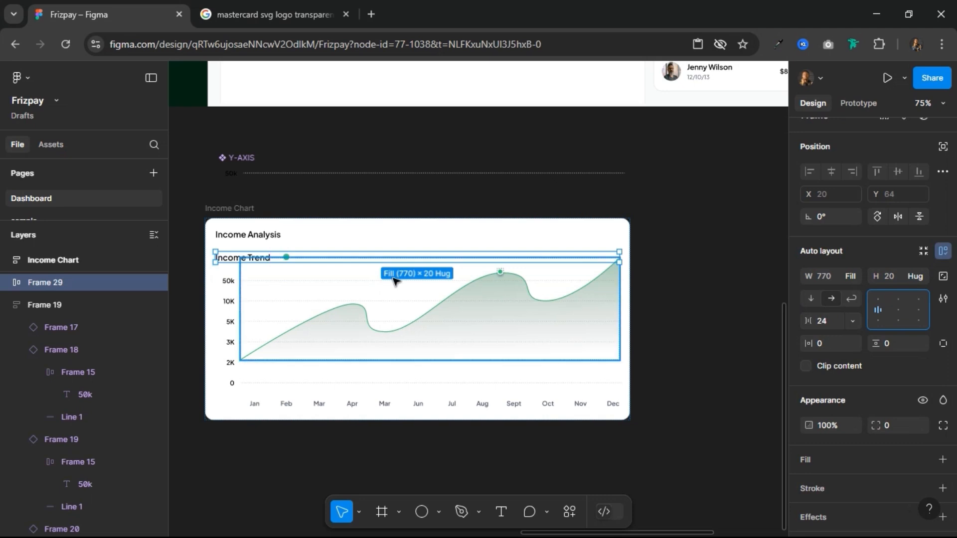
{"action": "left_click", "coordinate": [827, 321]}
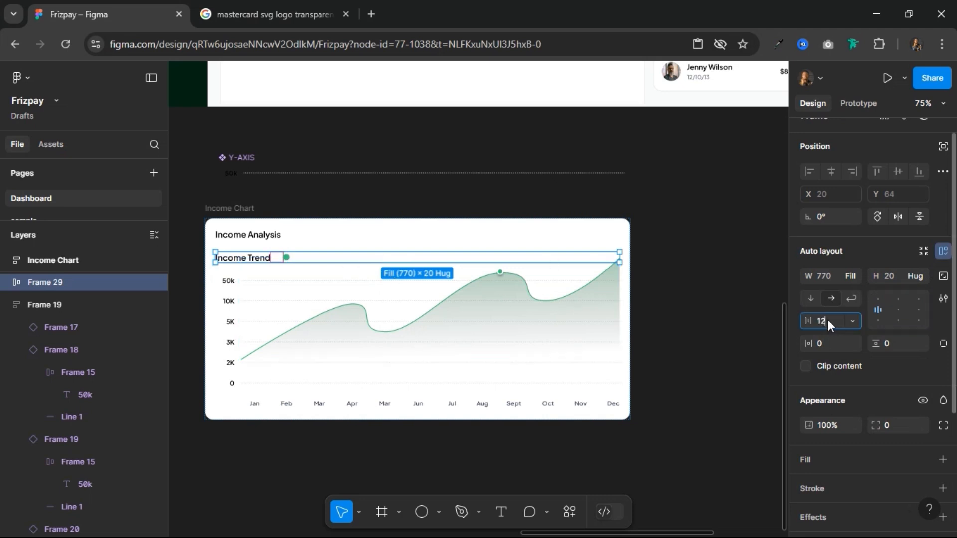
{"action": "key", "text": "Return"}
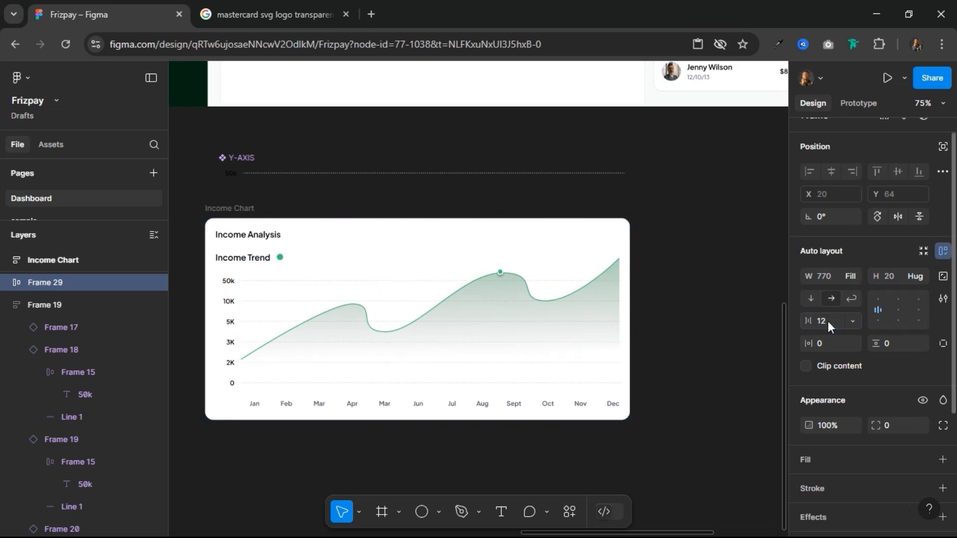
{"action": "left_click", "coordinate": [233, 259]}
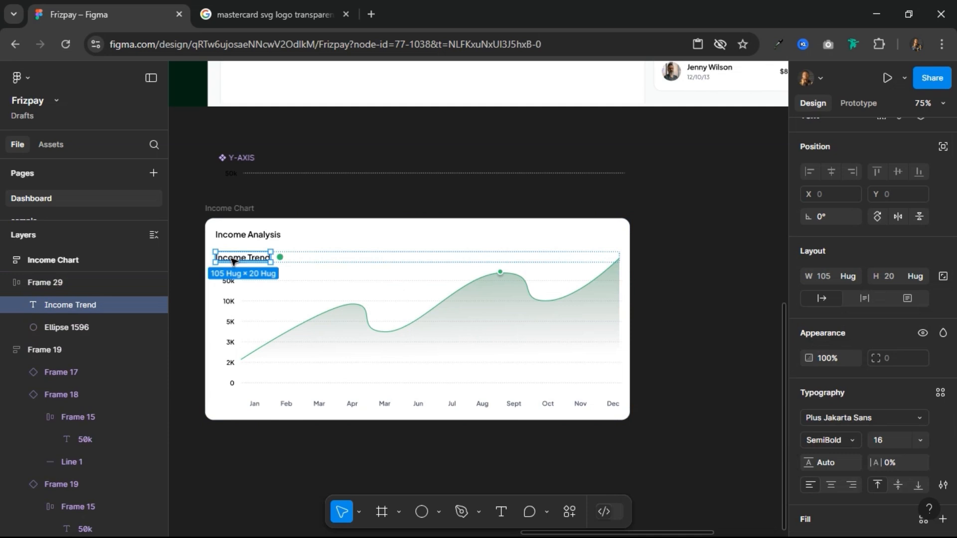
{"action": "left_click_drag", "start_coordinate": [233, 259], "coordinate": [251, 241]}
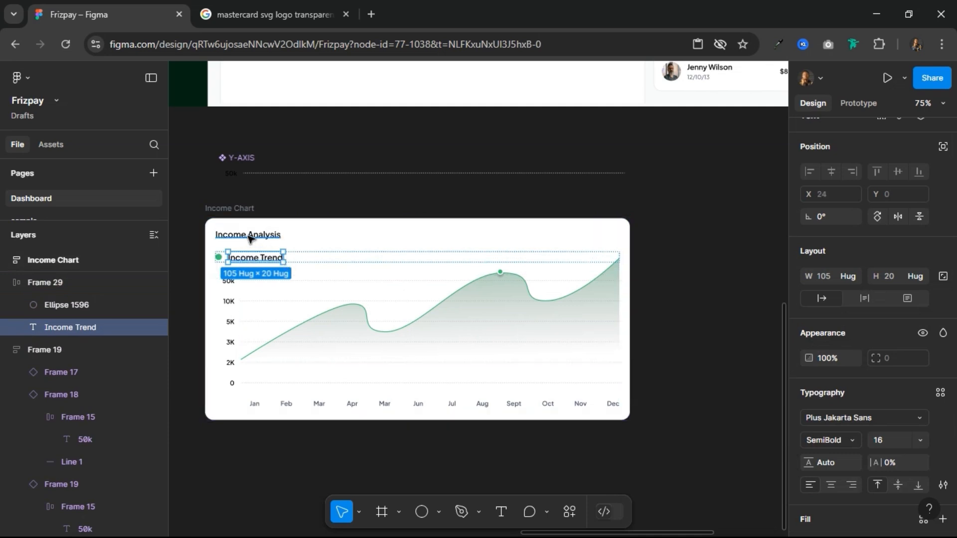
Step: Wrap the Income Analysis heading and the Income Trend legend in one horizontal auto layout row
{"action": "left_click", "coordinate": [249, 236]}
{"action": "left_click", "coordinate": [232, 260], "text": "shift"}
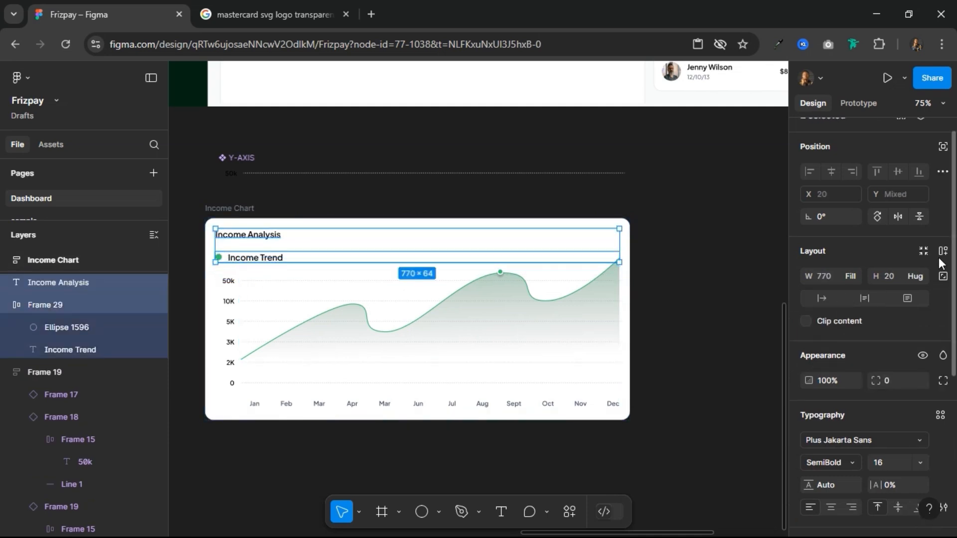
{"action": "left_click", "coordinate": [943, 250]}
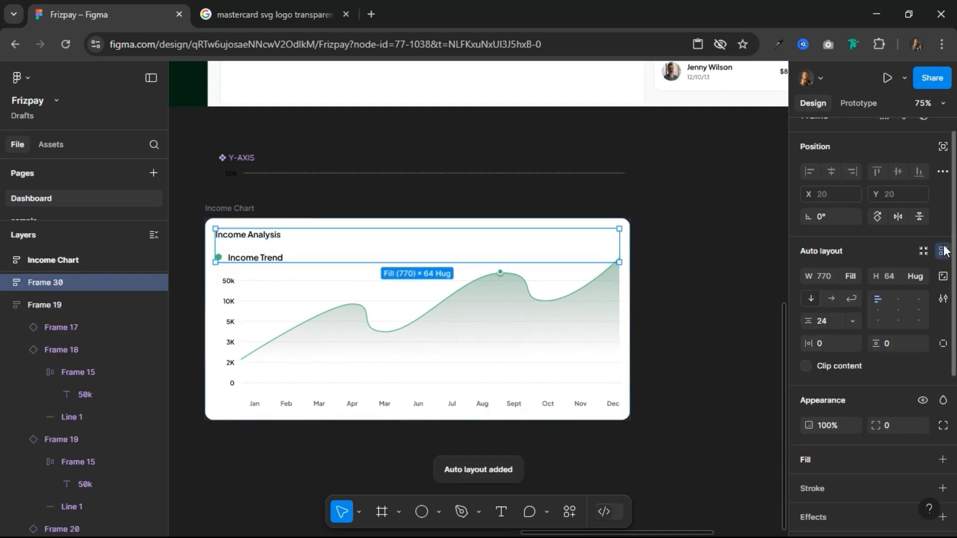
{"action": "left_click", "coordinate": [831, 298]}
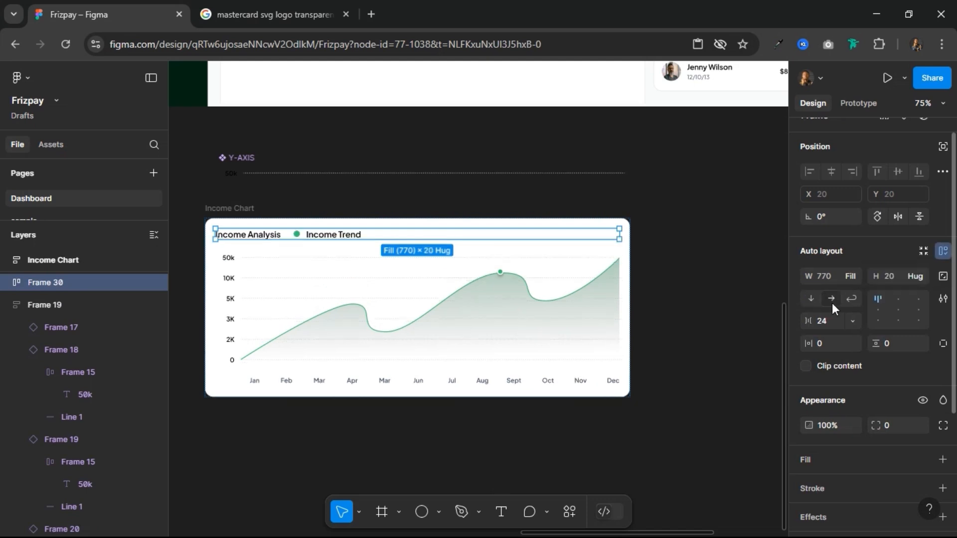
Step: Set the Income Analysis heading to fill the header row's width and the Income Trend legend to hug its contents
{"action": "double_click", "coordinate": [276, 239]}
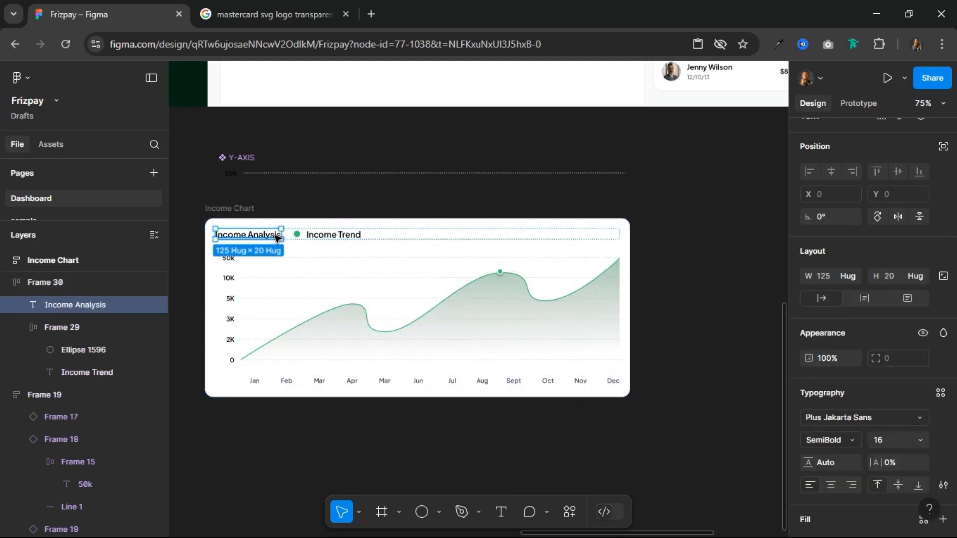
{"action": "left_click", "coordinate": [852, 271]}
{"action": "left_click", "coordinate": [848, 291]}
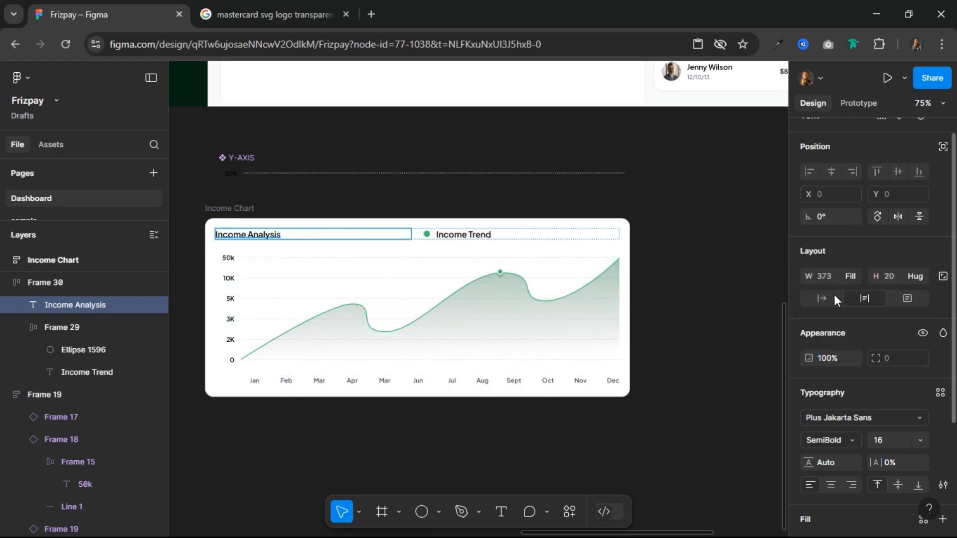
{"action": "left_click", "coordinate": [447, 241]}
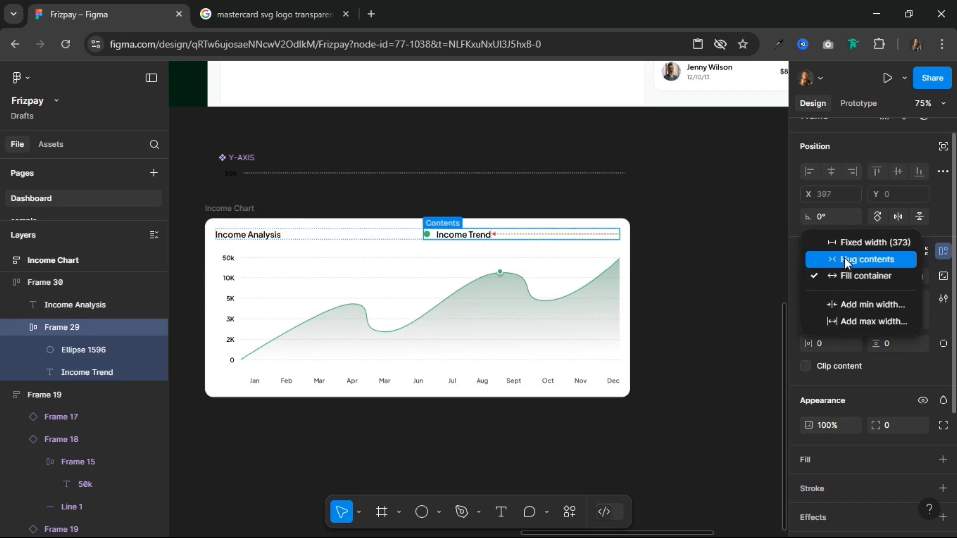
{"action": "left_click", "coordinate": [845, 258]}
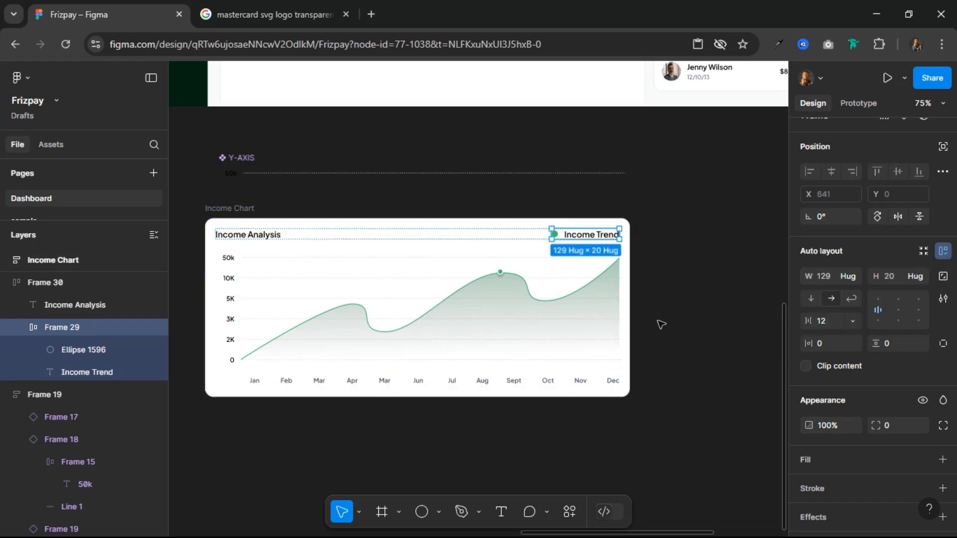
Step: Duplicate the 50k gridline row in the chart and change the uppermost row's label to 100k
{"action": "left_click", "coordinate": [229, 206]}
{"action": "left_click", "coordinate": [231, 259]}
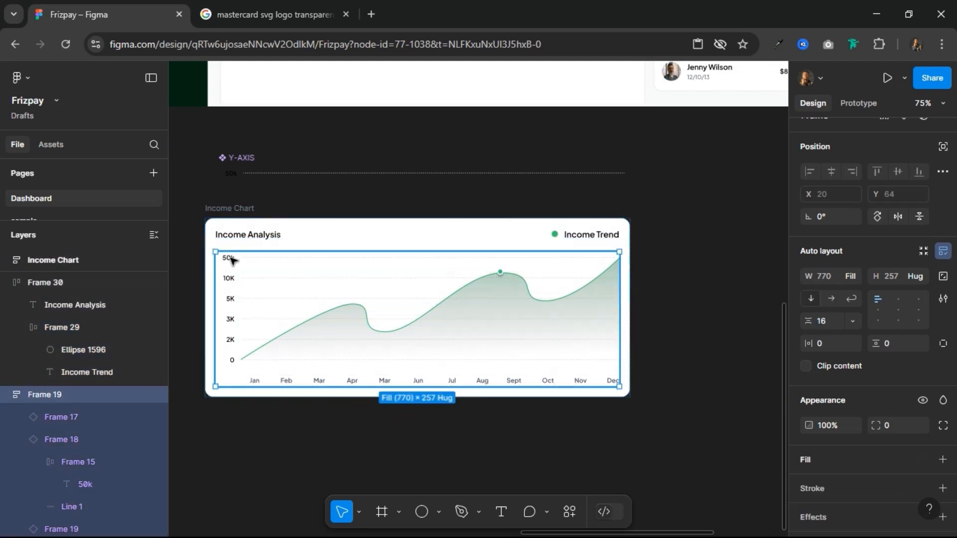
{"action": "left_click", "coordinate": [232, 259]}
{"action": "key", "text": "ctrl+d"}
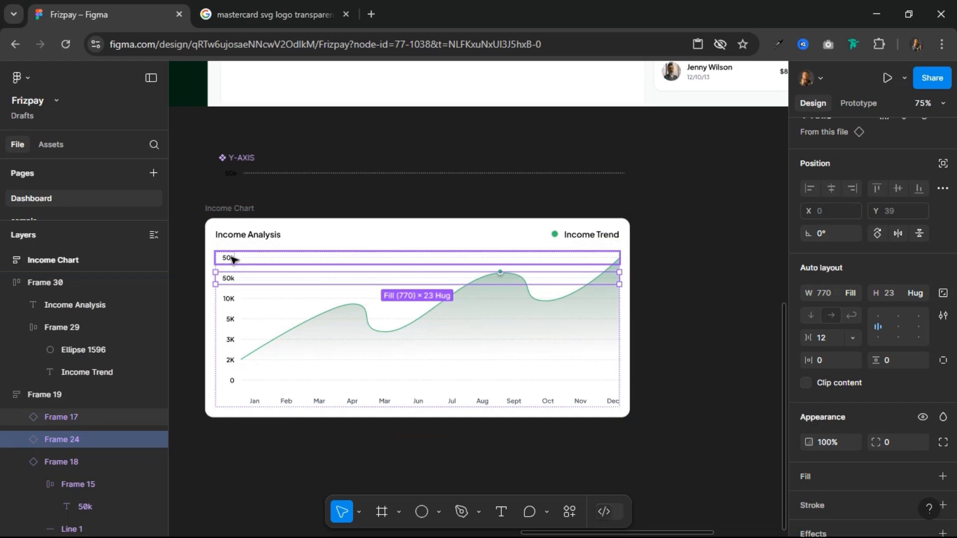
{"action": "left_click", "coordinate": [232, 259]}
{"action": "left_click", "coordinate": [232, 259]}
{"action": "double_click", "coordinate": [232, 258]}
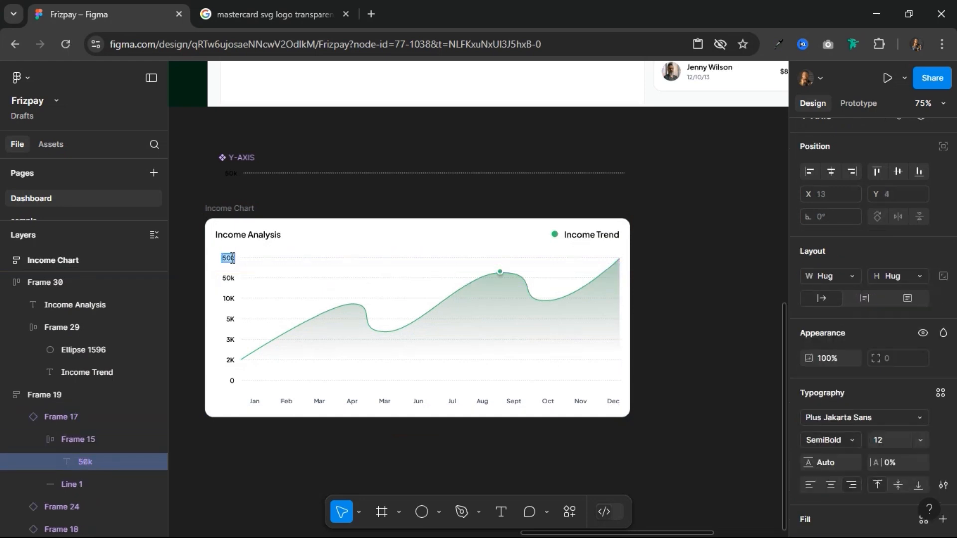
{"action": "key", "text": "BackSpace"}
{"action": "type", "text": "100k"}
{"action": "left_click", "coordinate": [291, 333]}
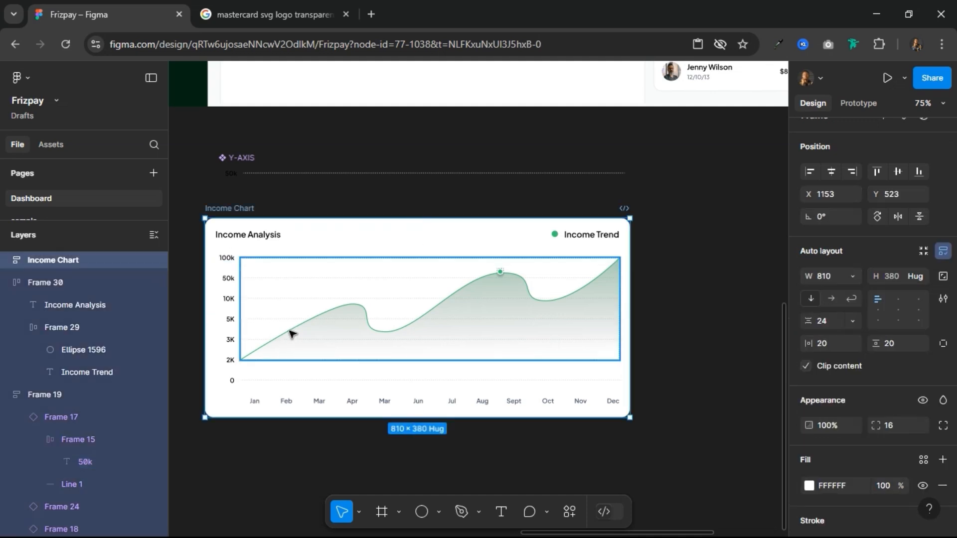
Step: Move the Trend Line frame down to start at the 0 gridline and stretch it up to the 100k gridline, 234 high
{"action": "left_click", "coordinate": [255, 384]}
{"action": "scroll", "coordinate": [239, 382], "scroll_direction": "up", "scroll_amount": 3, "text": "ctrl"}
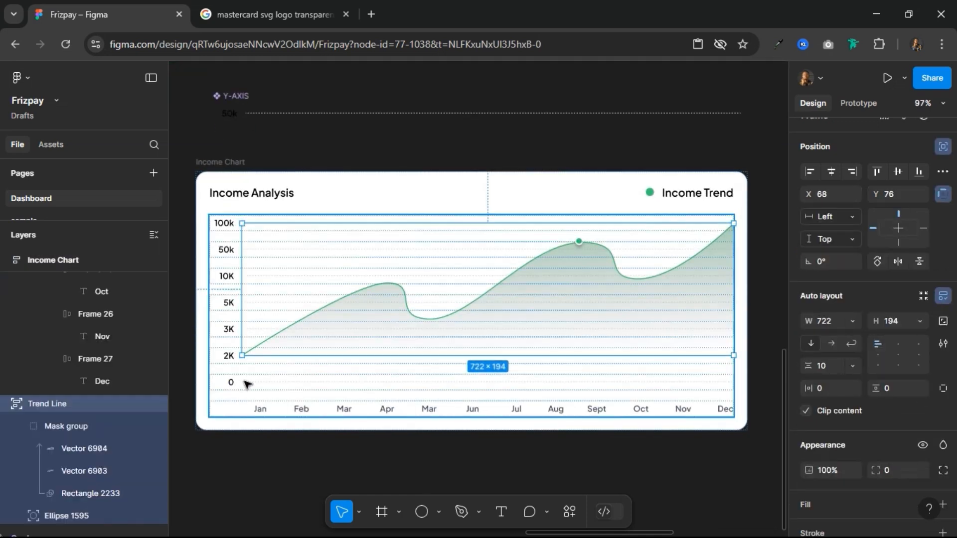
{"action": "key", "text": "shift+Down"}
{"action": "key", "text": "shift+Down"}
{"action": "key", "text": "shift+Down"}
{"action": "key", "text": "shift+Down"}
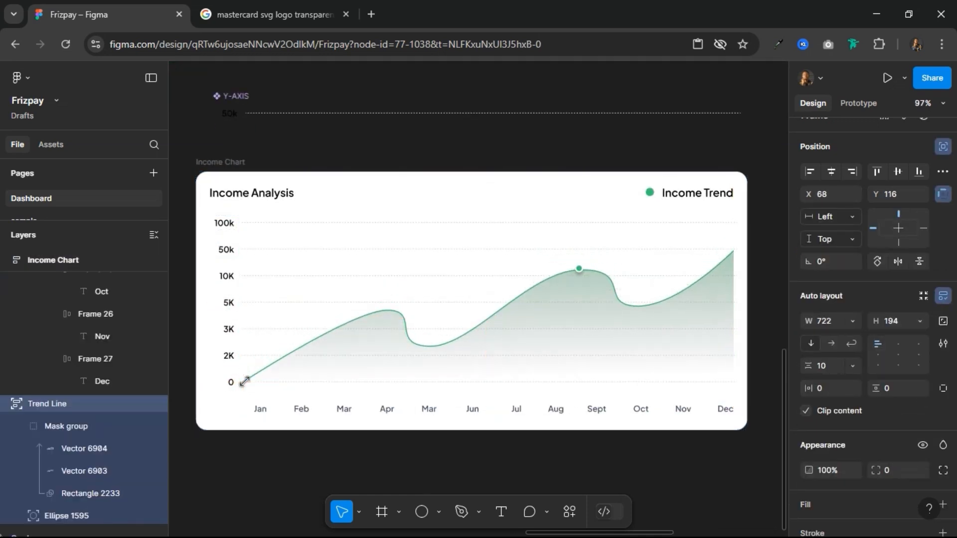
{"action": "scroll", "coordinate": [236, 396], "scroll_direction": "up", "scroll_amount": 5}
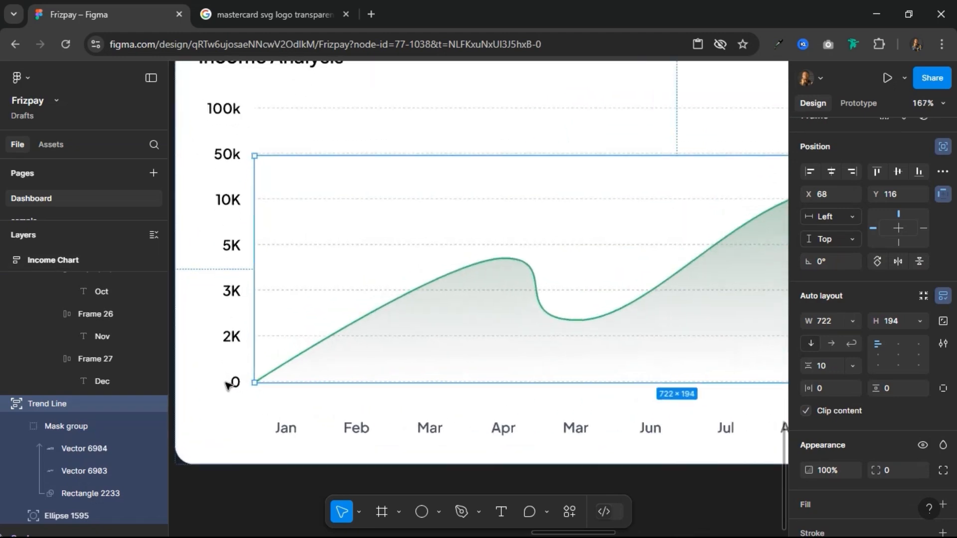
{"action": "key", "text": "alt"}
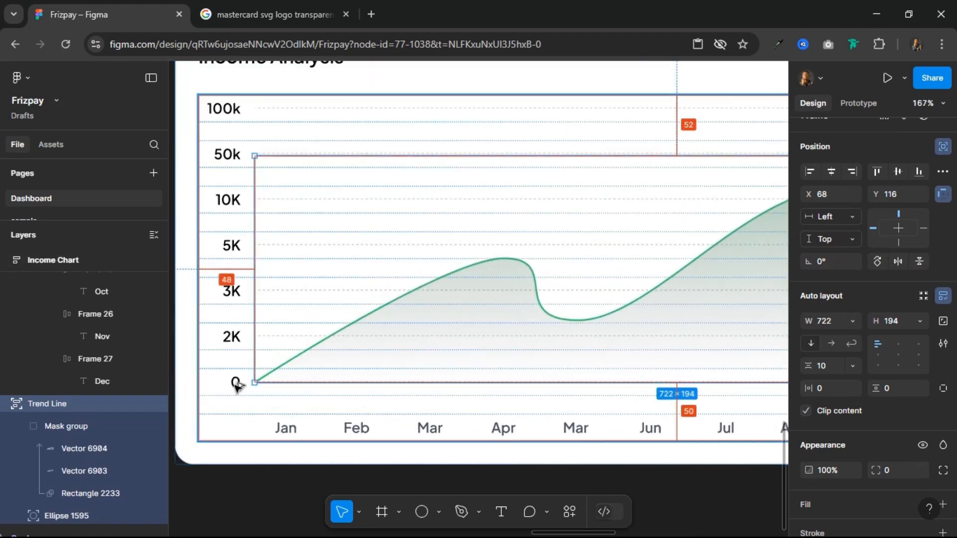
{"action": "key", "text": "shift+Up"}
{"action": "key", "text": "shift+Down"}
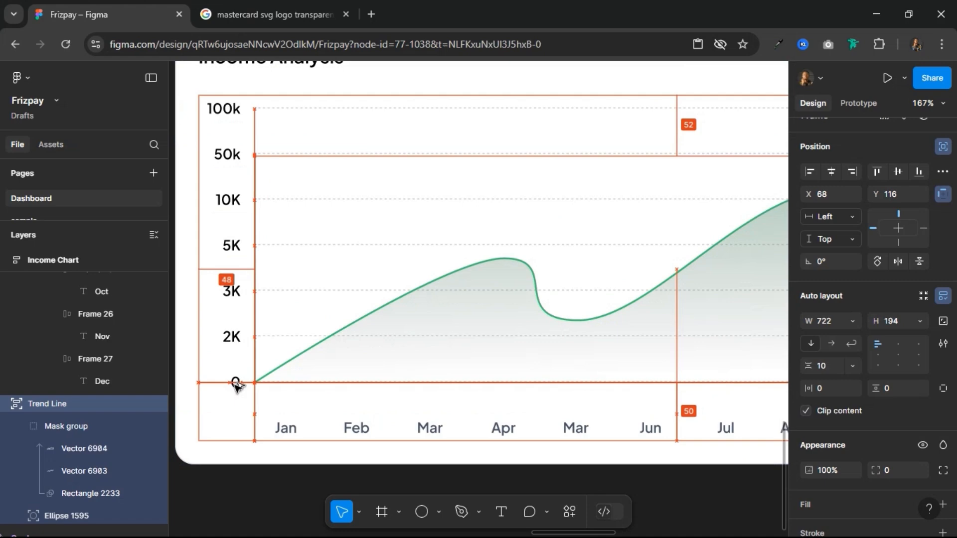
{"action": "scroll", "coordinate": [235, 386], "scroll_direction": "down", "scroll_amount": 5}
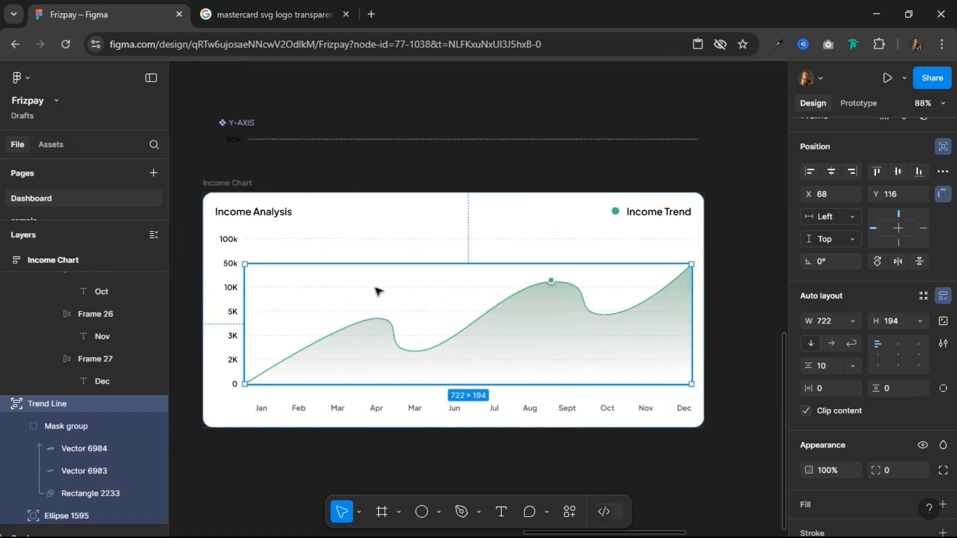
{"action": "left_click_drag", "start_coordinate": [398, 255], "coordinate": [414, 239]}
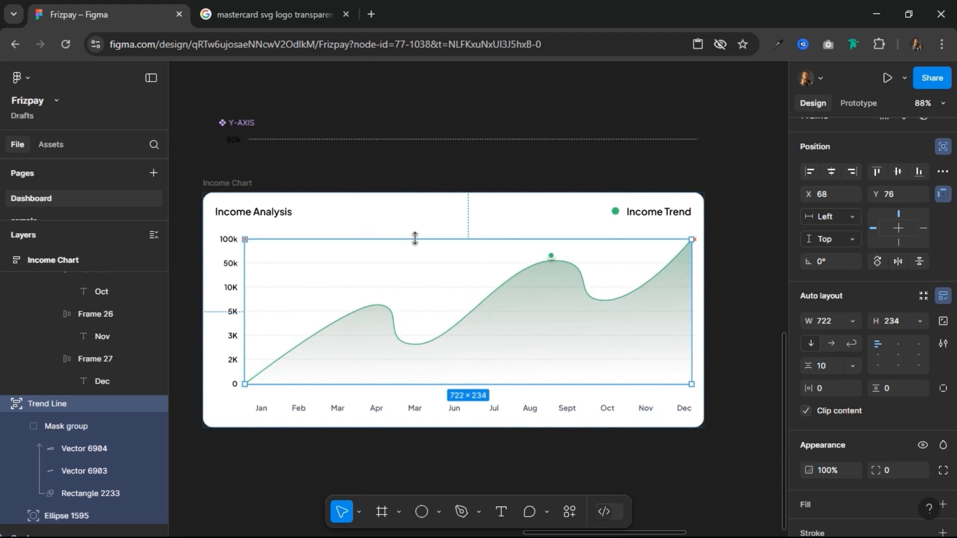
Step: Reposition the green marker circle onto the trend curve's peak at Y 27
{"action": "left_click", "coordinate": [553, 257]}
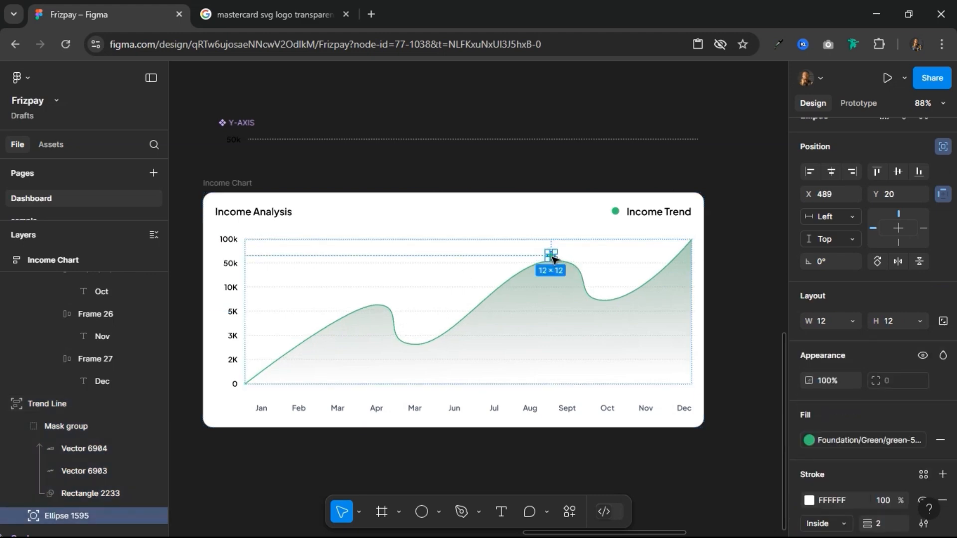
{"action": "key", "text": "shift+Down"}
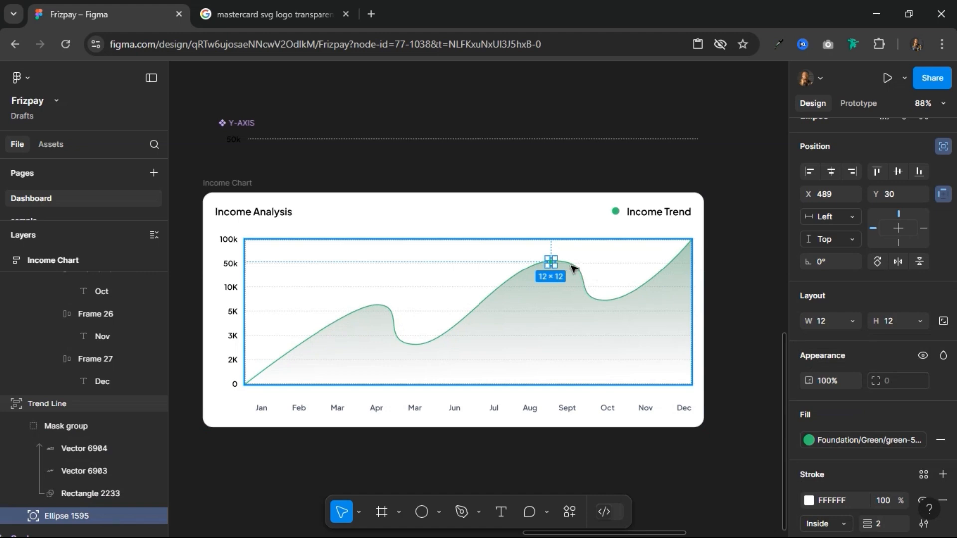
{"action": "scroll", "coordinate": [578, 259], "scroll_direction": "up", "scroll_amount": 5}
{"action": "key", "text": "Up"}
{"action": "key", "text": "Up"}
{"action": "key", "text": "Up"}
{"action": "key", "text": "Up"}
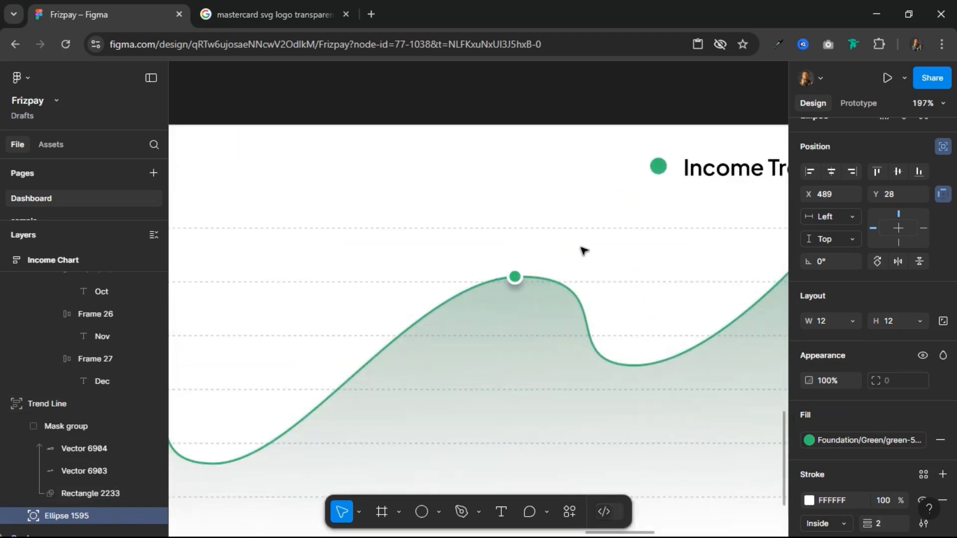
{"action": "key", "text": "Down"}
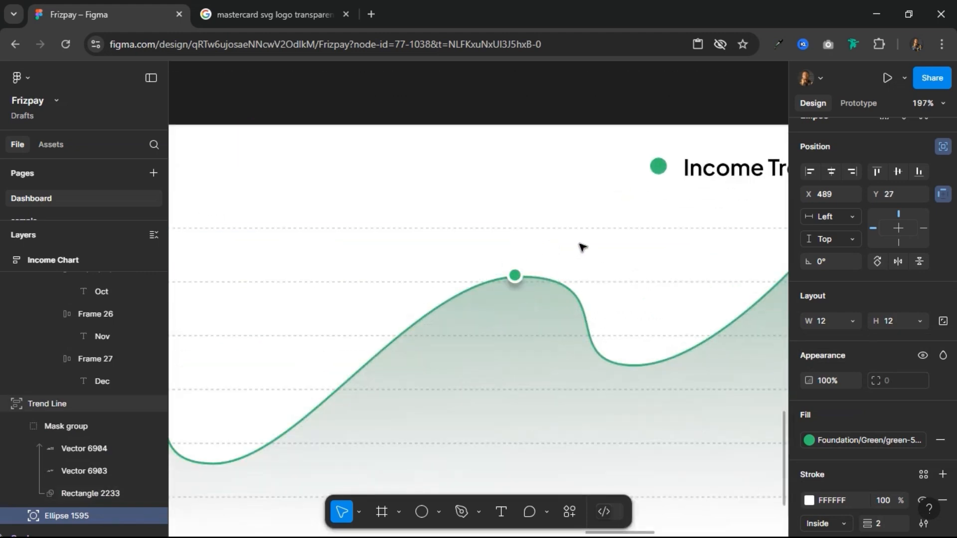
{"action": "scroll", "coordinate": [582, 247], "scroll_direction": "down", "scroll_amount": 5}
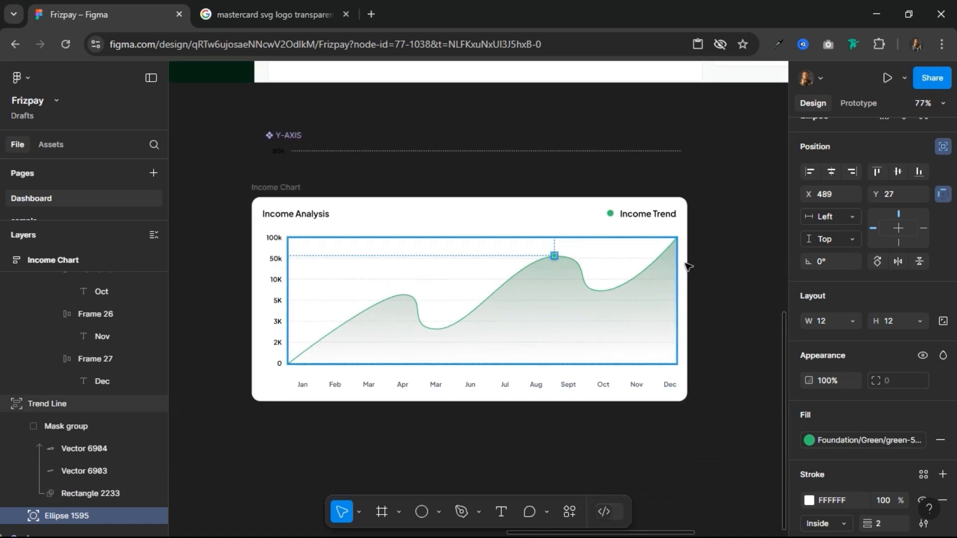
{"action": "left_click", "coordinate": [743, 216]}
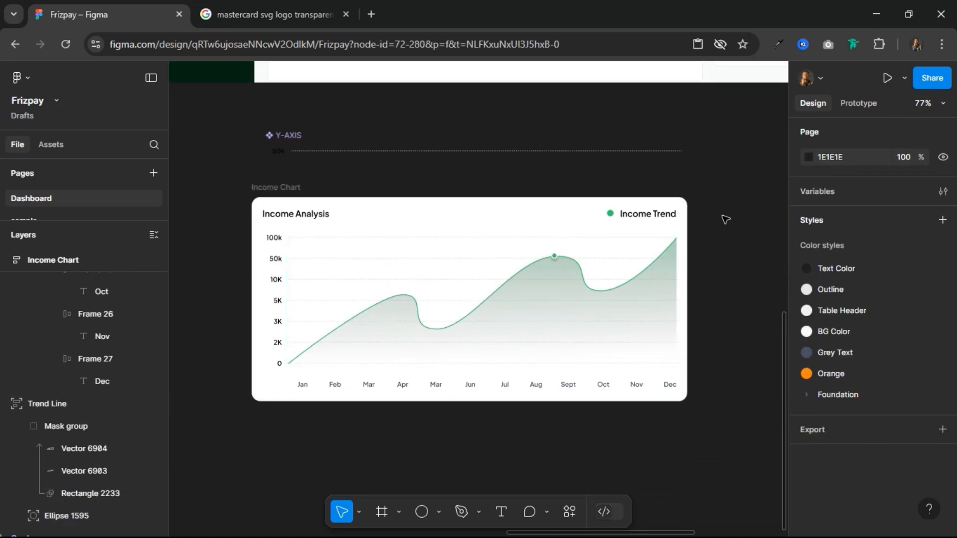
Step: Duplicate the Income Trend legend in the header row and replace the copy with the copied Income Trend text alone
{"action": "scroll", "coordinate": [653, 210], "scroll_direction": "up", "scroll_amount": 3}
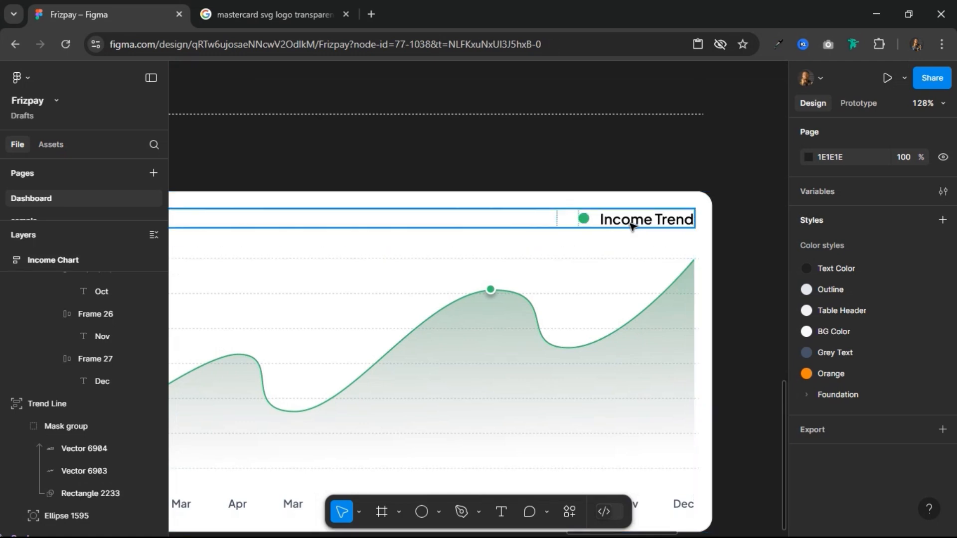
{"action": "left_click", "coordinate": [631, 226]}
{"action": "left_click", "coordinate": [630, 226]}
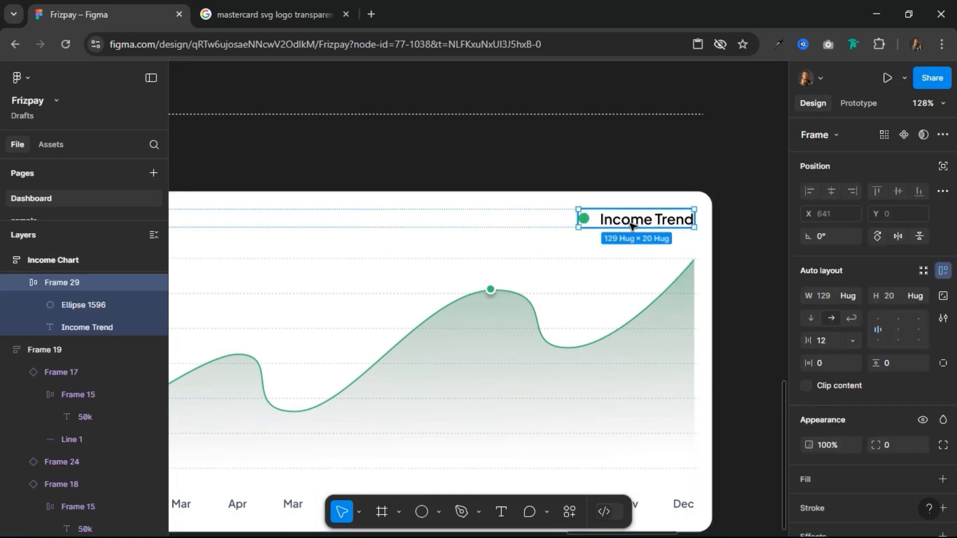
{"action": "left_click", "coordinate": [631, 225]}
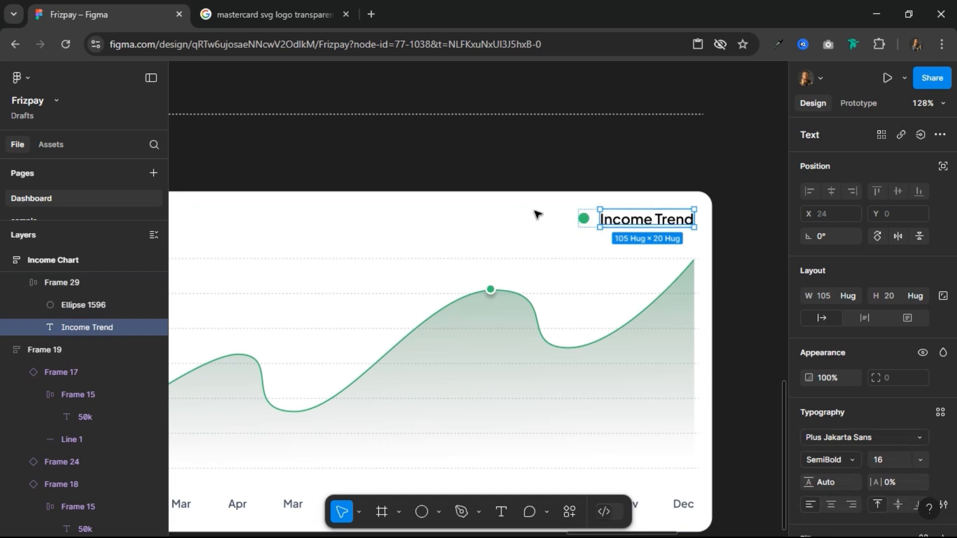
{"action": "left_click", "coordinate": [569, 217]}
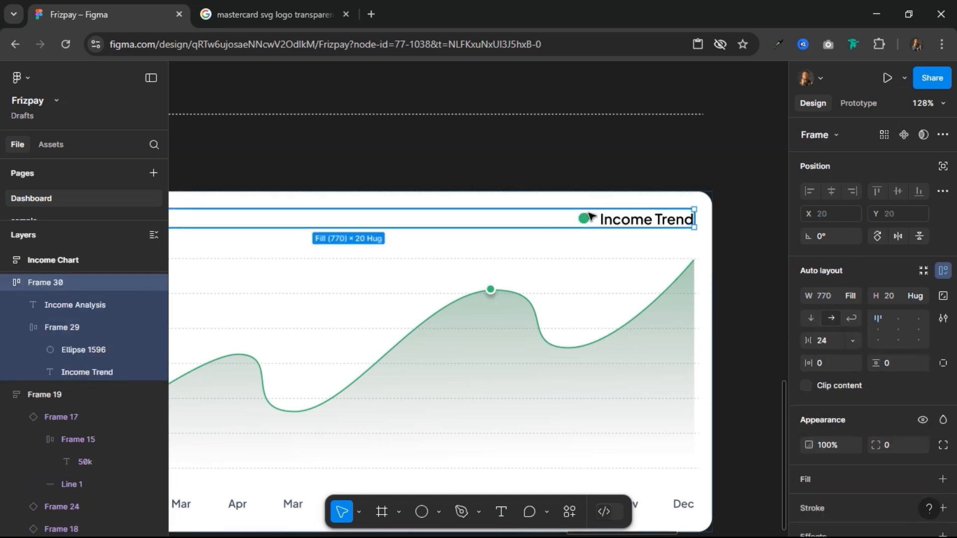
{"action": "left_click", "coordinate": [589, 217]}
{"action": "key", "text": "ctrl+d"}
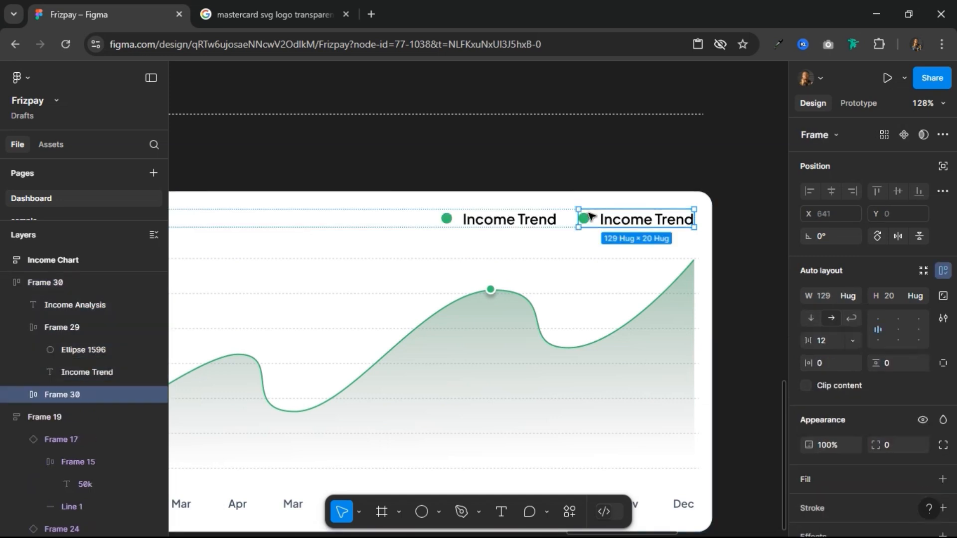
{"action": "right_click", "coordinate": [589, 216]}
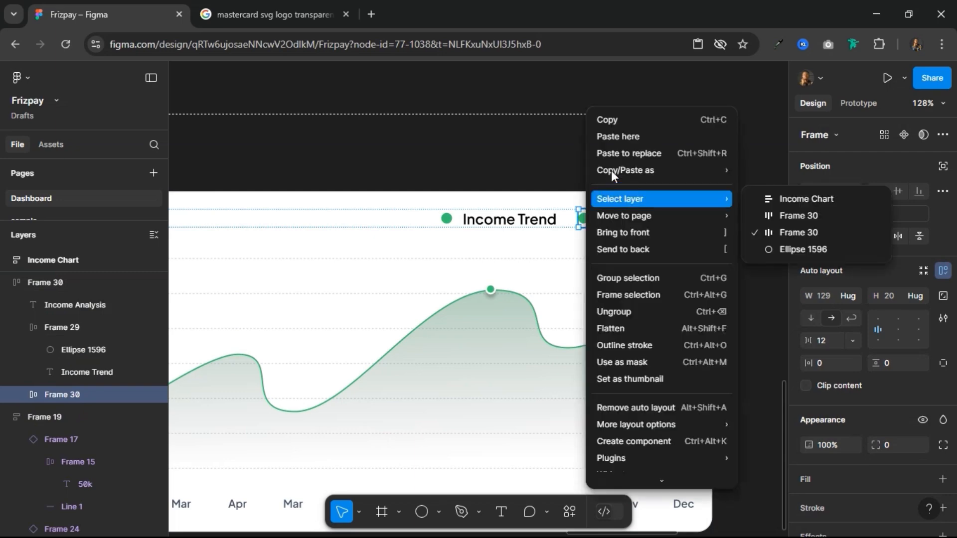
{"action": "left_click", "coordinate": [625, 154]}
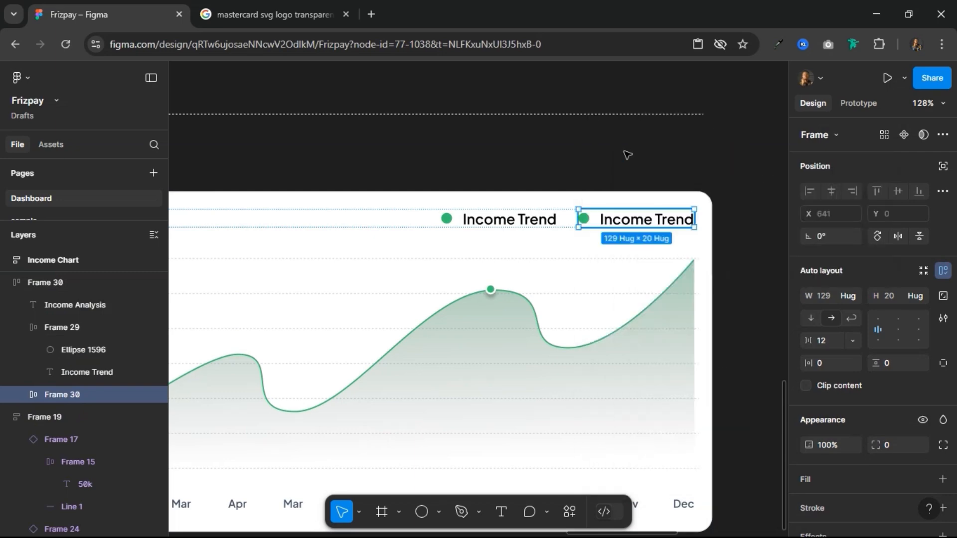
Step: Change the standalone Income Trend text at the end of the header row to This Month
{"action": "double_click", "coordinate": [636, 221]}
{"action": "type", "text": "This"}
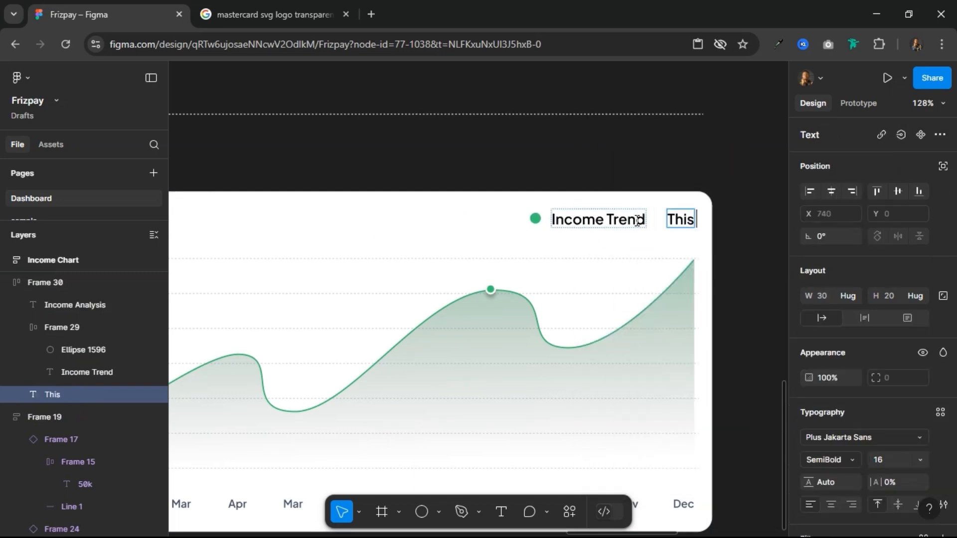
{"action": "type", "text": " Month"}
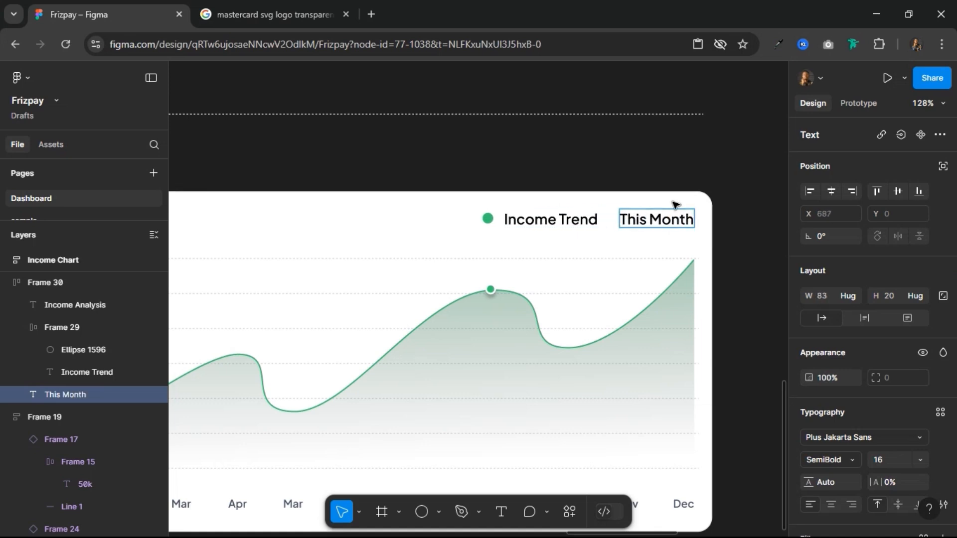
{"action": "key", "text": "Escape"}
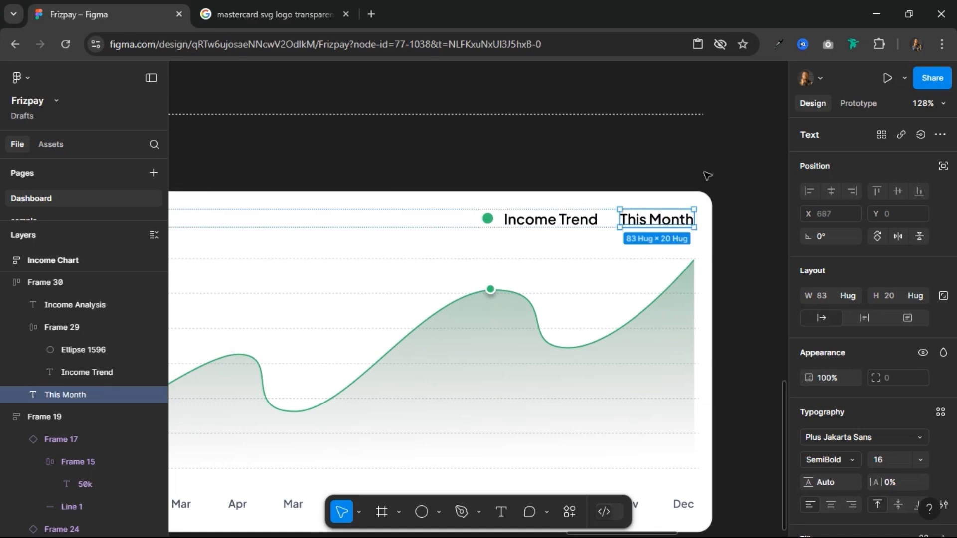
Step: Wrap the This Month text in an auto layout frame with 4 vertical and 12 horizontal padding
{"action": "key", "text": "shift+a"}
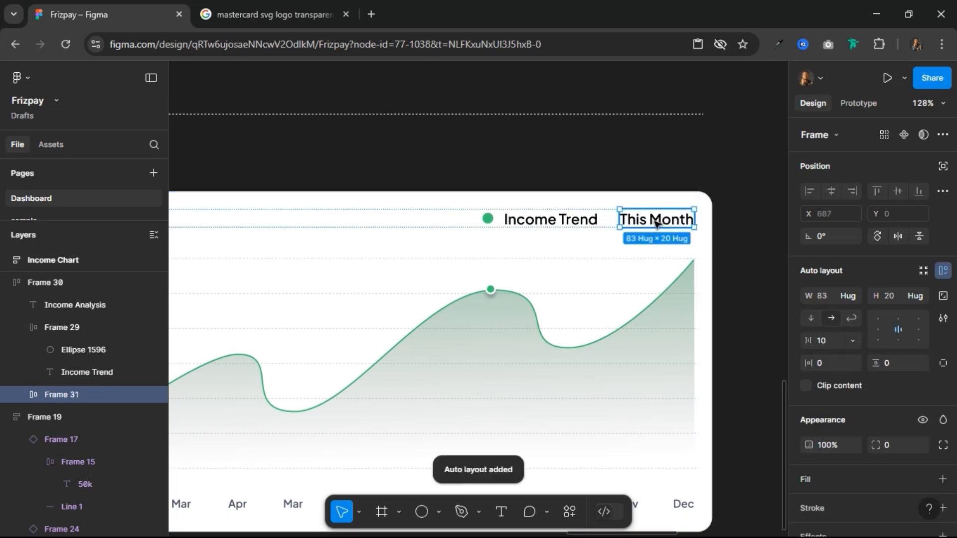
{"action": "left_click", "coordinate": [897, 363]}
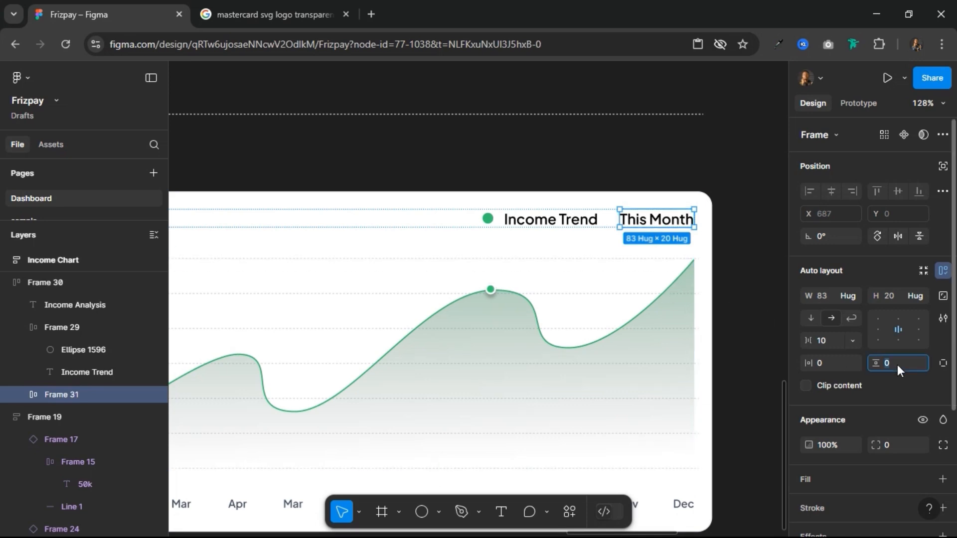
{"action": "type", "text": "4"}
{"action": "key", "text": "Return"}
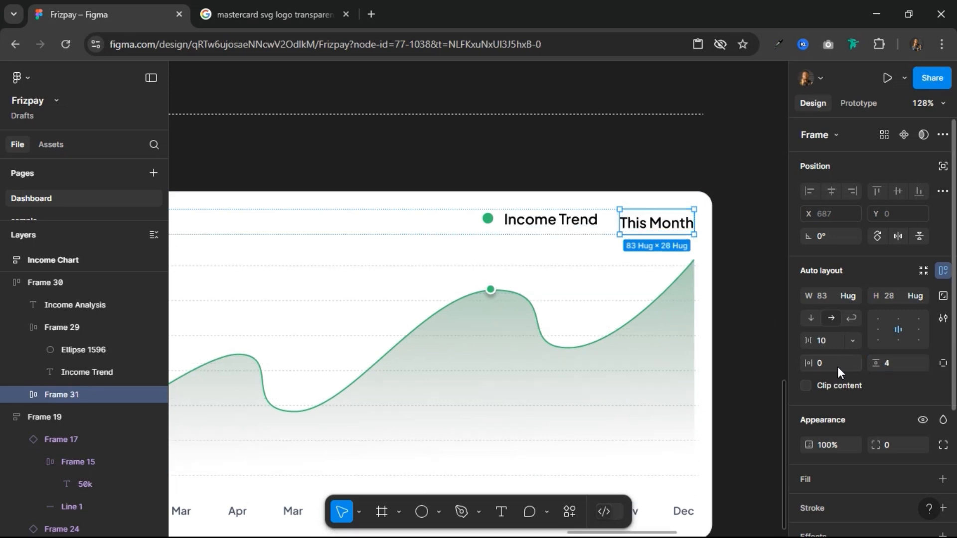
{"action": "type", "text": "12"}
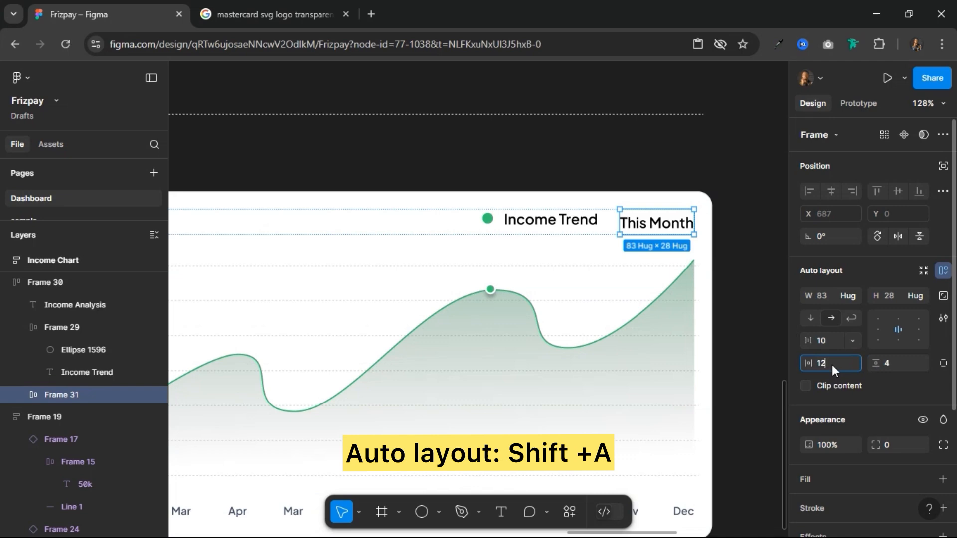
{"action": "key", "text": "Return"}
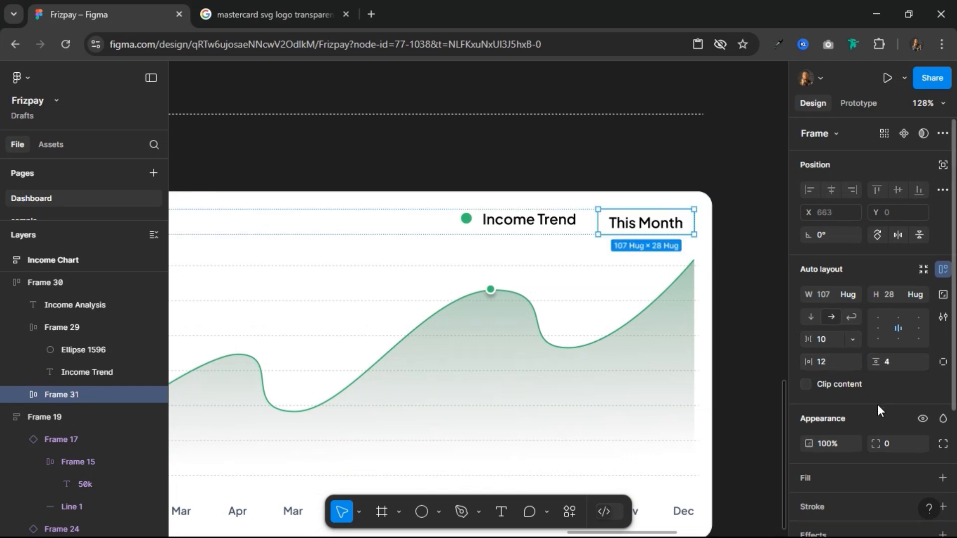
Step: Give the This Month frame a BG Color fill, an Outline stroke and a corner radius of 4
{"action": "scroll", "coordinate": [878, 404], "scroll_direction": "down", "scroll_amount": 3}
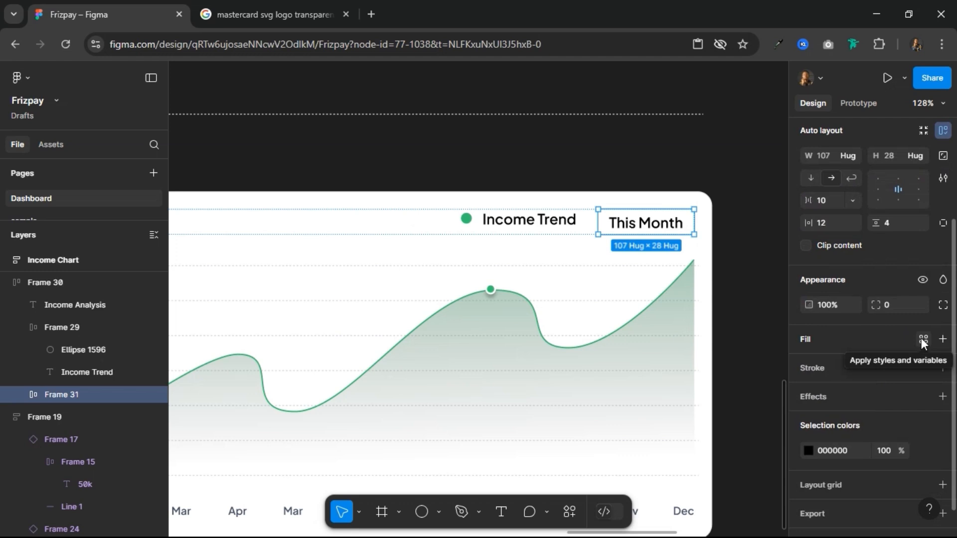
{"action": "left_click", "coordinate": [922, 339]}
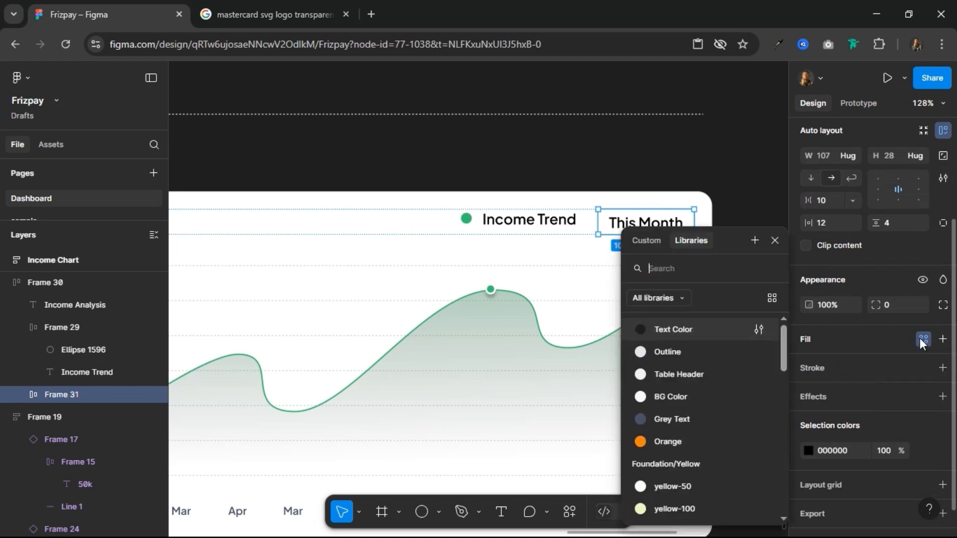
{"action": "left_click", "coordinate": [705, 396]}
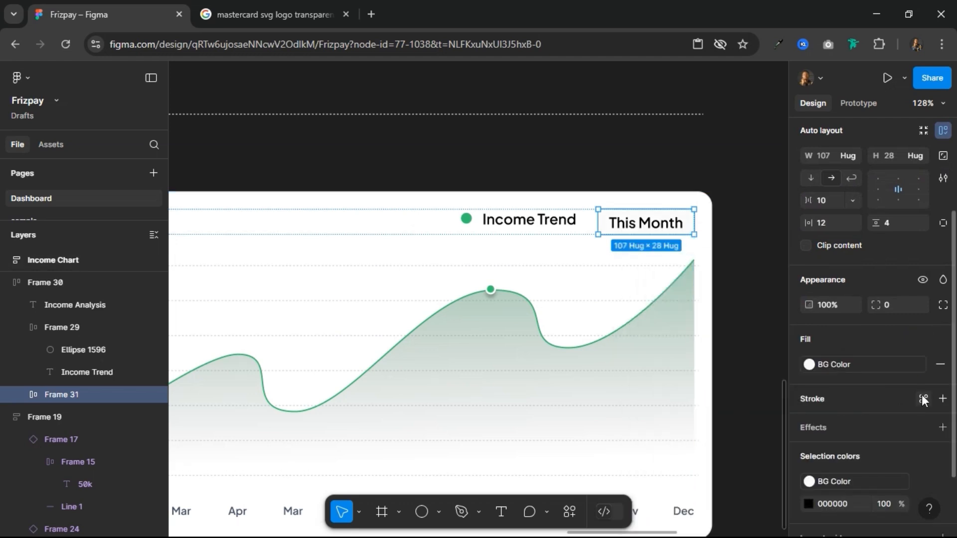
{"action": "left_click", "coordinate": [922, 398]}
{"action": "left_click", "coordinate": [711, 355]}
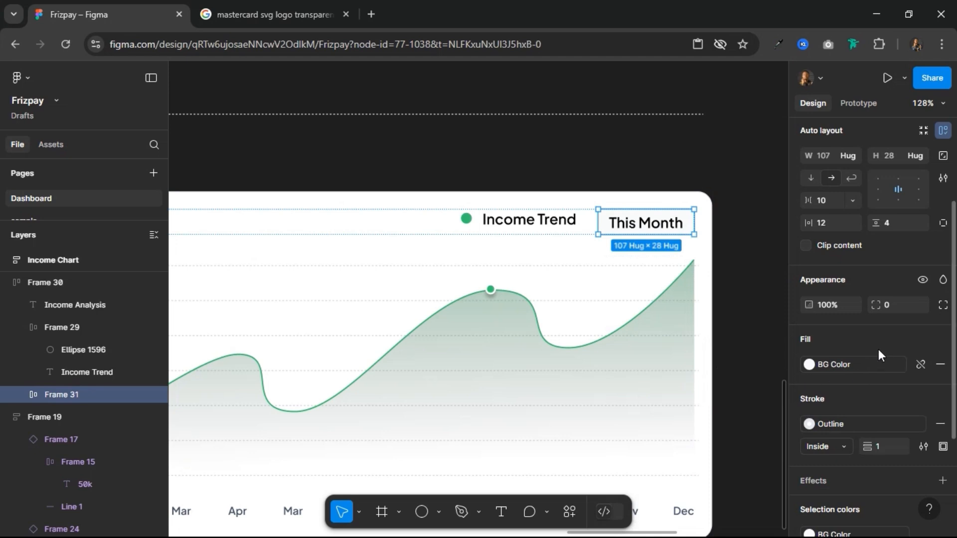
{"action": "key", "text": "Return"}
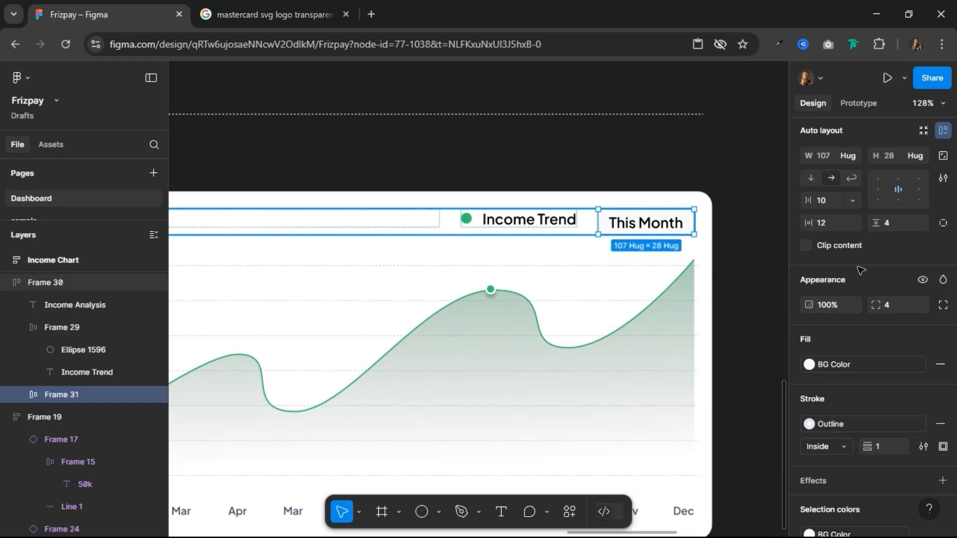
Step: Center the items of the Income Analysis header row vertically
{"action": "key", "text": "Escape"}
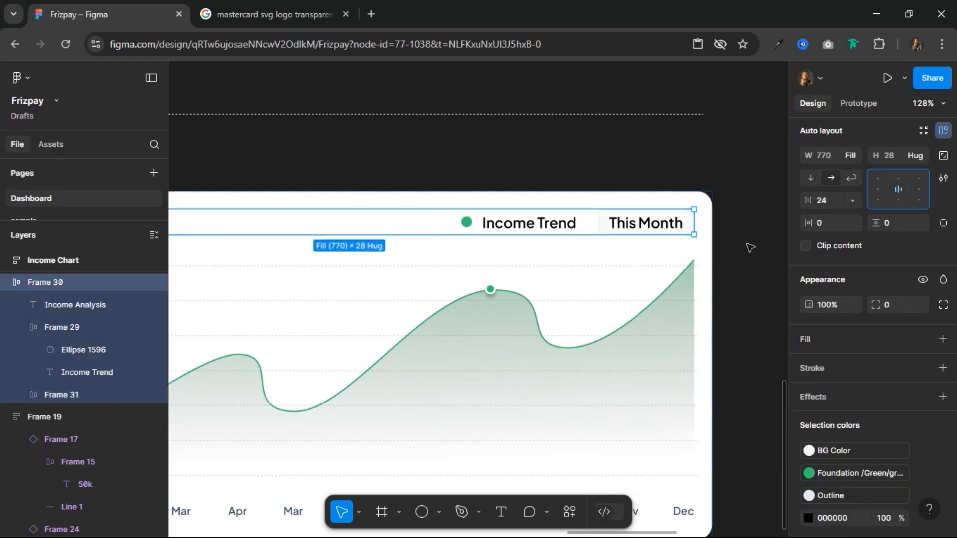
{"action": "scroll", "coordinate": [733, 242], "scroll_direction": "down", "scroll_amount": 3}
{"action": "scroll", "coordinate": [727, 202], "scroll_direction": "up", "scroll_amount": 1}
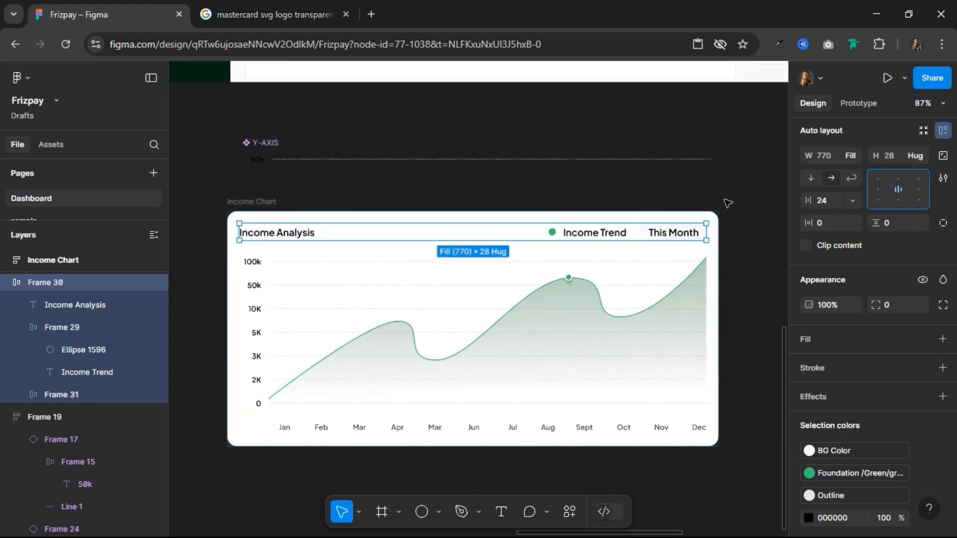
Step: Set the Income Trend and This Month texts to font size 12 with the Grey Text color style
{"action": "left_click", "coordinate": [677, 233]}
{"action": "double_click", "coordinate": [678, 233]}
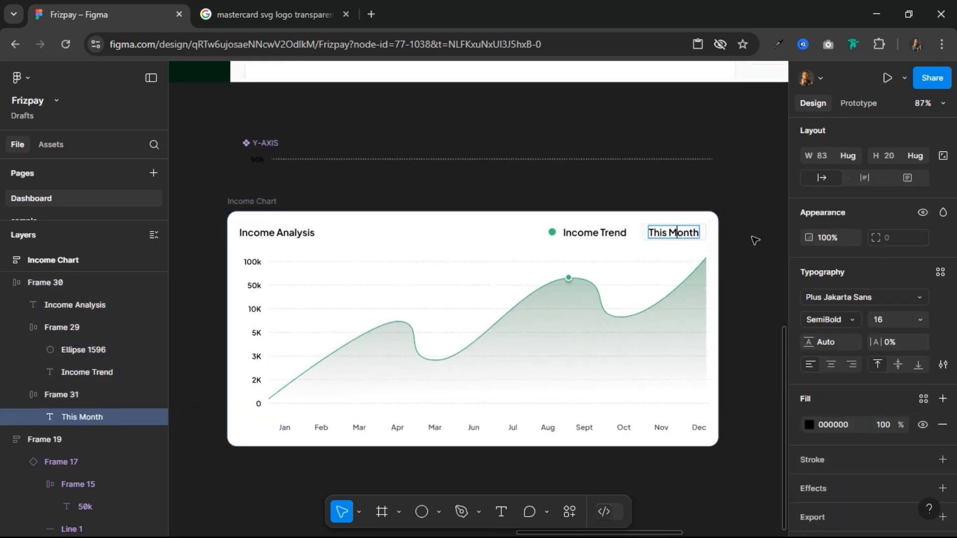
{"action": "key", "text": "Escape"}
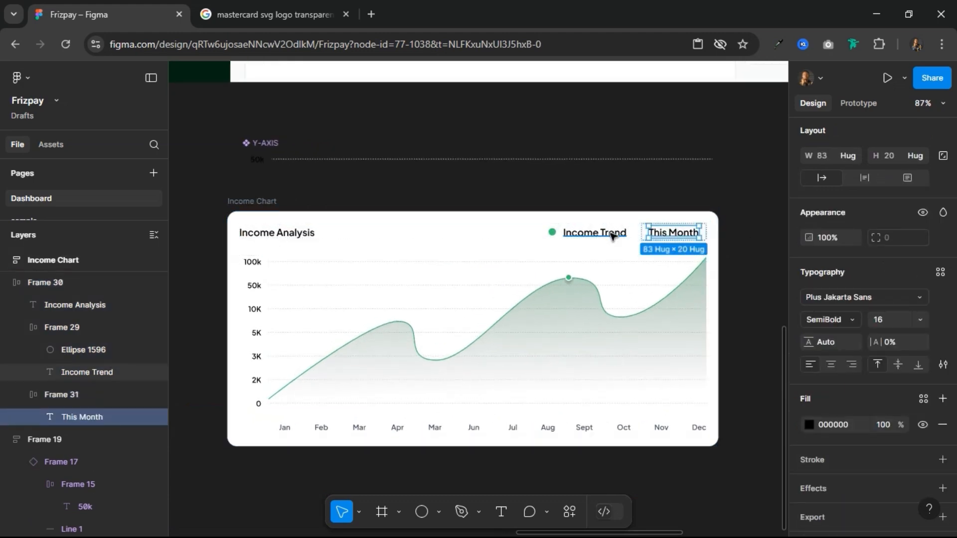
{"action": "left_click", "coordinate": [594, 233], "text": "shift"}
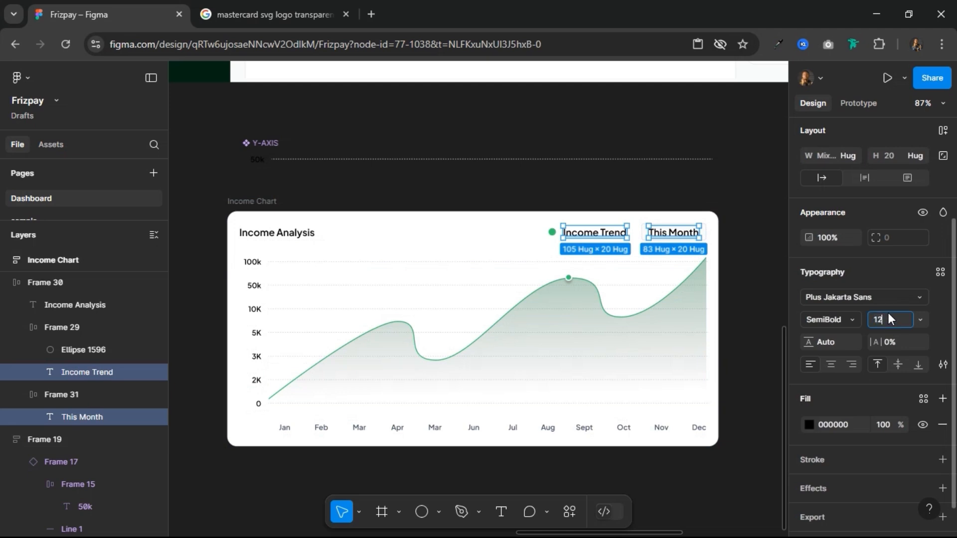
{"action": "key", "text": "Return"}
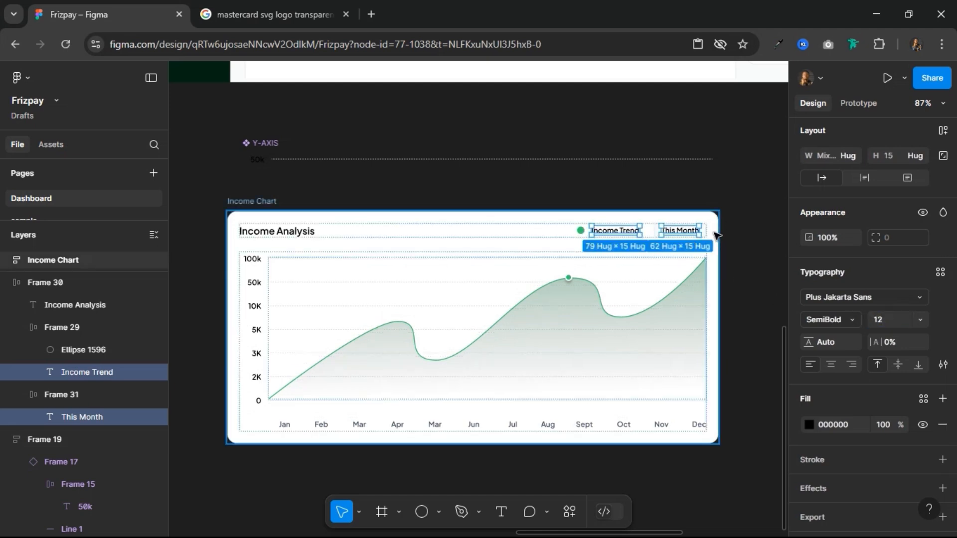
{"action": "left_click", "coordinate": [923, 399]}
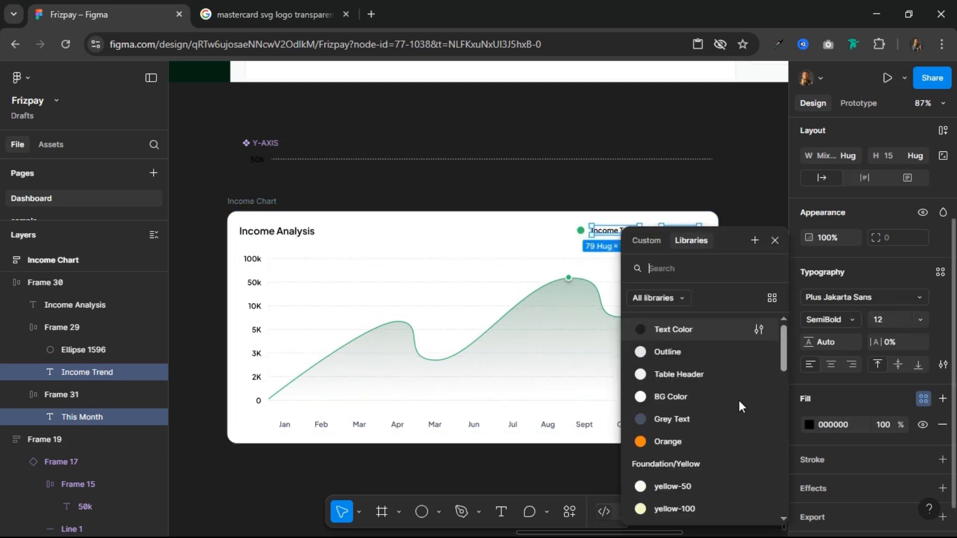
{"action": "left_click", "coordinate": [707, 420]}
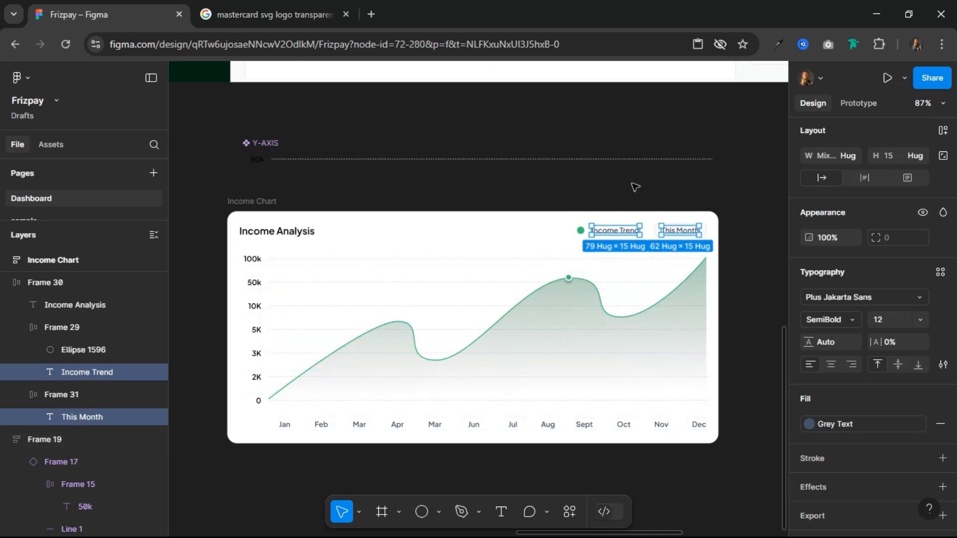
{"action": "left_click", "coordinate": [722, 185]}
Step: Copy the arrow-down-01-sharp icon from the Components frame
{"action": "scroll", "coordinate": [721, 195], "scroll_direction": "up", "scroll_amount": 10}
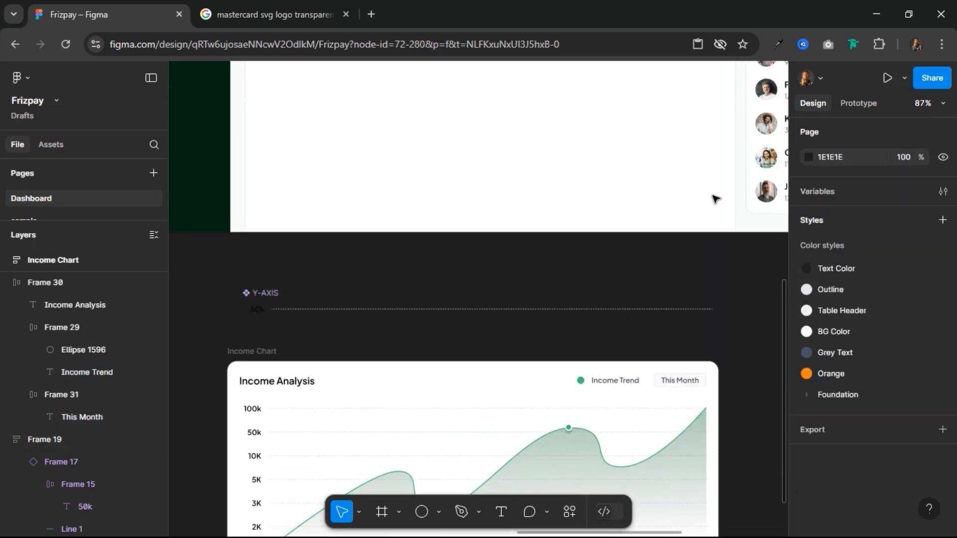
{"action": "scroll", "coordinate": [716, 199], "scroll_direction": "up", "scroll_amount": 4}
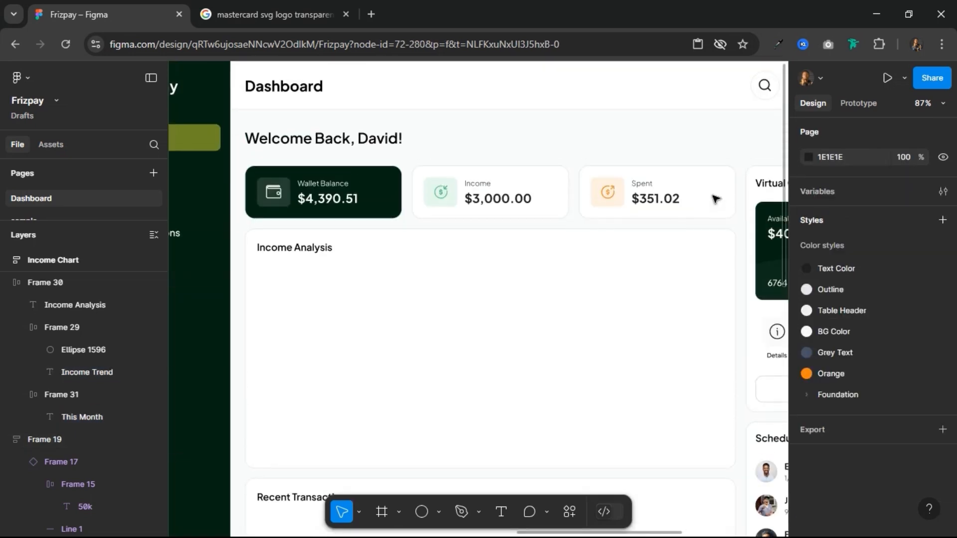
{"action": "scroll", "coordinate": [705, 220], "scroll_direction": "down", "scroll_amount": 5, "text": "ctrl"}
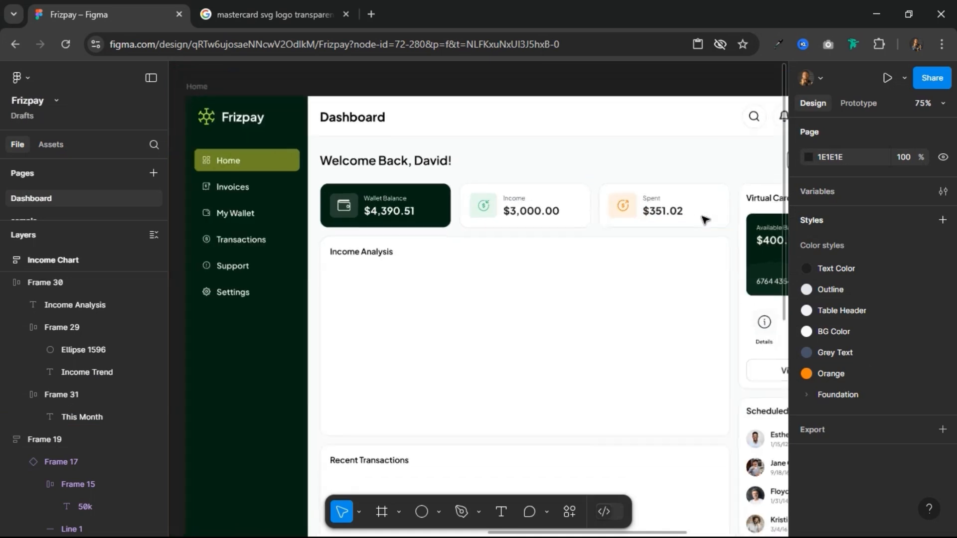
{"action": "scroll", "coordinate": [413, 281], "scroll_direction": "down", "scroll_amount": 5}
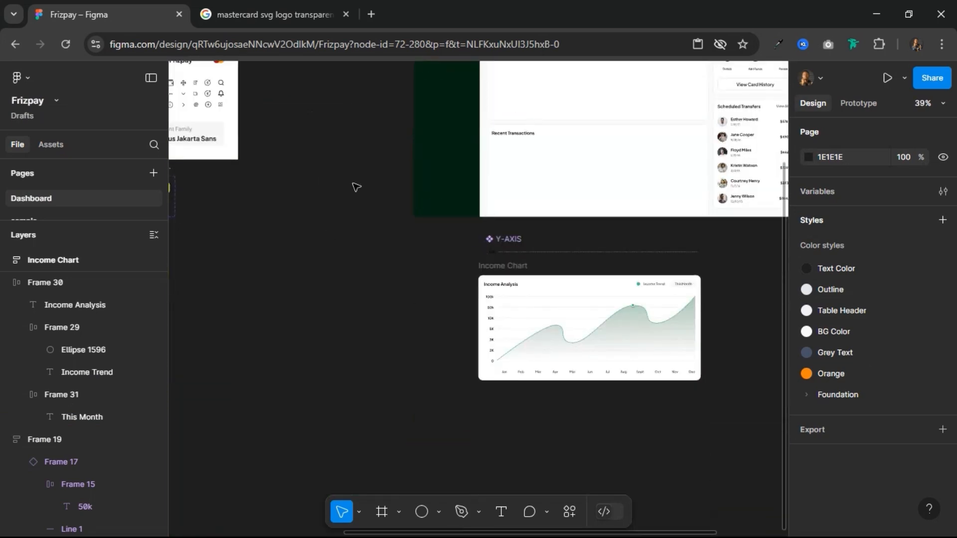
{"action": "scroll", "coordinate": [564, 203], "scroll_direction": "down", "scroll_amount": 3, "text": "ctrl"}
{"action": "scroll", "coordinate": [352, 129], "scroll_direction": "up", "scroll_amount": 5, "text": "ctrl"}
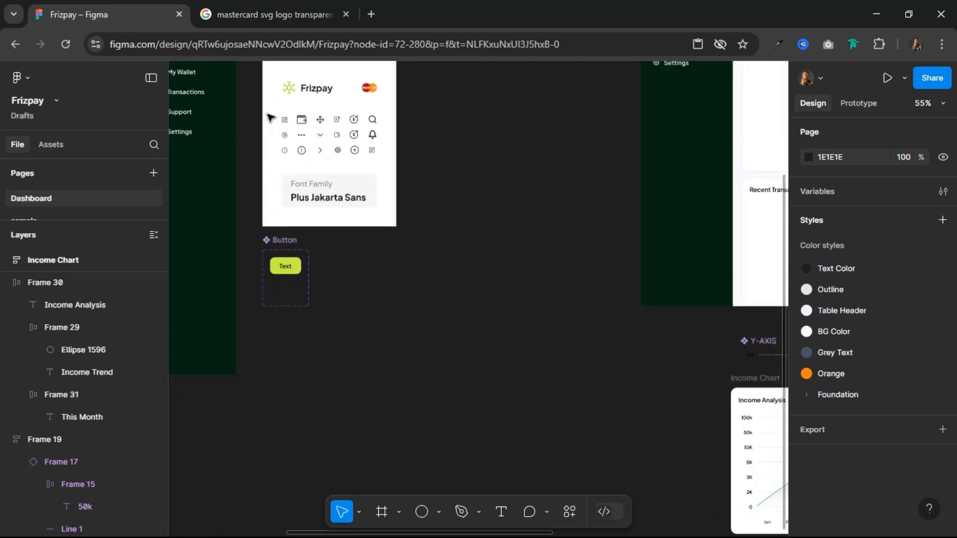
{"action": "left_click", "coordinate": [303, 152]}
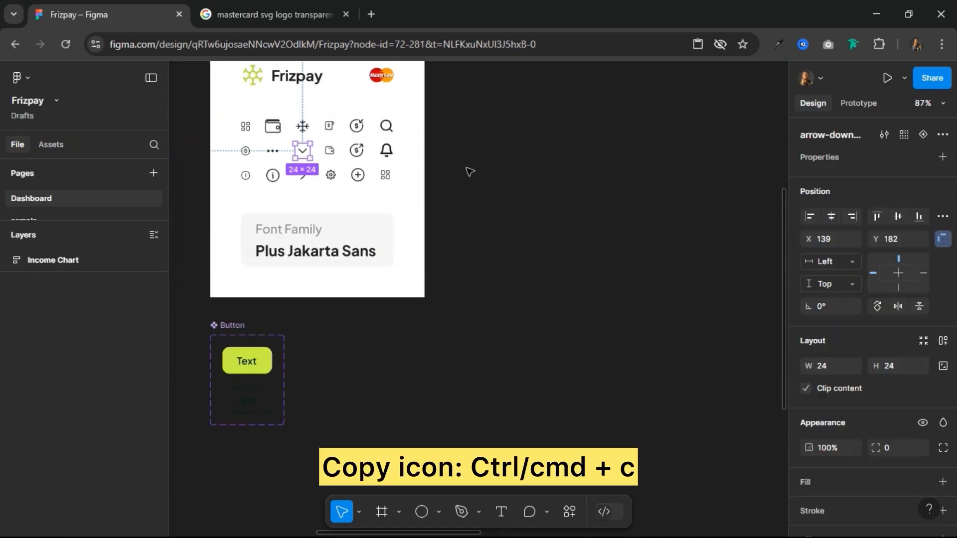
Step: Duplicate the This Month text inside its frame and replace the copy with the copied arrow-down icon
{"action": "scroll", "coordinate": [512, 178], "scroll_direction": "down", "scroll_amount": 4, "text": "ctrl"}
{"action": "scroll", "coordinate": [632, 196], "scroll_direction": "right", "scroll_amount": 4}
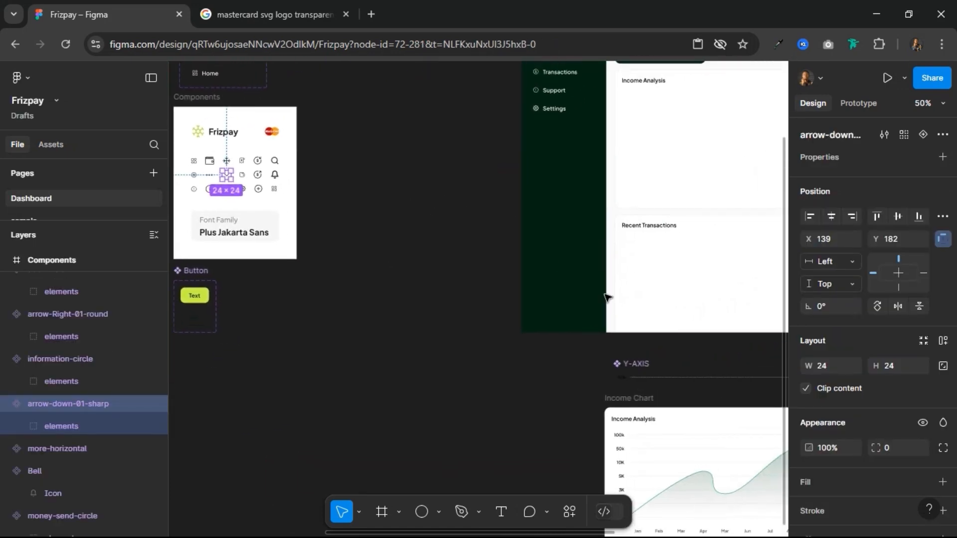
{"action": "scroll", "coordinate": [652, 323], "scroll_direction": "right", "scroll_amount": 6}
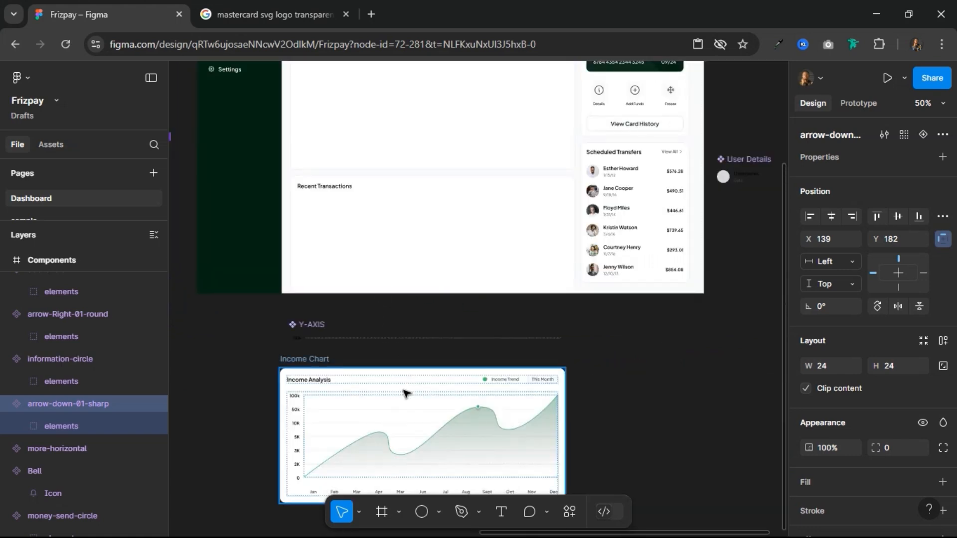
{"action": "scroll", "coordinate": [402, 391], "scroll_direction": "up", "scroll_amount": 5, "text": "ctrl"}
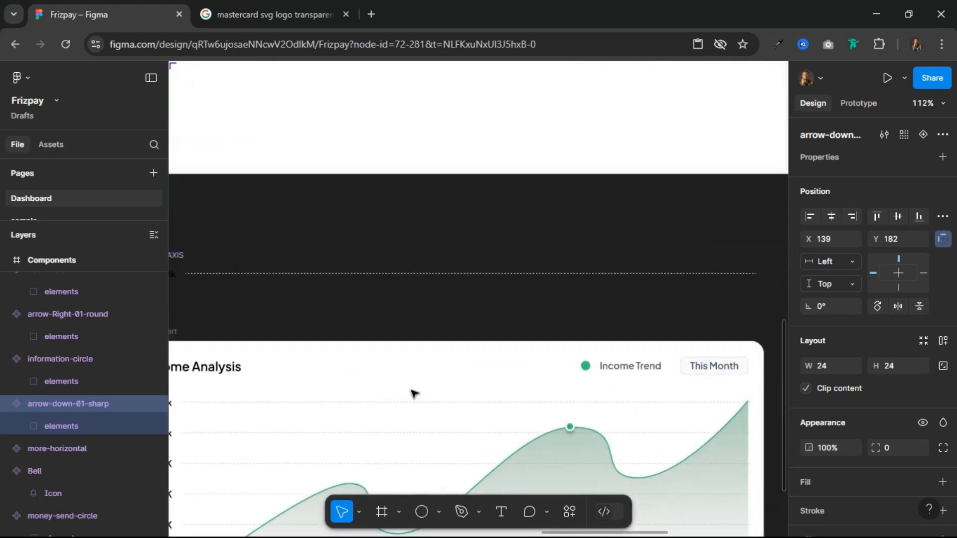
{"action": "left_click", "coordinate": [704, 366]}
{"action": "left_click", "coordinate": [704, 365]}
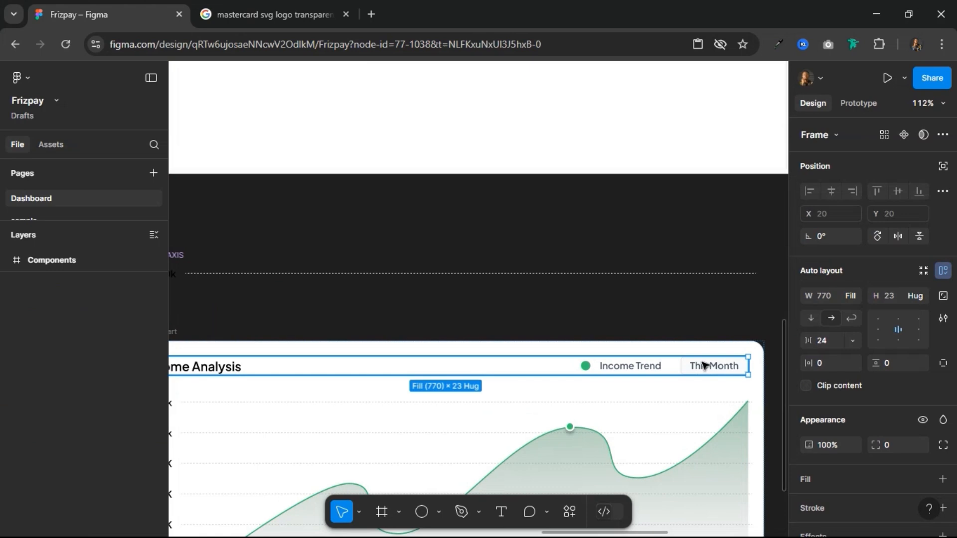
{"action": "left_click", "coordinate": [703, 366]}
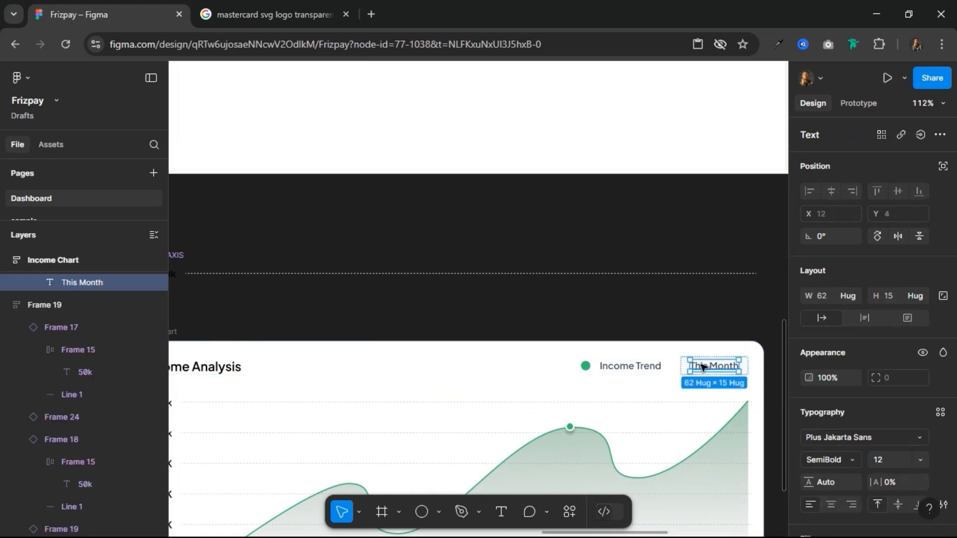
{"action": "key", "text": "ctrl+d"}
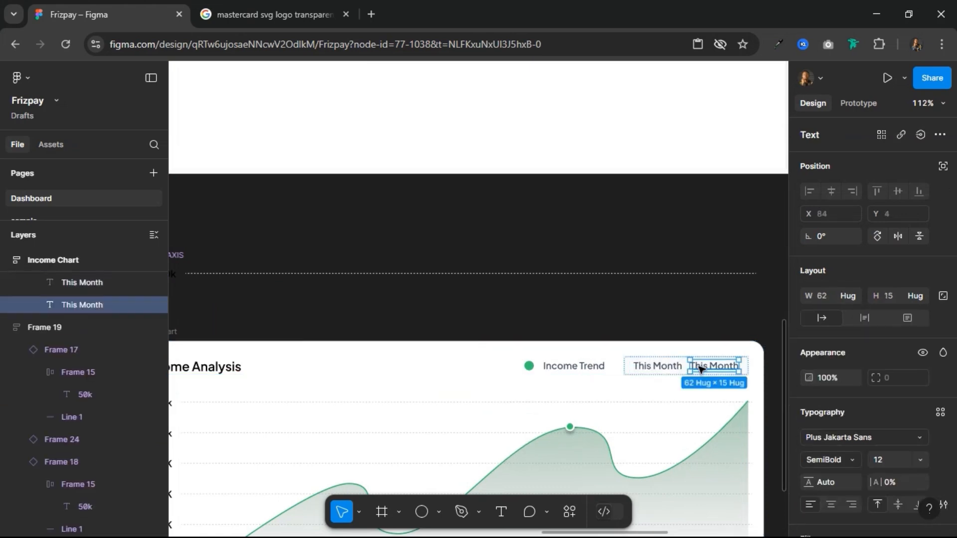
{"action": "right_click", "coordinate": [700, 369]}
{"action": "left_click", "coordinate": [718, 155]}
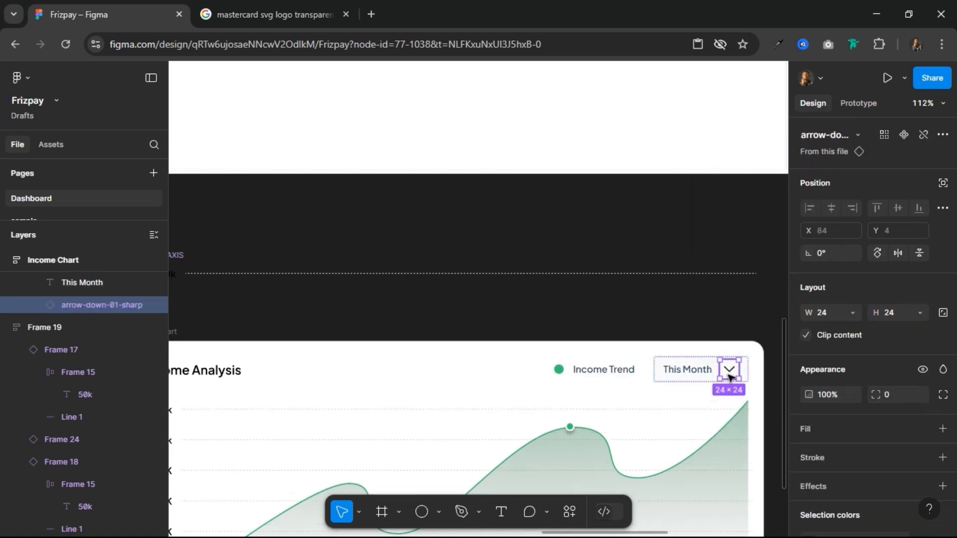
Step: Scale the arrow-down icon beside This Month to 16 × 16
{"action": "key", "text": "k"}
{"action": "left_click", "coordinate": [897, 395]}
{"action": "type", "text": "16"}
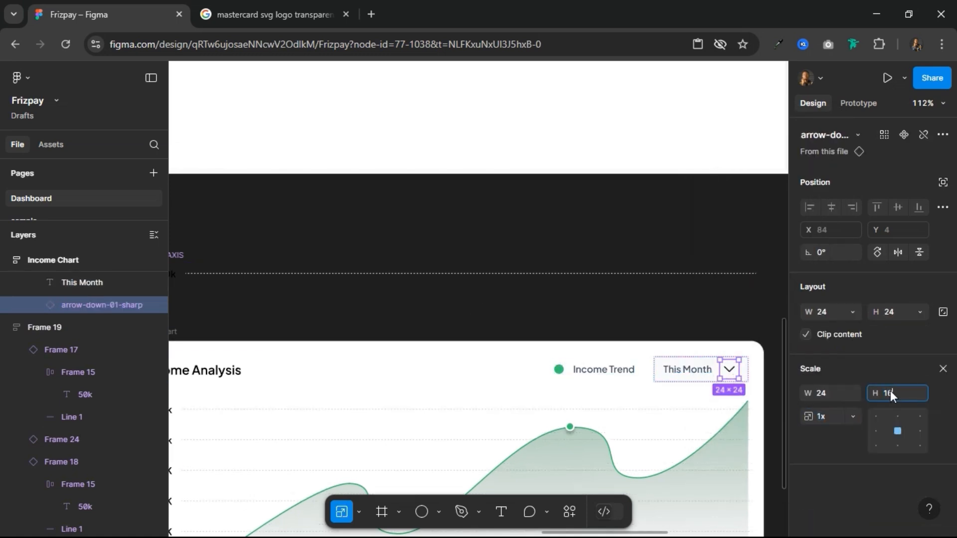
{"action": "key", "text": "Return"}
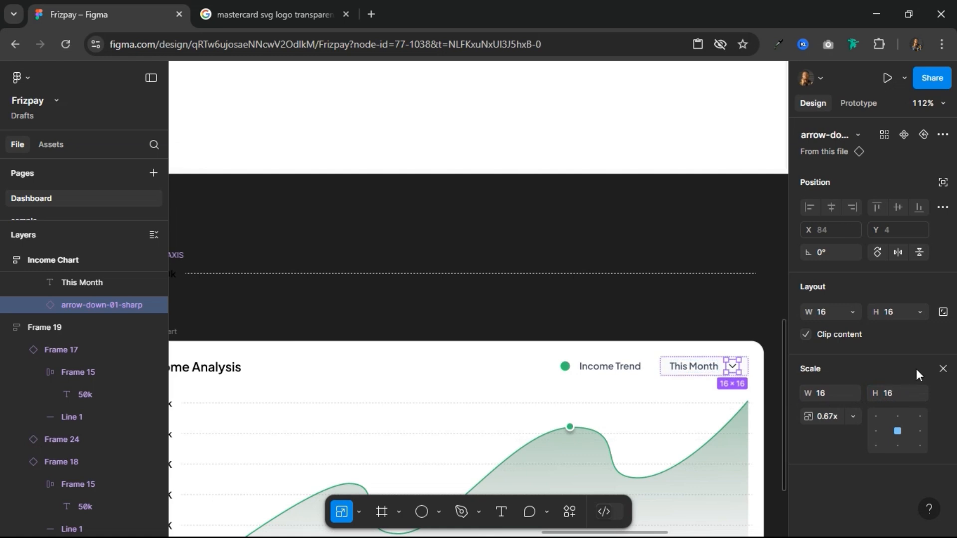
{"action": "left_click", "coordinate": [943, 370]}
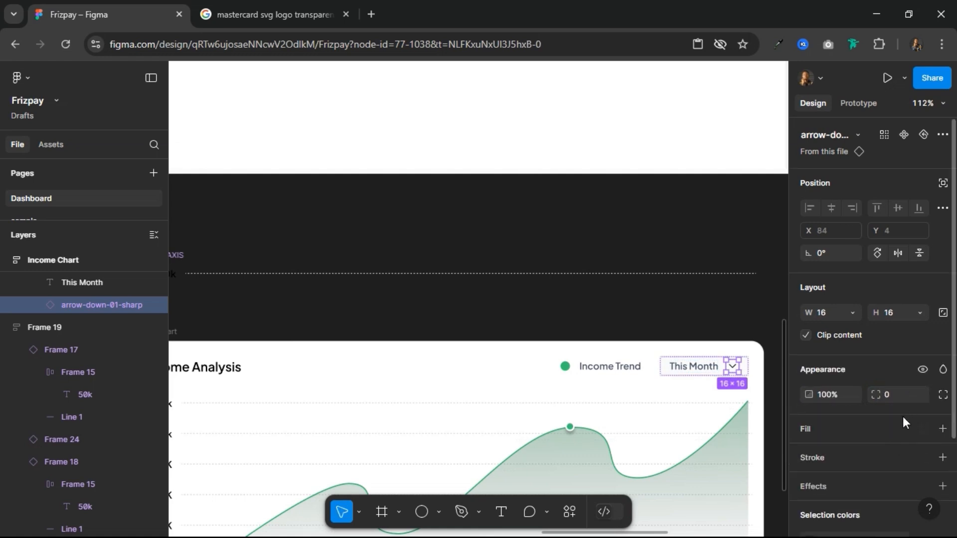
Step: Apply the Grey Text color style to the arrow-down icon beside This Month
{"action": "scroll", "coordinate": [882, 431], "scroll_direction": "down", "scroll_amount": 3}
{"action": "left_click", "coordinate": [809, 424]}
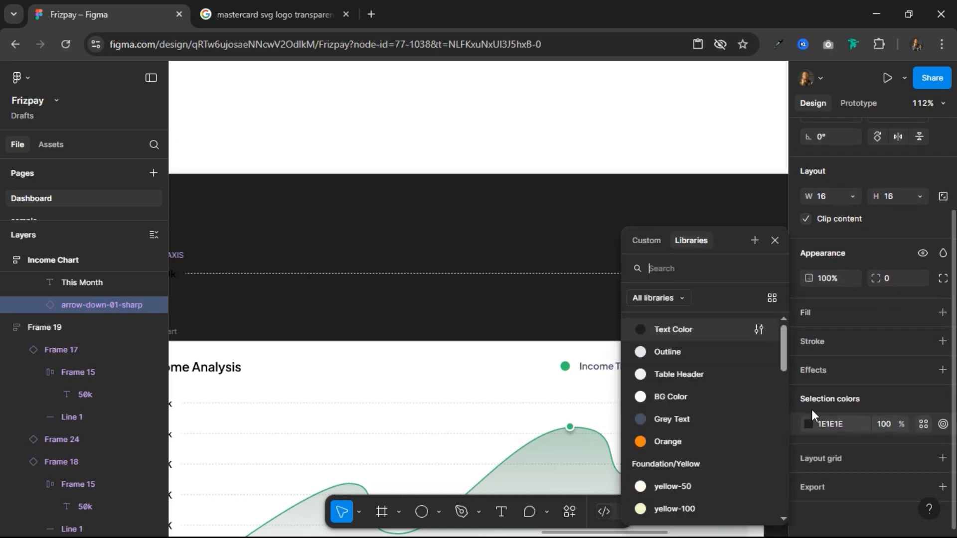
{"action": "left_click", "coordinate": [678, 419]}
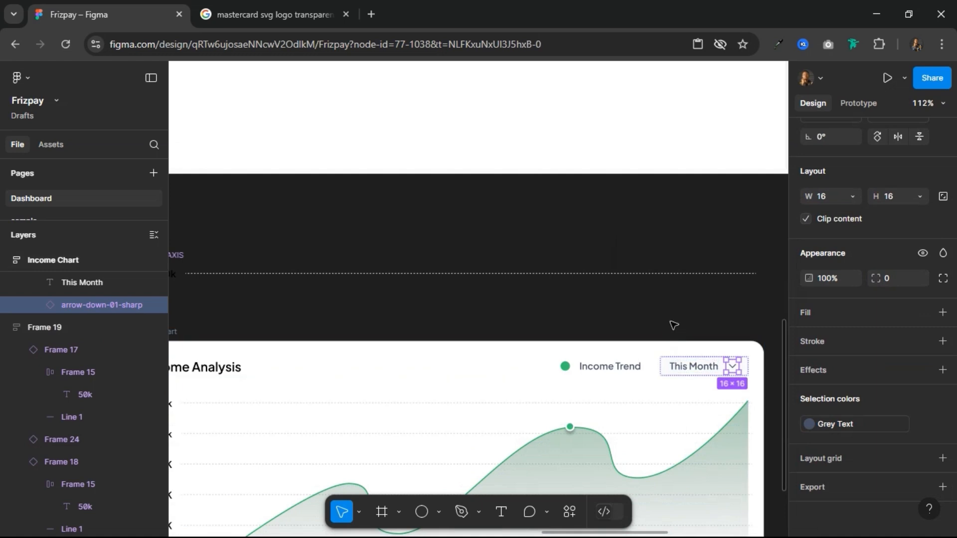
Step: Set the This Month selector frame's vertical padding to 8 and its item gap to 4
{"action": "left_click", "coordinate": [662, 375]}
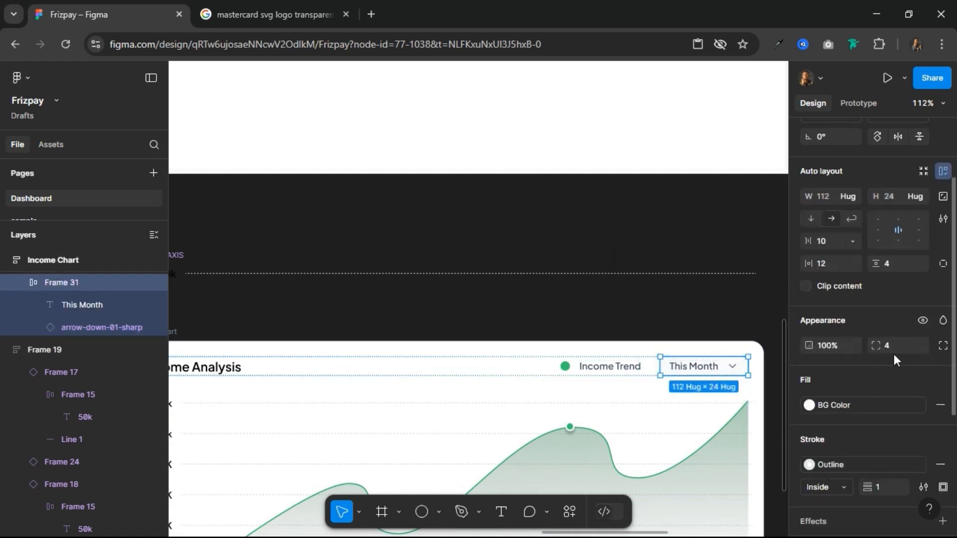
{"action": "left_click", "coordinate": [896, 263]}
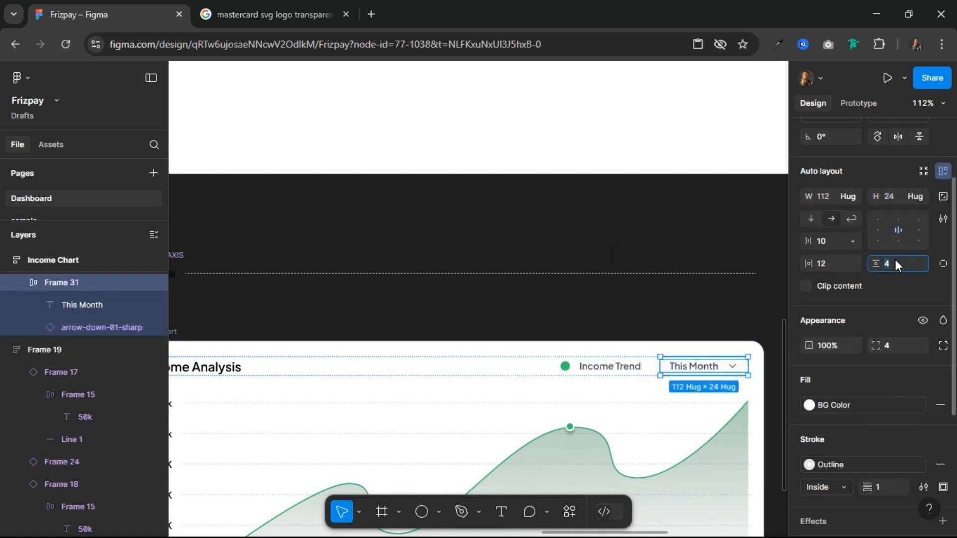
{"action": "type", "text": "8"}
{"action": "key", "text": "Return"}
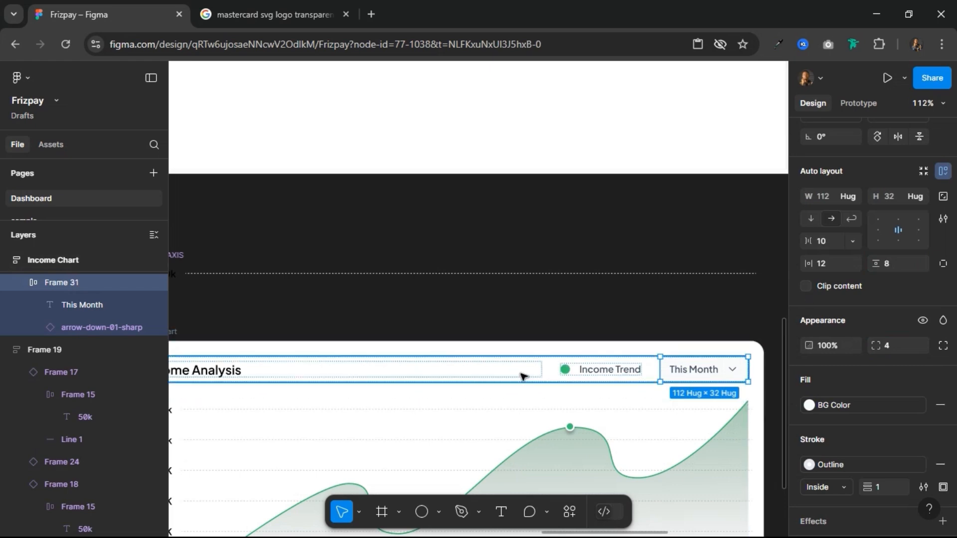
{"action": "scroll", "coordinate": [597, 327], "scroll_direction": "down", "scroll_amount": 1}
{"action": "scroll", "coordinate": [597, 327], "scroll_direction": "down", "scroll_amount": 4}
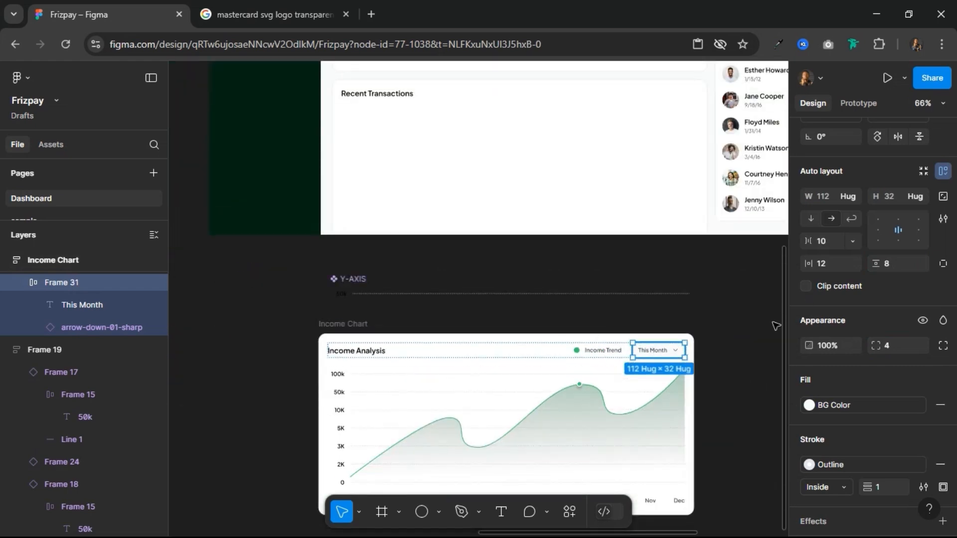
{"action": "left_click", "coordinate": [835, 242]}
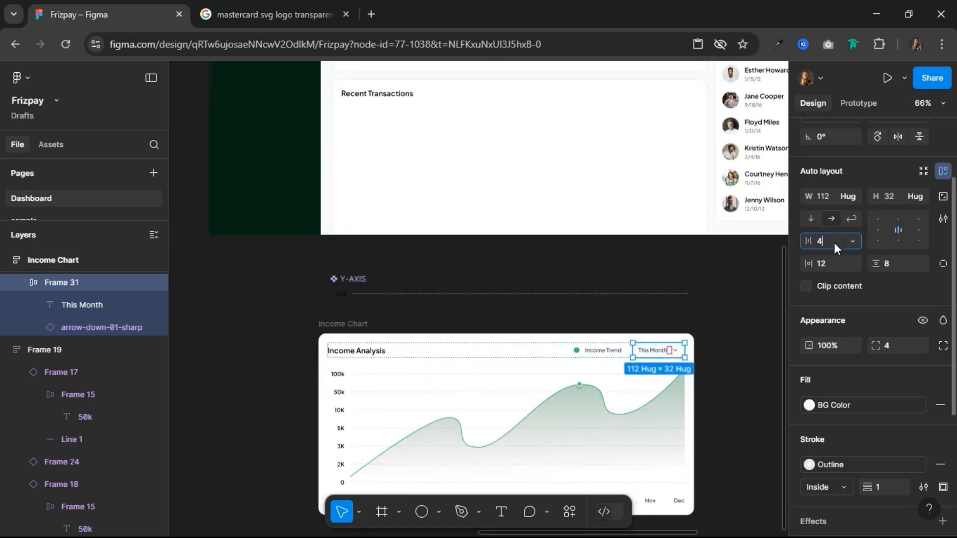
{"action": "key", "text": "Return"}
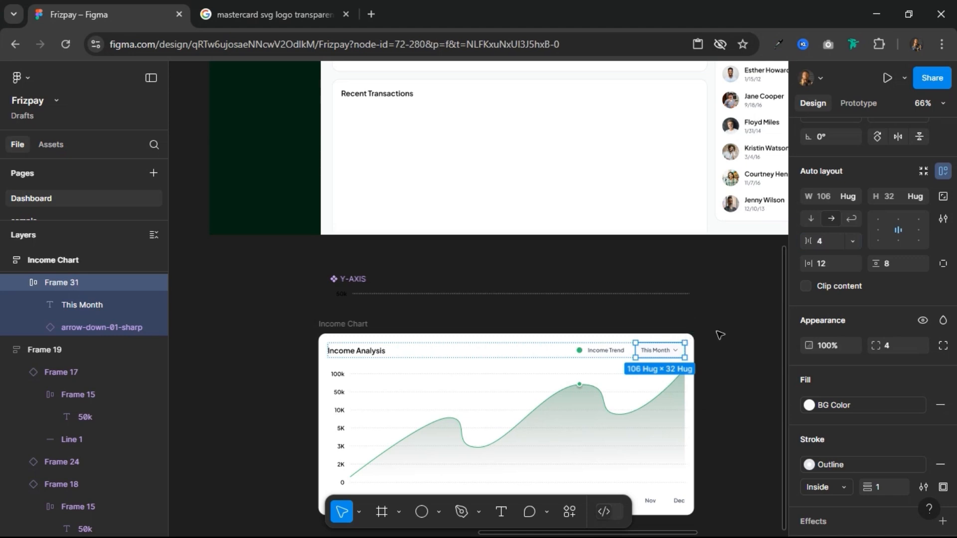
{"action": "left_click", "coordinate": [720, 335]}
Step: Nudge the Trend Line frame down to Y 87 so its base sits on the chart's 0 gridline
{"action": "scroll", "coordinate": [720, 335], "scroll_direction": "up", "scroll_amount": 3}
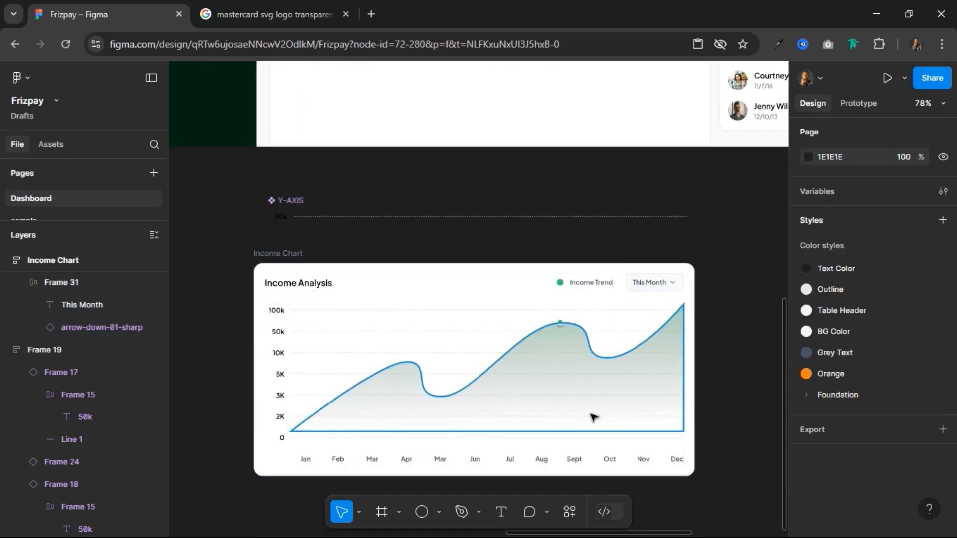
{"action": "scroll", "coordinate": [596, 416], "scroll_direction": "up", "scroll_amount": 2}
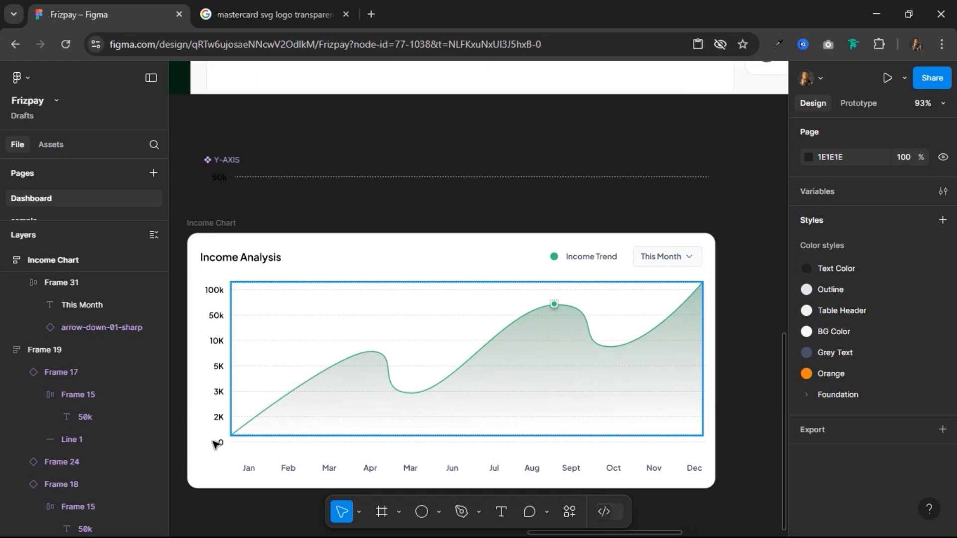
{"action": "left_click", "coordinate": [220, 440]}
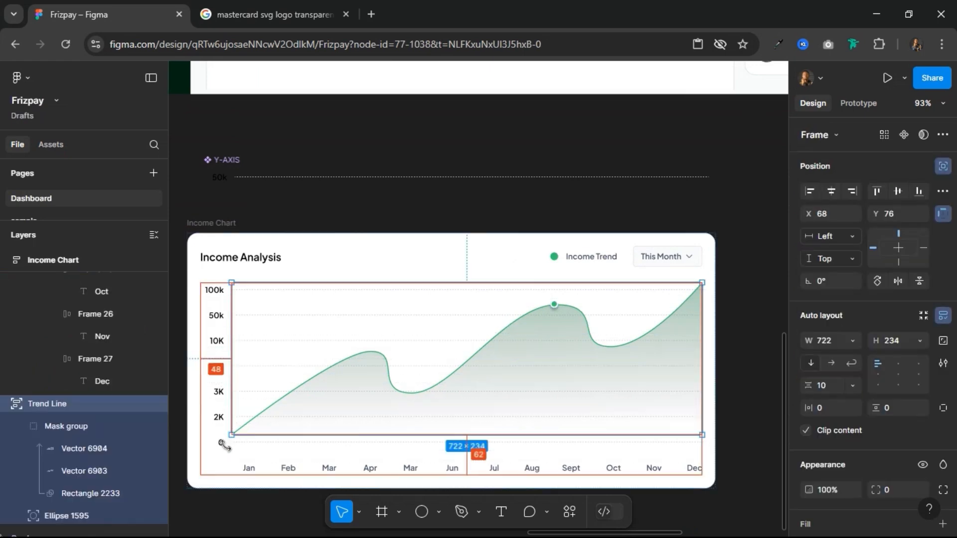
{"action": "scroll", "coordinate": [224, 444], "scroll_direction": "up", "scroll_amount": 5}
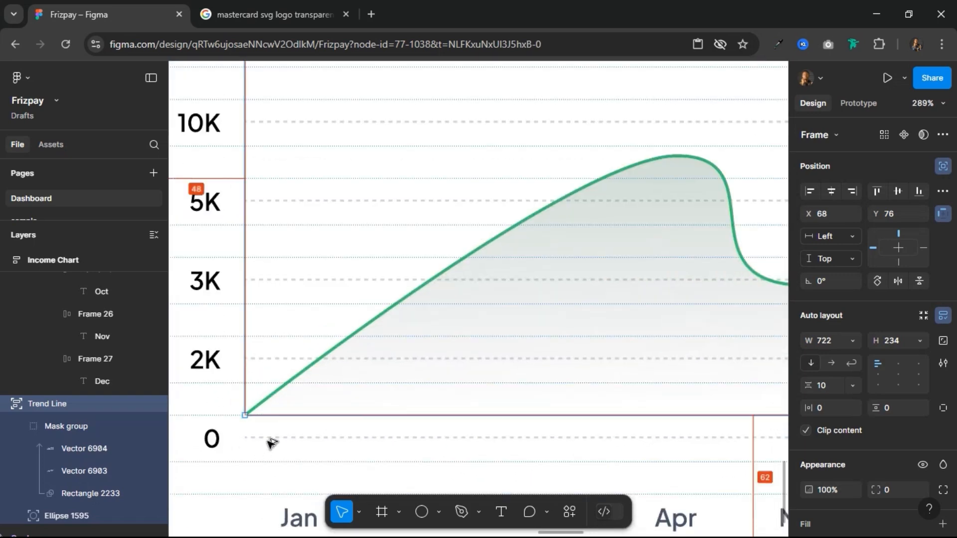
{"action": "key", "text": "Down"}
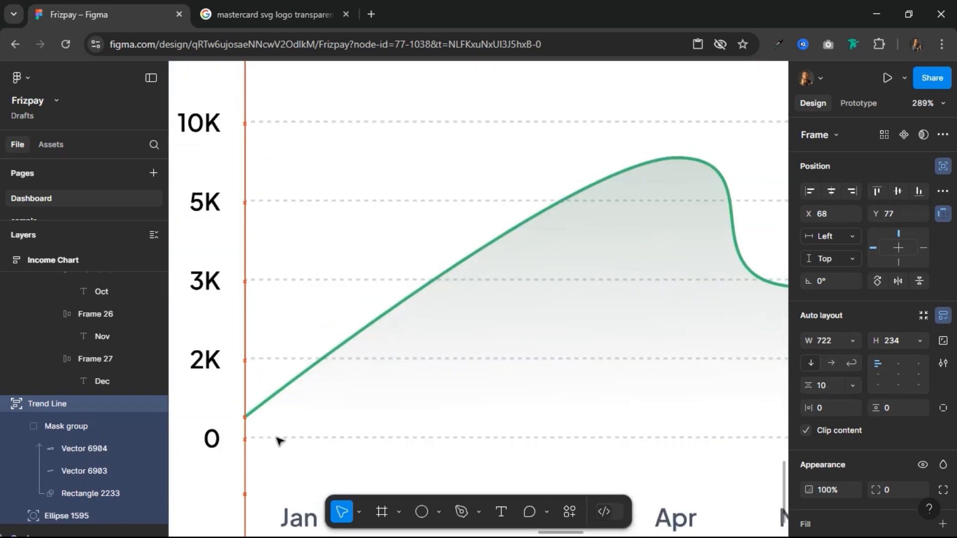
{"action": "key", "text": "shift+Down"}
{"action": "scroll", "coordinate": [277, 438], "scroll_direction": "down", "scroll_amount": 5}
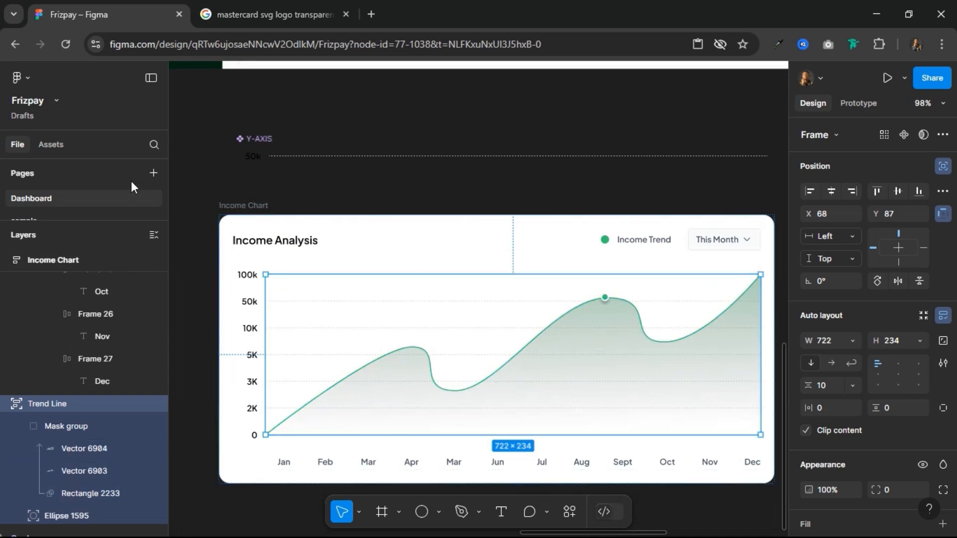
Step: Turn the Income Chart frame into a component and replace the Home frame's empty Income Analysis card with an instance of it
{"action": "left_click", "coordinate": [253, 207]}
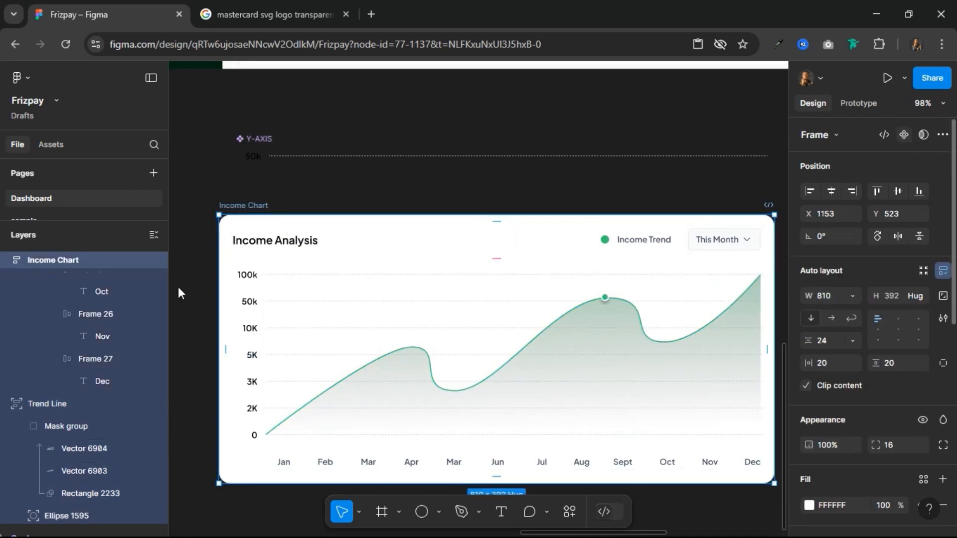
{"action": "key", "text": "ctrl+alt+k"}
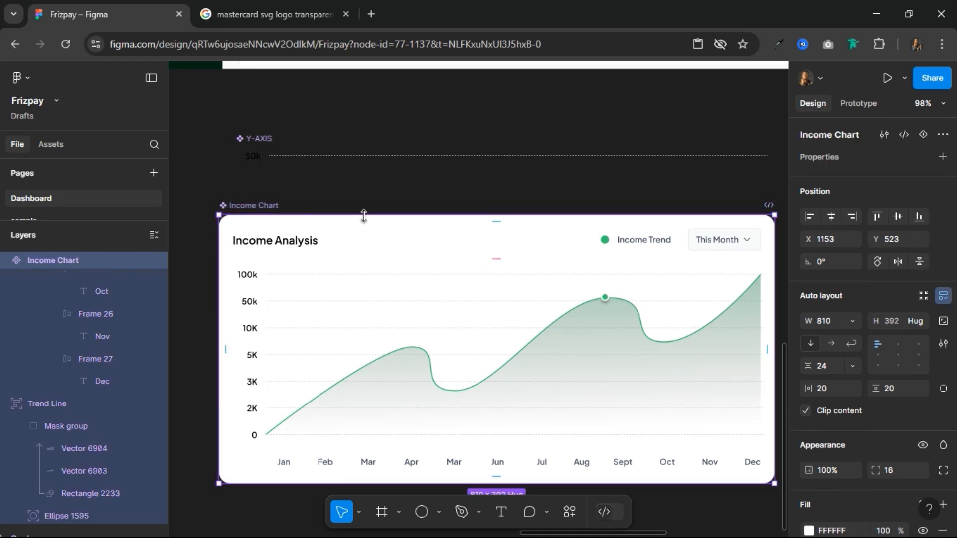
{"action": "scroll", "coordinate": [421, 258], "scroll_direction": "down", "scroll_amount": 3}
{"action": "scroll", "coordinate": [421, 258], "scroll_direction": "up", "scroll_amount": 6}
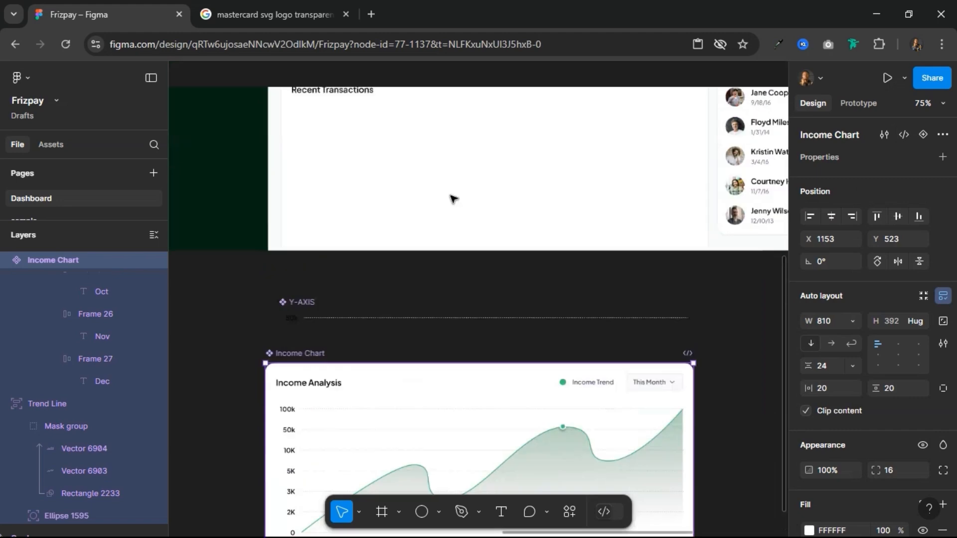
{"action": "scroll", "coordinate": [453, 199], "scroll_direction": "up", "scroll_amount": 3}
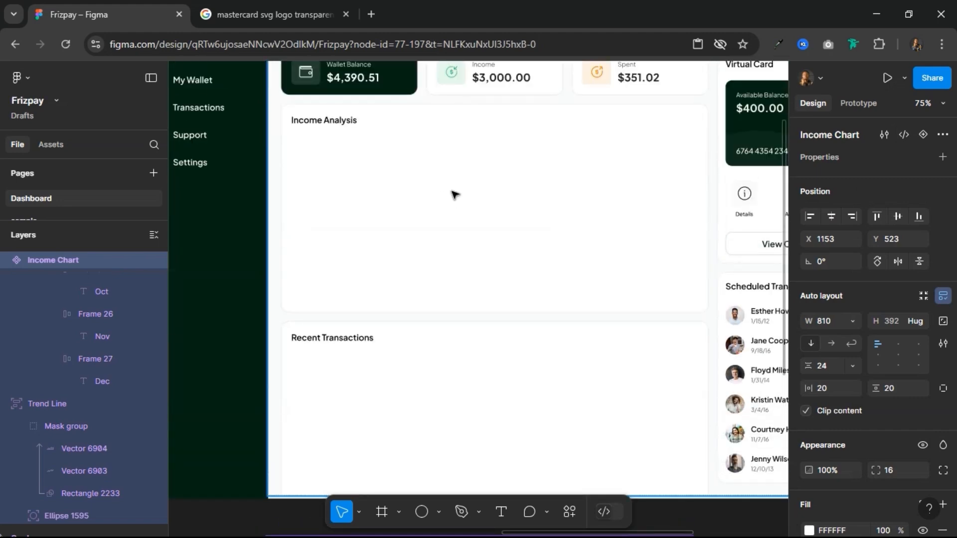
{"action": "left_click", "coordinate": [455, 194]}
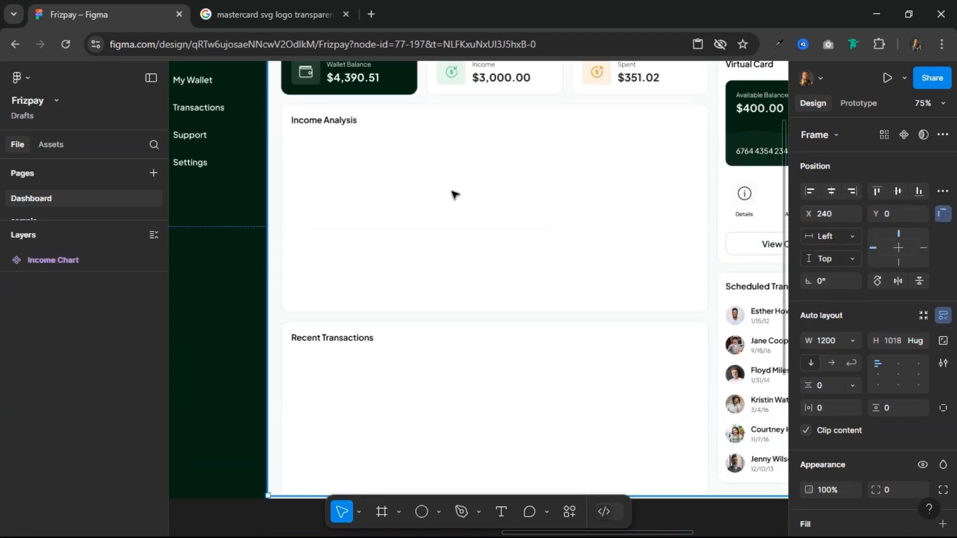
{"action": "left_click", "coordinate": [455, 195]}
{"action": "right_click", "coordinate": [455, 194]}
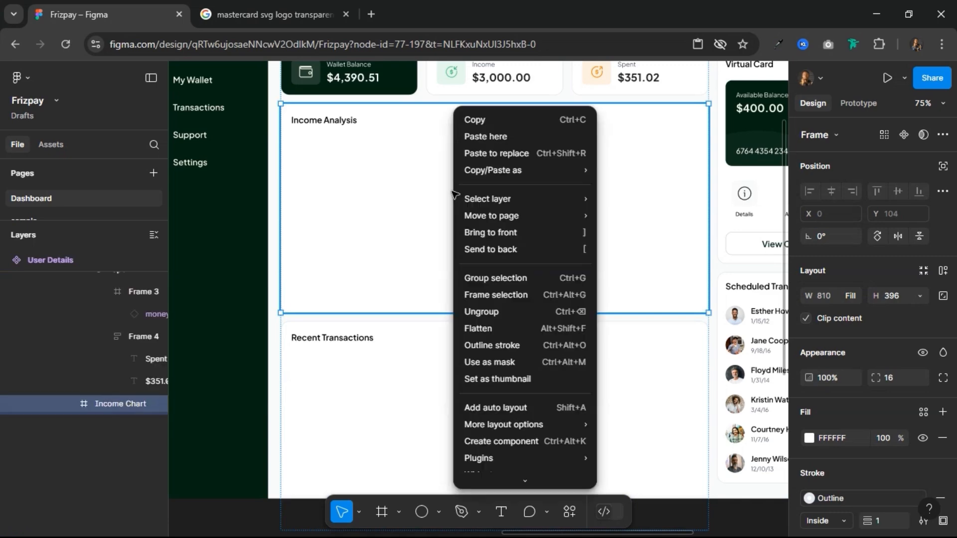
{"action": "left_click", "coordinate": [486, 148]}
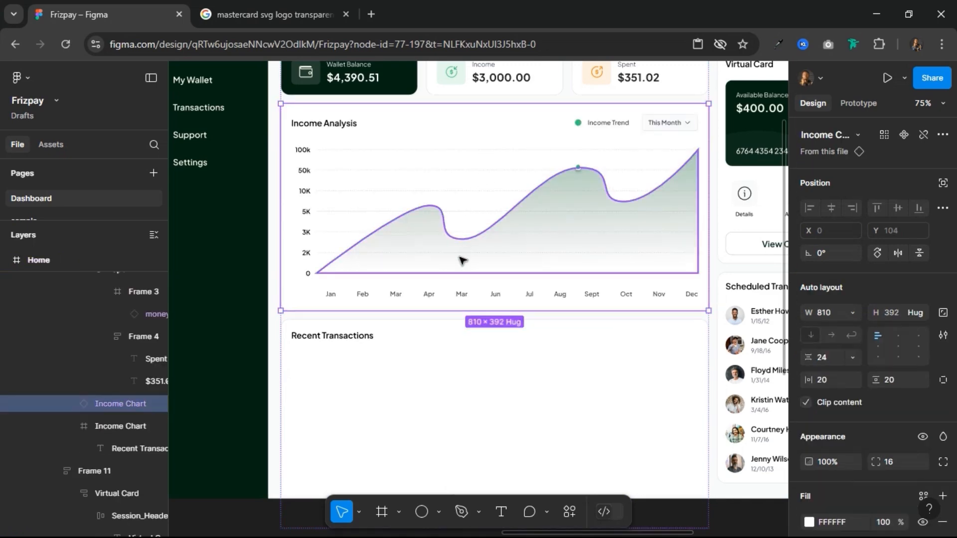
{"action": "scroll", "coordinate": [464, 252], "scroll_direction": "down", "scroll_amount": 5}
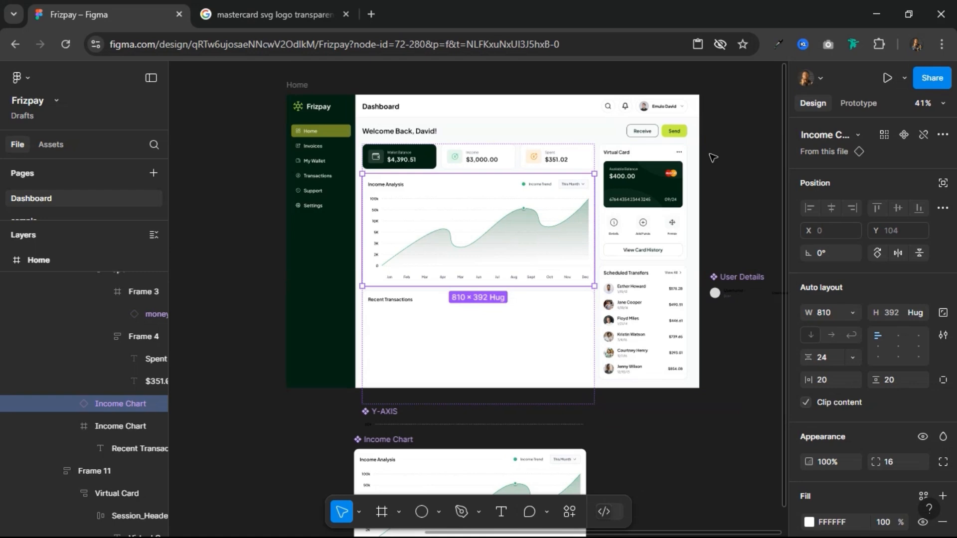
{"action": "left_click", "coordinate": [713, 158]}
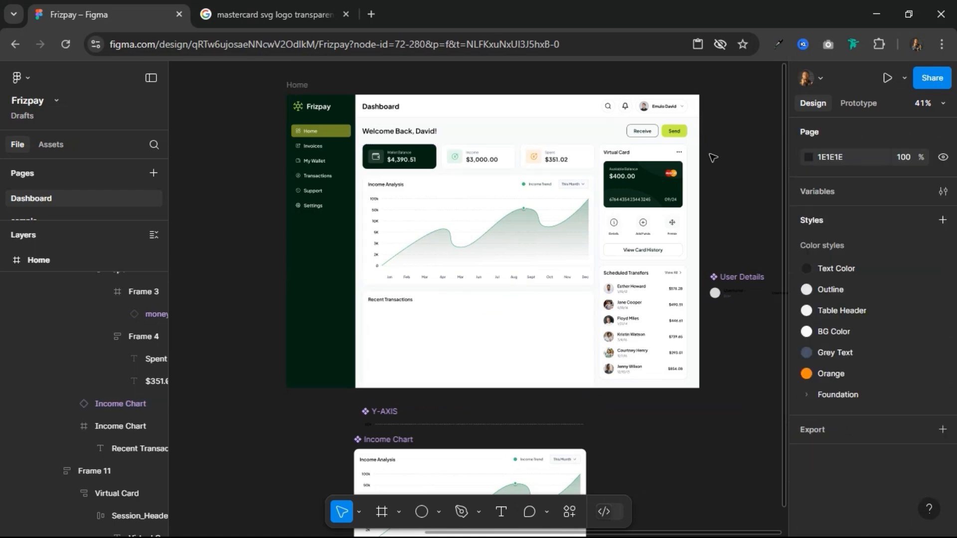
Step: Move the User Details component beneath the Components frame, beside the button component
{"action": "scroll", "coordinate": [713, 158], "scroll_direction": "up", "scroll_amount": 3}
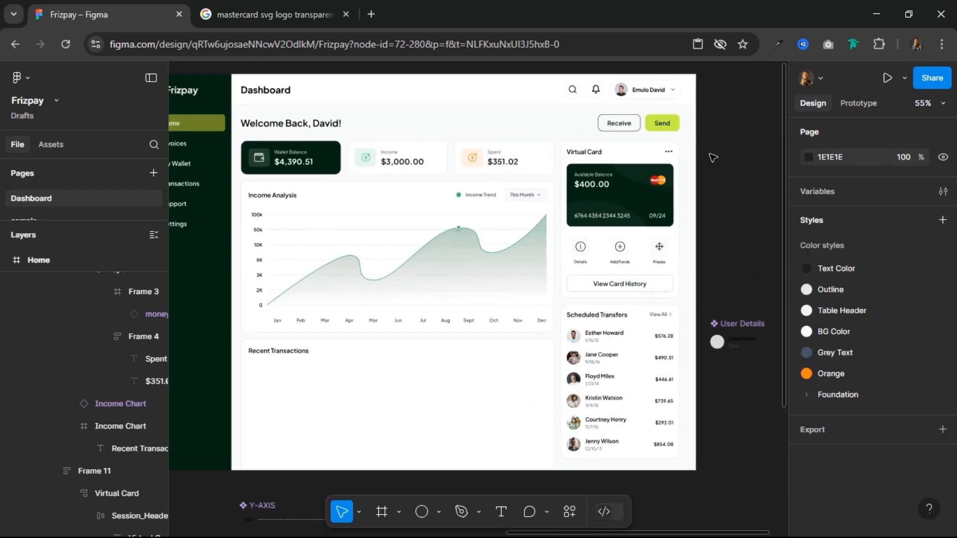
{"action": "scroll", "coordinate": [713, 158], "scroll_direction": "down", "scroll_amount": 2}
{"action": "scroll", "coordinate": [713, 158], "scroll_direction": "up", "scroll_amount": 2}
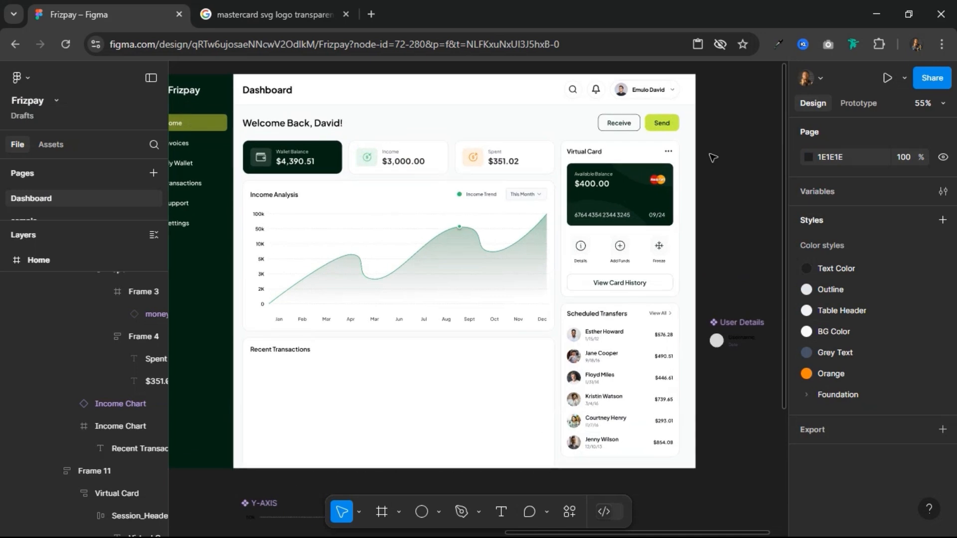
{"action": "scroll", "coordinate": [736, 278], "scroll_direction": "down", "scroll_amount": 3}
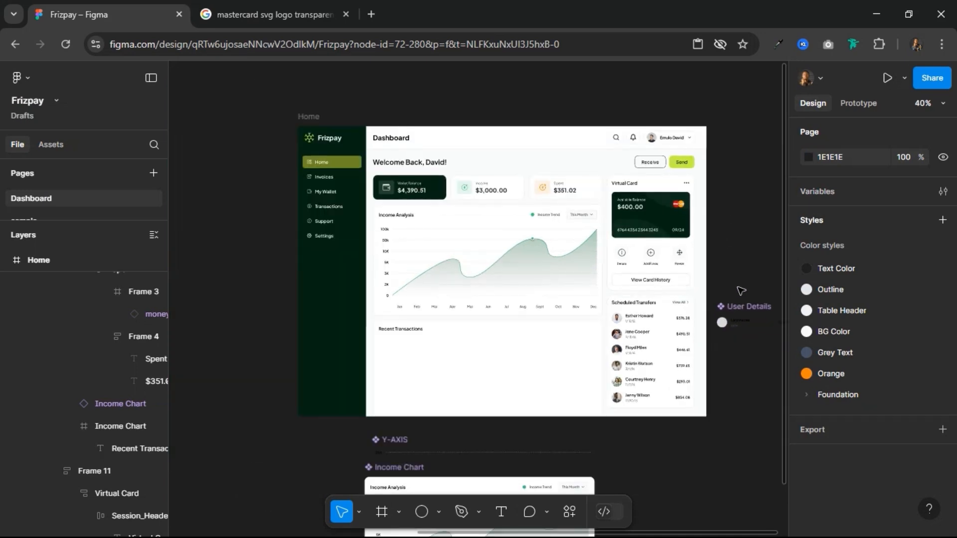
{"action": "left_click", "coordinate": [745, 308]}
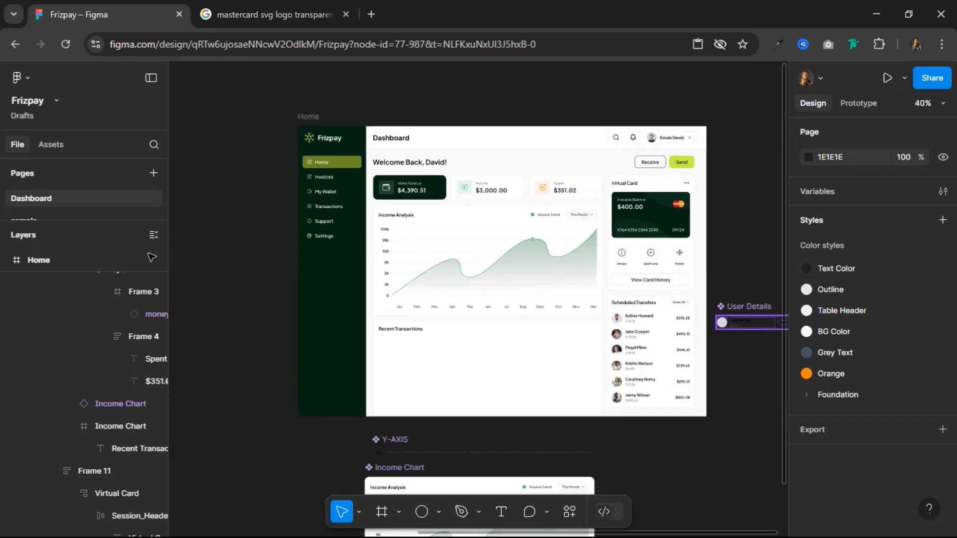
{"action": "mouse_move", "coordinate": [148, 254]}
{"action": "left_mouse_down"}
{"action": "mouse_move", "coordinate": [121, 257]}
{"action": "mouse_move", "coordinate": [146, 257]}
{"action": "left_mouse_up"}
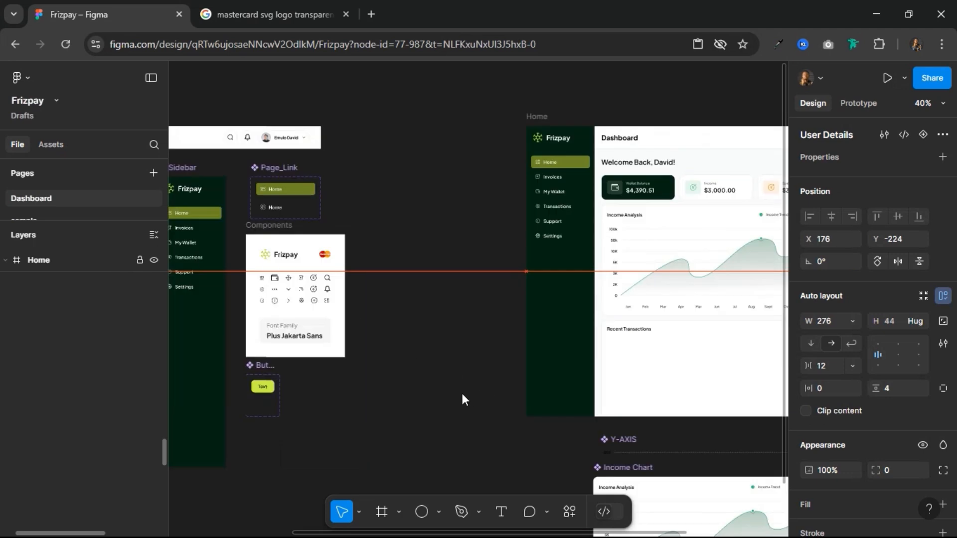
{"action": "left_click_drag", "start_coordinate": [351, 411], "coordinate": [322, 369]}
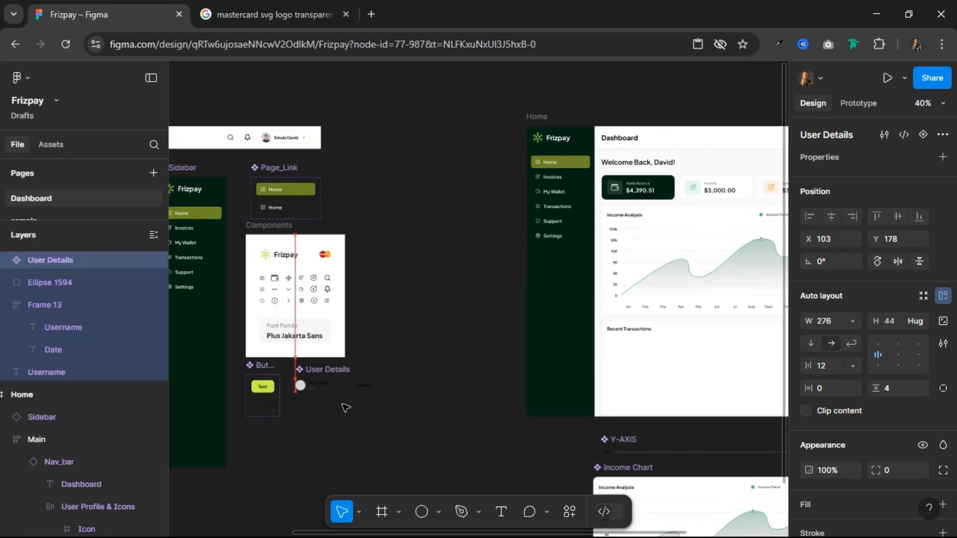
Step: Left-align the Y-AXIS and Income Chart components and move them together below the Card component, beside the Sidebar component
{"action": "scroll", "coordinate": [398, 336], "scroll_direction": "down", "scroll_amount": 3}
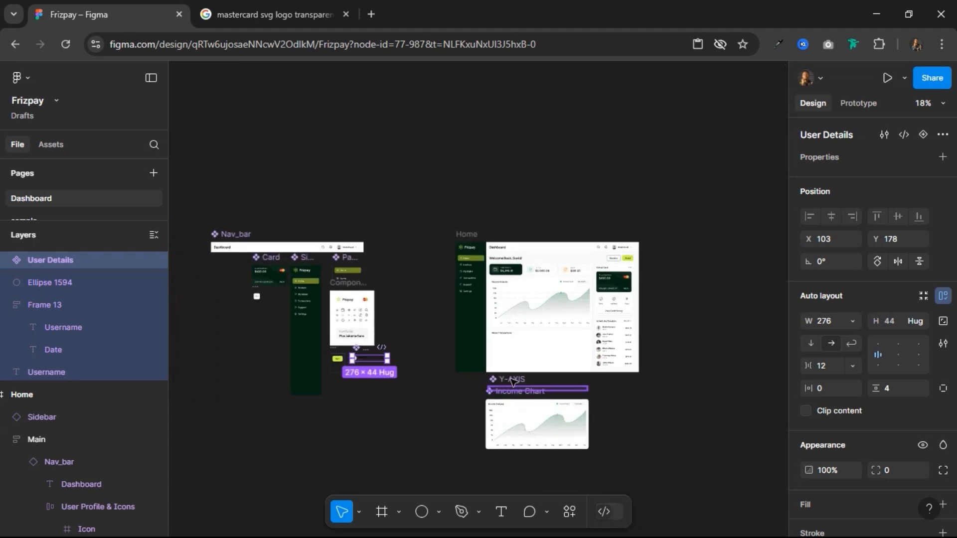
{"action": "scroll", "coordinate": [519, 387], "scroll_direction": "up", "scroll_amount": 3}
{"action": "left_click", "coordinate": [466, 389]}
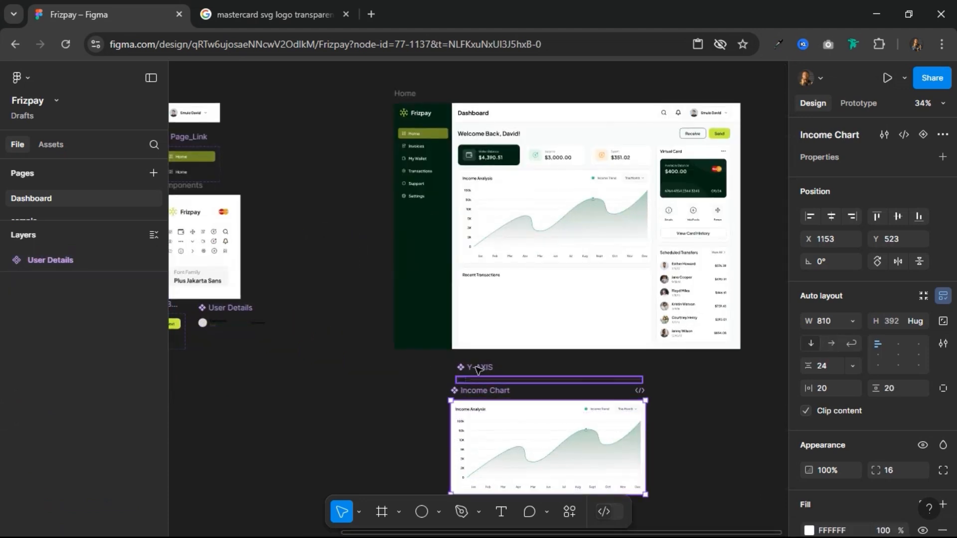
{"action": "key", "text": "ctrl+a"}
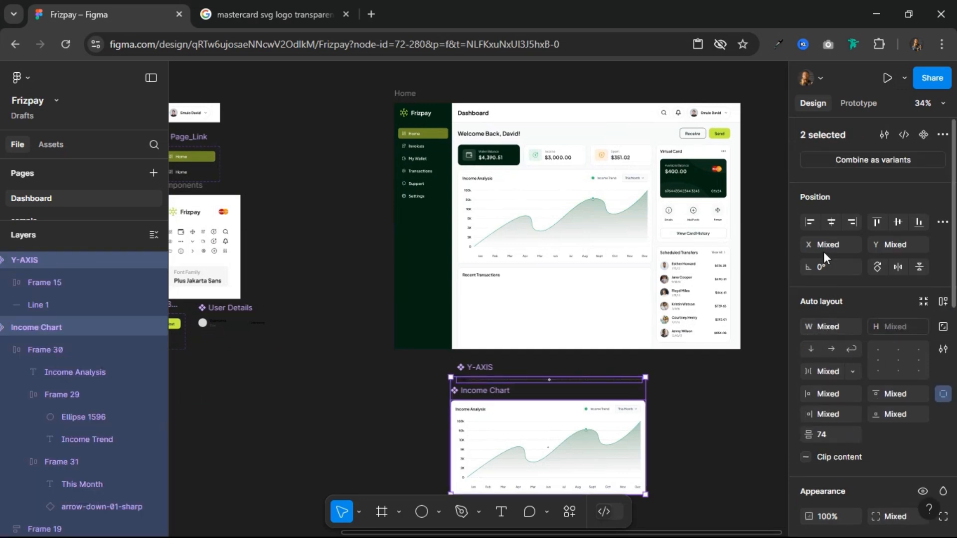
{"action": "left_click", "coordinate": [810, 222]}
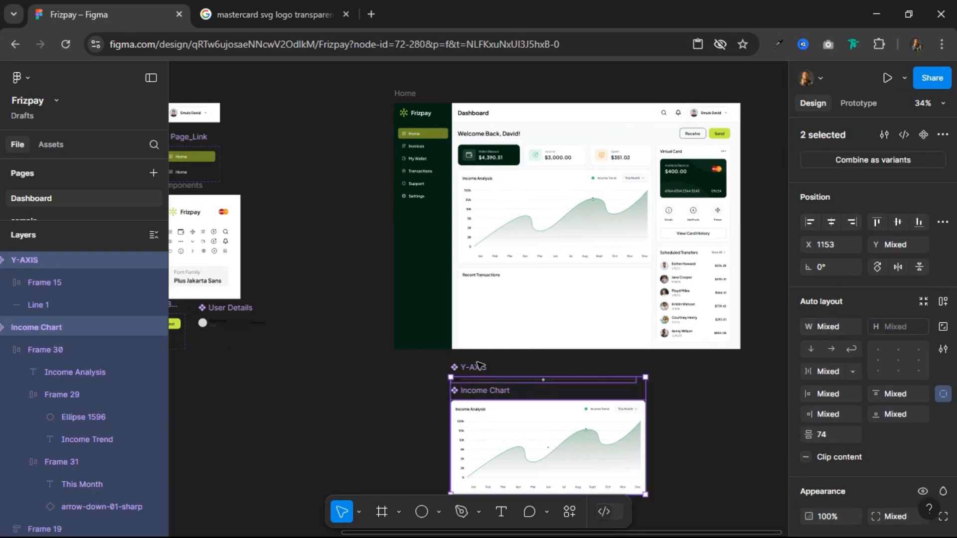
{"action": "left_click_drag", "start_coordinate": [478, 365], "coordinate": [208, 211]}
{"action": "left_click", "coordinate": [628, 400]}
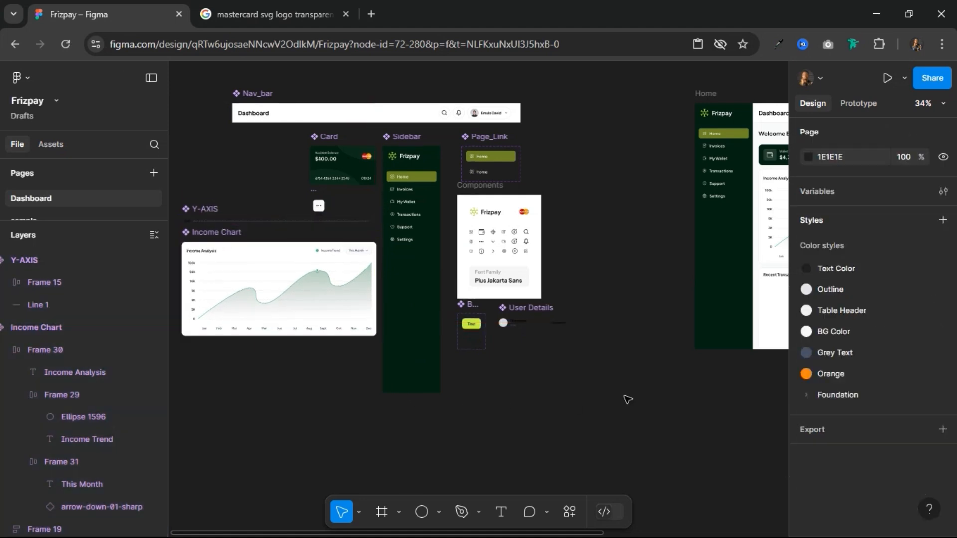
{"action": "scroll", "coordinate": [643, 398], "scroll_direction": "down", "scroll_amount": 3}
{"action": "left_click_drag", "start_coordinate": [656, 398], "coordinate": [348, 405]}
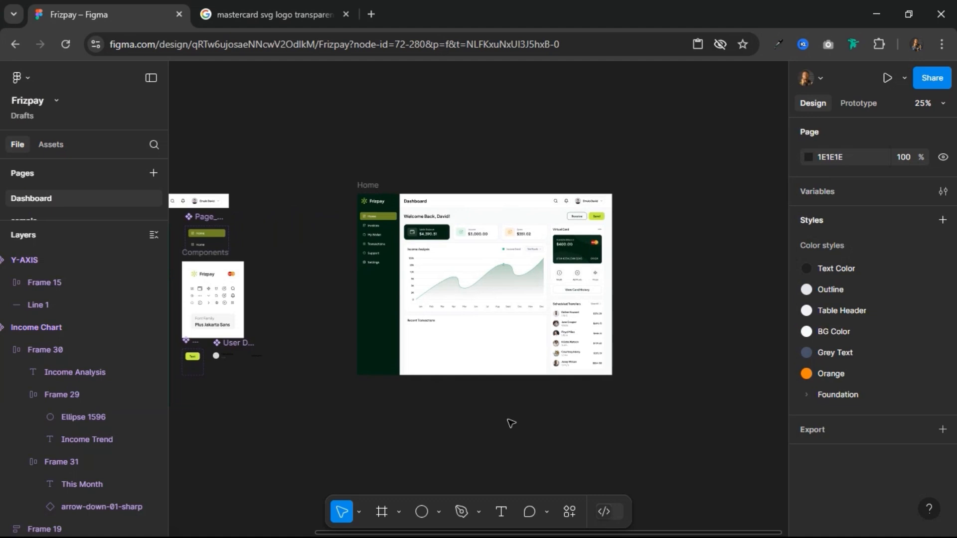
{"action": "scroll", "coordinate": [528, 402], "scroll_direction": "up", "scroll_amount": 5}
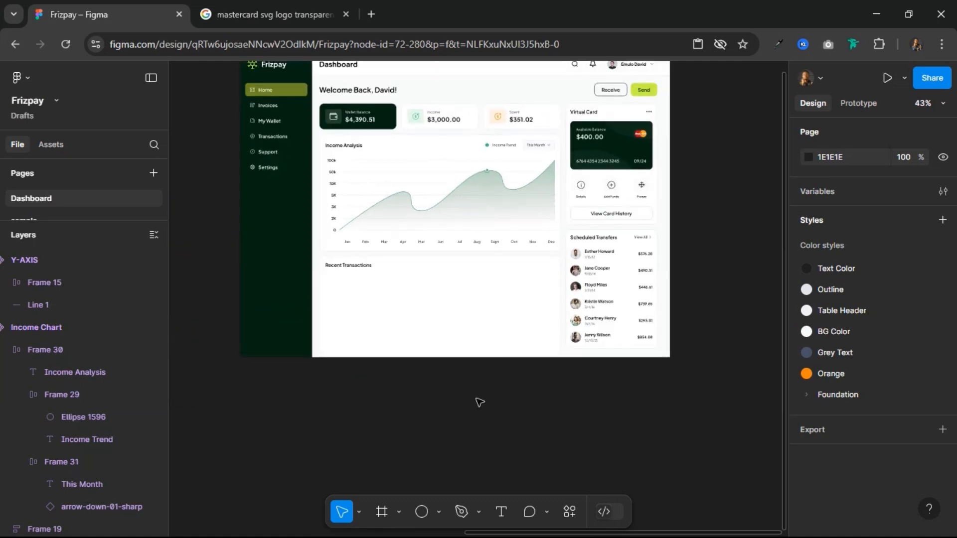
{"action": "scroll", "coordinate": [475, 355], "scroll_direction": "up", "scroll_amount": 2}
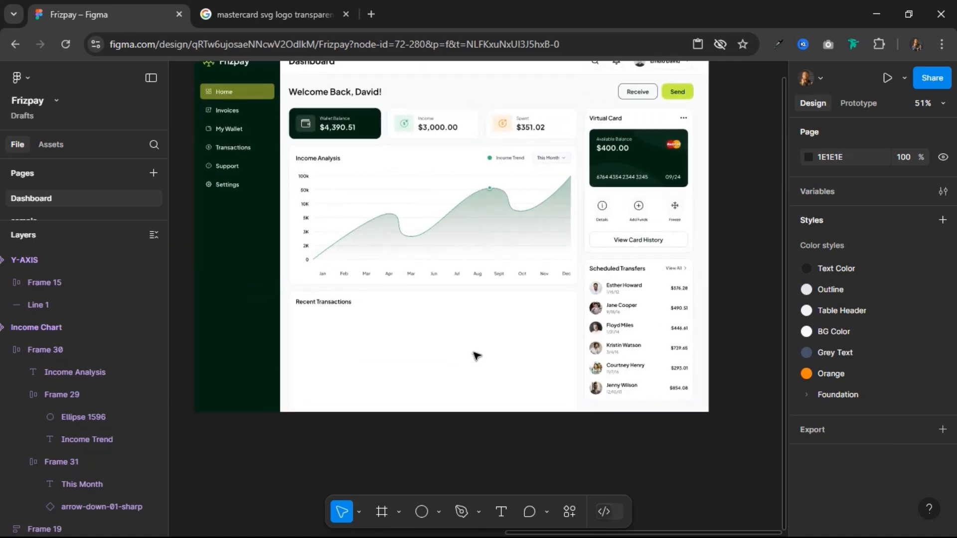
{"action": "scroll", "coordinate": [476, 354], "scroll_direction": "up", "scroll_amount": 3}
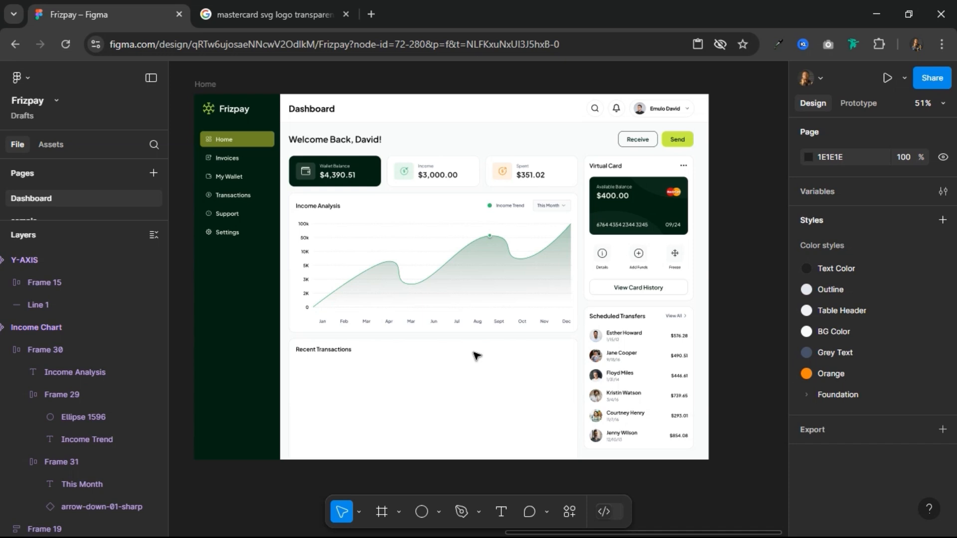
Step: Draw a new frame about 181 × 70 on the empty canvas below the Home frame
{"action": "scroll", "coordinate": [477, 355], "scroll_direction": "down", "scroll_amount": 2}
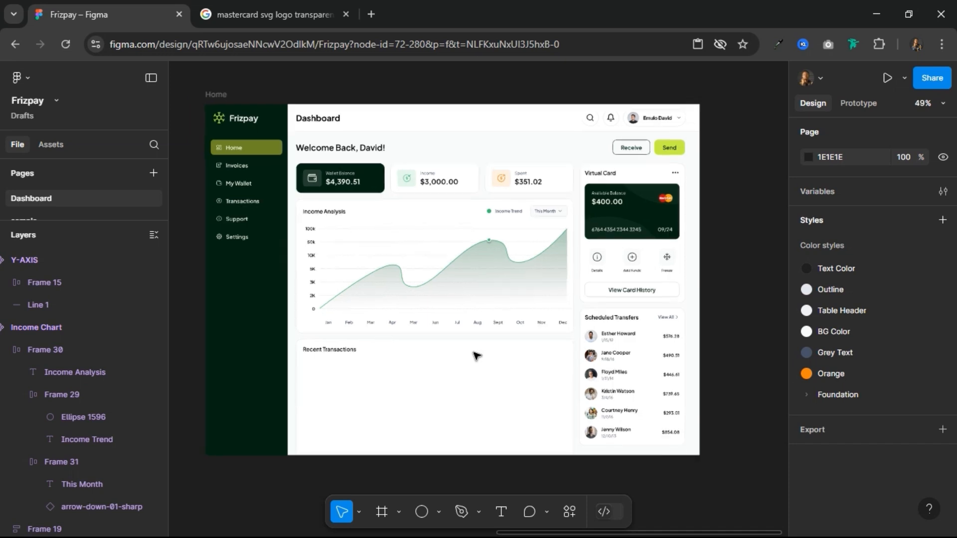
{"action": "scroll", "coordinate": [476, 355], "scroll_direction": "down", "scroll_amount": 3}
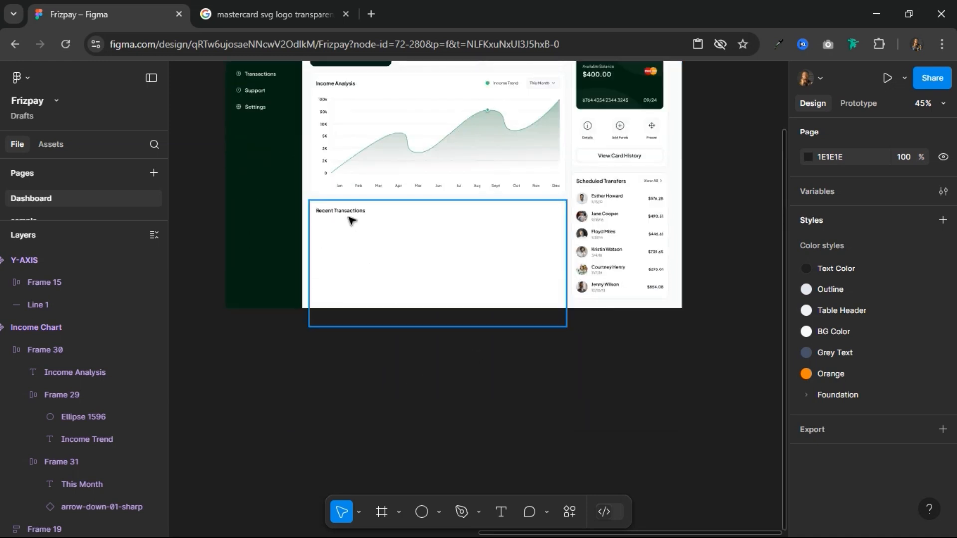
{"action": "scroll", "coordinate": [291, 246], "scroll_direction": "up", "scroll_amount": 3}
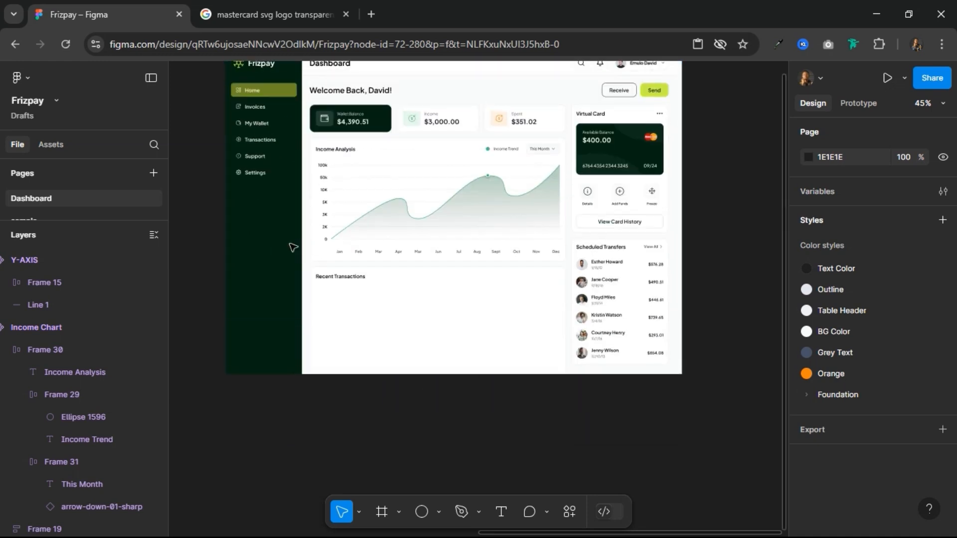
{"action": "scroll", "coordinate": [314, 333], "scroll_direction": "down", "scroll_amount": 1}
{"action": "scroll", "coordinate": [346, 389], "scroll_direction": "down", "scroll_amount": 1}
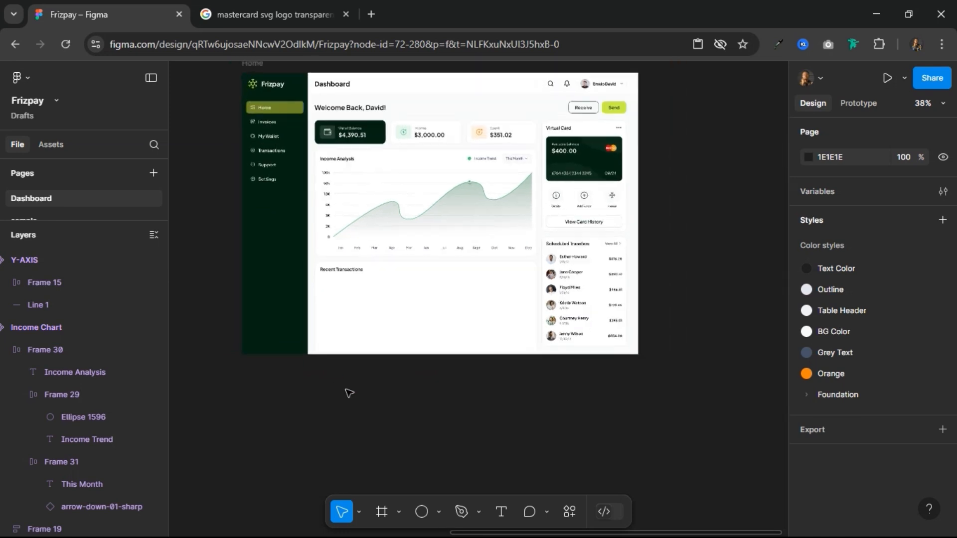
{"action": "scroll", "coordinate": [346, 390], "scroll_direction": "up", "scroll_amount": 3}
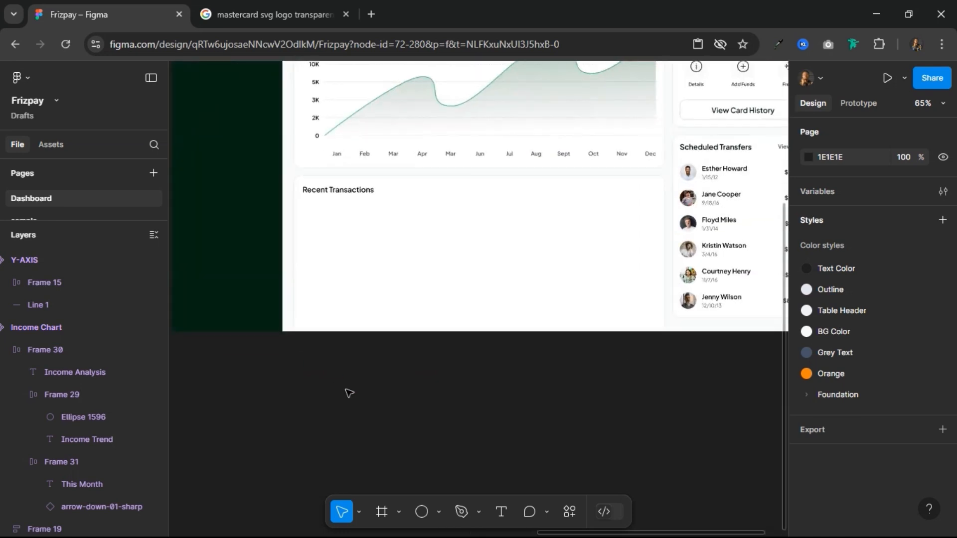
{"action": "left_click", "coordinate": [384, 513]}
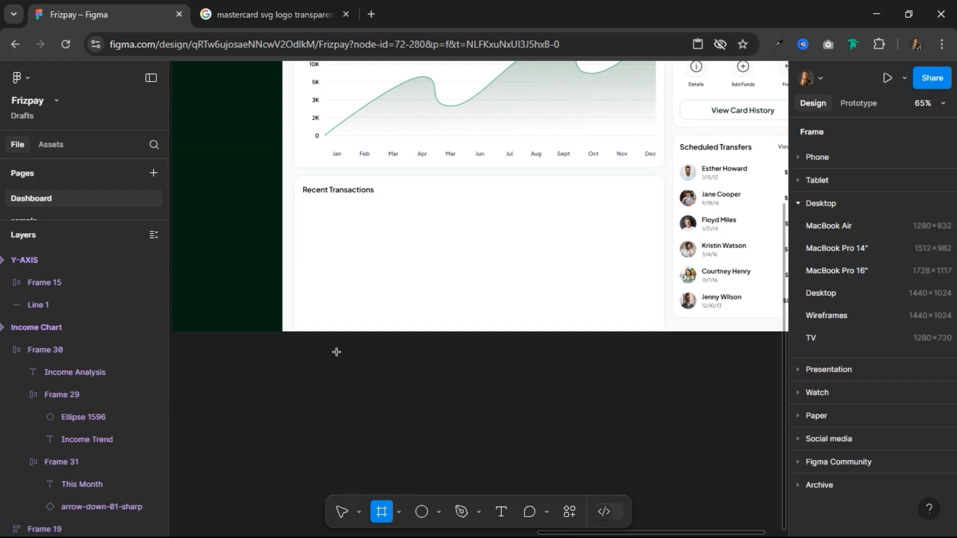
{"action": "left_click_drag", "start_coordinate": [335, 386], "coordinate": [342, 388]}
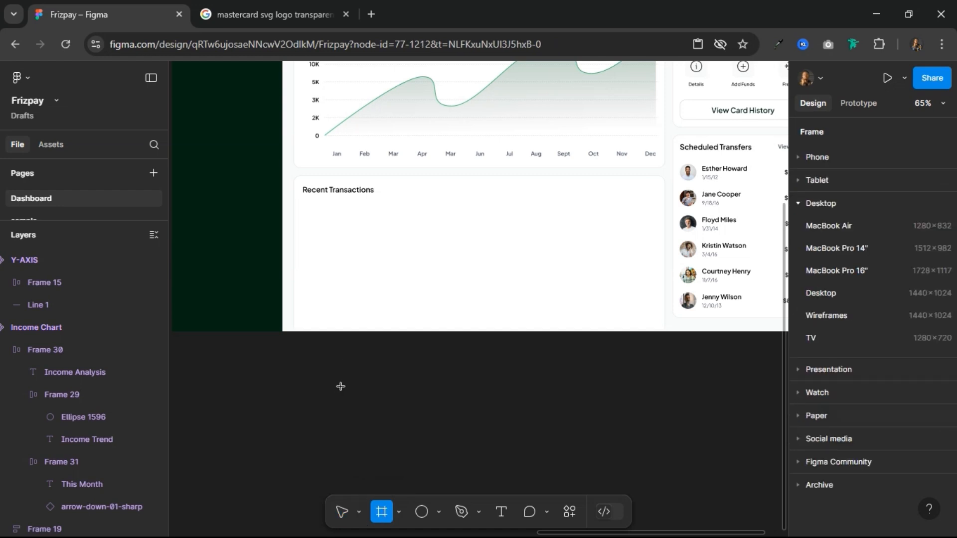
{"action": "left_click_drag", "start_coordinate": [390, 414], "coordinate": [419, 420]}
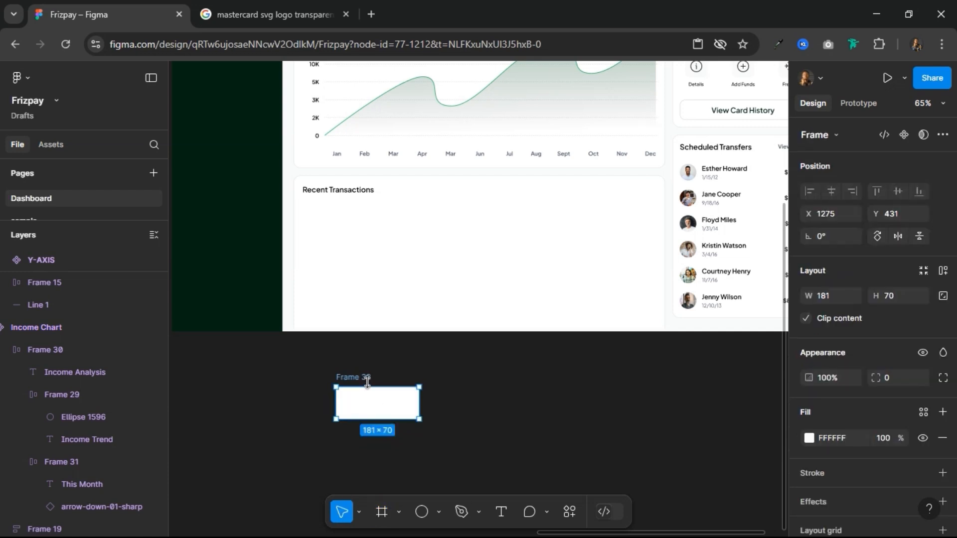
Step: Rename the new frame as Table Header
{"action": "double_click", "coordinate": [368, 378]}
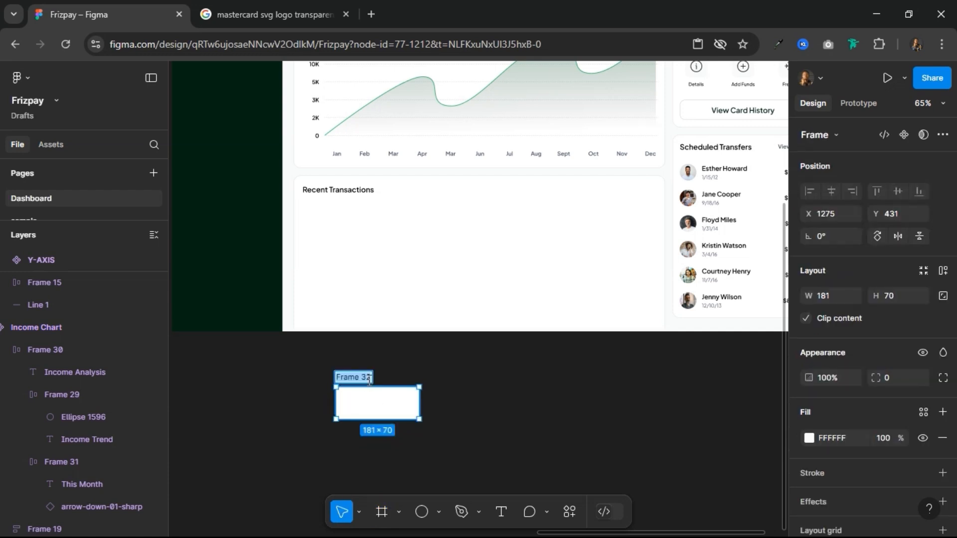
{"action": "type", "text": "Table"}
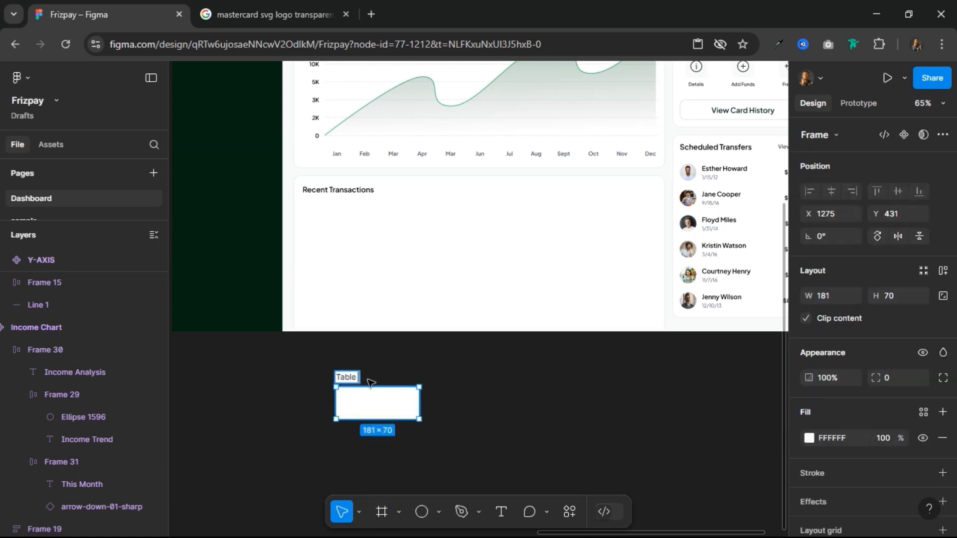
{"action": "type", "text": " Header"}
{"action": "key", "text": "Return"}
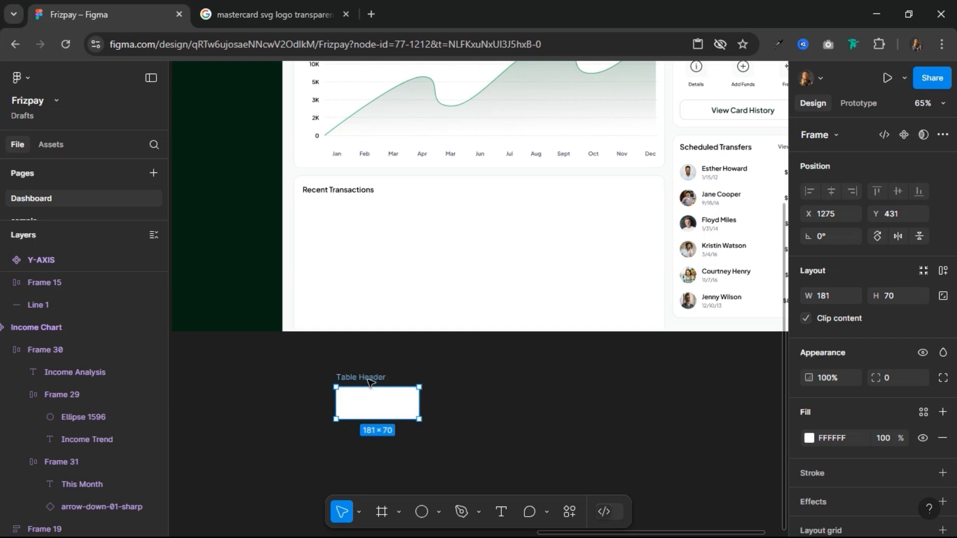
Step: Resize the Table Header frame to a width of 100 and a height of 40
{"action": "left_click", "coordinate": [892, 295]}
{"action": "type", "text": "4"}
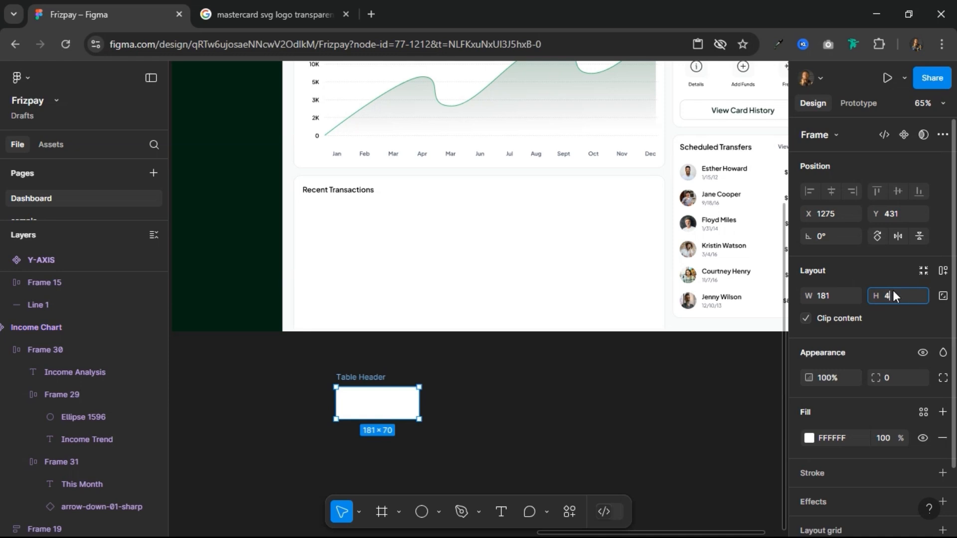
{"action": "type", "text": "0"}
{"action": "key", "text": "Return"}
{"action": "left_click", "coordinate": [842, 295]}
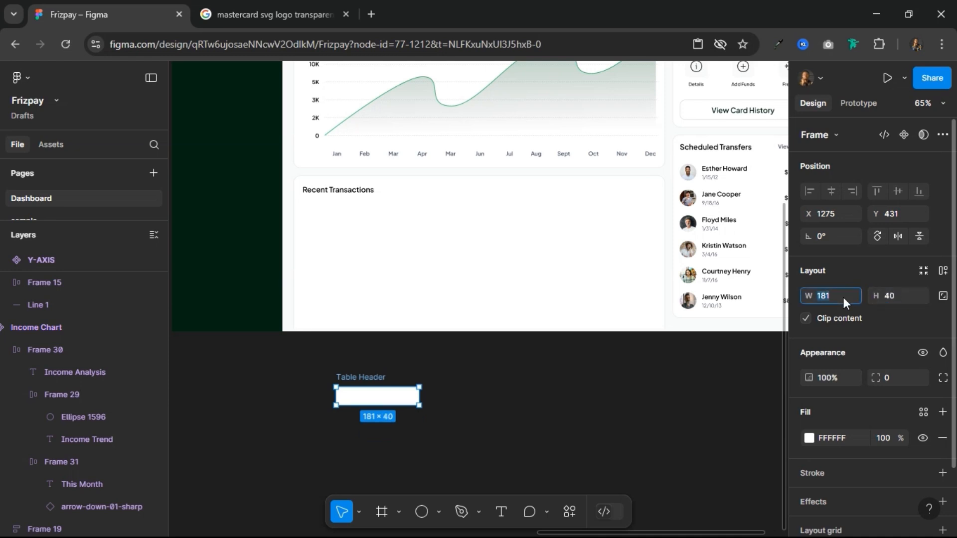
{"action": "type", "text": "100"}
{"action": "key", "text": "Return"}
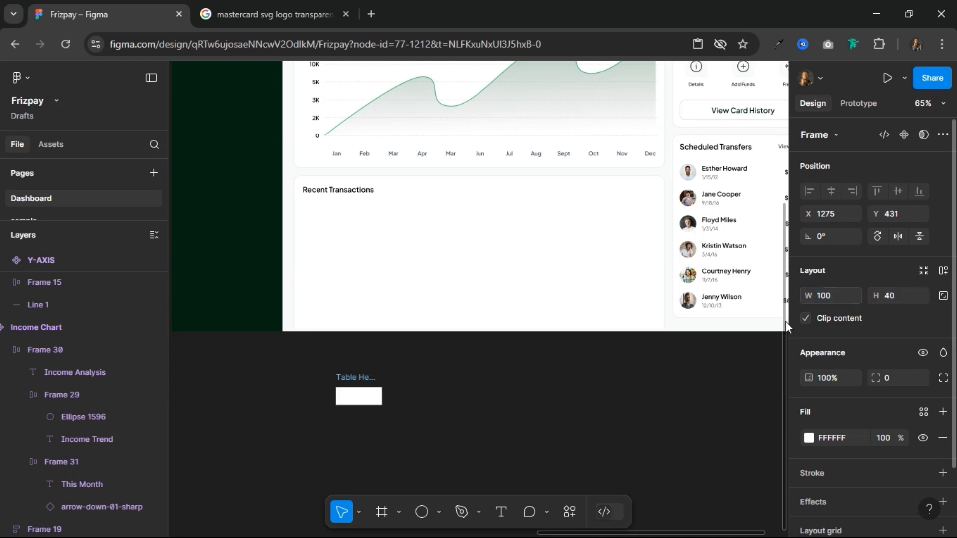
Step: Apply the Table Header color style as the Table Header frame's fill
{"action": "scroll", "coordinate": [382, 404], "scroll_direction": "up", "scroll_amount": 5}
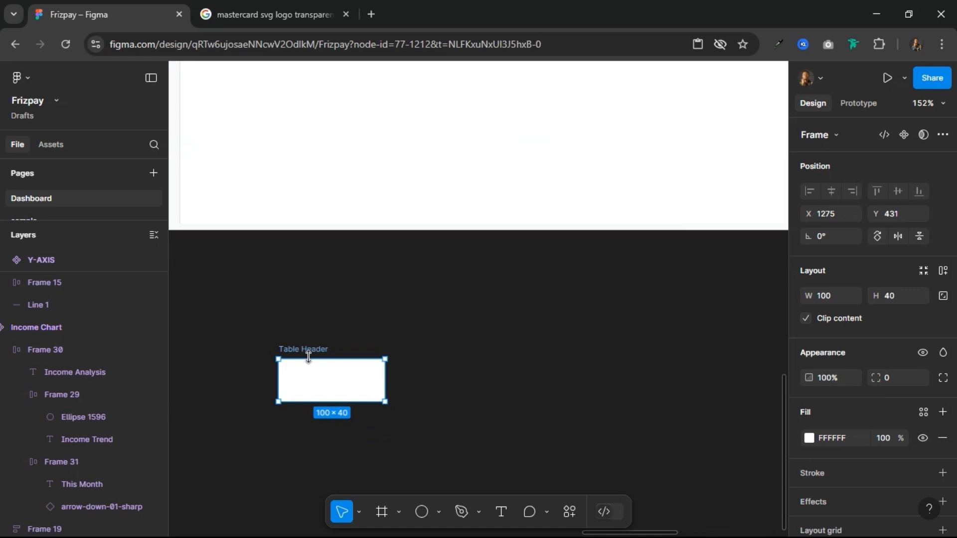
{"action": "left_click", "coordinate": [923, 412]}
{"action": "left_click", "coordinate": [711, 377]}
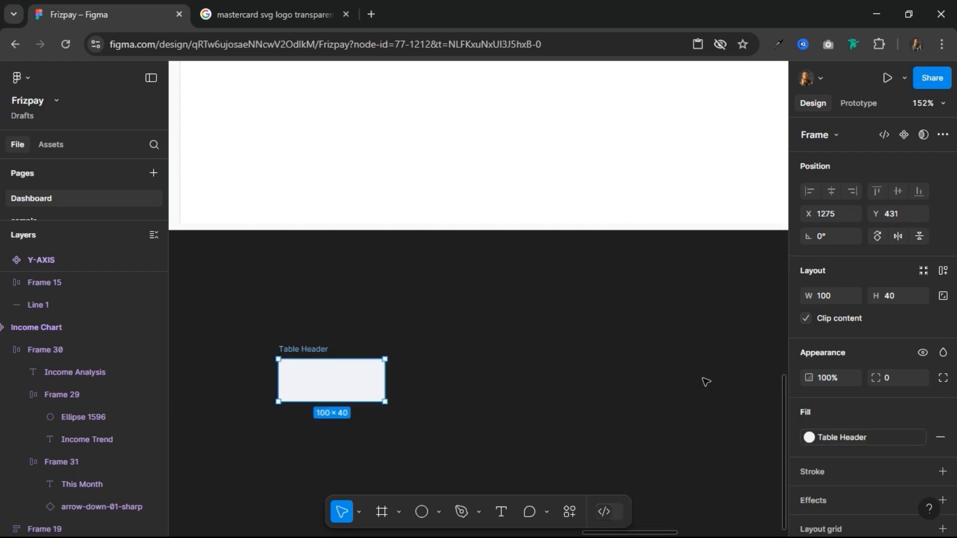
Step: Add the text "Date" inside the Table Header frame and set its font size to 12
{"action": "left_click", "coordinate": [501, 513]}
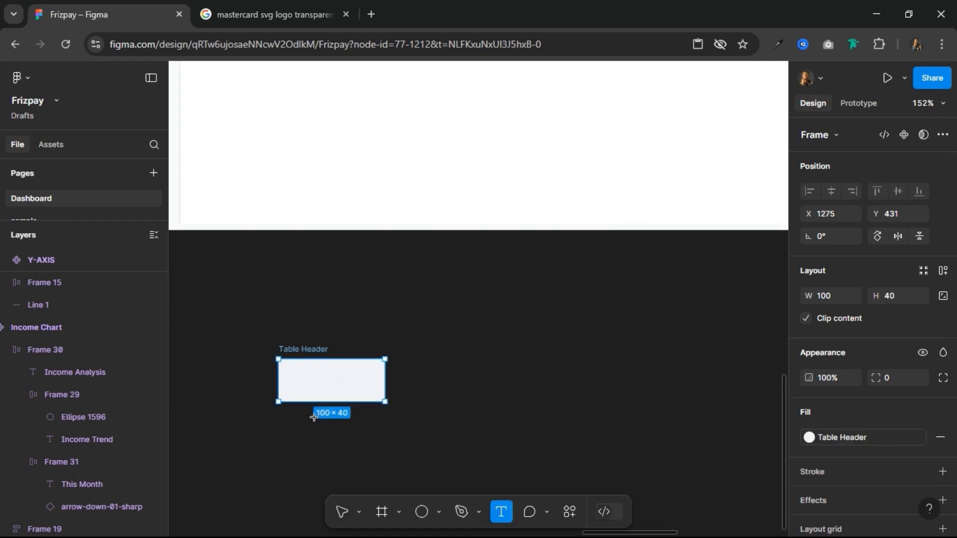
{"action": "left_click", "coordinate": [525, 401]}
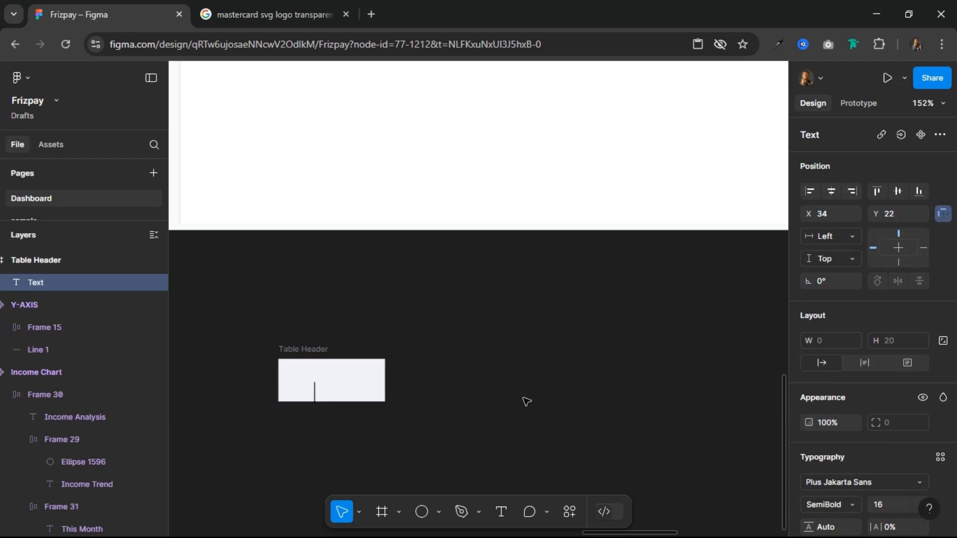
{"action": "type", "text": "Date"}
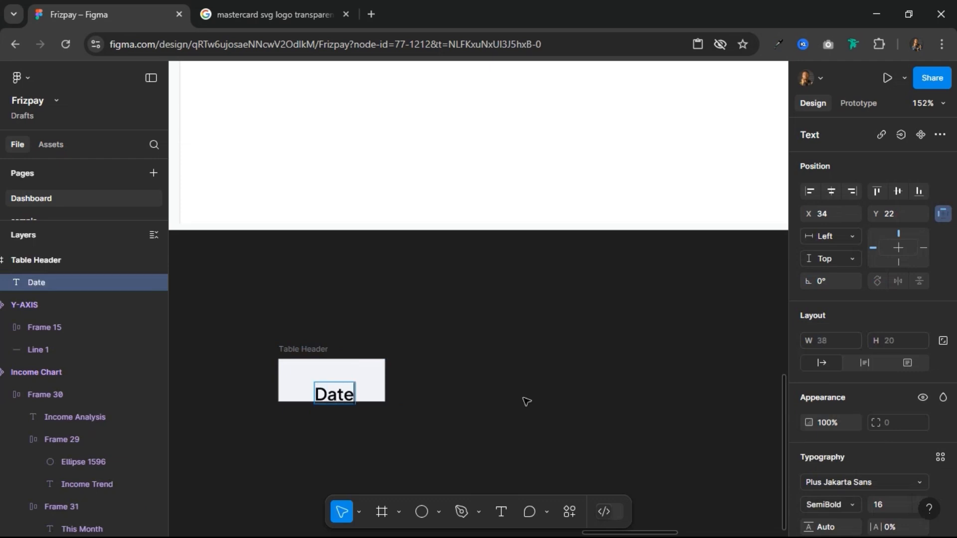
{"action": "key", "text": "Escape"}
{"action": "scroll", "coordinate": [867, 481], "scroll_direction": "down", "scroll_amount": 3}
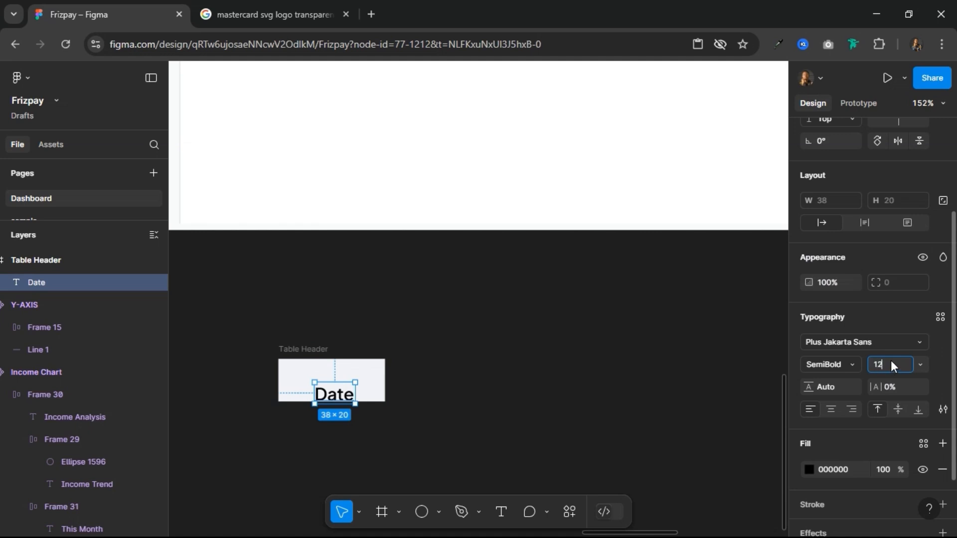
{"action": "key", "text": "Return"}
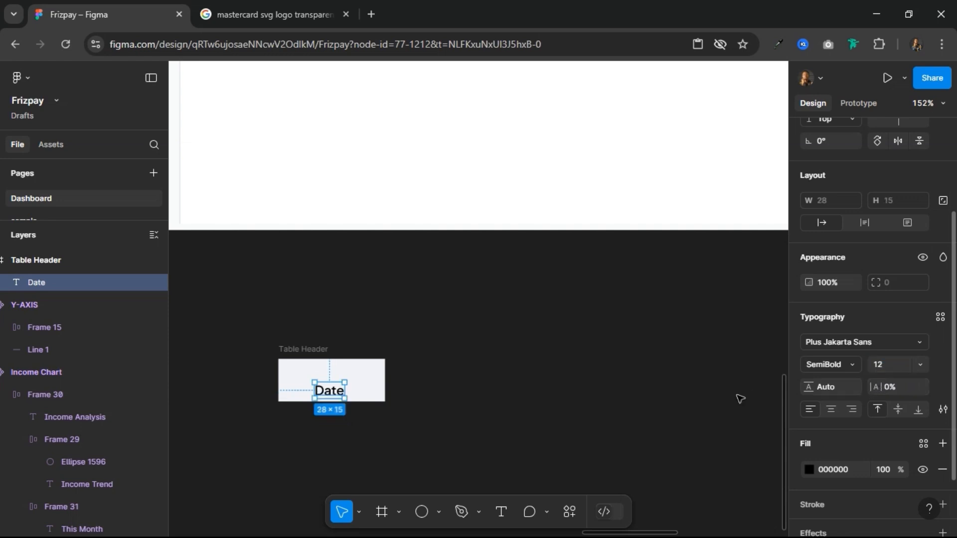
Step: Add auto layout to the Table Header frame and fix its size at 100 × 40
{"action": "left_click", "coordinate": [314, 351]}
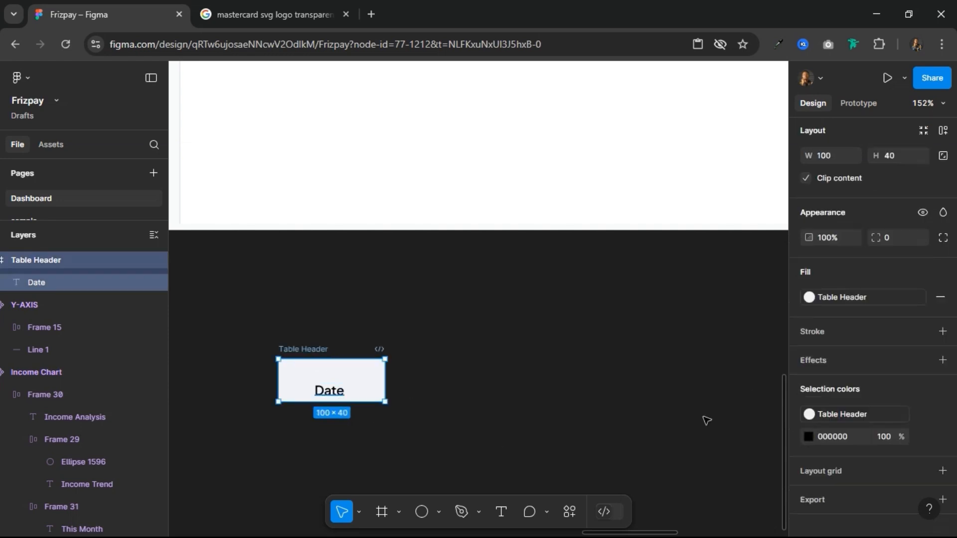
{"action": "left_click", "coordinate": [943, 131]}
{"action": "left_click", "coordinate": [831, 294]}
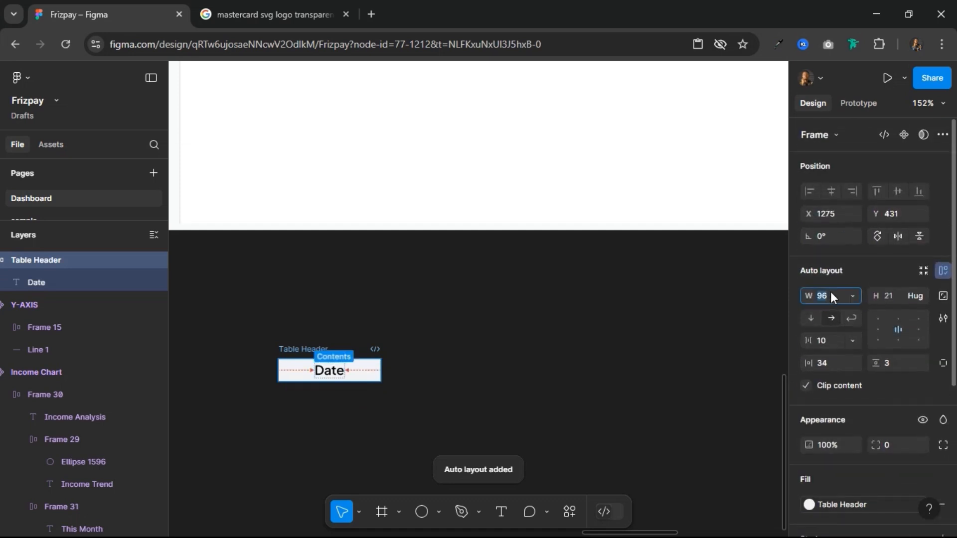
{"action": "type", "text": "100"}
{"action": "key", "text": "Tab"}
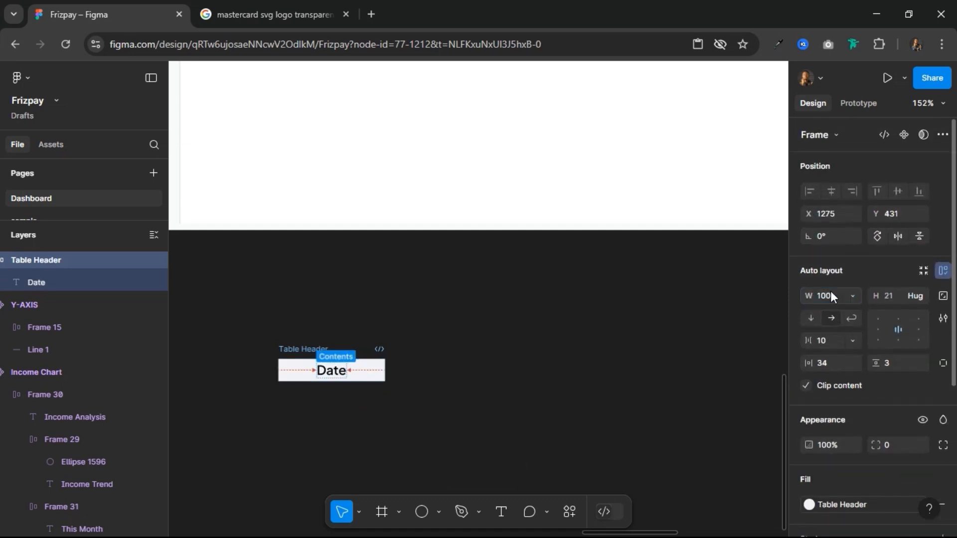
{"action": "type", "text": "40"}
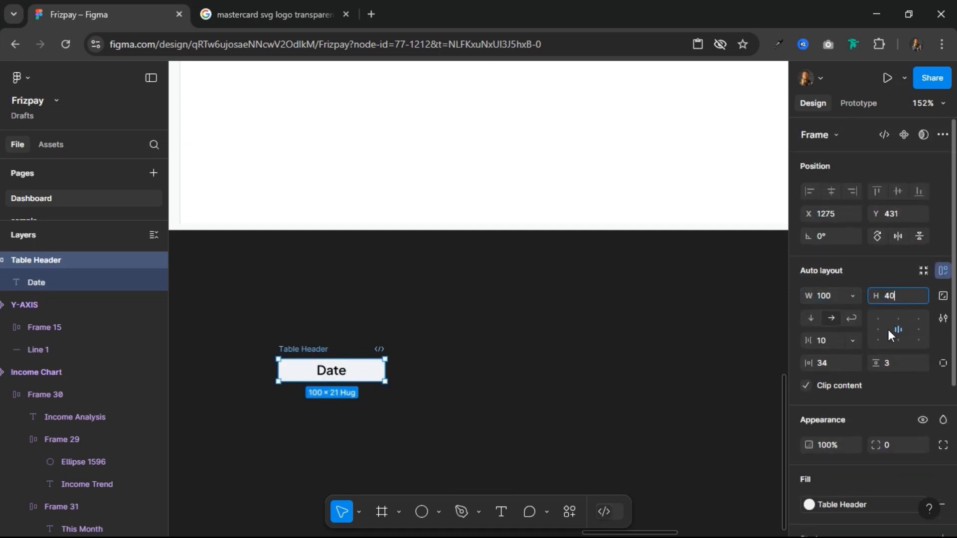
{"action": "key", "text": "Return"}
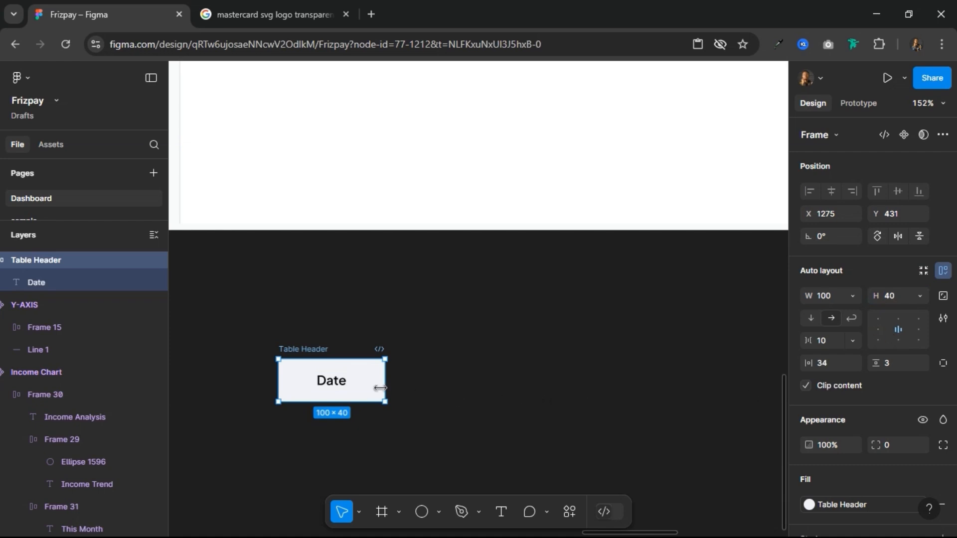
Step: Align the Table Header frame's content to the left centre and set its horizontal padding to 20
{"action": "left_click", "coordinate": [876, 328]}
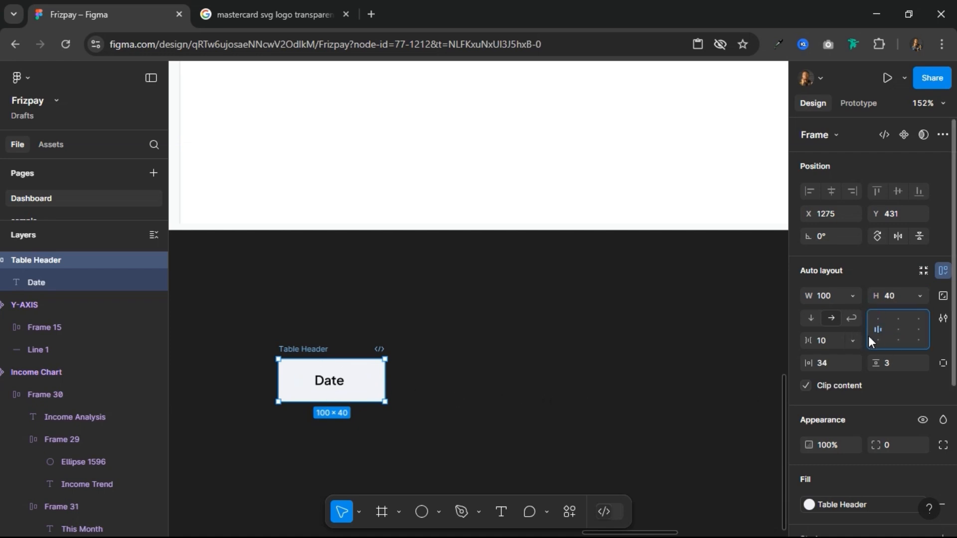
{"action": "left_click", "coordinate": [837, 366]}
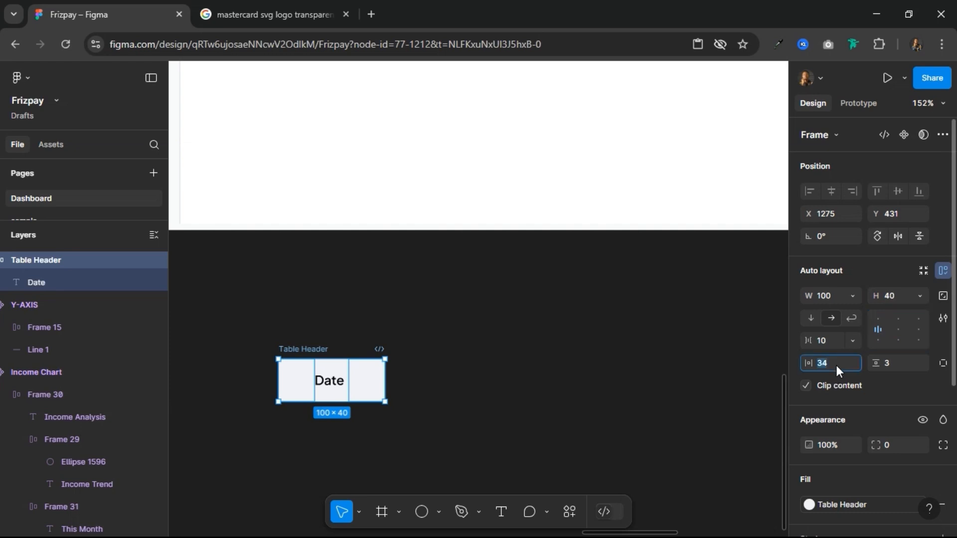
{"action": "key", "text": "Return"}
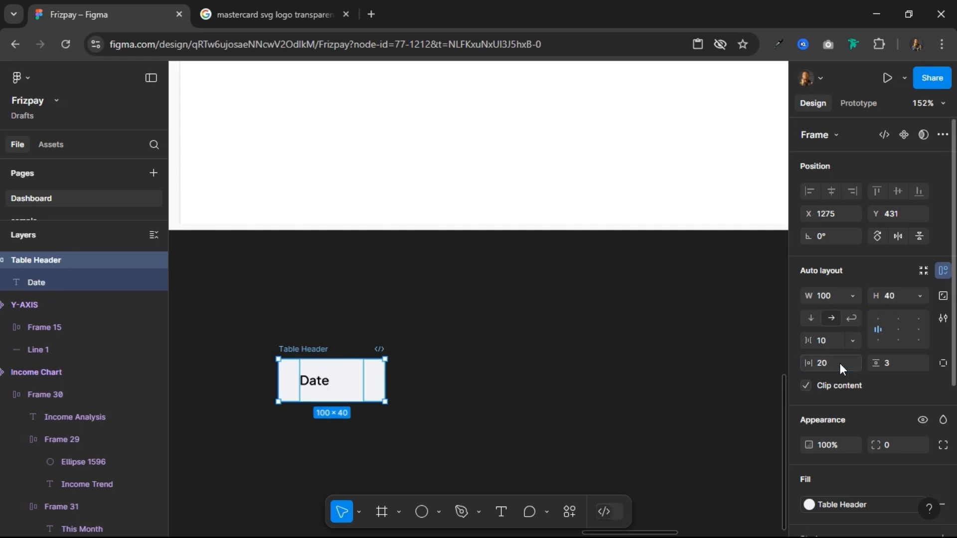
Step: Try a vertical padding of 20 with hug height on the Table Header frame, and set its height back to 40
{"action": "left_click", "coordinate": [895, 367]}
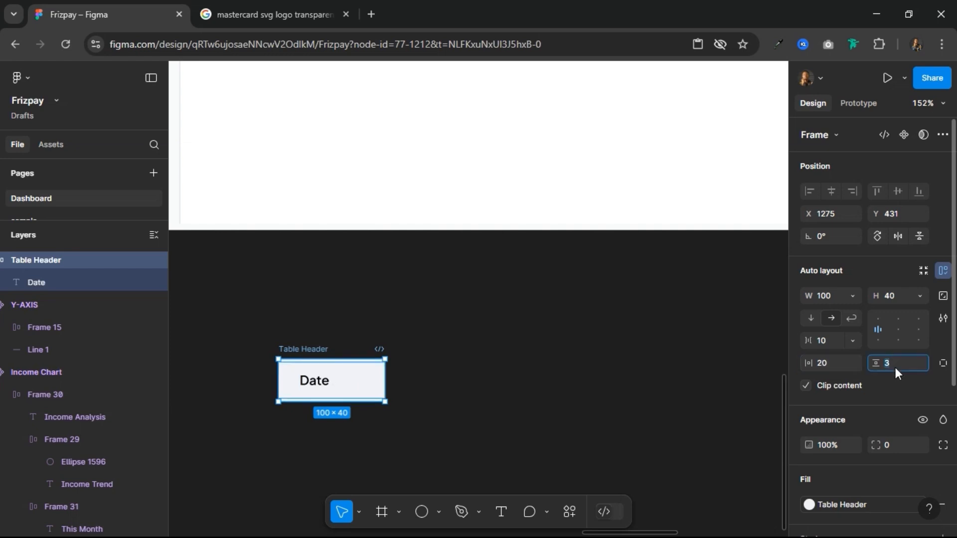
{"action": "type", "text": "20"}
{"action": "key", "text": "Return"}
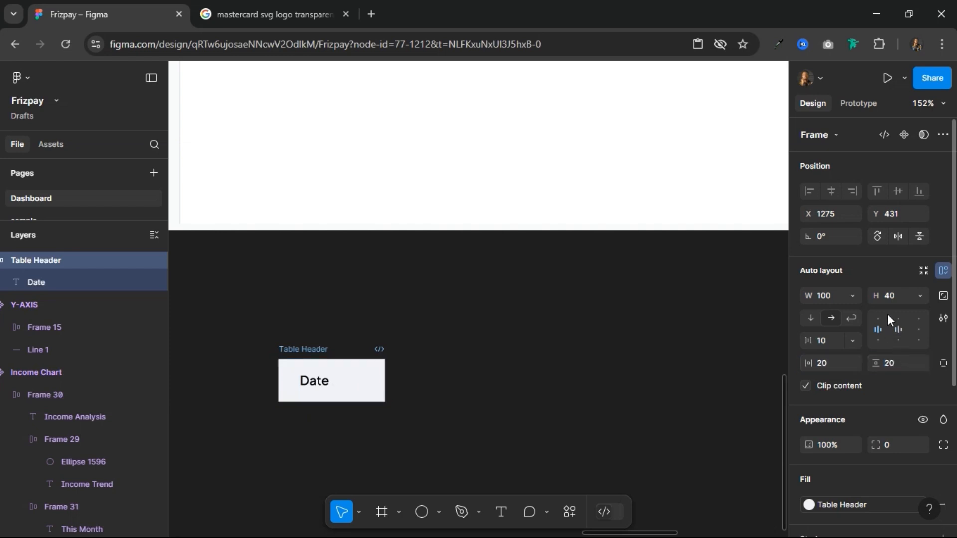
{"action": "left_click", "coordinate": [920, 295]}
{"action": "left_click", "coordinate": [911, 311]}
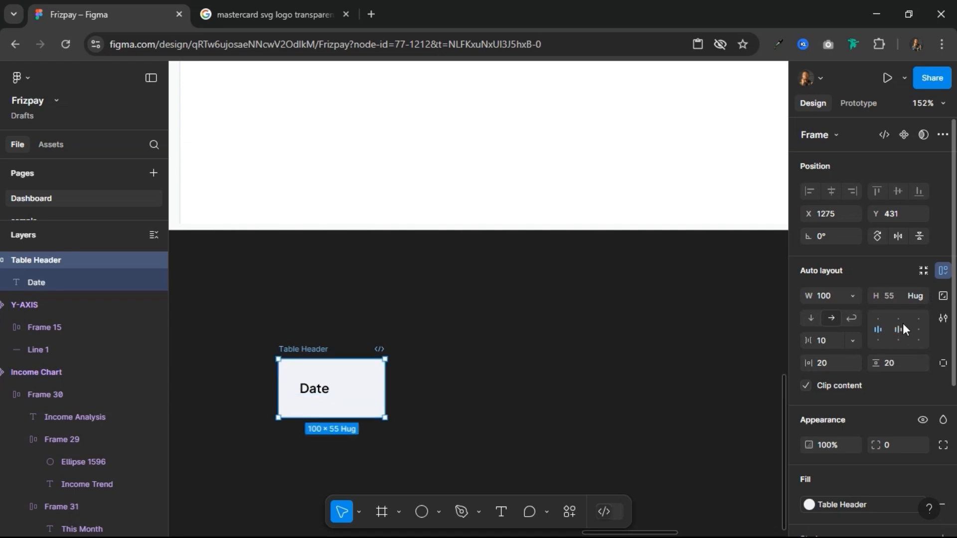
{"action": "left_click", "coordinate": [897, 297]}
{"action": "type", "text": "40"}
{"action": "key", "text": "Return"}
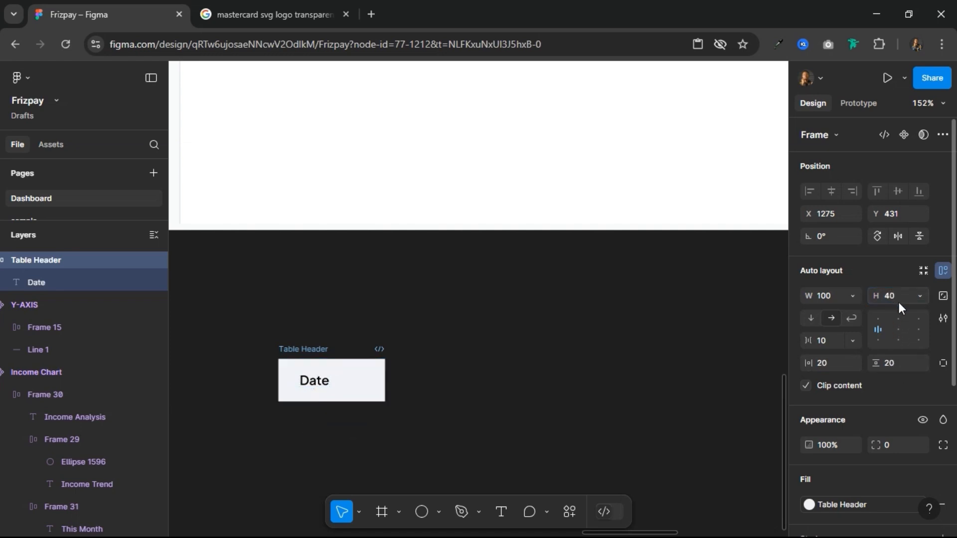
Step: Set the Table Header frame's vertical padding to 0
{"action": "left_click", "coordinate": [903, 367]}
{"action": "type", "text": "0"}
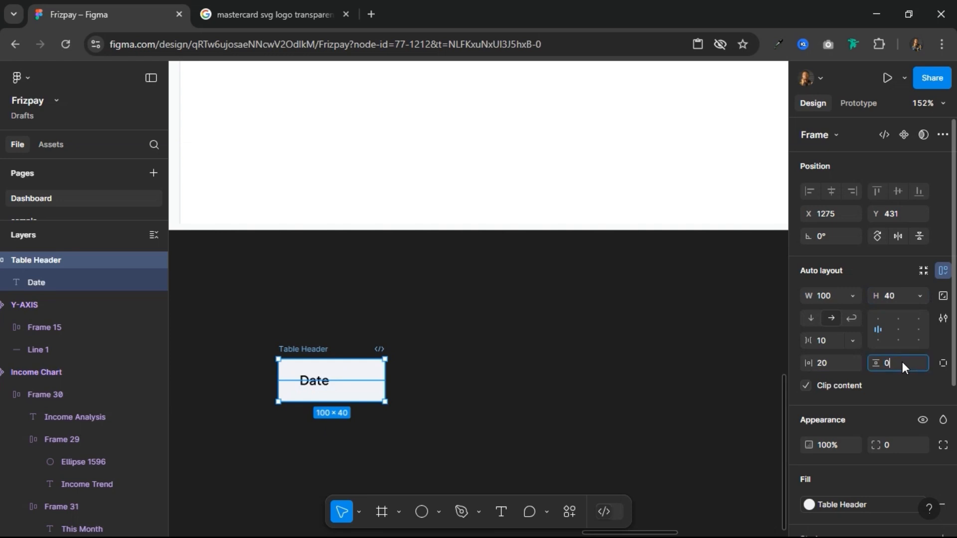
{"action": "key", "text": "Return"}
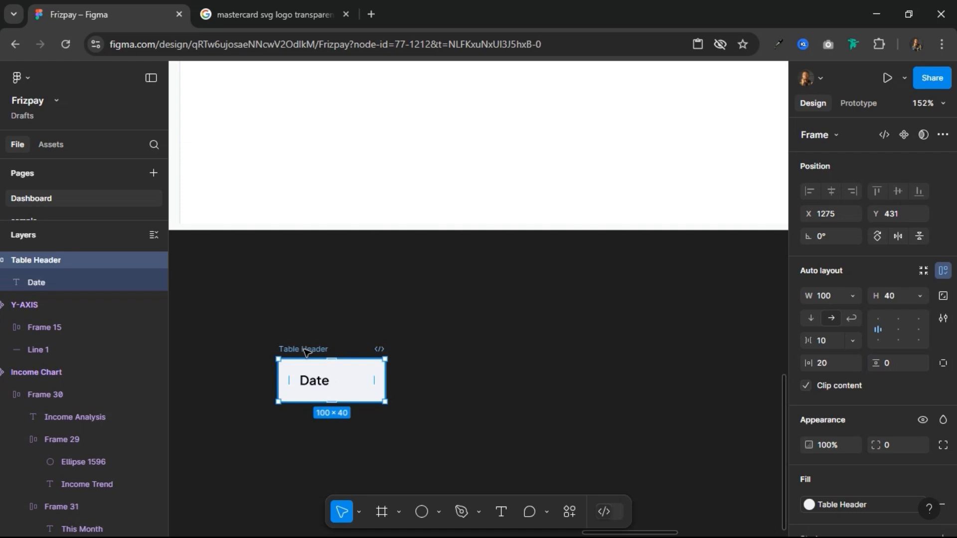
Step: Turn the Table Header frame into a component and add a second variant to it
{"action": "scroll", "coordinate": [571, 367], "scroll_direction": "down", "scroll_amount": 1}
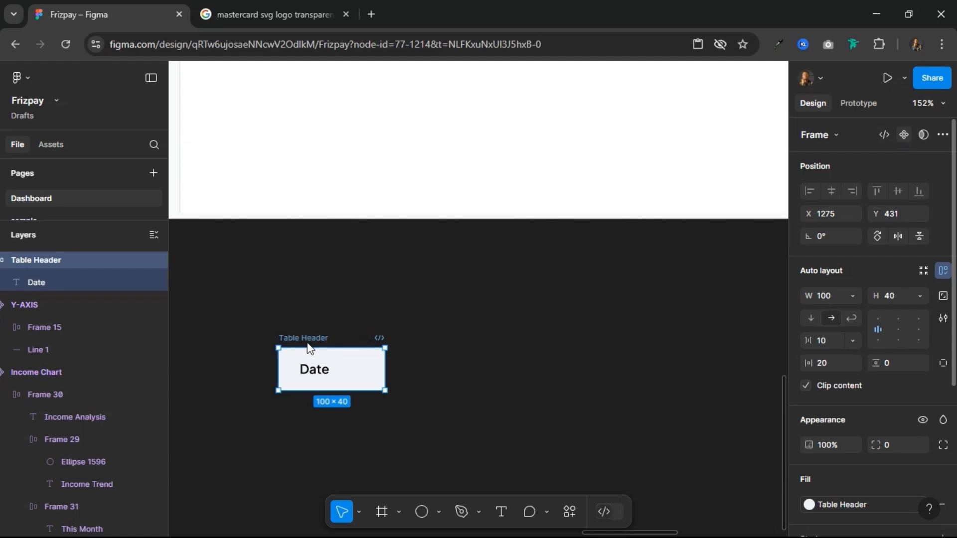
{"action": "key", "text": "ctrl+alt+k"}
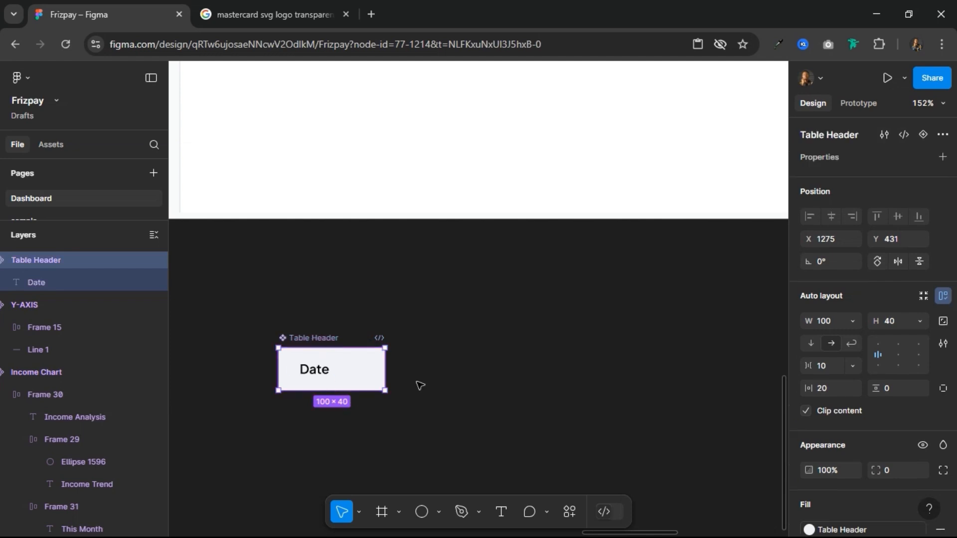
{"action": "scroll", "coordinate": [417, 398], "scroll_direction": "down", "scroll_amount": 1}
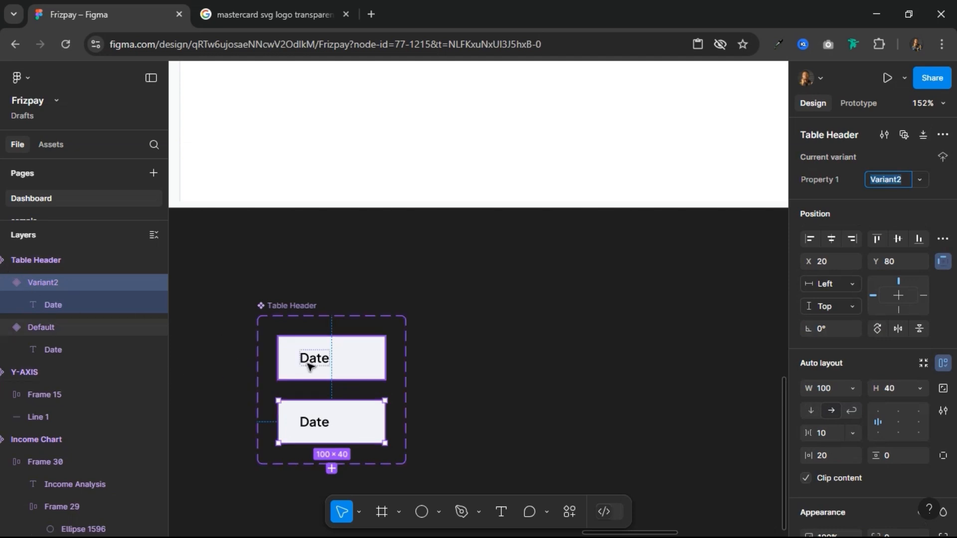
Step: Rename the Table Header component's default variant as Table_Header
{"action": "left_click", "coordinate": [89, 328]}
{"action": "double_click", "coordinate": [42, 327]}
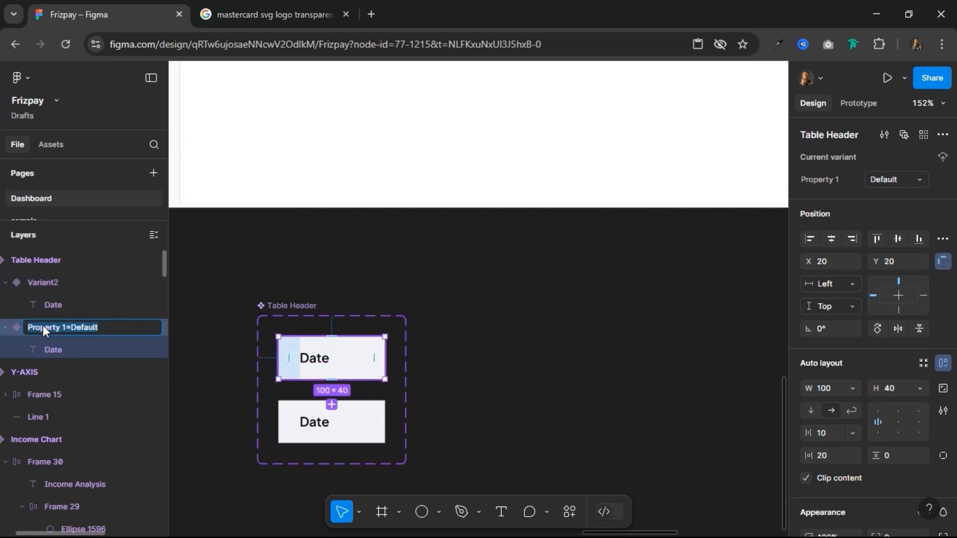
{"action": "key", "text": "End"}
{"action": "key", "text": "BackSpace"}
{"action": "key", "text": "BackSpace"}
{"action": "key", "text": "BackSpace"}
{"action": "key", "text": "BackSpace"}
{"action": "key", "text": "BackSpace"}
{"action": "key", "text": "BackSpace"}
{"action": "key", "text": "BackSpace"}
{"action": "type", "text": "Tabl"}
{"action": "type", "text": "Header"}
{"action": "key", "text": "Return"}
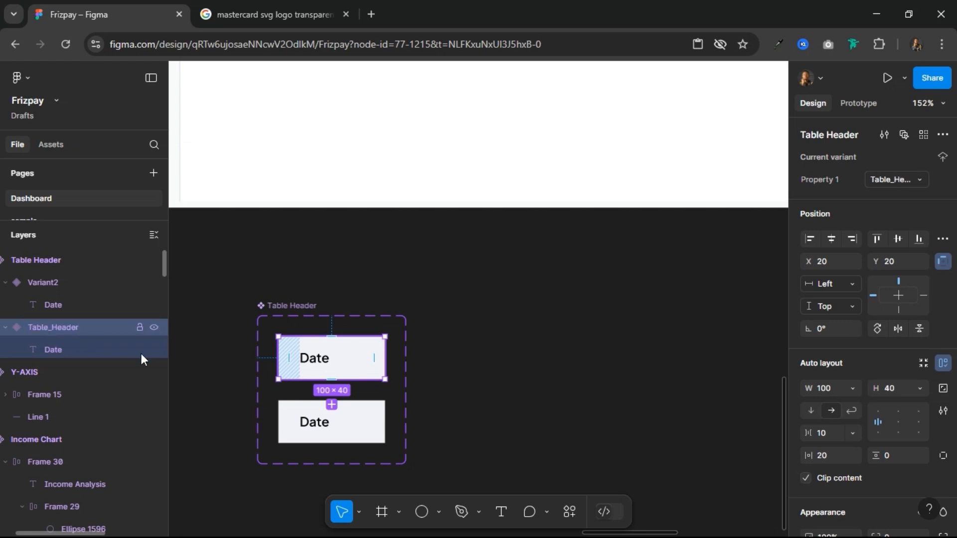
Step: Rename the layer of the component's second variant as Table_Content
{"action": "left_click", "coordinate": [314, 431]}
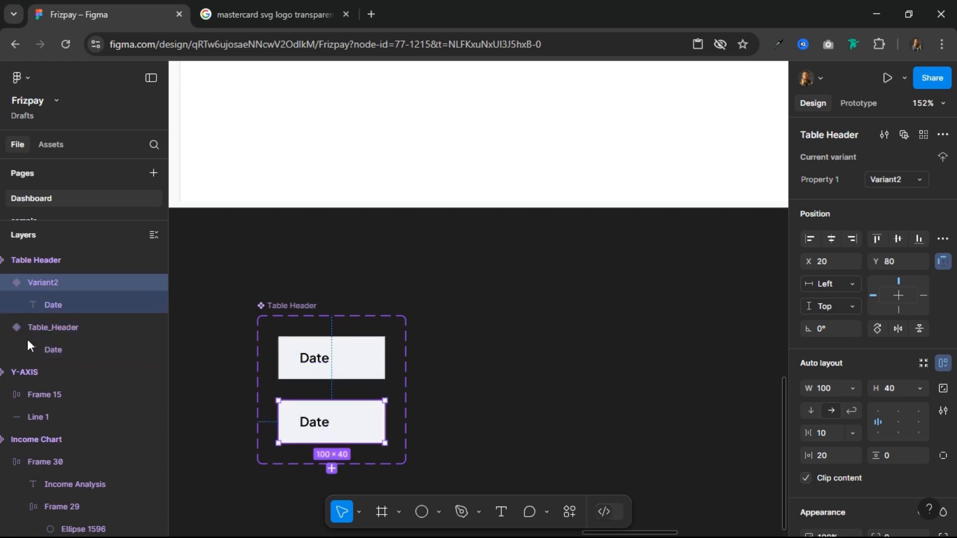
{"action": "double_click", "coordinate": [51, 282]}
{"action": "type", "text": "Table_Co"}
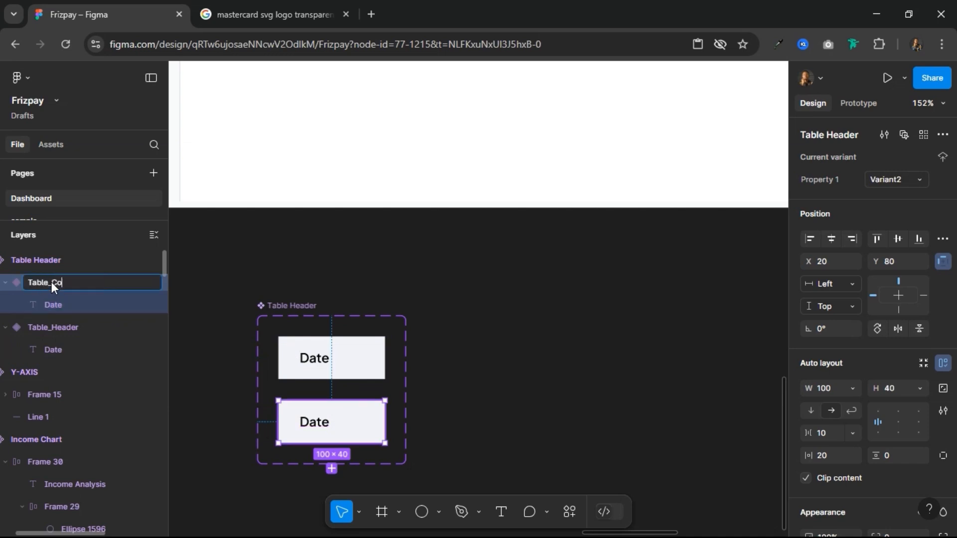
{"action": "type", "text": "ntent"}
{"action": "key", "text": "Return"}
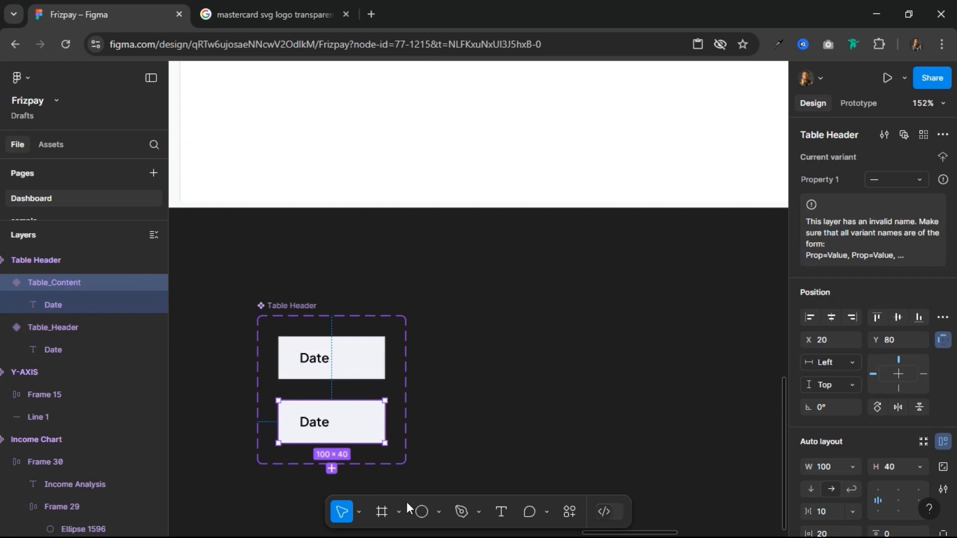
Step: Set the height of the Table_Content variant to 60
{"action": "scroll", "coordinate": [881, 493], "scroll_direction": "down", "scroll_amount": 3}
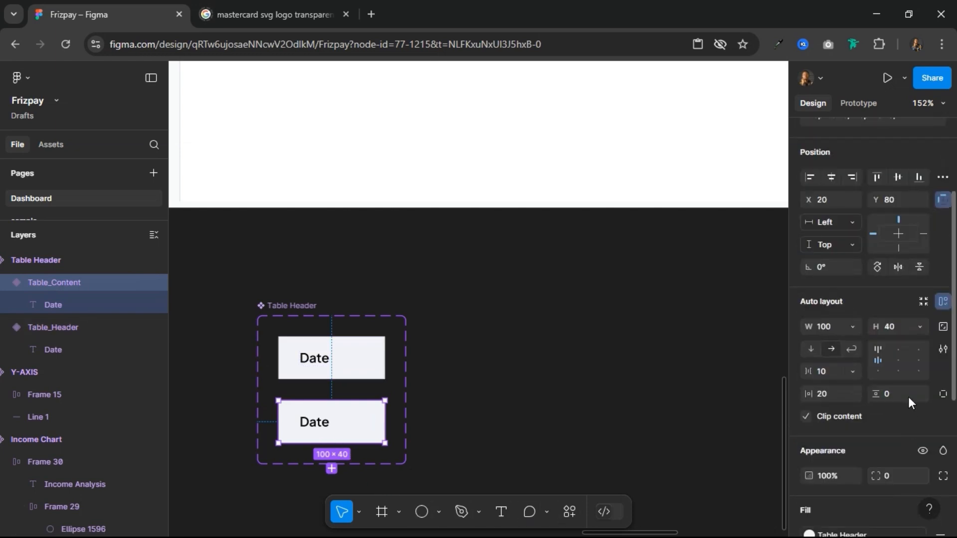
{"action": "left_click", "coordinate": [903, 323]}
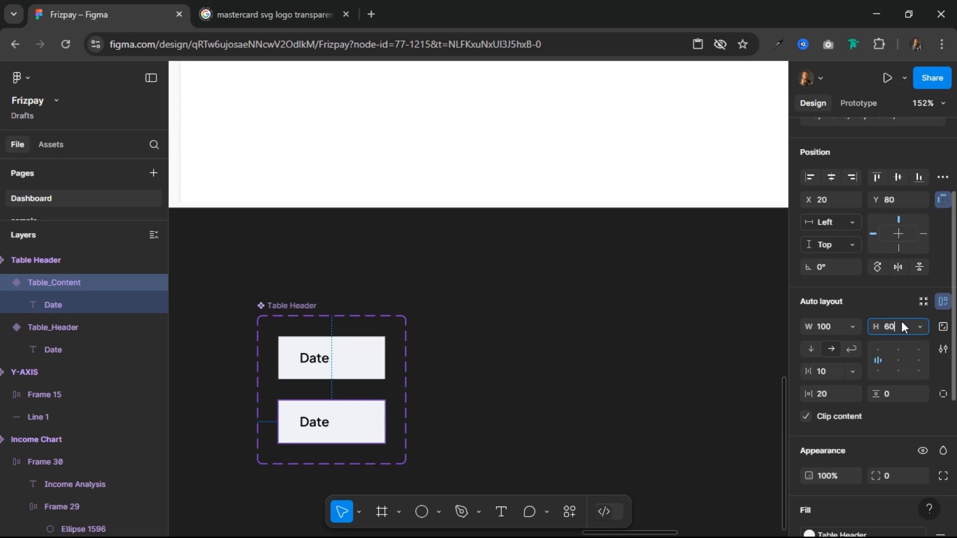
{"action": "key", "text": "Return"}
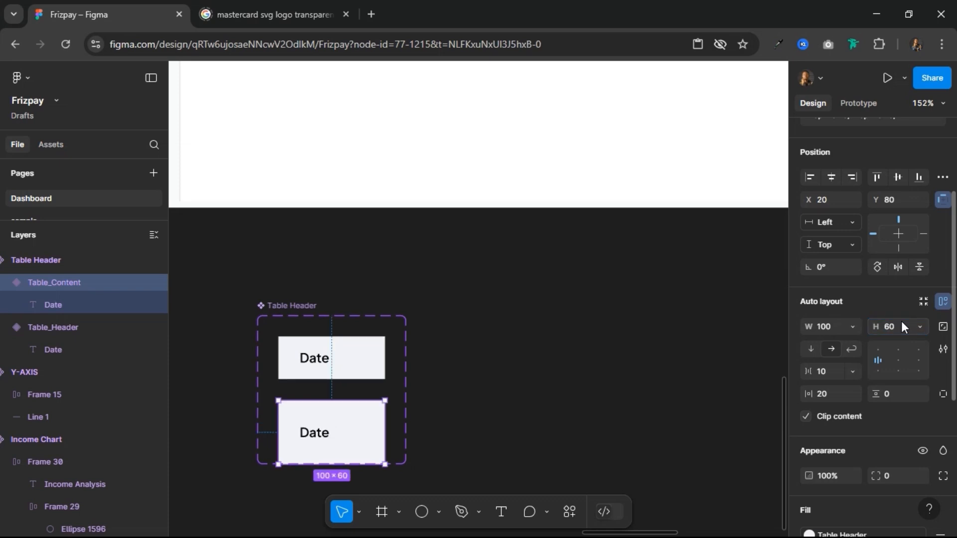
Step: Set the Date text in the Table_Content variant to Medium weight and apply the Grey Text colour style
{"action": "left_click", "coordinate": [321, 435]}
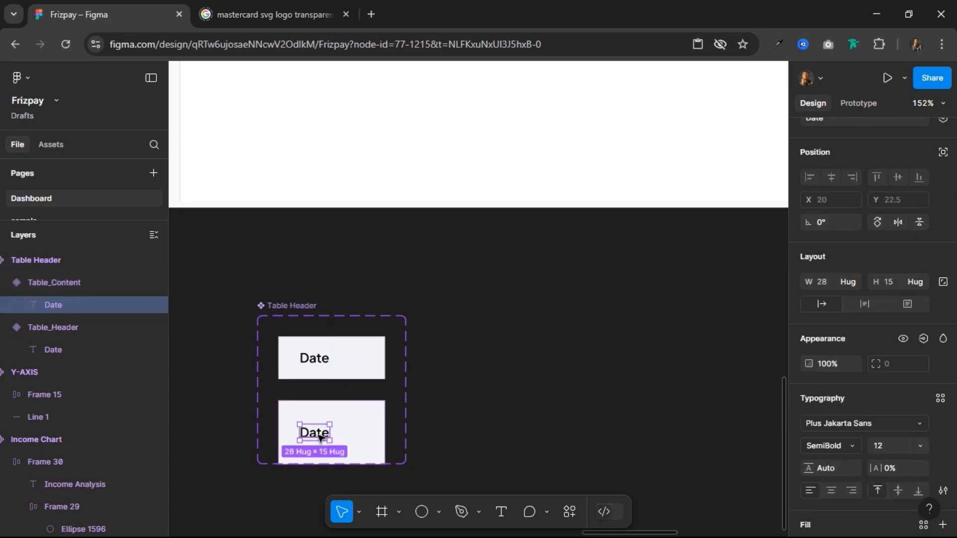
{"action": "left_click", "coordinate": [851, 447]}
{"action": "left_click", "coordinate": [840, 309]}
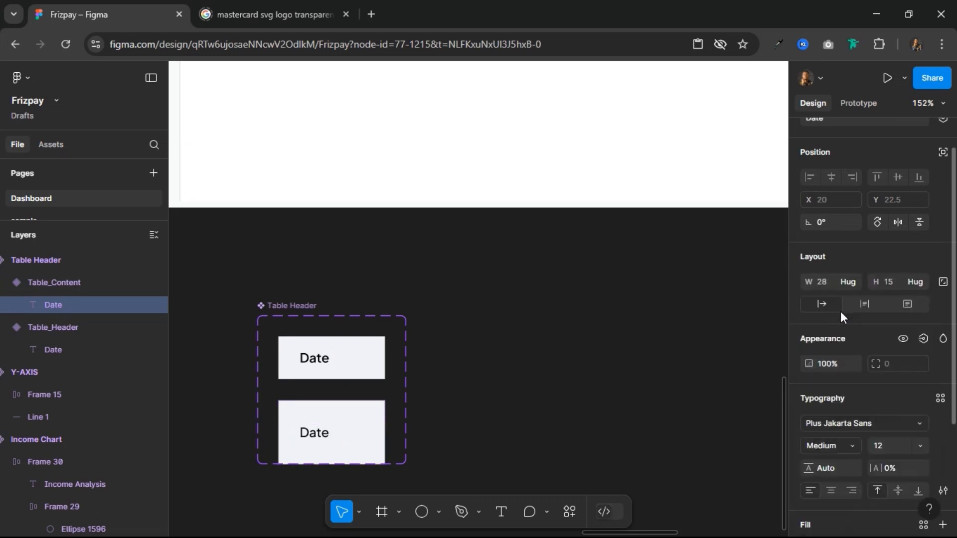
{"action": "scroll", "coordinate": [883, 444], "scroll_direction": "down", "scroll_amount": 3}
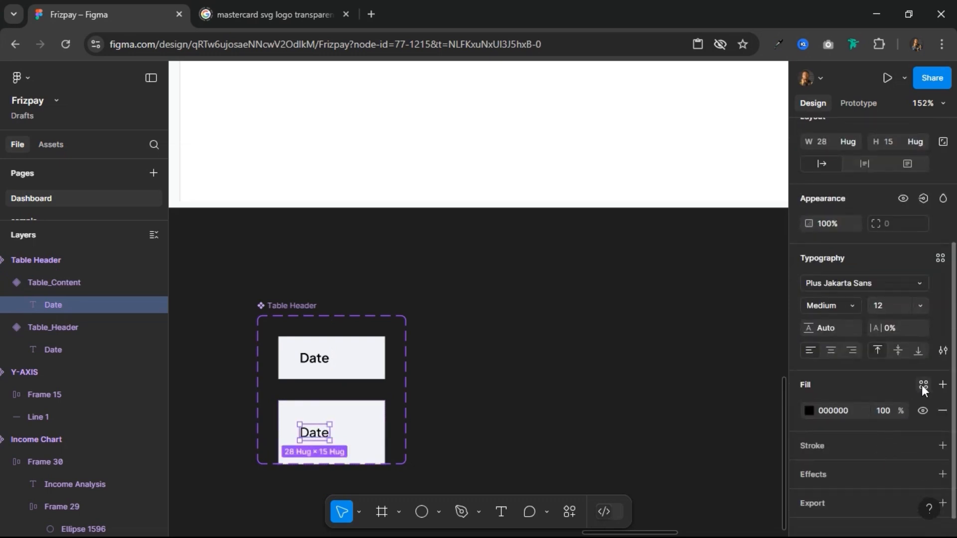
{"action": "left_click", "coordinate": [923, 385]}
{"action": "left_click", "coordinate": [693, 419]}
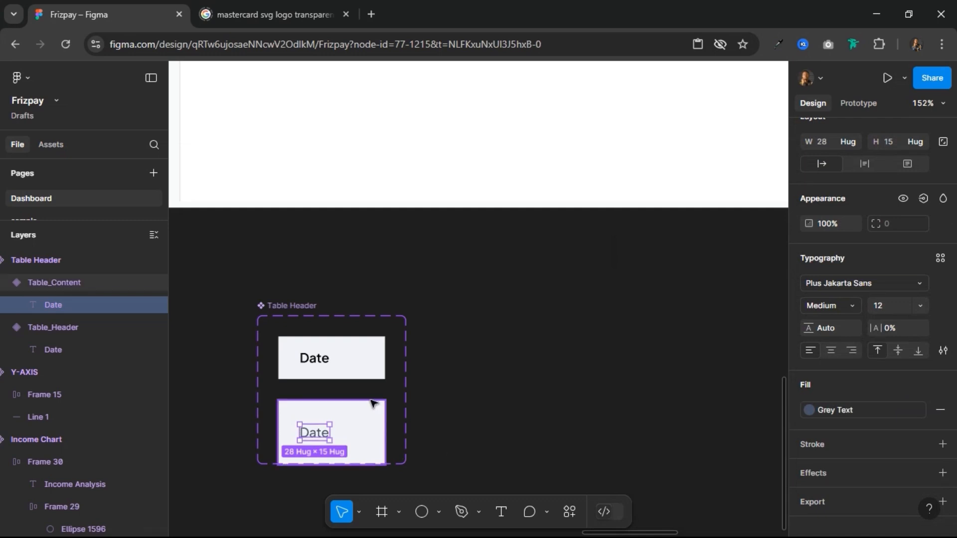
Step: Replace the Table_Content variant's Table Header fill with plain white, FFFFFF
{"action": "left_click", "coordinate": [371, 423]}
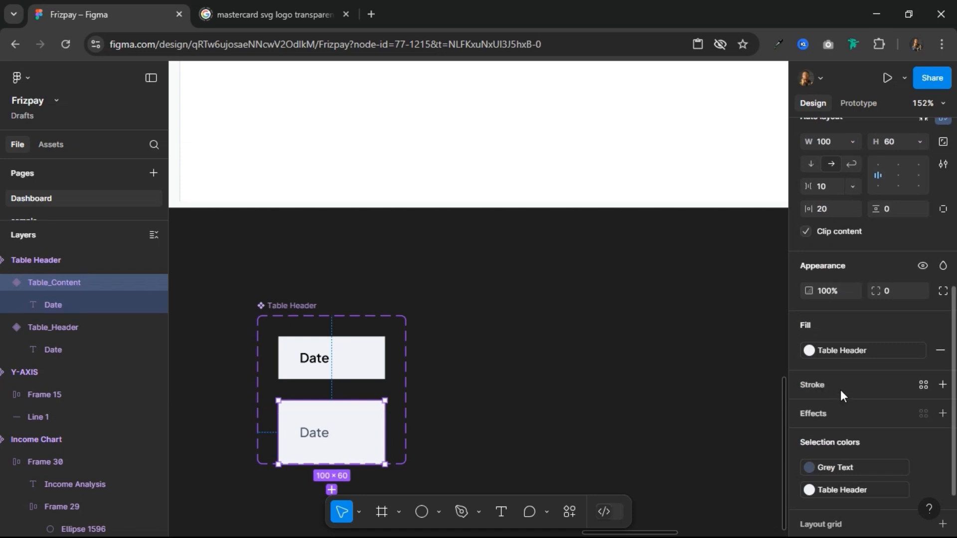
{"action": "left_click", "coordinate": [940, 356]}
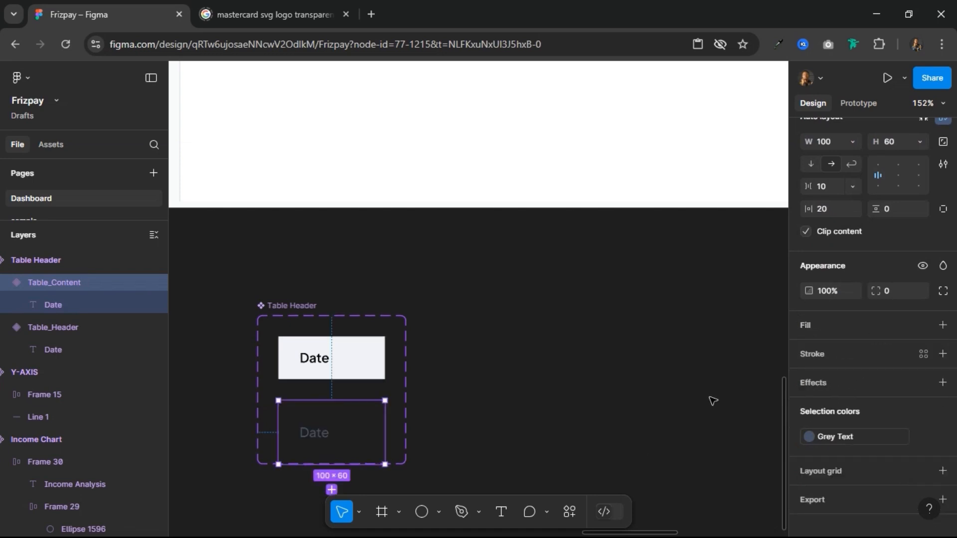
{"action": "left_click", "coordinate": [862, 324]}
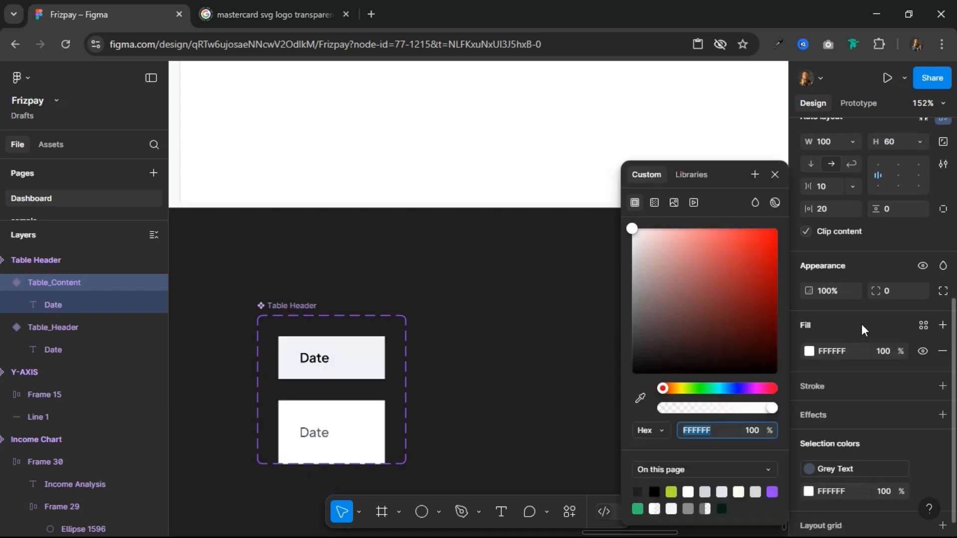
{"action": "left_click", "coordinate": [775, 174]}
Step: Place two instances of the Table_Header variant in the Recent Transactions frame, stacked directly under each other, keeping Table_Header as the lower one's variant
{"action": "left_click", "coordinate": [373, 362]}
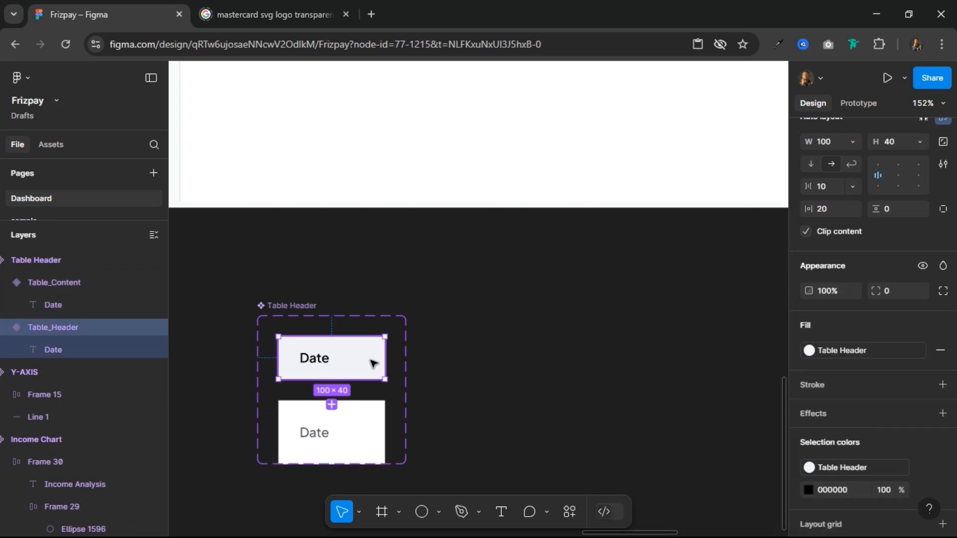
{"action": "scroll", "coordinate": [414, 319], "scroll_direction": "up", "scroll_amount": 6}
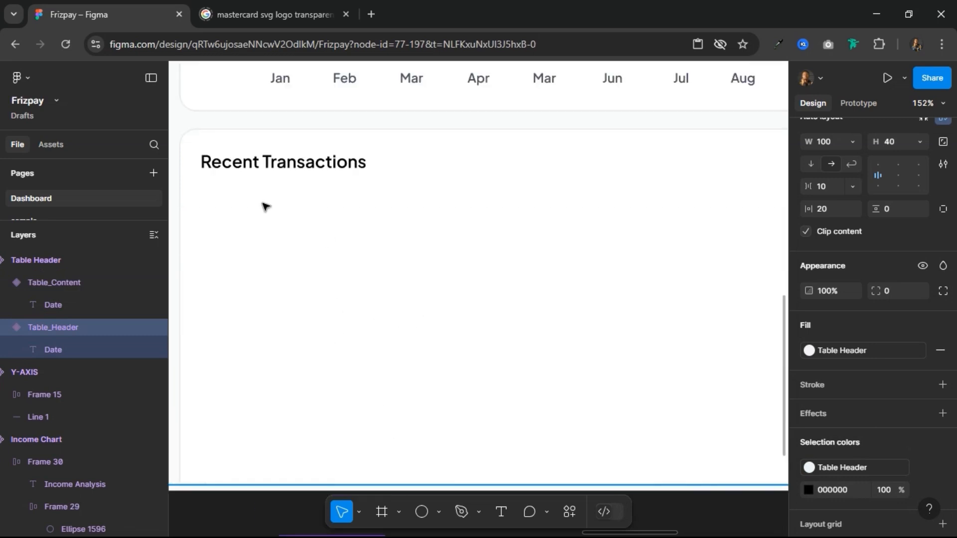
{"action": "left_click", "coordinate": [265, 206]}
{"action": "left_click", "coordinate": [266, 207]}
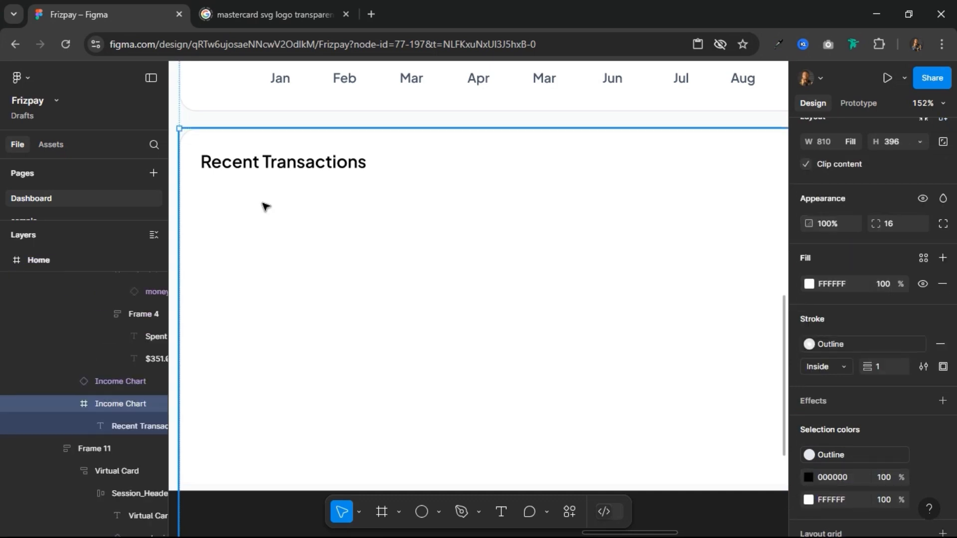
{"action": "key", "text": "ctrl+v"}
{"action": "left_click_drag", "start_coordinate": [265, 170], "coordinate": [277, 272]}
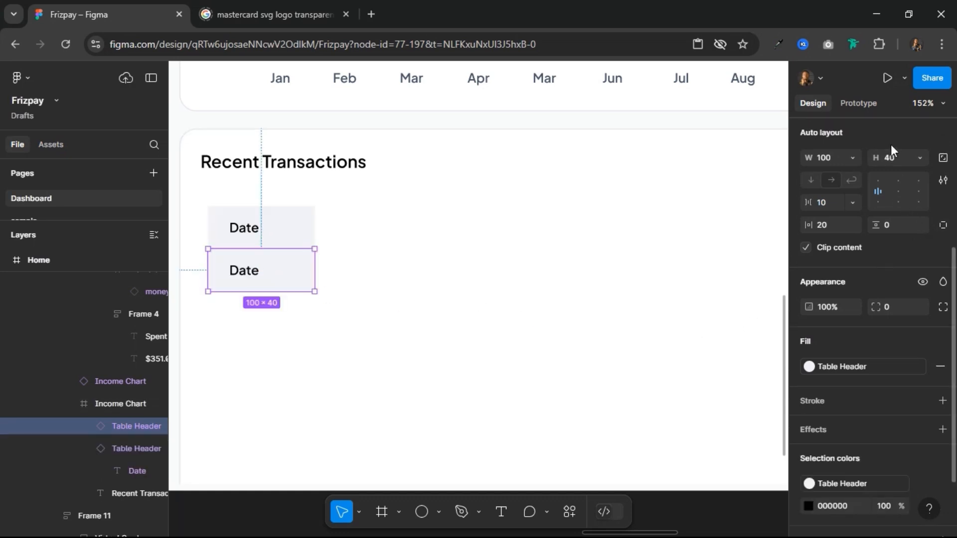
{"action": "left_click", "coordinate": [920, 173]}
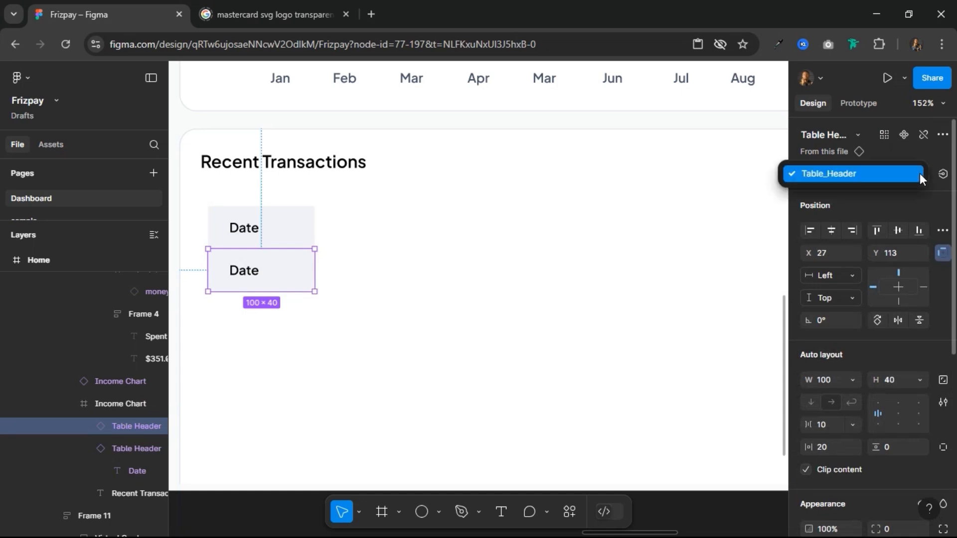
{"action": "left_click", "coordinate": [876, 176]}
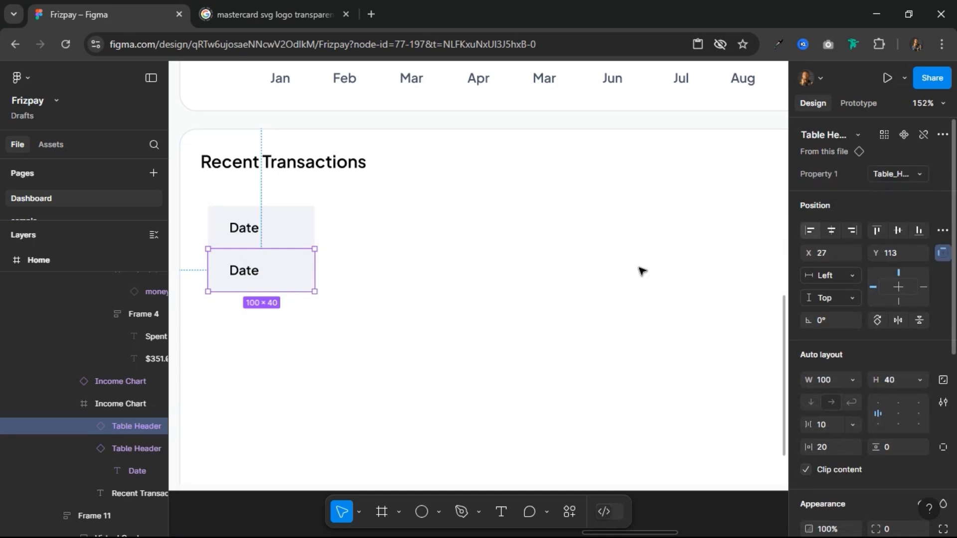
Step: Set the Property 1 value of the component's white second variant to Table Content
{"action": "scroll", "coordinate": [641, 271], "scroll_direction": "down", "scroll_amount": 5}
{"action": "scroll", "coordinate": [505, 323], "scroll_direction": "down", "scroll_amount": 2}
{"action": "left_click", "coordinate": [344, 427]}
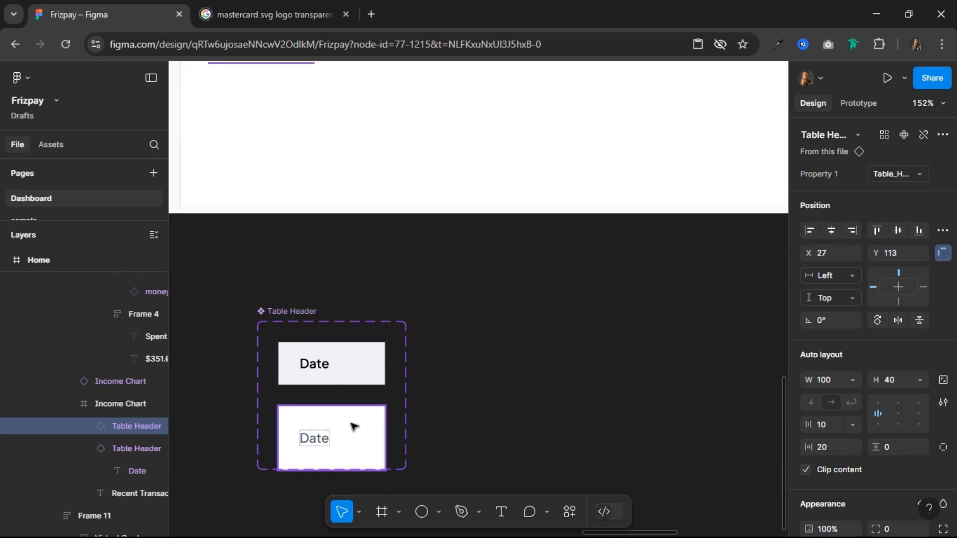
{"action": "left_click", "coordinate": [354, 427]}
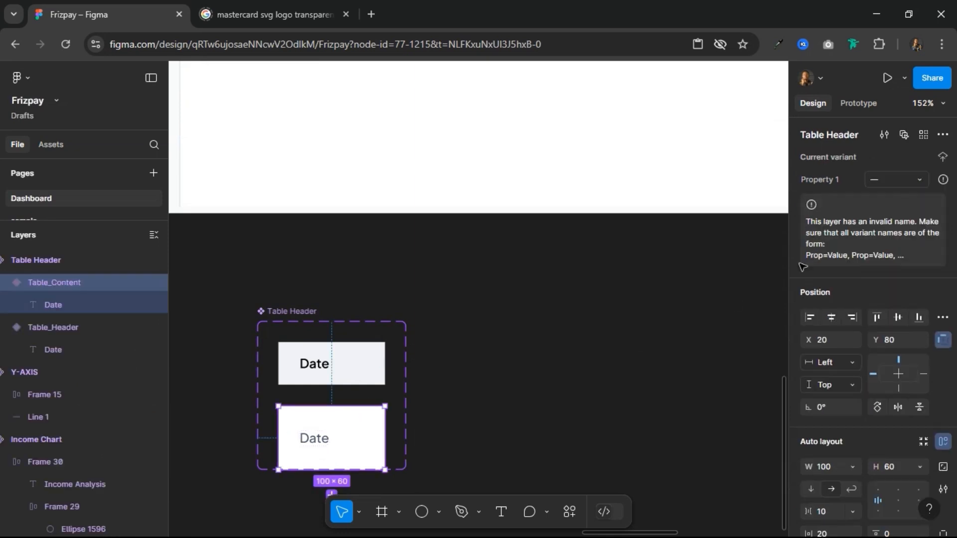
{"action": "left_click", "coordinate": [891, 180]}
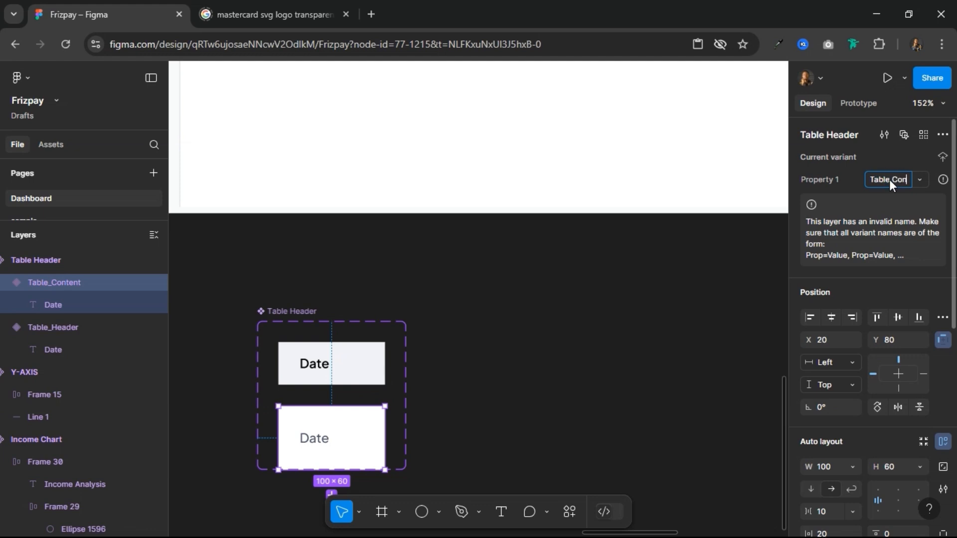
{"action": "type", "text": "Table Content"}
{"action": "key", "text": "Return"}
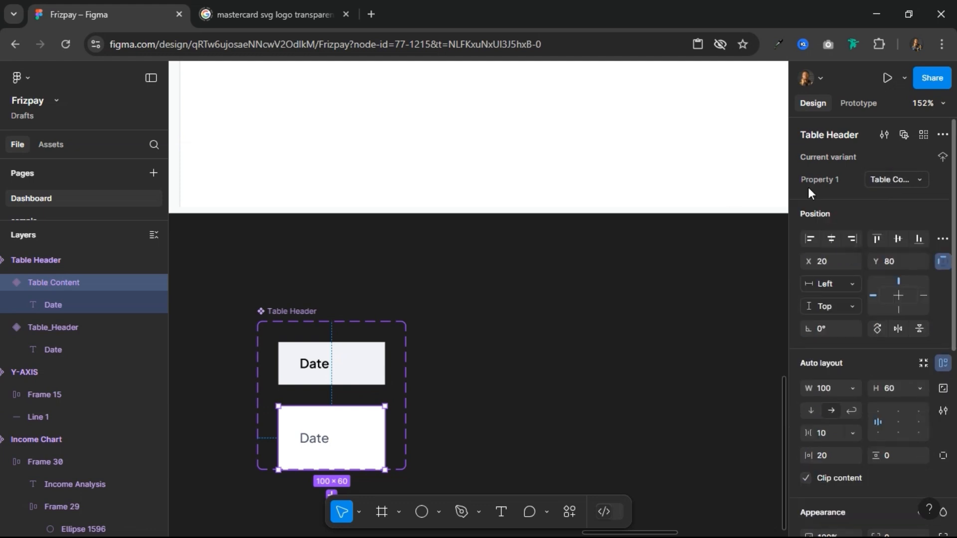
Step: Switch the lower Date cell in Recent Transactions to the Table Content variant
{"action": "scroll", "coordinate": [412, 260], "scroll_direction": "up", "scroll_amount": 5}
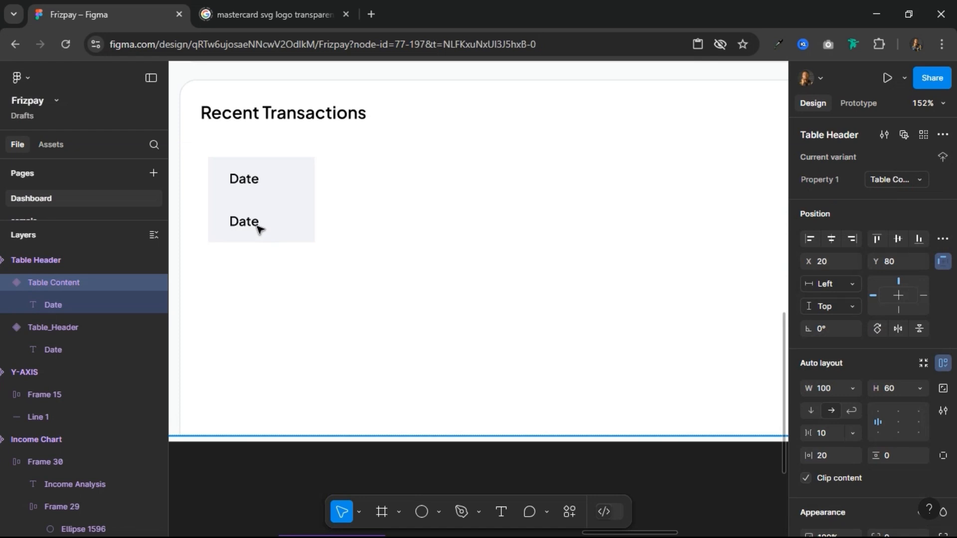
{"action": "left_click", "coordinate": [259, 228]}
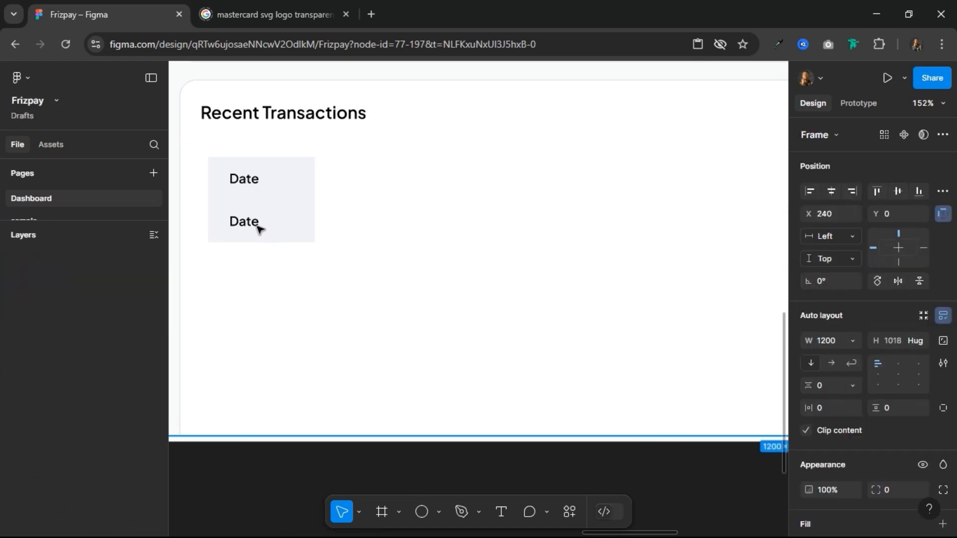
{"action": "double_click", "coordinate": [284, 231]}
{"action": "double_click", "coordinate": [284, 231]}
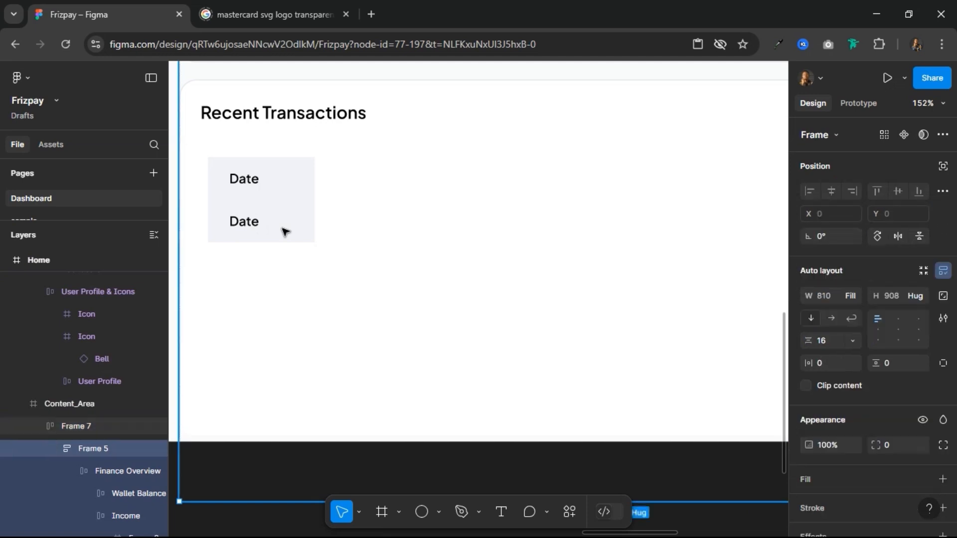
{"action": "double_click", "coordinate": [284, 231]}
{"action": "double_click", "coordinate": [284, 231]}
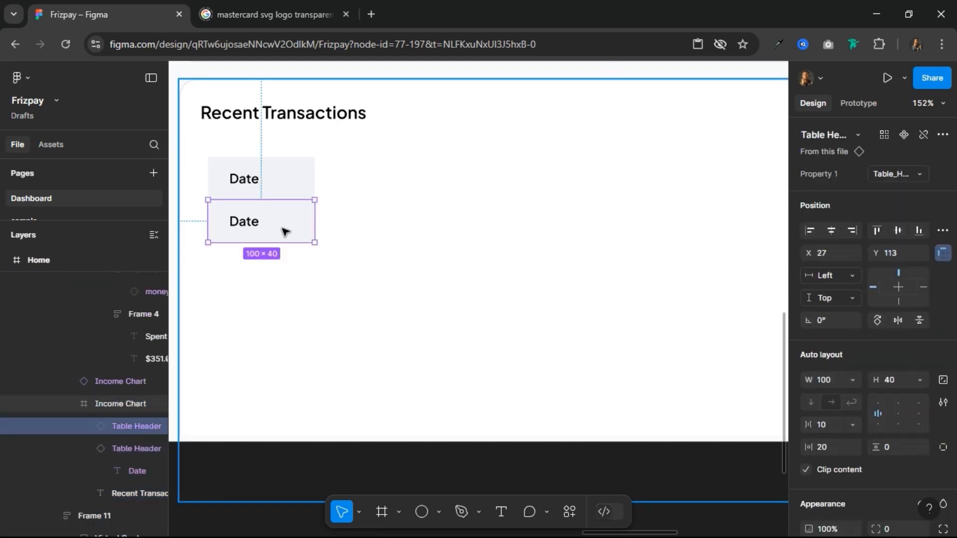
{"action": "left_click", "coordinate": [890, 173]}
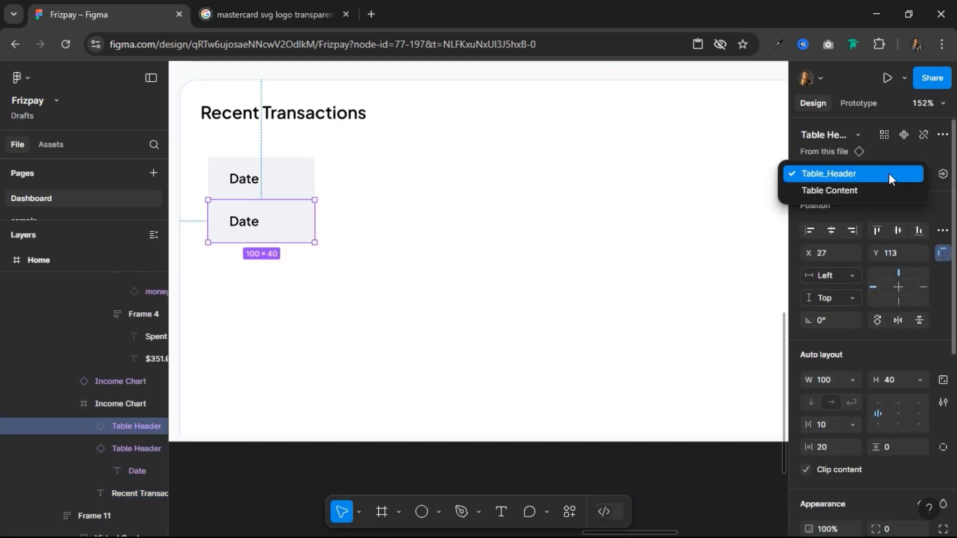
{"action": "left_click", "coordinate": [878, 184]}
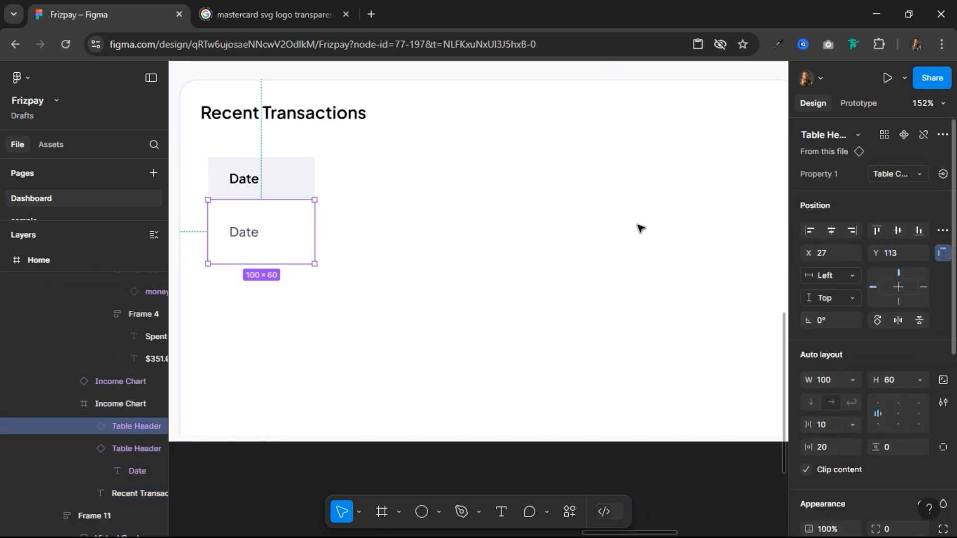
Step: Wrap the two stacked Date cells in a vertical auto layout frame and set the lower cell's text to April 24
{"action": "left_click", "coordinate": [286, 176], "text": "shift"}
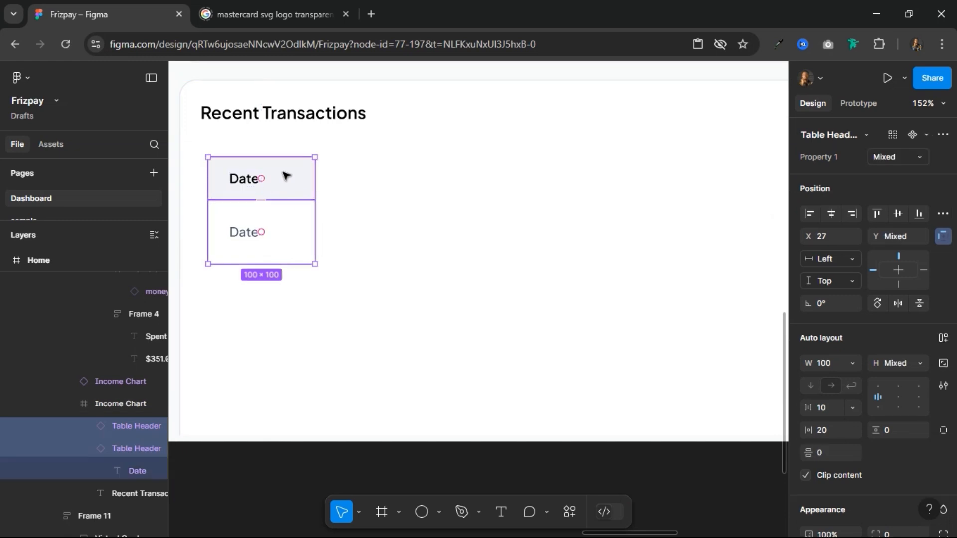
{"action": "left_click", "coordinate": [944, 338]}
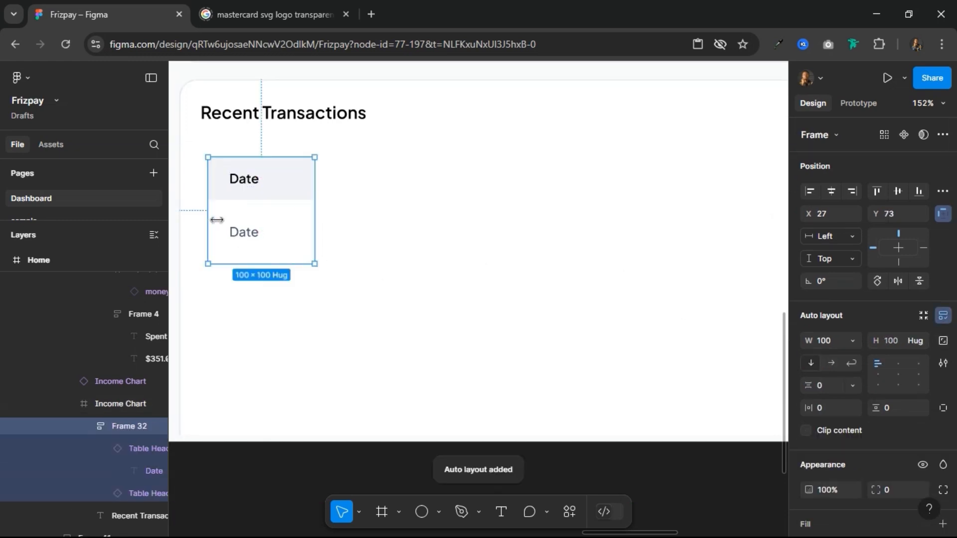
{"action": "left_click", "coordinate": [255, 236]}
{"action": "double_click", "coordinate": [256, 236]}
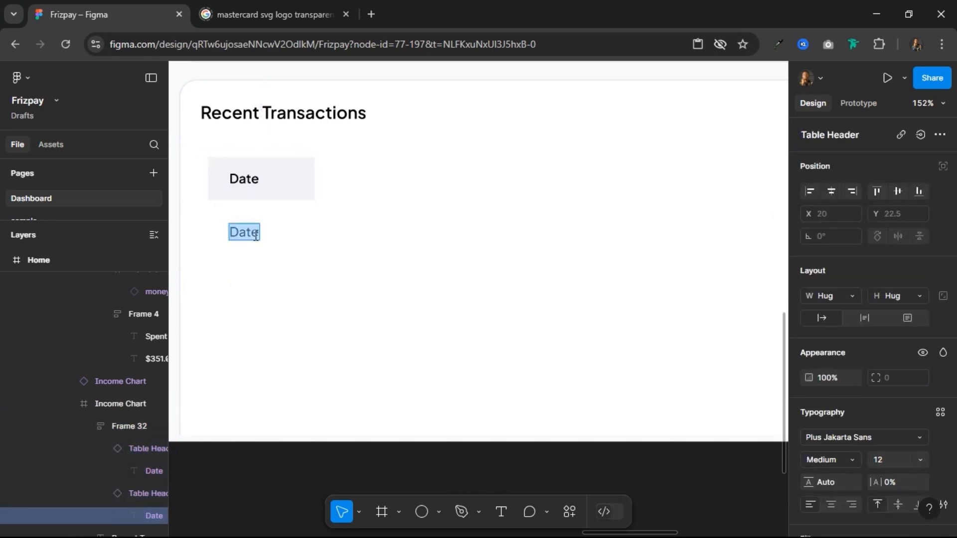
{"action": "type", "text": "April"}
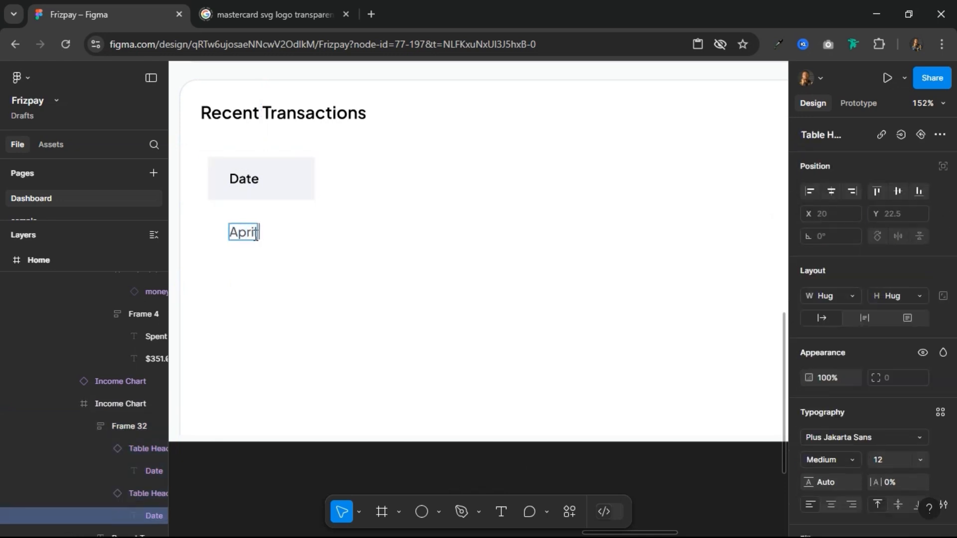
{"action": "type", "text": " 24"}
{"action": "key", "text": "Escape"}
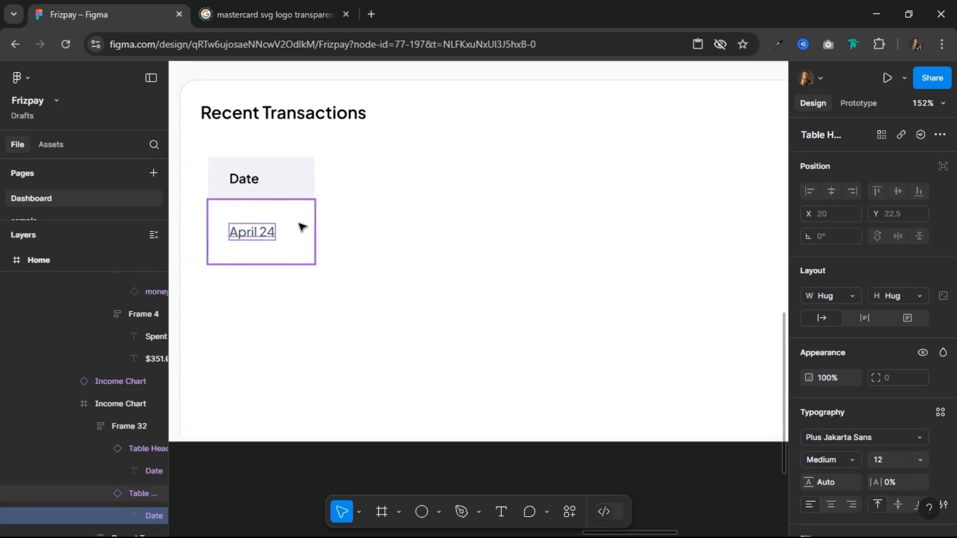
Step: Rename the auto layout frame holding the Date and April 24 cells as Table_Column
{"action": "left_click", "coordinate": [301, 227]}
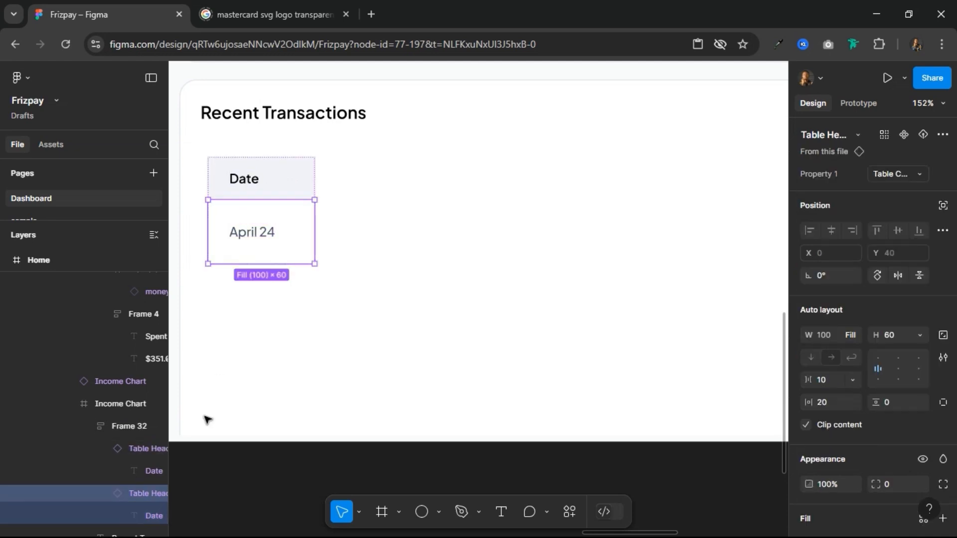
{"action": "double_click", "coordinate": [121, 429]}
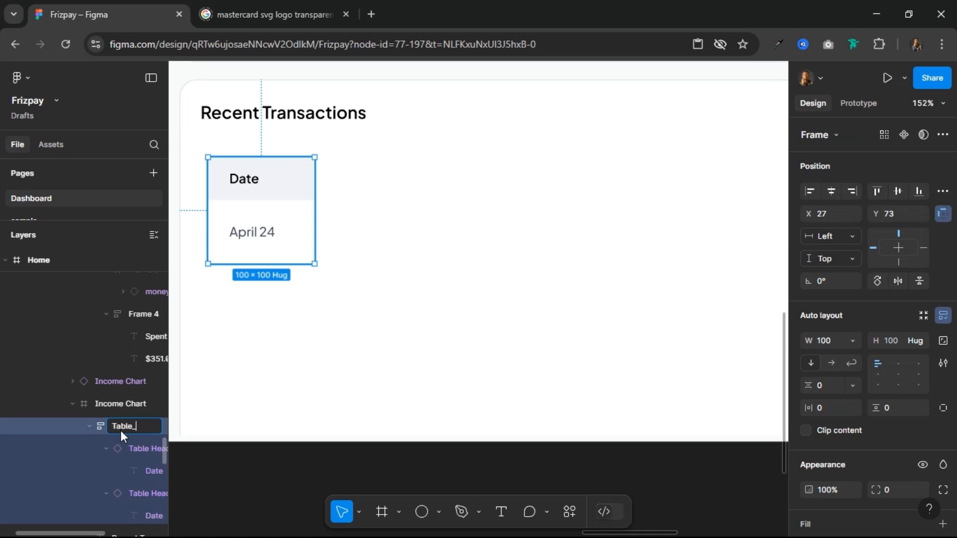
{"action": "type", "text": "Table_Column"}
{"action": "key", "text": "Return"}
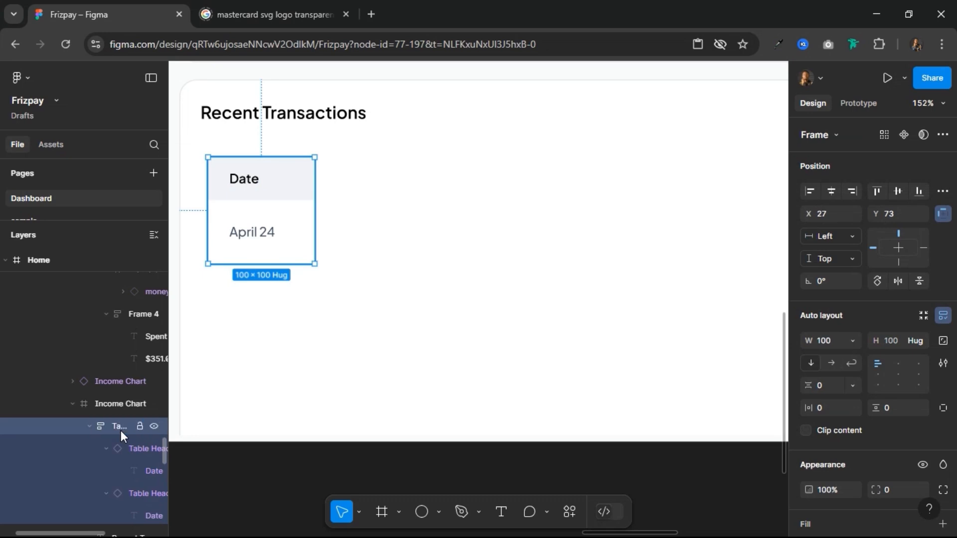
Step: Duplicate the April 24 cell twice inside Table_Column to make three content rows
{"action": "left_click", "coordinate": [289, 235]}
{"action": "key", "text": "ctrl+d"}
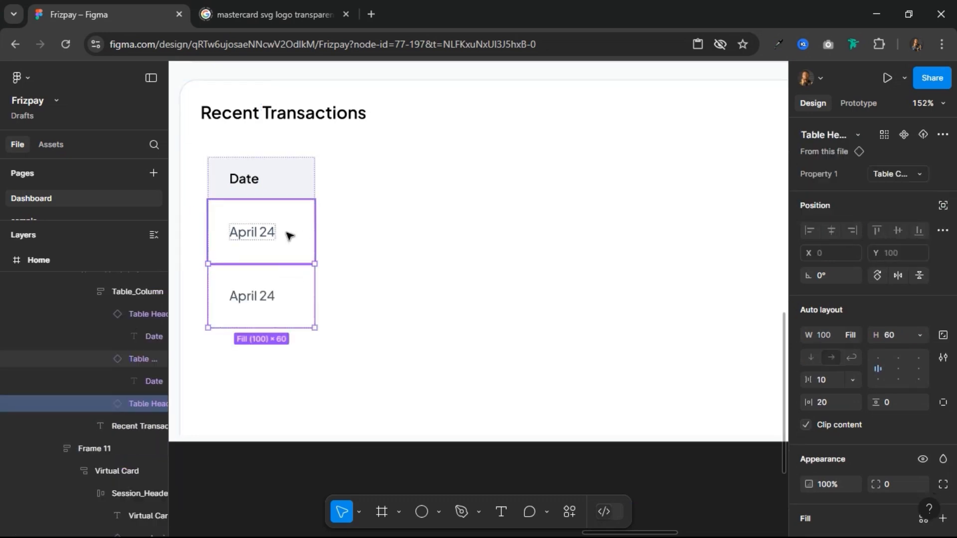
{"action": "key", "text": "ctrl+d"}
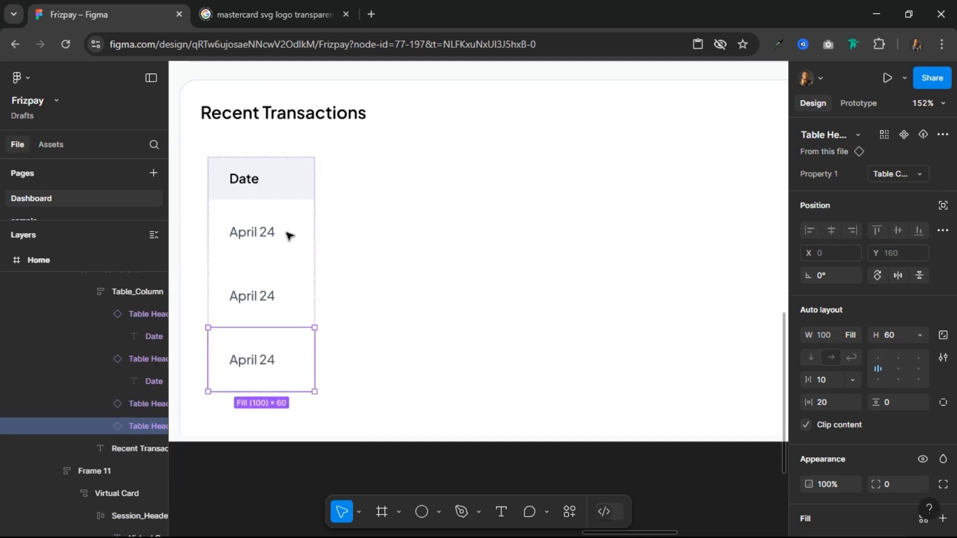
Step: Duplicate the whole Table_Column and place the copy flush against the original's right edge
{"action": "left_click", "coordinate": [380, 169]}
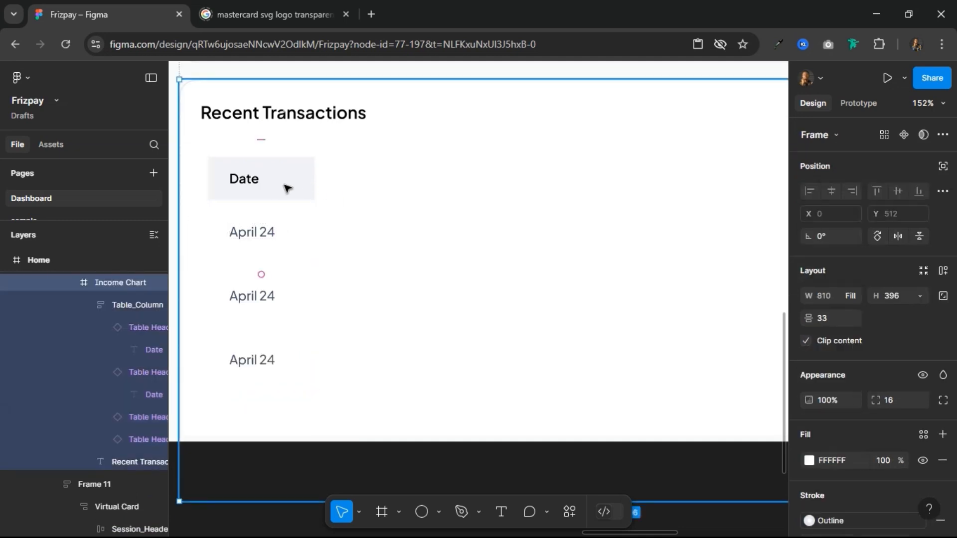
{"action": "left_click", "coordinate": [280, 186]}
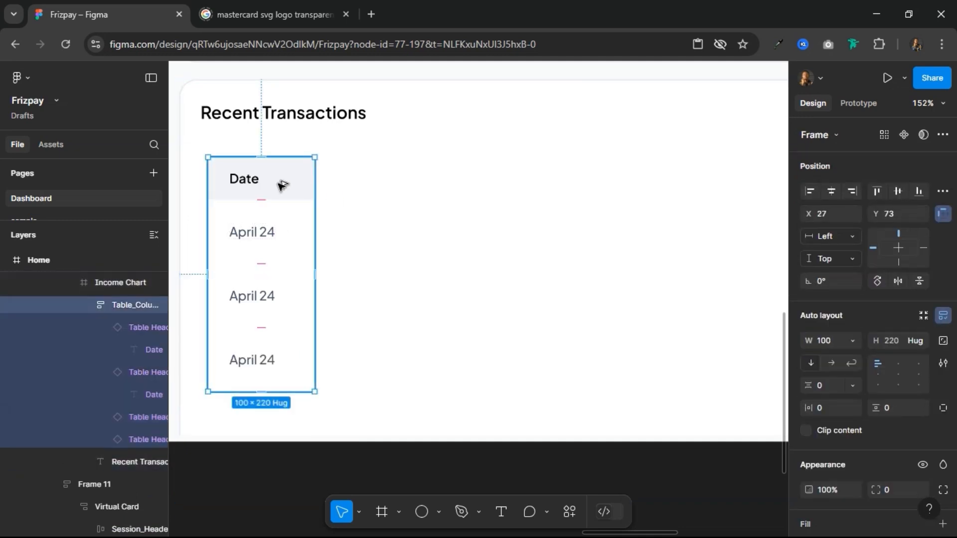
{"action": "key", "text": "ctrl+d"}
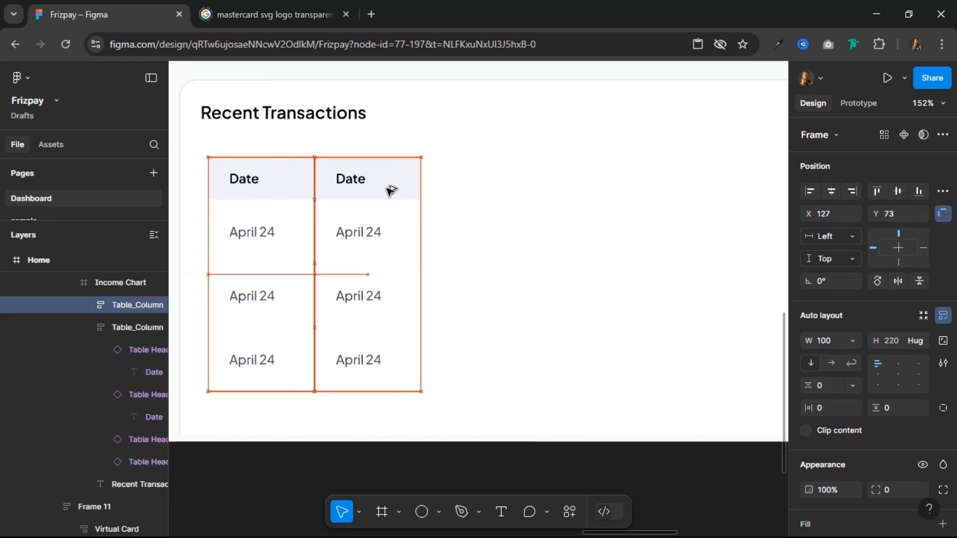
{"action": "left_click_drag", "start_coordinate": [387, 188], "coordinate": [389, 185]}
Step: Wrap both Table_Column frames in a horizontal auto layout frame and rename it Table
{"action": "left_click", "coordinate": [267, 193], "text": "shift"}
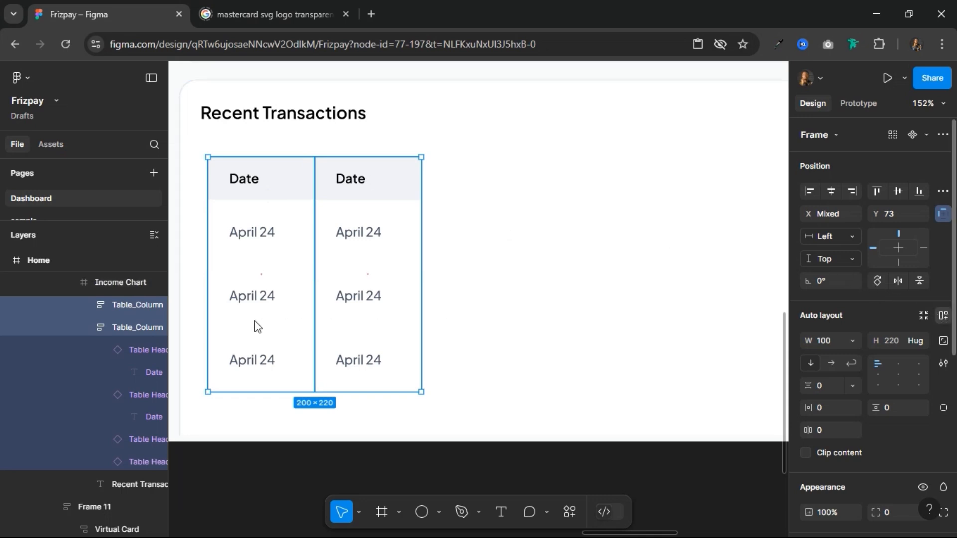
{"action": "key", "text": "shift+a"}
{"action": "double_click", "coordinate": [122, 304]}
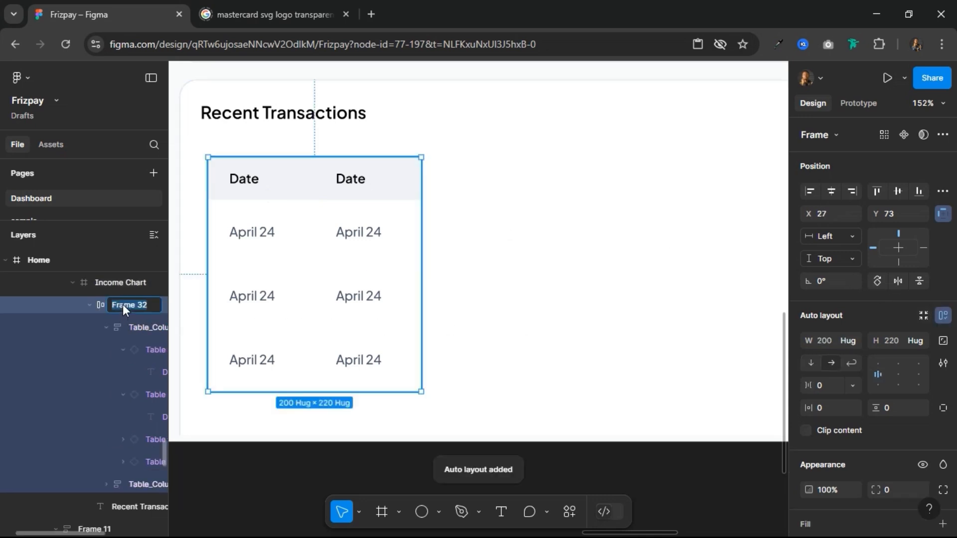
{"action": "type", "text": "Table"}
{"action": "key", "text": "Return"}
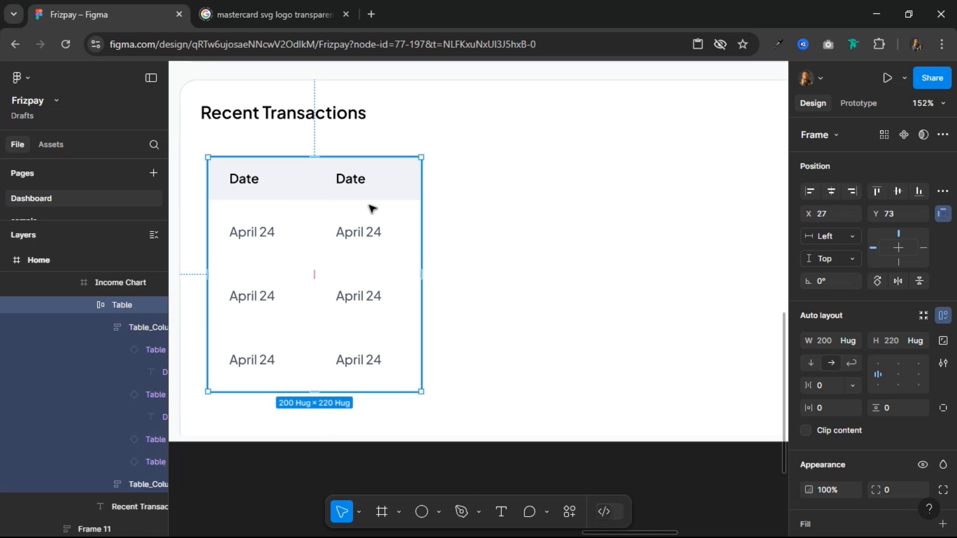
Step: Change the second column's header text to Description
{"action": "double_click", "coordinate": [355, 179]}
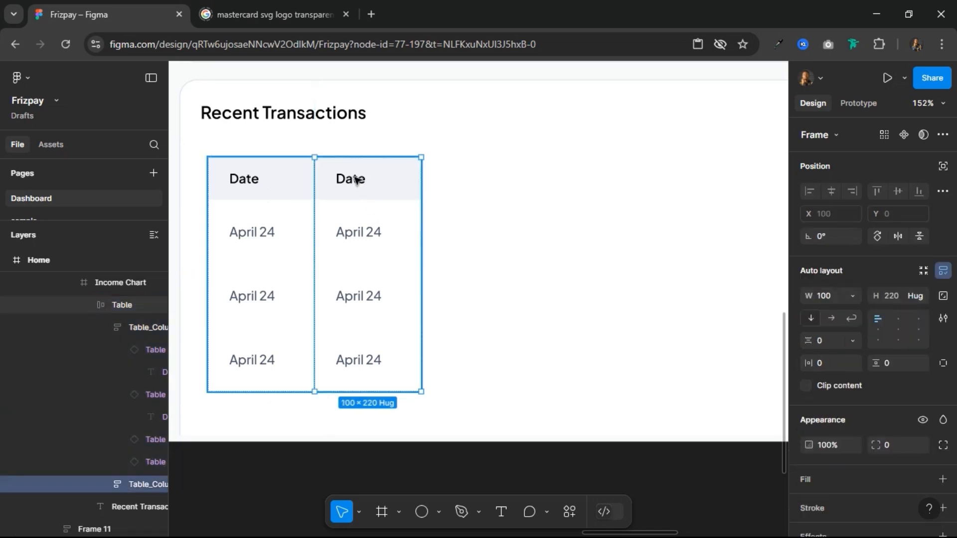
{"action": "double_click", "coordinate": [356, 179]}
{"action": "type", "text": "Description"}
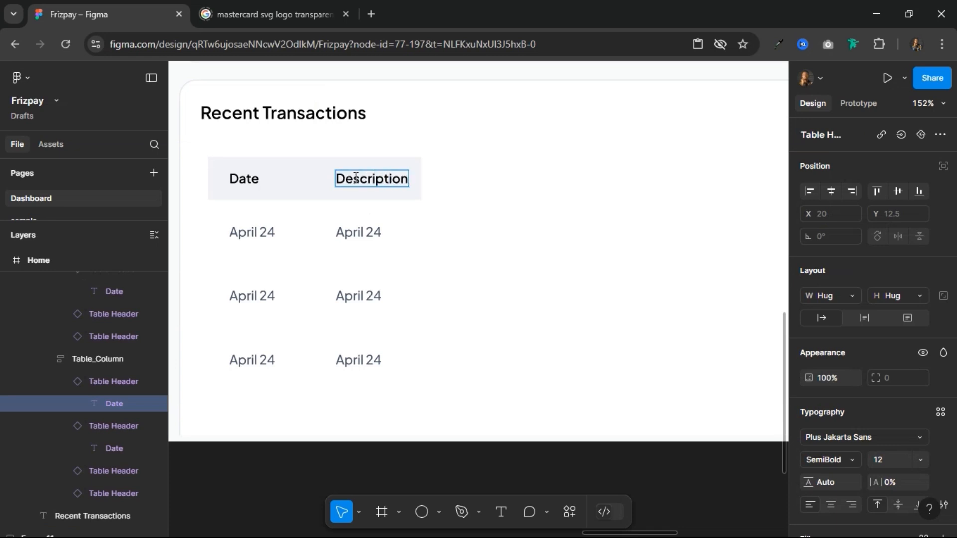
{"action": "key", "text": "Escape"}
Step: Duplicate the Description column three times so the table has five columns
{"action": "left_click", "coordinate": [309, 214]}
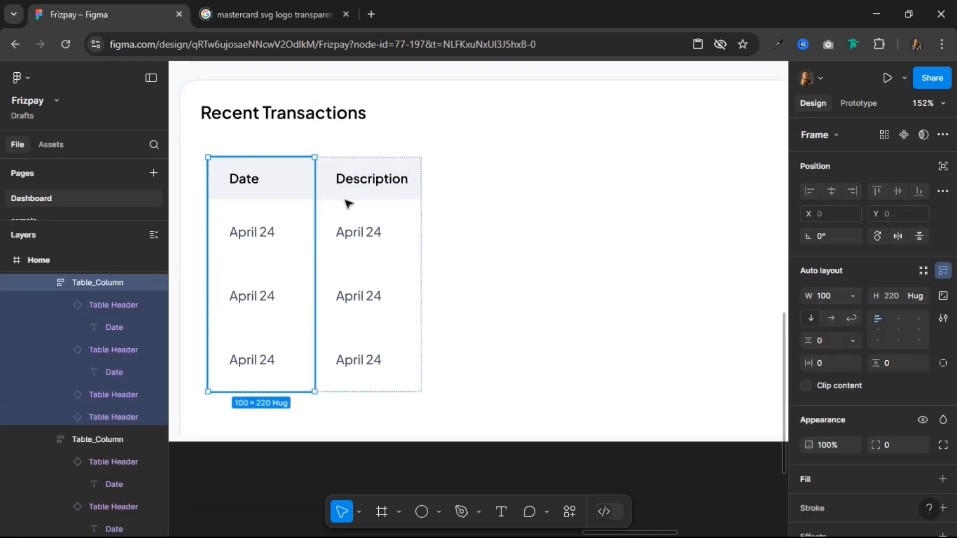
{"action": "left_click", "coordinate": [349, 204]}
{"action": "key", "text": "ctrl+d"}
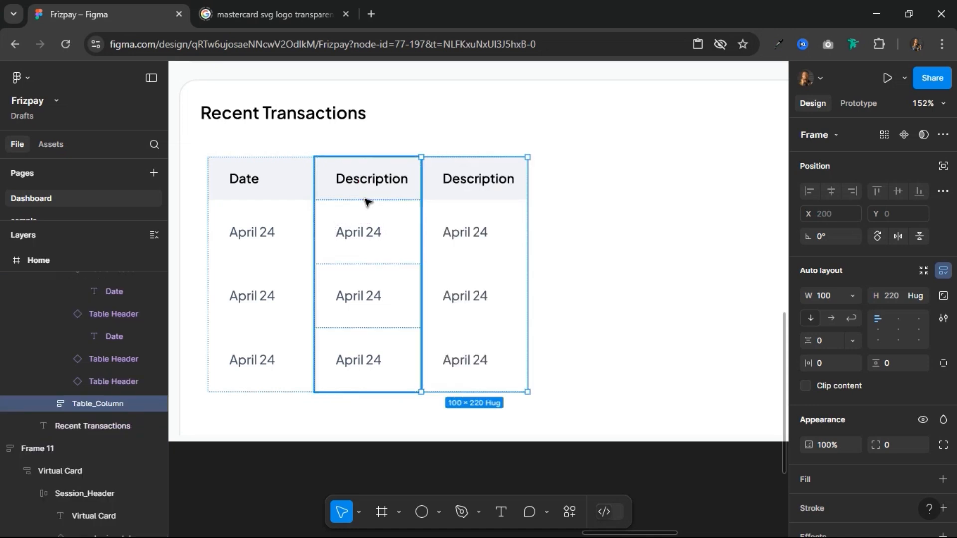
{"action": "key", "text": "ctrl+d"}
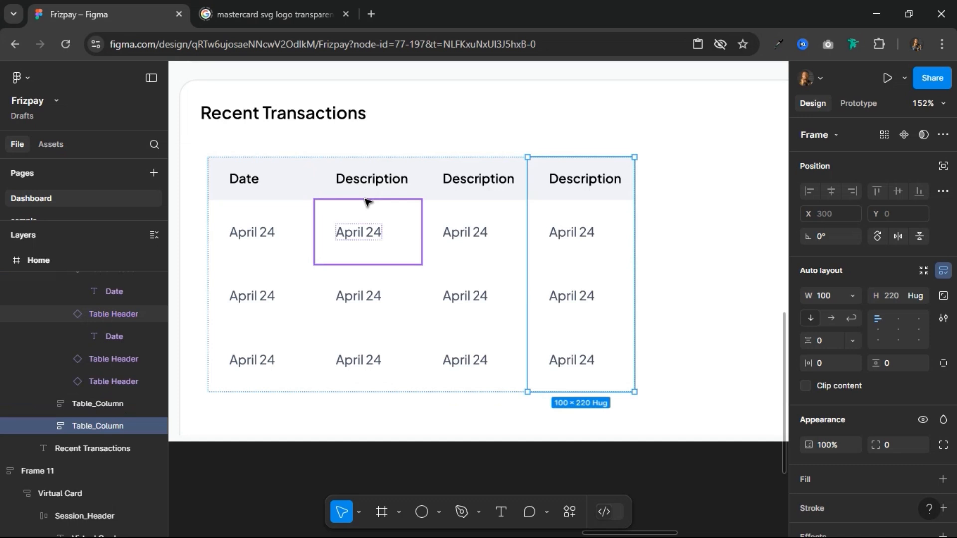
{"action": "key", "text": "ctrl+d"}
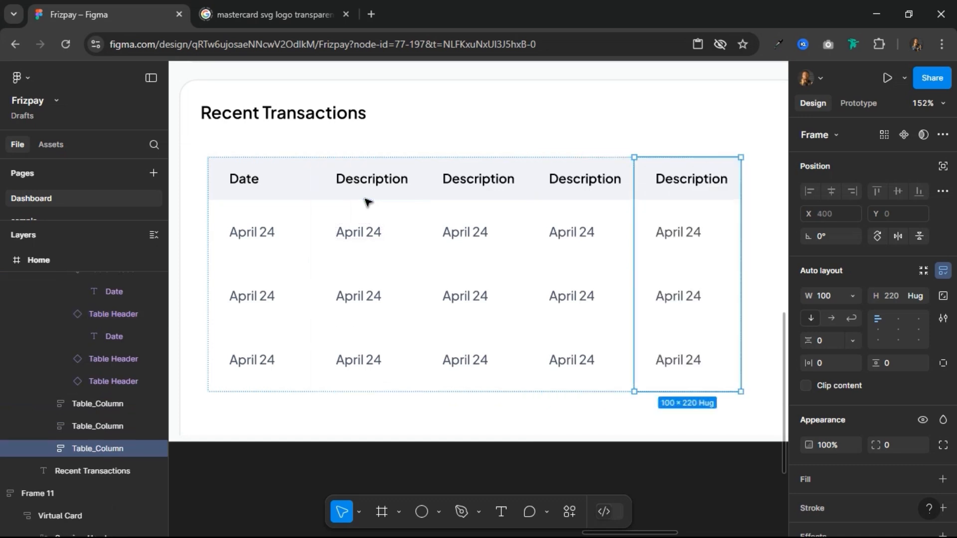
Step: Rename the headers of the third, fourth and fifth columns as Category, Status and Amount
{"action": "left_click", "coordinate": [479, 182]}
{"action": "double_click", "coordinate": [478, 180]}
{"action": "double_click", "coordinate": [478, 179]}
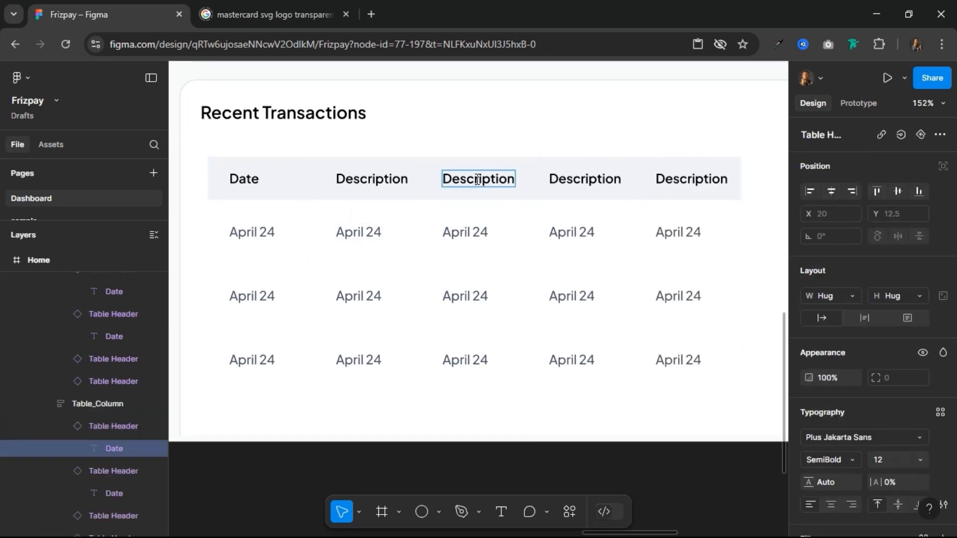
{"action": "key", "text": "ctrl+a"}
{"action": "type", "text": "Category"}
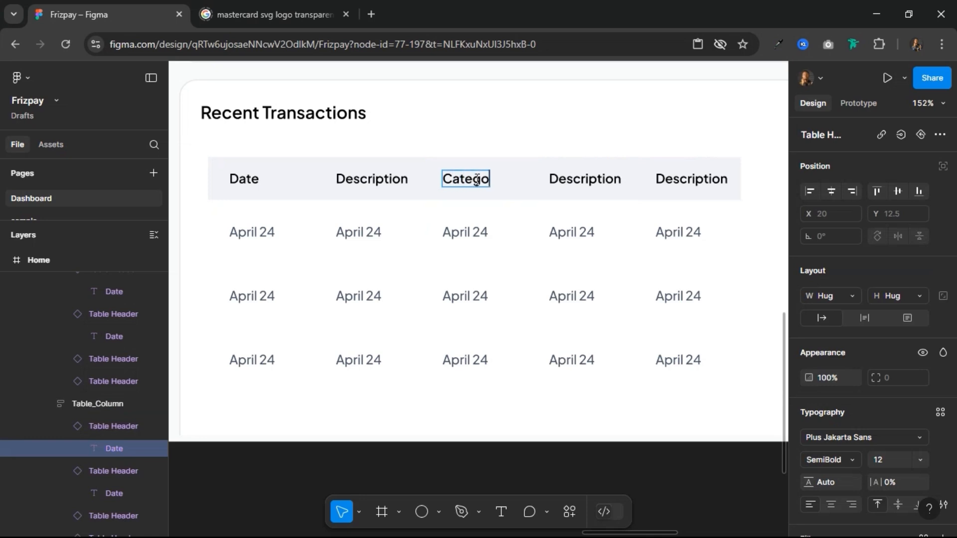
{"action": "double_click", "coordinate": [605, 176]}
{"action": "type", "text": "Status"}
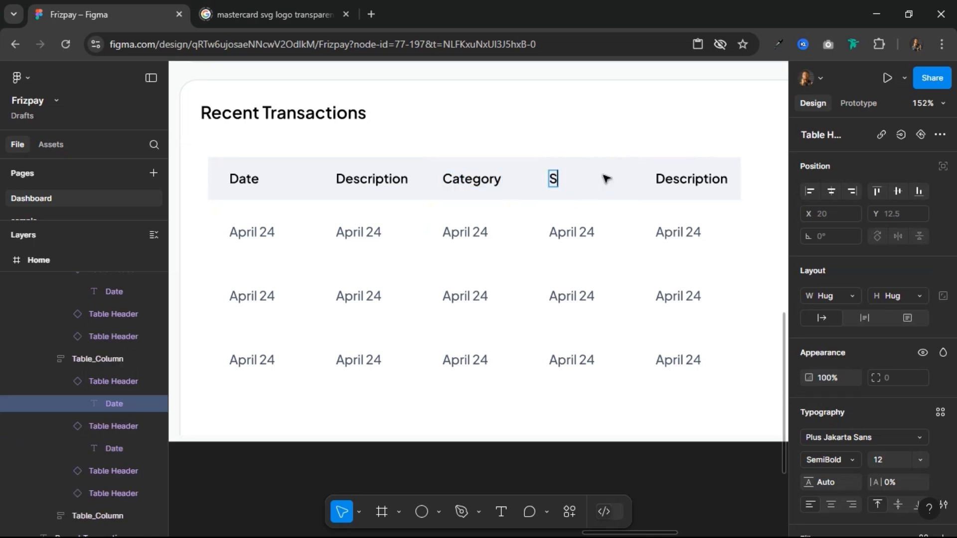
{"action": "double_click", "coordinate": [706, 178]}
{"action": "type", "text": "Amount"}
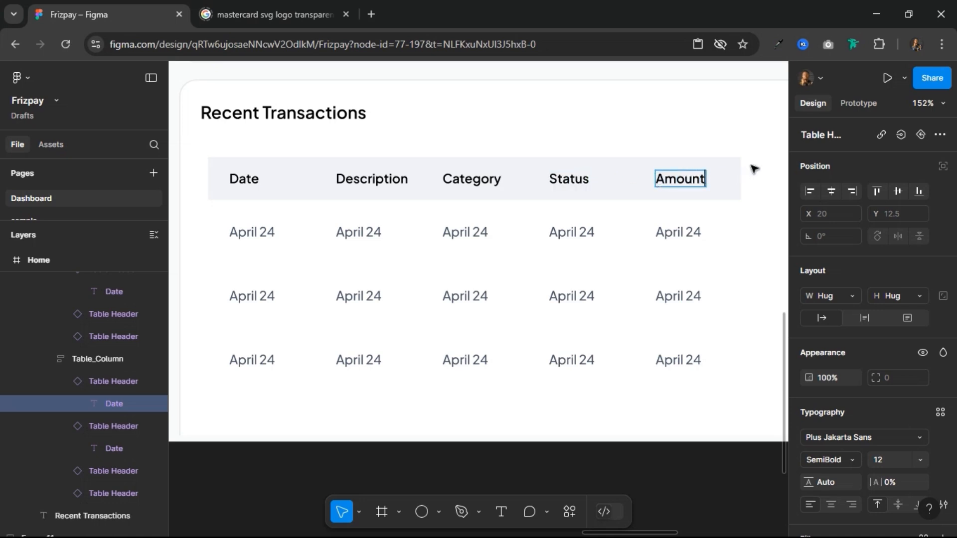
{"action": "scroll", "coordinate": [720, 201], "scroll_direction": "down", "scroll_amount": 5}
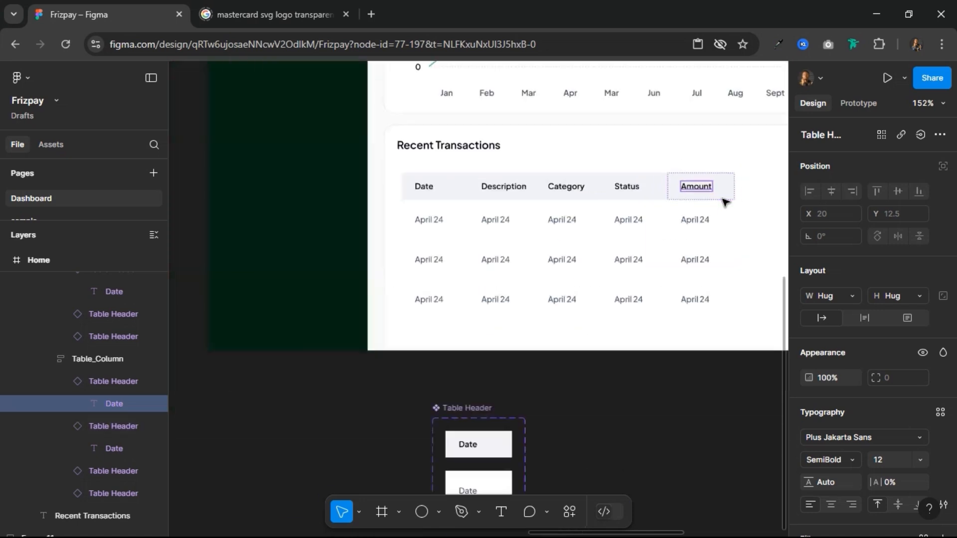
{"action": "scroll", "coordinate": [669, 220], "scroll_direction": "up", "scroll_amount": 2}
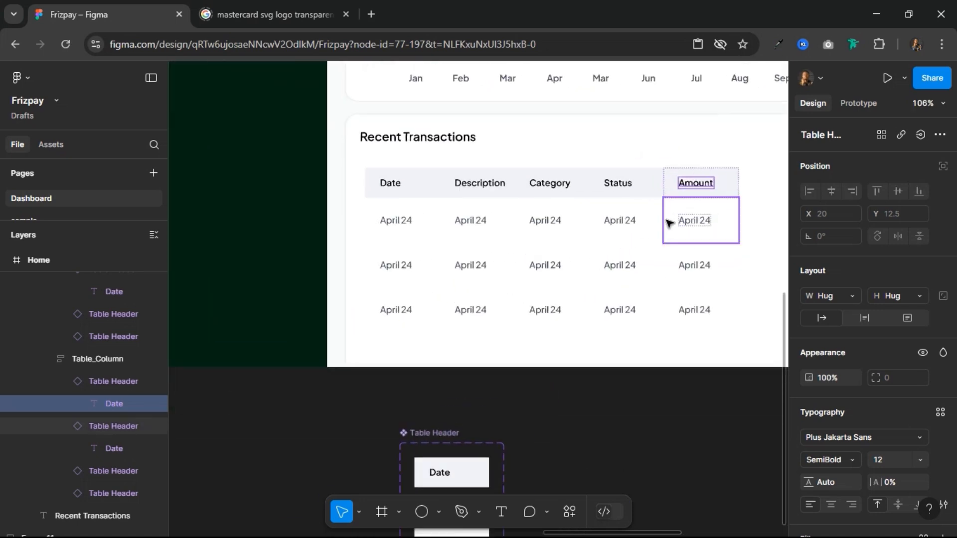
{"action": "left_click", "coordinate": [446, 143]}
{"action": "left_click", "coordinate": [452, 198]}
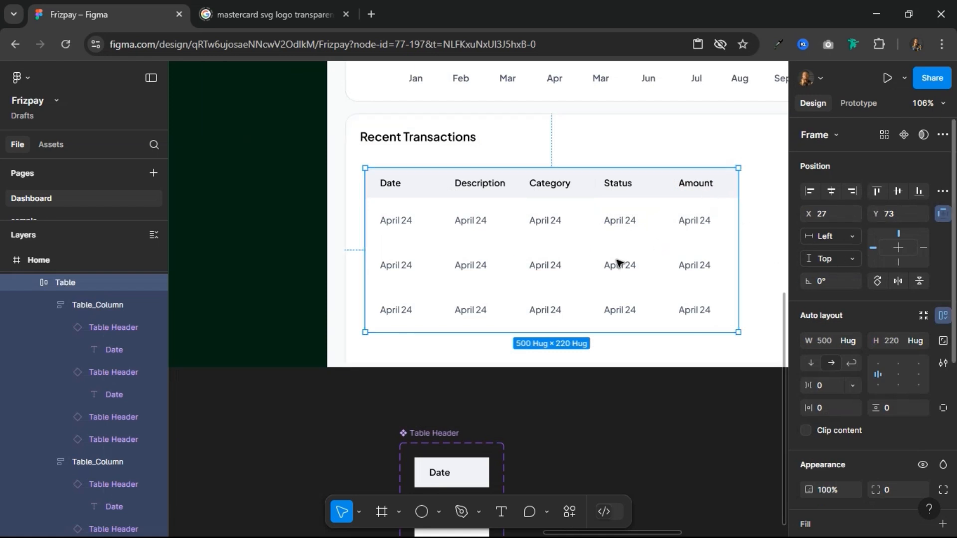
{"action": "scroll", "coordinate": [617, 263], "scroll_direction": "down", "scroll_amount": 2}
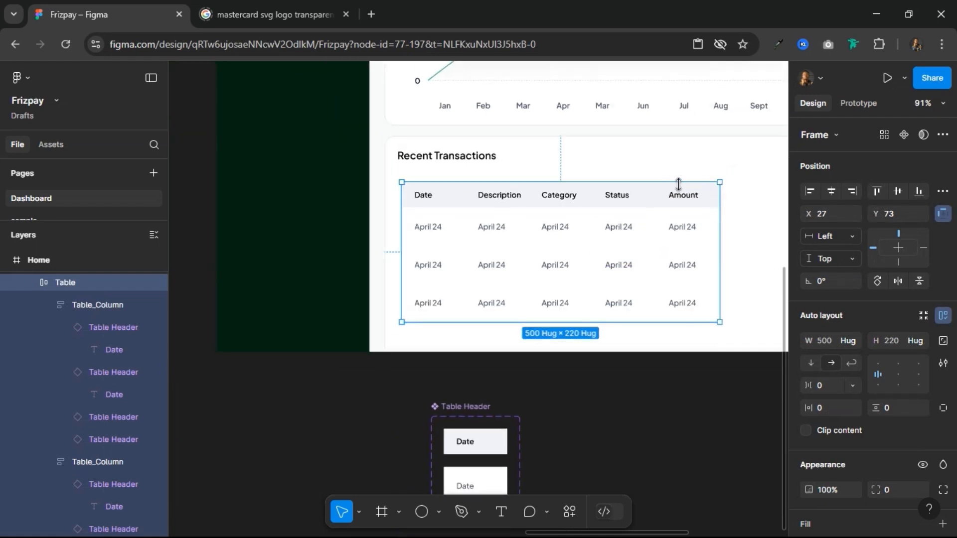
{"action": "left_click_drag", "start_coordinate": [692, 161], "coordinate": [511, 162]}
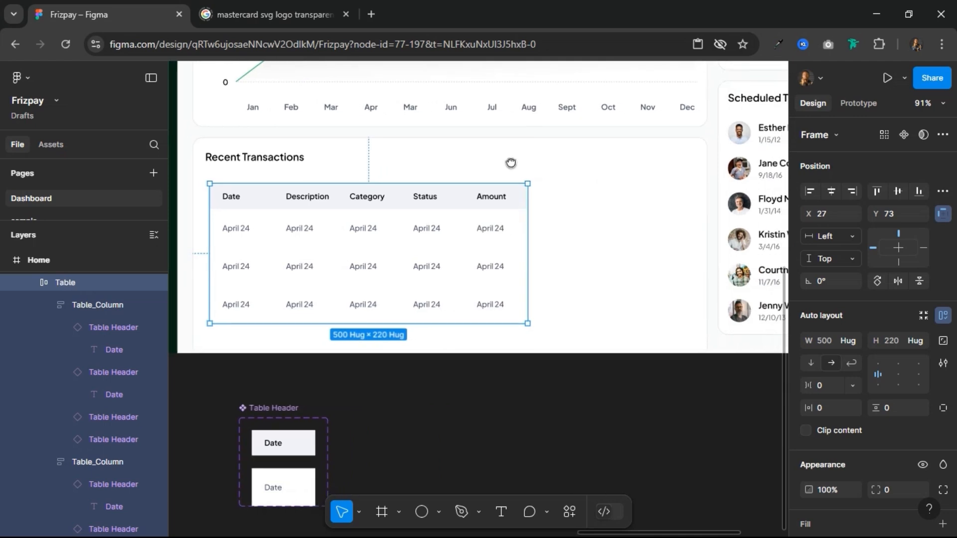
Step: Add an Outline-coloured stroke of 1 on only the bottom side of the Table_Header variant
{"action": "left_click", "coordinate": [305, 448]}
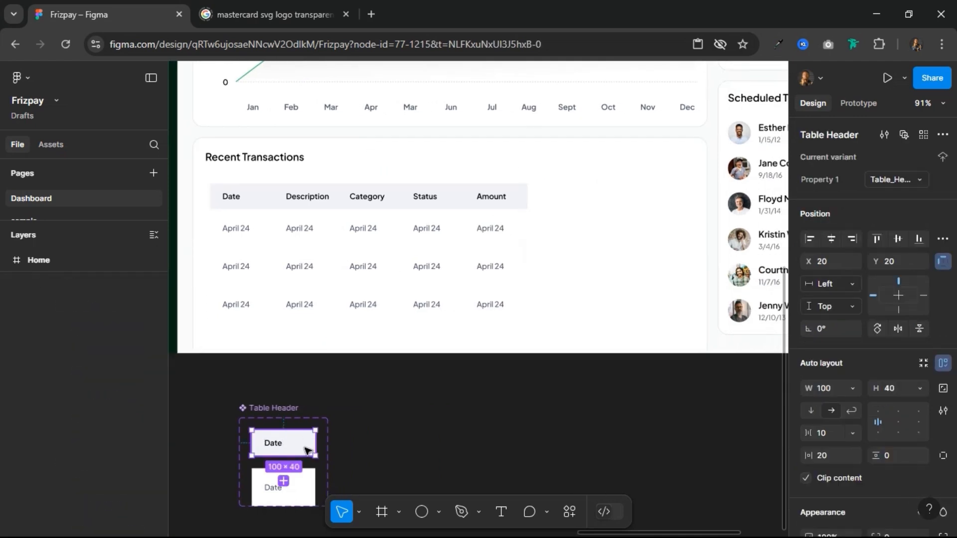
{"action": "left_click", "coordinate": [304, 448]}
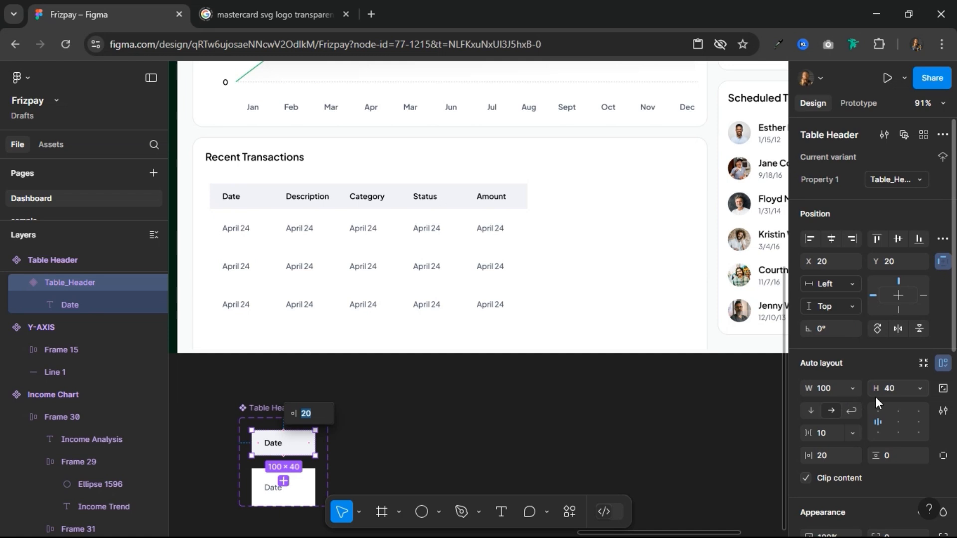
{"action": "left_click", "coordinate": [306, 447]}
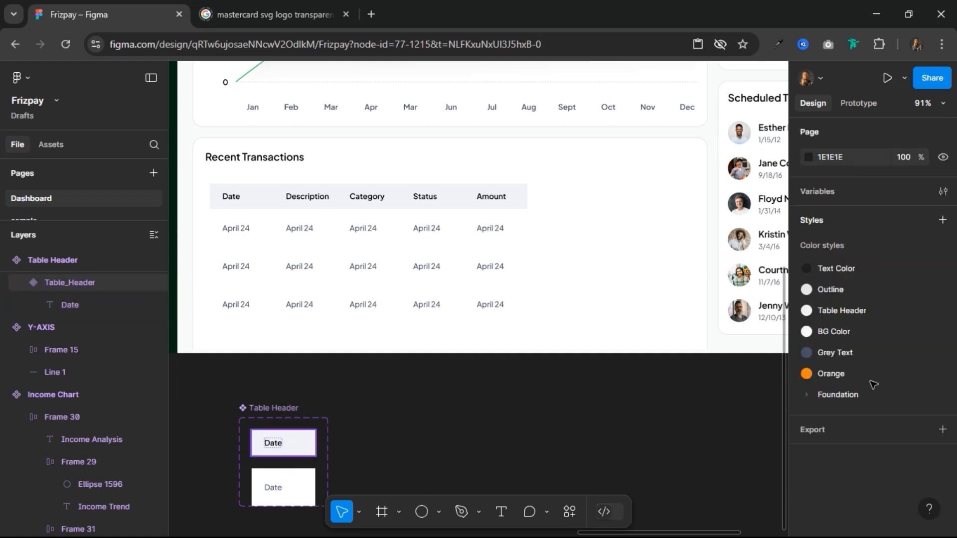
{"action": "scroll", "coordinate": [854, 396], "scroll_direction": "down", "scroll_amount": 5}
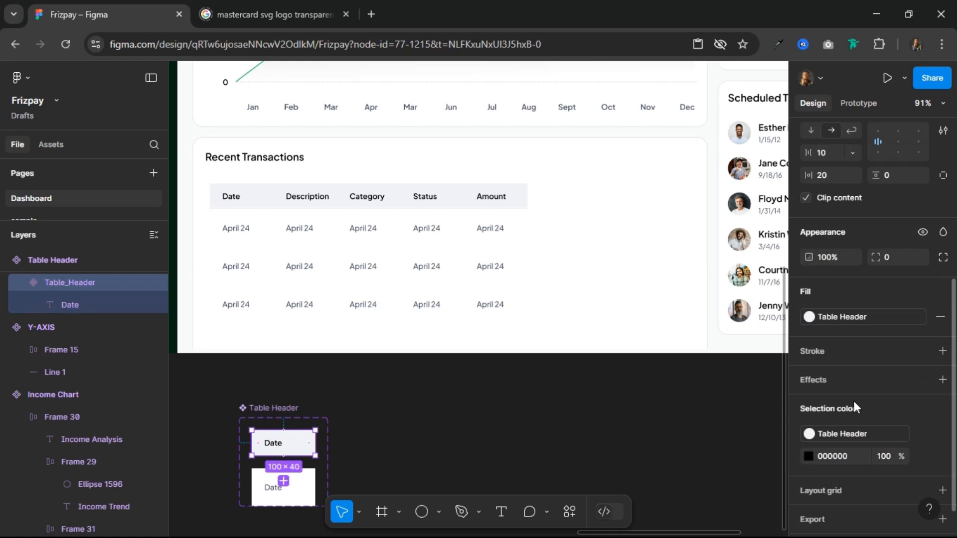
{"action": "left_click", "coordinate": [920, 352]}
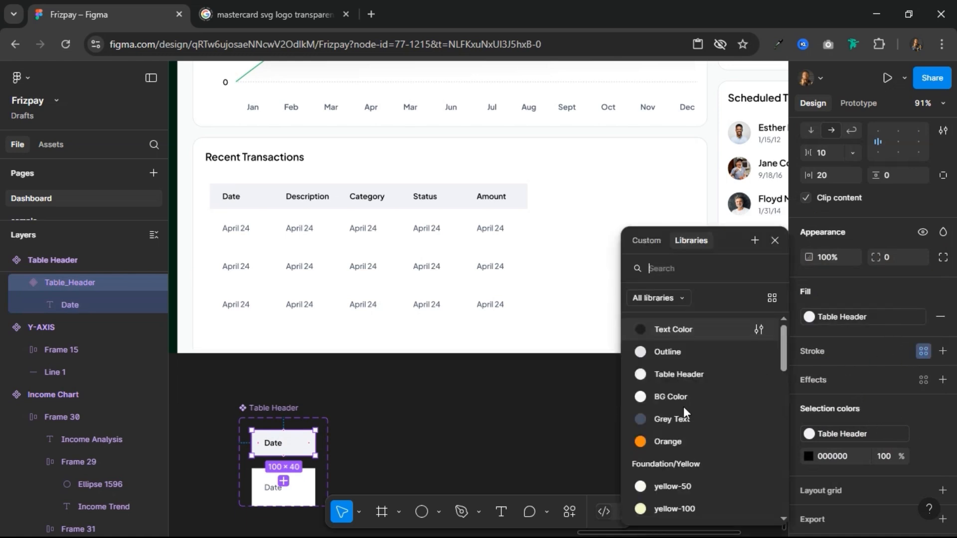
{"action": "left_click", "coordinate": [685, 352]}
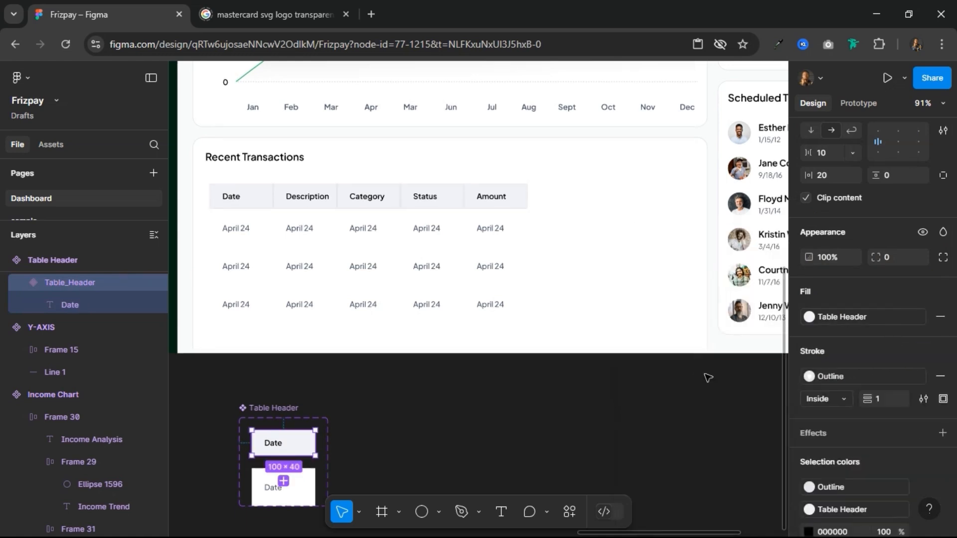
{"action": "left_click", "coordinate": [943, 398]}
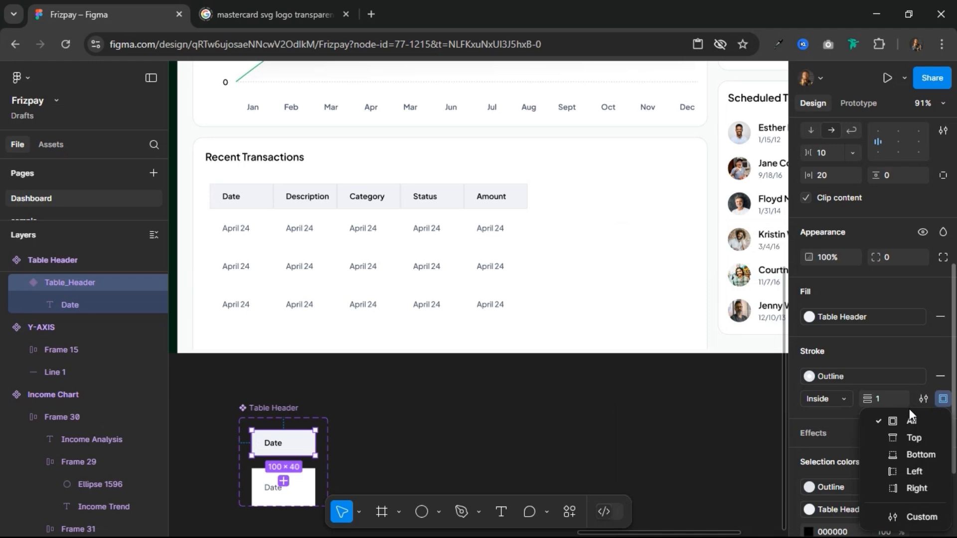
{"action": "left_click", "coordinate": [908, 452]}
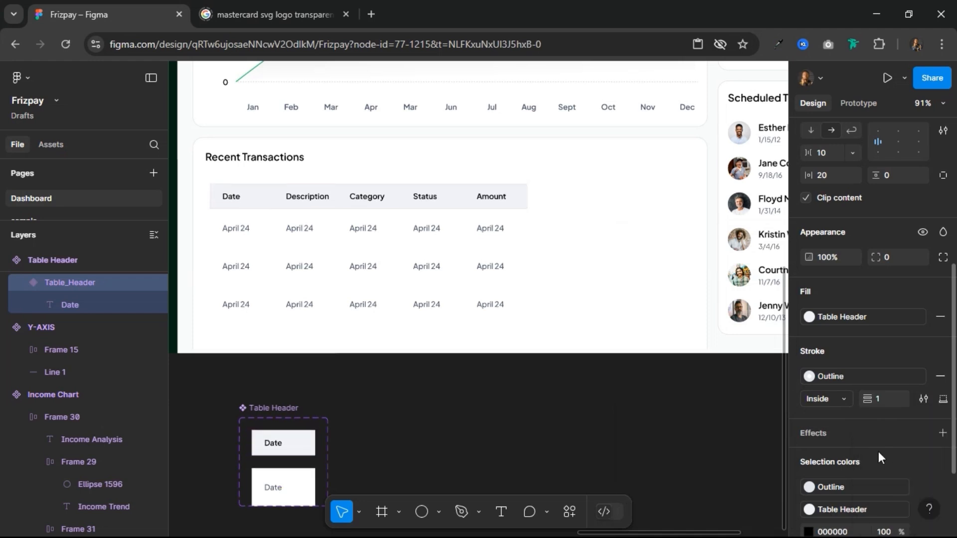
Step: Give the Table Content variant a bottom-only stroke of 1 in the Outline color style
{"action": "left_click", "coordinate": [311, 482]}
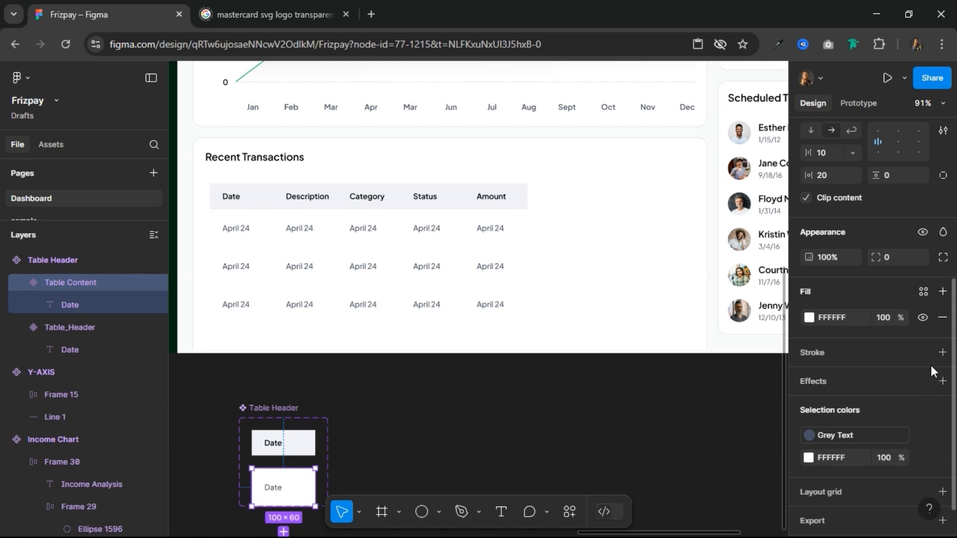
{"action": "left_click", "coordinate": [924, 352]}
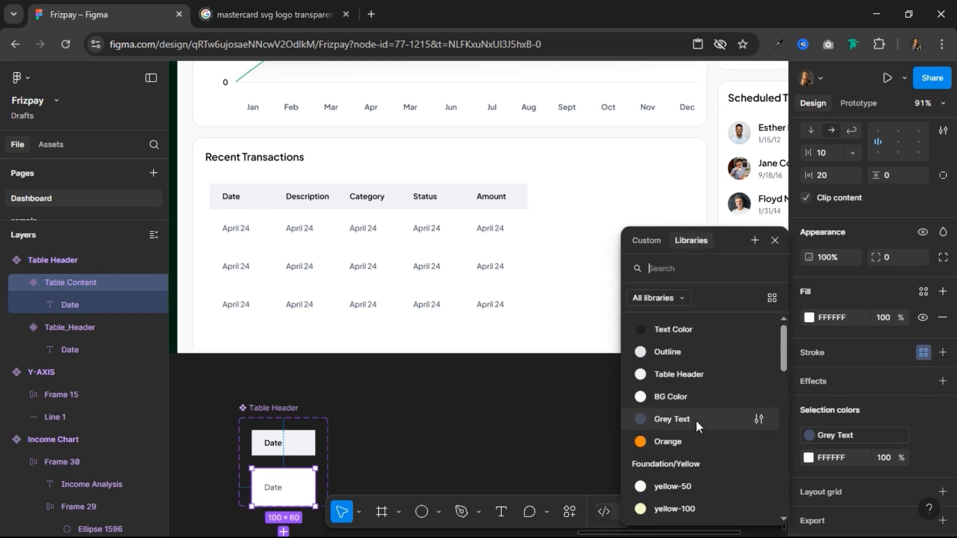
{"action": "left_click", "coordinate": [699, 359]}
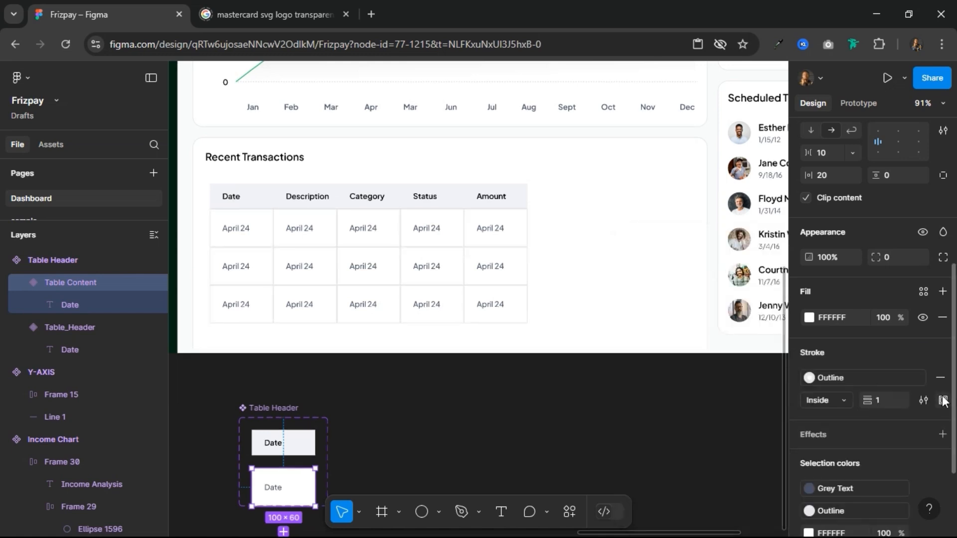
{"action": "left_click", "coordinate": [944, 401]}
{"action": "left_click", "coordinate": [918, 454]}
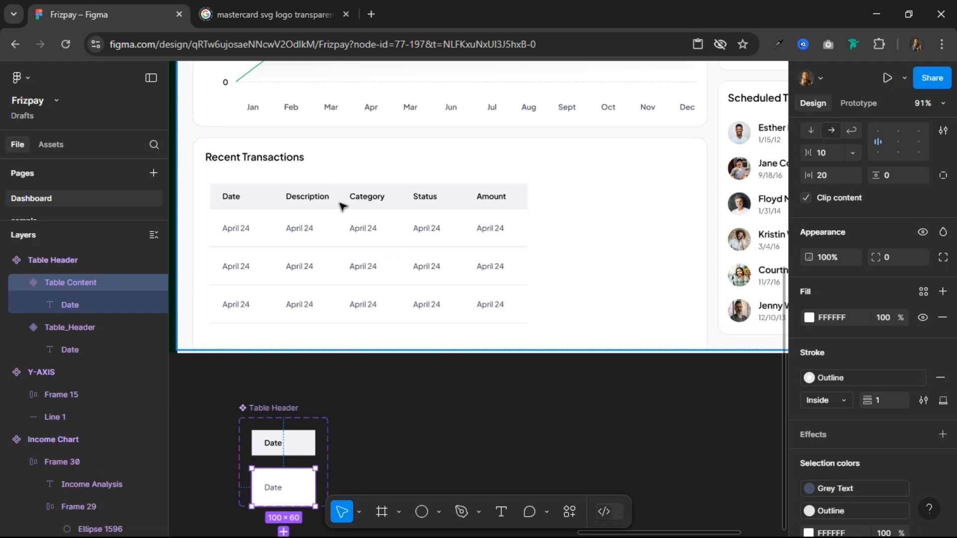
Step: Replace the Recent Transactions title with a copy of the Scheduled Transfers header row that includes View All
{"action": "left_click", "coordinate": [342, 206]}
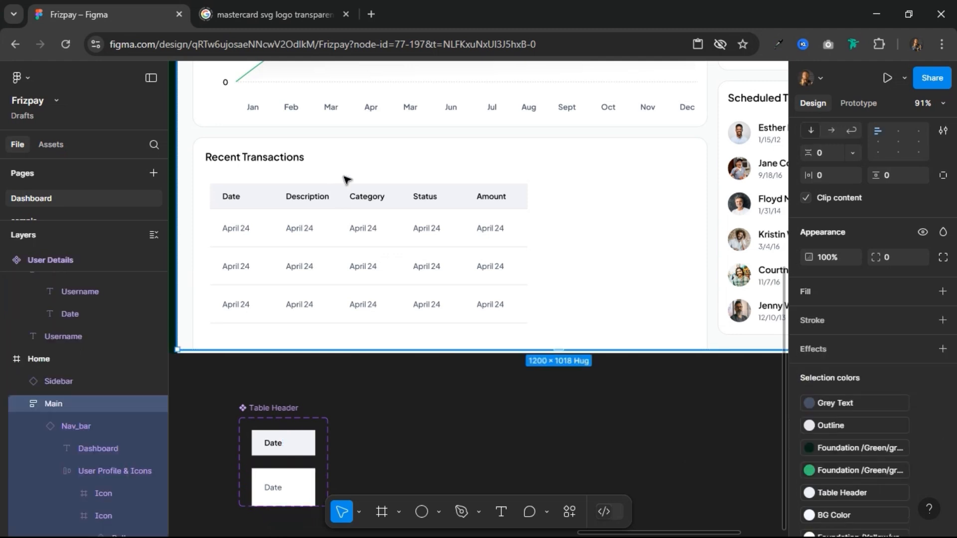
{"action": "scroll", "coordinate": [473, 216], "scroll_direction": "down", "scroll_amount": 3}
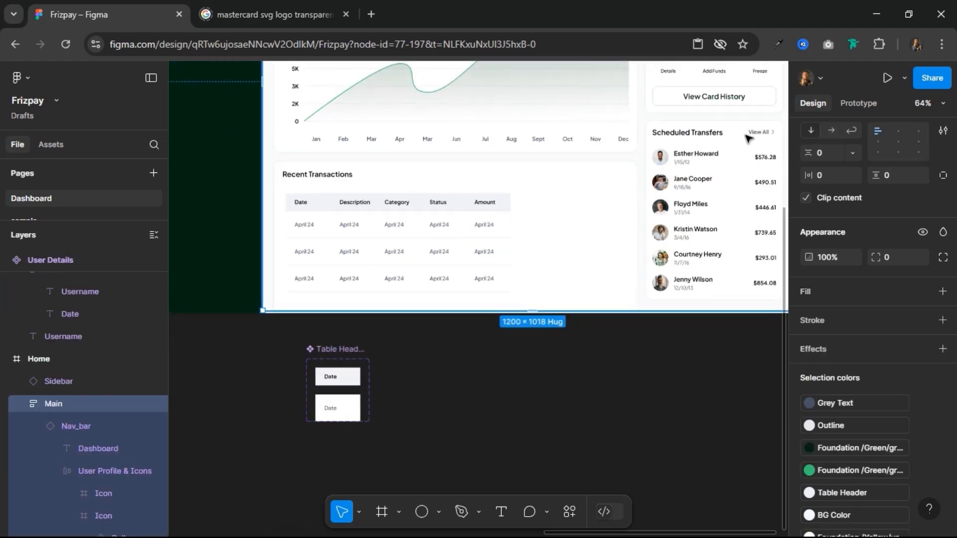
{"action": "left_click", "coordinate": [763, 134]}
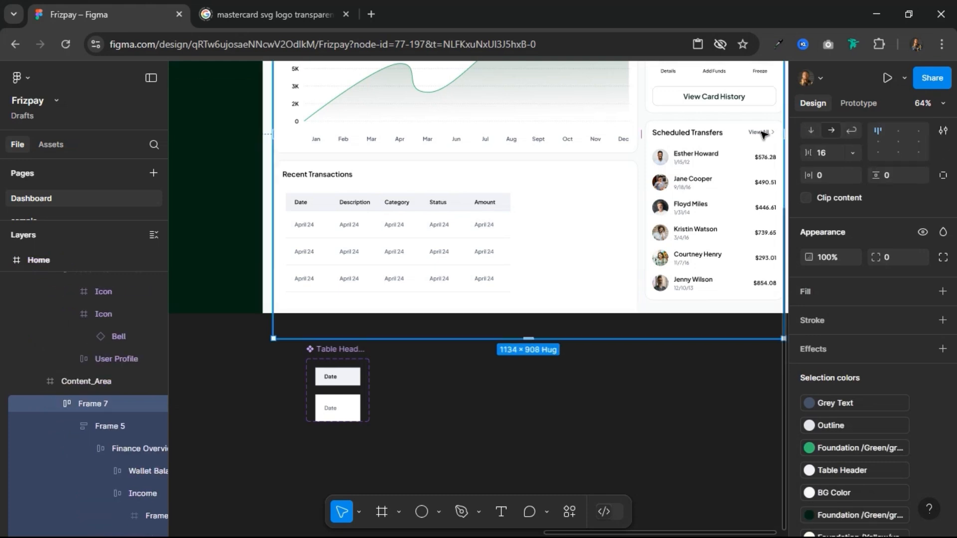
{"action": "left_click", "coordinate": [763, 133]}
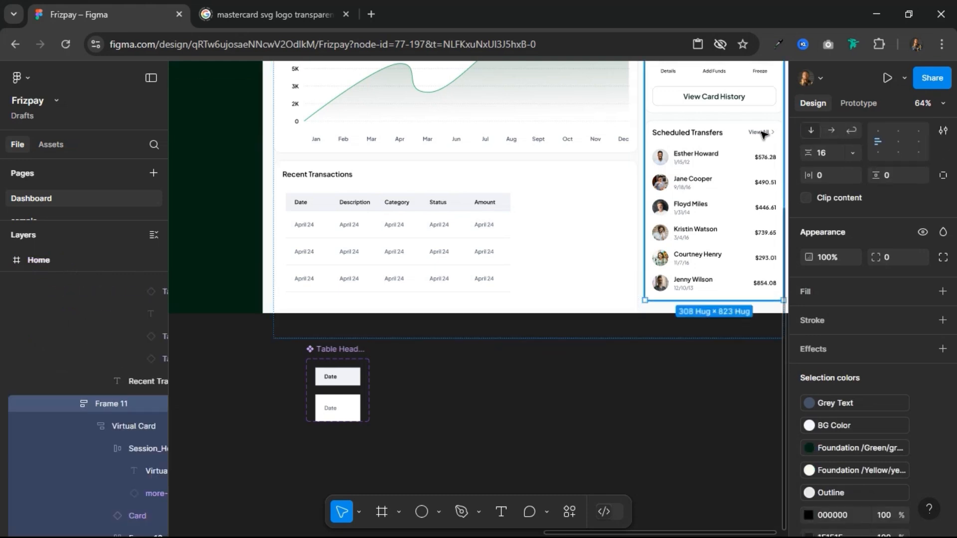
{"action": "left_click", "coordinate": [762, 133]}
{"action": "left_click", "coordinate": [762, 133]}
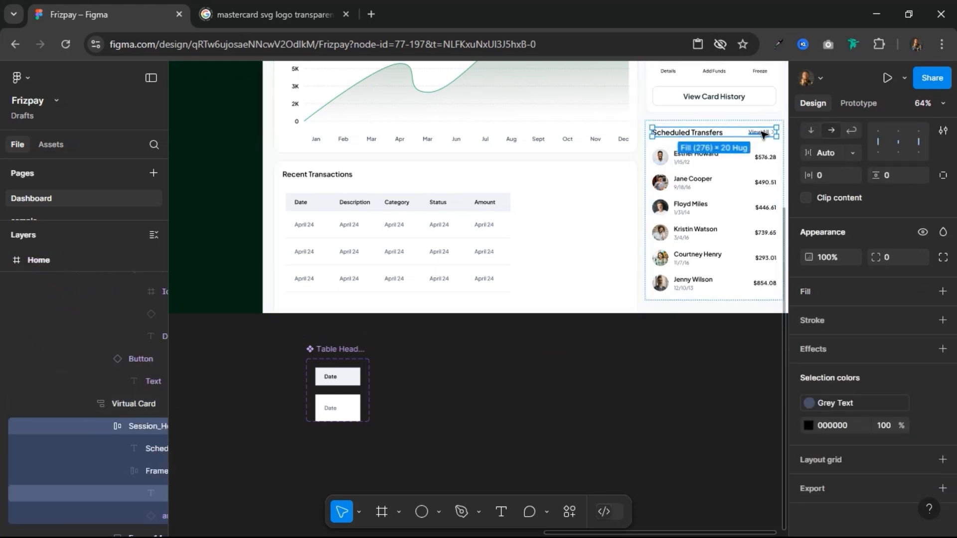
{"action": "left_click", "coordinate": [314, 178]}
{"action": "left_click", "coordinate": [314, 177]}
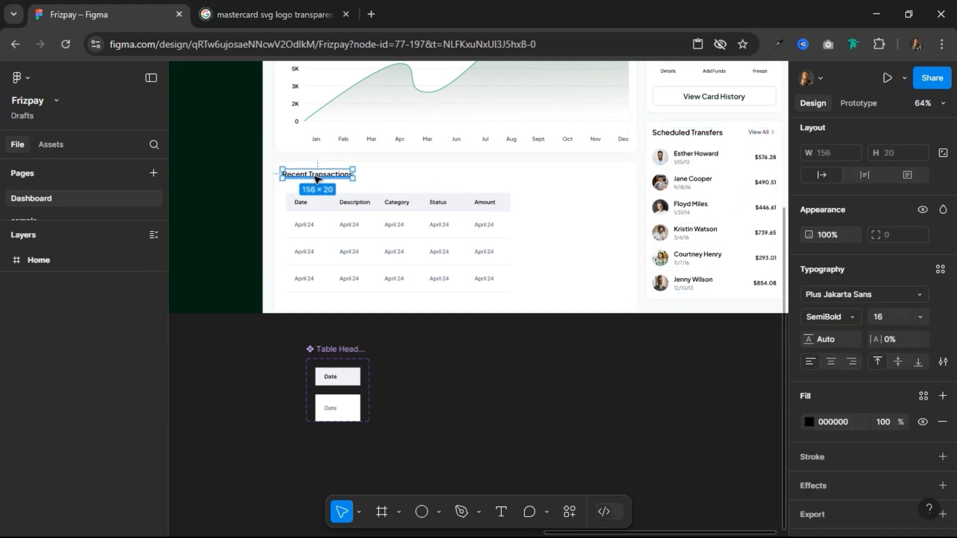
{"action": "right_click", "coordinate": [316, 179]}
{"action": "left_click", "coordinate": [357, 152]}
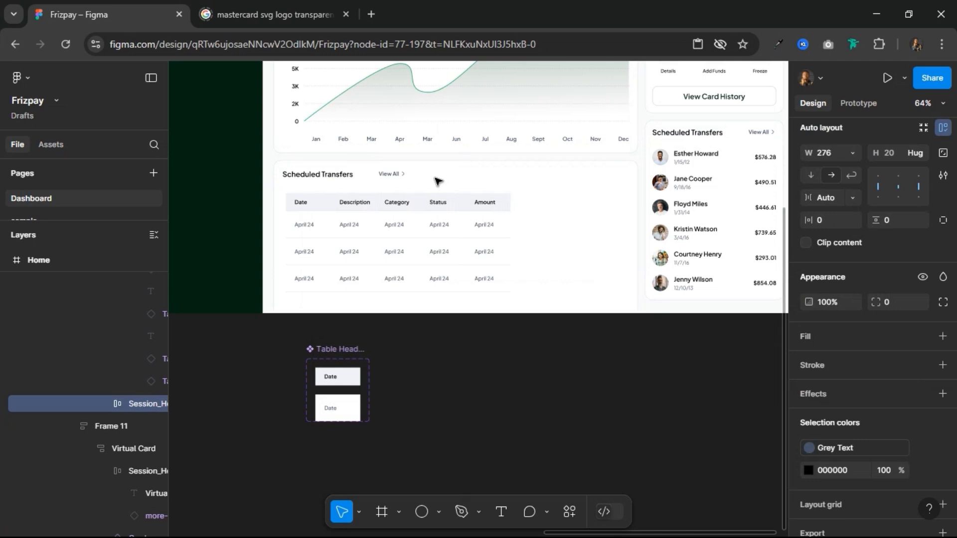
Step: Apply auto layout to the card frame around the transactions table and rename the frame Recent Transactions
{"action": "left_click", "coordinate": [502, 174]}
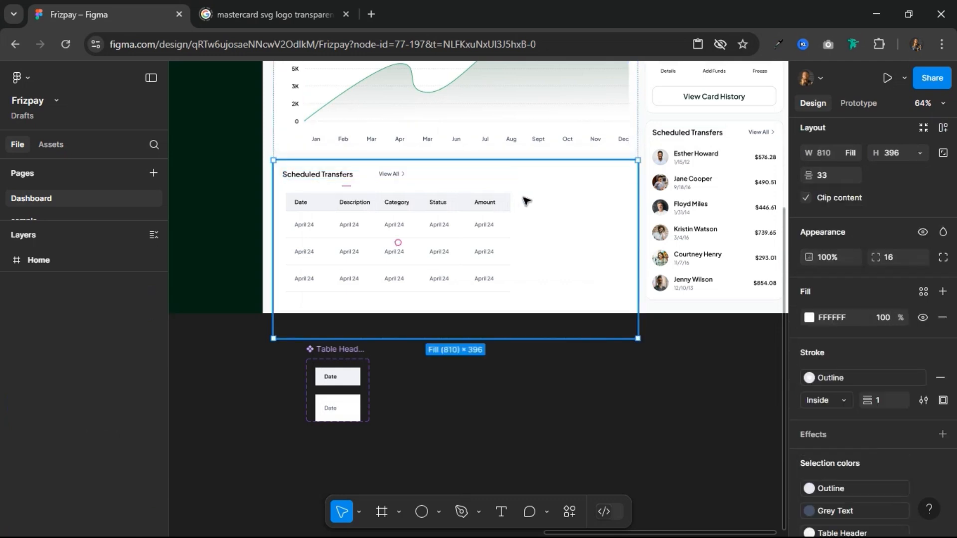
{"action": "left_click", "coordinate": [942, 127]}
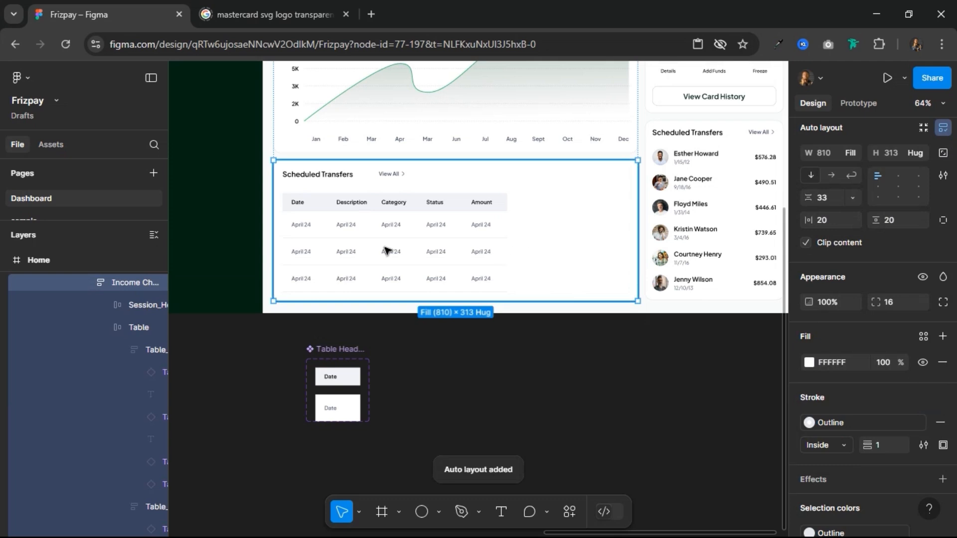
{"action": "double_click", "coordinate": [123, 281]}
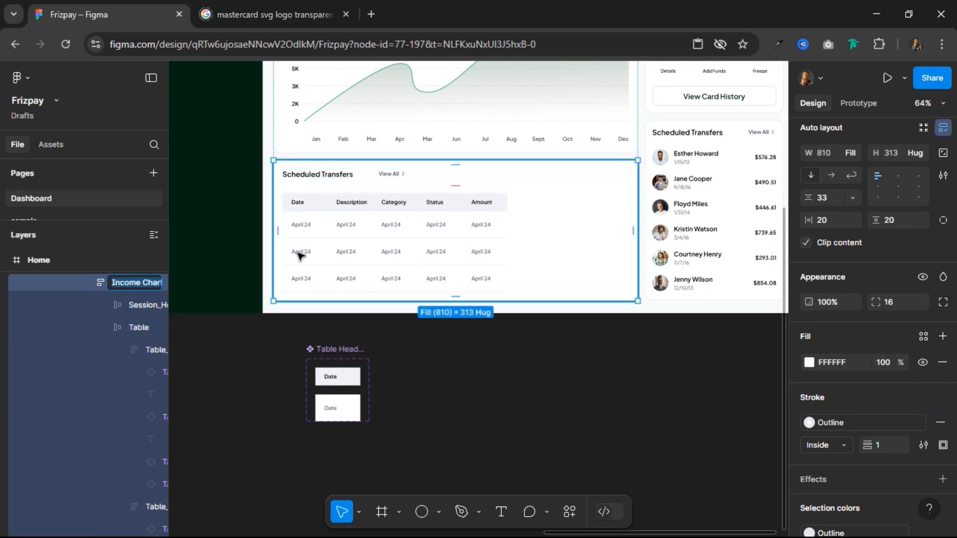
{"action": "type", "text": "Recent"}
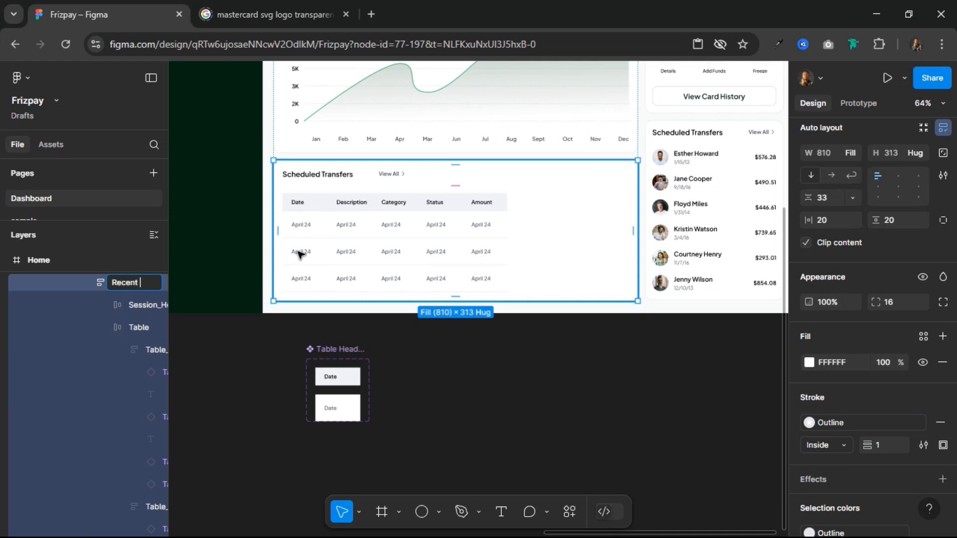
{"action": "type", "text": " Transactions"}
{"action": "key", "text": "Return"}
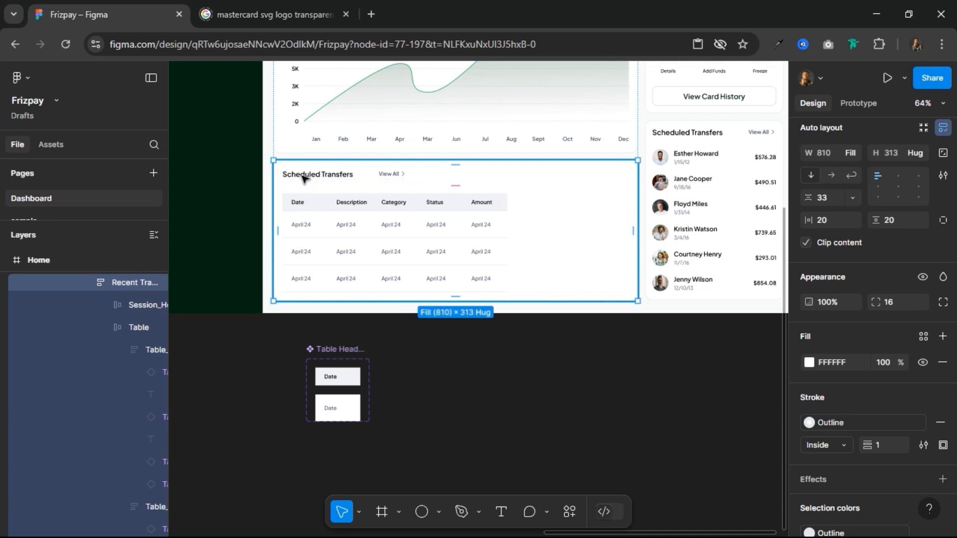
Step: Change the title text of the table card's copied header row to Recent Transactions
{"action": "double_click", "coordinate": [303, 174]}
{"action": "double_click", "coordinate": [303, 175]}
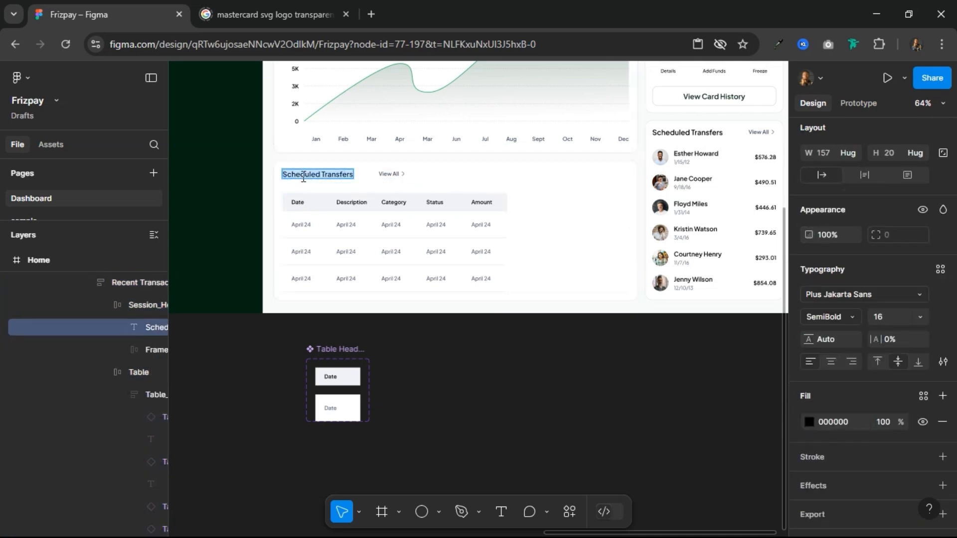
{"action": "type", "text": "Recent T"}
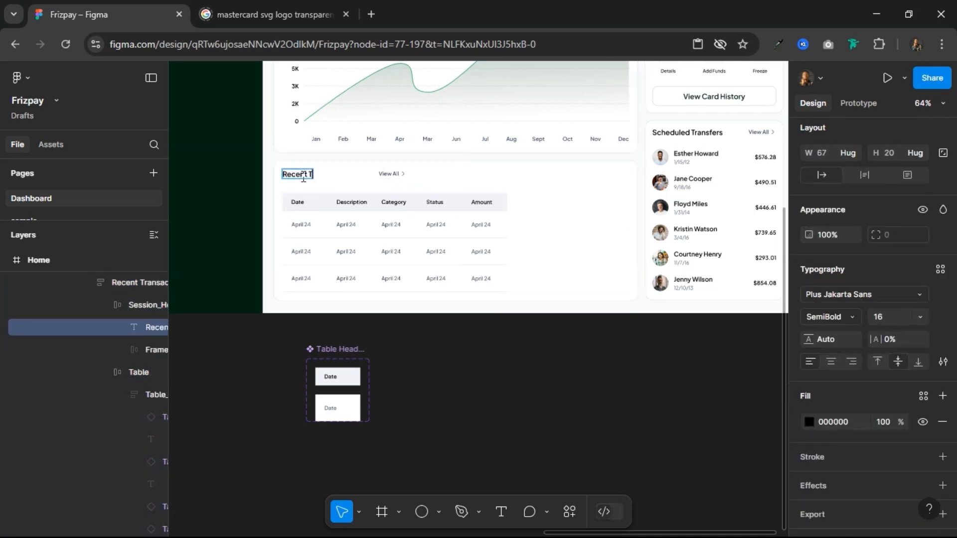
{"action": "type", "text": "ransactions"}
{"action": "key", "text": "Return"}
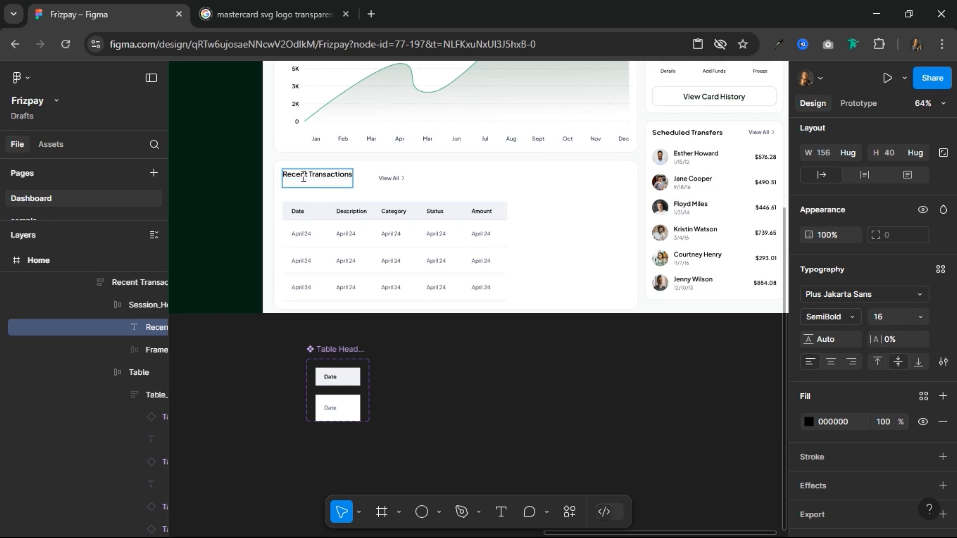
{"action": "key", "text": "BackSpace"}
{"action": "key", "text": "Escape"}
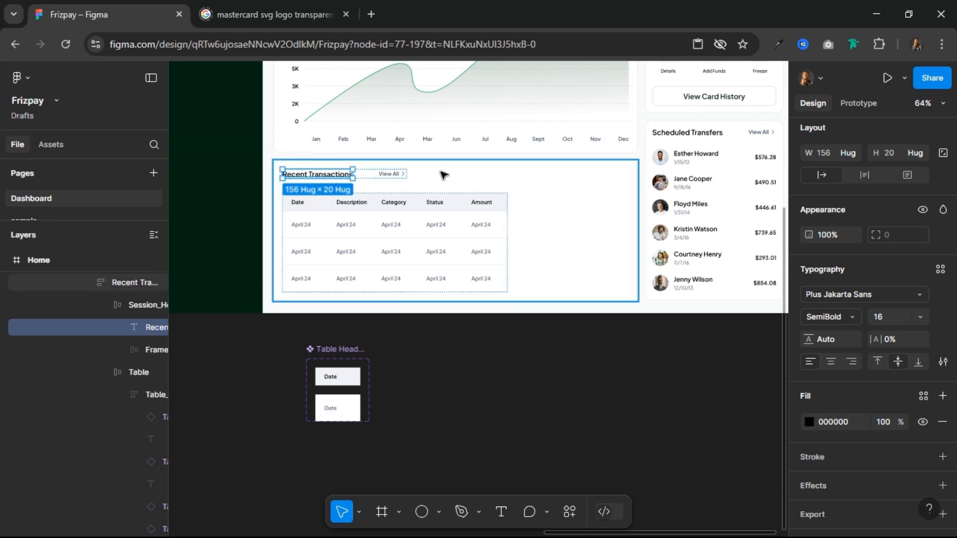
{"action": "key", "text": "Escape"}
Step: Set the widths of the Recent Transactions header row and the Table frame to fill the card
{"action": "left_click", "coordinate": [342, 178]}
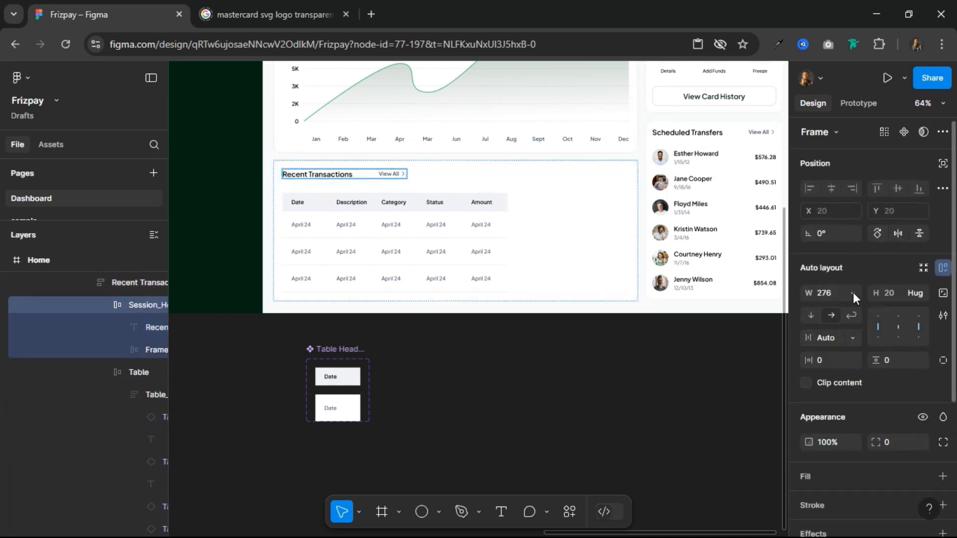
{"action": "left_click", "coordinate": [853, 293]}
{"action": "left_click", "coordinate": [852, 322]}
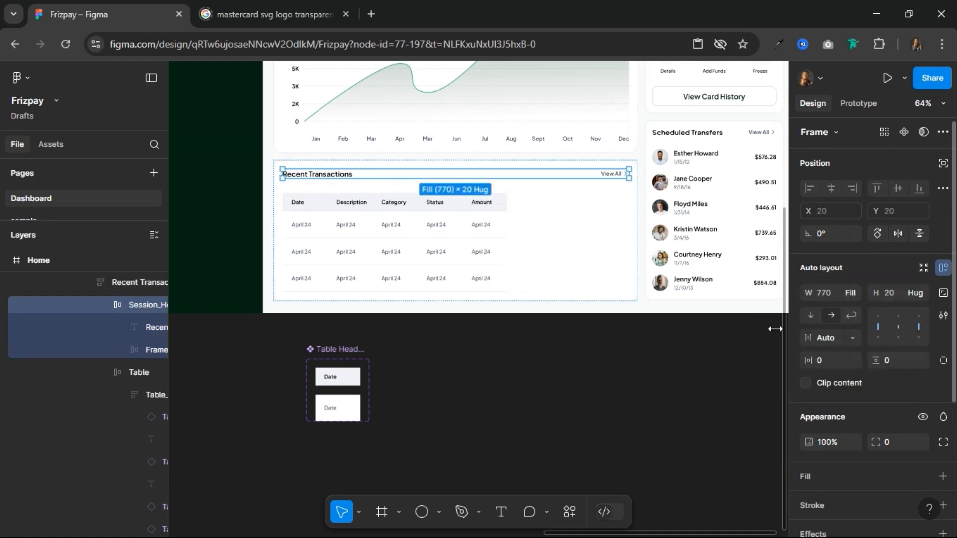
{"action": "left_click", "coordinate": [370, 225]}
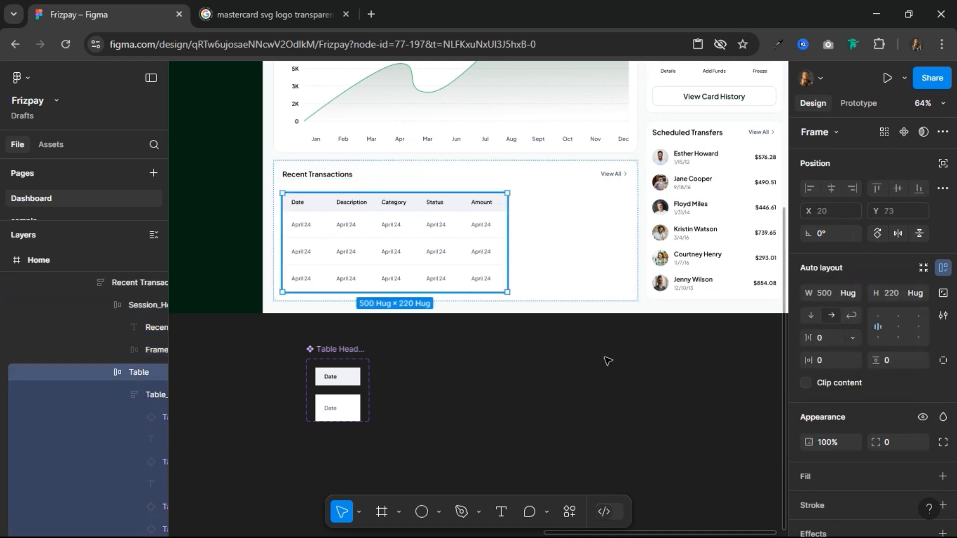
{"action": "left_click", "coordinate": [851, 294]}
{"action": "left_click", "coordinate": [850, 312]}
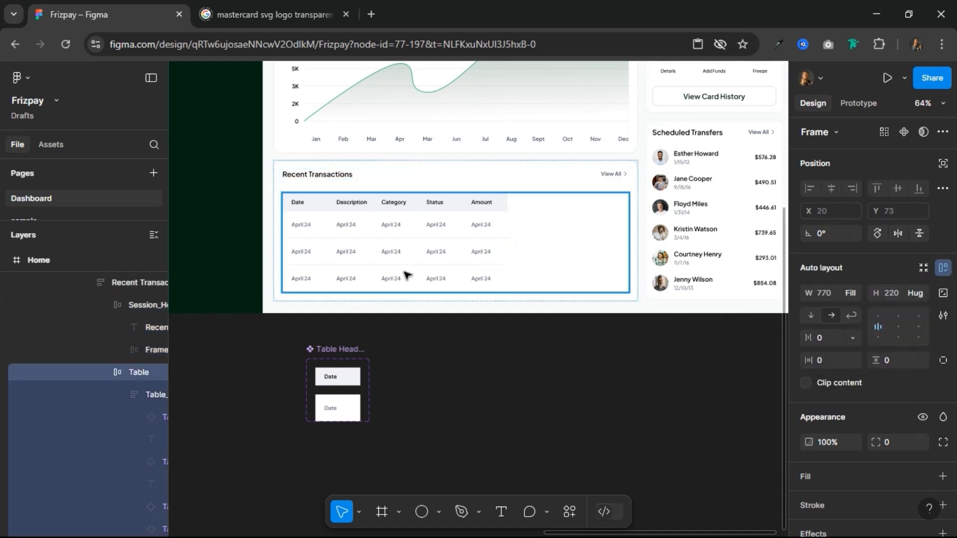
Step: Set the Description, Category, Status and Amount columns of the transactions table to fill the container's width
{"action": "left_click", "coordinate": [310, 252]}
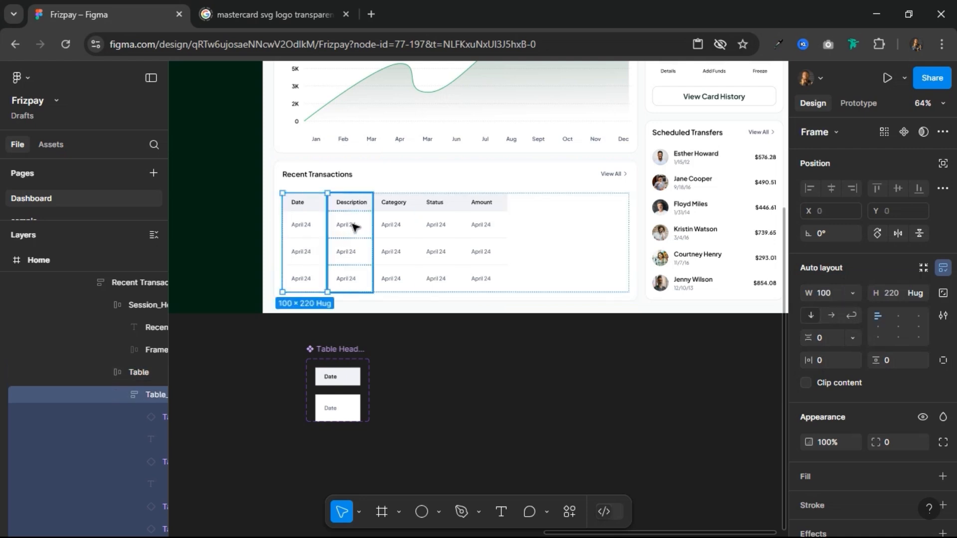
{"action": "left_click", "coordinate": [353, 227]}
{"action": "left_click", "coordinate": [400, 241], "text": "shift"}
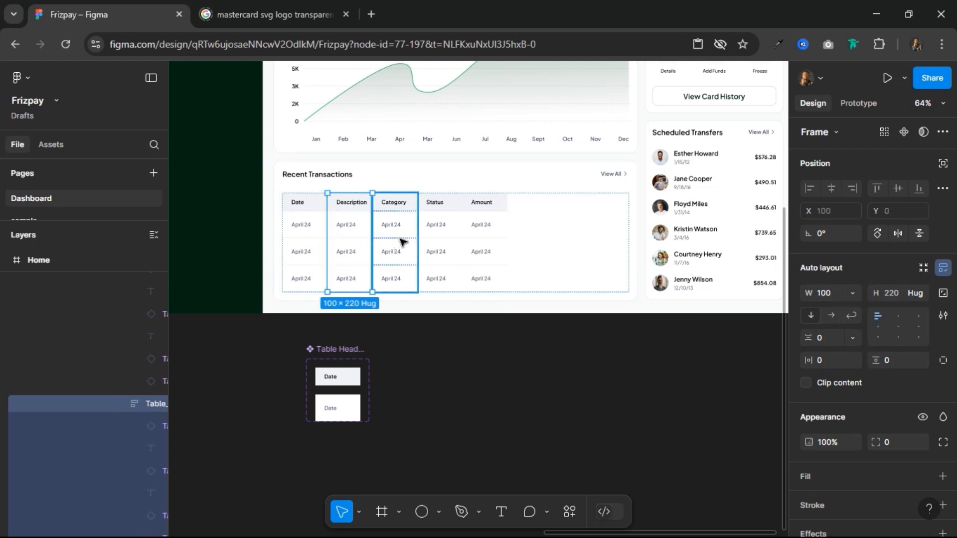
{"action": "left_click", "coordinate": [435, 232], "text": "shift"}
{"action": "left_click", "coordinate": [483, 225], "text": "shift"}
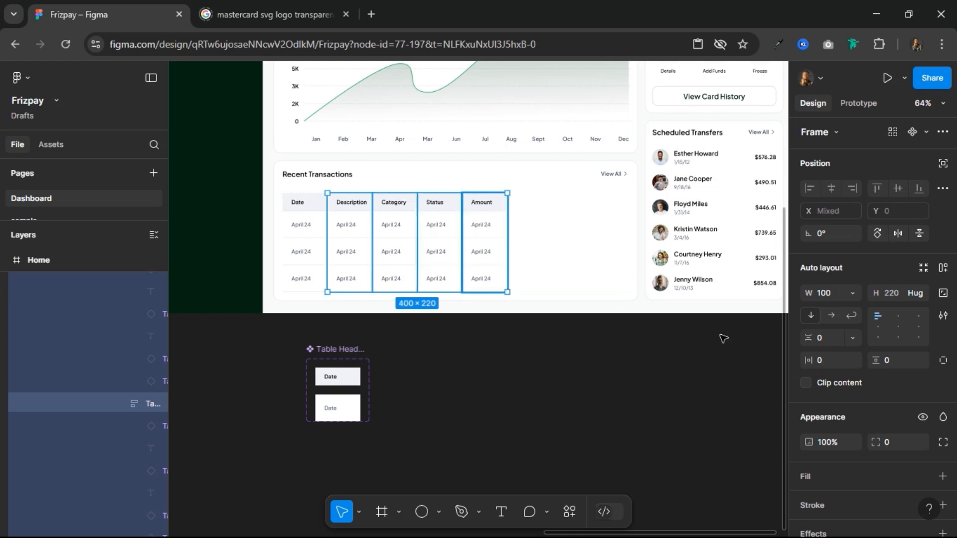
{"action": "left_click", "coordinate": [852, 293]}
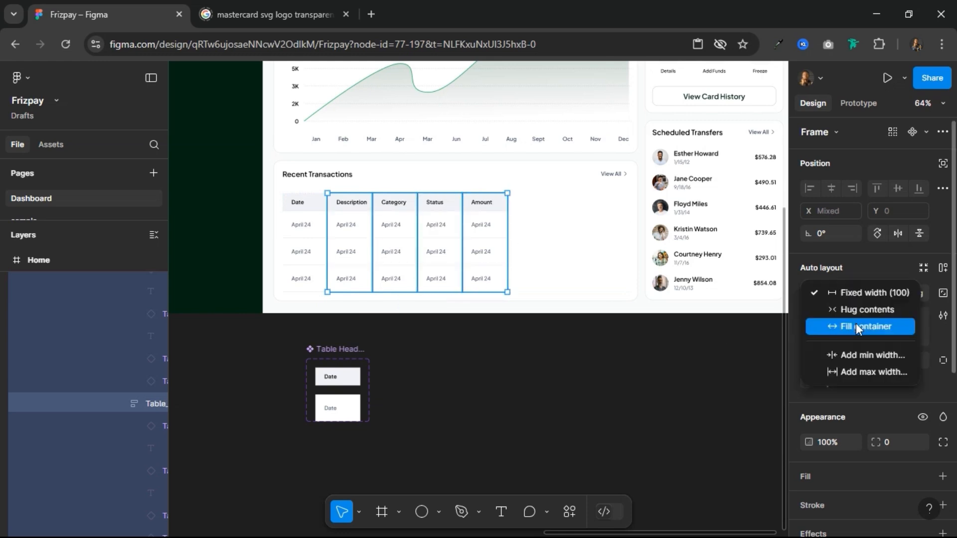
{"action": "left_click", "coordinate": [856, 326]}
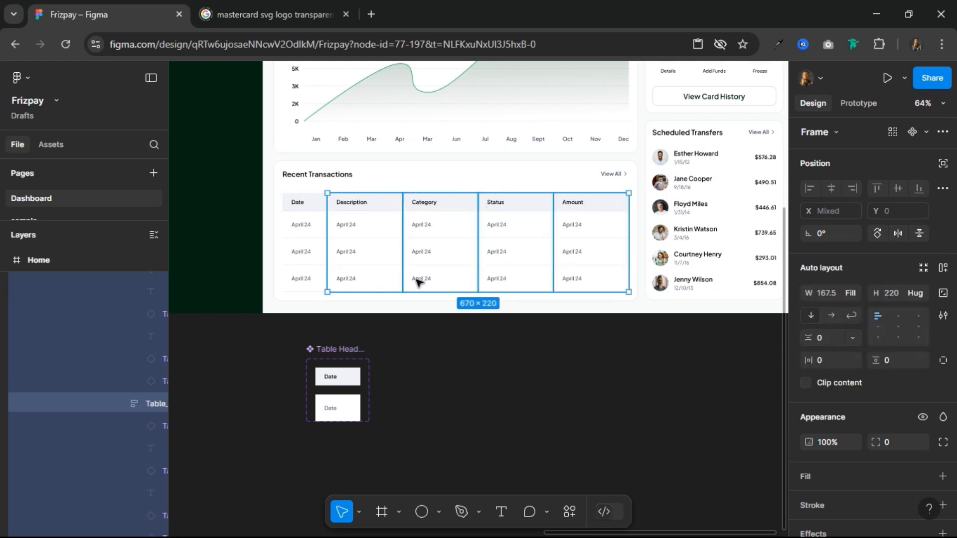
Step: Set the Status column to a fixed width of 100
{"action": "left_click", "coordinate": [521, 238]}
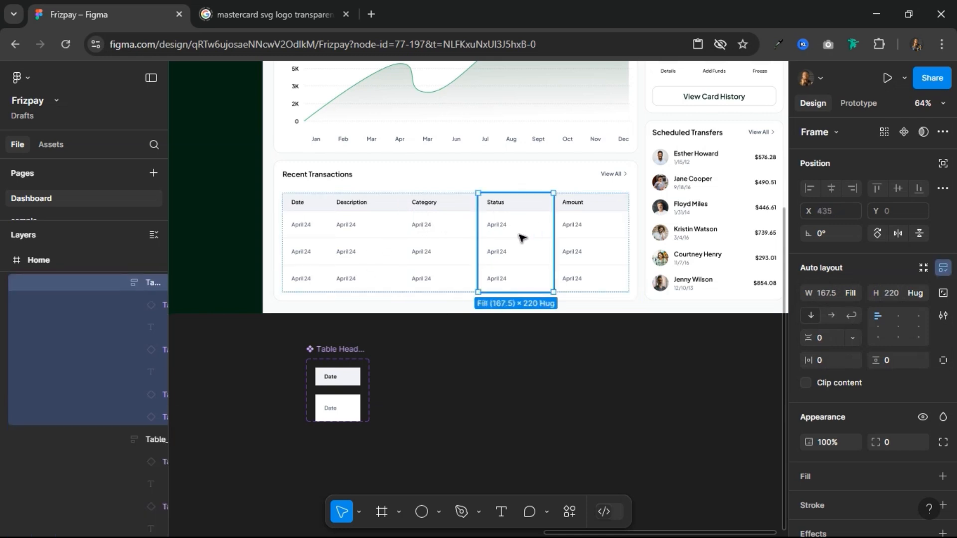
{"action": "left_click", "coordinate": [839, 294]}
{"action": "type", "text": "100"}
{"action": "key", "text": "Return"}
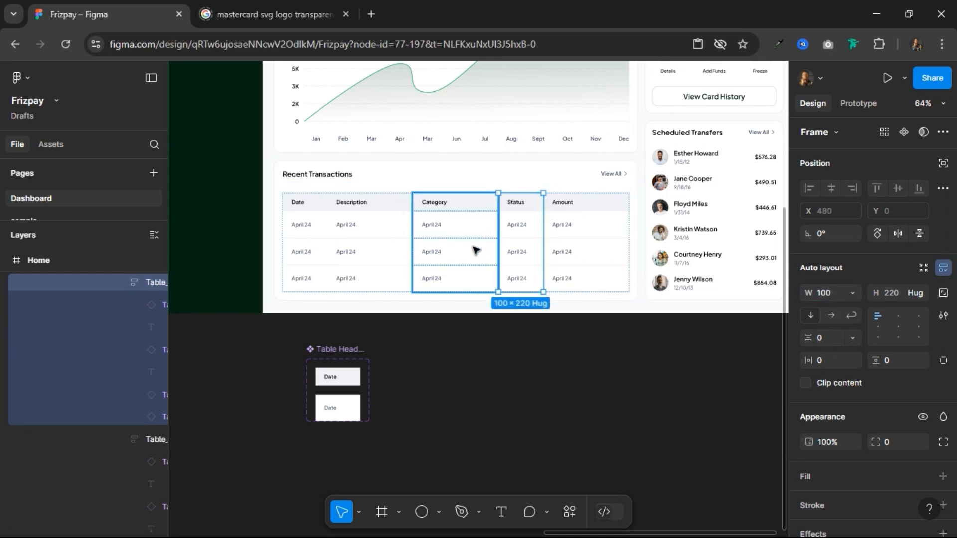
Step: Set the Amount column to a fixed width of 160
{"action": "left_click", "coordinate": [431, 252]}
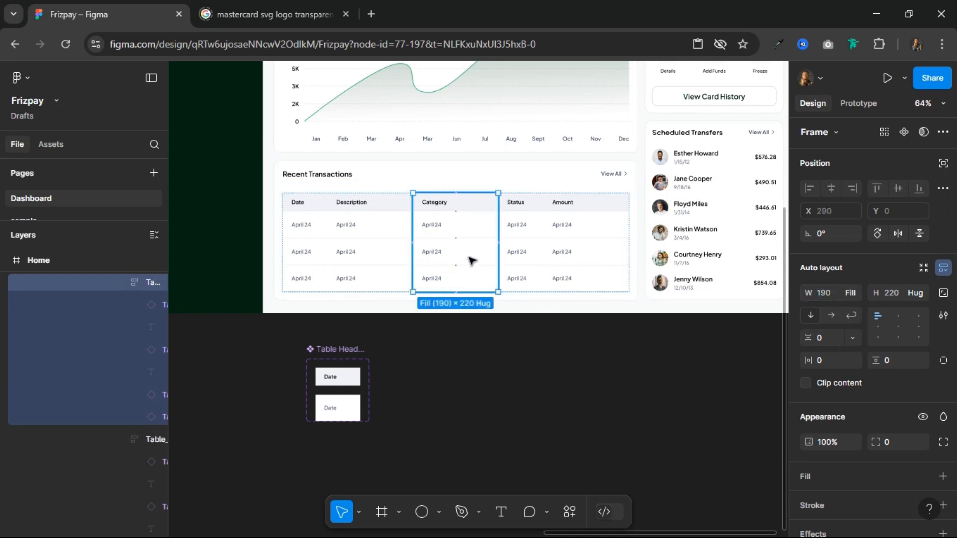
{"action": "left_click", "coordinate": [580, 232]}
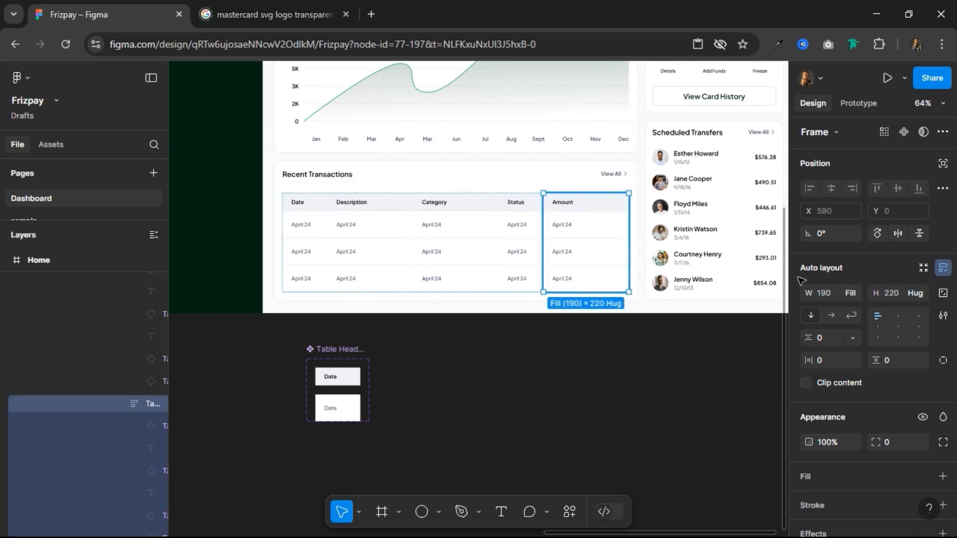
{"action": "left_click", "coordinate": [843, 295]}
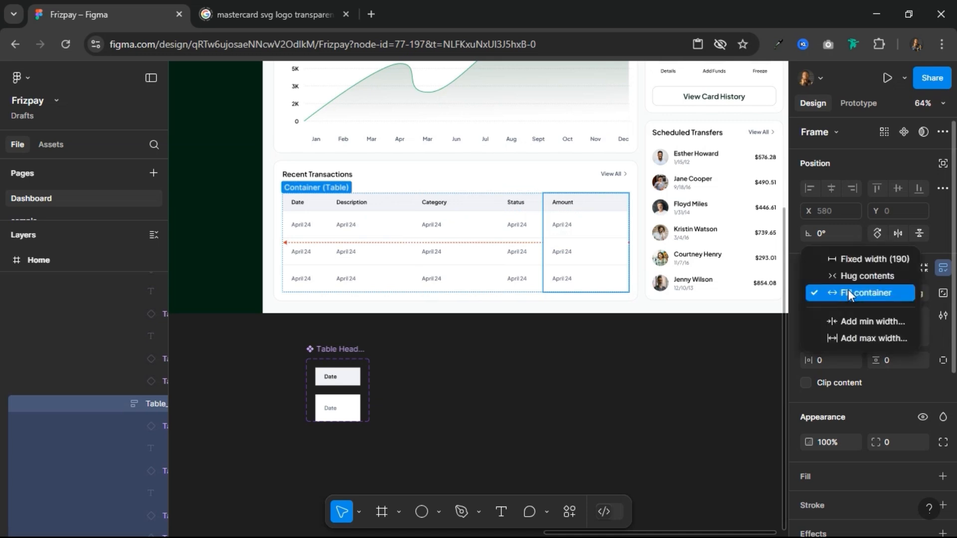
{"action": "left_click", "coordinate": [848, 291]}
{"action": "left_click", "coordinate": [828, 293]}
{"action": "type", "text": "160"}
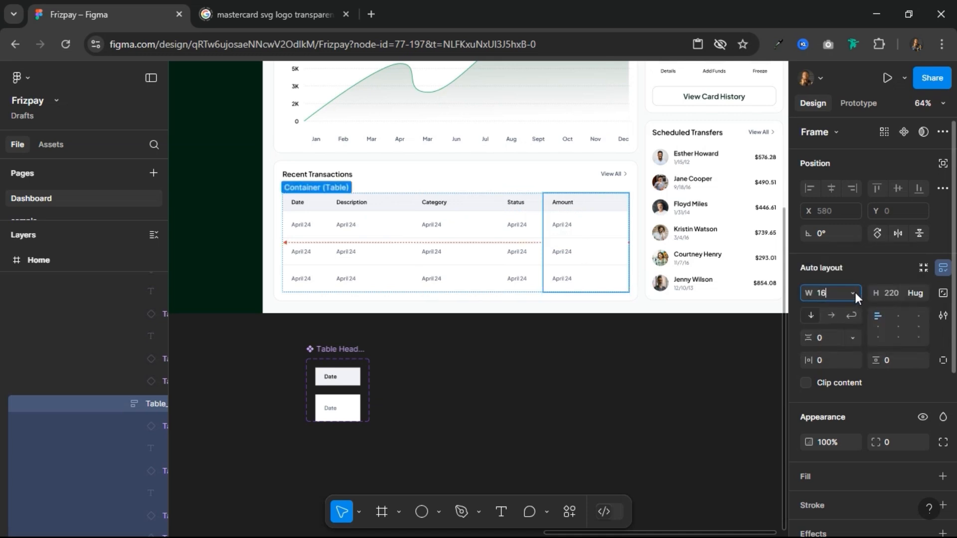
{"action": "key", "text": "Return"}
Step: Change the first Description cell's text to Netflix Subscription
{"action": "left_click", "coordinate": [376, 265]}
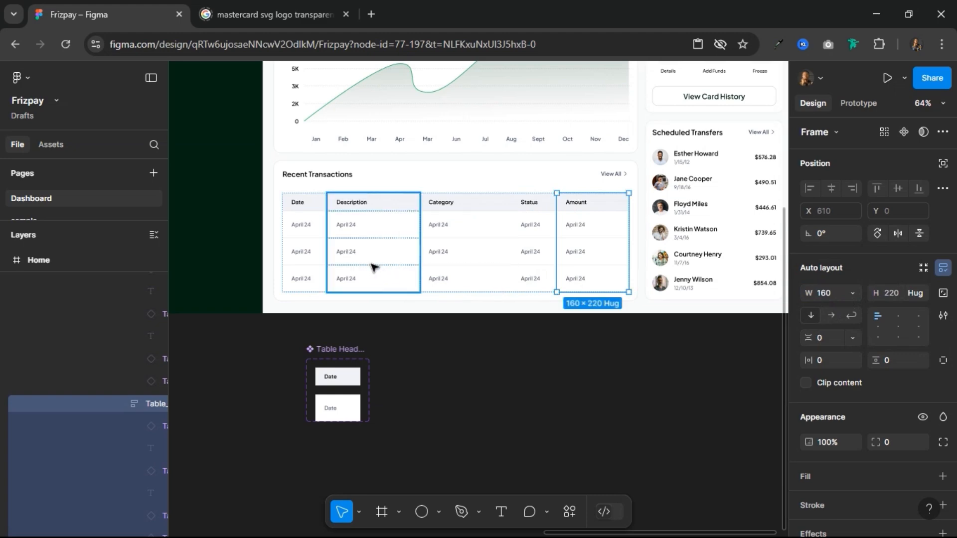
{"action": "scroll", "coordinate": [315, 227], "scroll_direction": "up", "scroll_amount": 5, "text": "ctrl"}
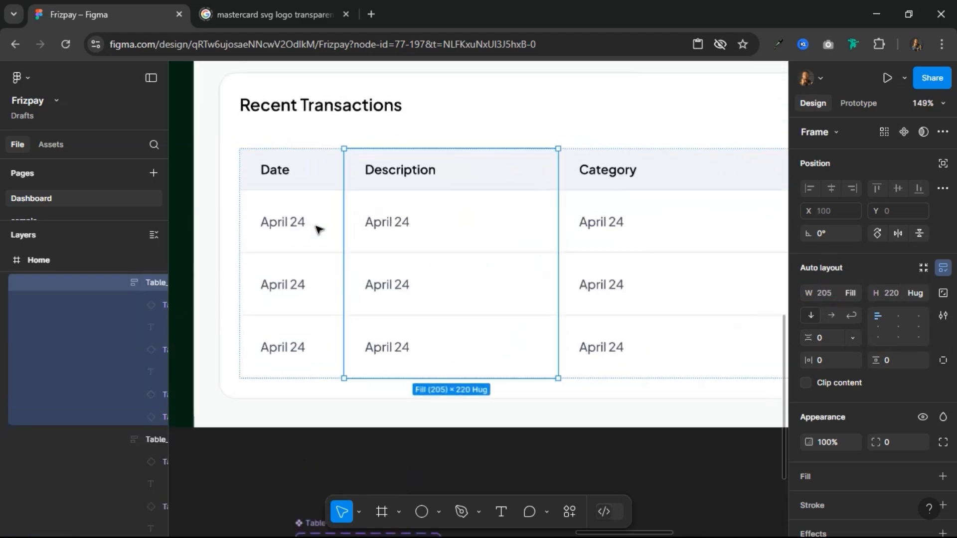
{"action": "double_click", "coordinate": [377, 227]}
{"action": "type", "text": "N"}
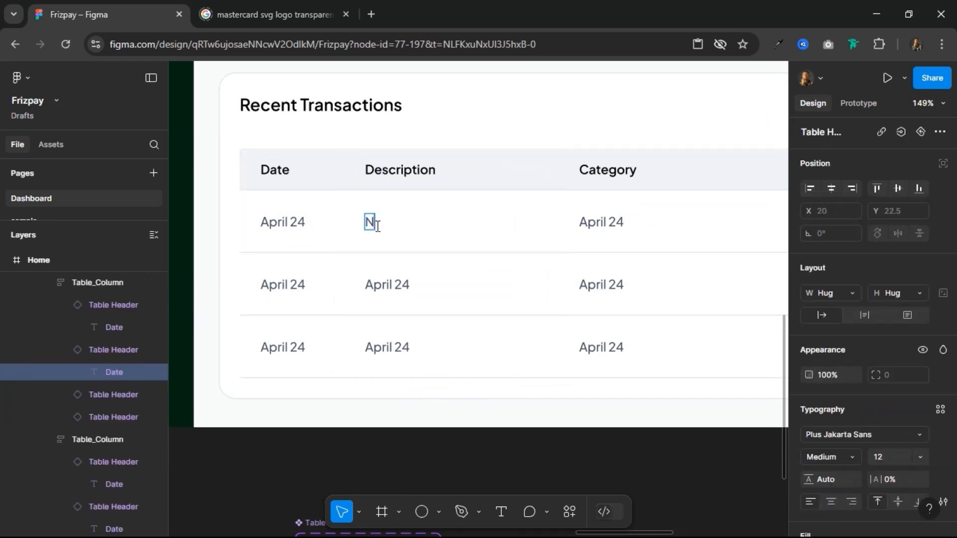
{"action": "type", "text": "etflix Subscri"}
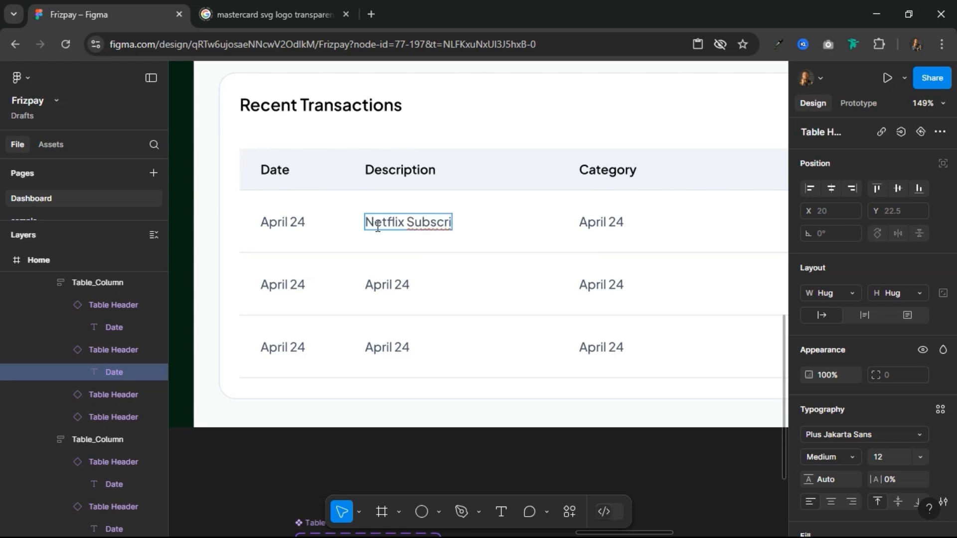
{"action": "type", "text": "ption"}
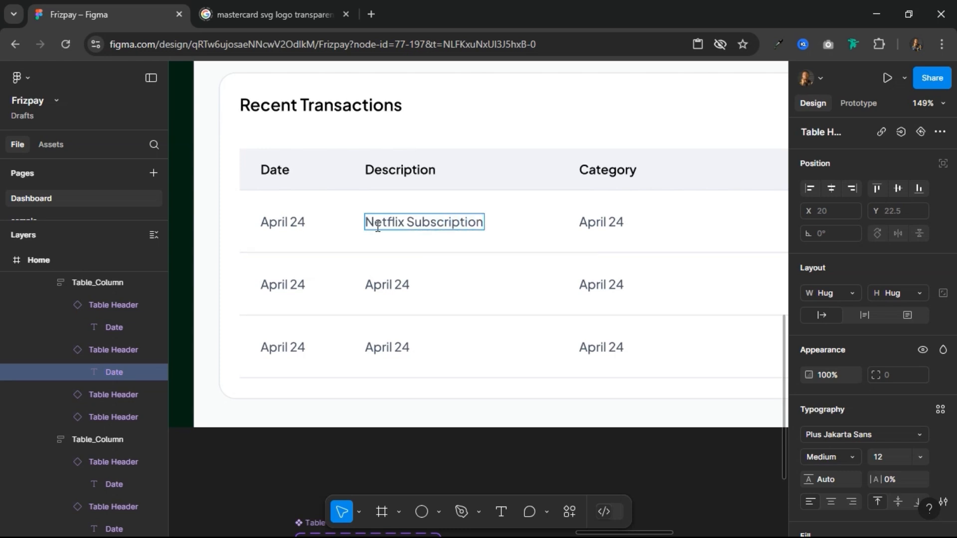
Step: Copy the Netflix Subscription text into the second and third Description cells
{"action": "double_click", "coordinate": [392, 286]}
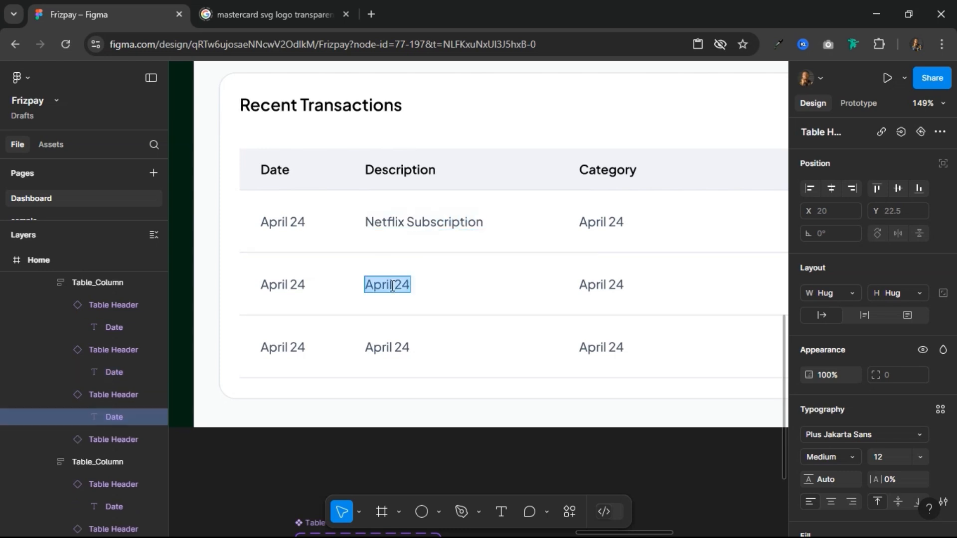
{"action": "double_click", "coordinate": [434, 224]}
{"action": "key", "text": "ctrl+c"}
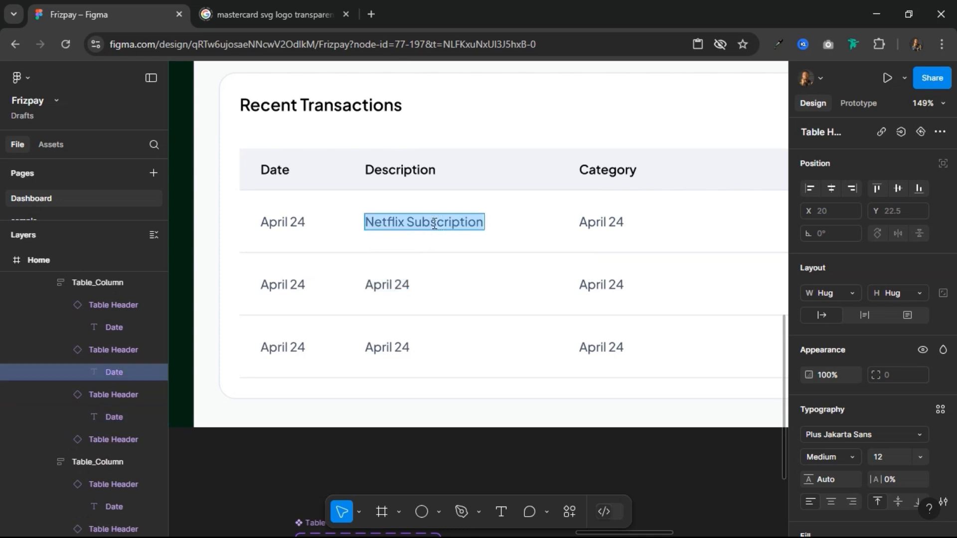
{"action": "double_click", "coordinate": [391, 292]}
{"action": "key", "text": "ctrl+v"}
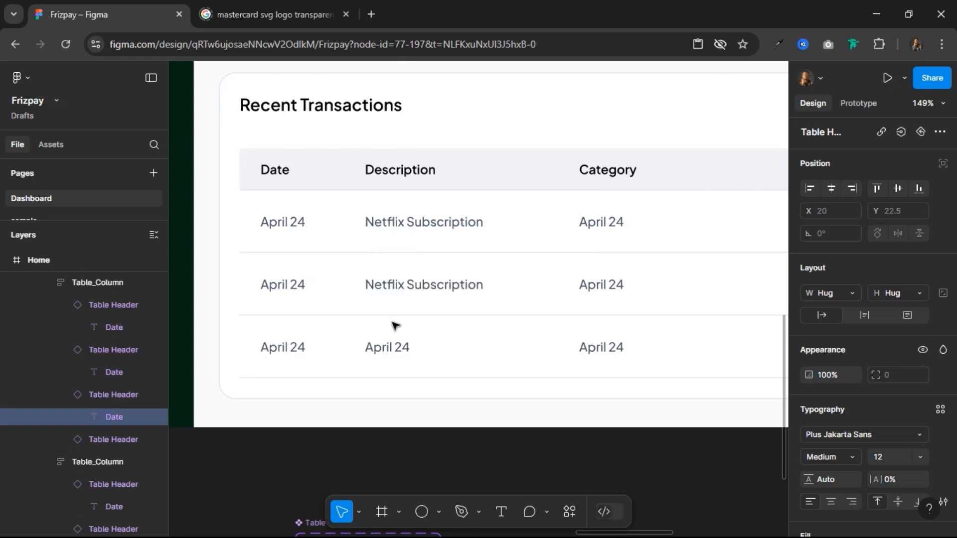
{"action": "double_click", "coordinate": [391, 347]}
{"action": "key", "text": "ctrl+v"}
Step: Change the first Category cell's text to Entertainment
{"action": "scroll", "coordinate": [410, 342], "scroll_direction": "down", "scroll_amount": 3}
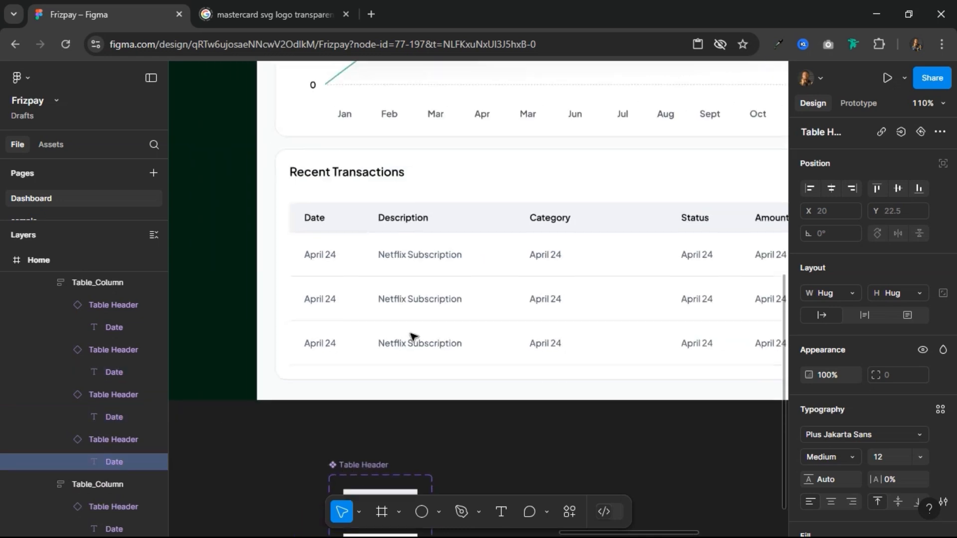
{"action": "double_click", "coordinate": [549, 256]}
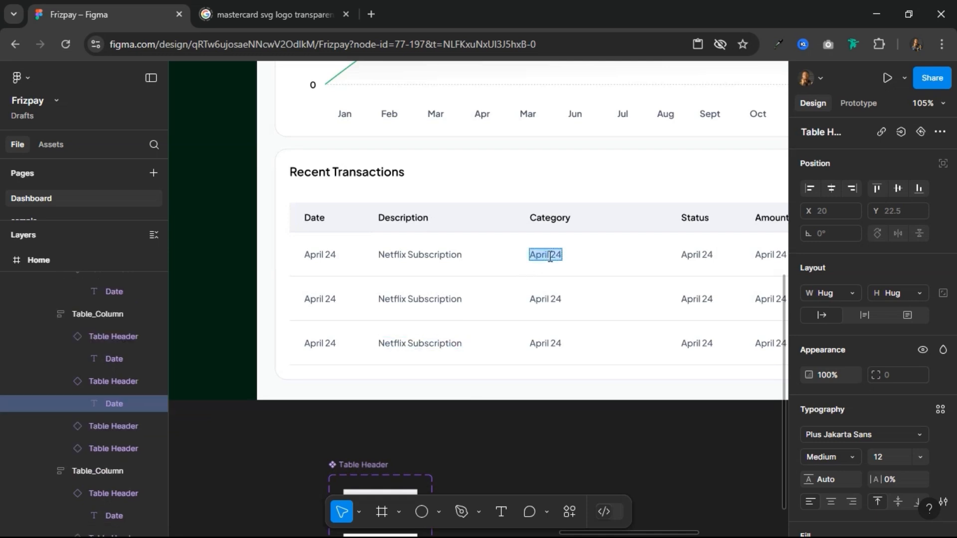
{"action": "type", "text": "Entertainment"}
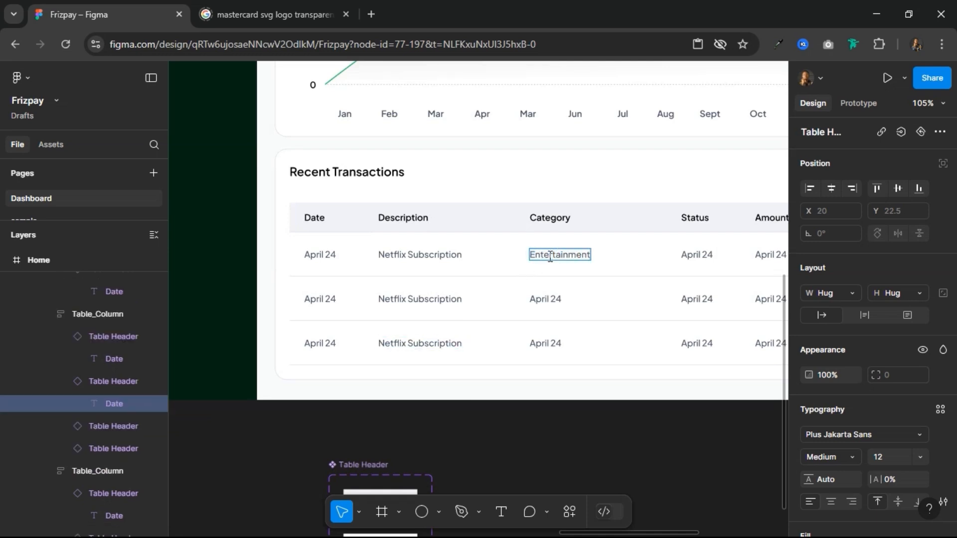
Step: Copy the Entertainment text into the second and third Category cells
{"action": "left_click", "coordinate": [553, 299]}
{"action": "left_click", "coordinate": [559, 256]}
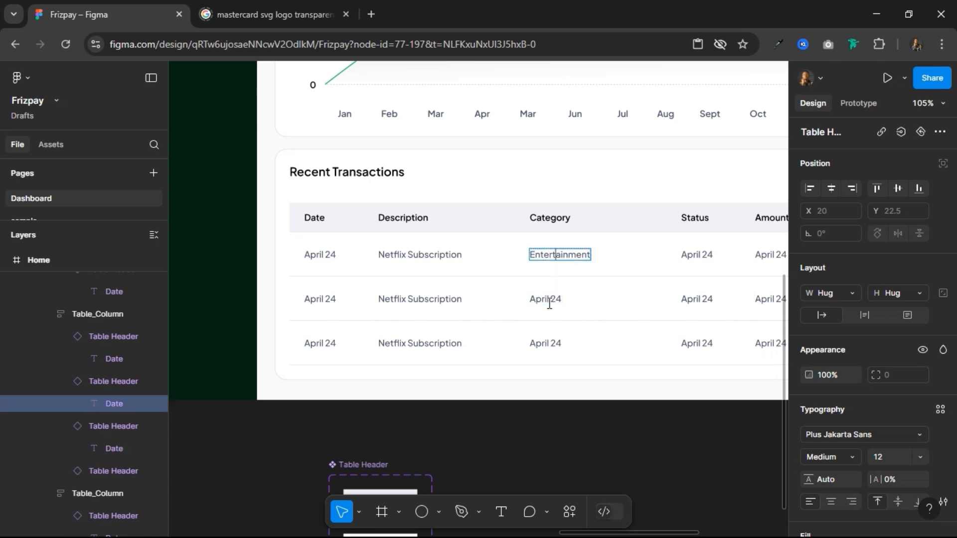
{"action": "key", "text": "ctrl+a"}
{"action": "key", "text": "ctrl+c"}
{"action": "left_click", "coordinate": [548, 303]}
{"action": "key", "text": "ctrl+a"}
{"action": "key", "text": "ctrl+v"}
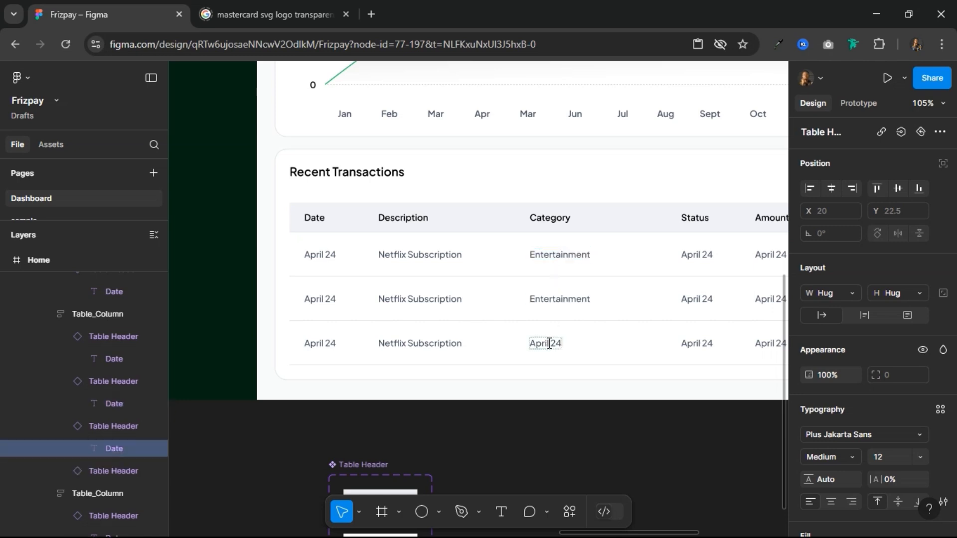
{"action": "double_click", "coordinate": [548, 344]}
{"action": "key", "text": "ctrl+a"}
{"action": "key", "text": "ctrl+v"}
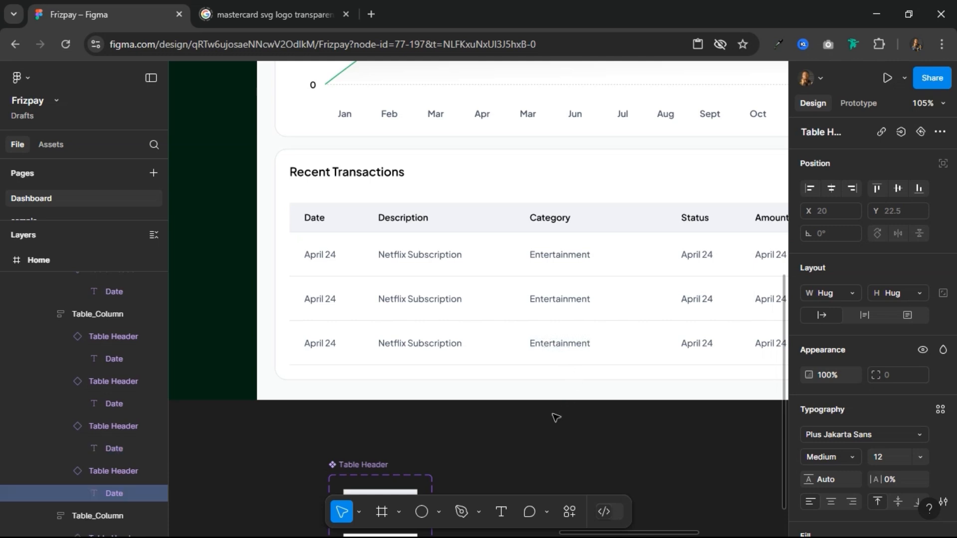
Step: Change the first Status cell's text to Completed
{"action": "scroll", "coordinate": [659, 432], "scroll_direction": "right", "scroll_amount": 6}
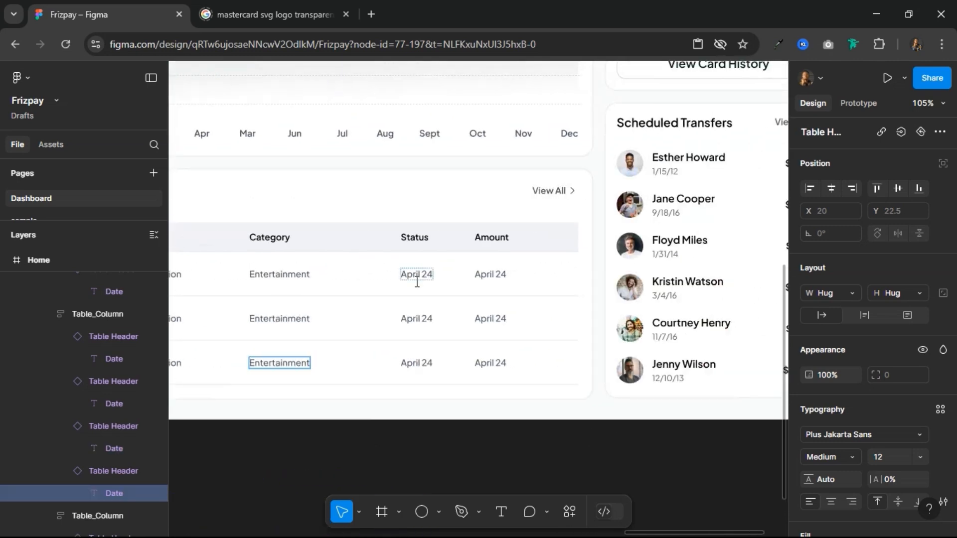
{"action": "left_click", "coordinate": [426, 269]}
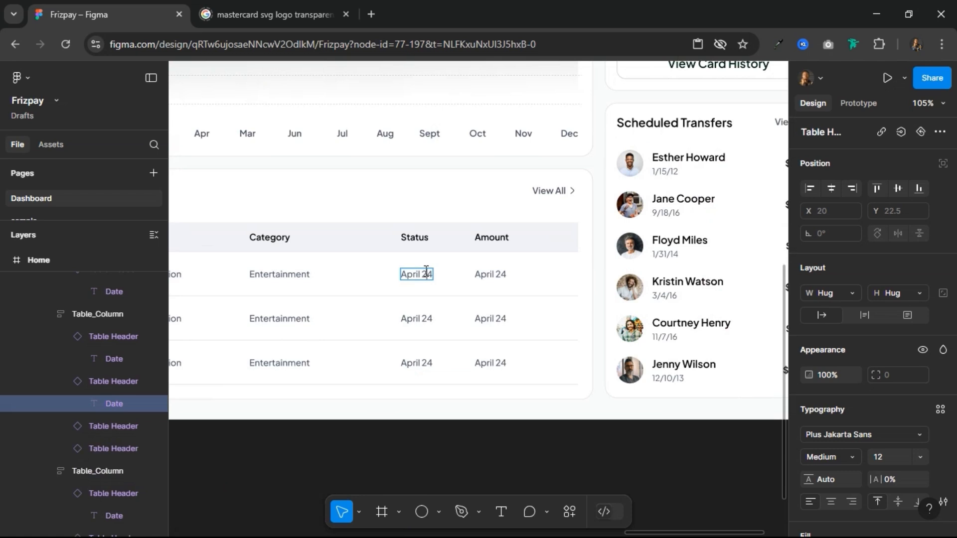
{"action": "double_click", "coordinate": [426, 269]}
{"action": "type", "text": "Completed"}
Step: Change the text of the second and third Status cells to Completed
{"action": "double_click", "coordinate": [428, 319]}
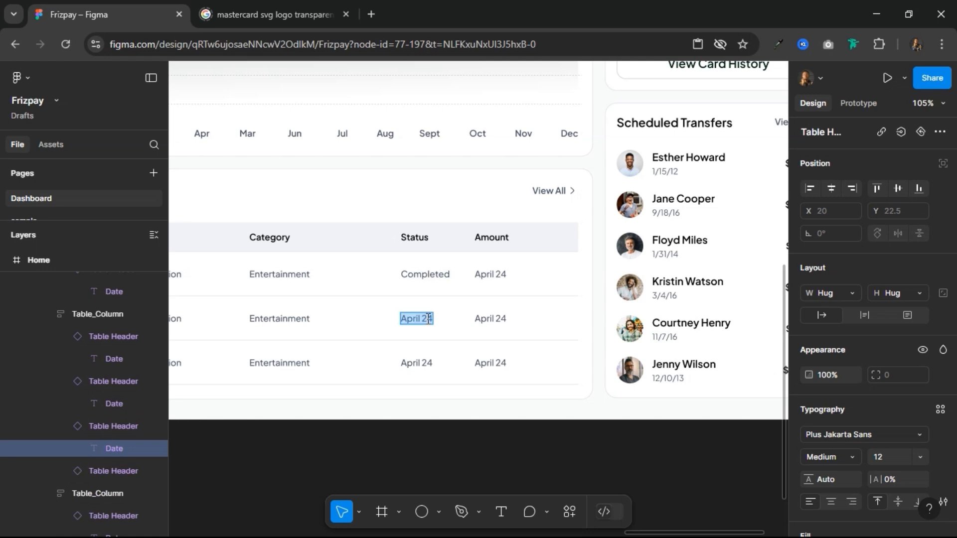
{"action": "type", "text": "Pend"}
{"action": "key", "text": "ctrl+a"}
{"action": "type", "text": "Completed"}
{"action": "double_click", "coordinate": [424, 365]}
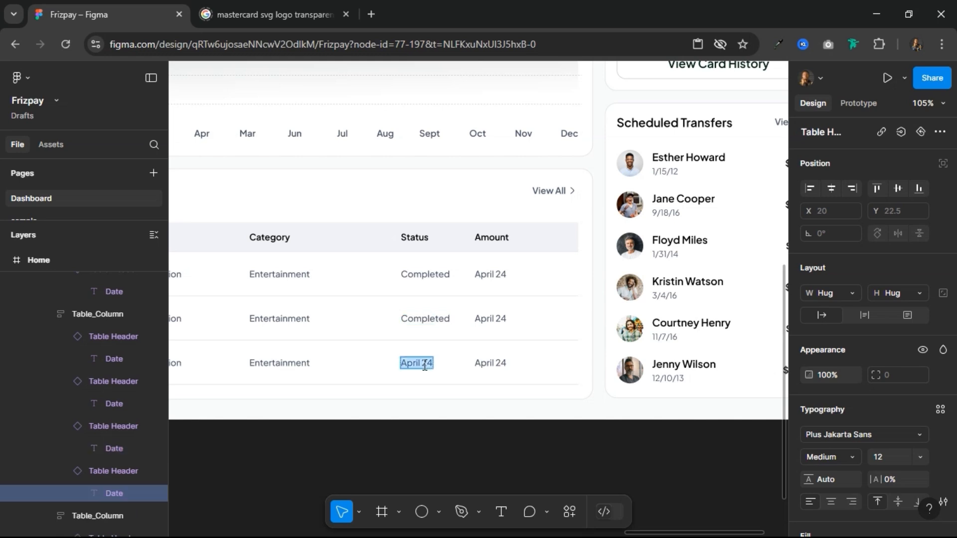
{"action": "type", "text": "Completed"}
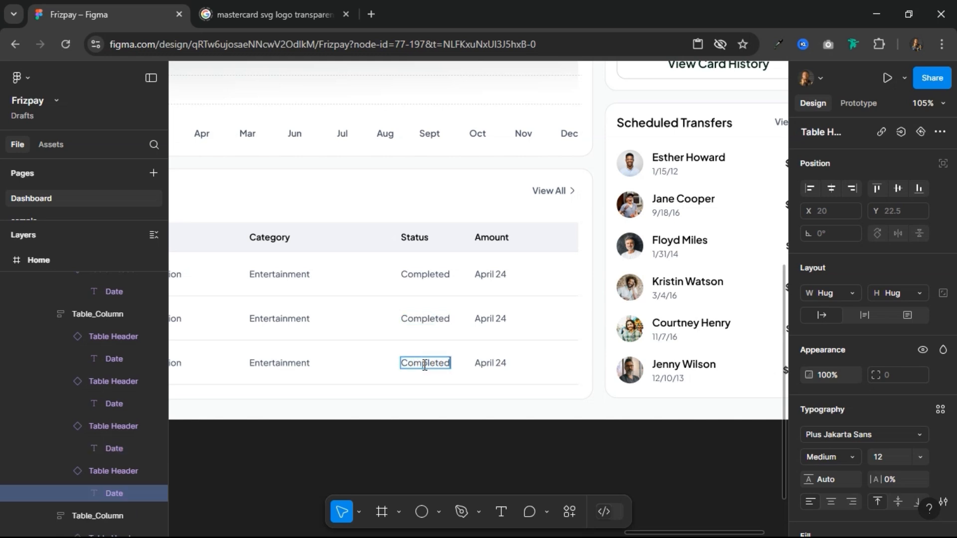
{"action": "key", "text": "Escape"}
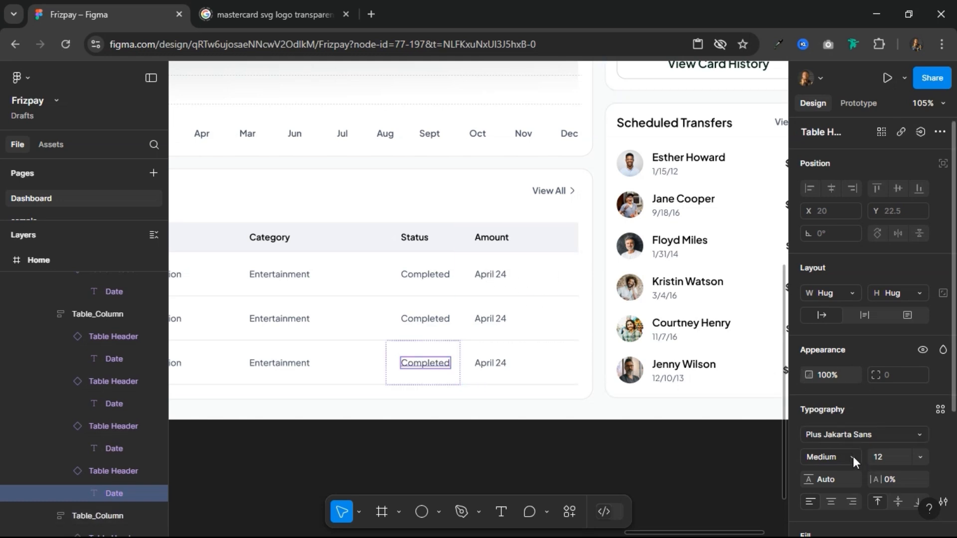
Step: Set the Amount column's width to 120
{"action": "left_click", "coordinate": [486, 332]}
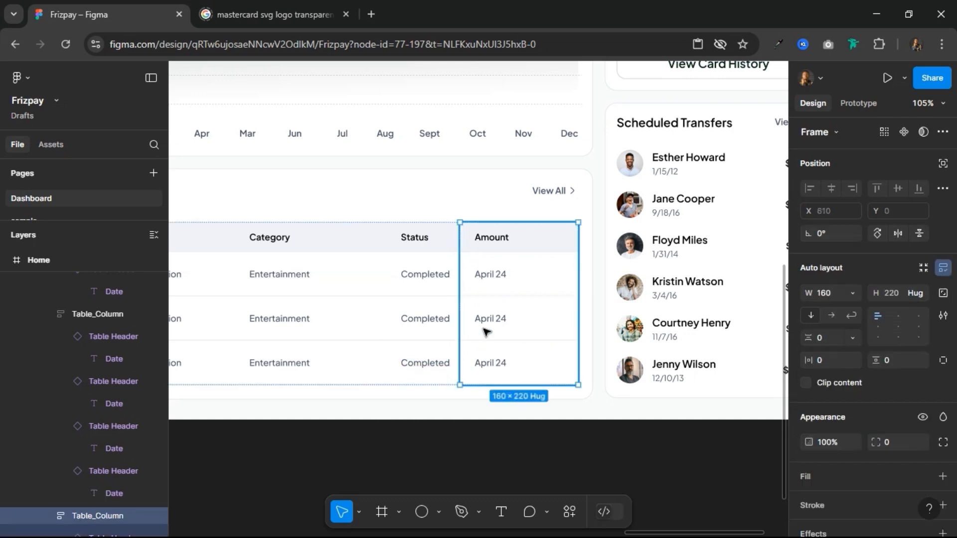
{"action": "left_click", "coordinate": [832, 292]}
{"action": "type", "text": "120"}
{"action": "key", "text": "Return"}
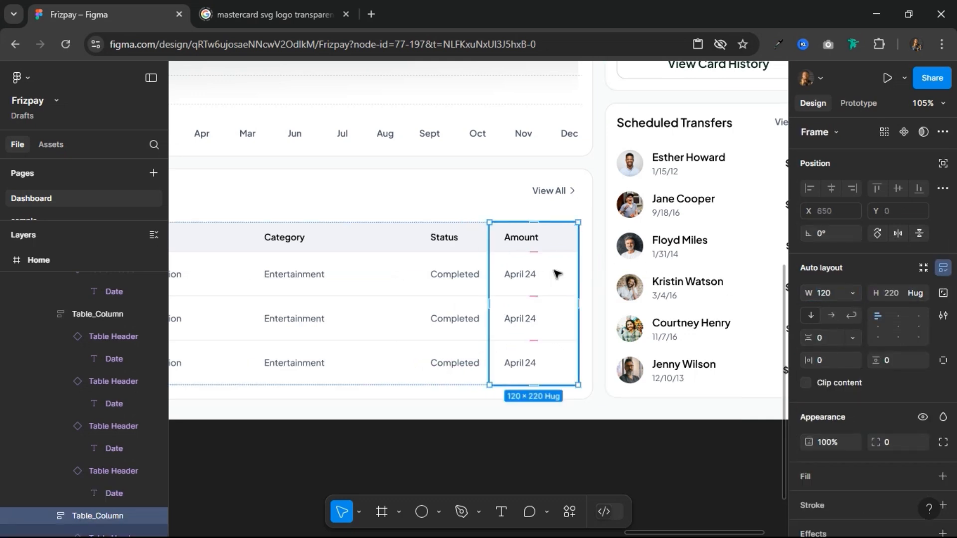
Step: Set the Status column's width to 160
{"action": "left_click", "coordinate": [436, 279]}
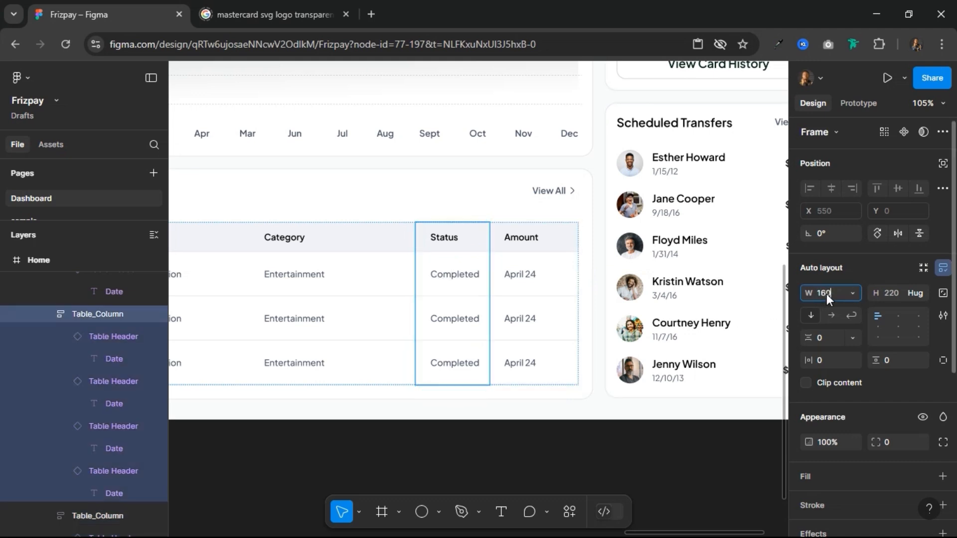
{"action": "key", "text": "Return"}
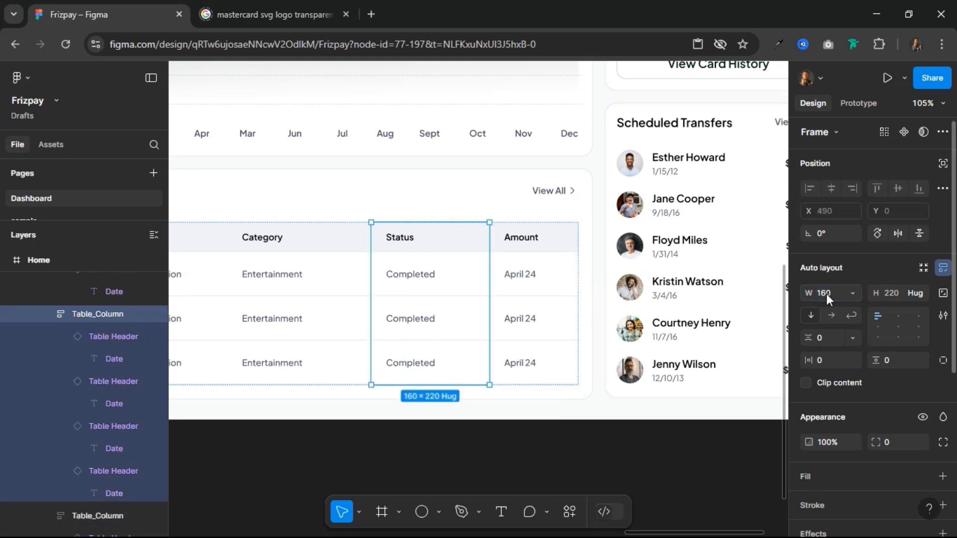
Step: Change the first Amount cell's text to -$15.00
{"action": "left_click", "coordinate": [519, 278]}
{"action": "double_click", "coordinate": [519, 277]}
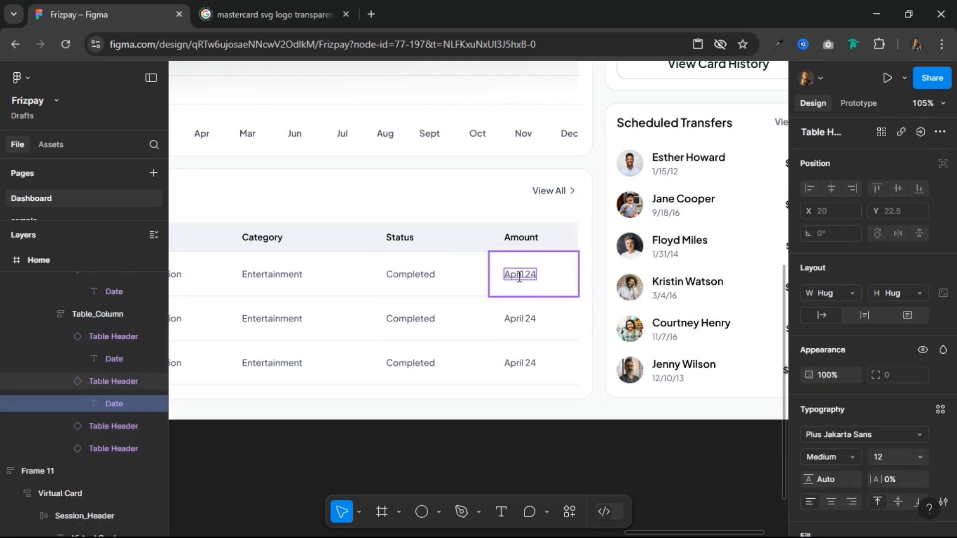
{"action": "double_click", "coordinate": [519, 278]}
{"action": "key", "text": "BackSpace"}
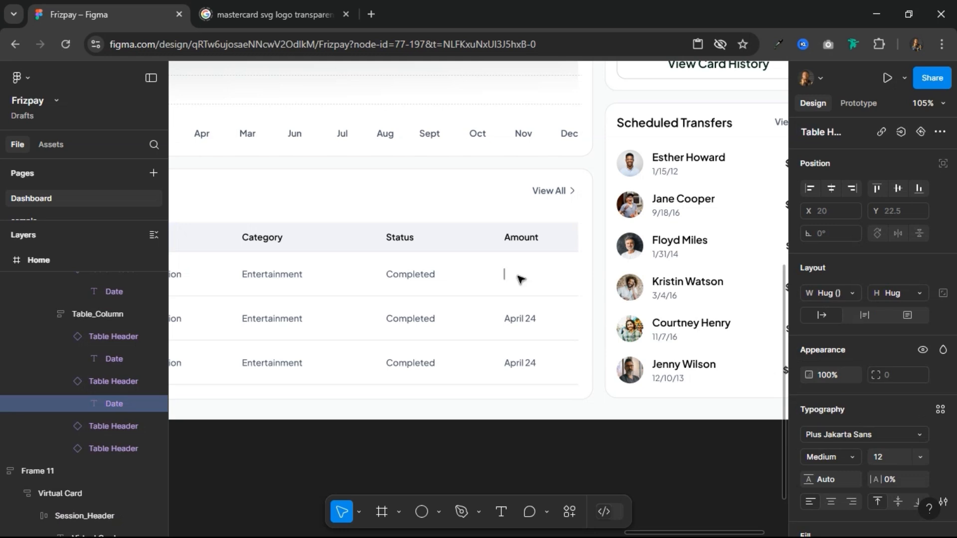
{"action": "type", "text": "$15.00."}
{"action": "key", "text": "Home"}
{"action": "type", "text": "-"}
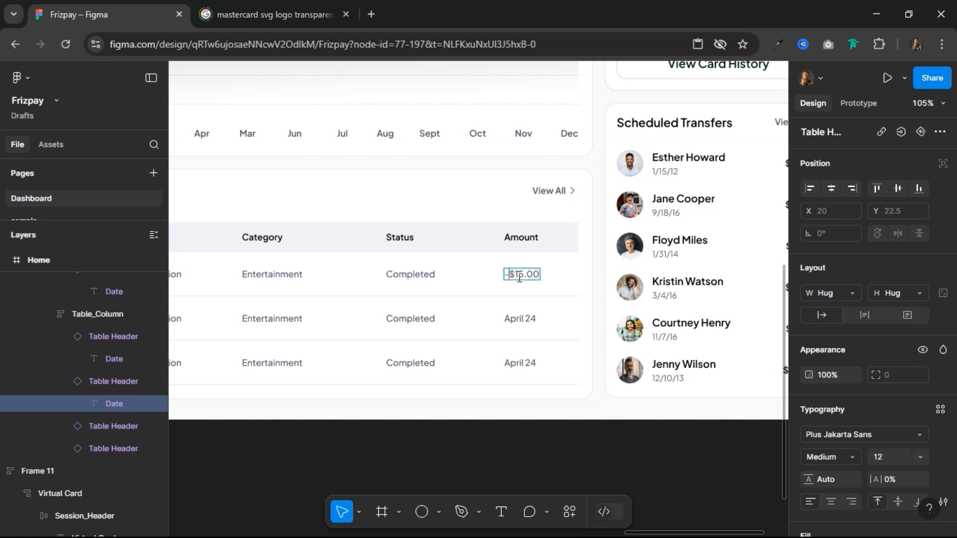
Step: Copy the -$15.00 text into the second and third Amount cells
{"action": "key", "text": "ctrl+a"}
{"action": "key", "text": "ctrl+c"}
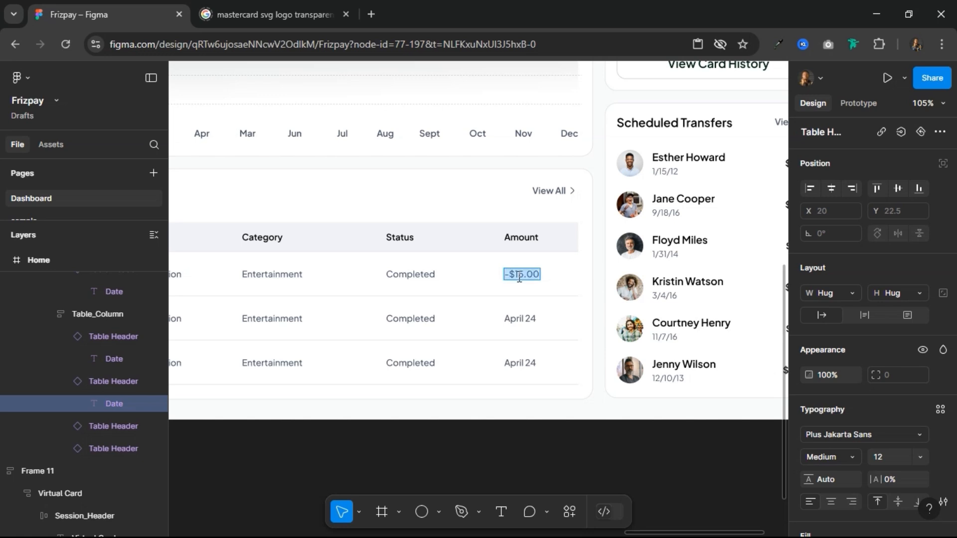
{"action": "double_click", "coordinate": [521, 318]}
{"action": "key", "text": "ctrl+v"}
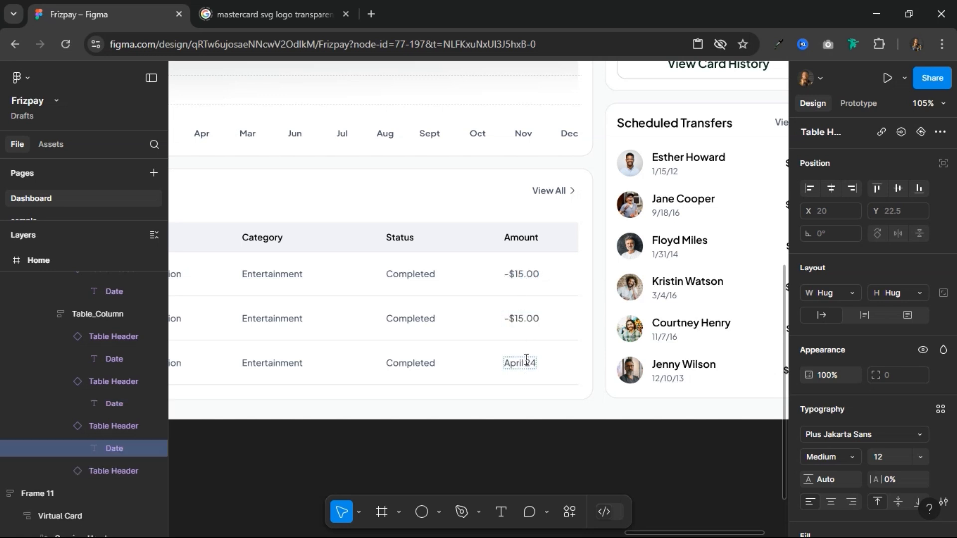
{"action": "double_click", "coordinate": [527, 359]}
{"action": "key", "text": "ctrl+v"}
{"action": "scroll", "coordinate": [569, 337], "scroll_direction": "down", "scroll_amount": 3}
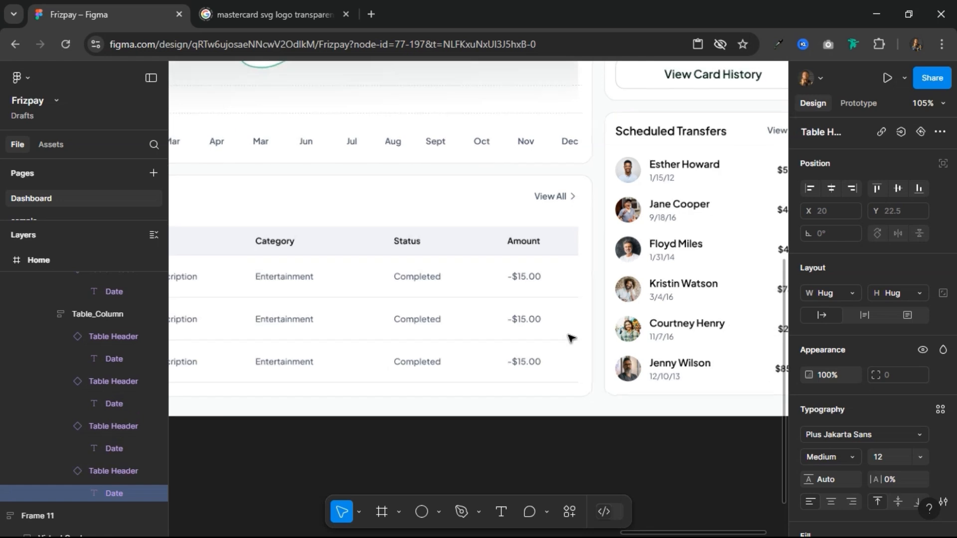
{"action": "scroll", "coordinate": [571, 339], "scroll_direction": "down", "scroll_amount": 3}
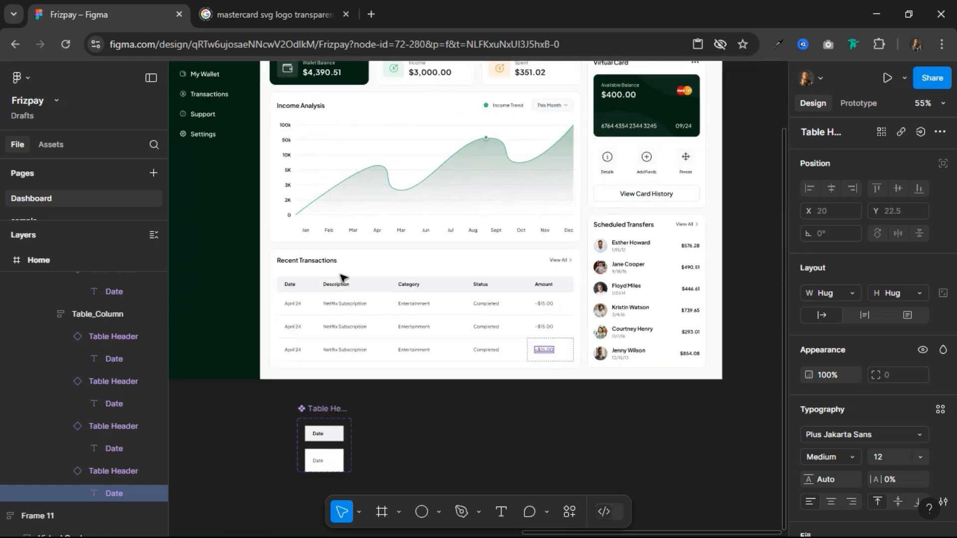
{"action": "key", "text": "Escape"}
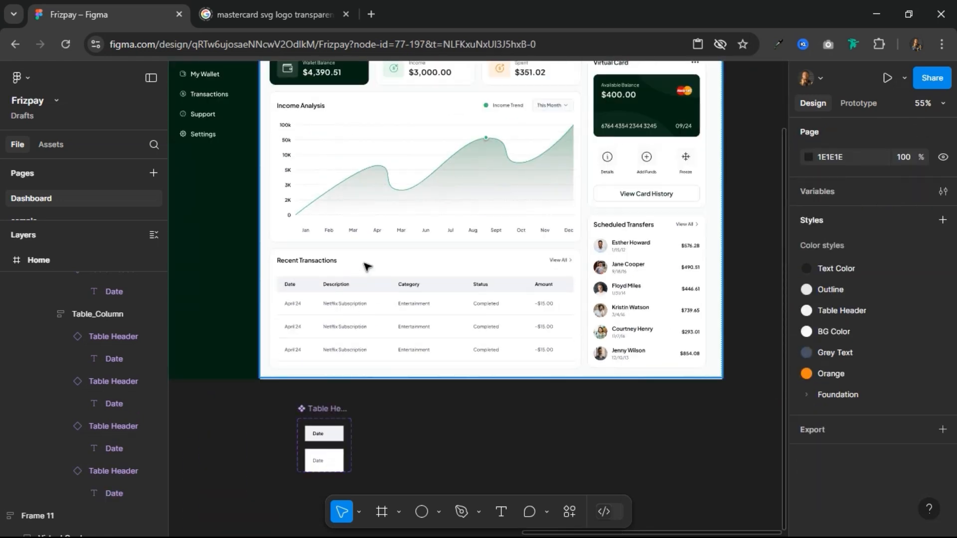
Step: Set the vertical spacing between the header and table in the Recent Transactions card to 24
{"action": "left_click", "coordinate": [367, 267]}
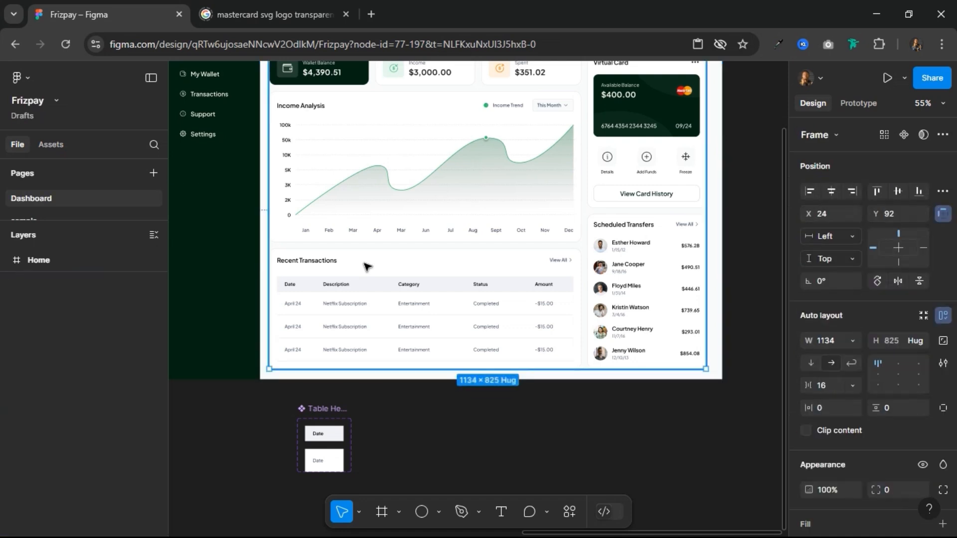
{"action": "left_click", "coordinate": [366, 264], "text": "ctrl"}
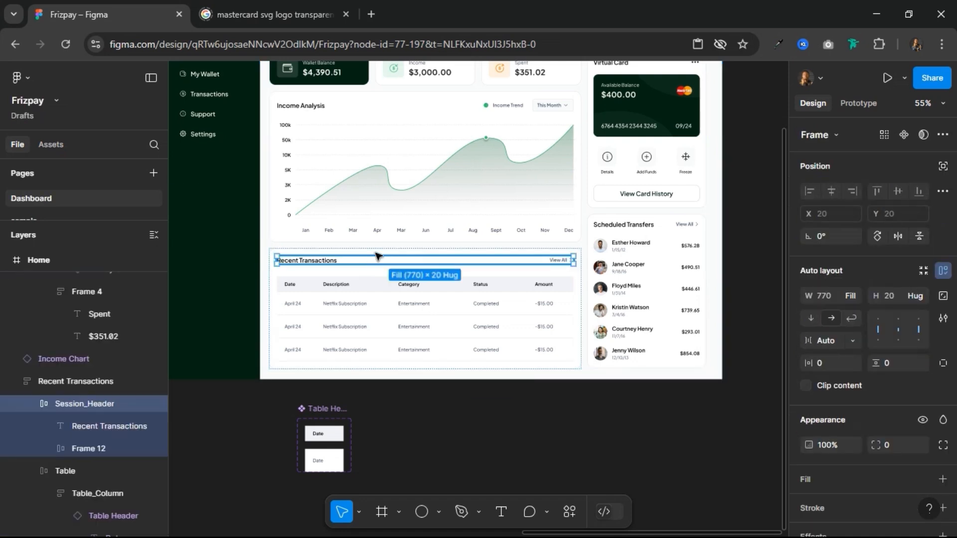
{"action": "left_click", "coordinate": [379, 251], "text": "ctrl"}
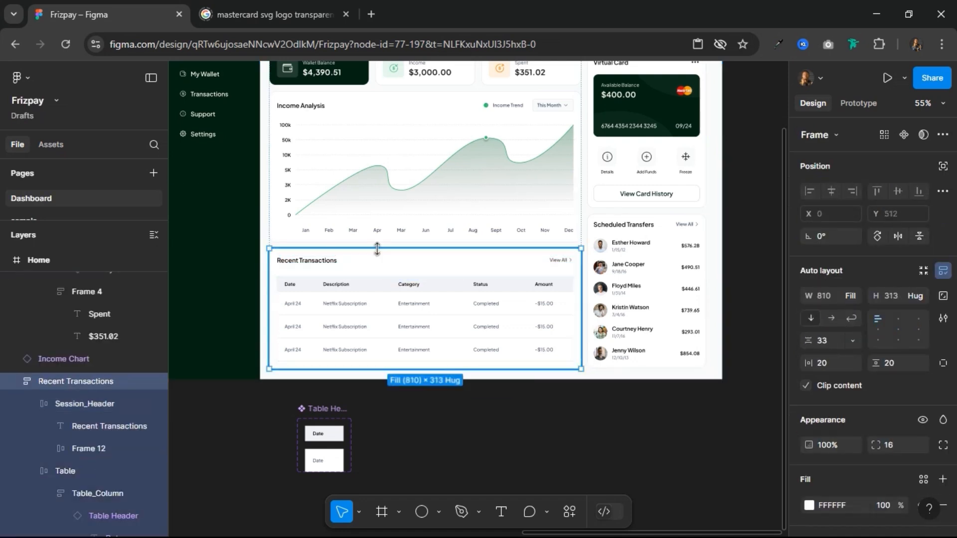
{"action": "left_click", "coordinate": [834, 342]}
{"action": "type", "text": "20"}
{"action": "key", "text": "Return"}
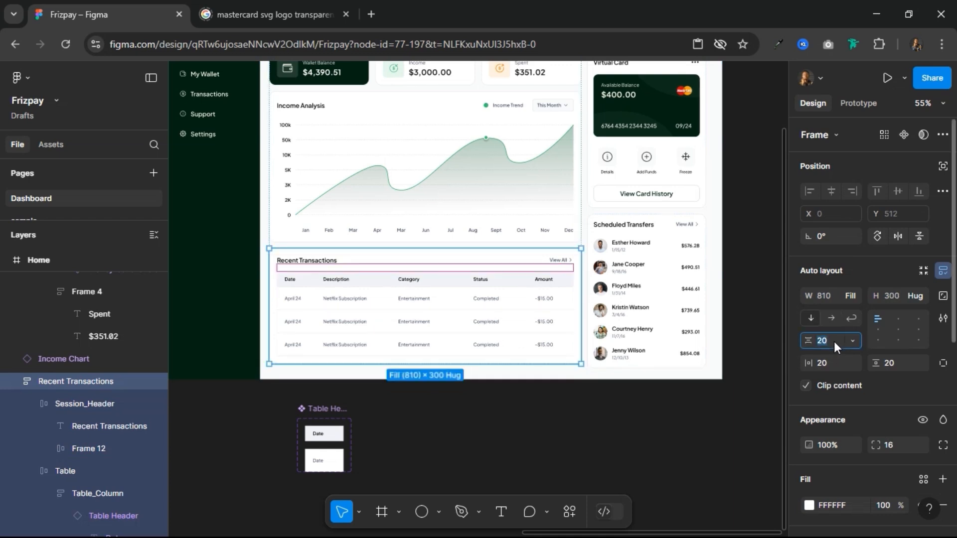
{"action": "key", "text": "Return"}
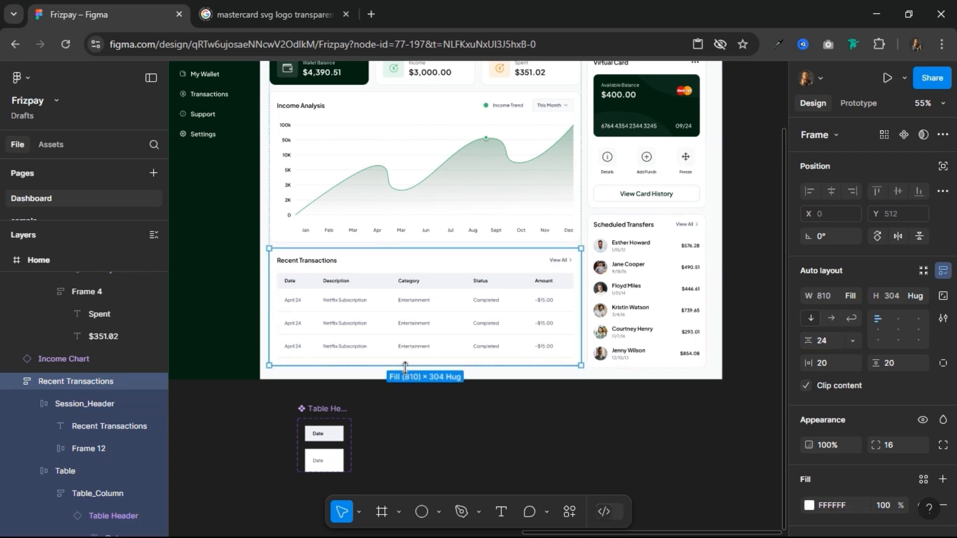
Step: Give the Recent Transactions table a corner radius of 16 and turn on Clip content
{"action": "scroll", "coordinate": [391, 328], "scroll_direction": "up", "scroll_amount": 2}
{"action": "double_click", "coordinate": [388, 298]}
{"action": "double_click", "coordinate": [387, 297]}
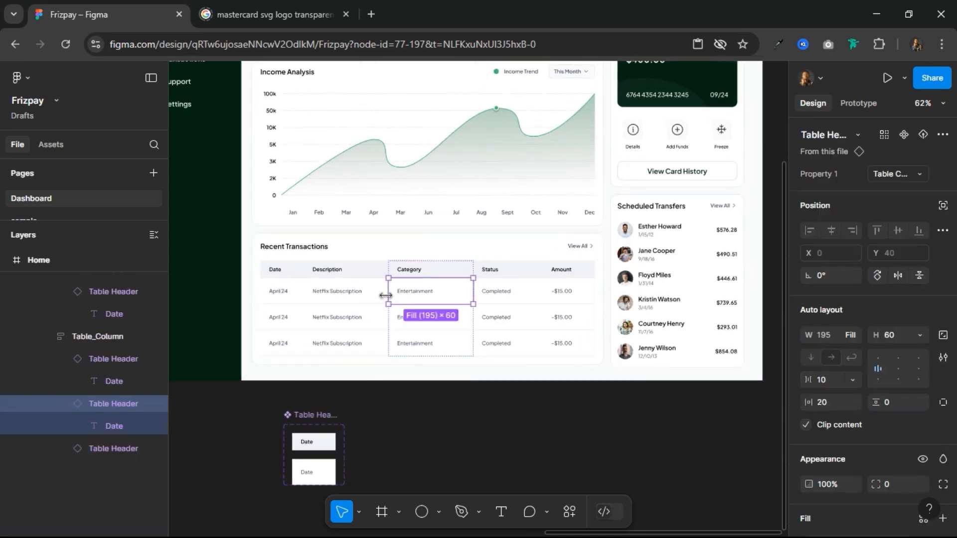
{"action": "left_click", "coordinate": [304, 247]}
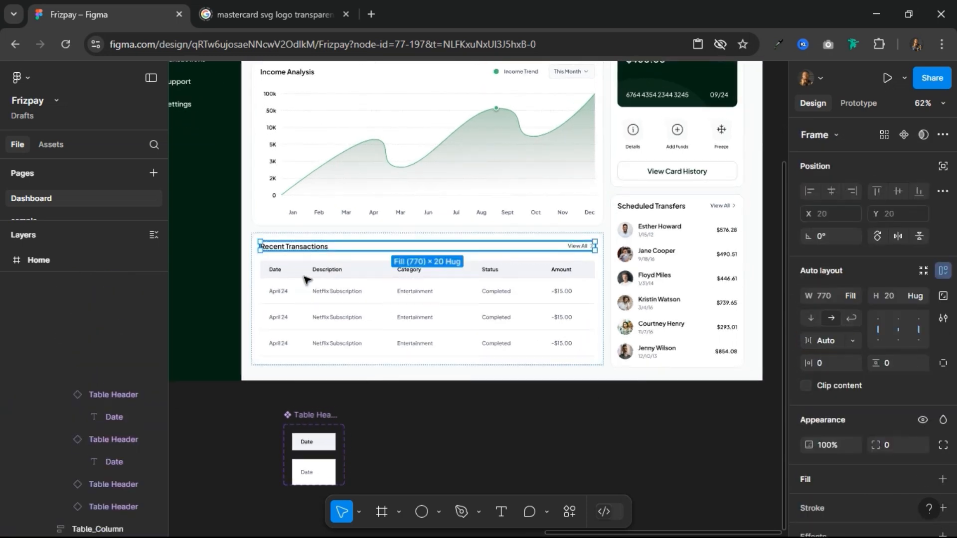
{"action": "left_click", "coordinate": [305, 279]}
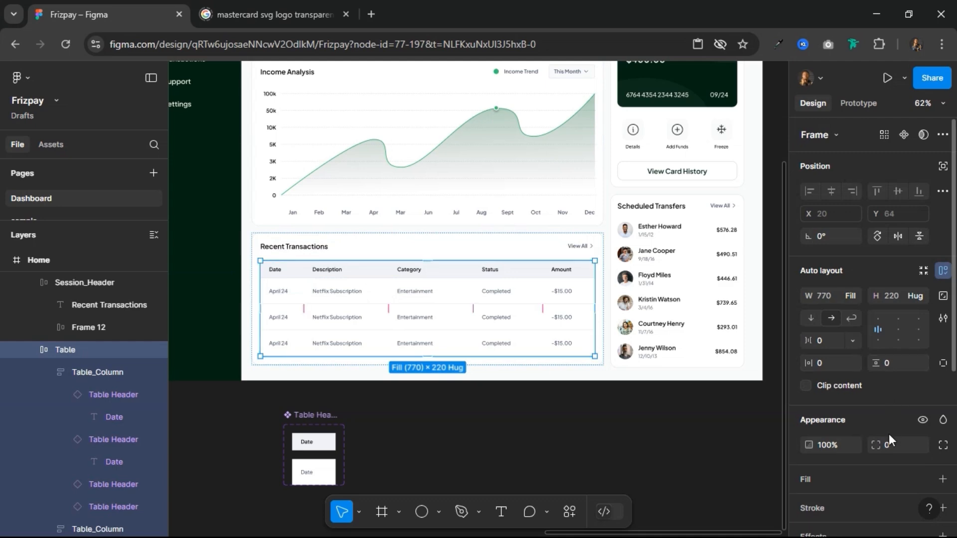
{"action": "type", "text": "16"}
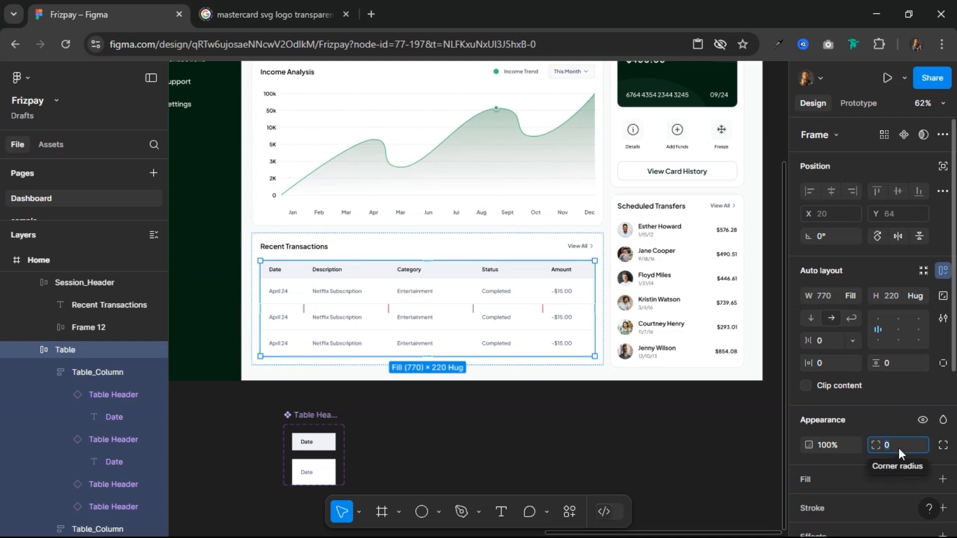
{"action": "key", "text": "Return"}
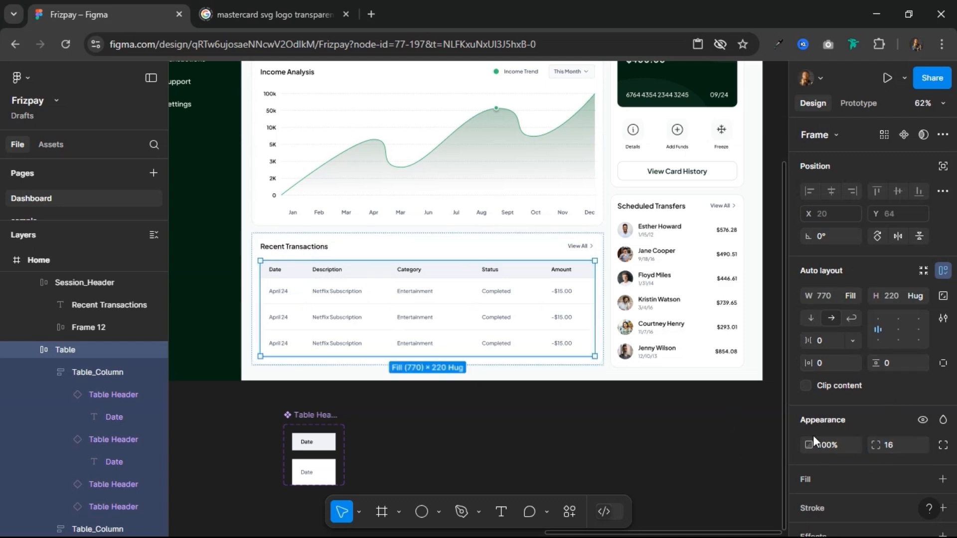
{"action": "left_click", "coordinate": [806, 386]}
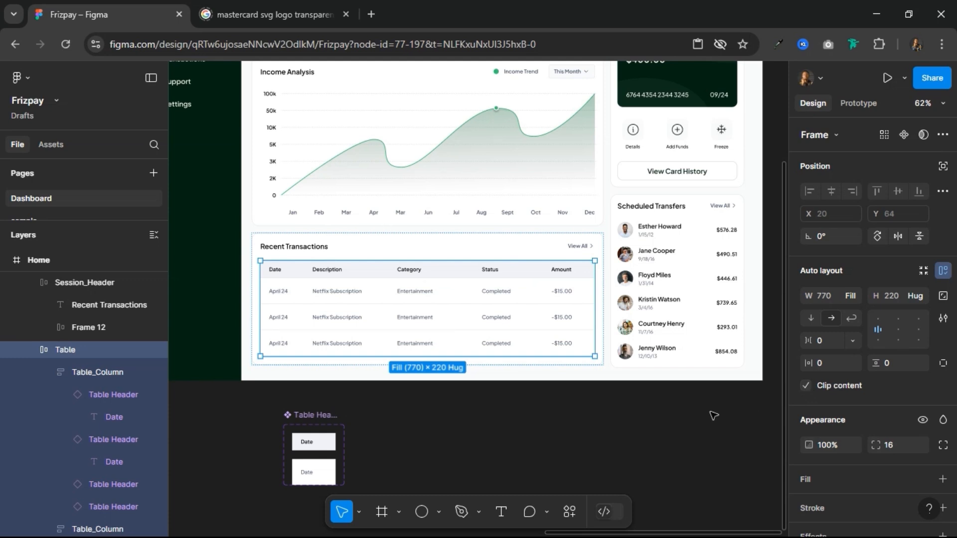
{"action": "left_click", "coordinate": [493, 402]}
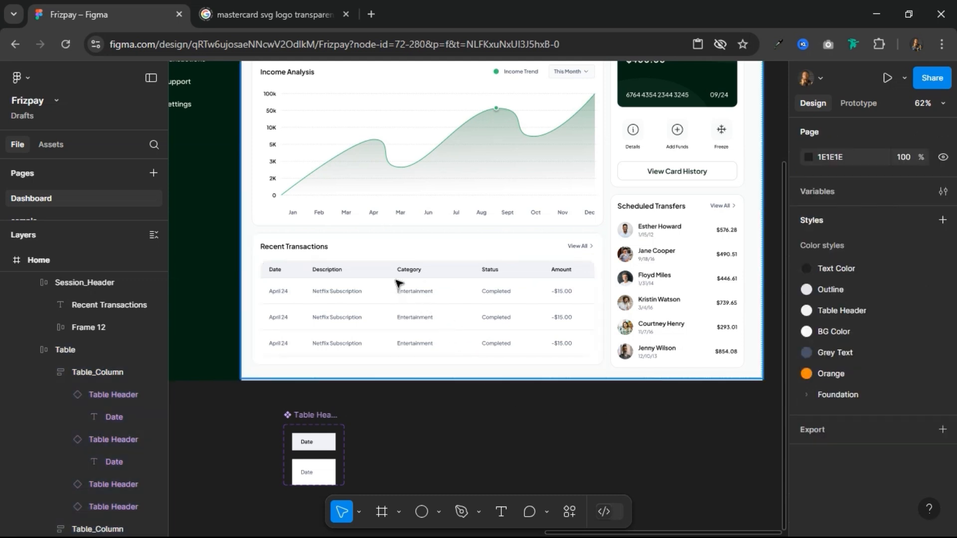
Step: Change the Recent Transactions table's corner radius to 12
{"action": "scroll", "coordinate": [396, 283], "scroll_direction": "up", "scroll_amount": 1}
{"action": "scroll", "coordinate": [396, 283], "scroll_direction": "up", "scroll_amount": 2}
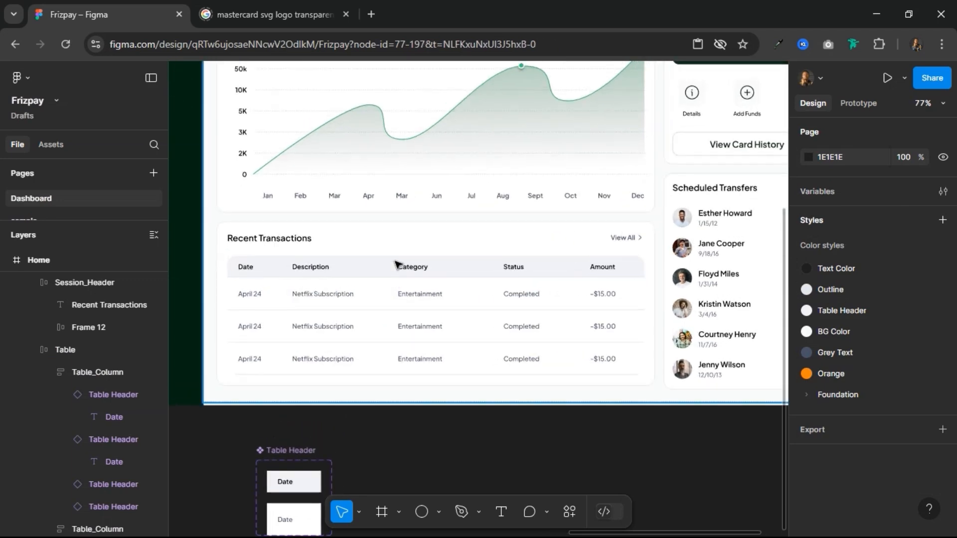
{"action": "left_click", "coordinate": [396, 264]}
{"action": "double_click", "coordinate": [396, 262]}
{"action": "double_click", "coordinate": [394, 261]}
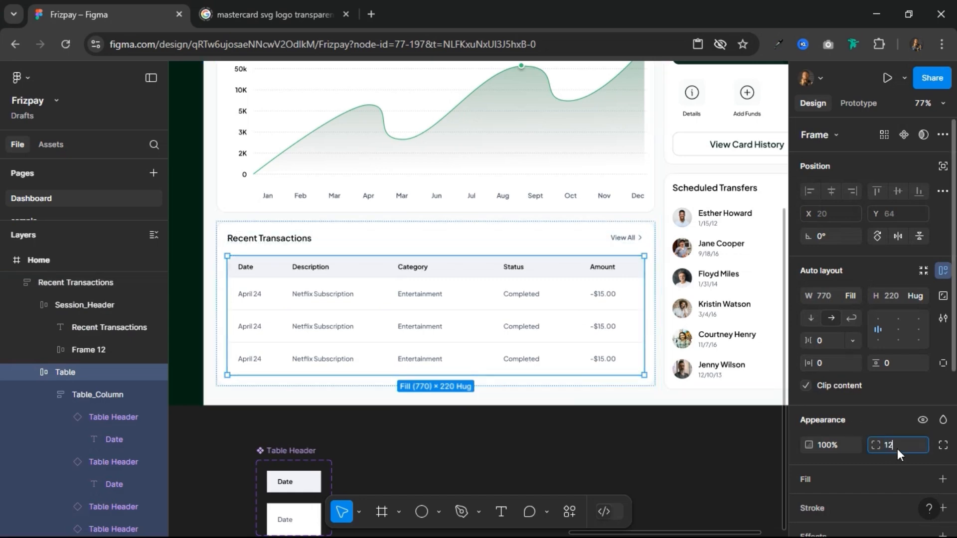
{"action": "key", "text": "Return"}
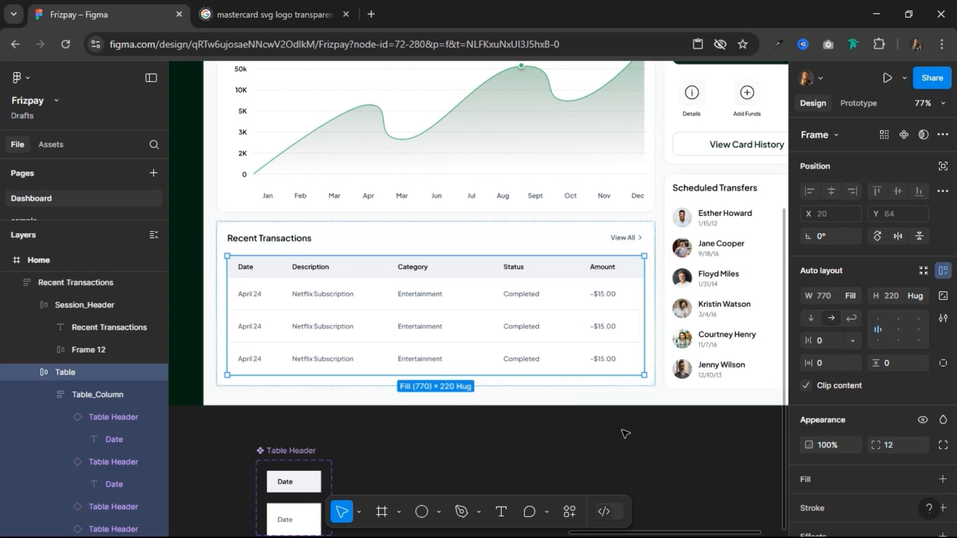
{"action": "left_click", "coordinate": [625, 433]}
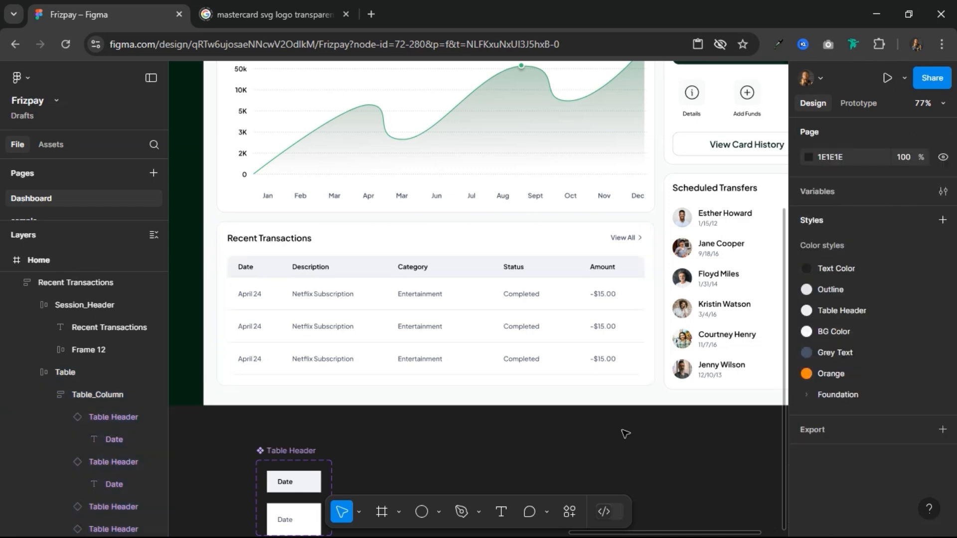
Step: Move the Table Header component set from below the Home frame to beside the Card component among the other components
{"action": "scroll", "coordinate": [625, 434], "scroll_direction": "down", "scroll_amount": 3}
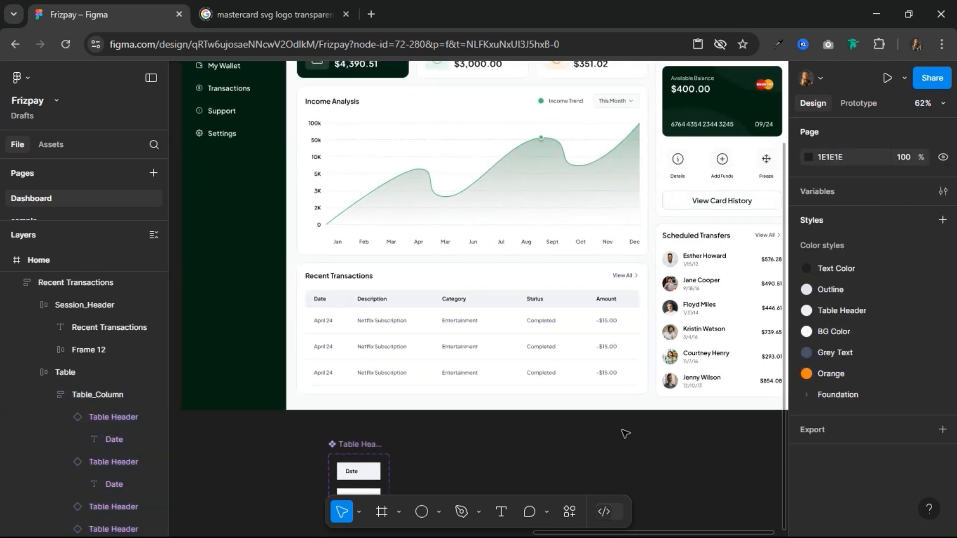
{"action": "scroll", "coordinate": [626, 434], "scroll_direction": "down", "scroll_amount": 4}
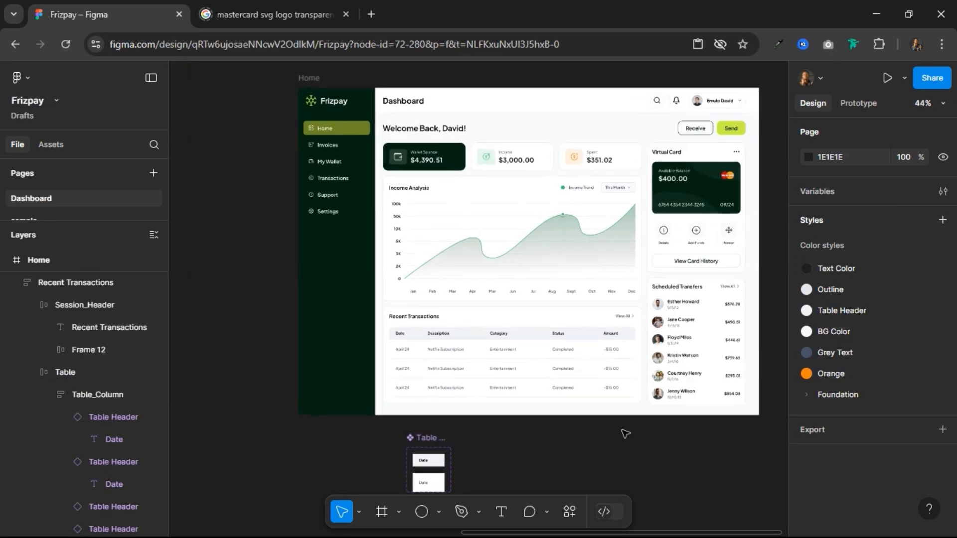
{"action": "left_click", "coordinate": [428, 452]}
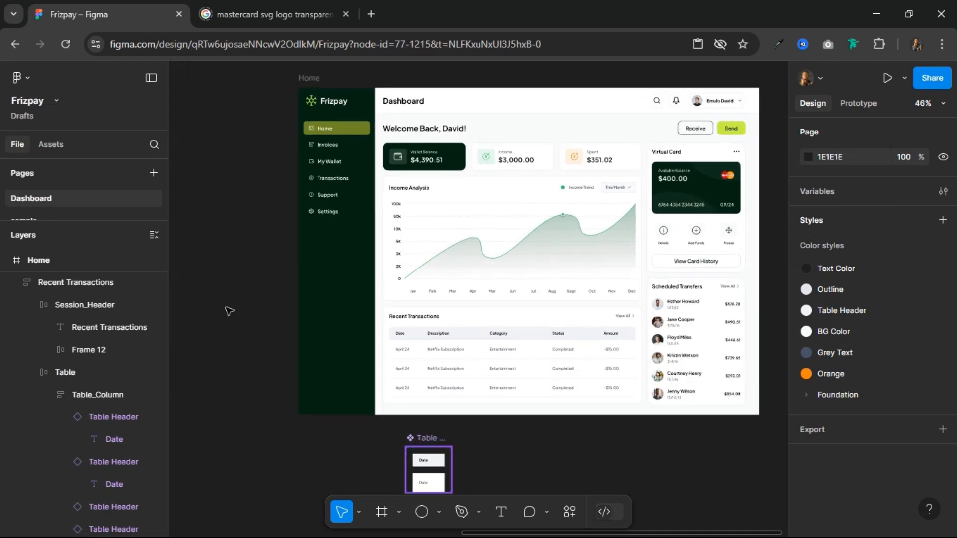
{"action": "left_click_drag", "start_coordinate": [170, 249], "coordinate": [200, 183]}
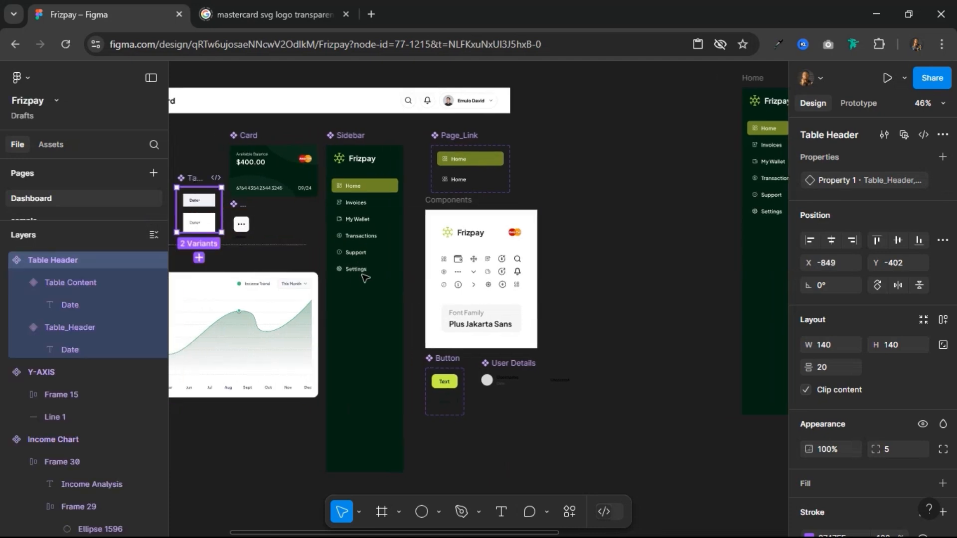
Step: Examine the whole Home dashboard frame with nothing selected to check the overall layout
{"action": "scroll", "coordinate": [564, 271], "scroll_direction": "down", "scroll_amount": 4}
{"action": "left_click_drag", "start_coordinate": [555, 286], "coordinate": [295, 312]}
{"action": "scroll", "coordinate": [435, 278], "scroll_direction": "up", "scroll_amount": 5}
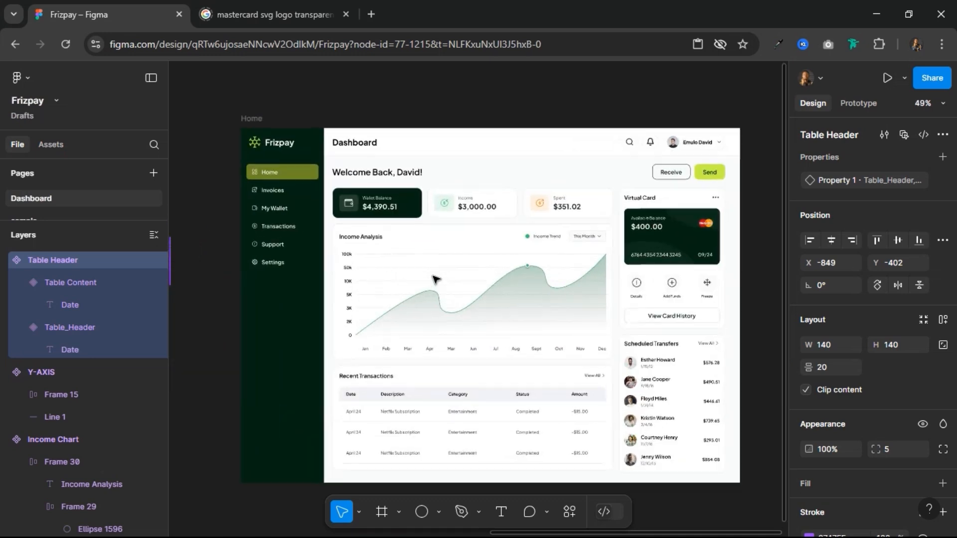
{"action": "scroll", "coordinate": [765, 307], "scroll_direction": "up", "scroll_amount": 1}
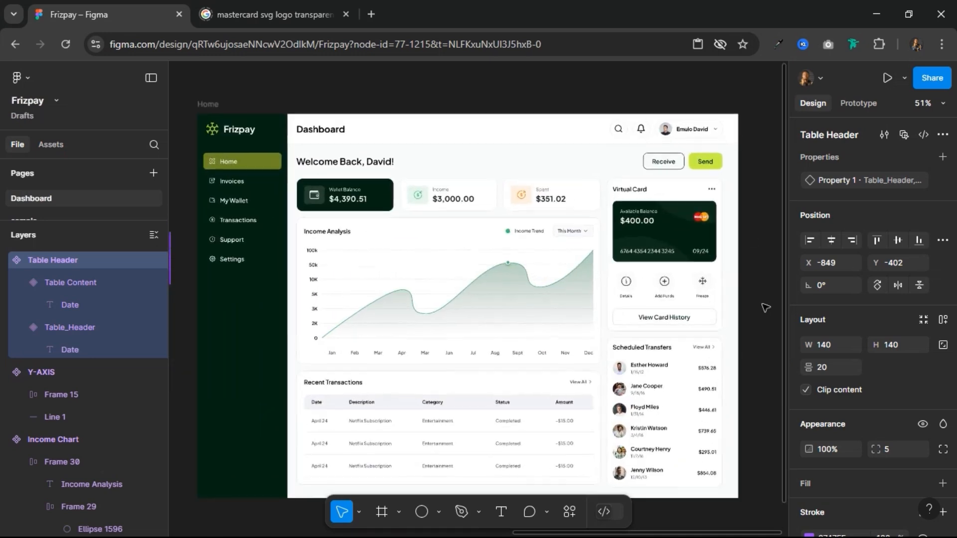
{"action": "scroll", "coordinate": [766, 308], "scroll_direction": "down", "scroll_amount": 1}
{"action": "scroll", "coordinate": [765, 308], "scroll_direction": "up", "scroll_amount": 1}
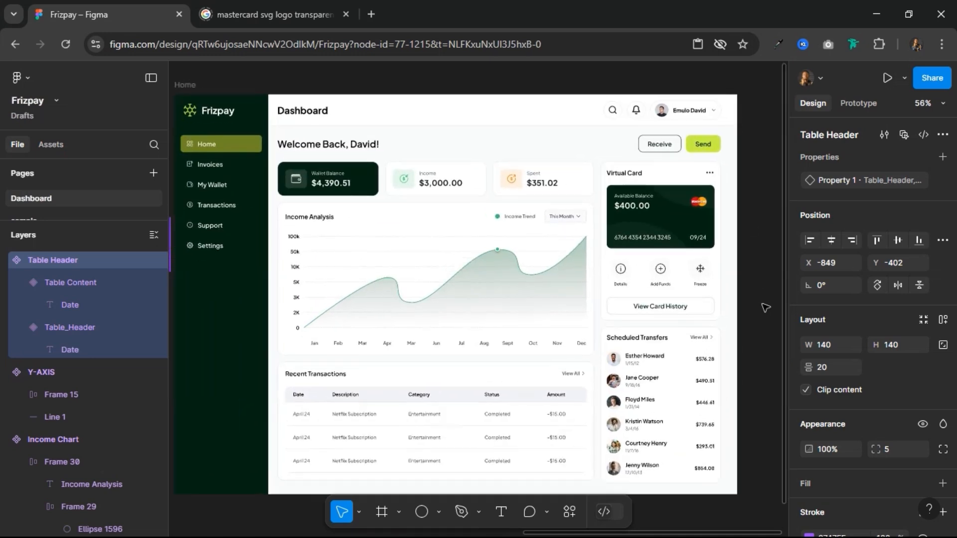
{"action": "mouse_move", "coordinate": [756, 318]}
{"action": "left_mouse_down"}
{"action": "mouse_move", "coordinate": [782, 317]}
{"action": "mouse_move", "coordinate": [761, 312]}
{"action": "left_mouse_up"}
{"action": "left_click", "coordinate": [763, 315]}
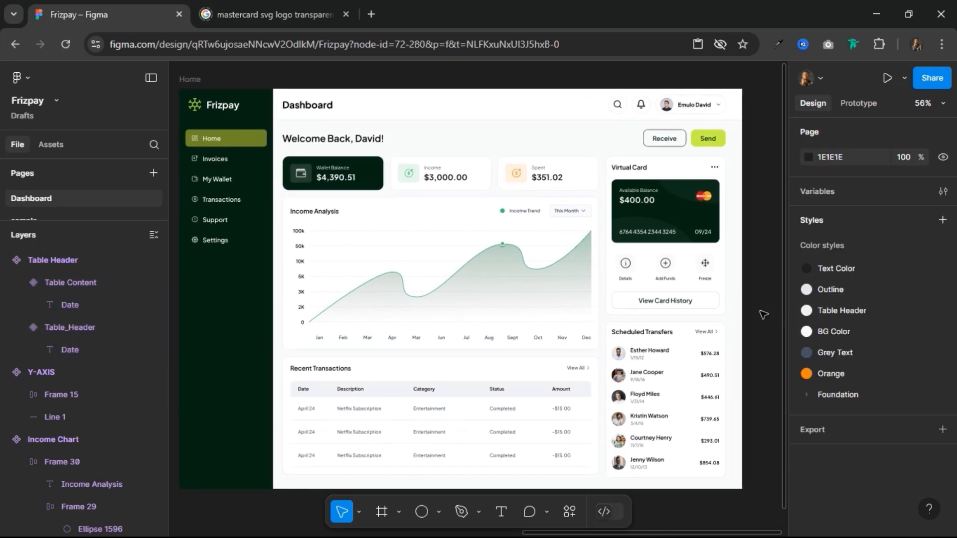